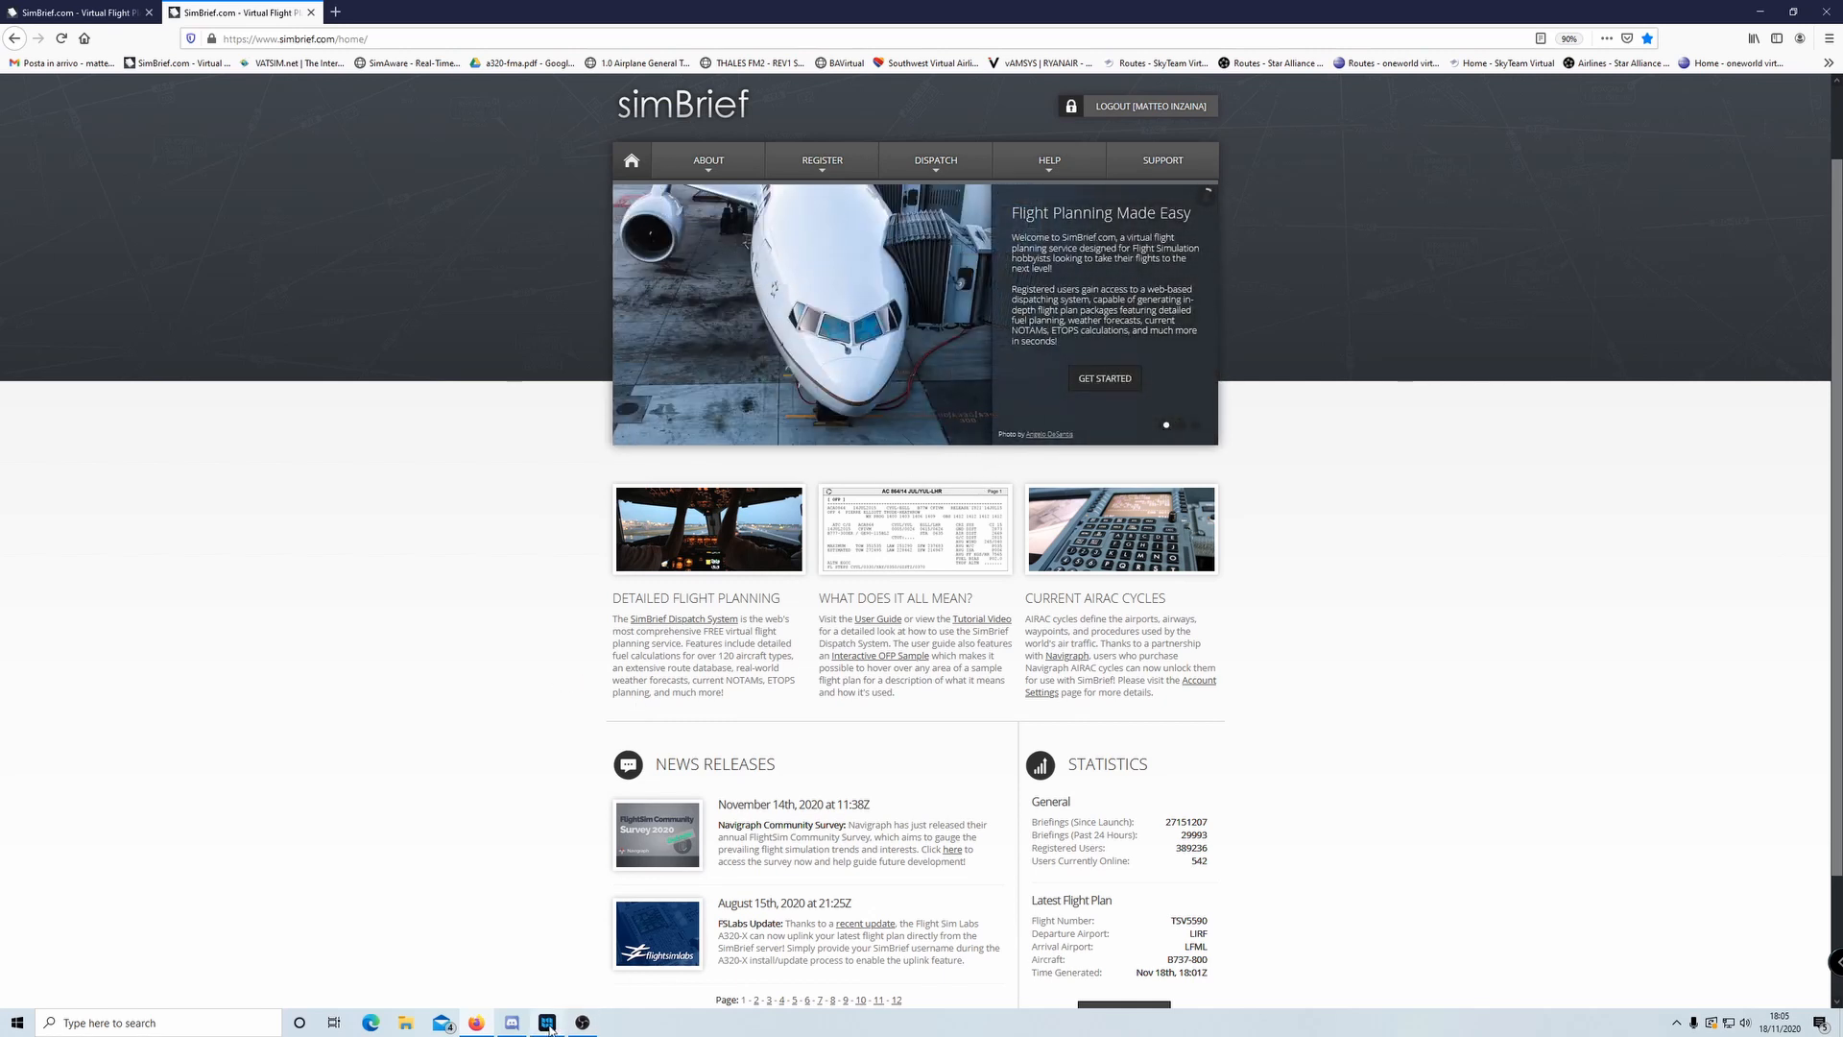
- Switch to Navigraph Charts, view the map of northern Europe, and close the RIBE2P STAR details
mouse_move(550, 1027)
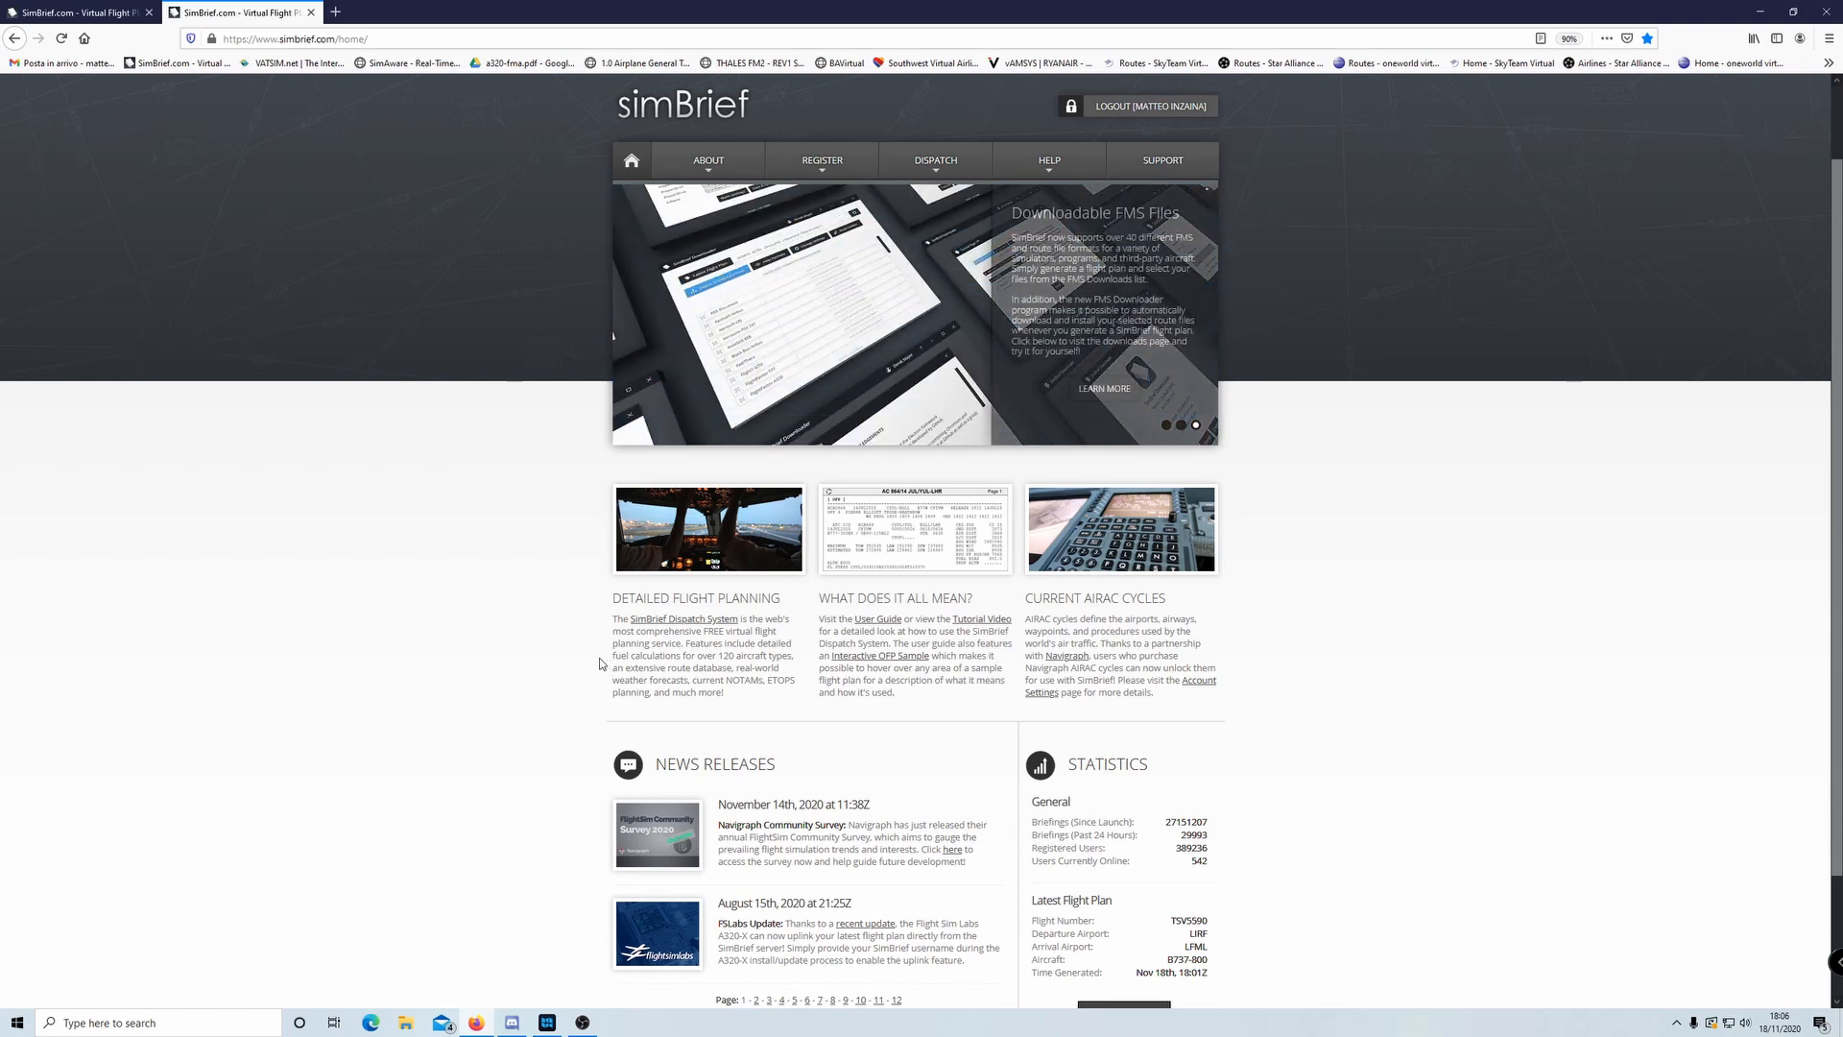
click(549, 1023)
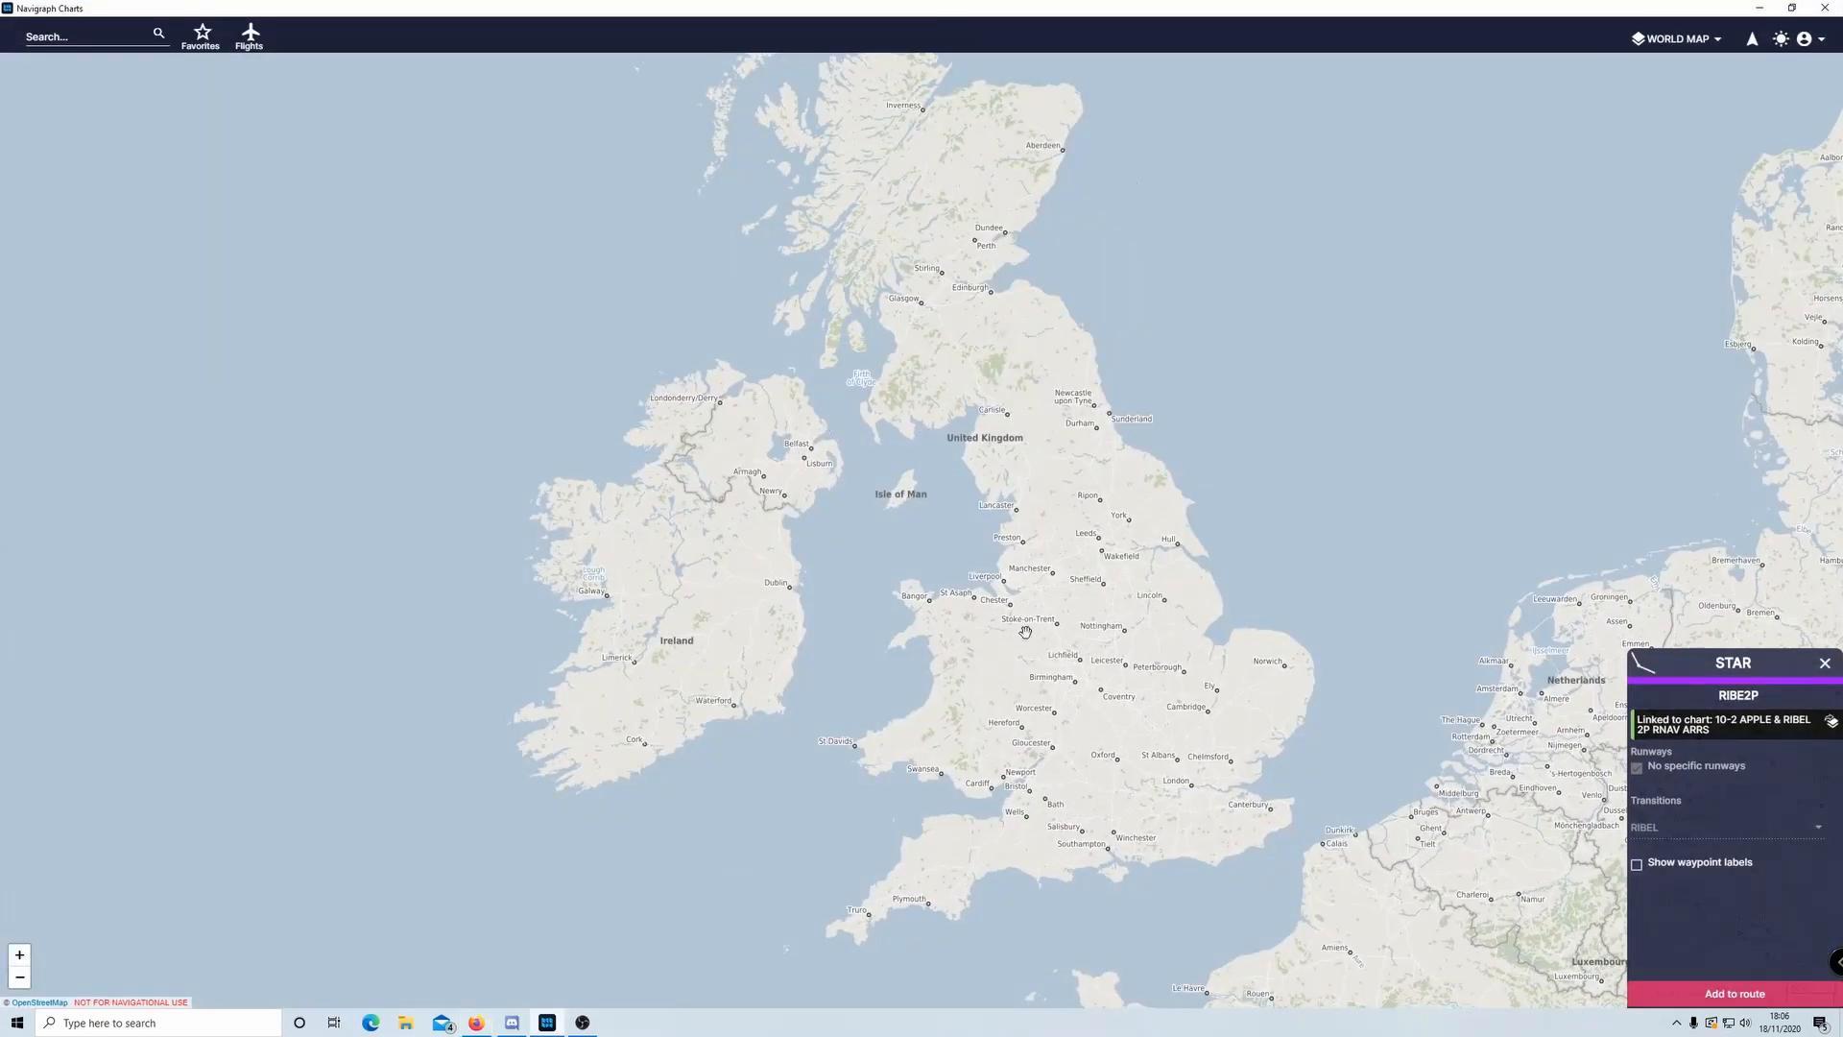
scroll(1080, 485, down, 2)
drag(1209, 427, 1081, 524)
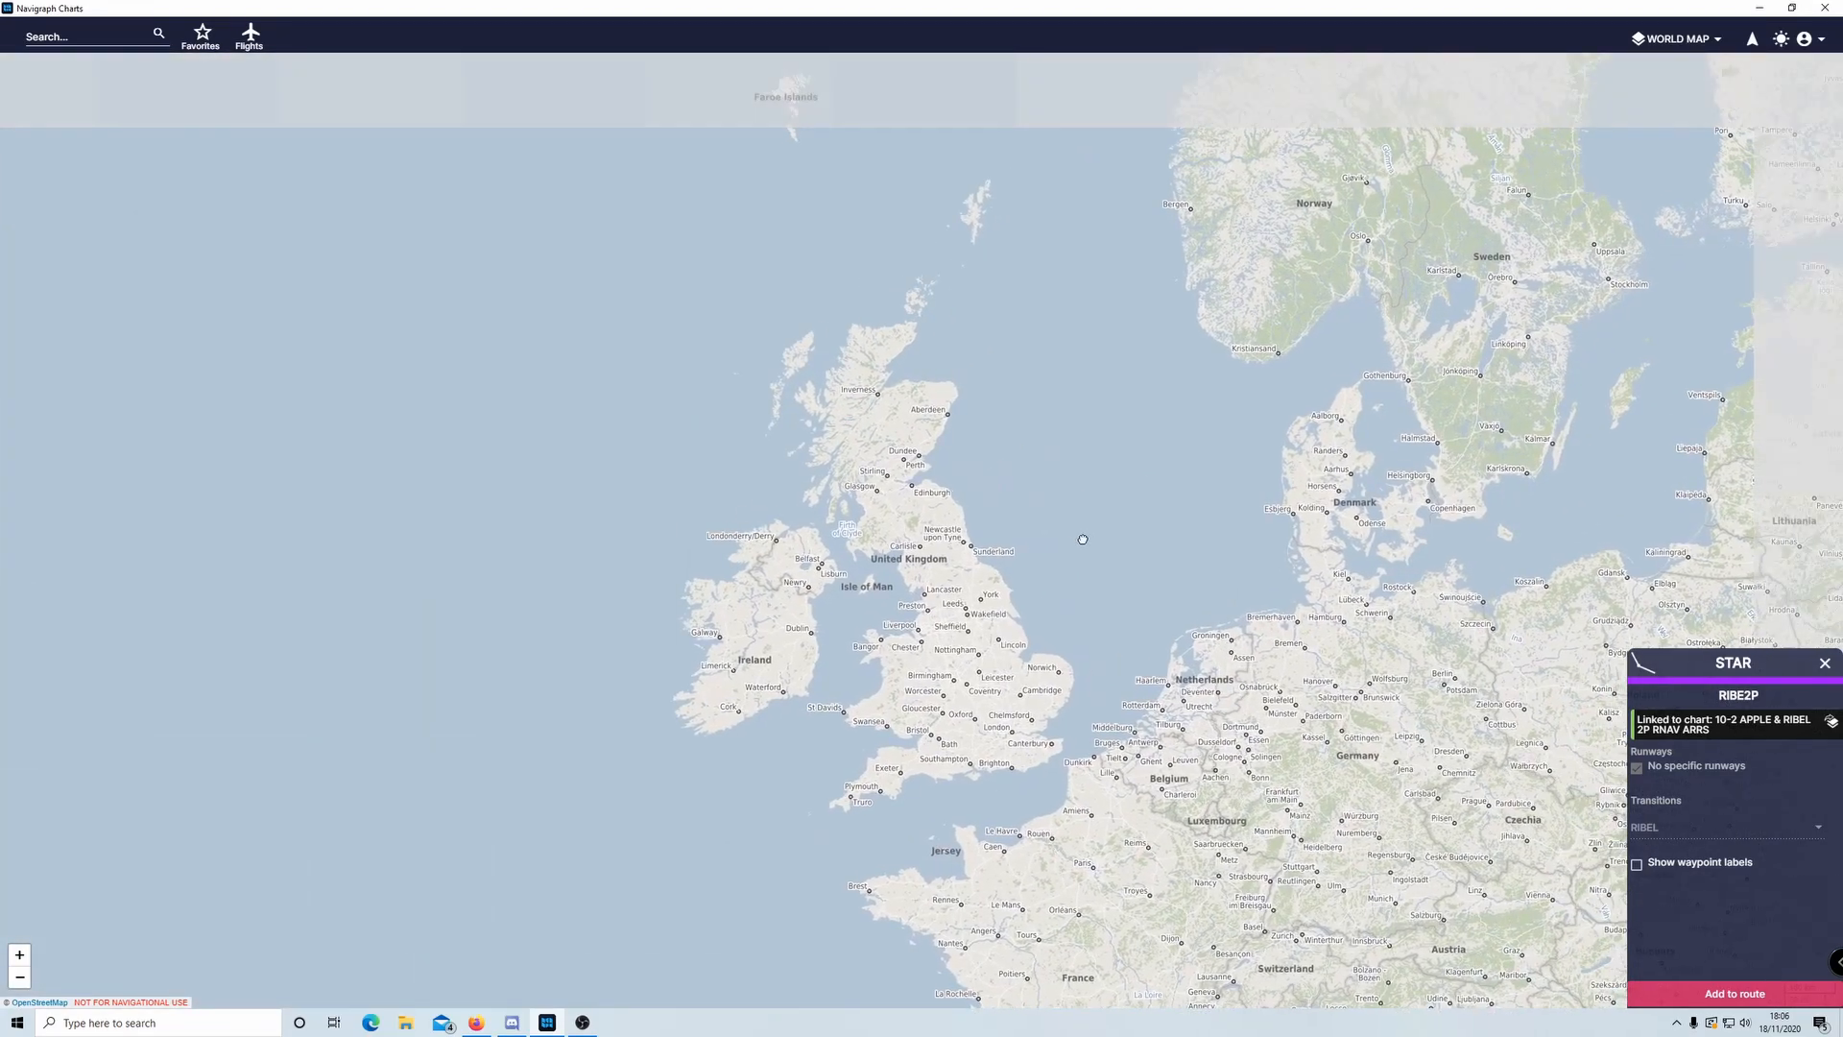
click(1823, 665)
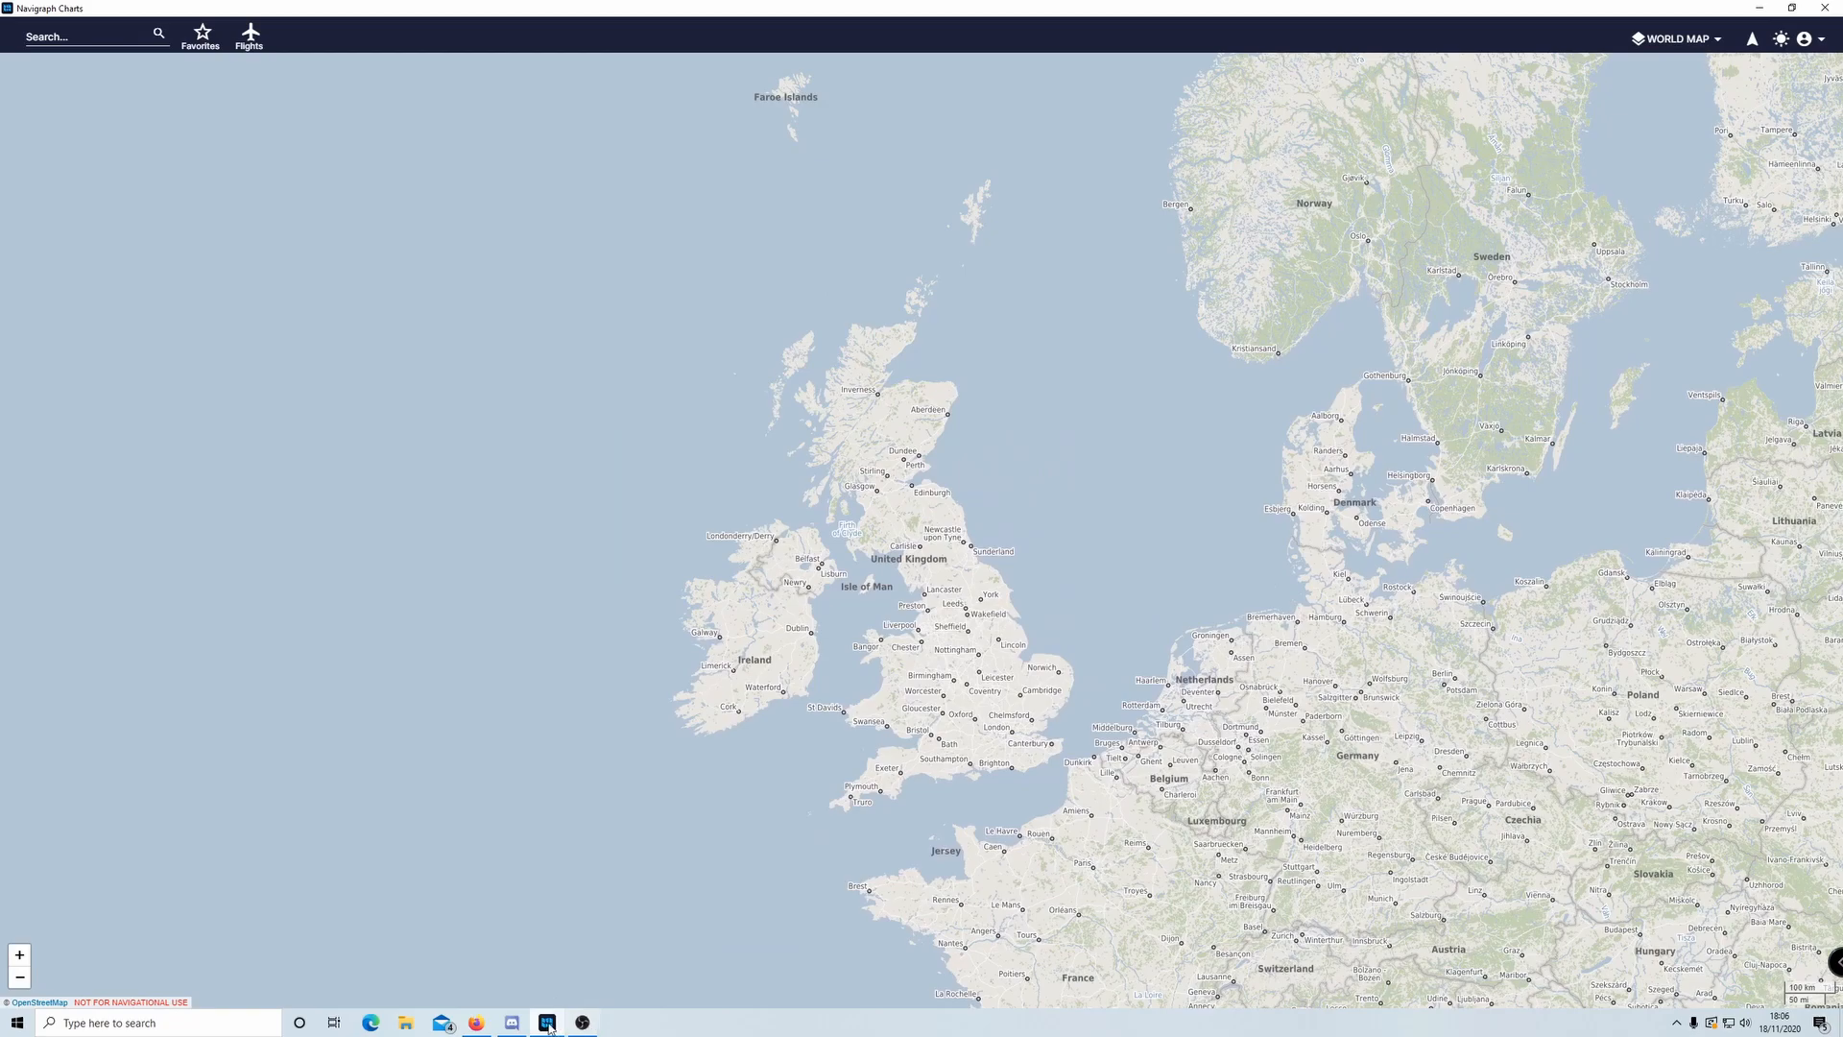
- Return to simBrief in the browser and create a new flight in its dispatch system
click(509, 1023)
click(476, 1023)
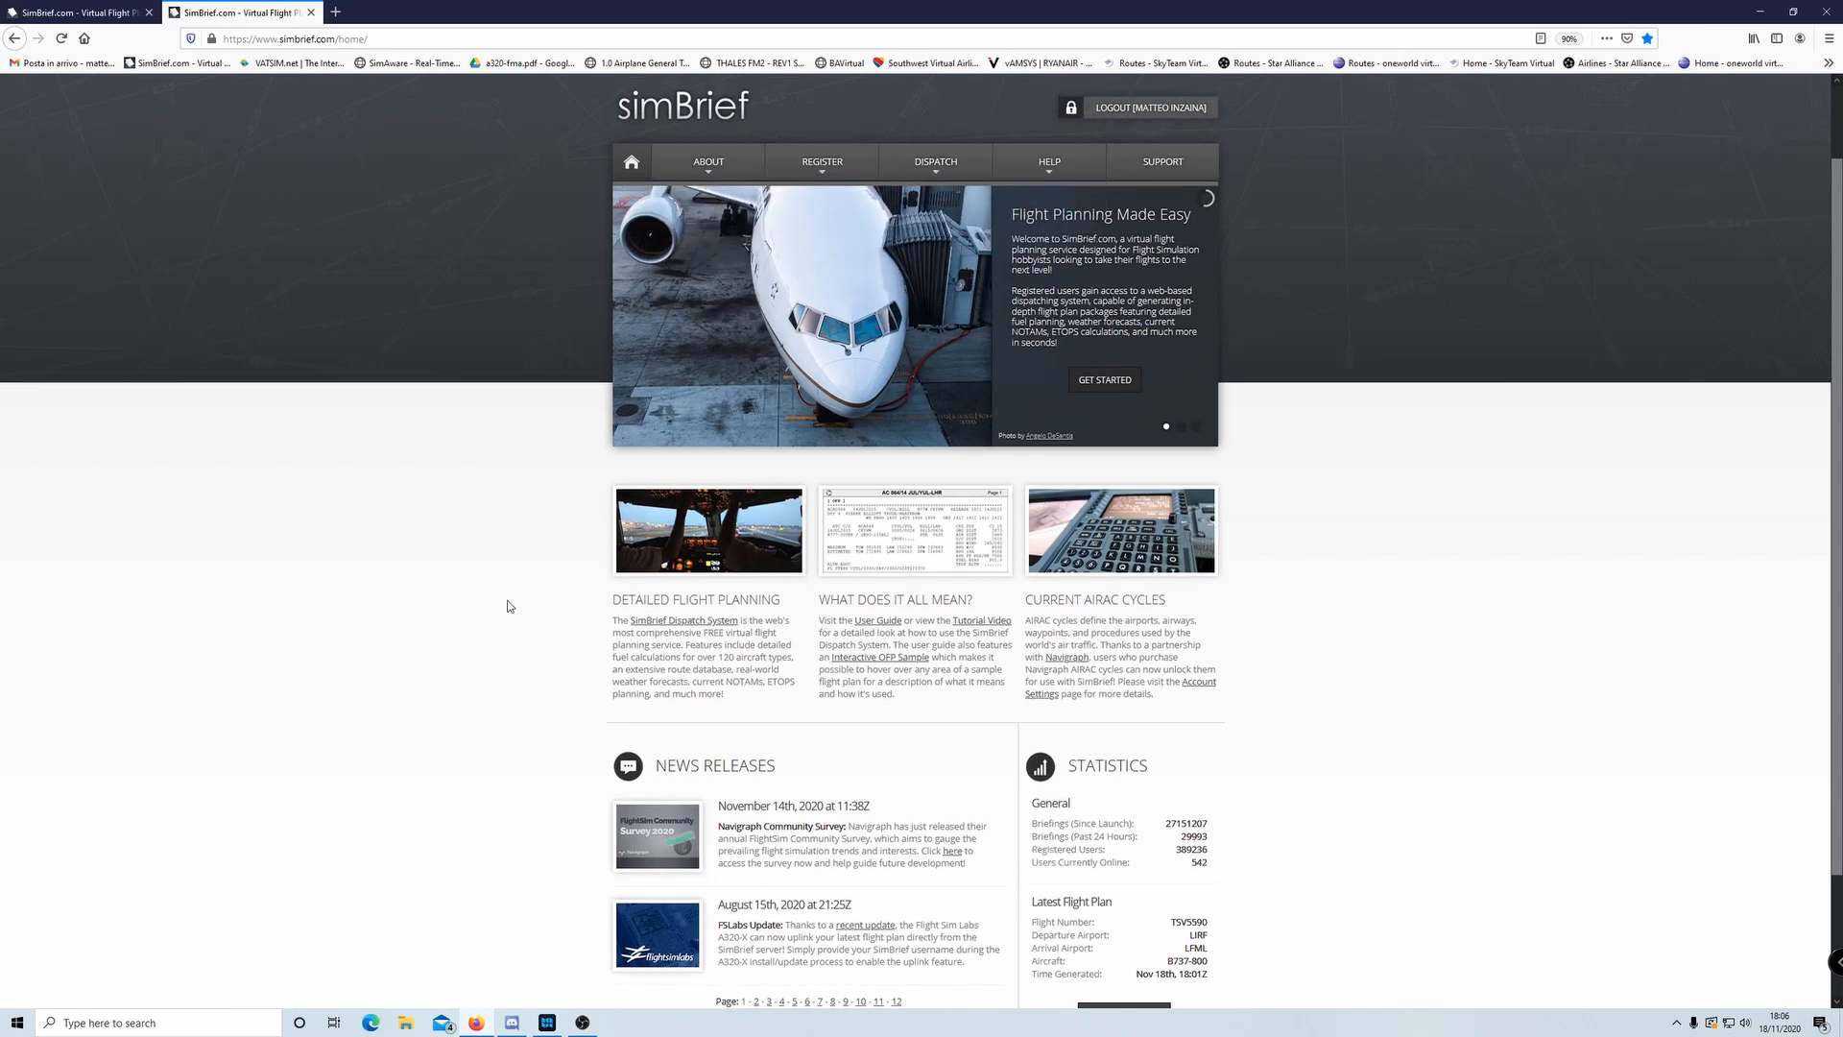
scroll(504, 608, up, 2)
mouse_move(937, 269)
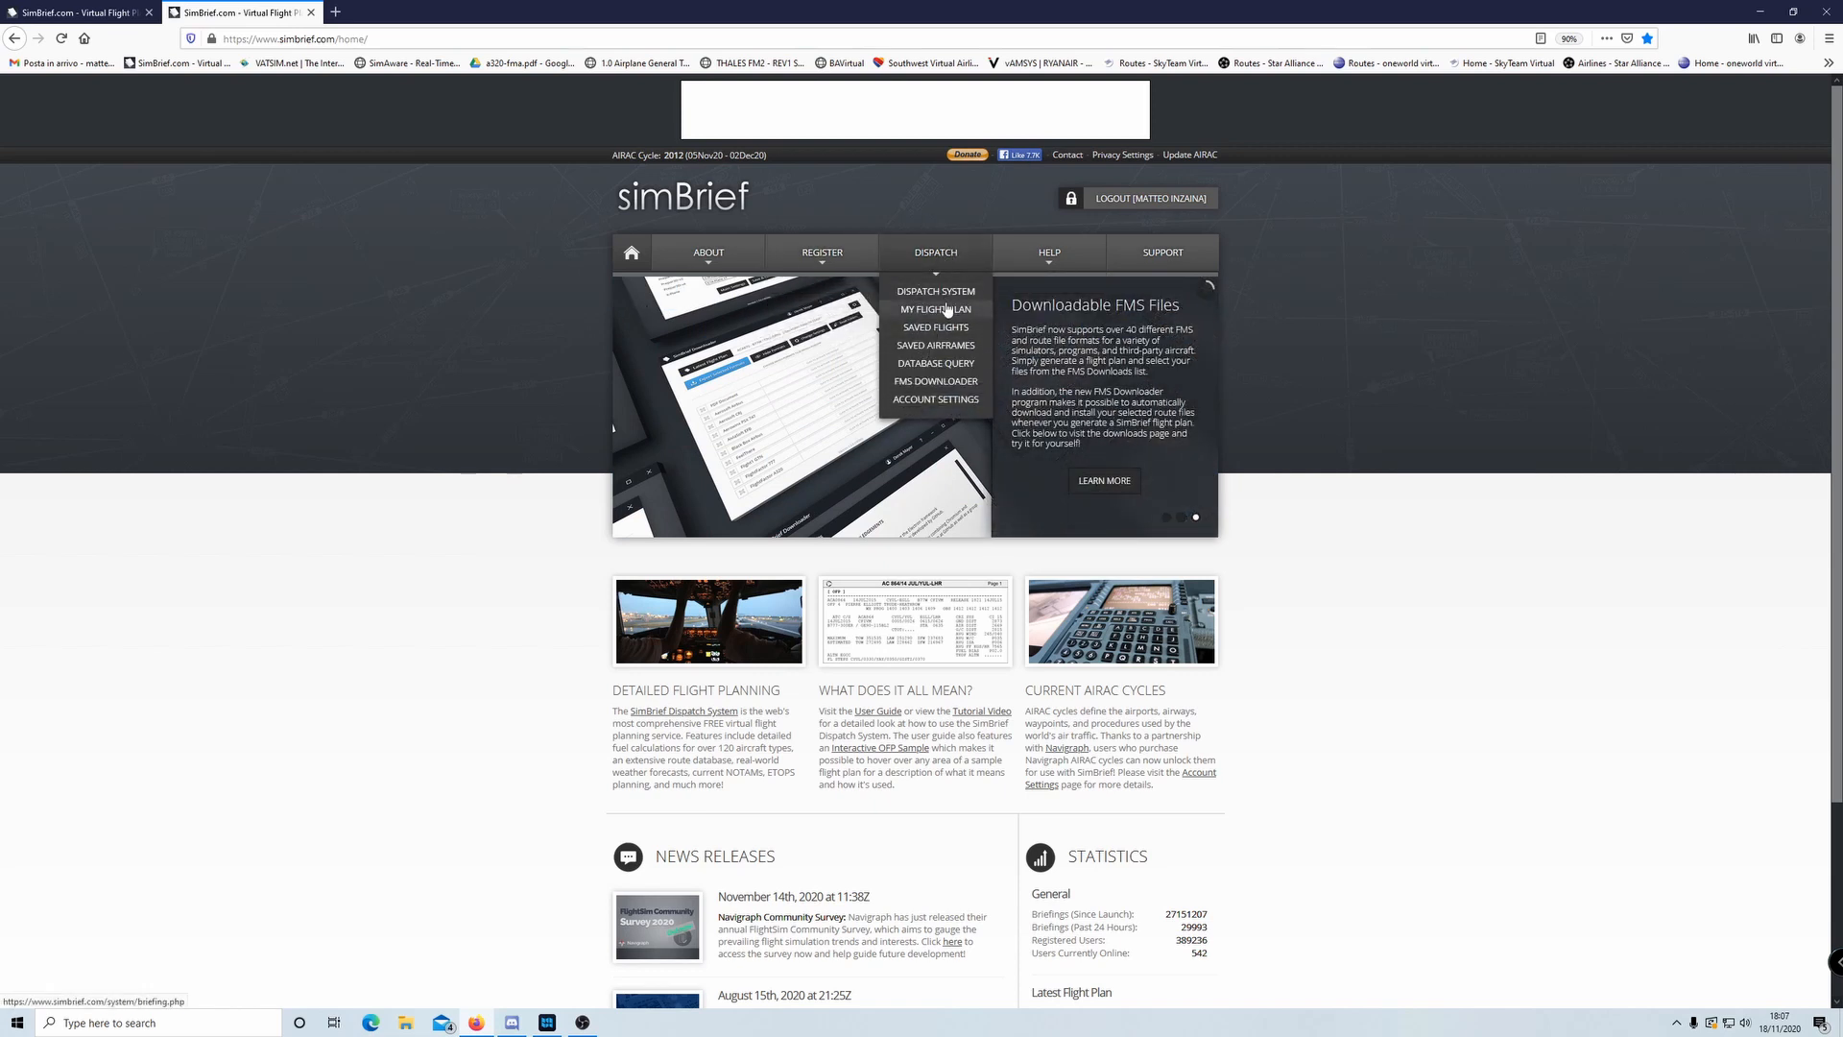
click(914, 292)
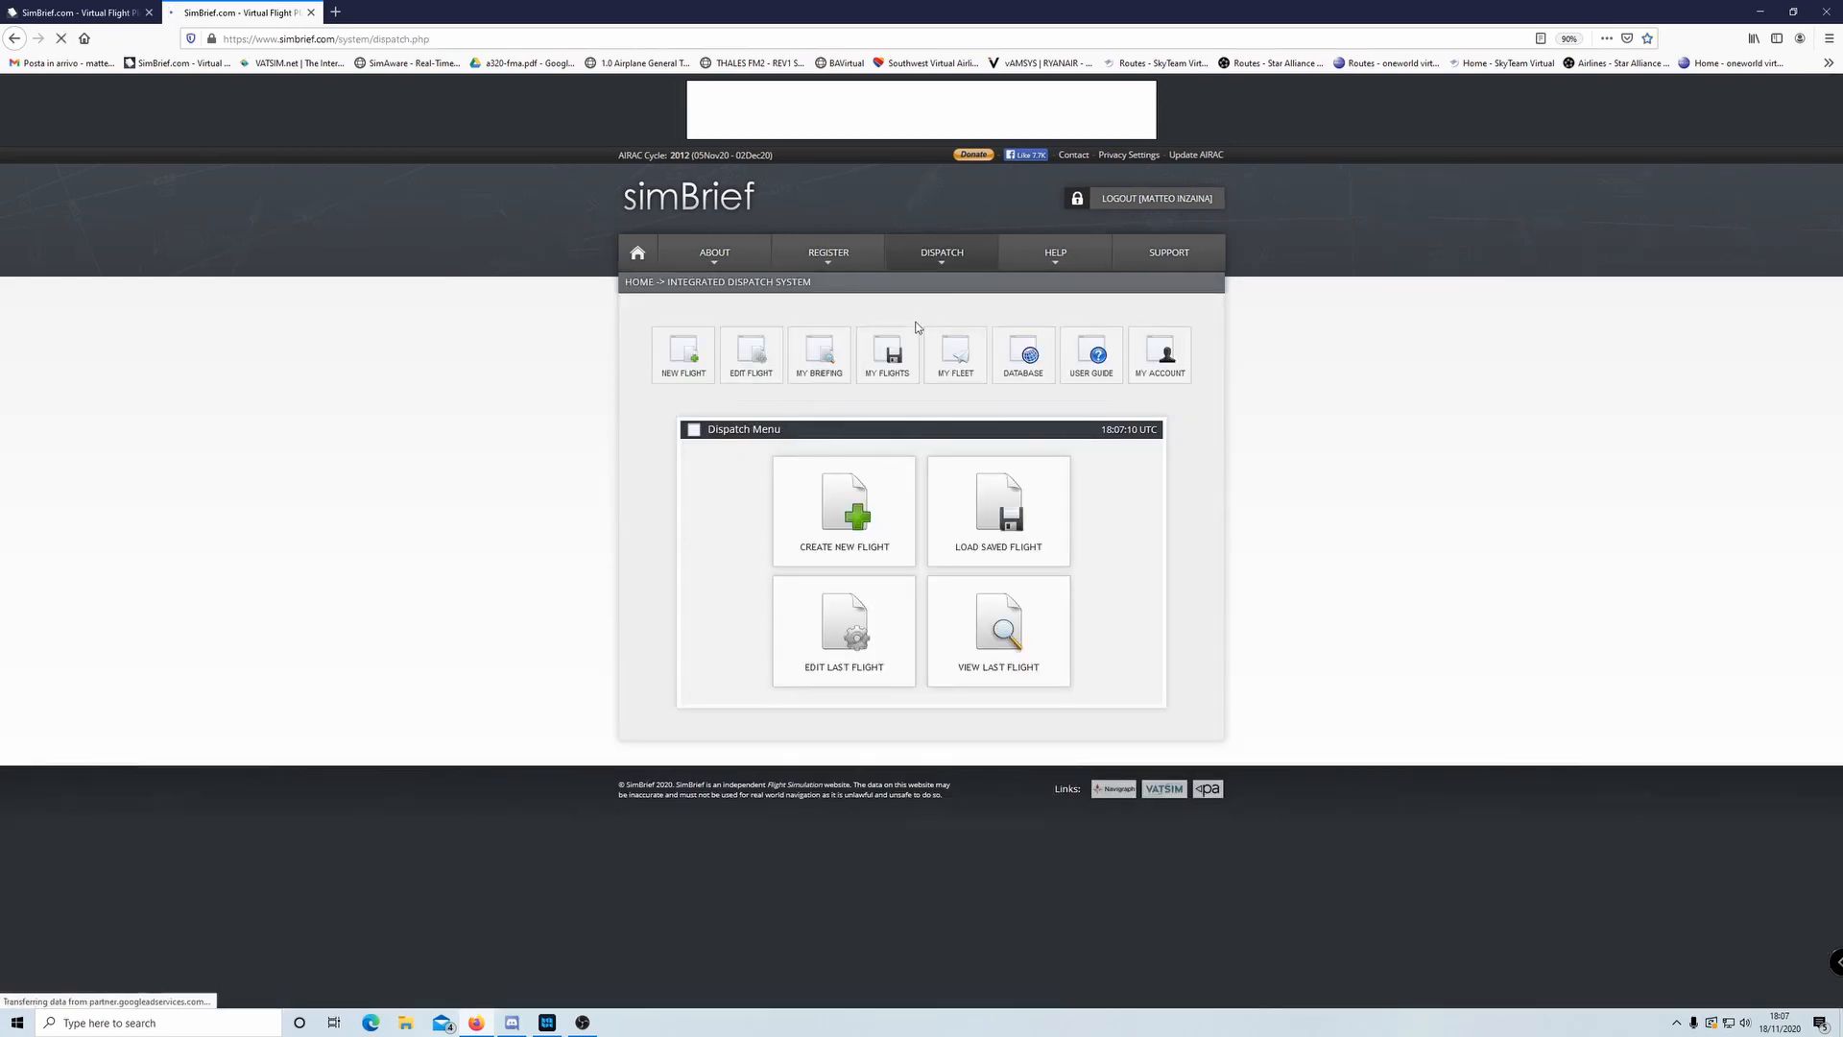
click(806, 532)
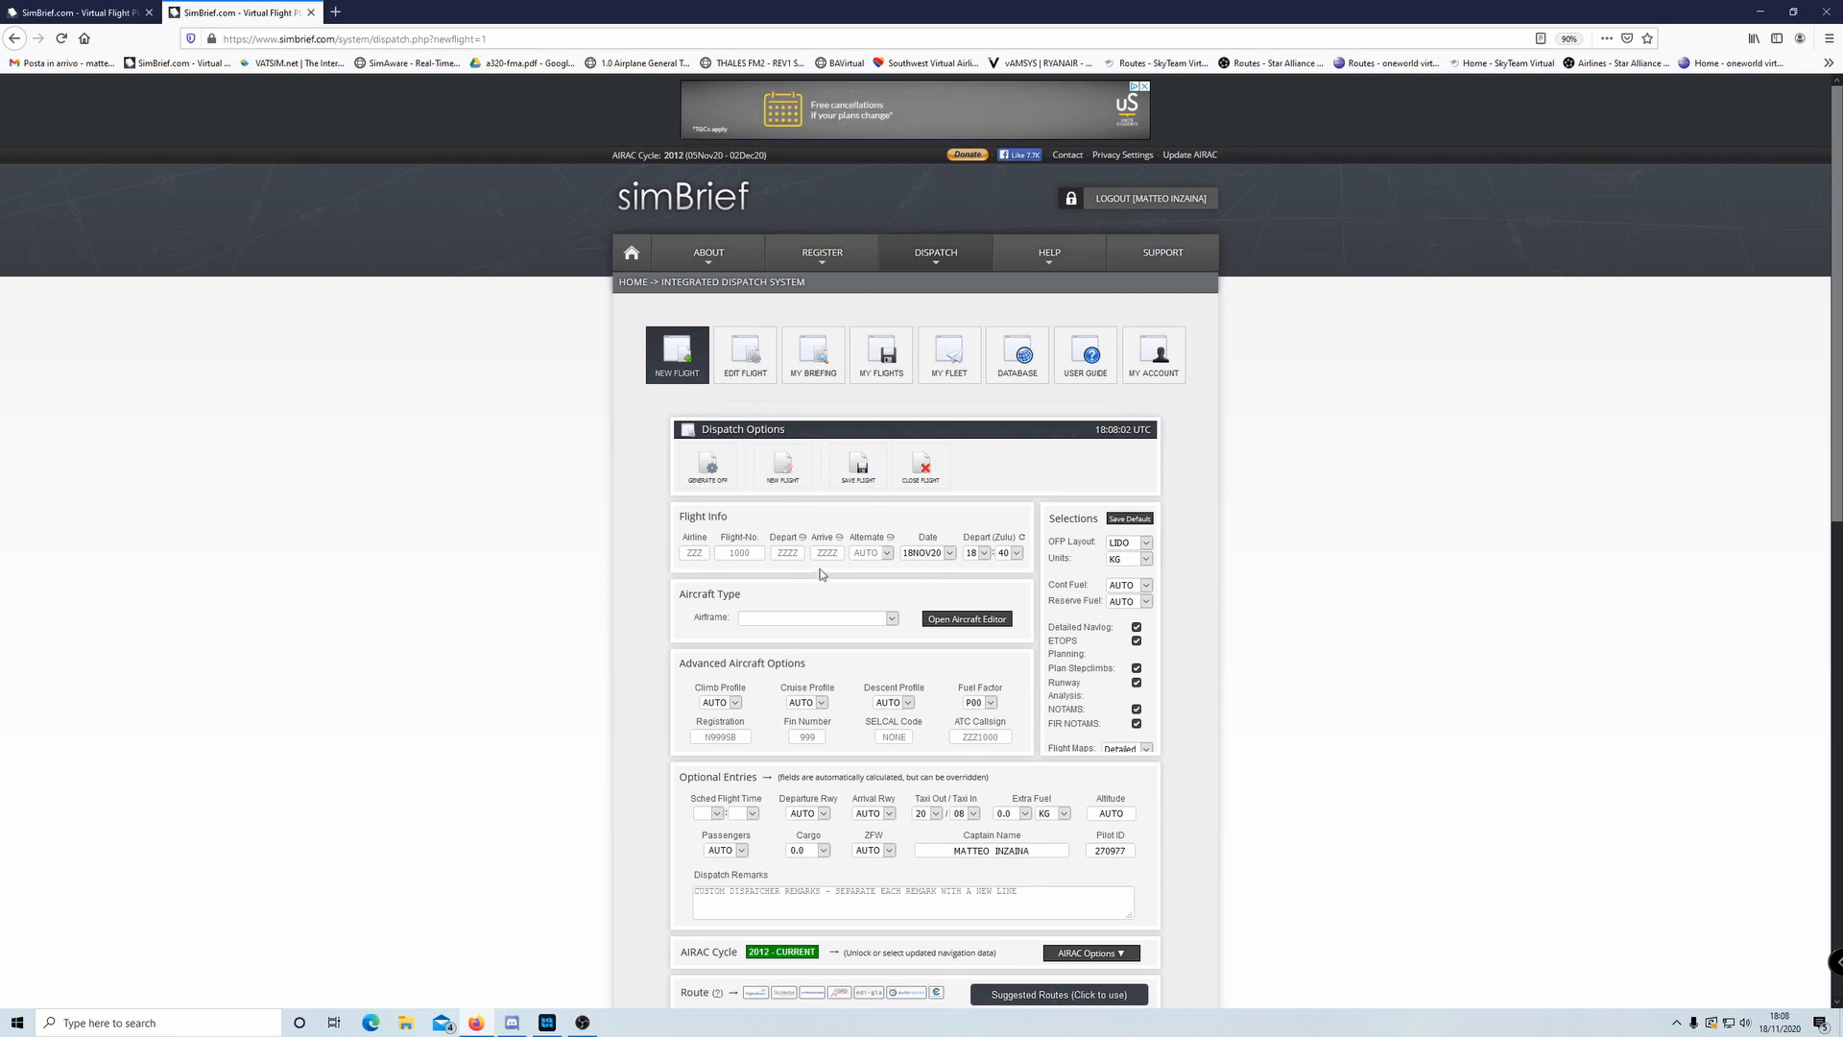
- Review the available OFP layouts for the flight plan and select LIDO
scroll(1373, 471, down, 2)
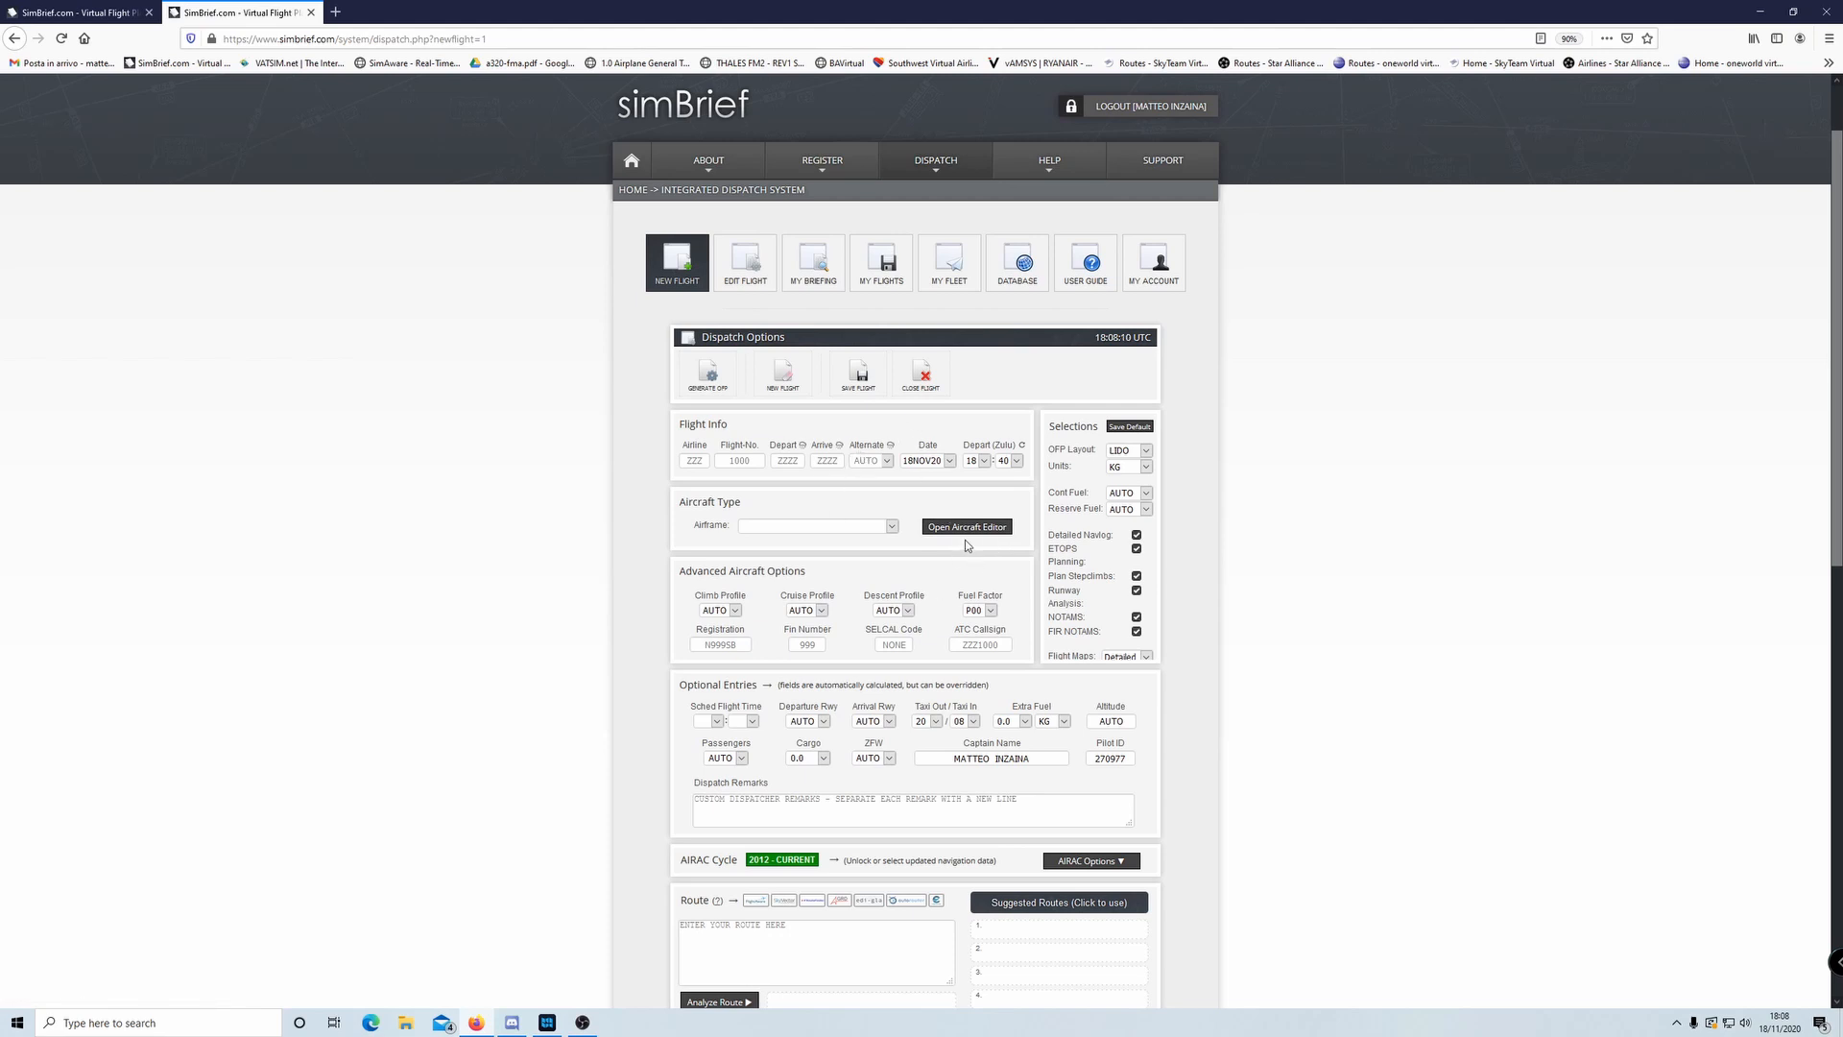
click(1148, 451)
click(1148, 451)
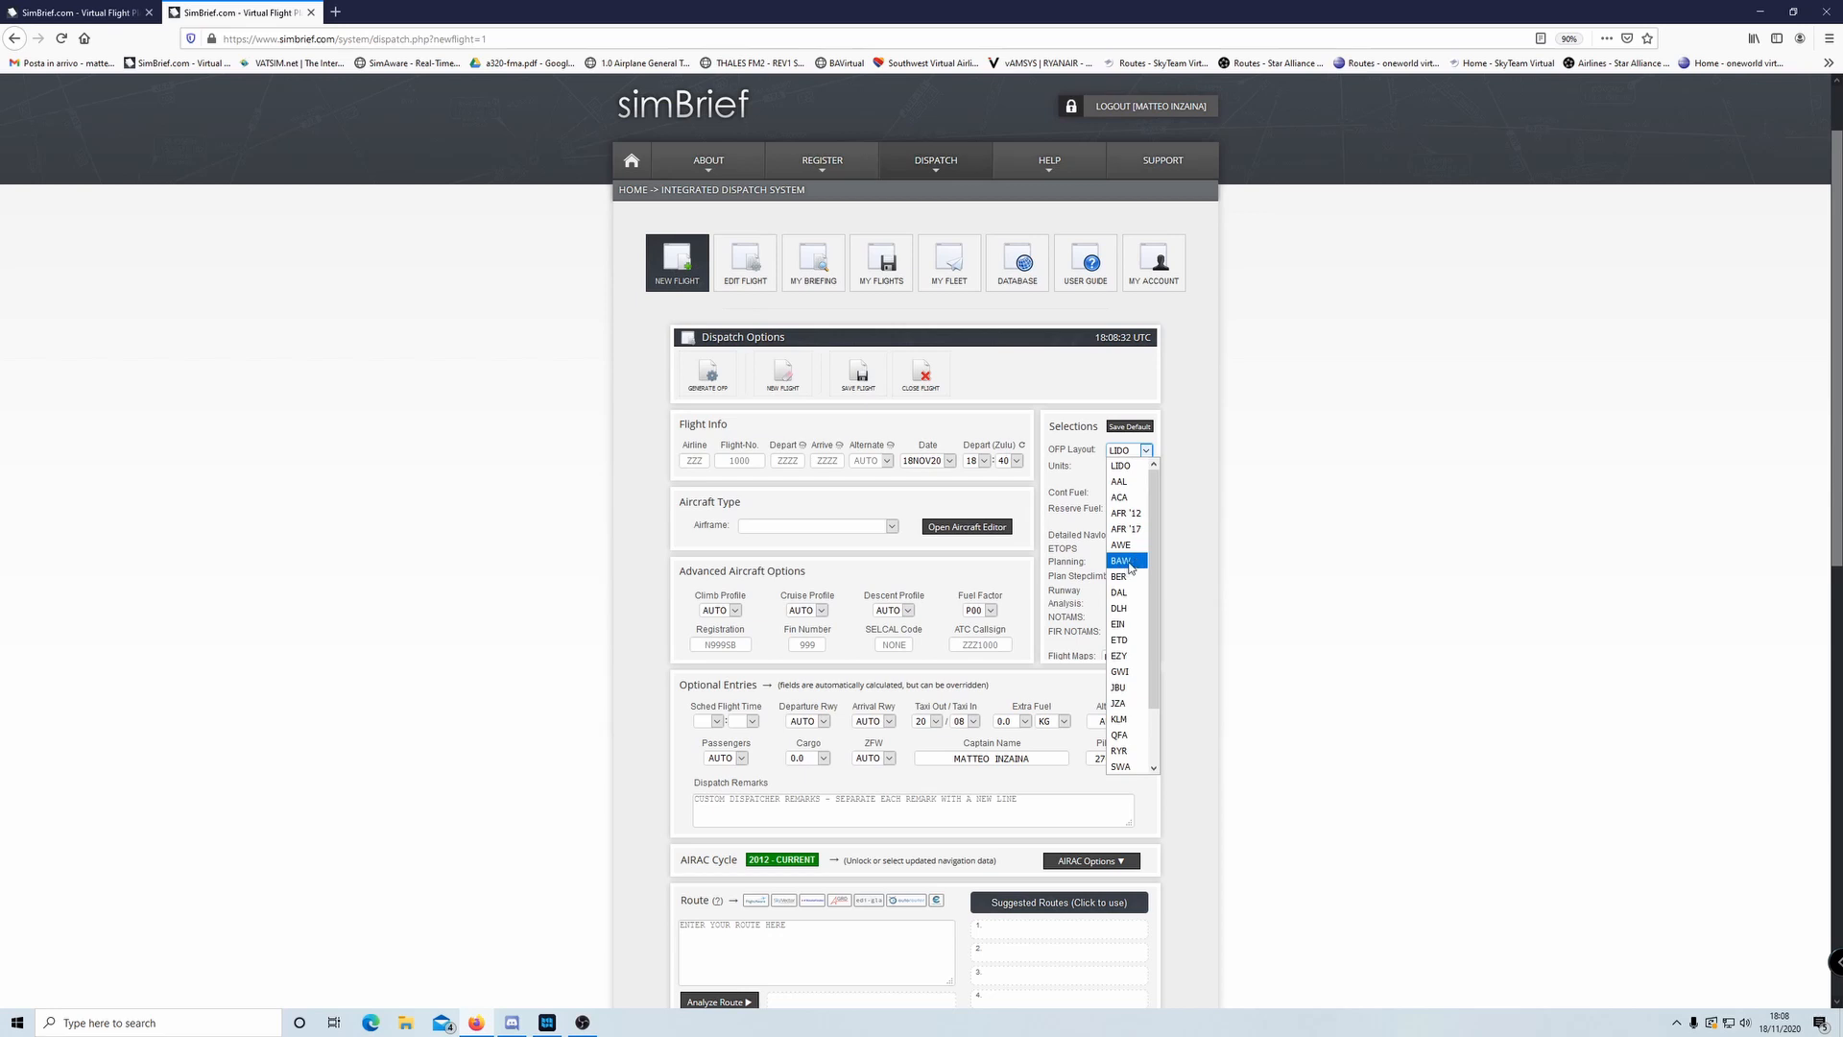
click(1188, 480)
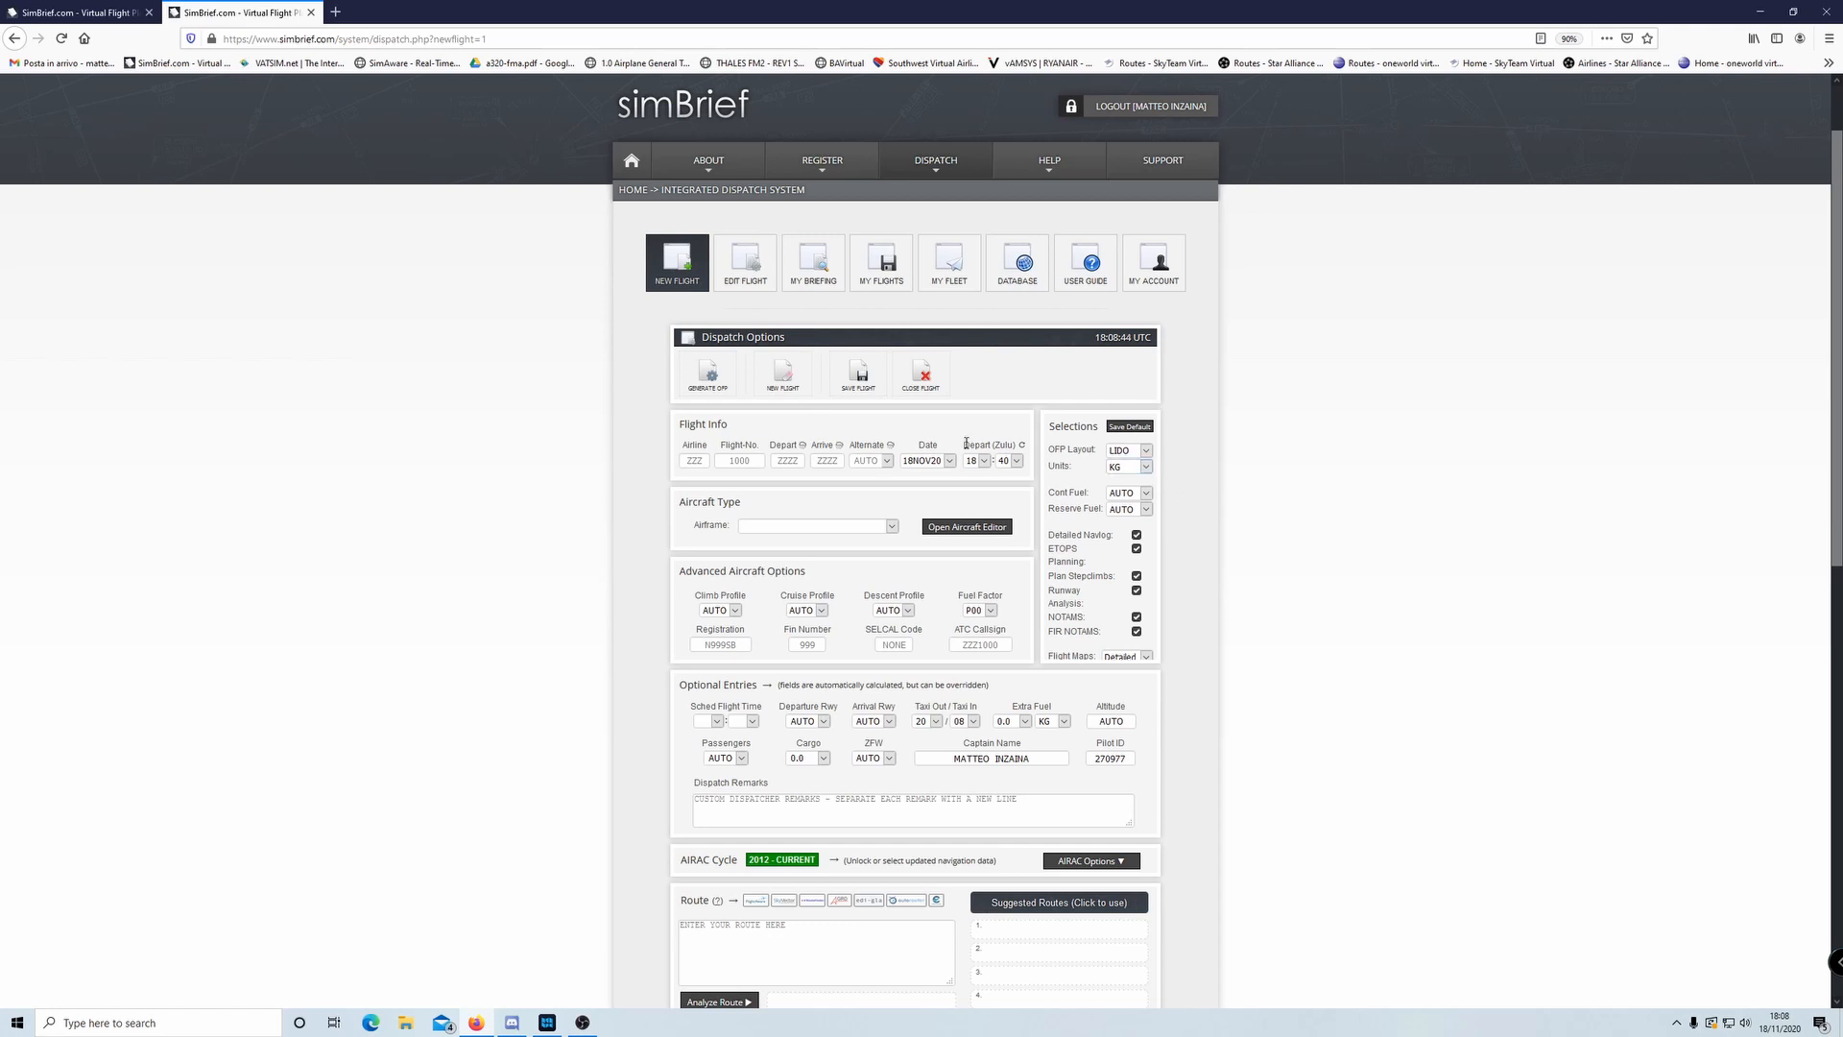
click(1147, 450)
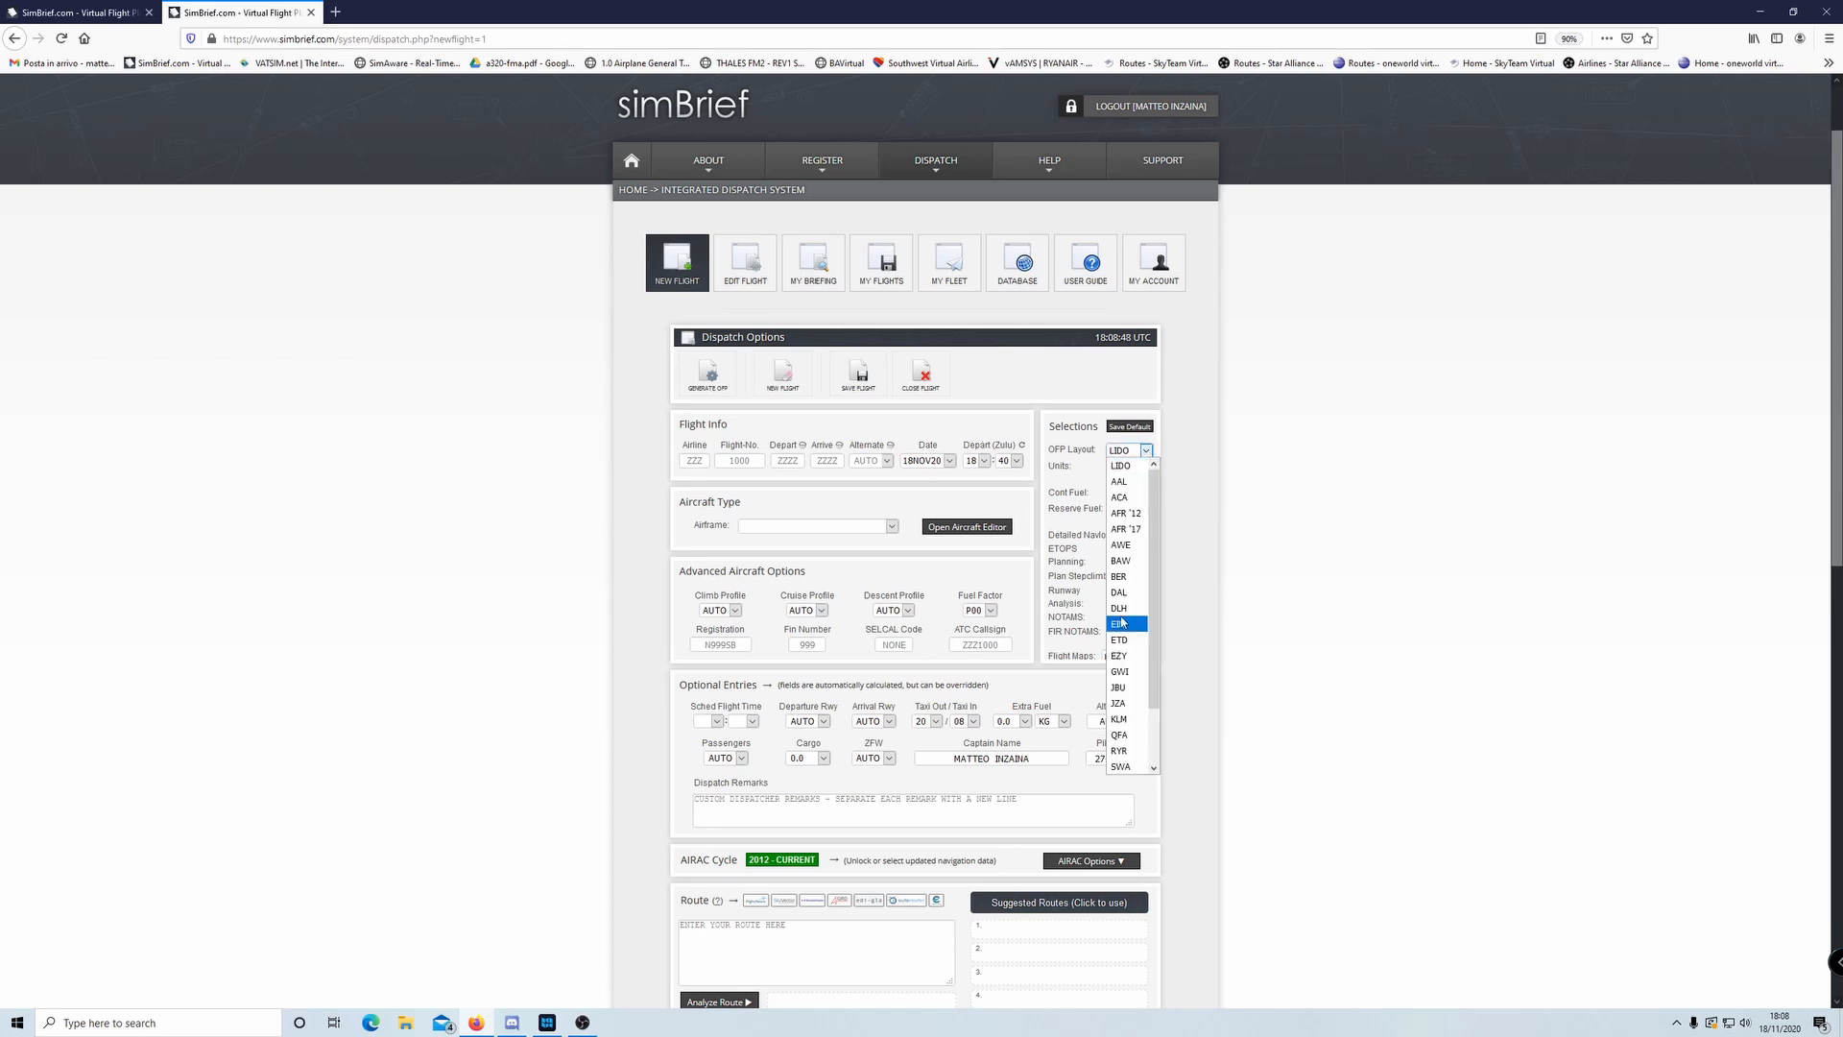
click(1121, 466)
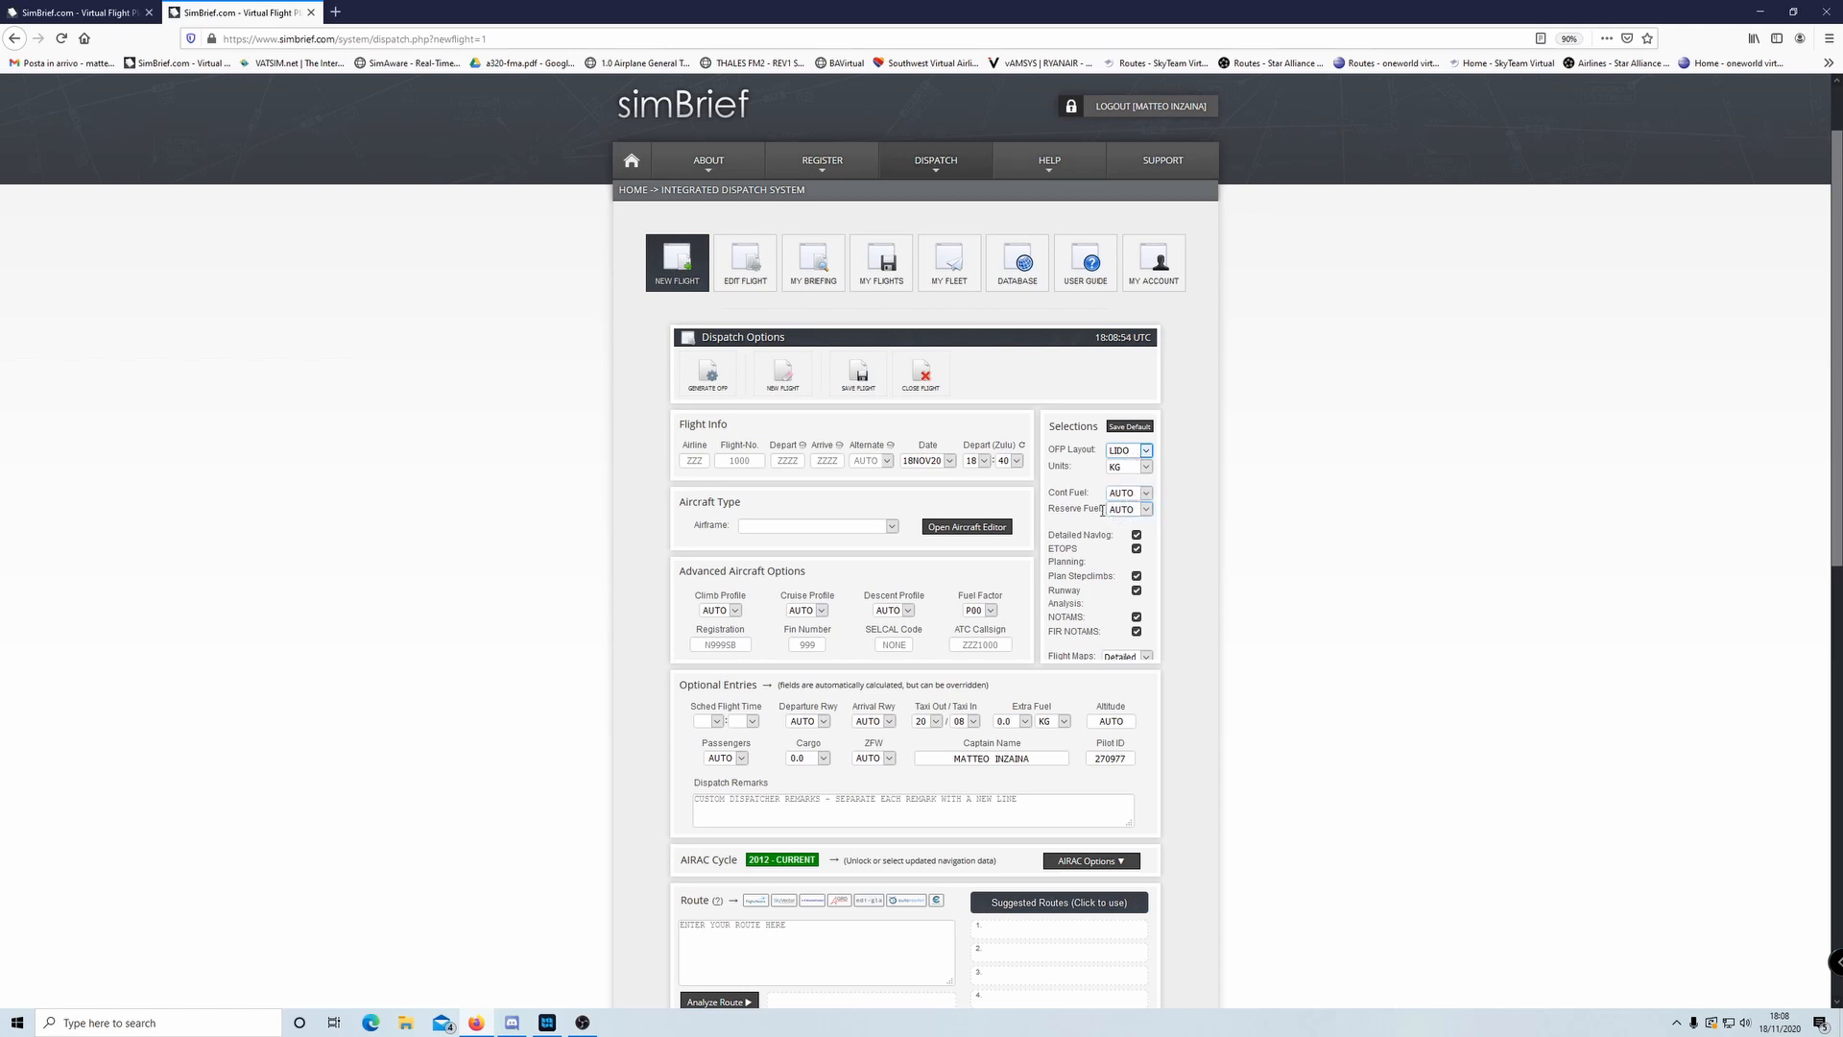
- Toggle the Plan Stepclimbs option off and back on
click(1137, 580)
click(1137, 579)
click(1137, 577)
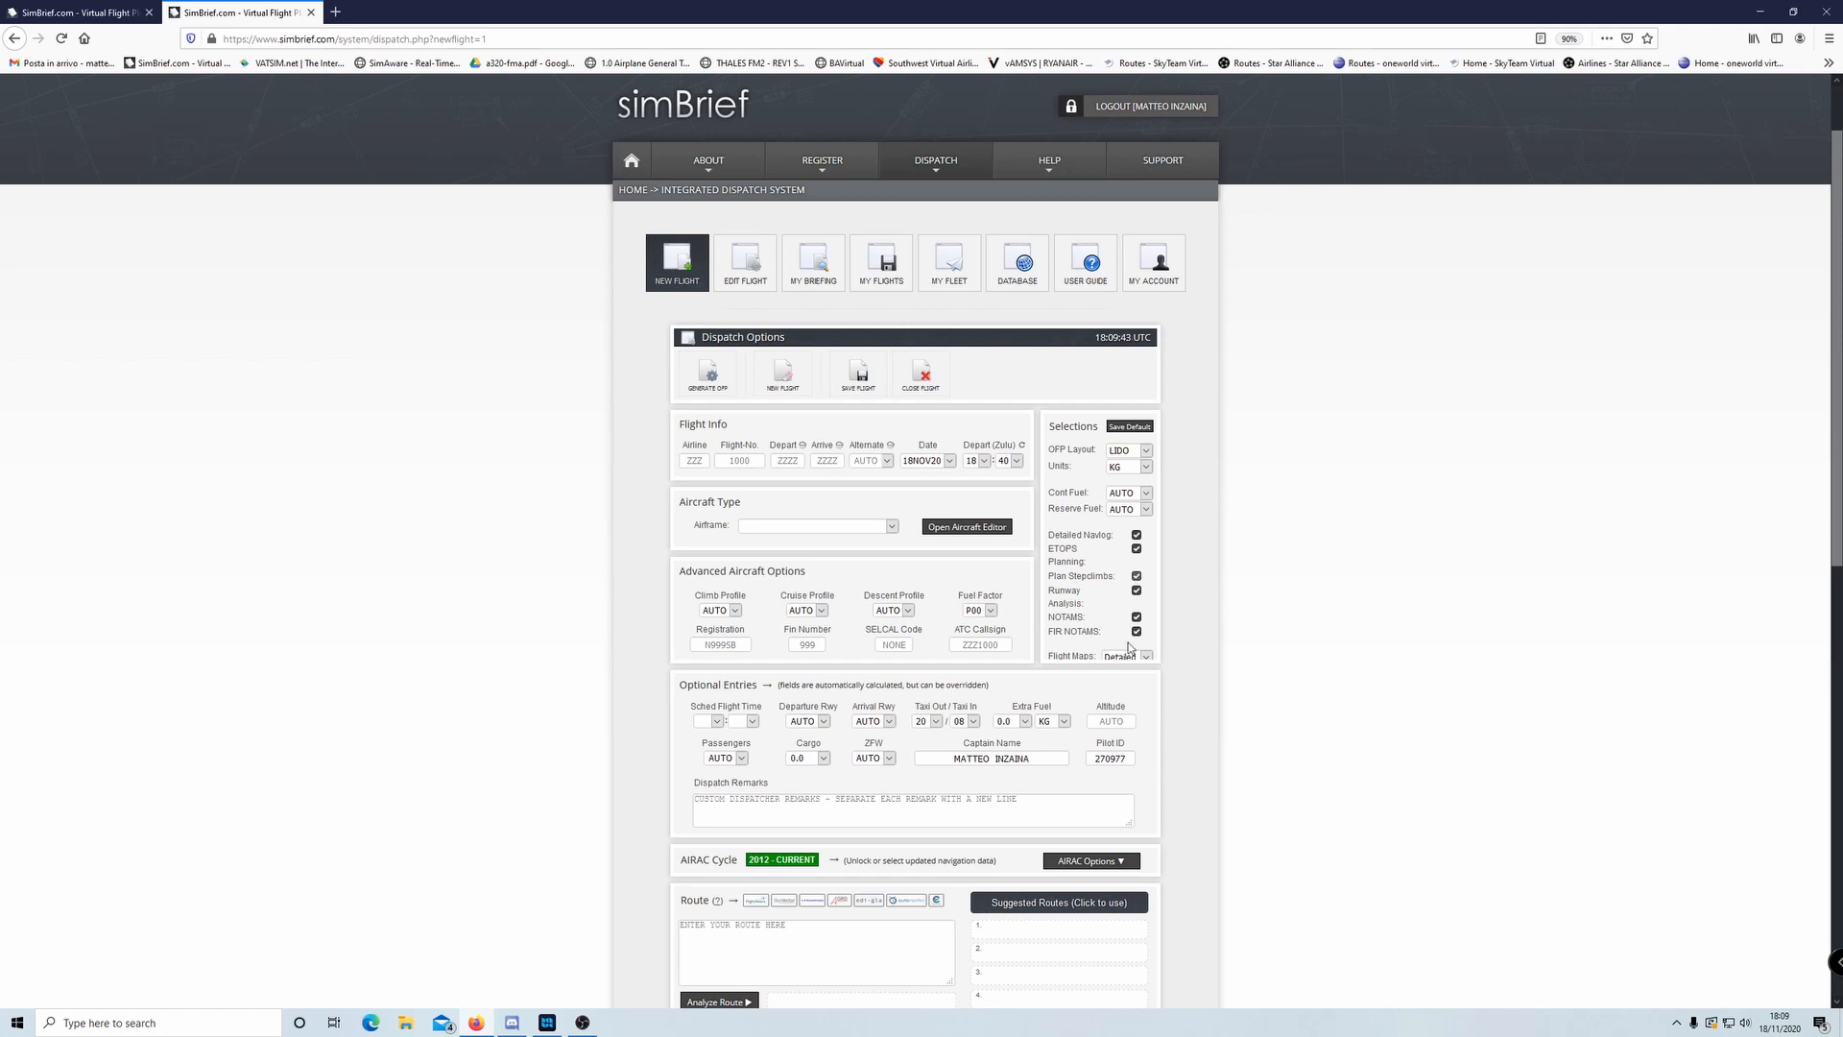
click(1137, 578)
- Enter EZY as the airline and 358 as the flight number in the flight info
scroll(784, 542, up, 1)
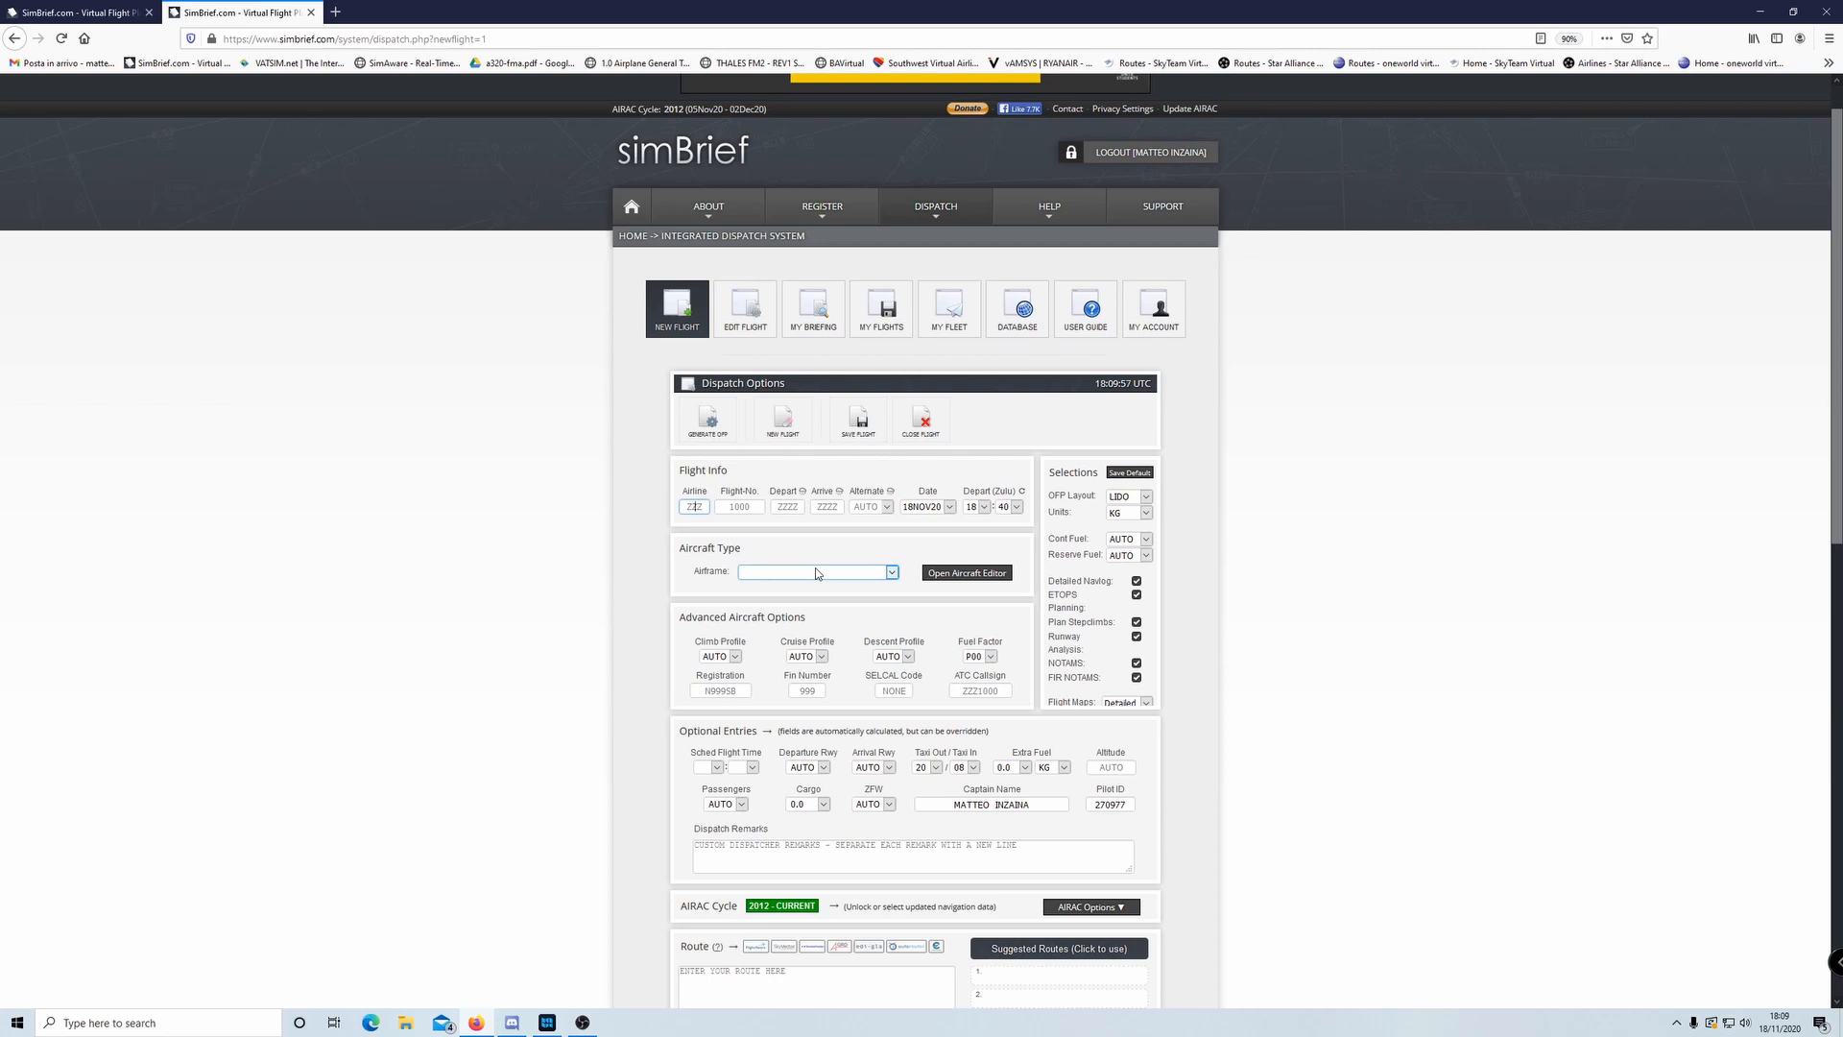
text(E)
key(BackSpace)
text(E)
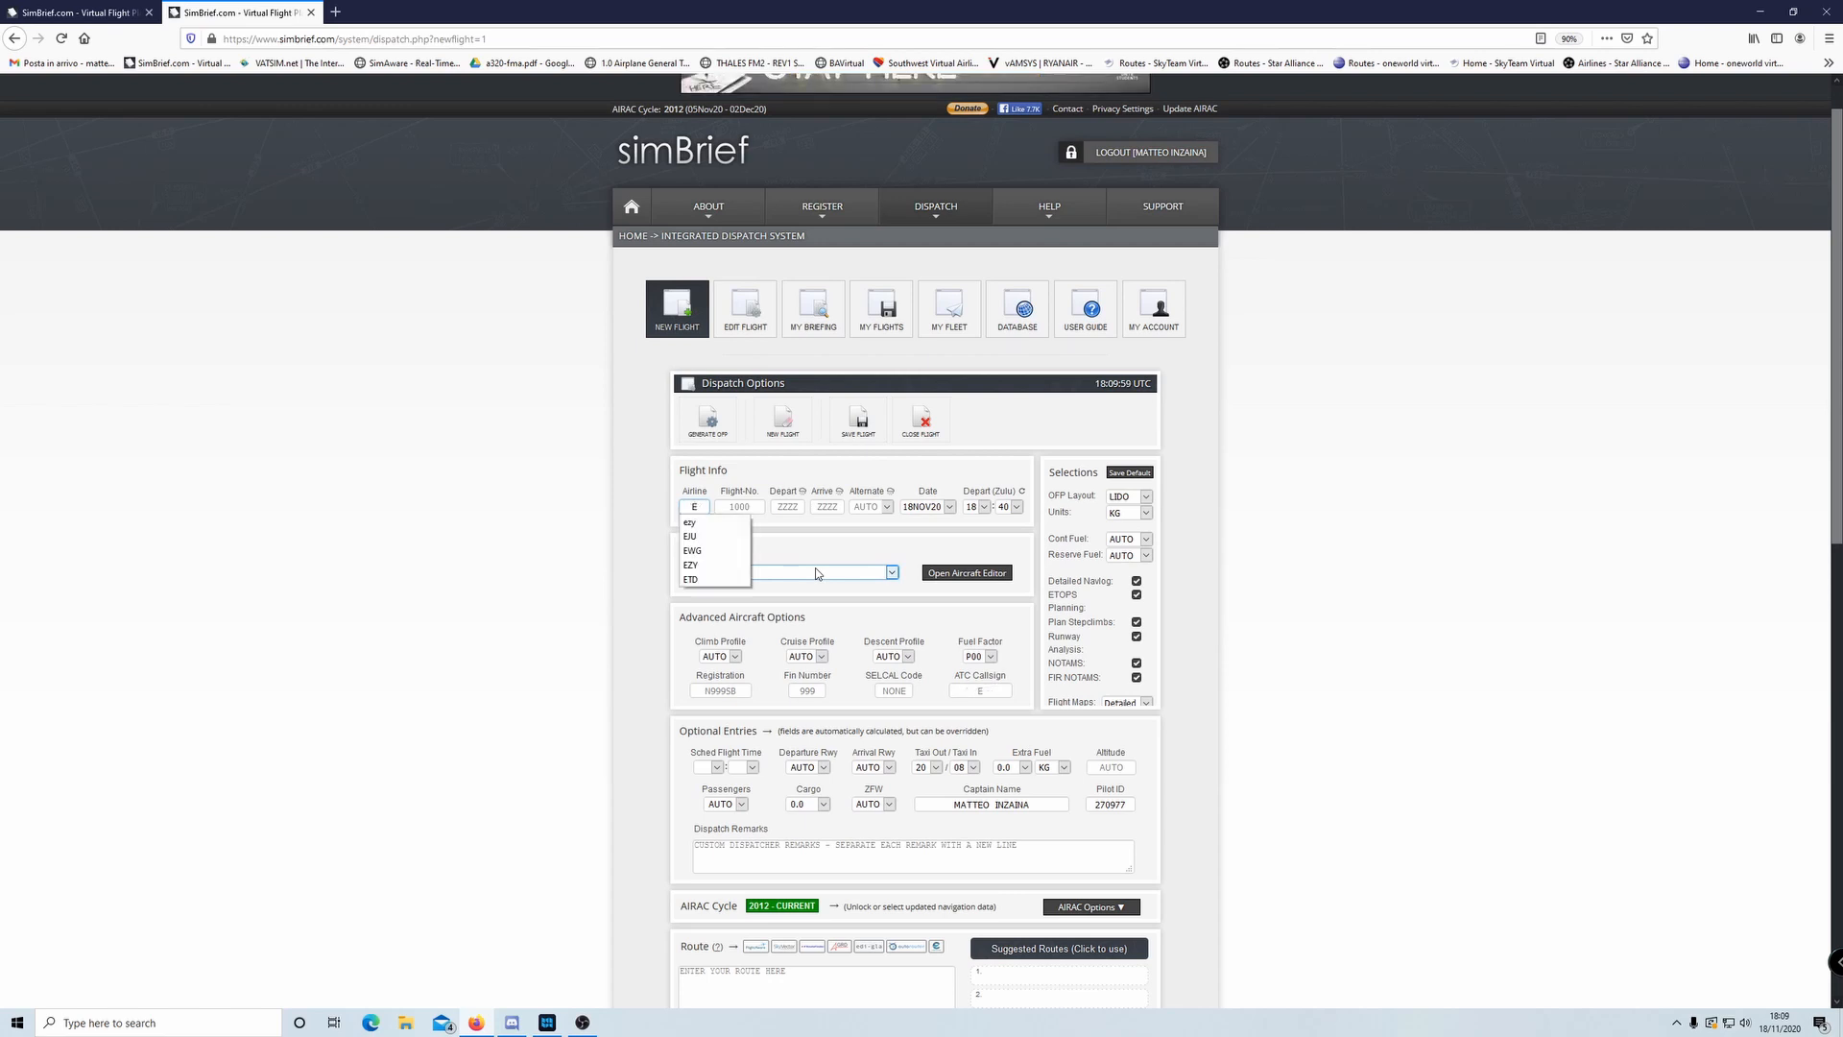
text(ZY)
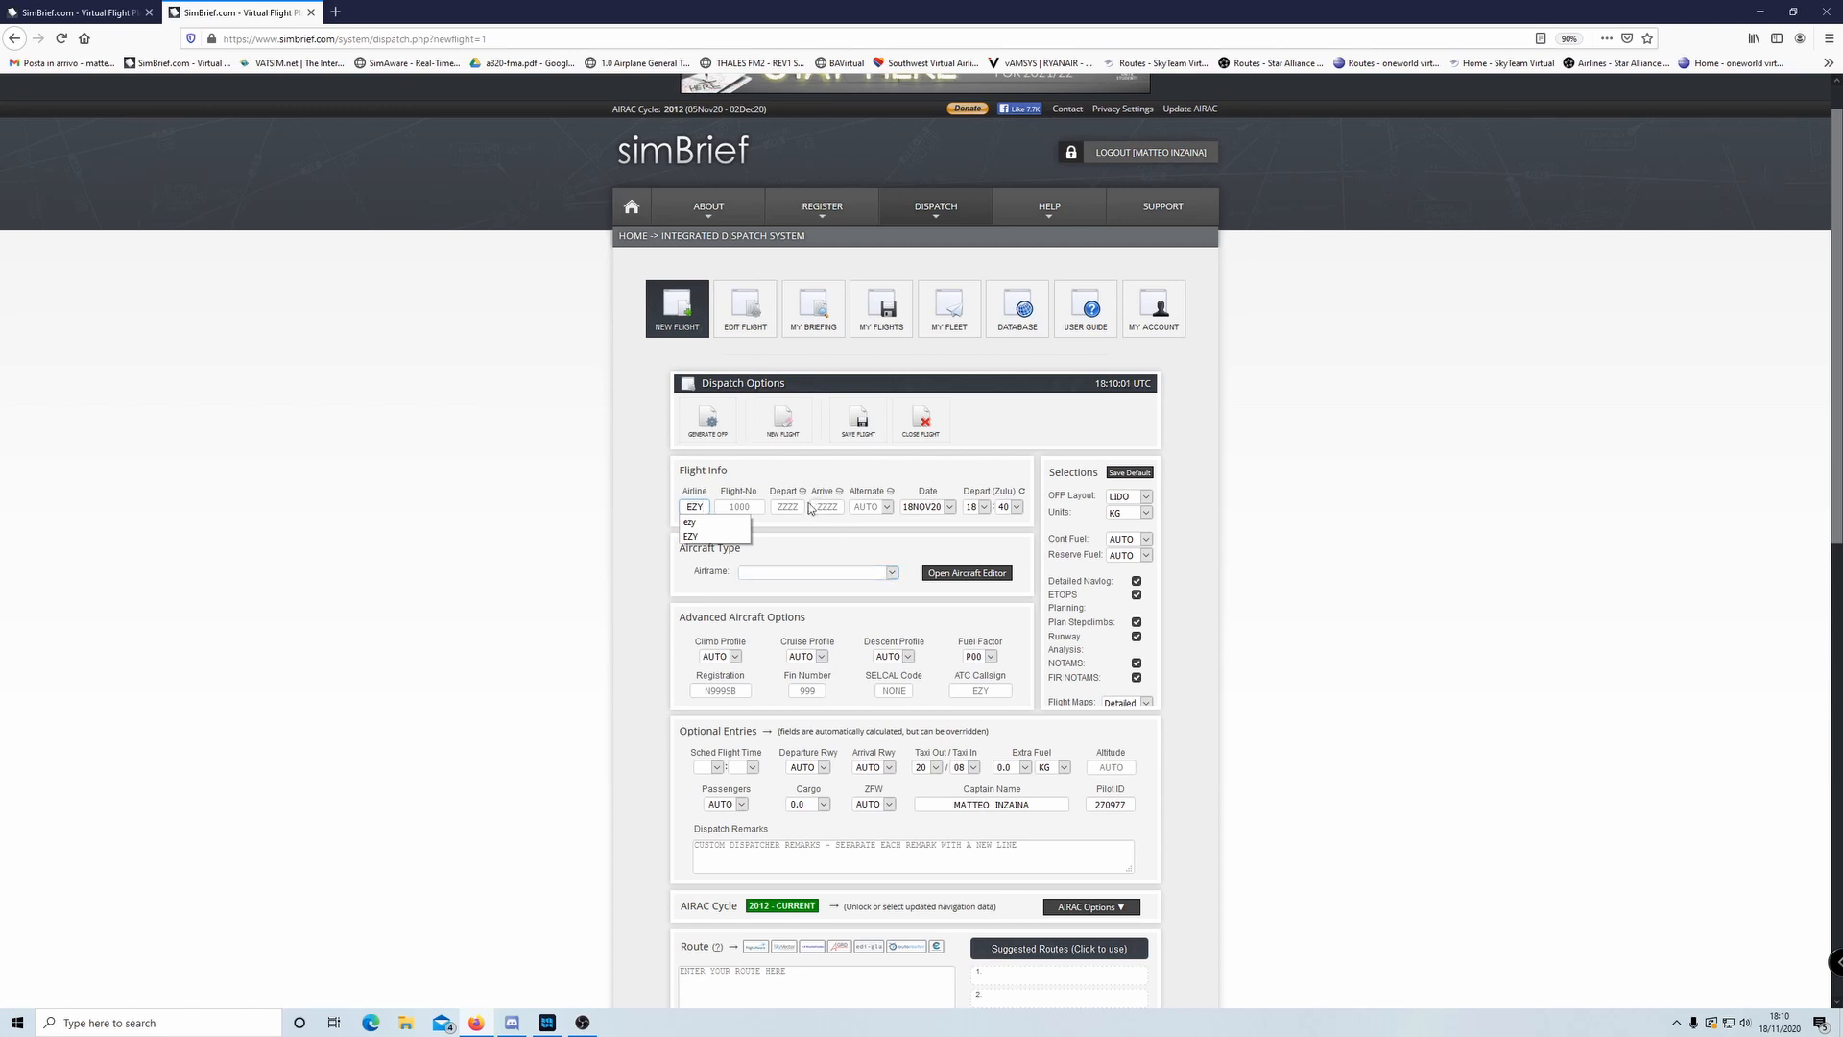
click(754, 506)
text(358)
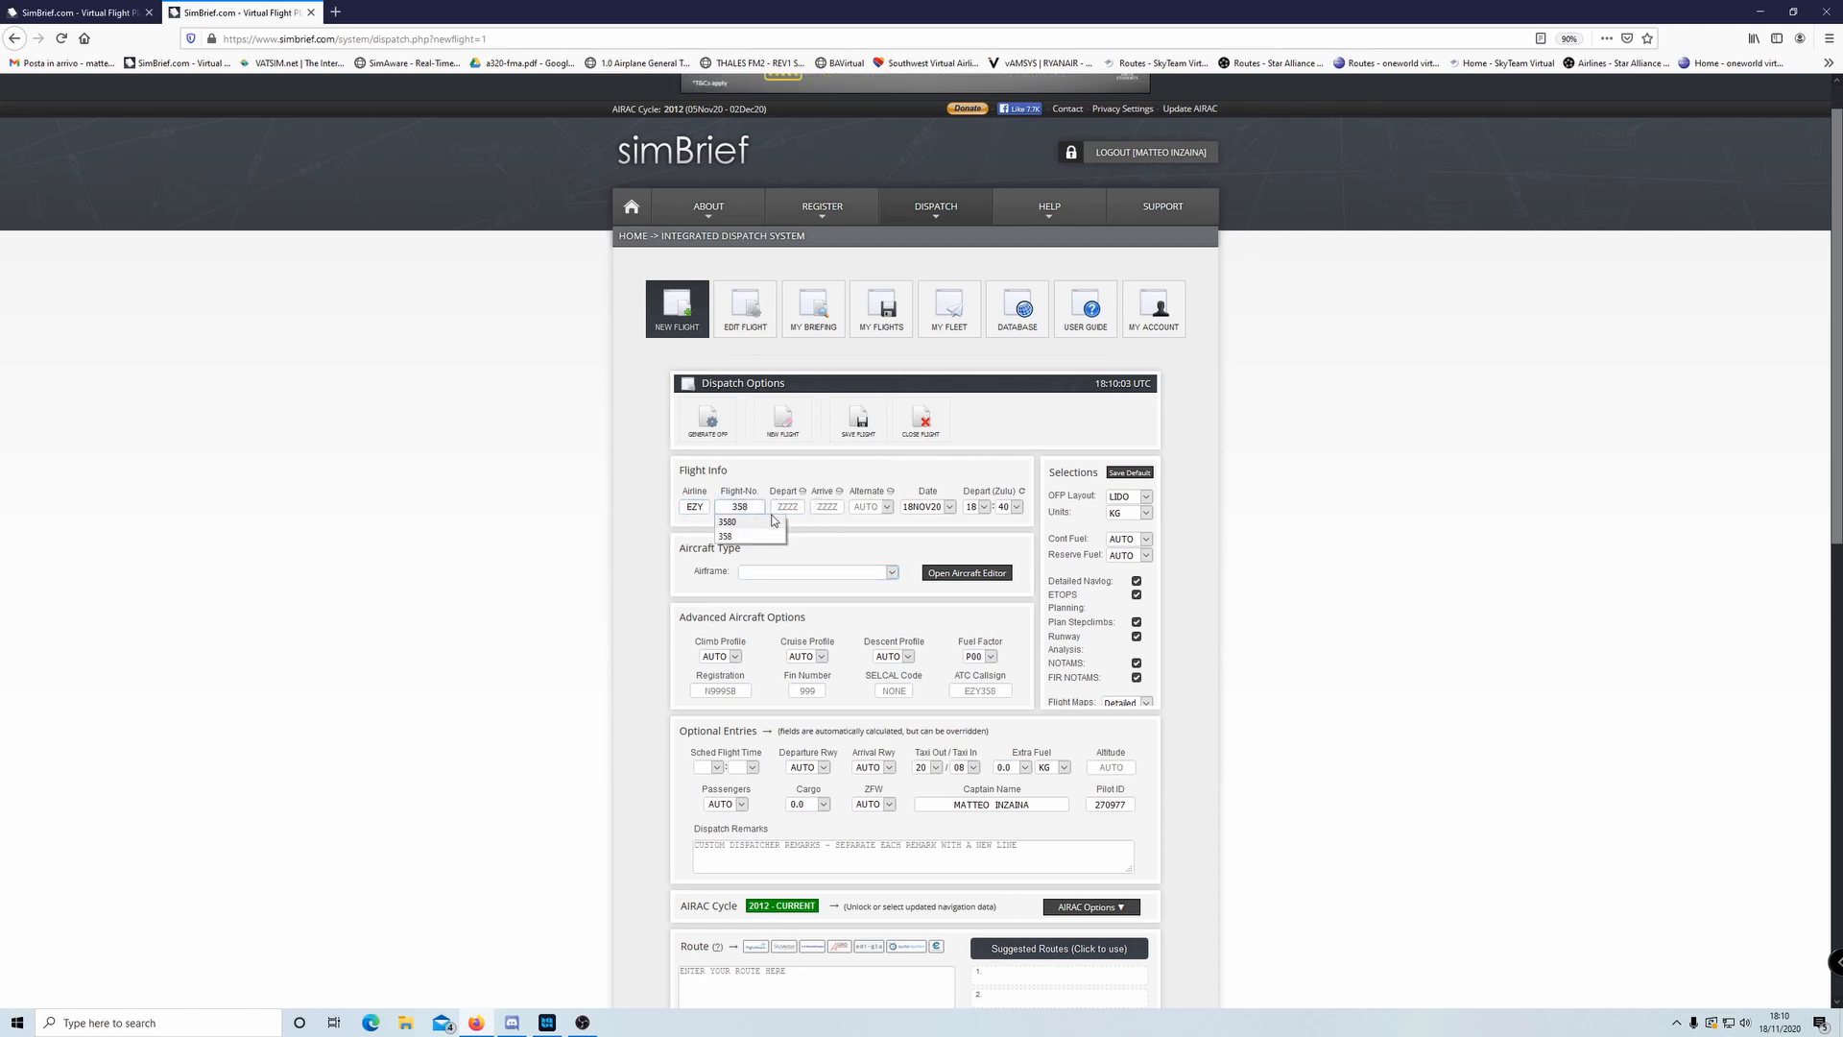
key(Tab)
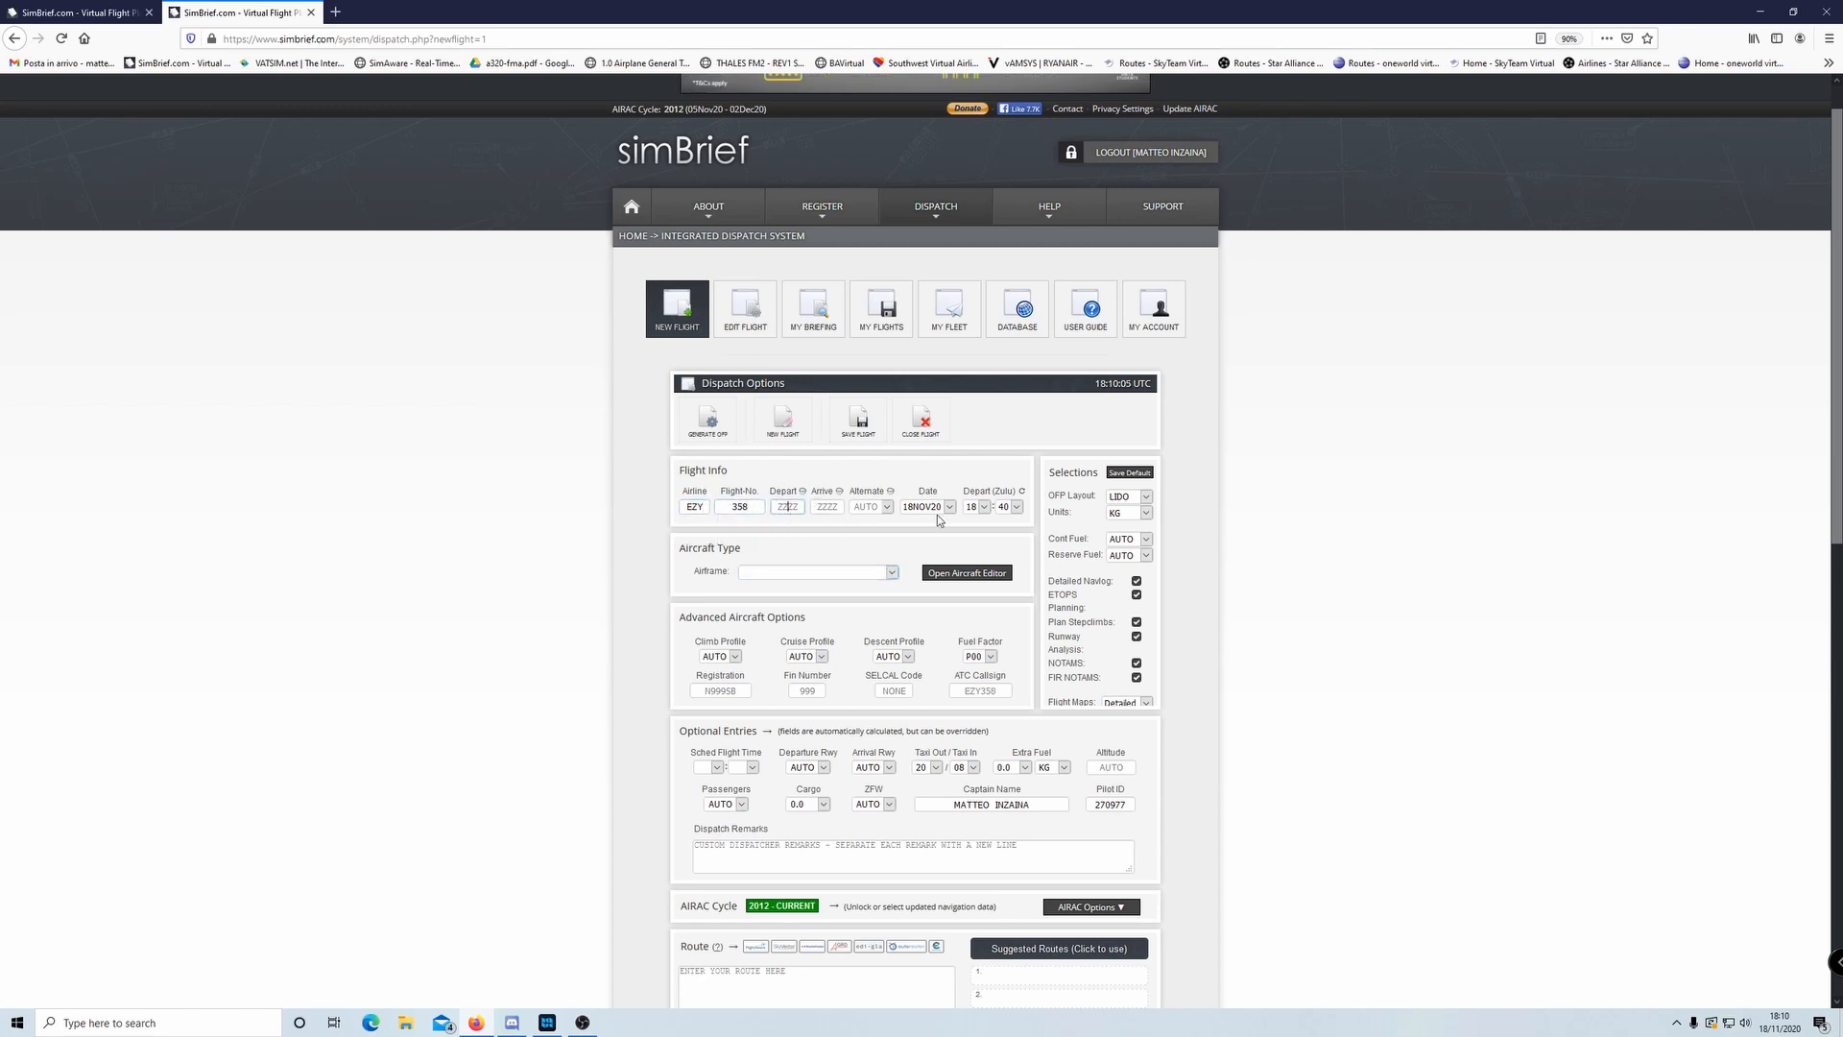
- Set the departure airport to EGLL and the arrival airport to EGPK, and review the alternate airport choices
text(EGLL)
click(844, 506)
text(EGPK)
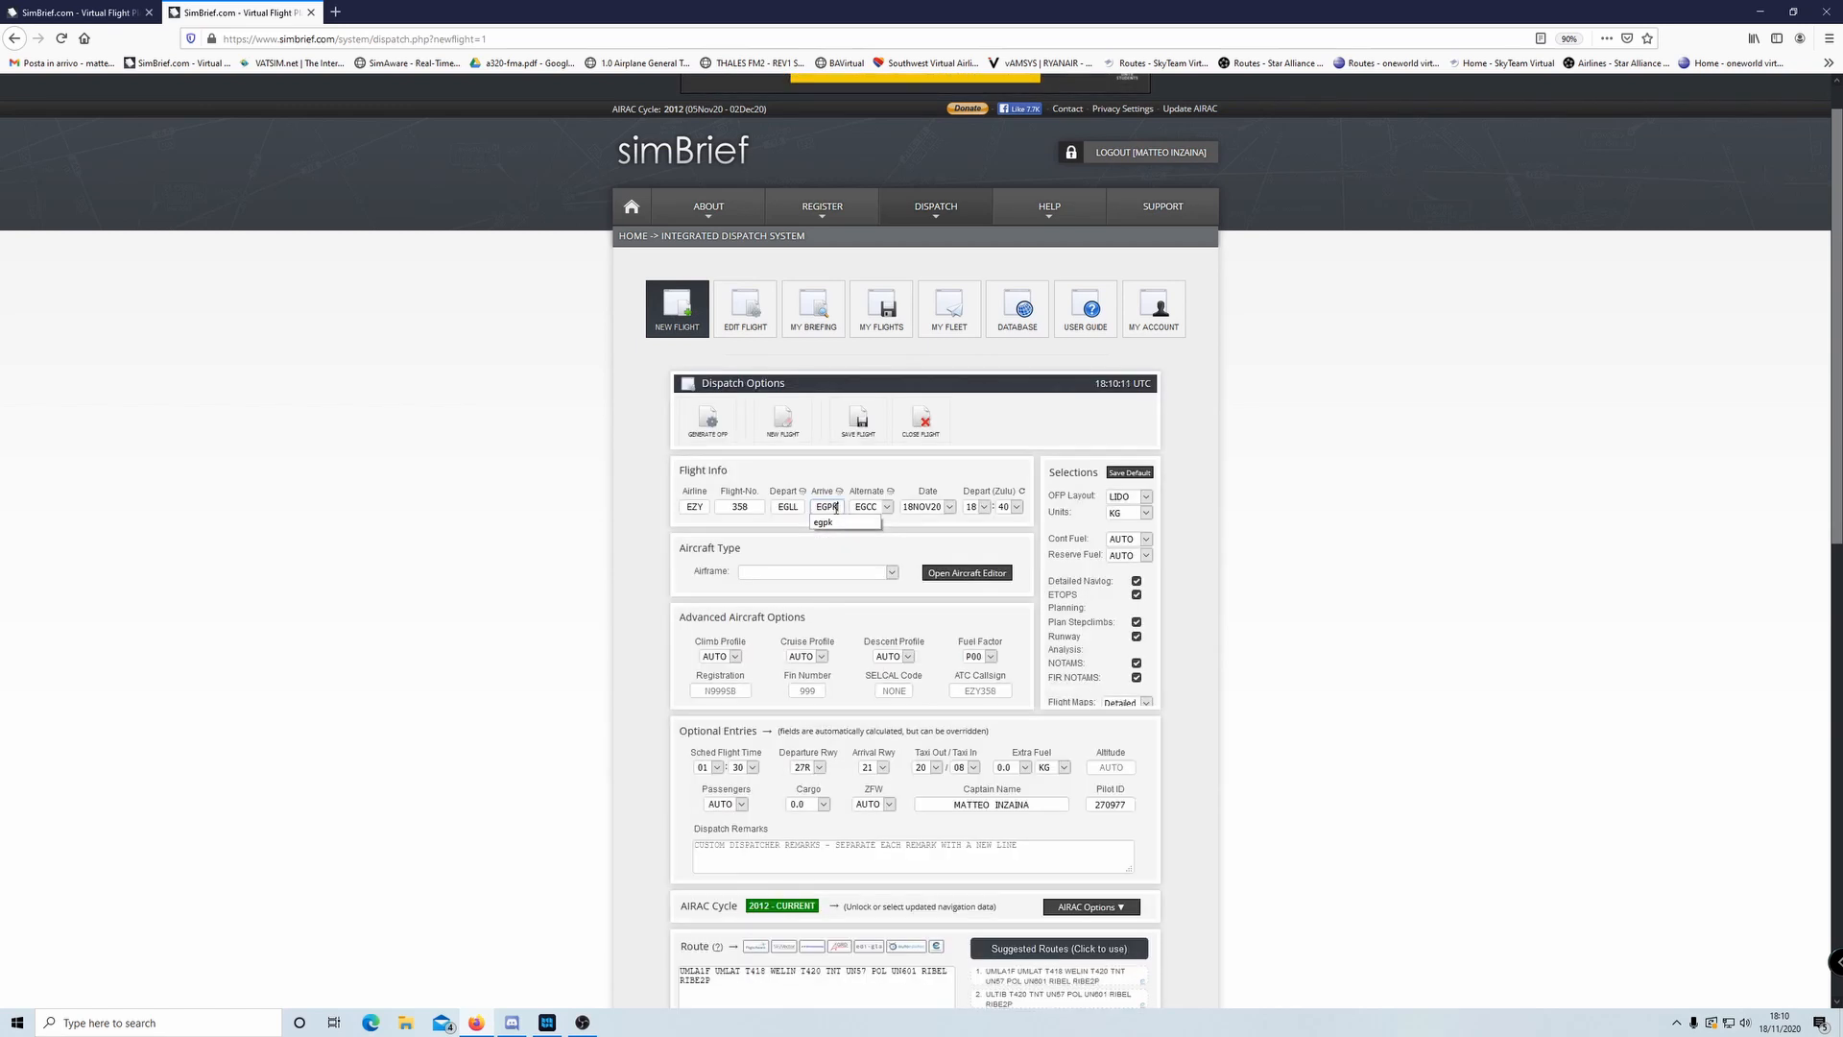
click(896, 539)
click(889, 510)
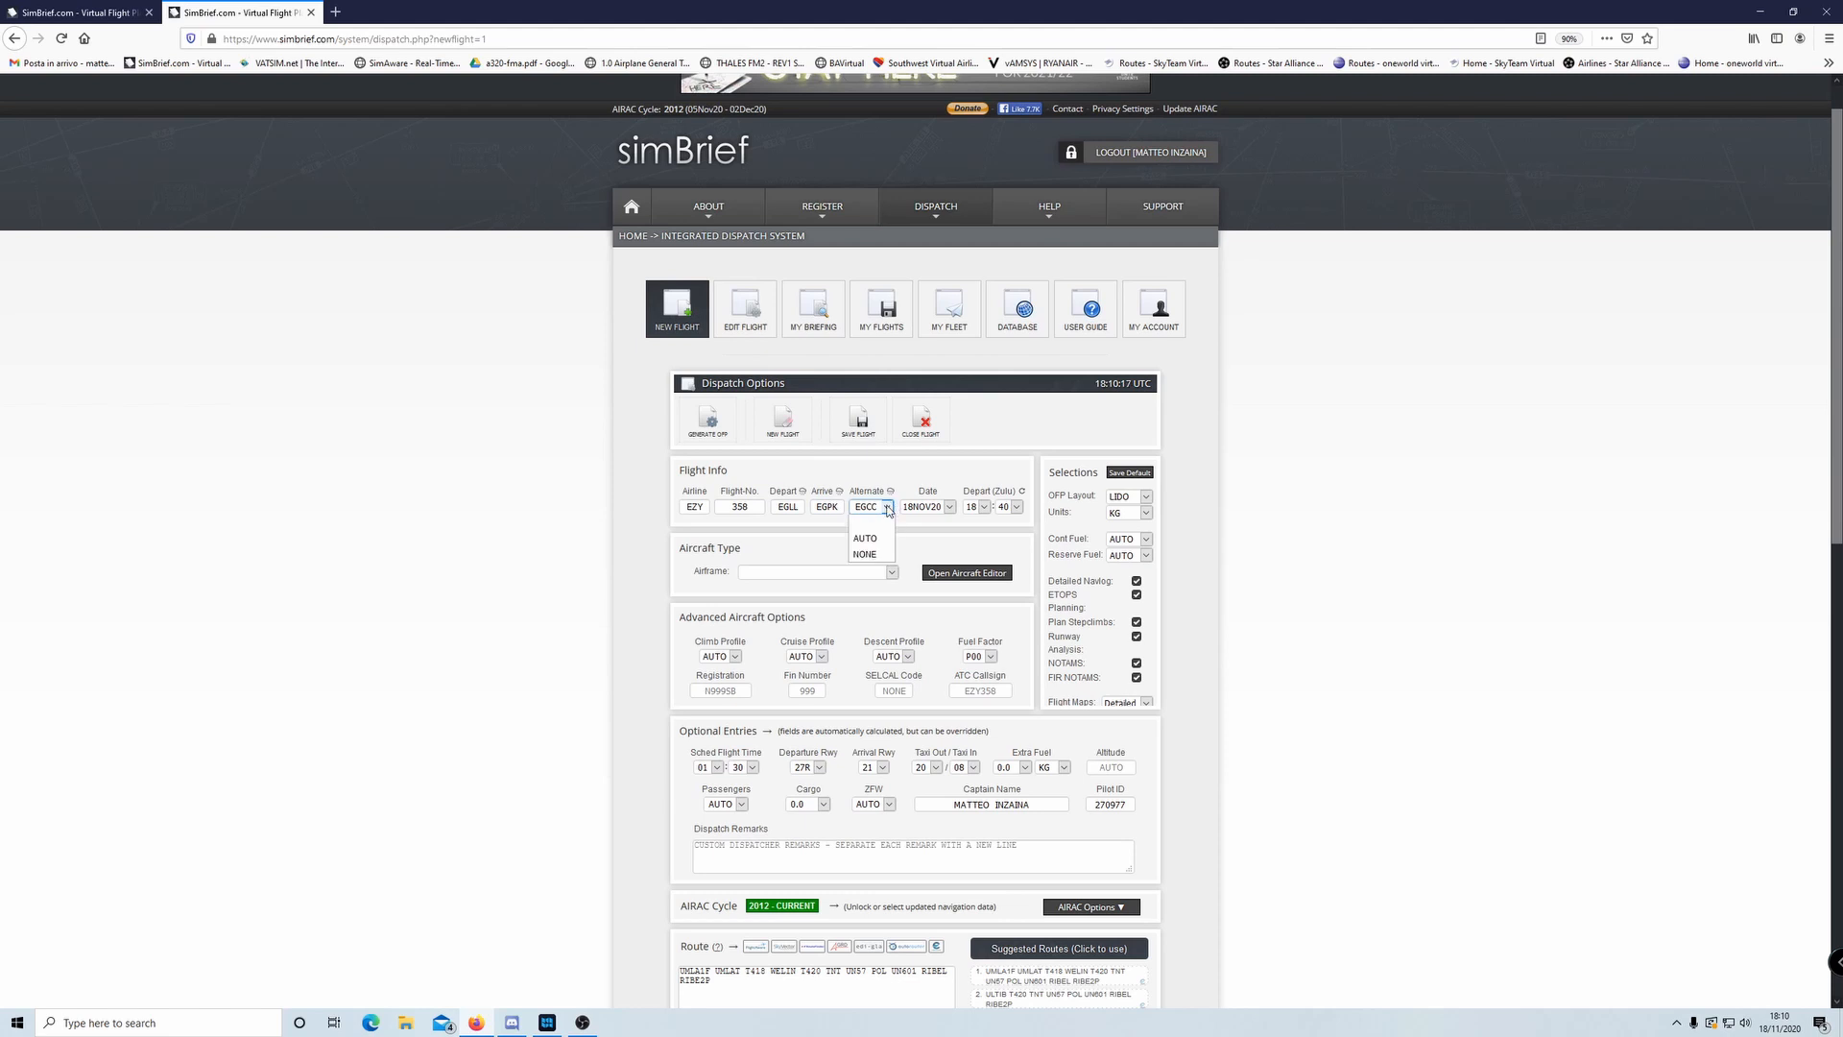
click(889, 509)
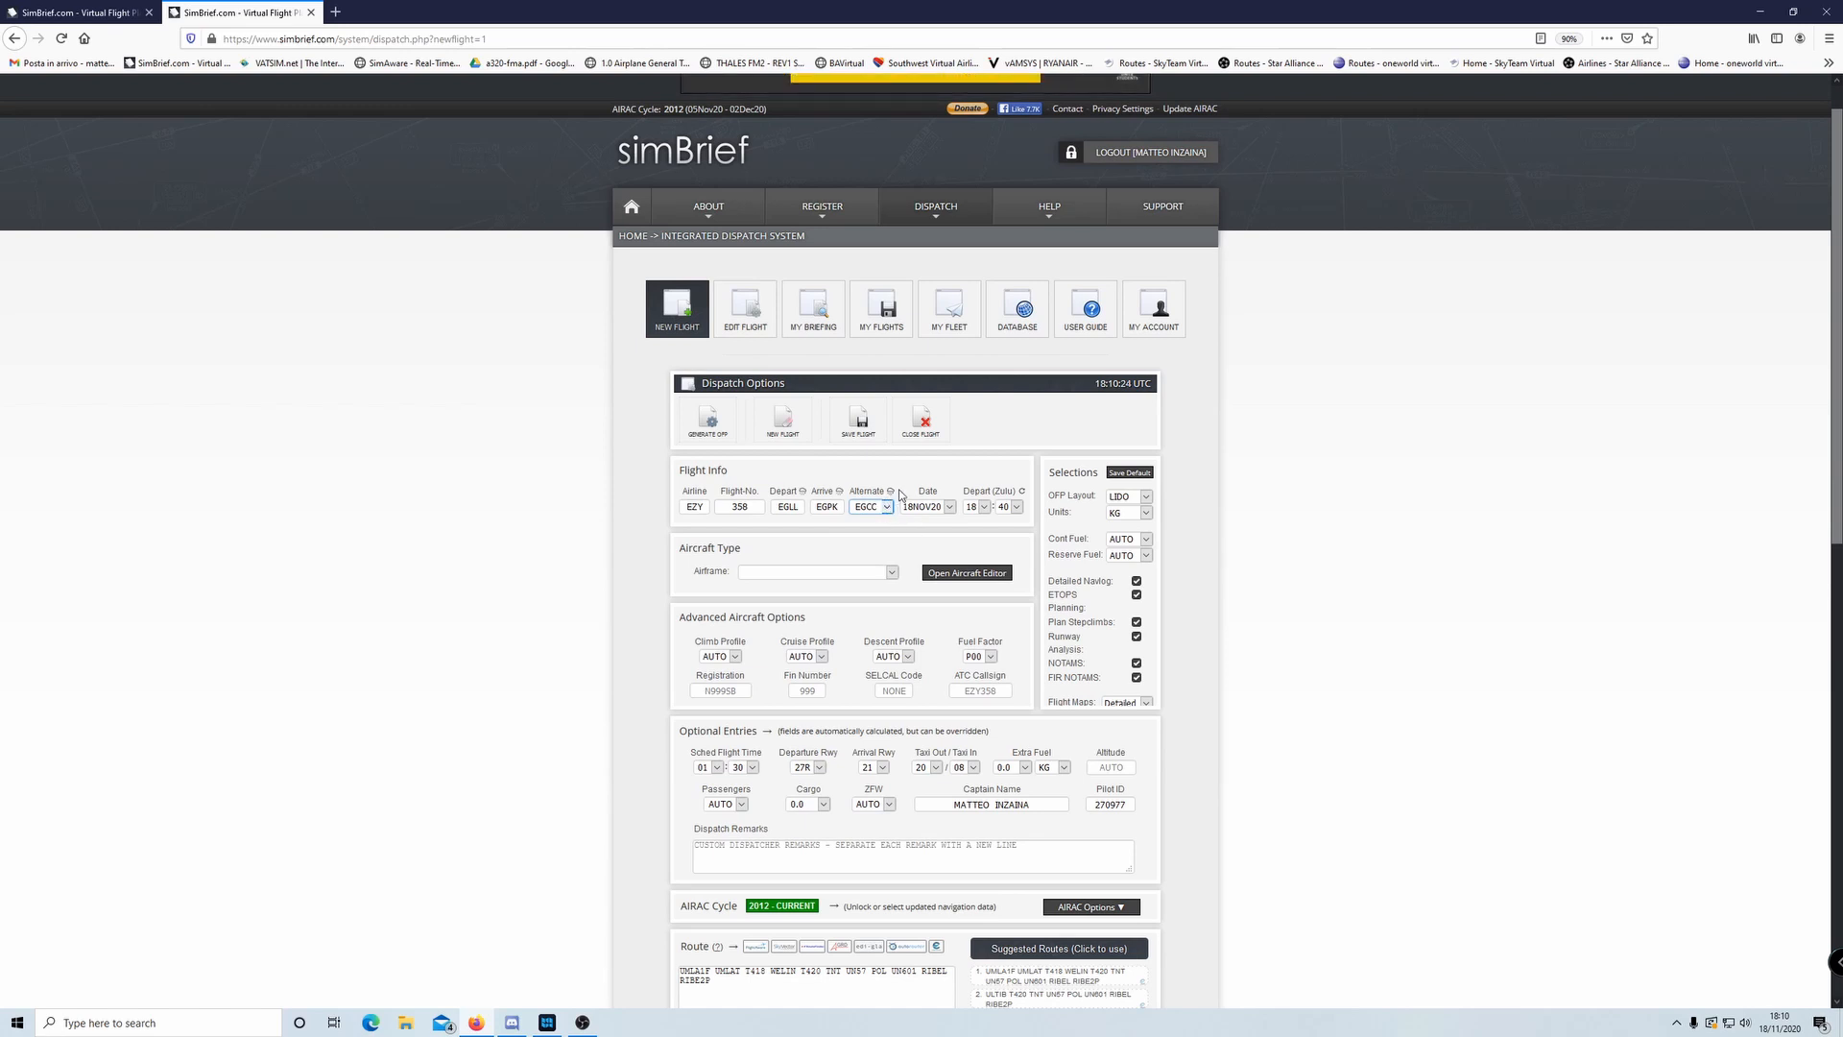
mouse_move(892, 493)
- Refresh the Zulu departure time and set its minutes to 45
click(1023, 492)
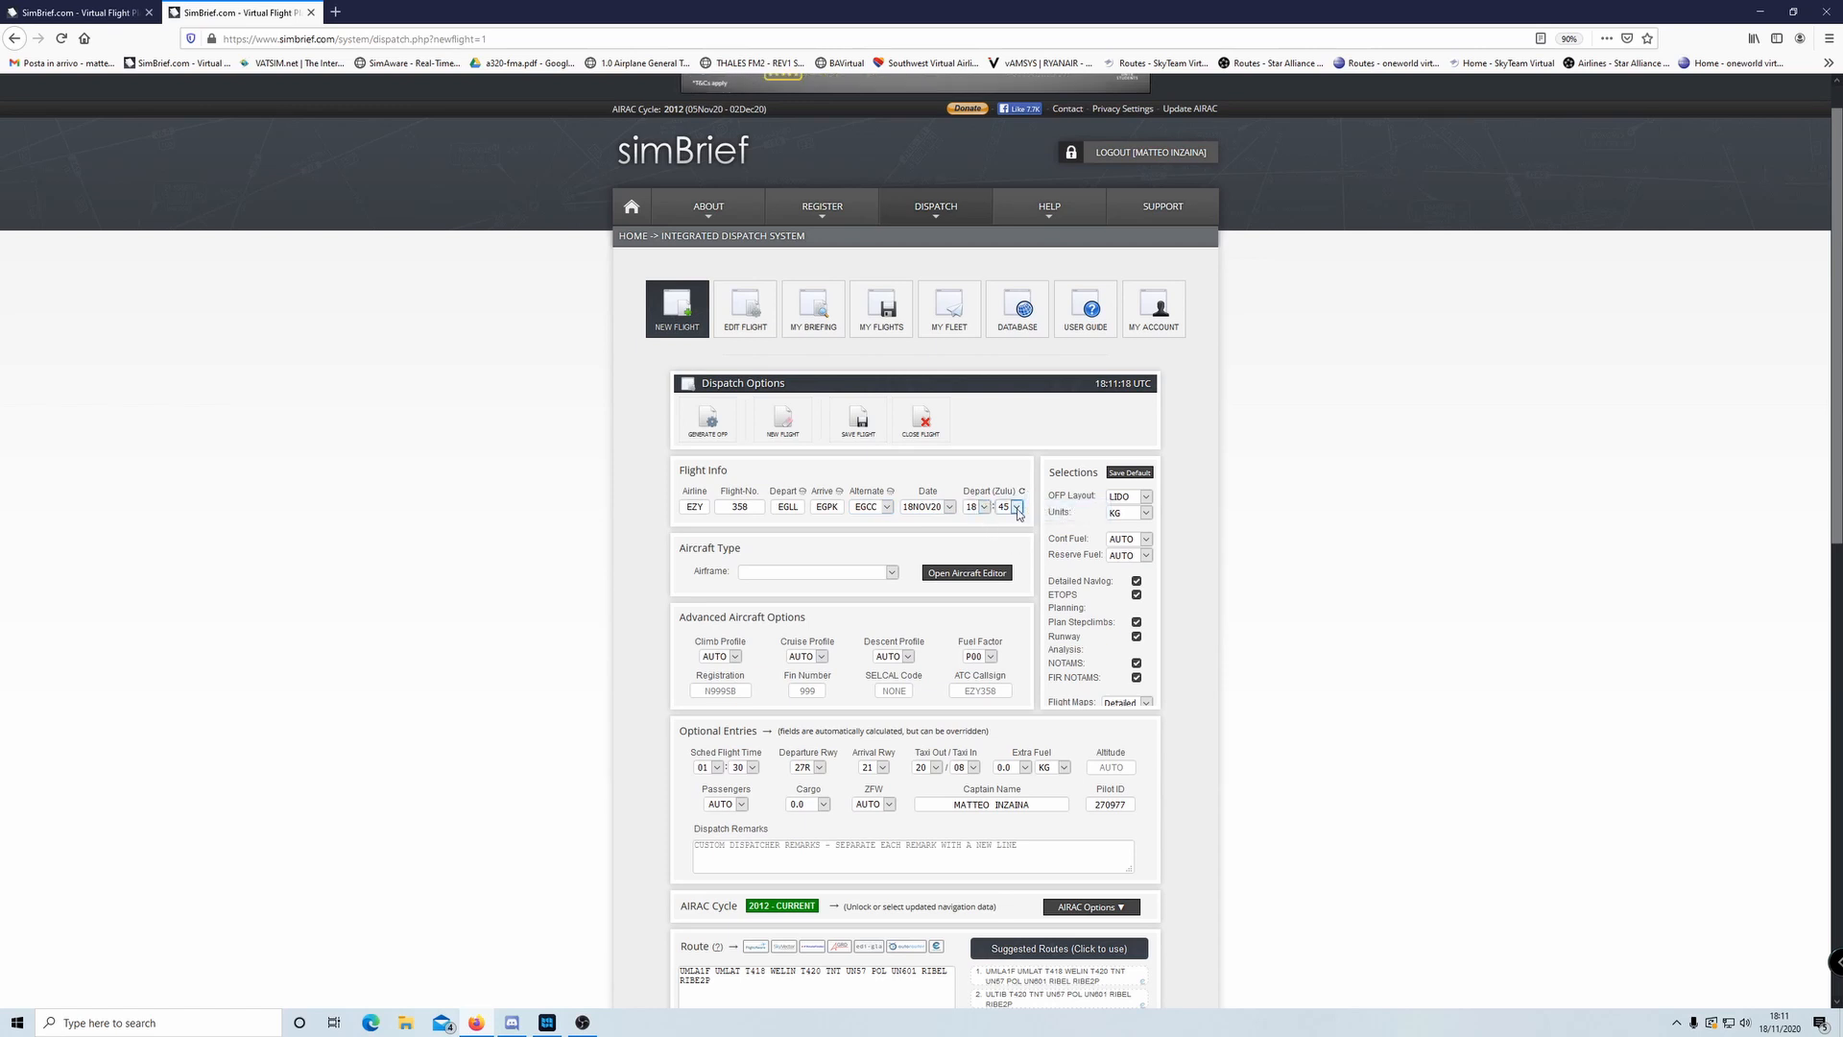
click(1017, 508)
click(1018, 513)
click(1018, 514)
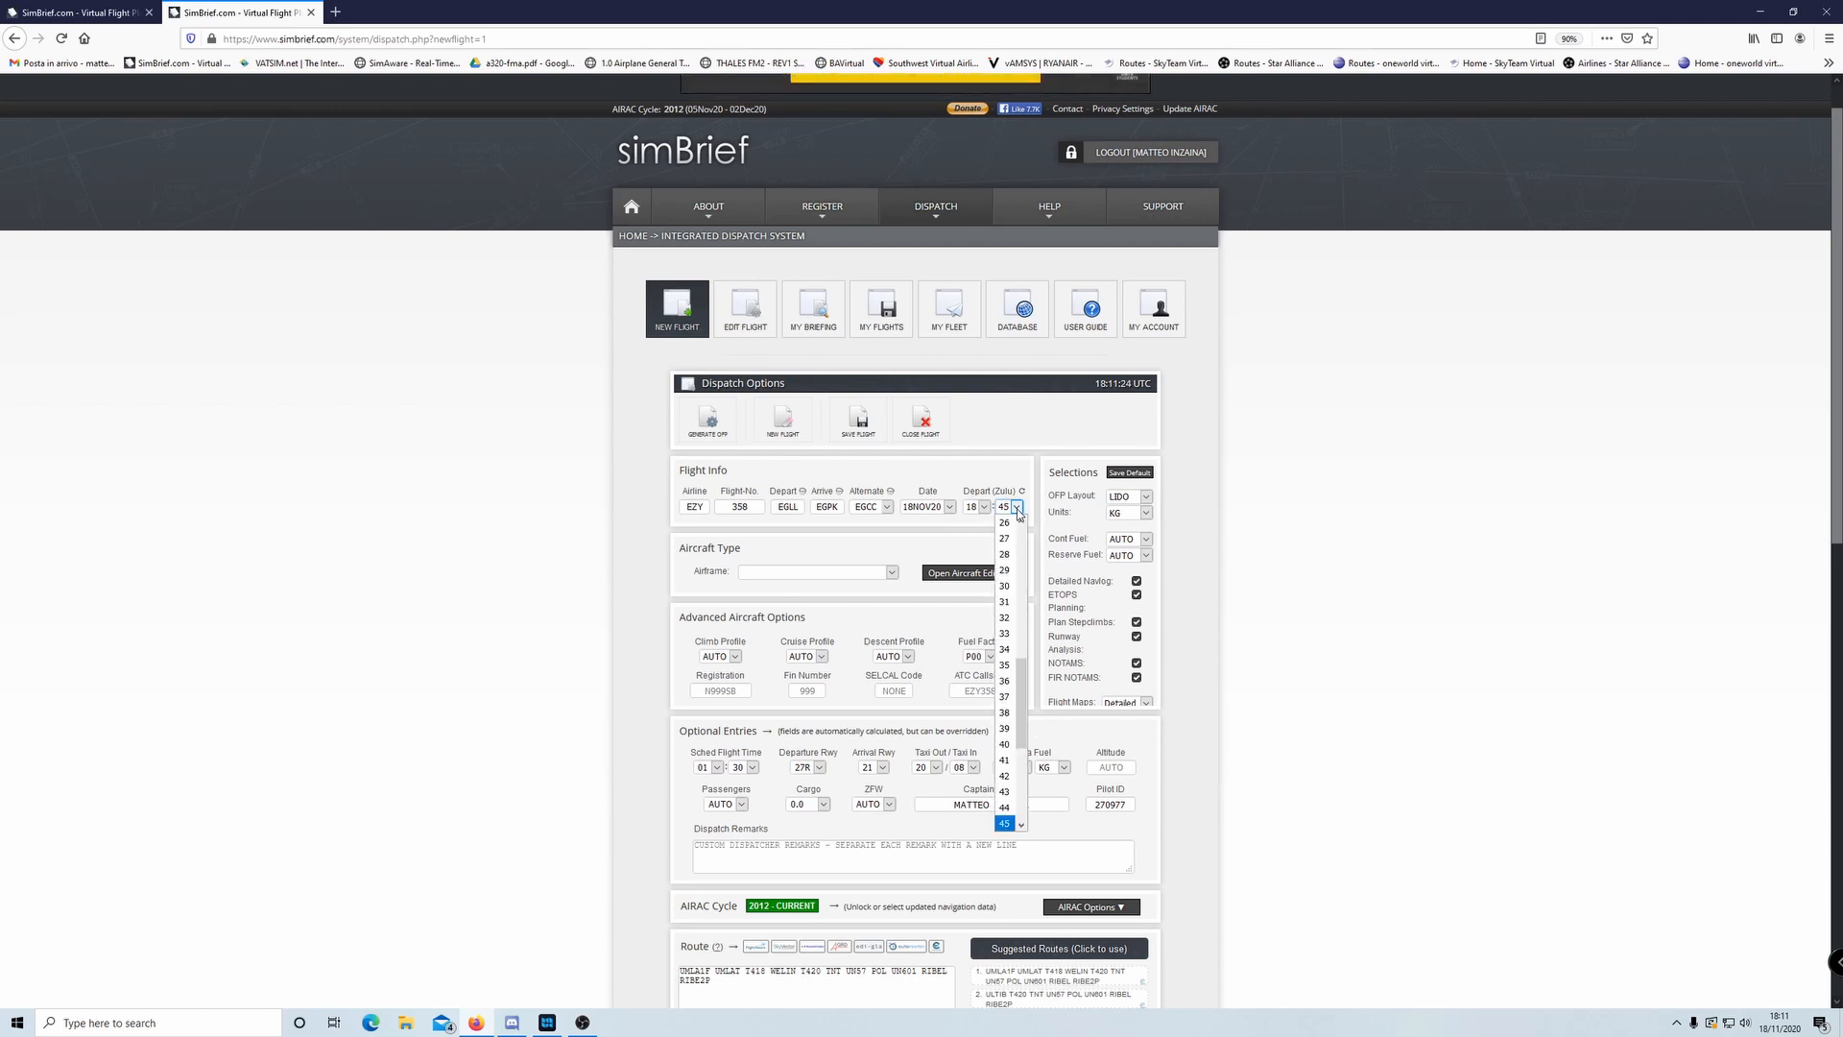
click(1005, 822)
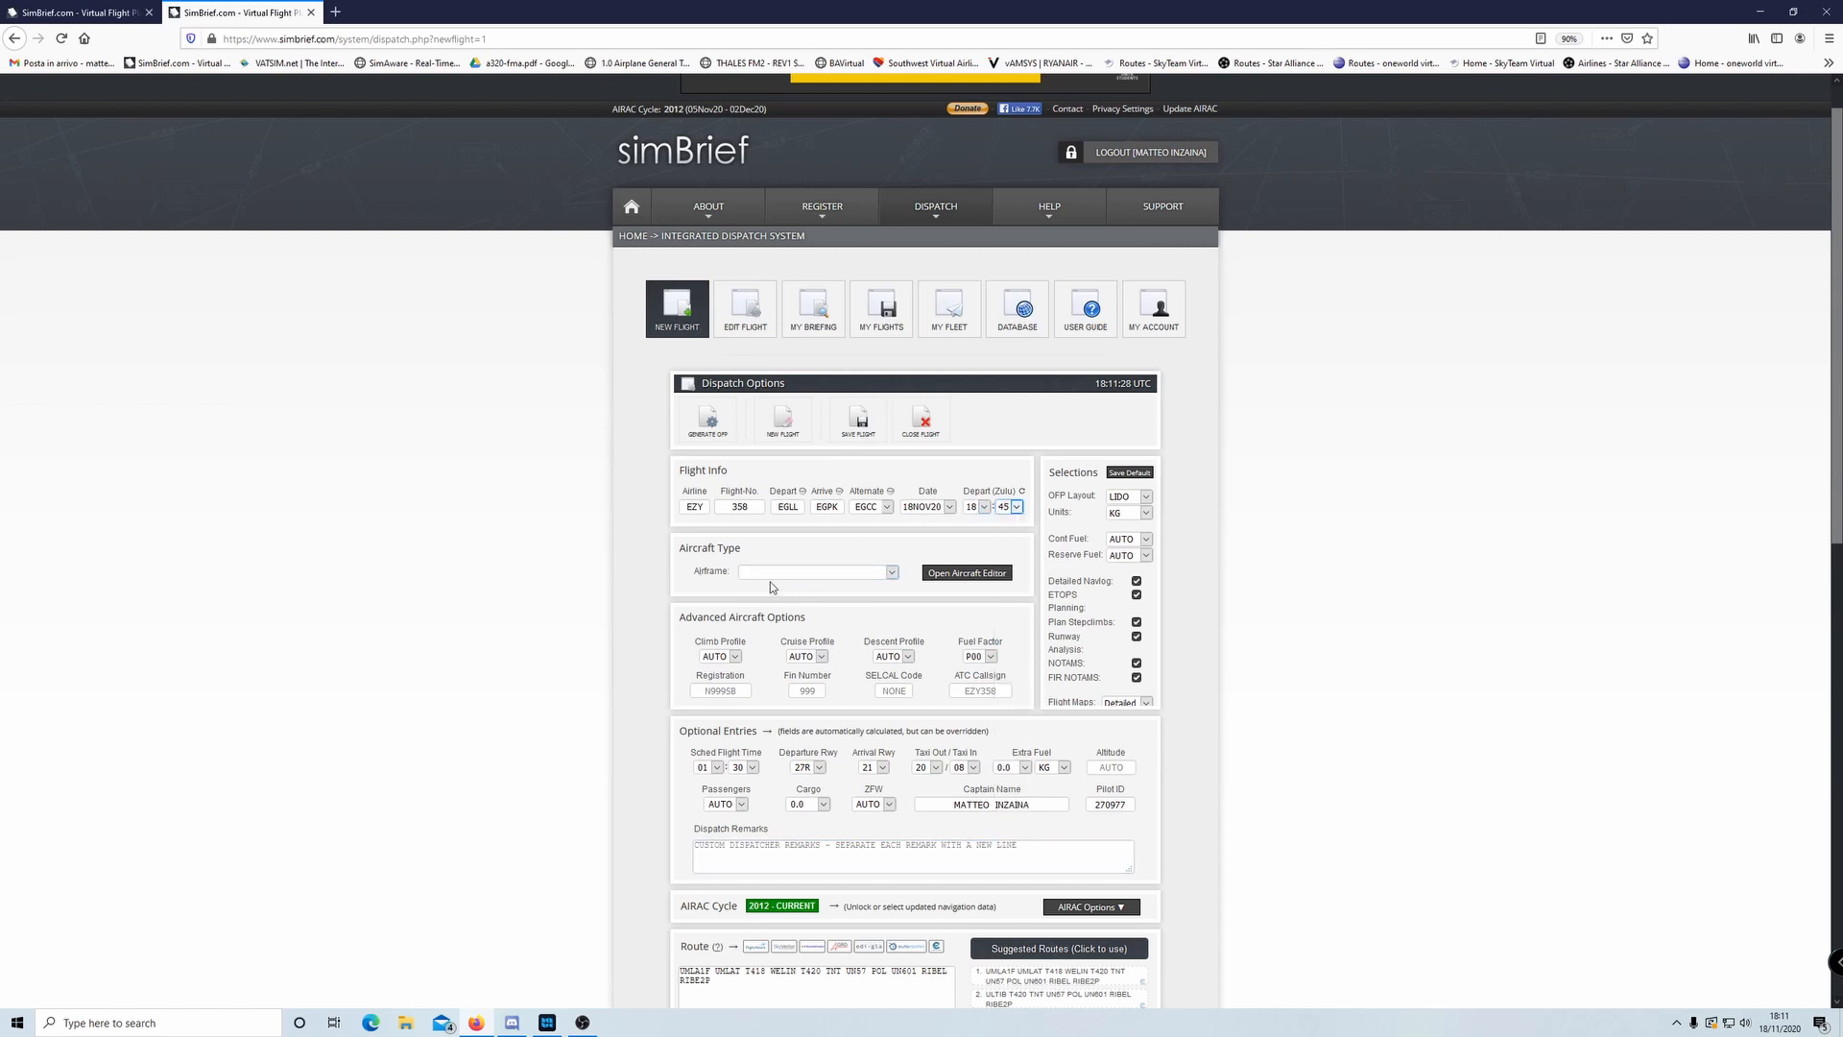
- Look through the available airframes and select A321 - A321-200 for the flight
click(896, 575)
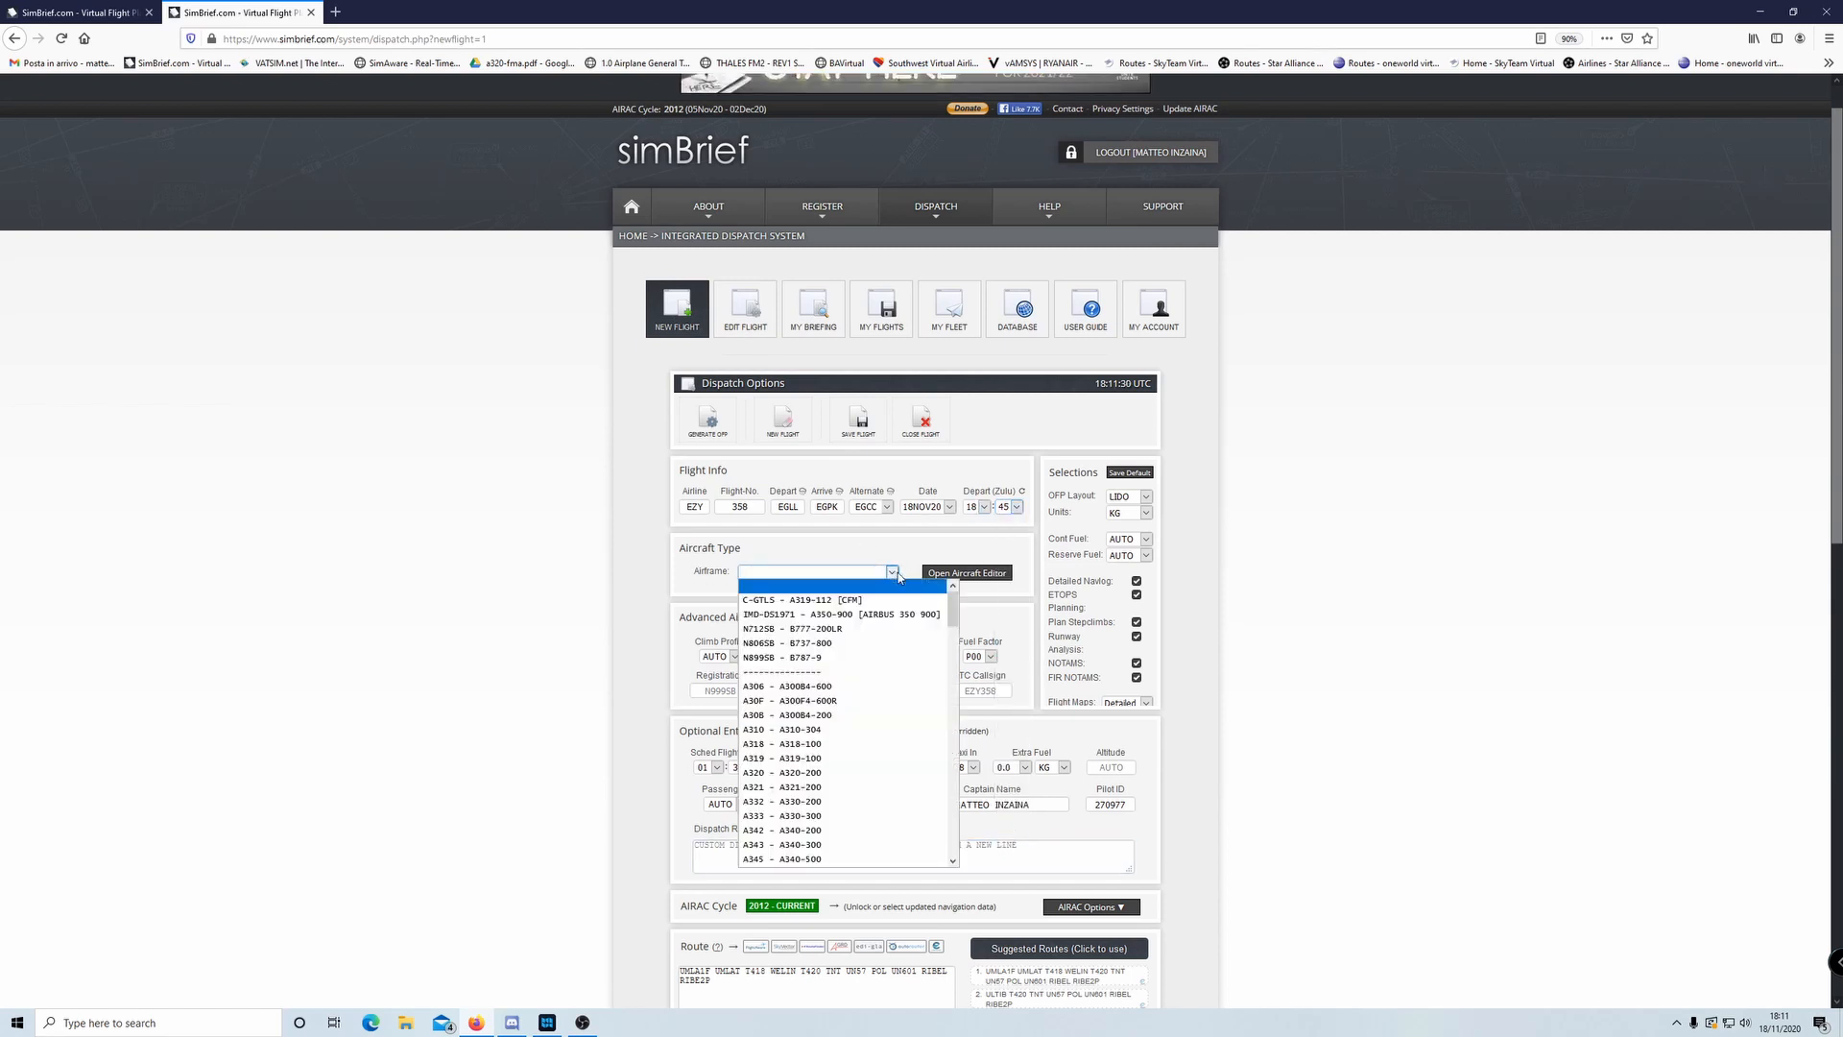
scroll(866, 758, down, 15)
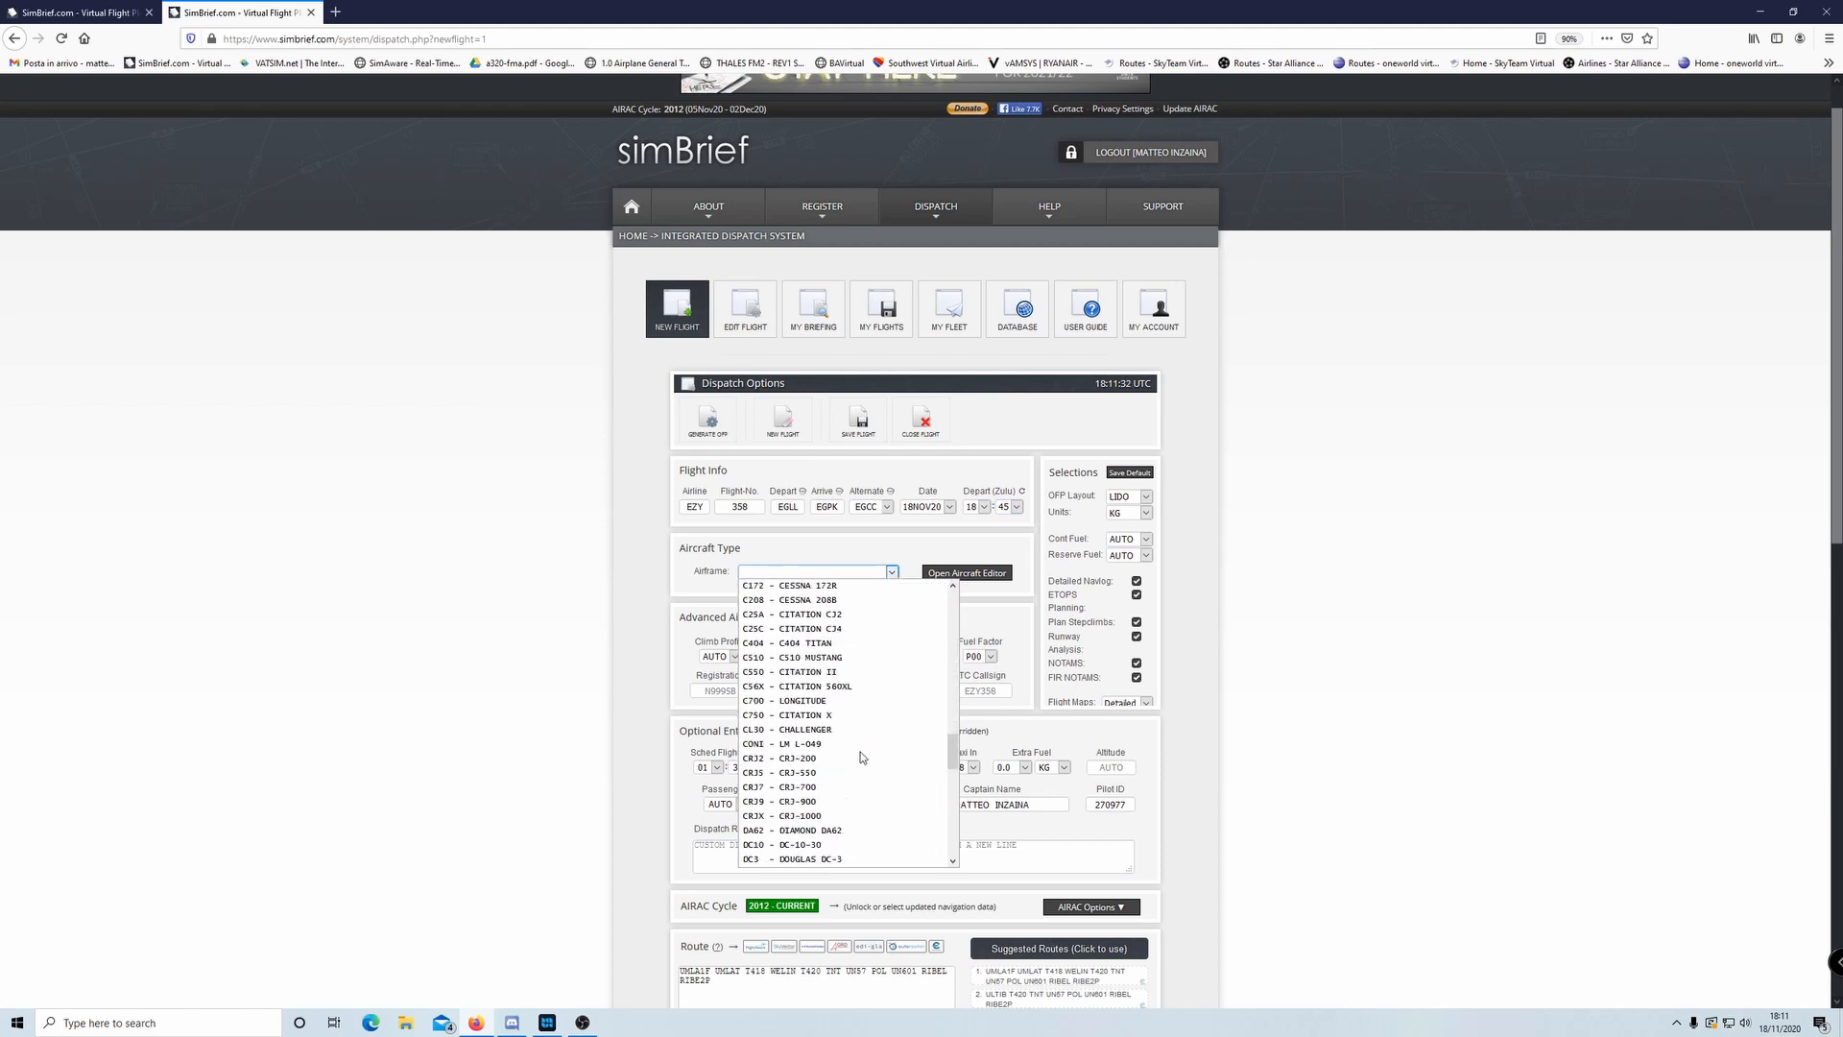
scroll(854, 749, up, 15)
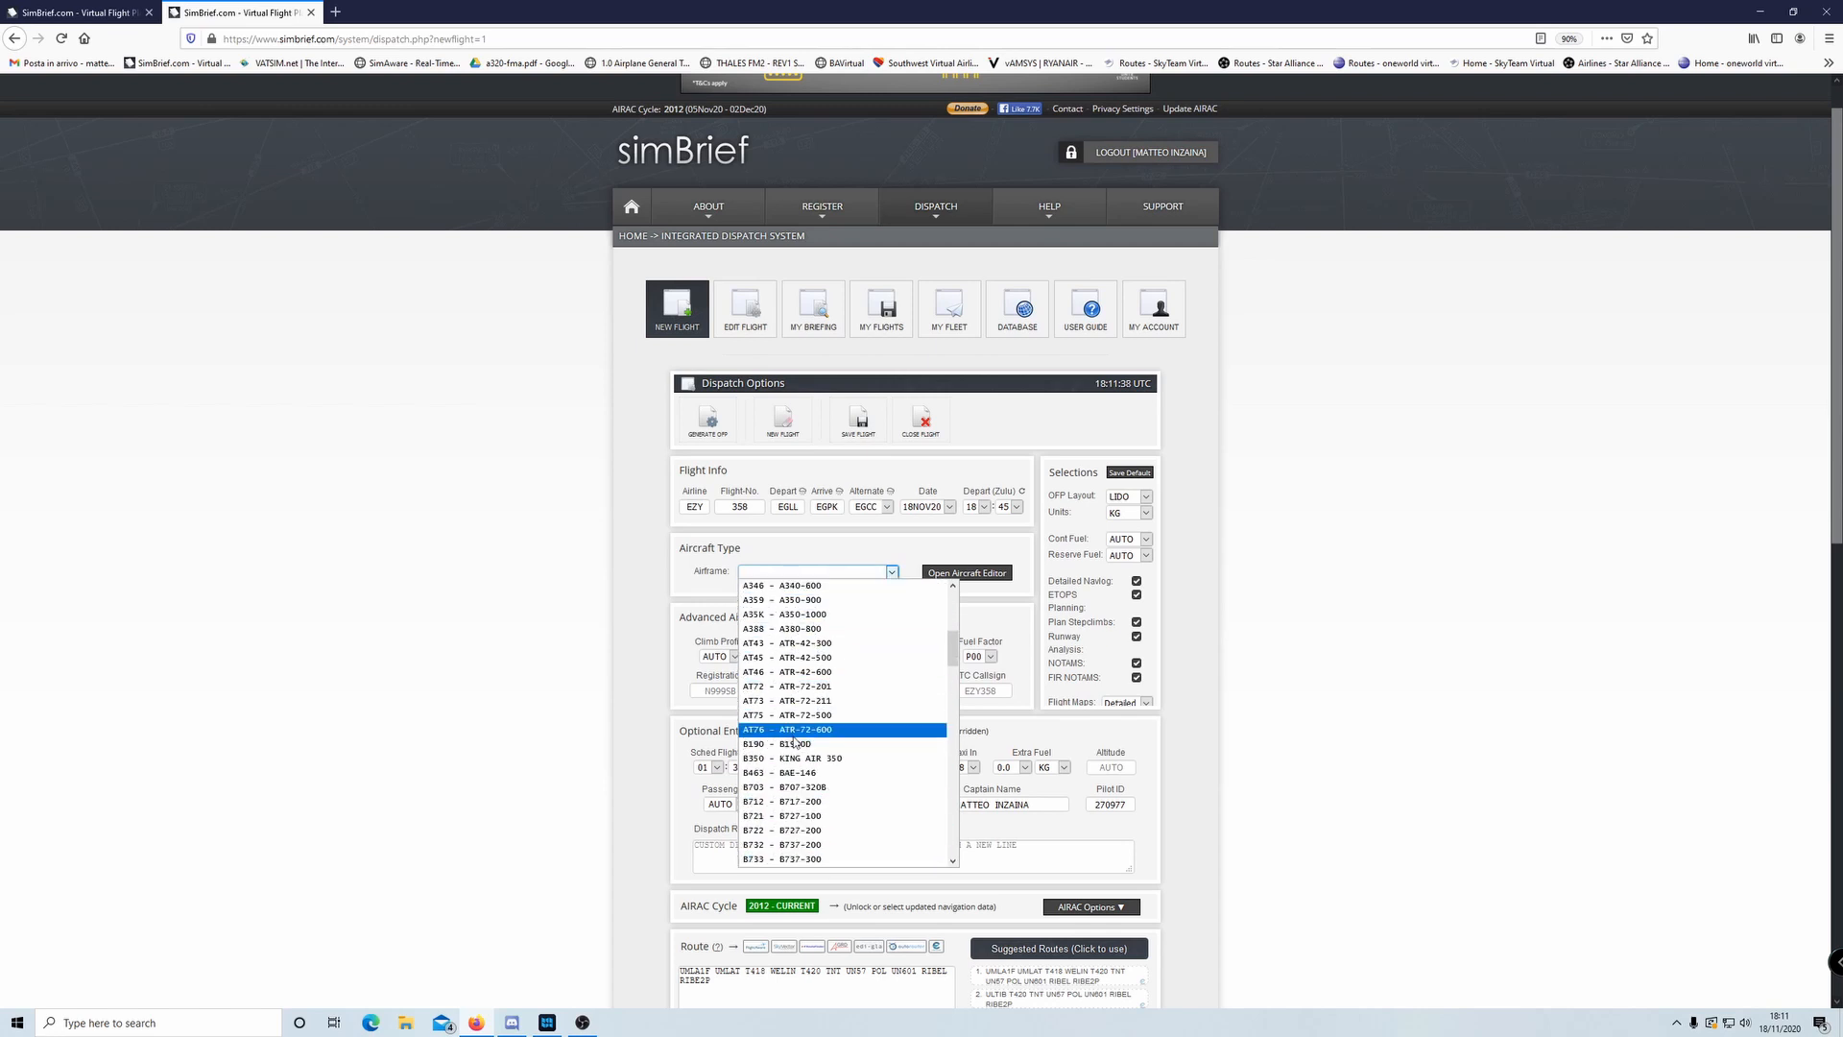
scroll(826, 730, down, 3)
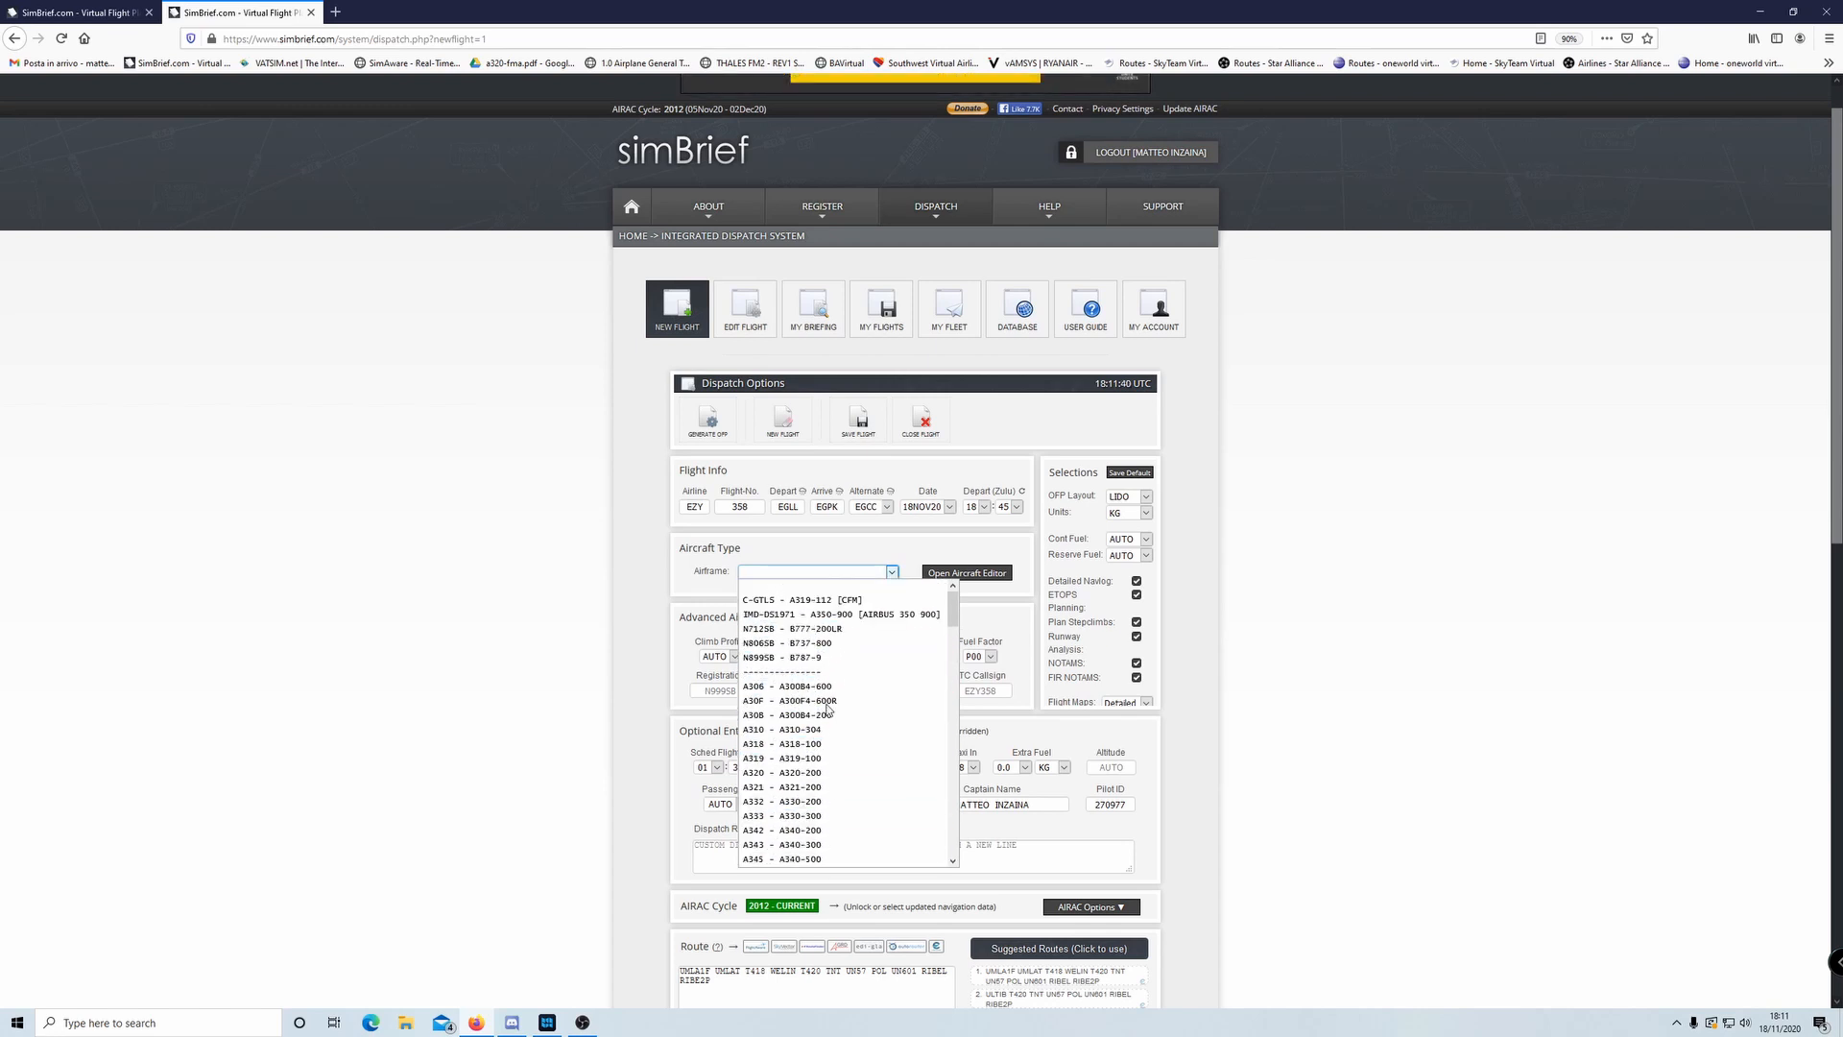
click(940, 588)
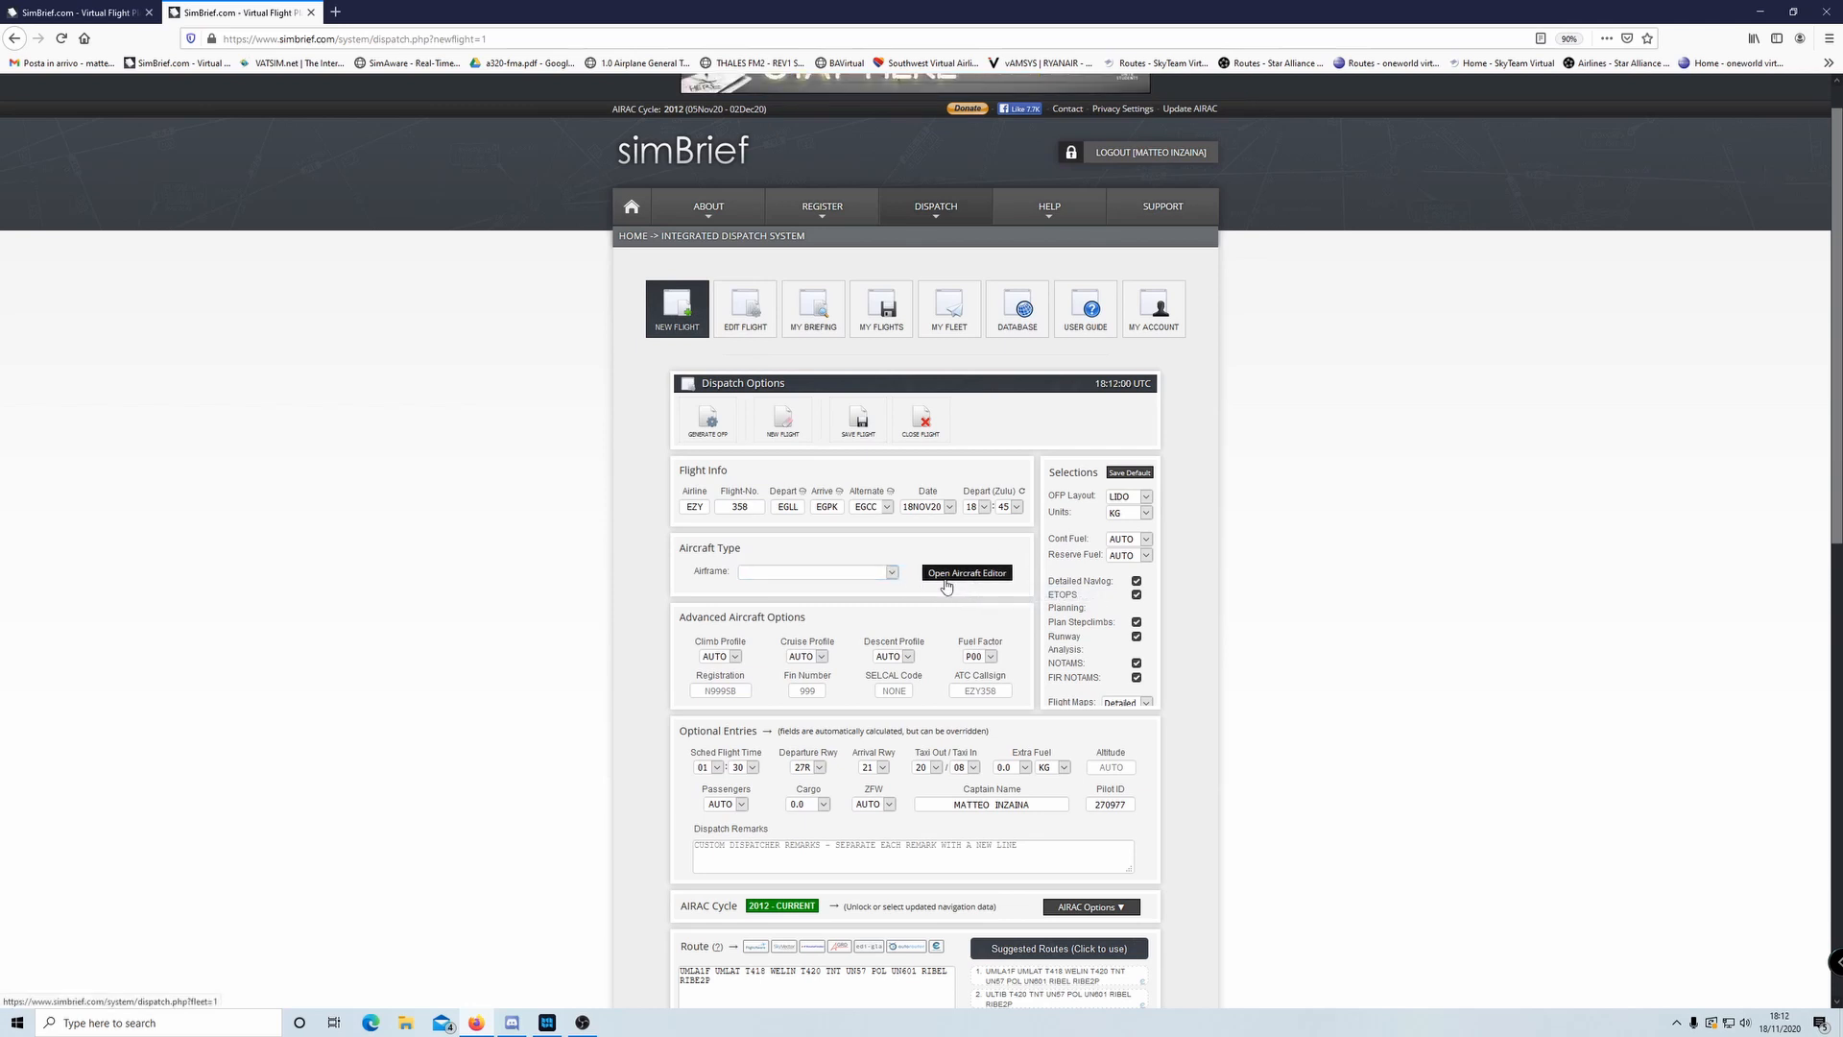
click(892, 573)
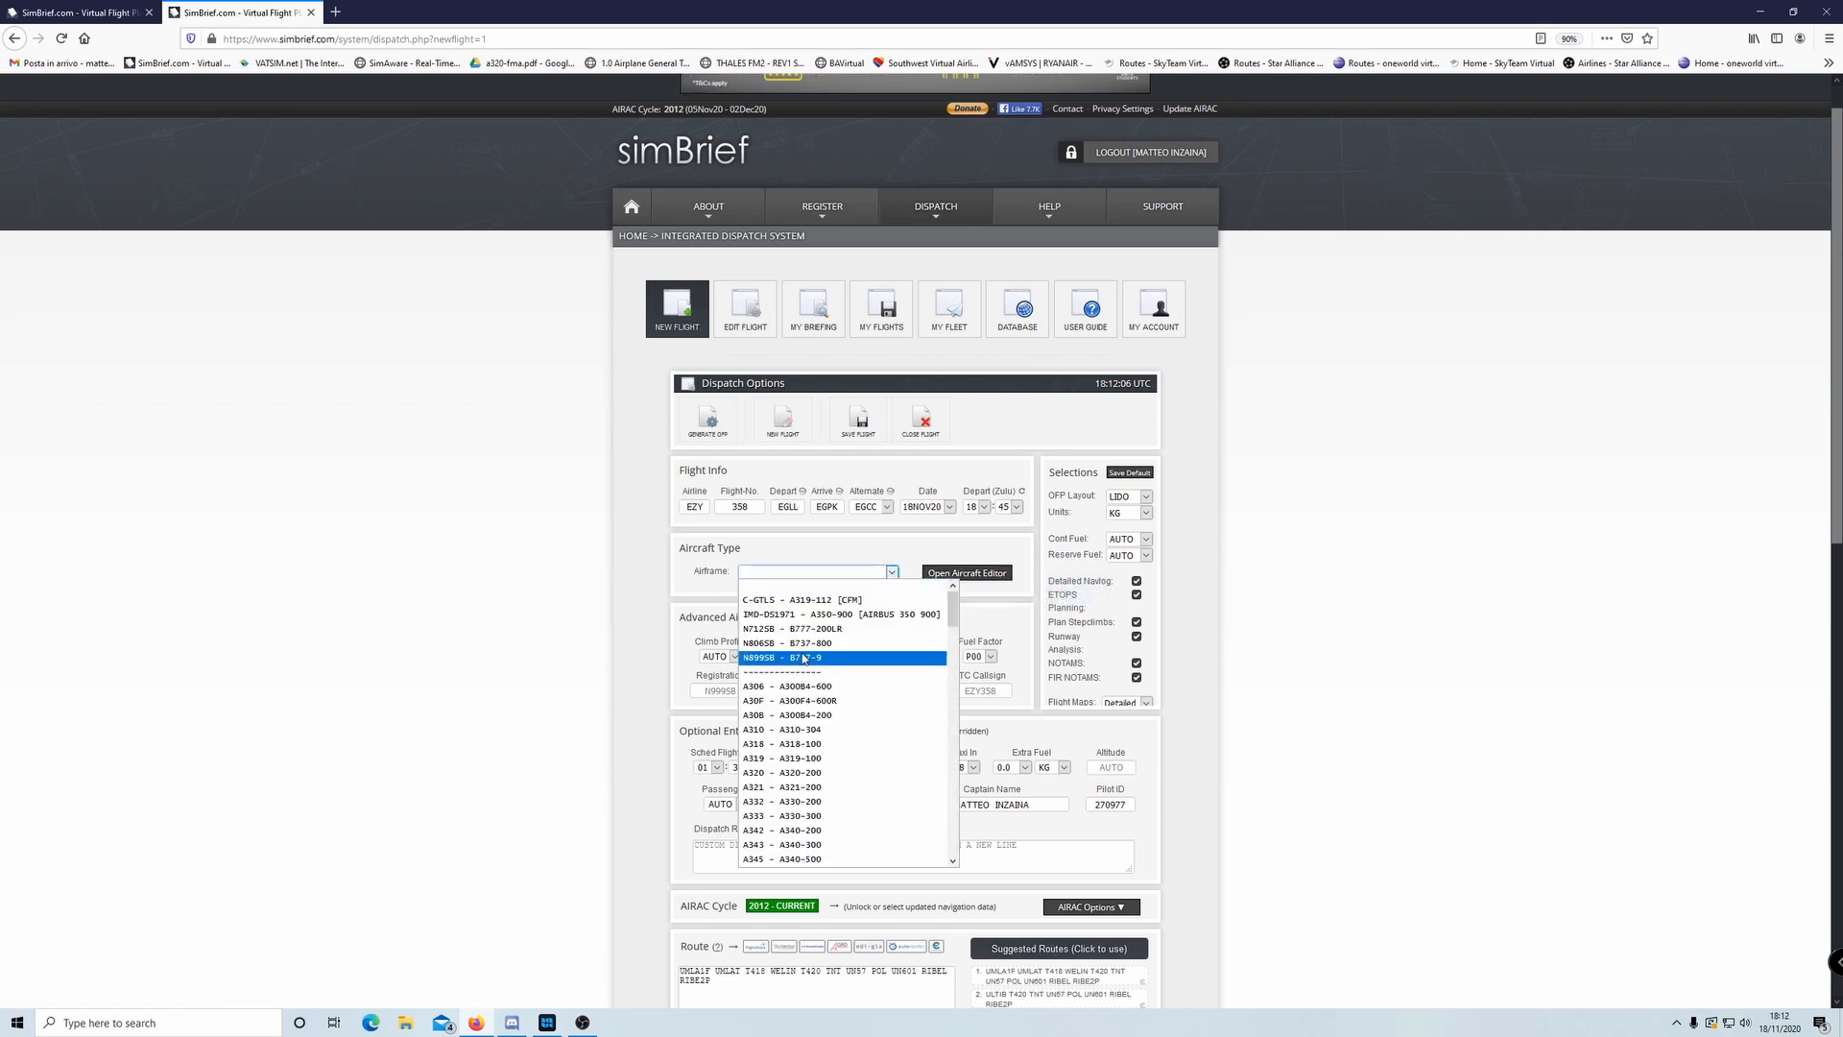
click(783, 786)
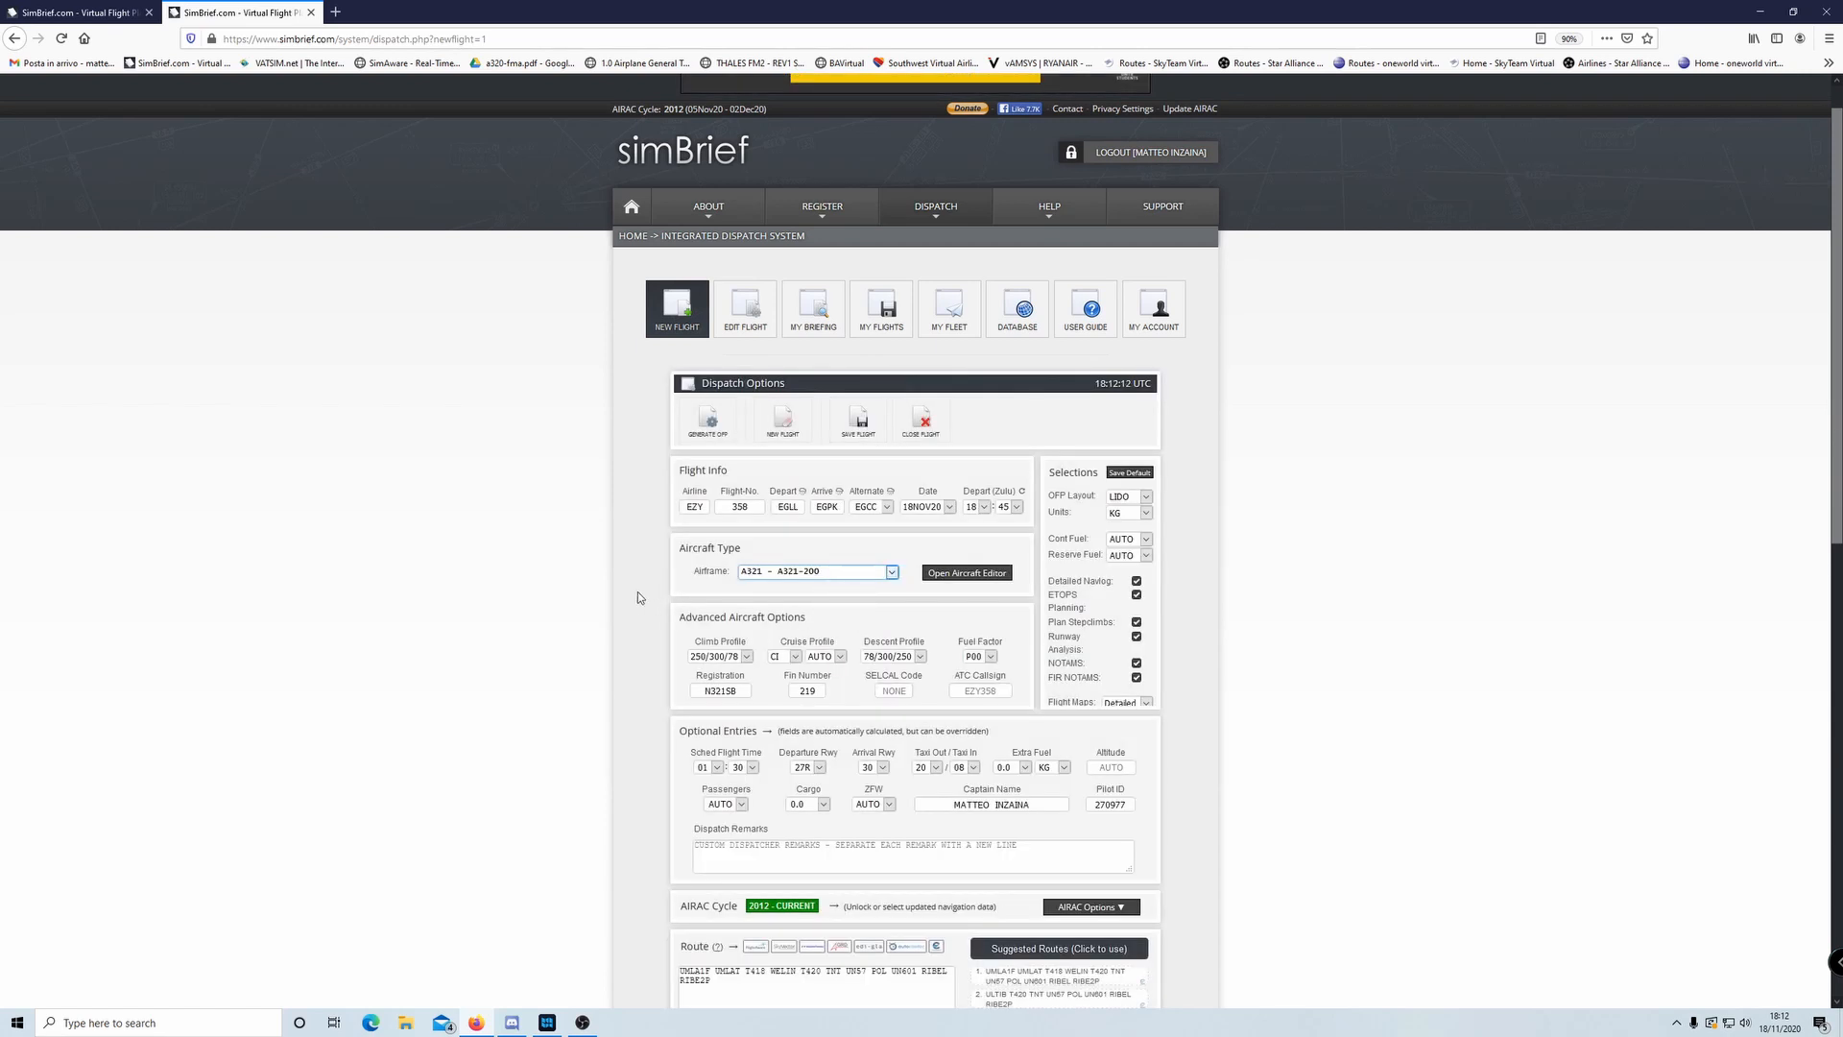
- Look through the cost index values for the cruise profile and keep it on AUTO
scroll(574, 578, down, 2)
scroll(647, 499, up, 1)
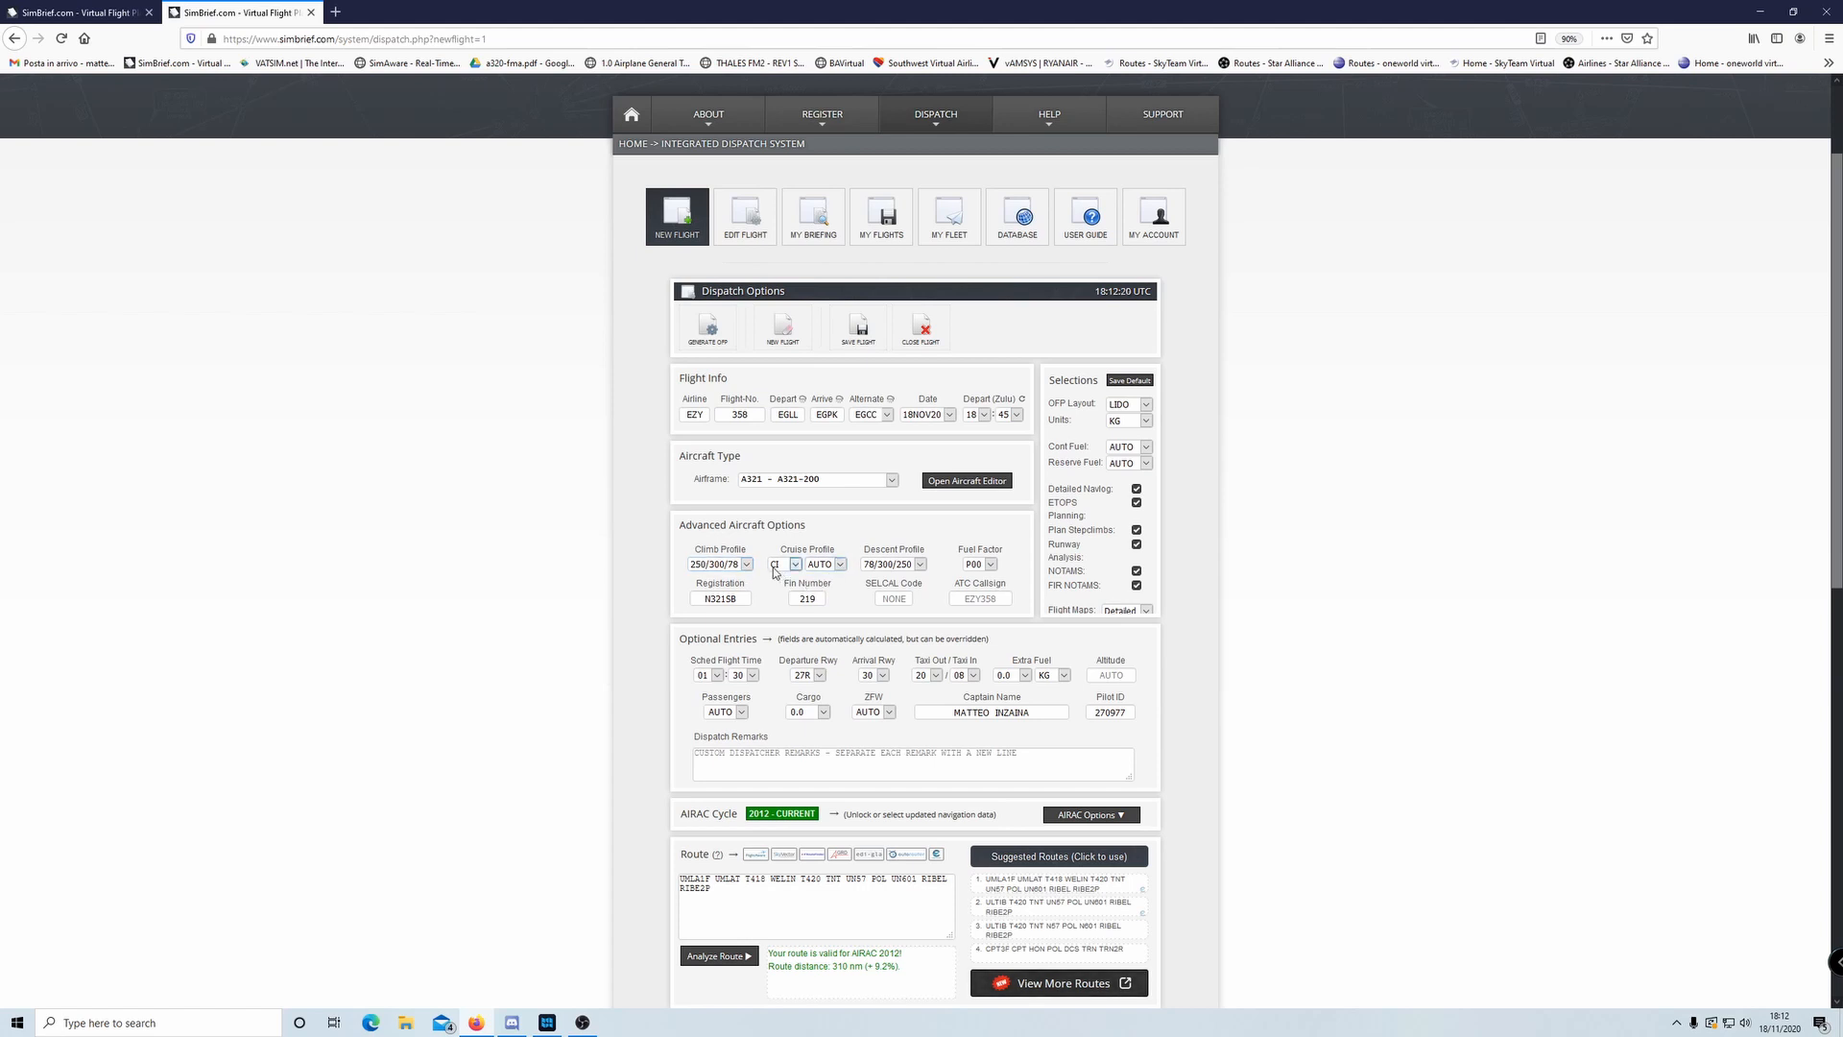
click(841, 566)
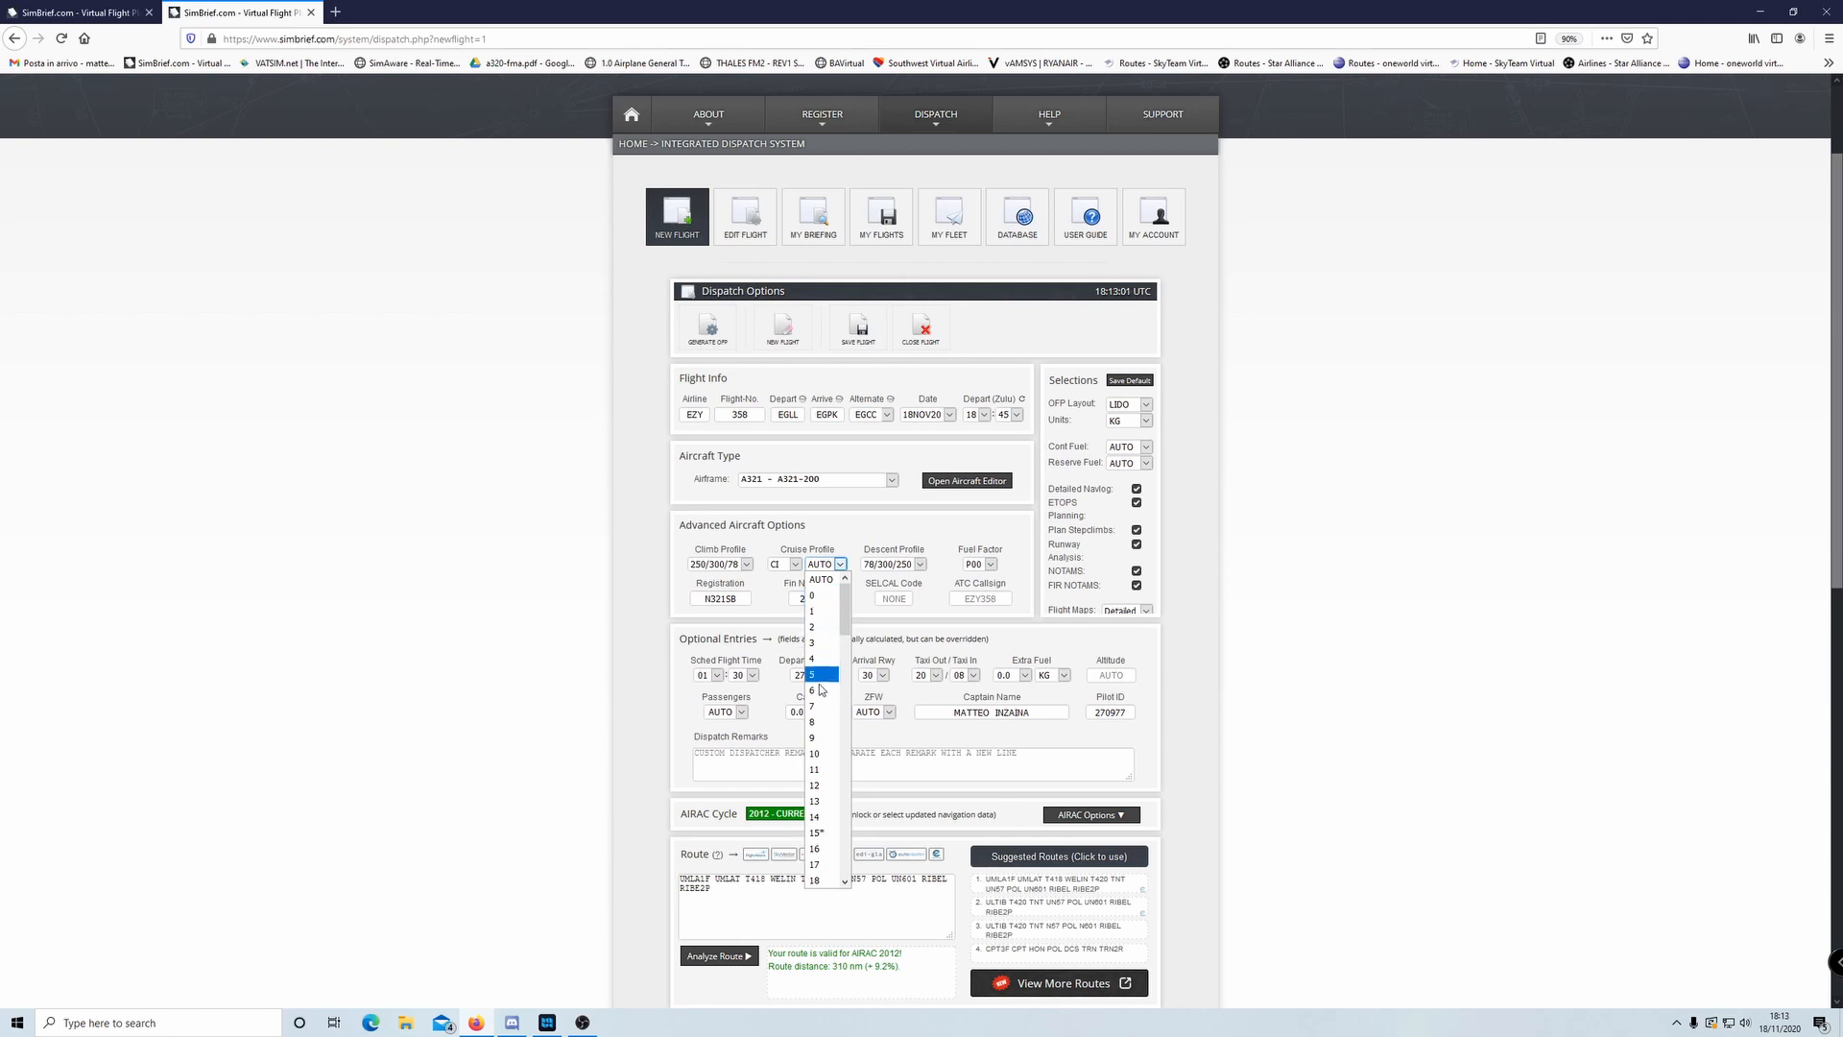
scroll(818, 816, down, 5)
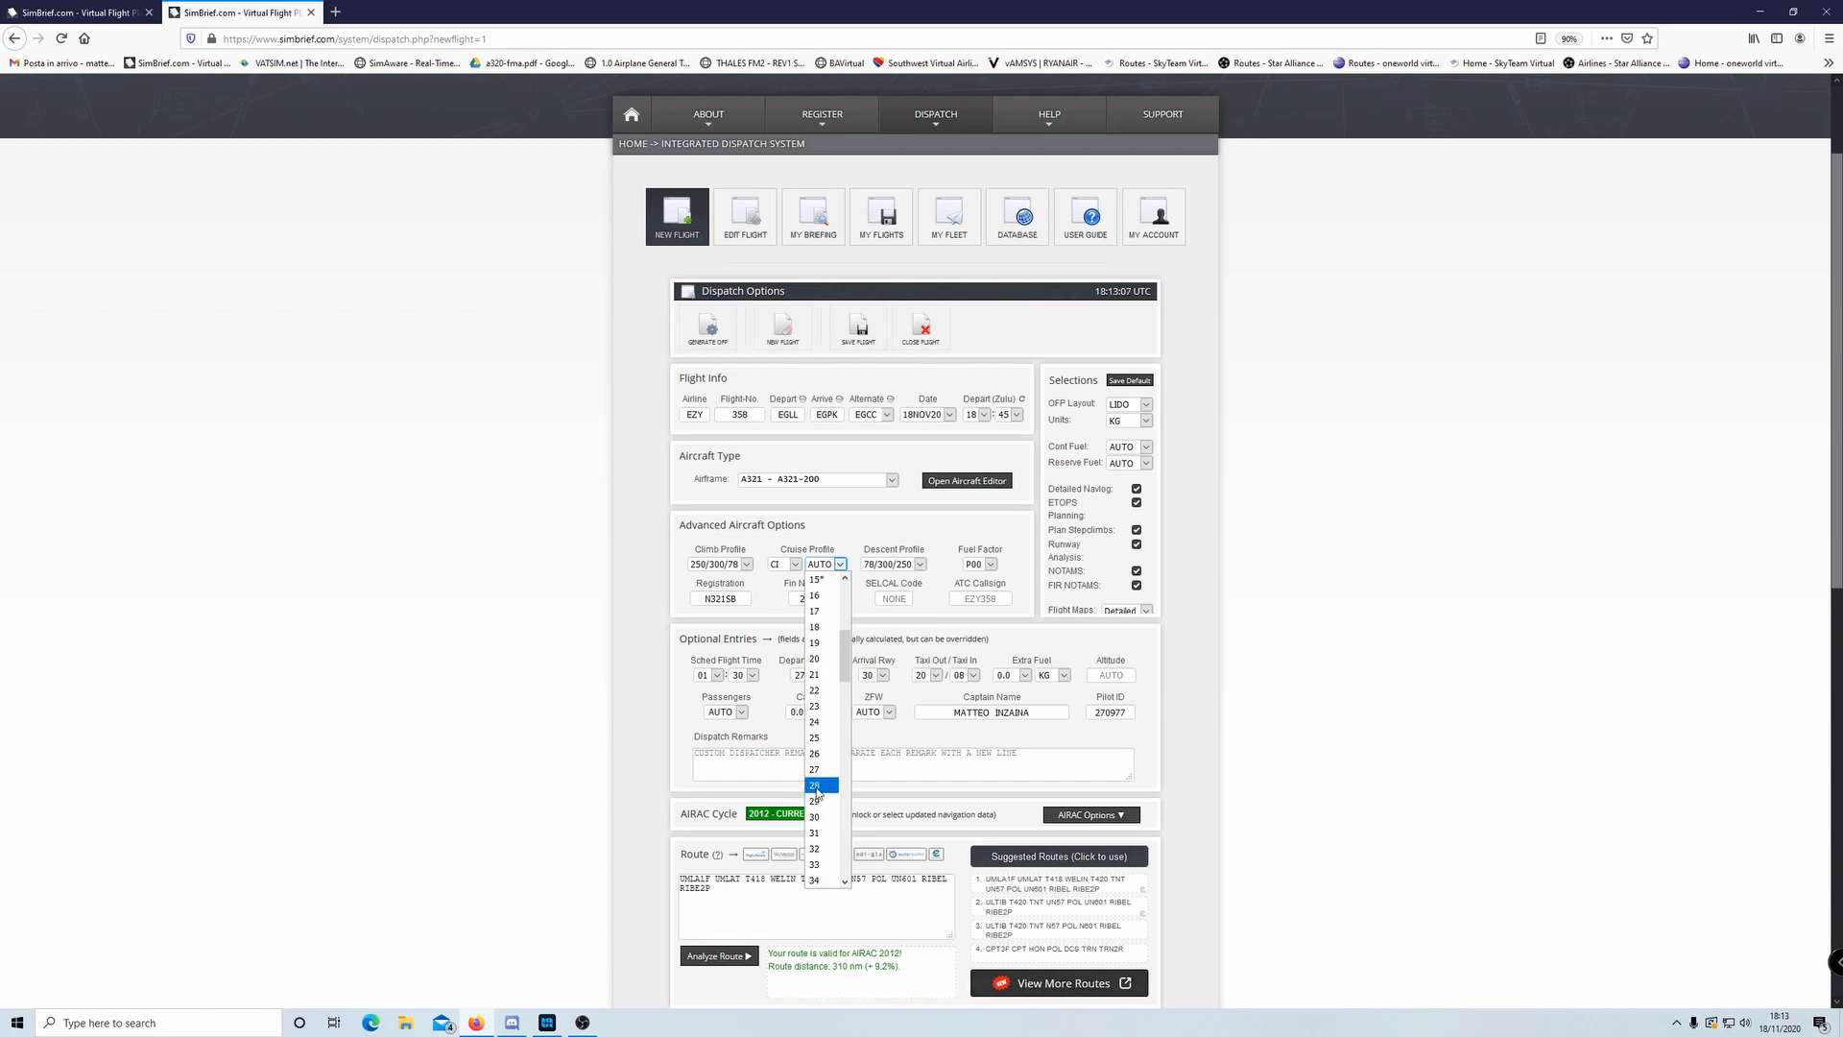
drag(845, 643, 845, 587)
scroll(807, 725, down, 2)
click(824, 519)
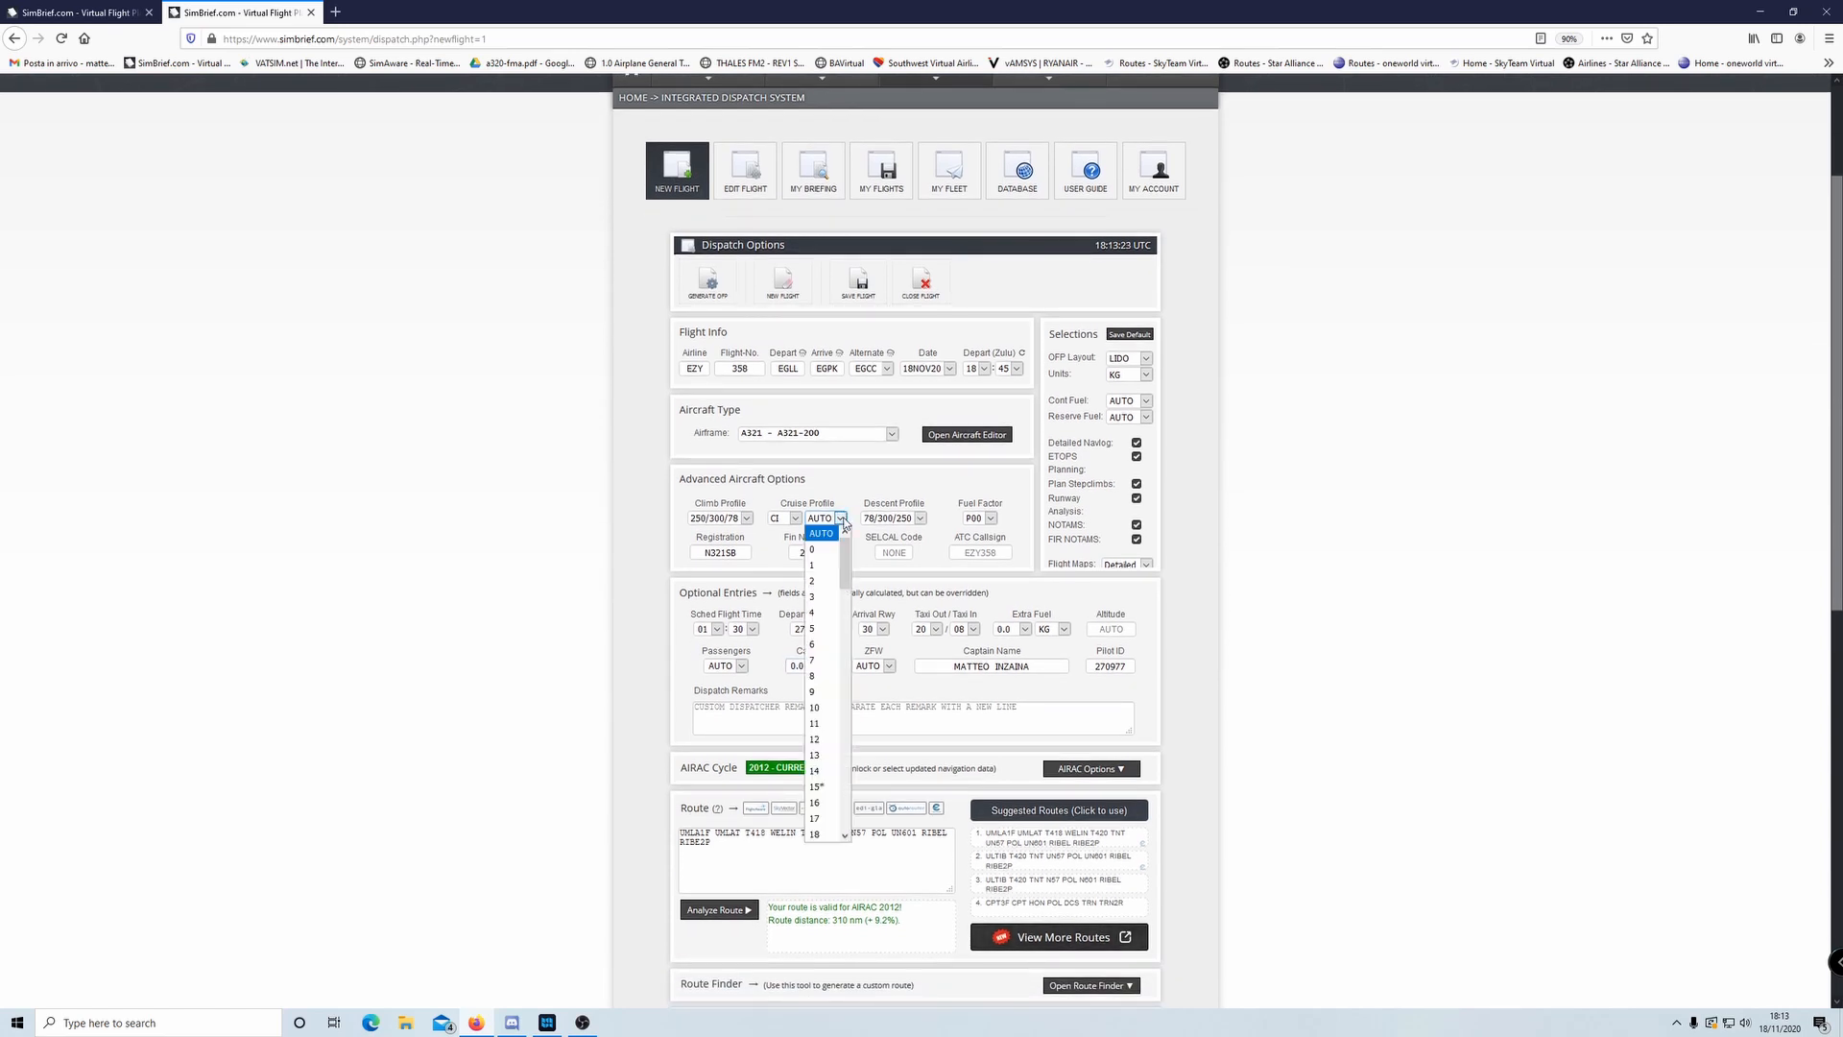
click(831, 535)
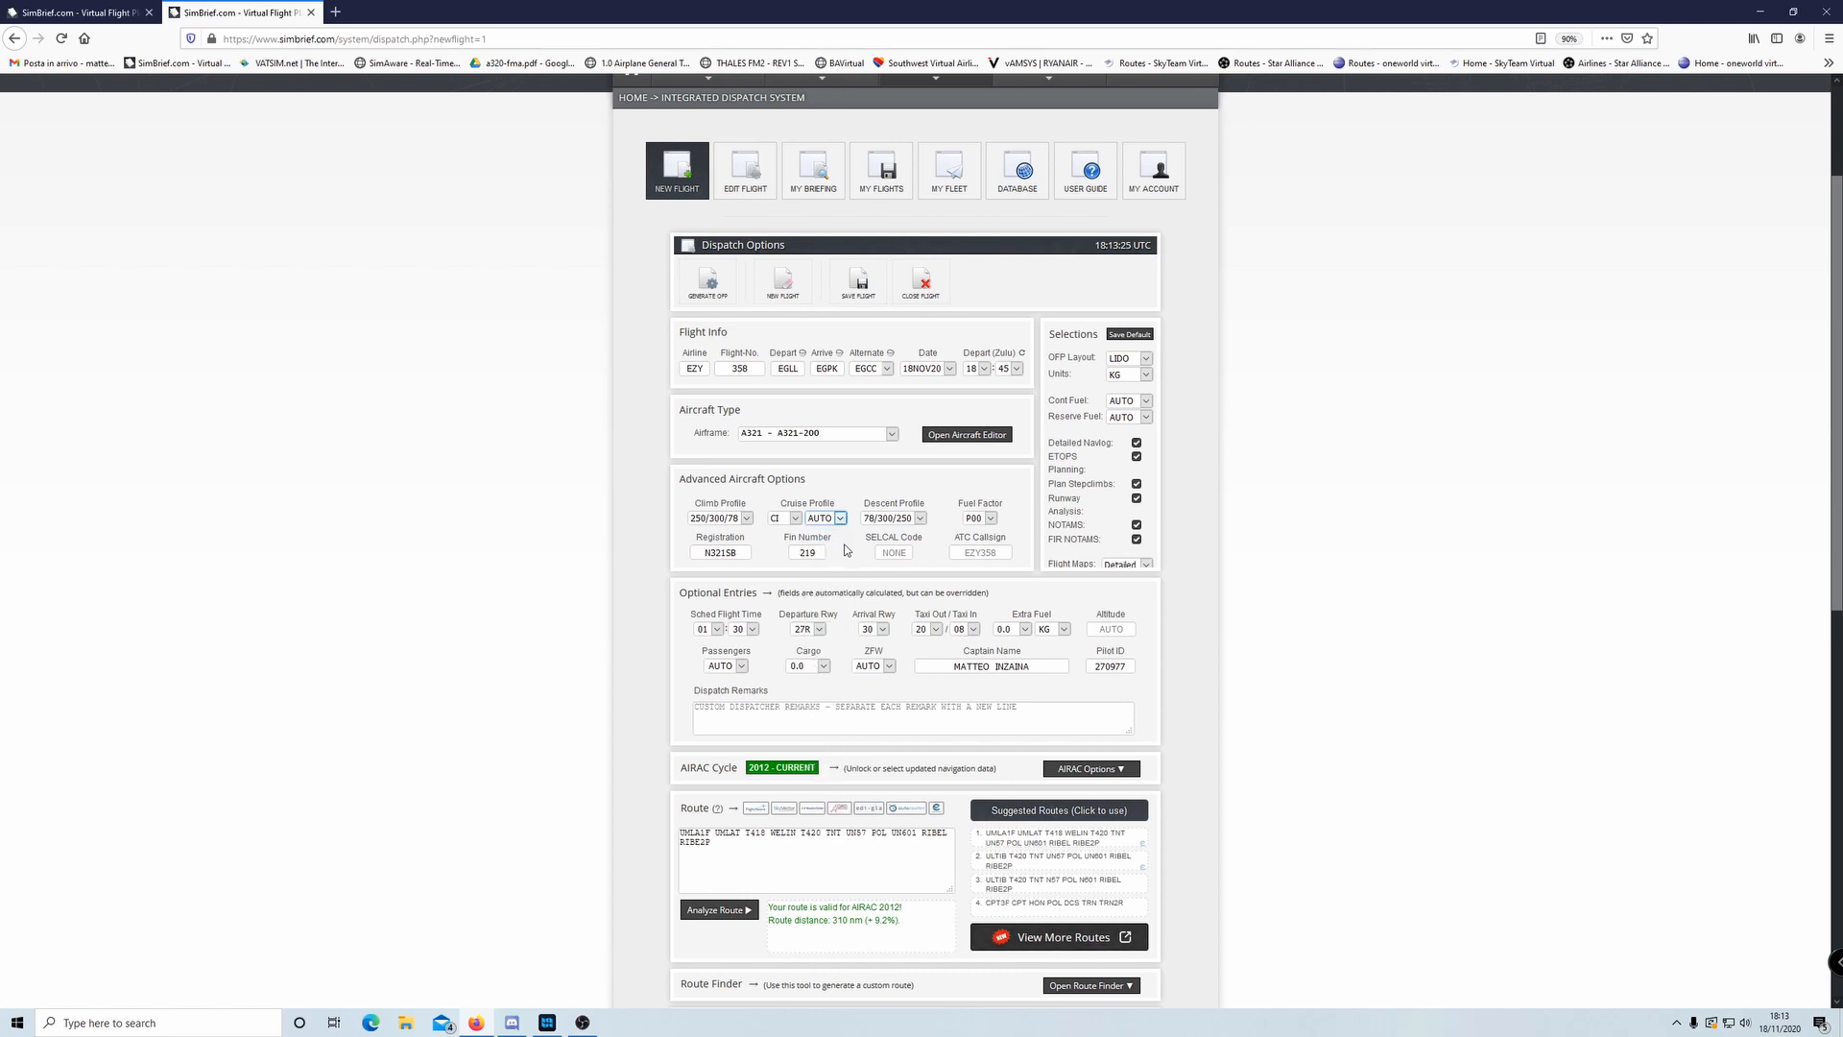
- Look through the fuel factor choices in the advanced aircraft options and leave P00 selected
scroll(846, 550, up, 1)
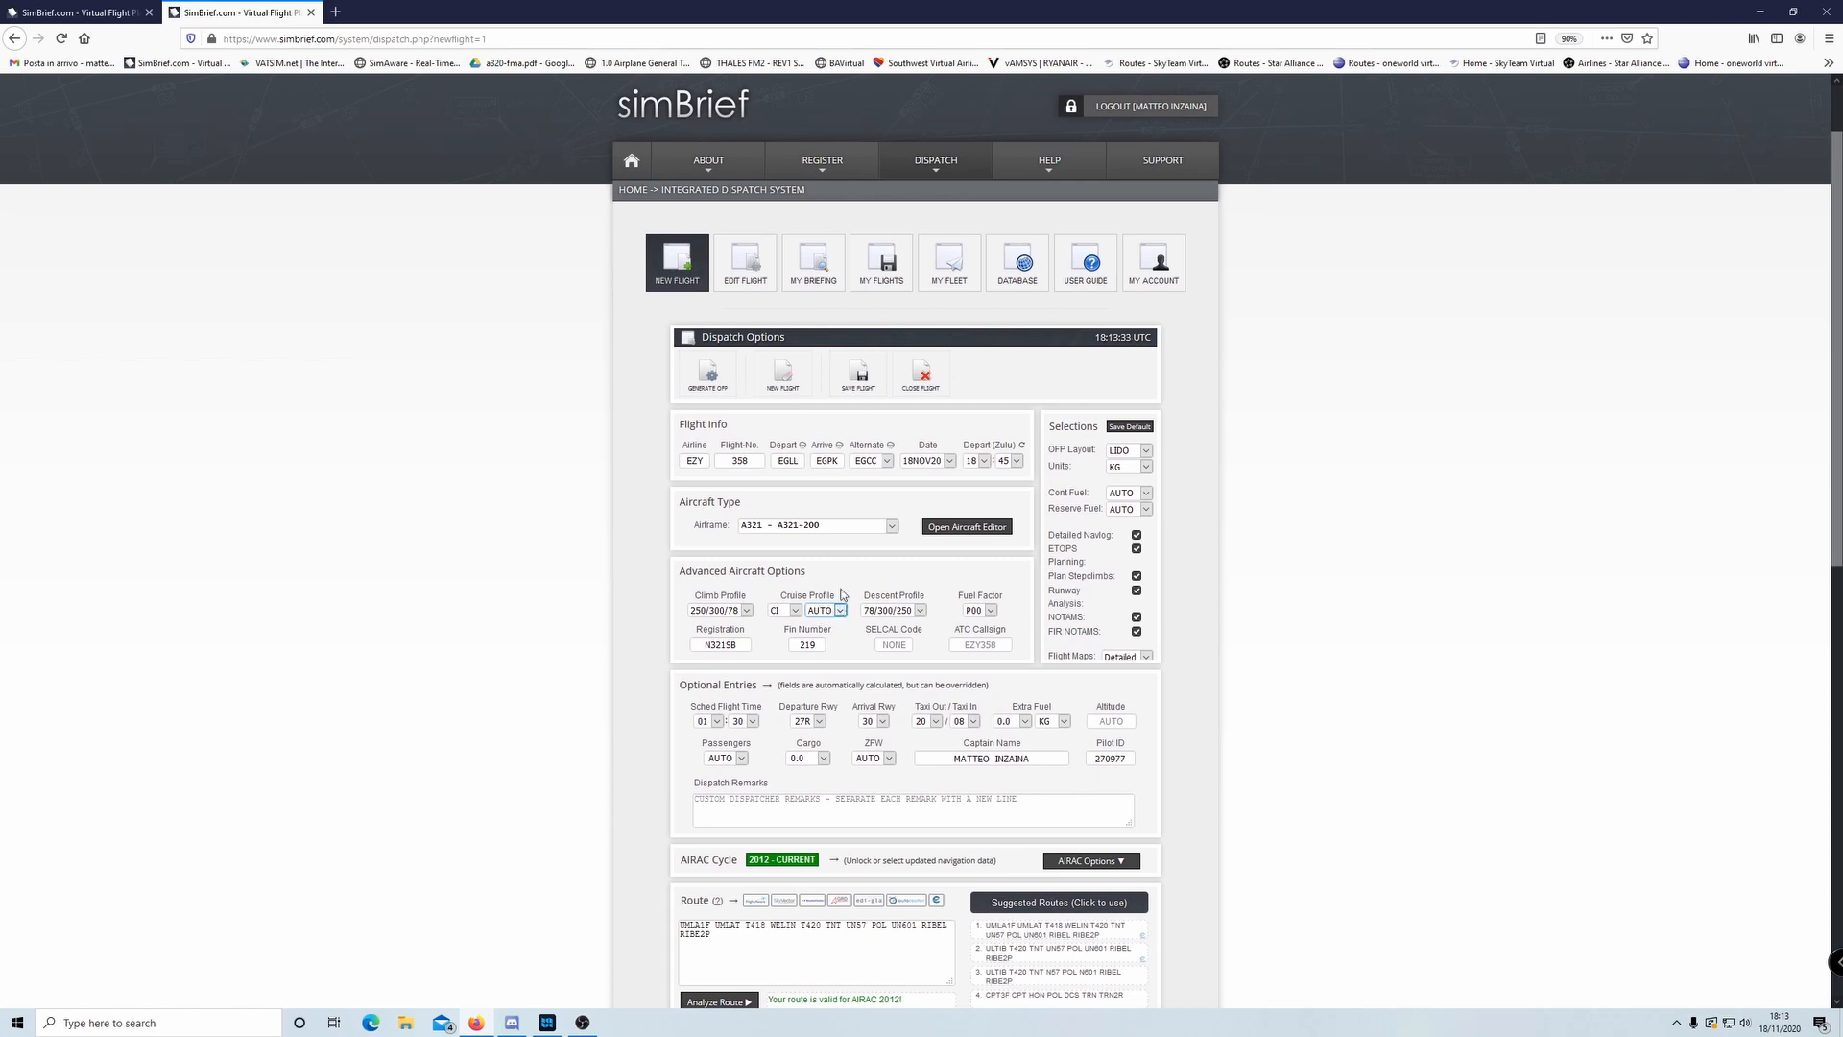
click(991, 611)
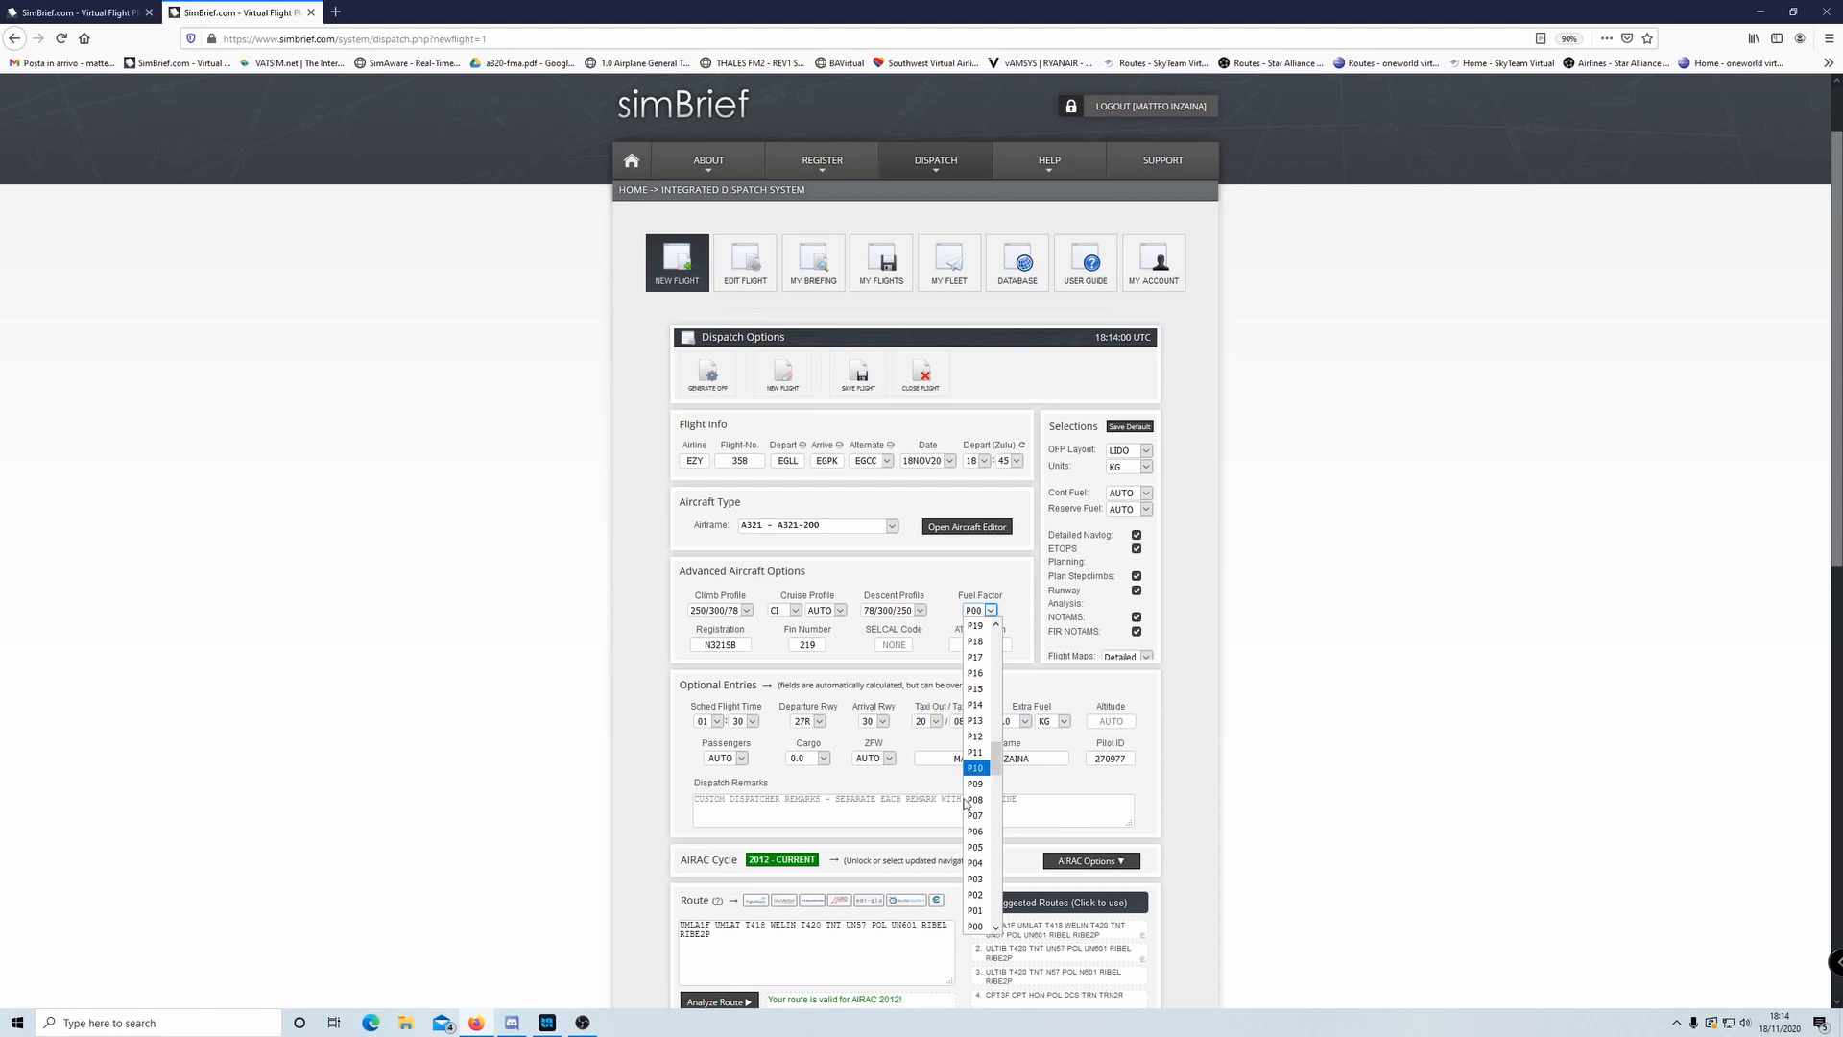
click(984, 575)
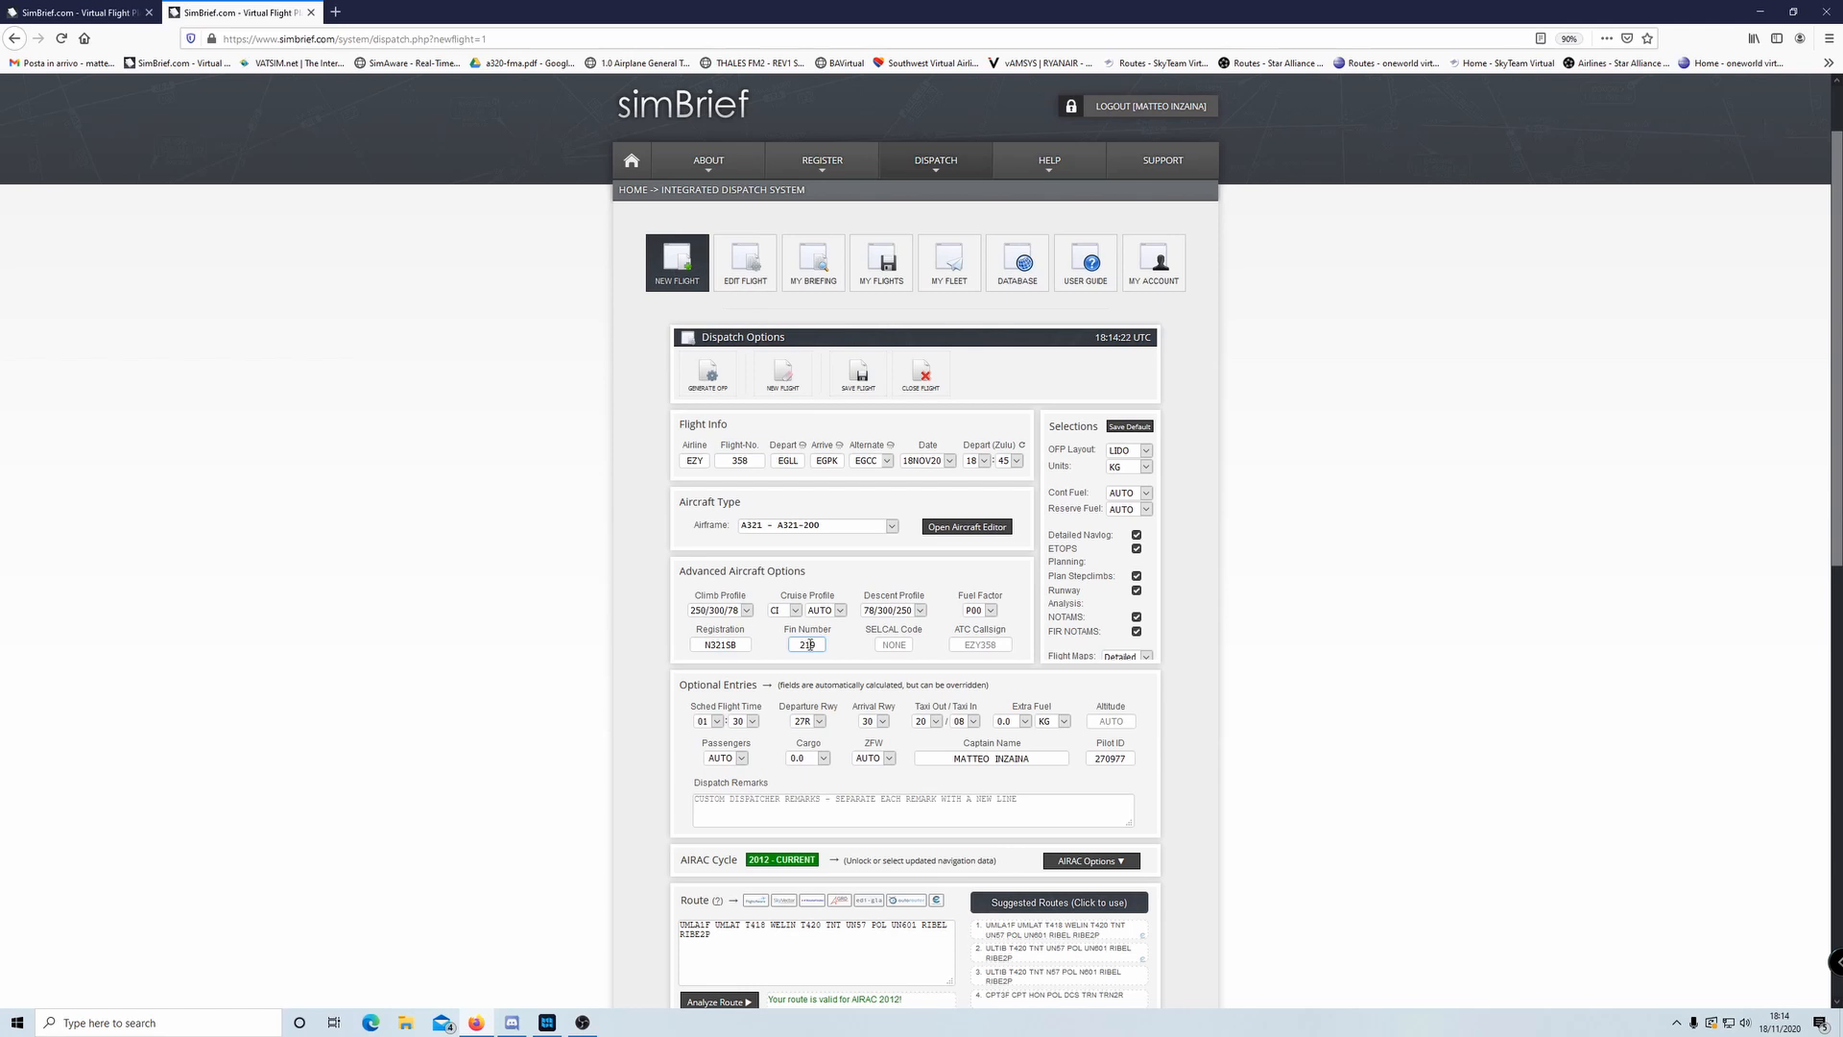
scroll(677, 595, down, 3)
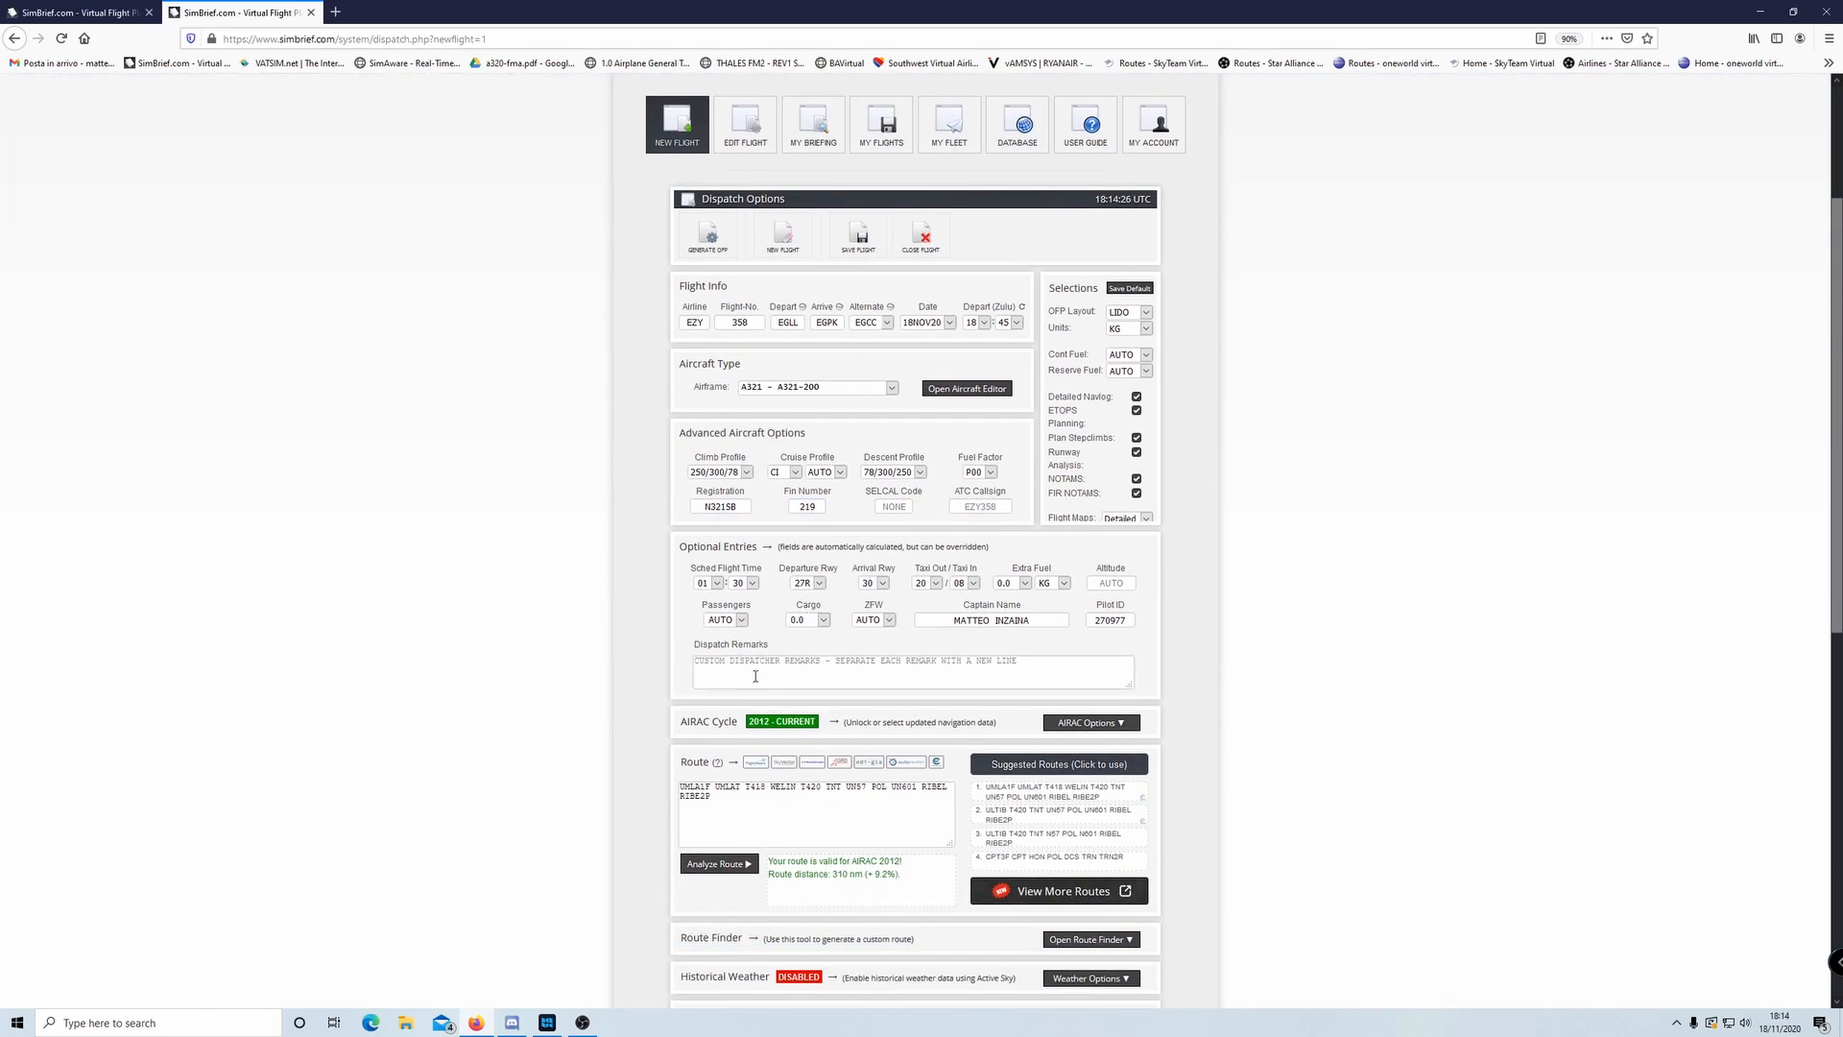
scroll(743, 620, down, 1)
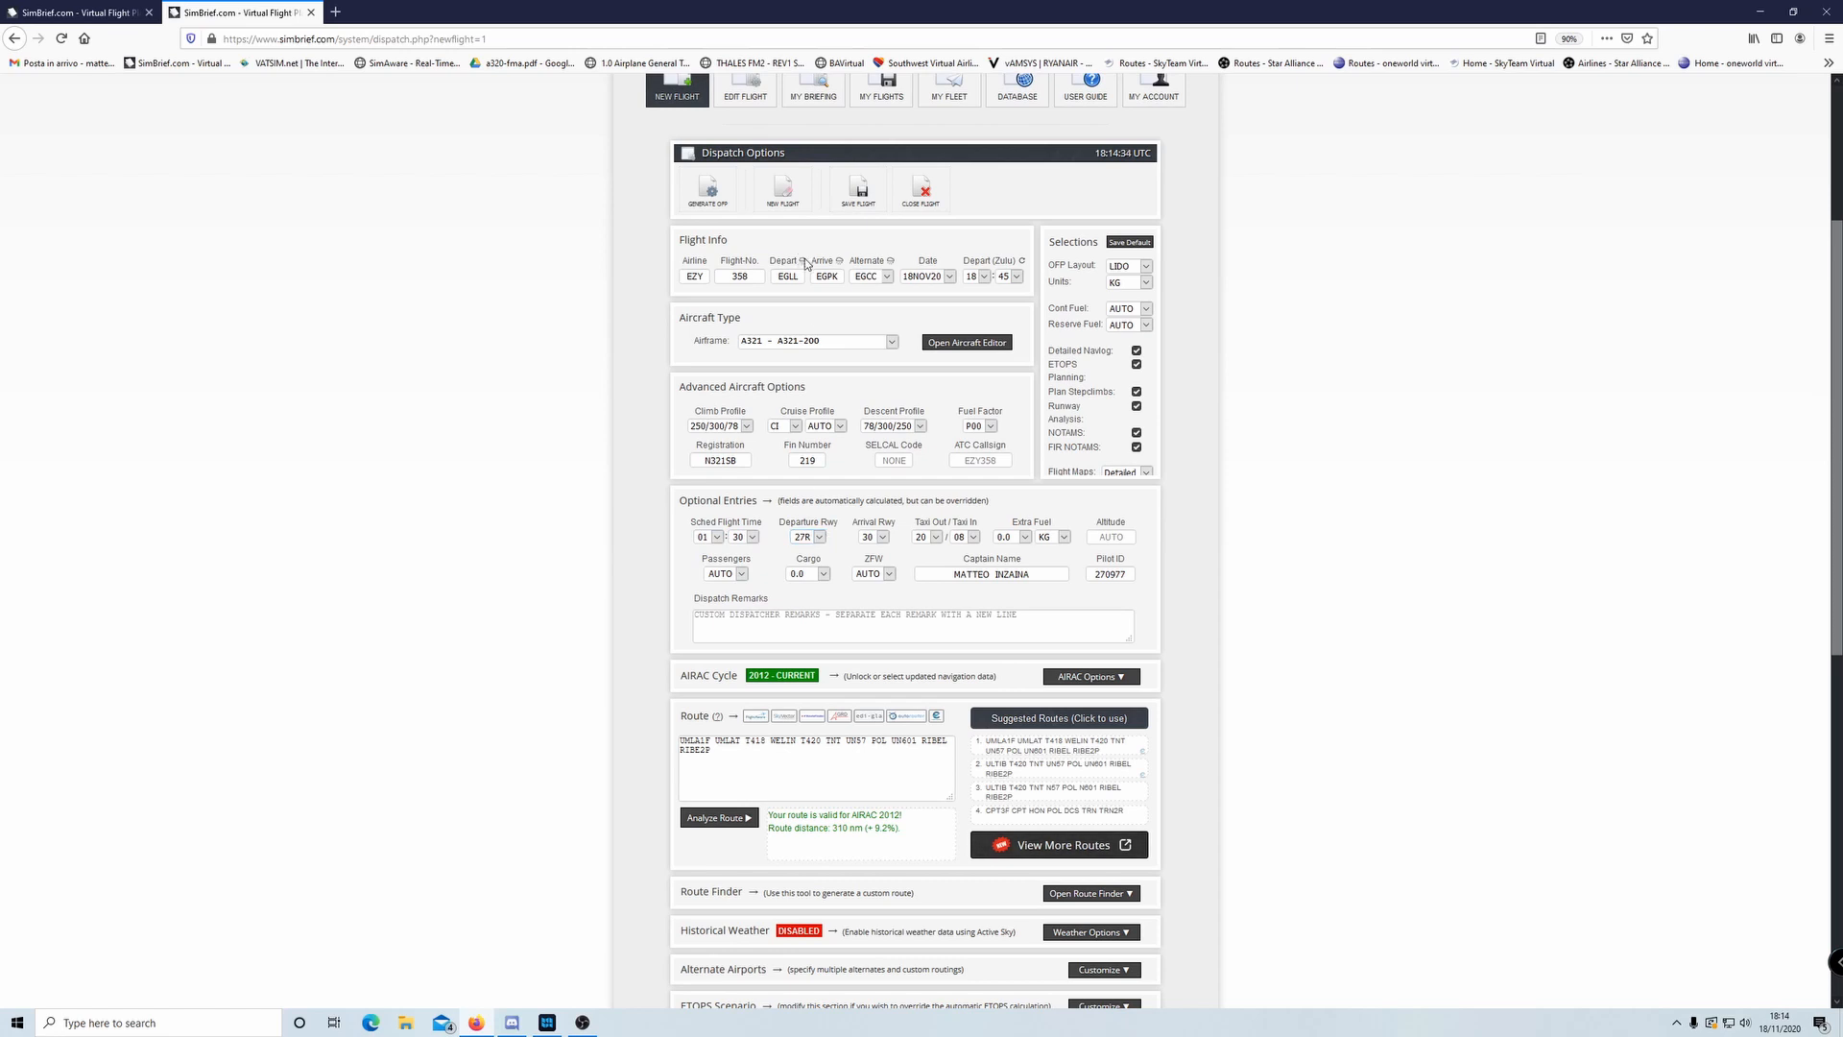
- Select arrival runway 30 and AUTO for the ZFW in the optional entries
mouse_move(804, 266)
click(882, 536)
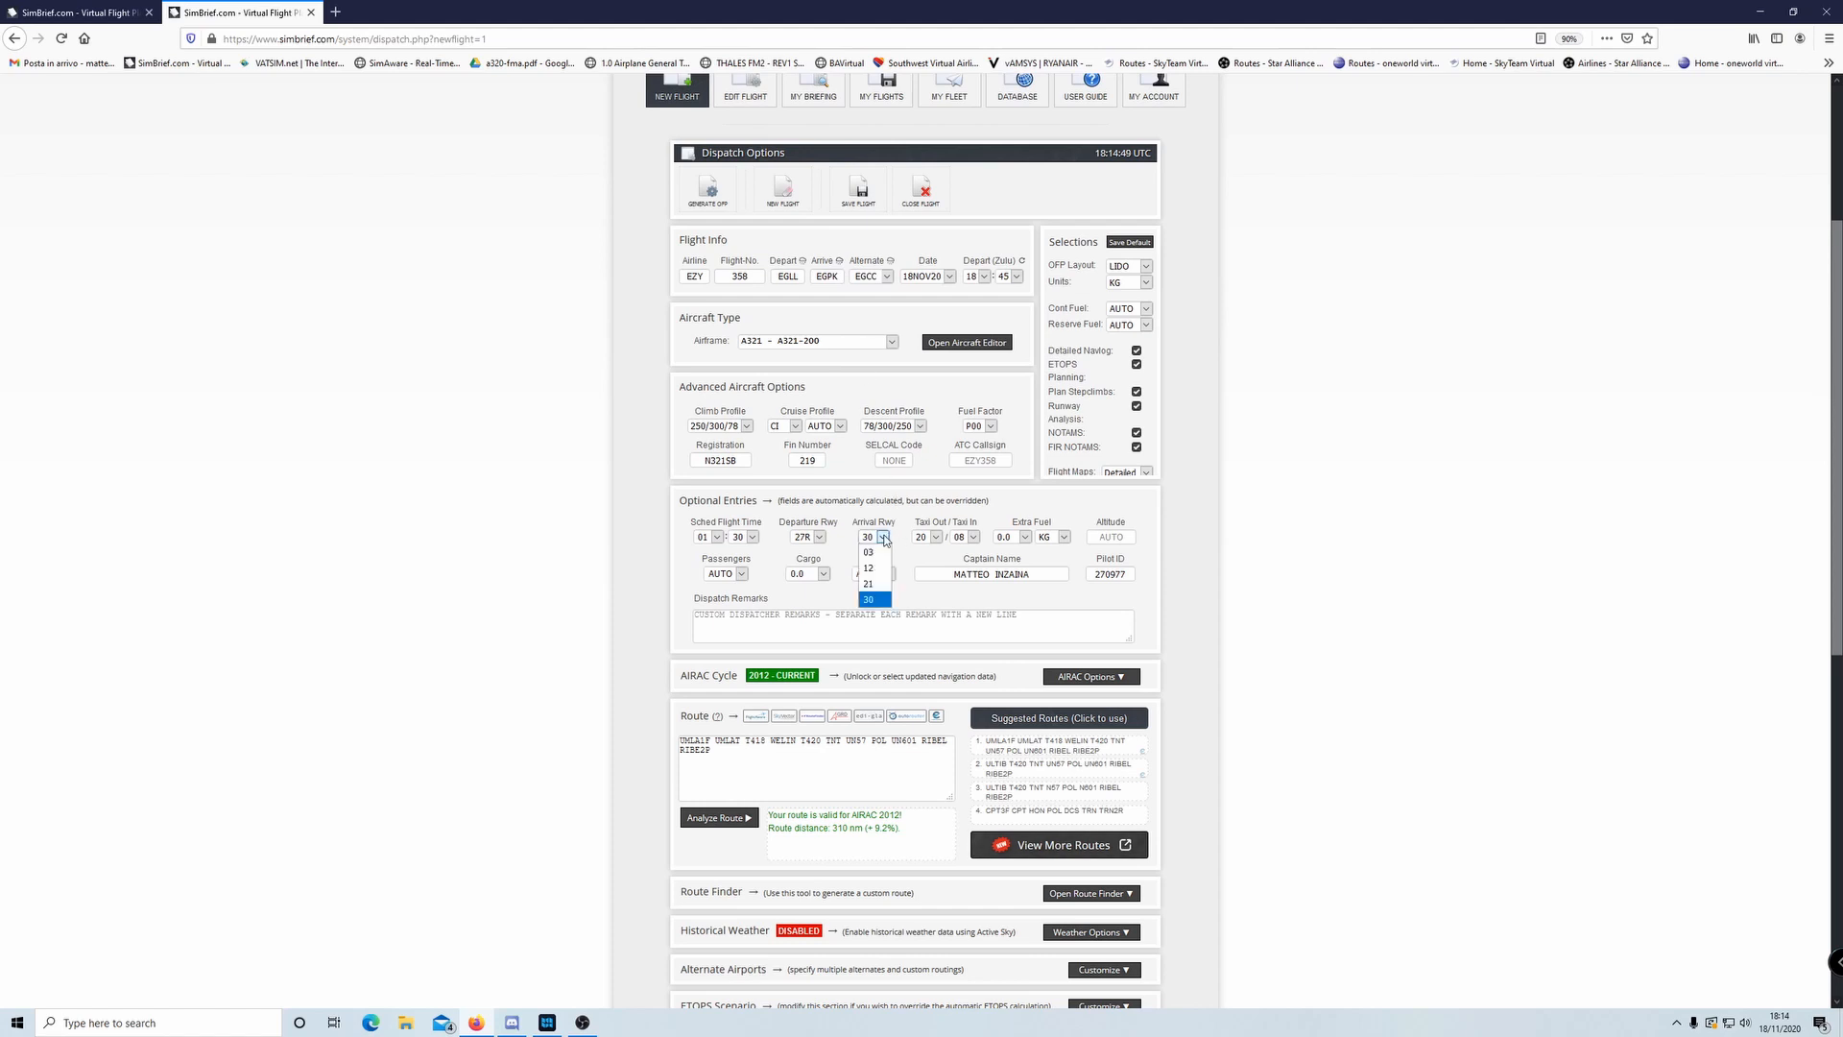
click(875, 599)
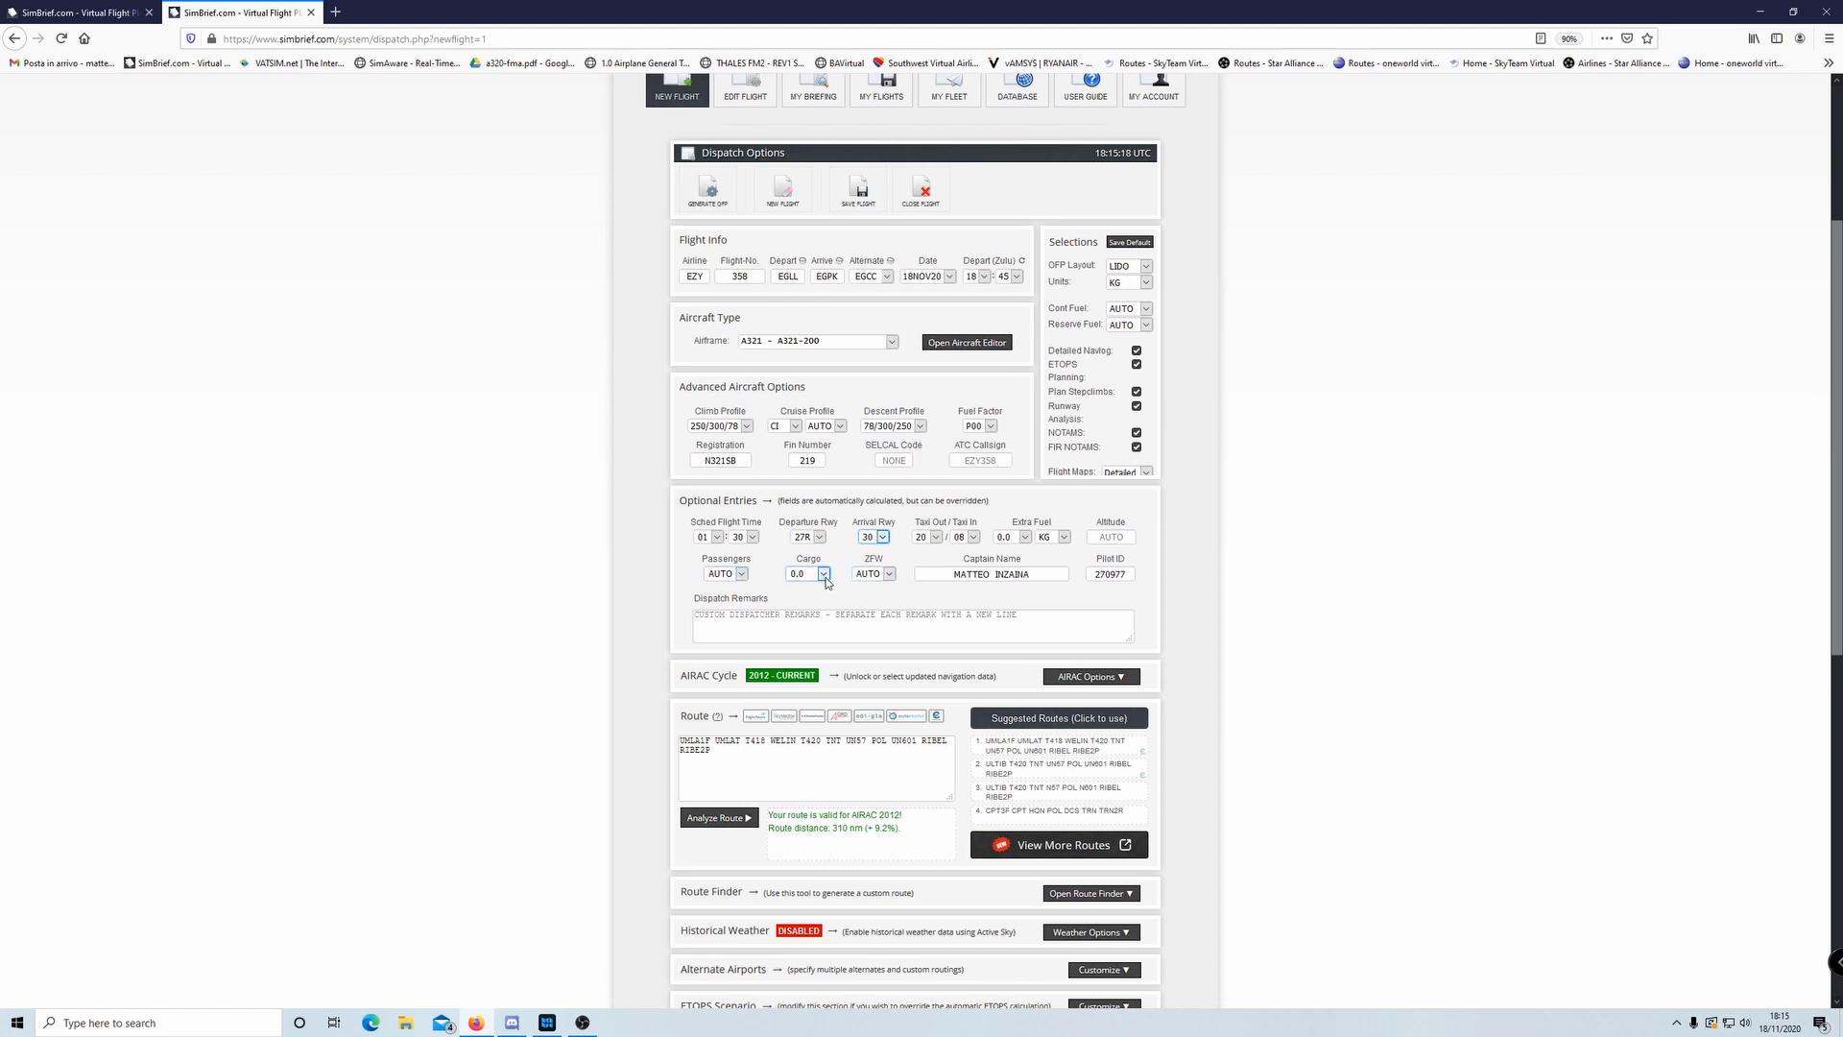
click(889, 574)
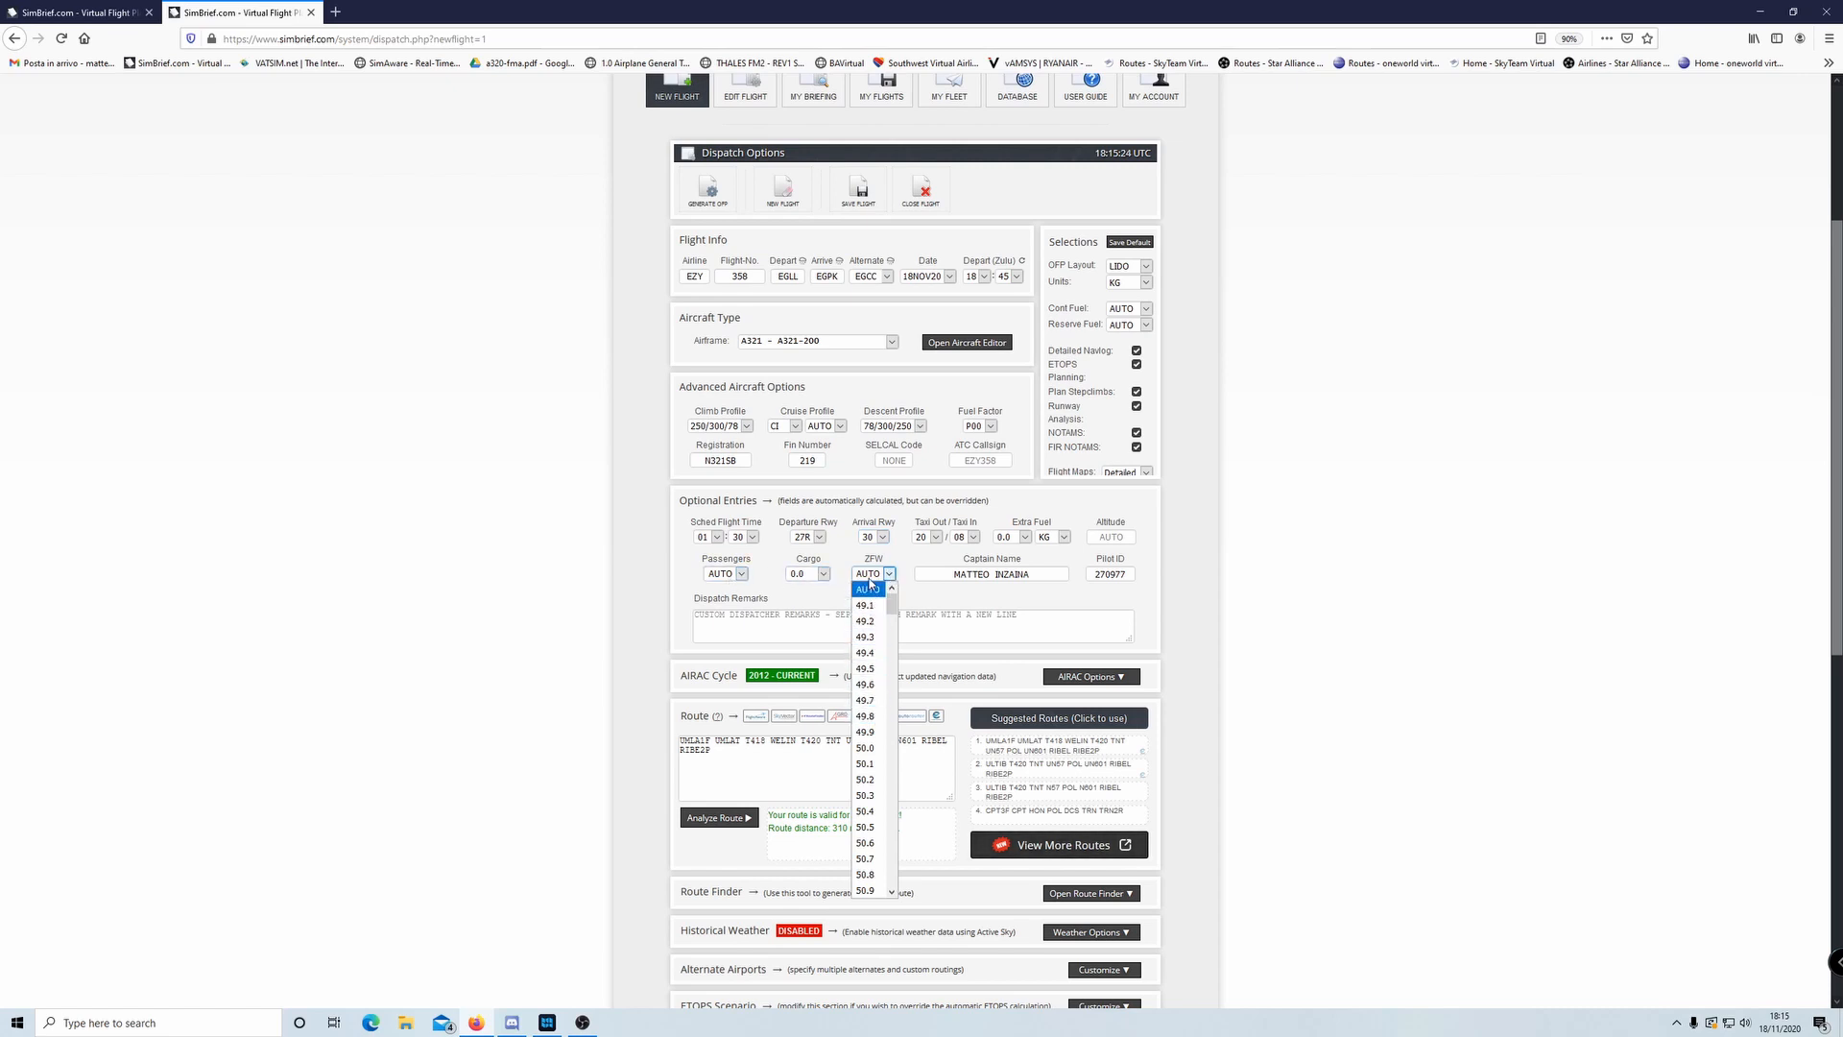
click(871, 587)
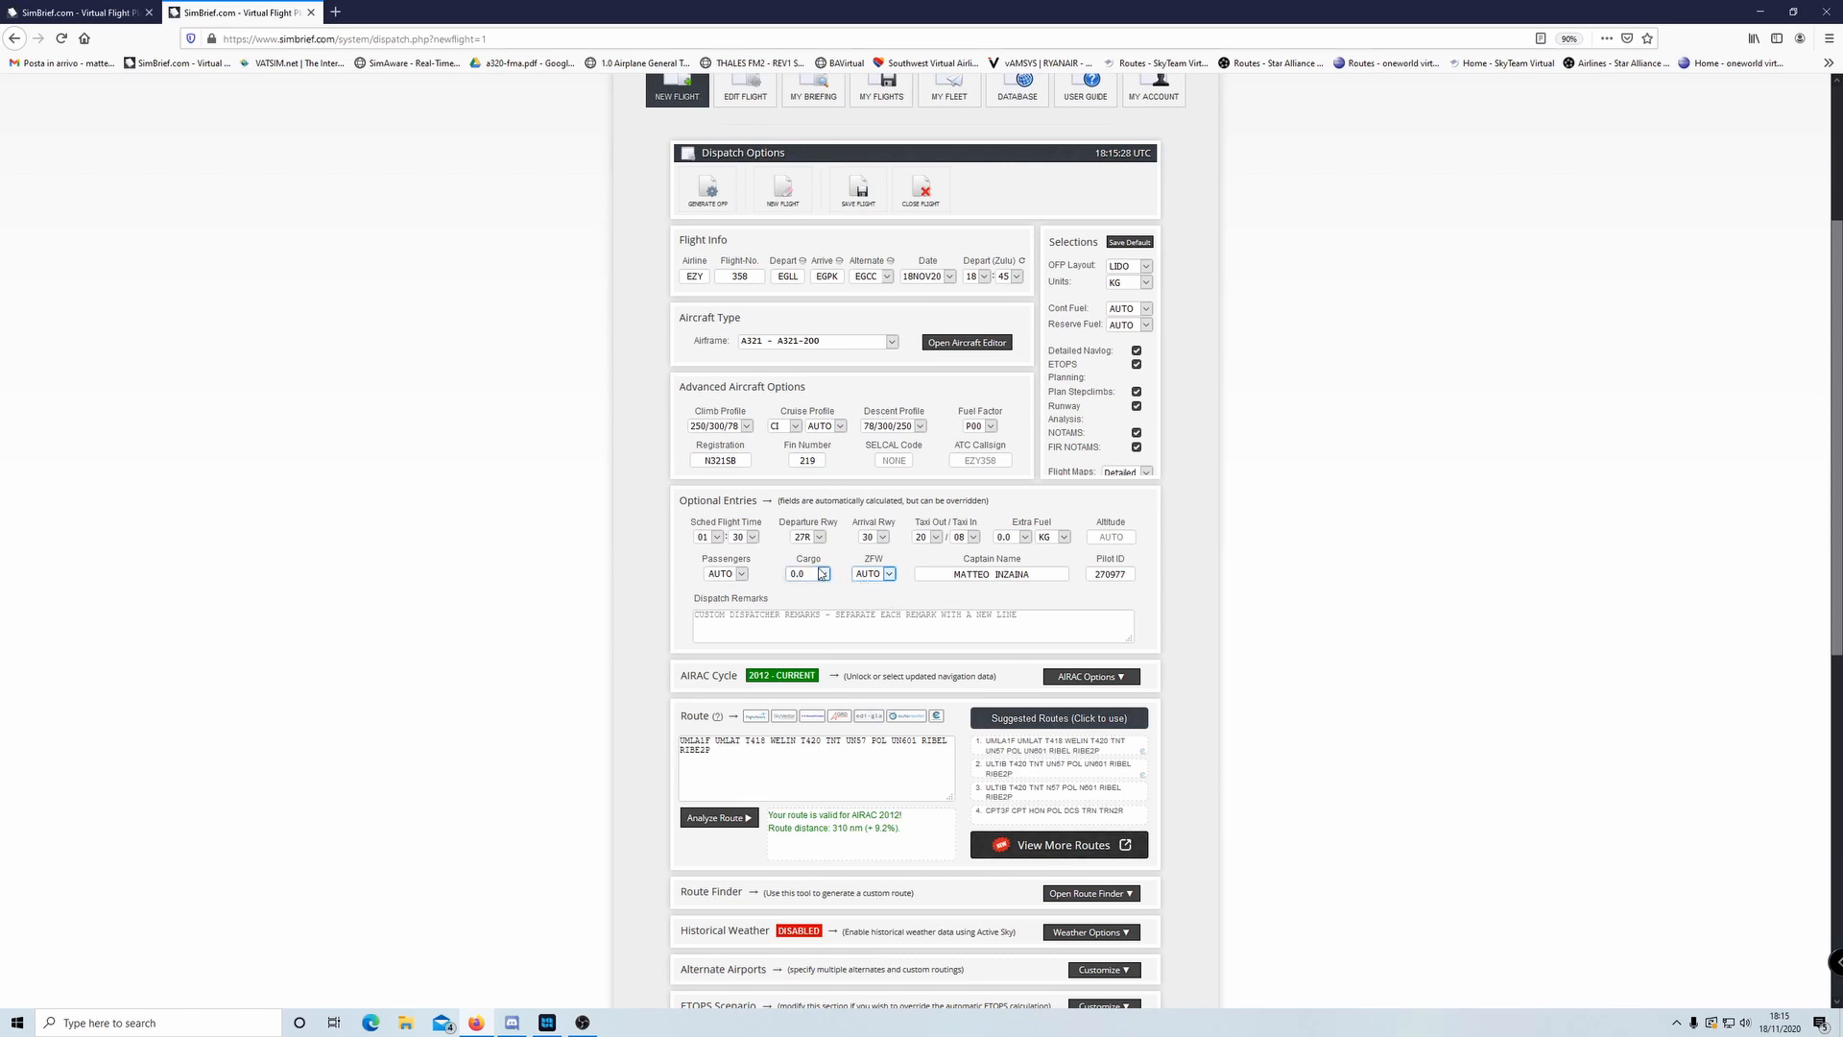
- Remove the UN57 airway between TNT and POL from the route and analyze the shortened route
scroll(730, 672, down, 1)
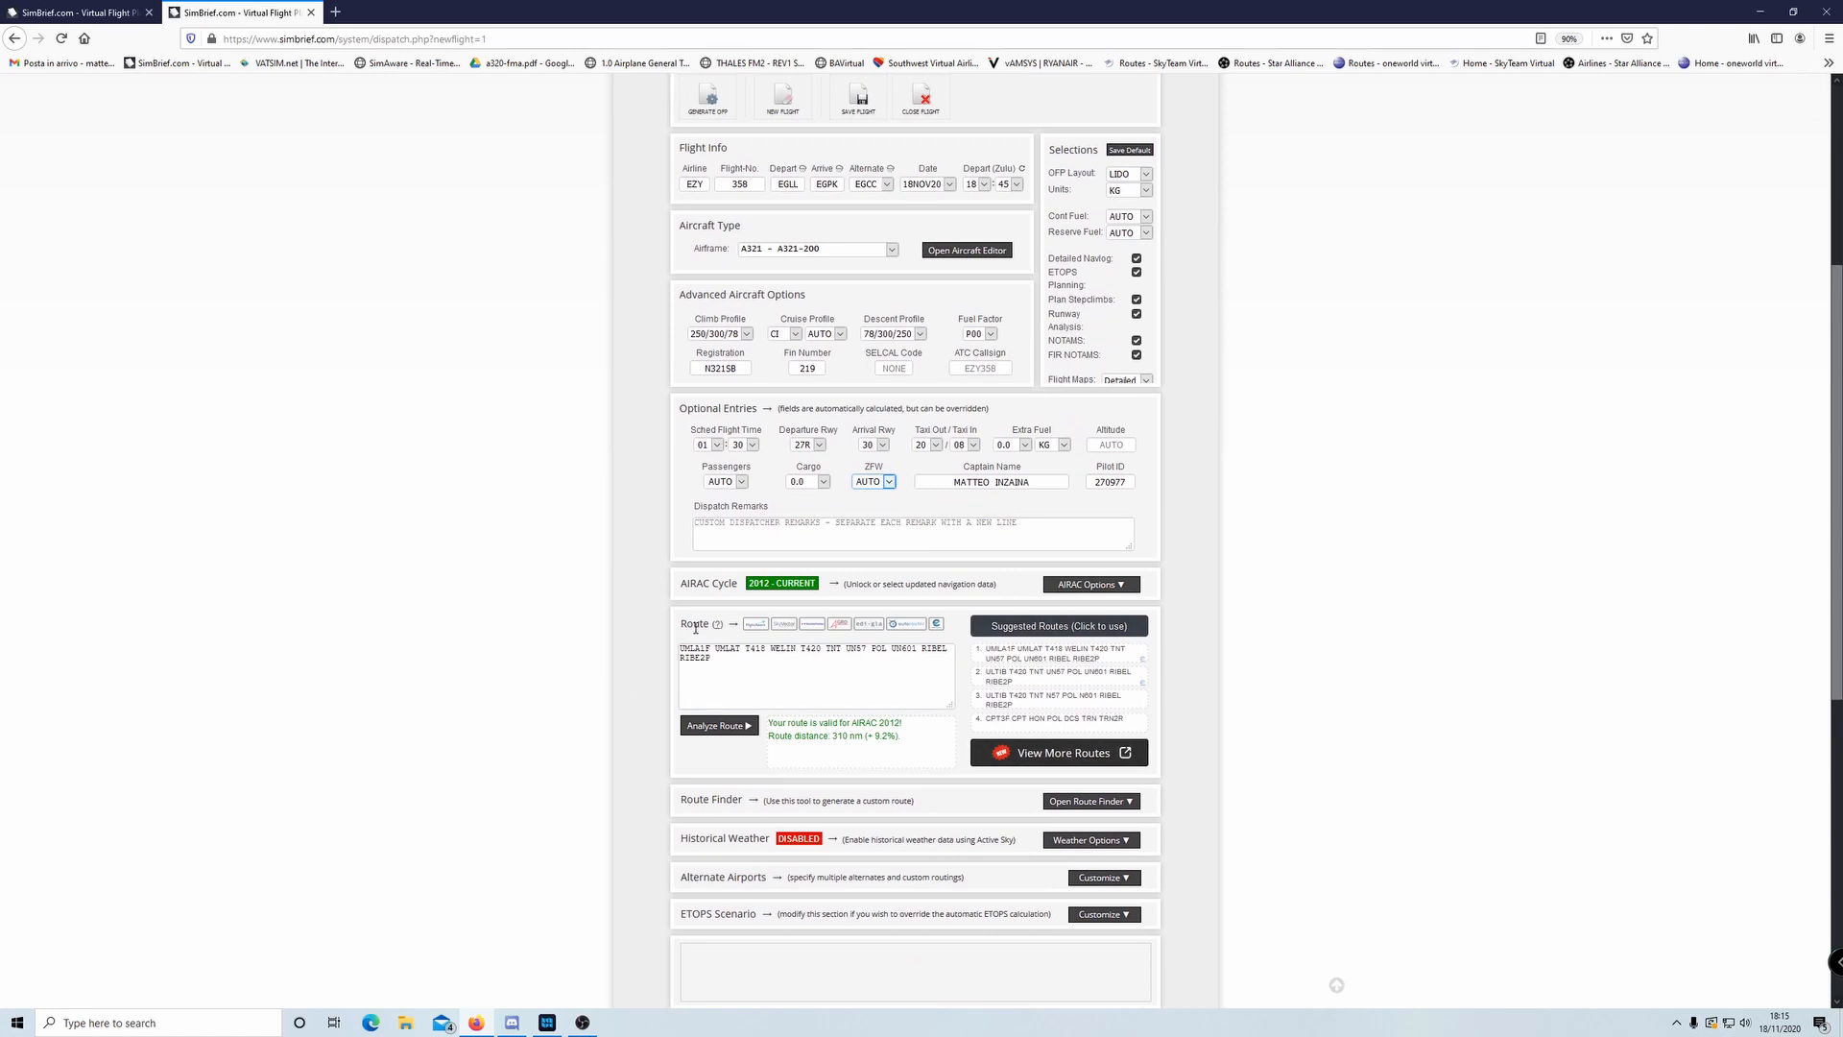
click(790, 666)
scroll(1376, 645, down, 4)
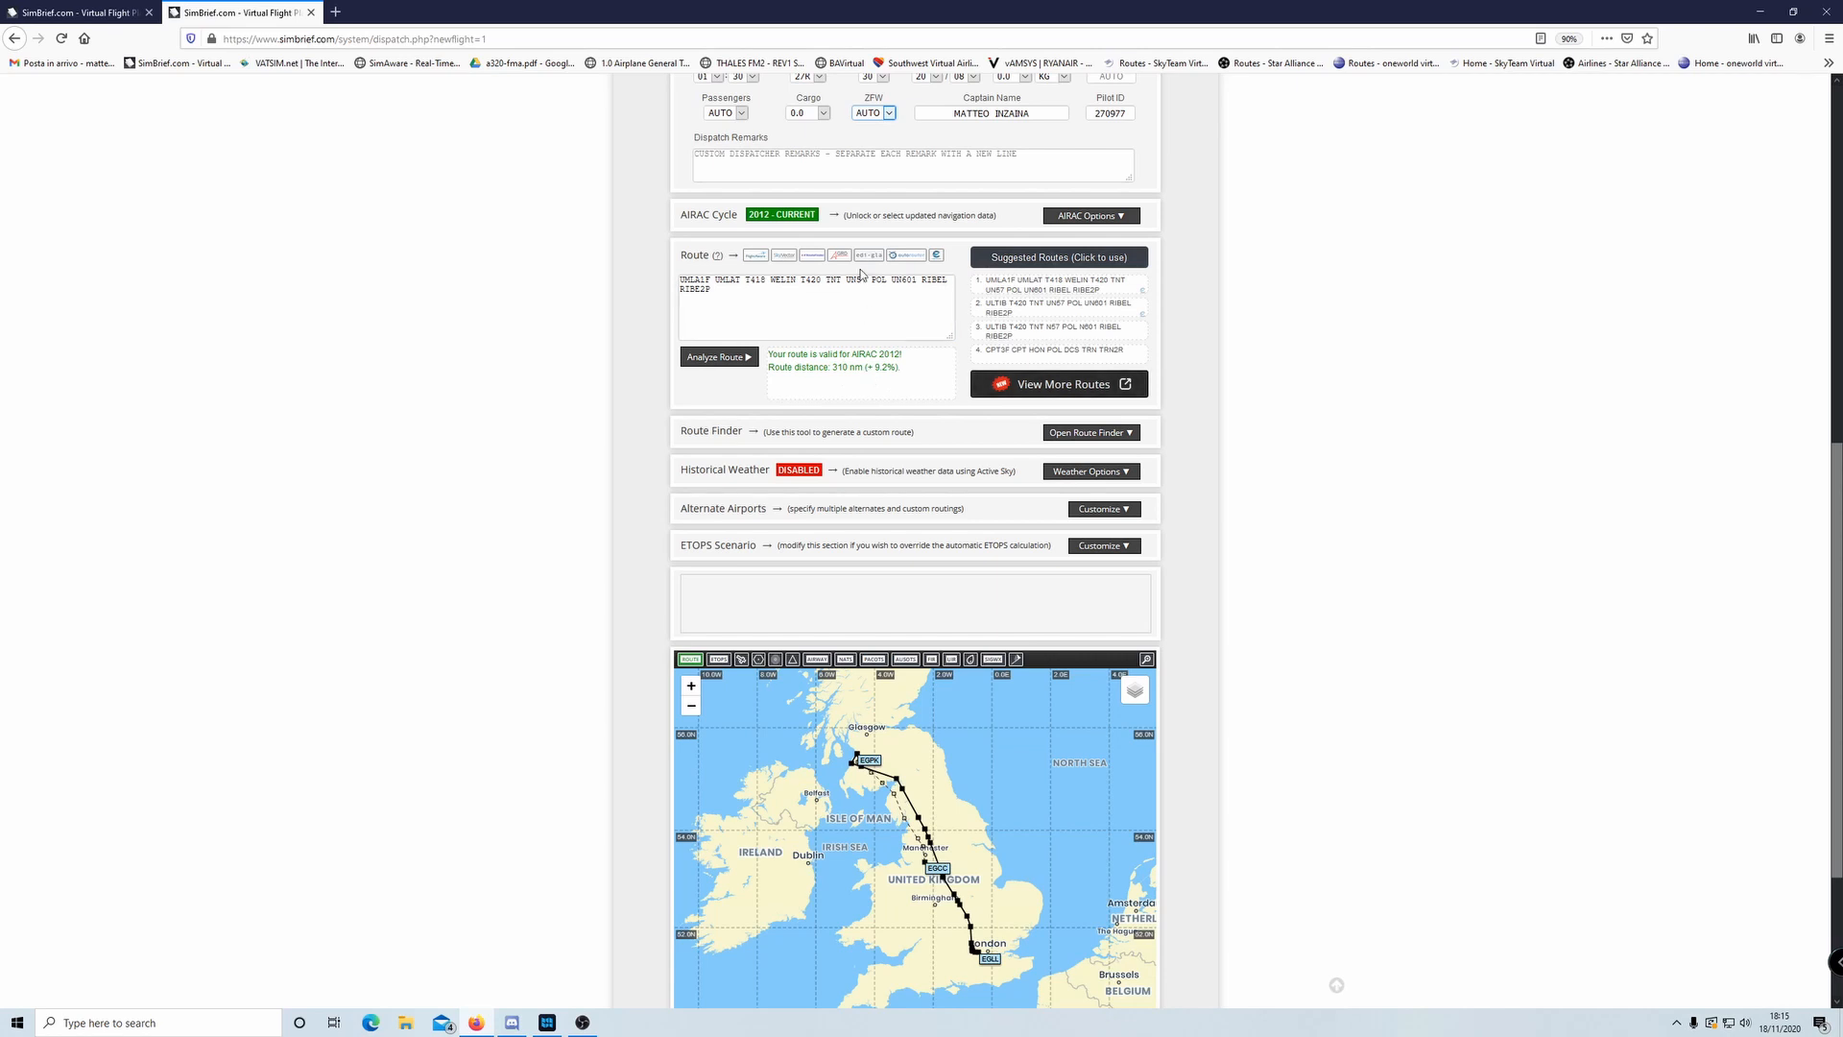
double_click(861, 279)
key(BackSpace)
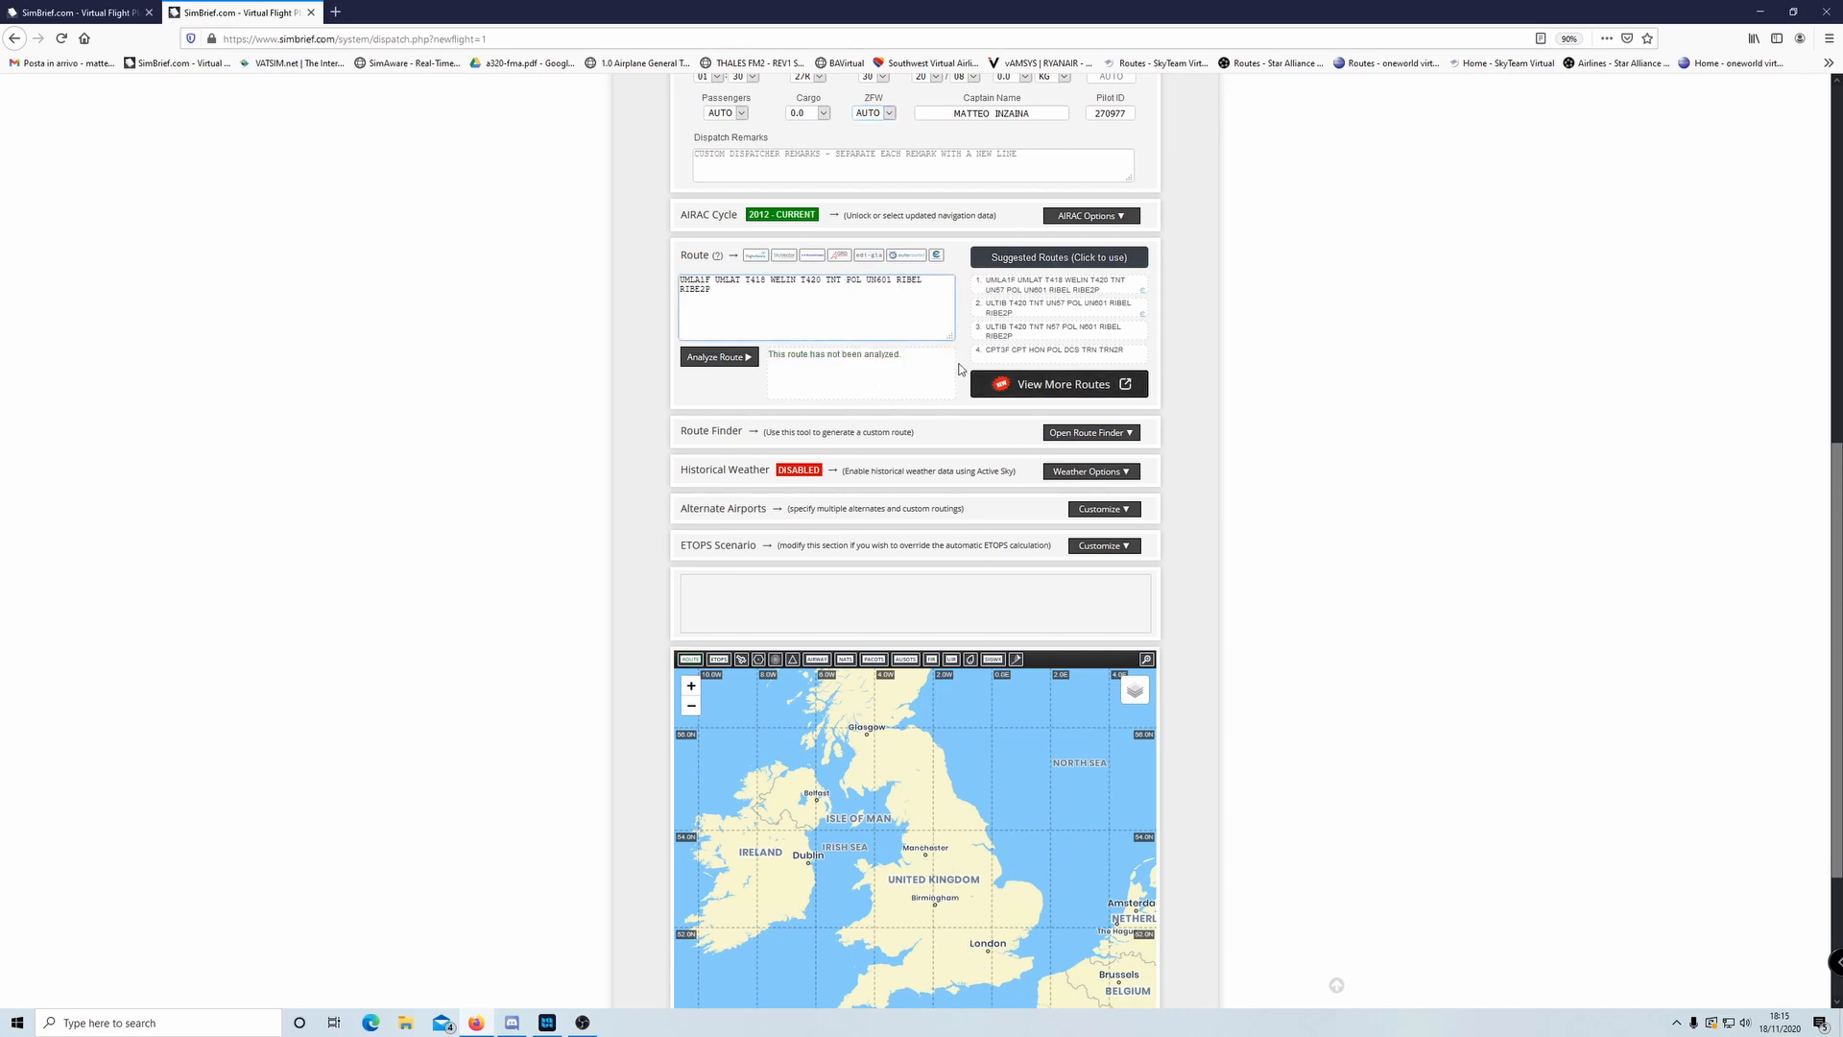
click(724, 355)
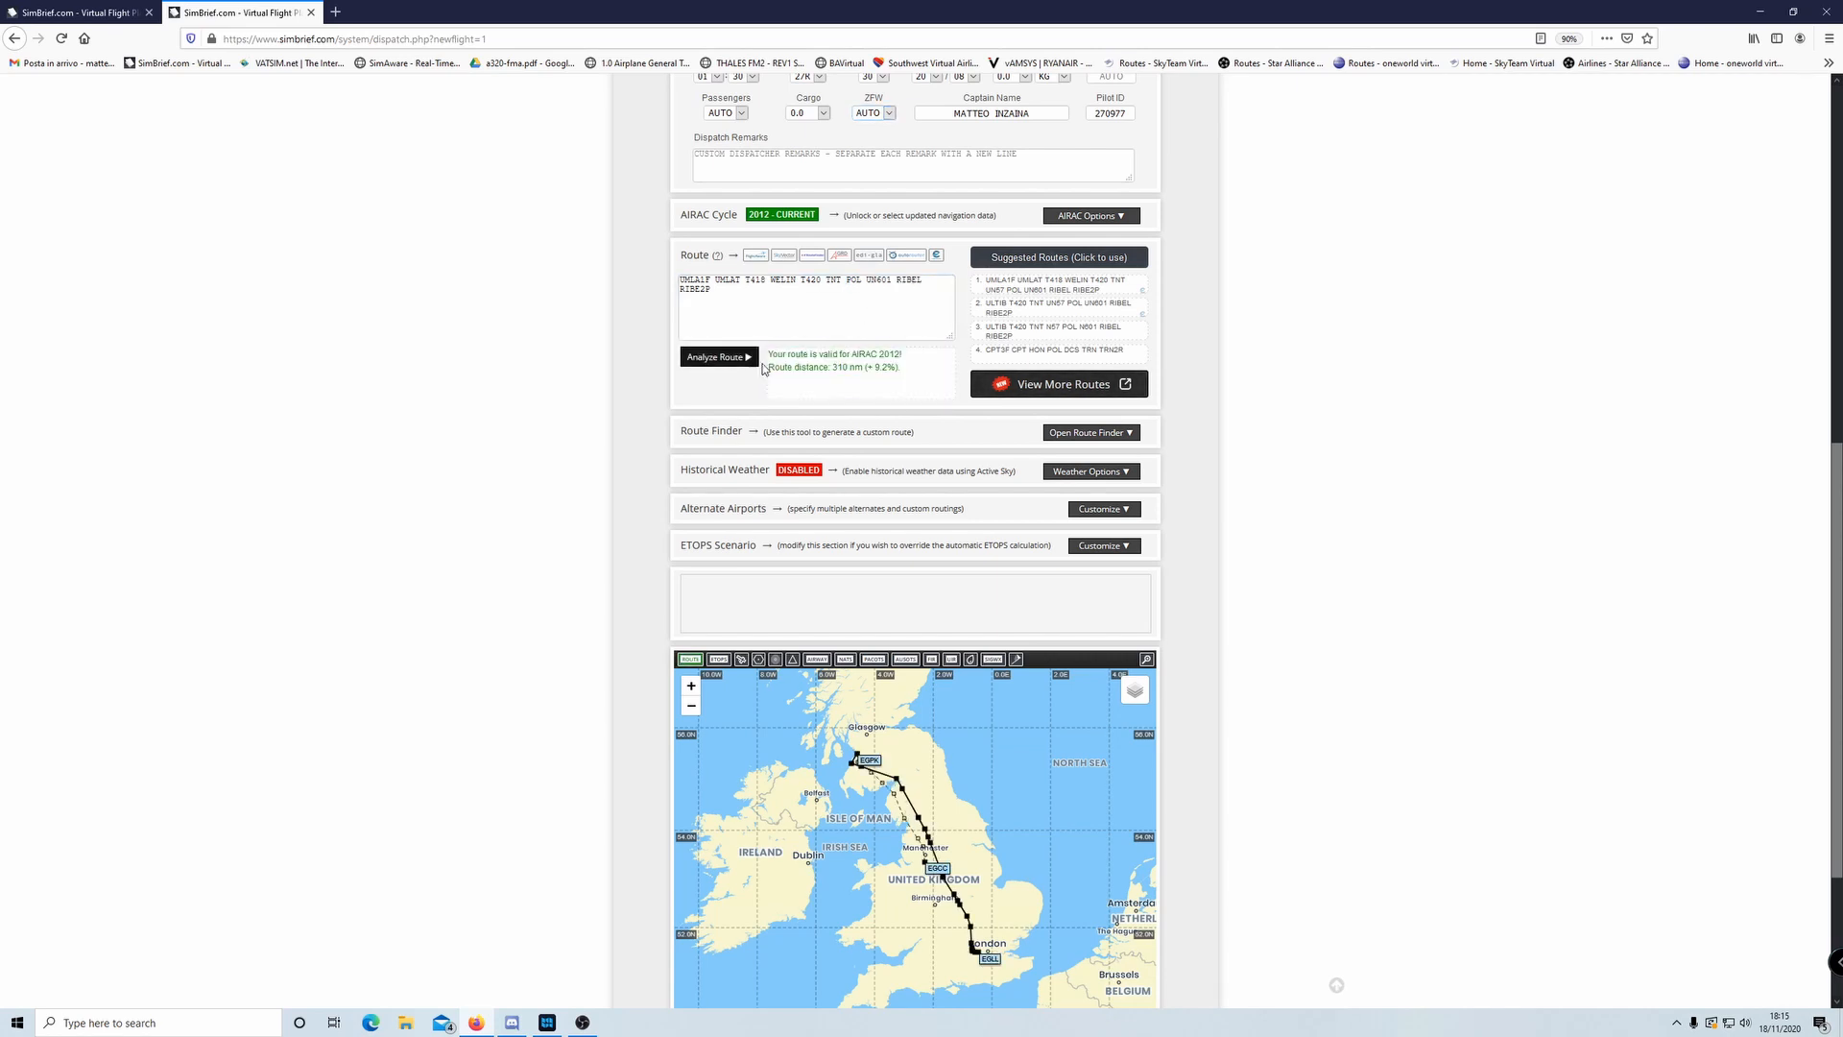
- Delete the POL waypoint from the route and analyze the route again
drag(867, 280, 846, 280)
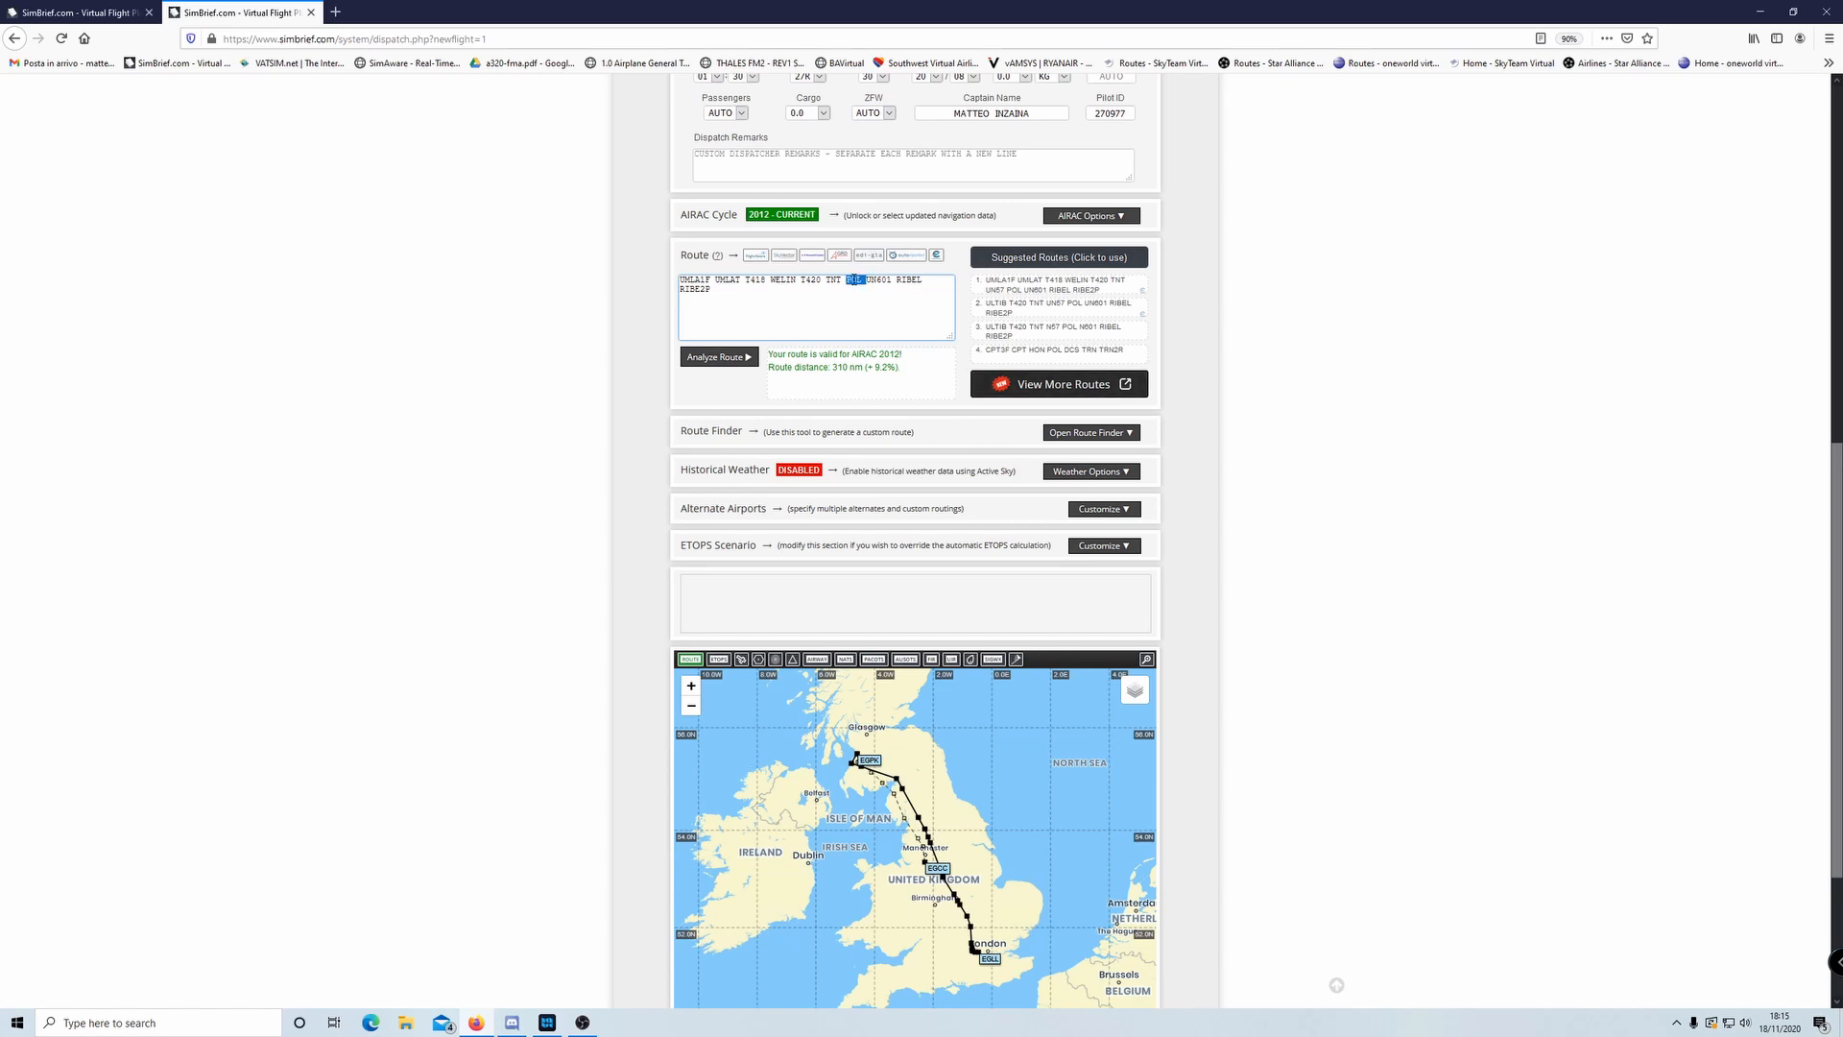
key(BackSpace)
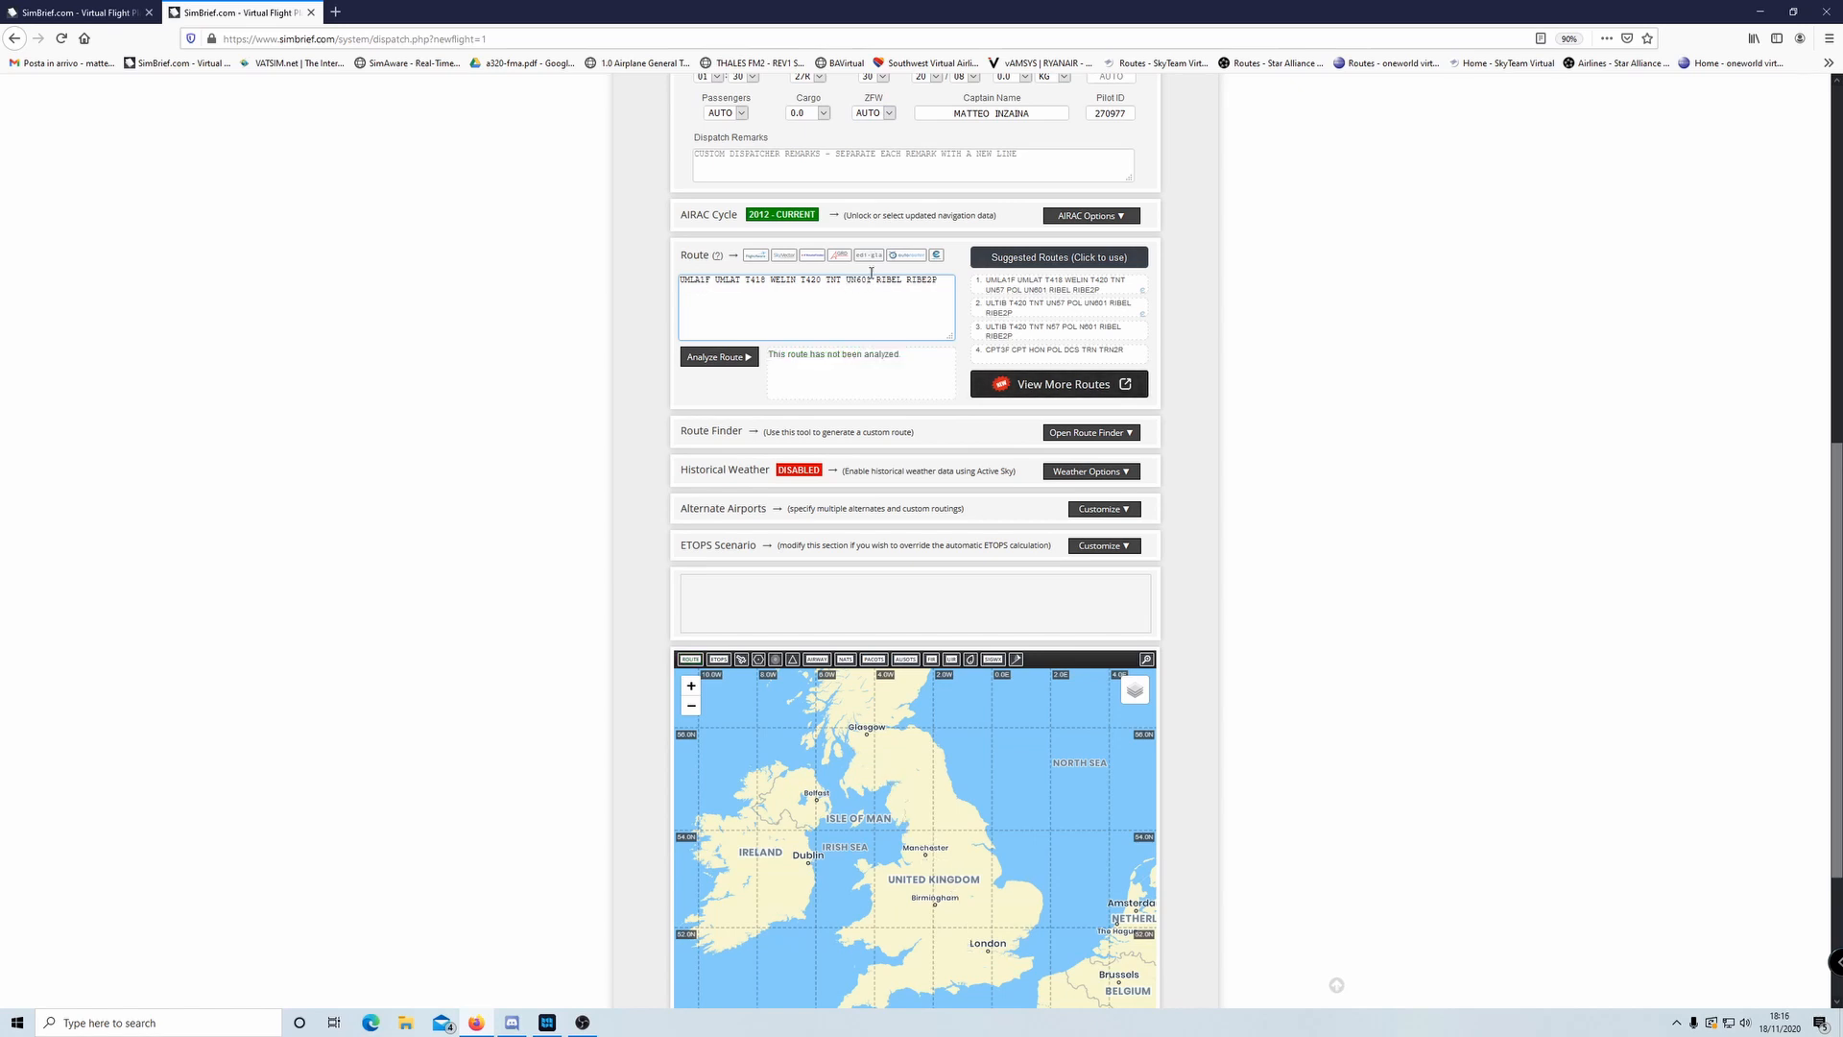
click(738, 357)
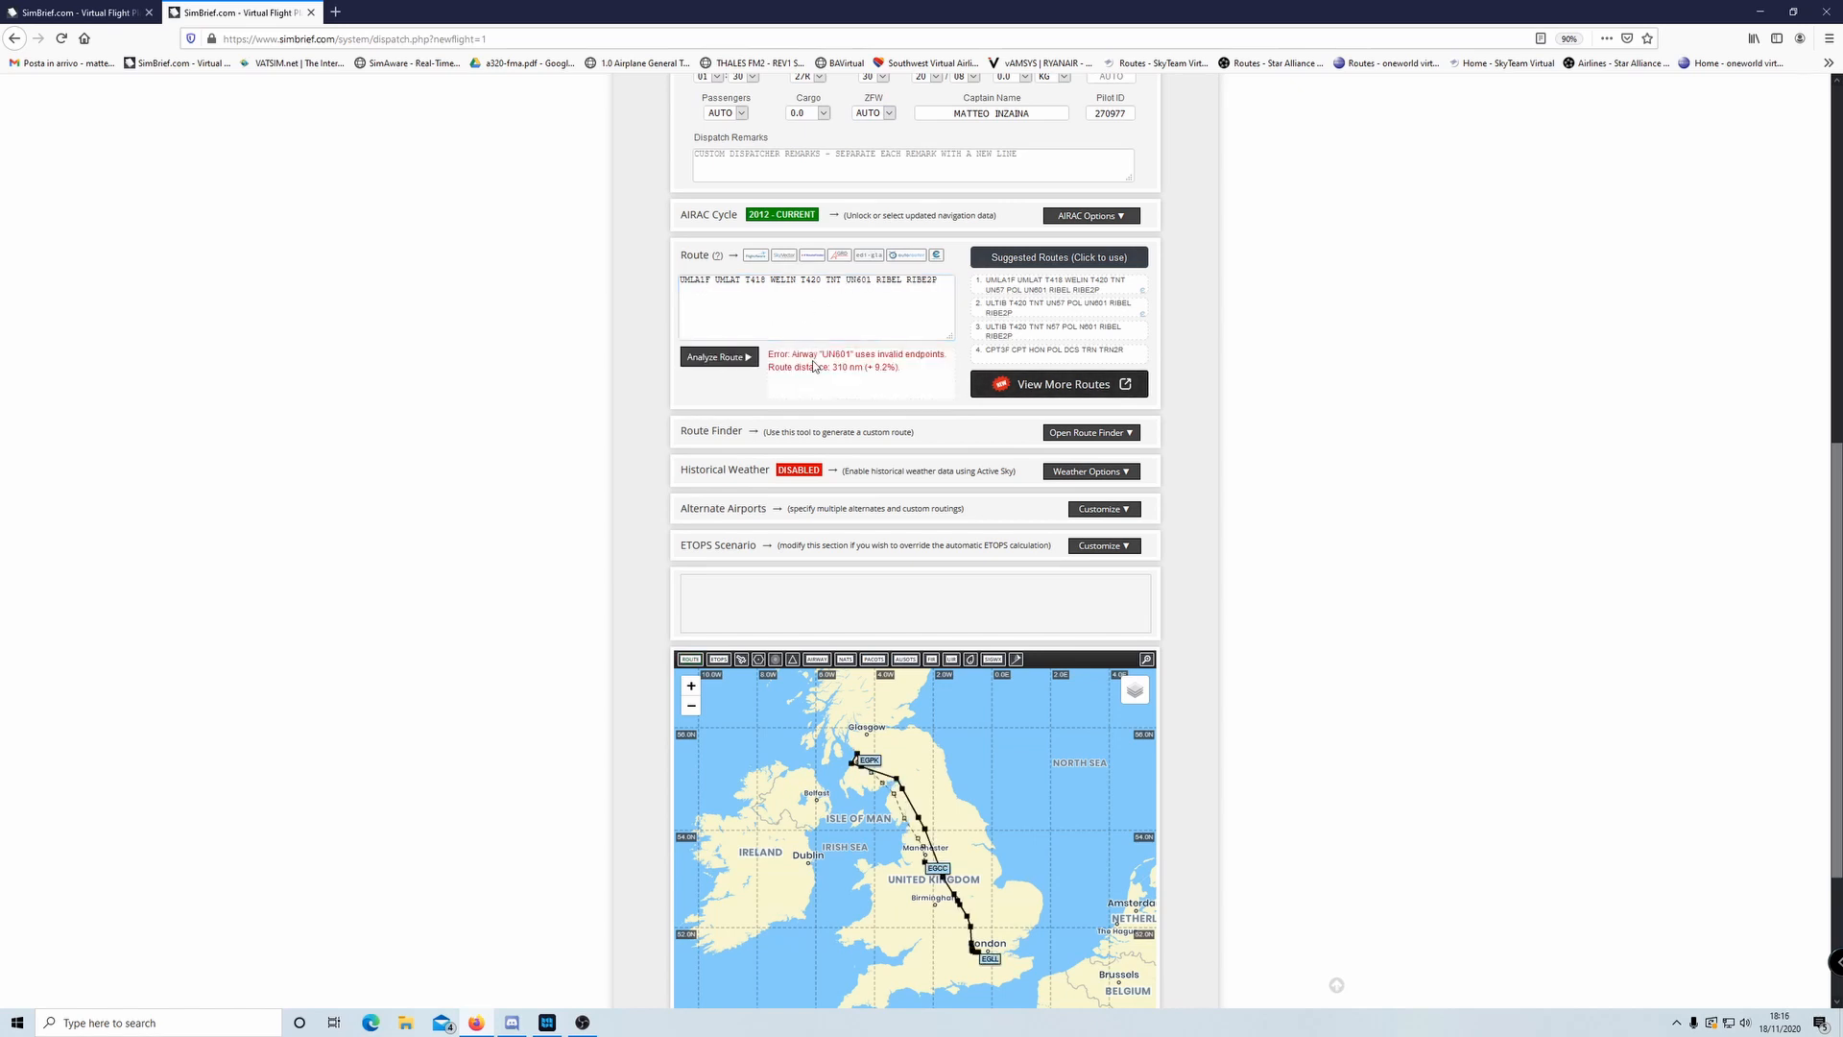
- Try the four suggested routes in turn and select the first one, UMLA1F UMLAT T418 WELIN T420 TNT UN57 POL UN601 RIBEL RIBE2P
click(861, 333)
click(805, 277)
click(1037, 288)
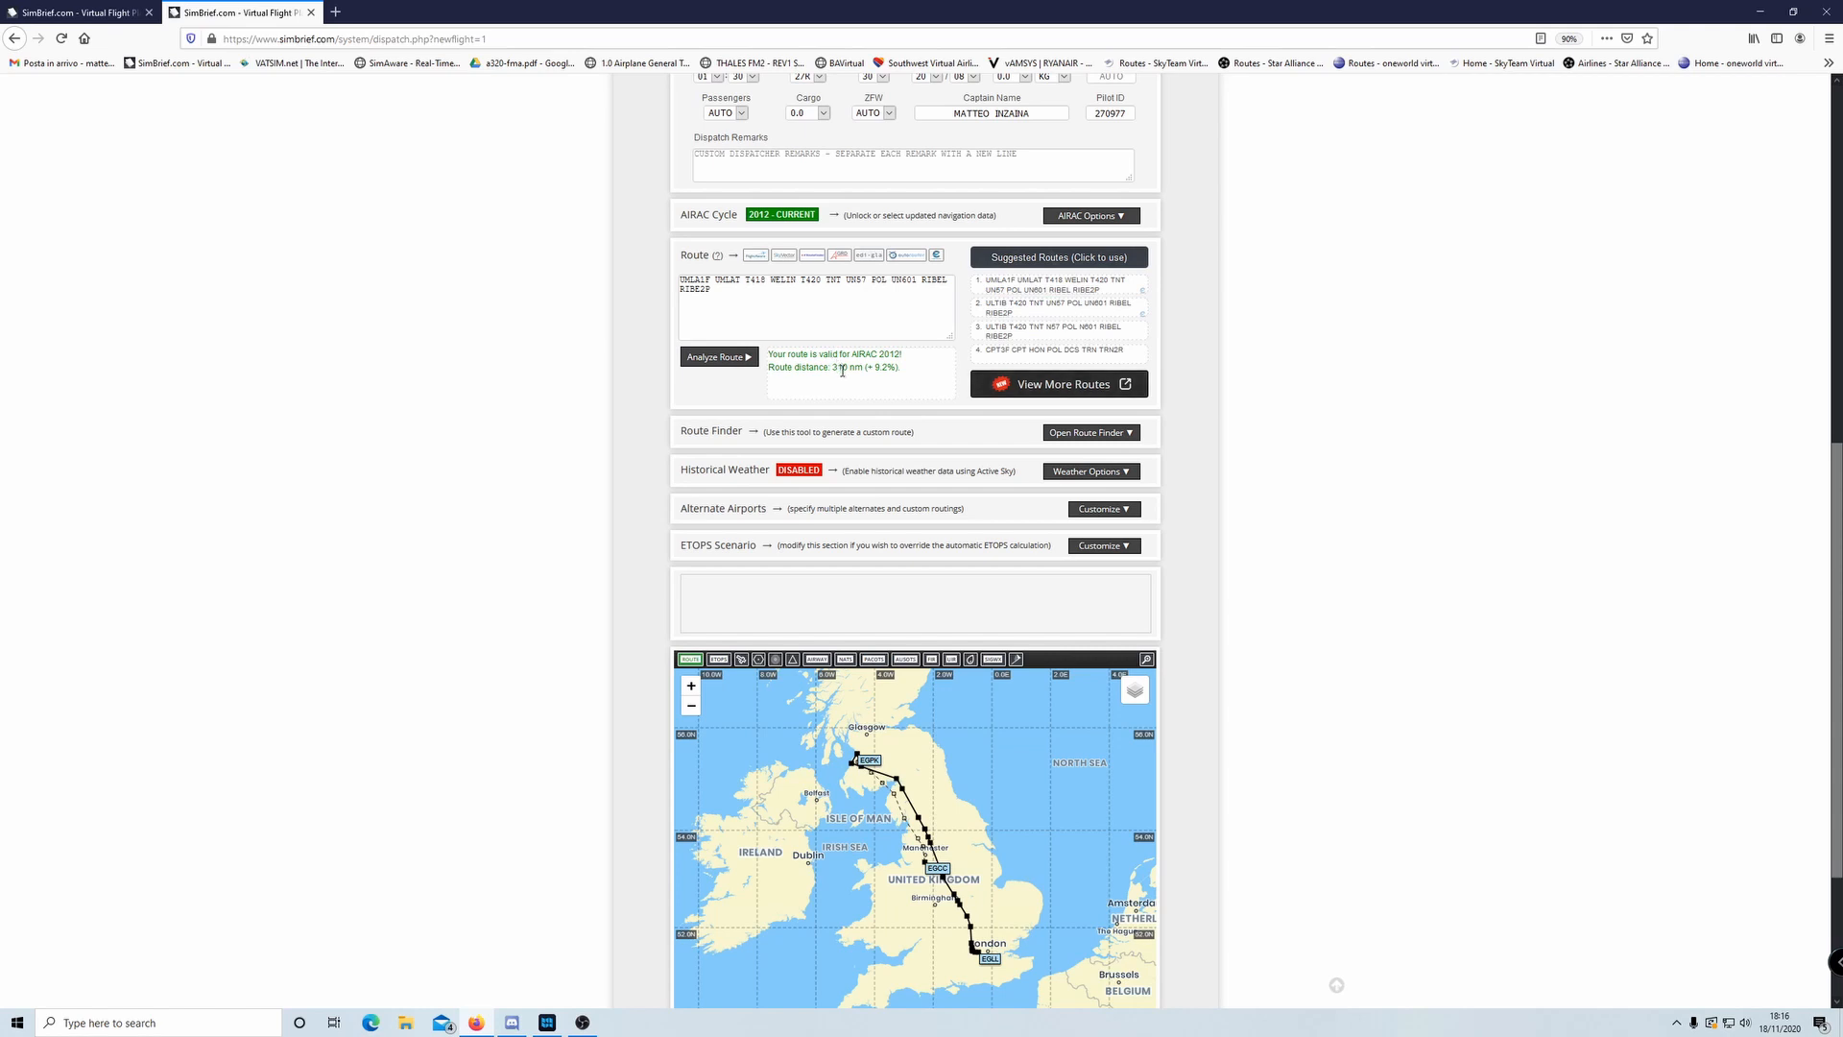
click(1006, 307)
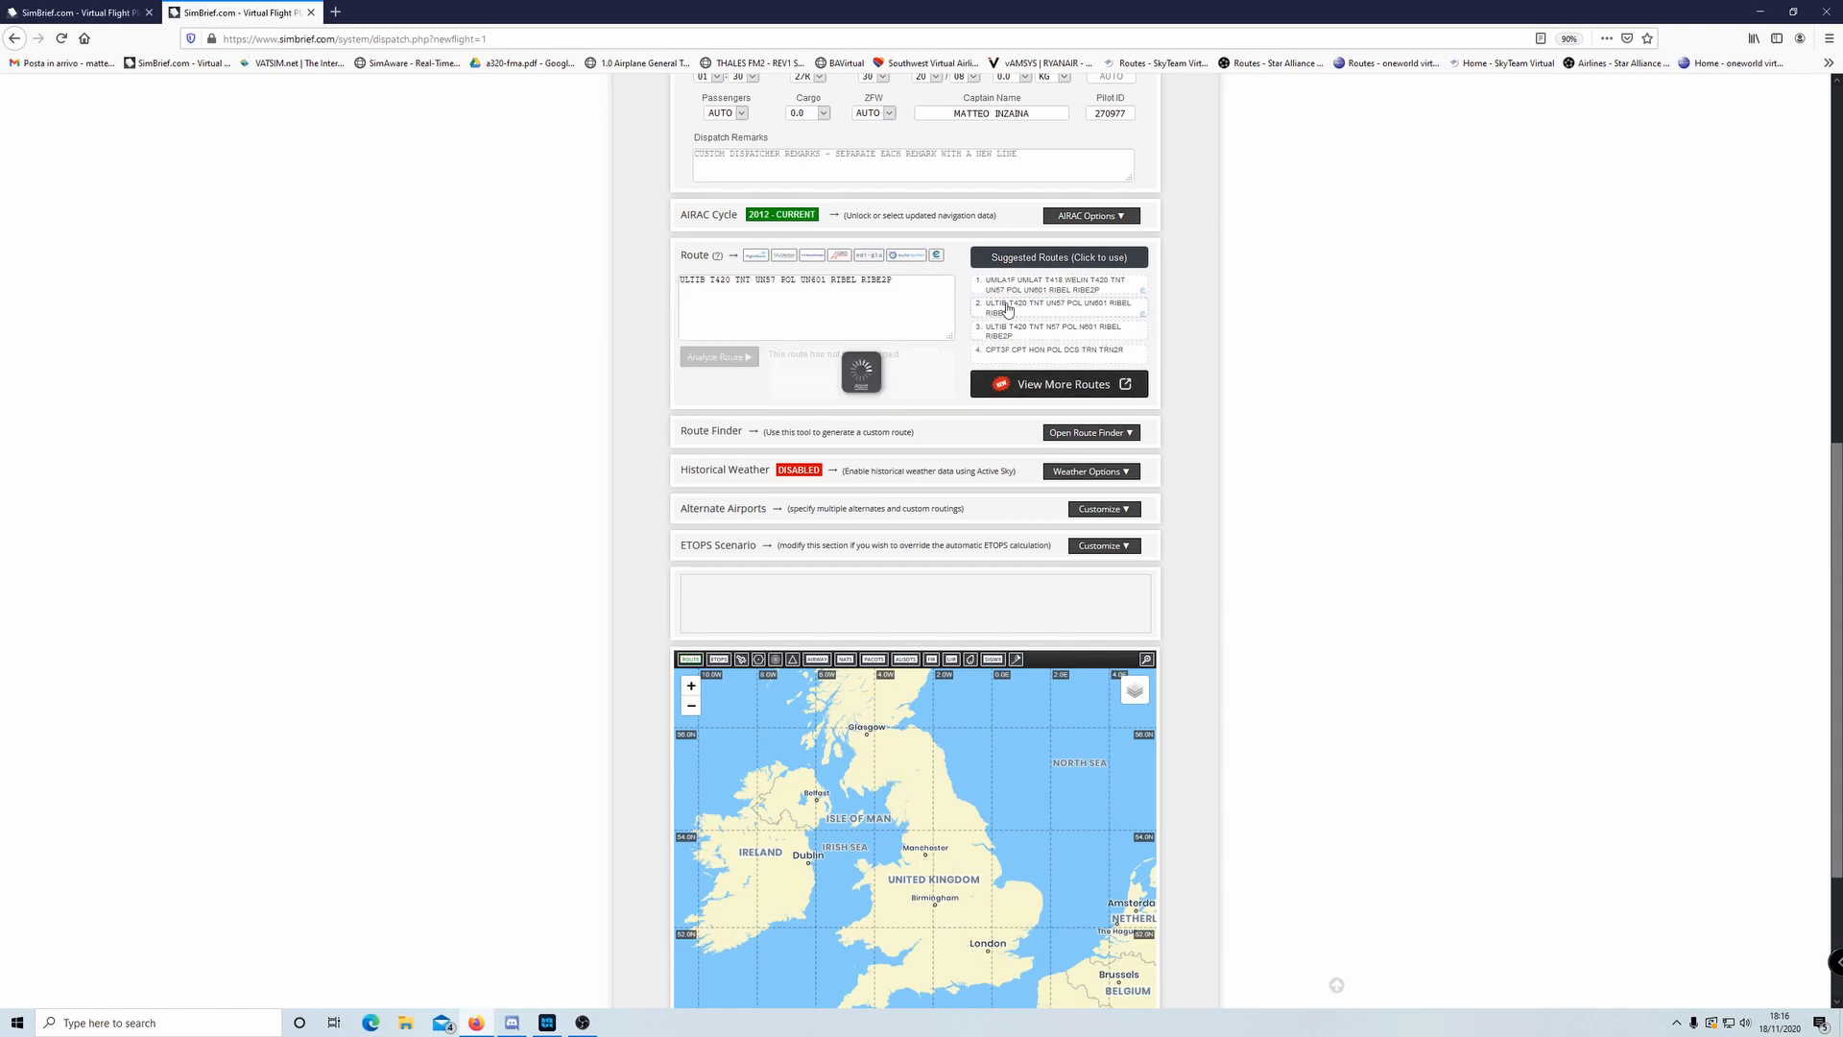
click(1049, 328)
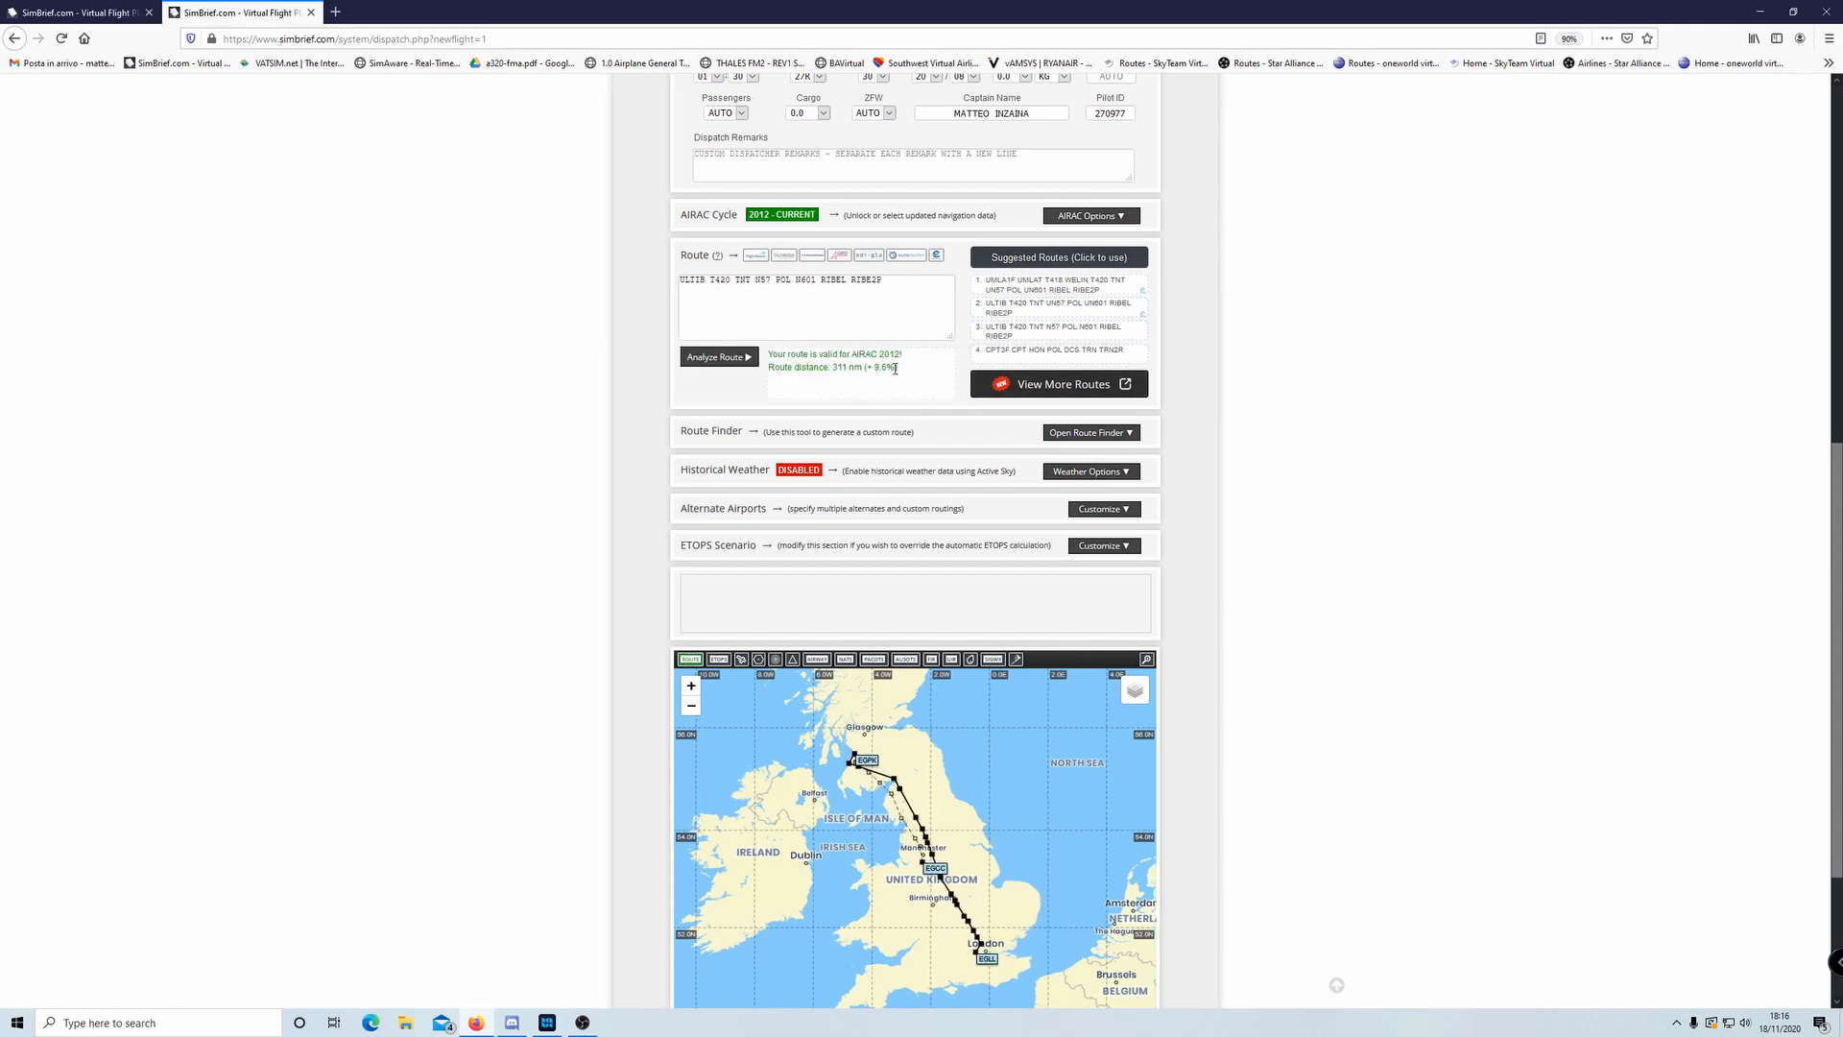
click(1049, 349)
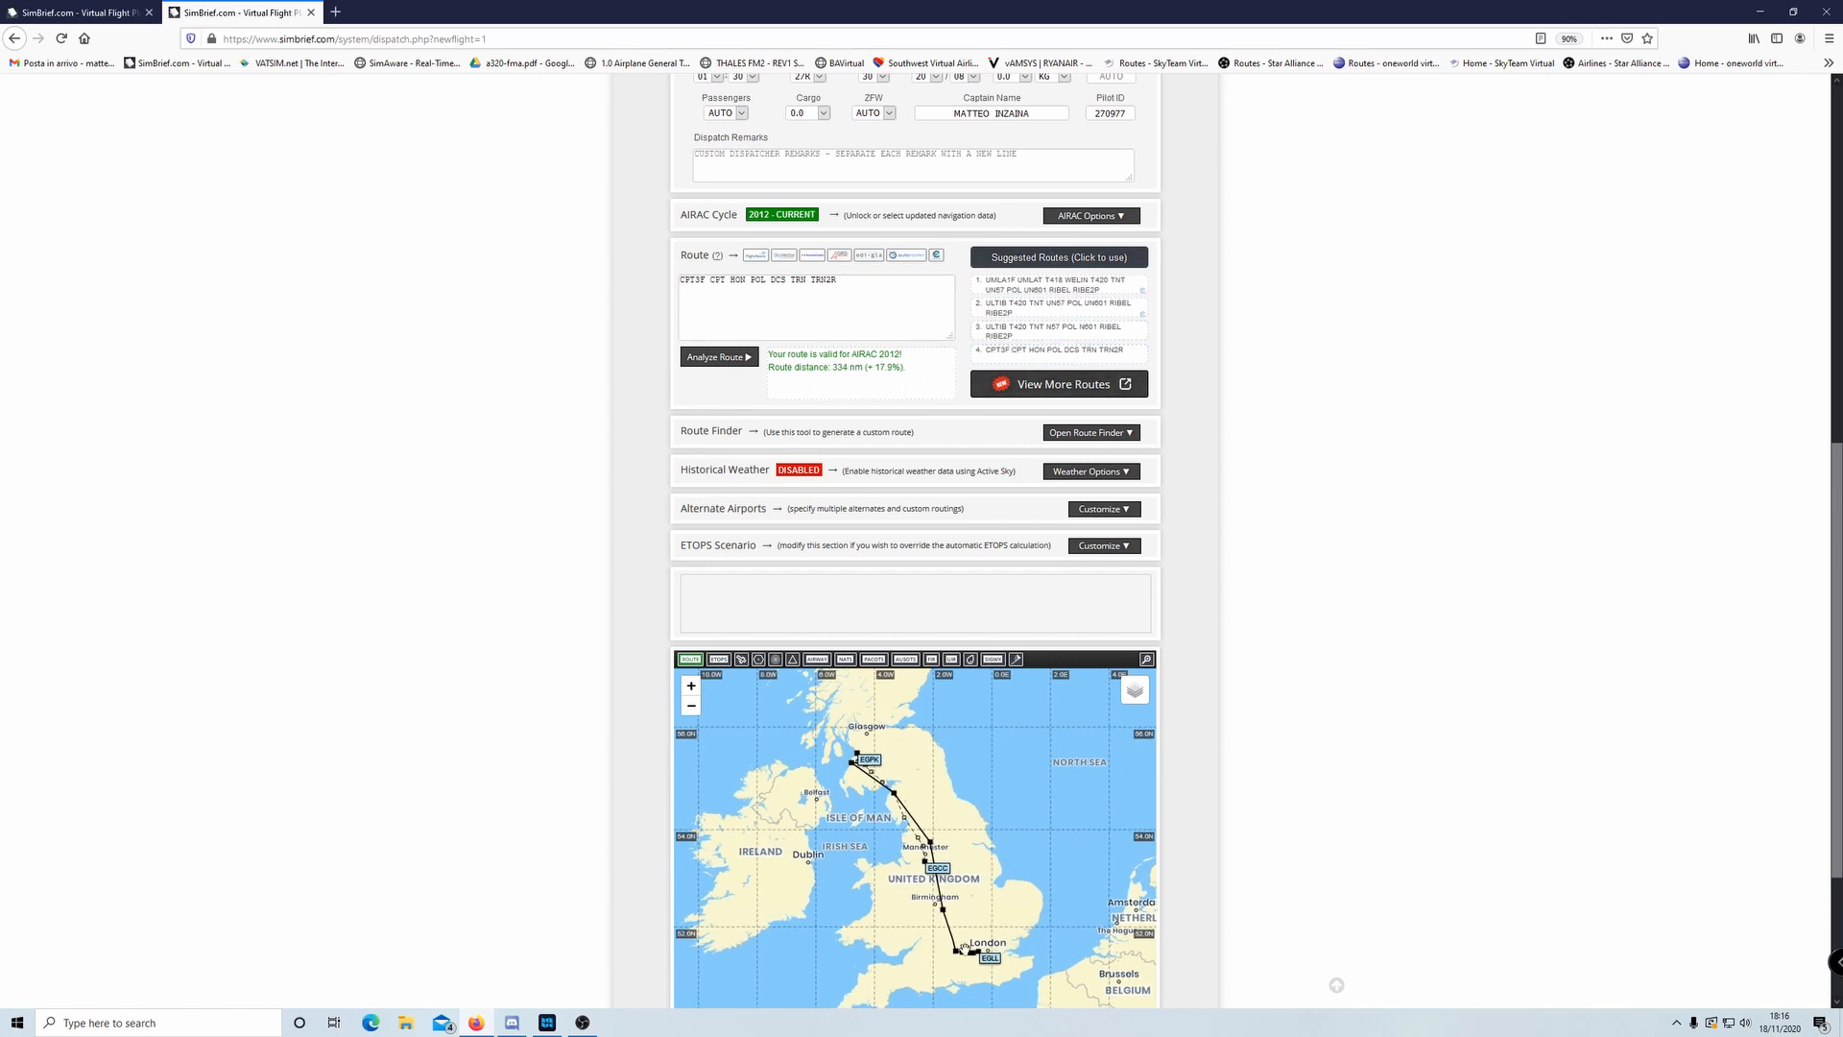
click(1013, 294)
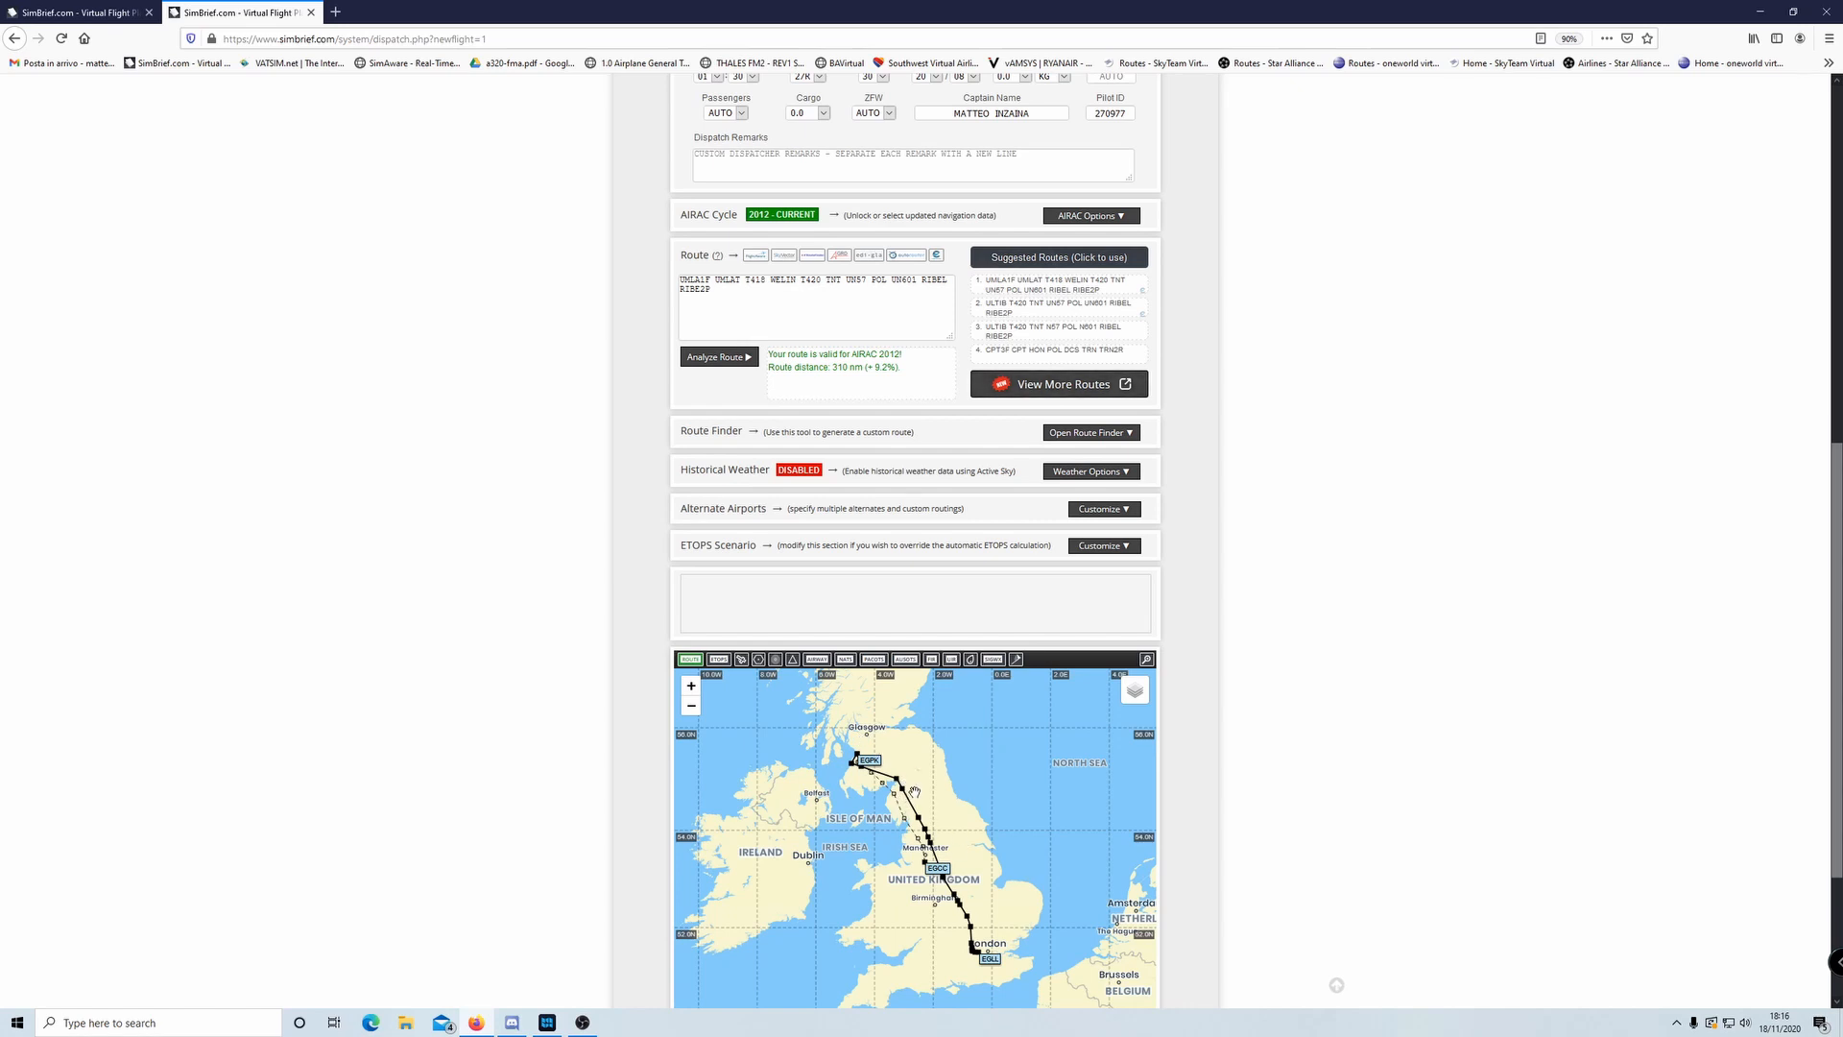
- Examine the route and its RIBEL waypoint on the map, including the wider area over Europe
mouse_move(921, 835)
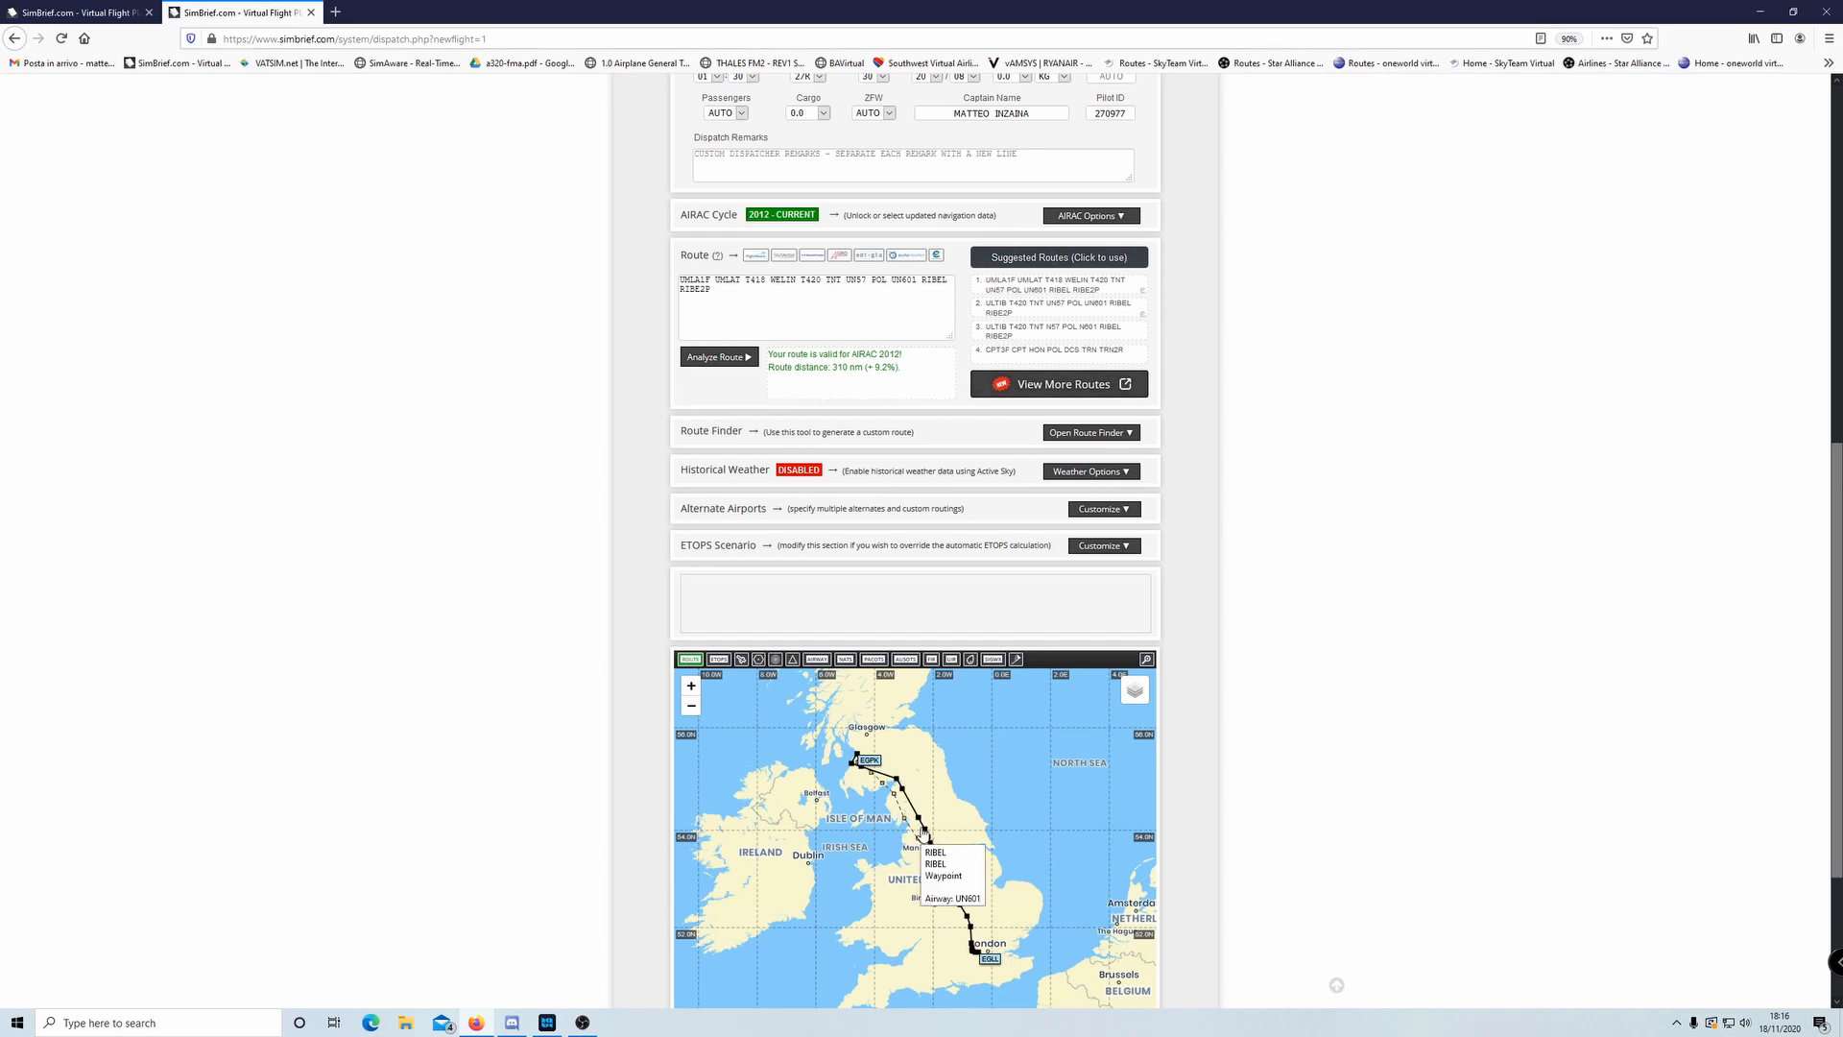
scroll(945, 811, down, 3)
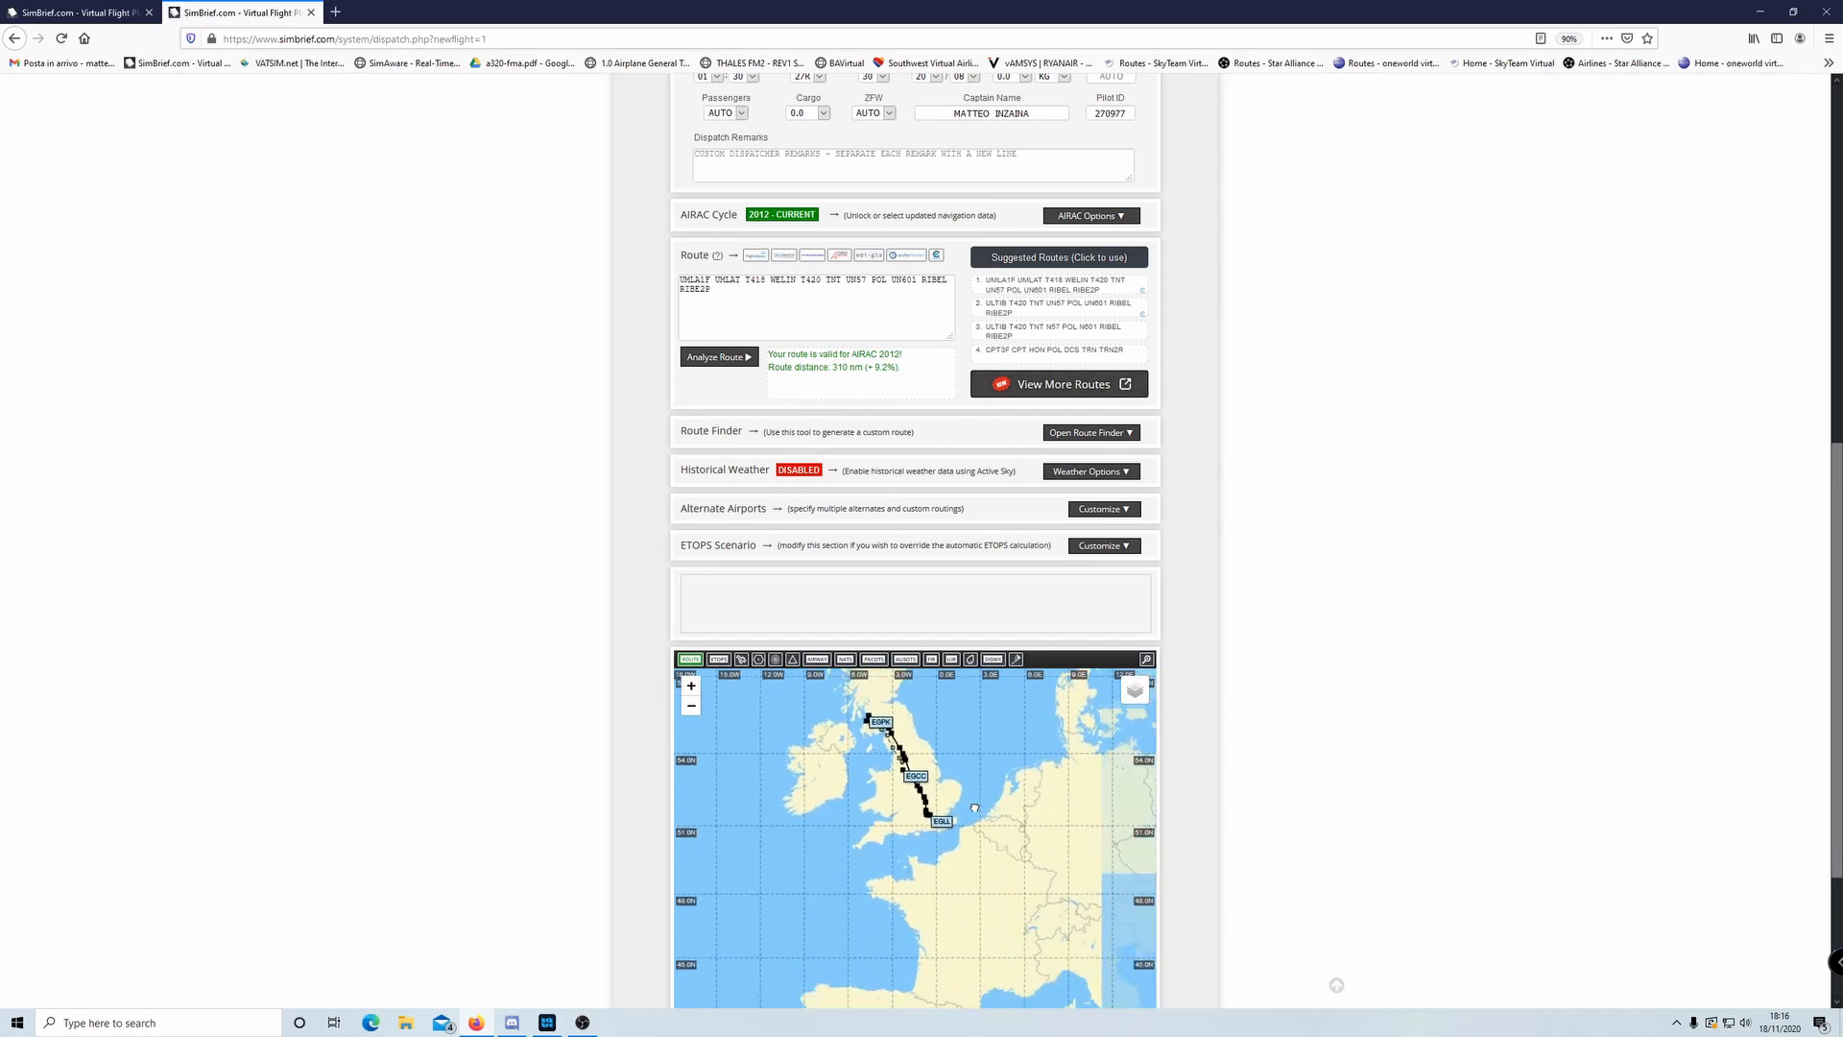
drag(974, 809, 930, 759)
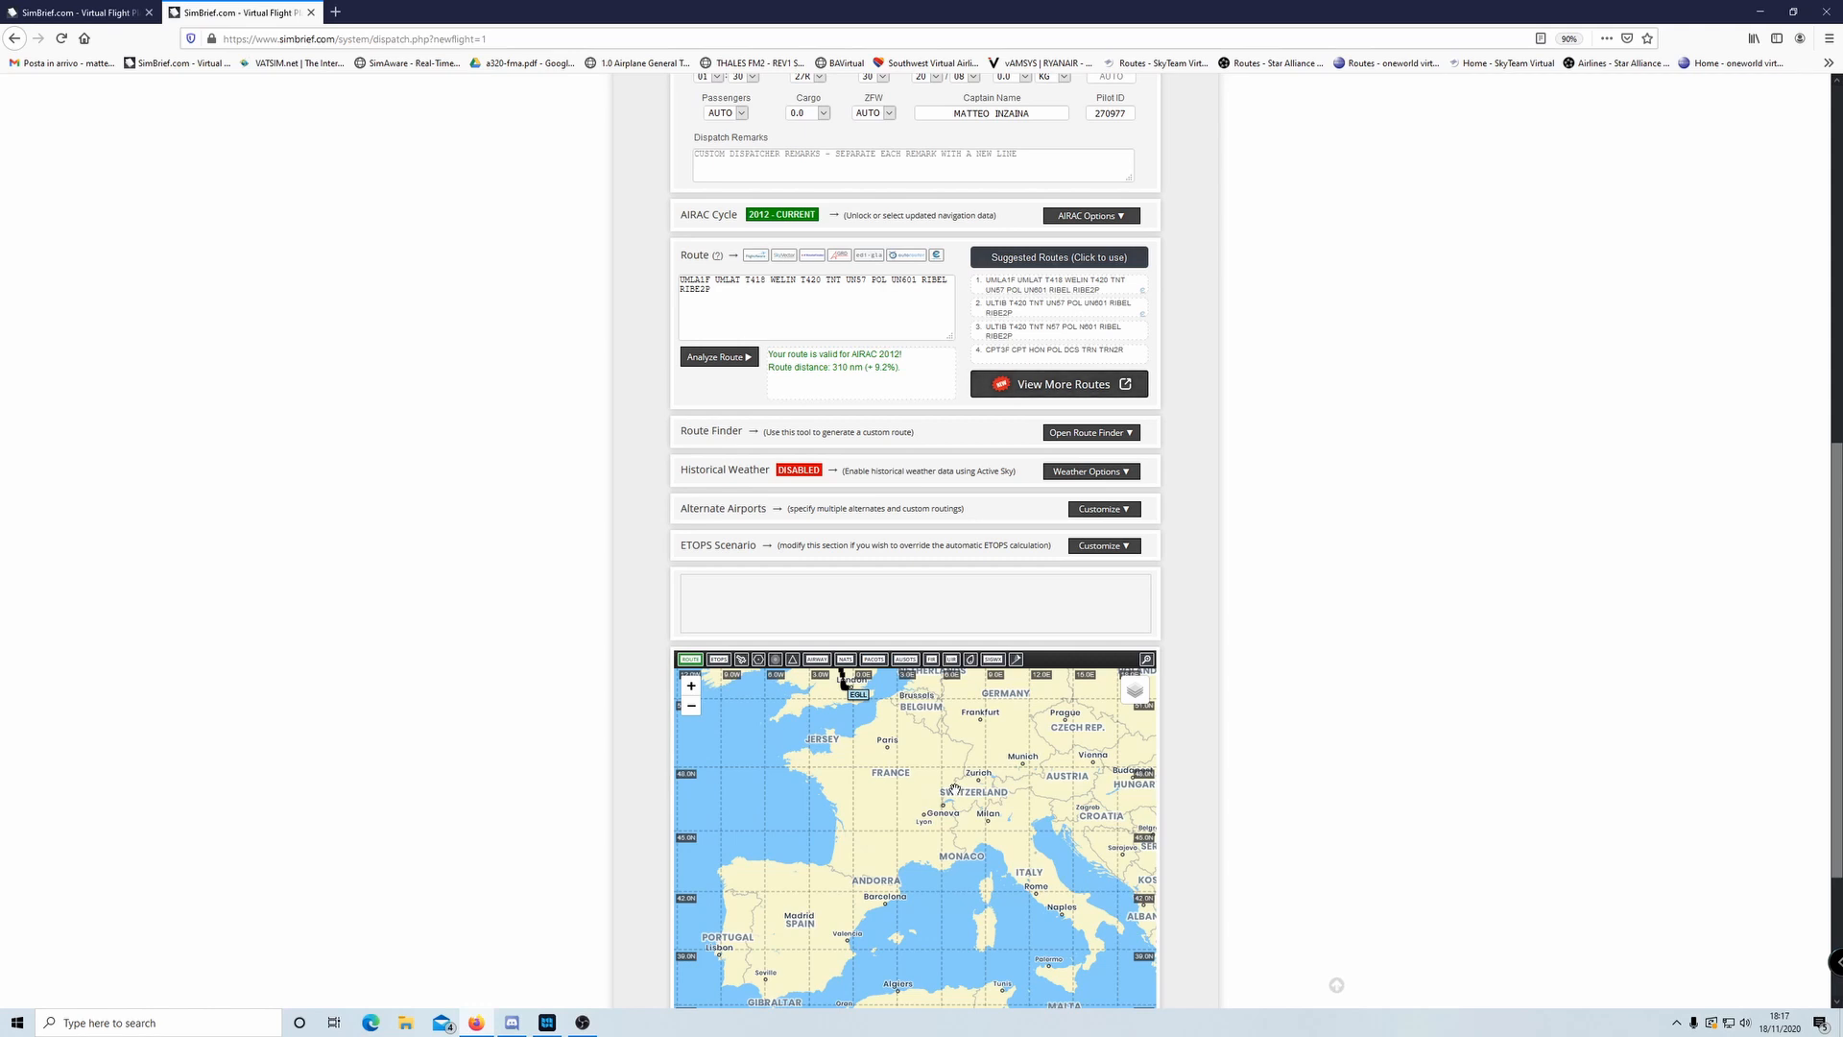
scroll(1253, 600, up, 3)
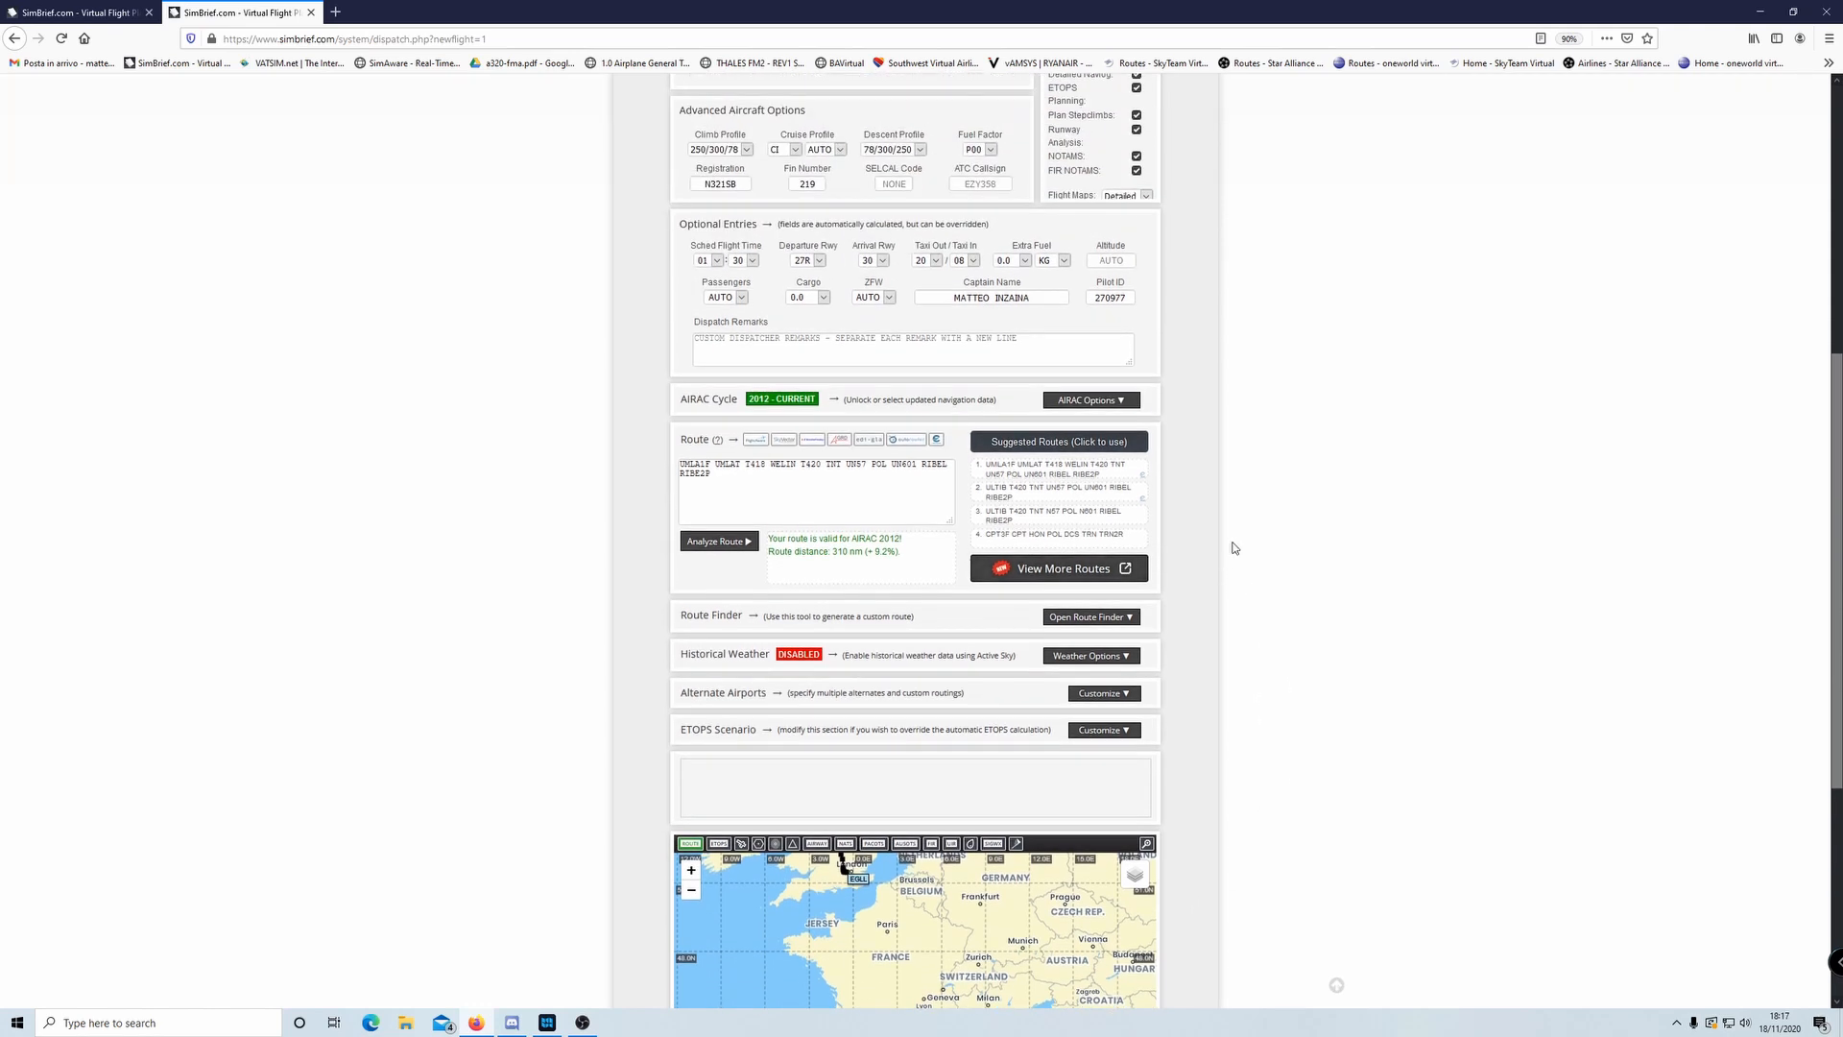
- Reapply the first suggested route, starting with UMLA1F, to the flight plan
click(1030, 564)
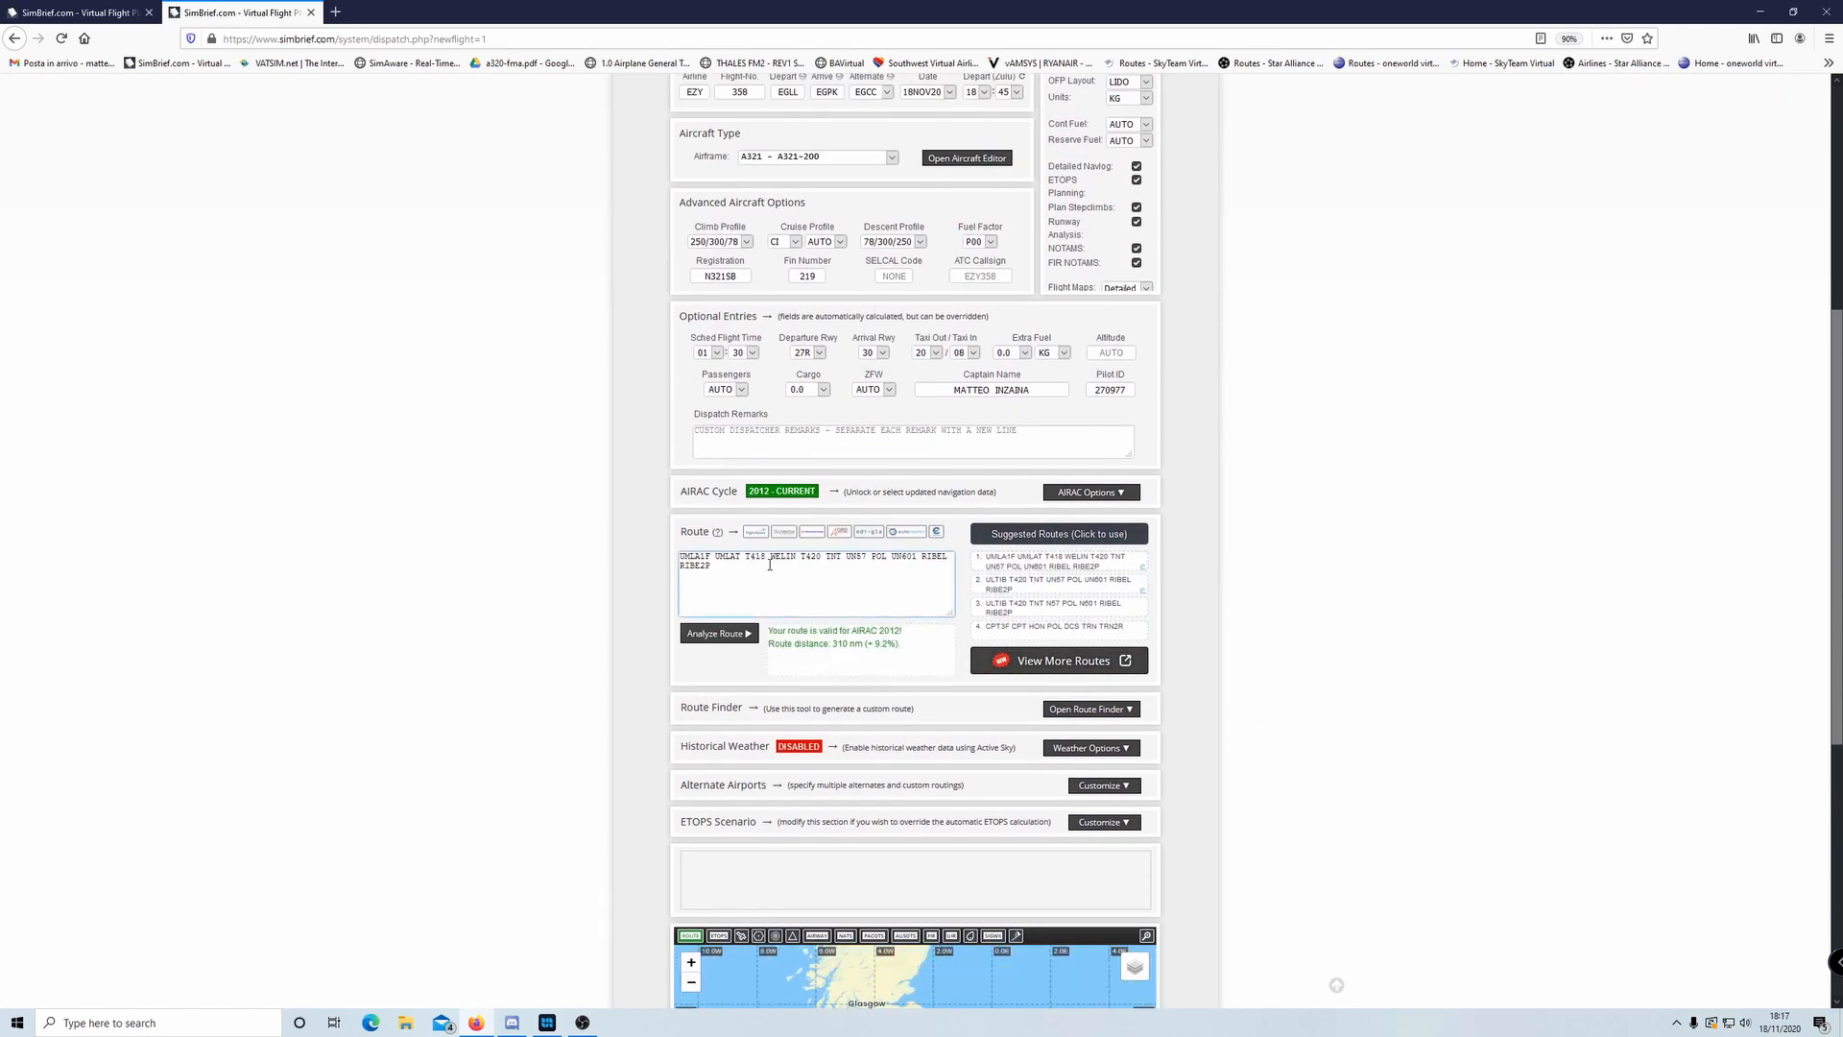
drag(797, 609, 1304, 572)
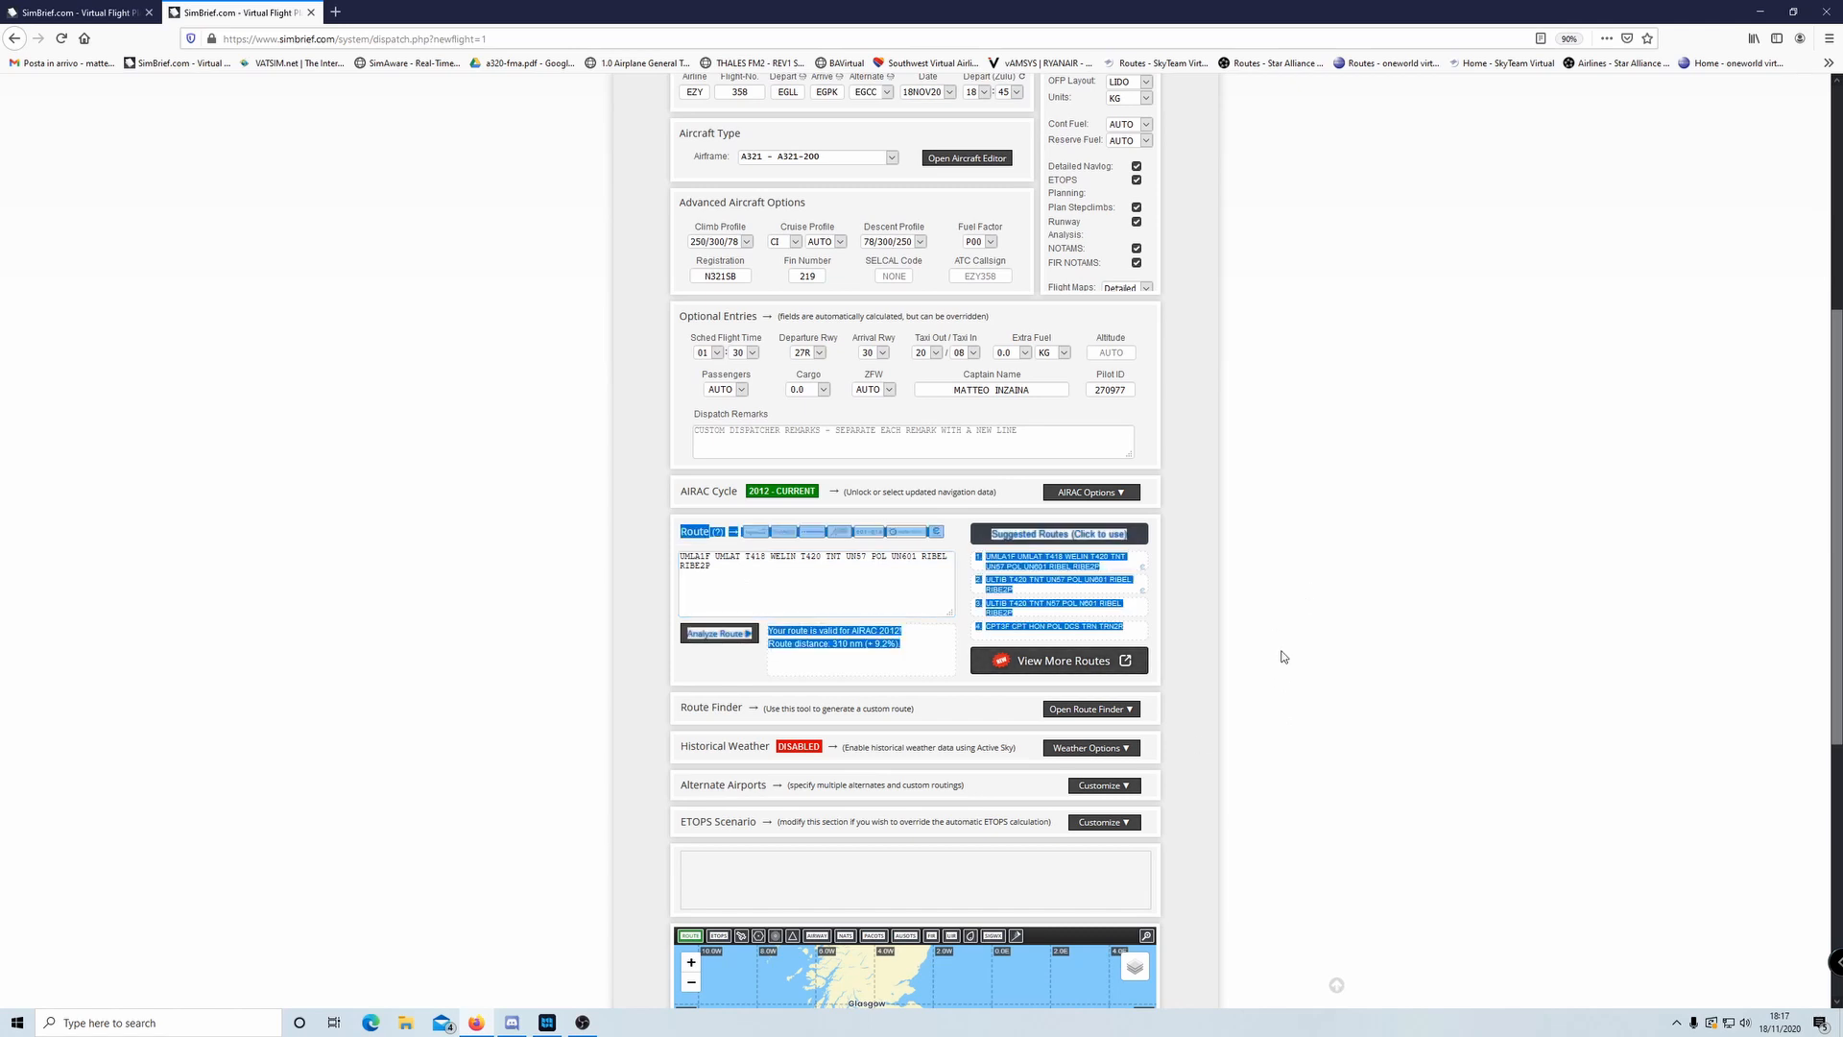
click(1041, 567)
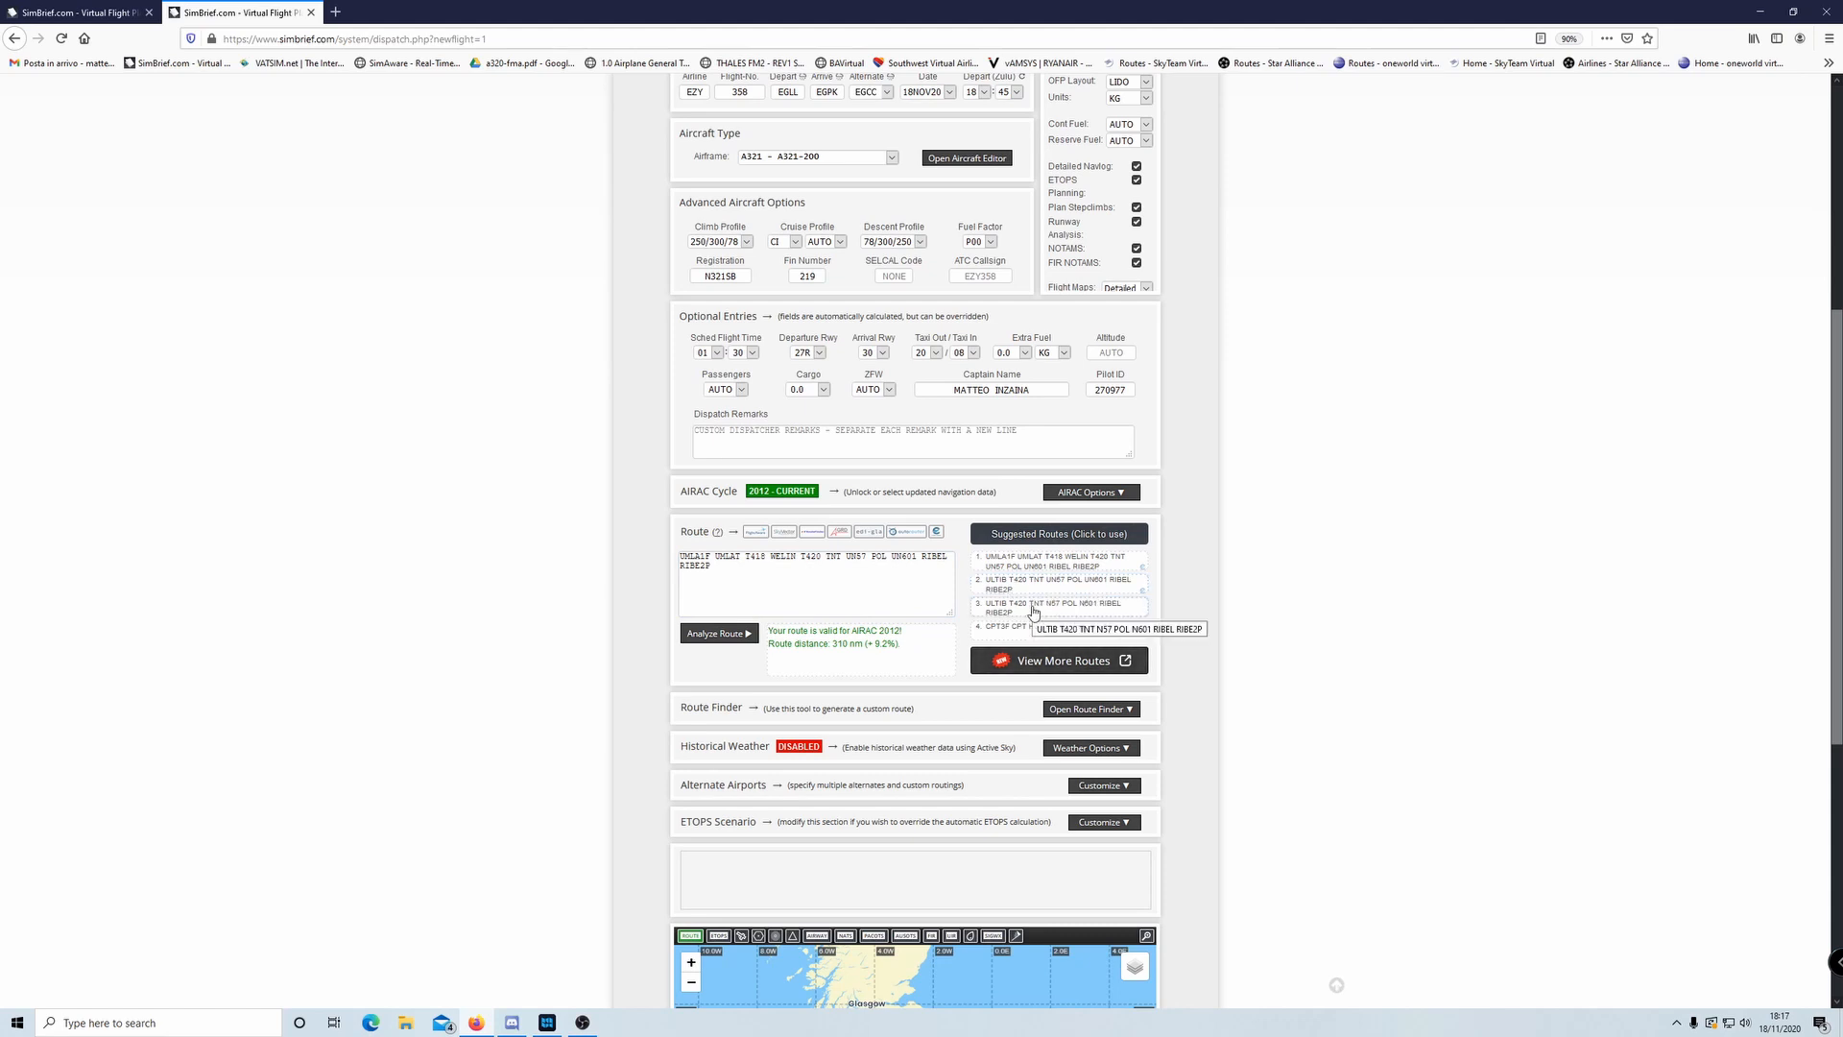
- Analyze the selected route and open it in SkyVector
click(780, 580)
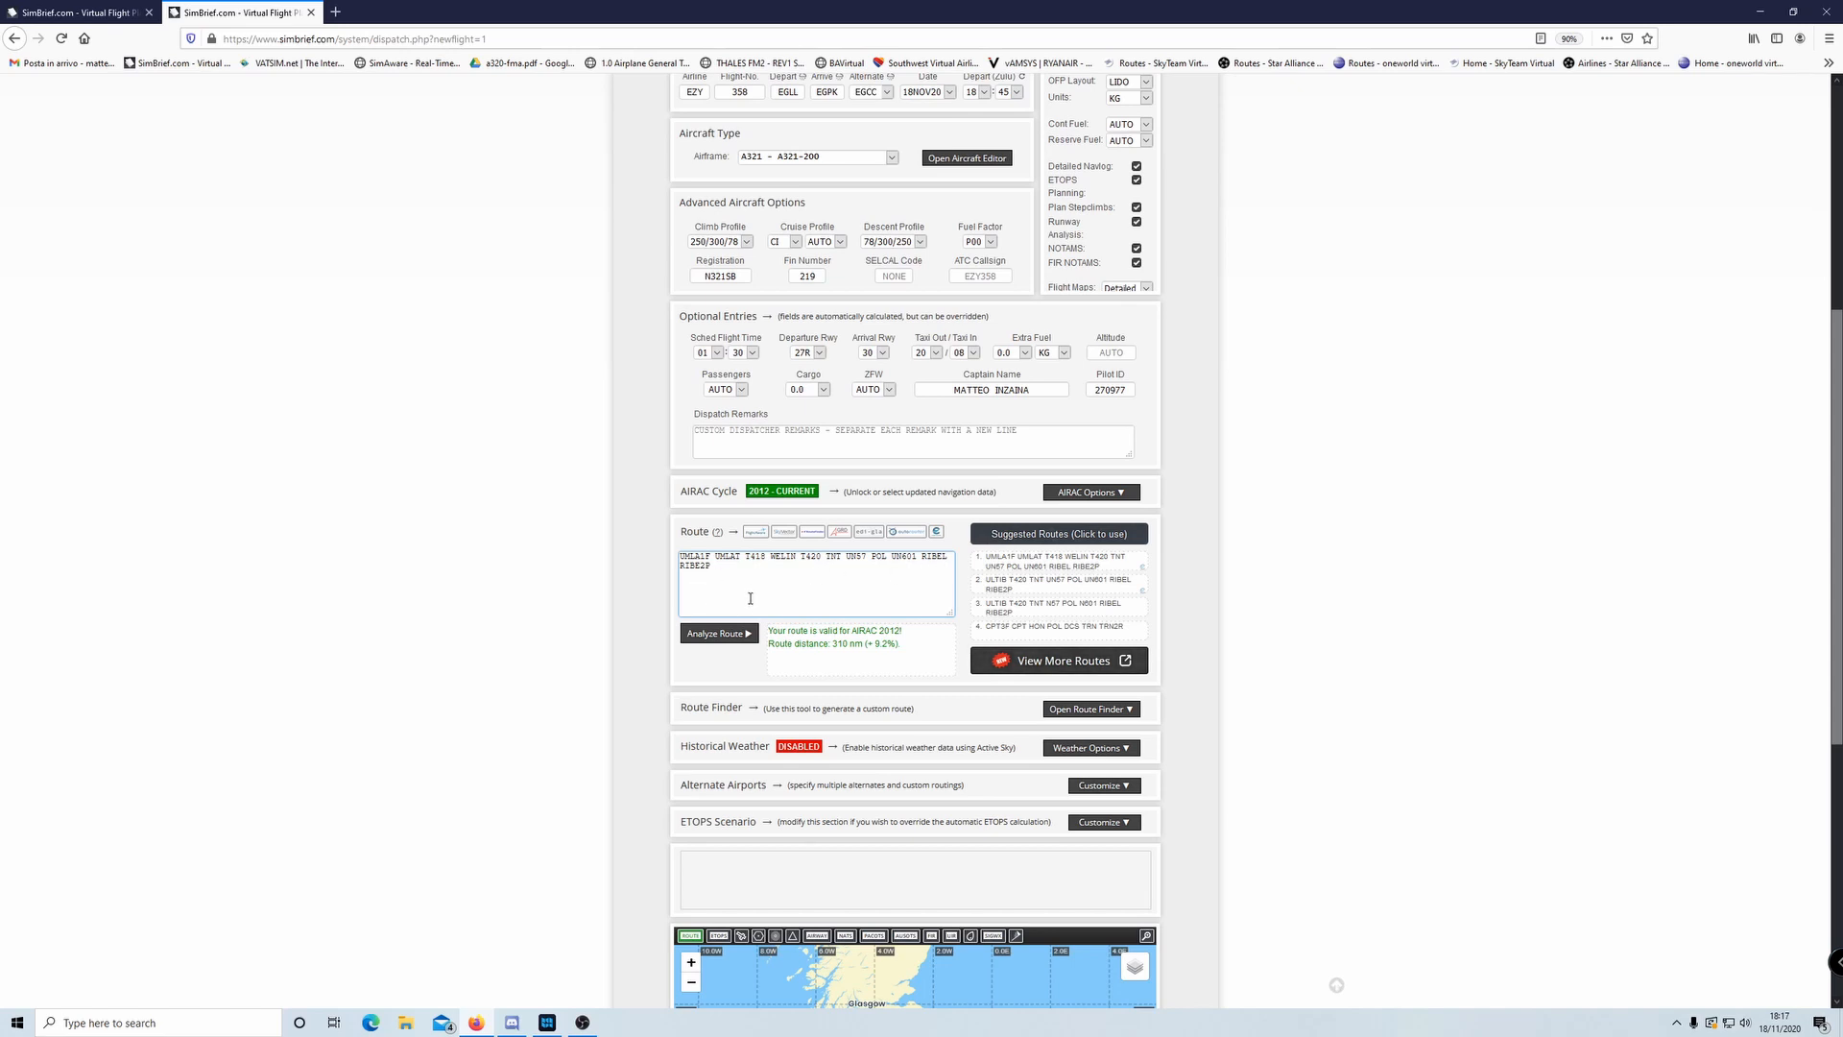
click(725, 637)
click(783, 539)
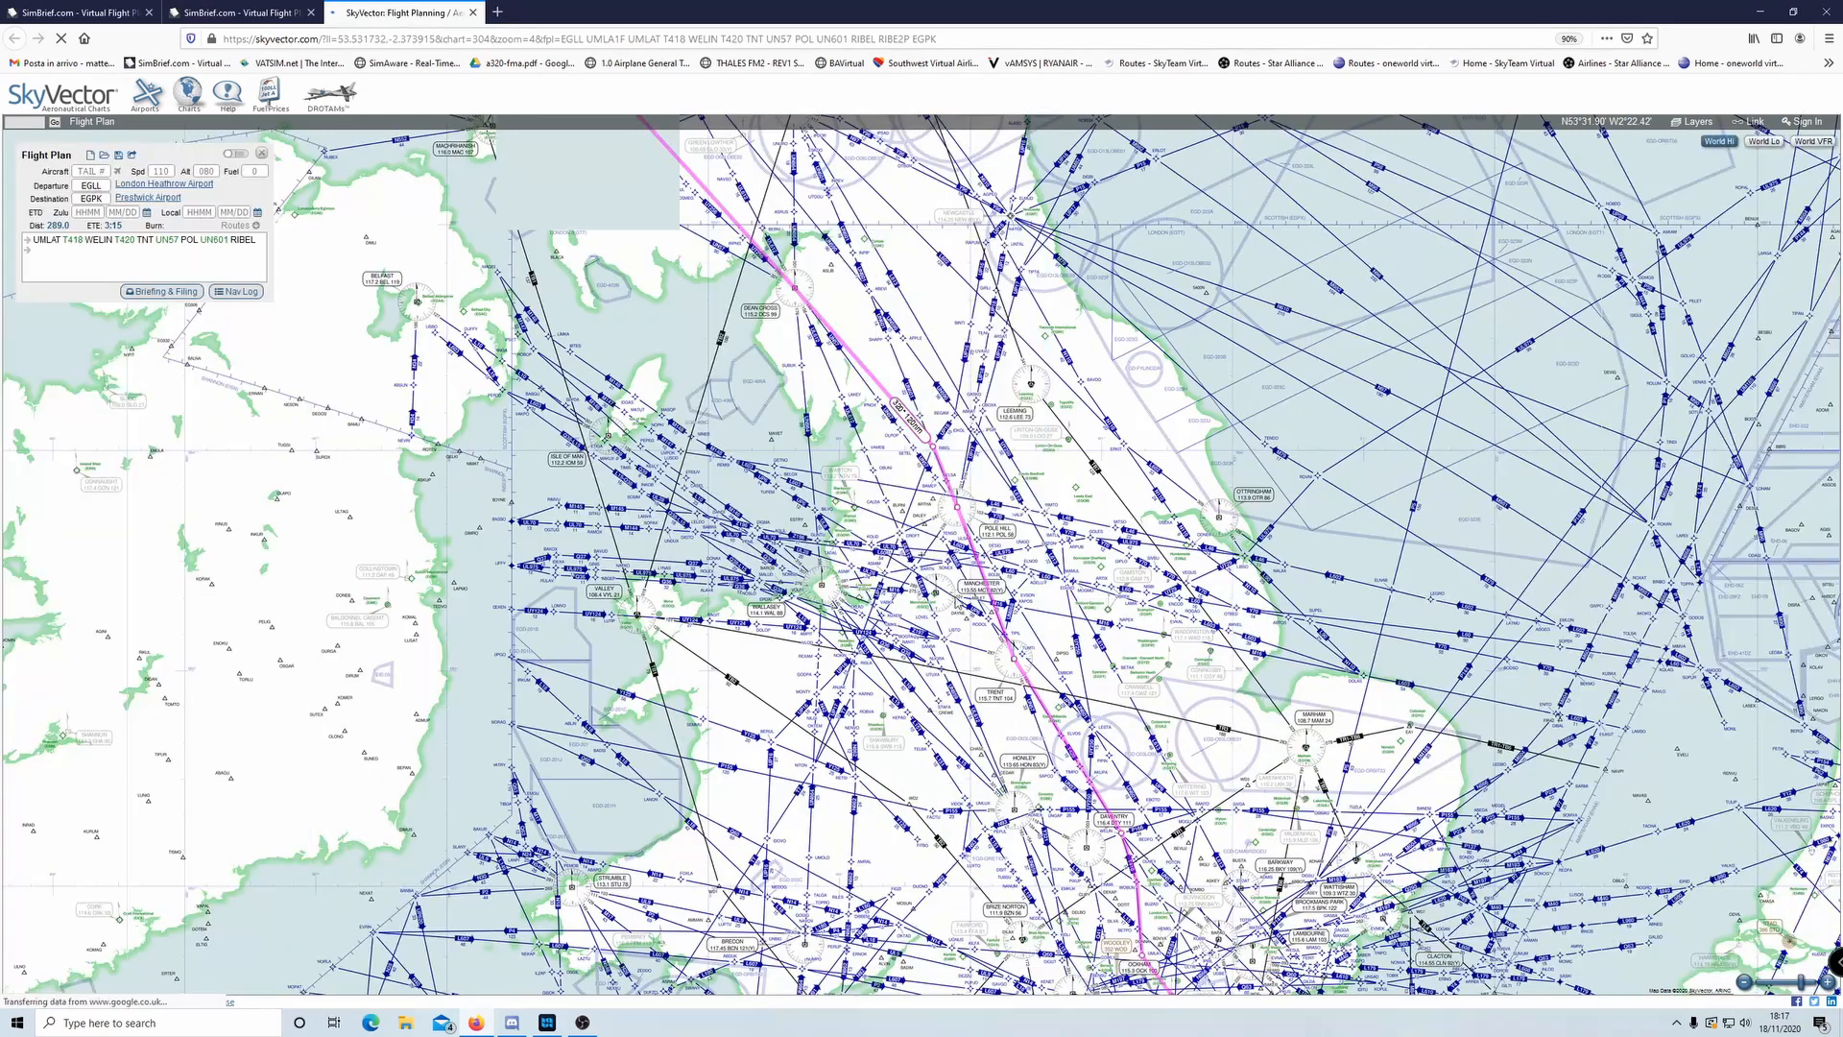
- Check the whole EGLL–EGPK route on the SkyVector chart and close the chart
scroll(993, 607, down, 1)
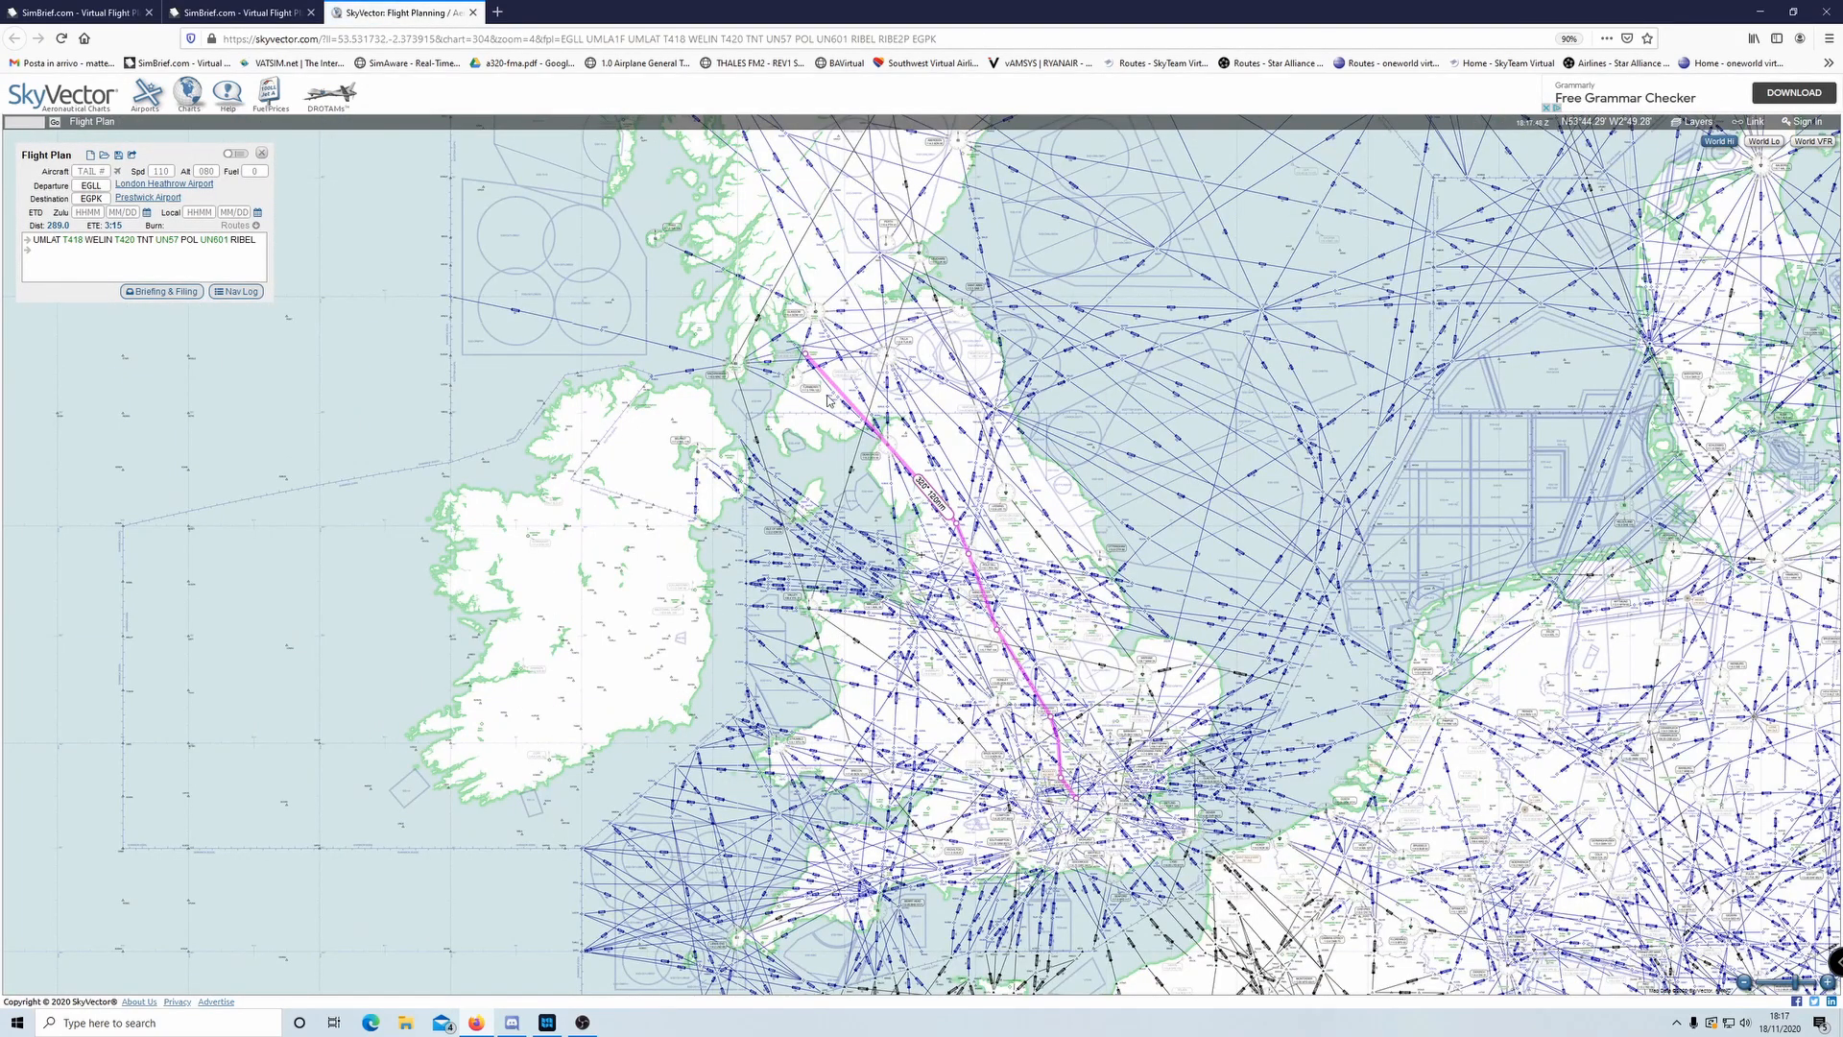
click(468, 14)
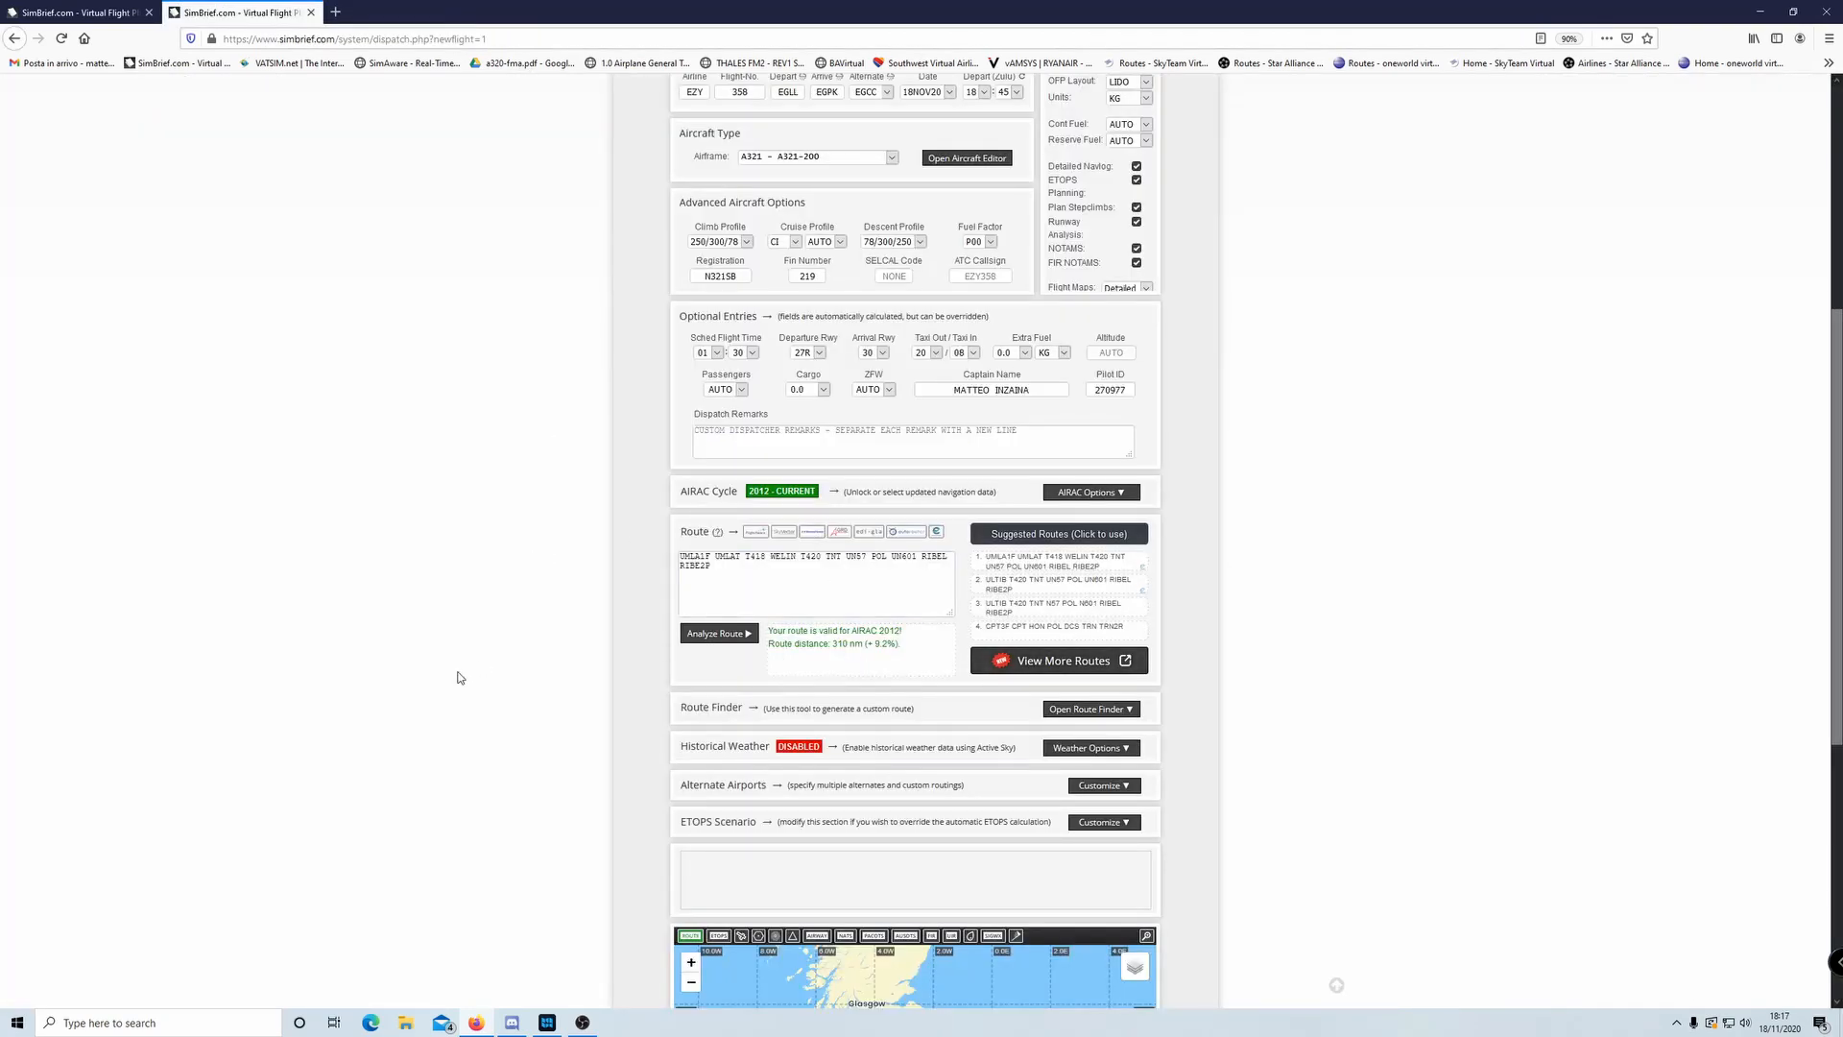
- Generate the OFP for flight EZY358 and confirm overwriting previously generated flight plans
scroll(457, 678, up, 2)
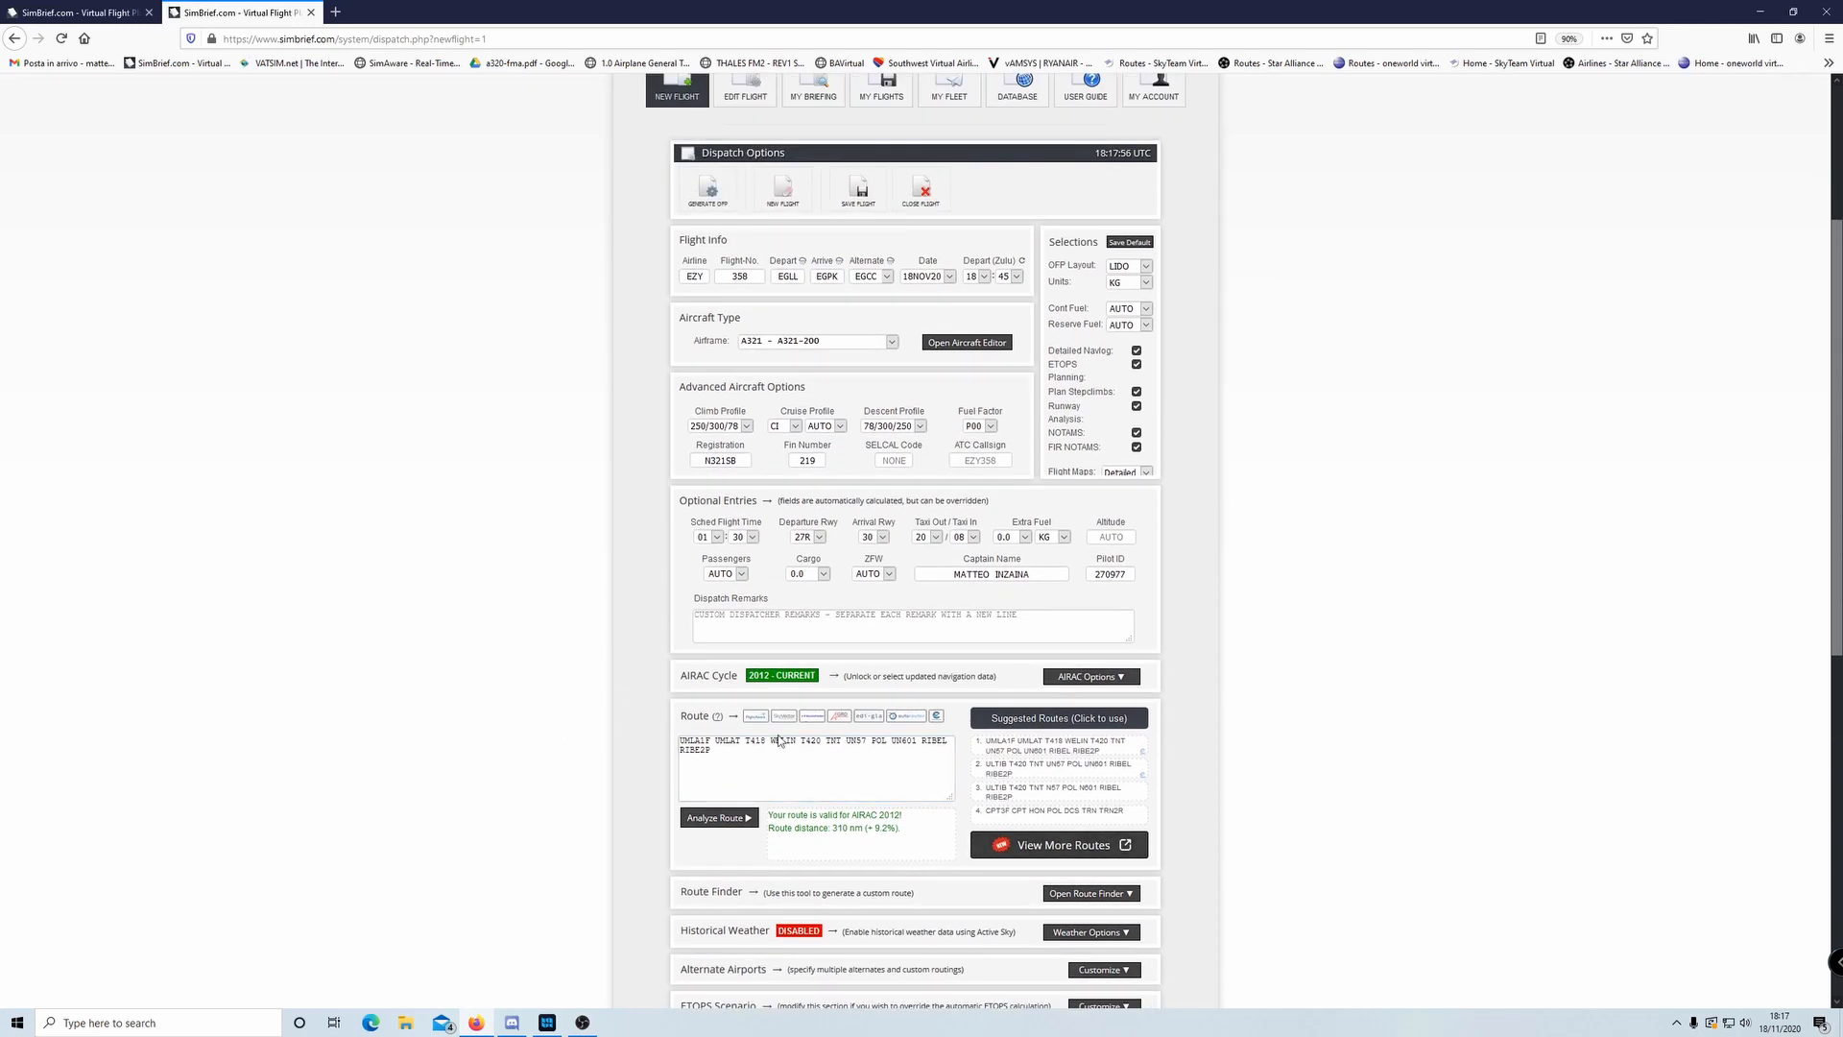
scroll(507, 699, up, 2)
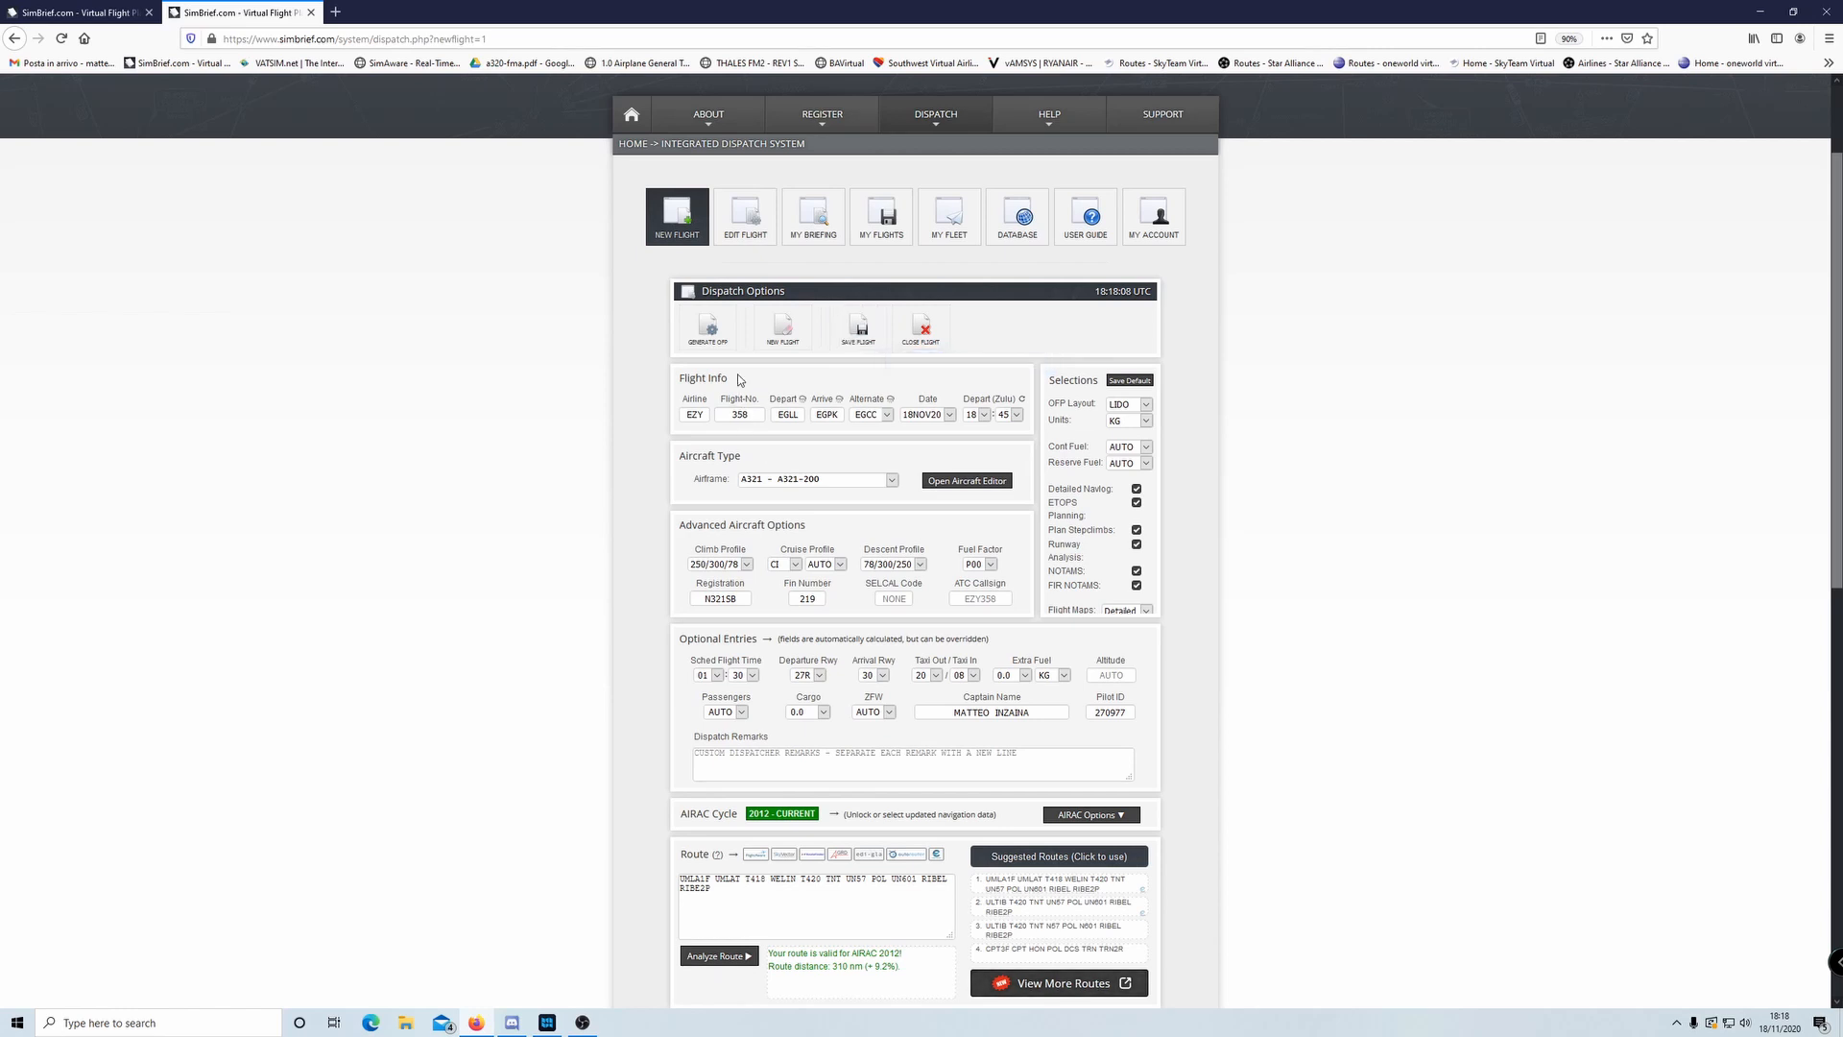
click(709, 338)
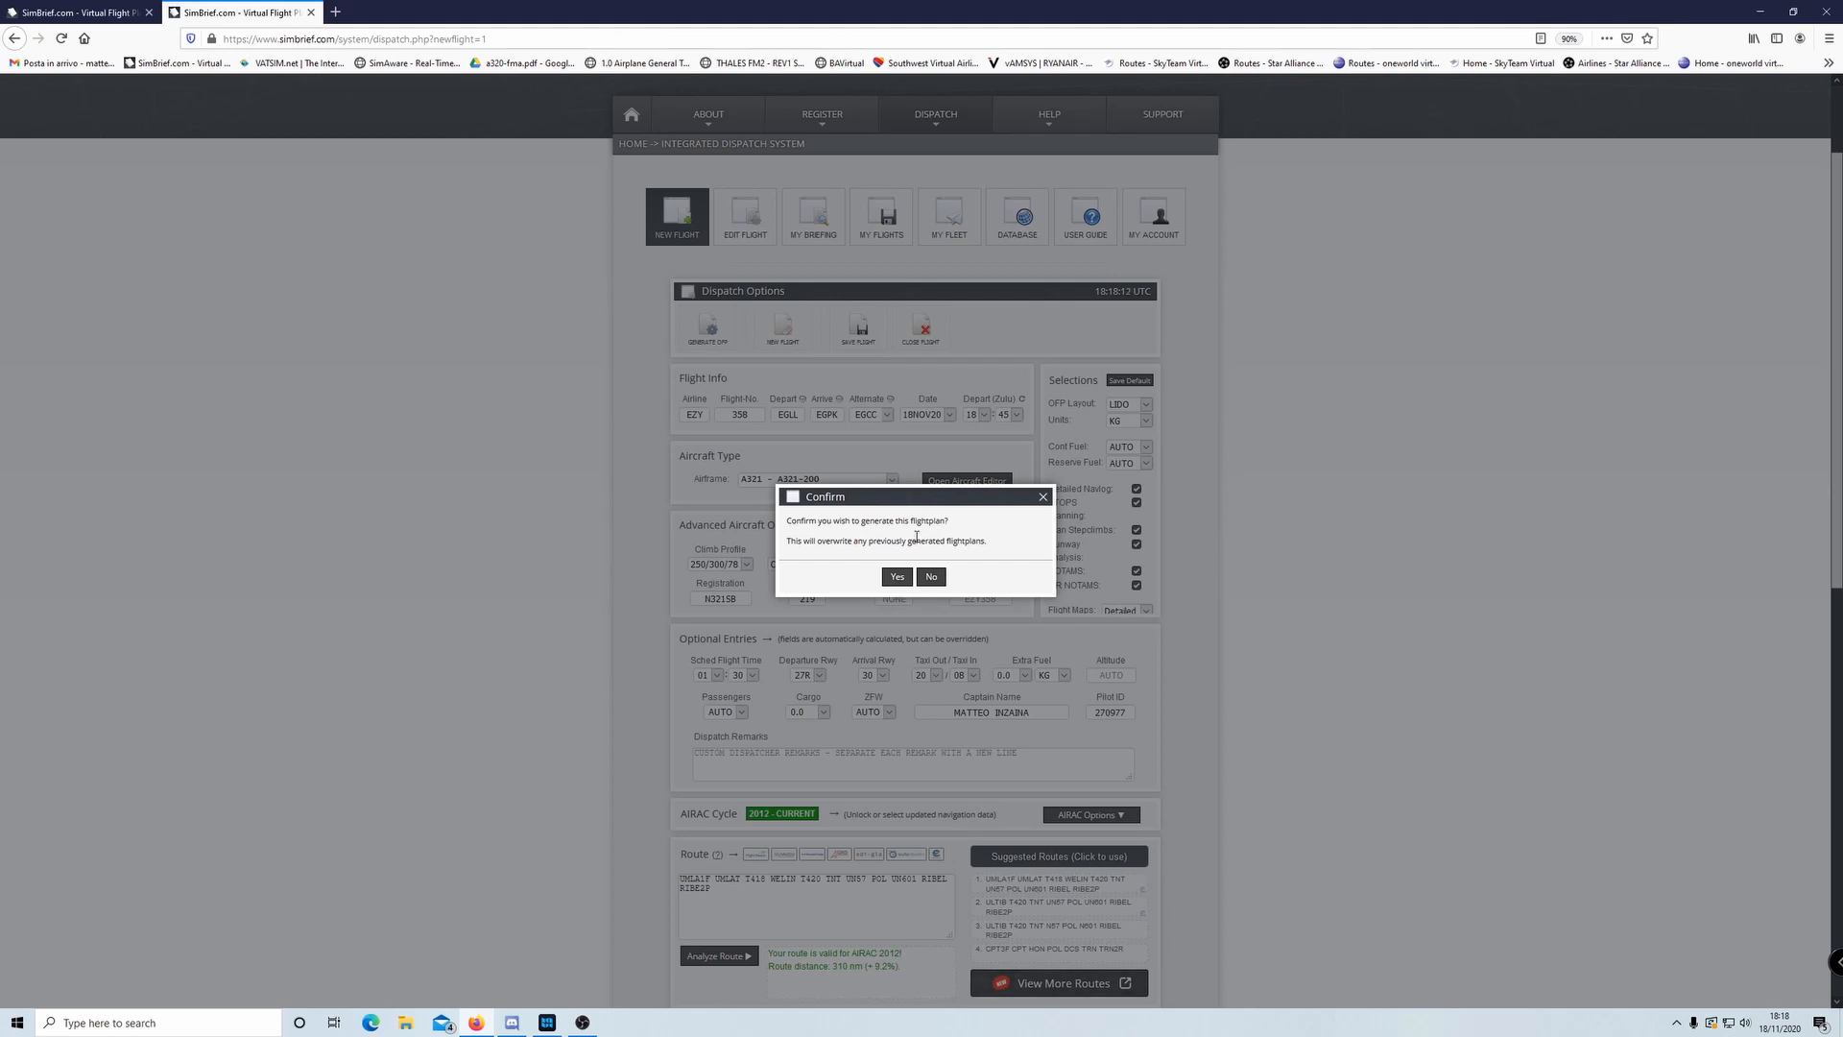
click(896, 576)
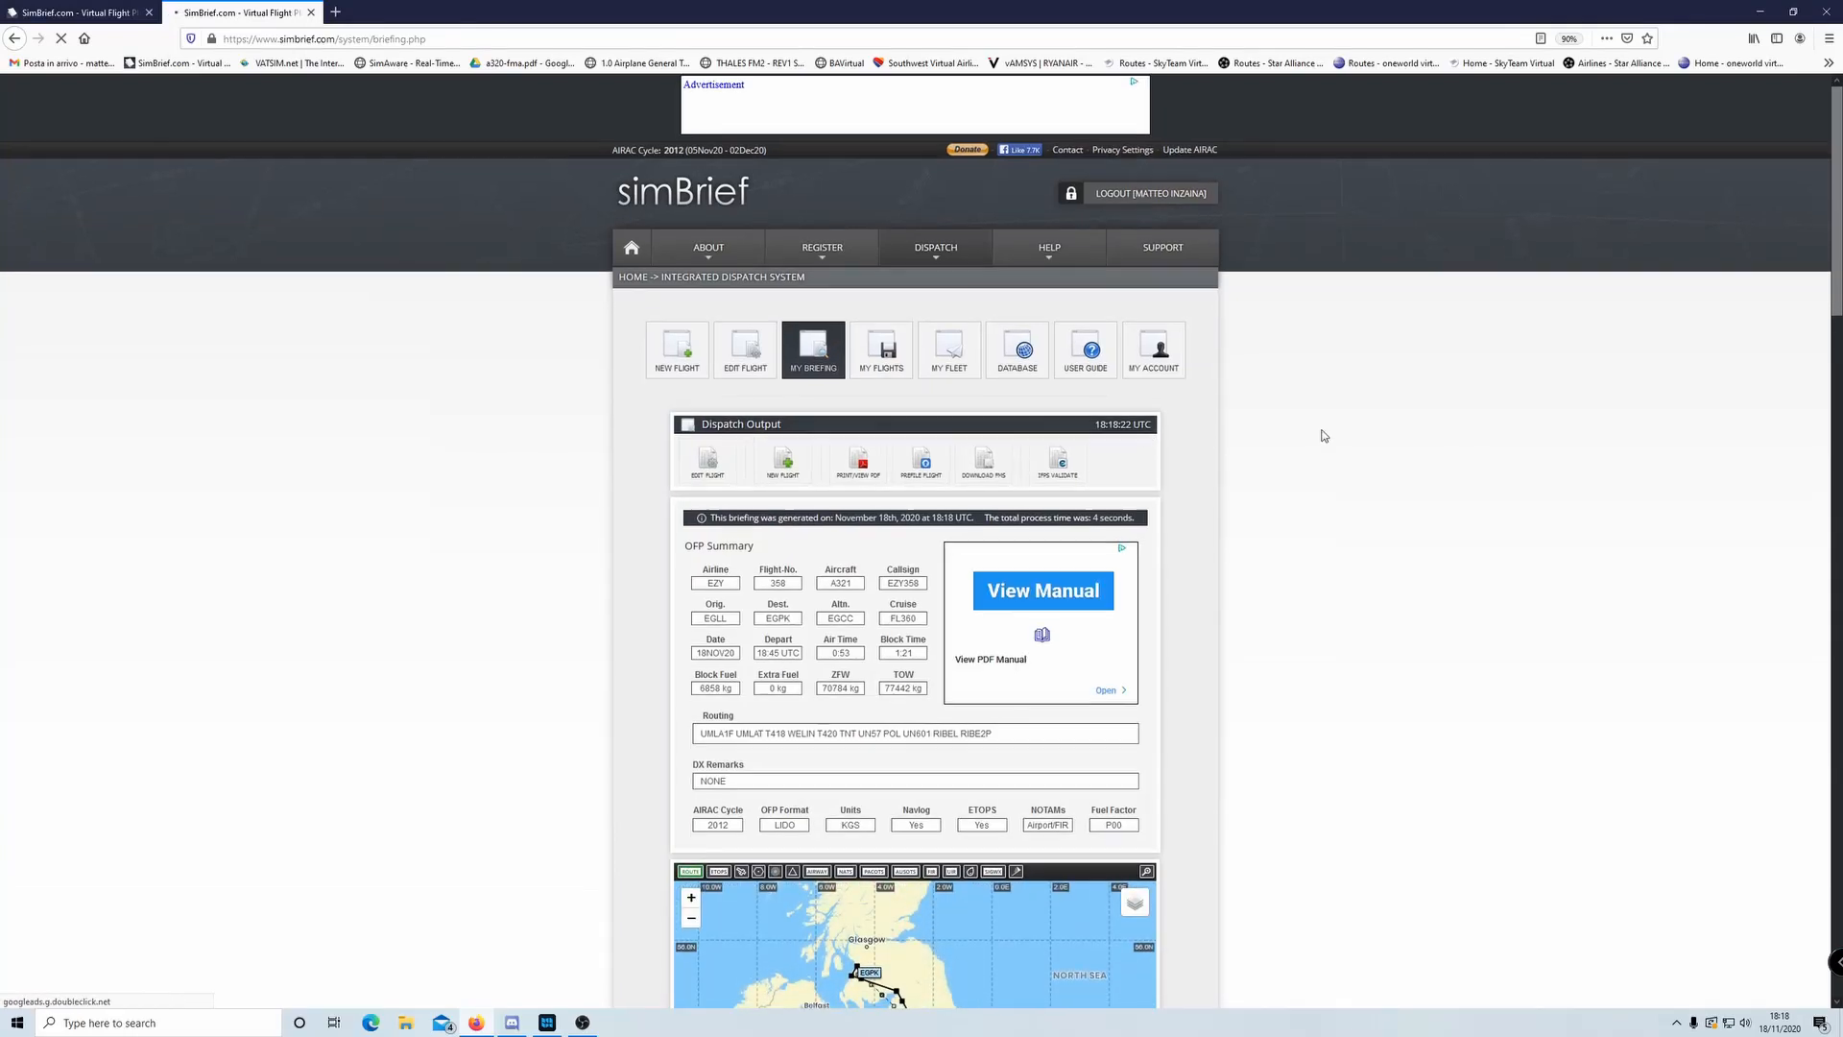
- Examine the generated briefing's OFP summary and route map down to the paperwork preview
scroll(1322, 434, down, 3)
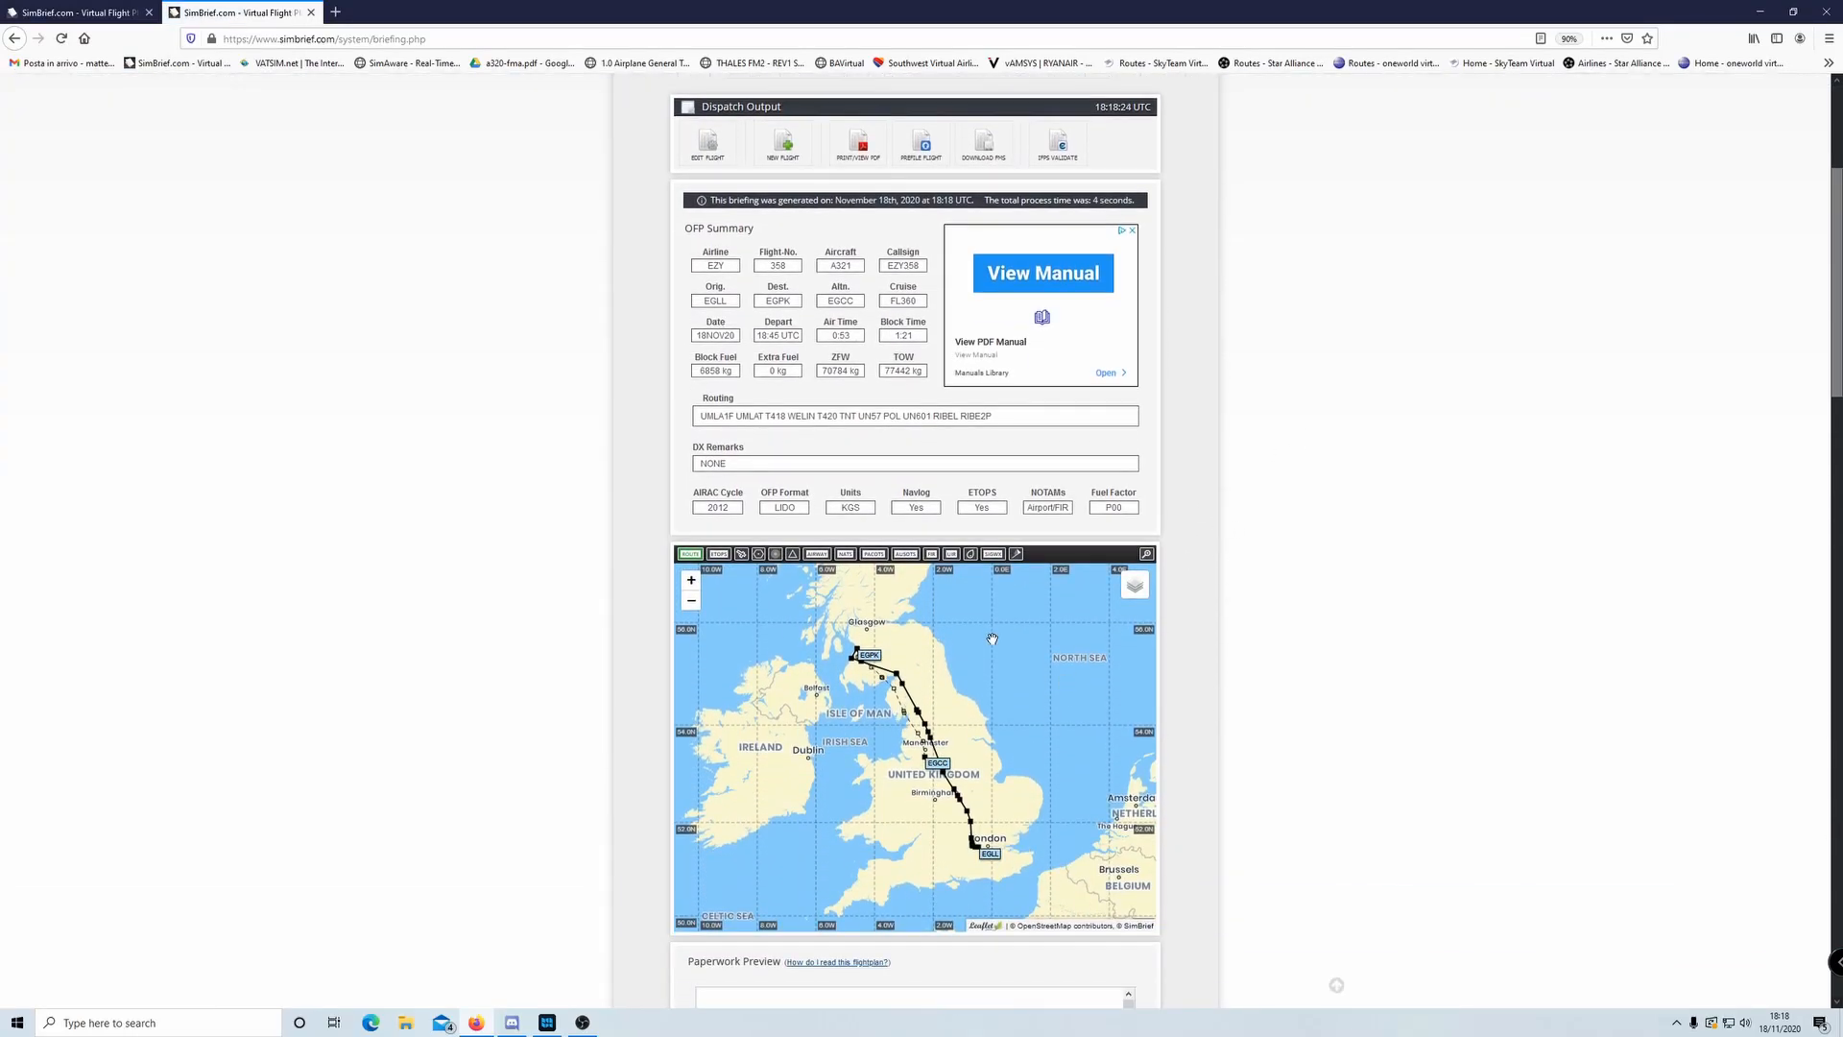
scroll(1335, 401, up, 1)
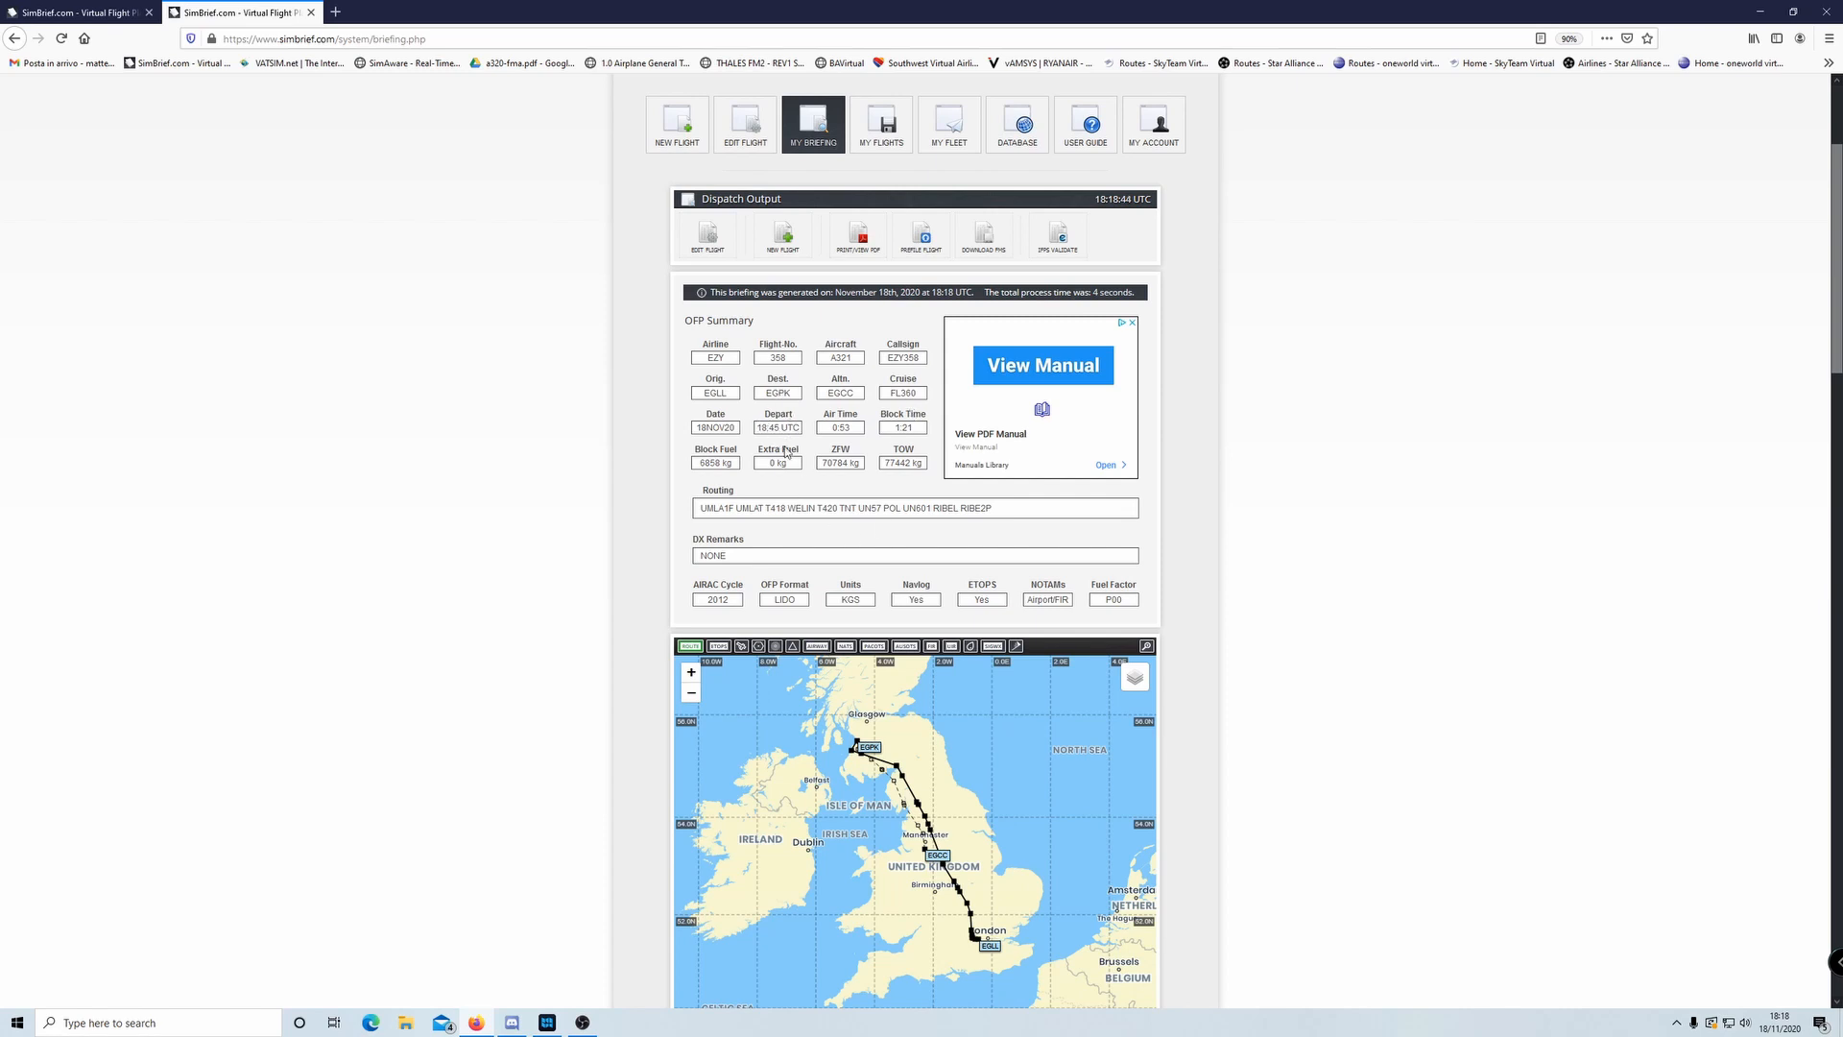
scroll(789, 456, down, 1)
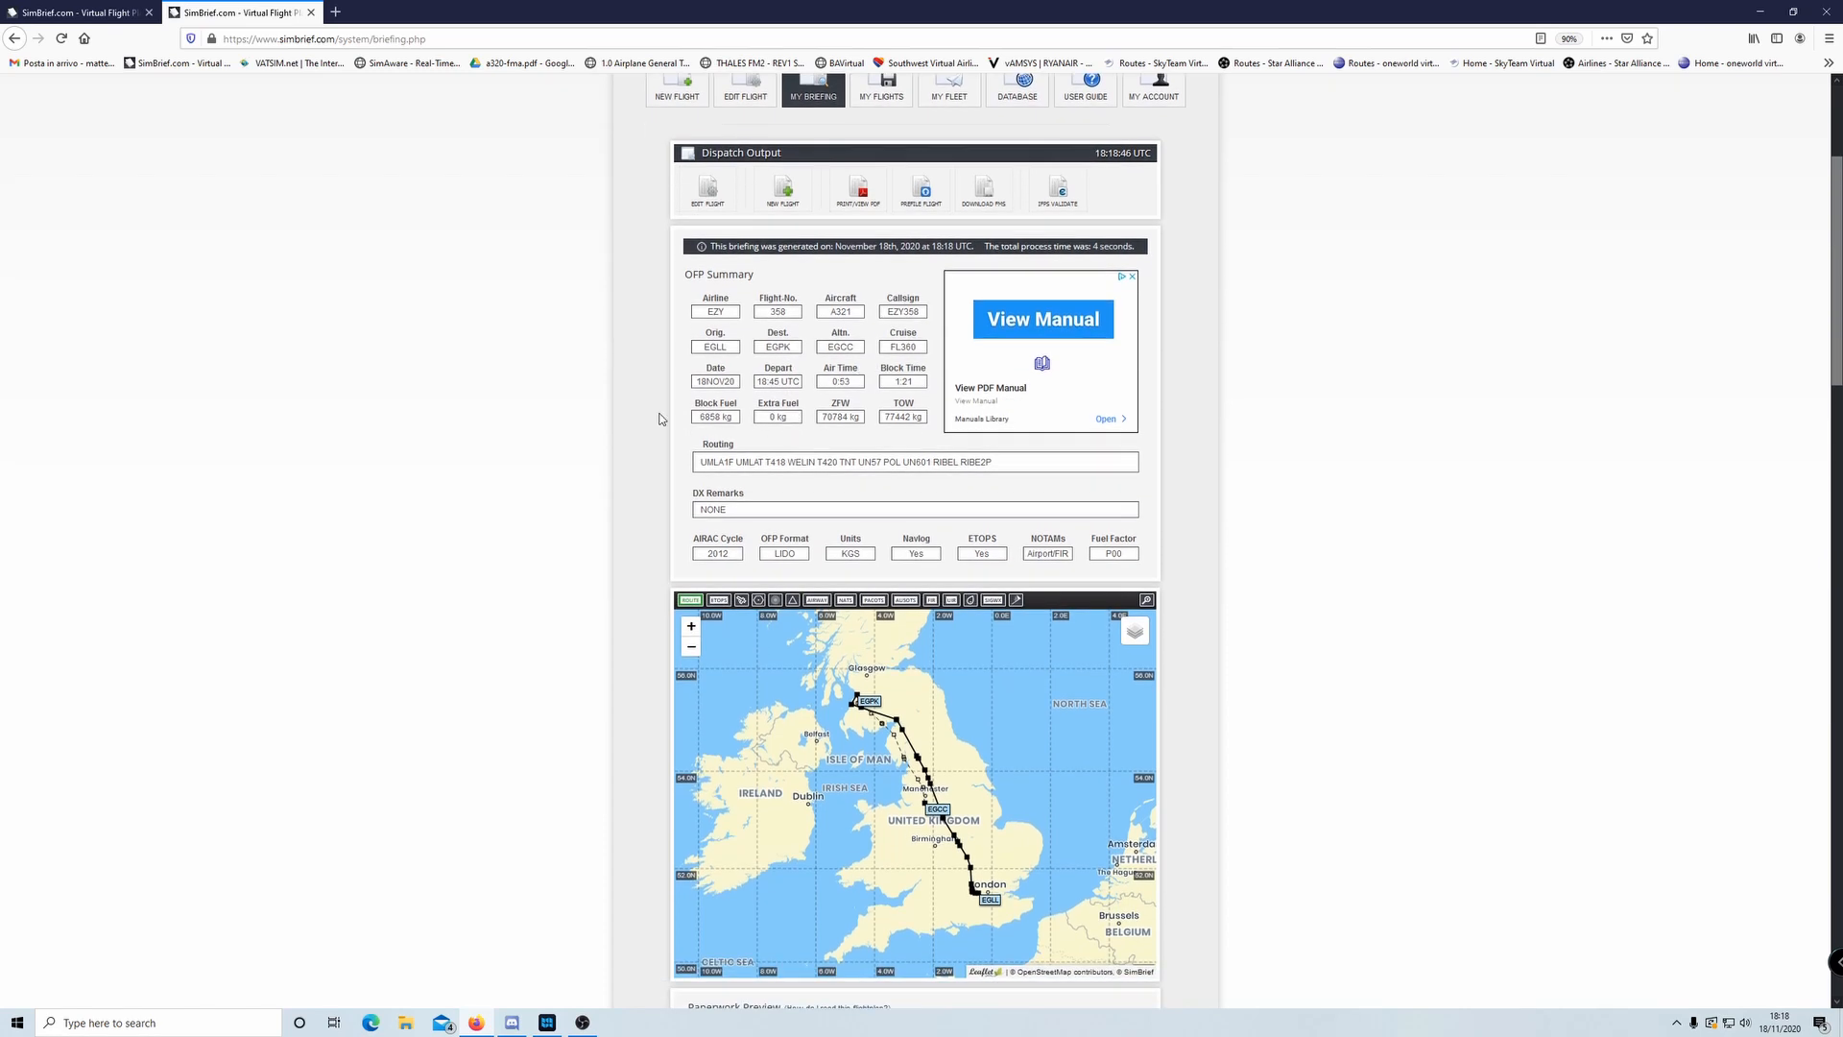
scroll(631, 391, down, 3)
scroll(609, 402, down, 7)
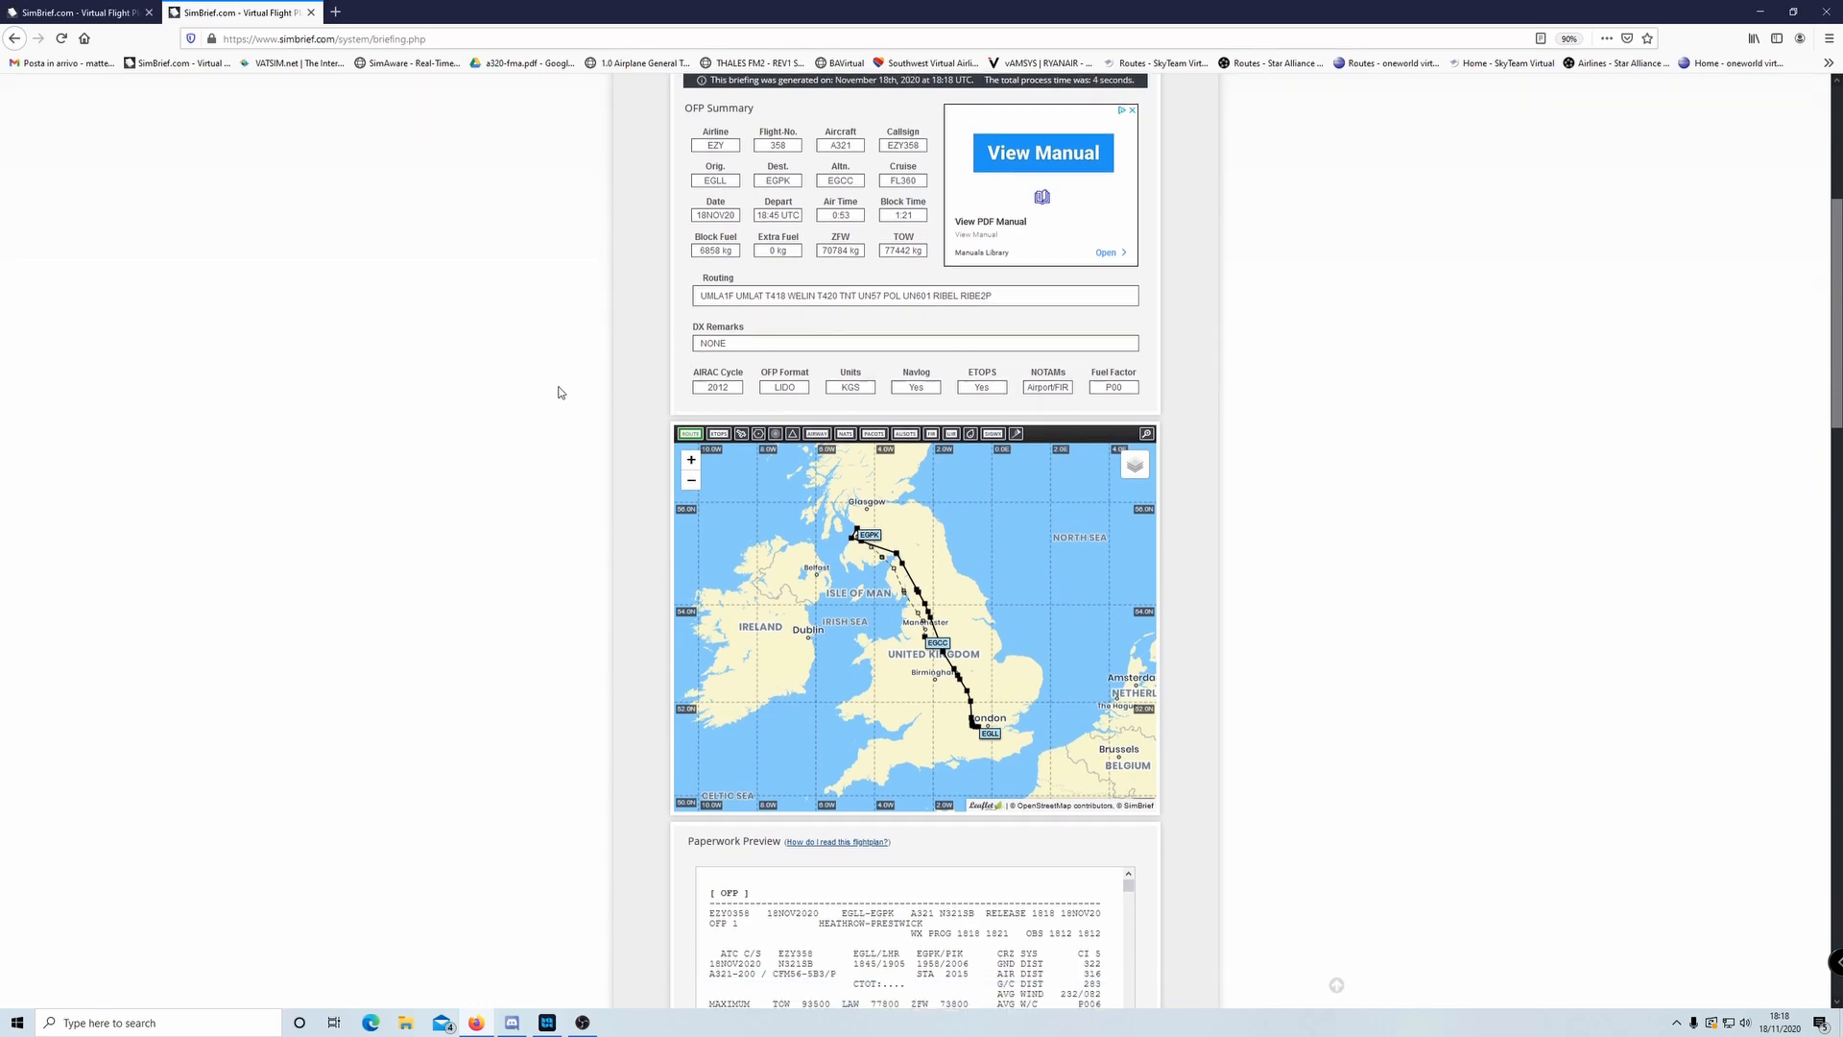
scroll(560, 451, down, 2)
scroll(1248, 528, up, 2)
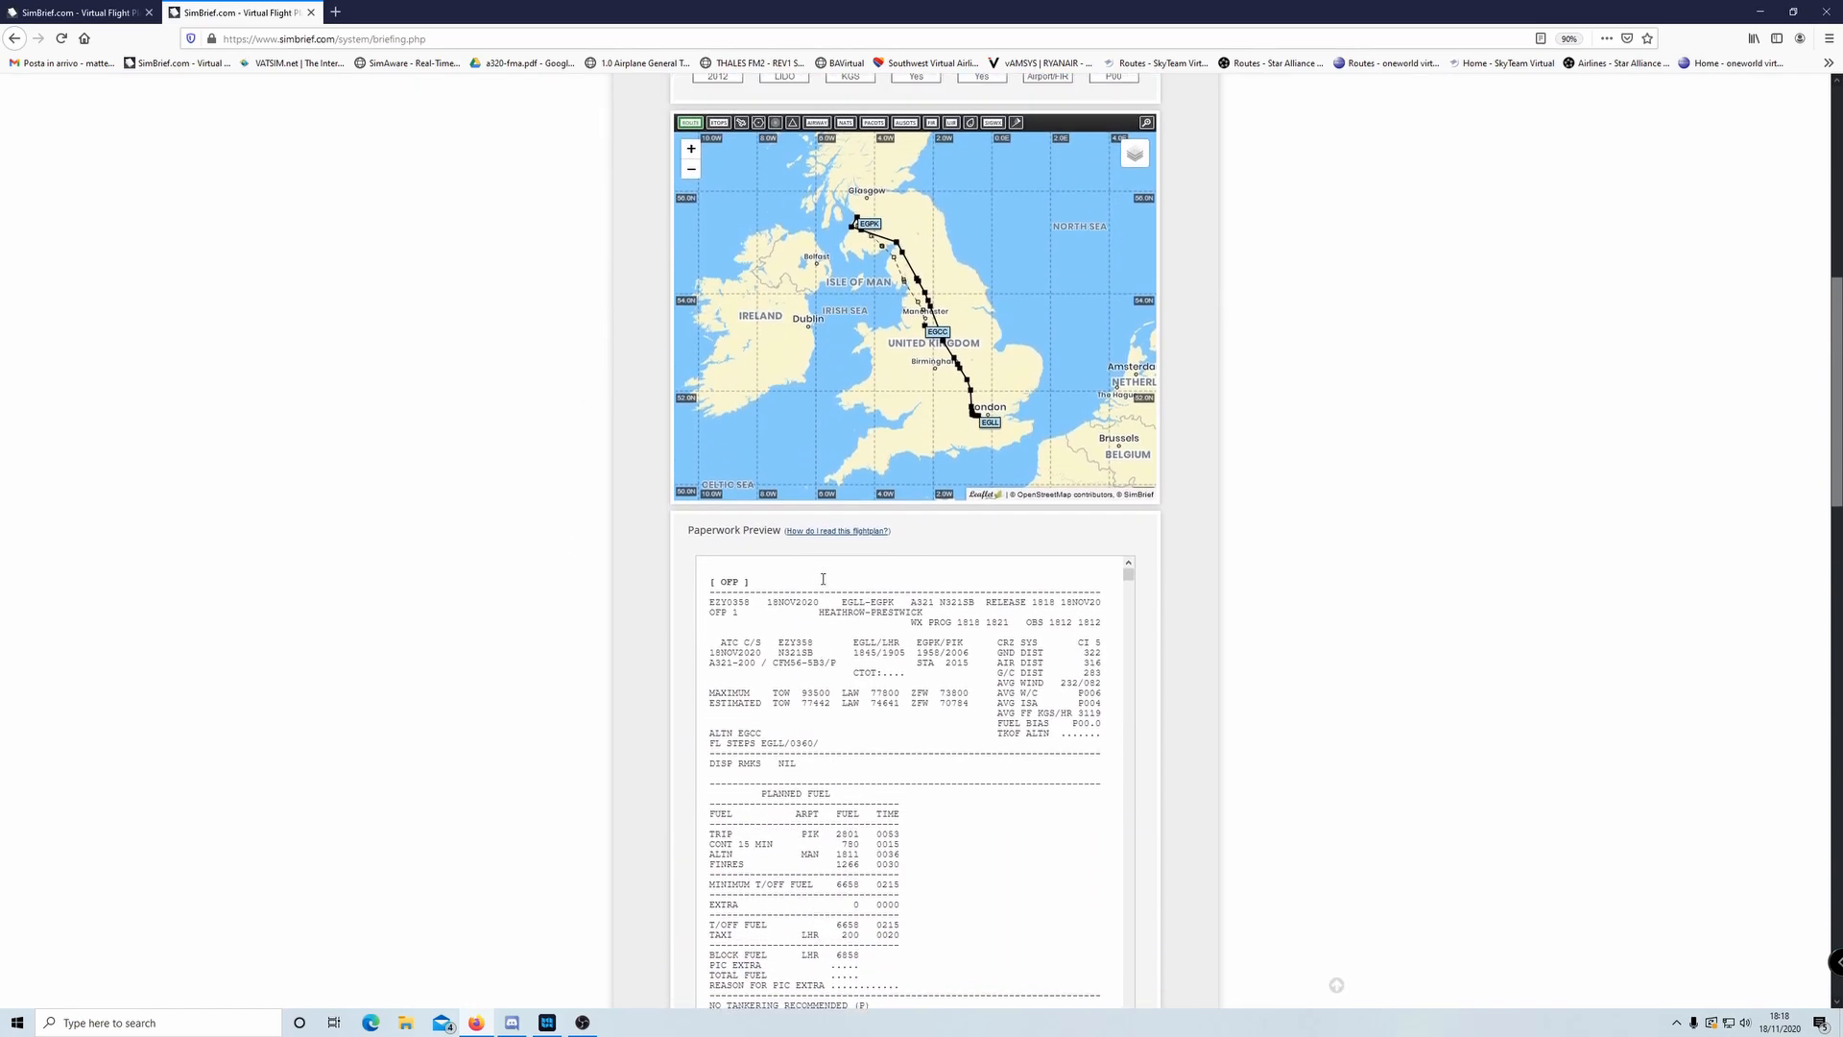
- Skim the OFP in the paperwork preview from its header through routing, times and weights to the flight log
scroll(1527, 537, down, 5)
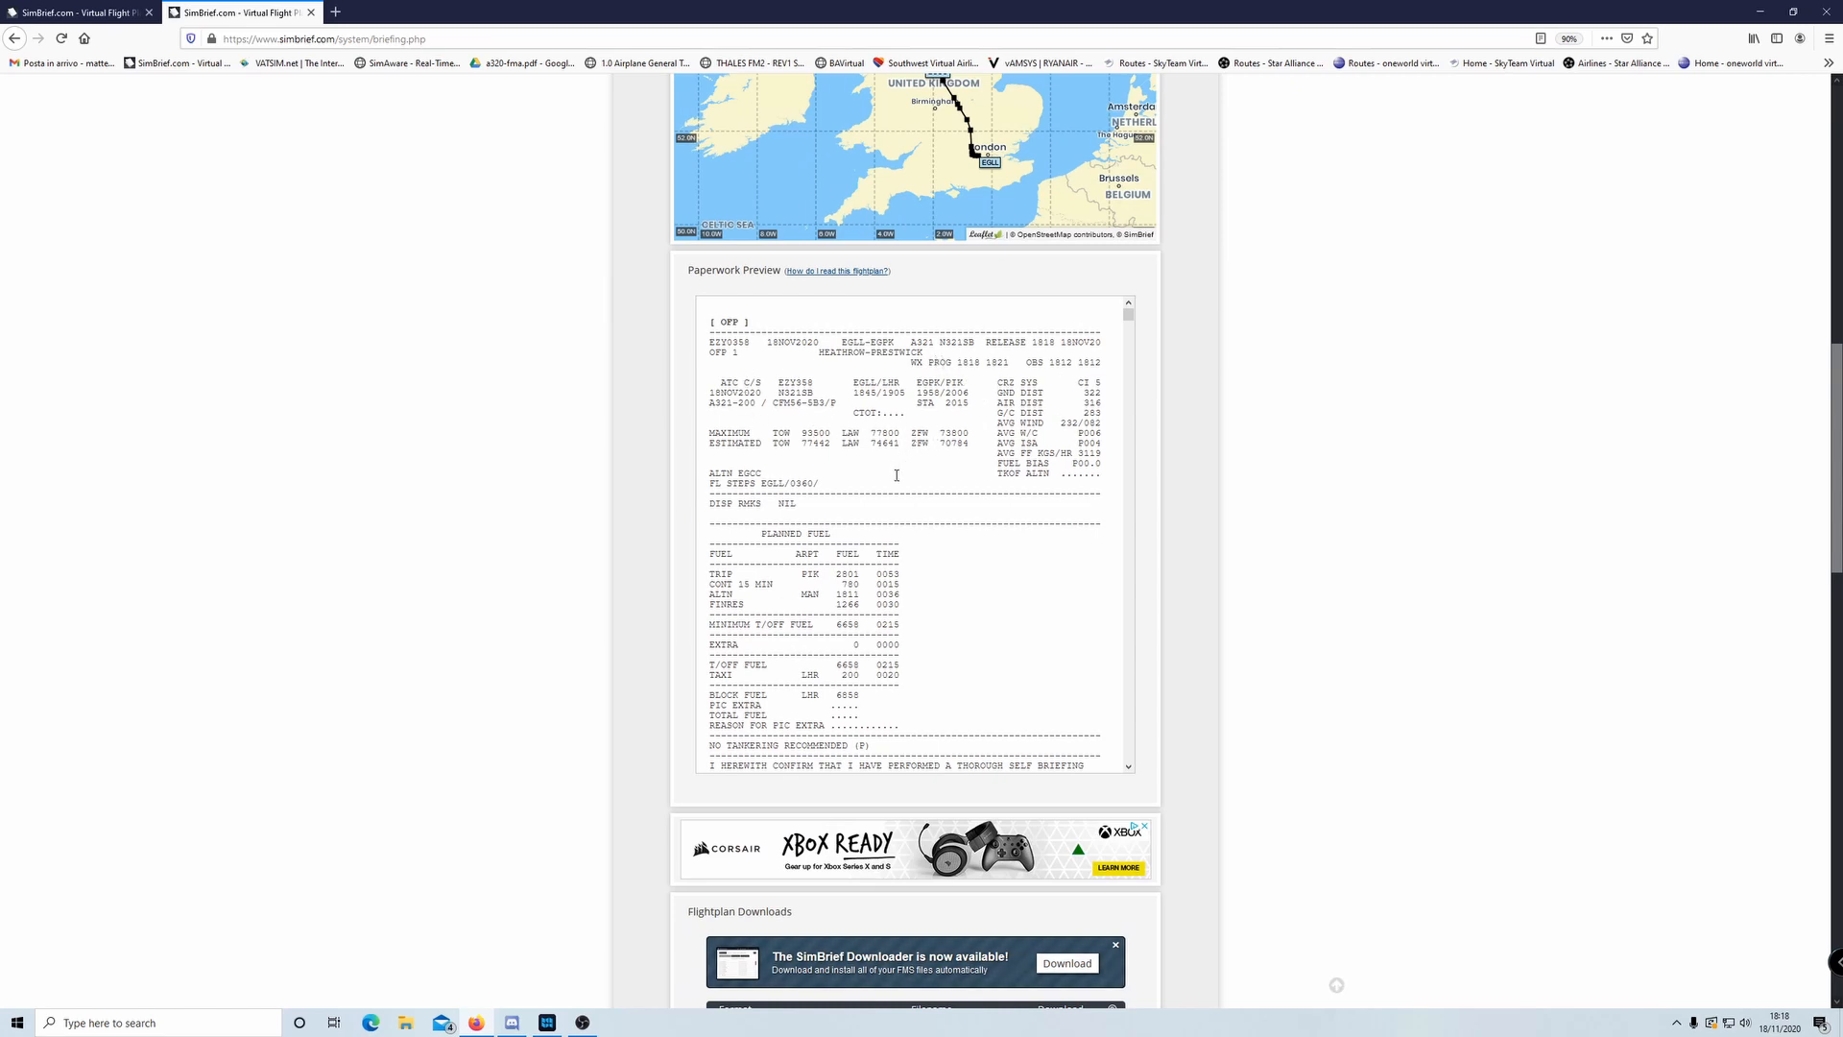
scroll(844, 406, down, 2)
scroll(844, 406, down, 10)
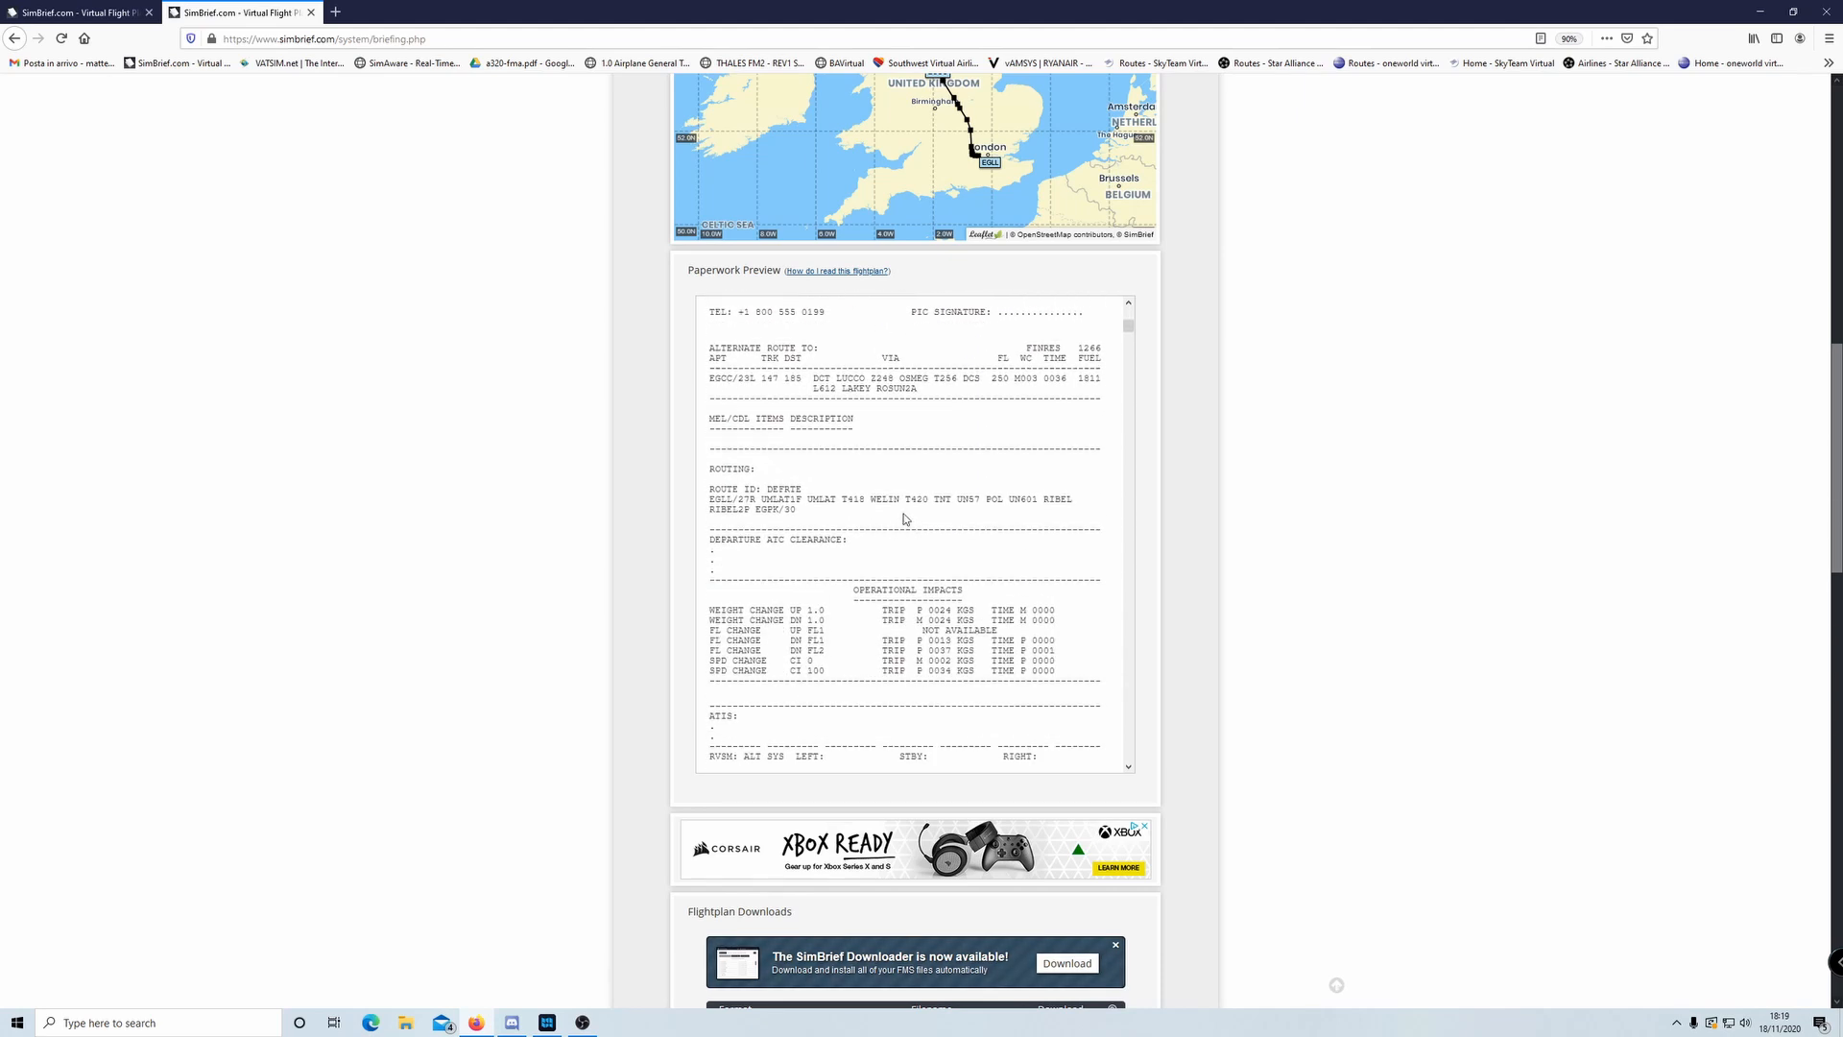
scroll(891, 619, down, 3)
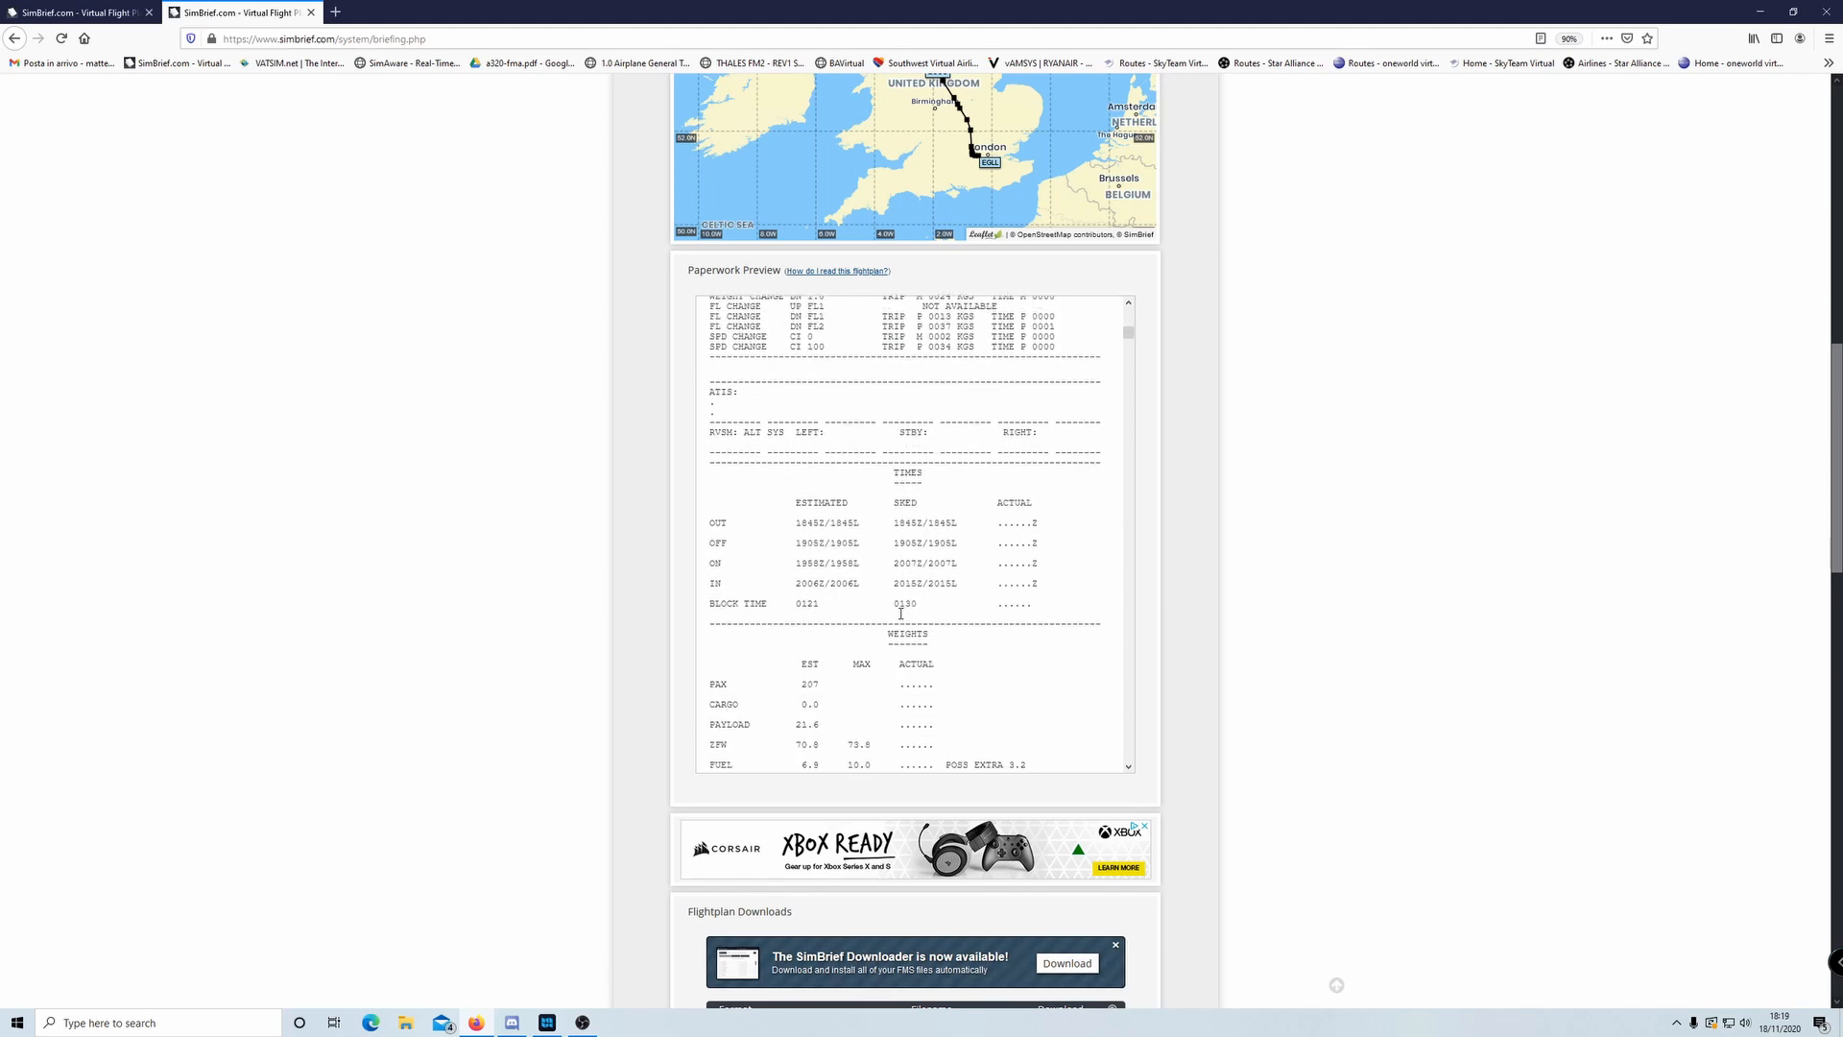
scroll(889, 619, down, 2)
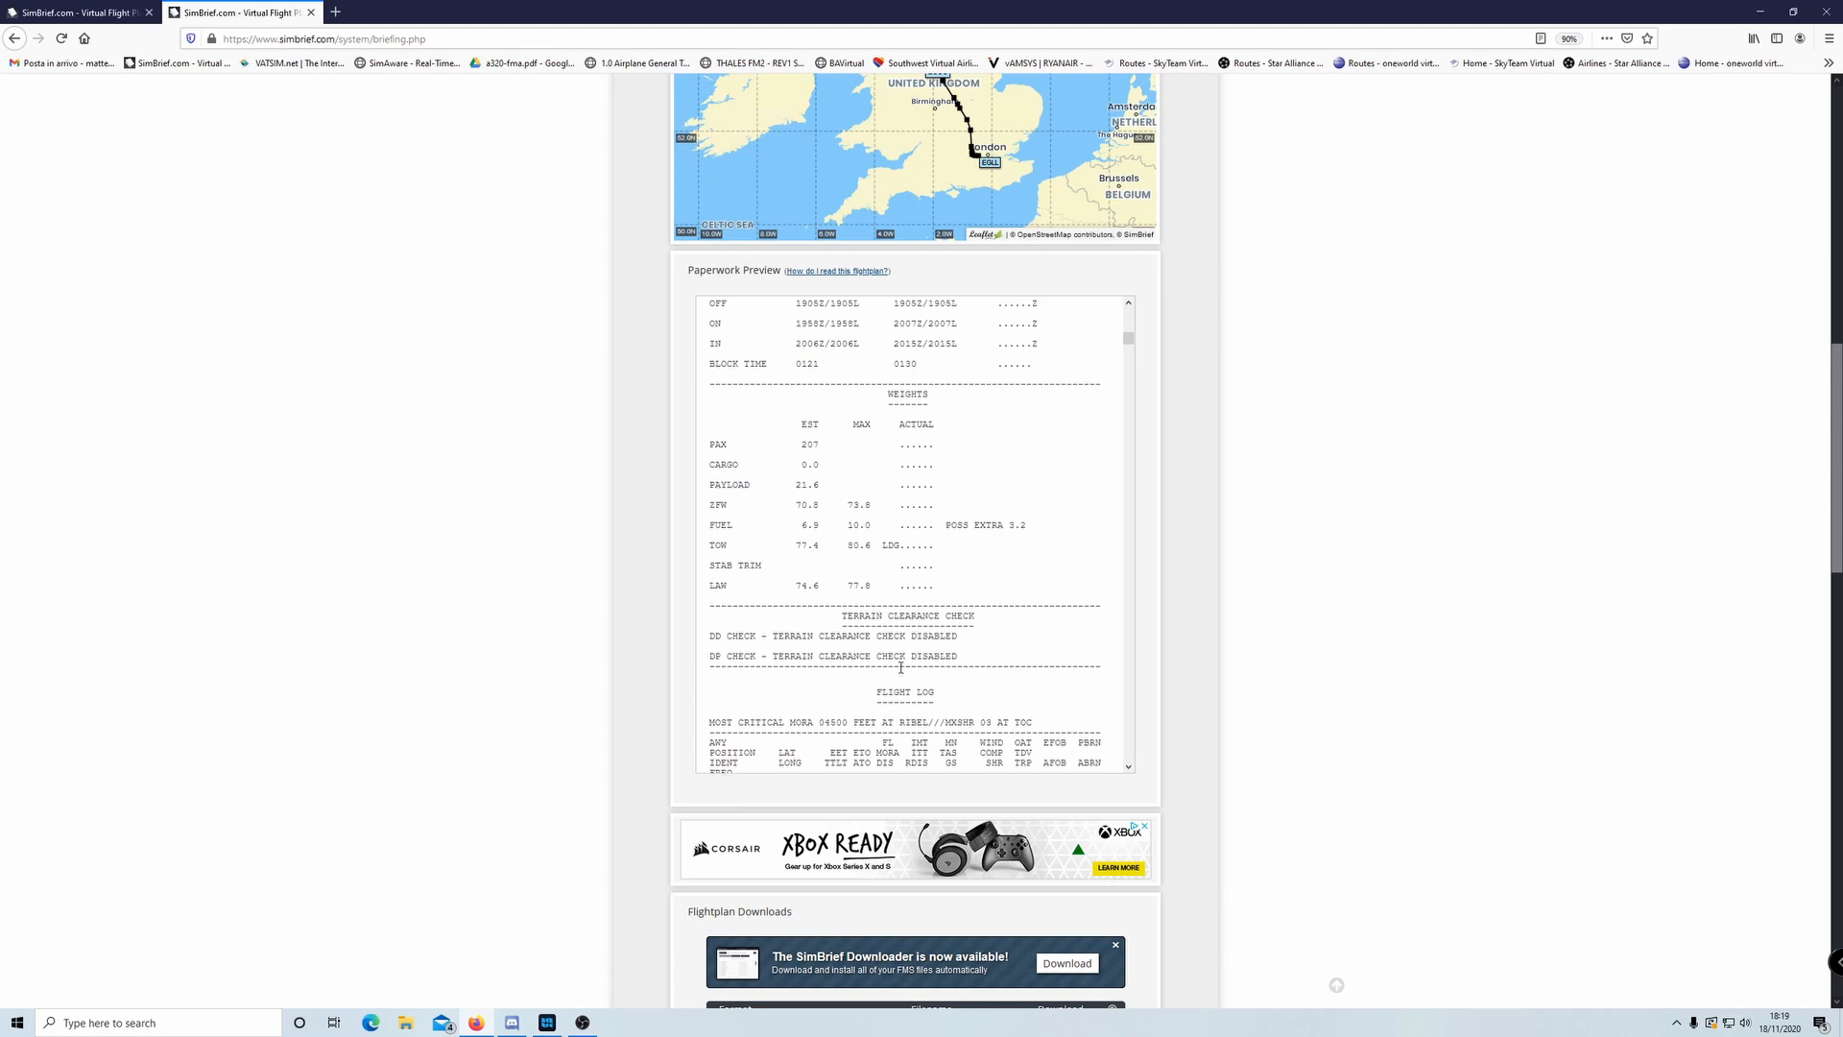
scroll(898, 652, up, 7)
scroll(899, 666, up, 8)
scroll(540, 474, up, 4)
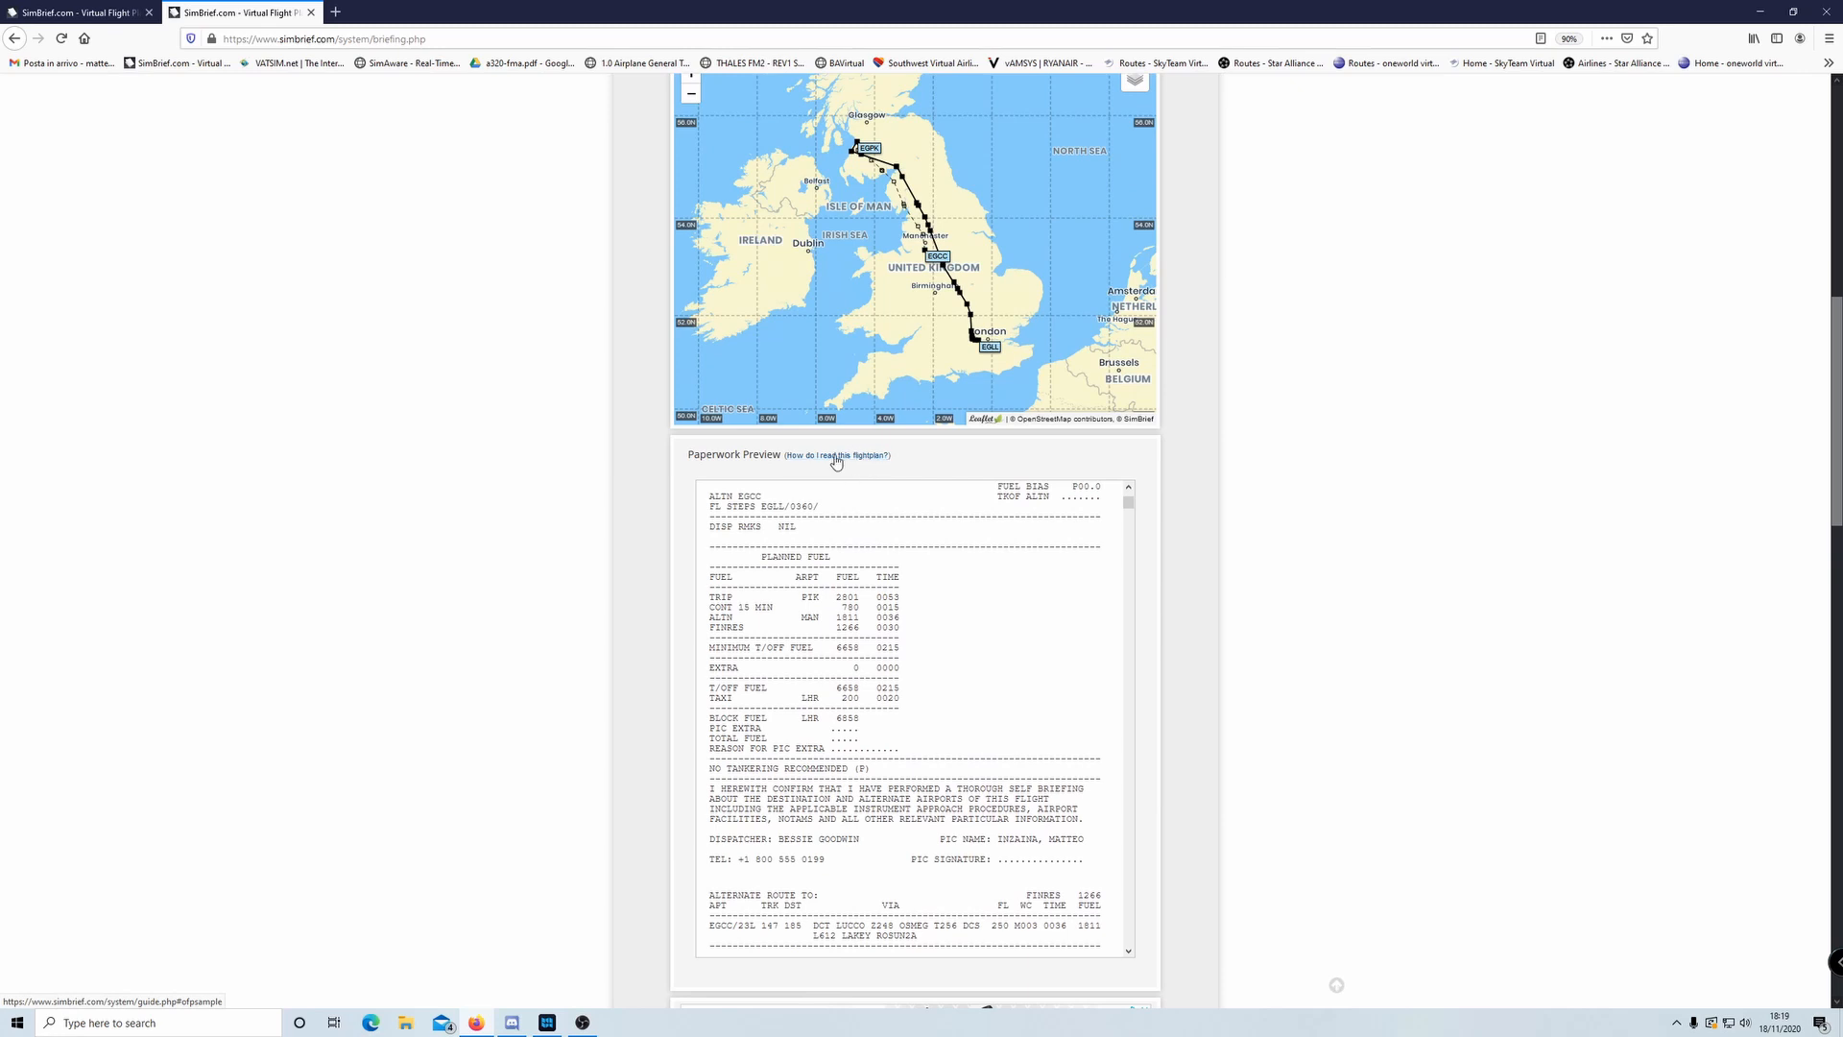
- Open the guide to reading the flight plan, examine the explanations in its interactive LIDO sample, and close the guide
click(836, 456)
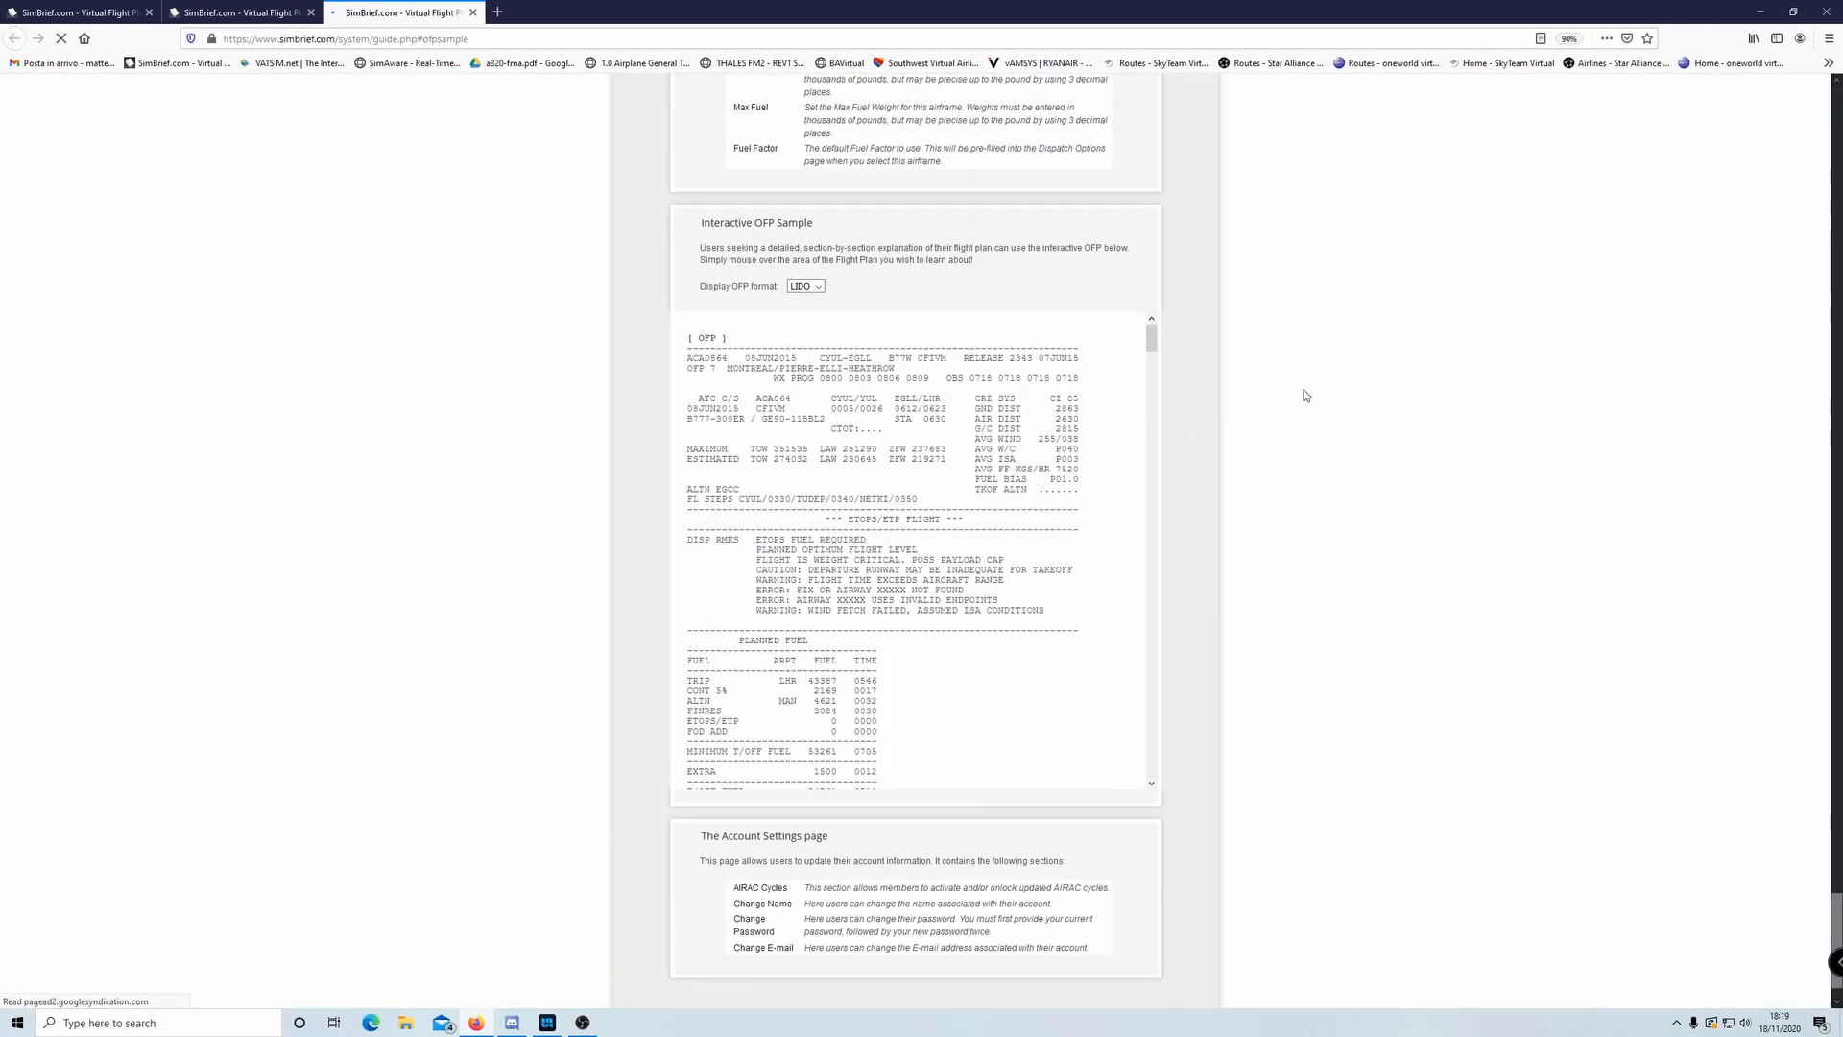
mouse_move(839, 465)
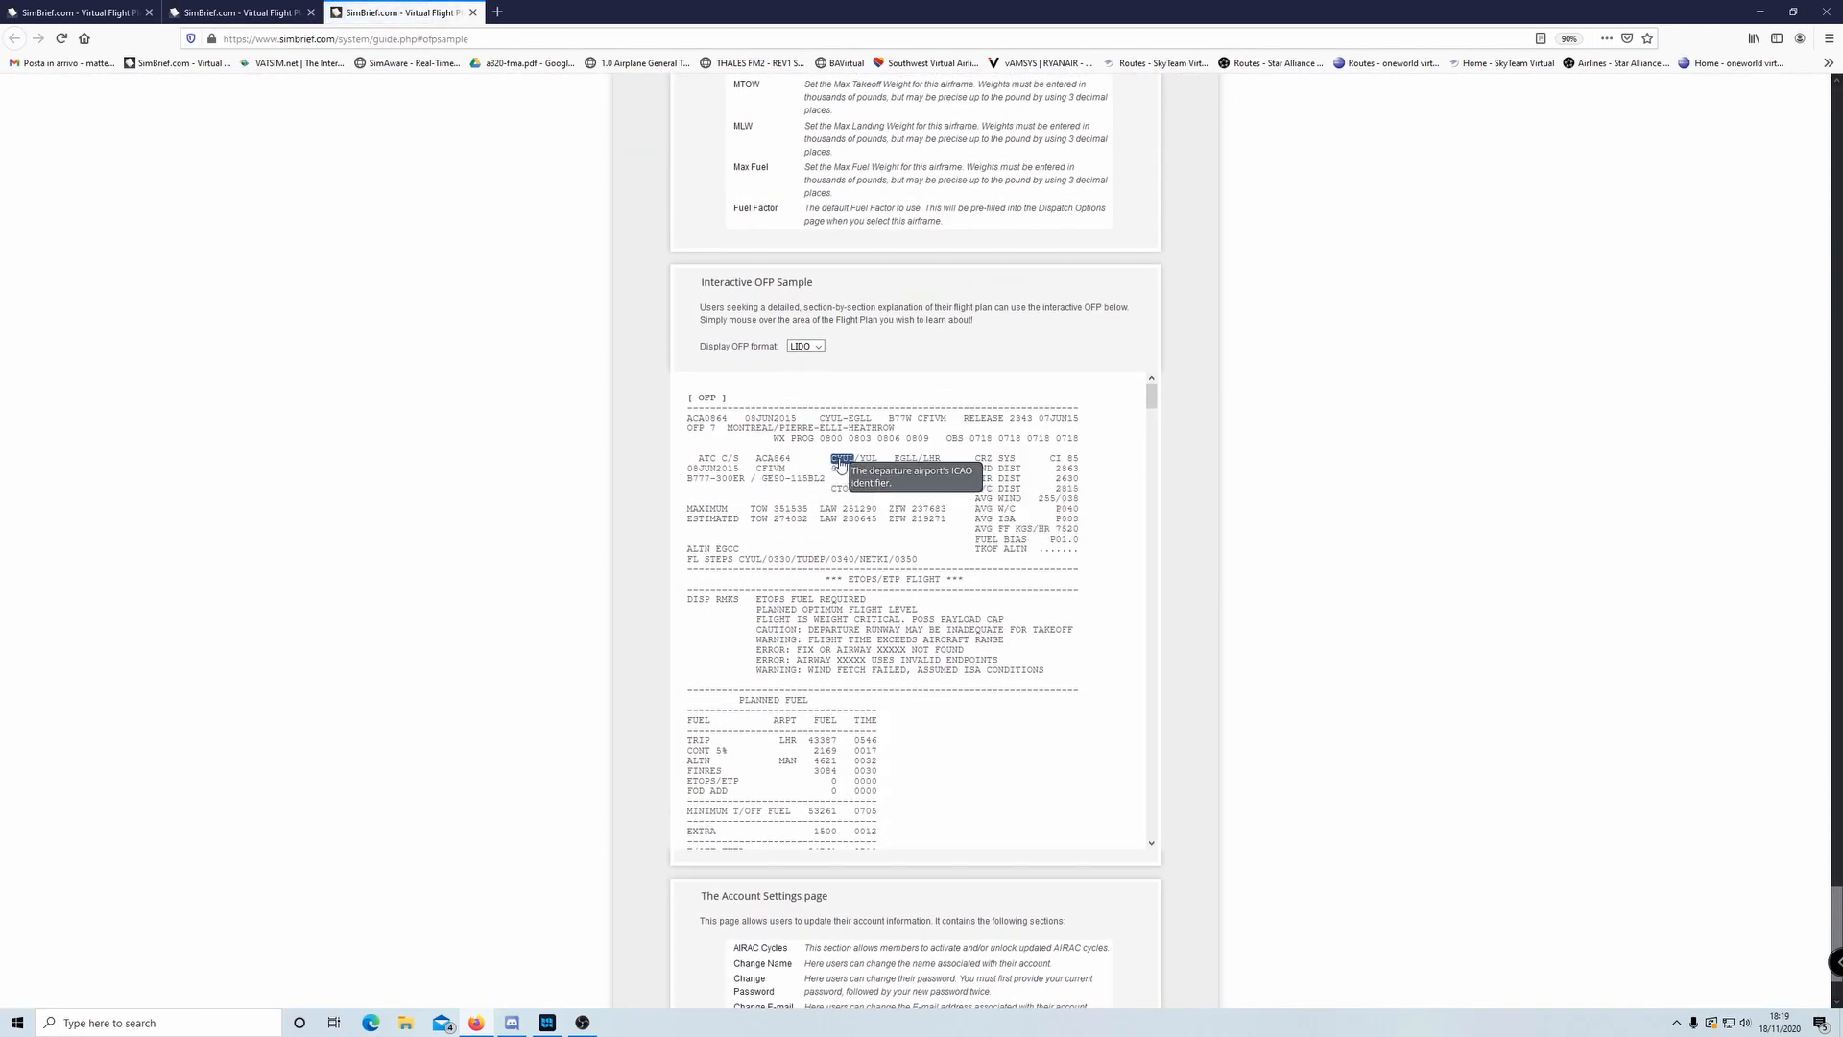
click(805, 346)
click(845, 358)
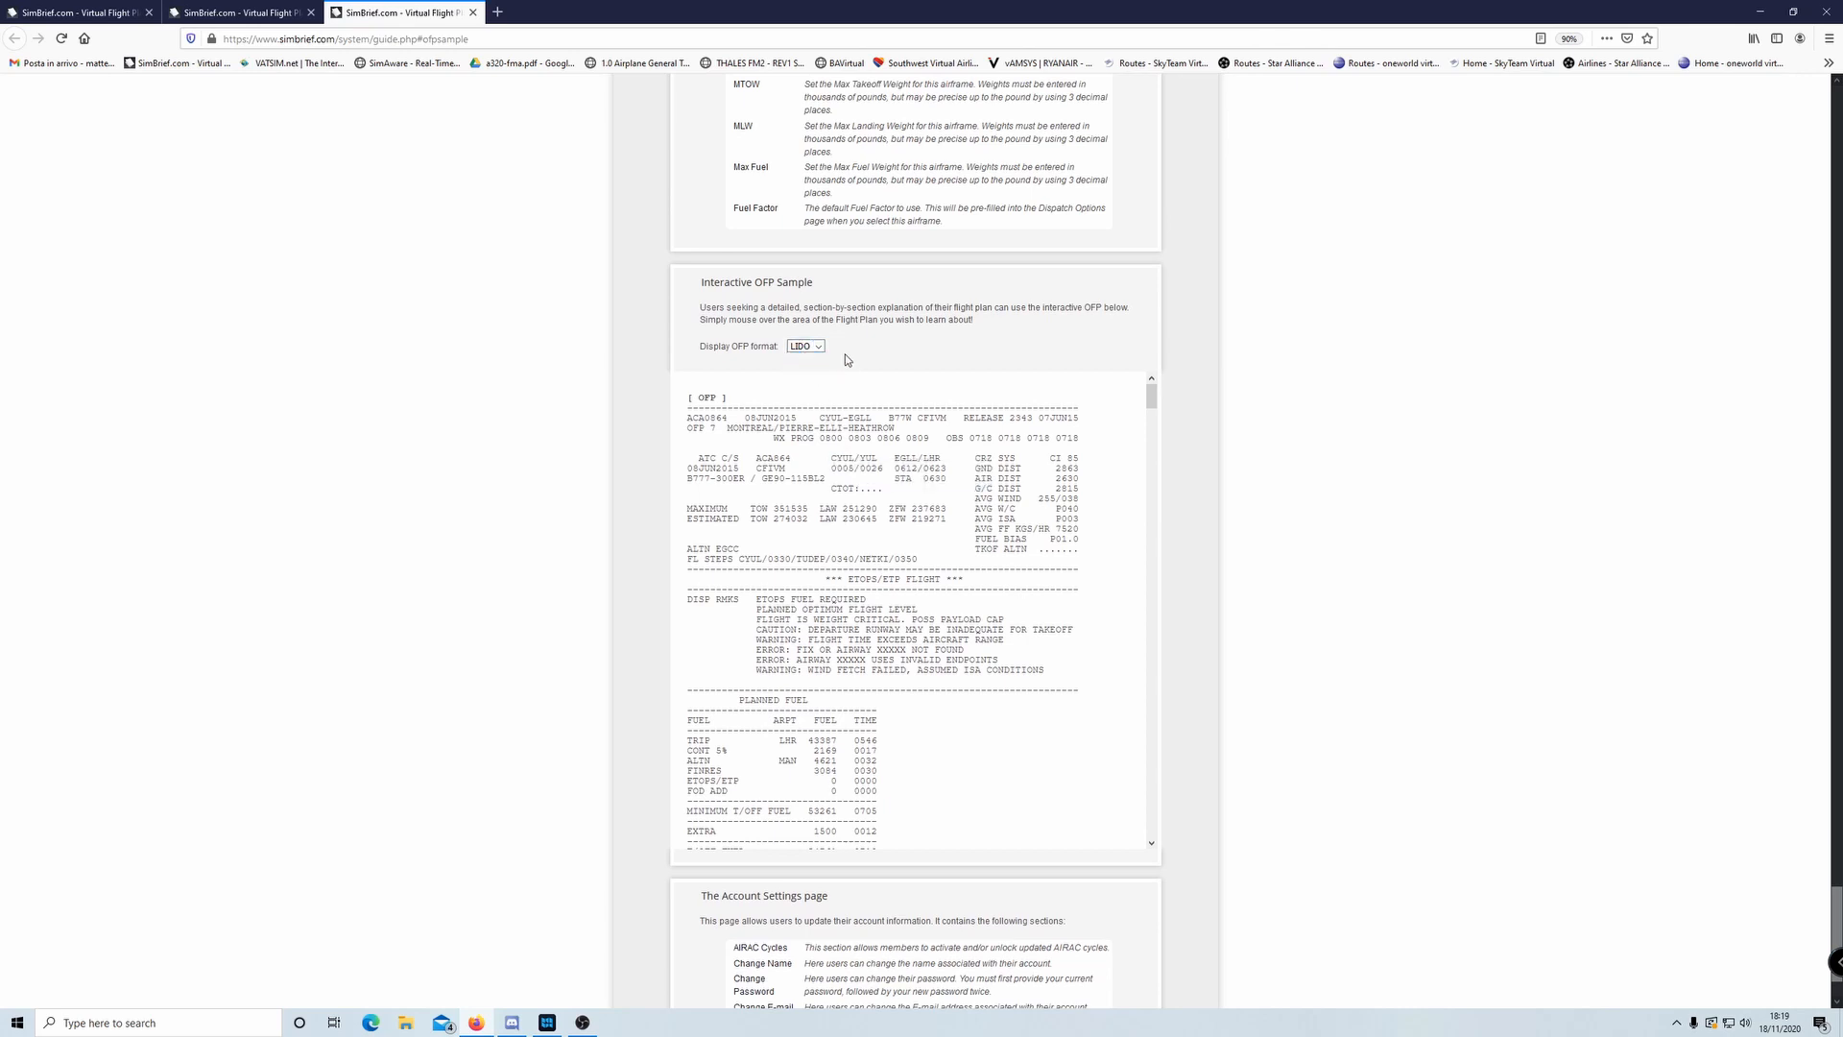
mouse_move(864, 465)
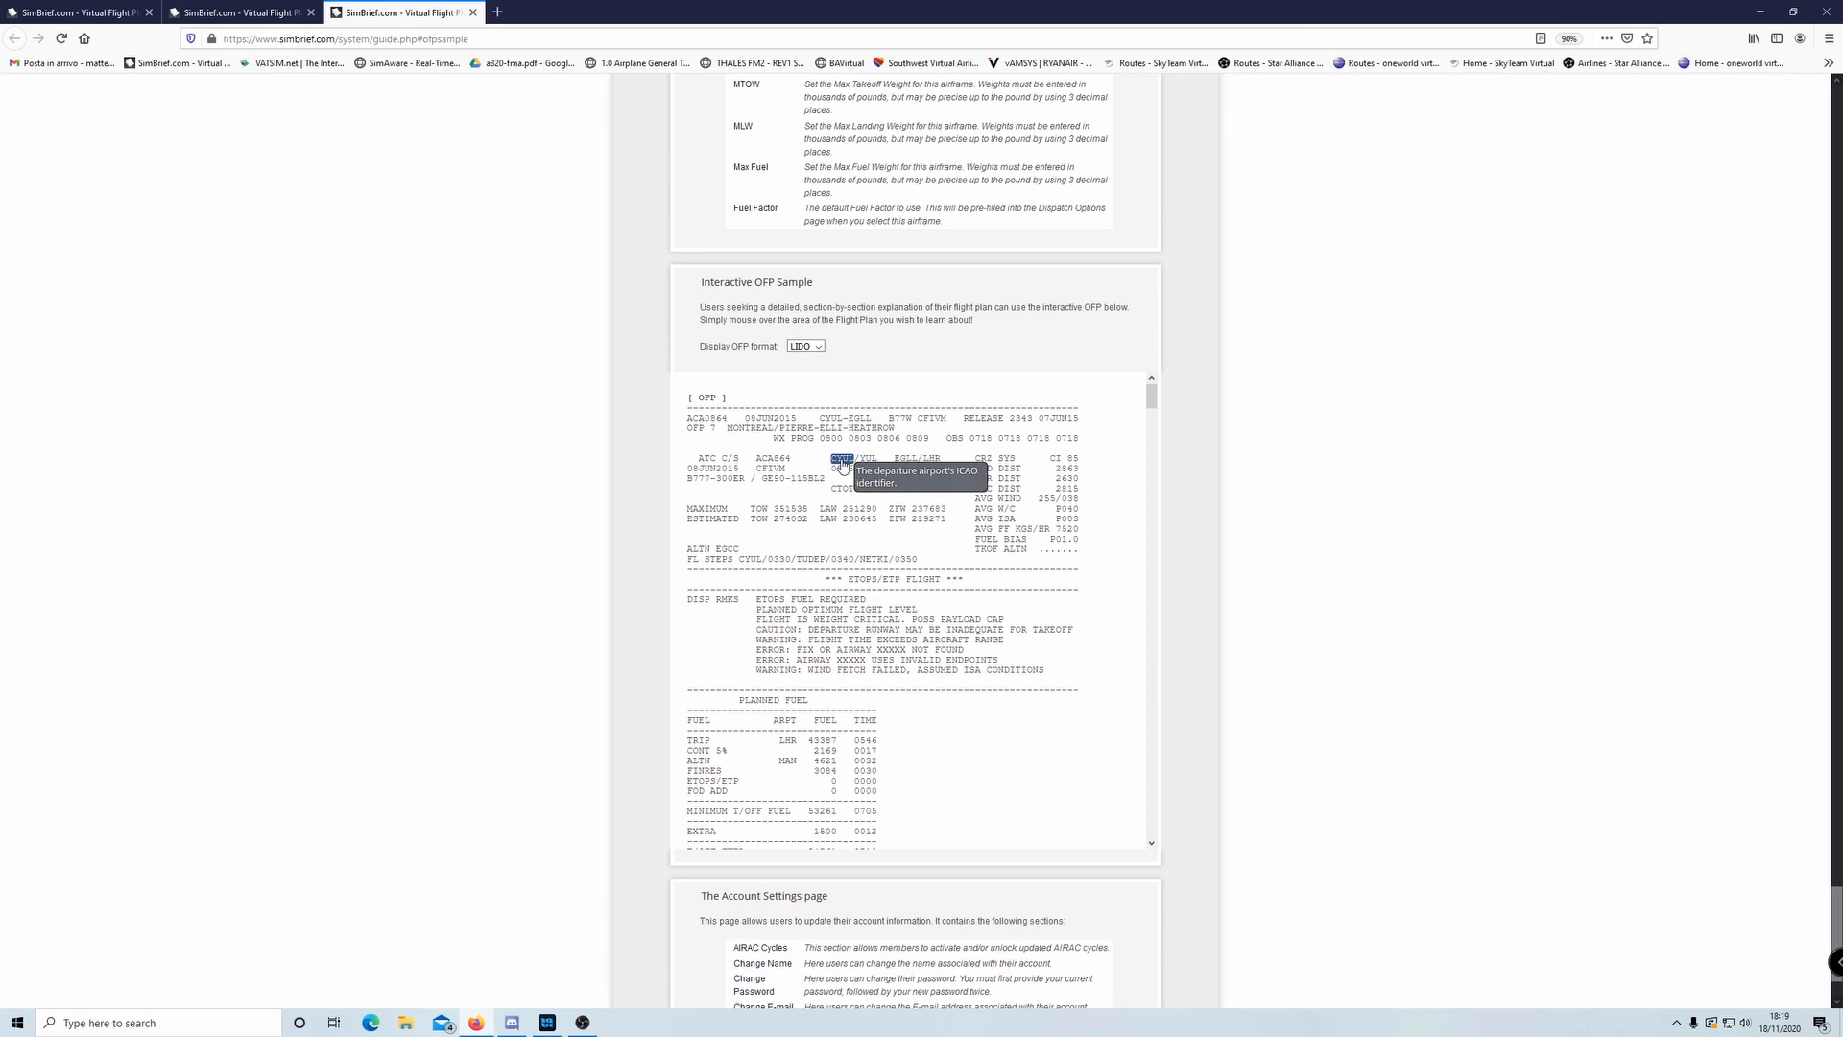
mouse_move(777, 469)
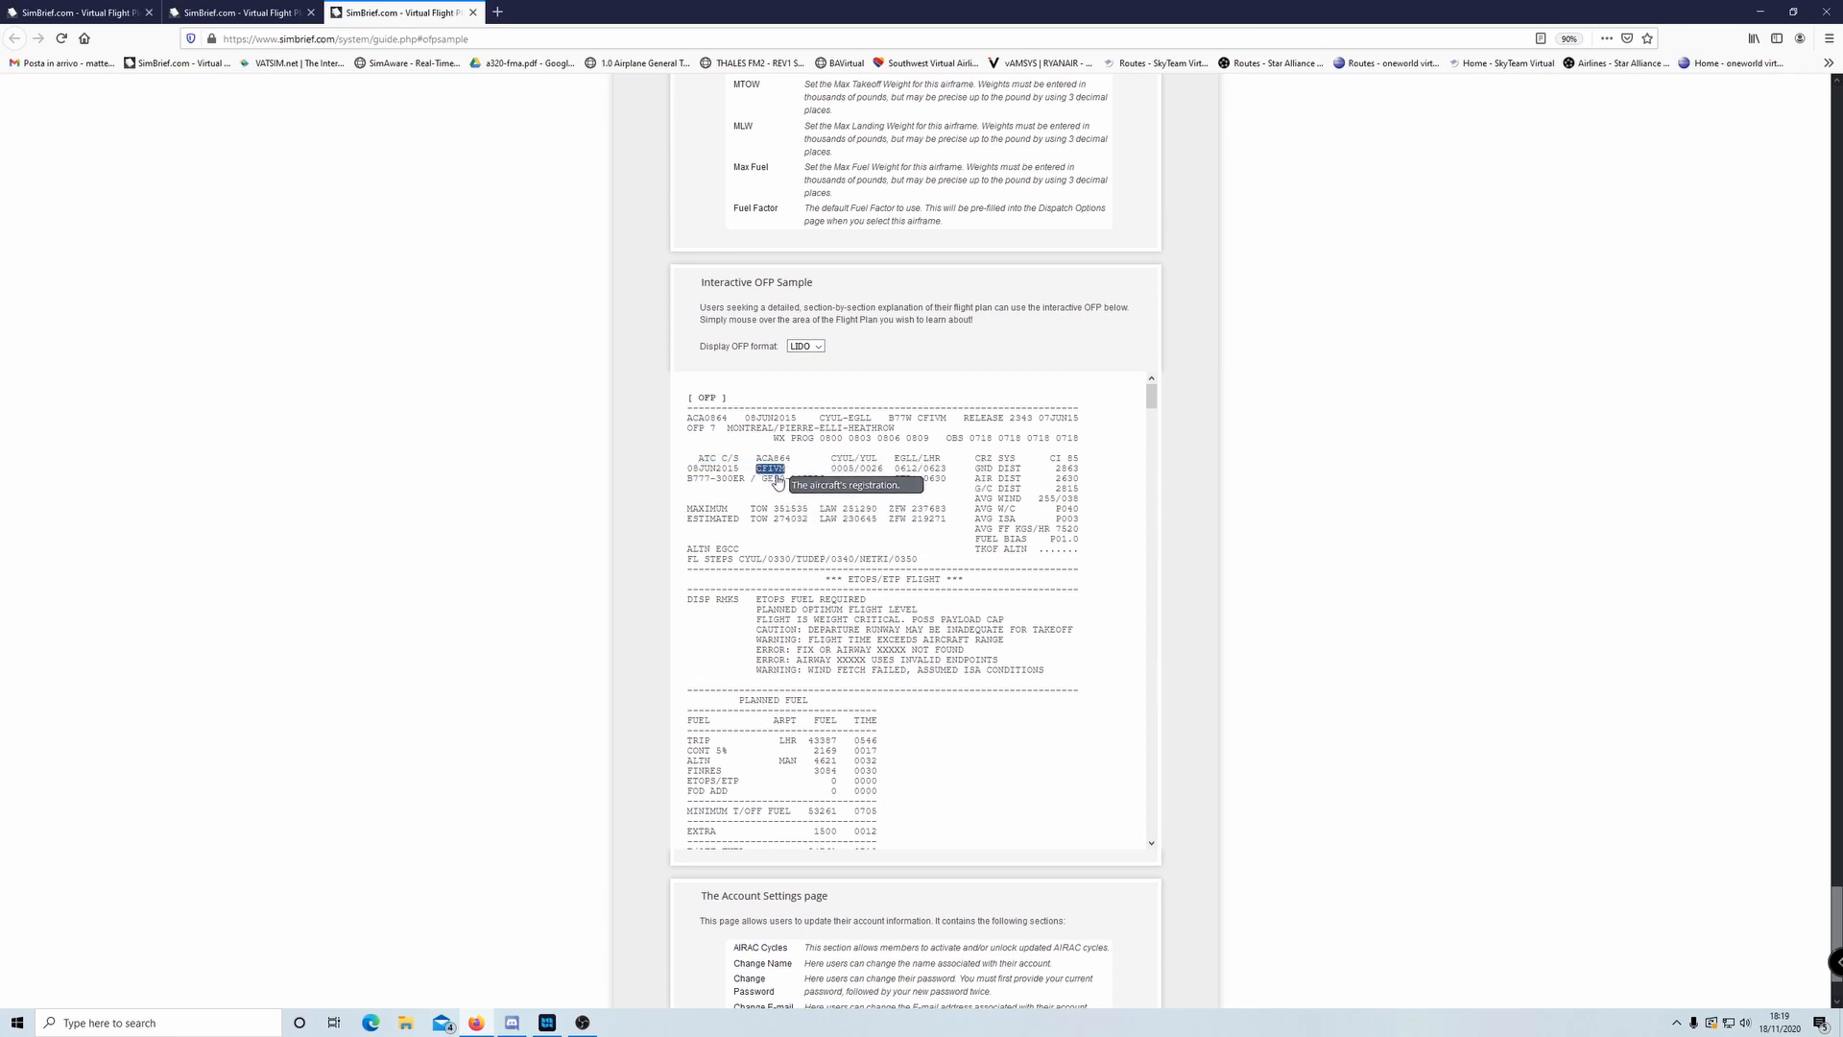
mouse_move(785, 514)
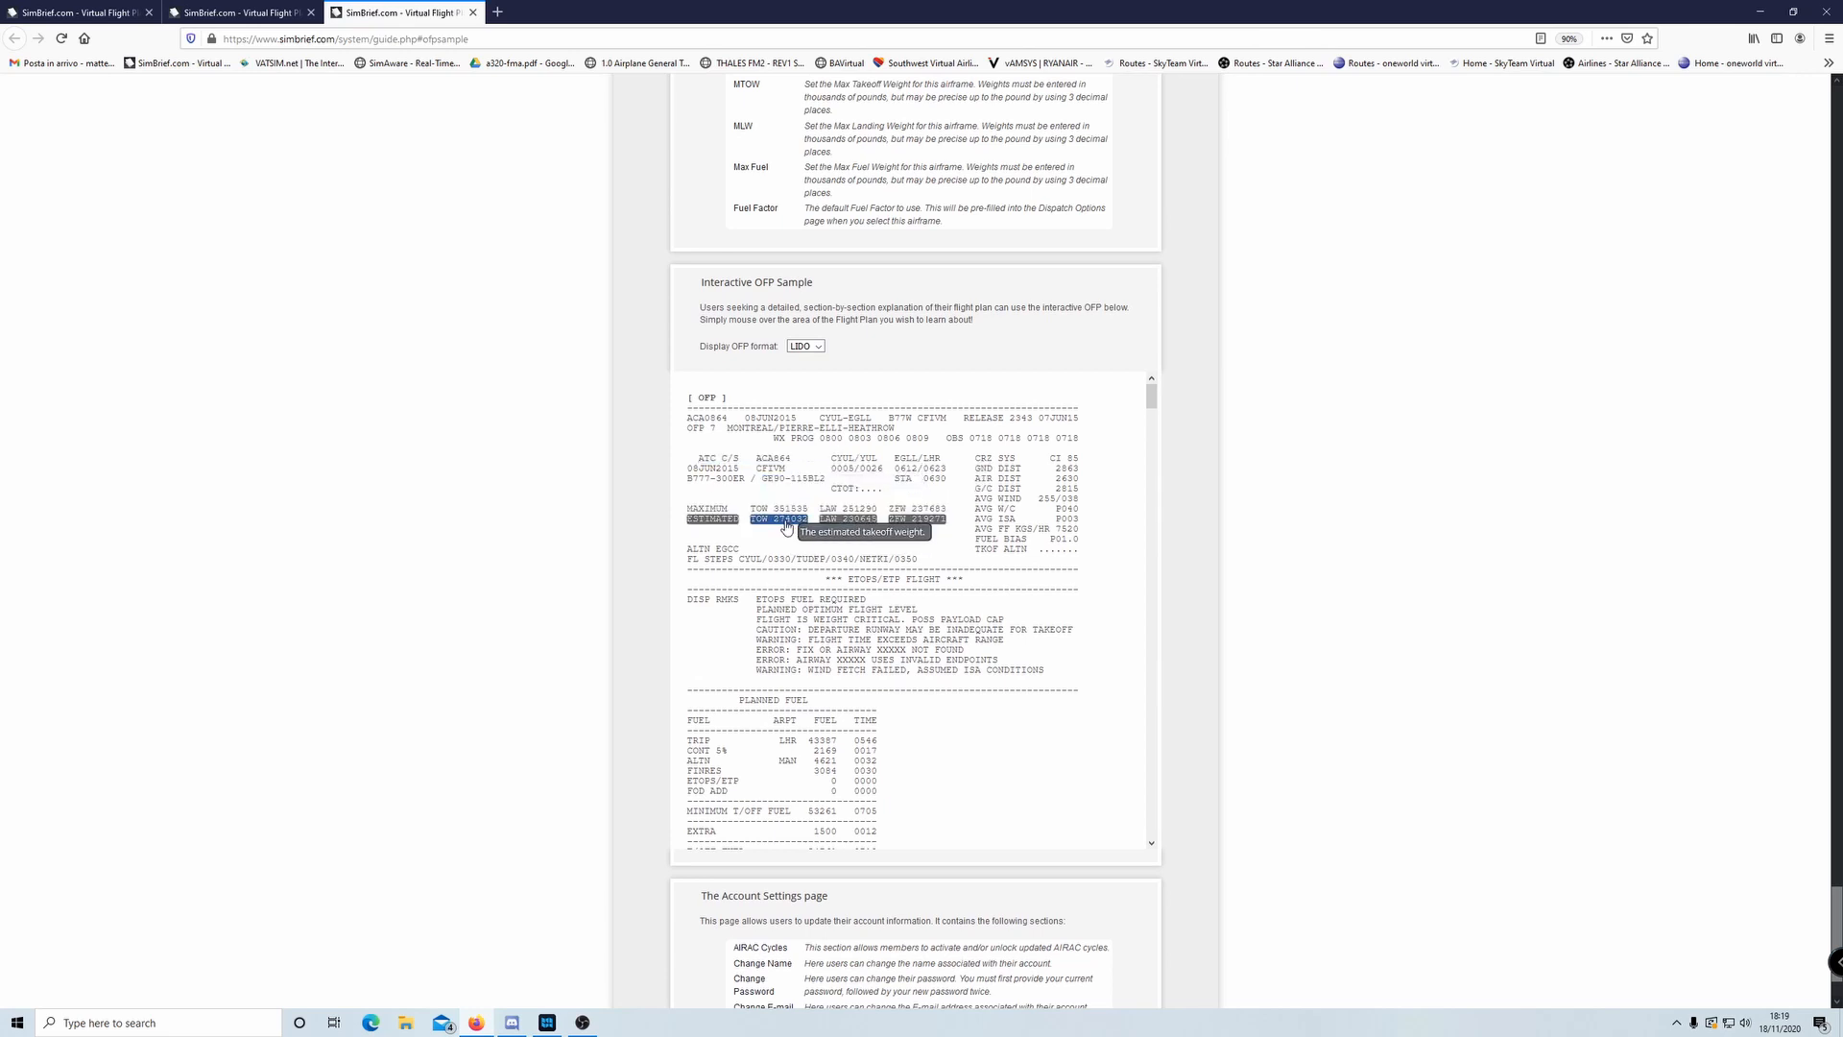
mouse_move(845, 523)
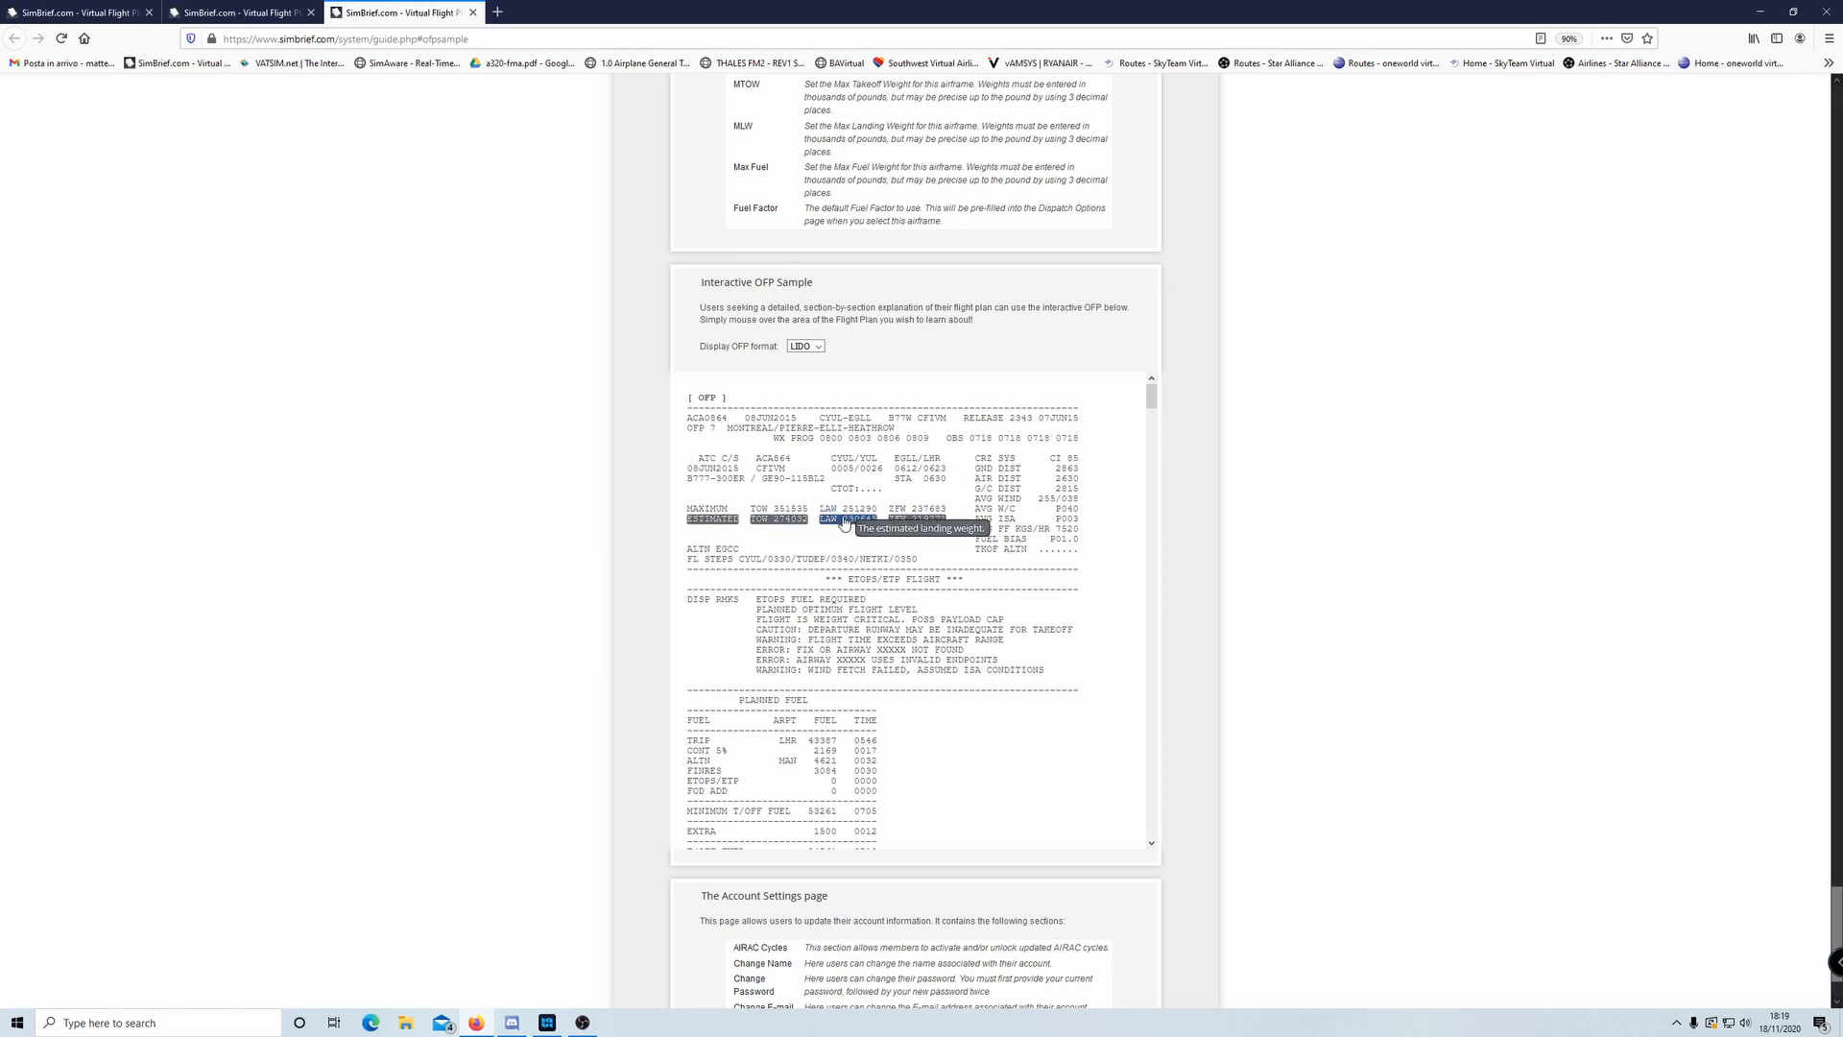
mouse_move(1072, 480)
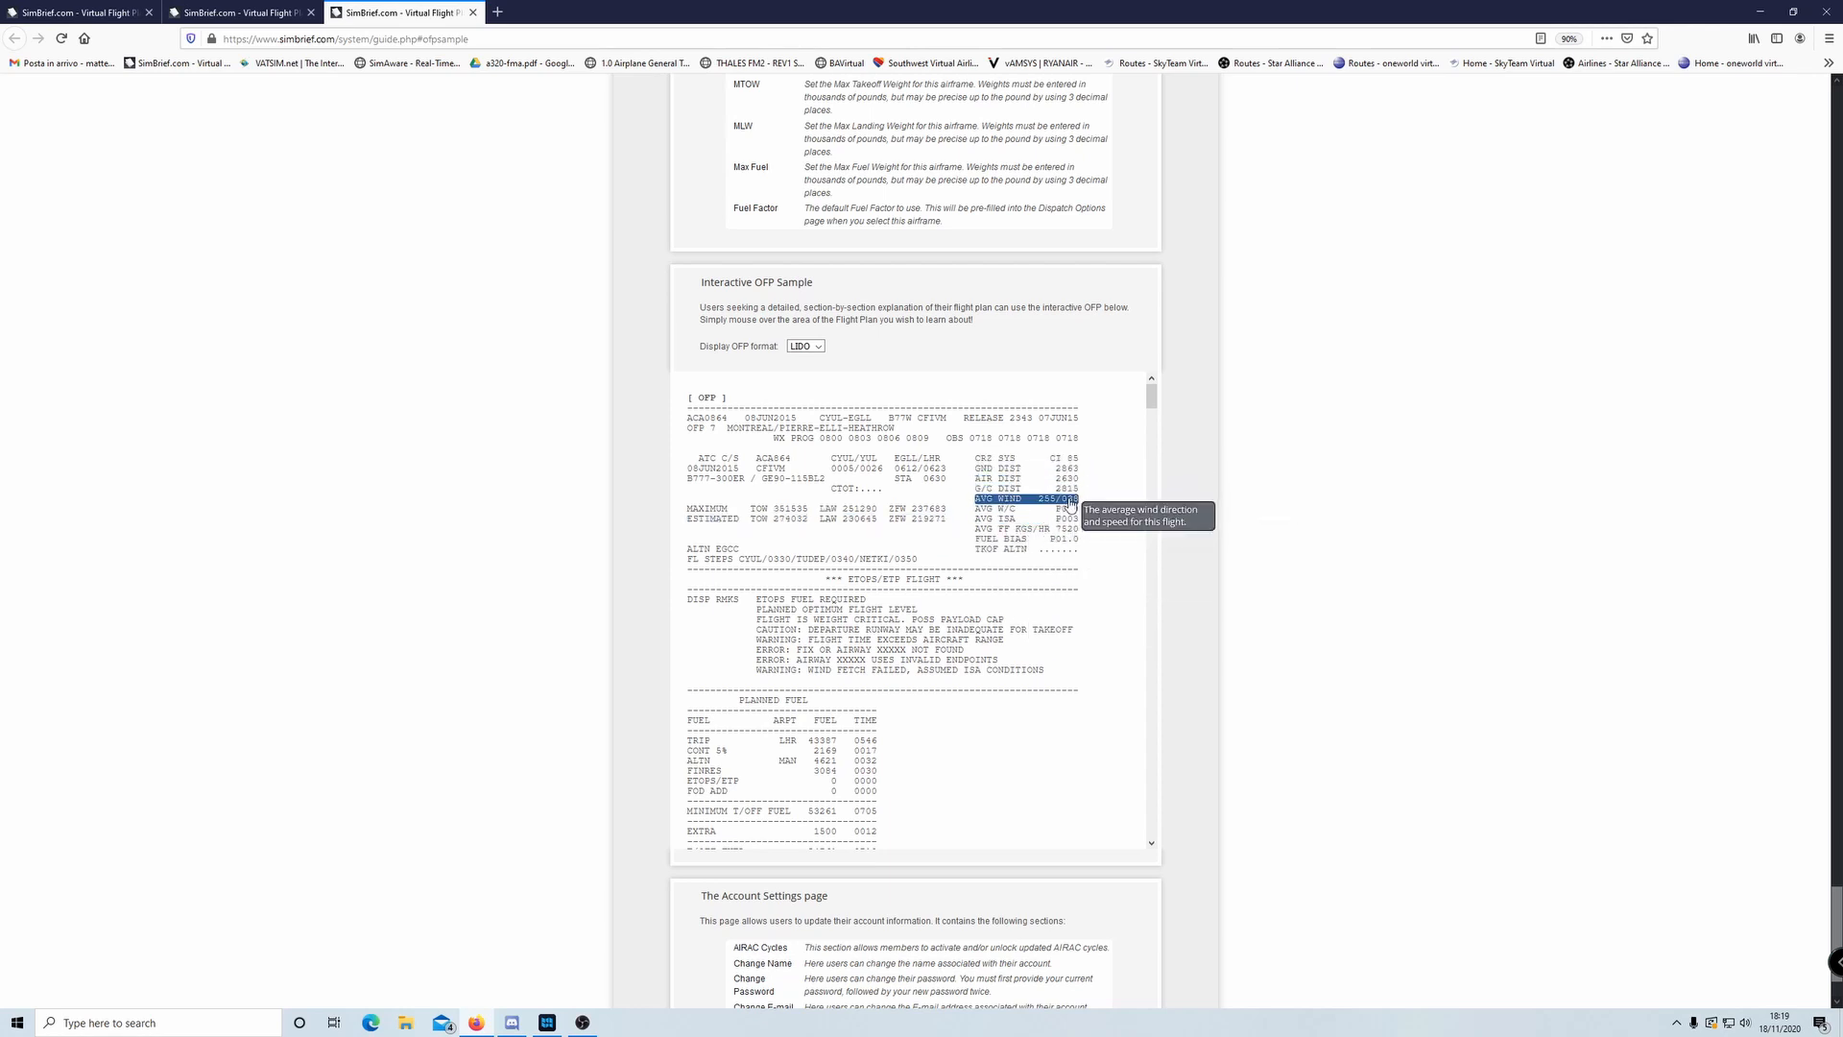
mouse_move(1064, 557)
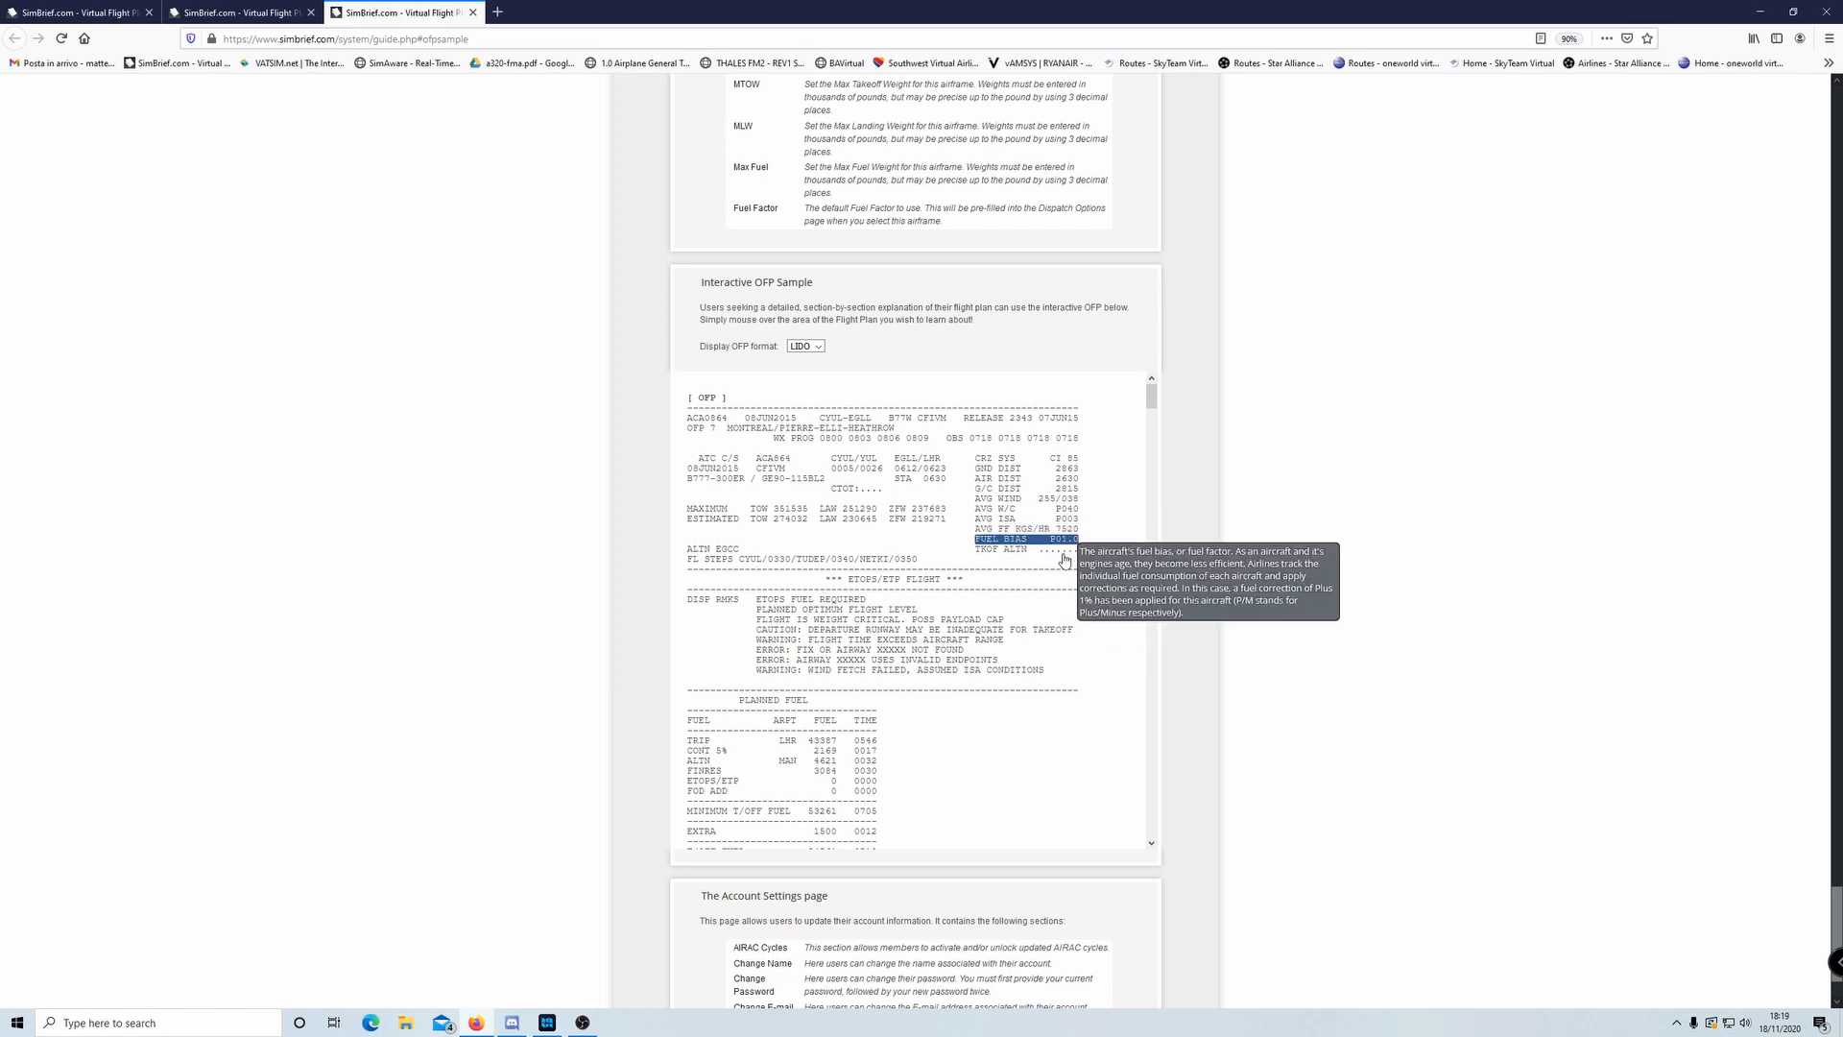
scroll(998, 712, down, 1)
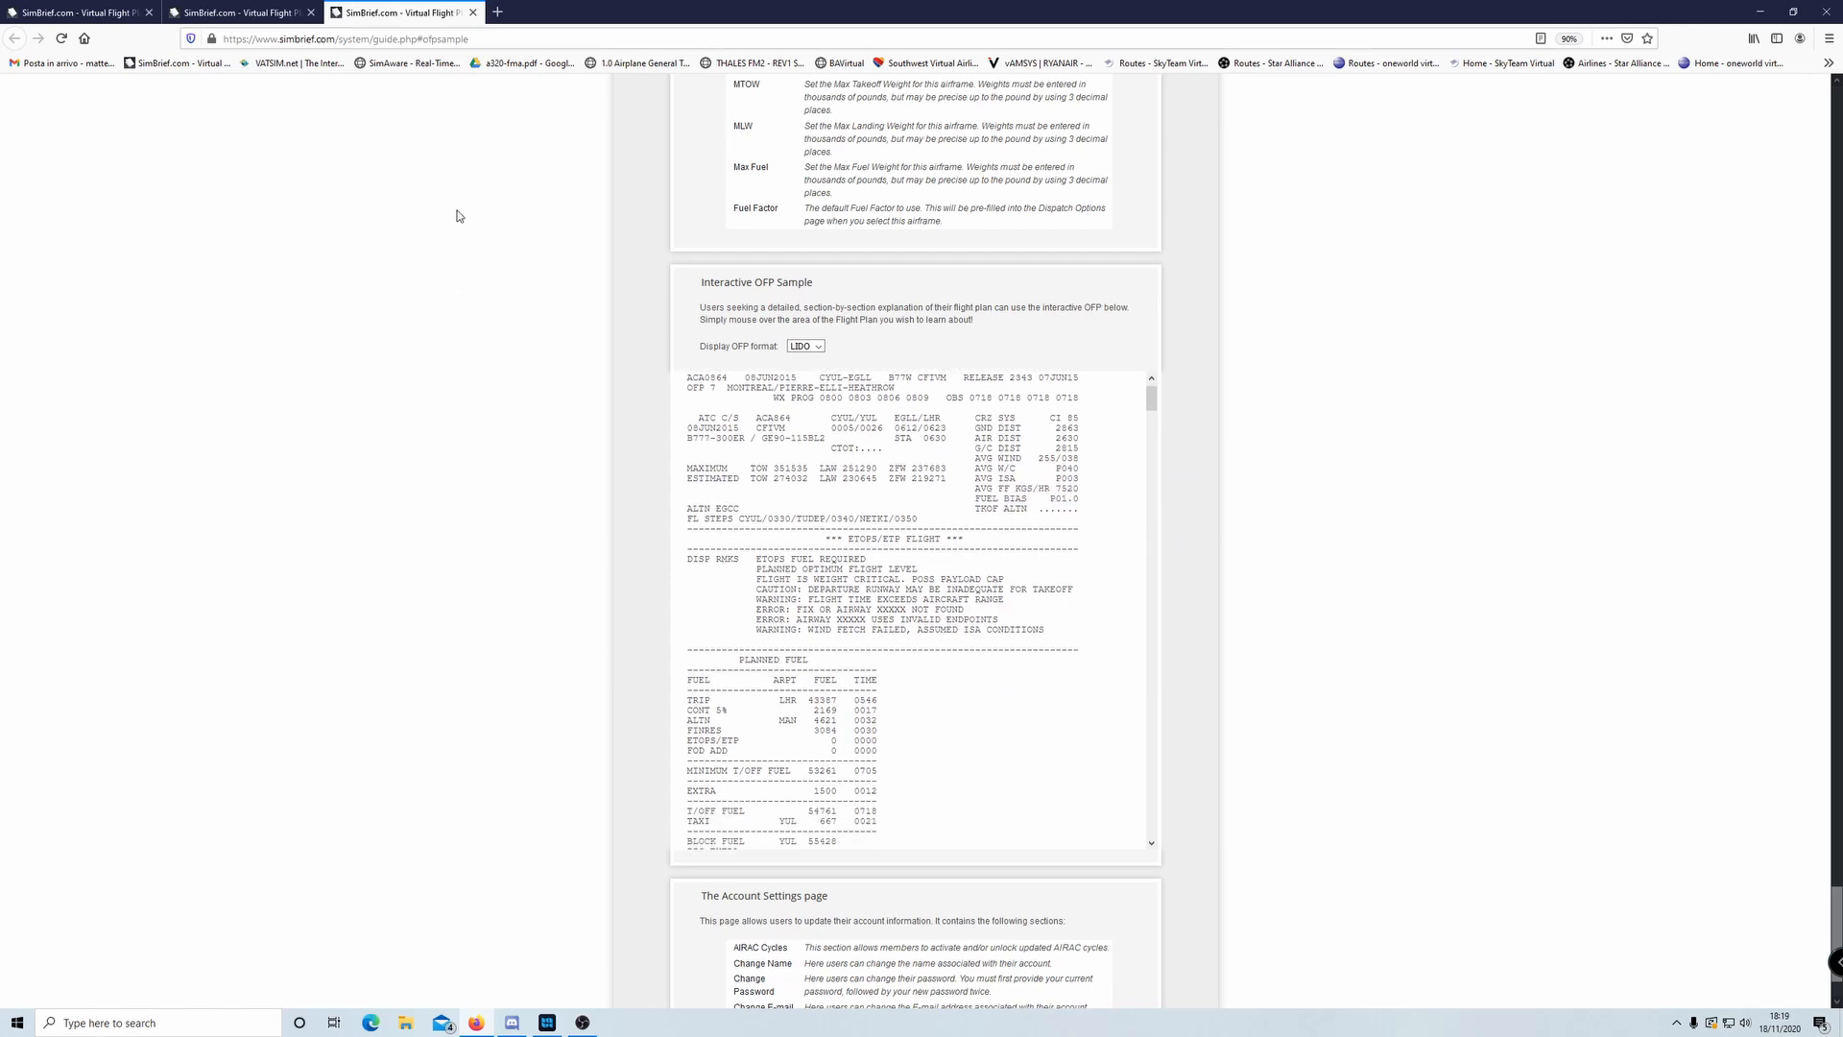
click(472, 13)
- Examine the estimated zero-fuel and takeoff weights, cost index and average wind in the OFP header
scroll(972, 612, down, 2)
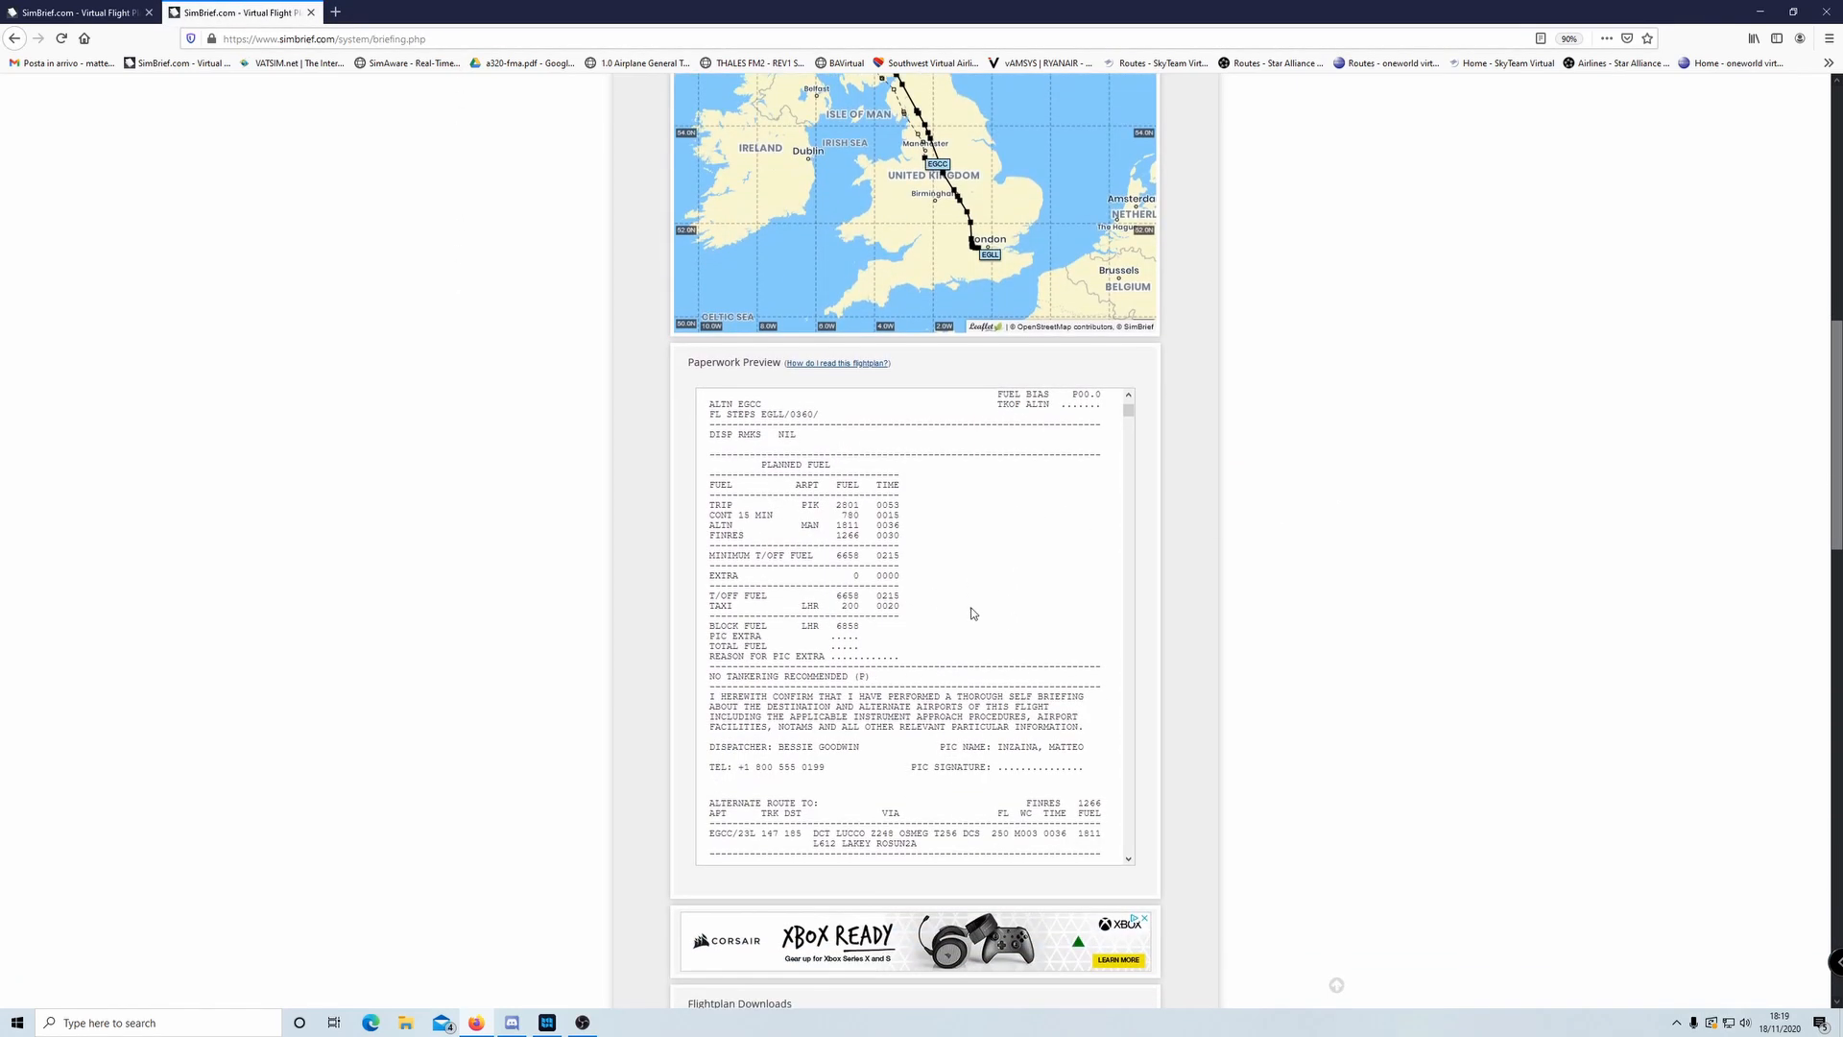
scroll(973, 612, up, 3)
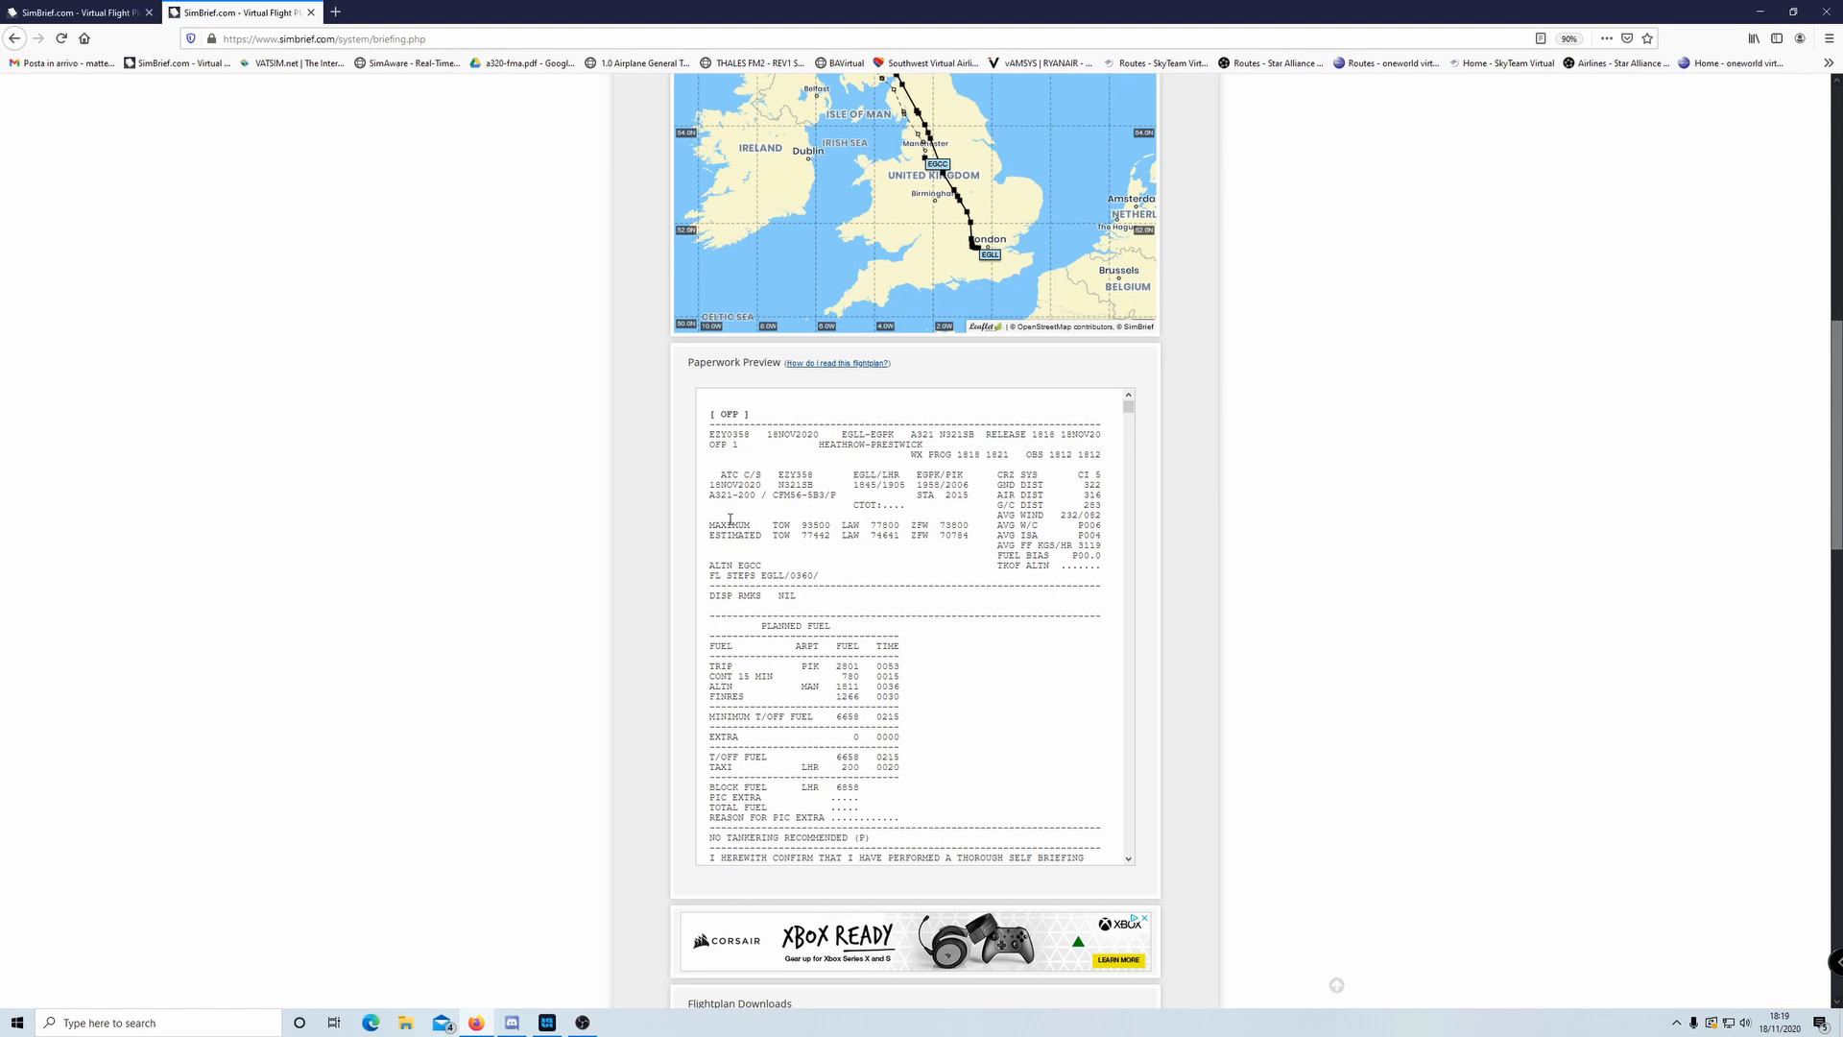
drag(940, 537, 975, 535)
drag(801, 536, 832, 536)
drag(1074, 476, 1109, 488)
drag(1062, 515, 1132, 518)
click(1086, 519)
- Examine the planned trip, contingency, alternate, final reserve and block fuel figures in the OFP
scroll(846, 549, down, 2)
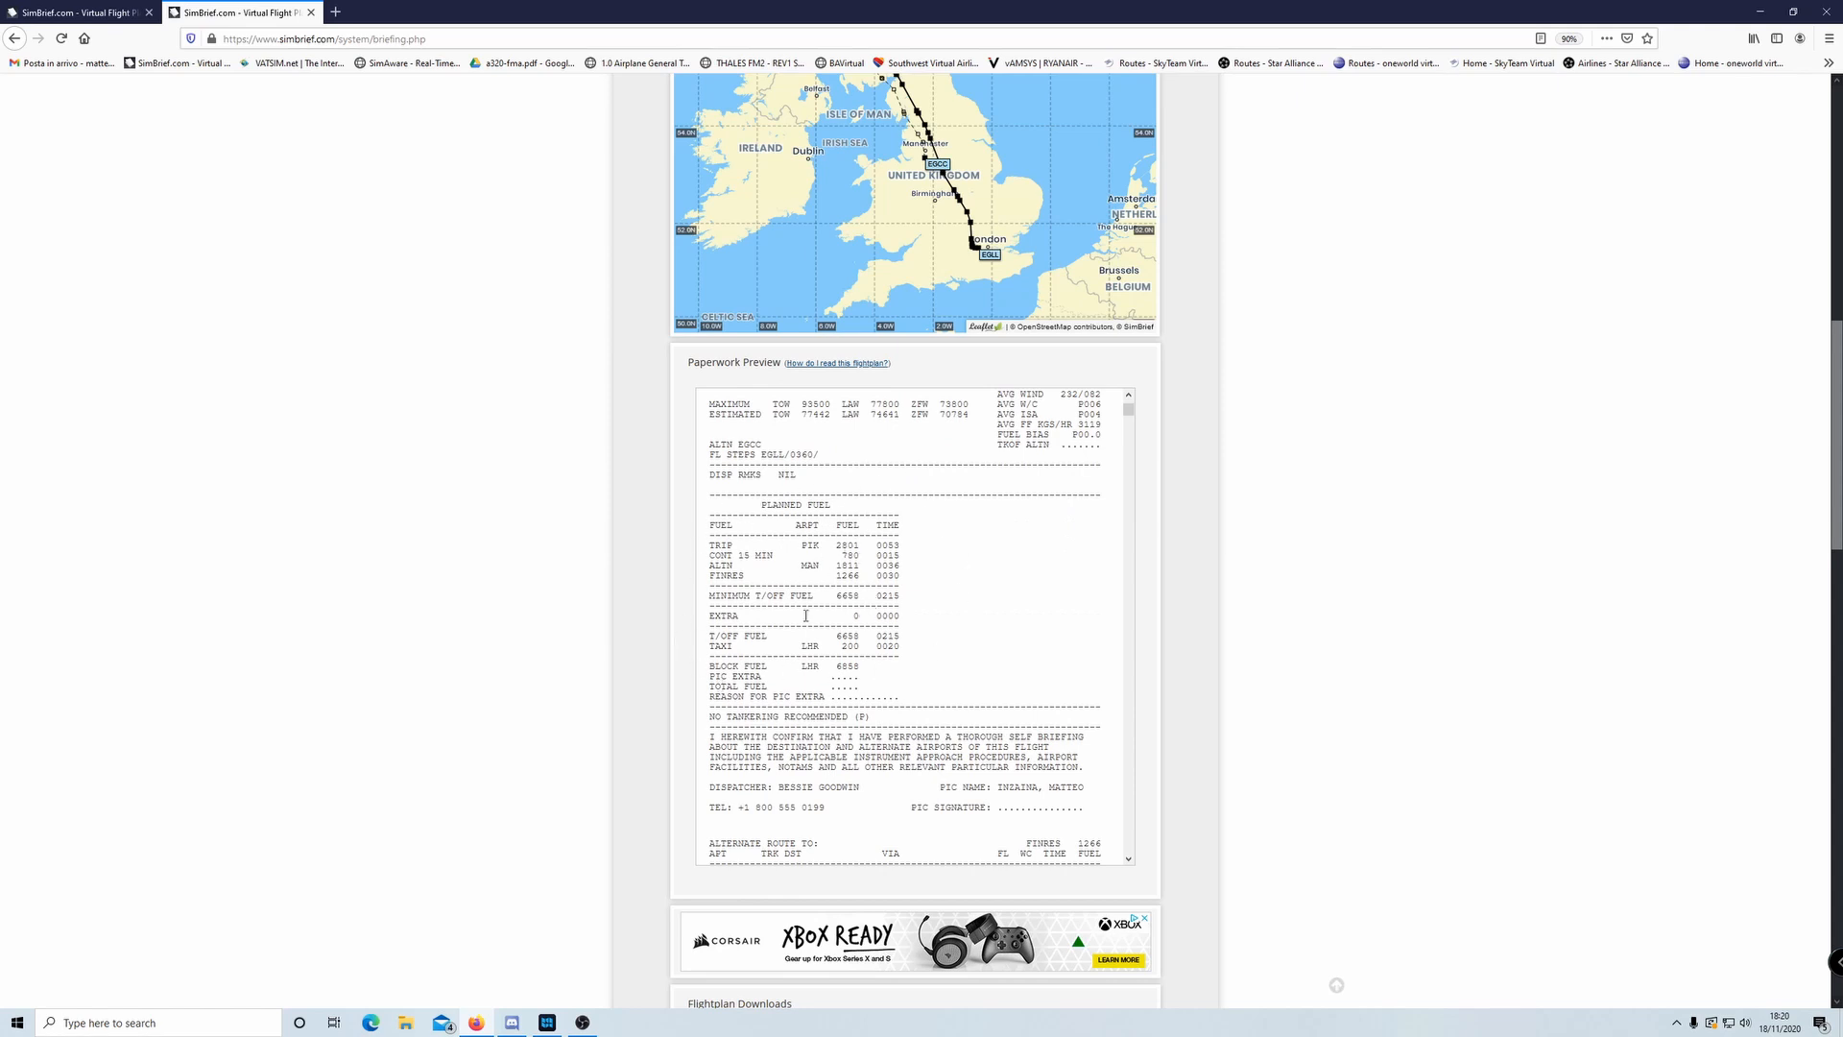
drag(836, 547, 860, 546)
right_click(842, 560)
click(843, 561)
double_click(847, 556)
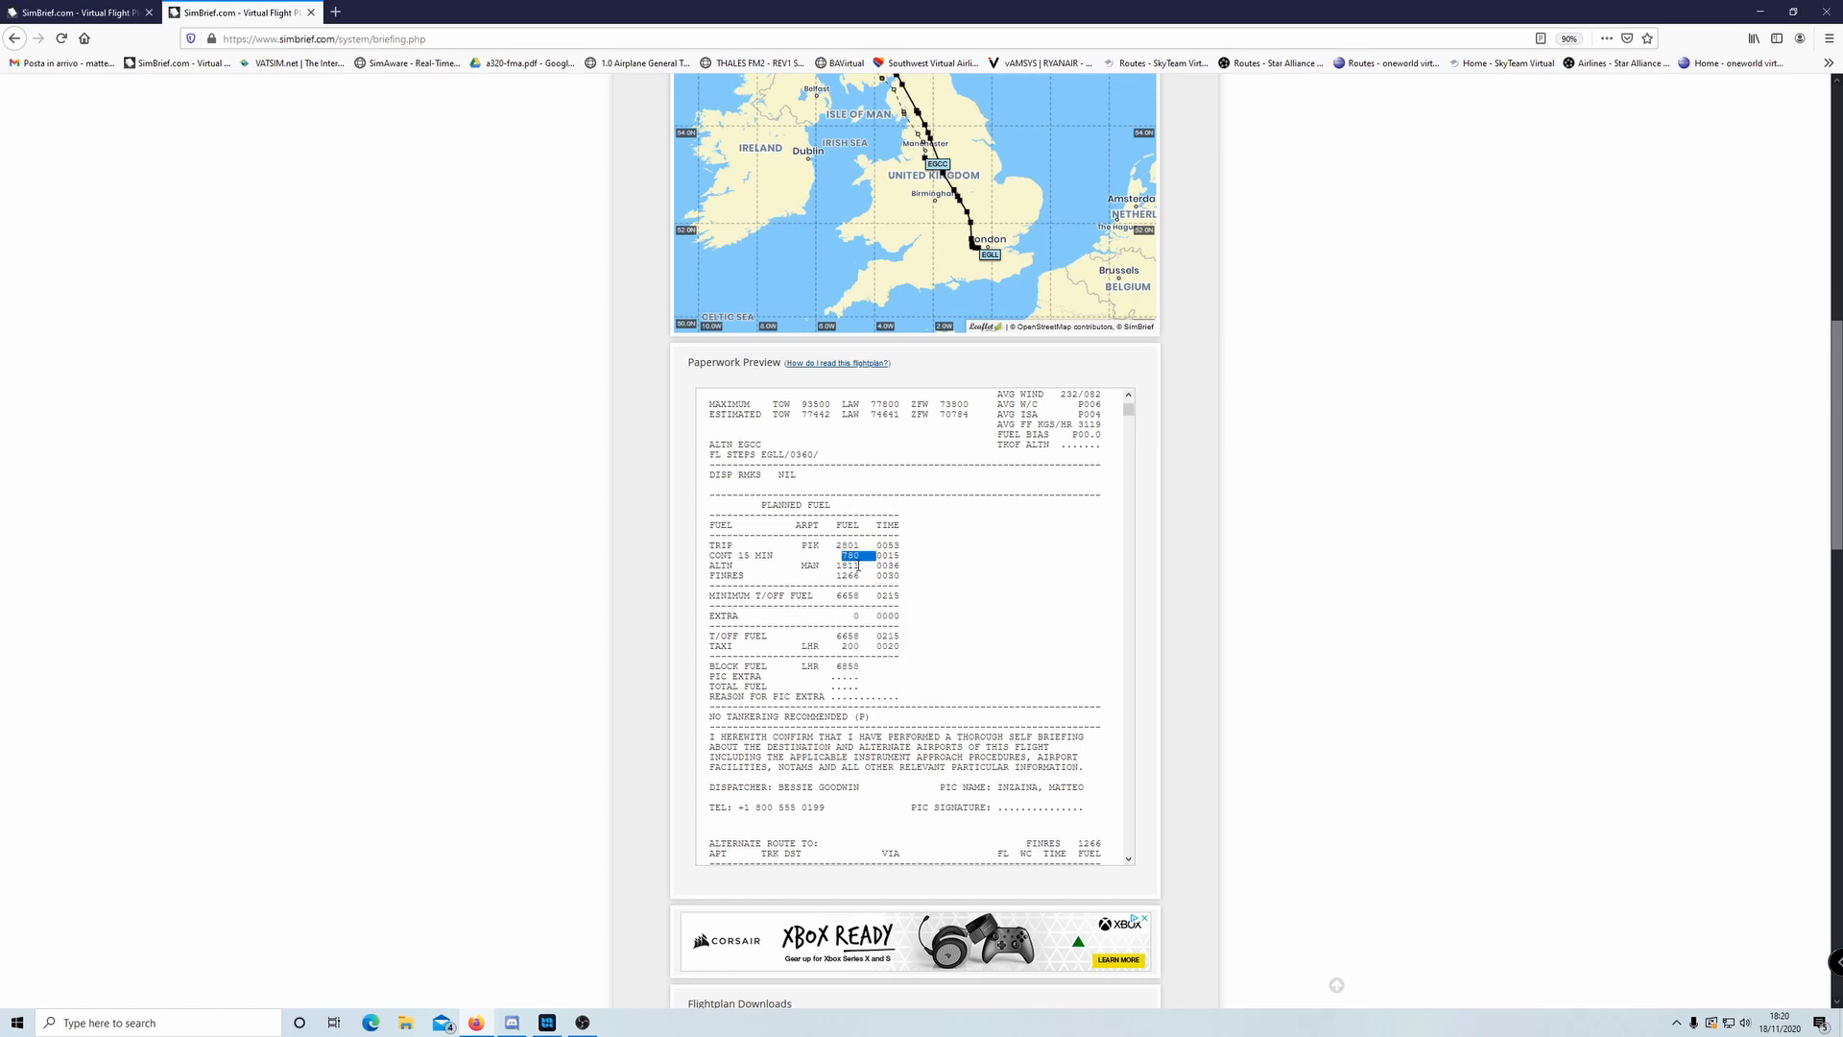
double_click(841, 566)
double_click(851, 576)
scroll(914, 600, down, 1)
double_click(849, 626)
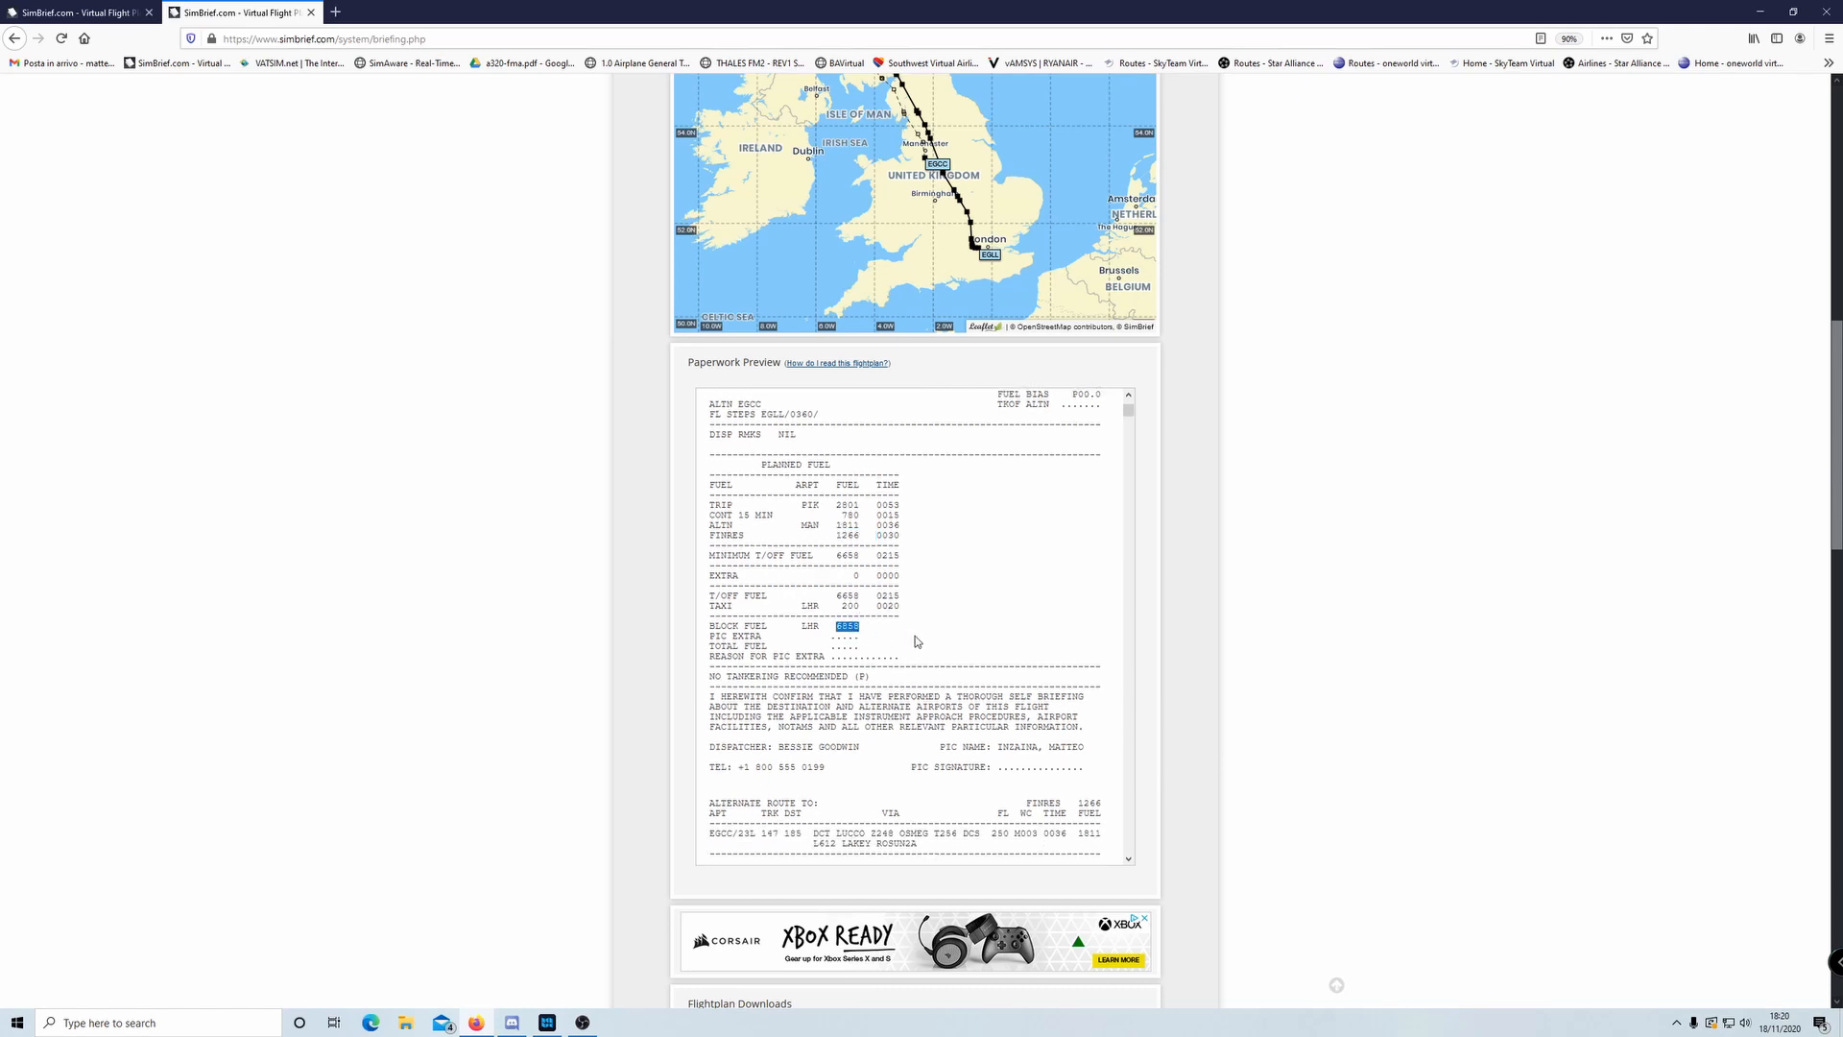
- Review the OFP from its header to the alternate route, routing and operational impacts sections
scroll(916, 641, up, 3)
scroll(916, 641, up, 1)
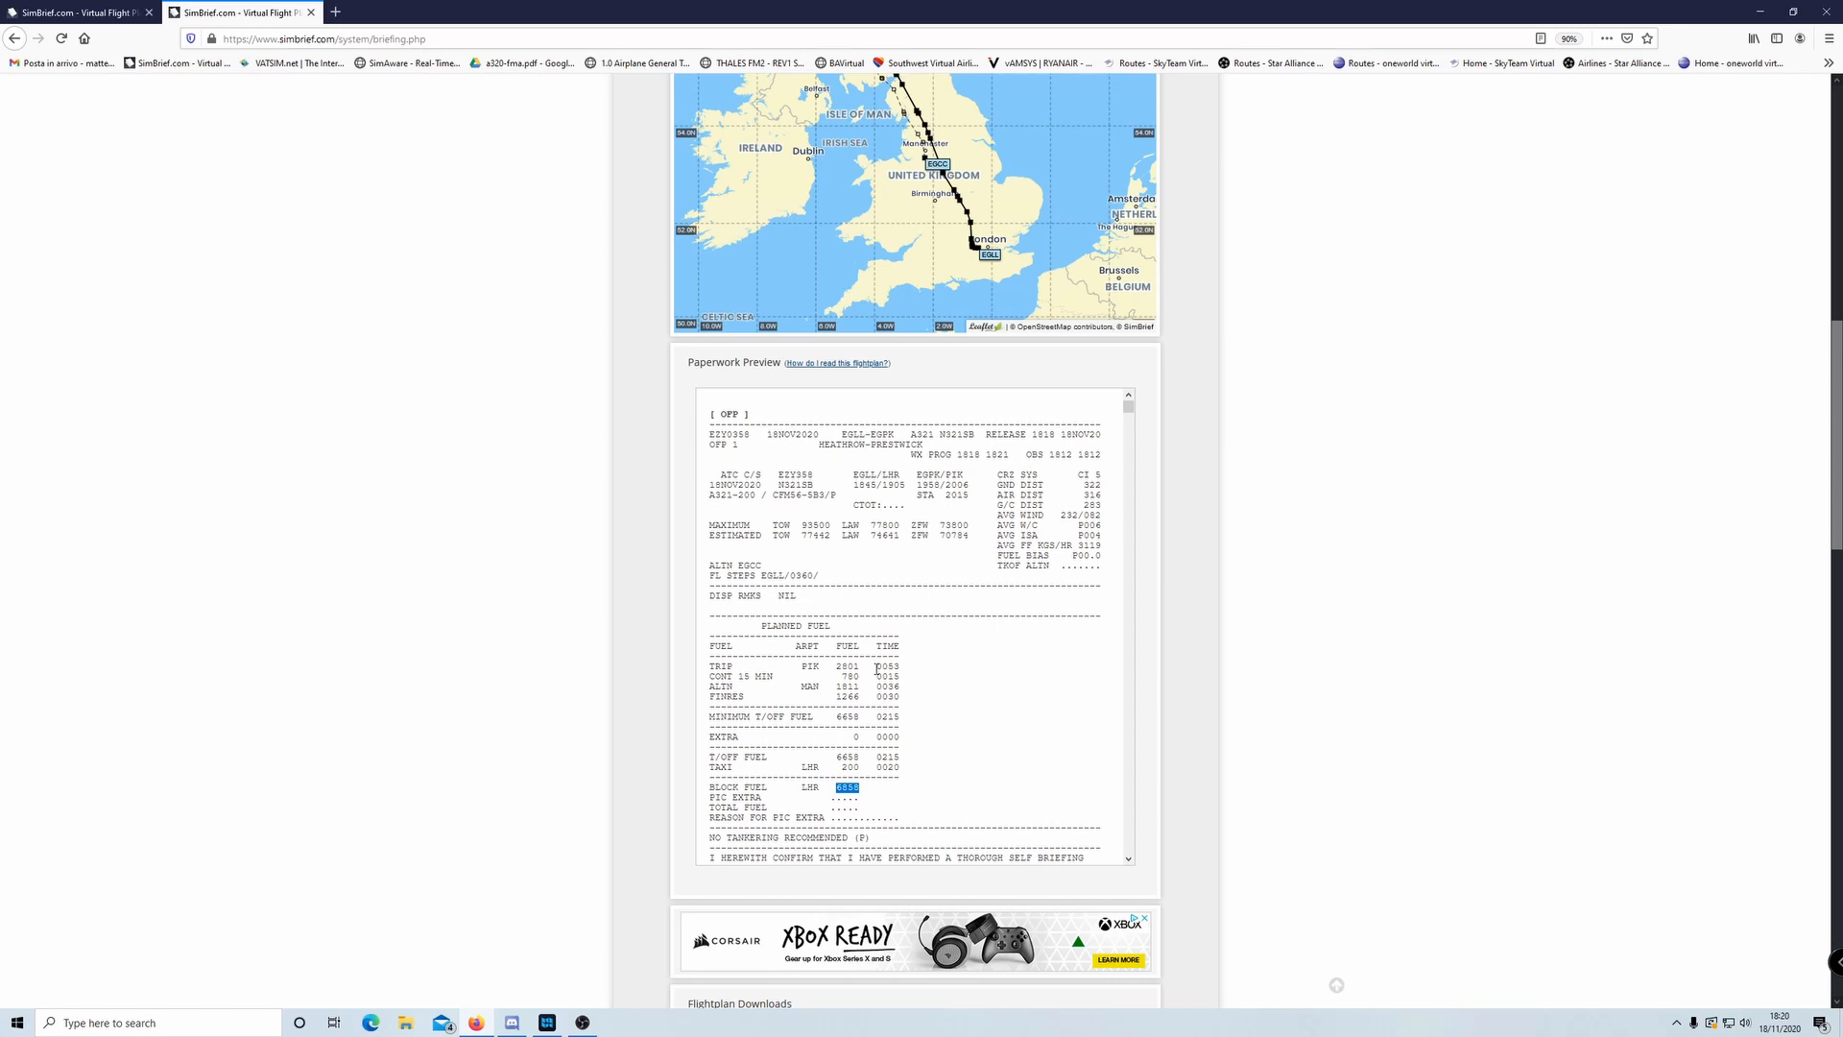
scroll(889, 682, down, 9)
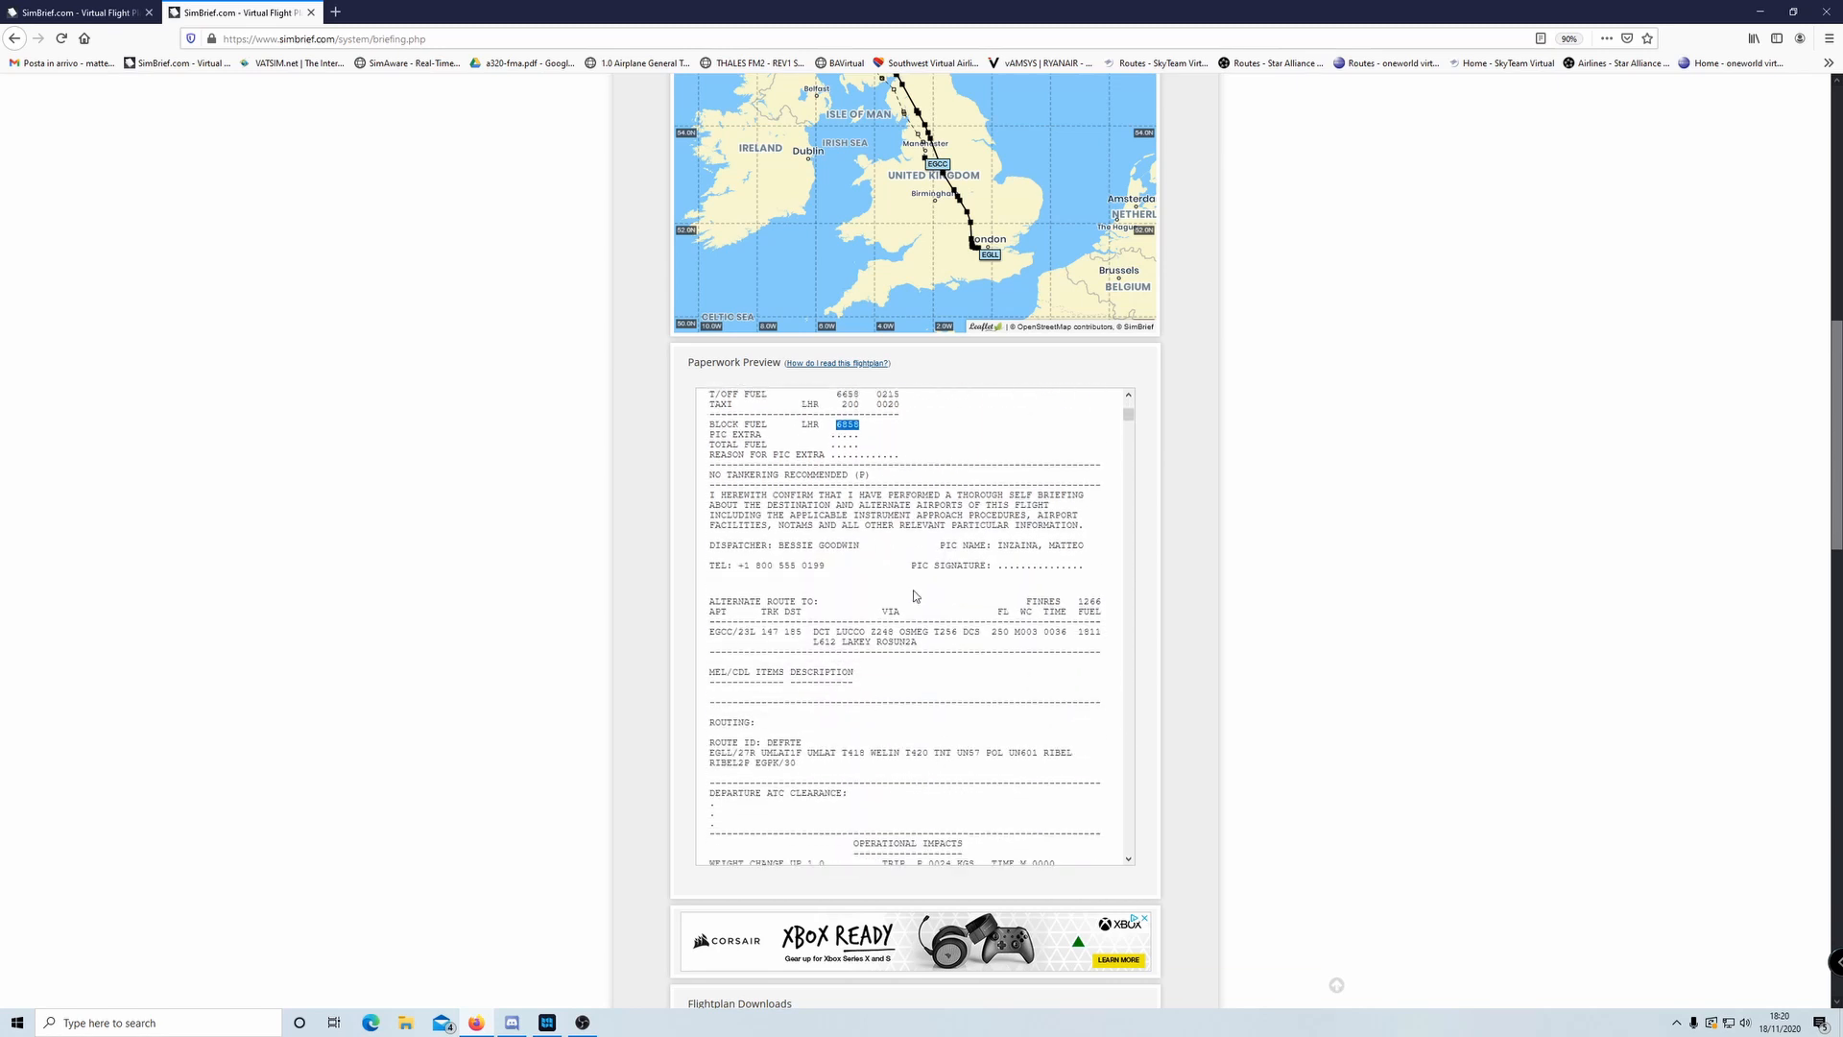
scroll(946, 739, up, 6)
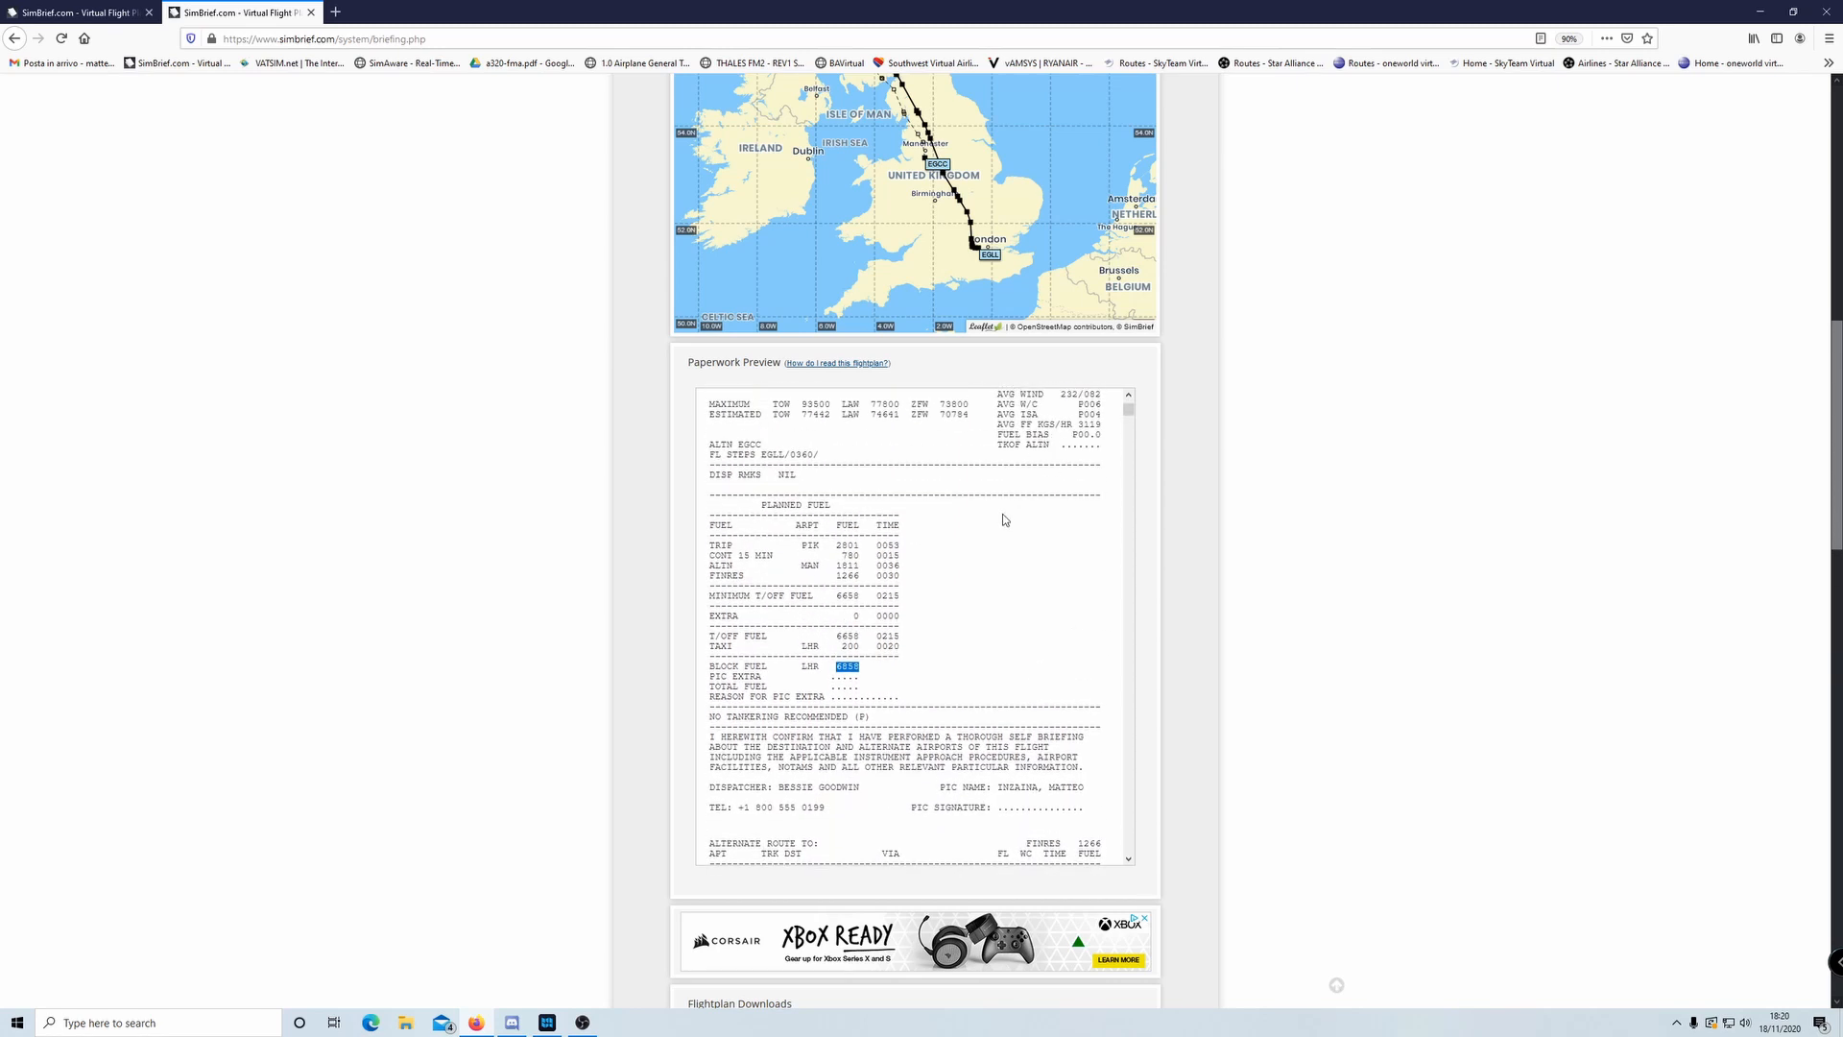
scroll(1003, 523, up, 3)
scroll(1017, 549, down, 9)
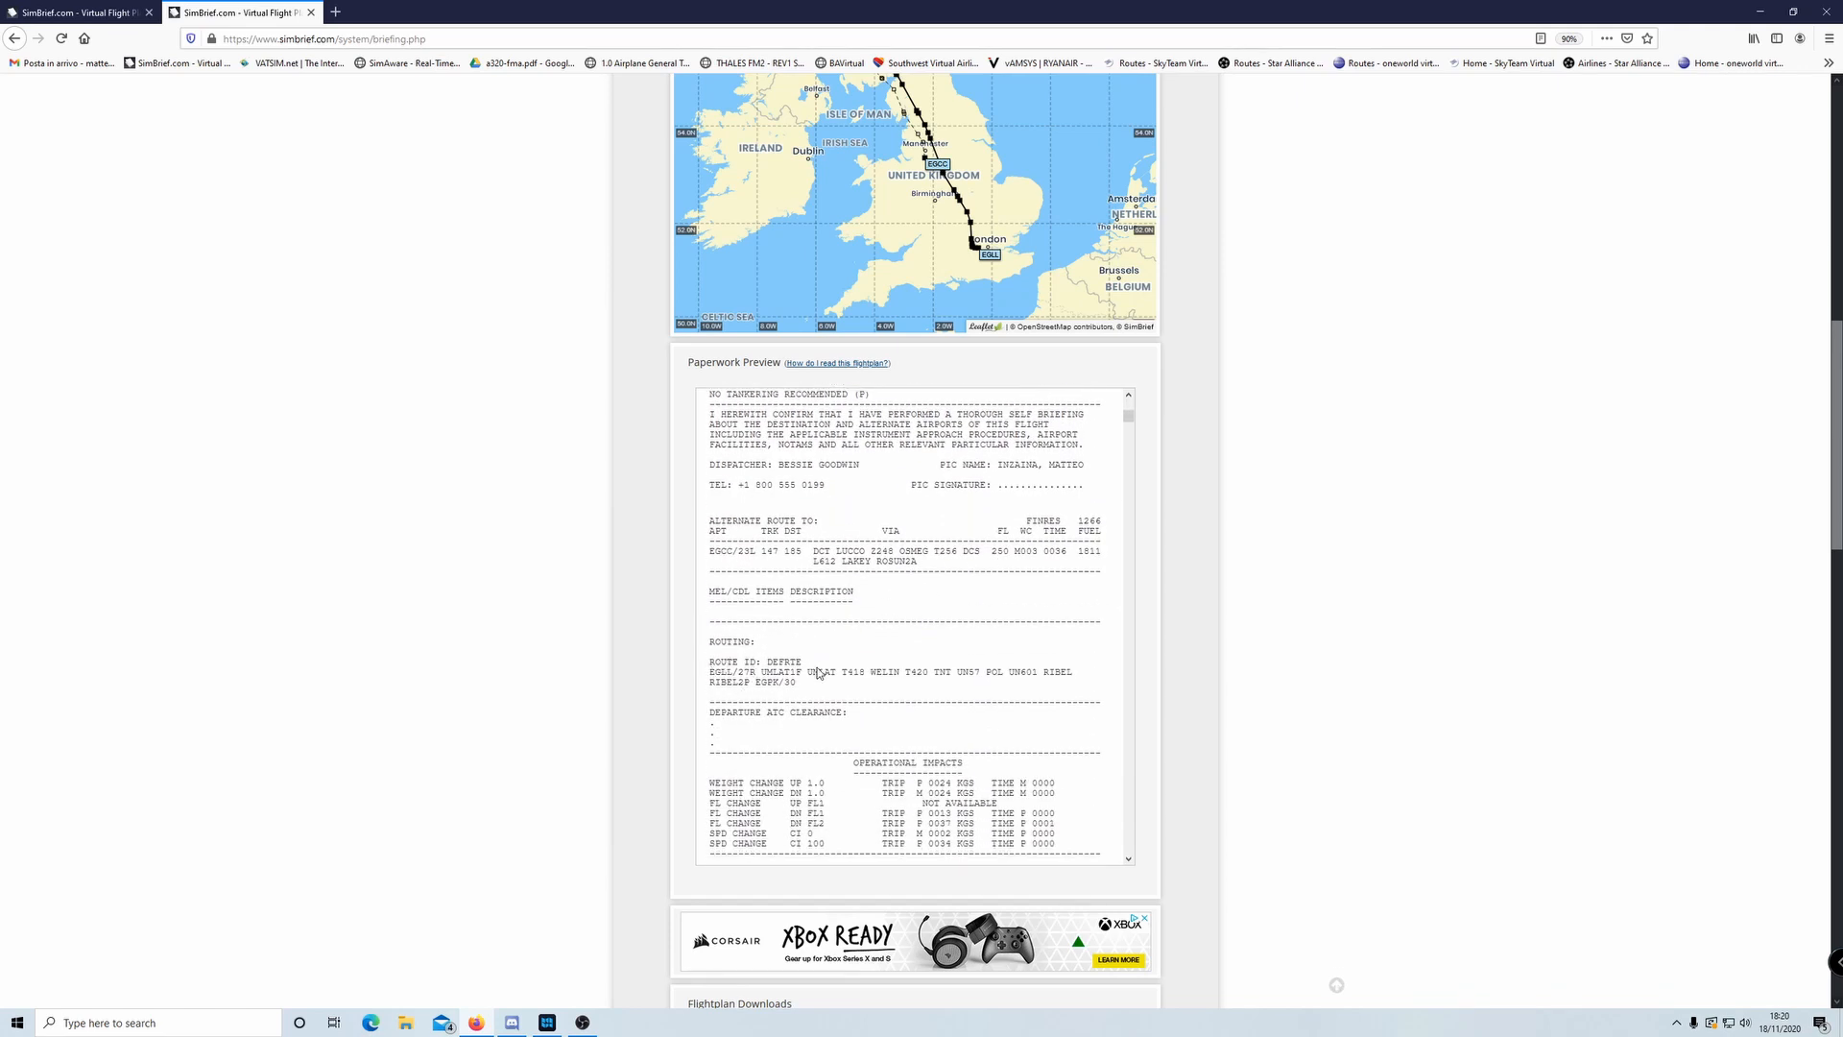
- Examine the alternate route to EGCC and the planned routing from EGLL to EGPK in the OFP
drag(710, 521, 1042, 563)
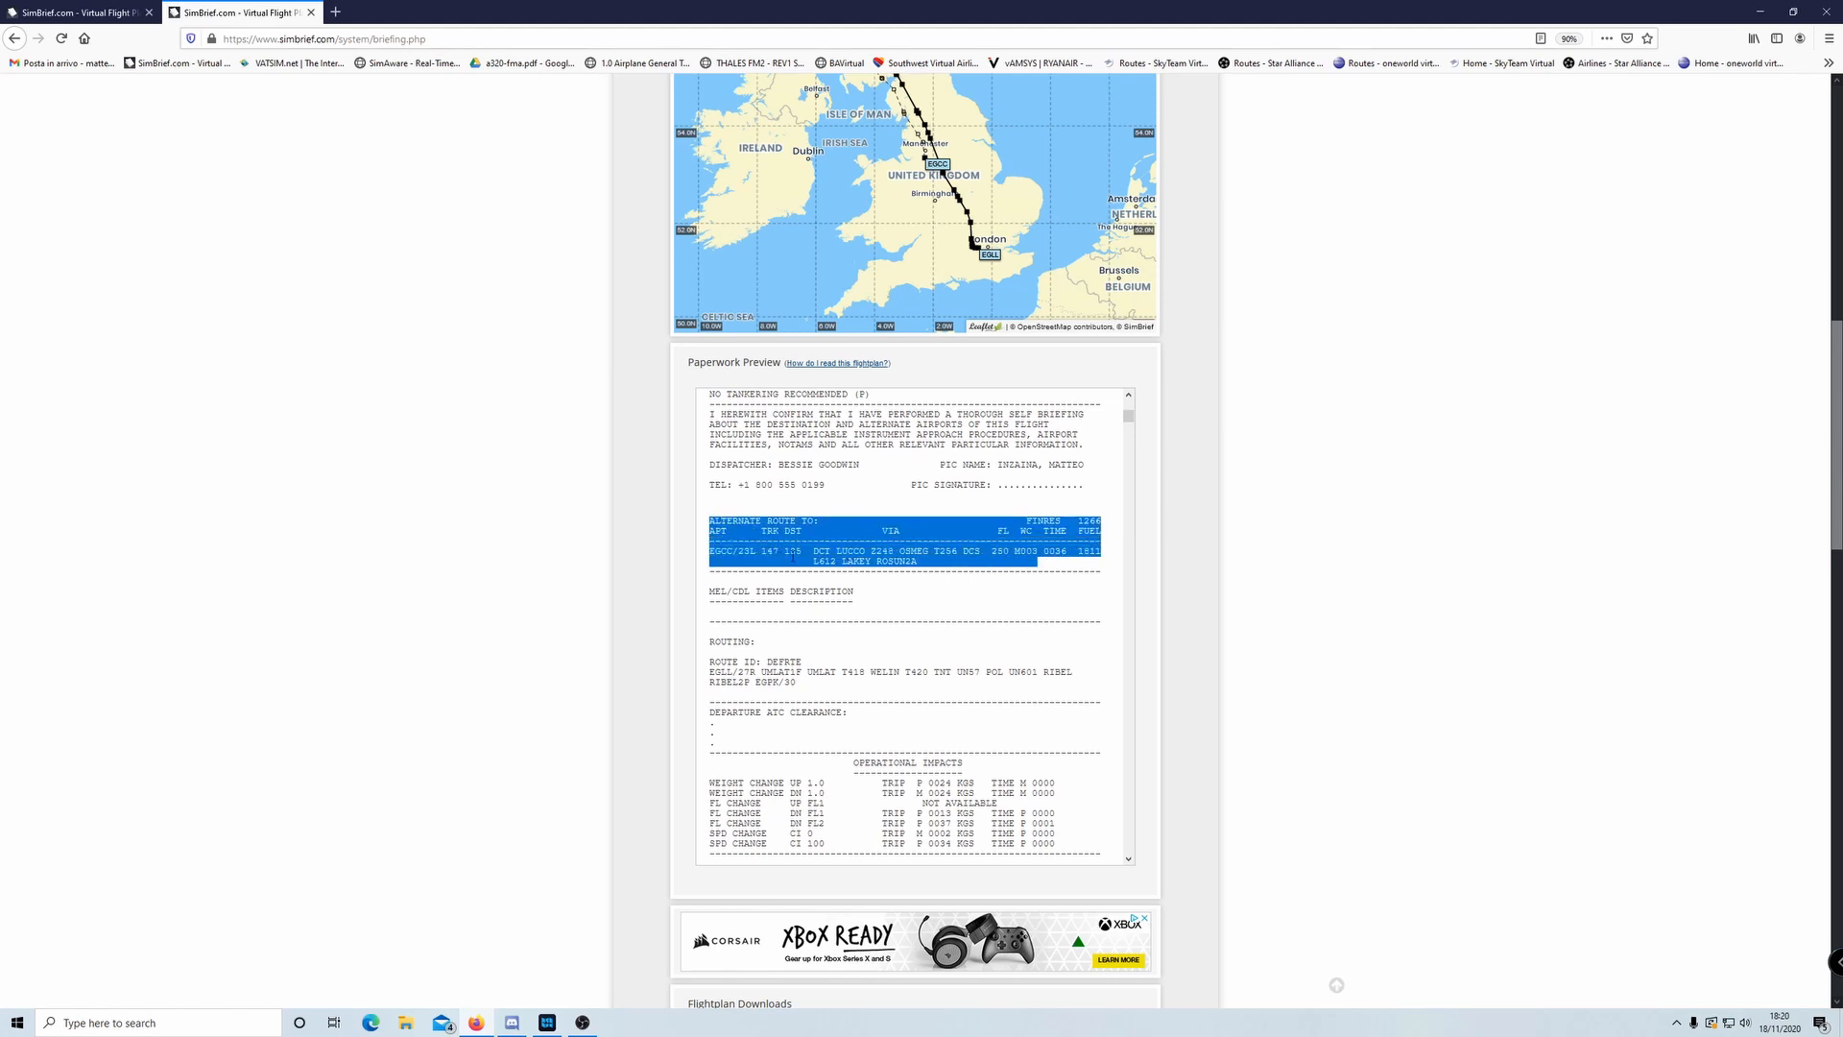
scroll(803, 628, down, 2)
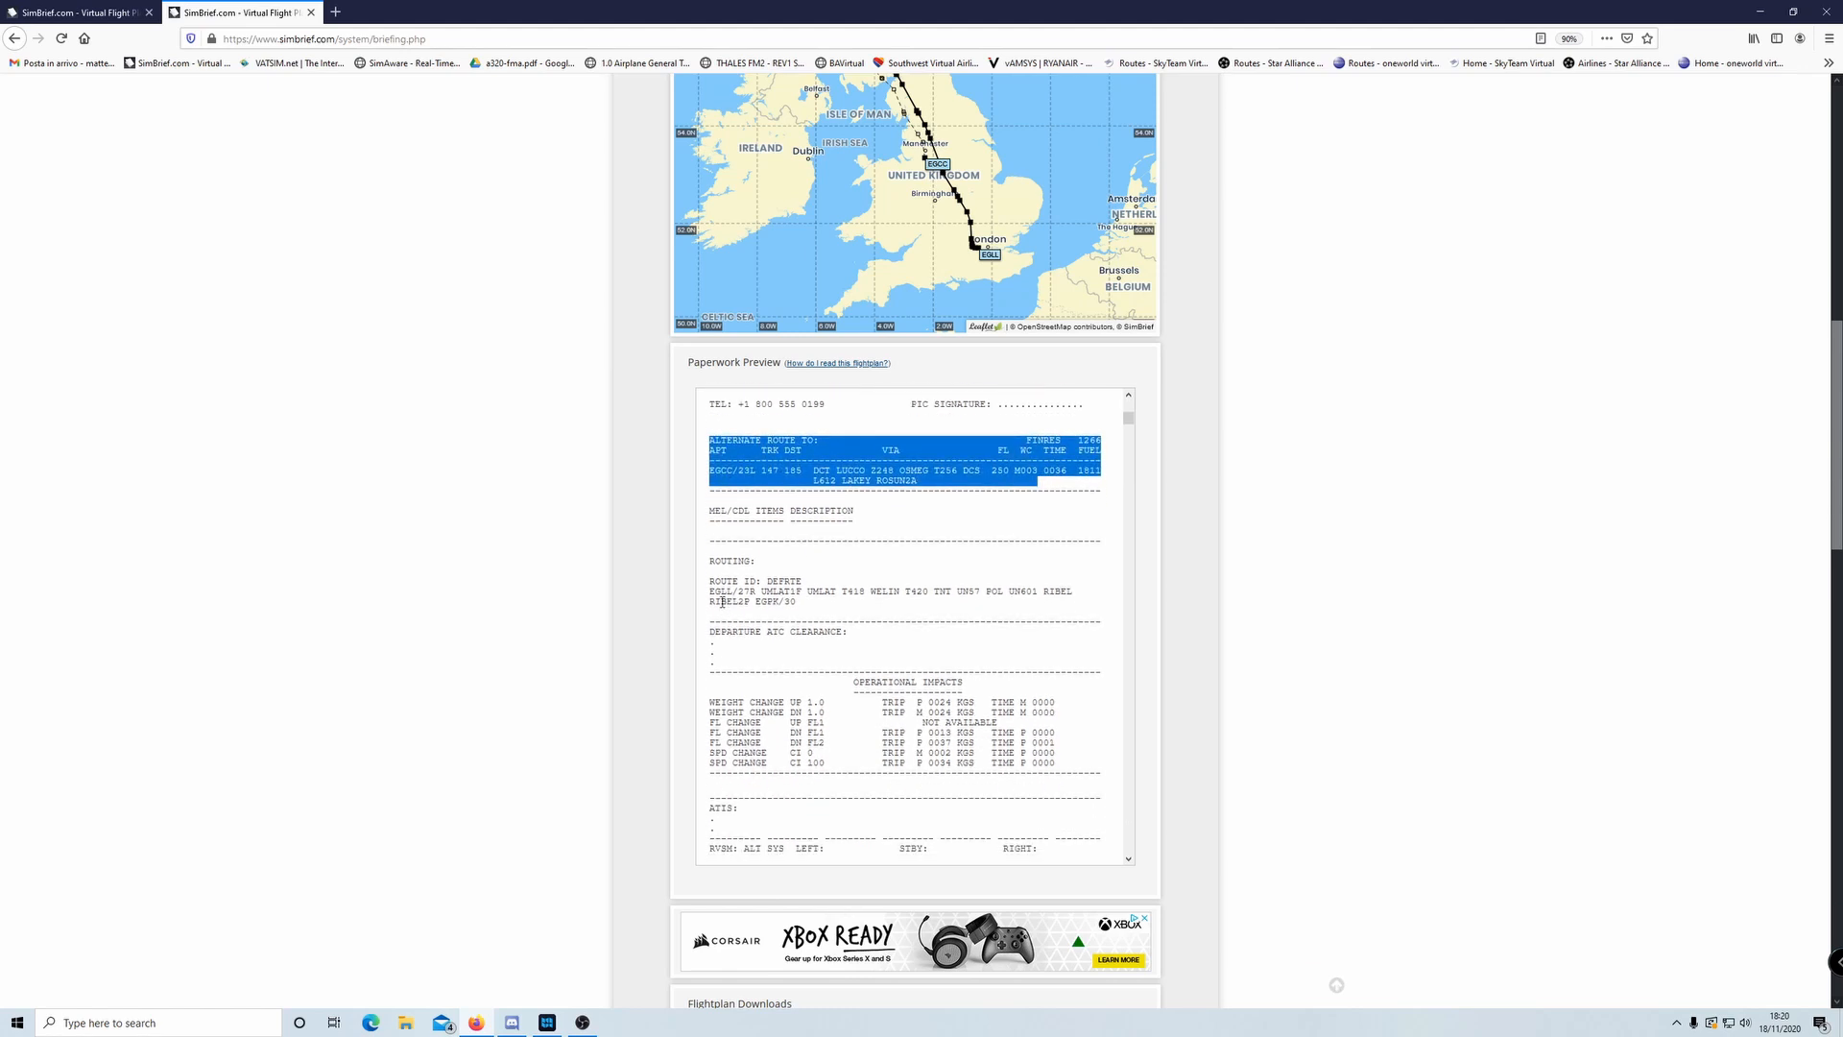
drag(711, 592, 860, 608)
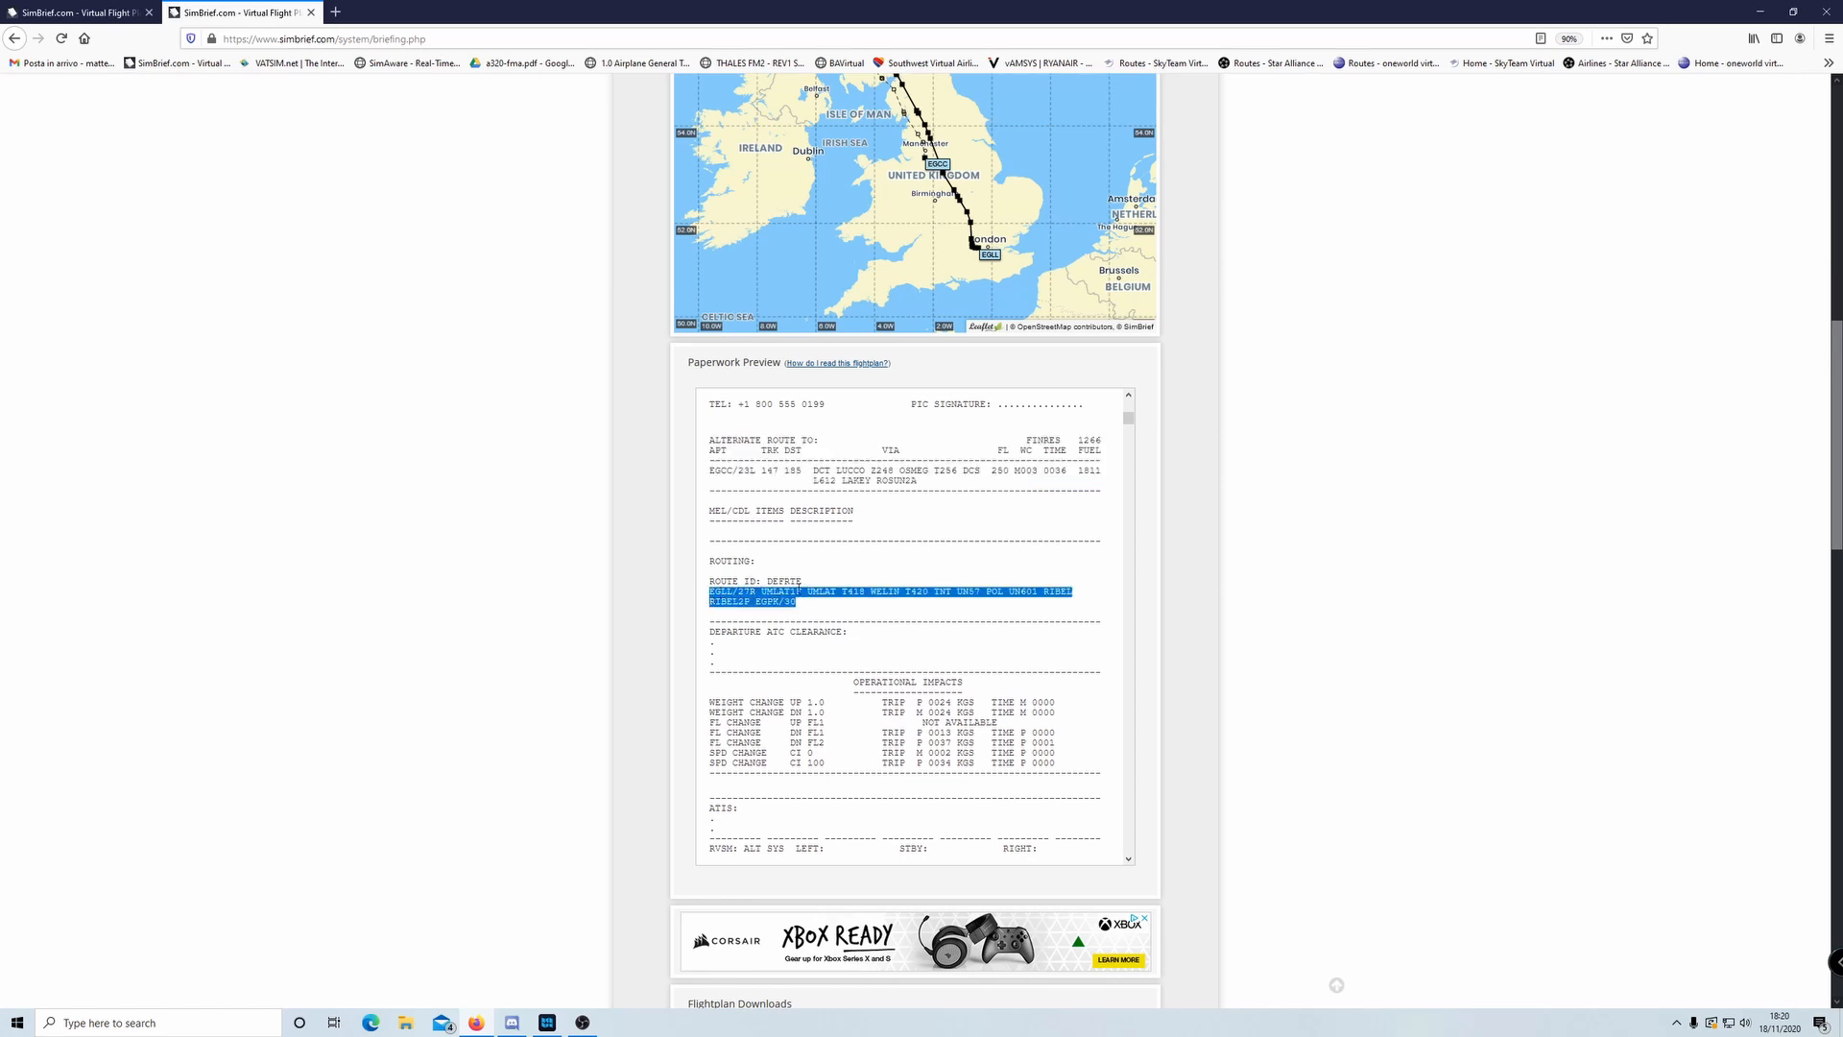
click(788, 592)
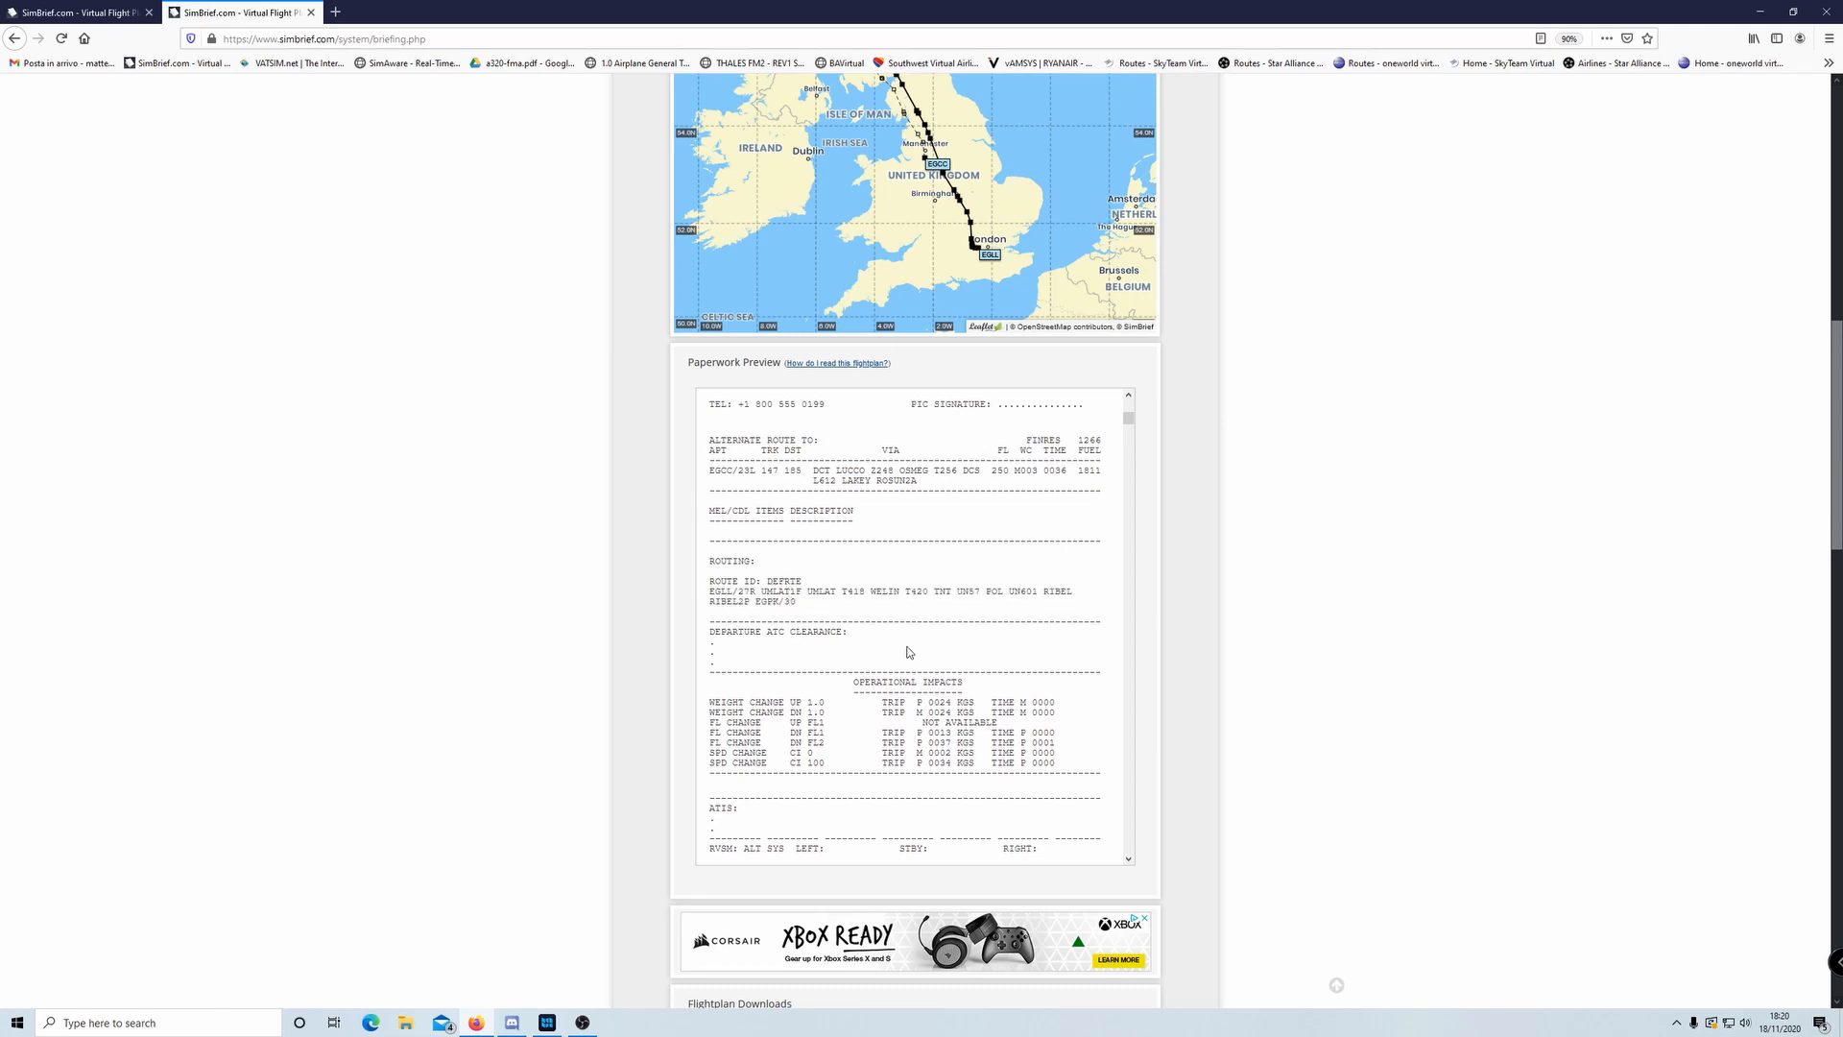
double_click(725, 603)
double_click(769, 603)
- Examine the OFP's weights section, including passengers and zero-fuel weight, through to the start of the flight log
scroll(798, 659, down, 8)
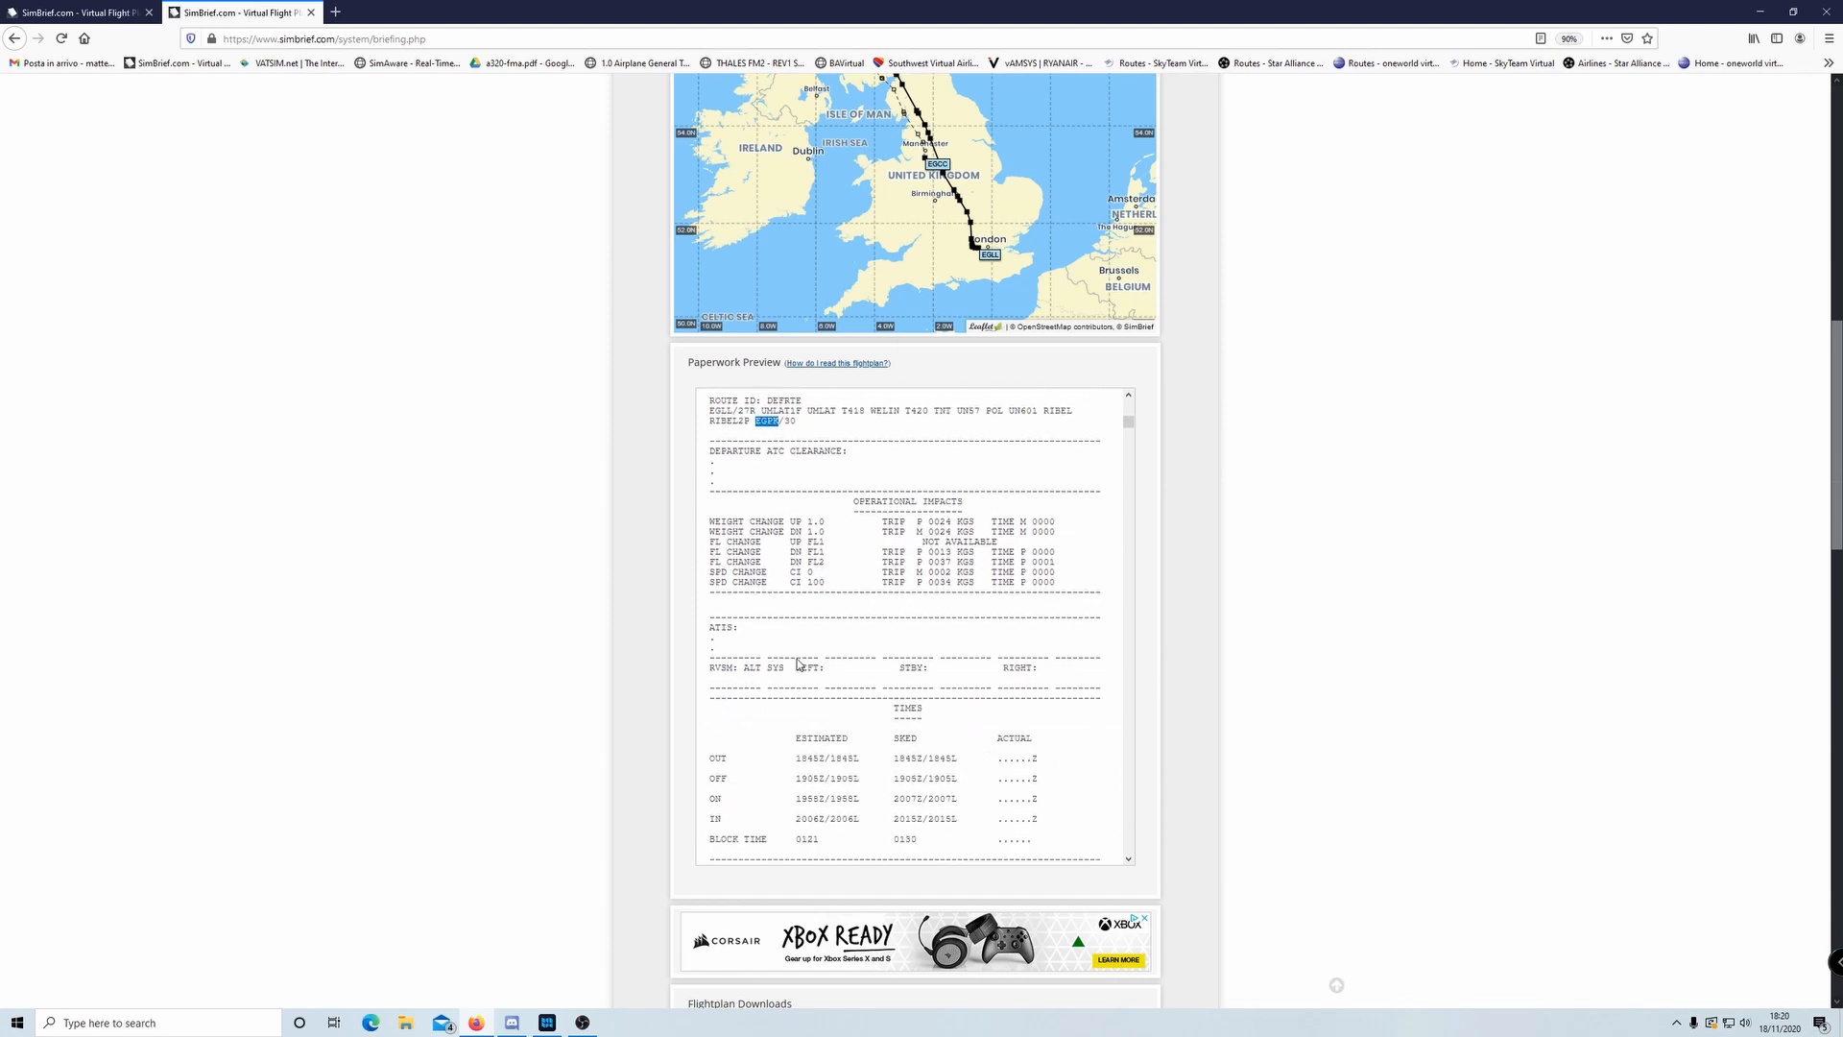
scroll(797, 658, down, 6)
scroll(734, 544, up, 3)
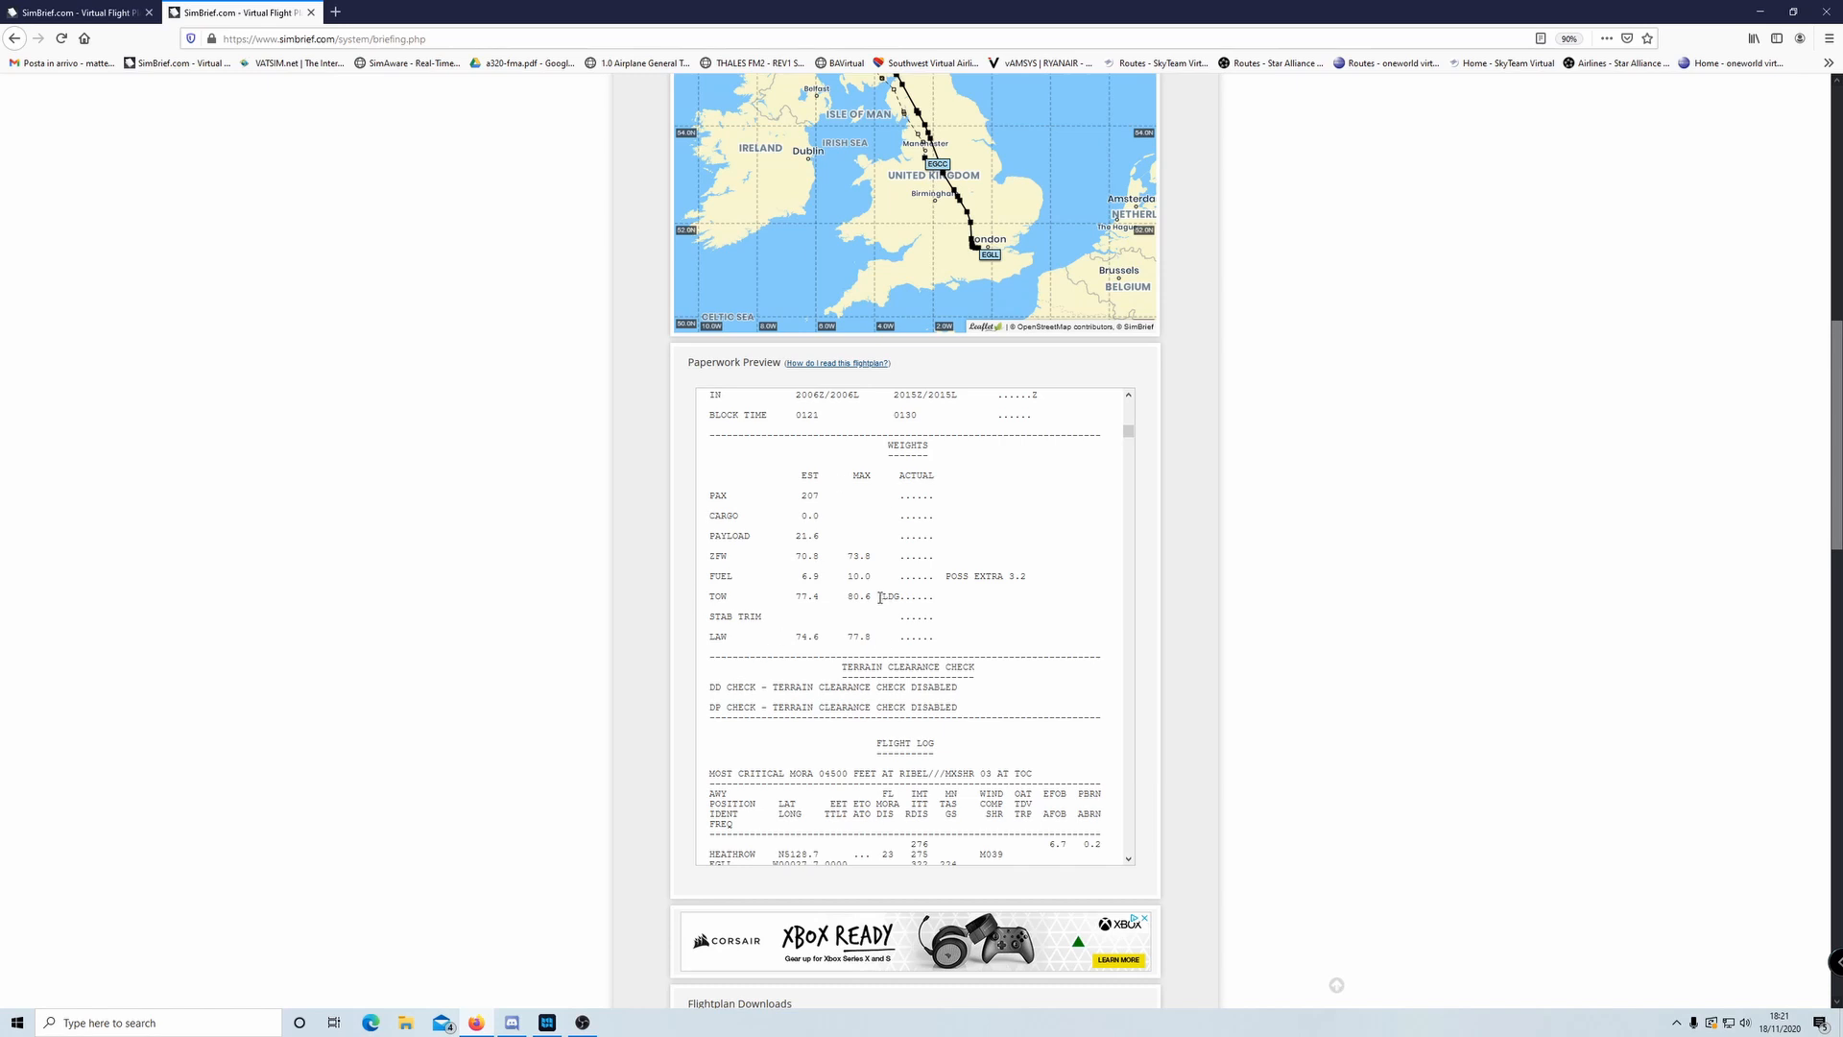
scroll(852, 540, down, 2)
scroll(853, 540, up, 2)
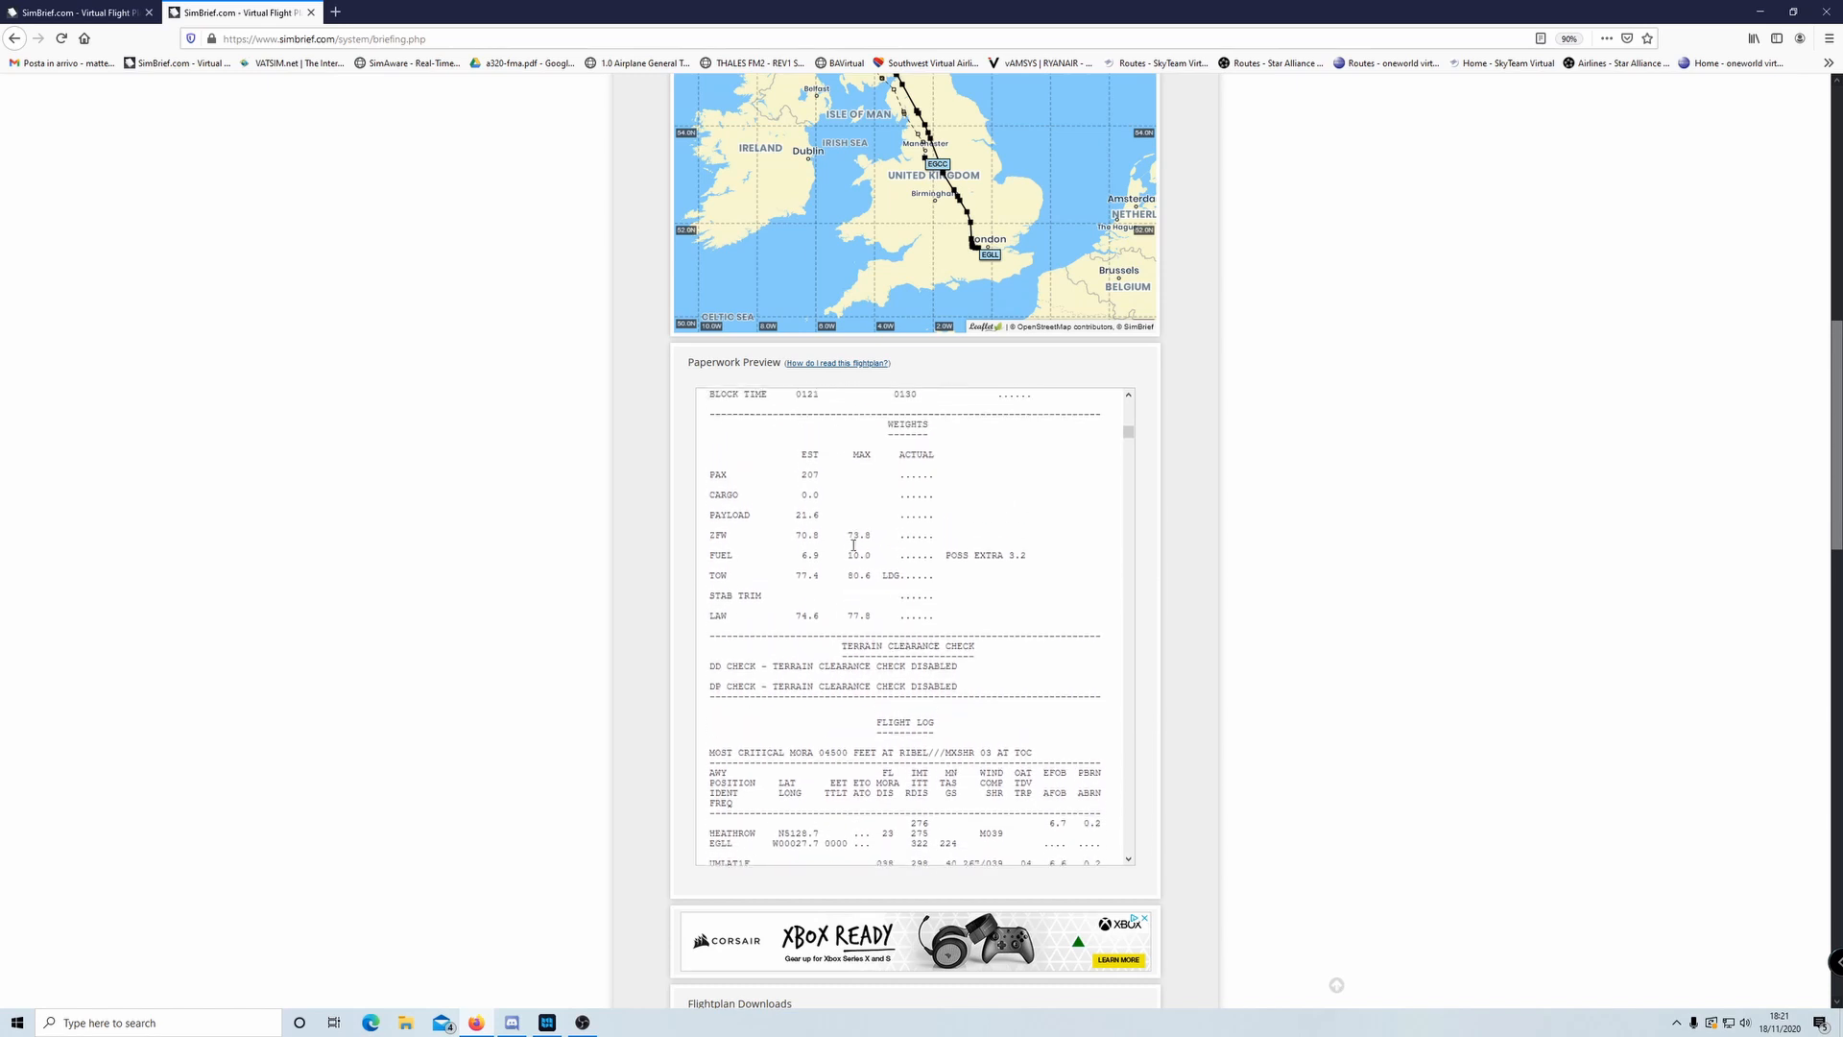
double_click(809, 494)
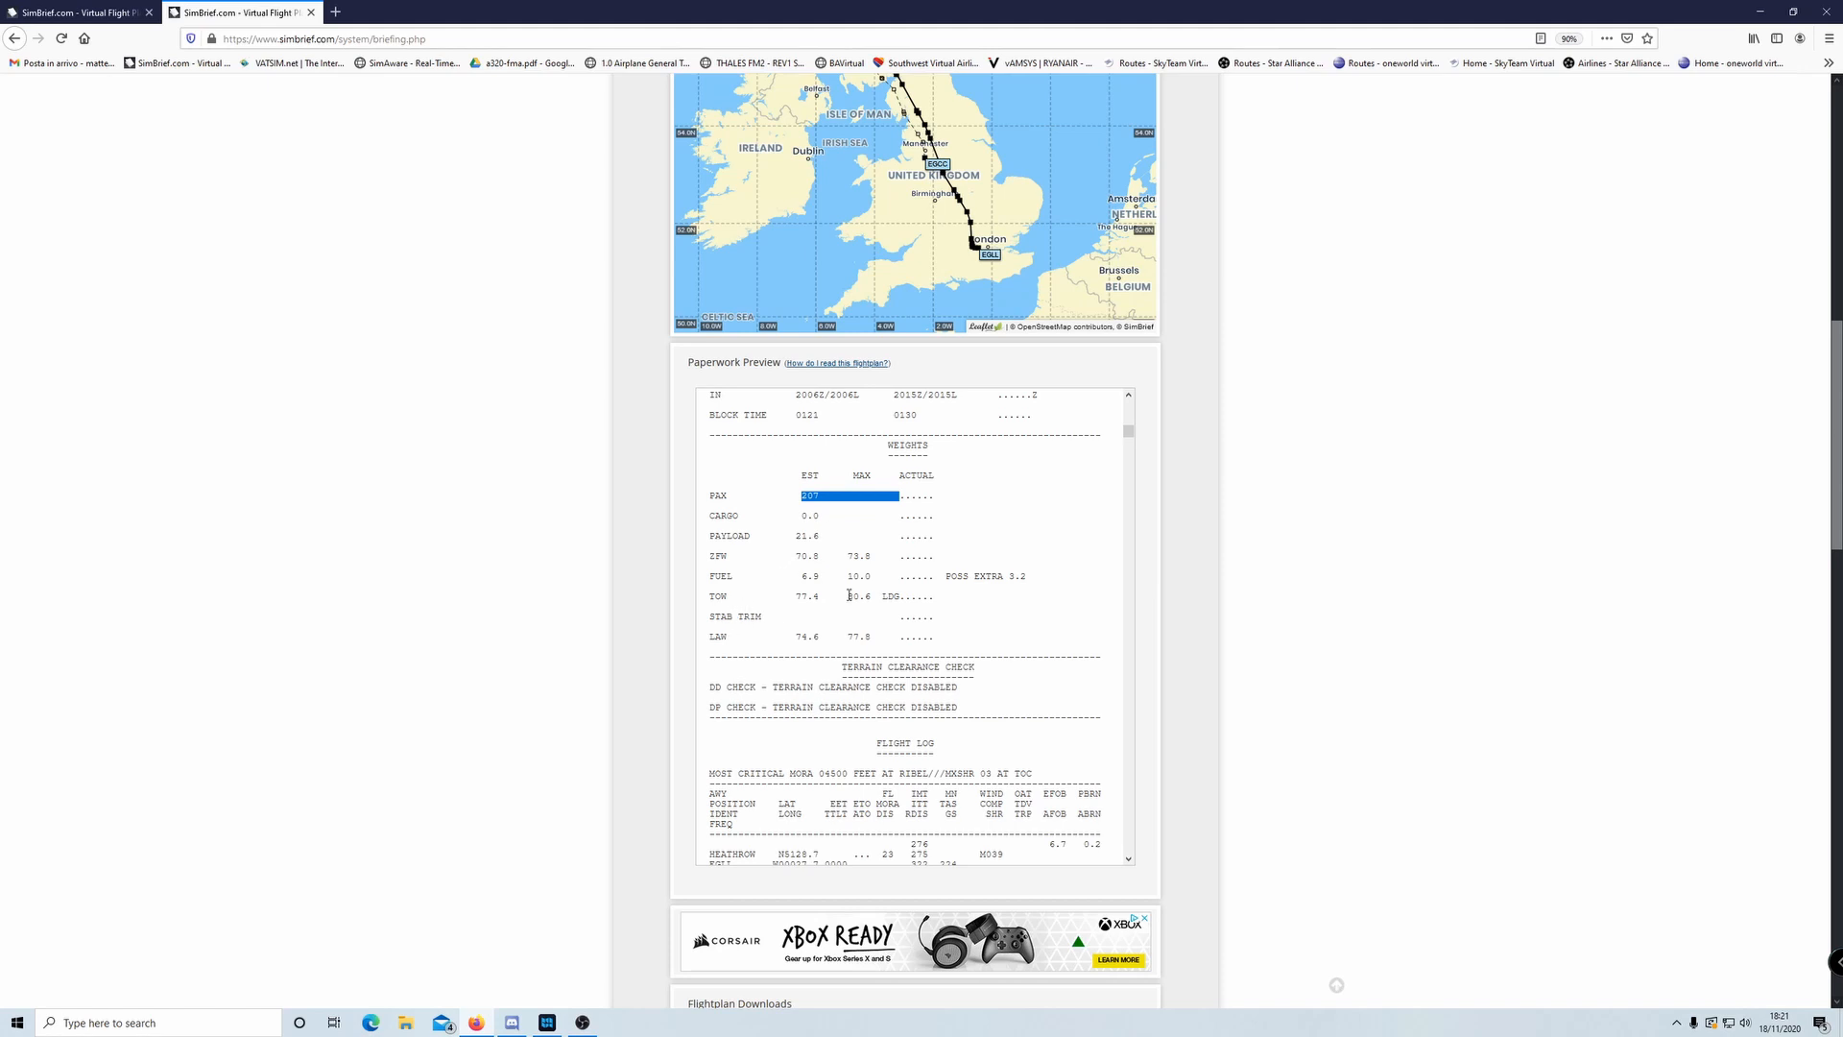
double_click(803, 555)
click(820, 556)
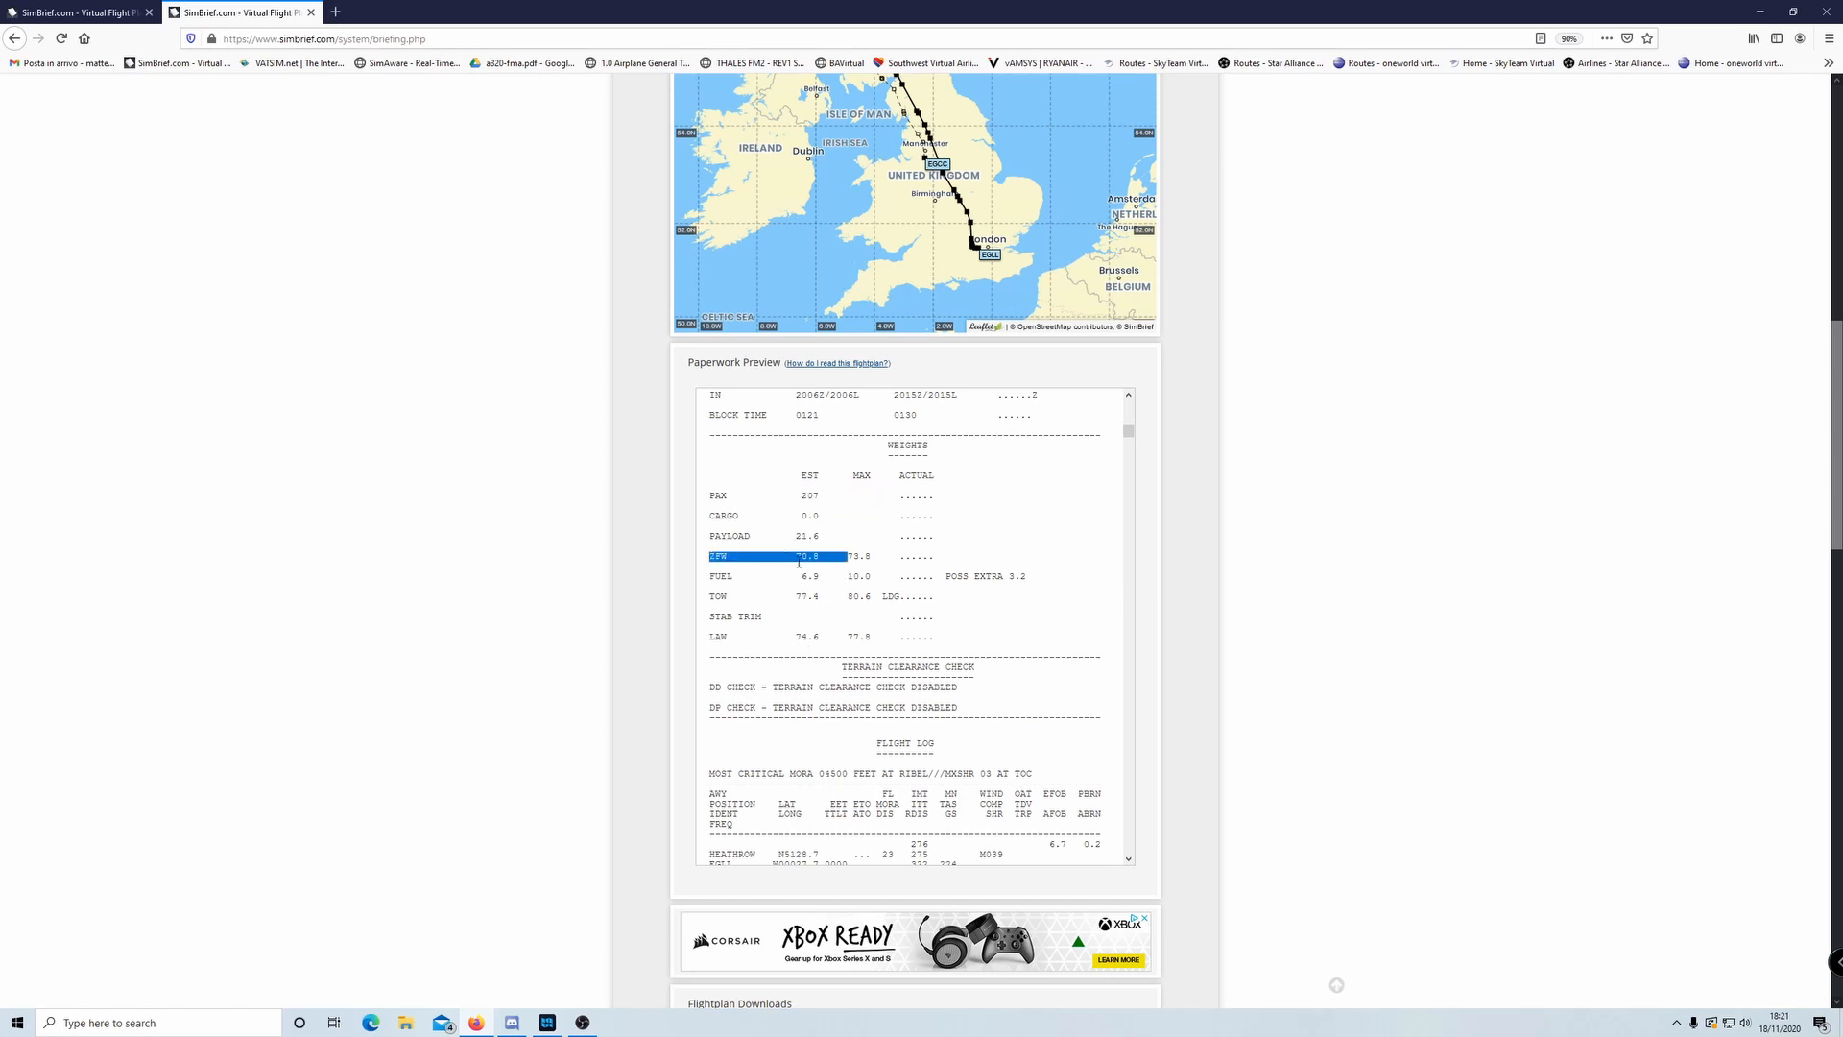
scroll(833, 569, down, 4)
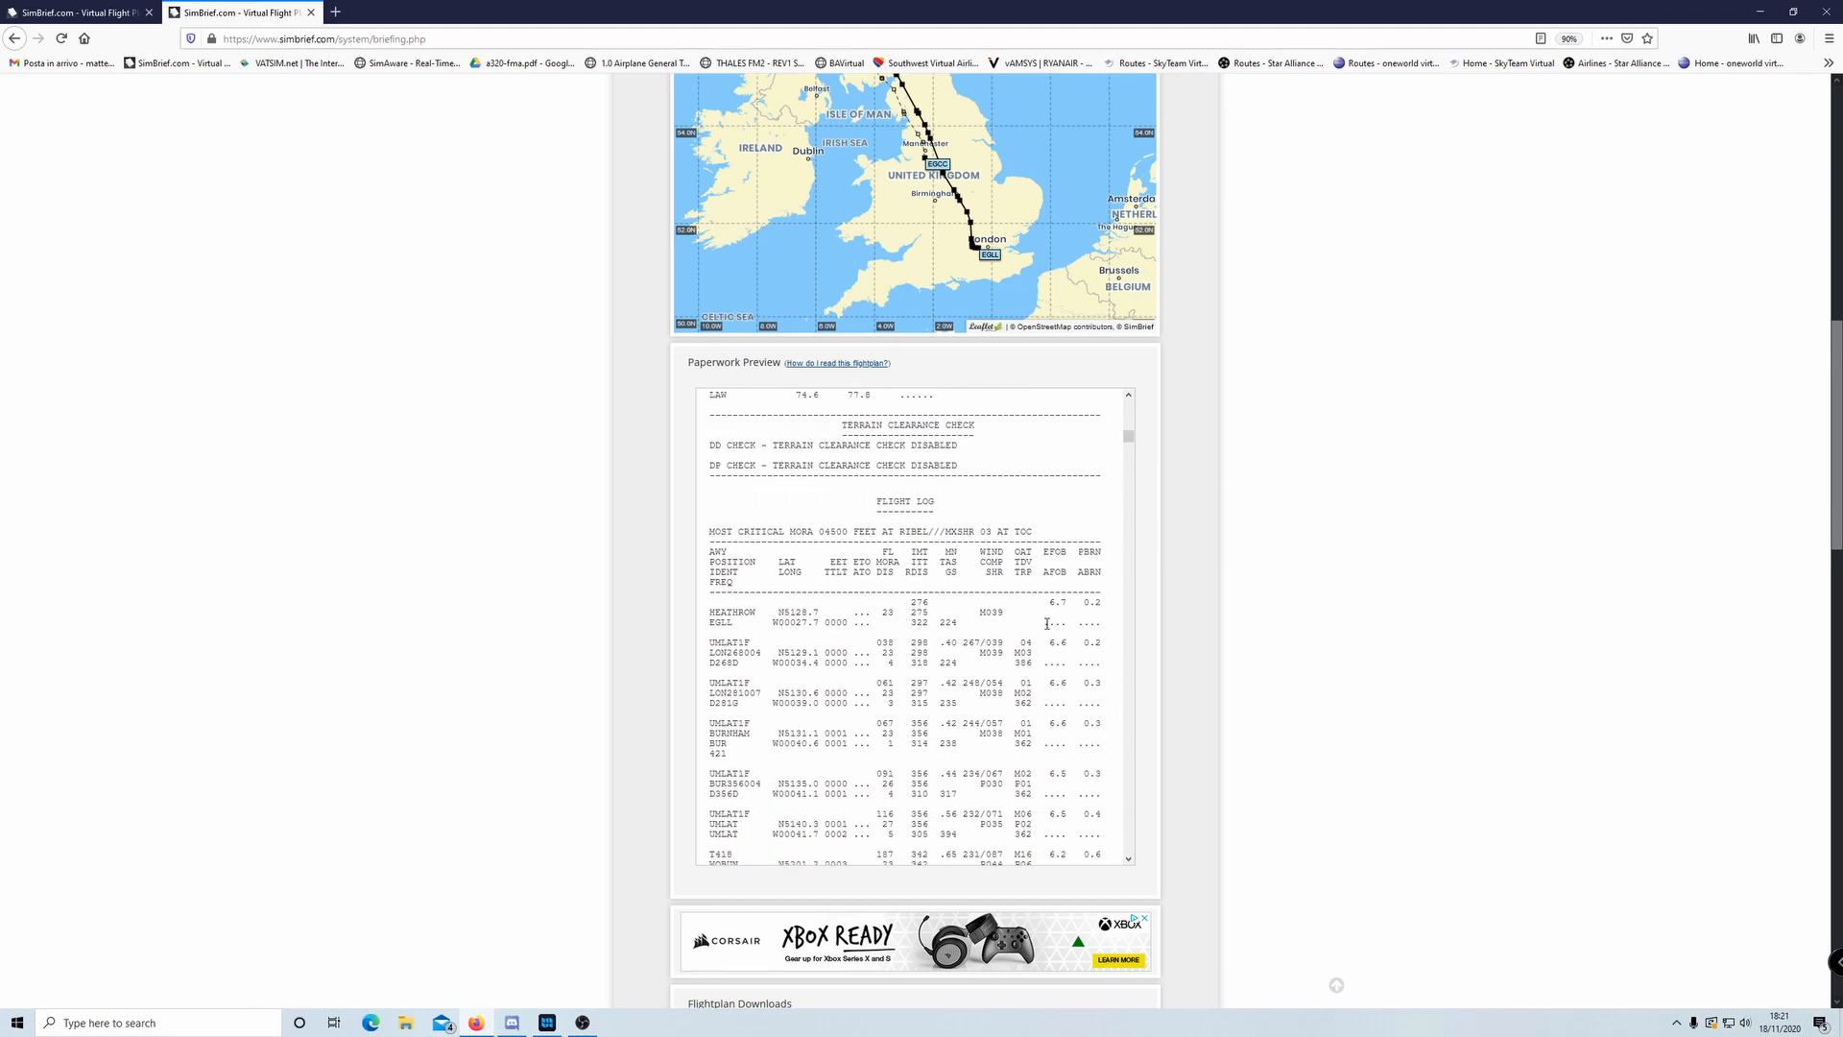
- Edit the flight to use the RYR OFP layout and regenerate the flight plan
scroll(1047, 624, up, 15)
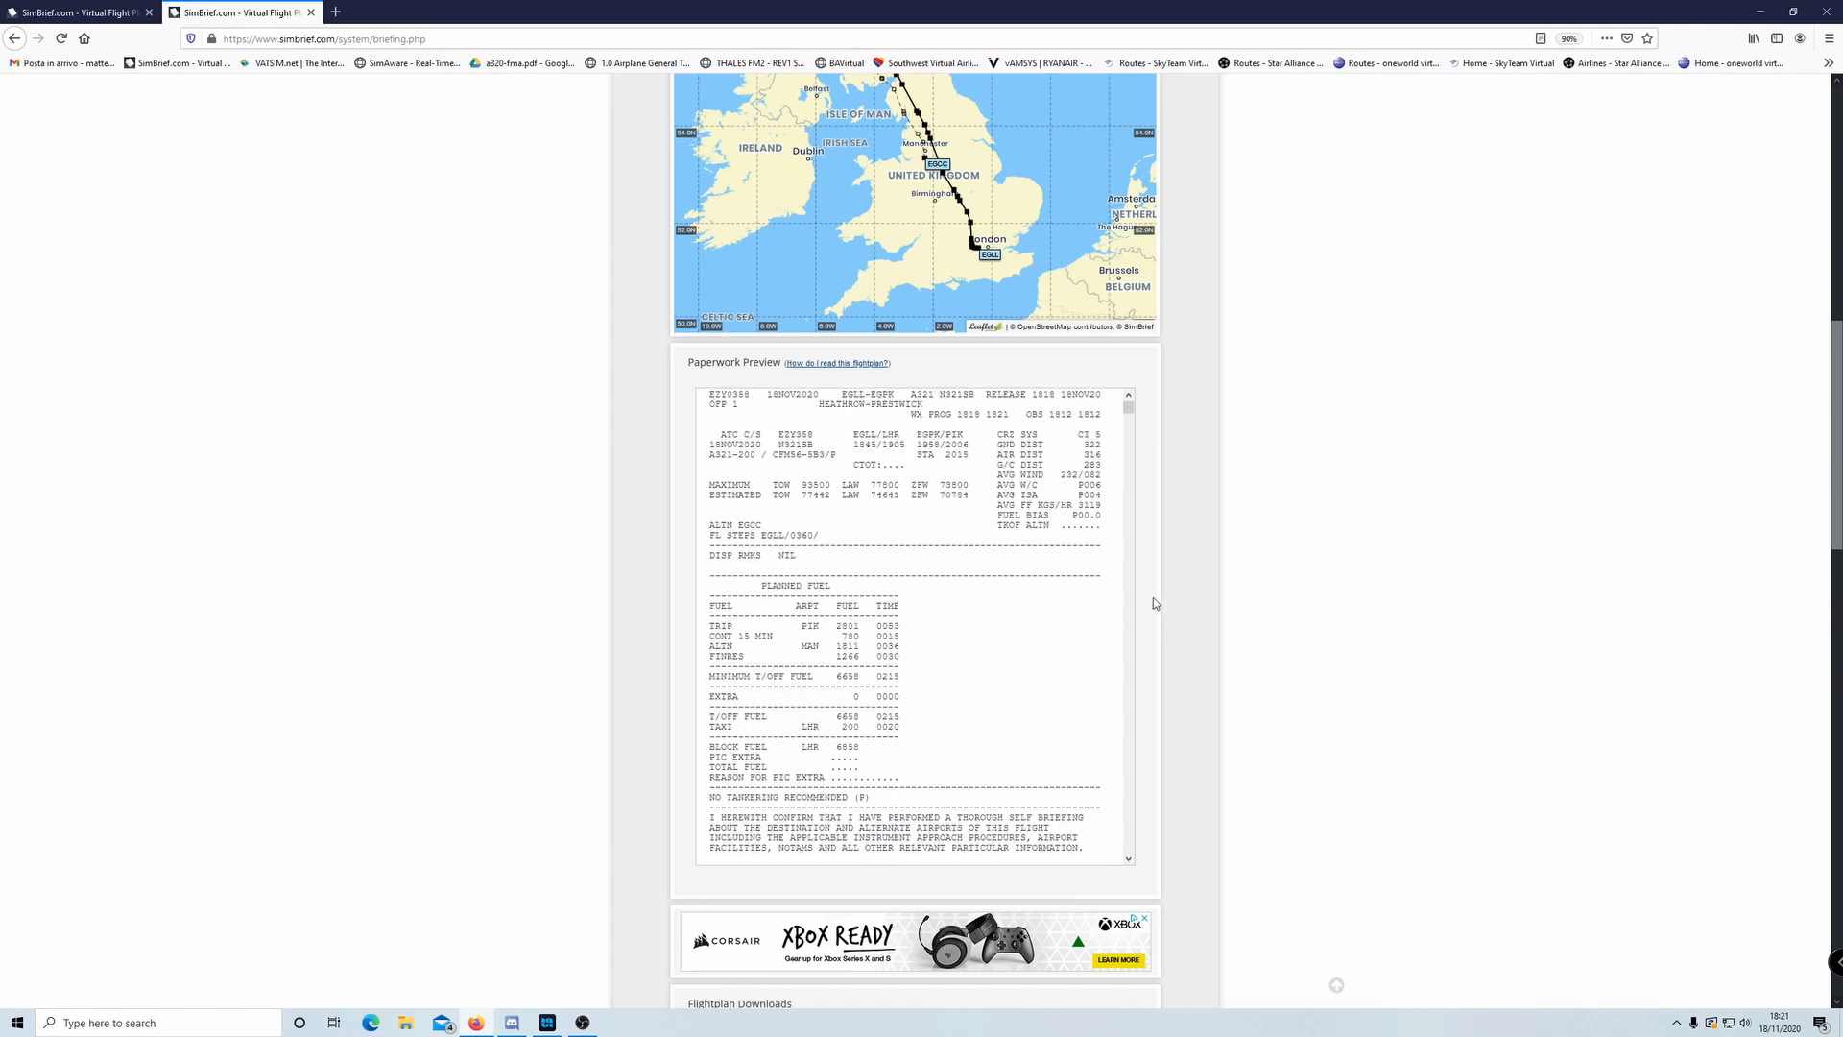
scroll(967, 648, up, 1)
scroll(1349, 576, up, 8)
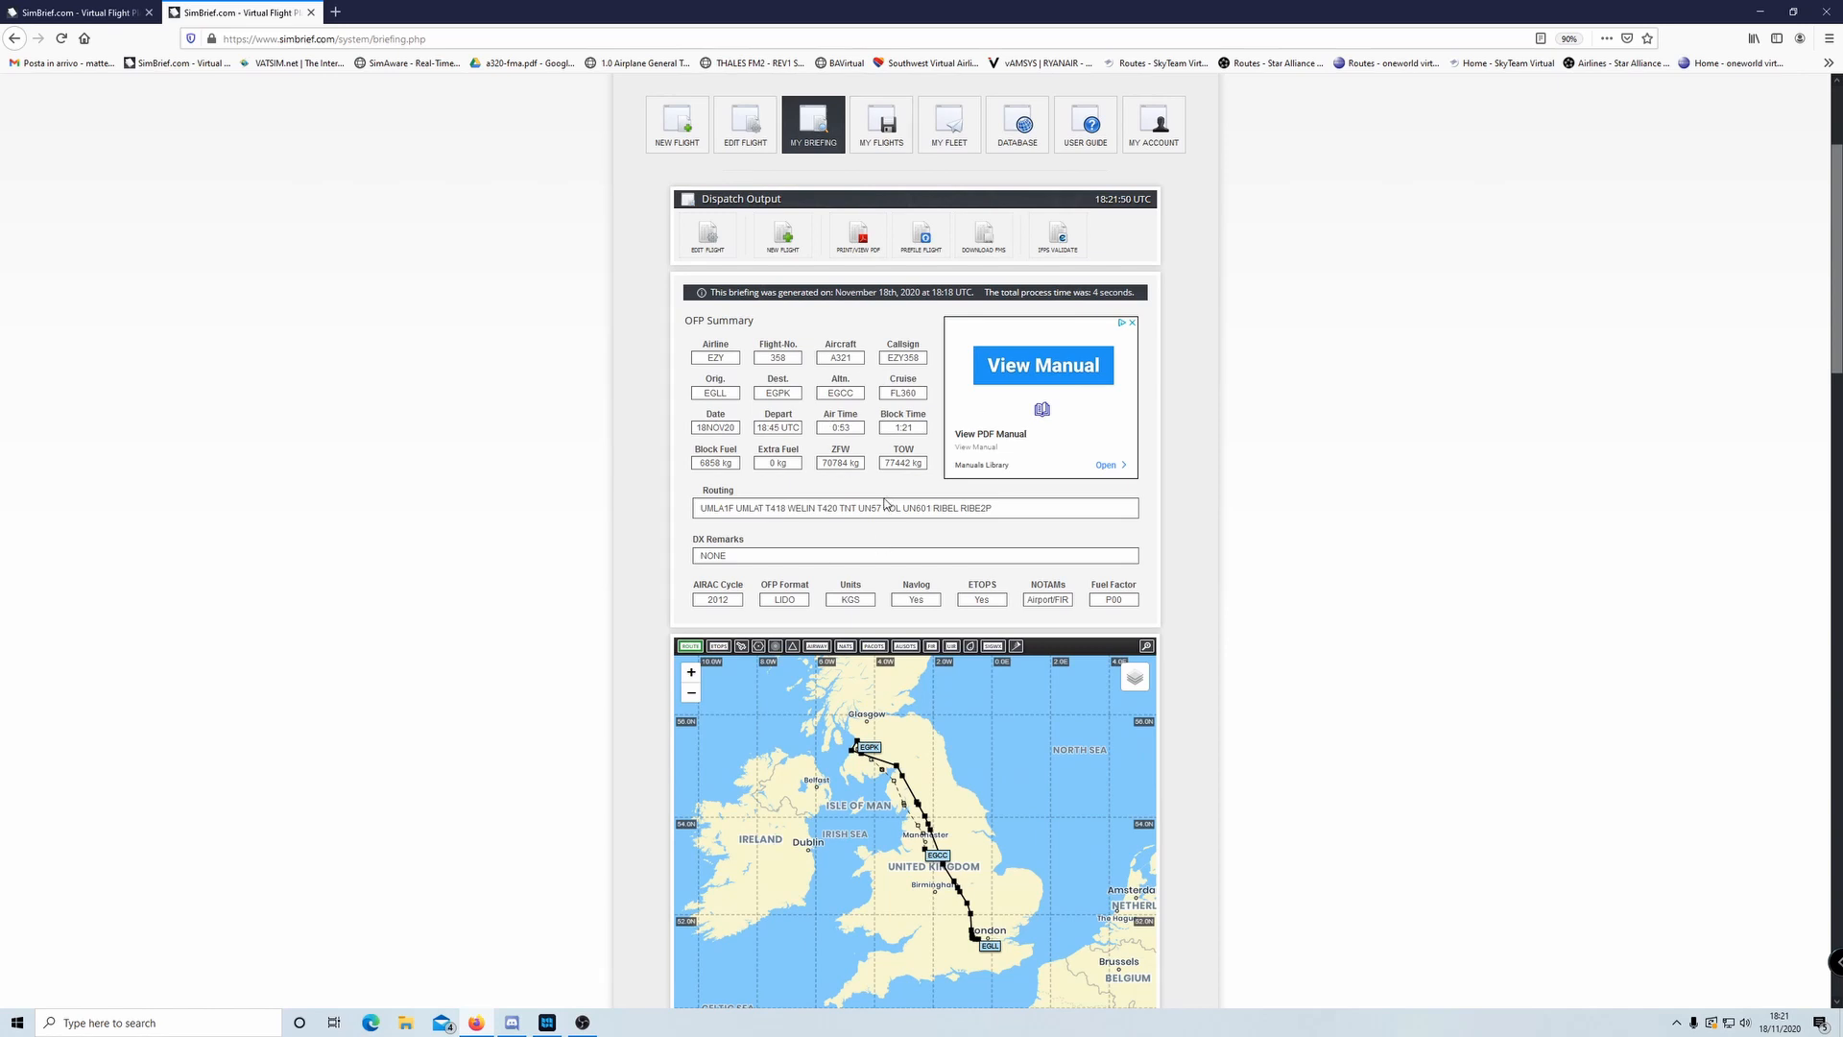
click(707, 246)
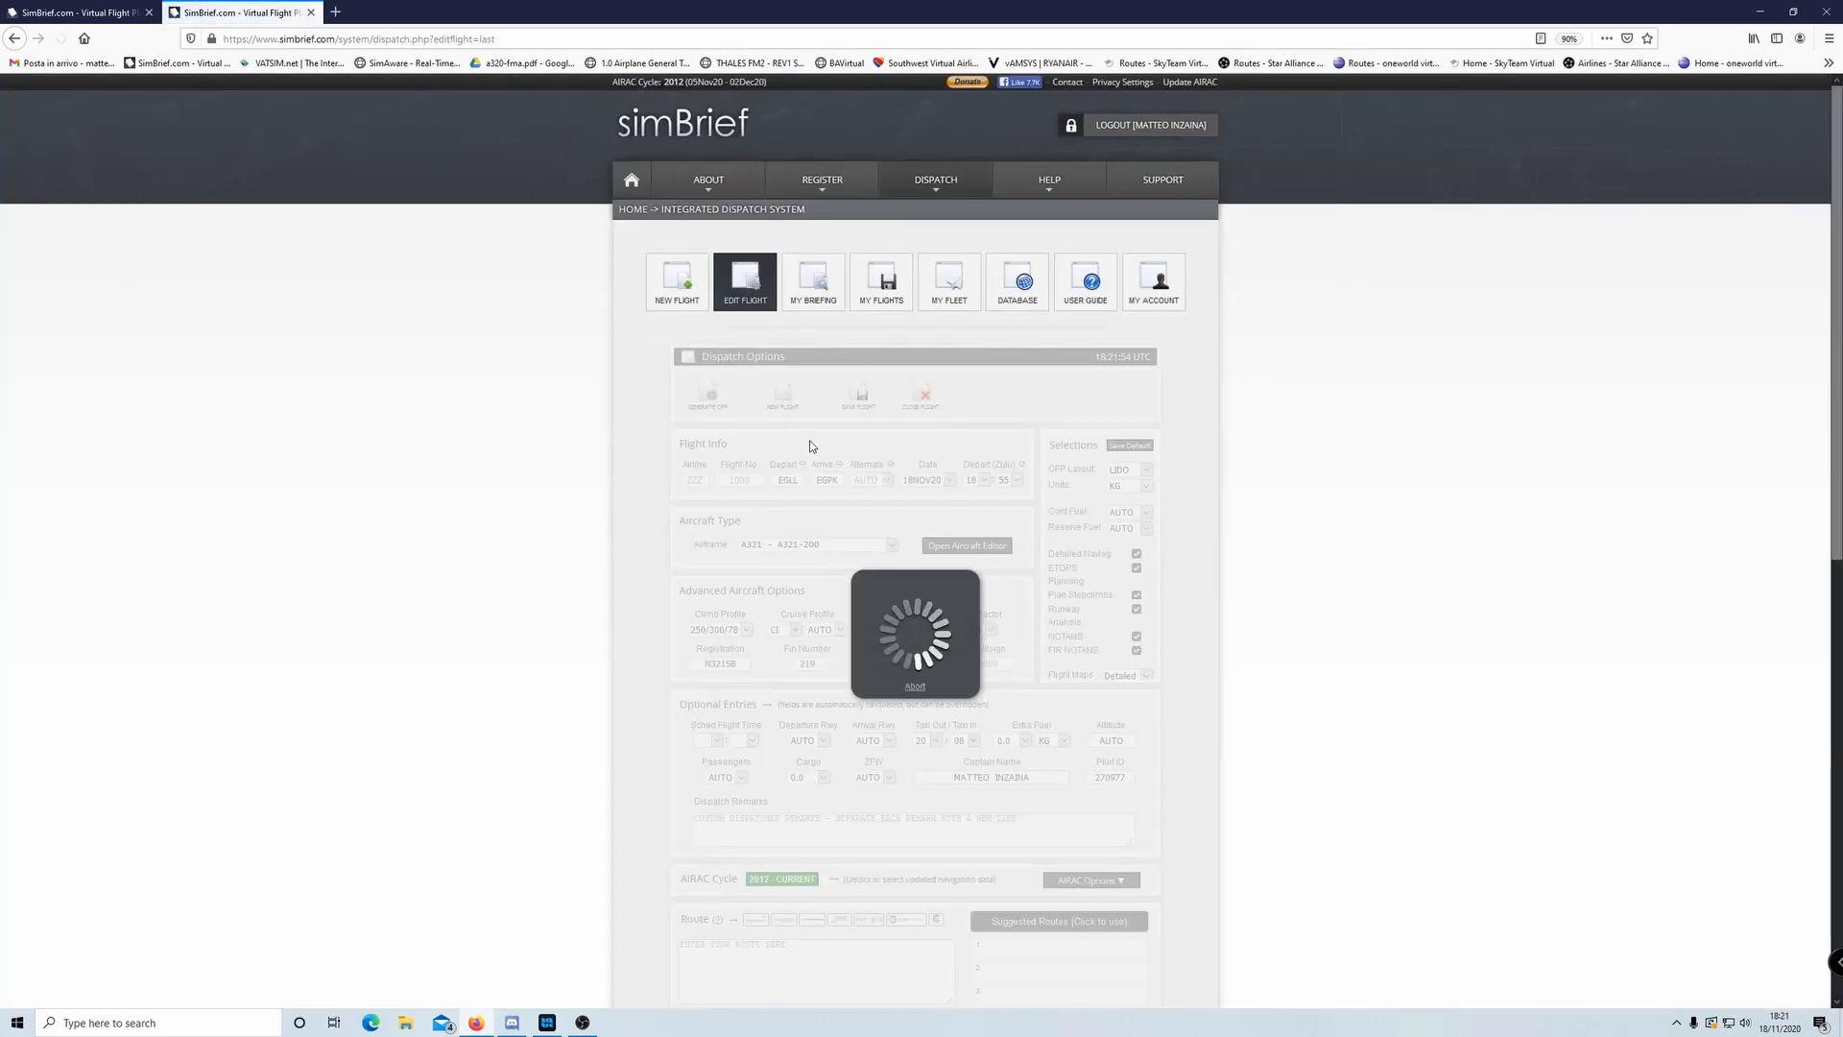
click(1146, 469)
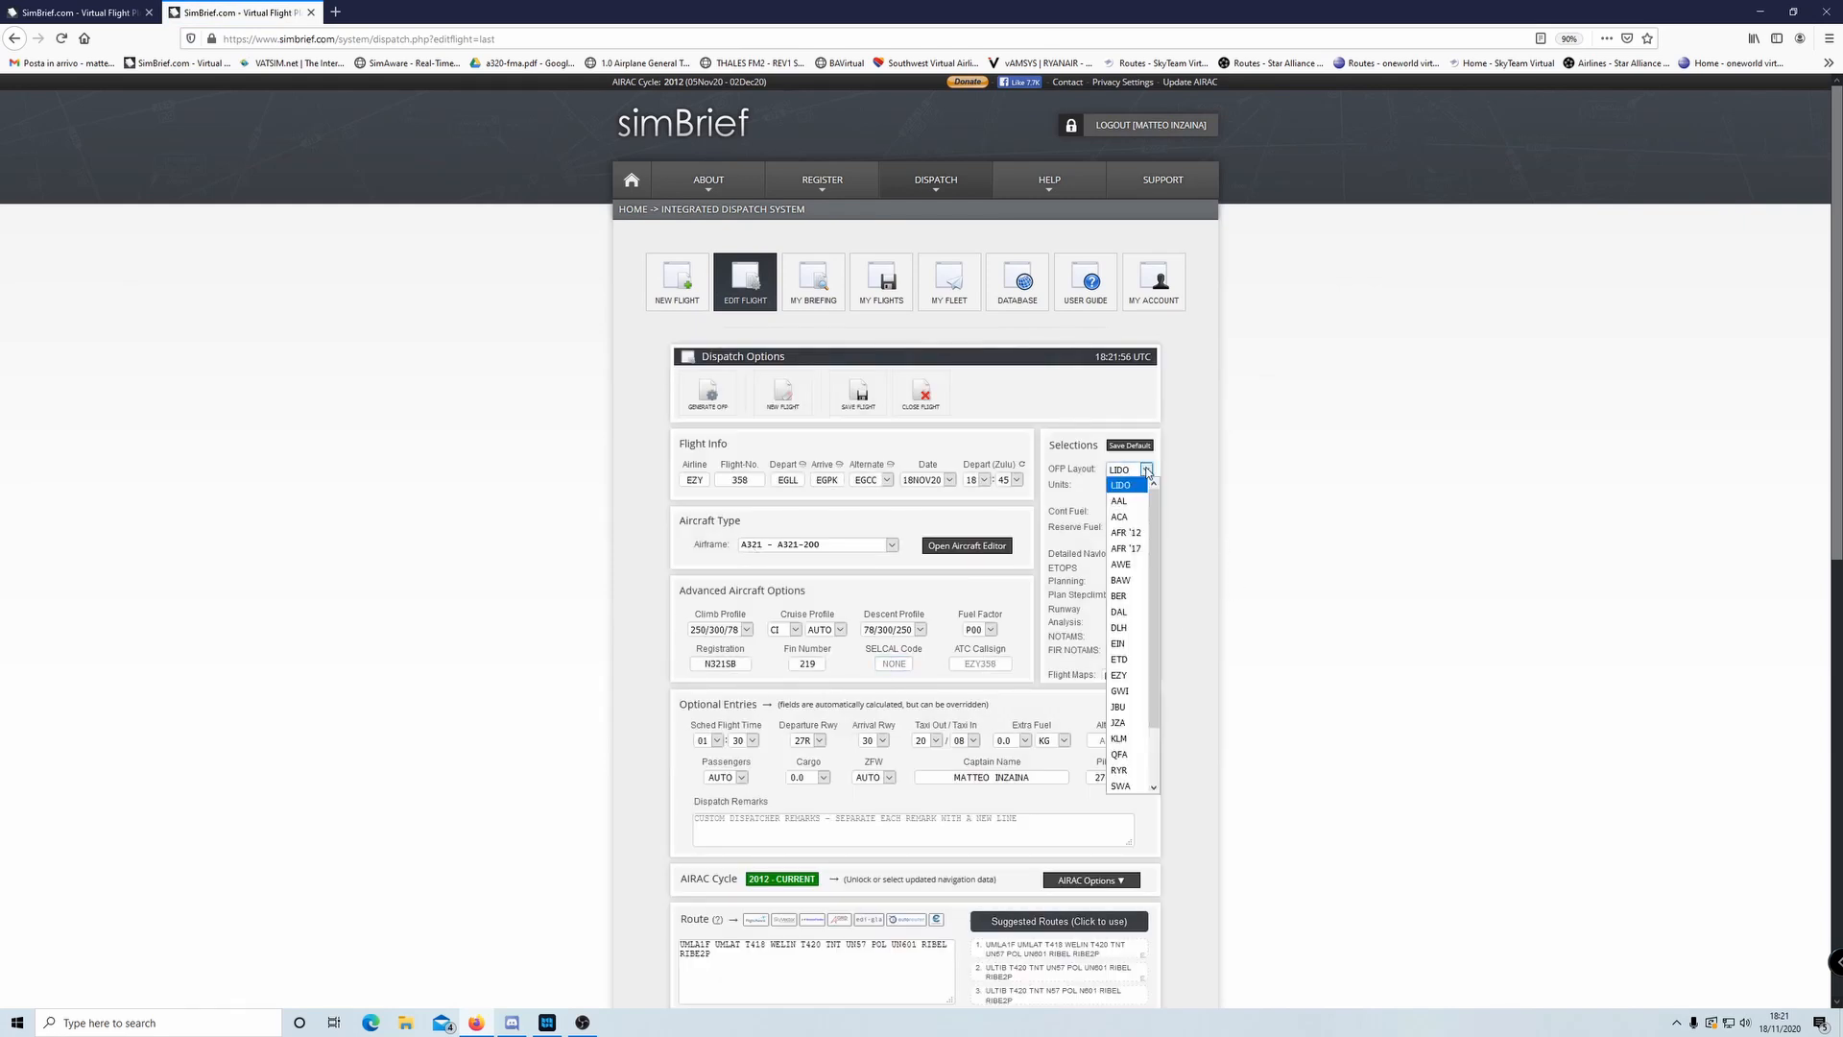
drag(1155, 533, 1151, 622)
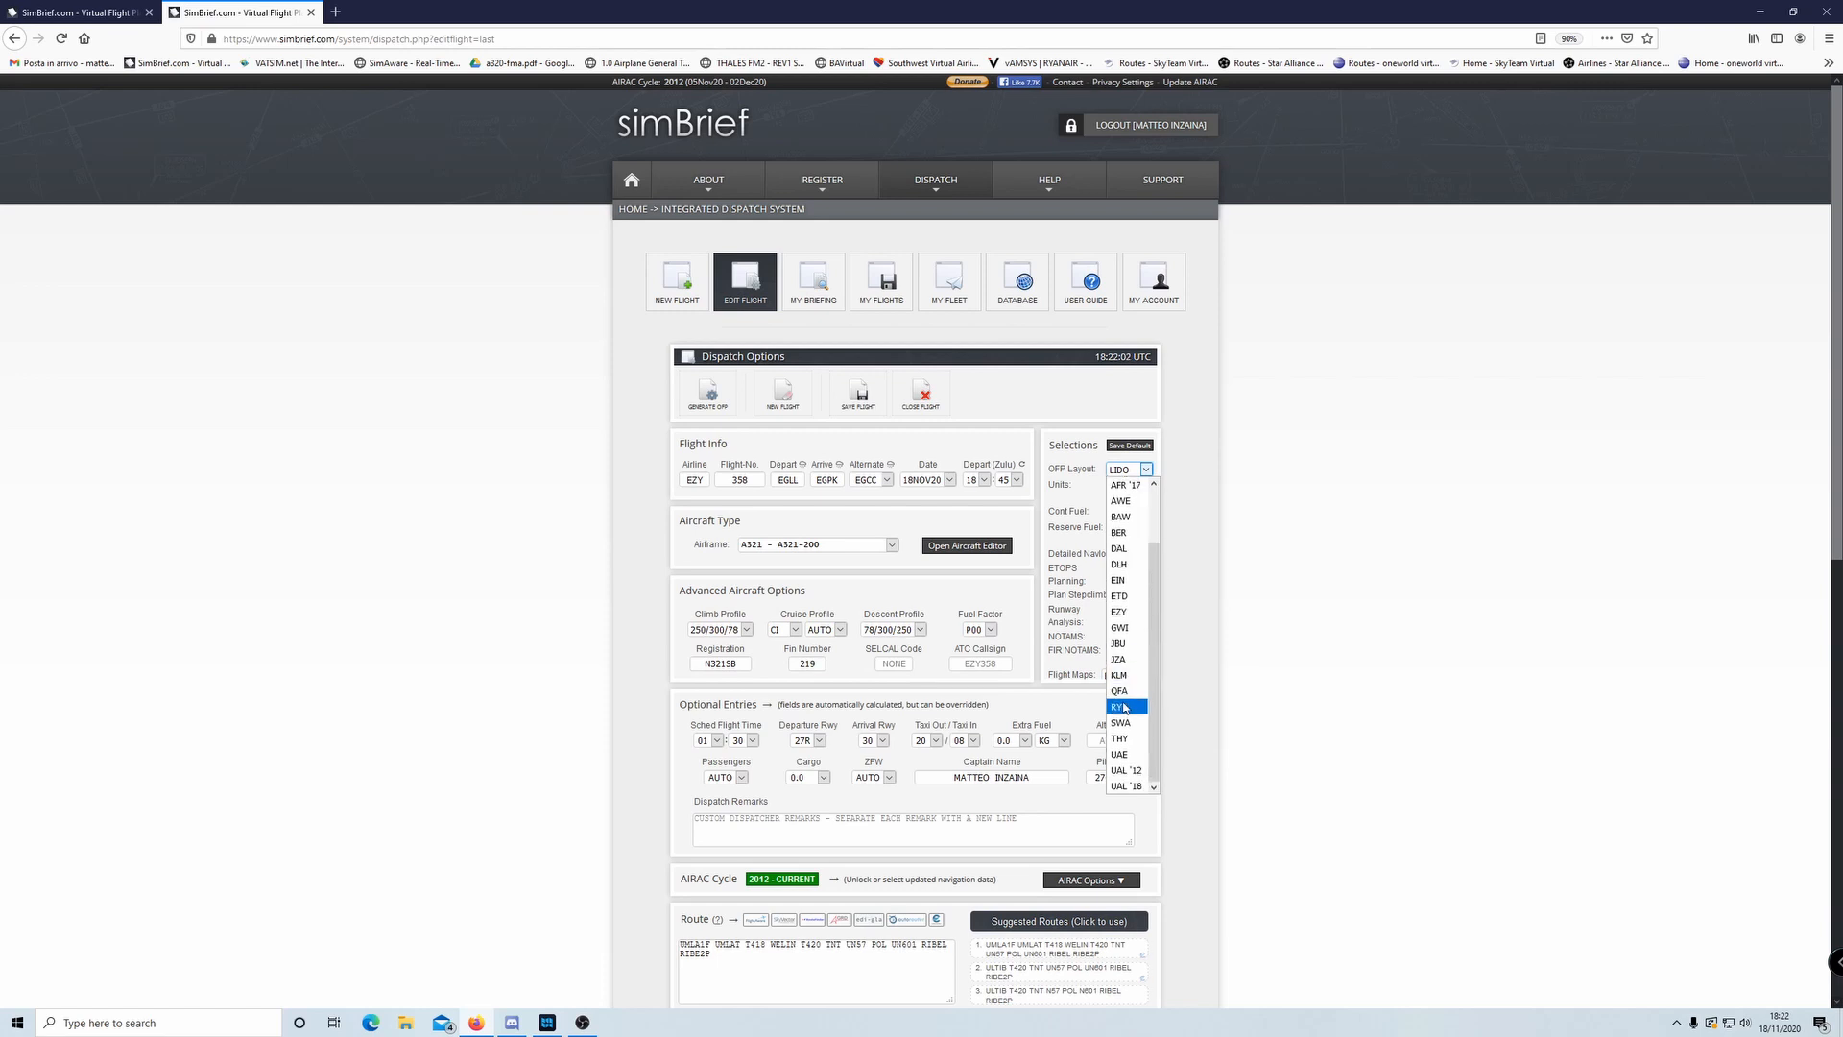
click(1124, 707)
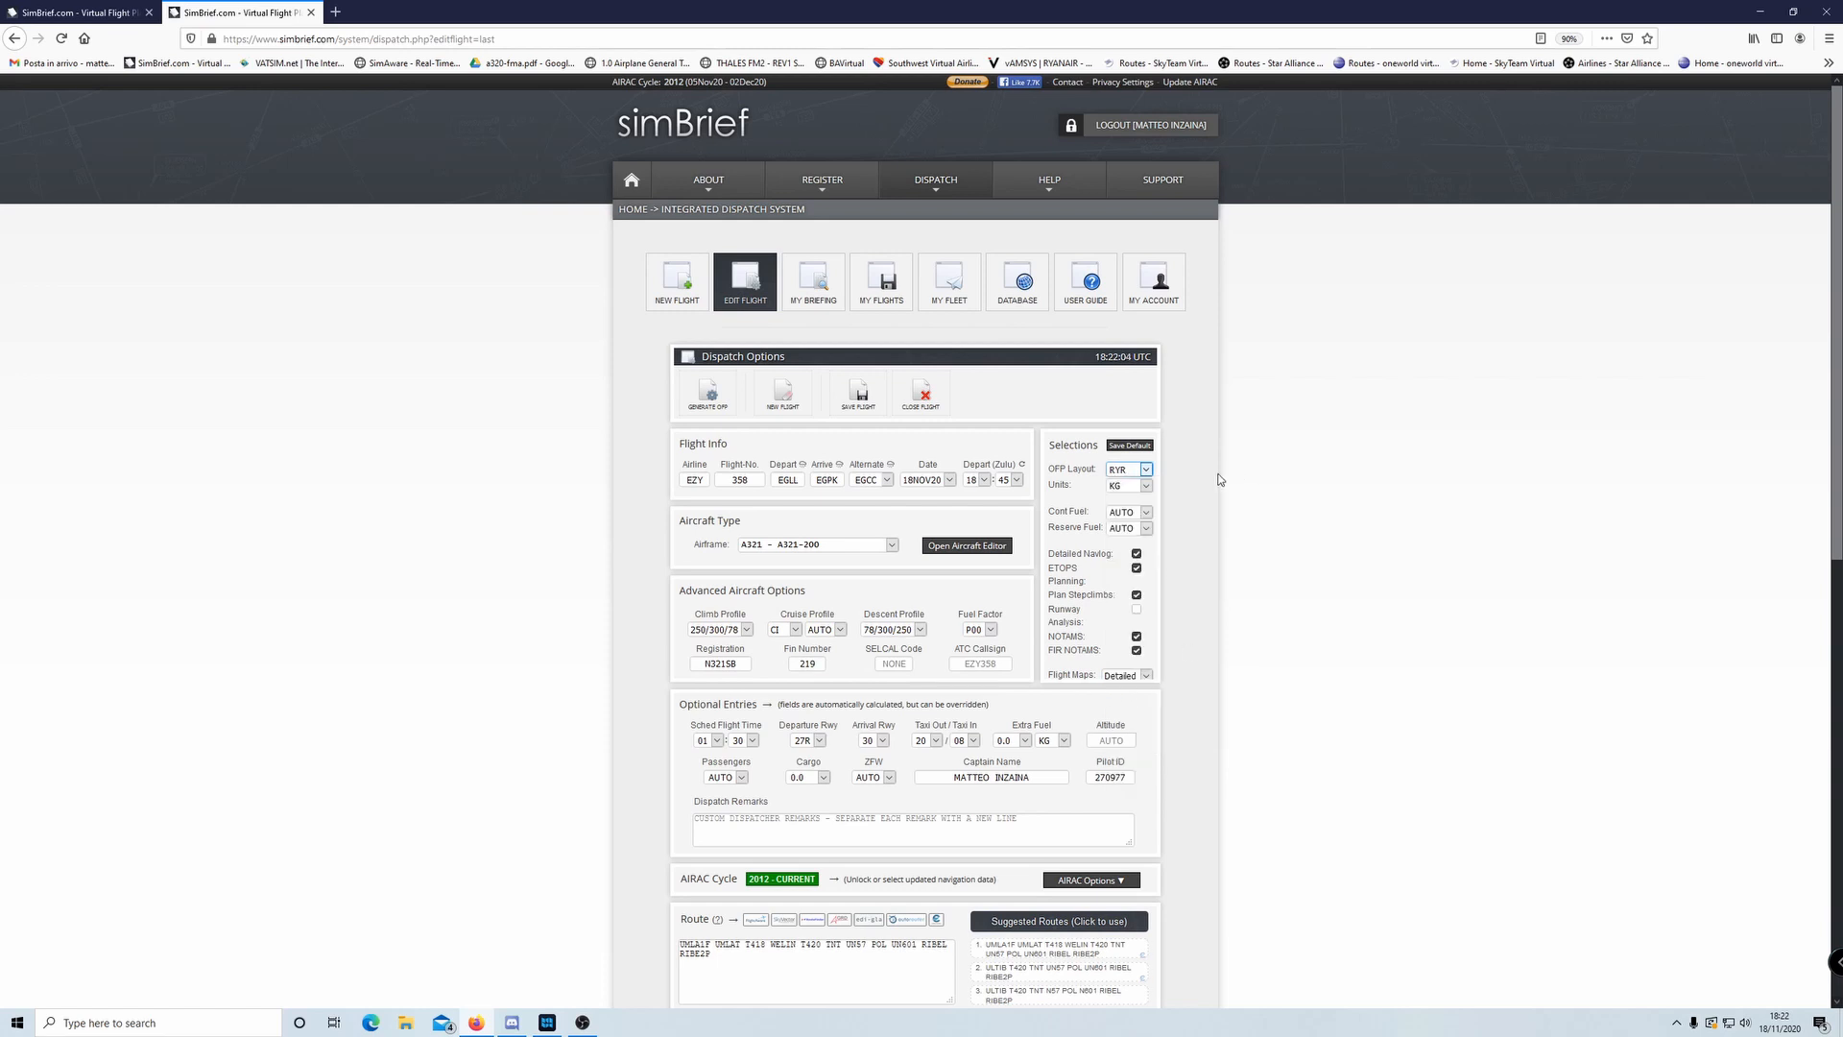
click(706, 411)
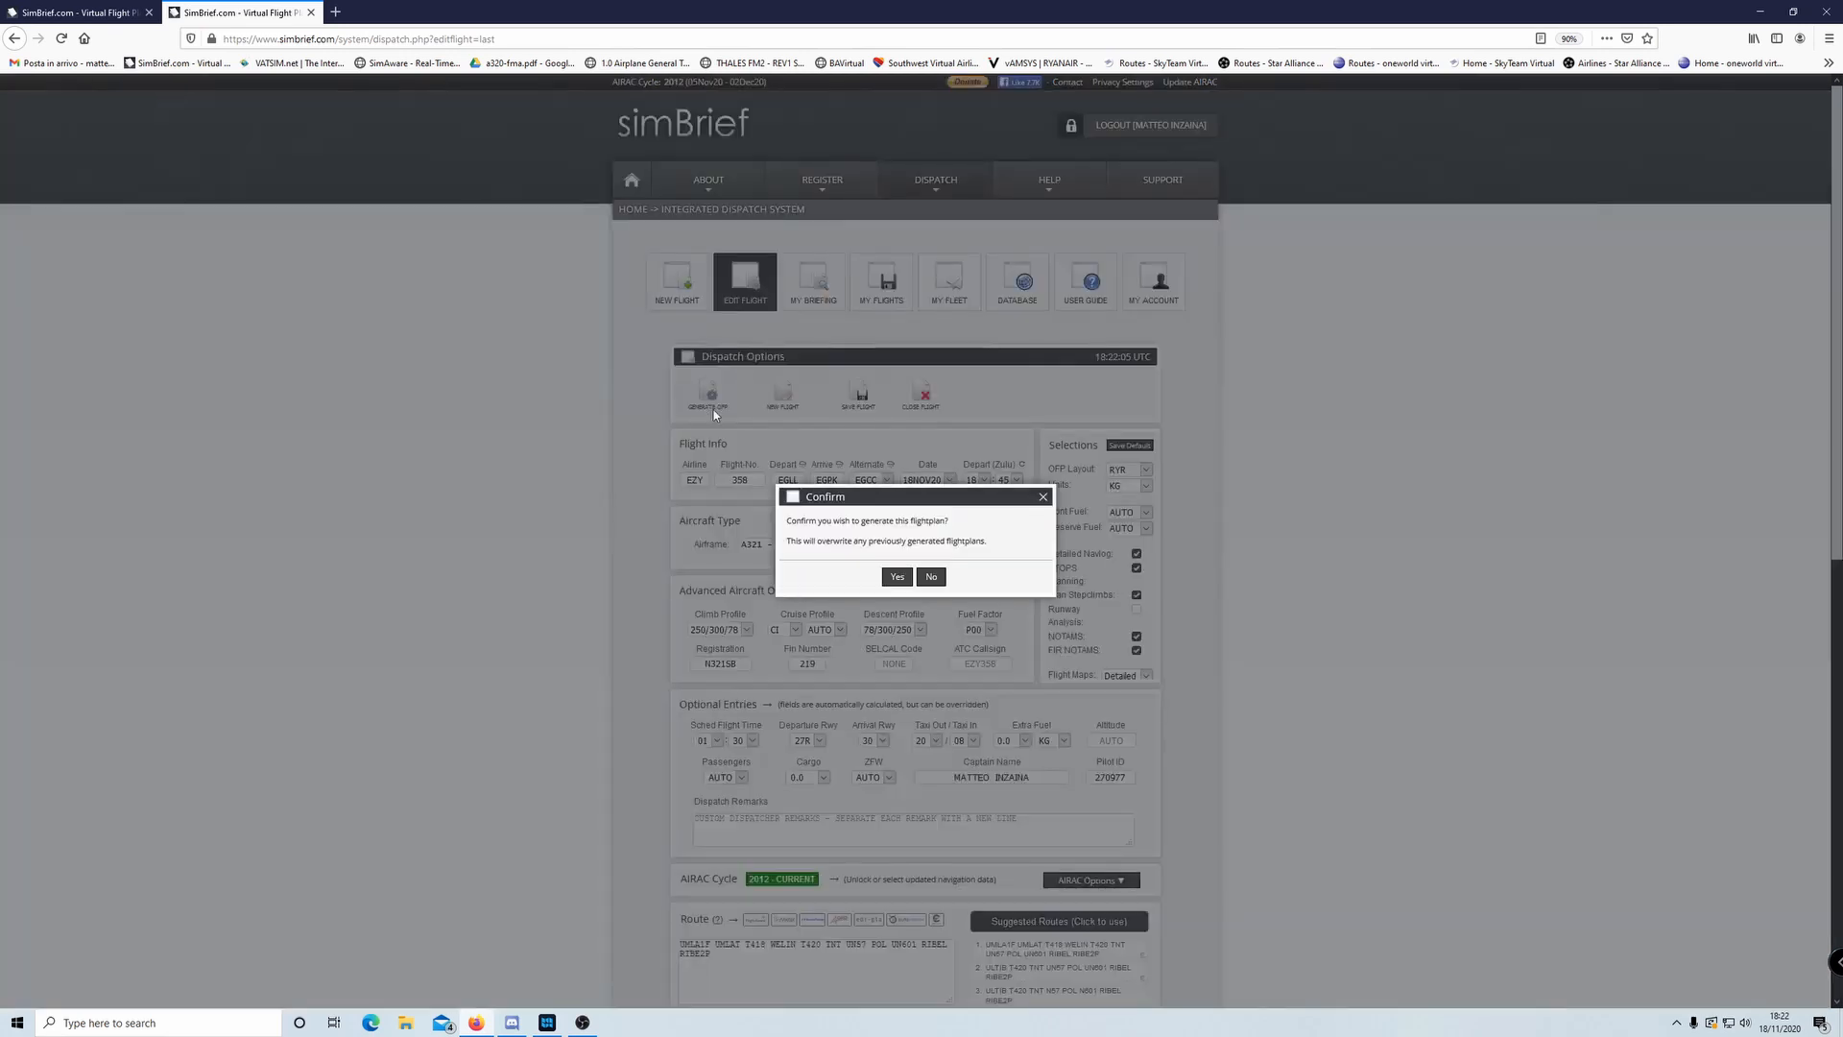
click(894, 579)
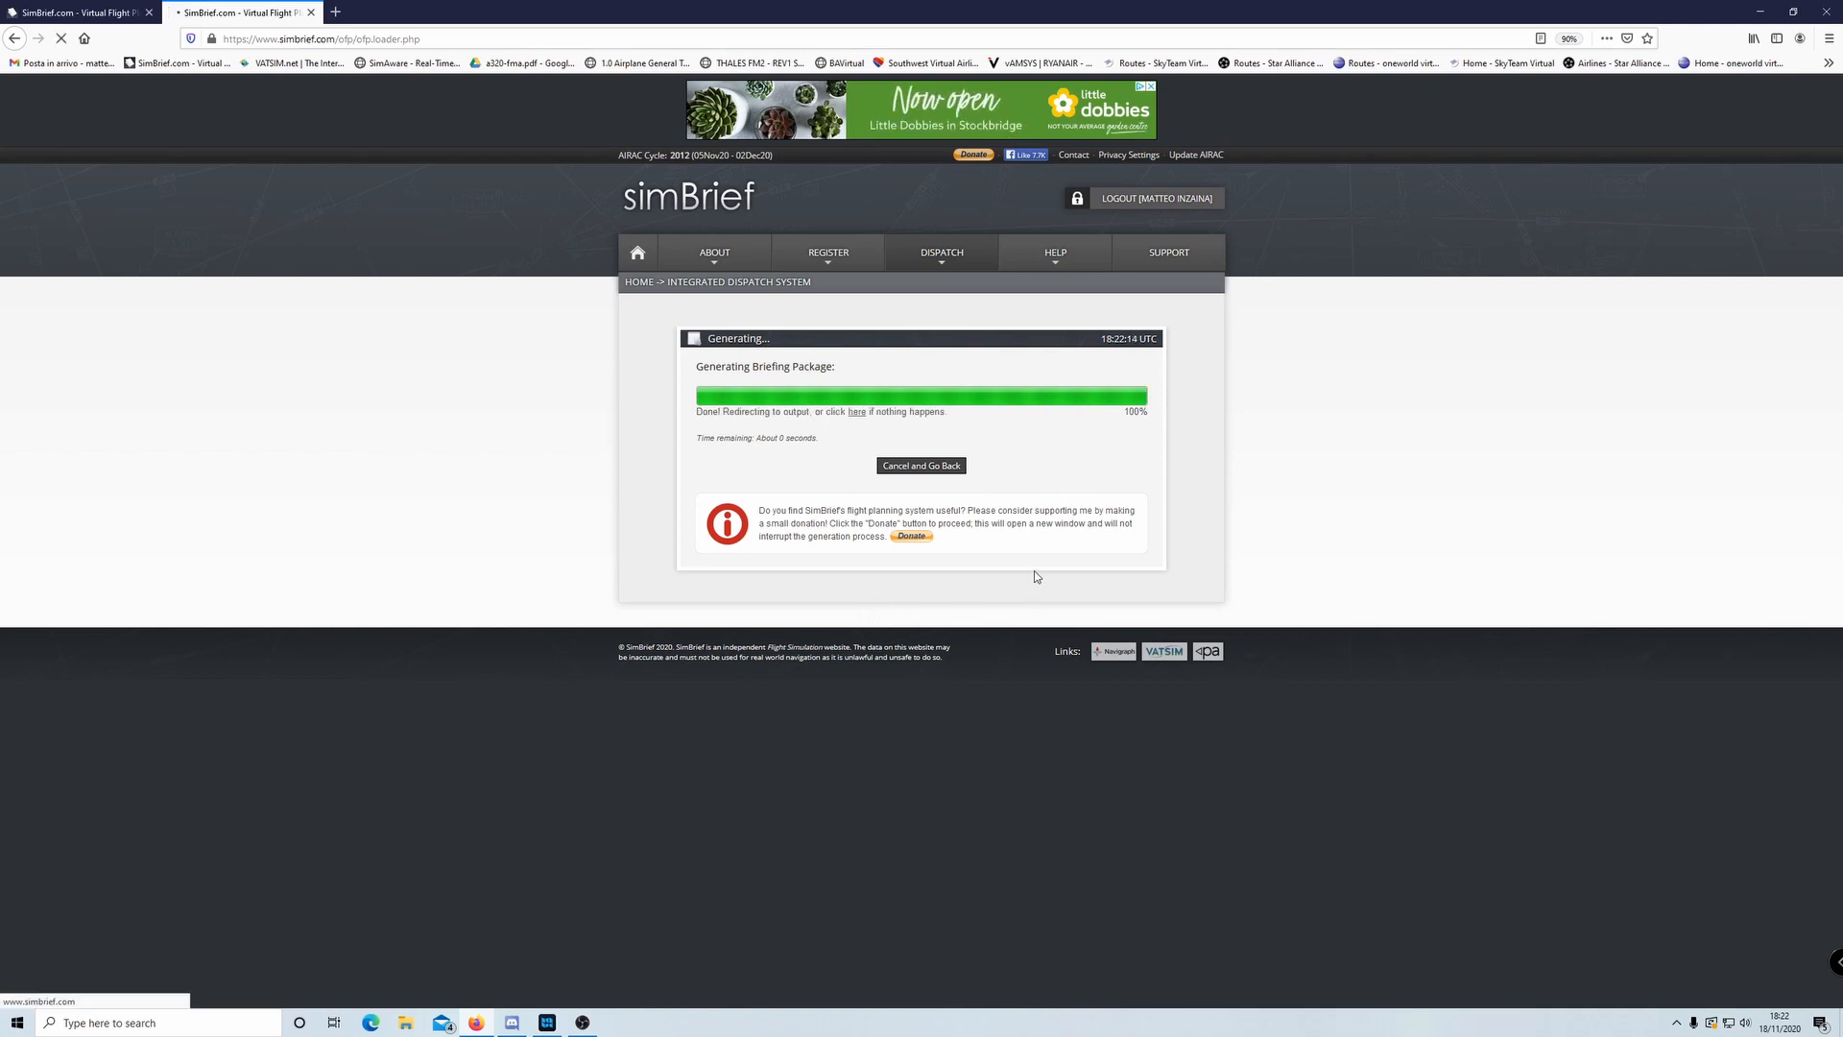
- Review the RYR-layout OFP, examining its ATC flight plan section and the top-of-climb wind and ISA entries in the header
scroll(1305, 510, down, 6)
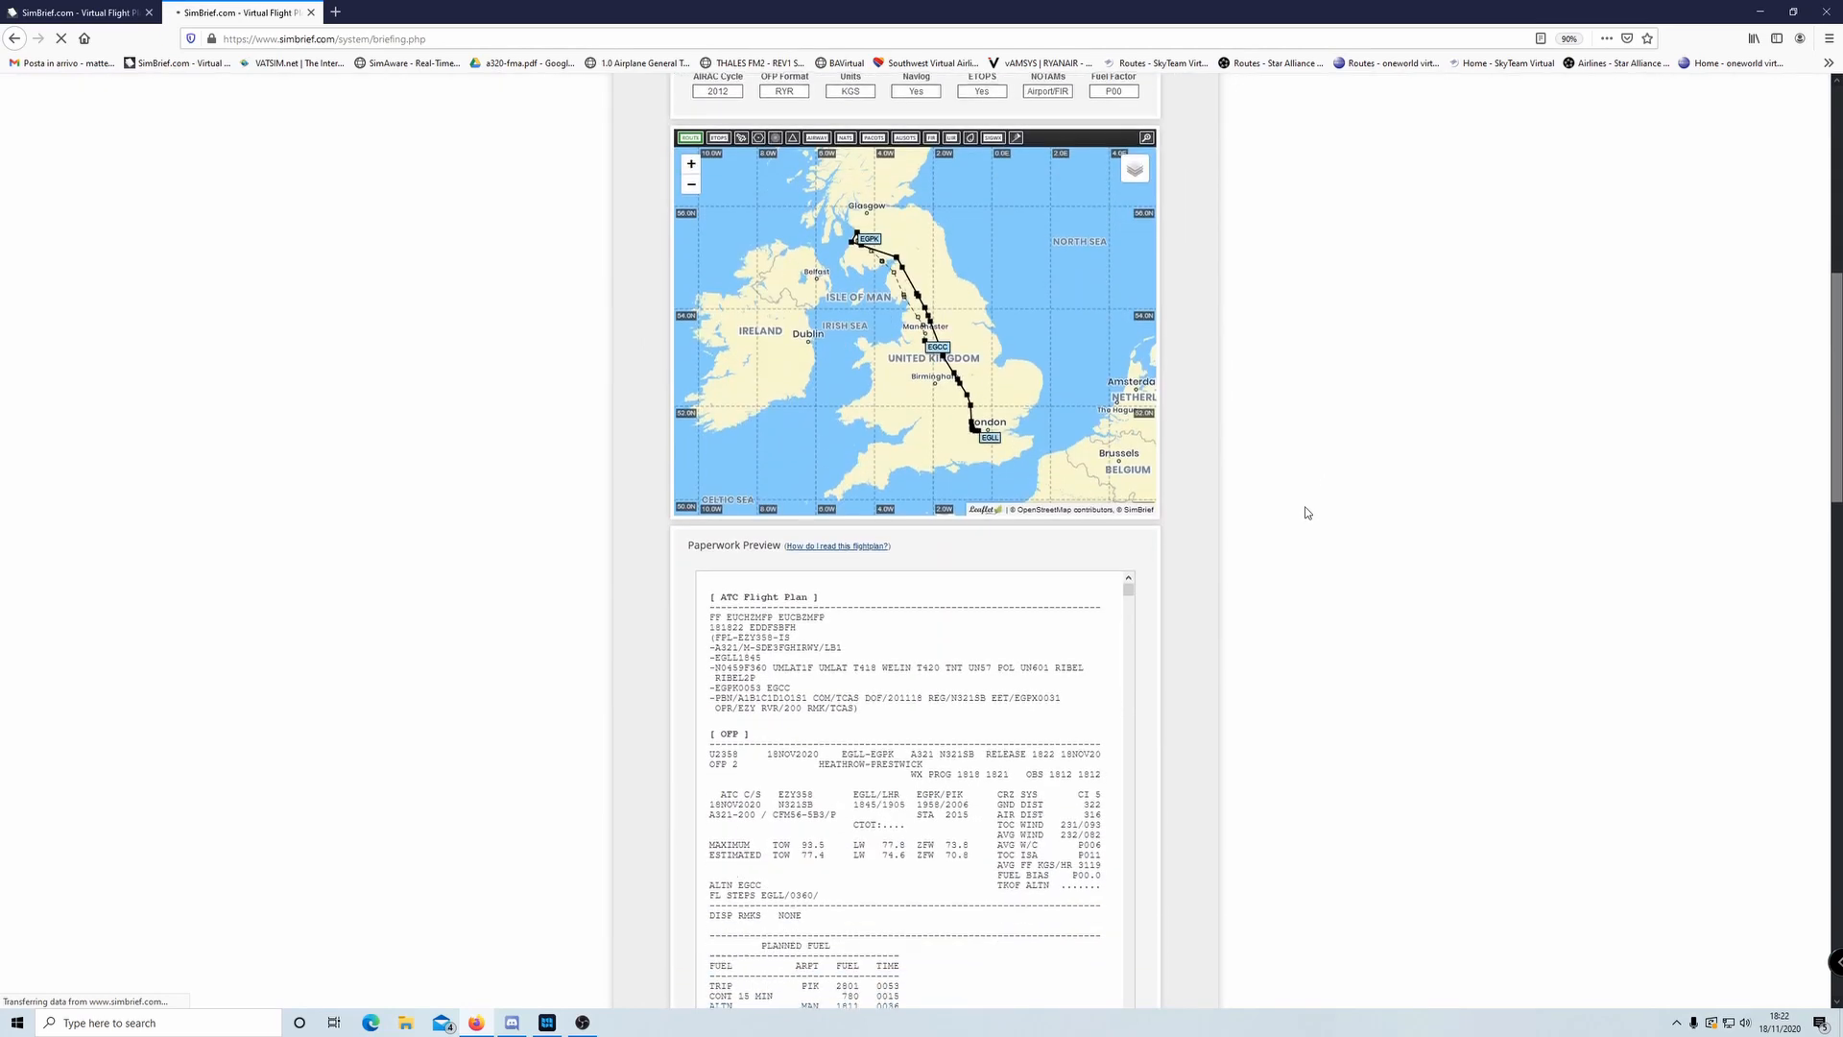
scroll(1306, 512, down, 3)
scroll(928, 669, down, 10)
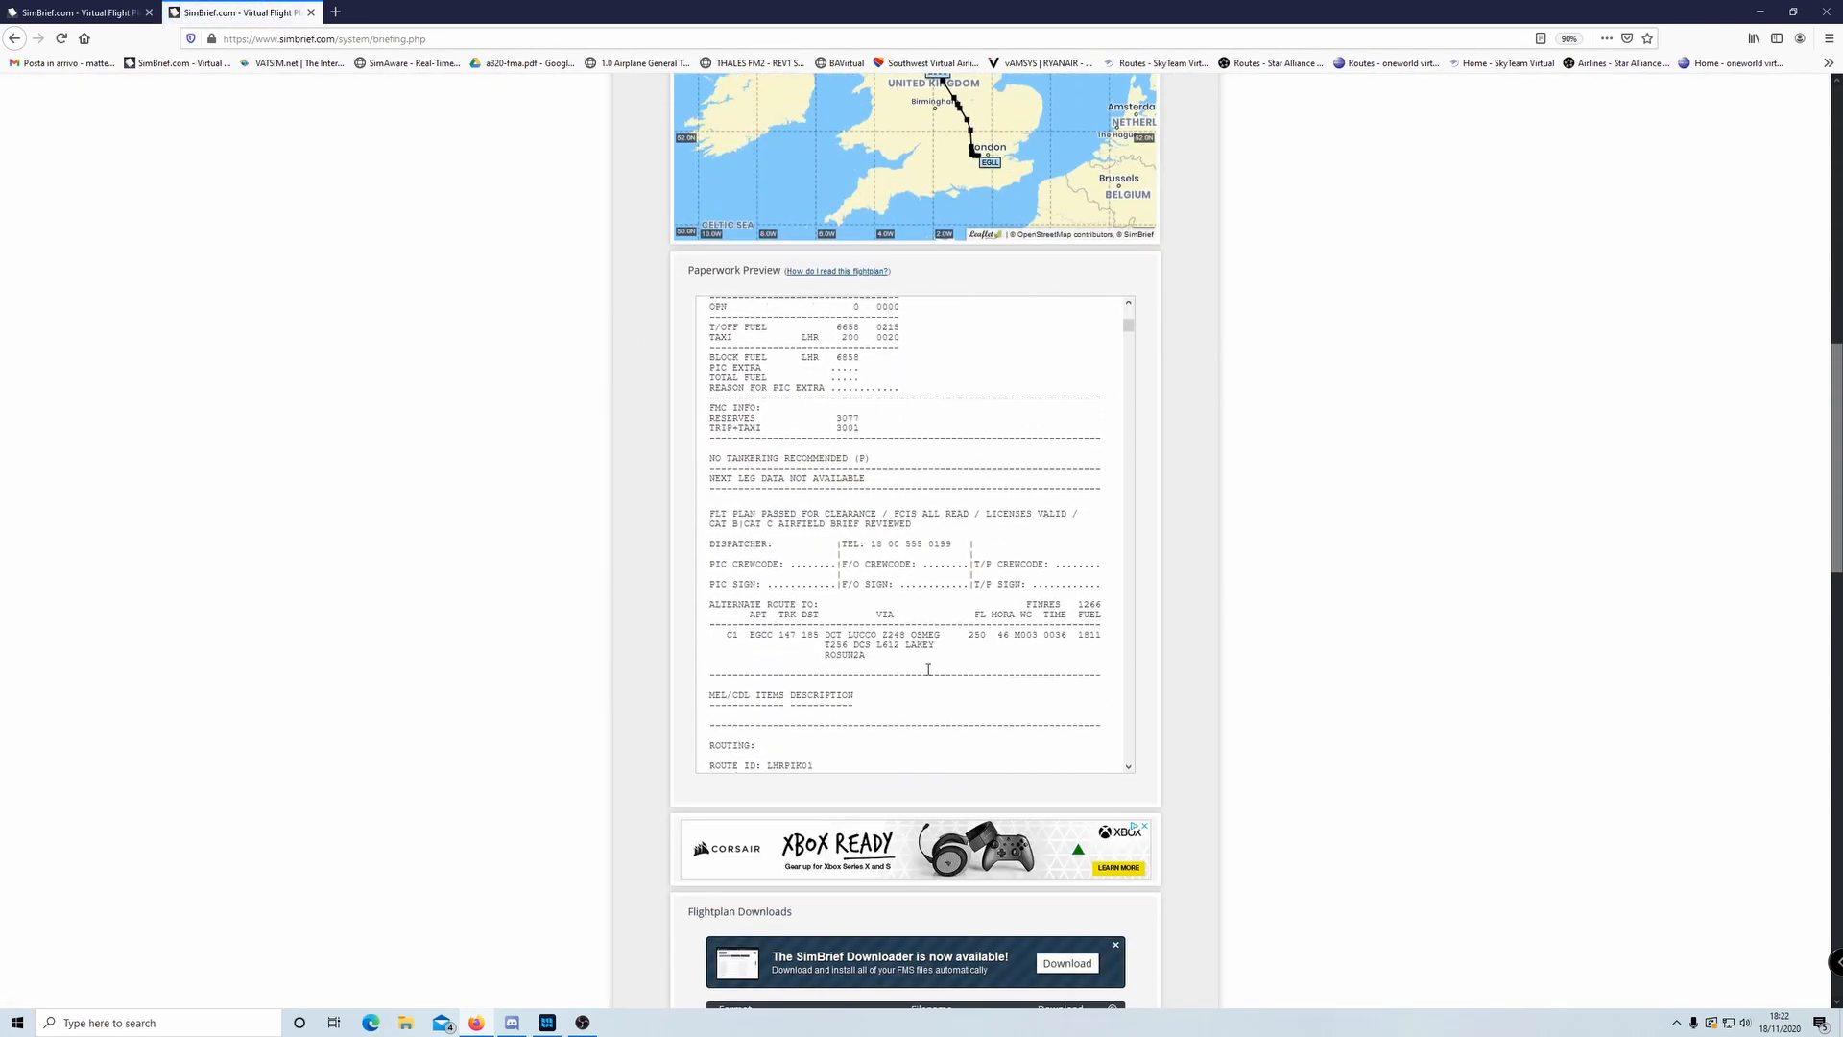
scroll(929, 669, up, 10)
scroll(1291, 642, up, 2)
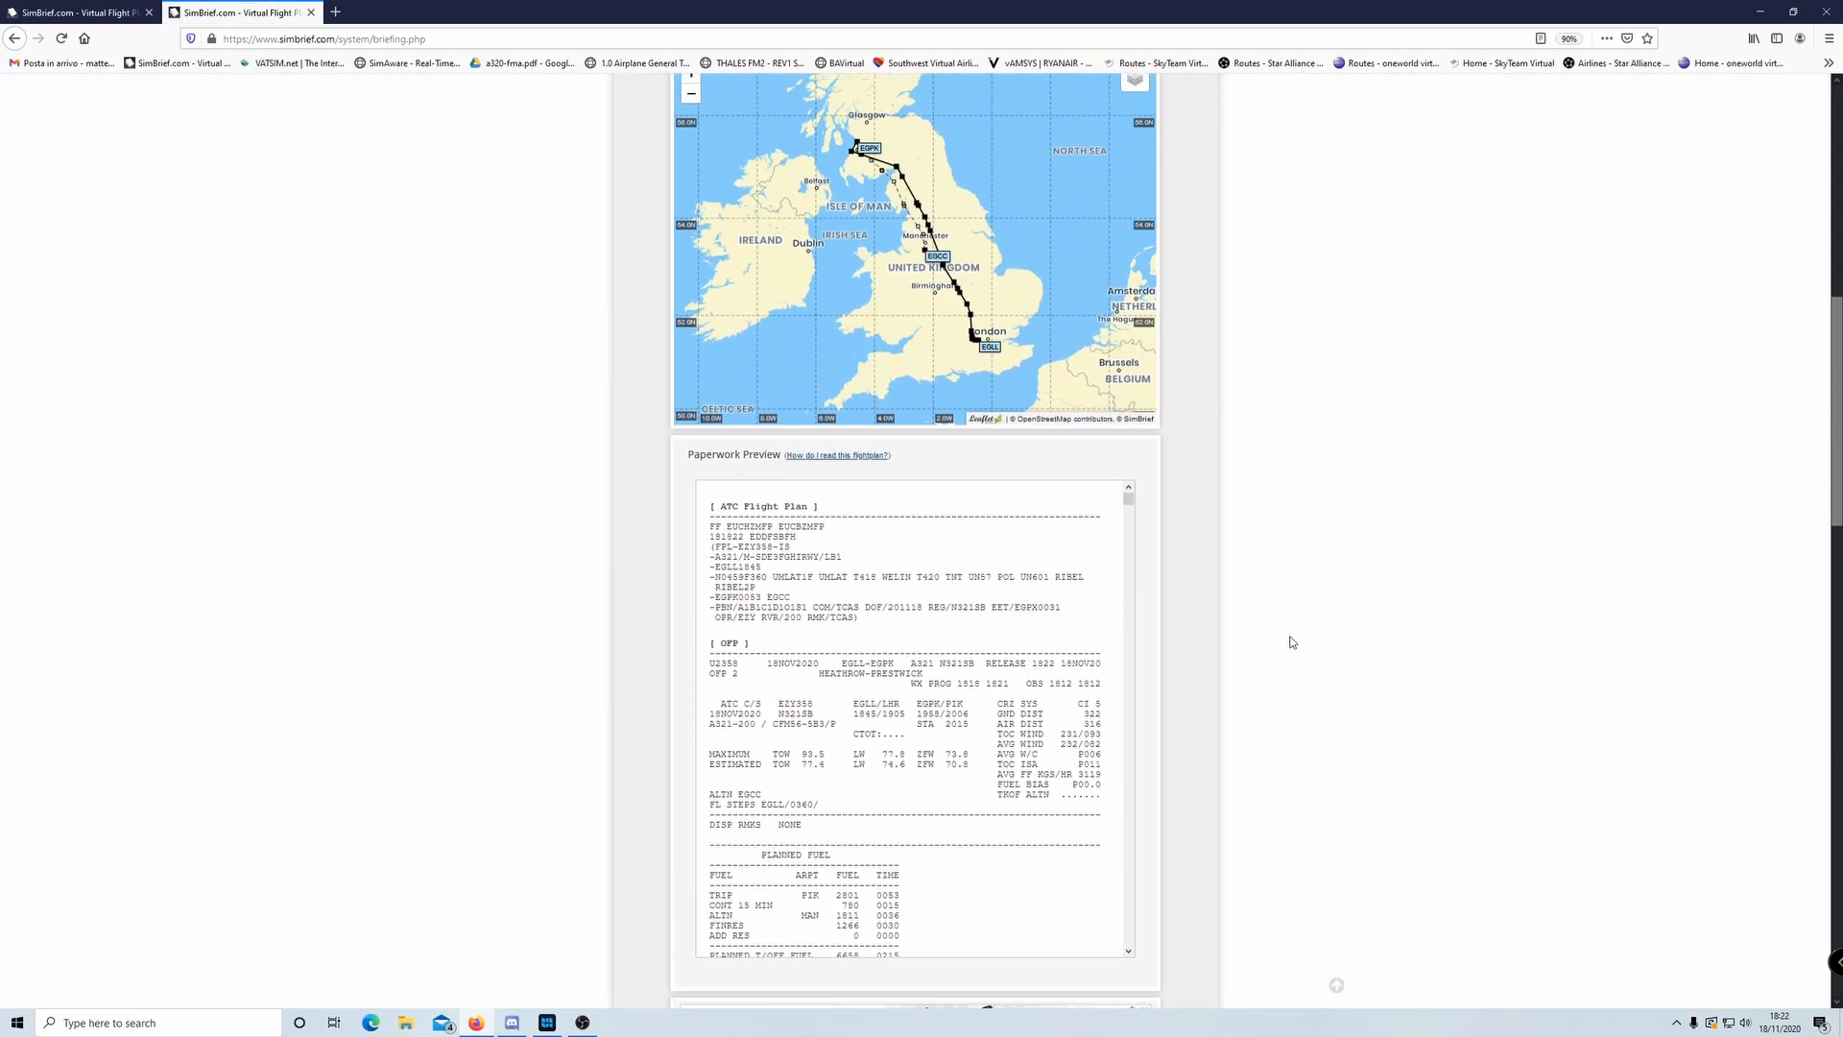
scroll(1247, 641, down, 2)
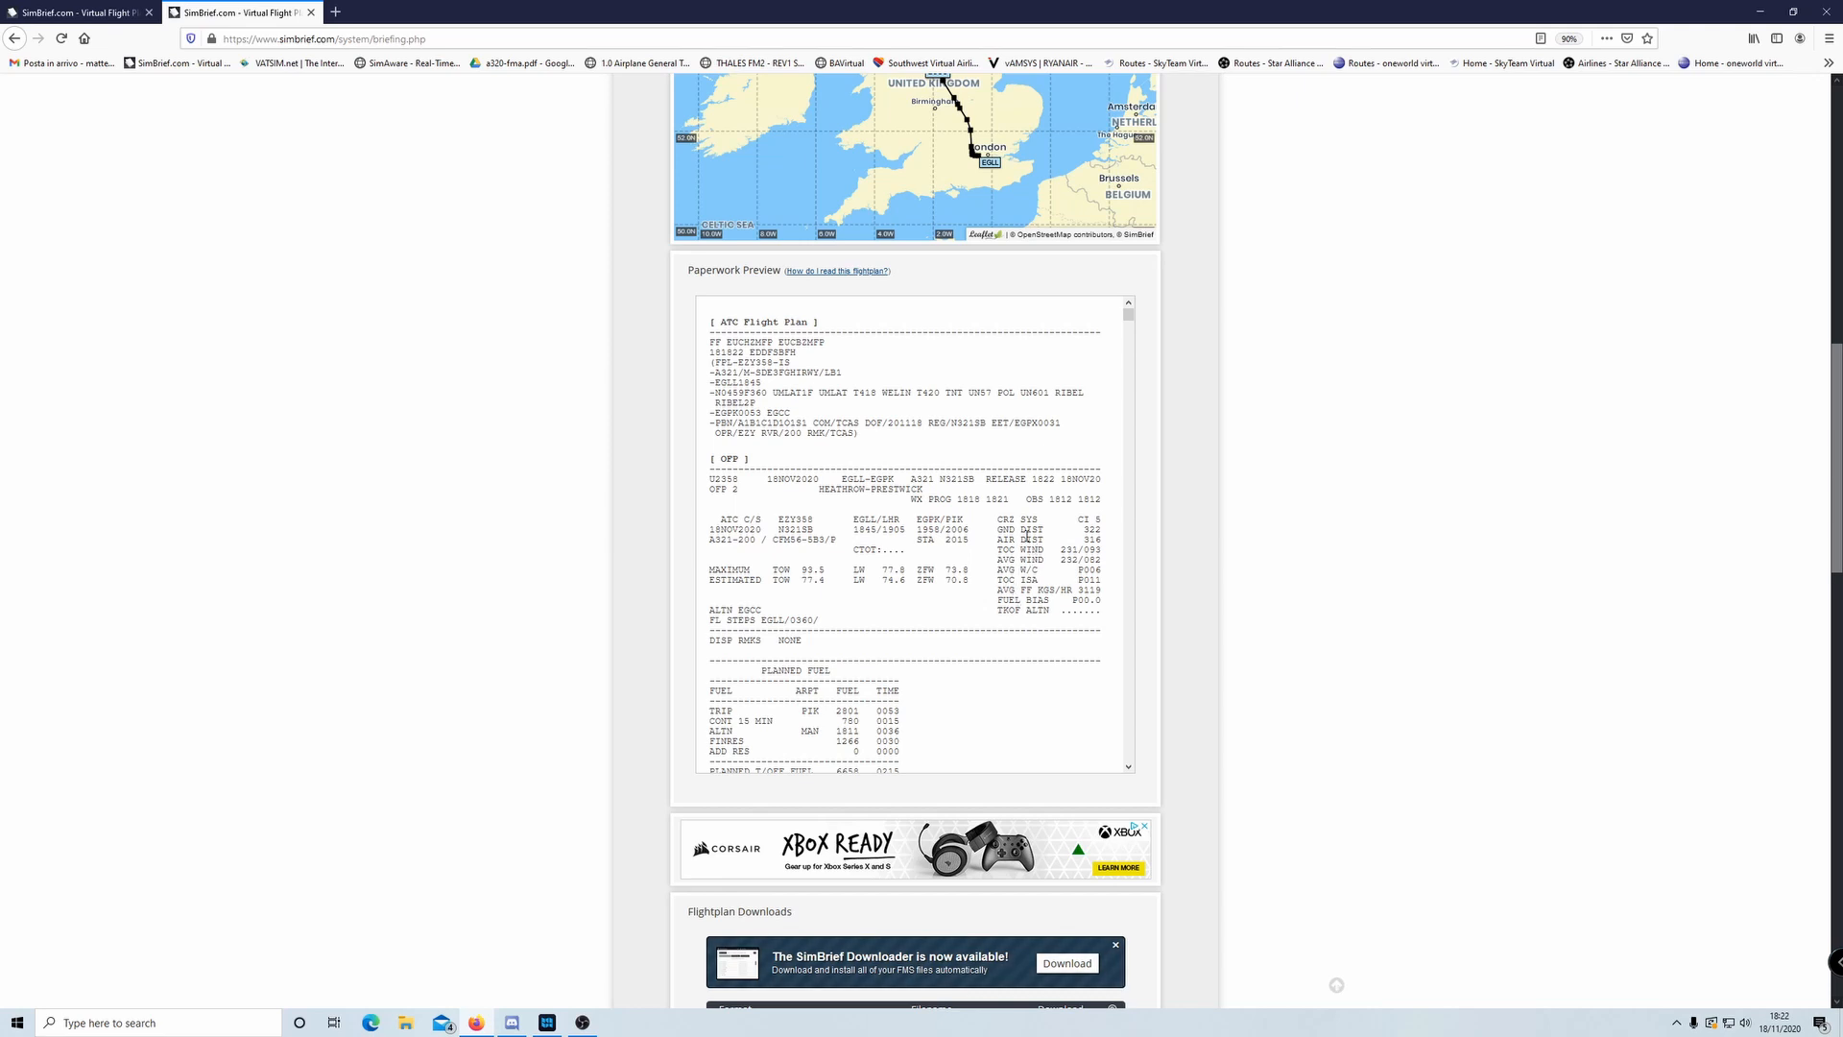
drag(998, 554, 1108, 560)
drag(1001, 579, 1107, 583)
scroll(908, 576, down, 3)
scroll(910, 600, up, 3)
- Edit the flight to use the EZY OFP layout and regenerate the flight plan
scroll(909, 603, up, 10)
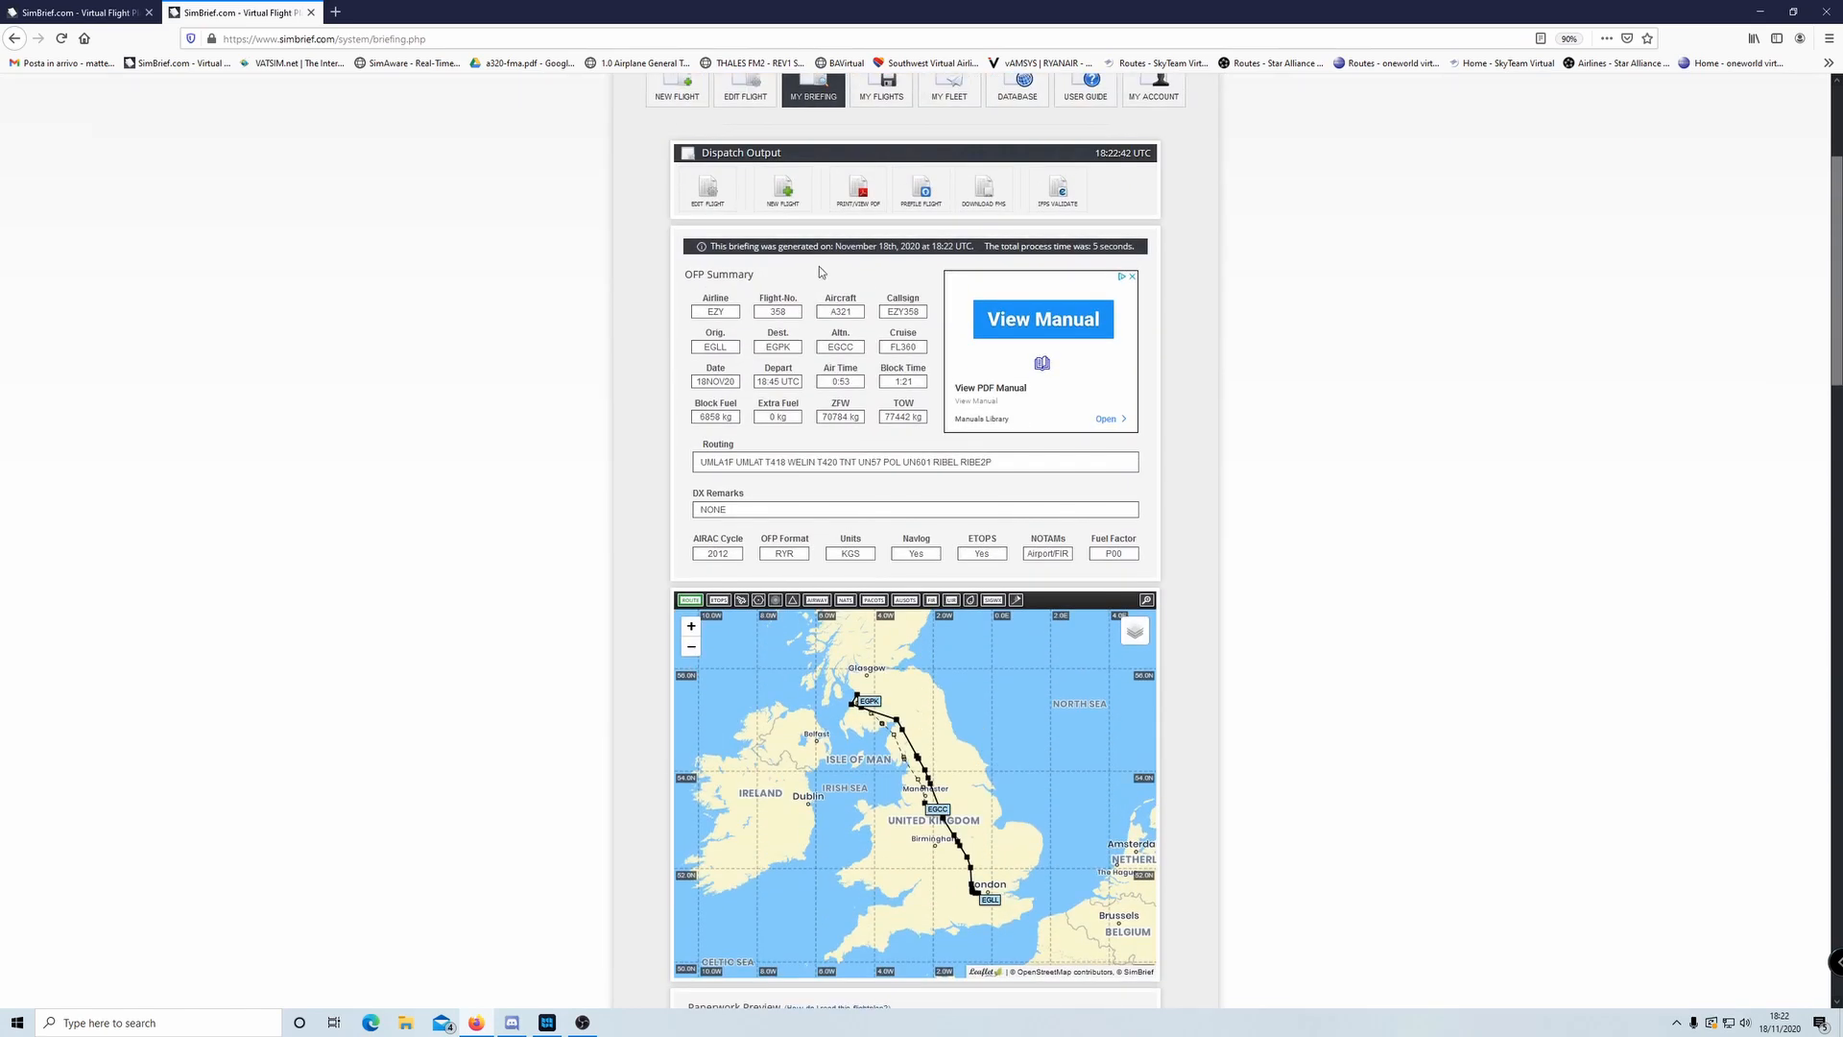
click(708, 187)
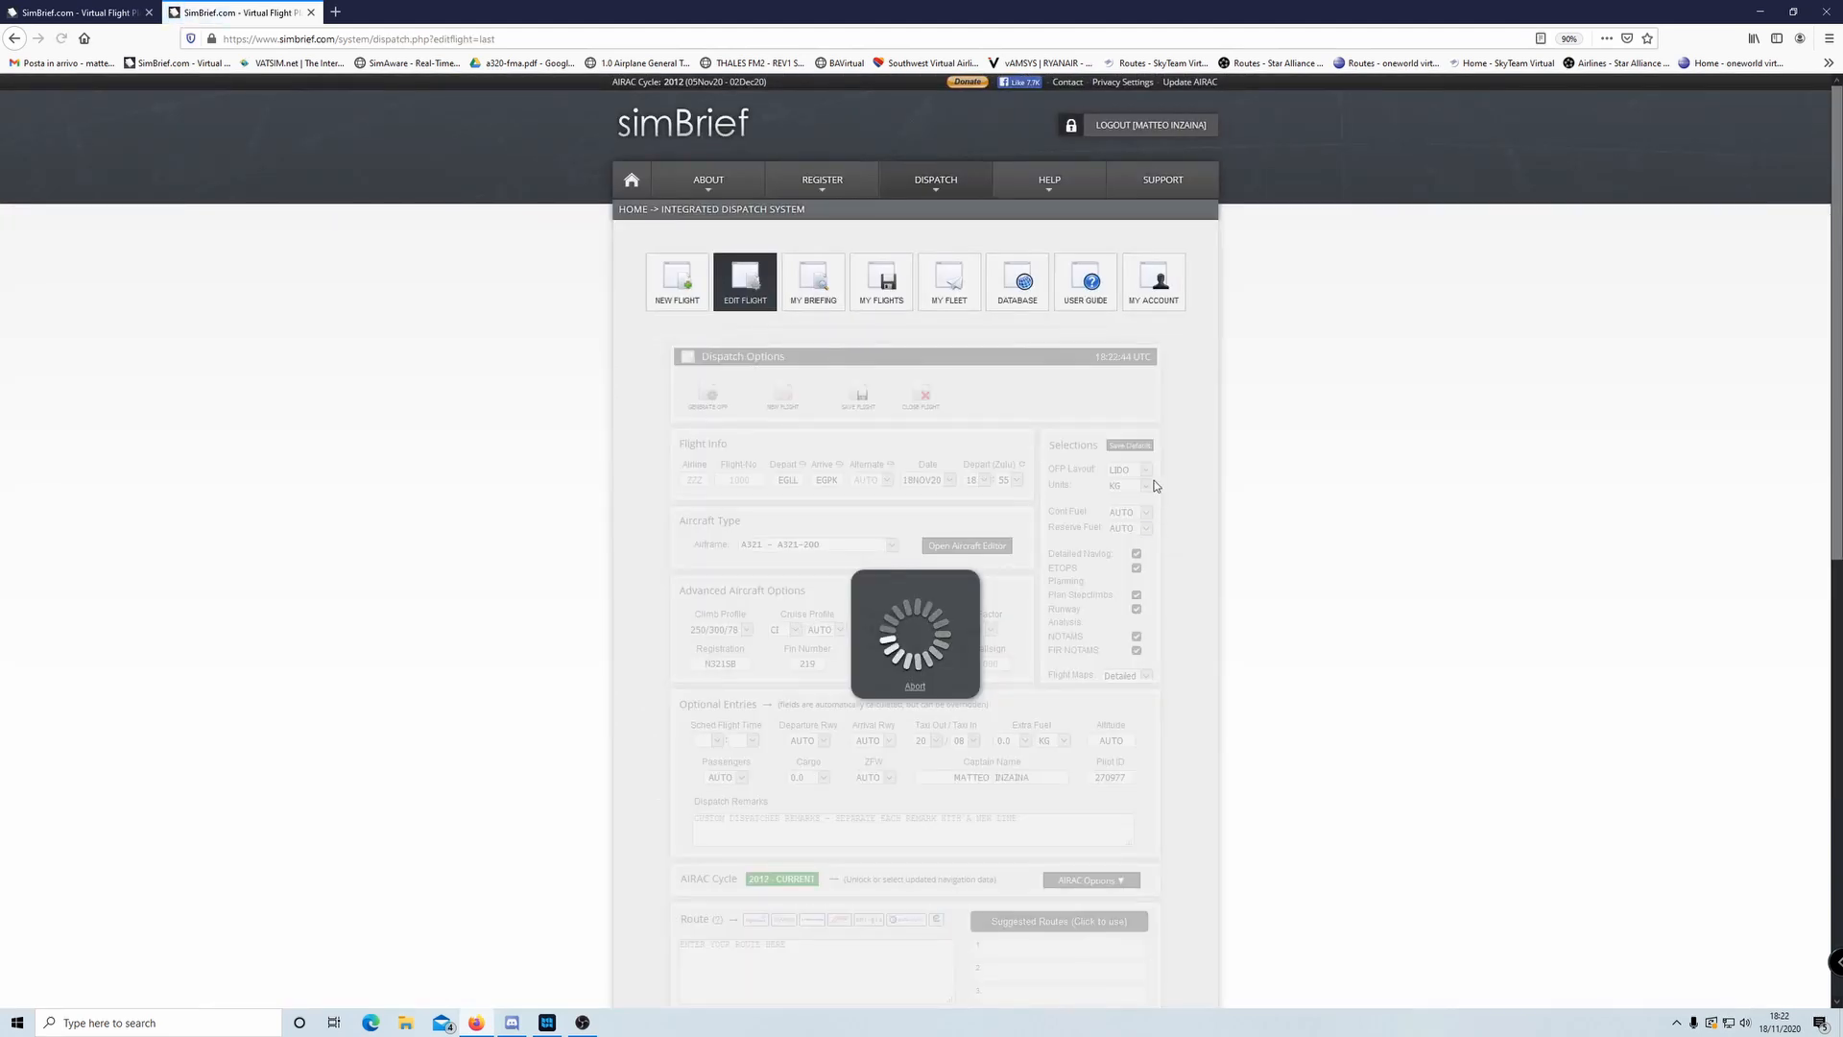
click(1146, 470)
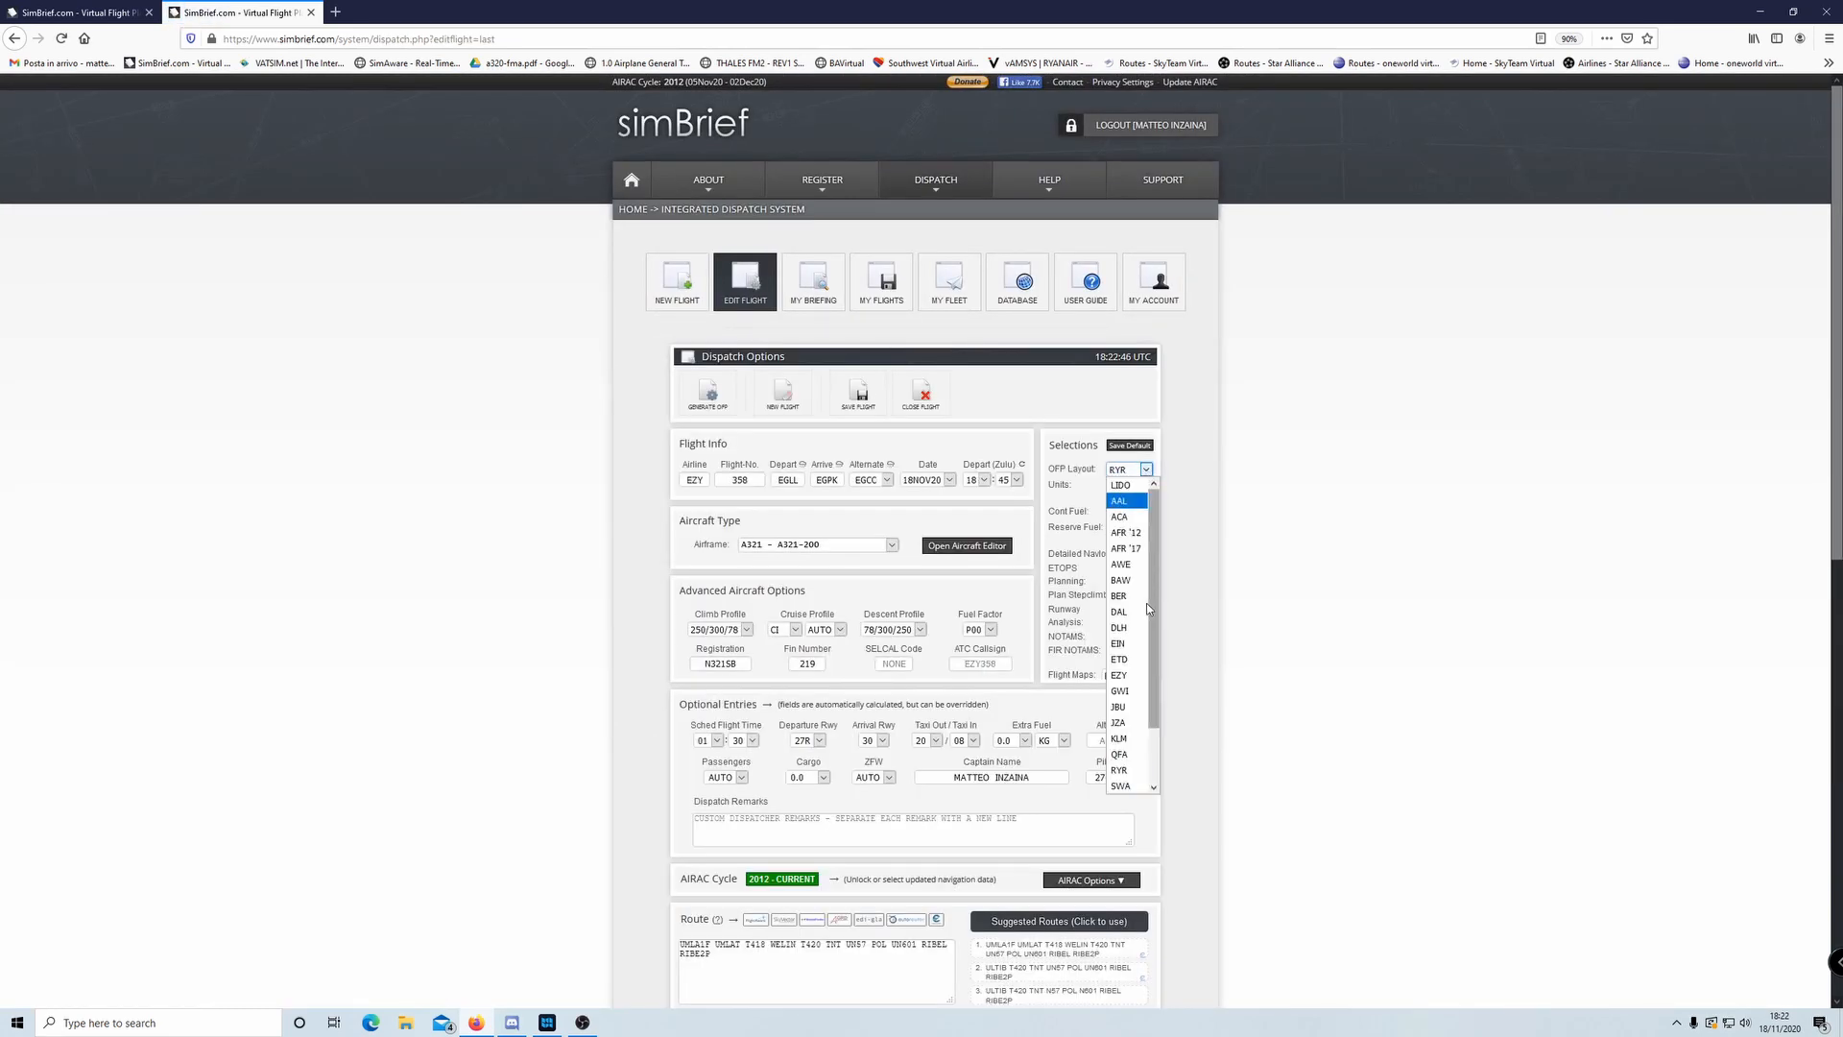
click(1131, 678)
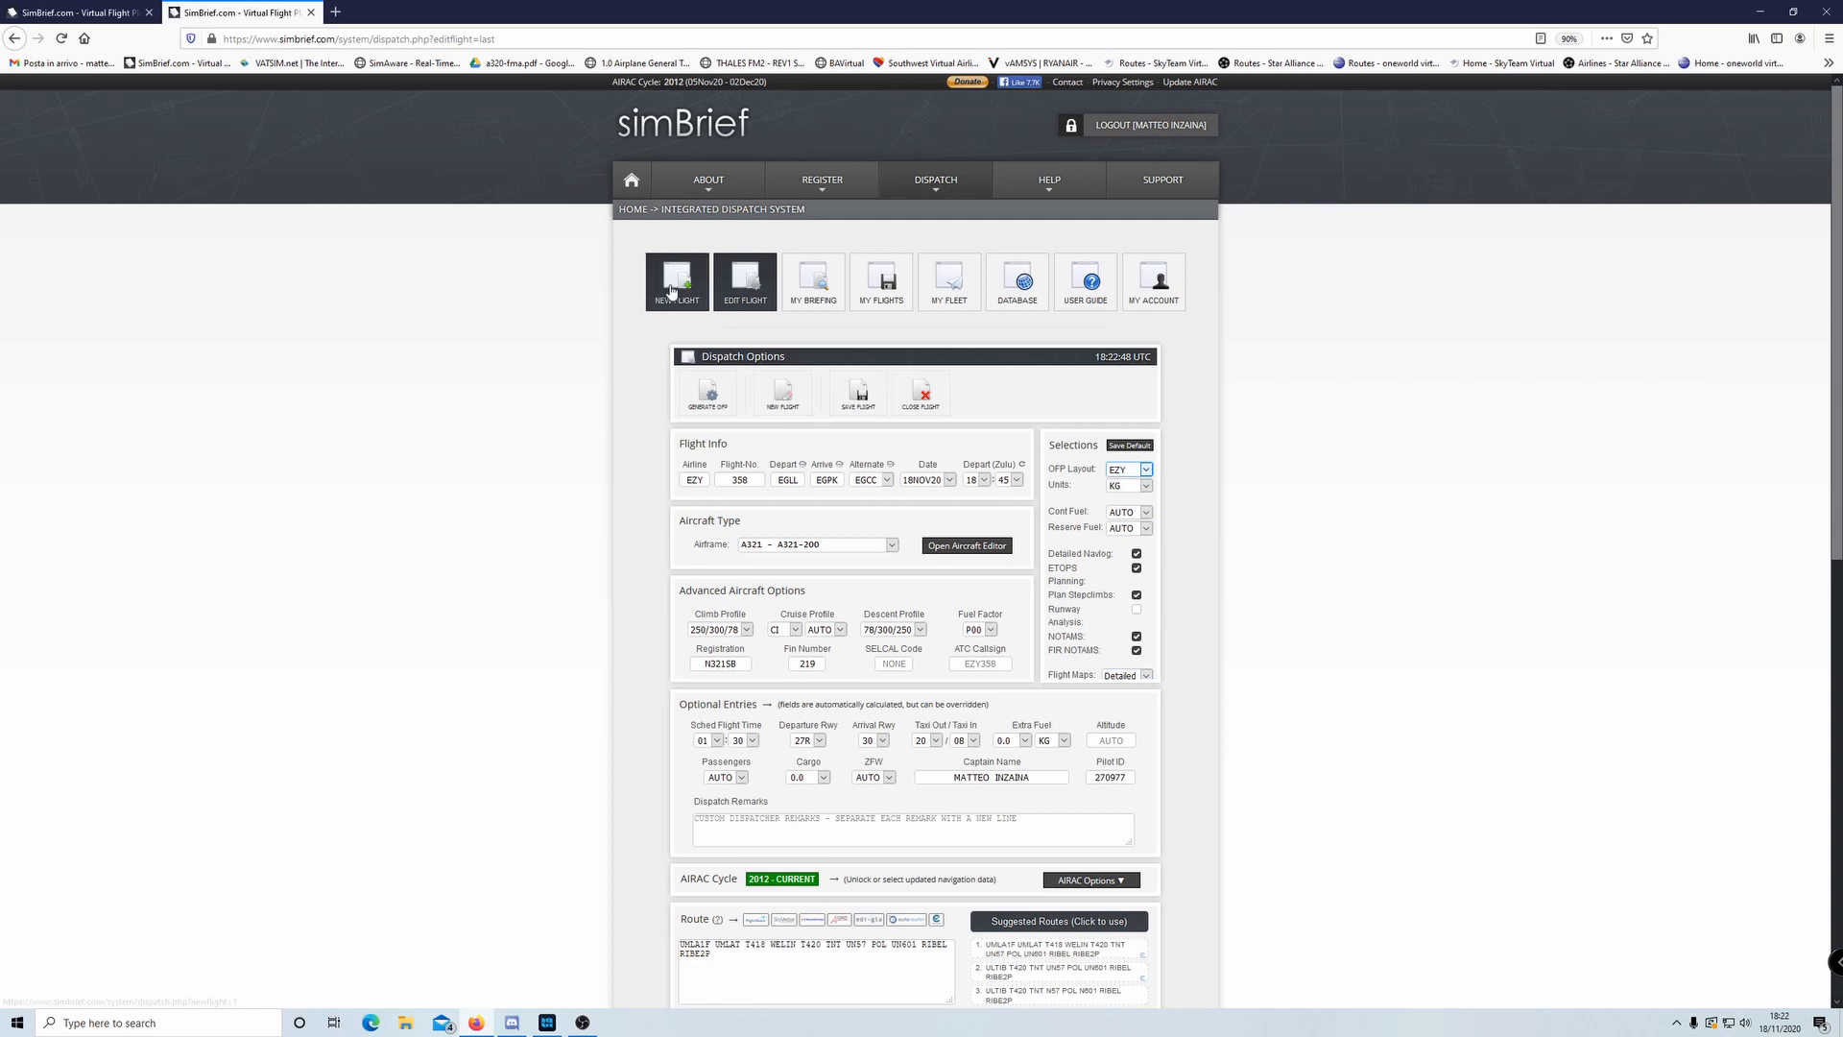
click(707, 393)
click(897, 577)
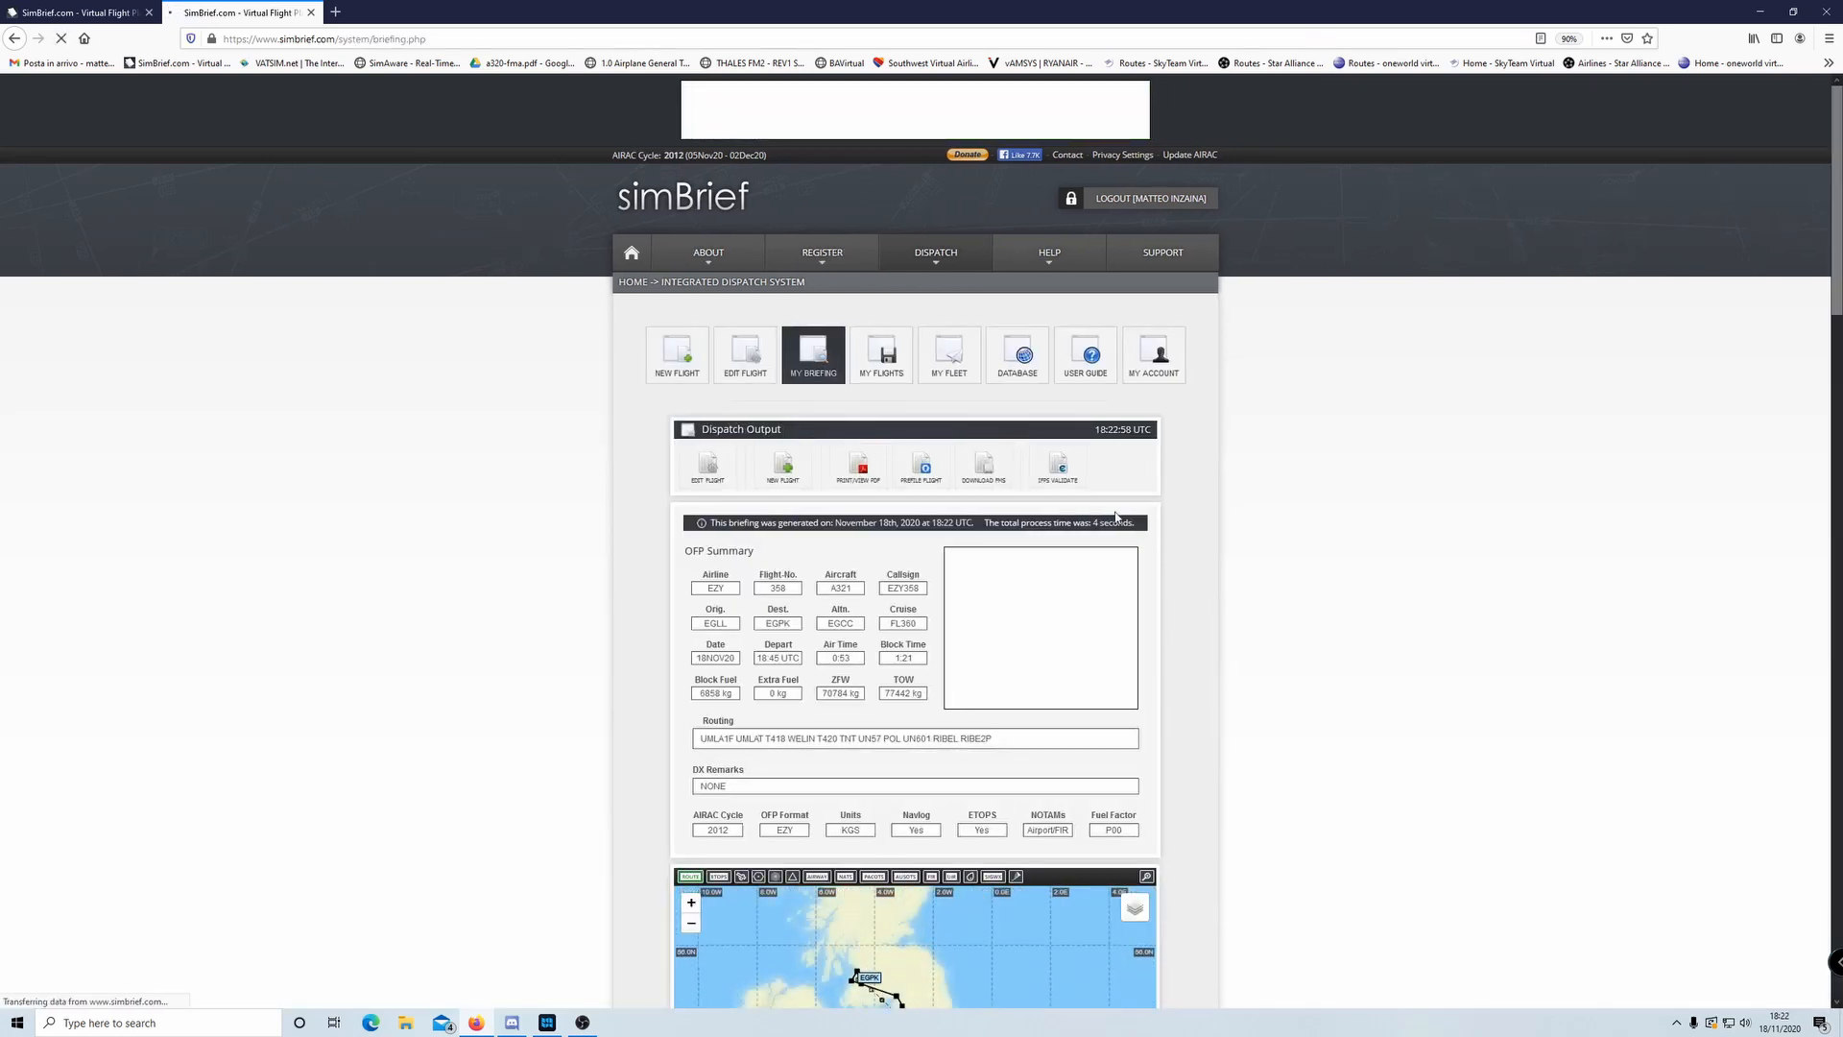
- Review the EZY-layout OFP's header weights, route and fuel table, and return to the OFP summary
scroll(1265, 509, down, 5)
scroll(1248, 538, down, 4)
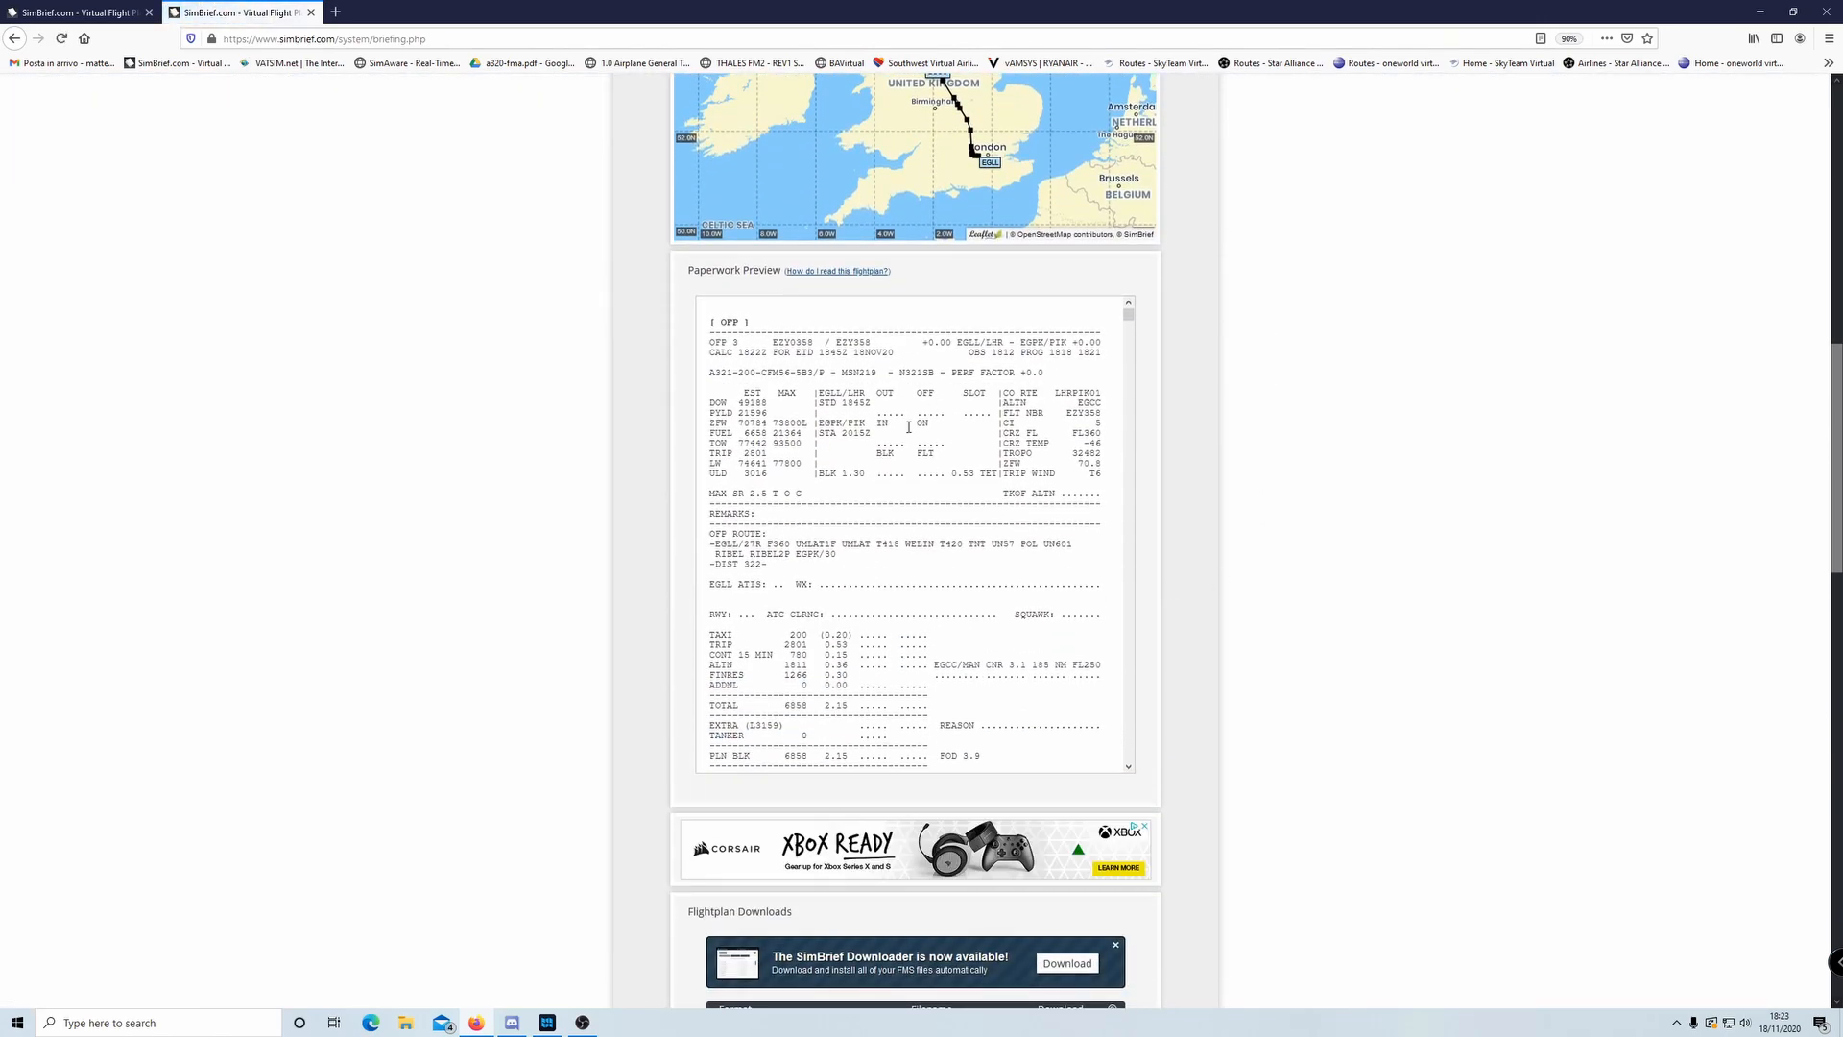
scroll(1056, 538, up, 1)
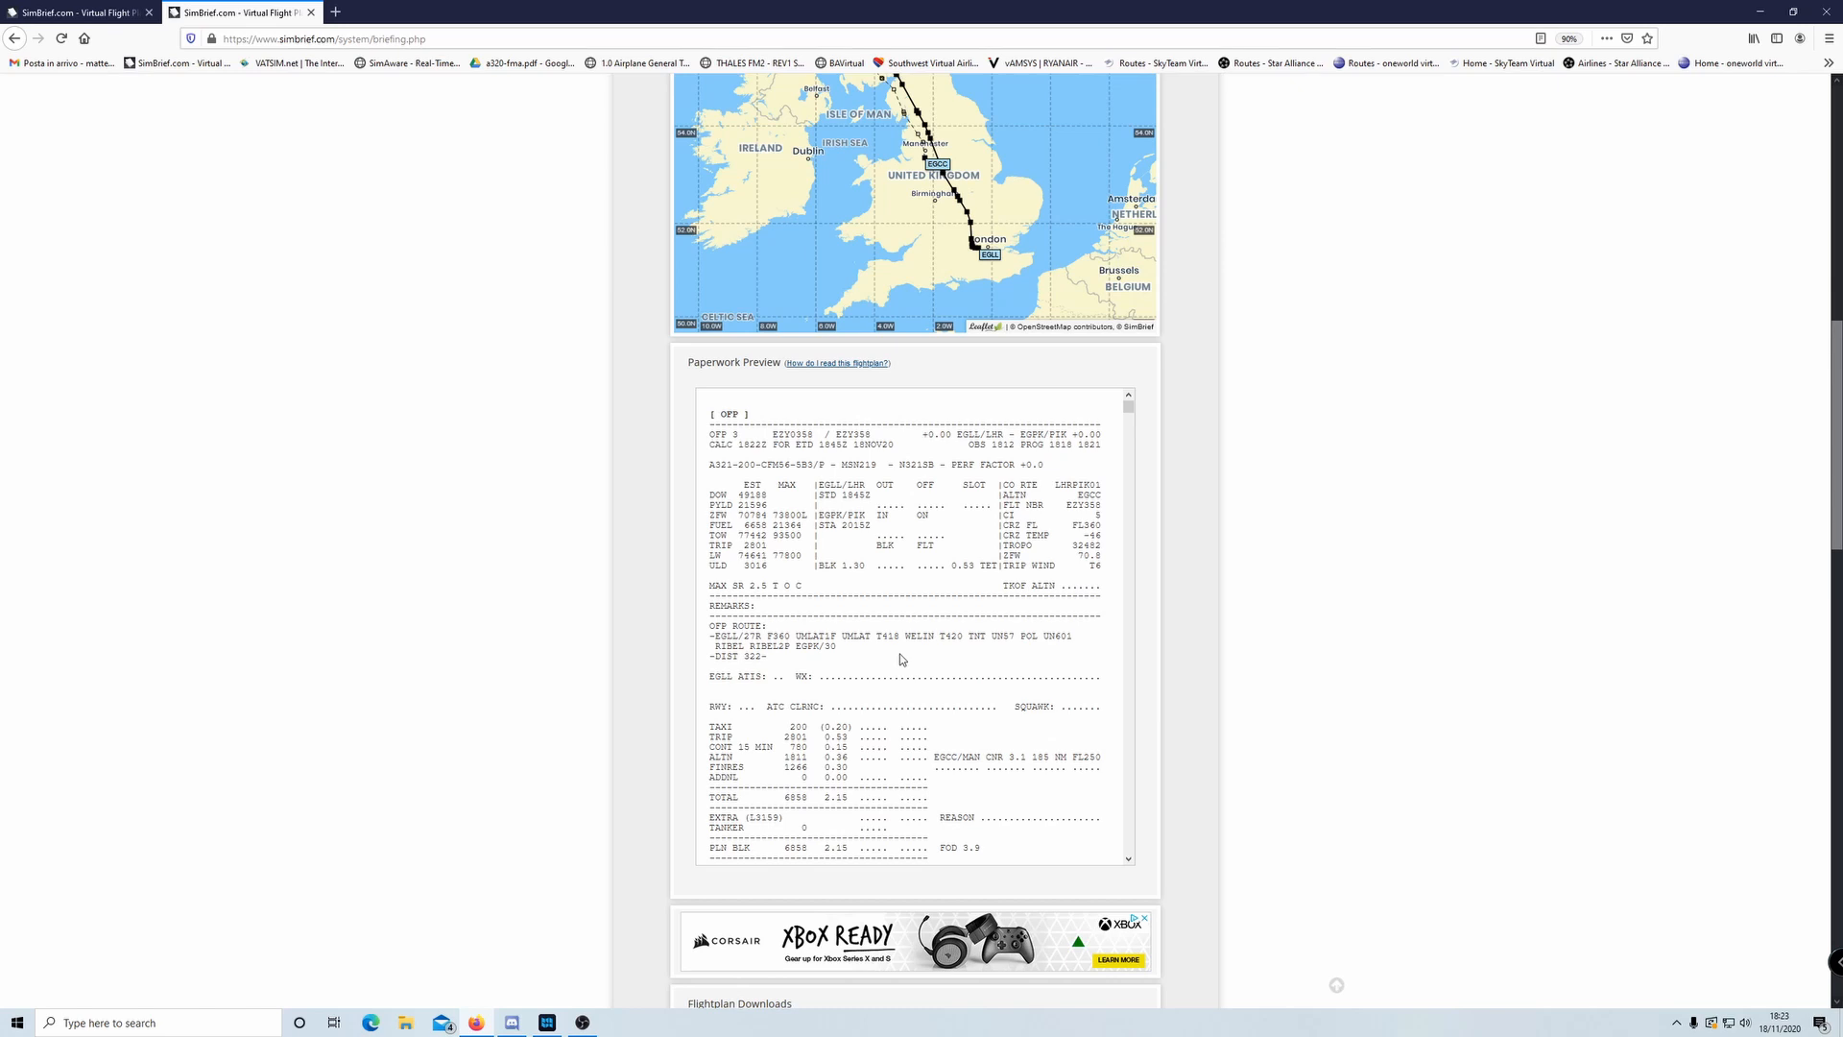
scroll(936, 657, up, 2)
scroll(934, 651, down, 3)
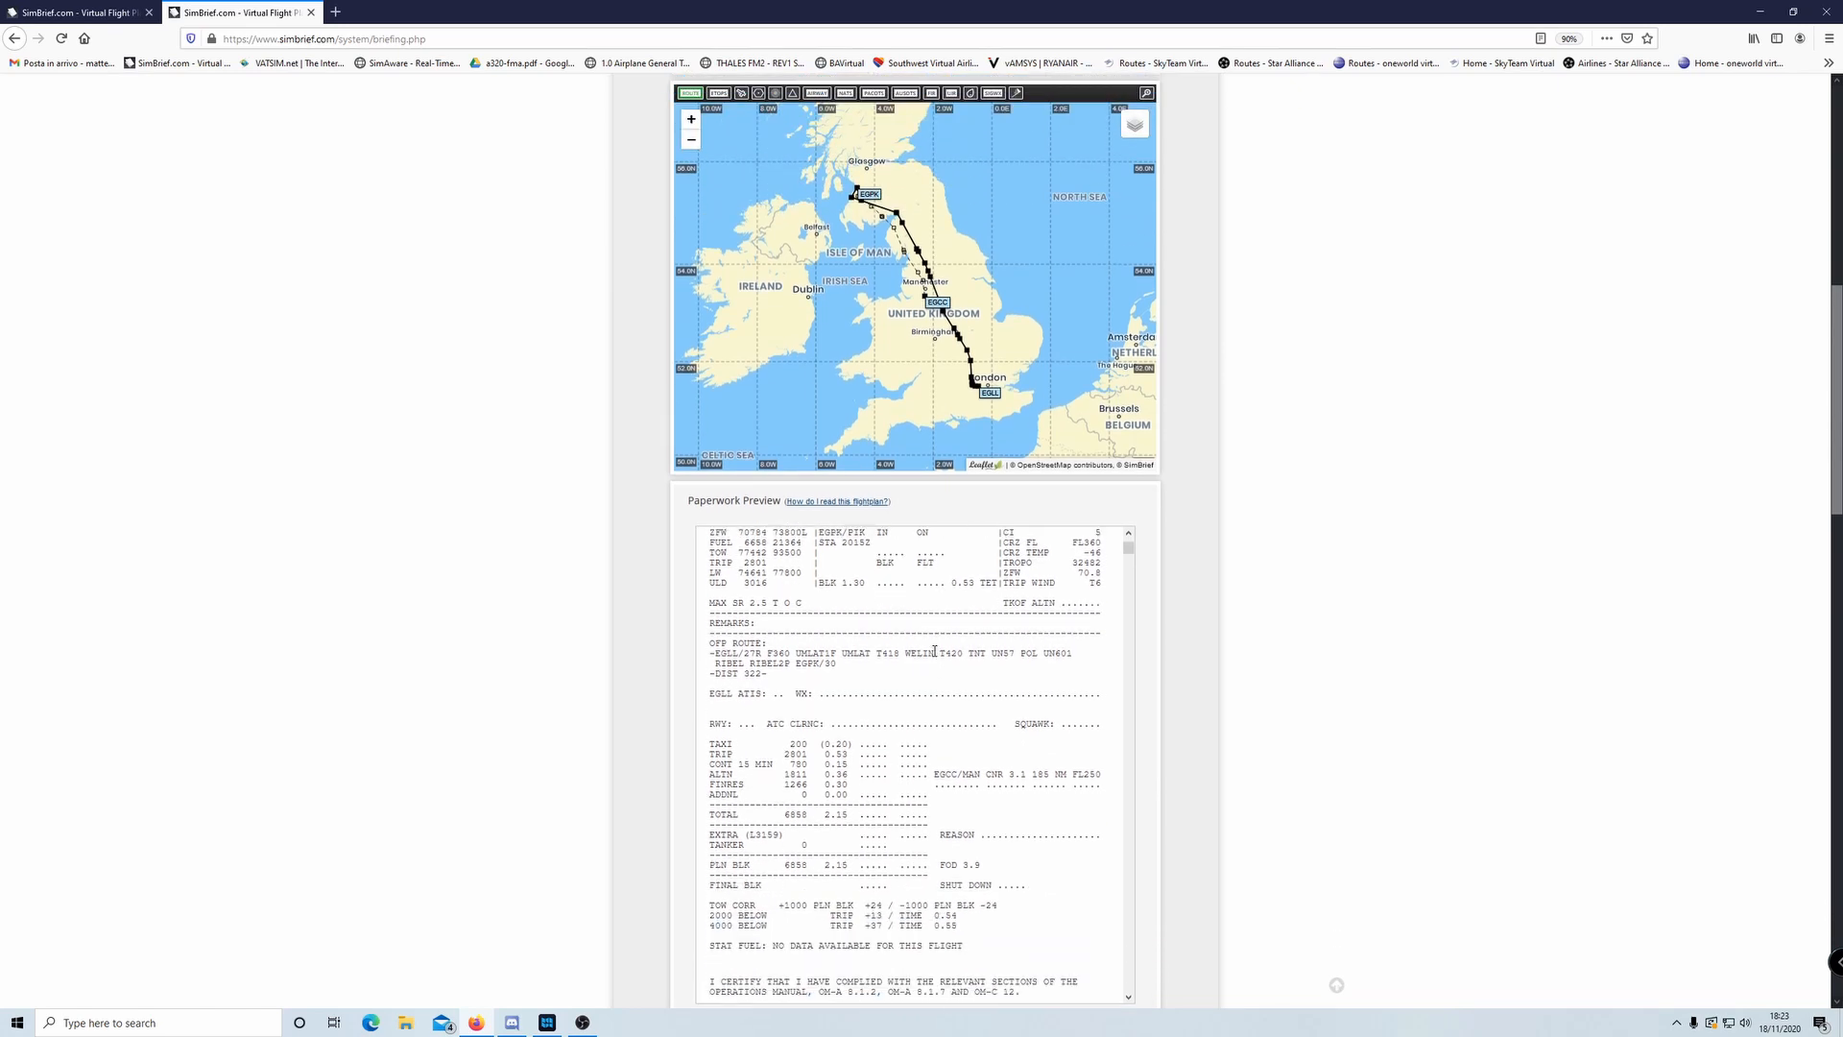
scroll(945, 718, up, 3)
scroll(1286, 632, down, 2)
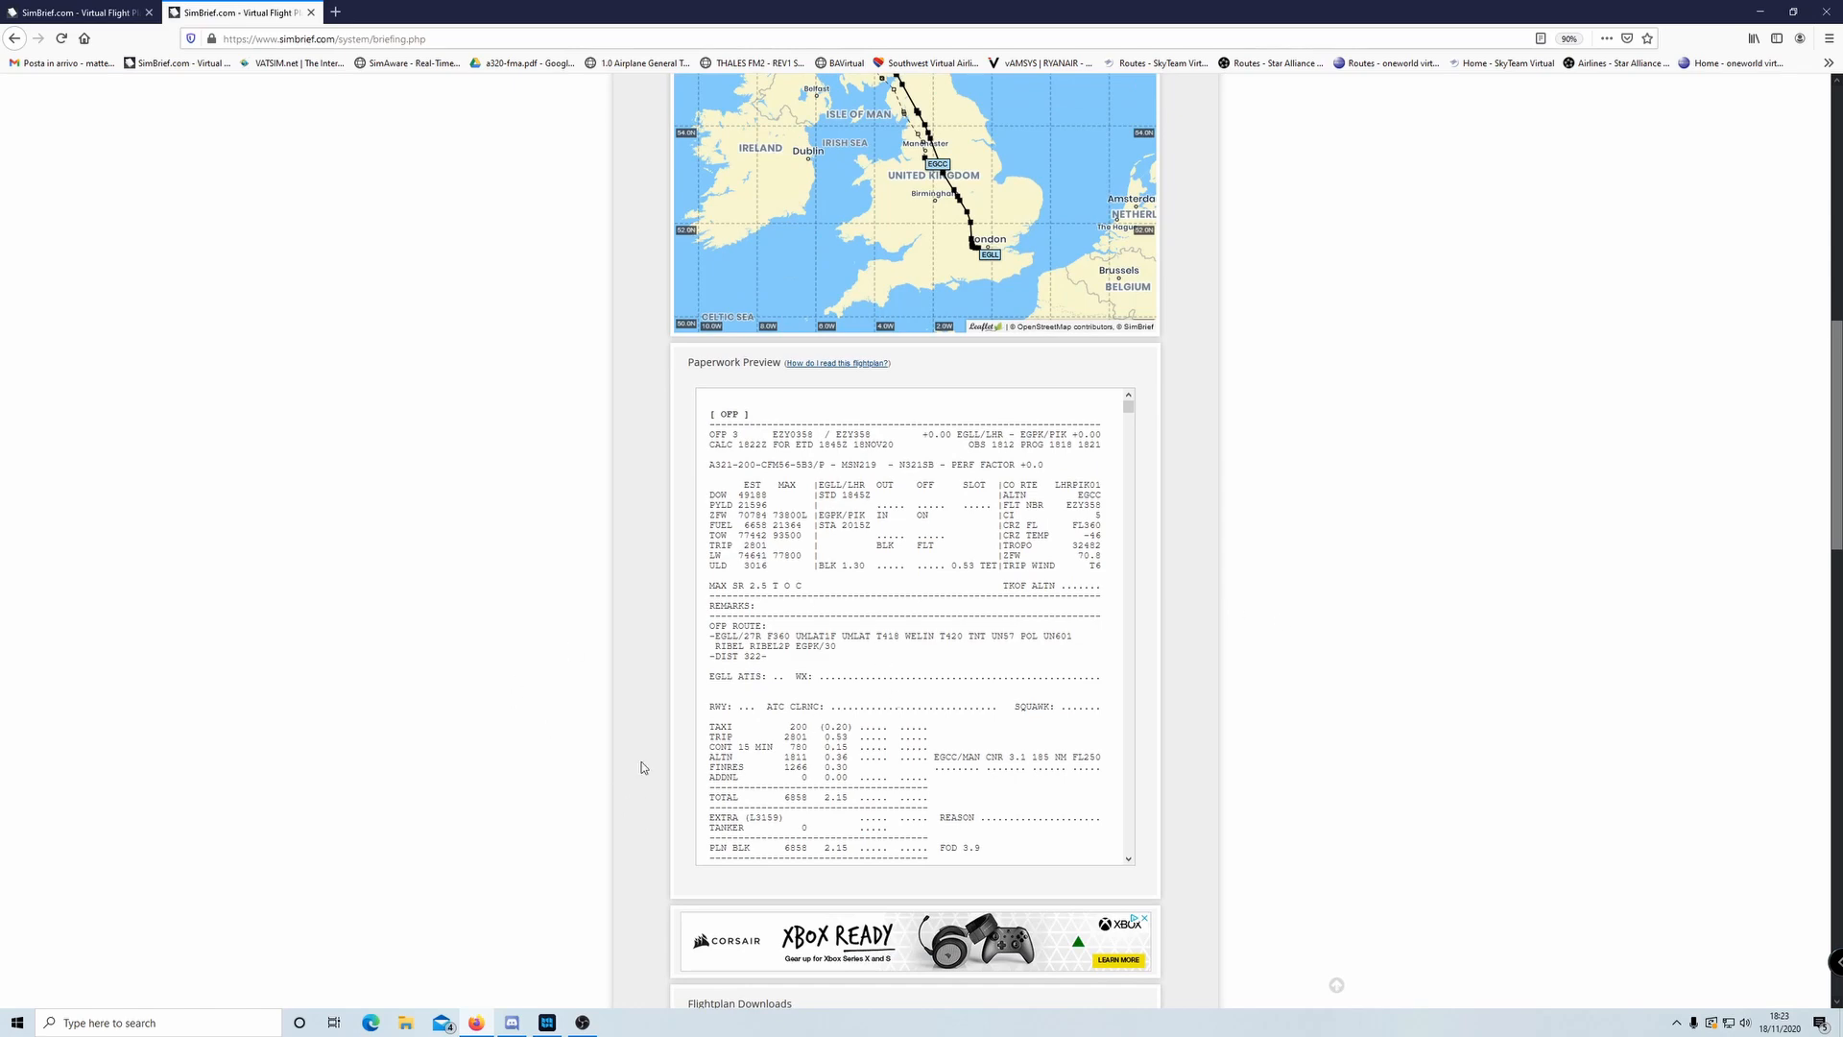
scroll(1326, 642, up, 10)
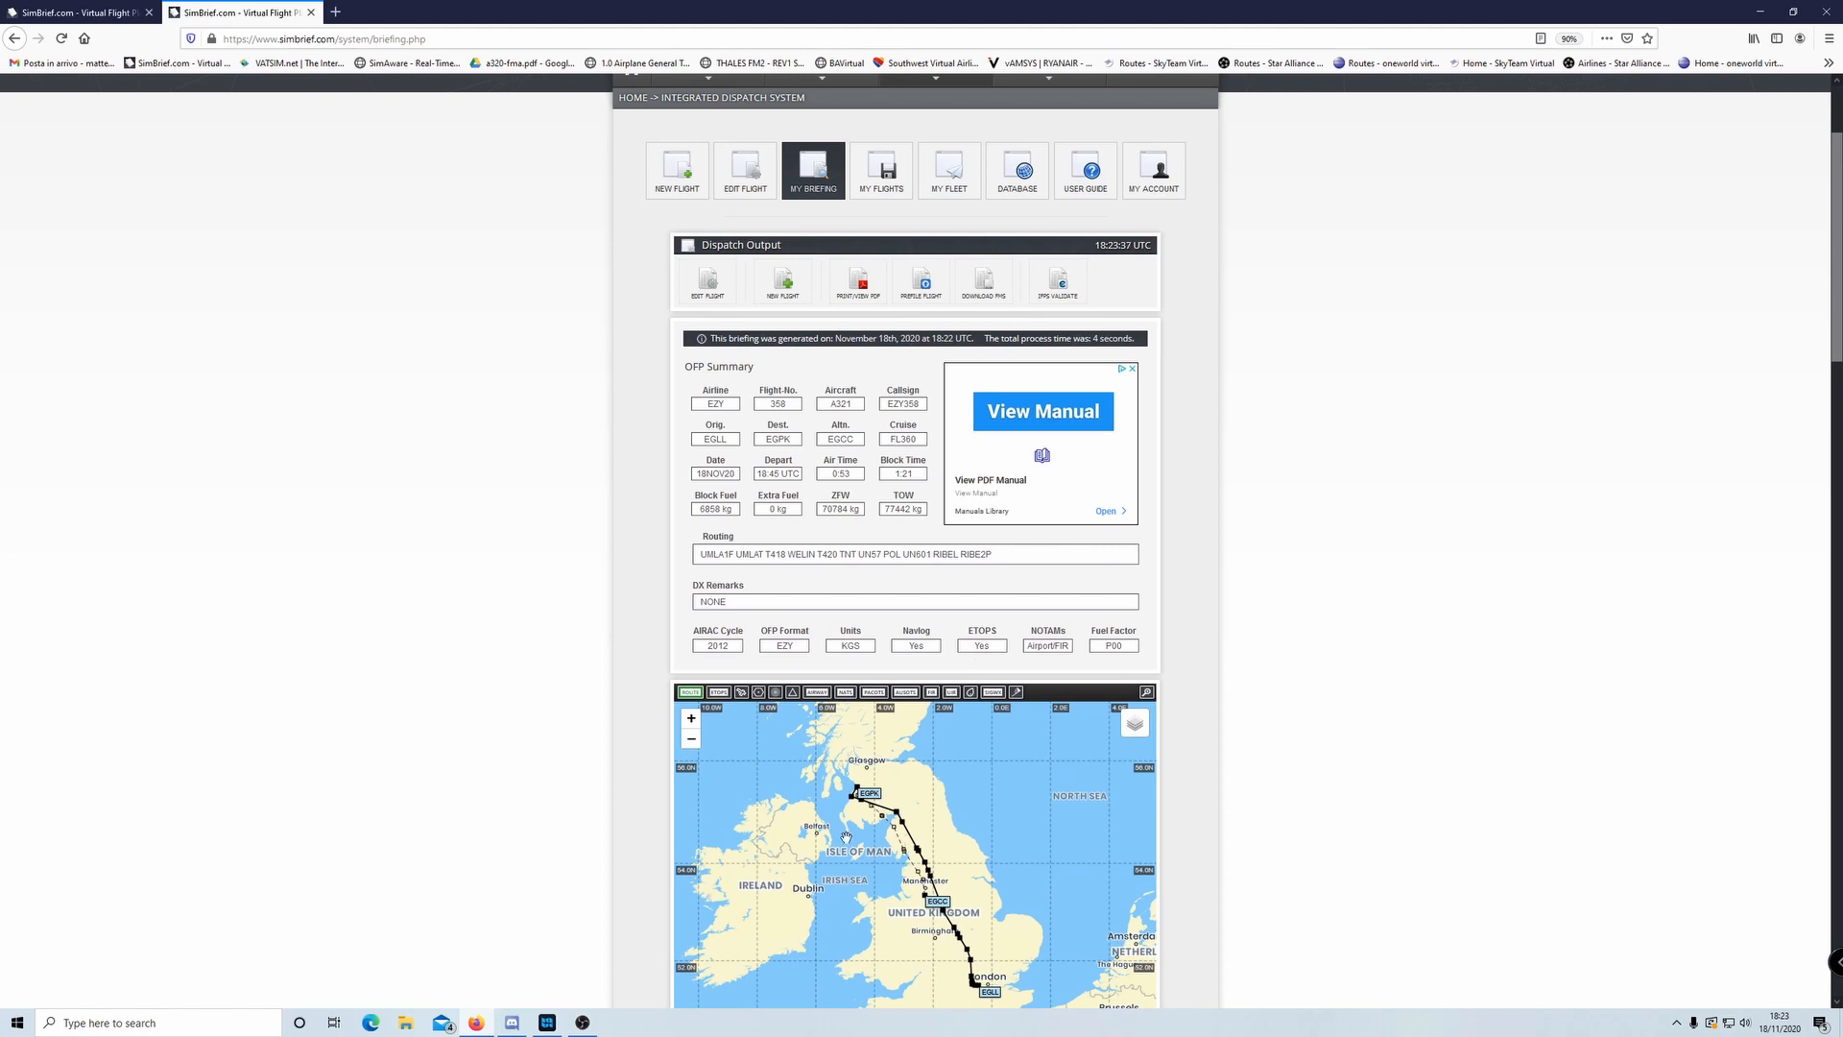
- Switch to Navigraph Charts, look over its map of Europe, and show the desktop
click(547, 1022)
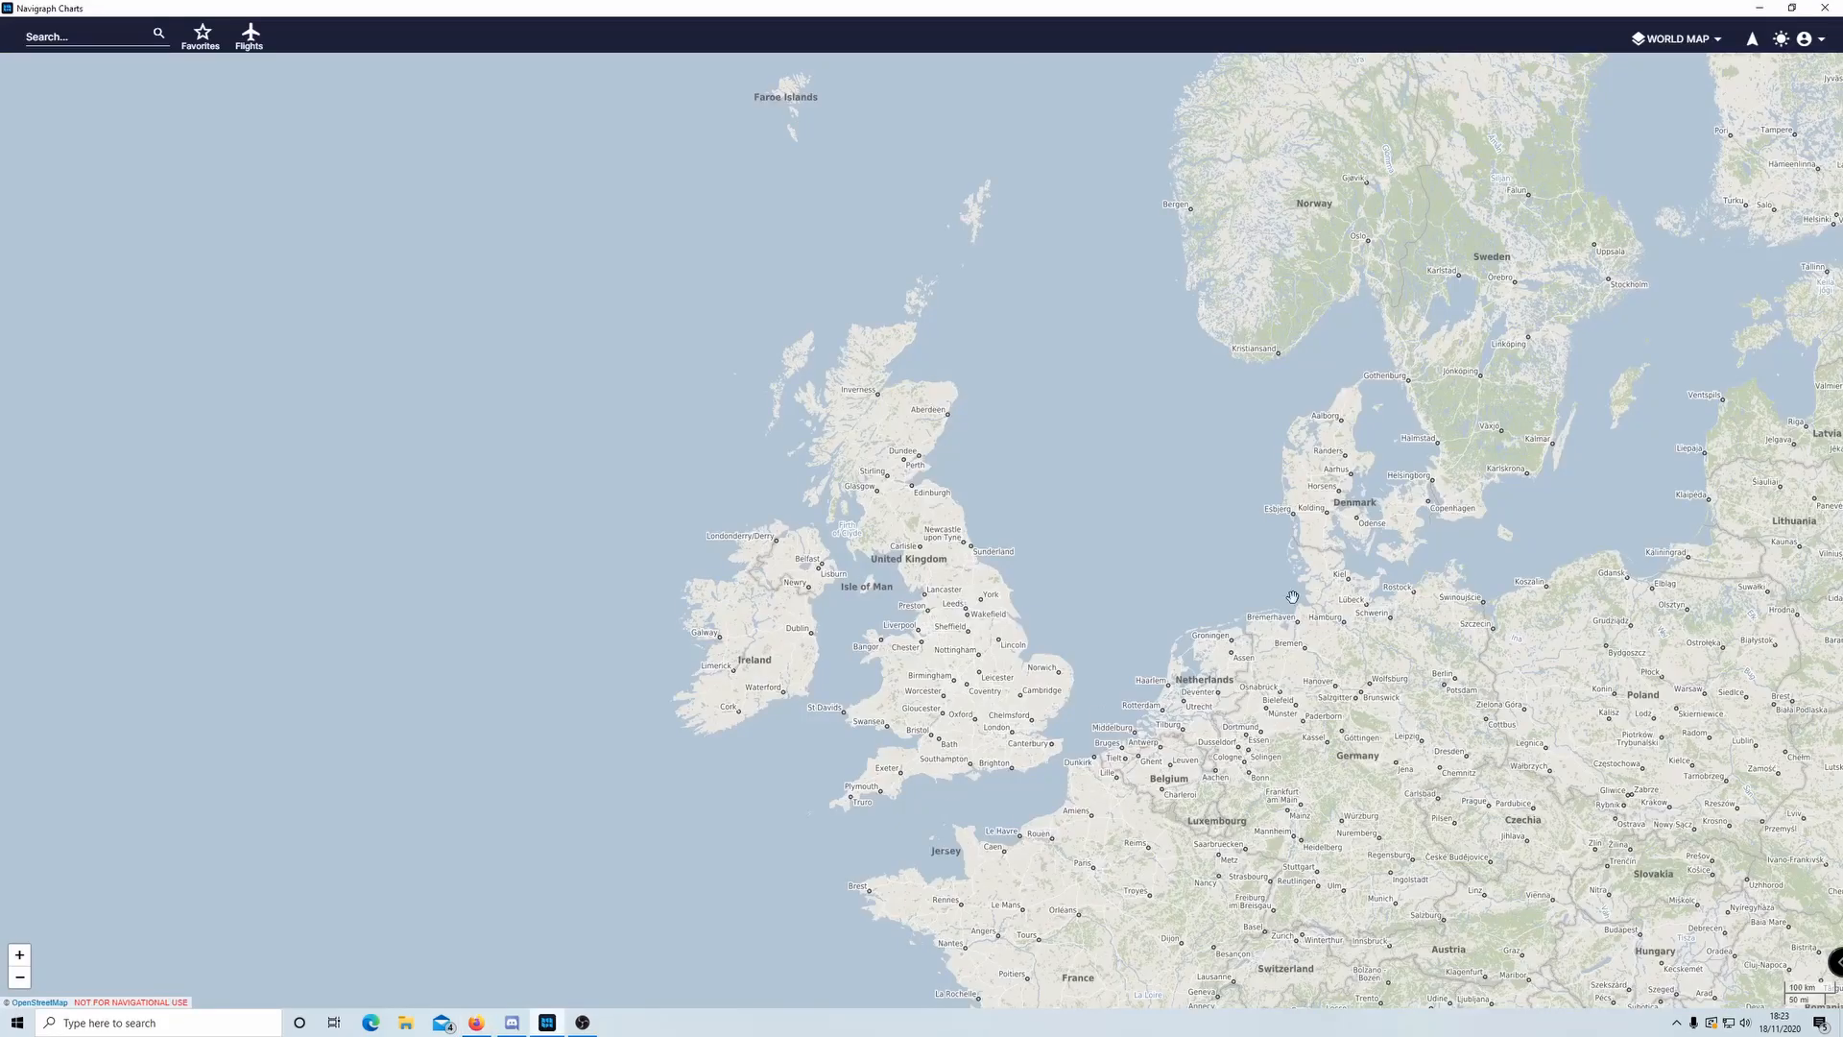
scroll(1204, 562, down, 3)
scroll(1012, 642, up, 2)
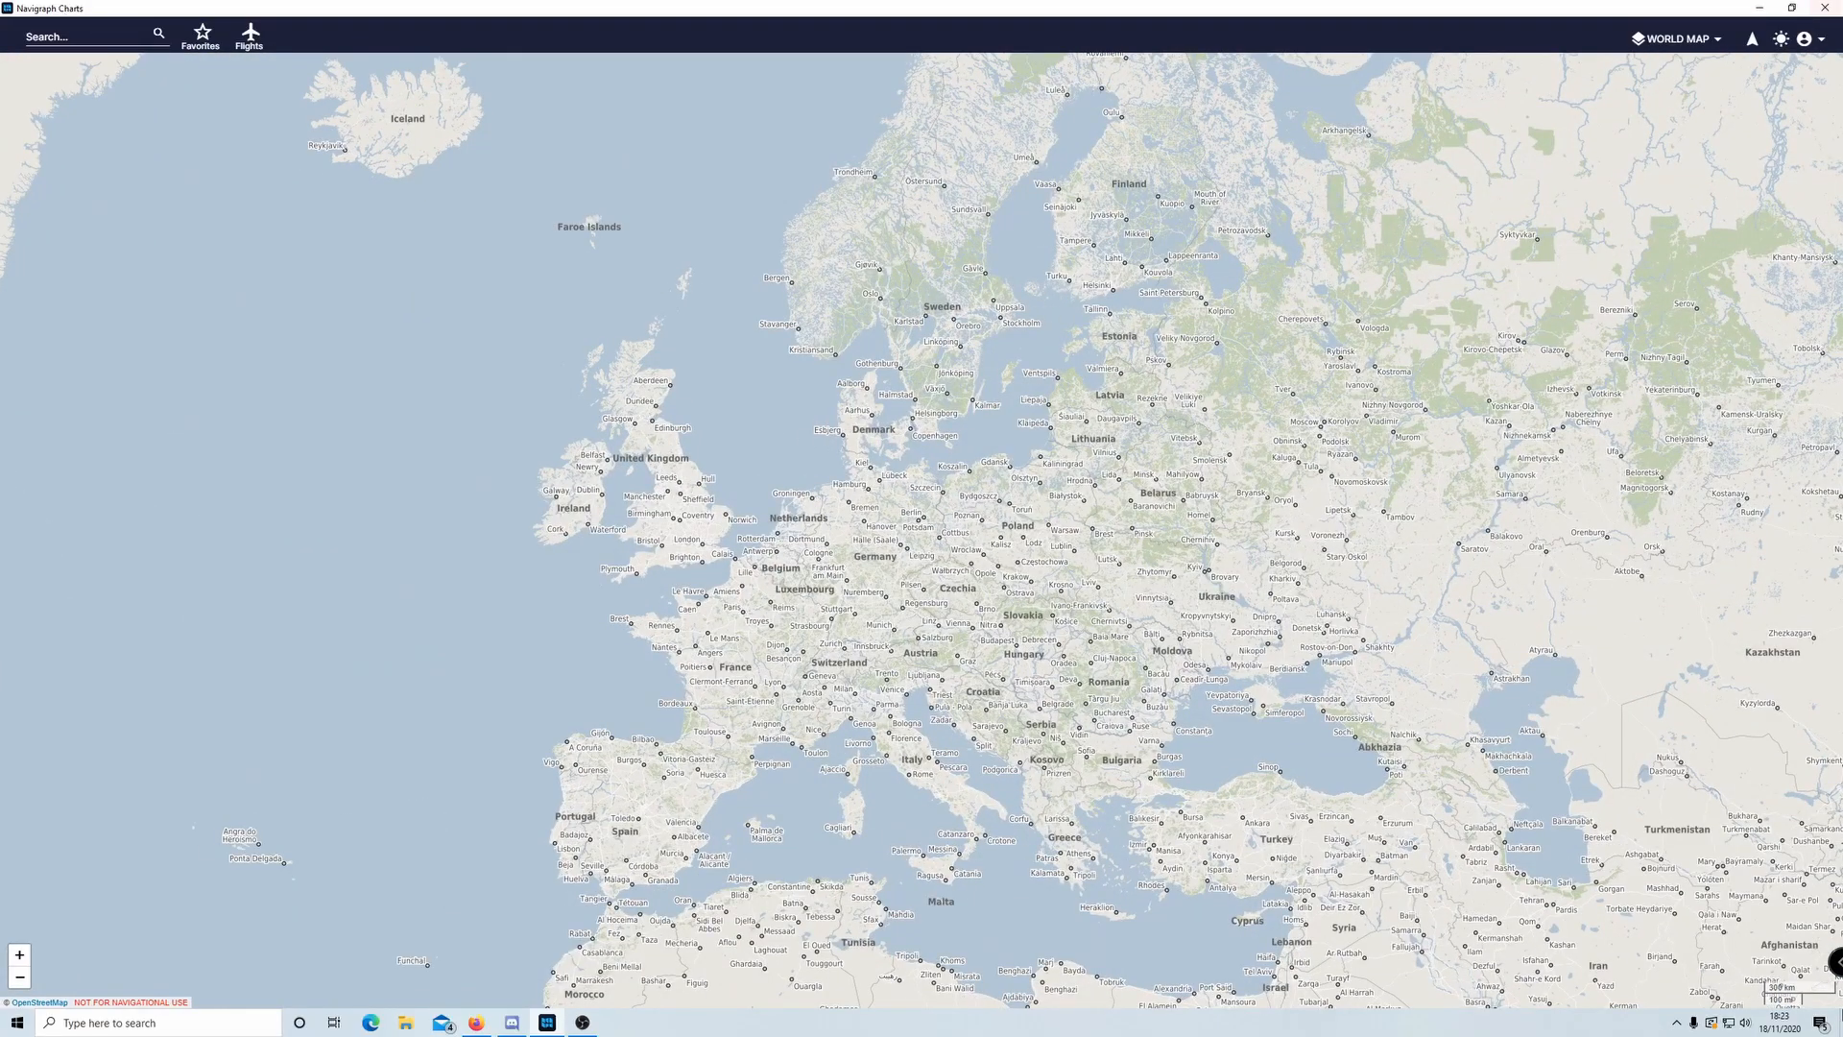
click(1835, 1027)
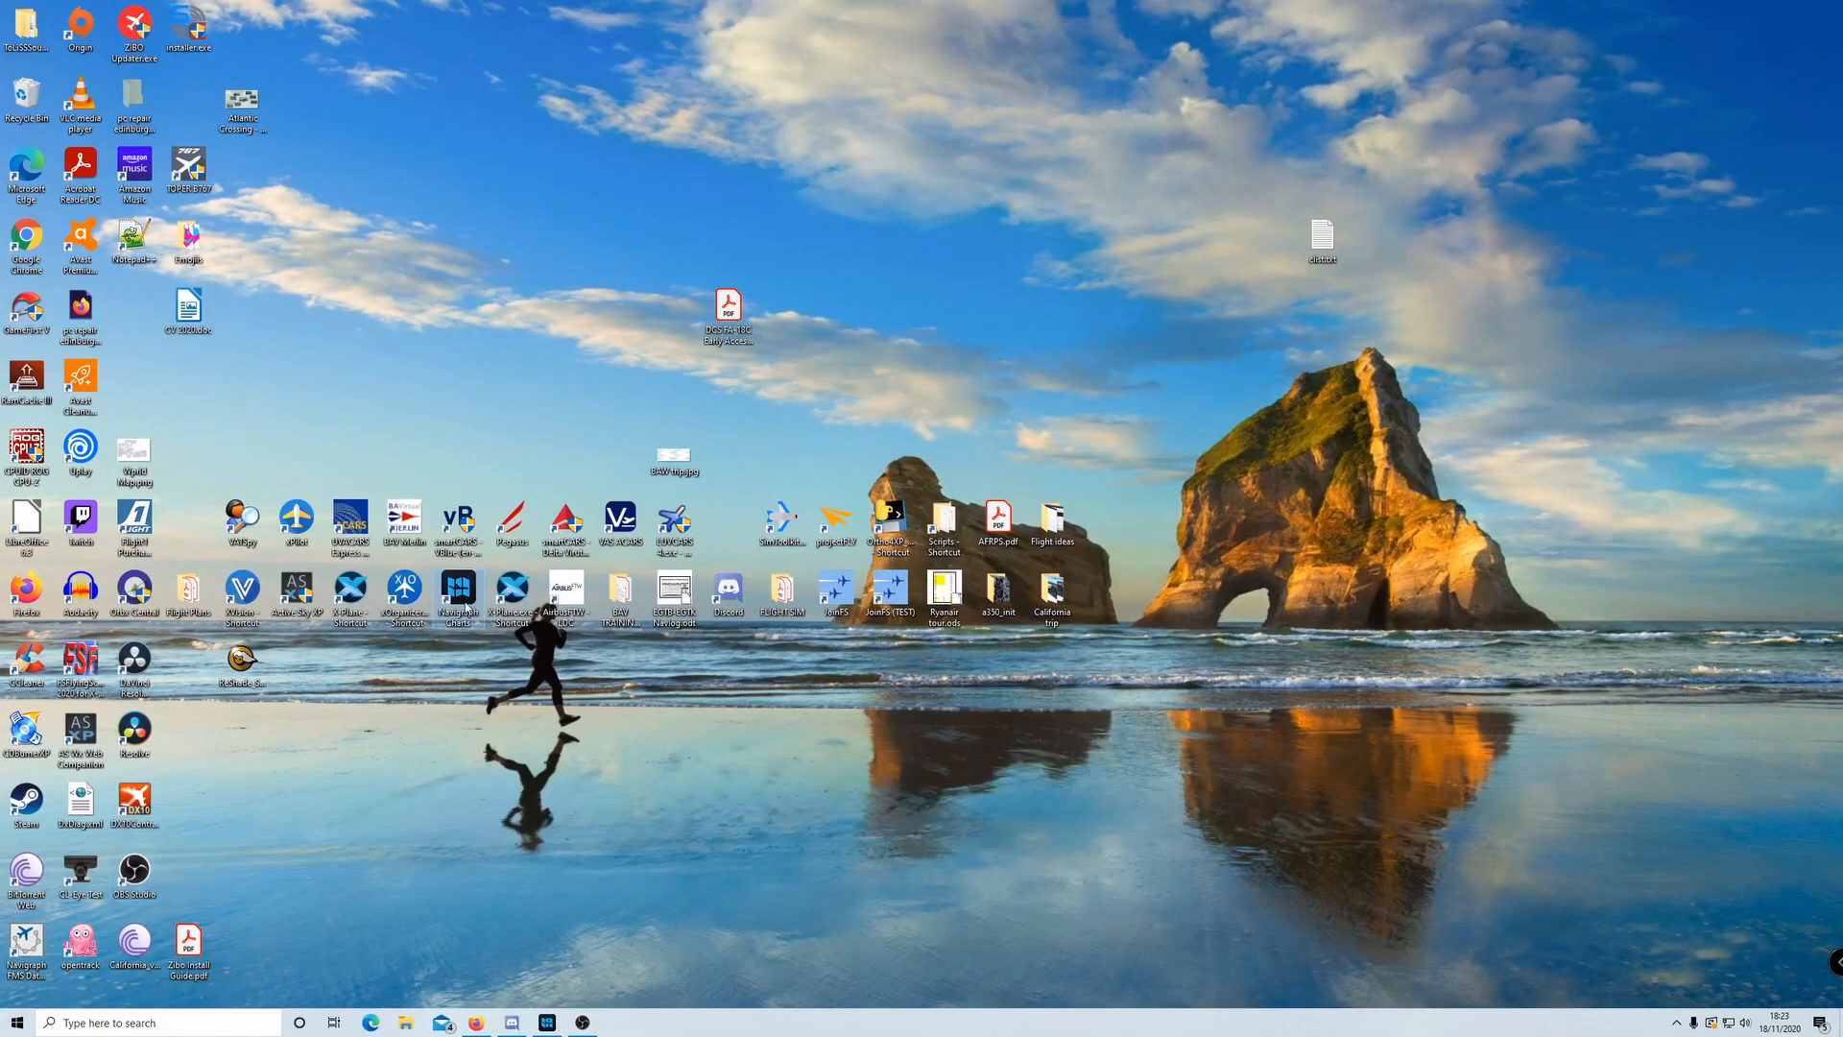
- Switch to Navigraph Charts and create a new flight from the latest simBrief OFP, EGLL-EGPK
click(547, 1023)
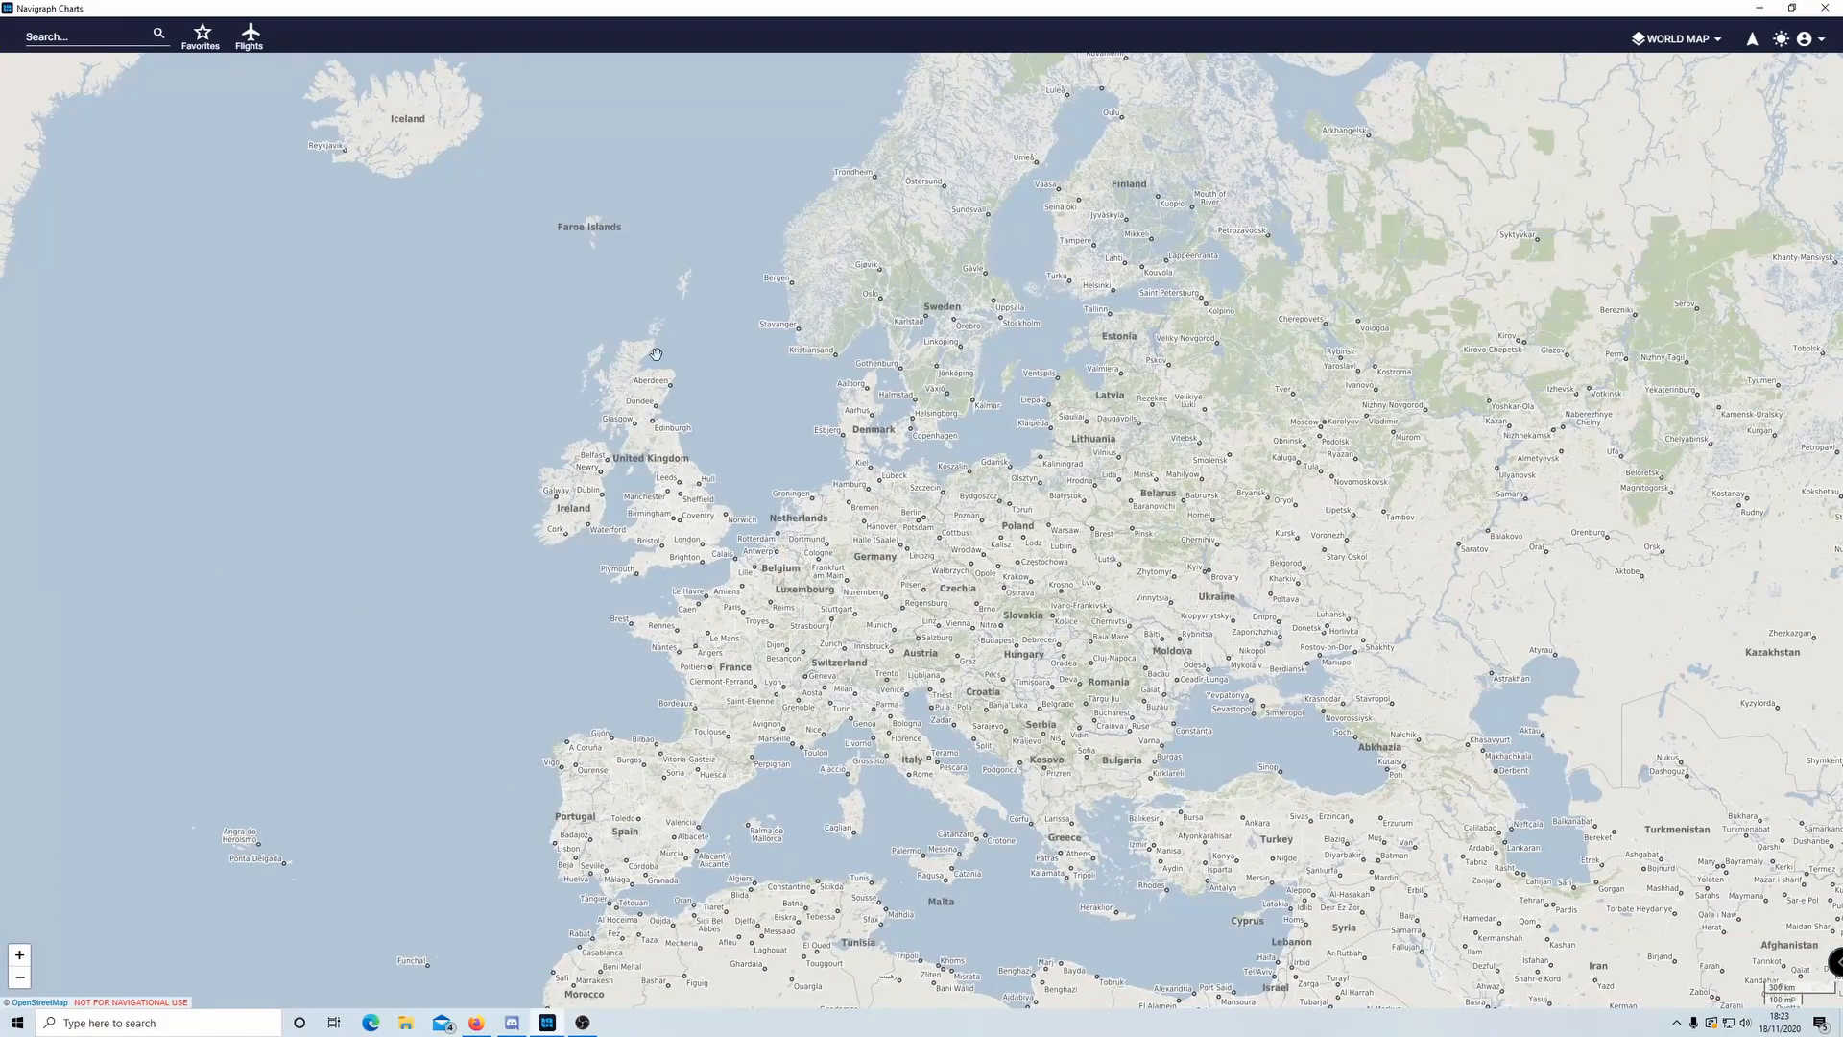
click(251, 48)
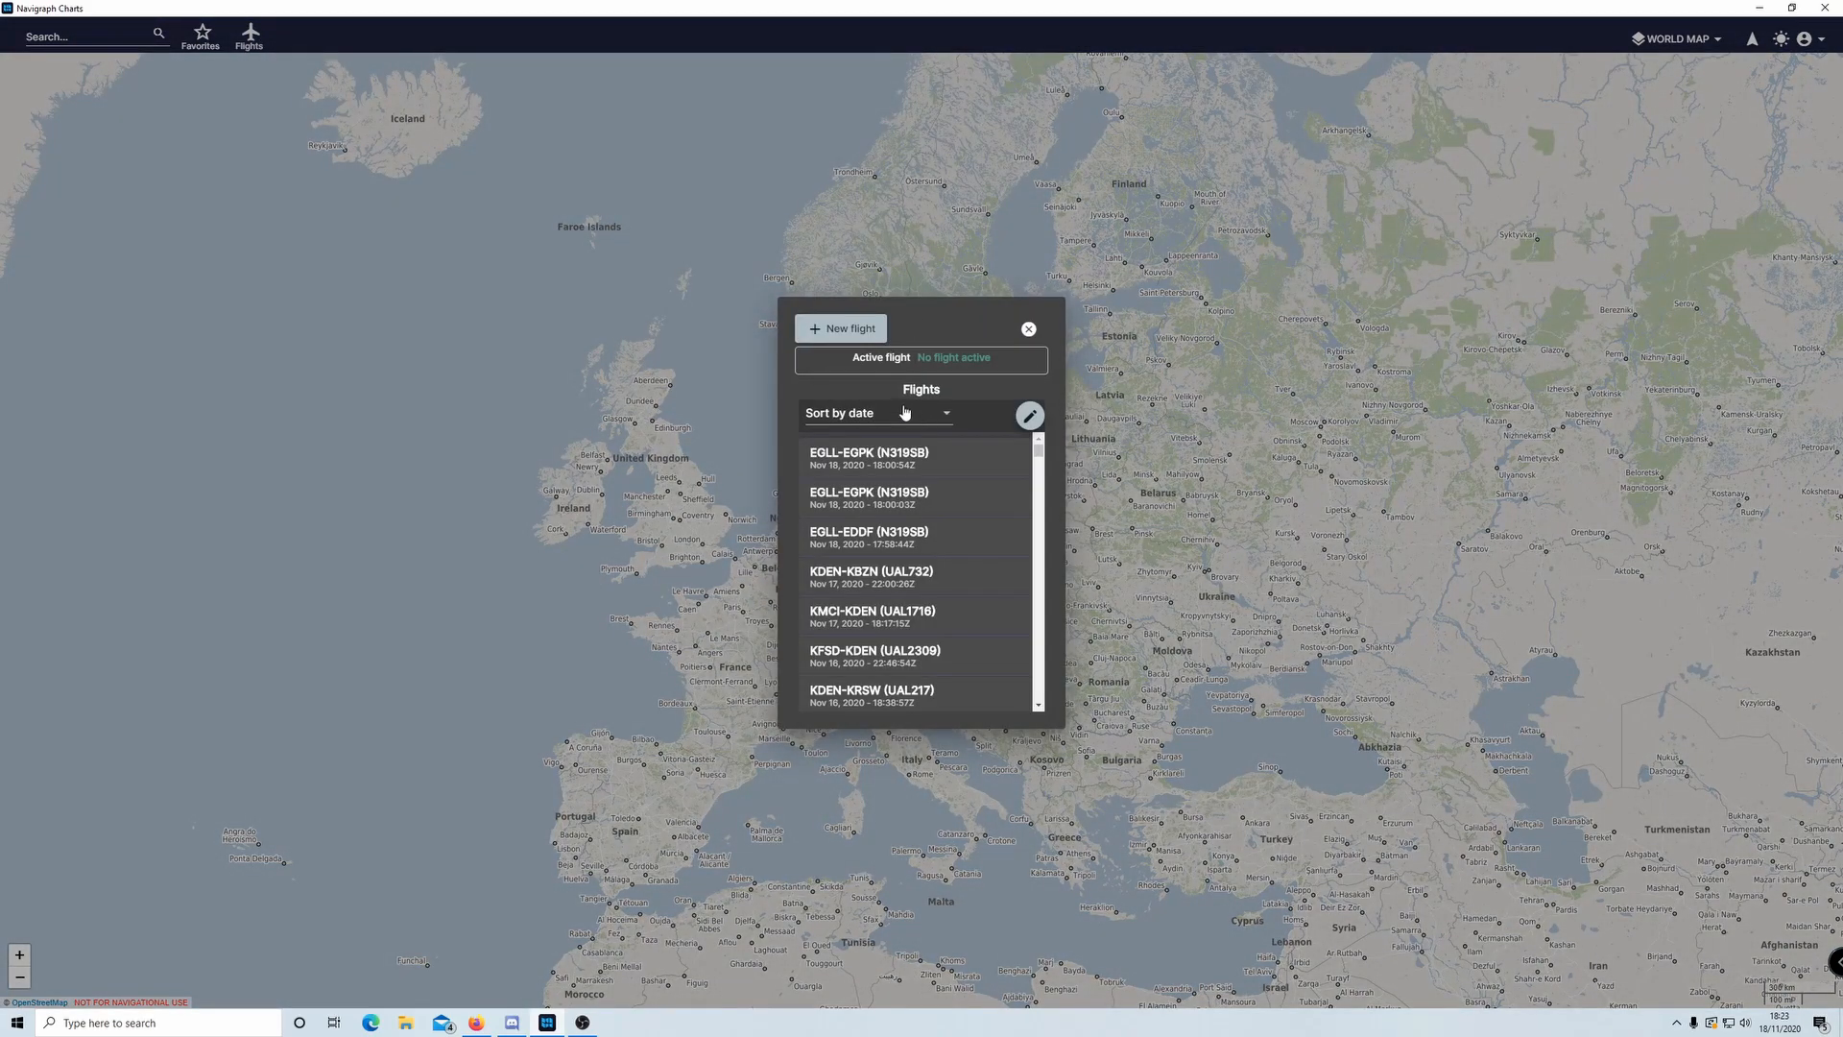
click(832, 329)
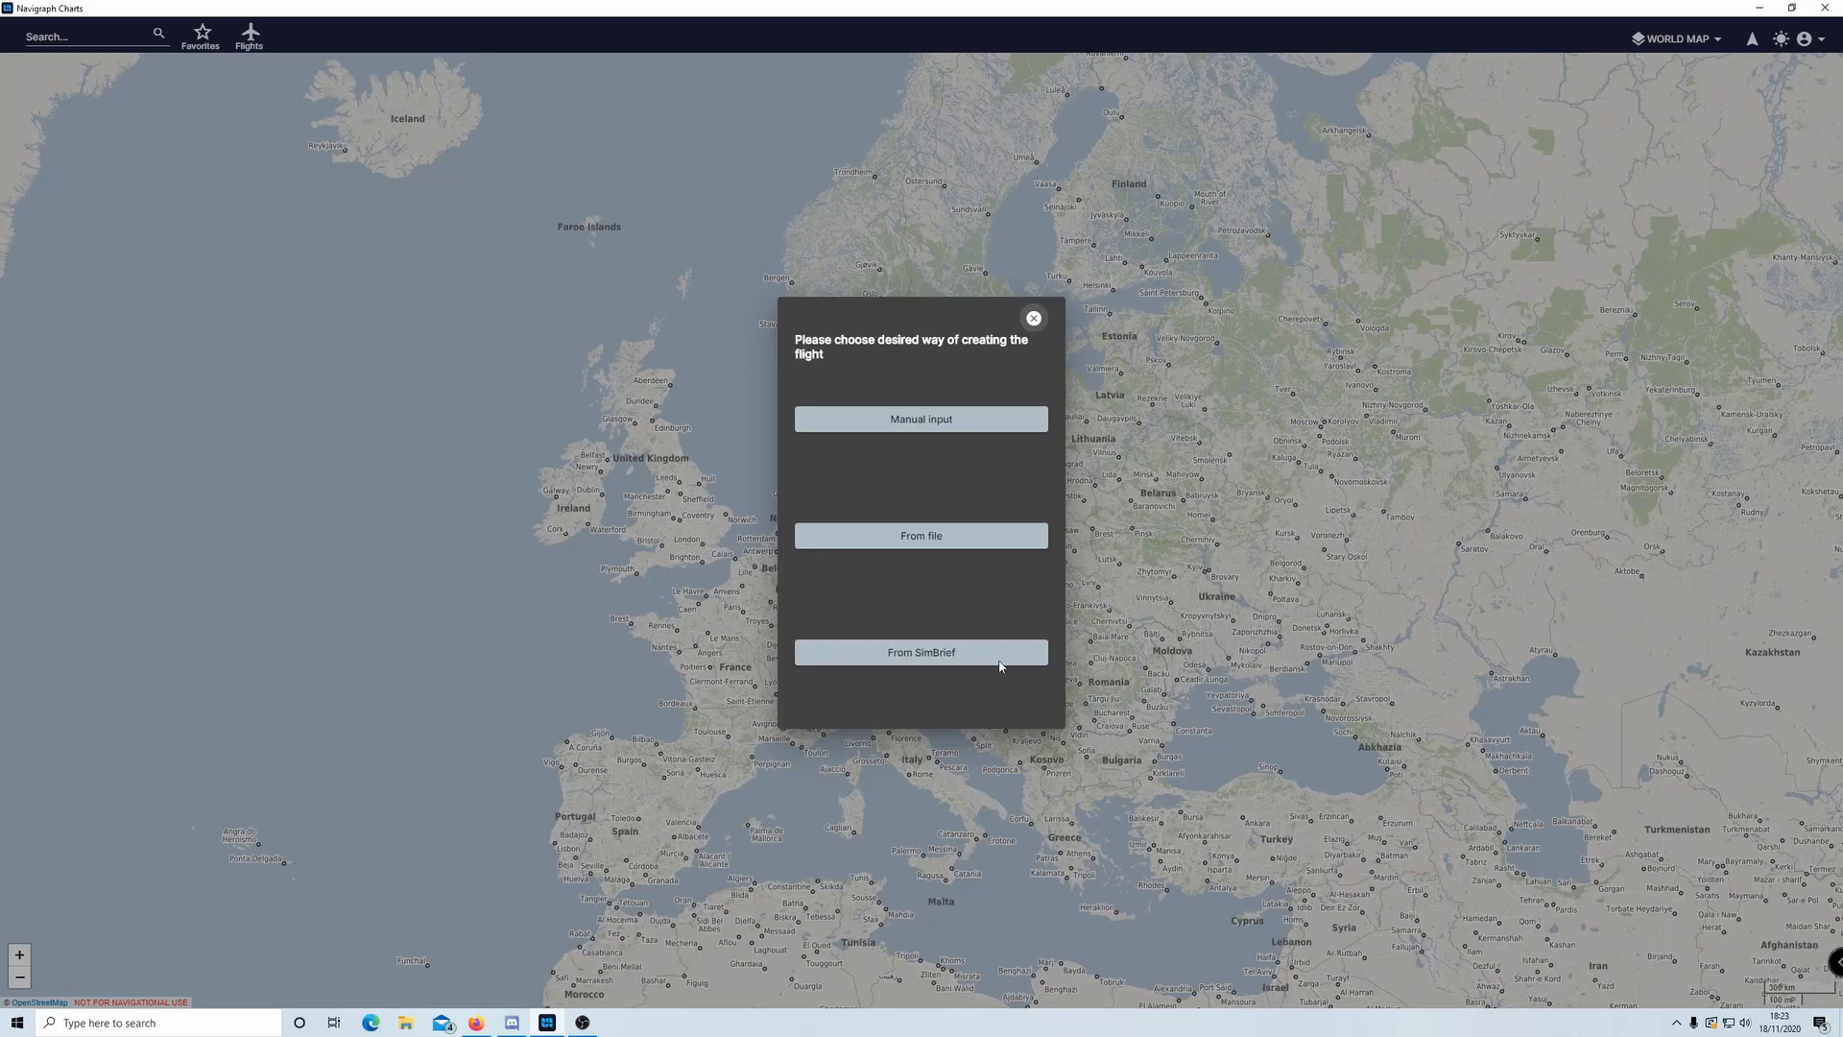
click(929, 653)
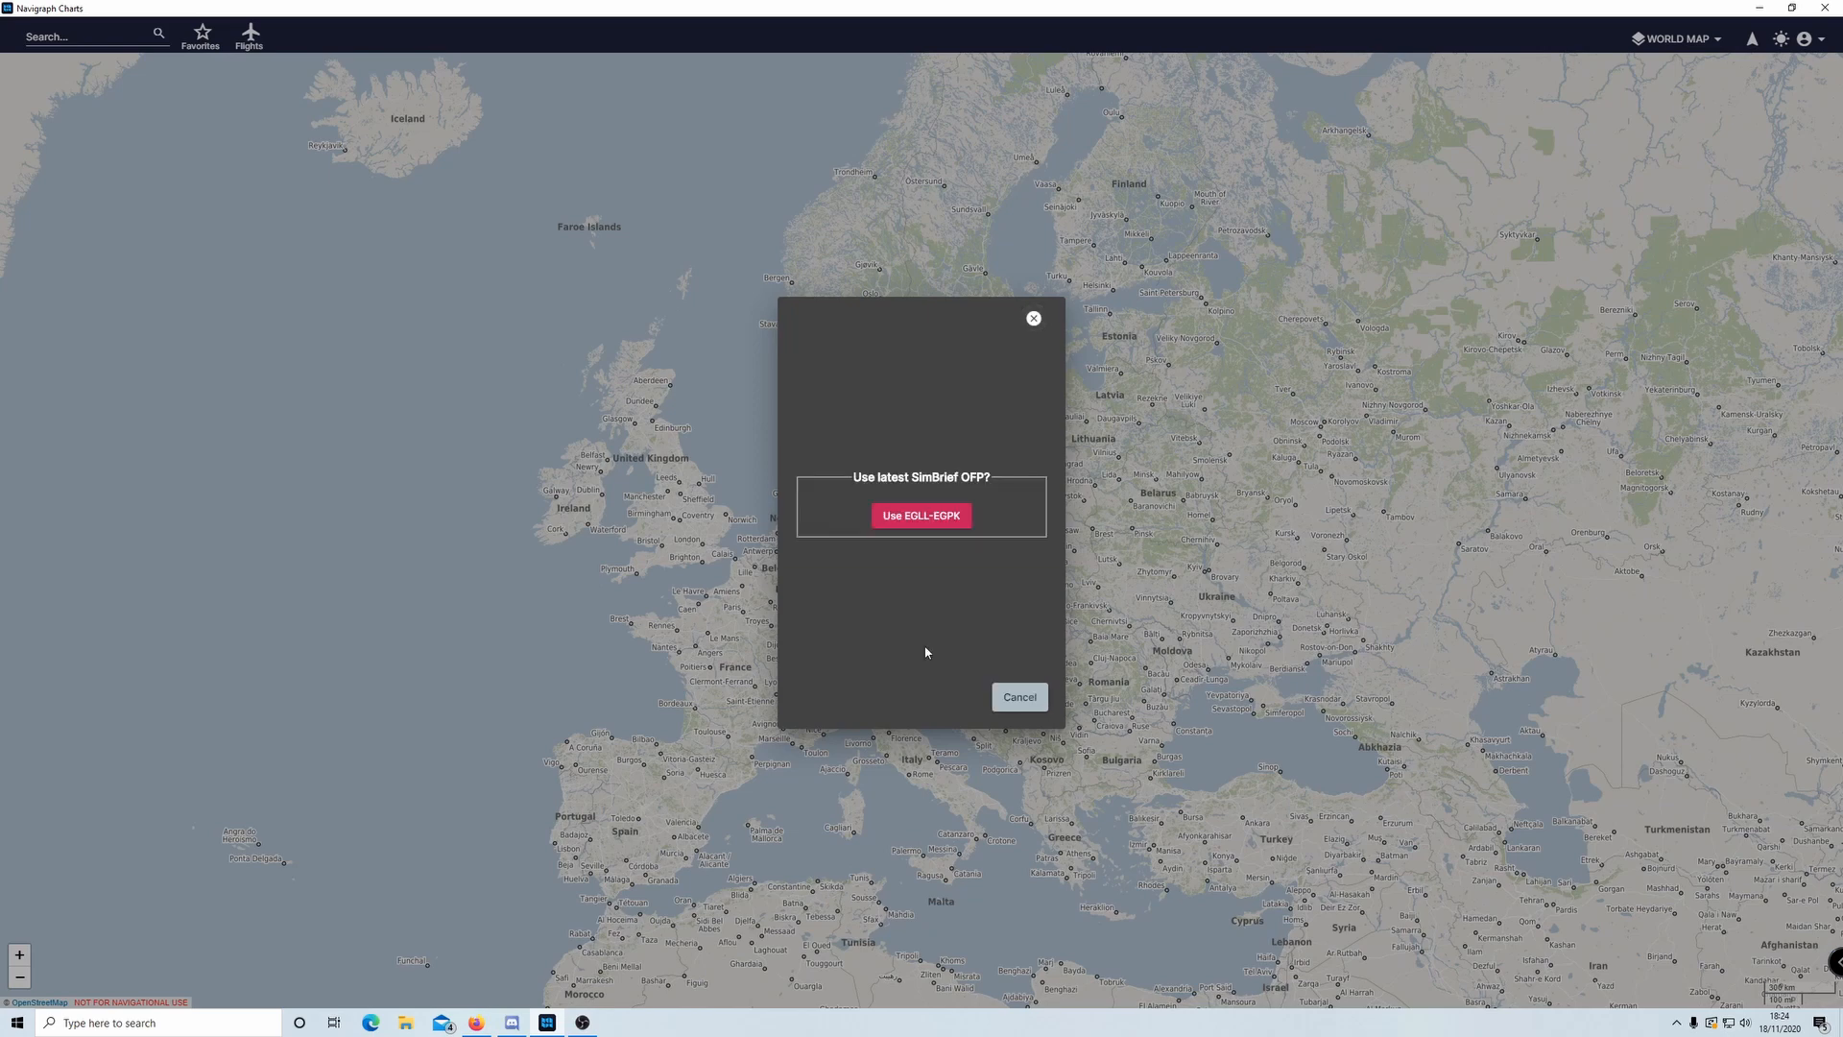
click(915, 516)
- Trace the imported route on the map from the EGLL departure to EGPK, checking it against the simBrief routing
scroll(1020, 739, down, 3)
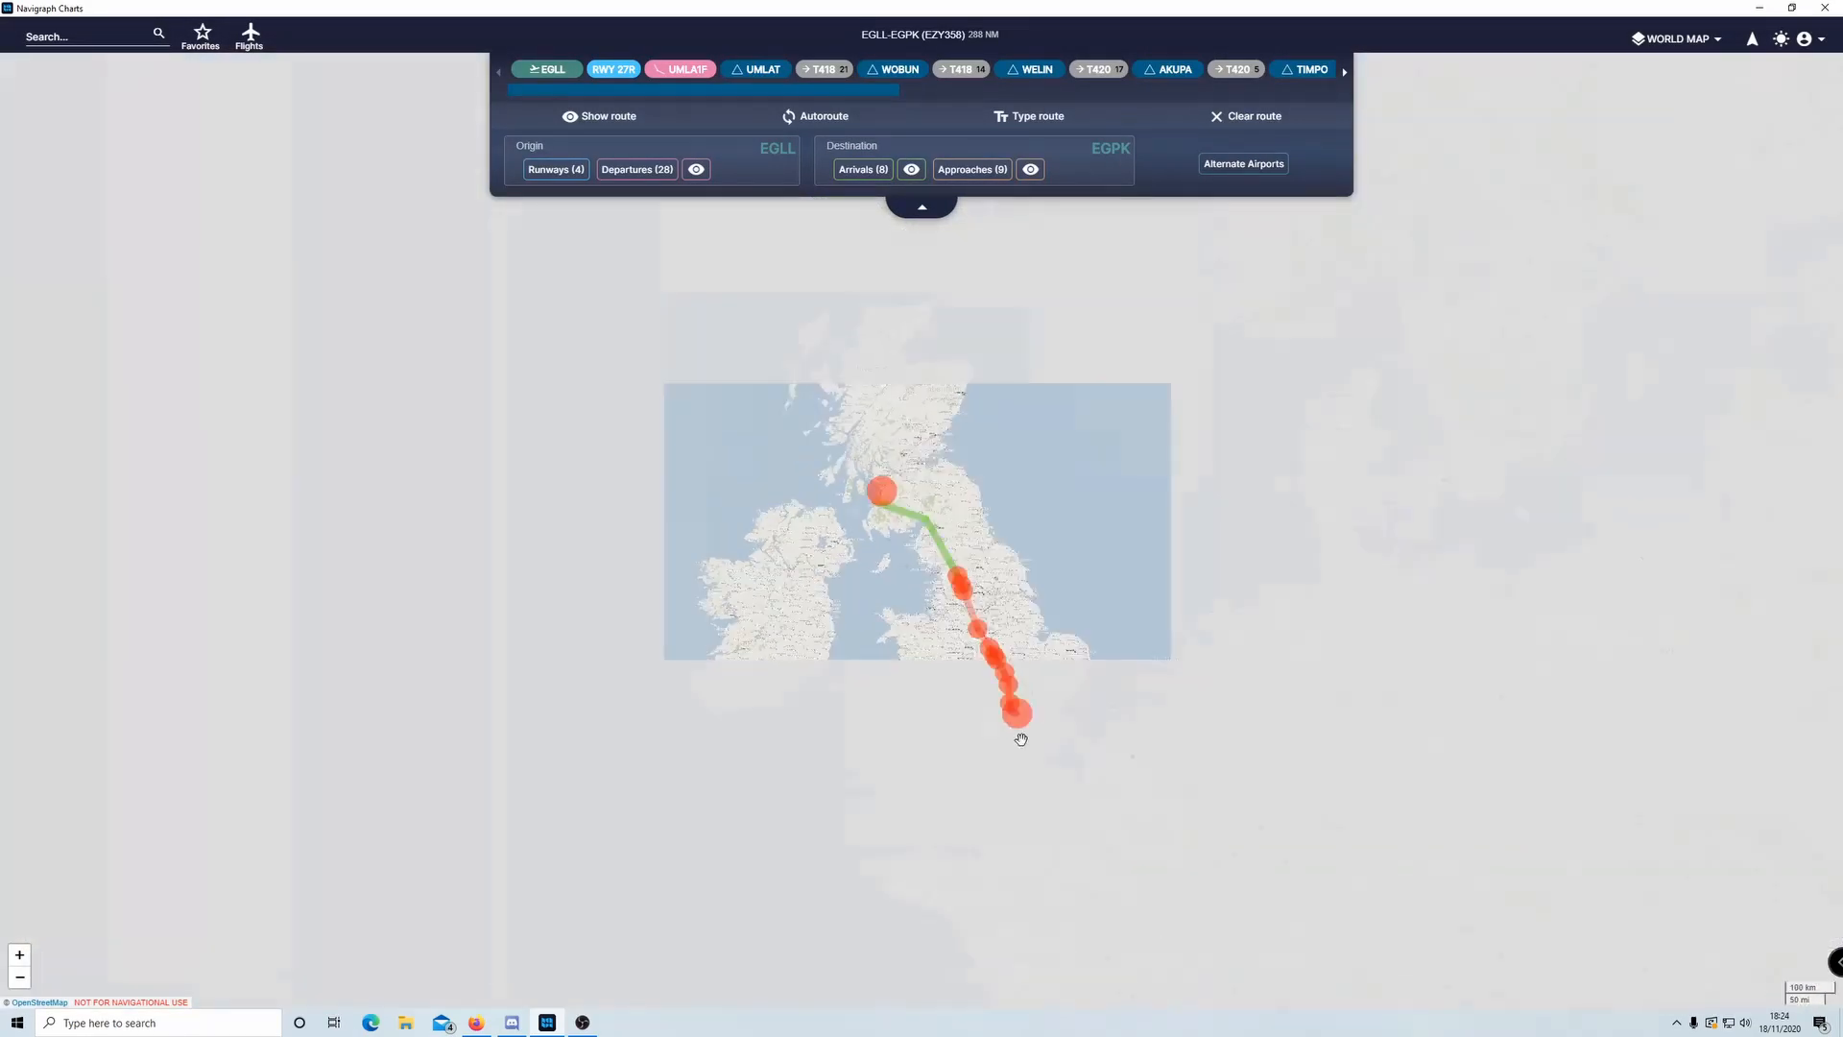
scroll(1021, 739, up, 5)
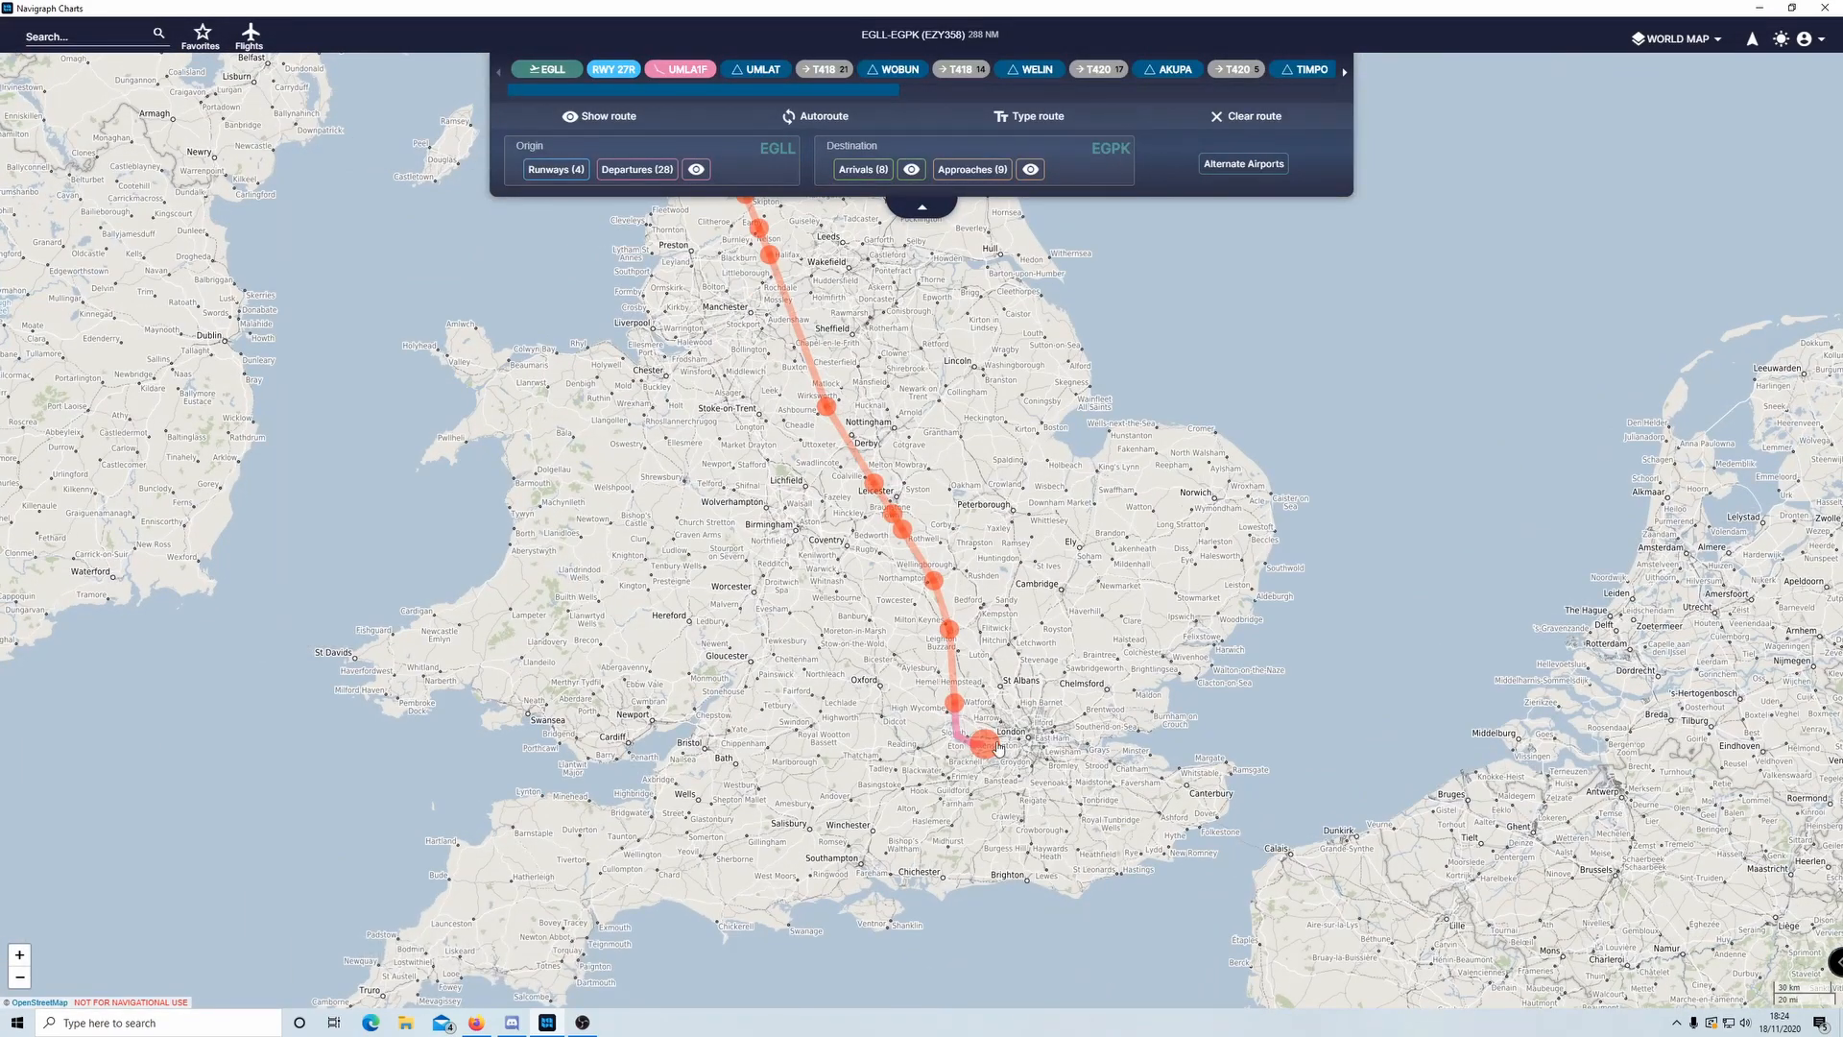
scroll(999, 749, up, 4)
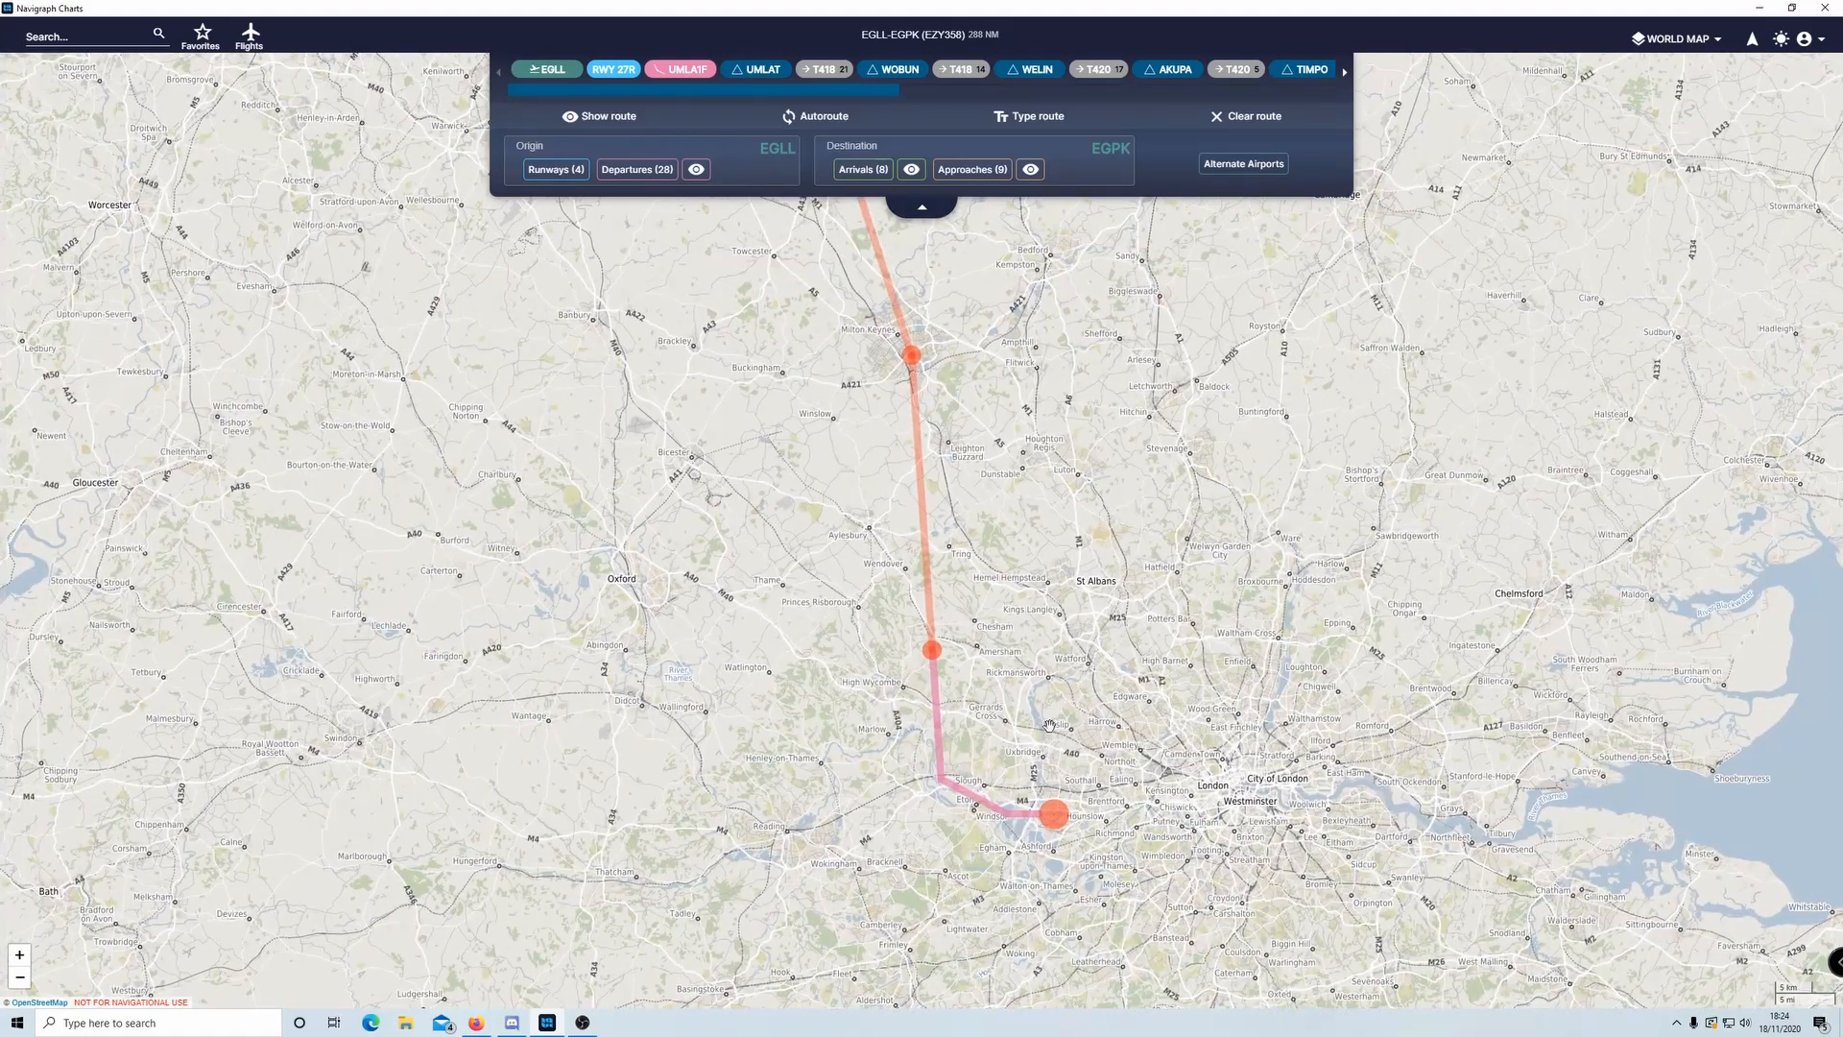
key(alt+Tab)
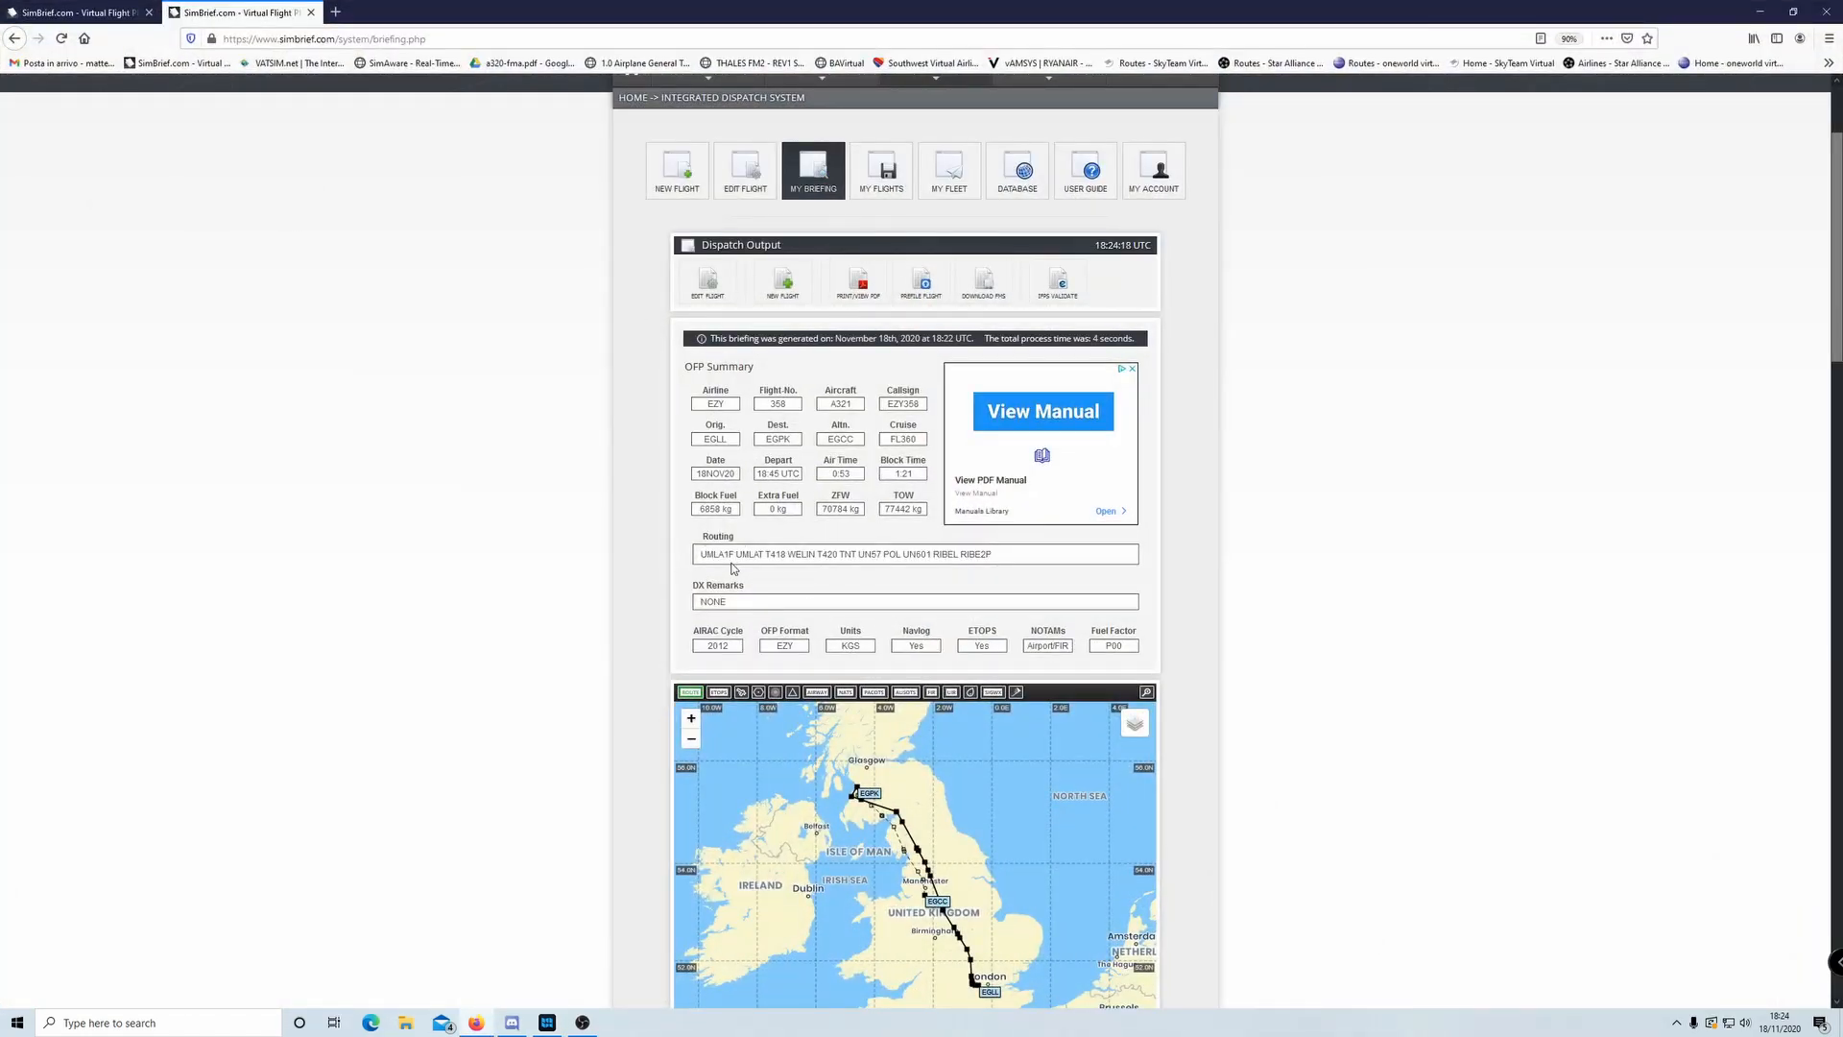
key(alt+Tab)
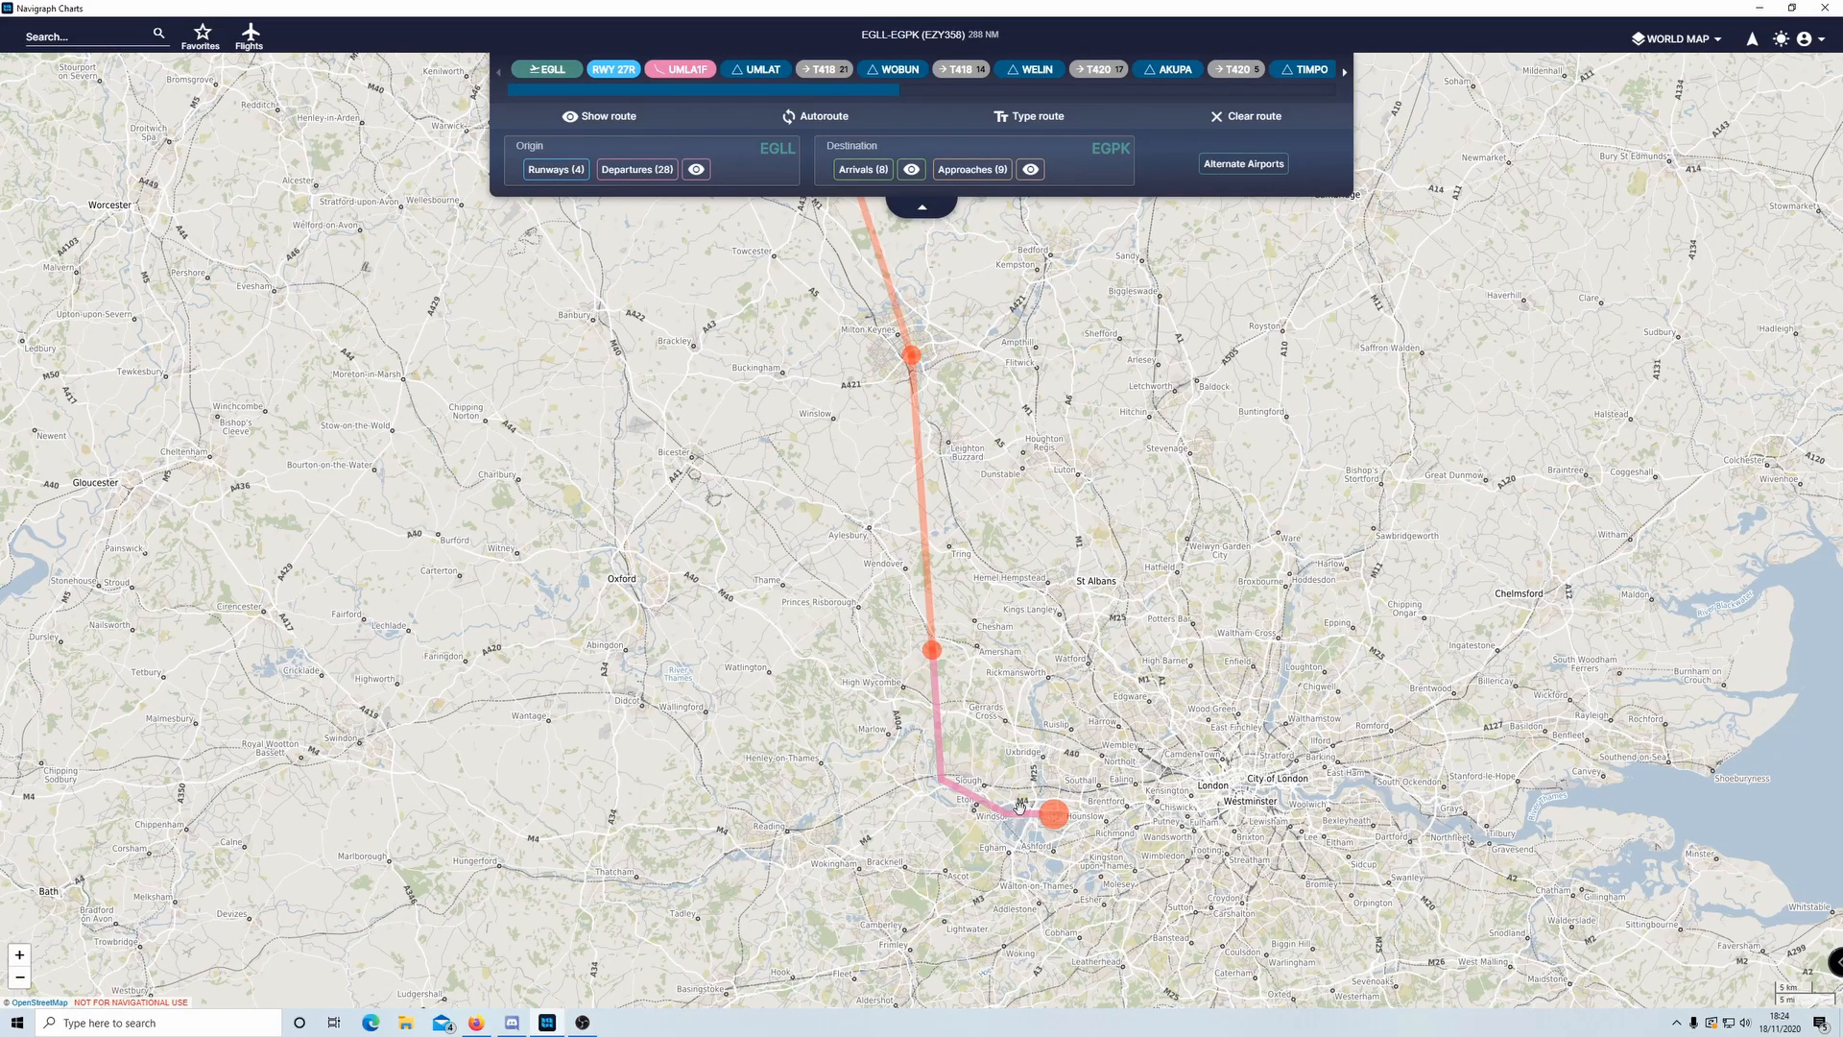
scroll(987, 695, down, 3)
drag(1007, 394, 1115, 630)
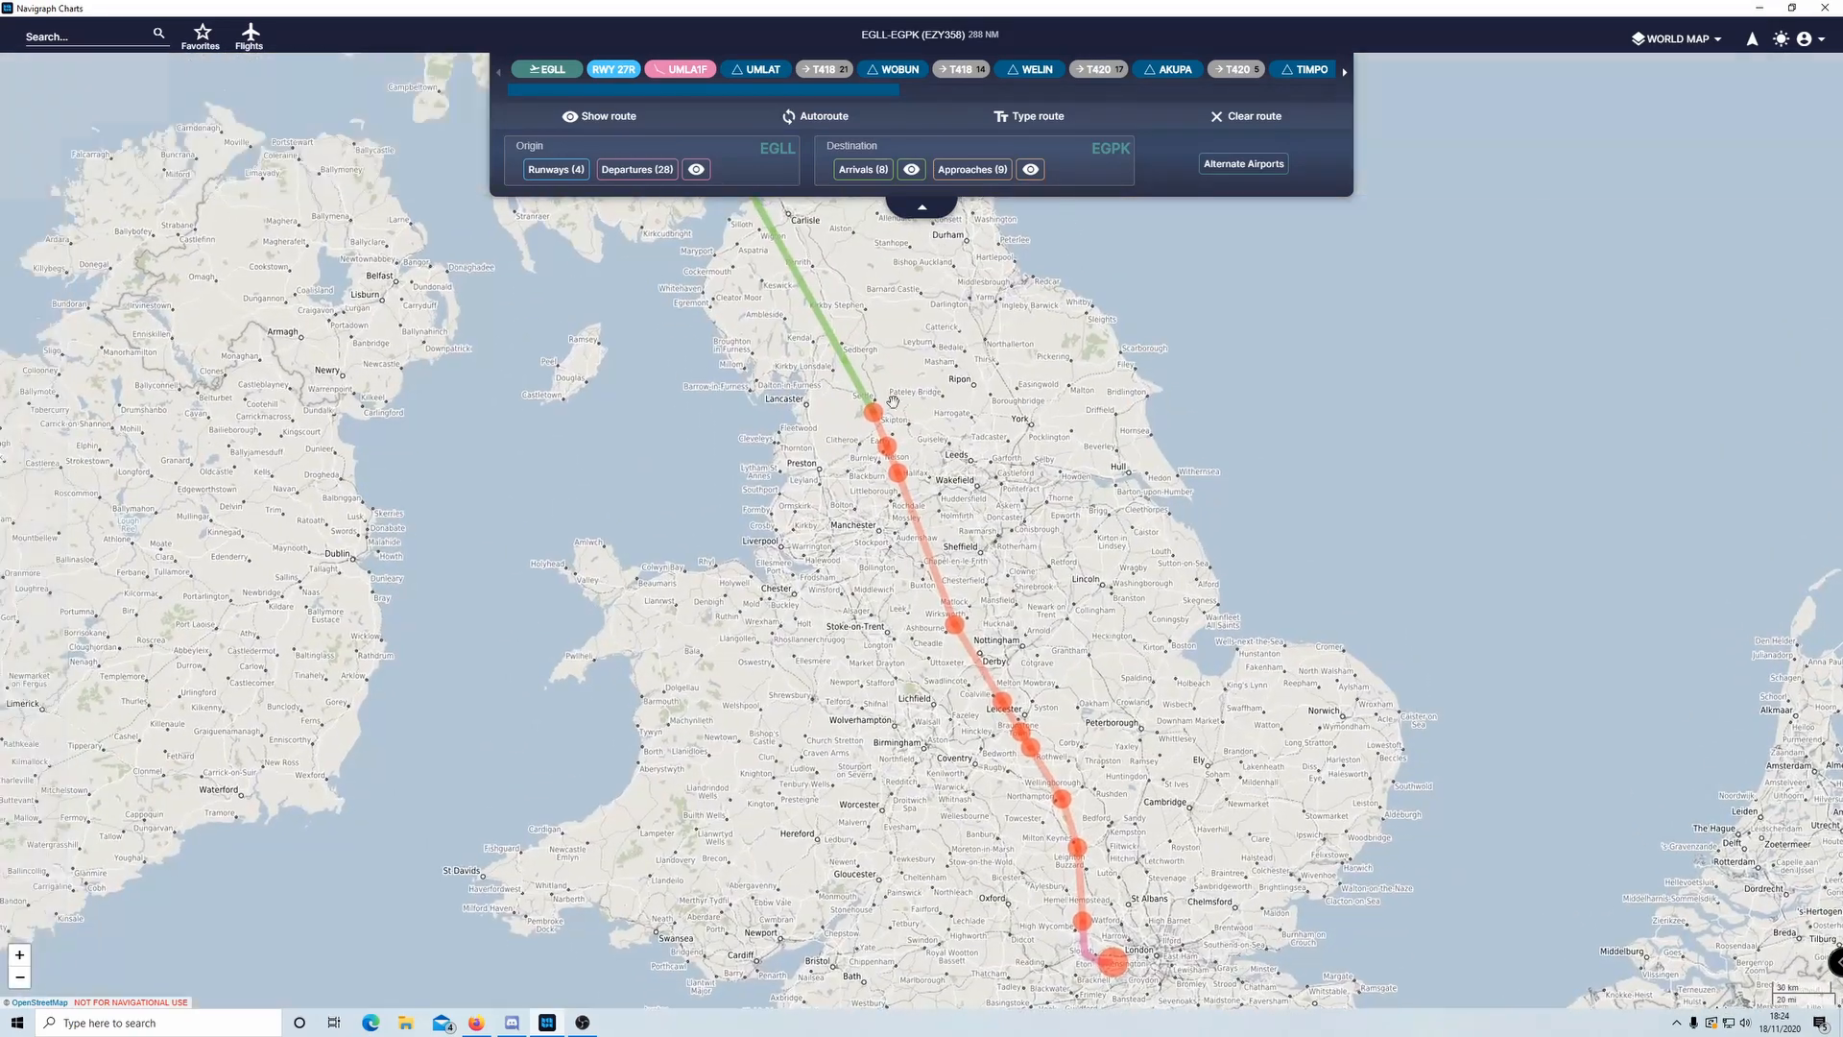
drag(803, 236, 974, 541)
scroll(908, 487, up, 1)
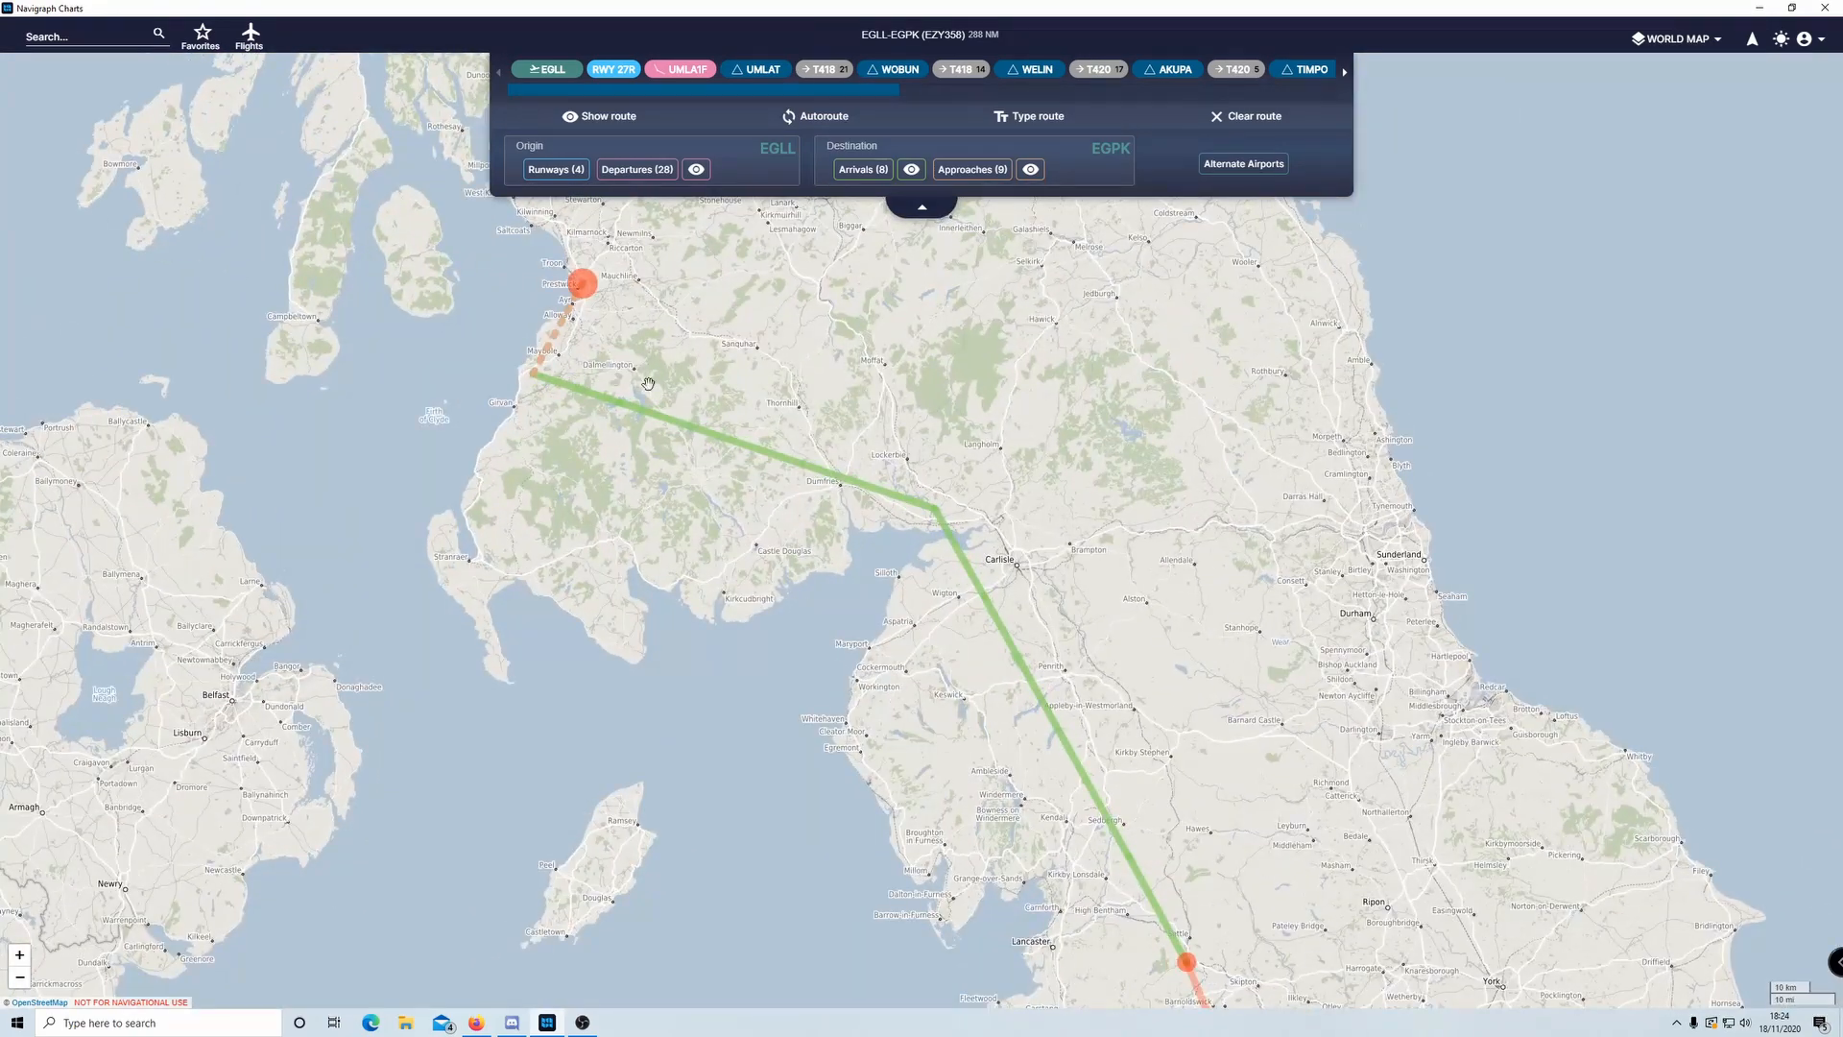
drag(688, 347, 901, 557)
scroll(871, 601, up, 1)
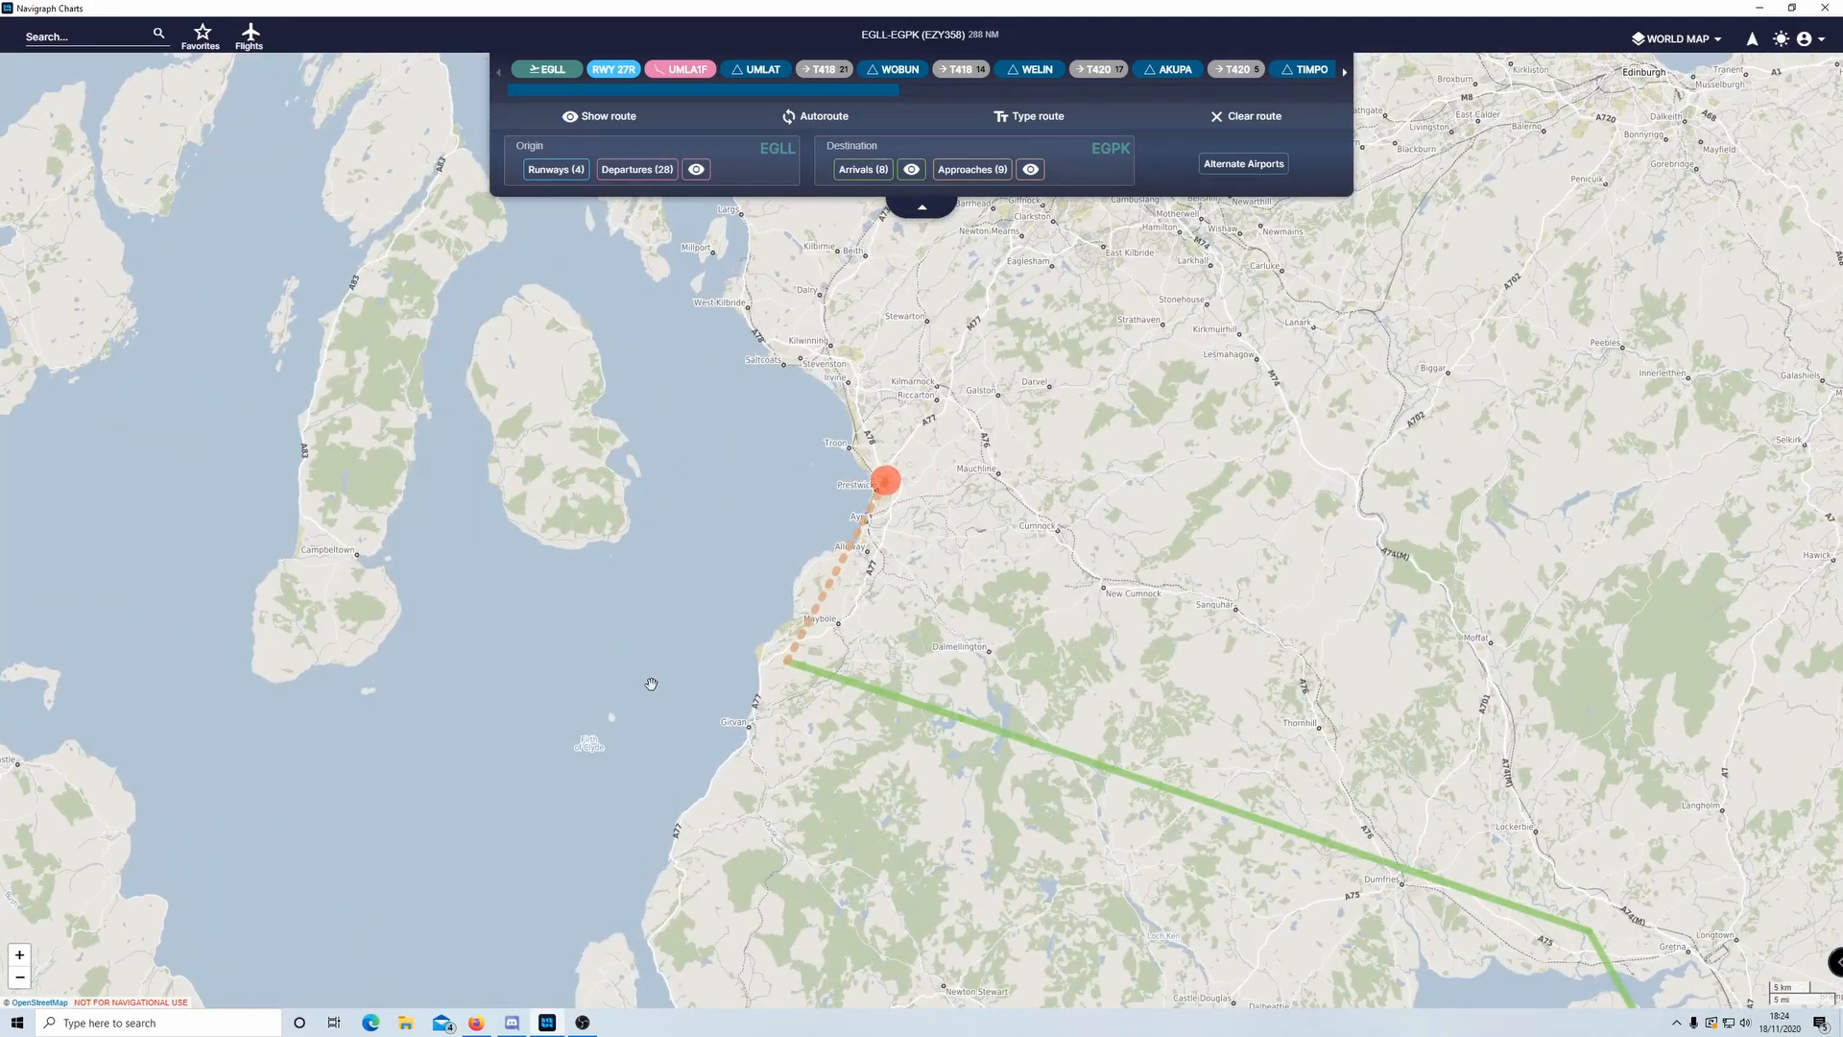
- Switch to simBrief, check the OFP route and fuel section in the paperwork preview, and return to Navigraph Charts
key(alt+Tab)
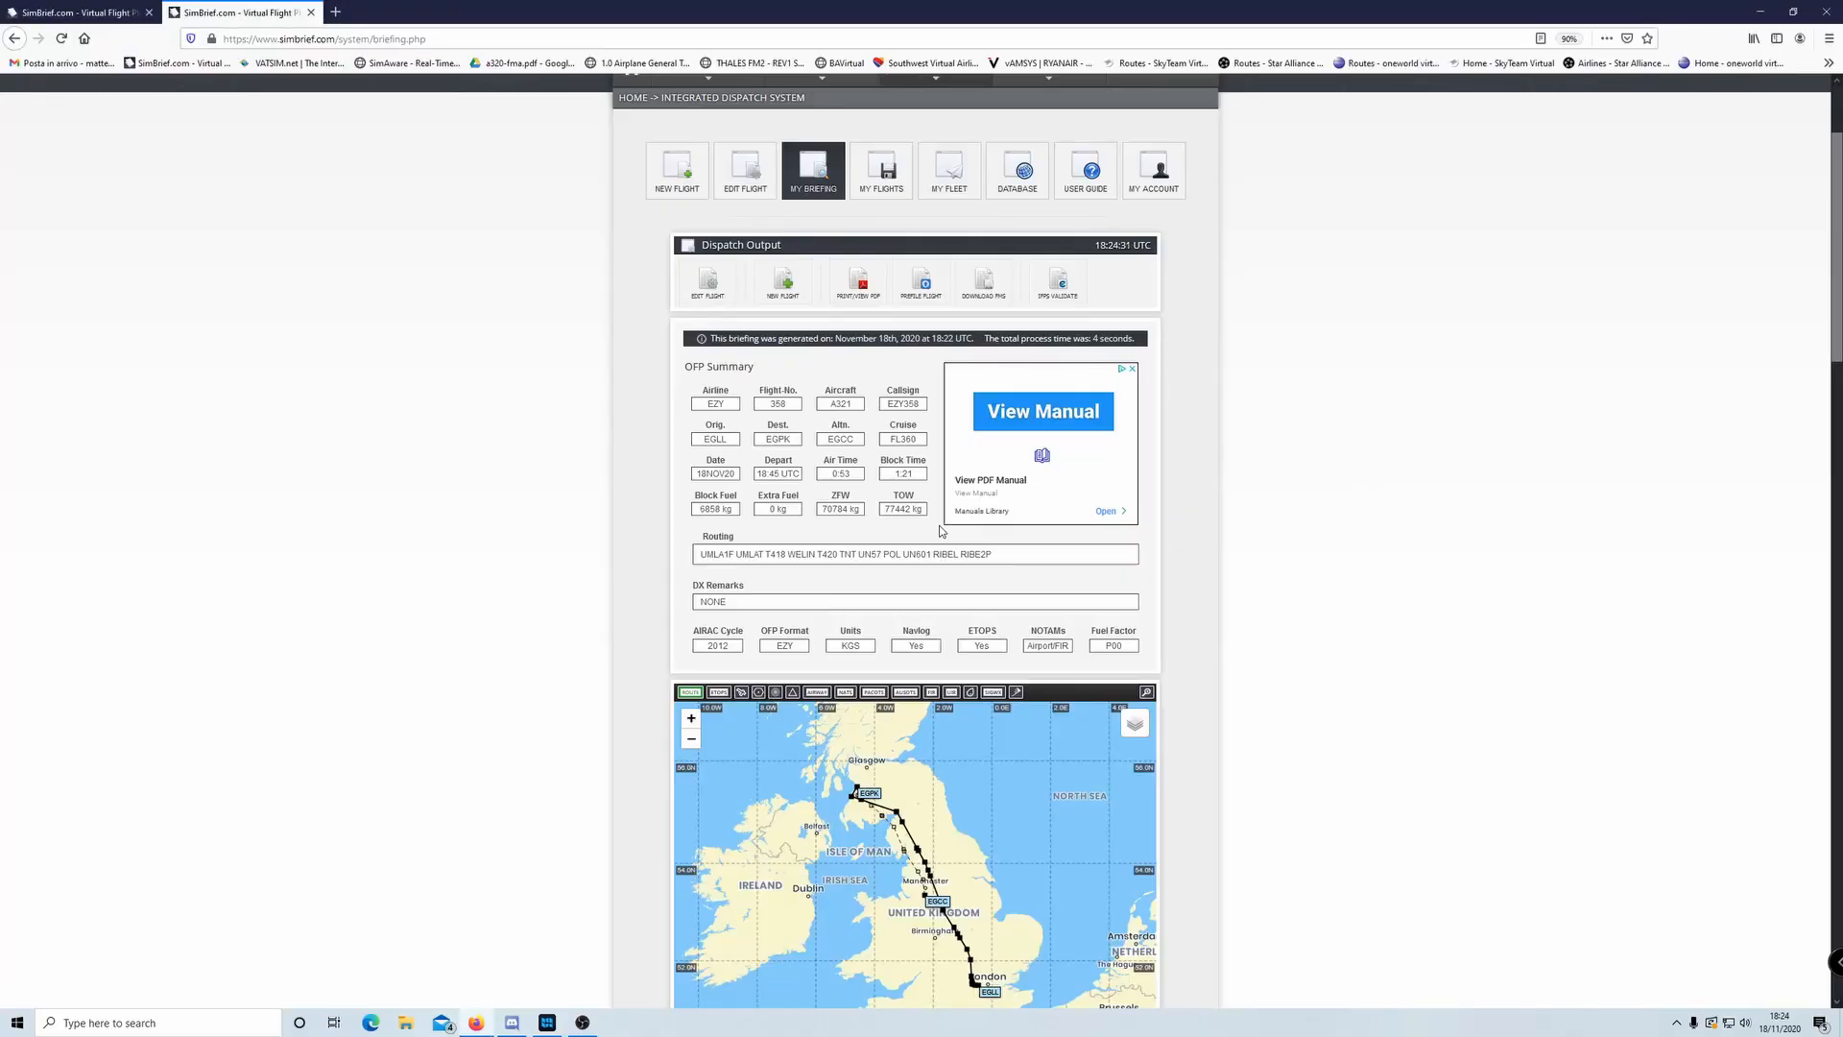
scroll(1294, 516, down, 5)
scroll(1295, 520, down, 4)
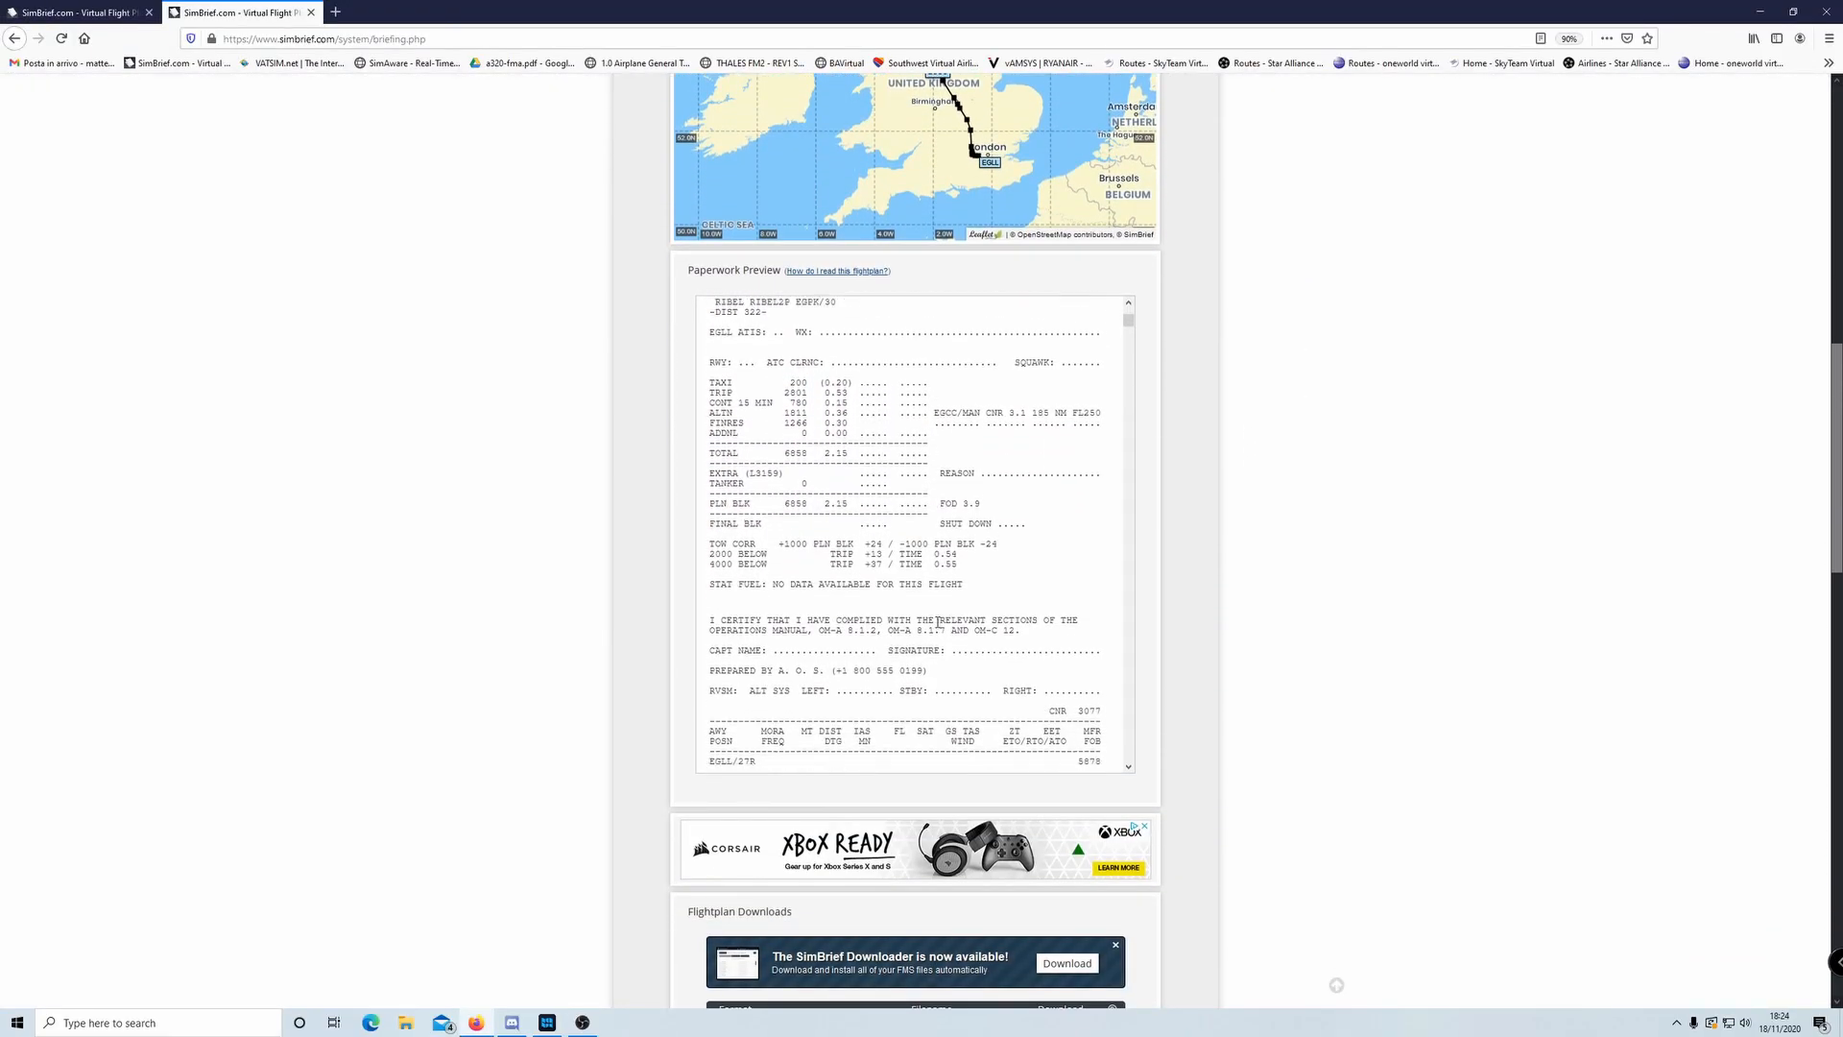
scroll(933, 630, down, 4)
scroll(936, 619, up, 8)
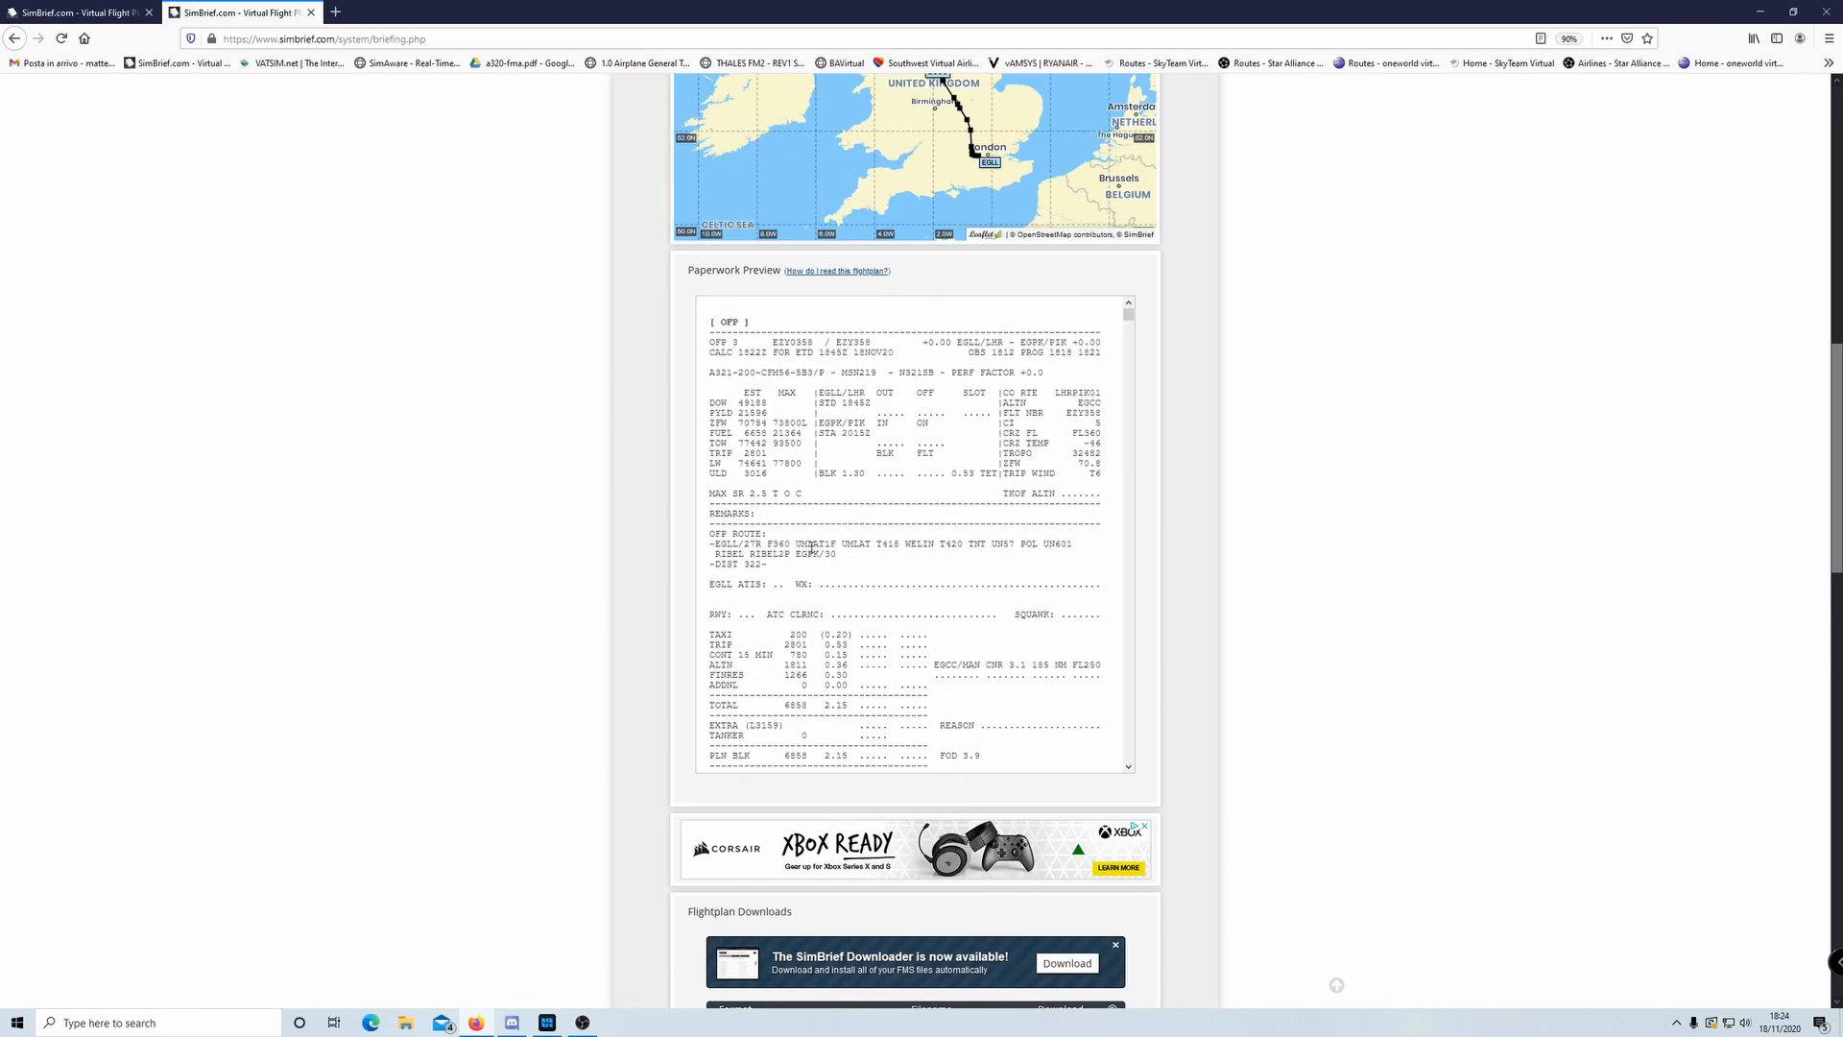
key(alt+Tab)
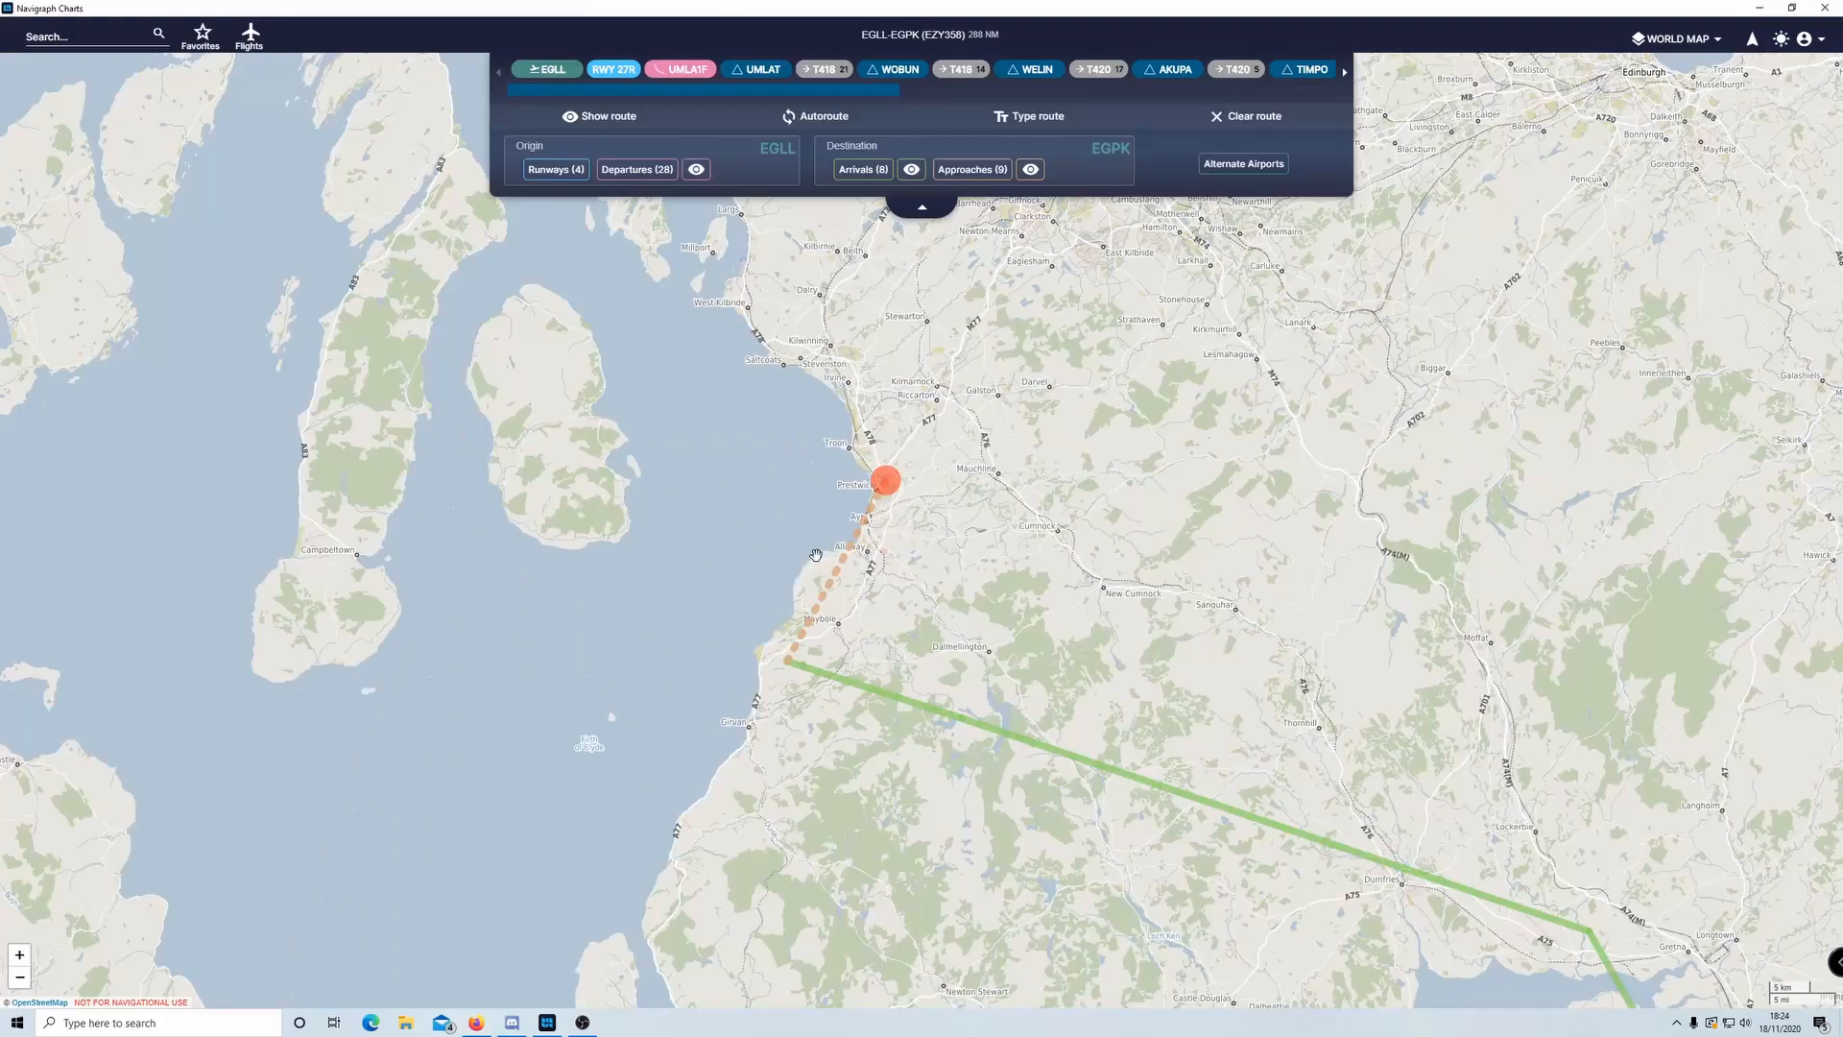
- Look through the available approaches and arrivals for the destination EGPK
click(970, 171)
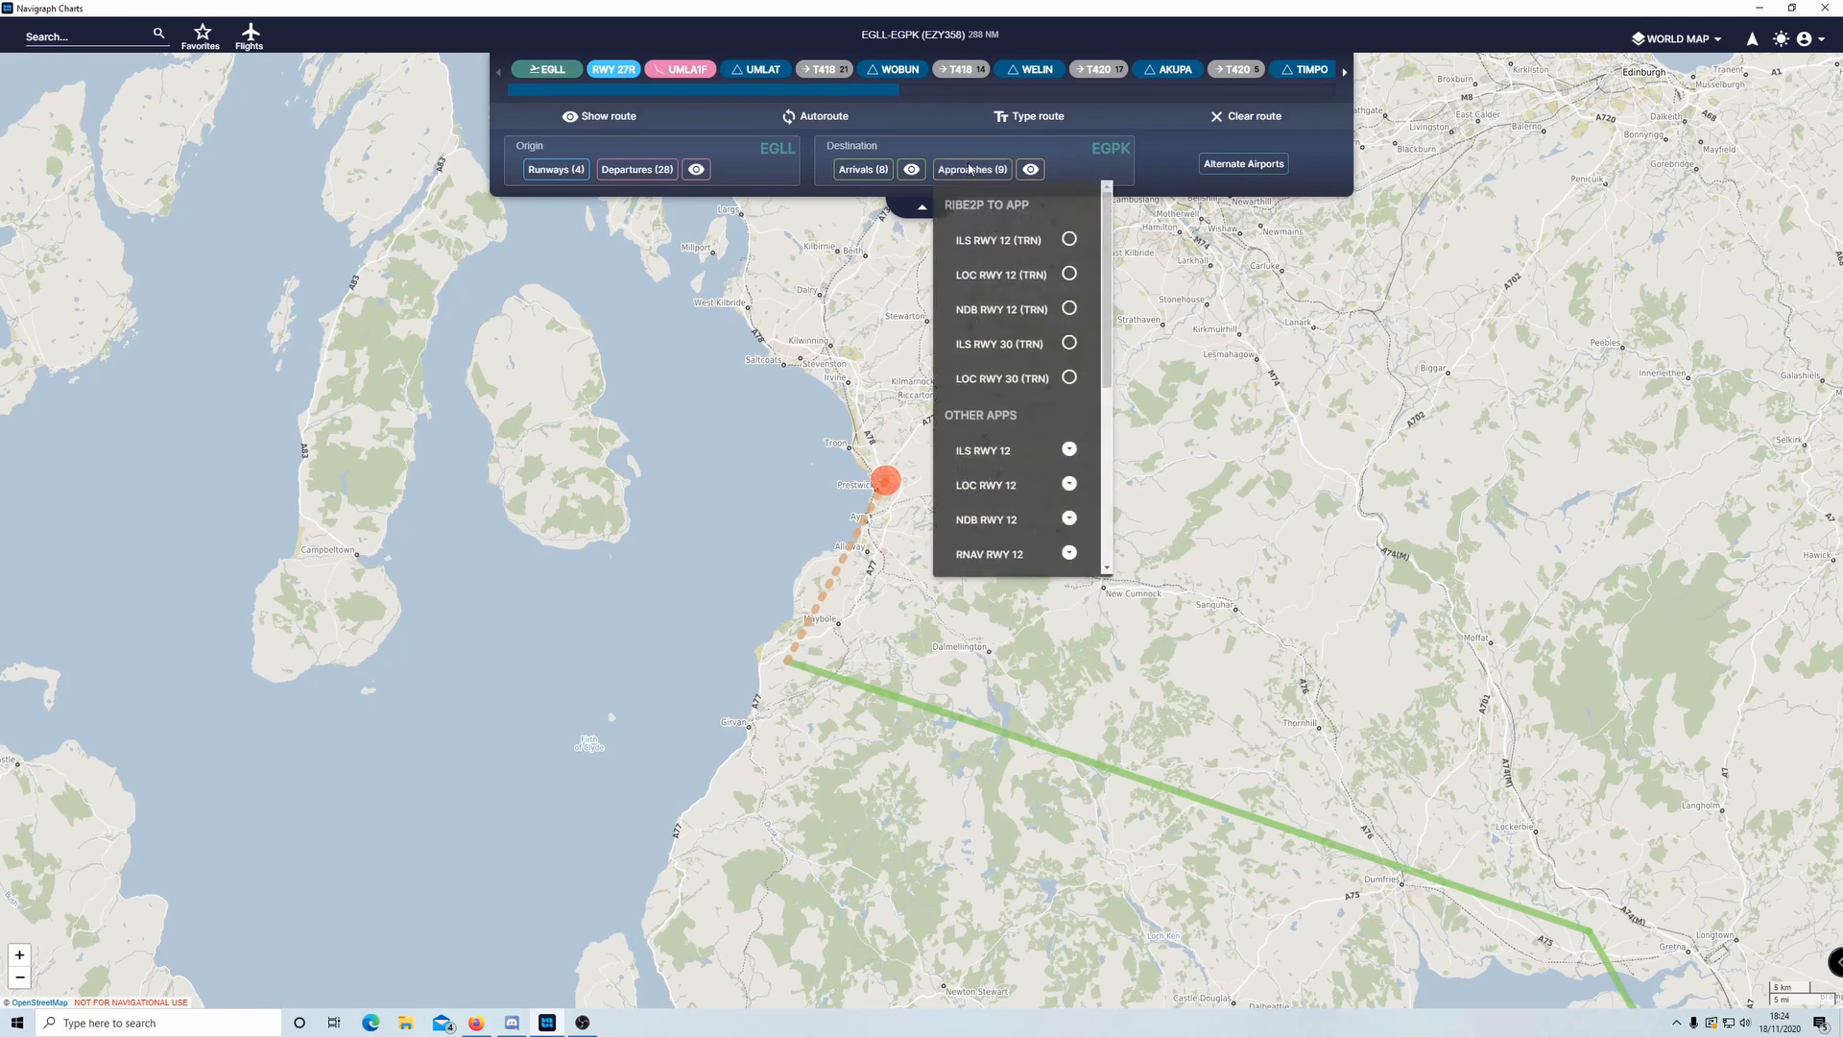
click(969, 171)
click(972, 171)
click(973, 170)
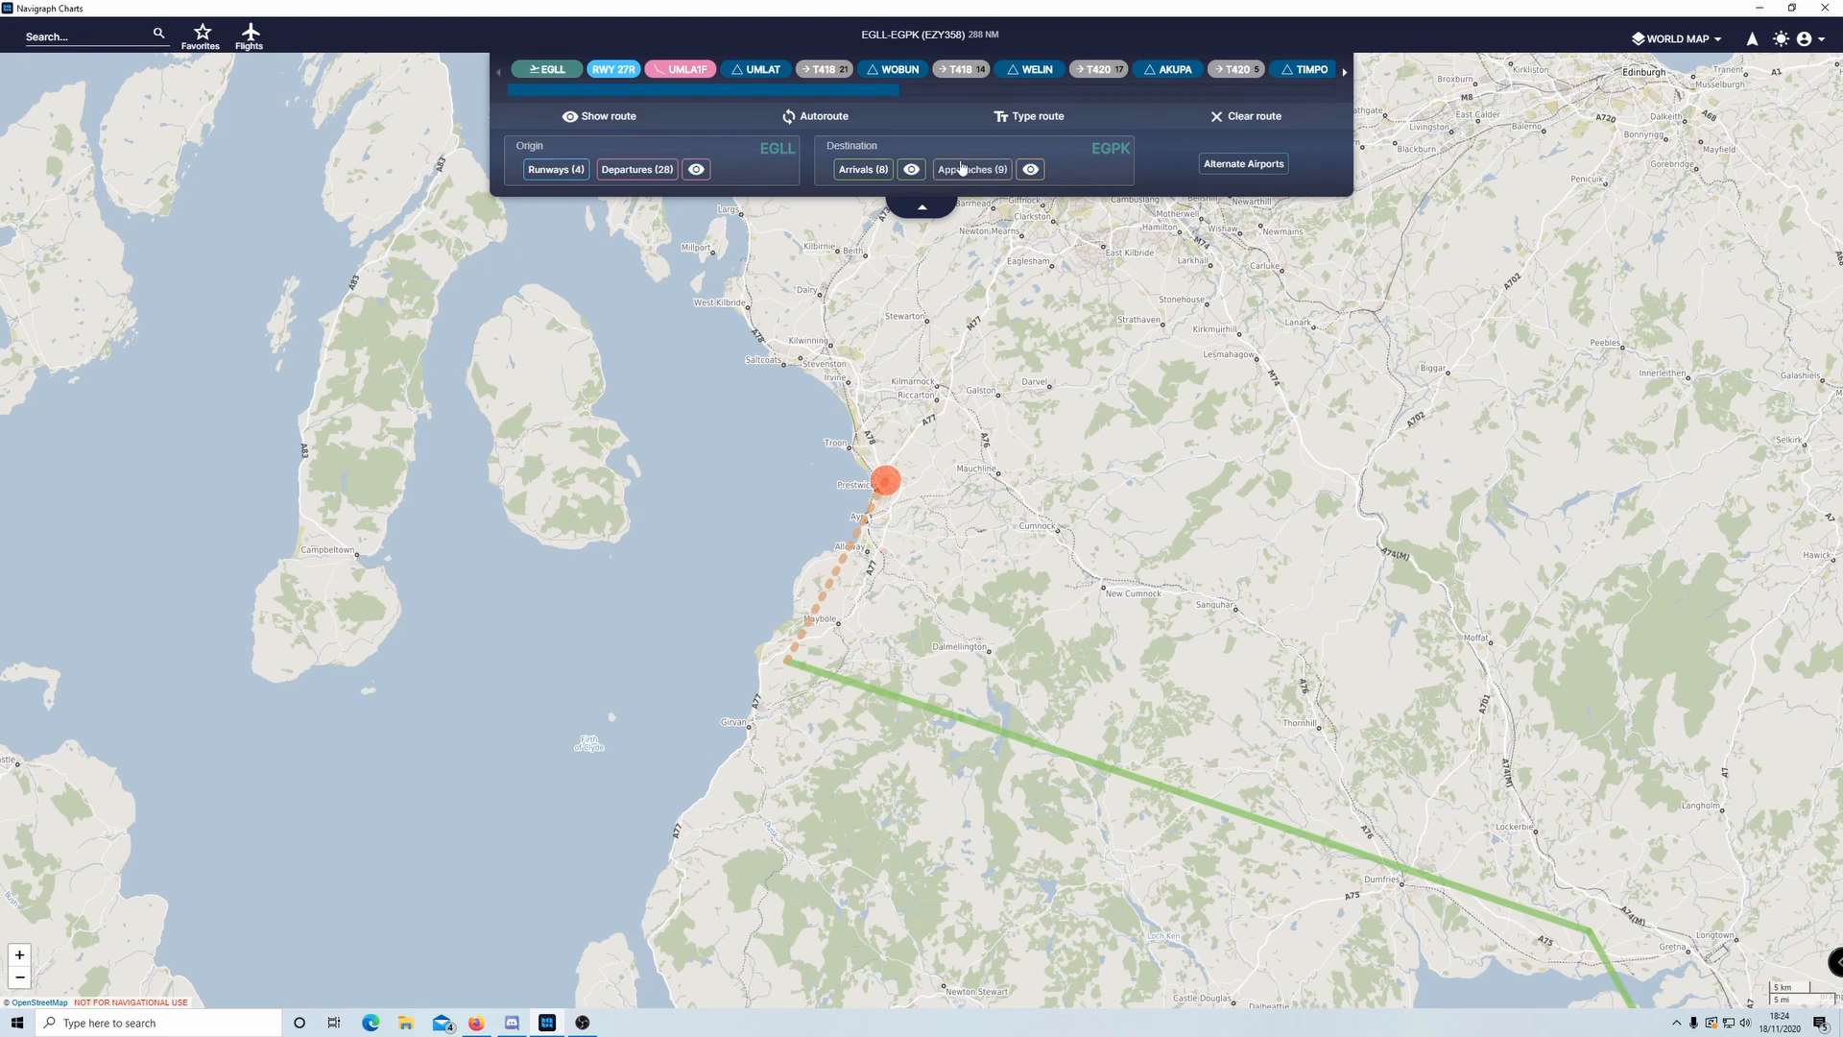
click(863, 171)
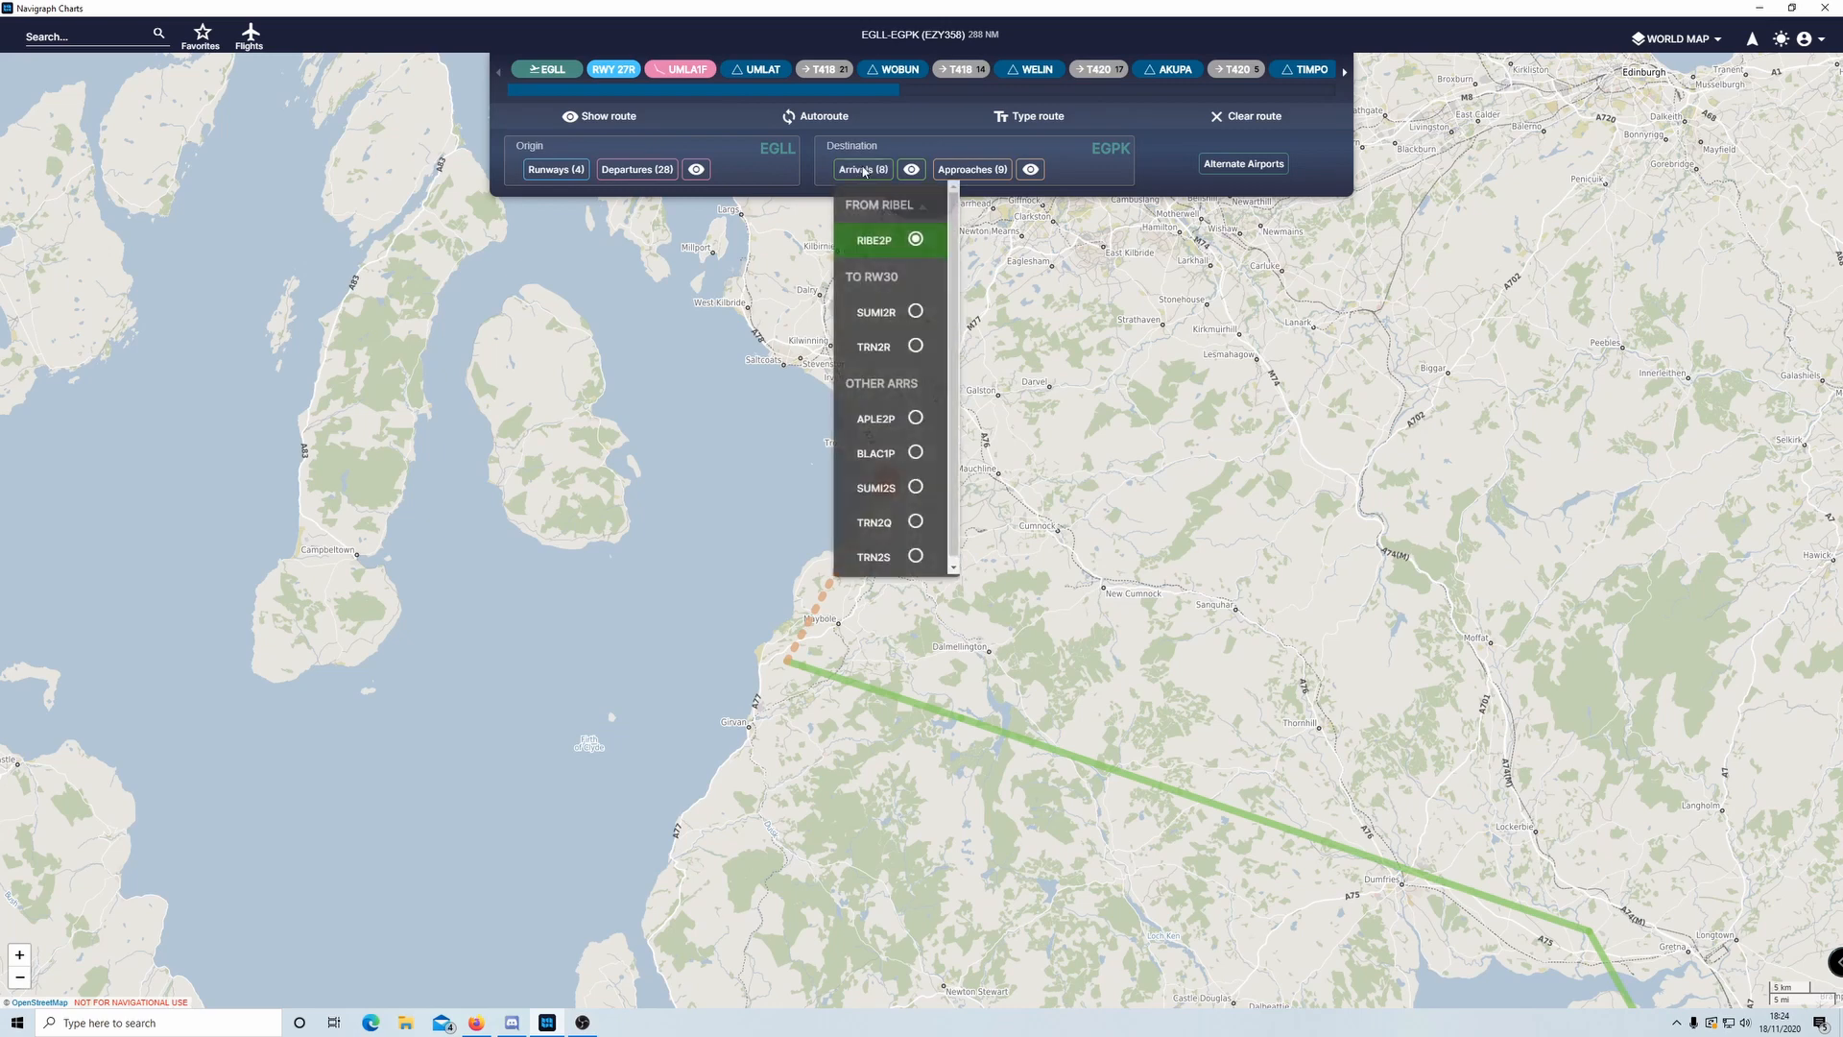
click(863, 171)
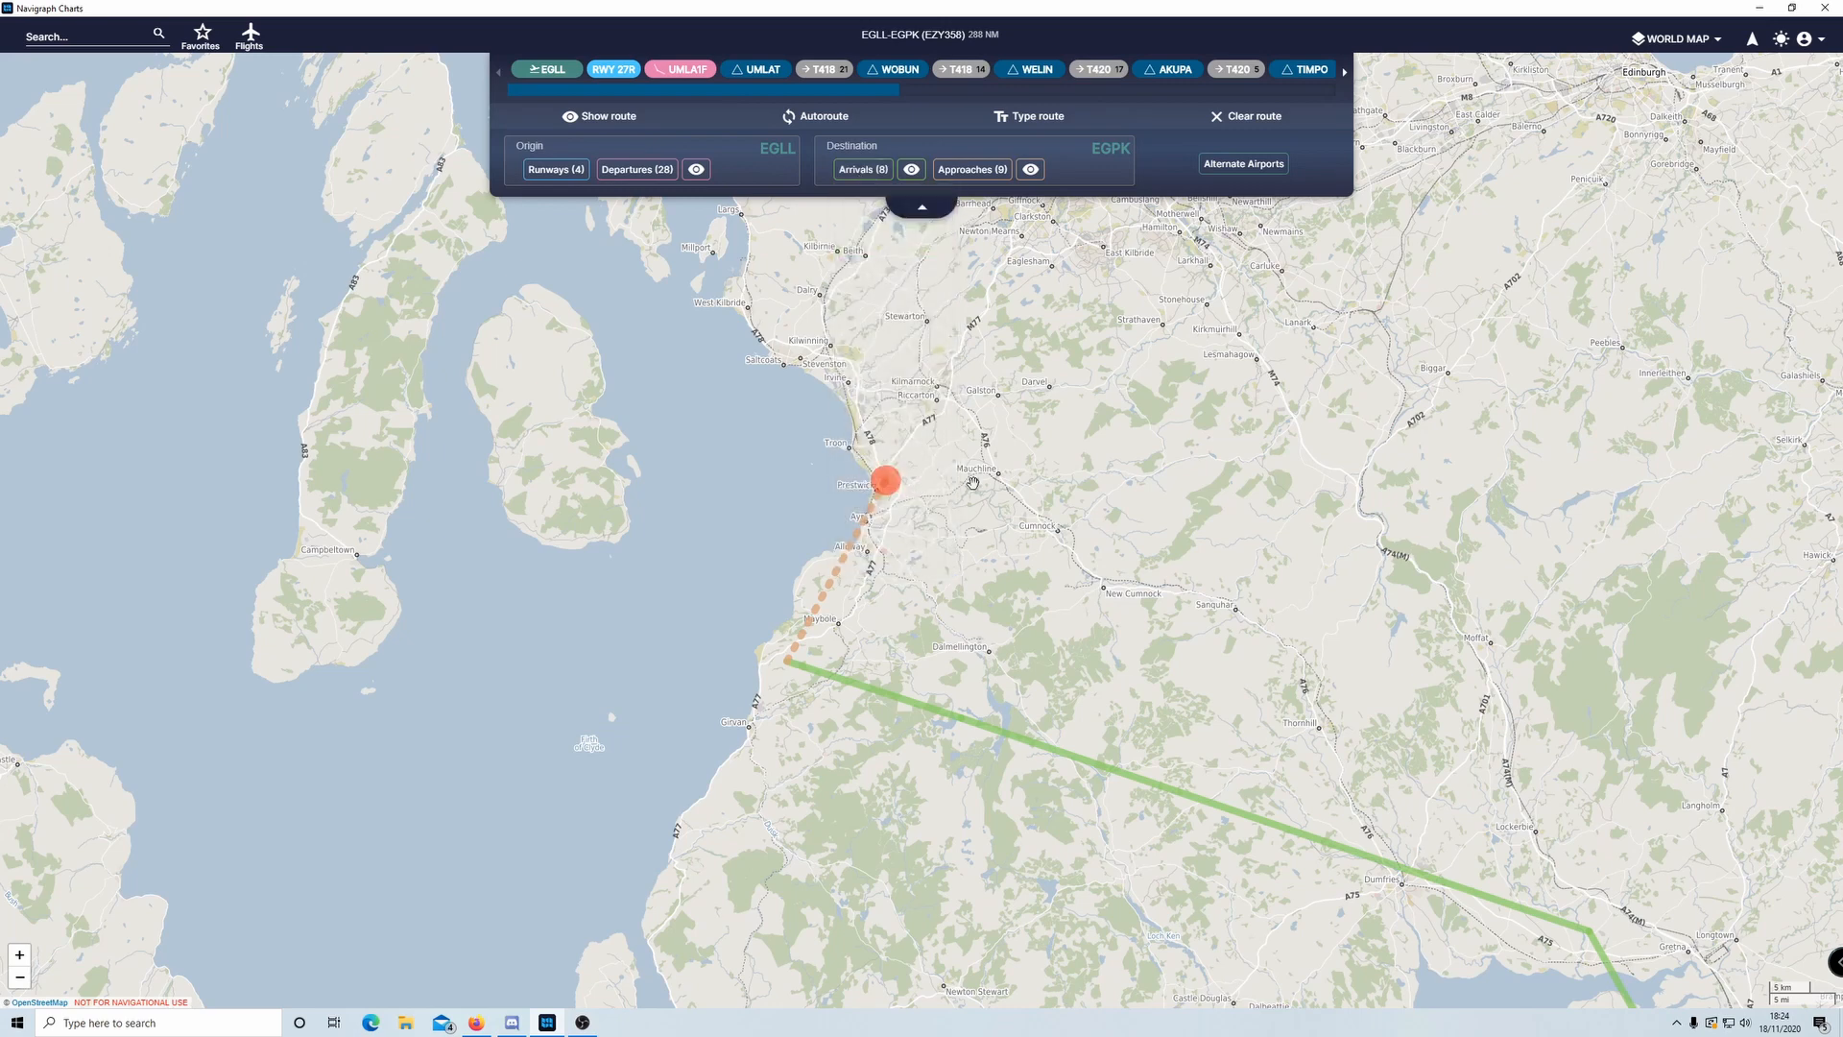
click(960, 171)
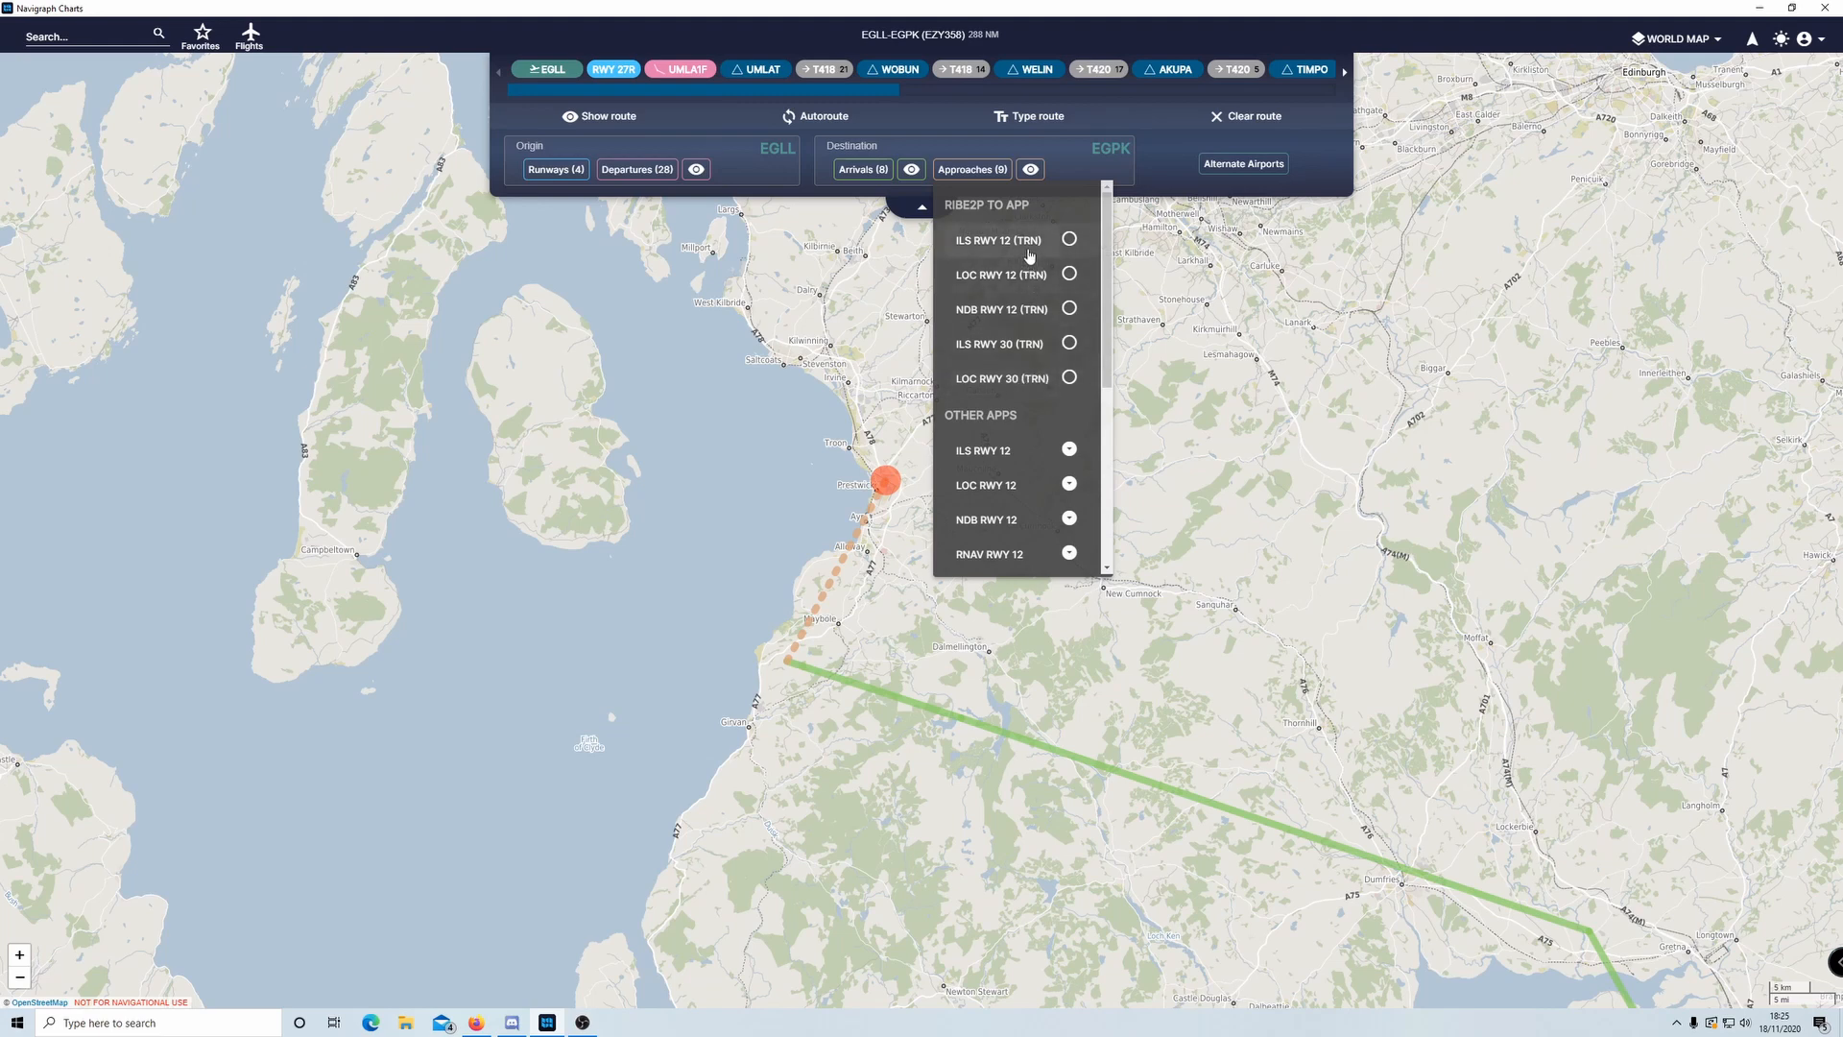
click(972, 173)
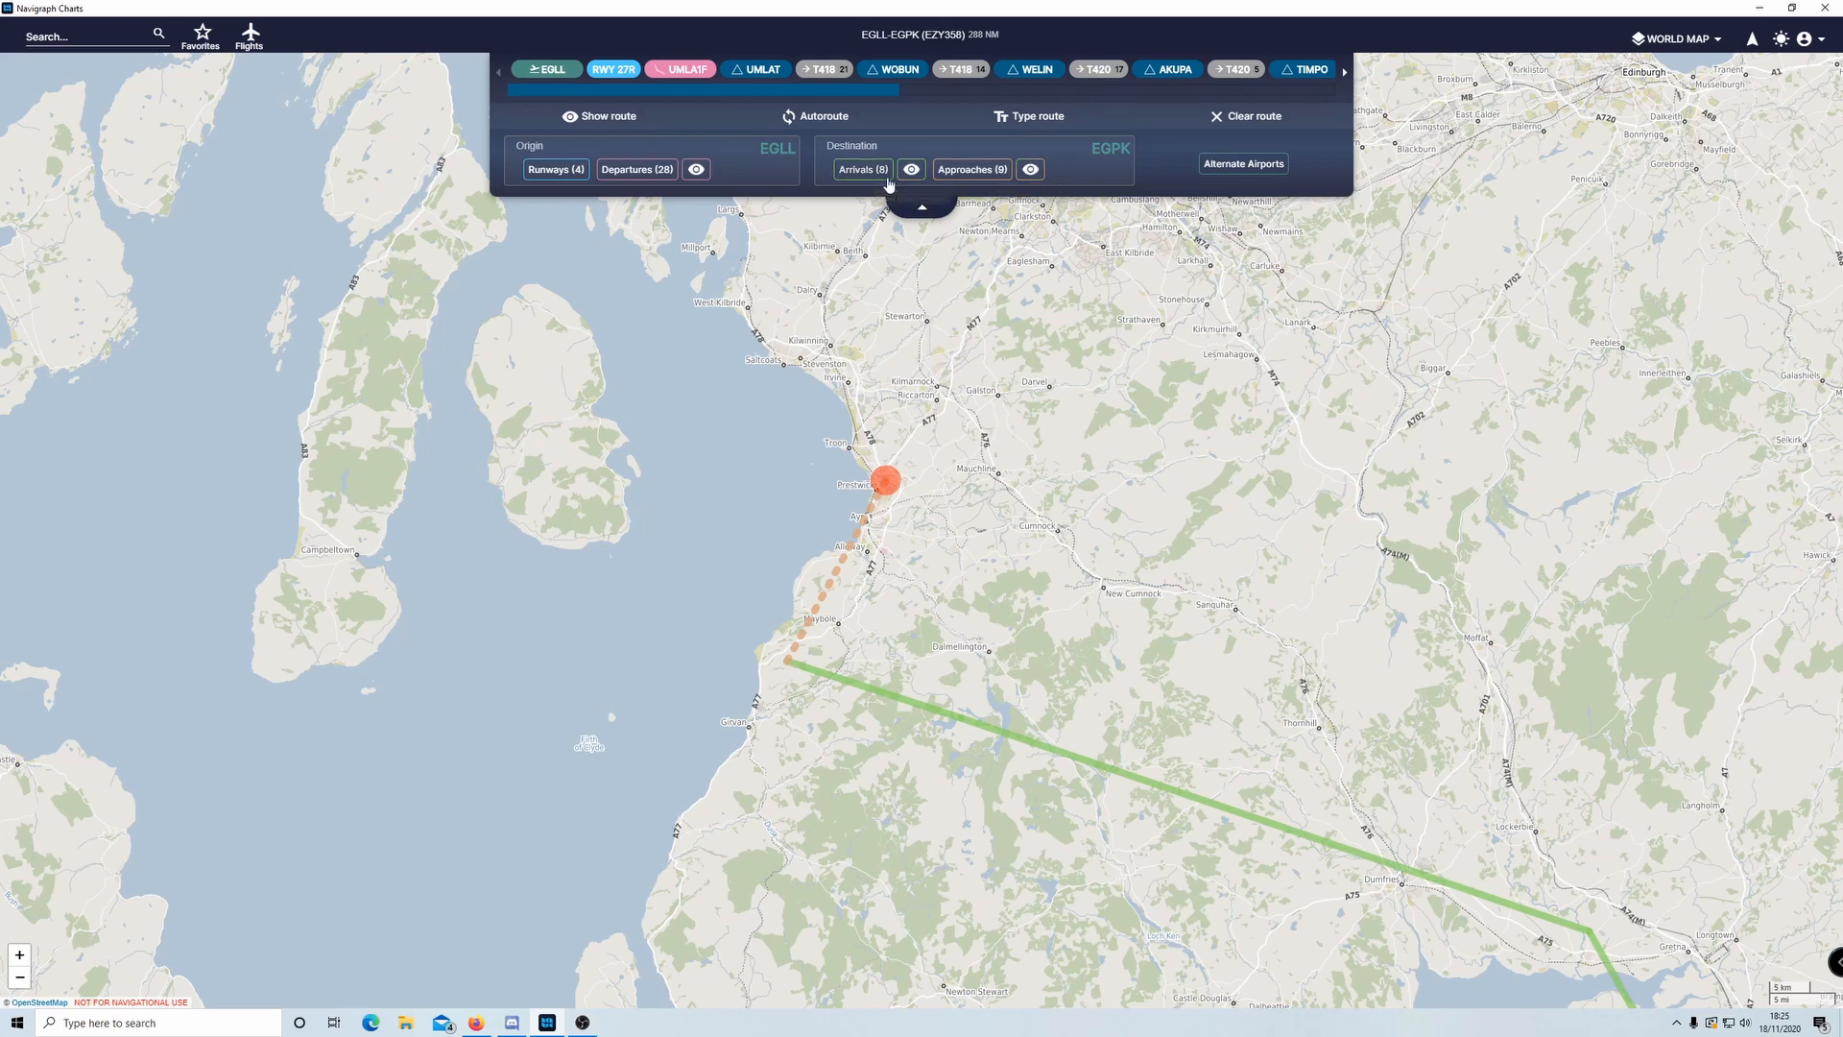
- View the RIBE2P arrival chart in windowed mode from the end of the route, and close it
drag(862, 93, 1294, 117)
click(1169, 71)
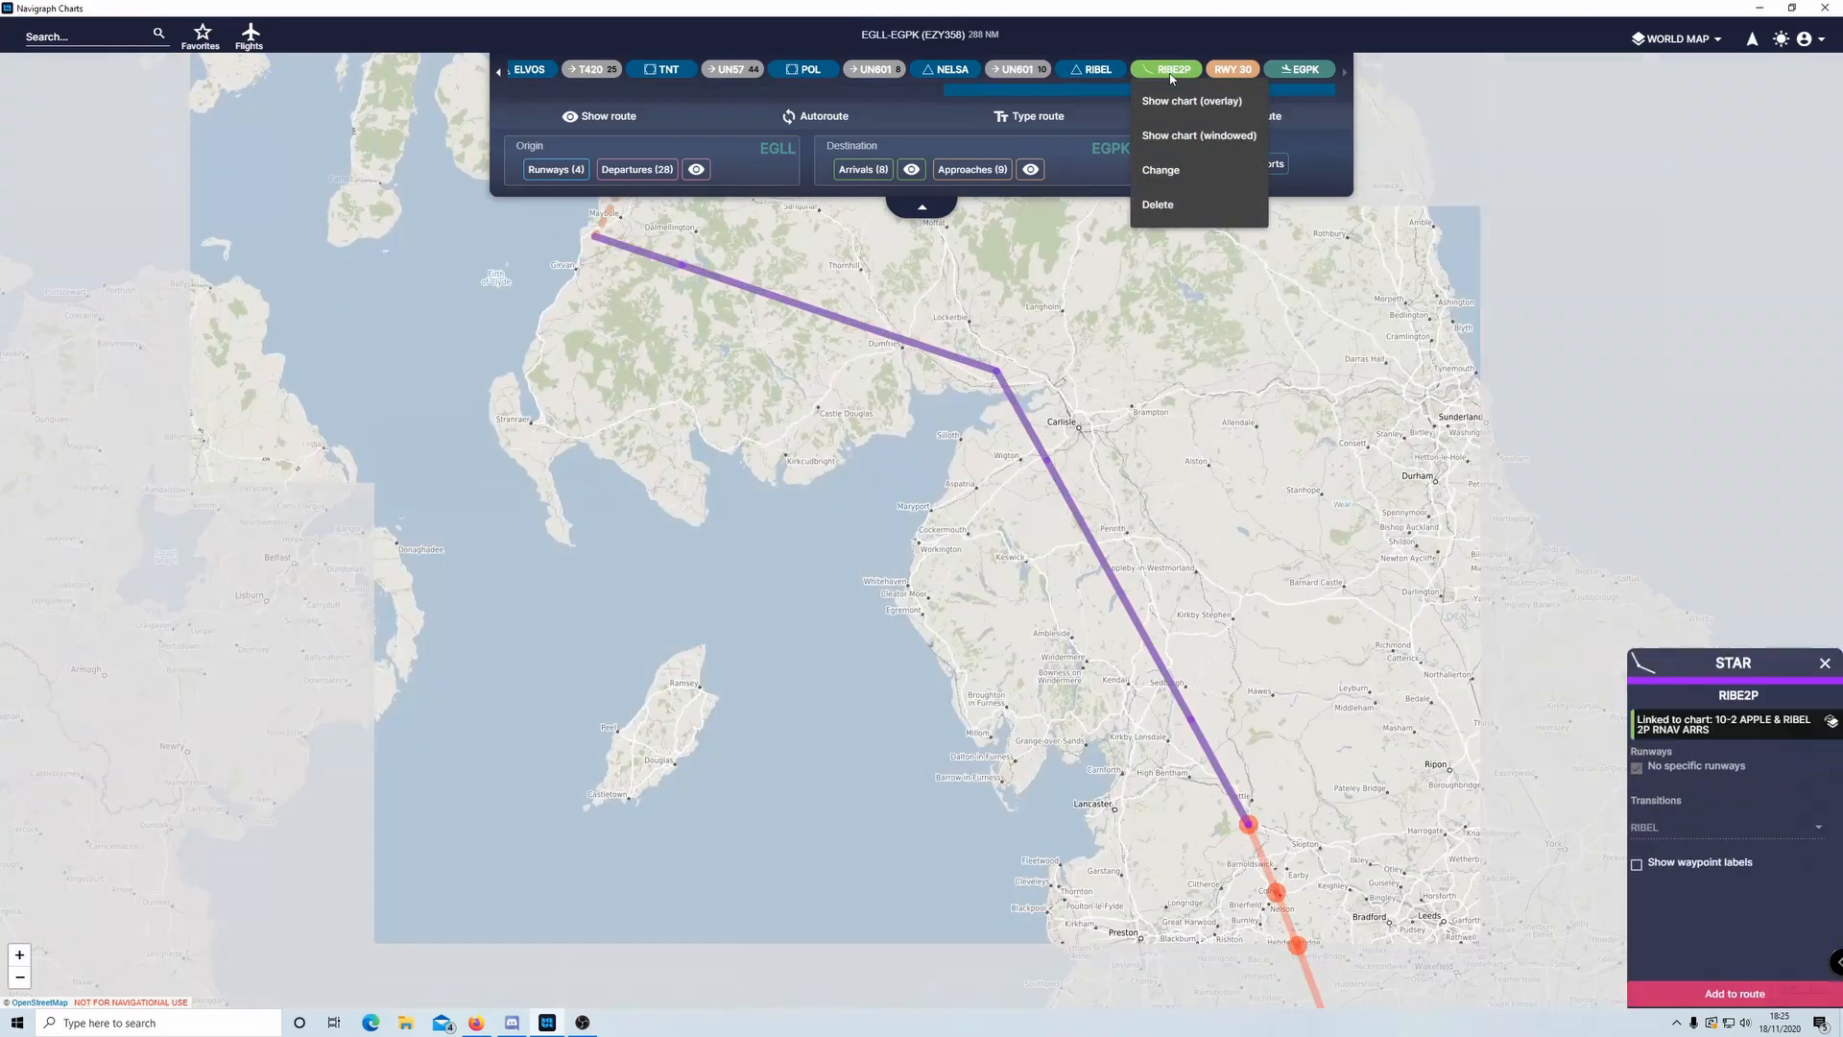
click(1188, 138)
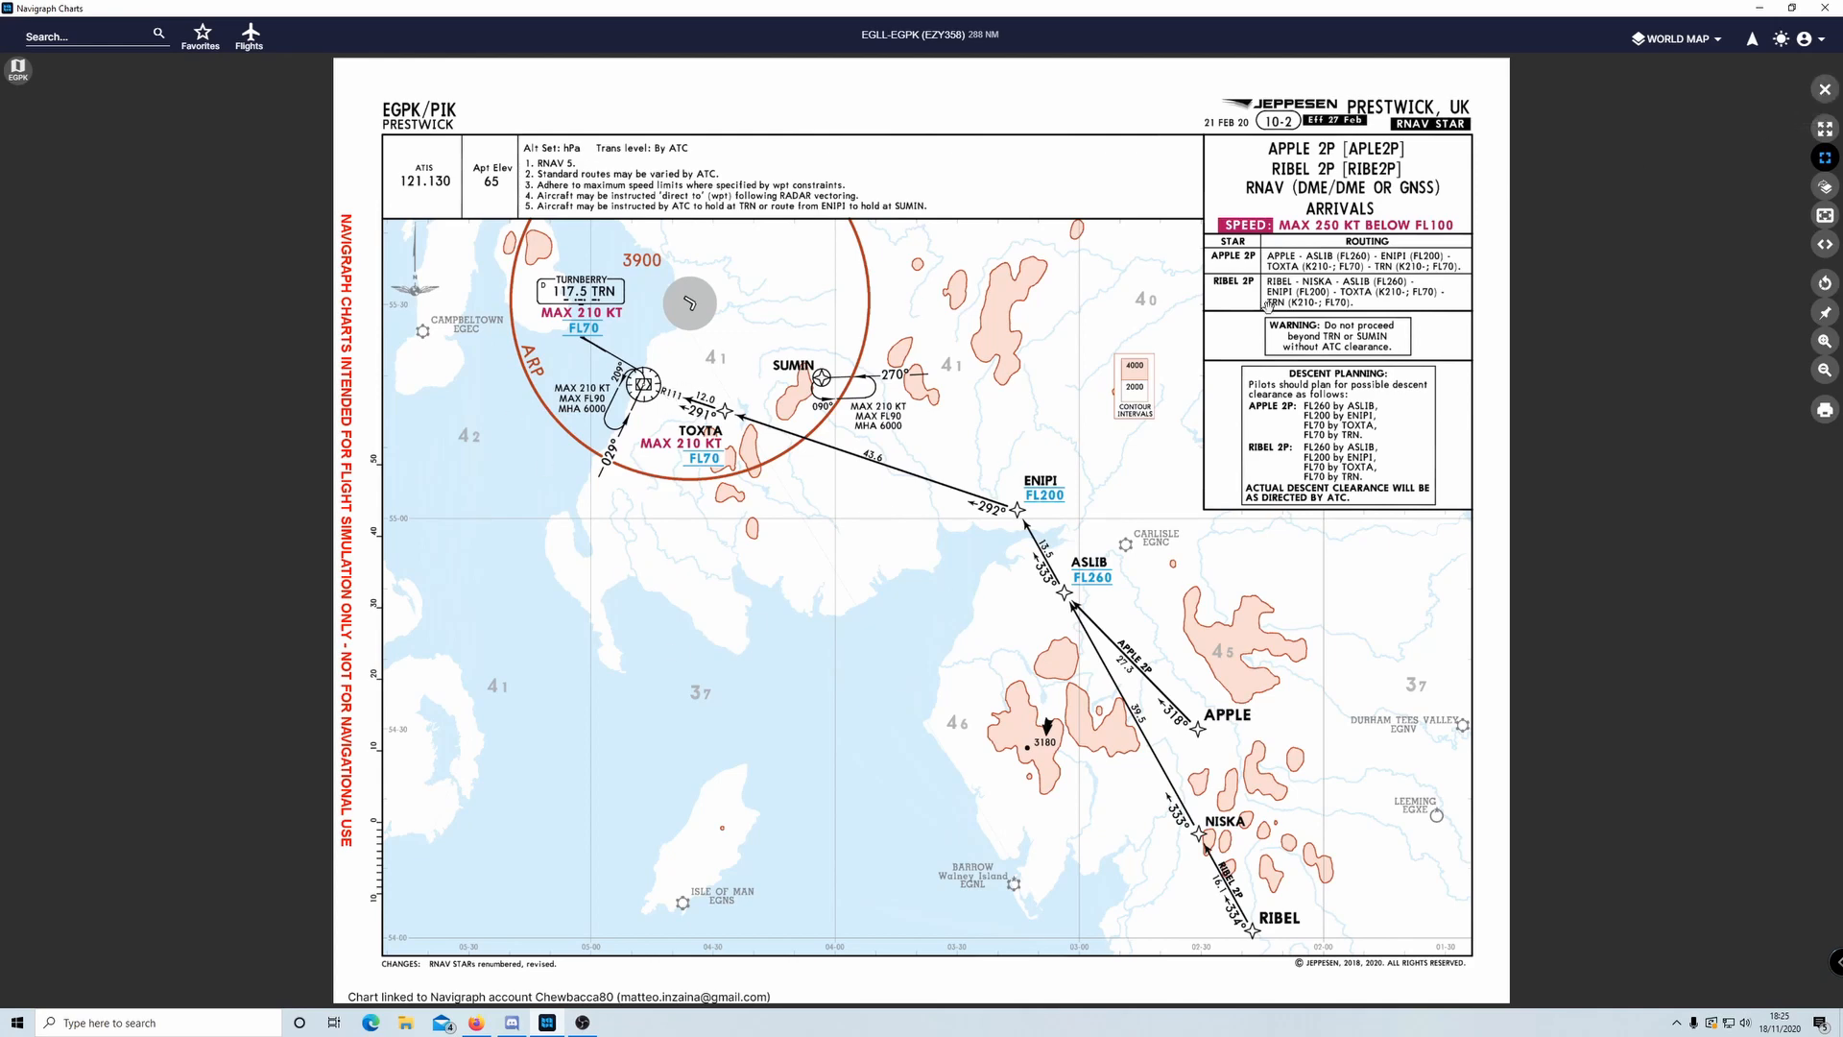
click(1825, 90)
- Overlay the RIBE2P arrival chart on the map, examine it around Turnberry and TOXTA, and remove the overlay
click(1232, 67)
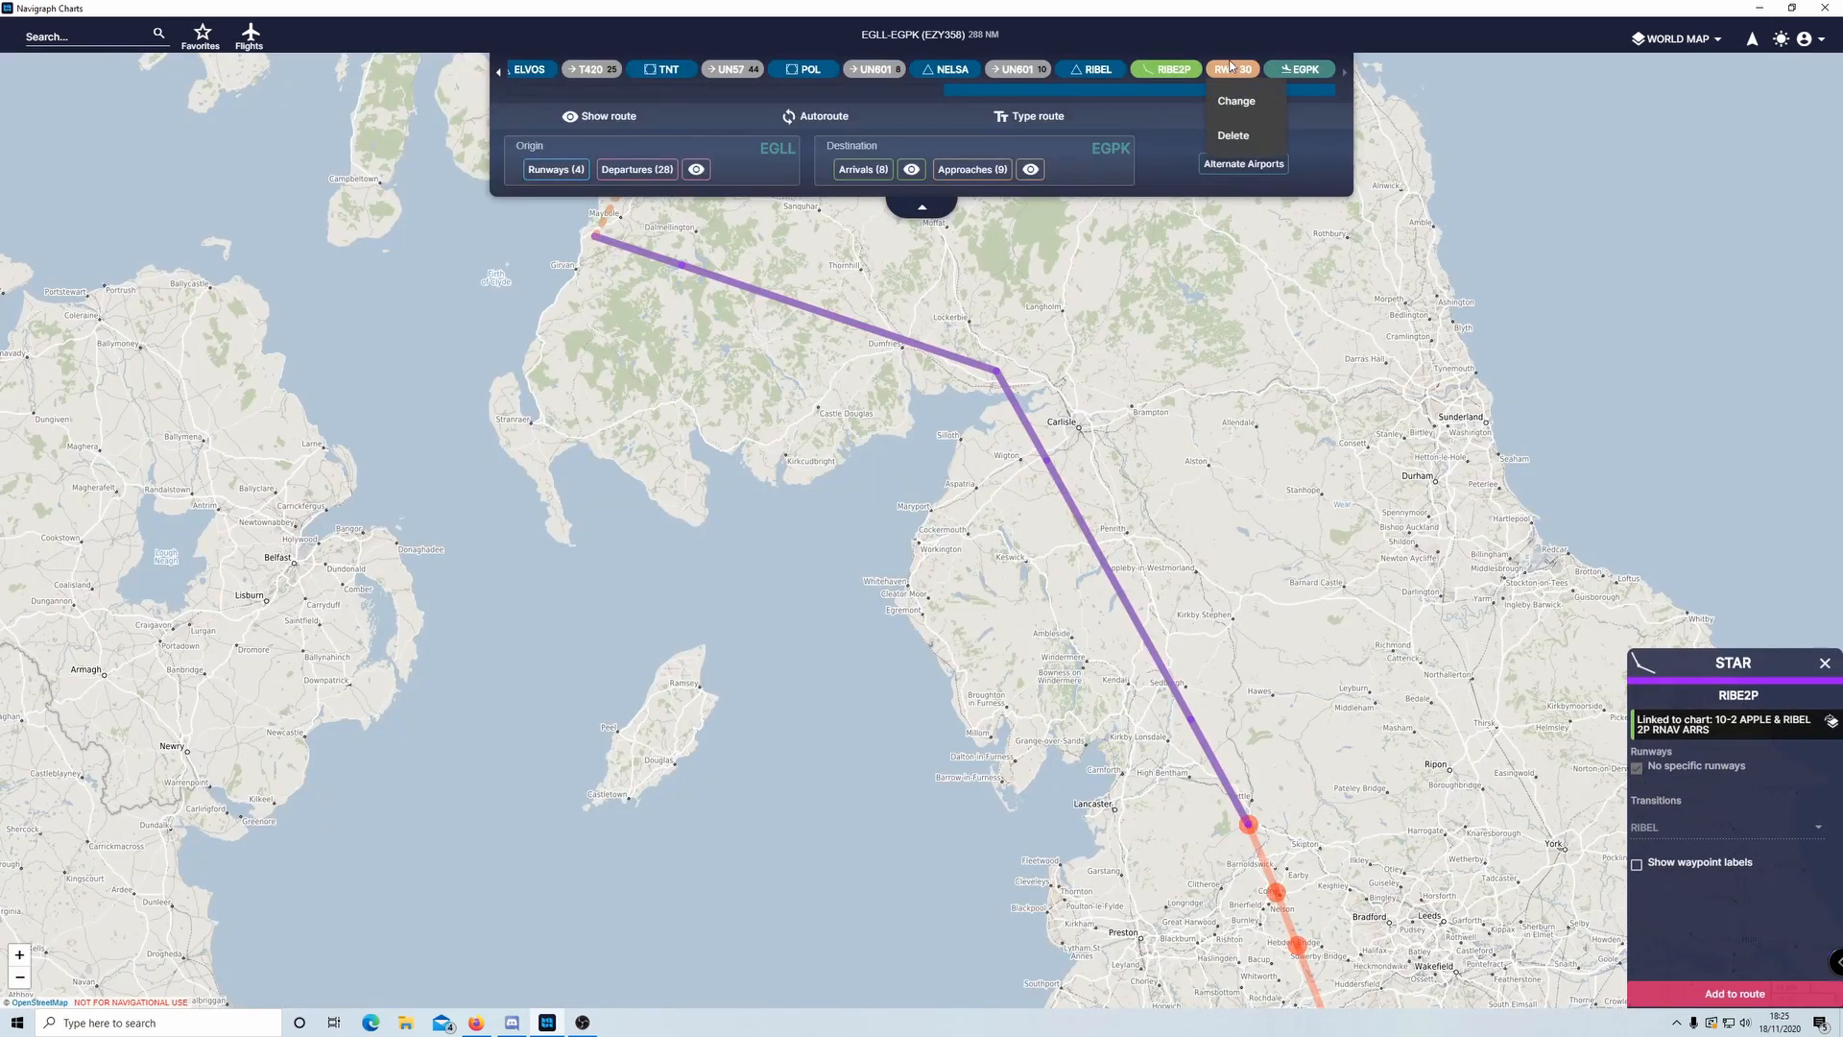
click(1148, 69)
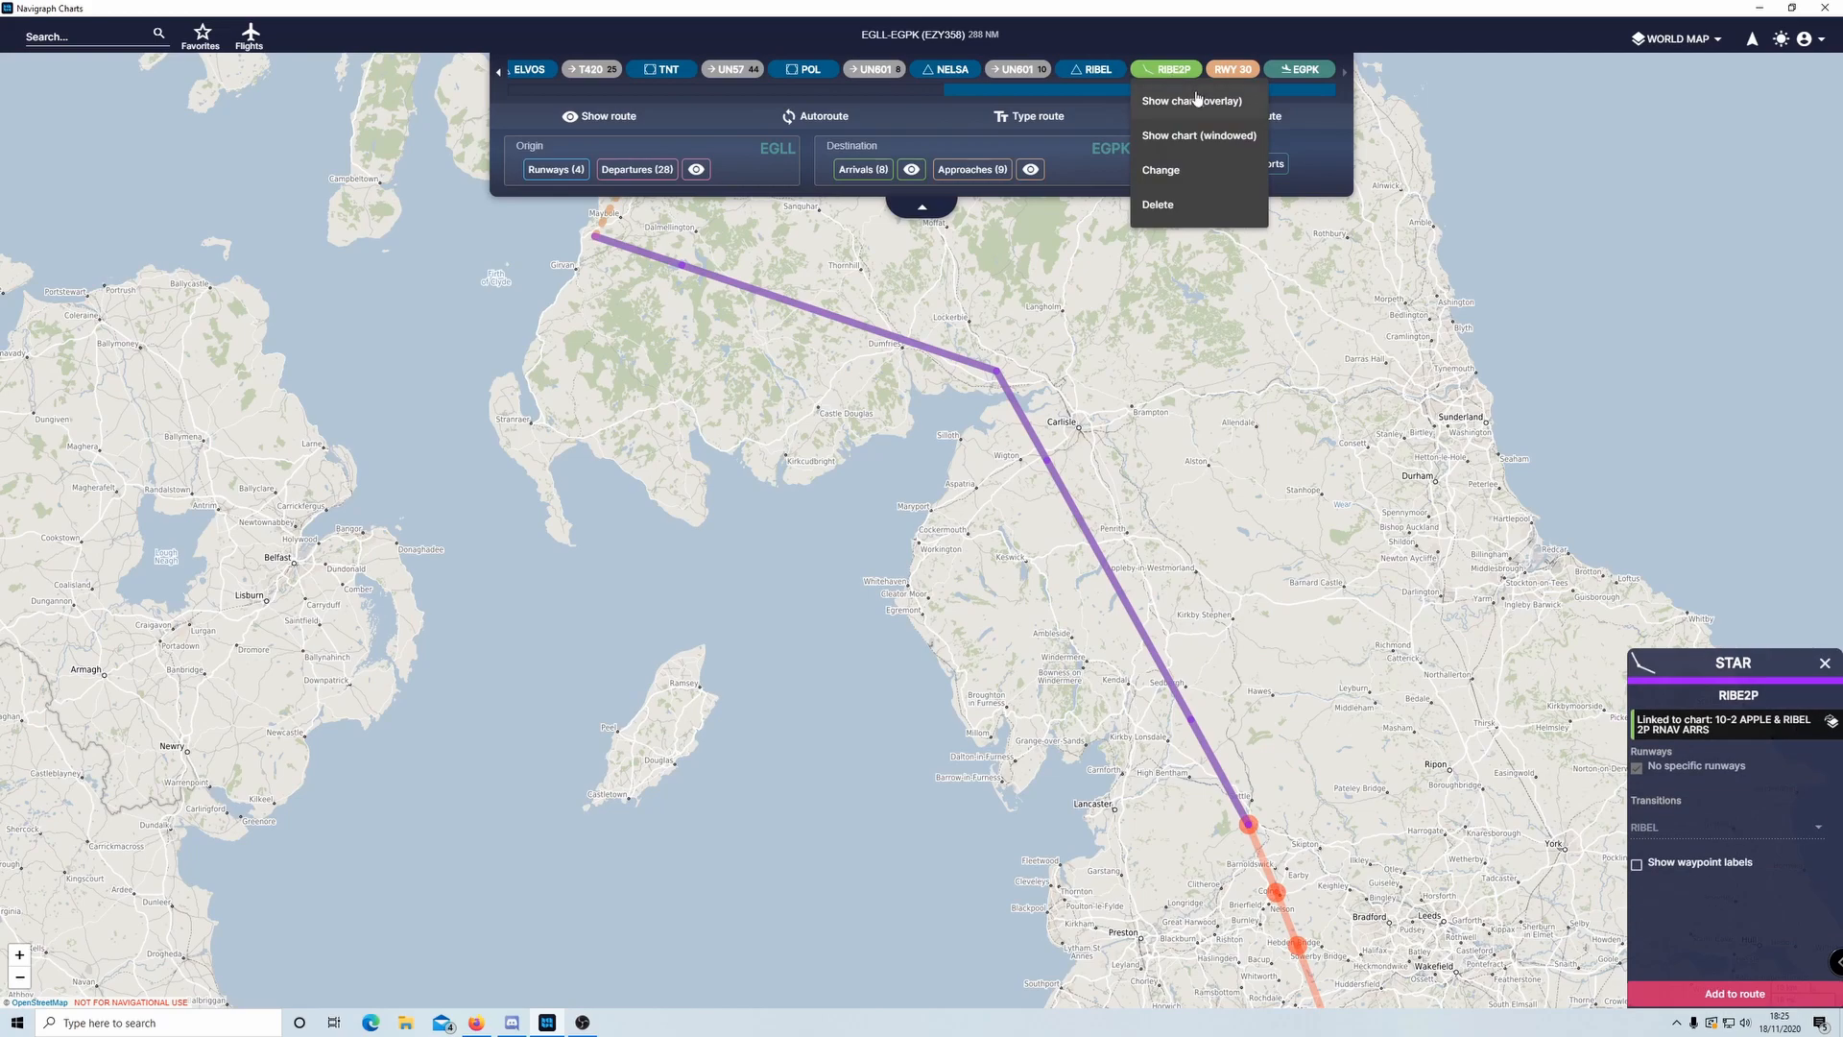
click(1211, 102)
scroll(773, 447, up, 2)
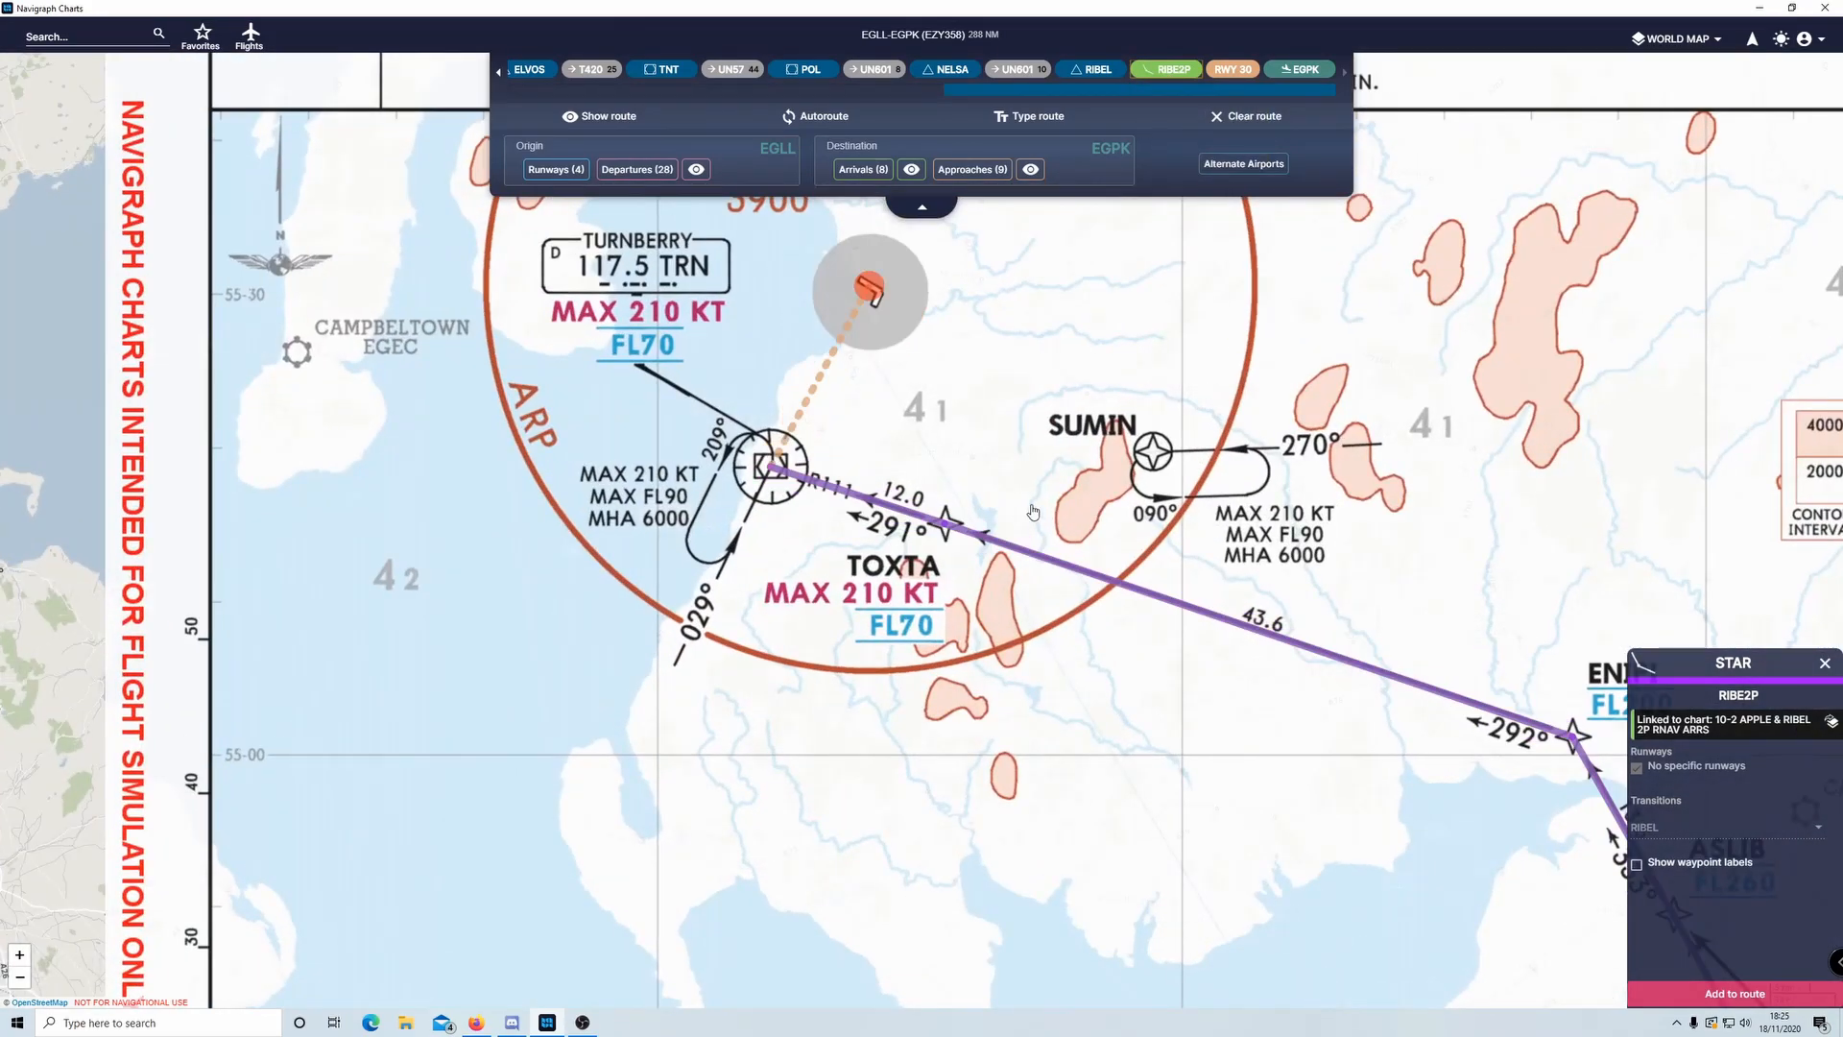
scroll(902, 506, down, 1)
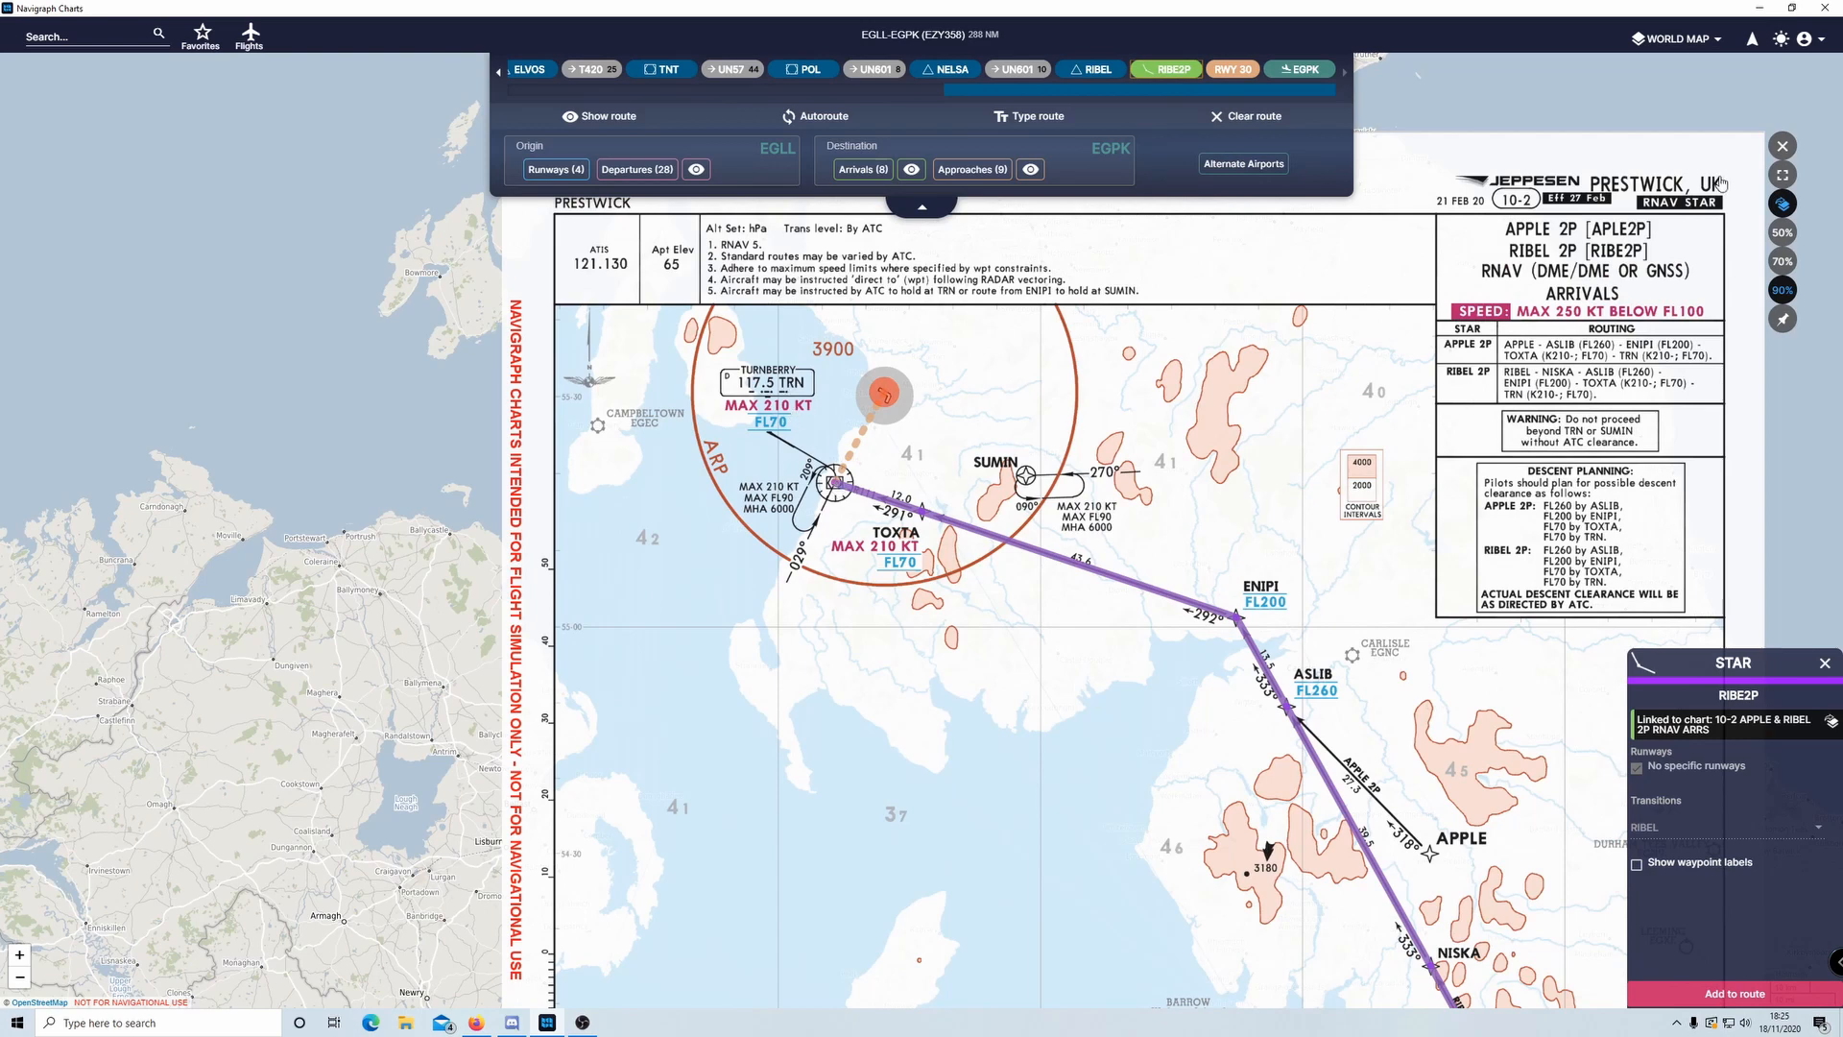
click(1782, 146)
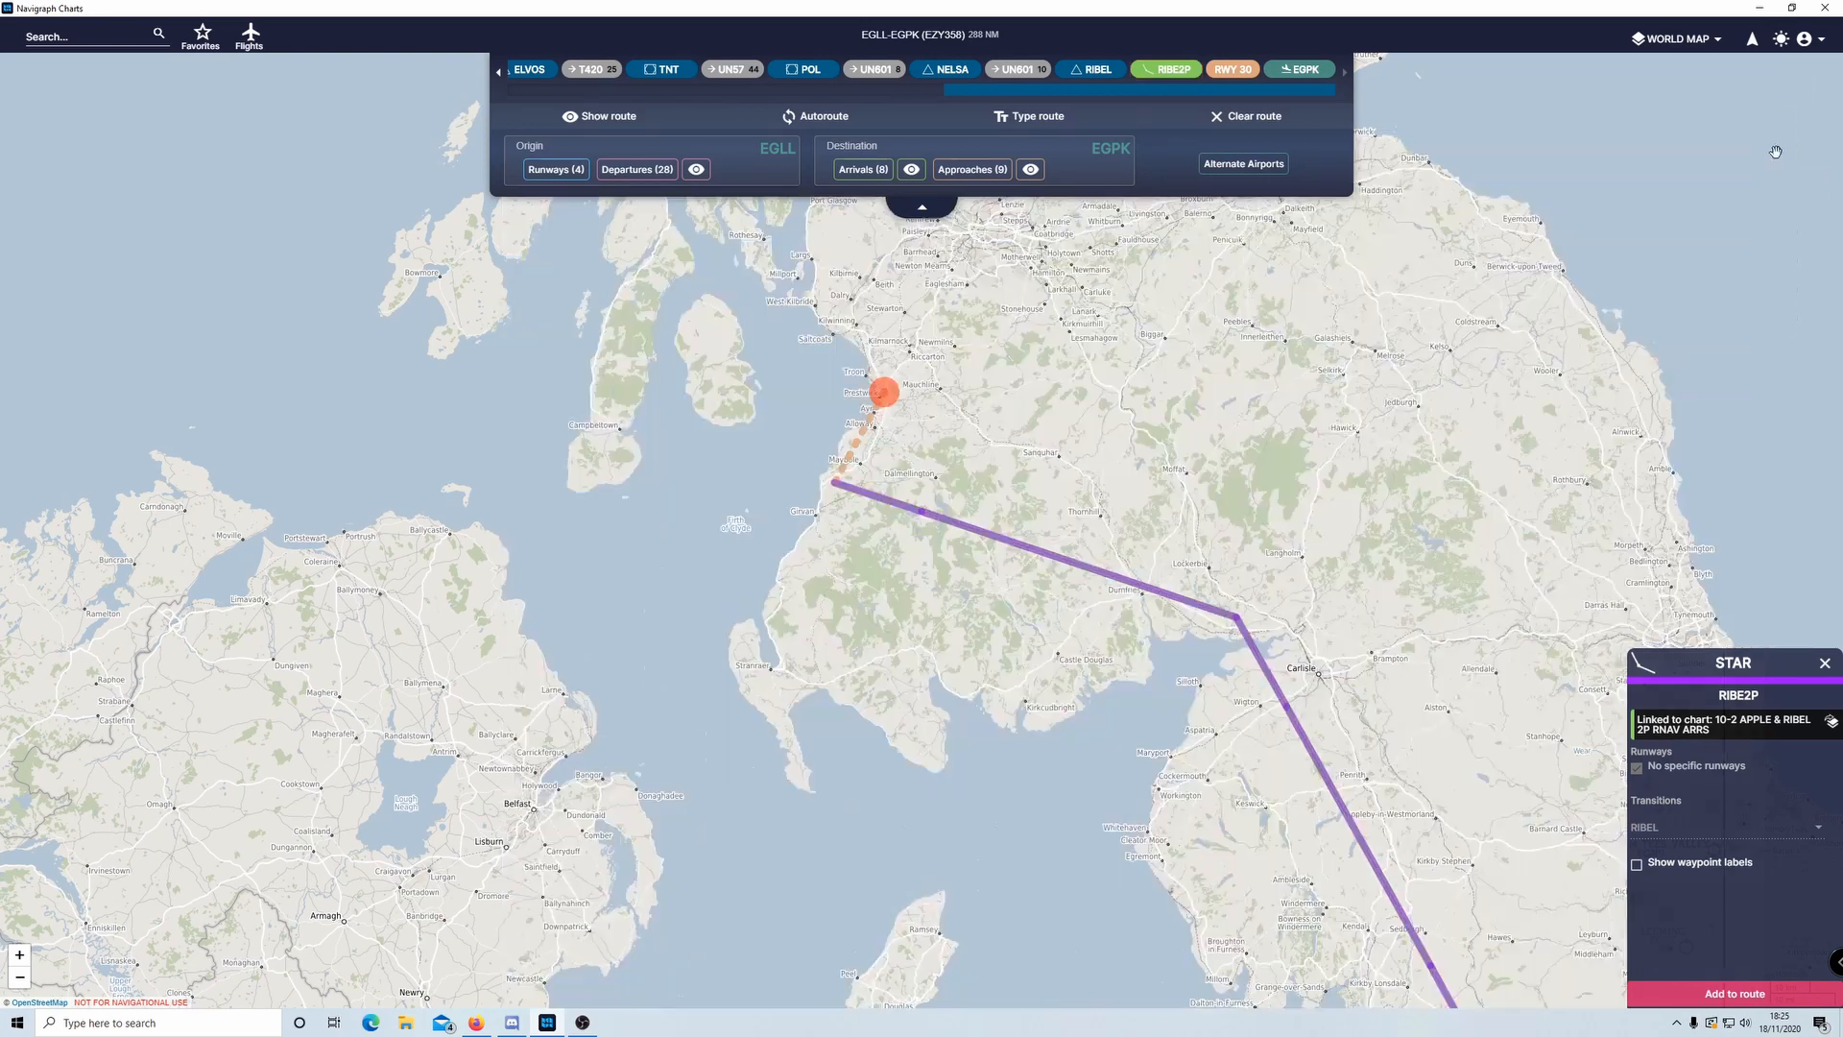
- Set the EGPK approach to ILS RWY 12 with the PIK transition and inspect its path on the map
click(977, 170)
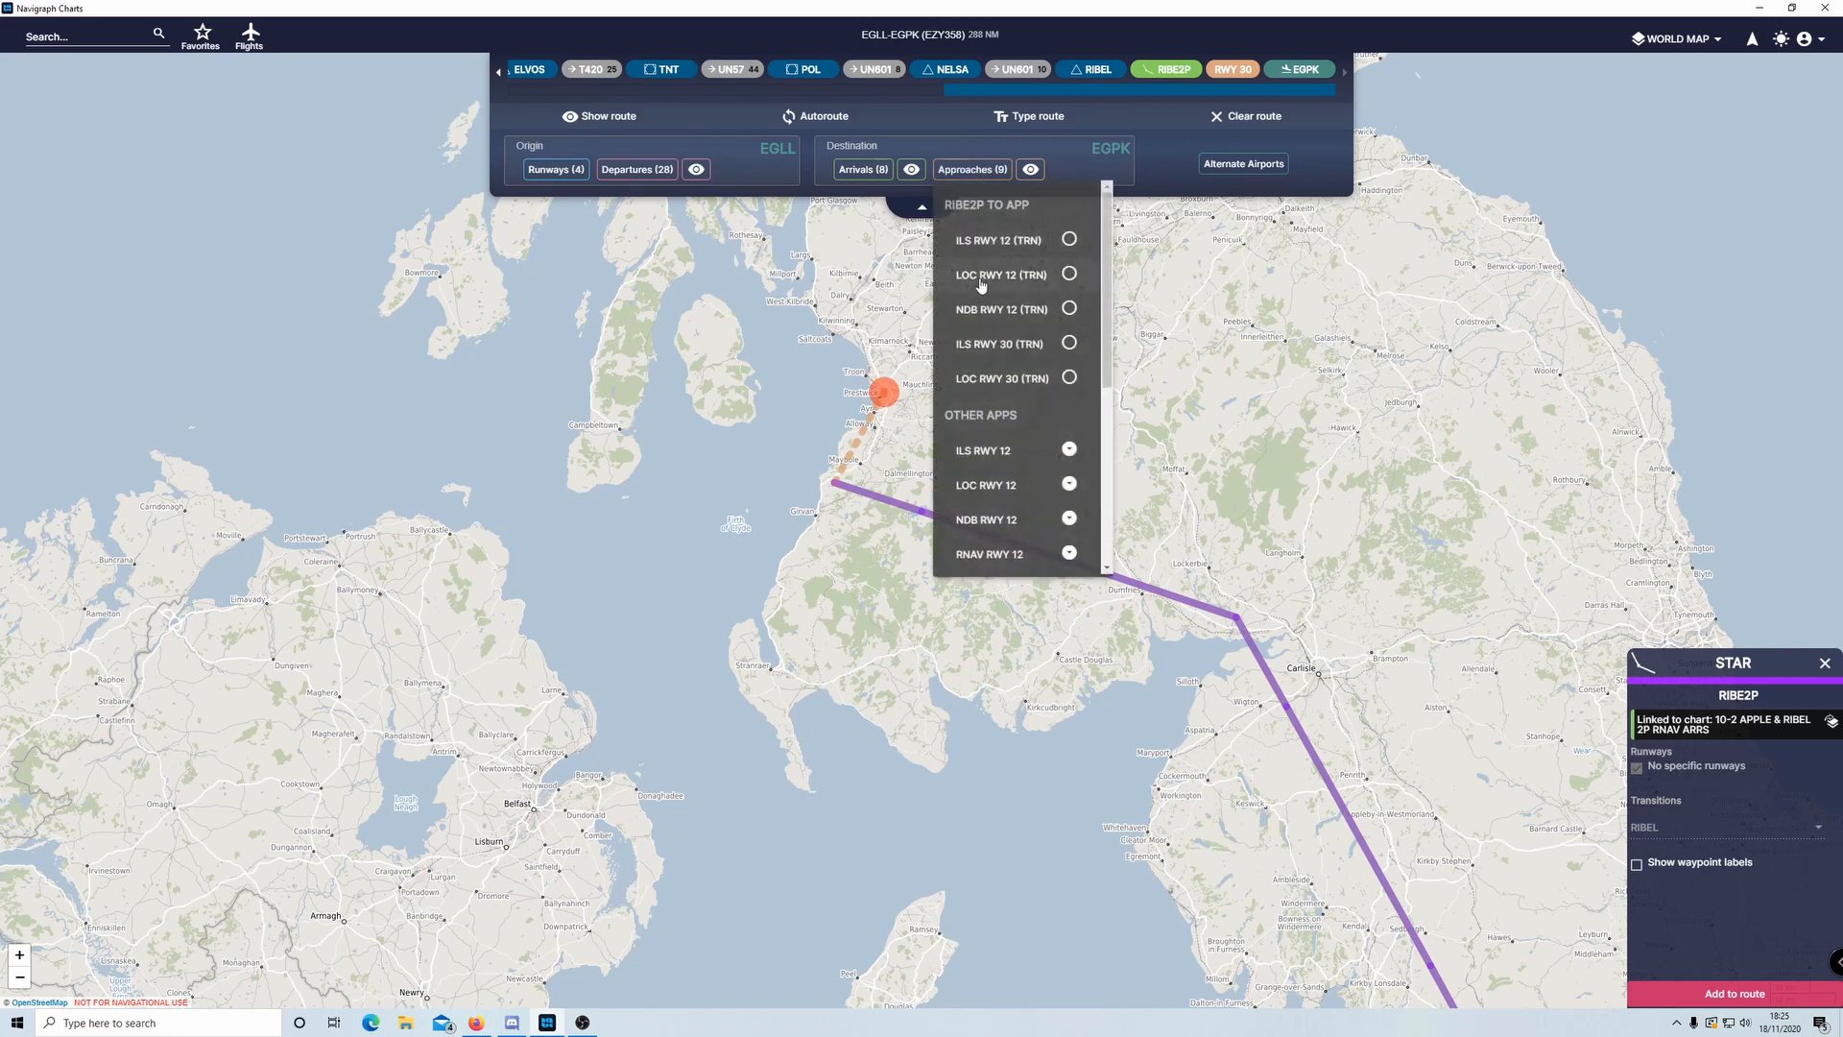
click(1070, 452)
click(1140, 523)
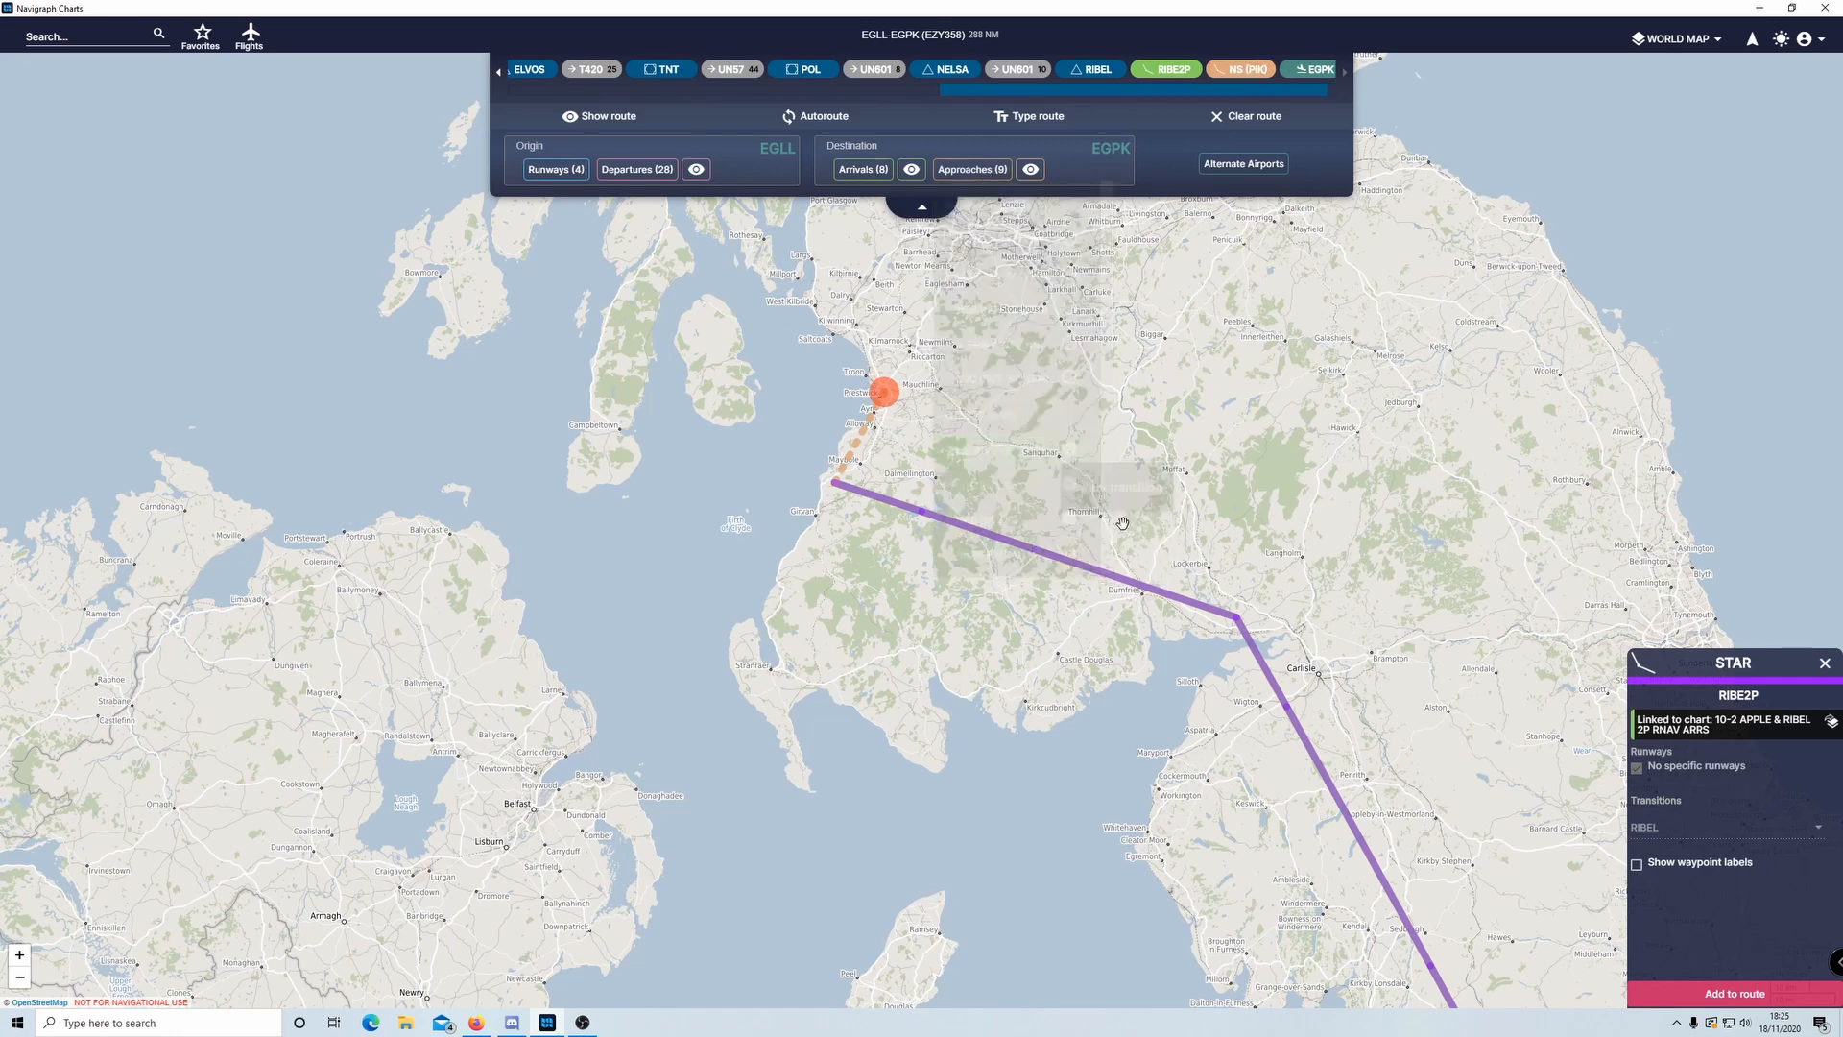
scroll(824, 464, up, 1)
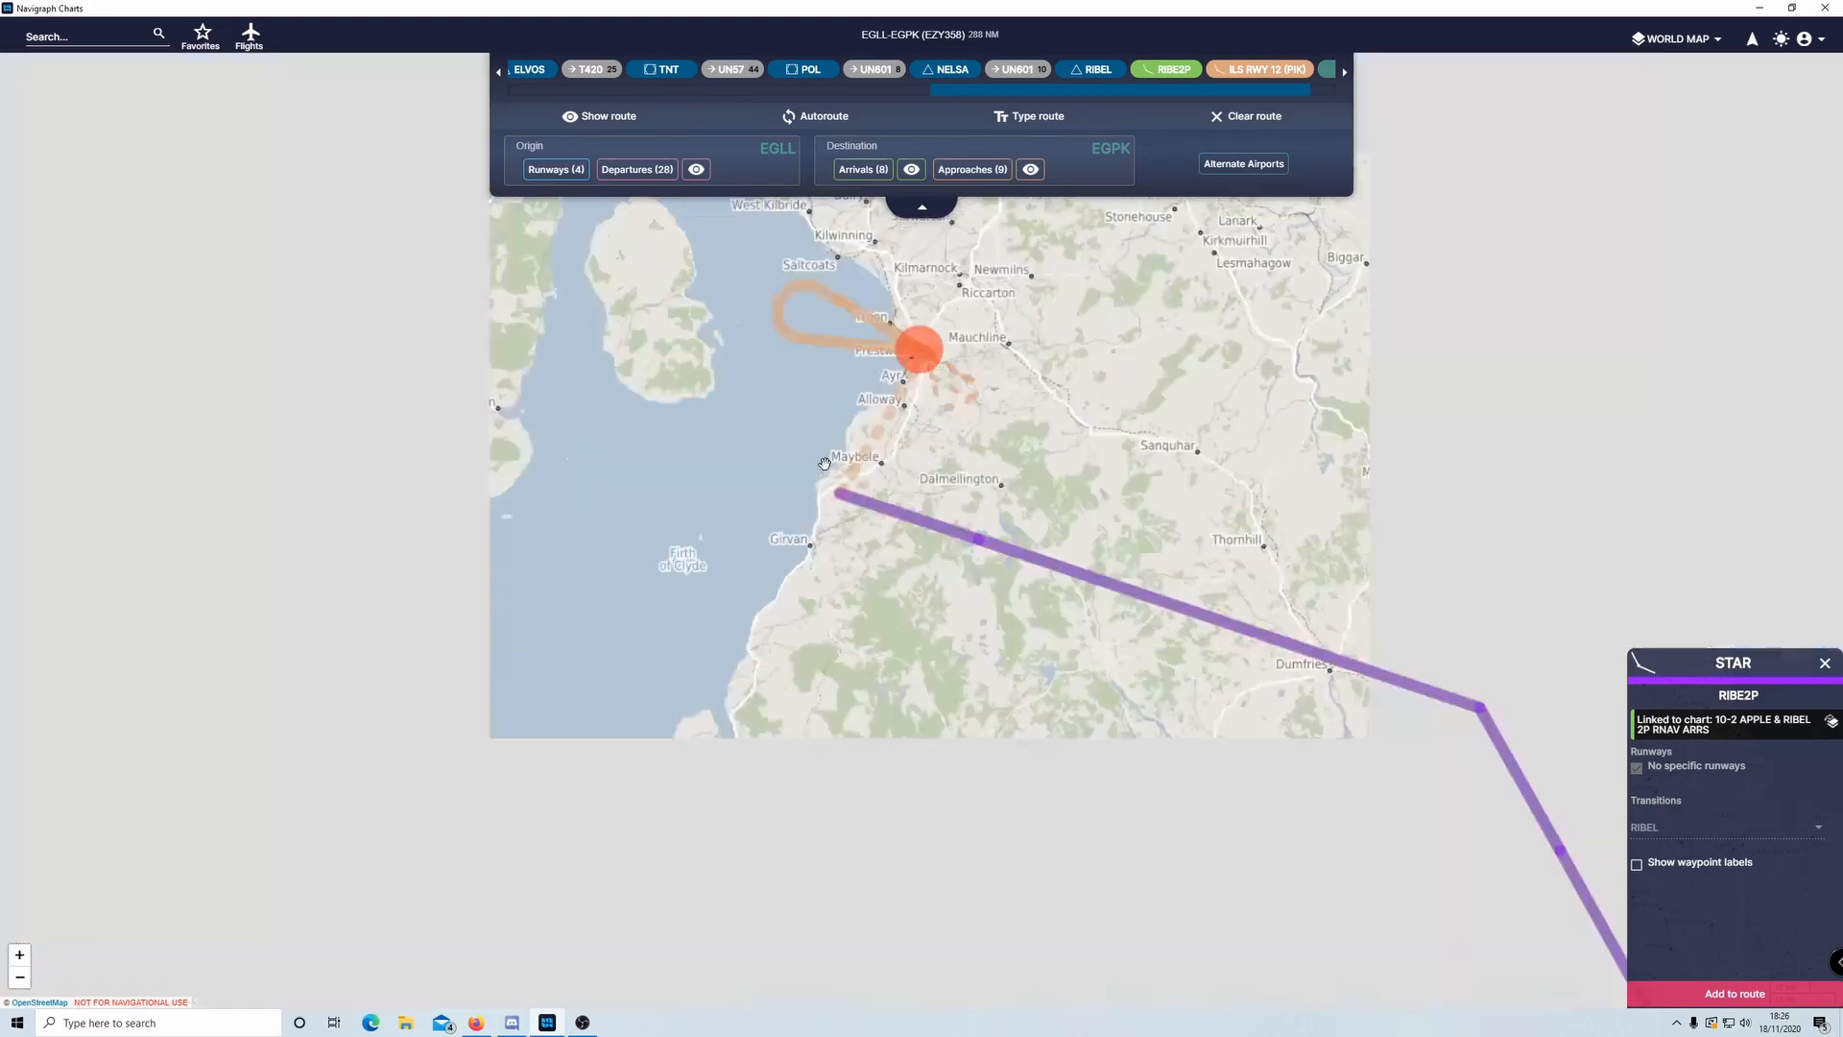
scroll(967, 484, up, 1)
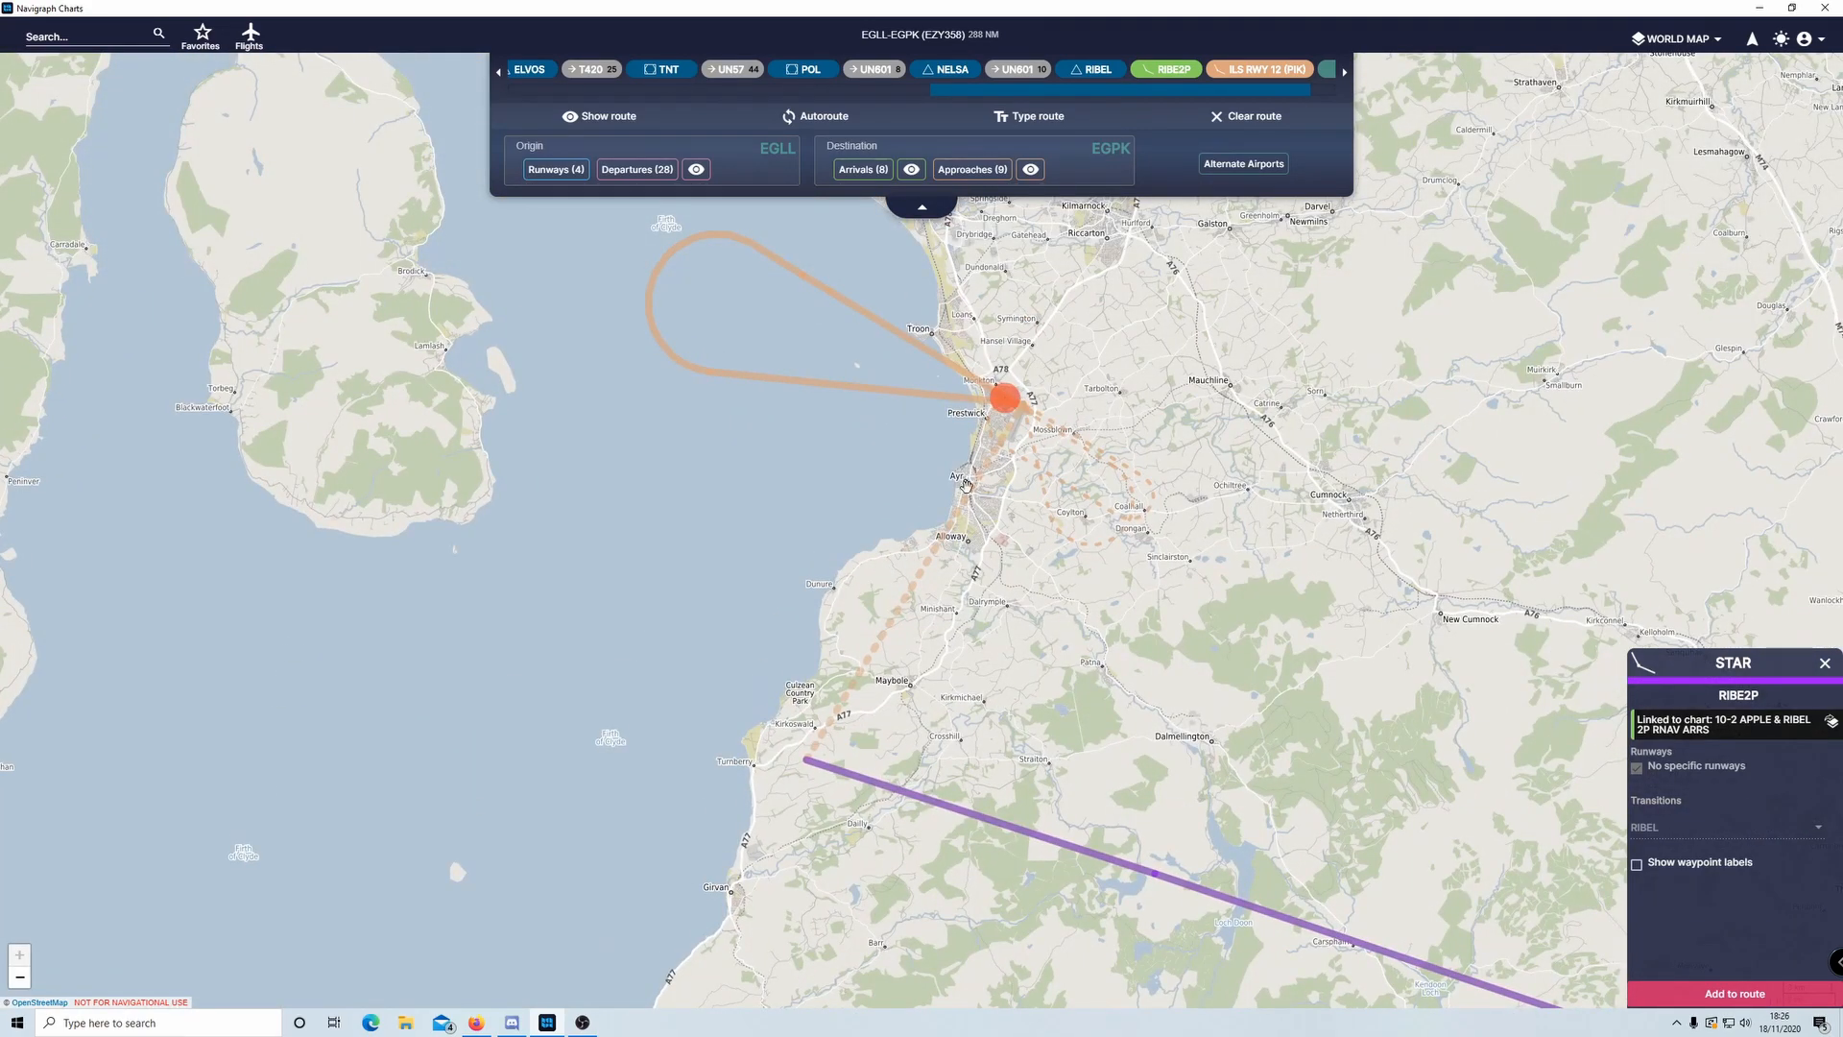
scroll(967, 484, down, 1)
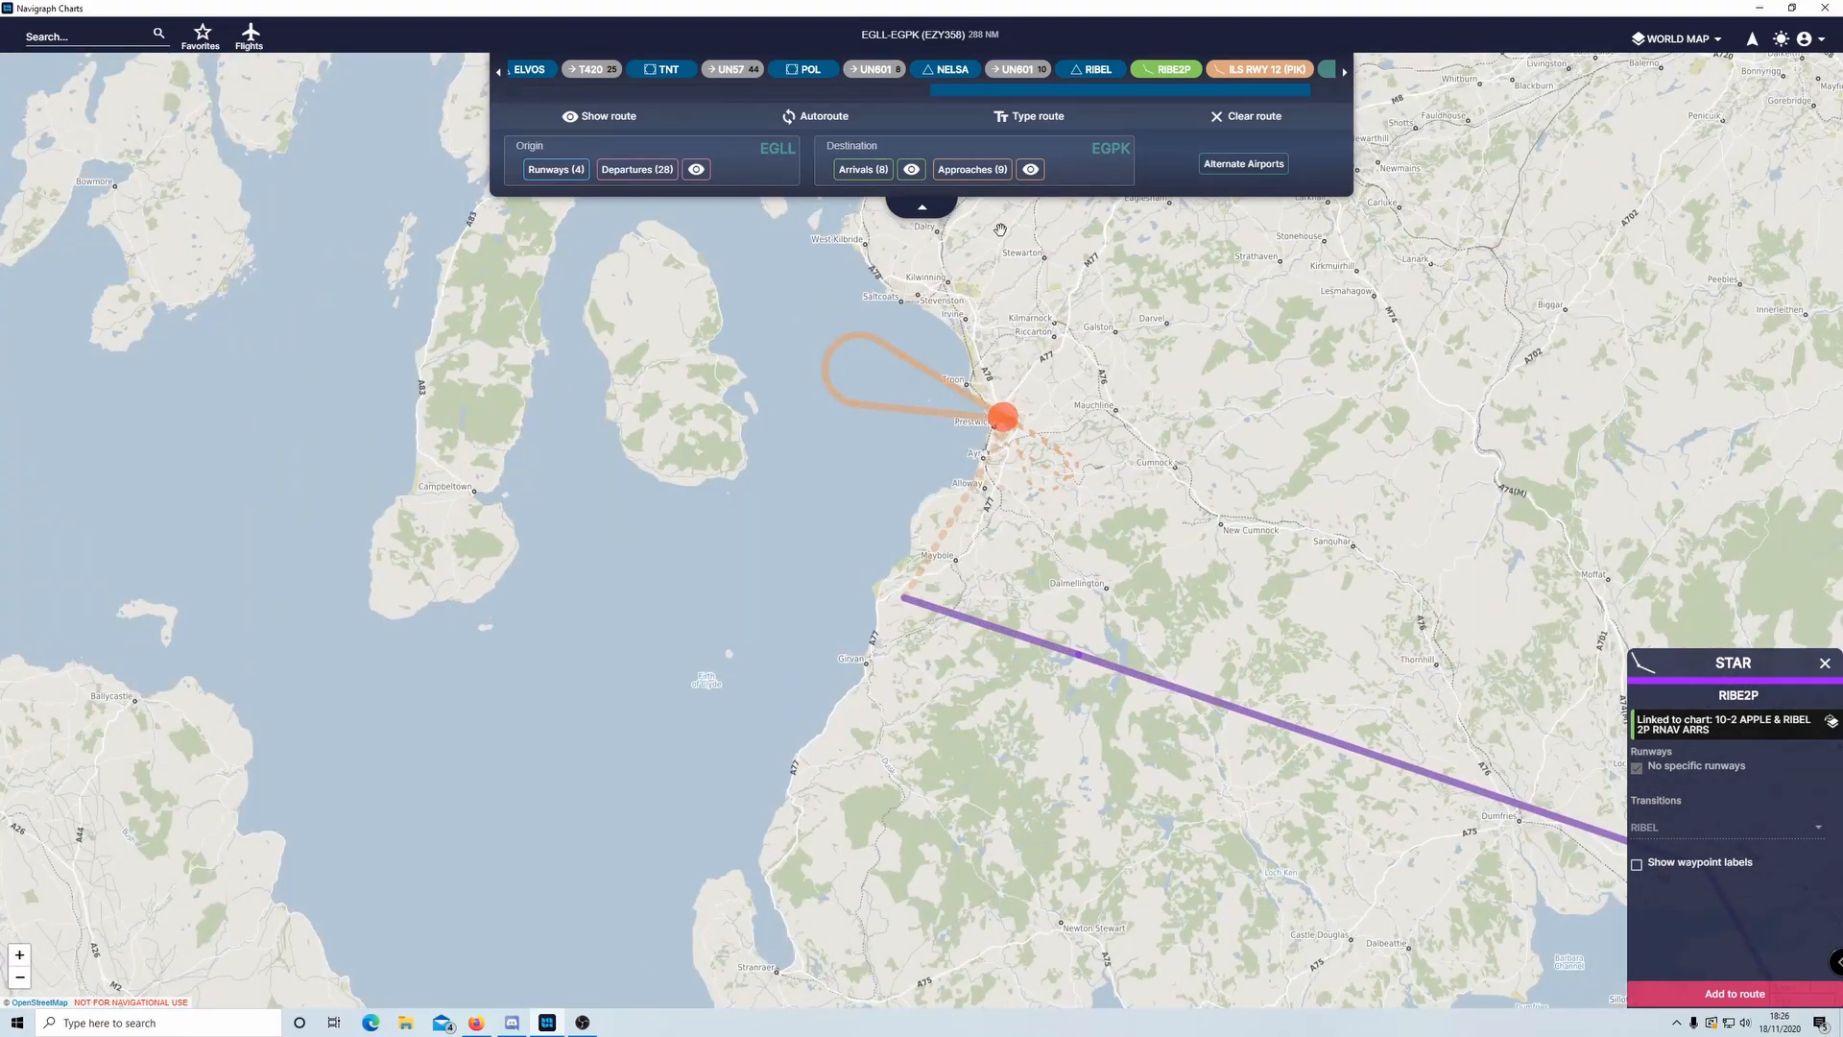
- Try the ILS RWY 30 (TRN) approach for EGPK, switch it to ILS RWY 12 (TRN), and close the RIBE2P arrival details
click(970, 171)
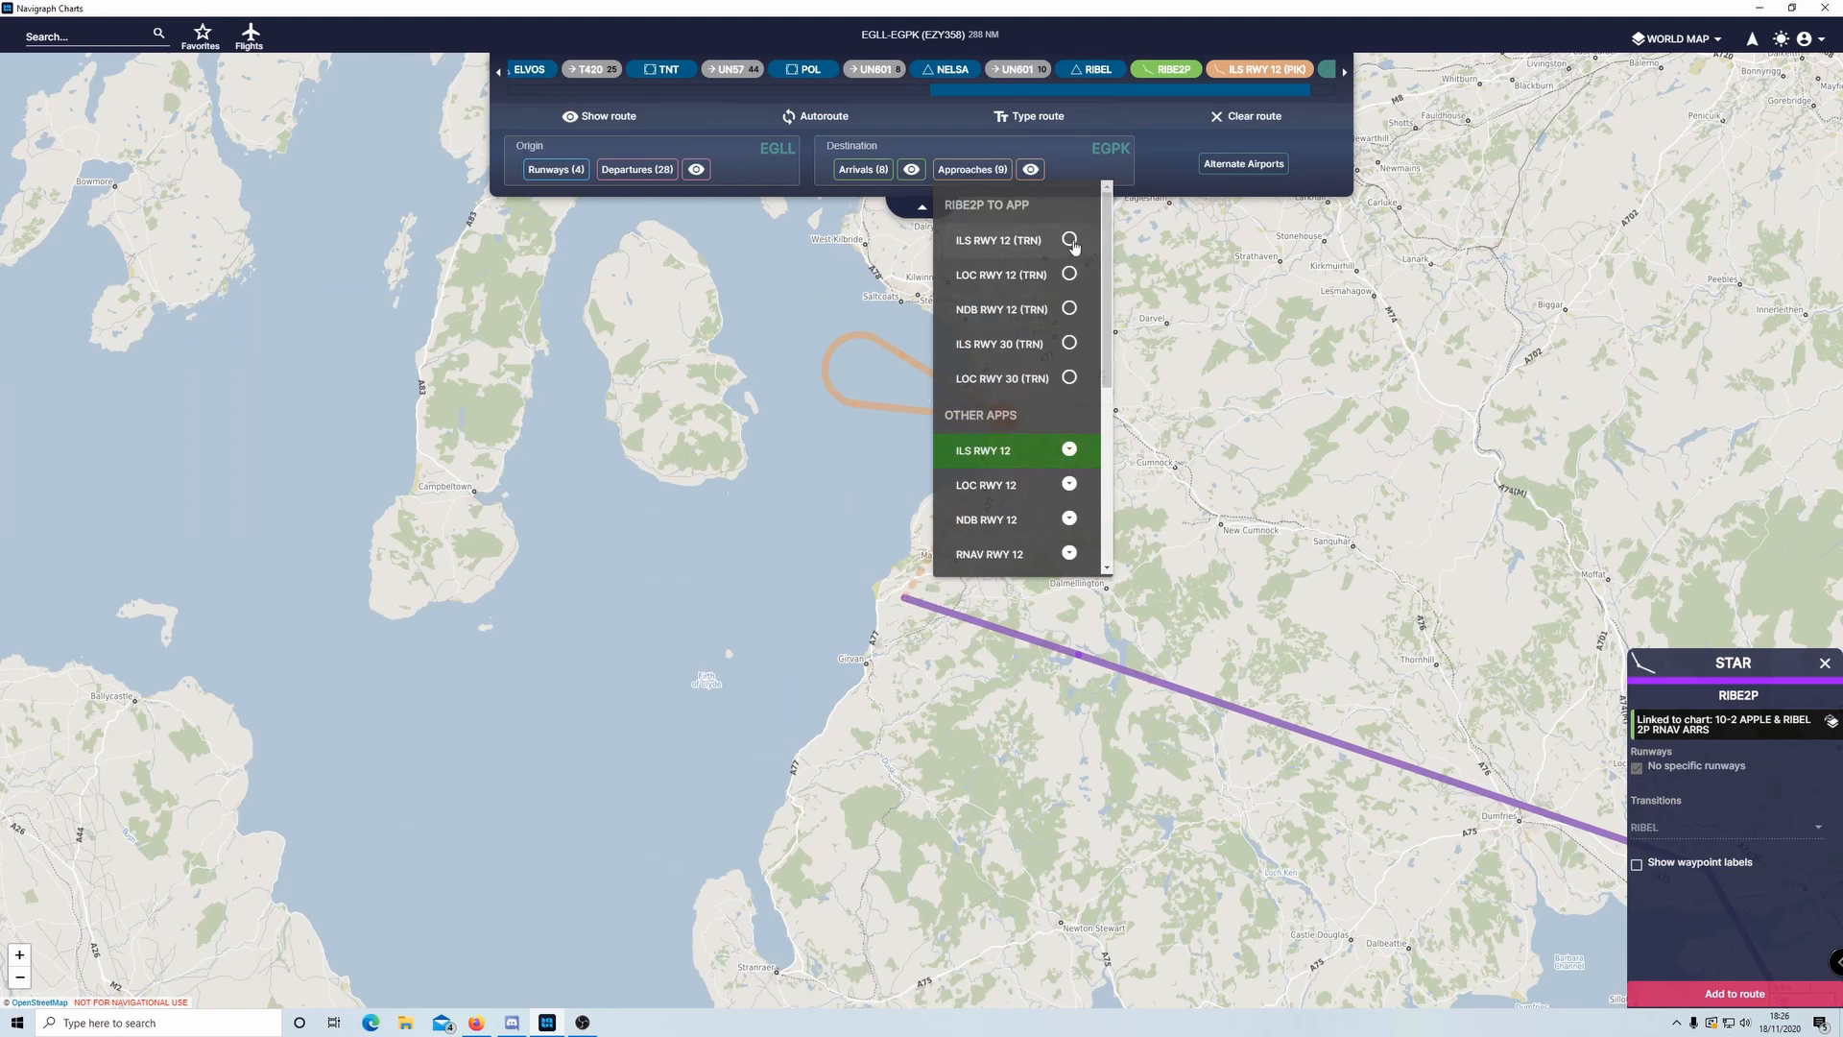
click(1068, 343)
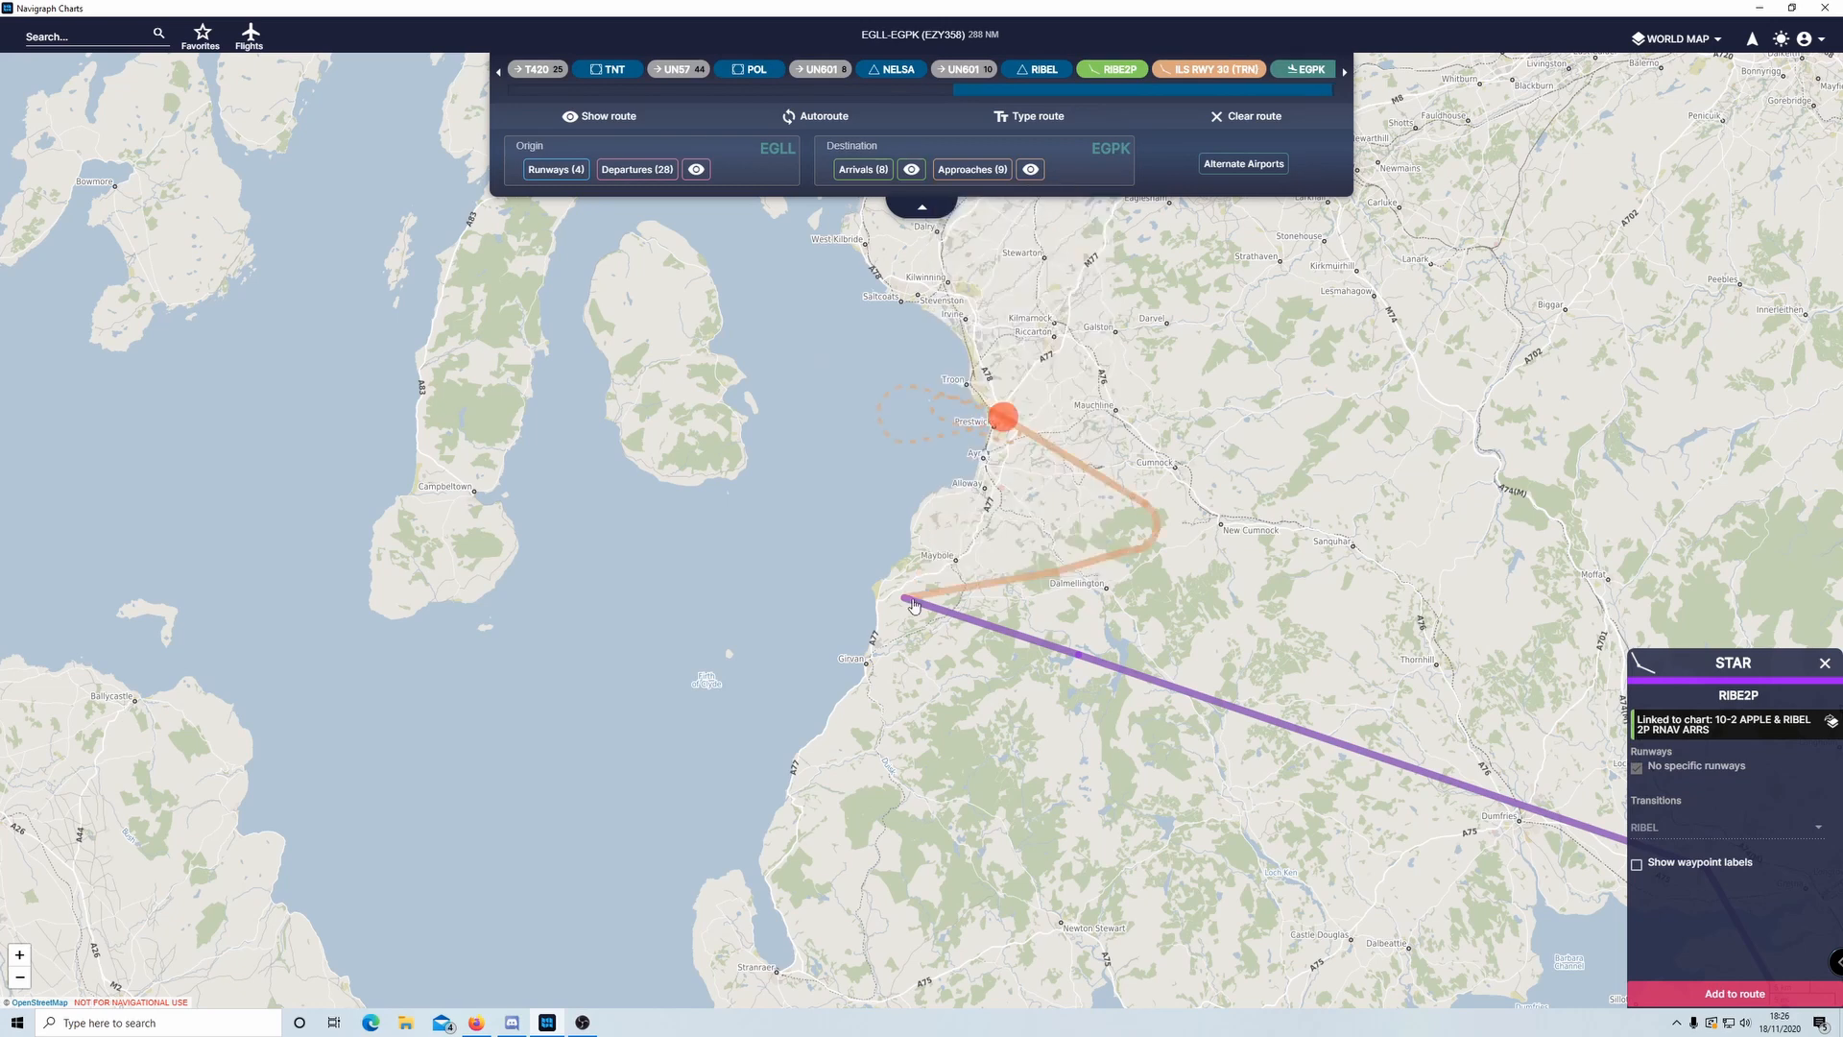
click(972, 169)
click(1070, 239)
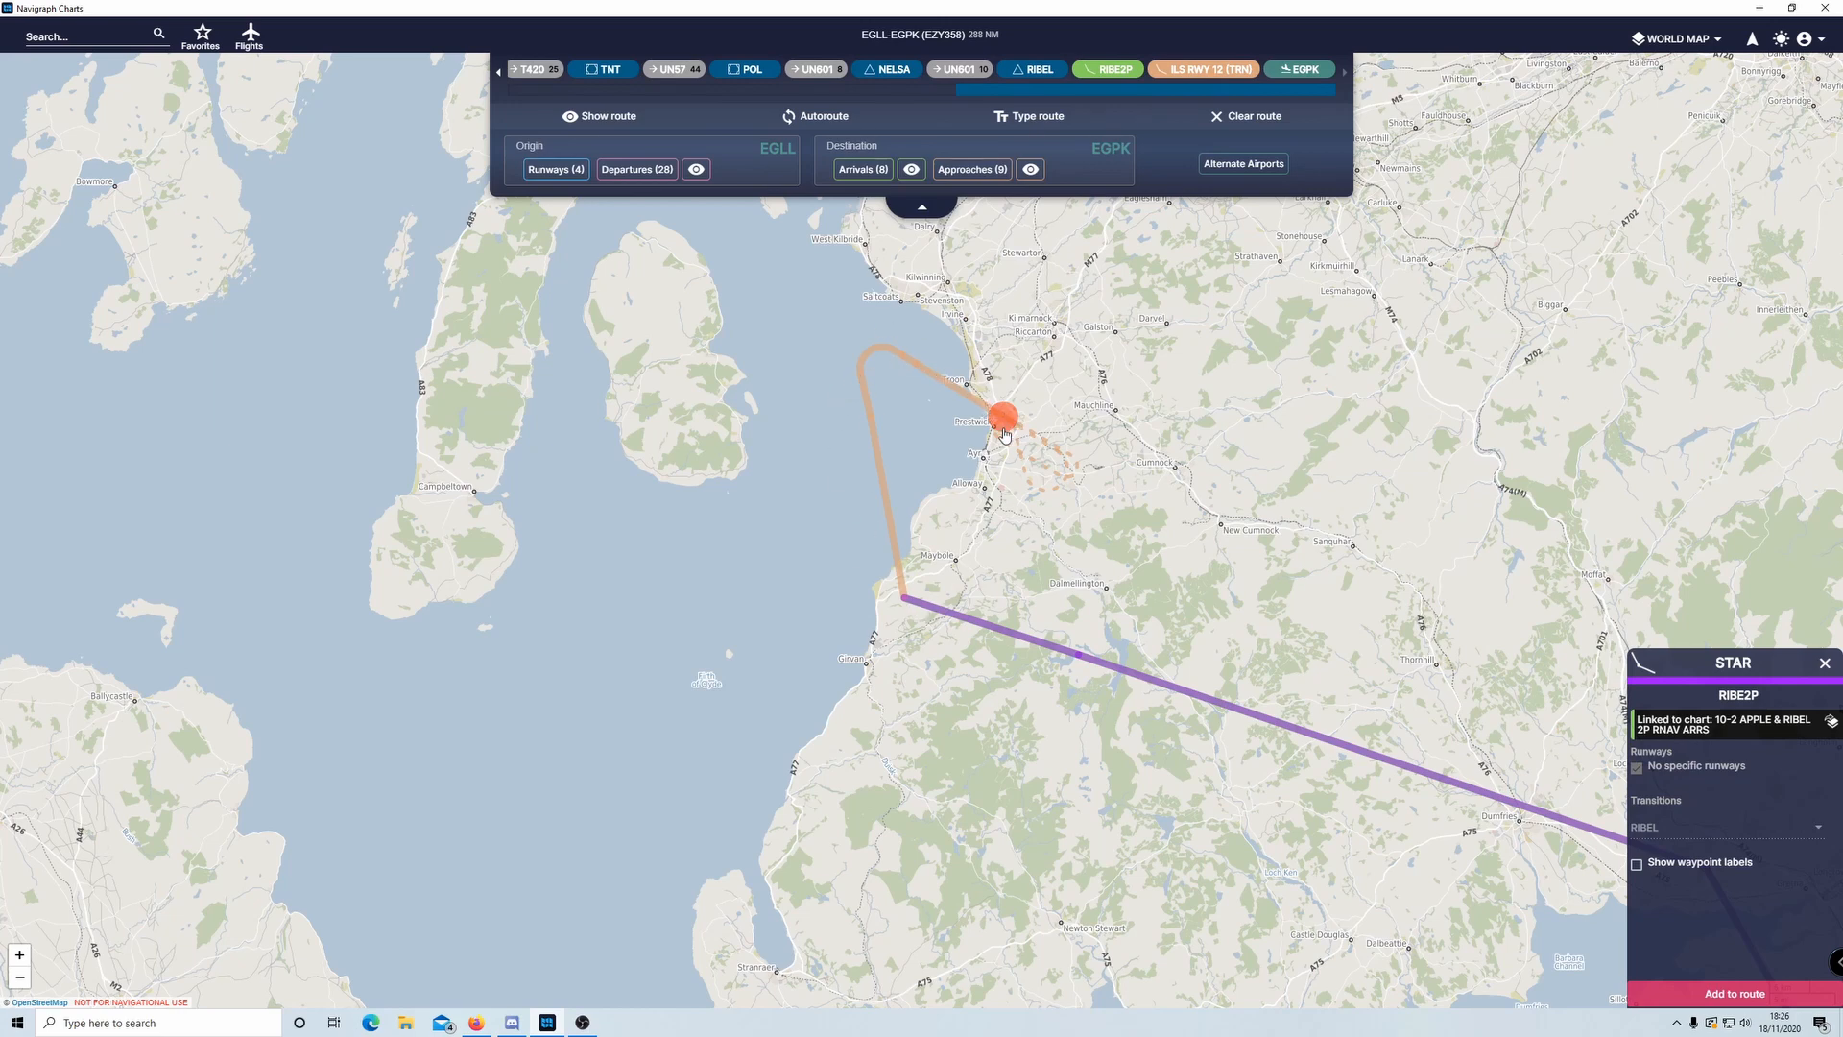
drag(1215, 357, 1025, 343)
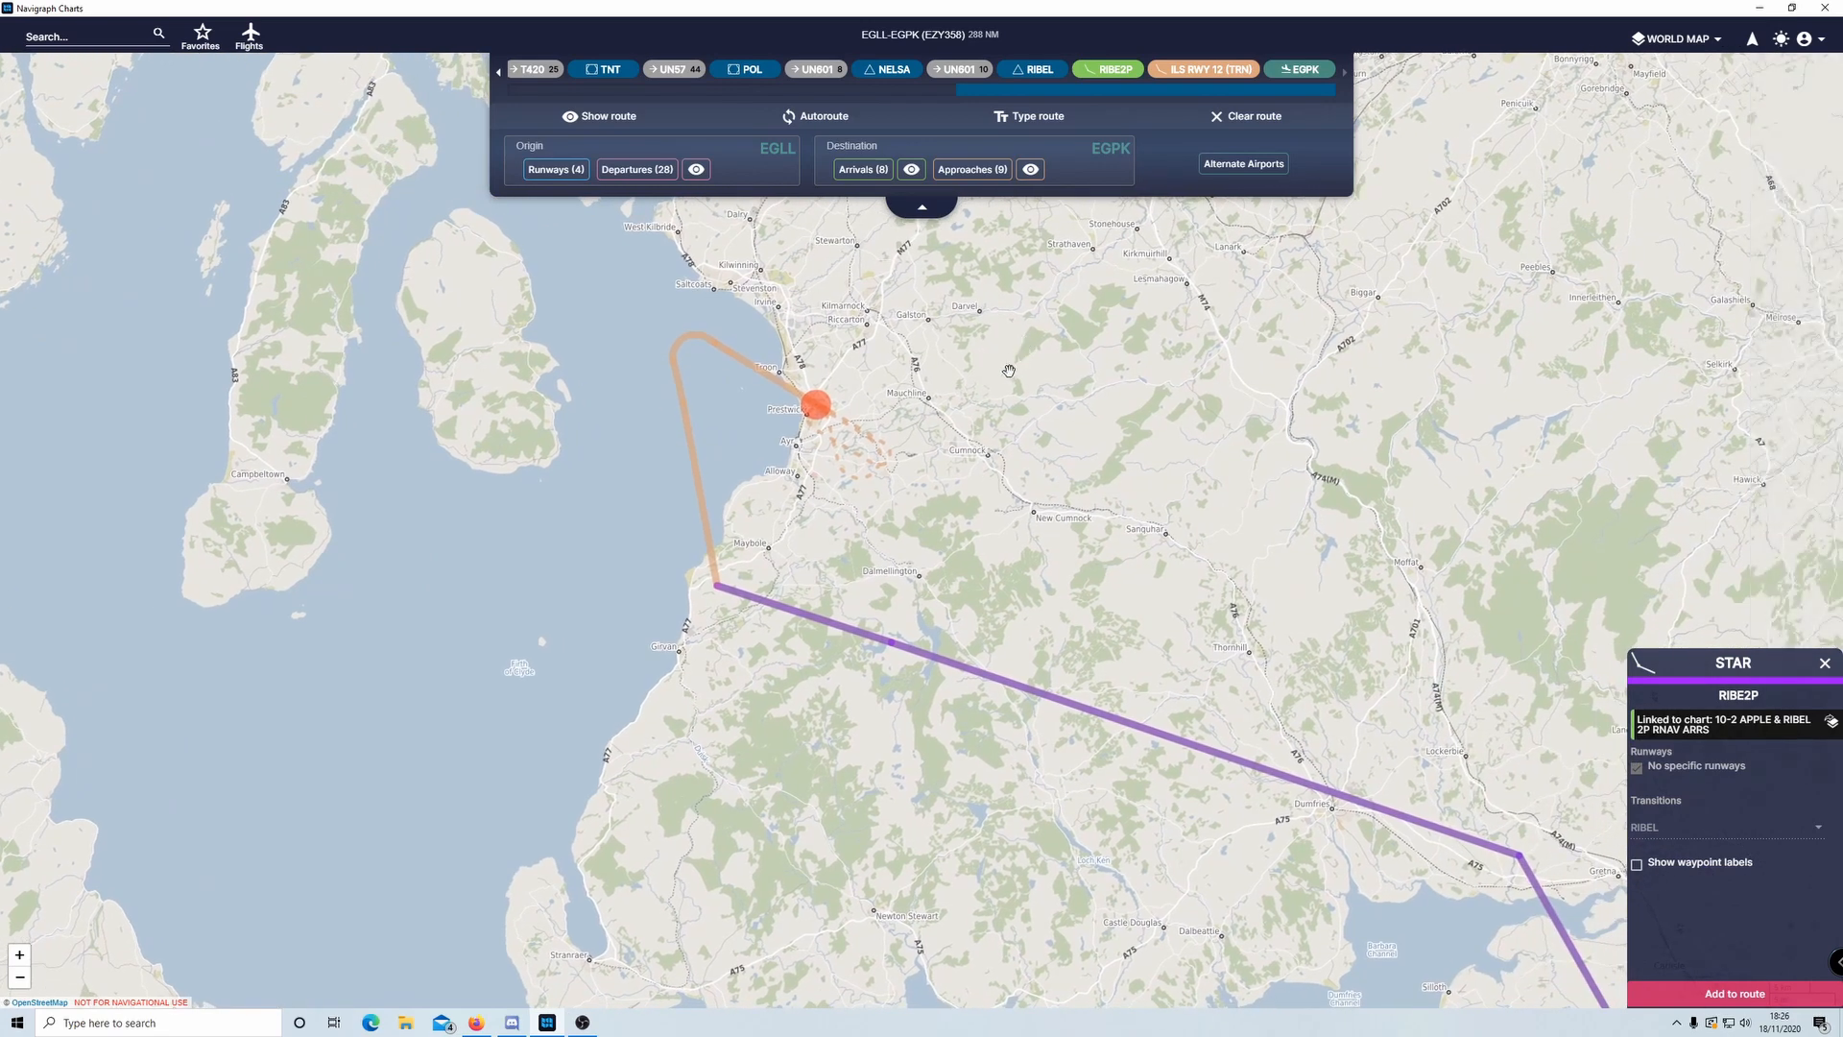
click(1825, 664)
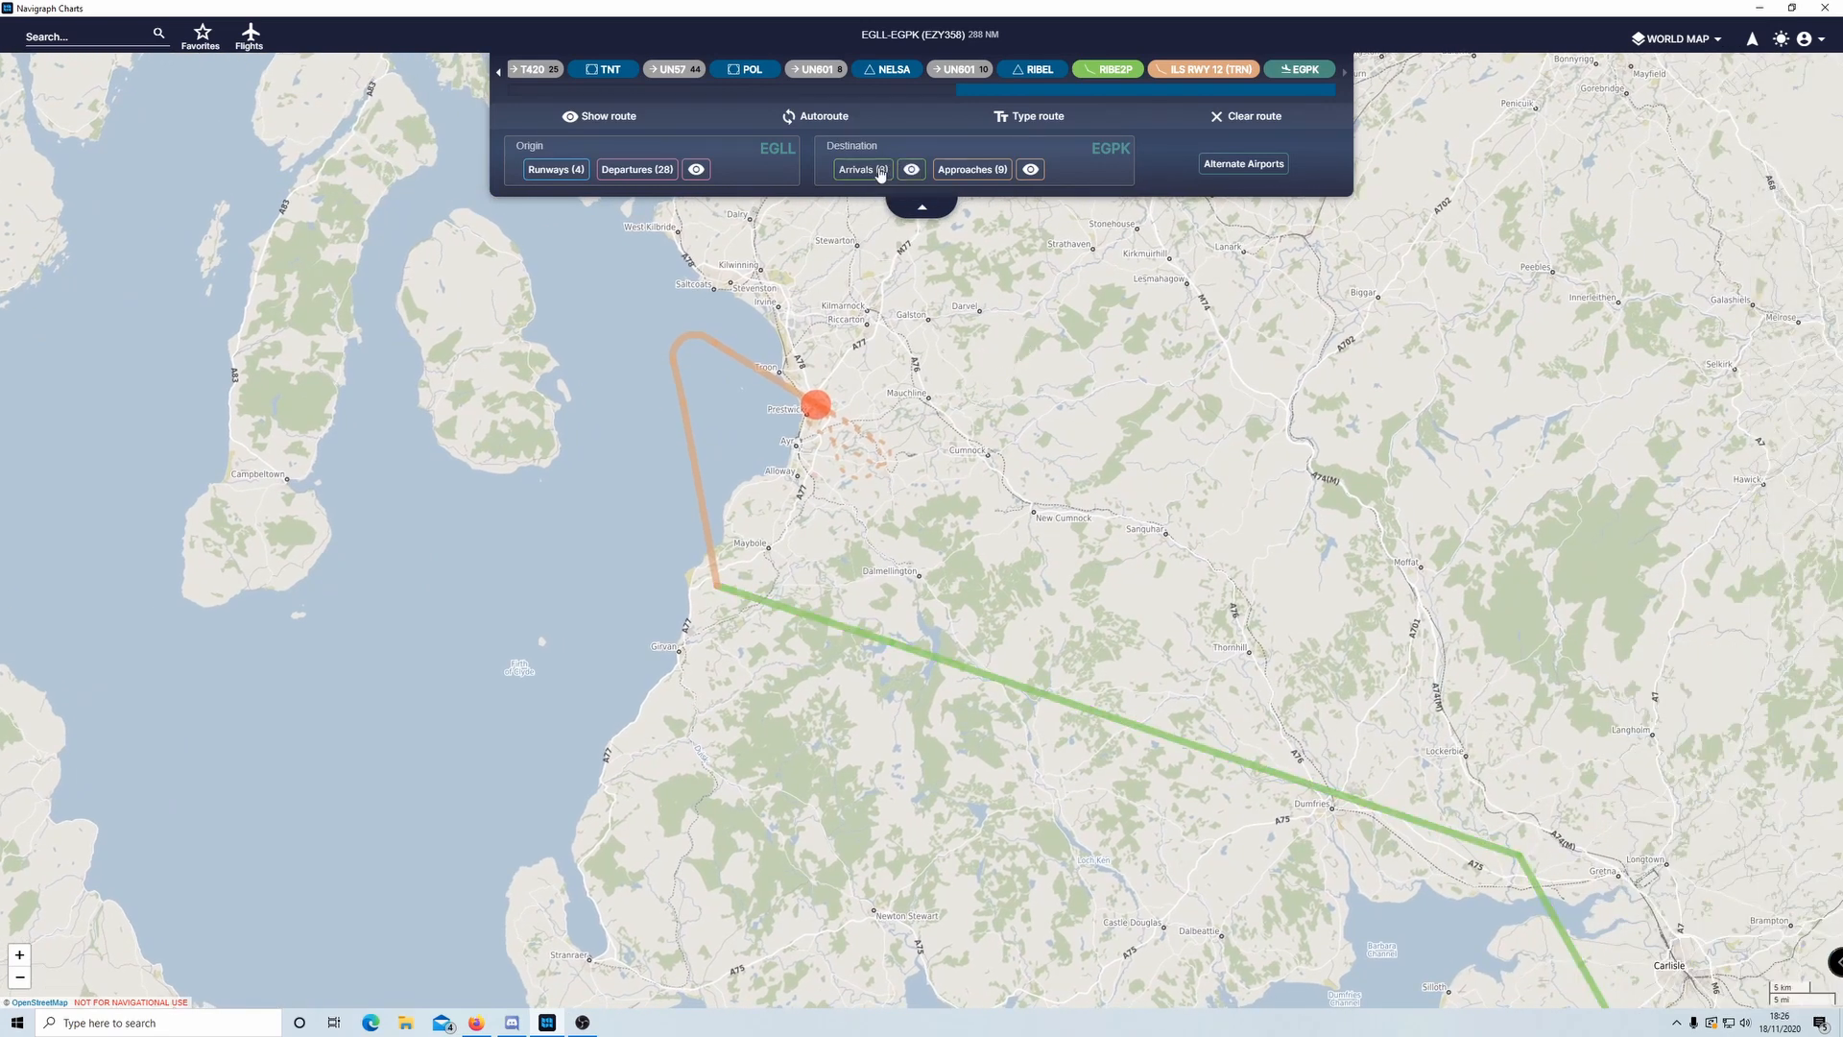
- View the visual overview of EGPK's RW12 arrivals, examine the paths around TRN2Q, BLAC1P, APLE2P and RIBE2P, and close the overview
click(912, 170)
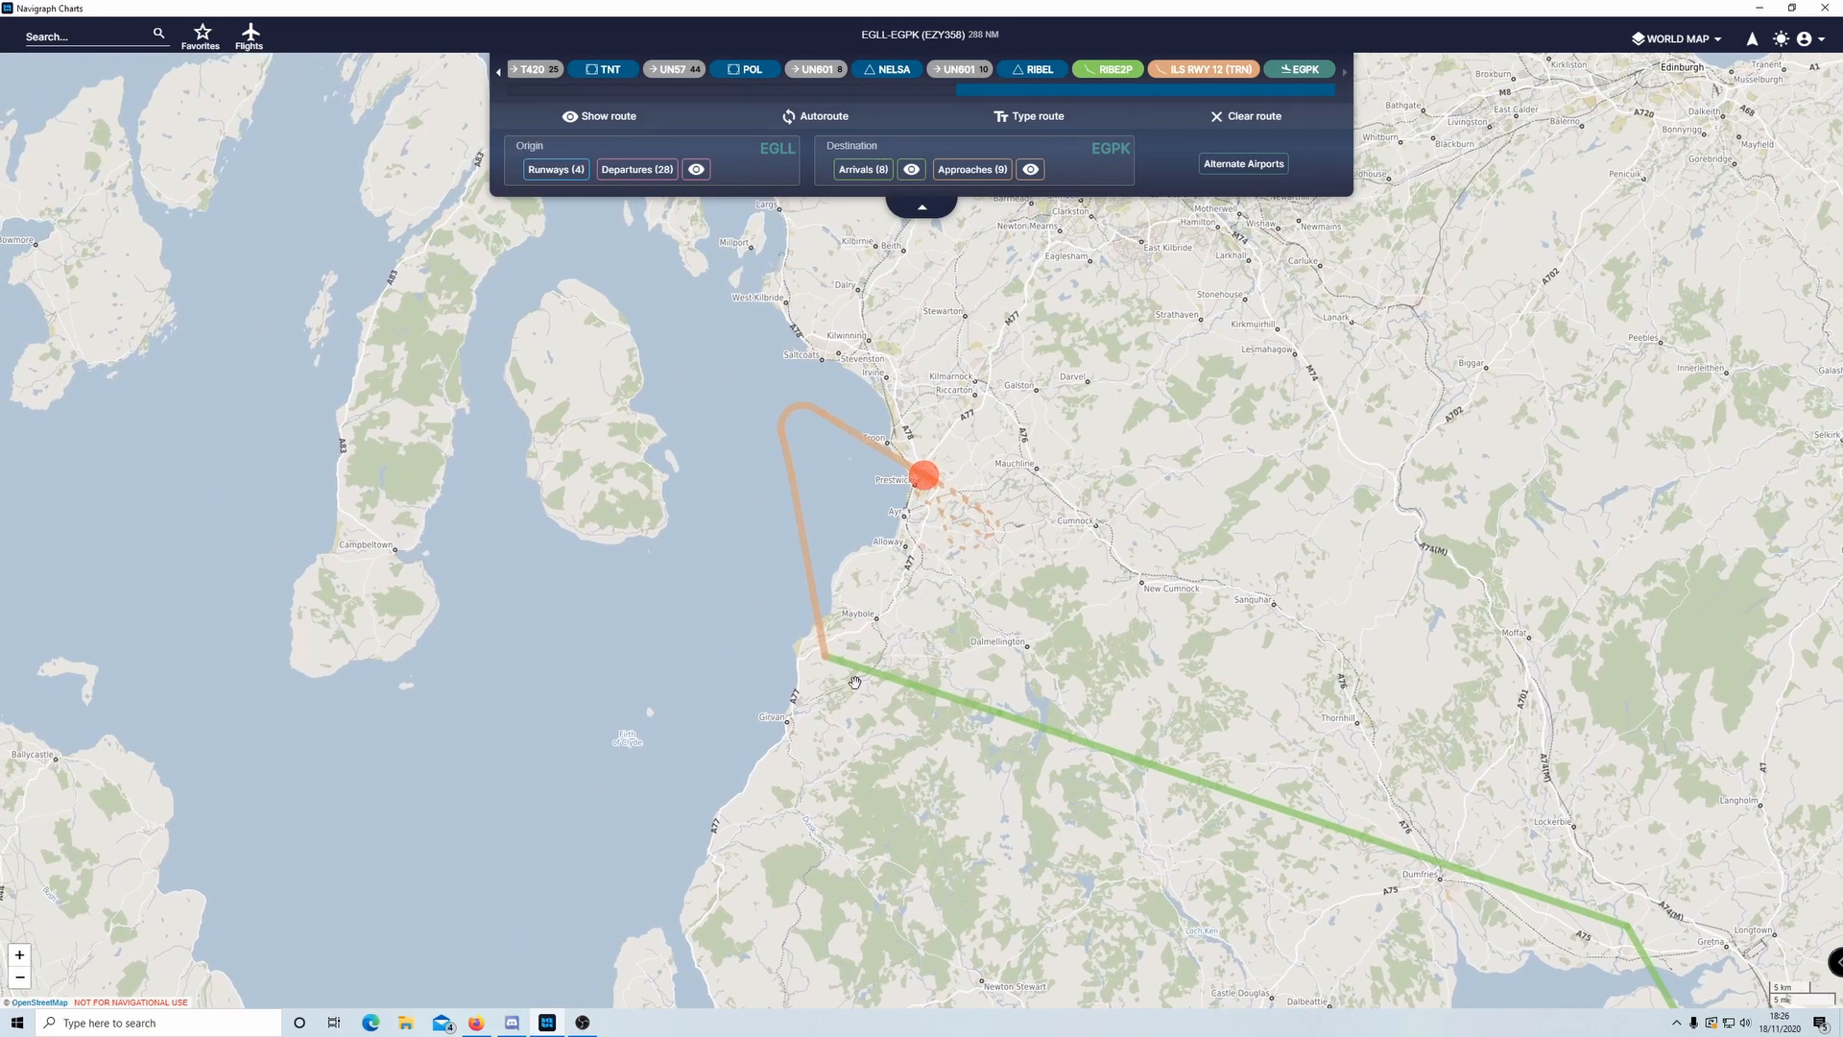
click(911, 171)
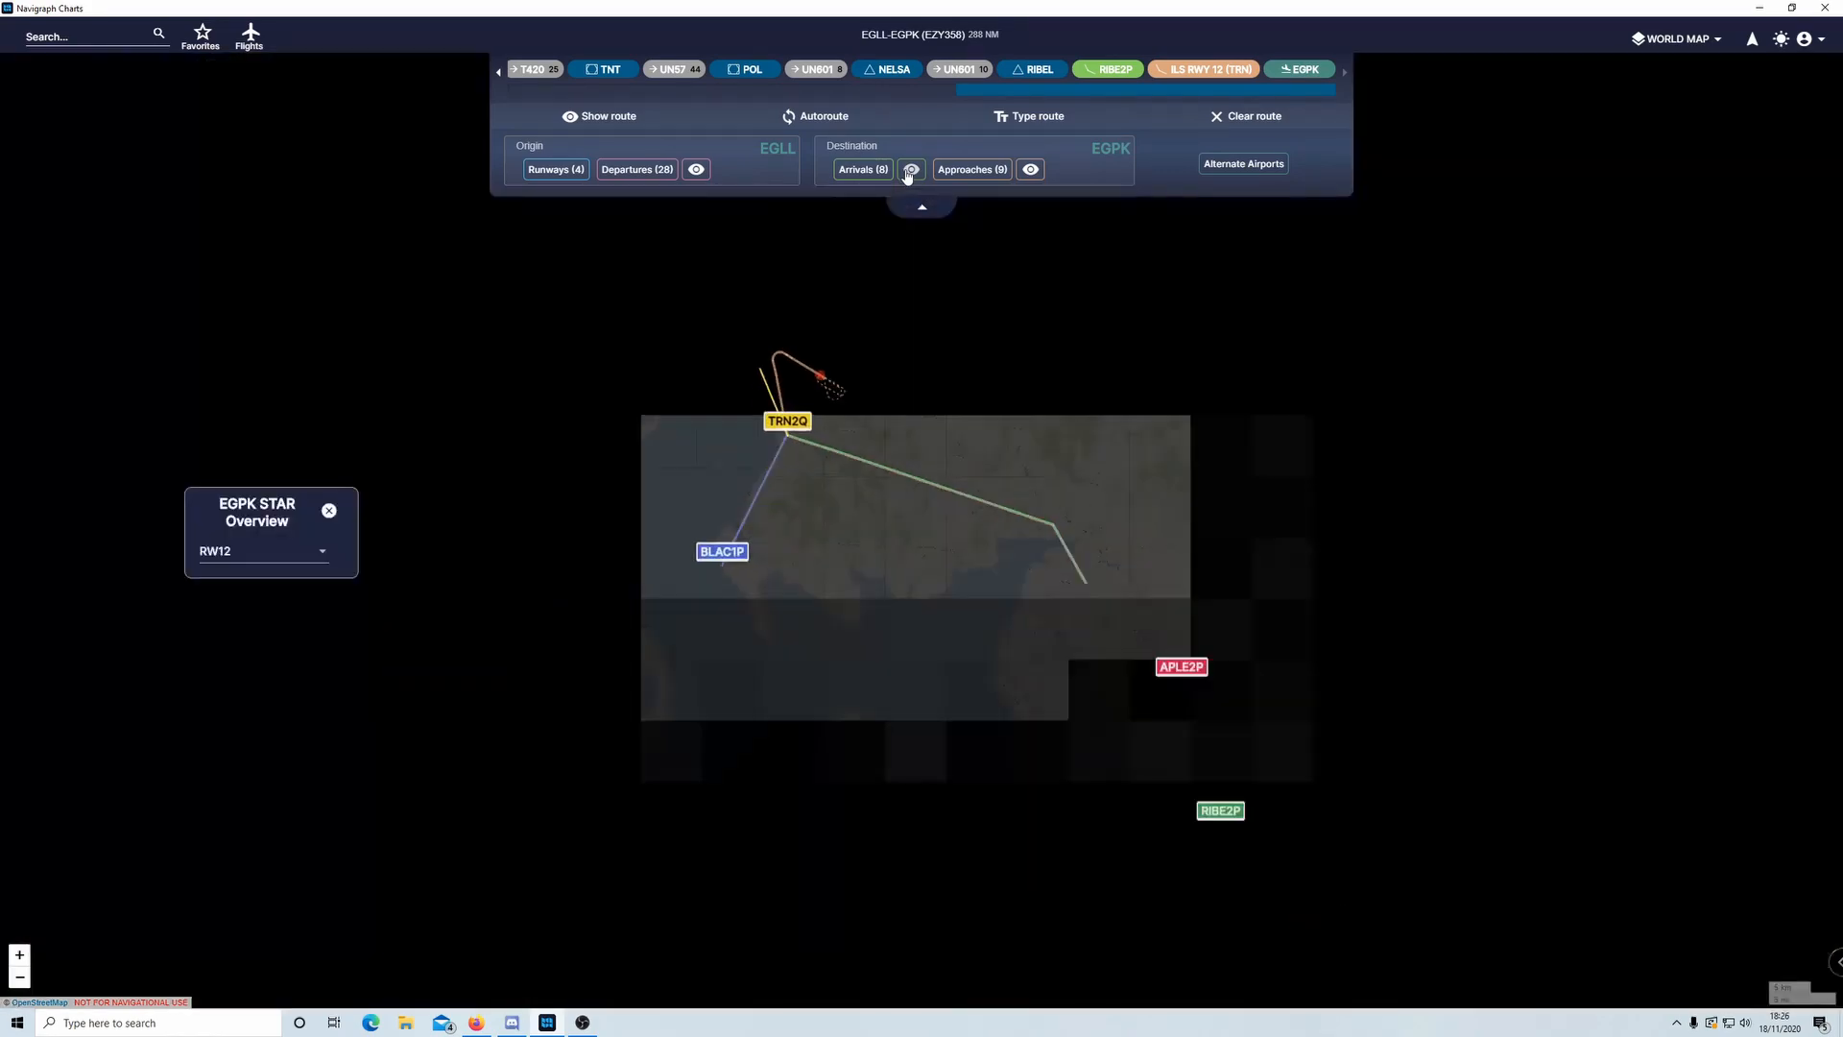
scroll(826, 429, up, 5)
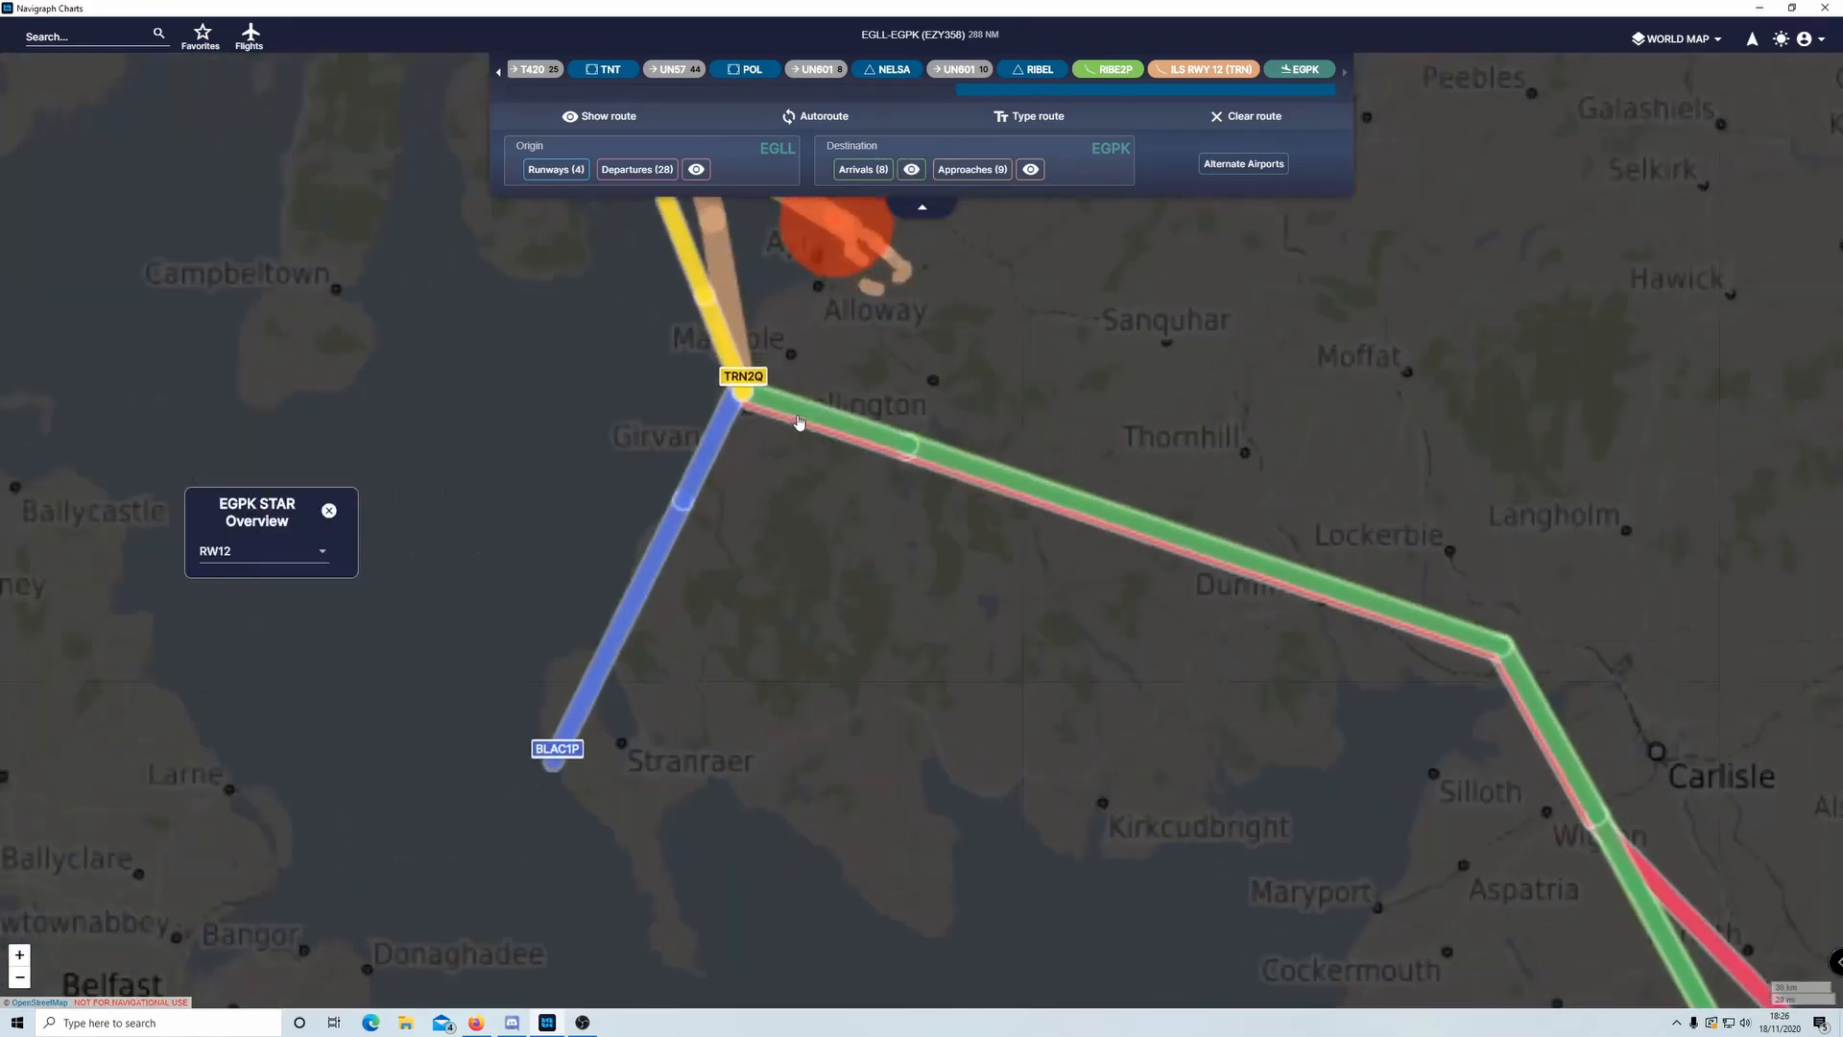
scroll(923, 559, down, 1)
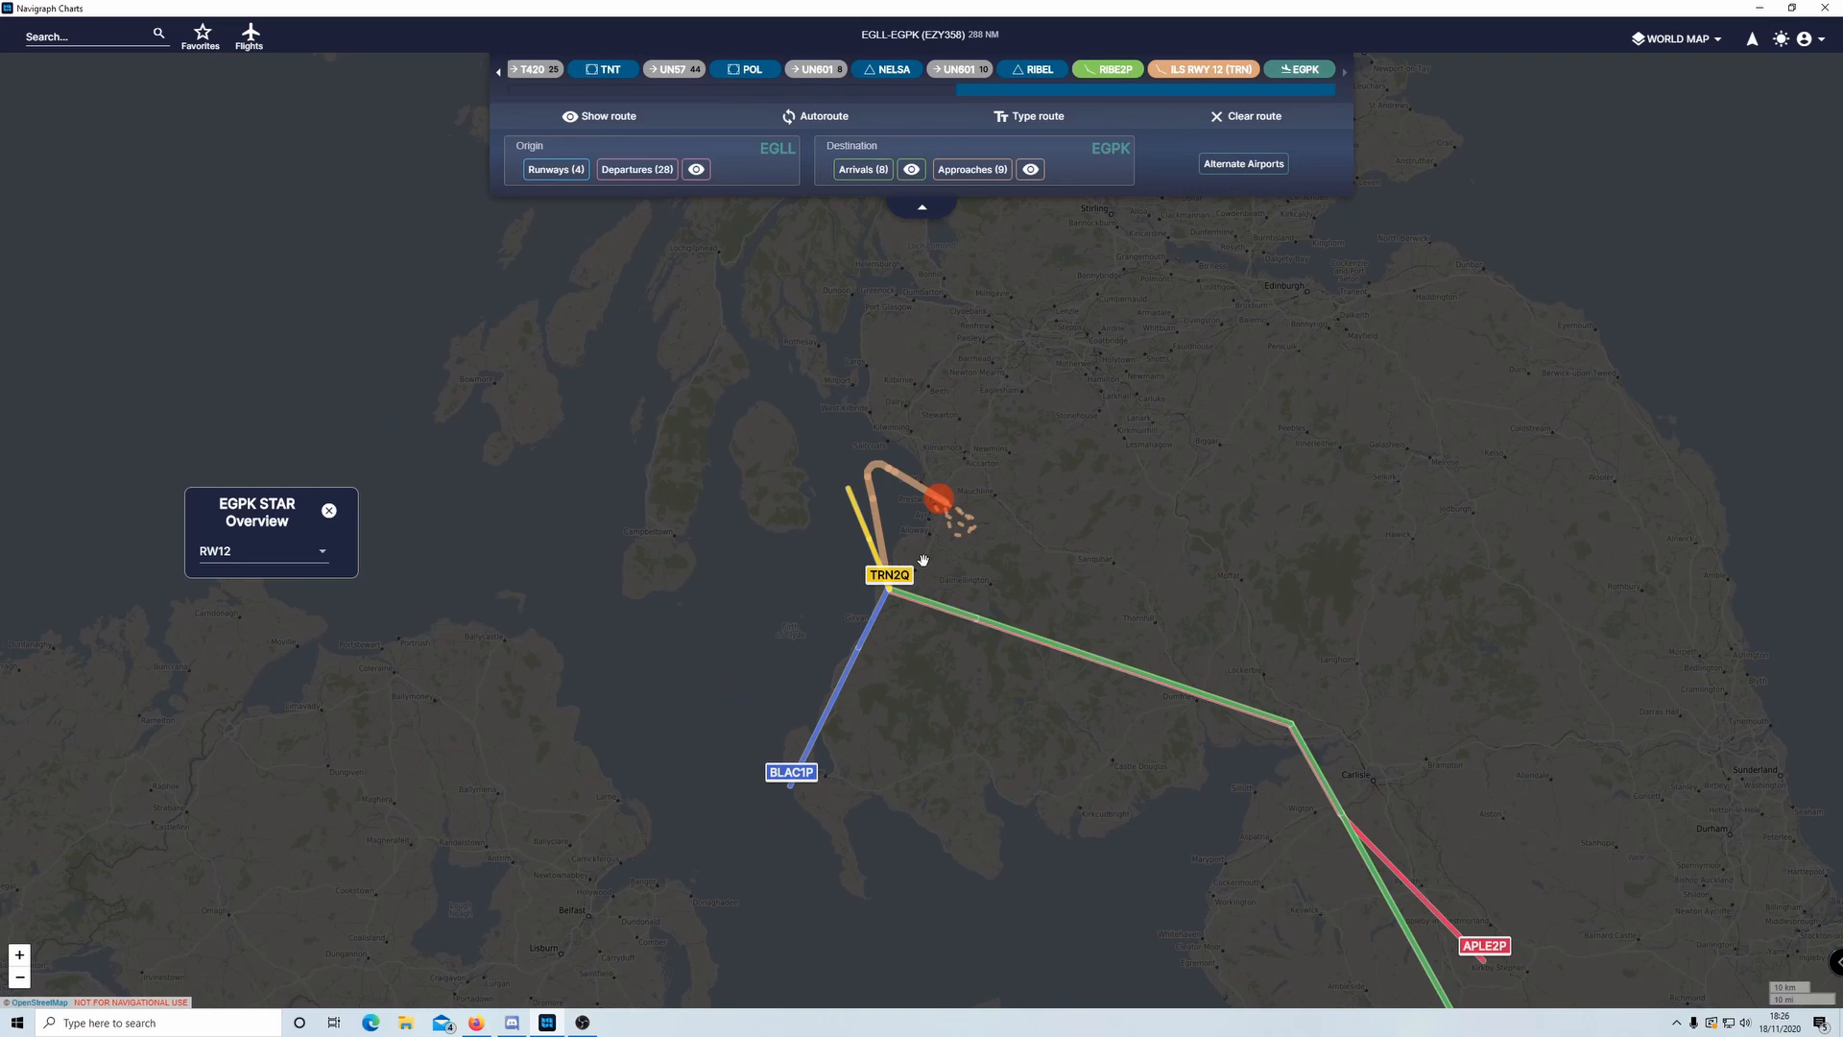
drag(1232, 858, 1178, 671)
drag(1363, 883, 1295, 811)
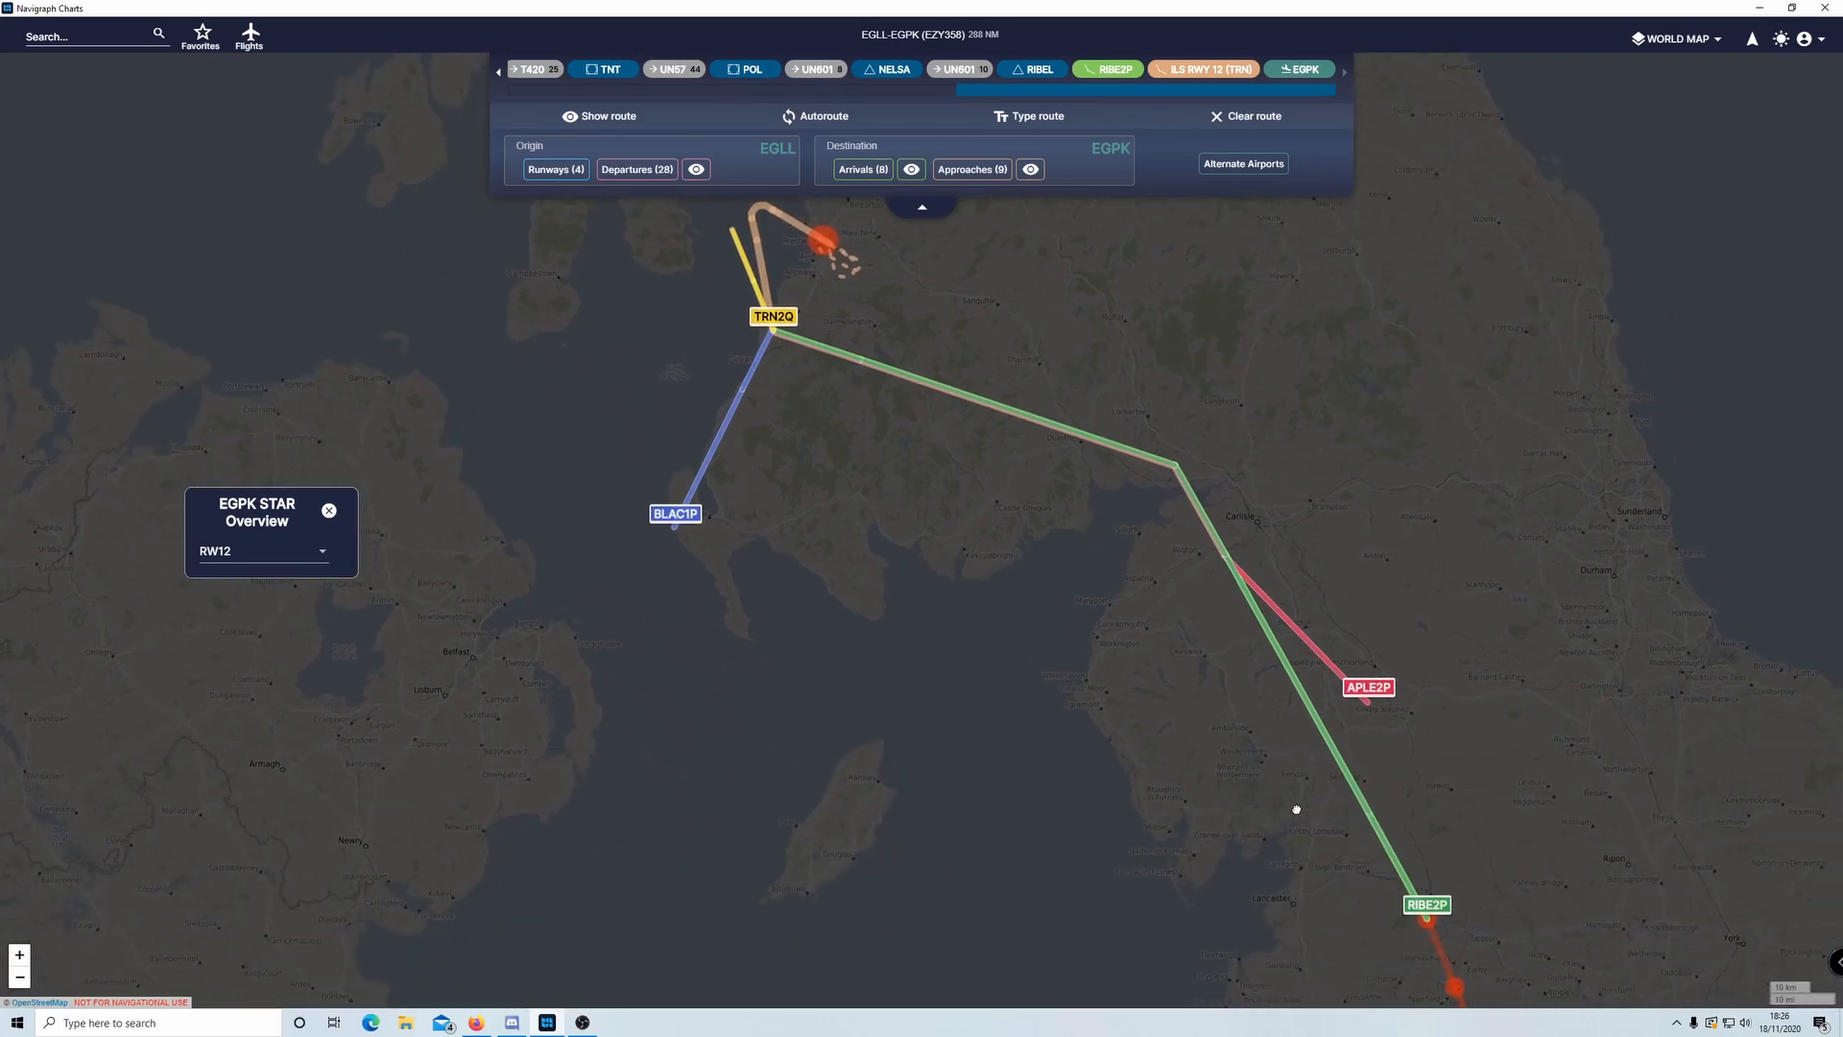
drag(1002, 548, 1024, 569)
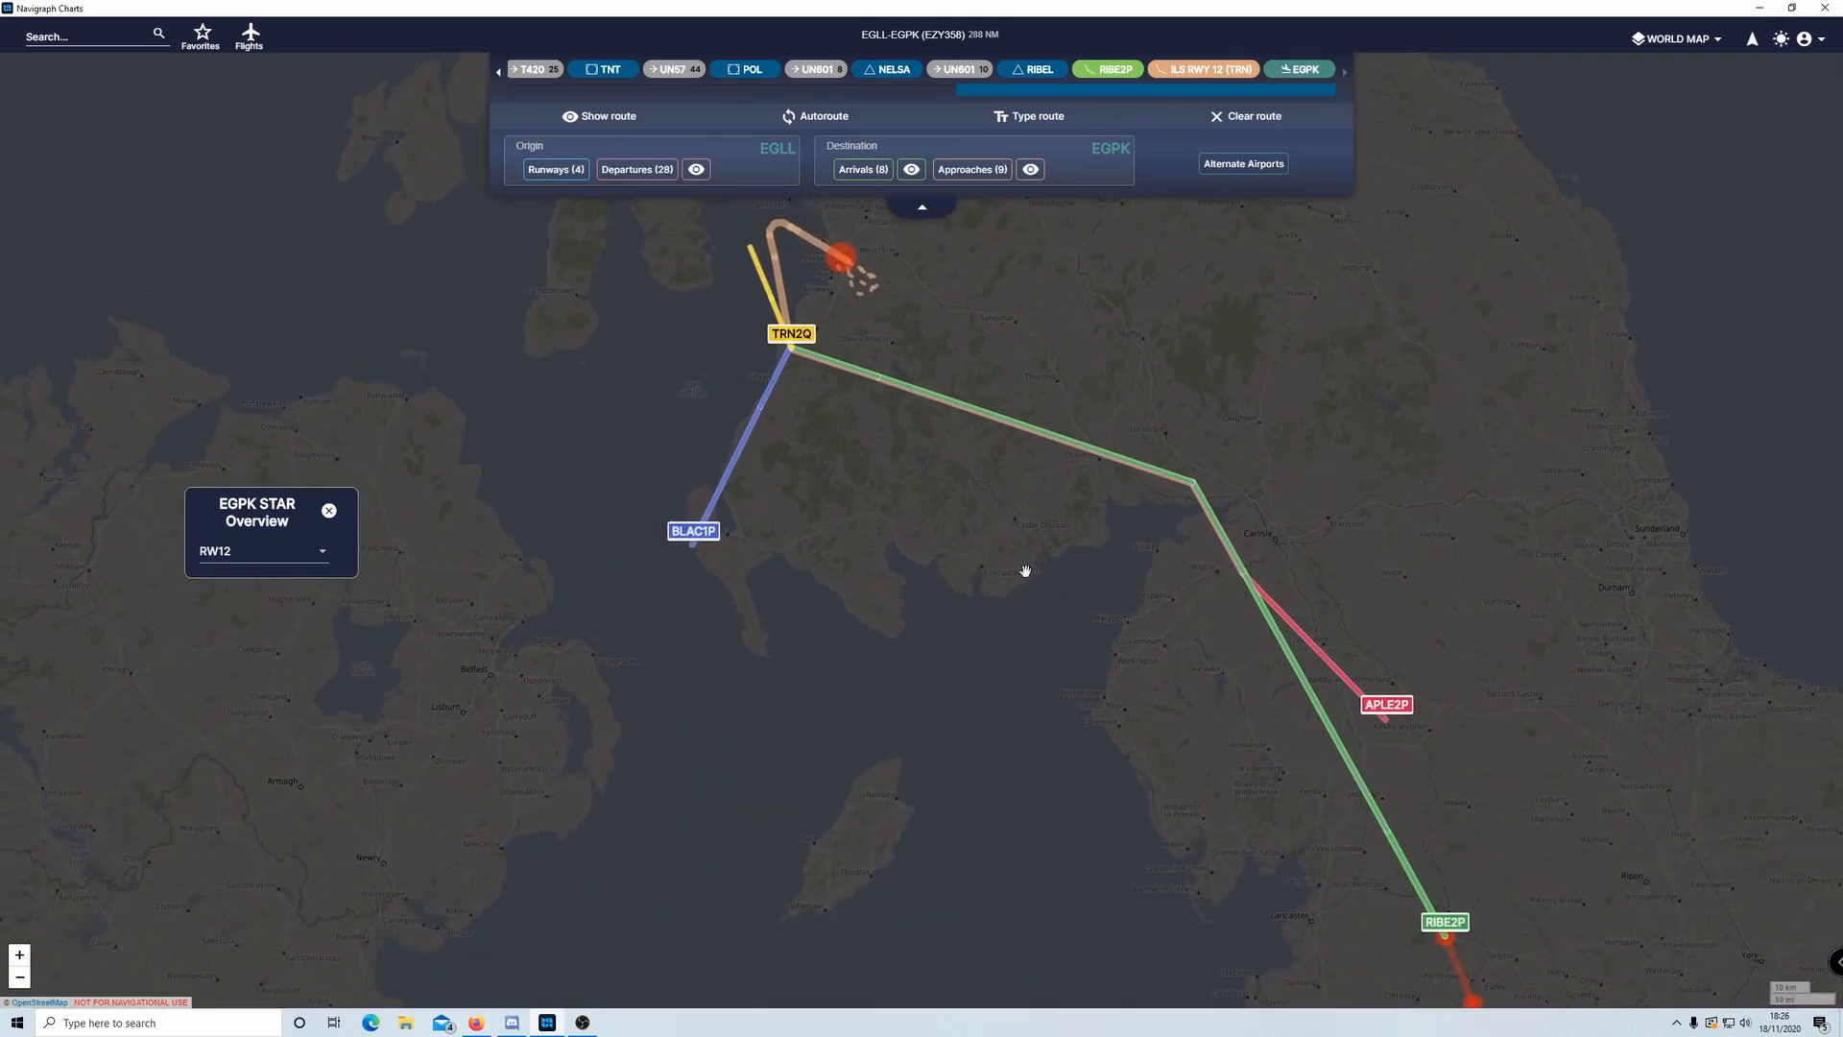
drag(891, 446, 1013, 661)
scroll(941, 595, up, 3)
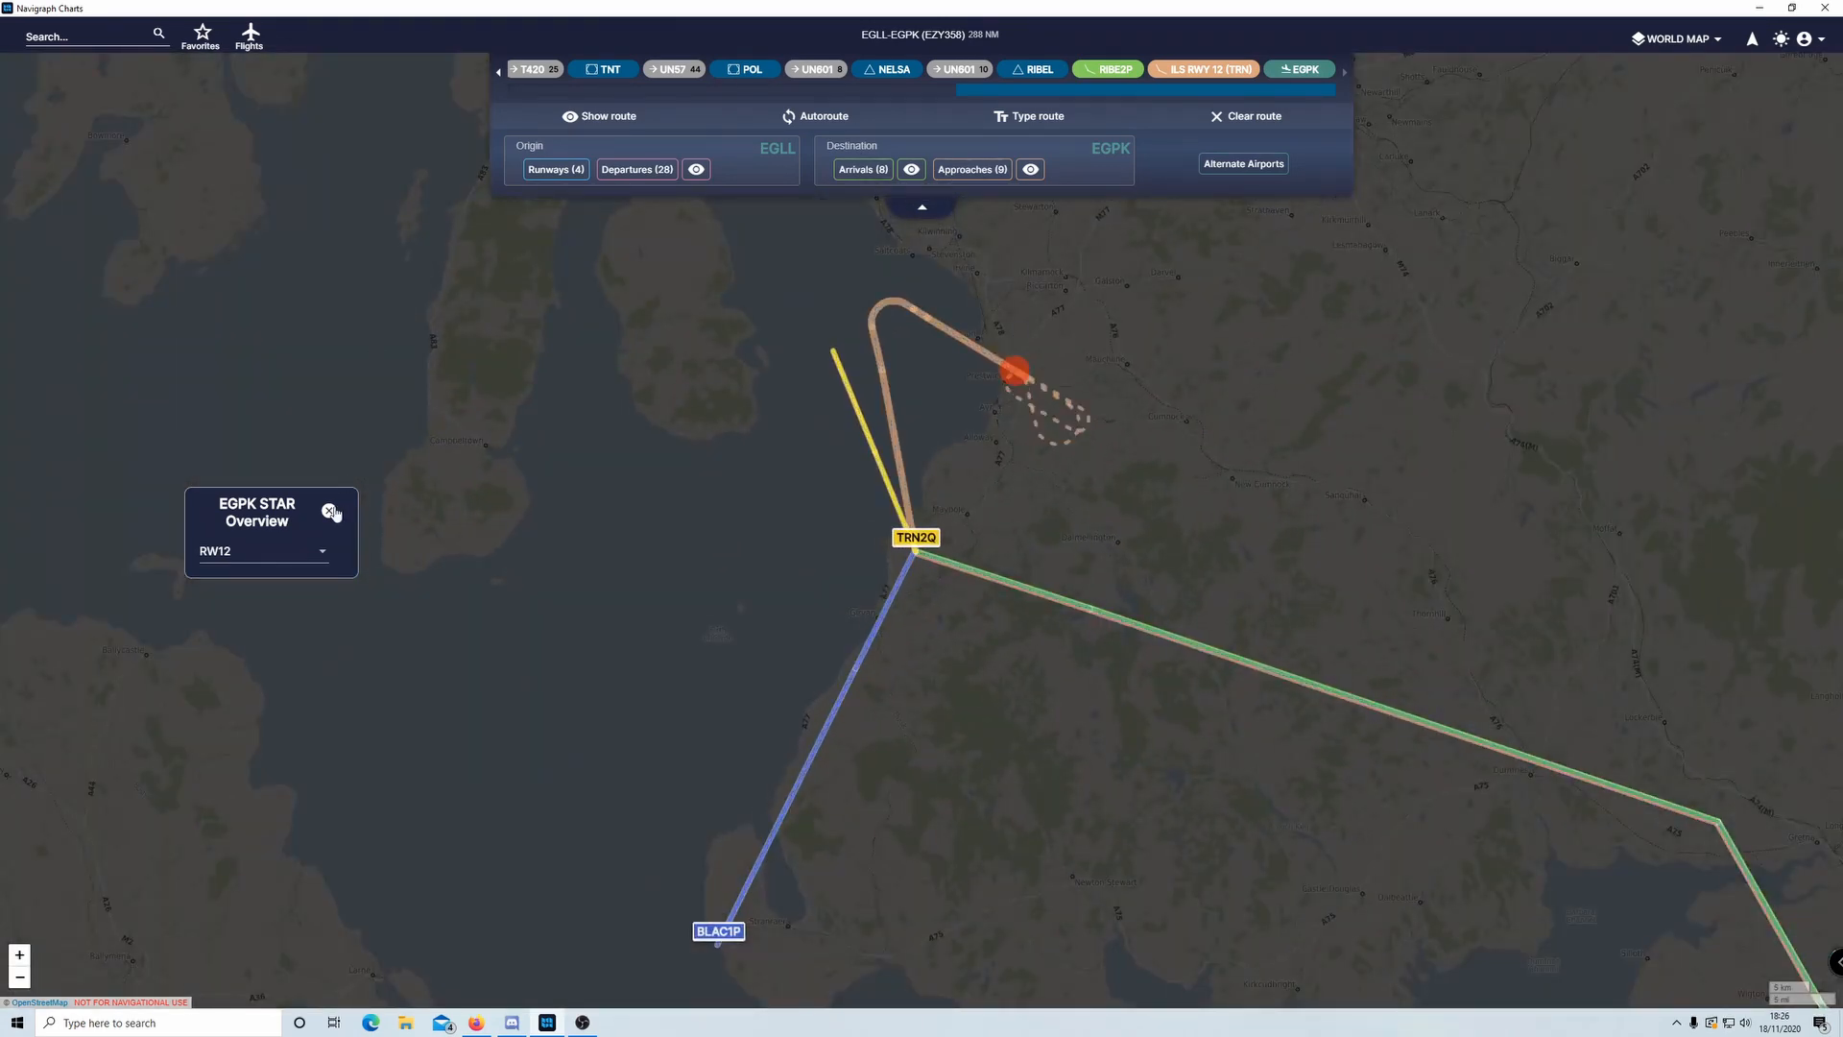
click(330, 510)
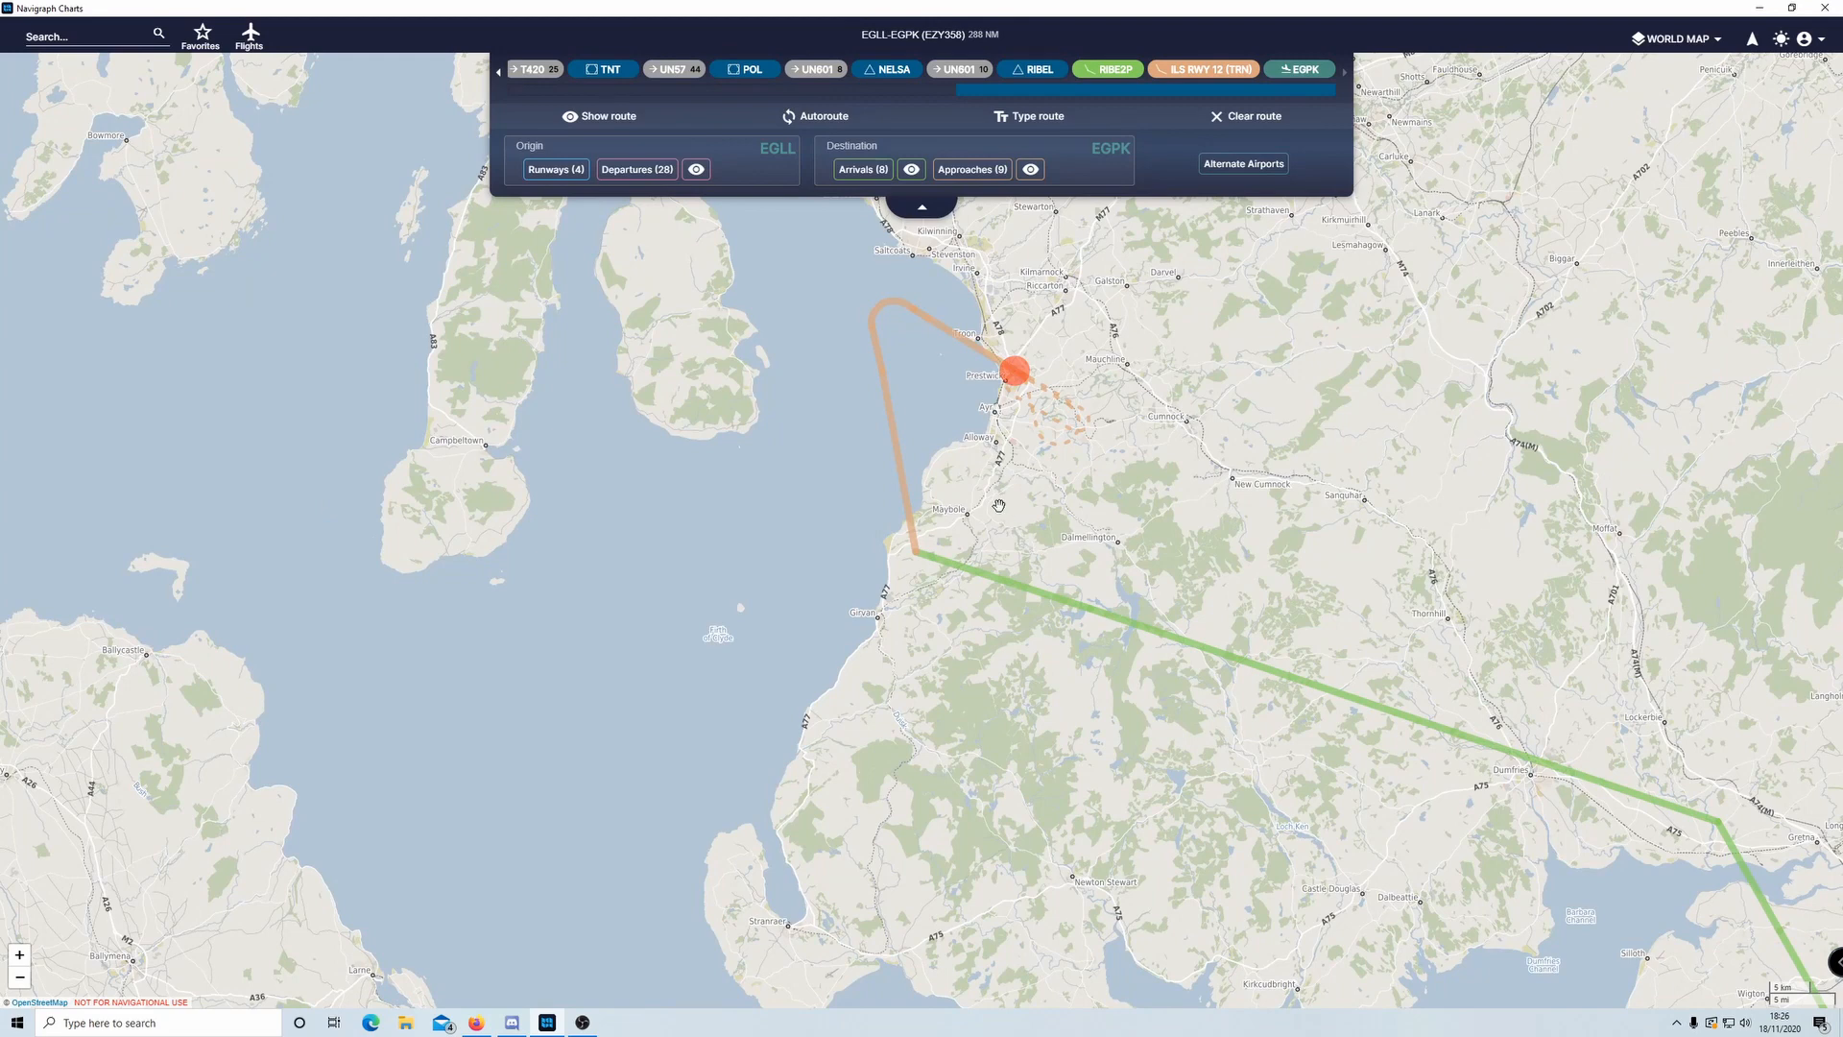
- Set the EGPK approach to ILS RWY 30 (TRN) and inspect how its path joins the end of the RIBE2P arrival
click(975, 170)
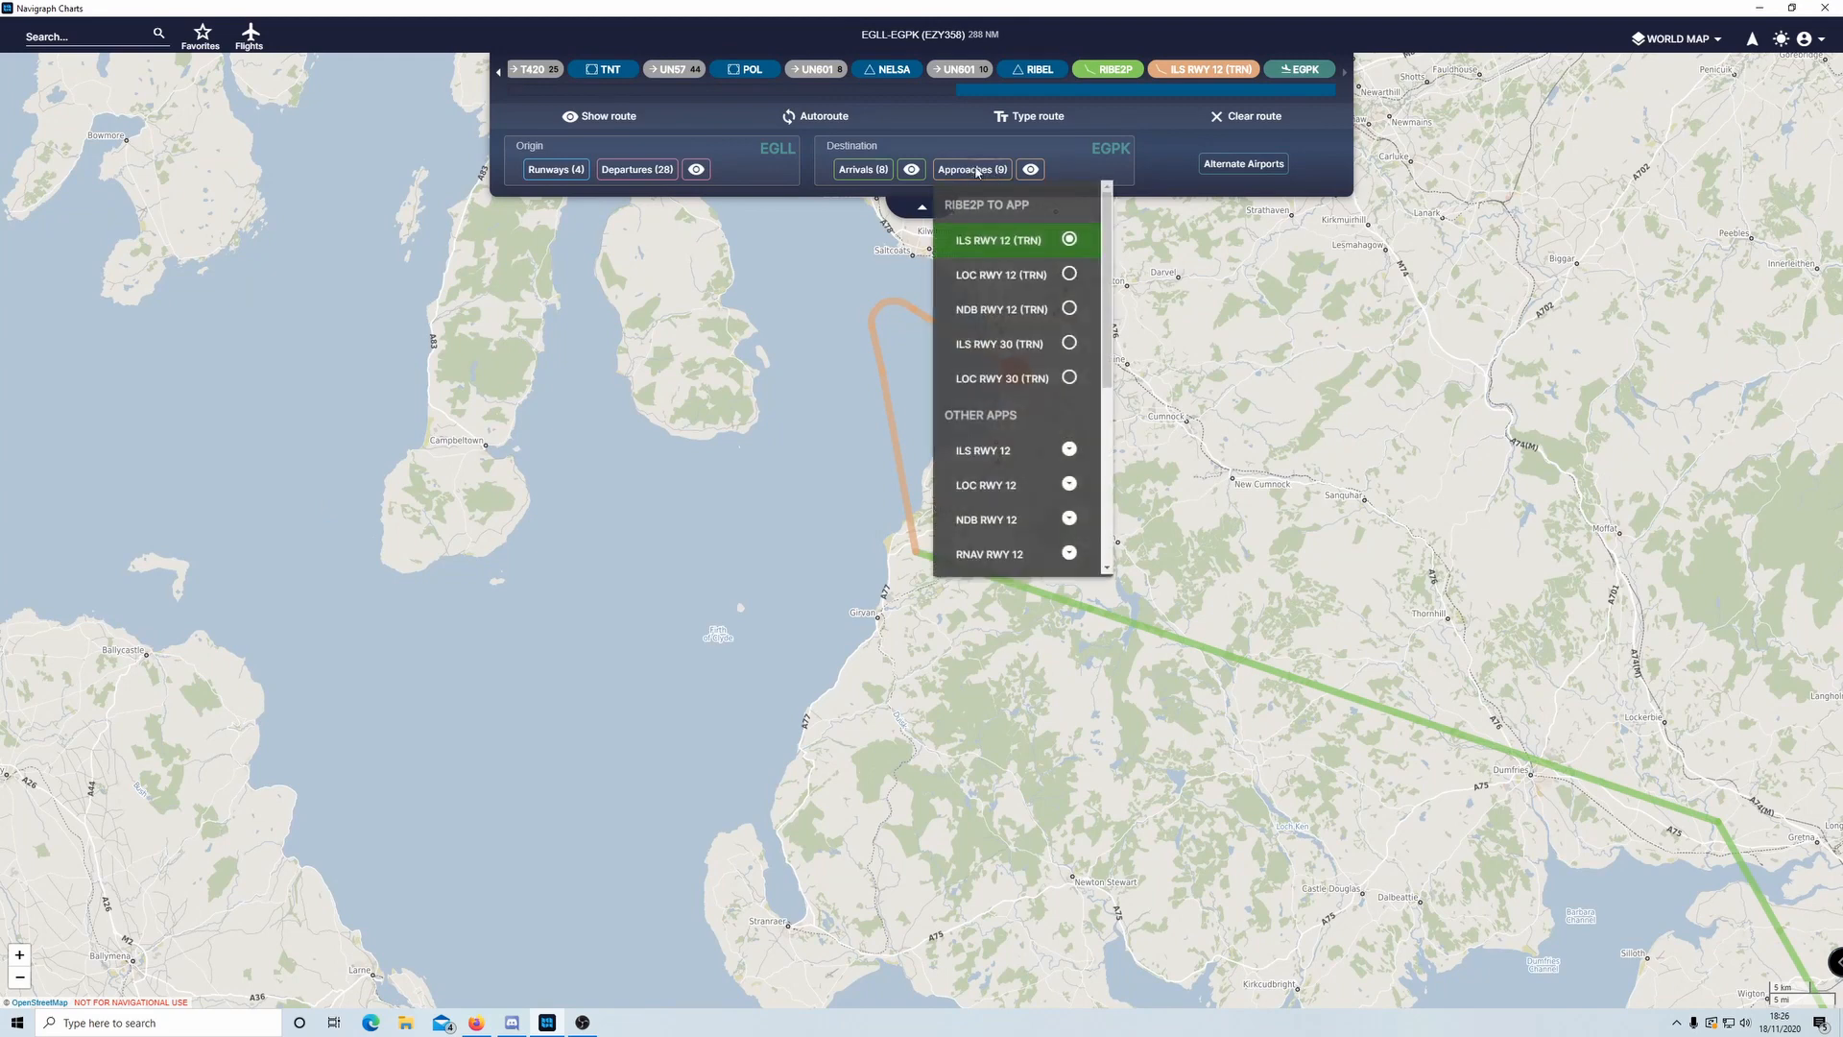
click(1069, 344)
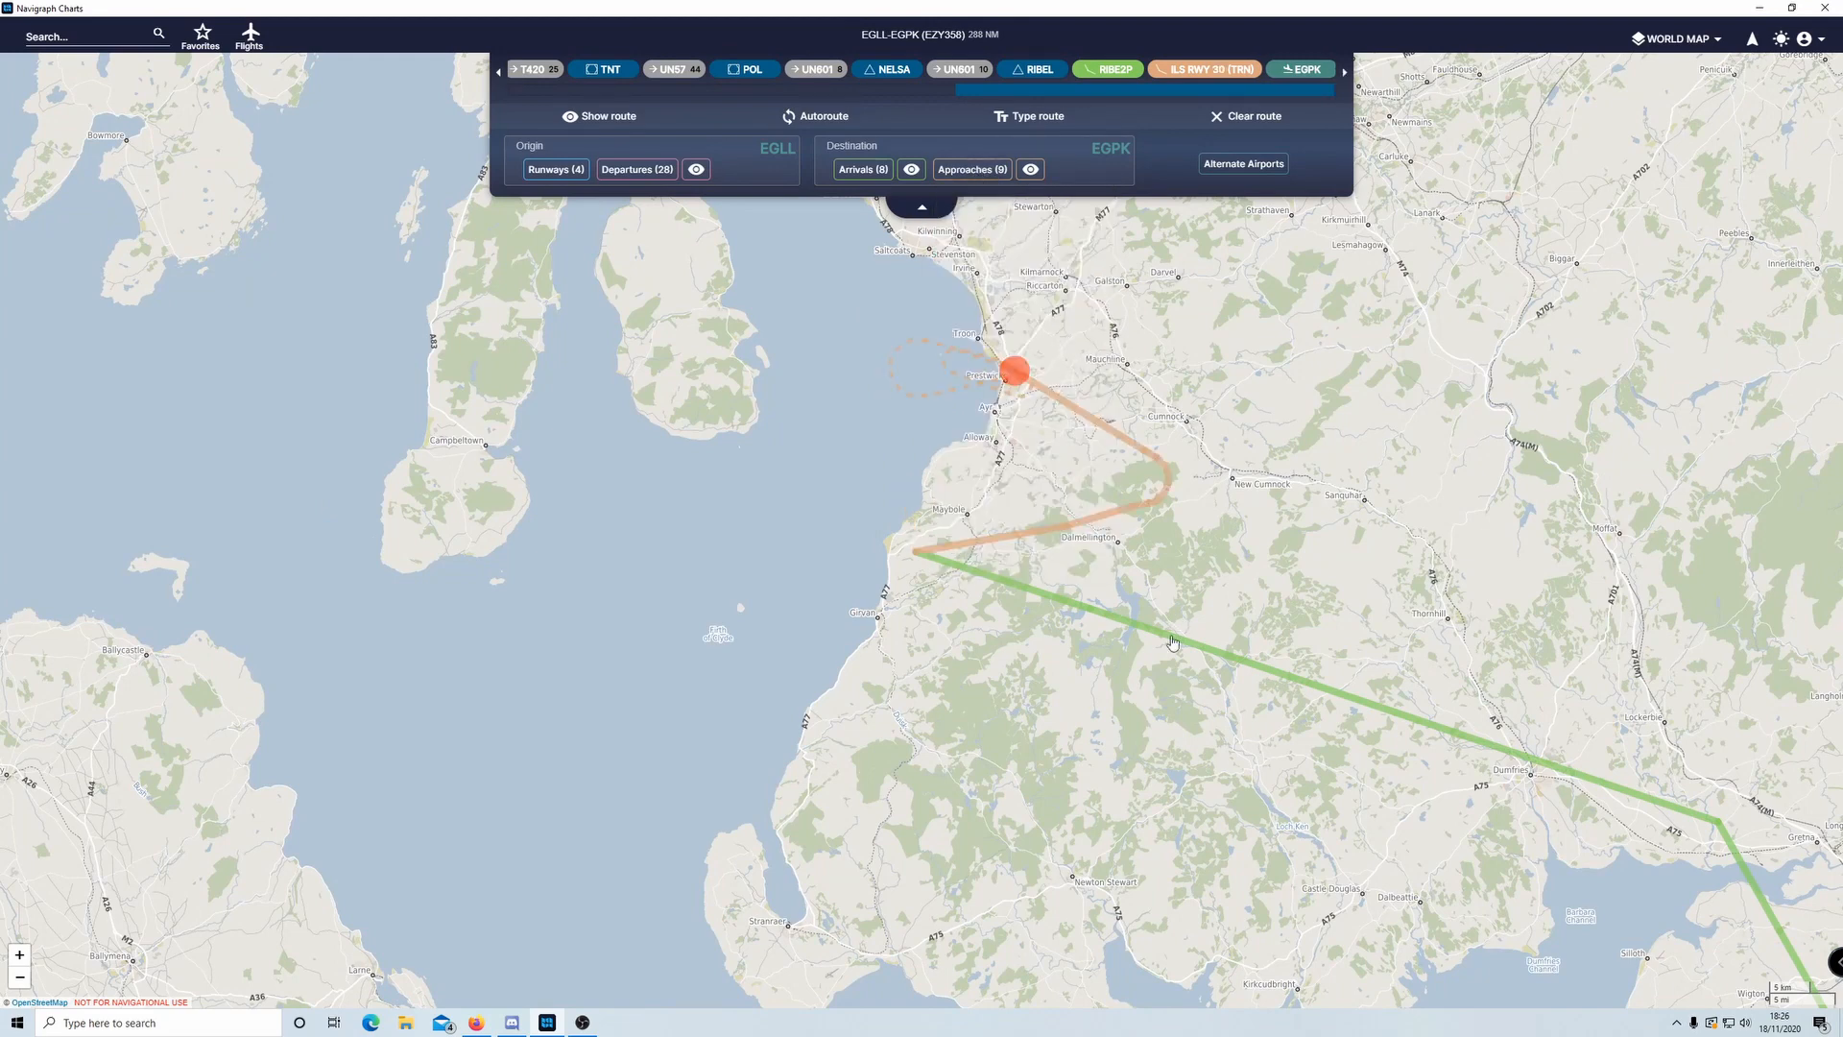
drag(1118, 715, 1103, 662)
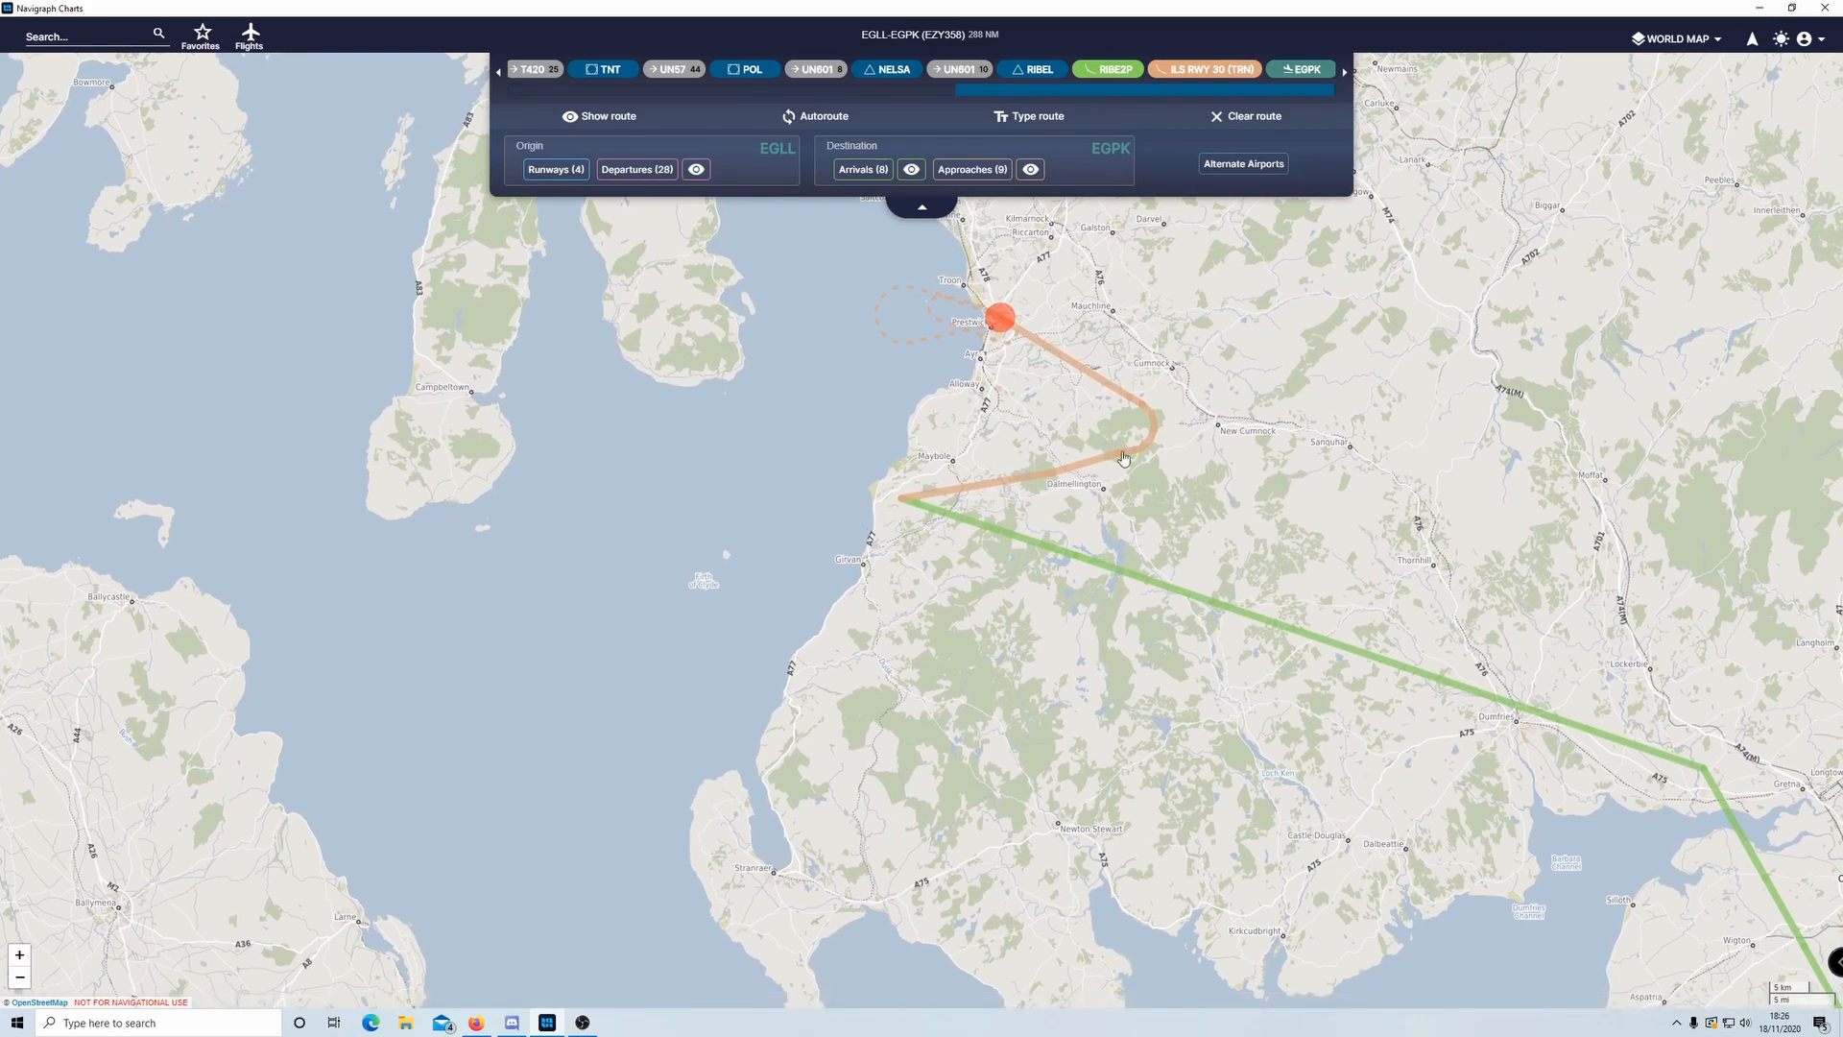
scroll(1027, 574, up, 2)
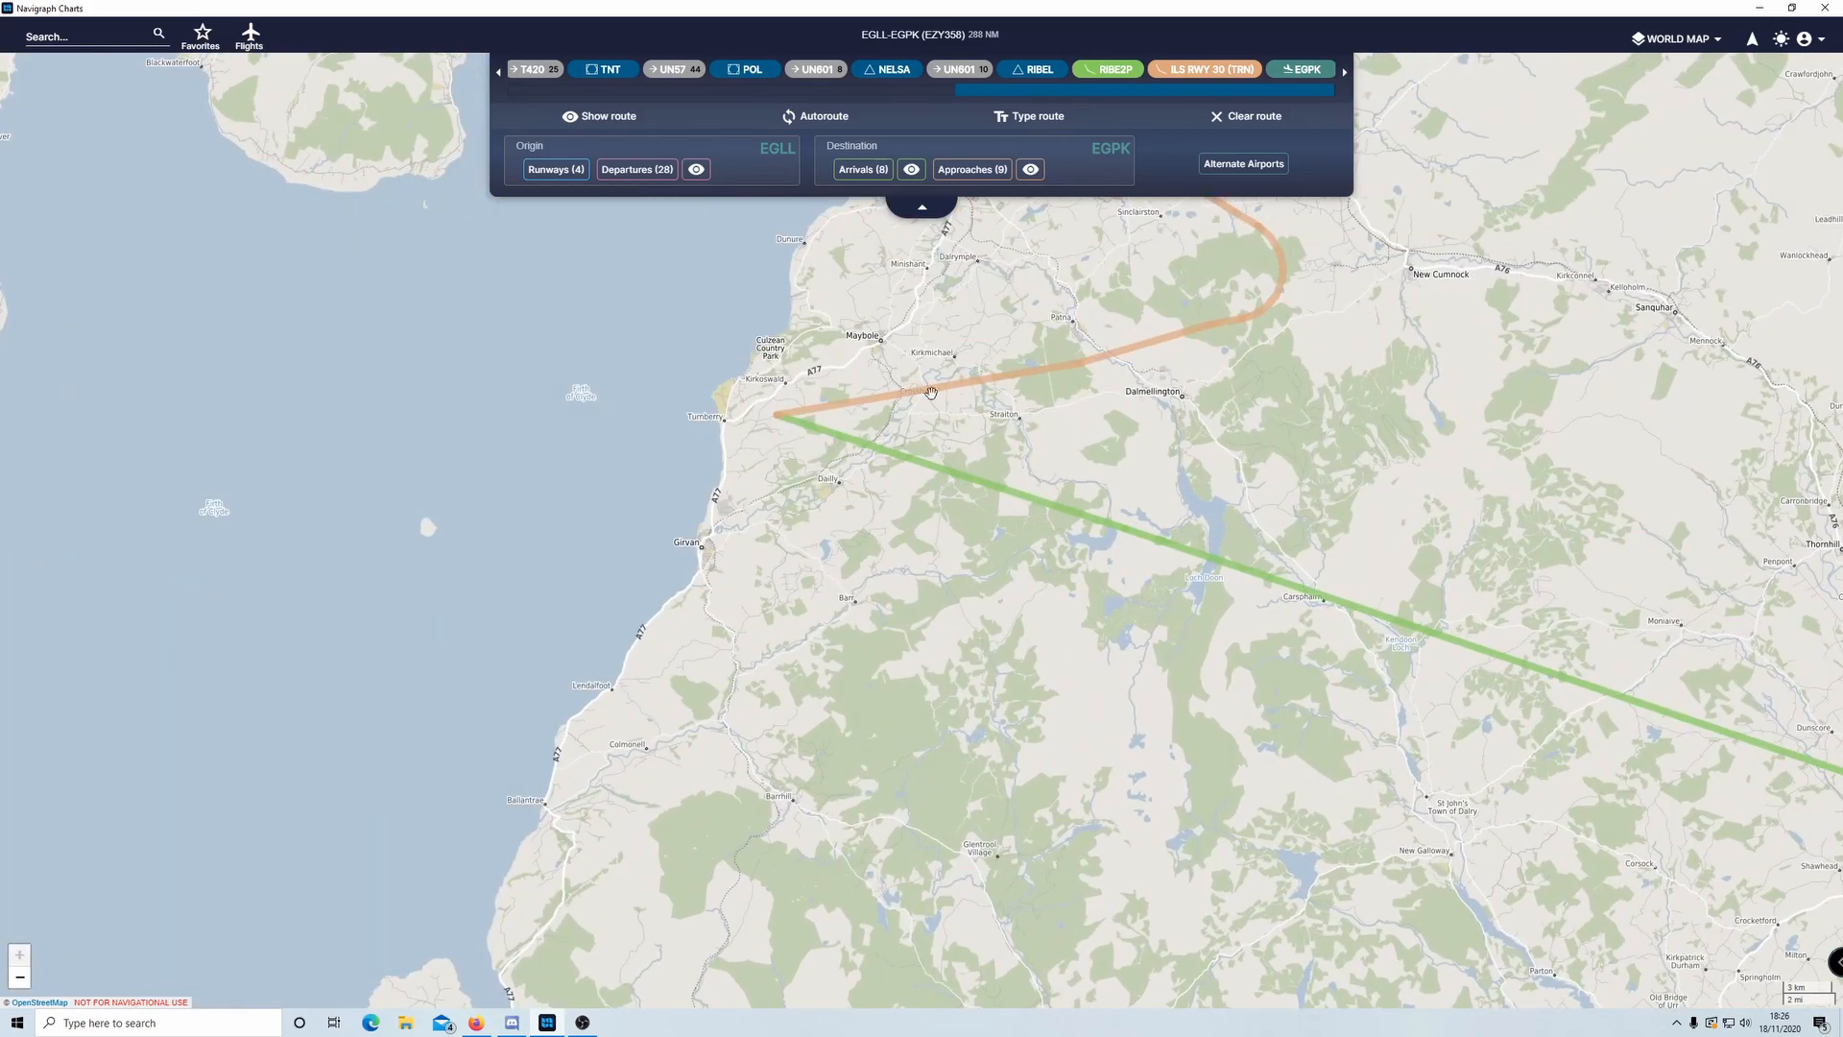
drag(1064, 378, 1078, 586)
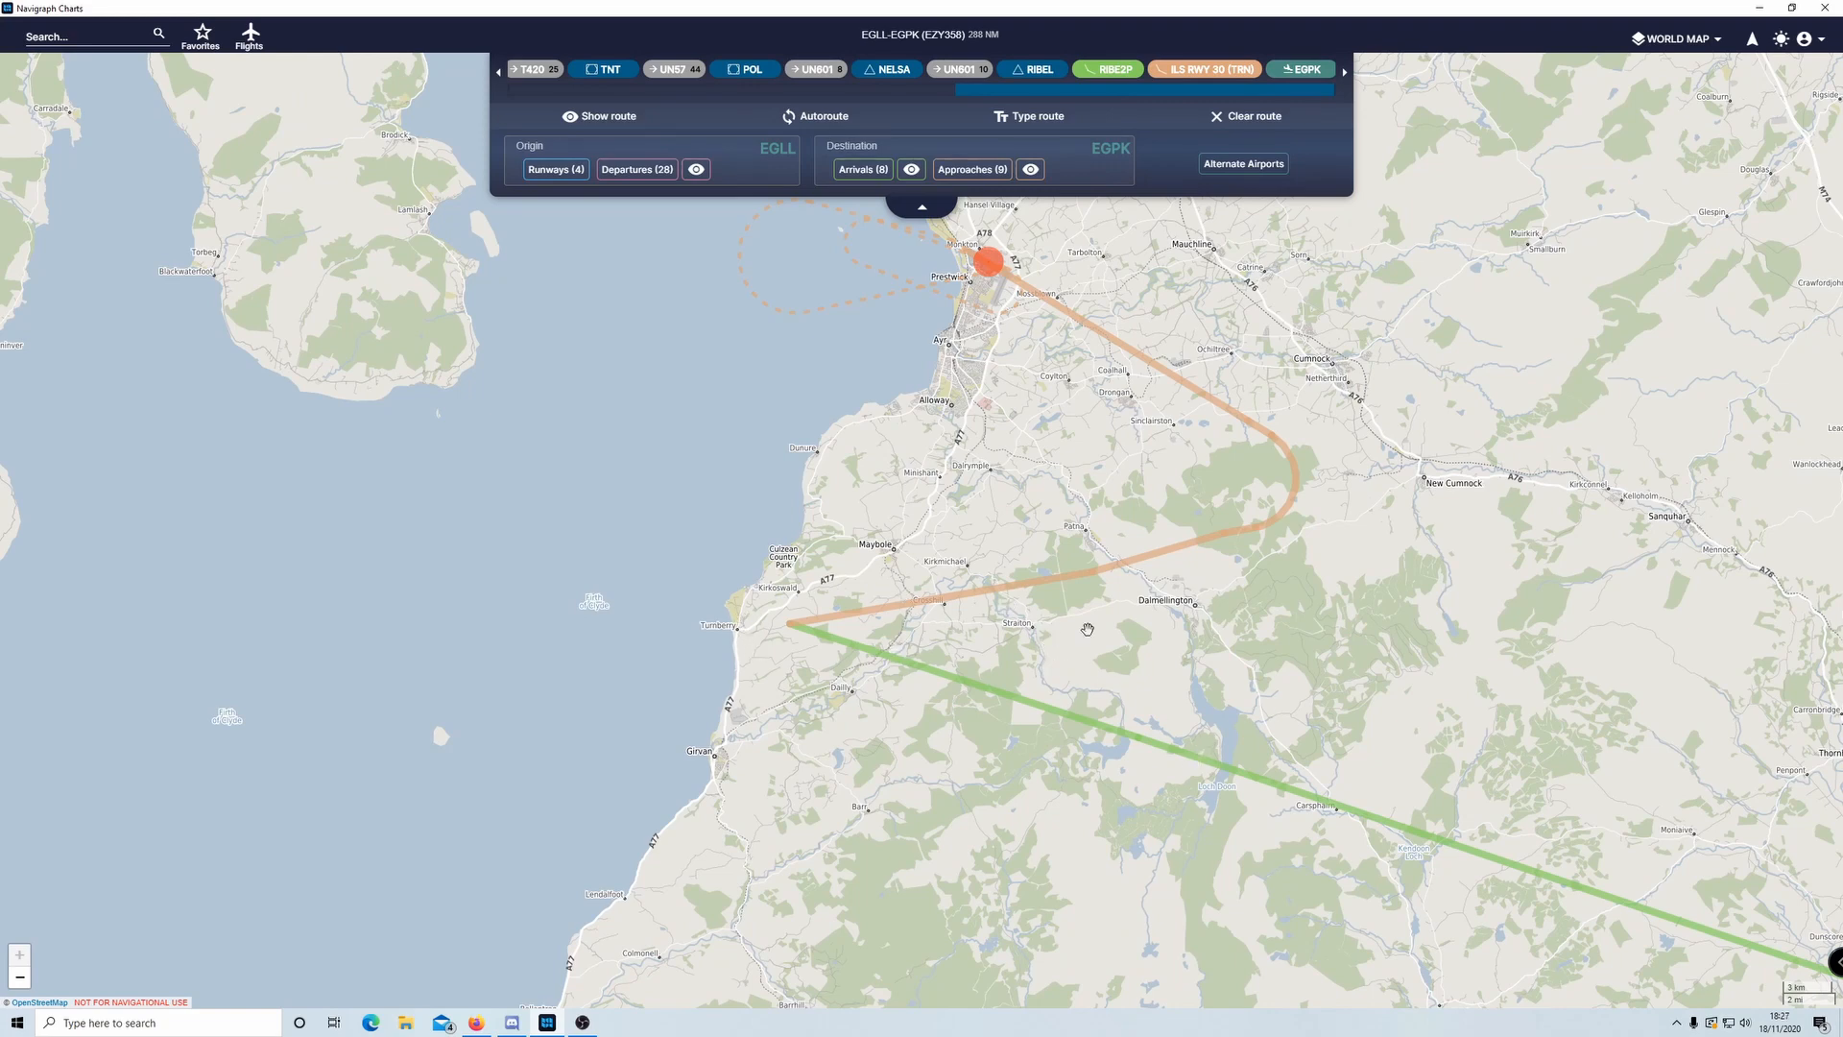
scroll(1088, 629, down, 3)
scroll(1050, 689, up, 1)
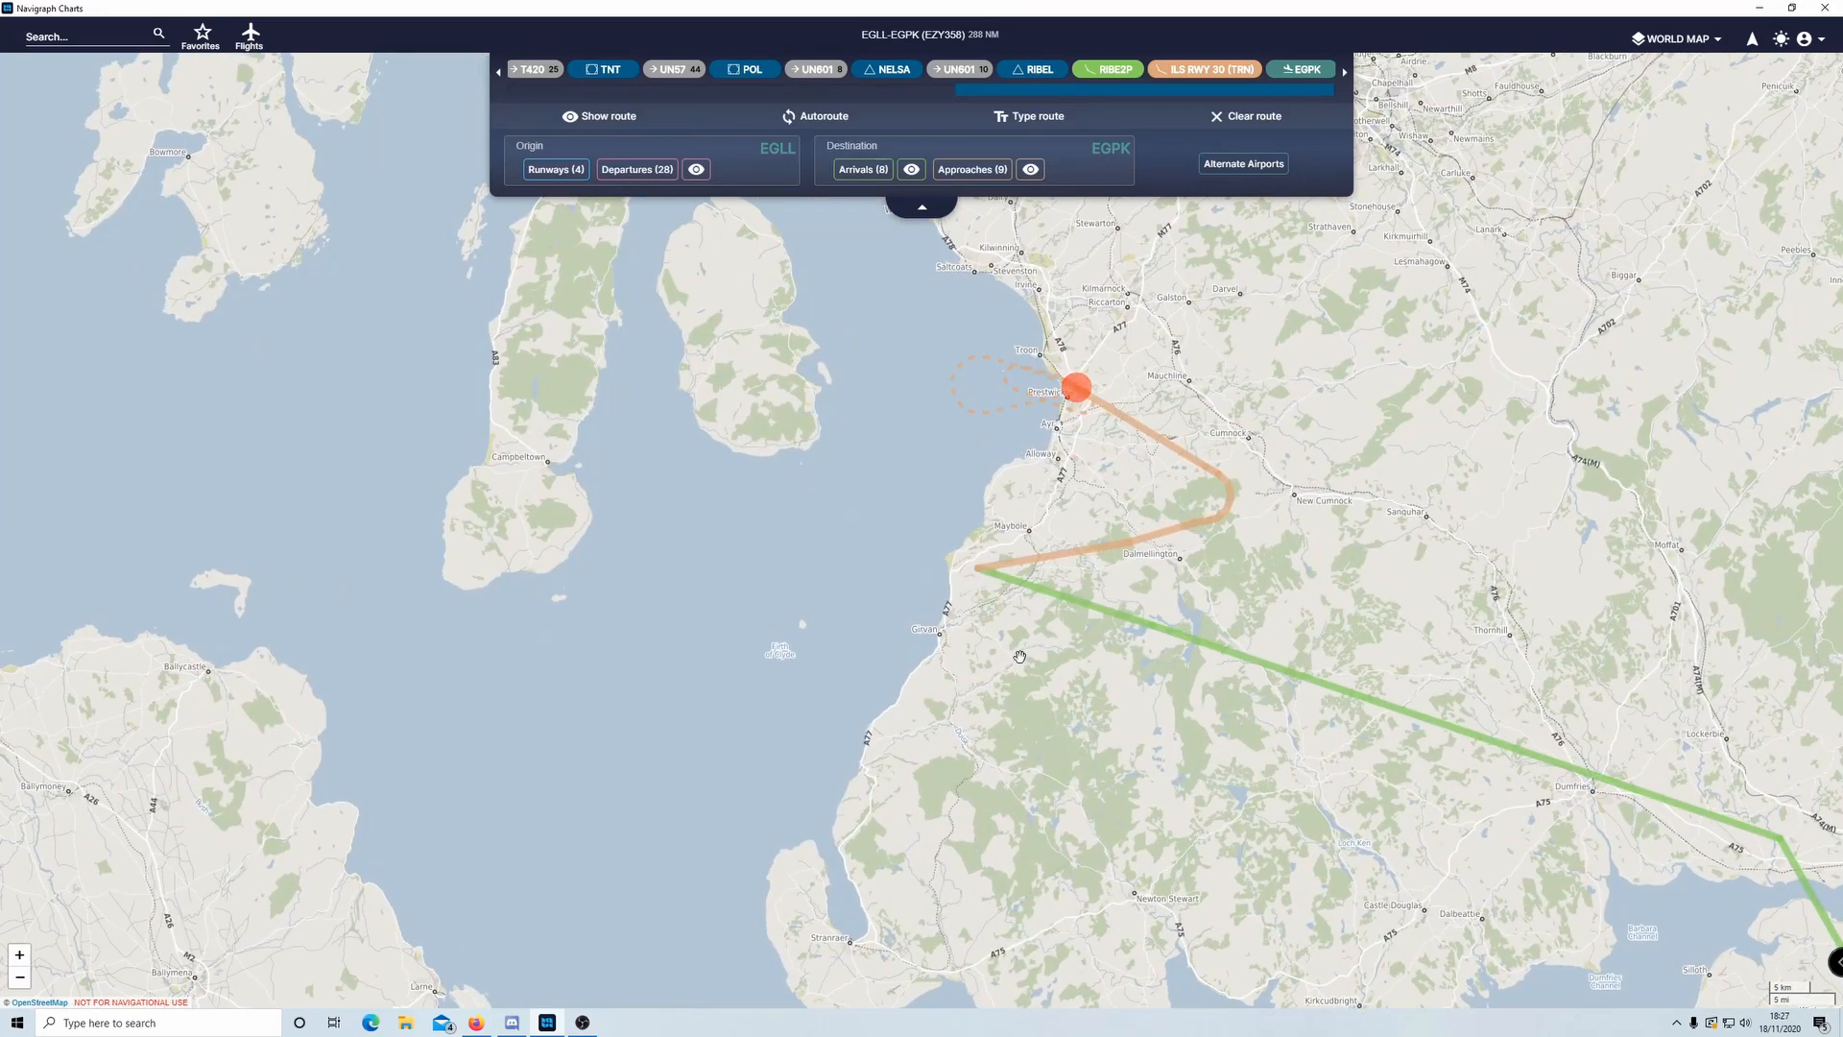
drag(1019, 658, 1014, 606)
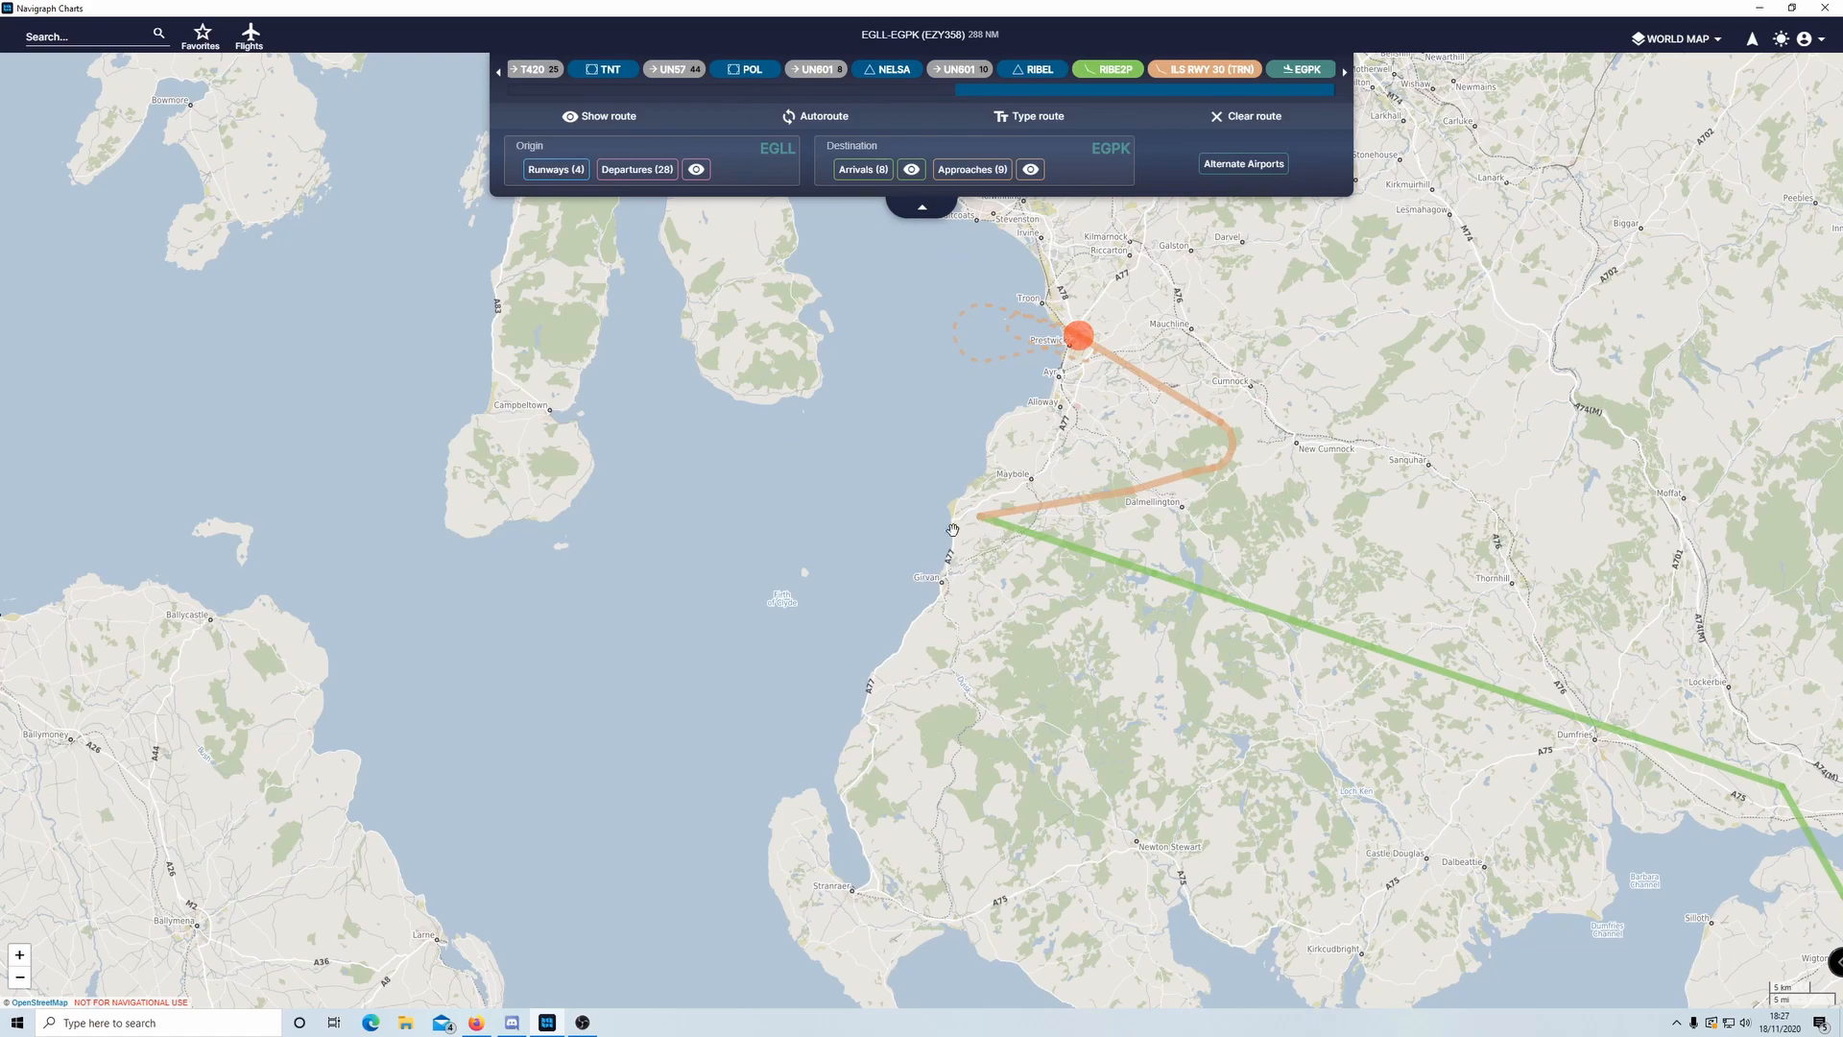
drag(1028, 626, 951, 529)
scroll(952, 530, down, 5)
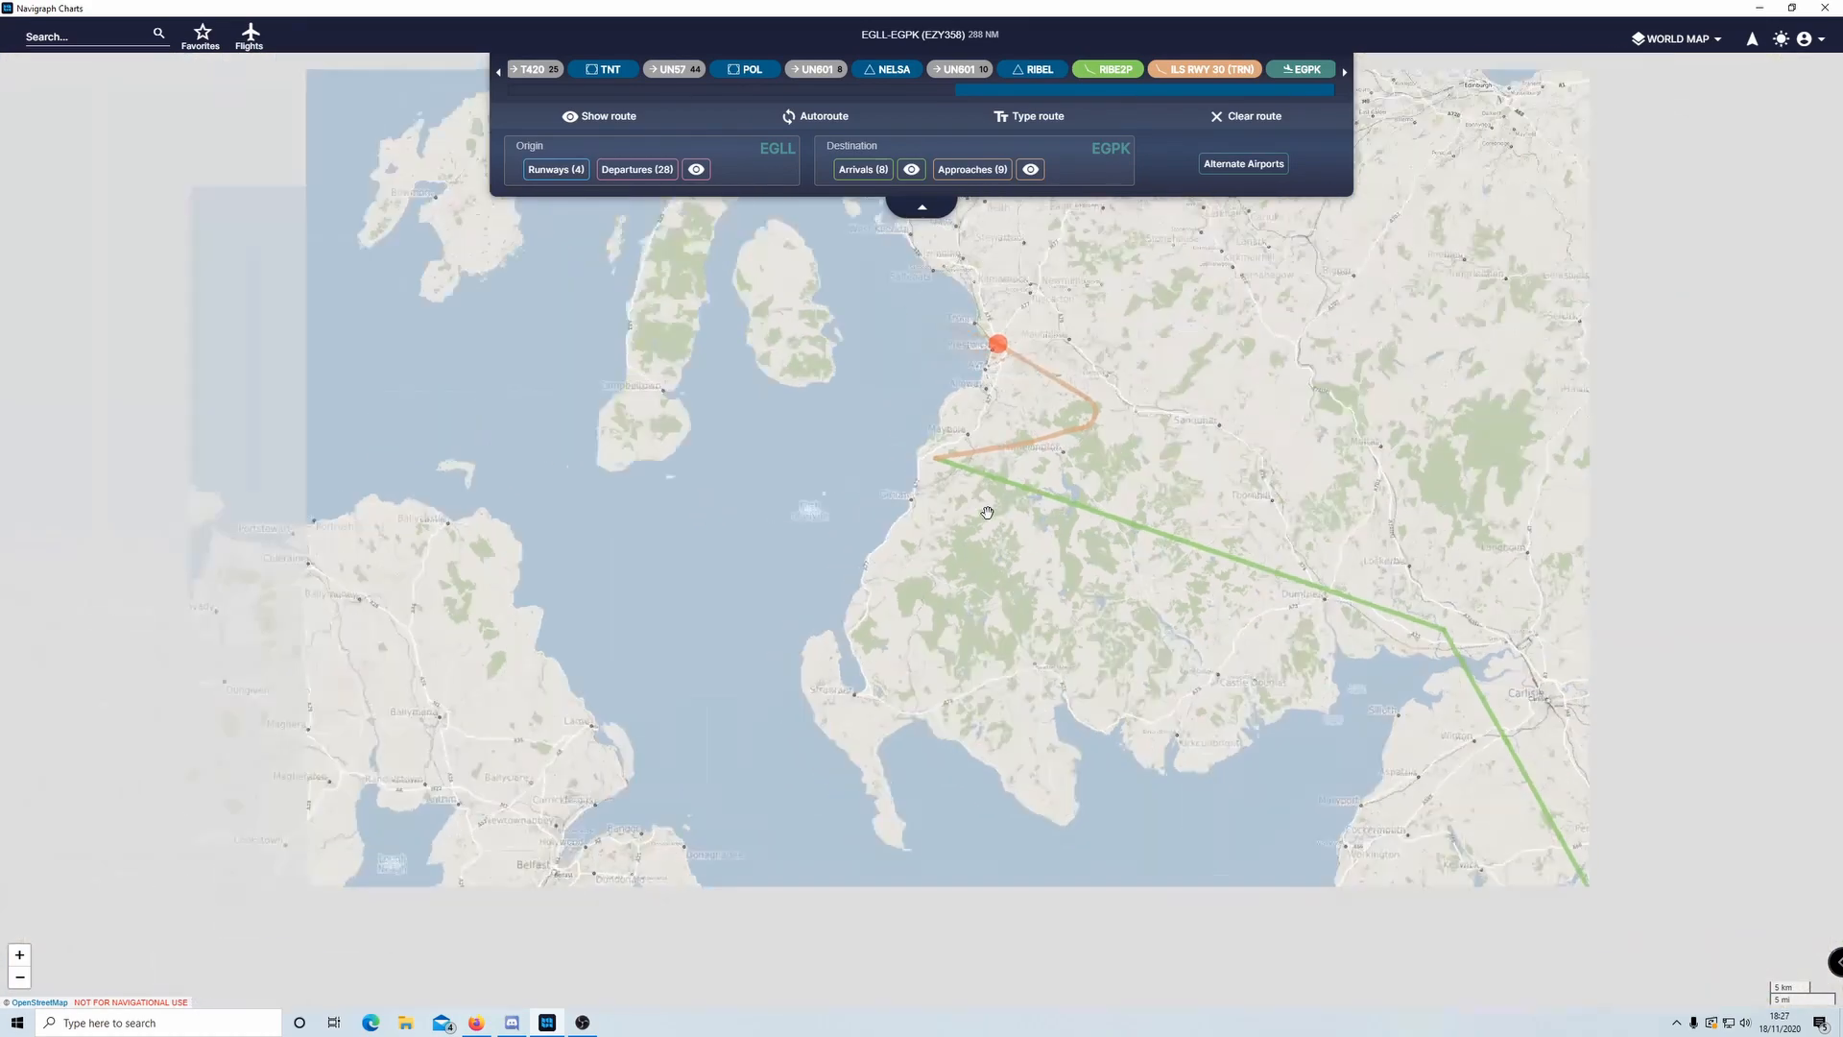
scroll(919, 559, down, 1)
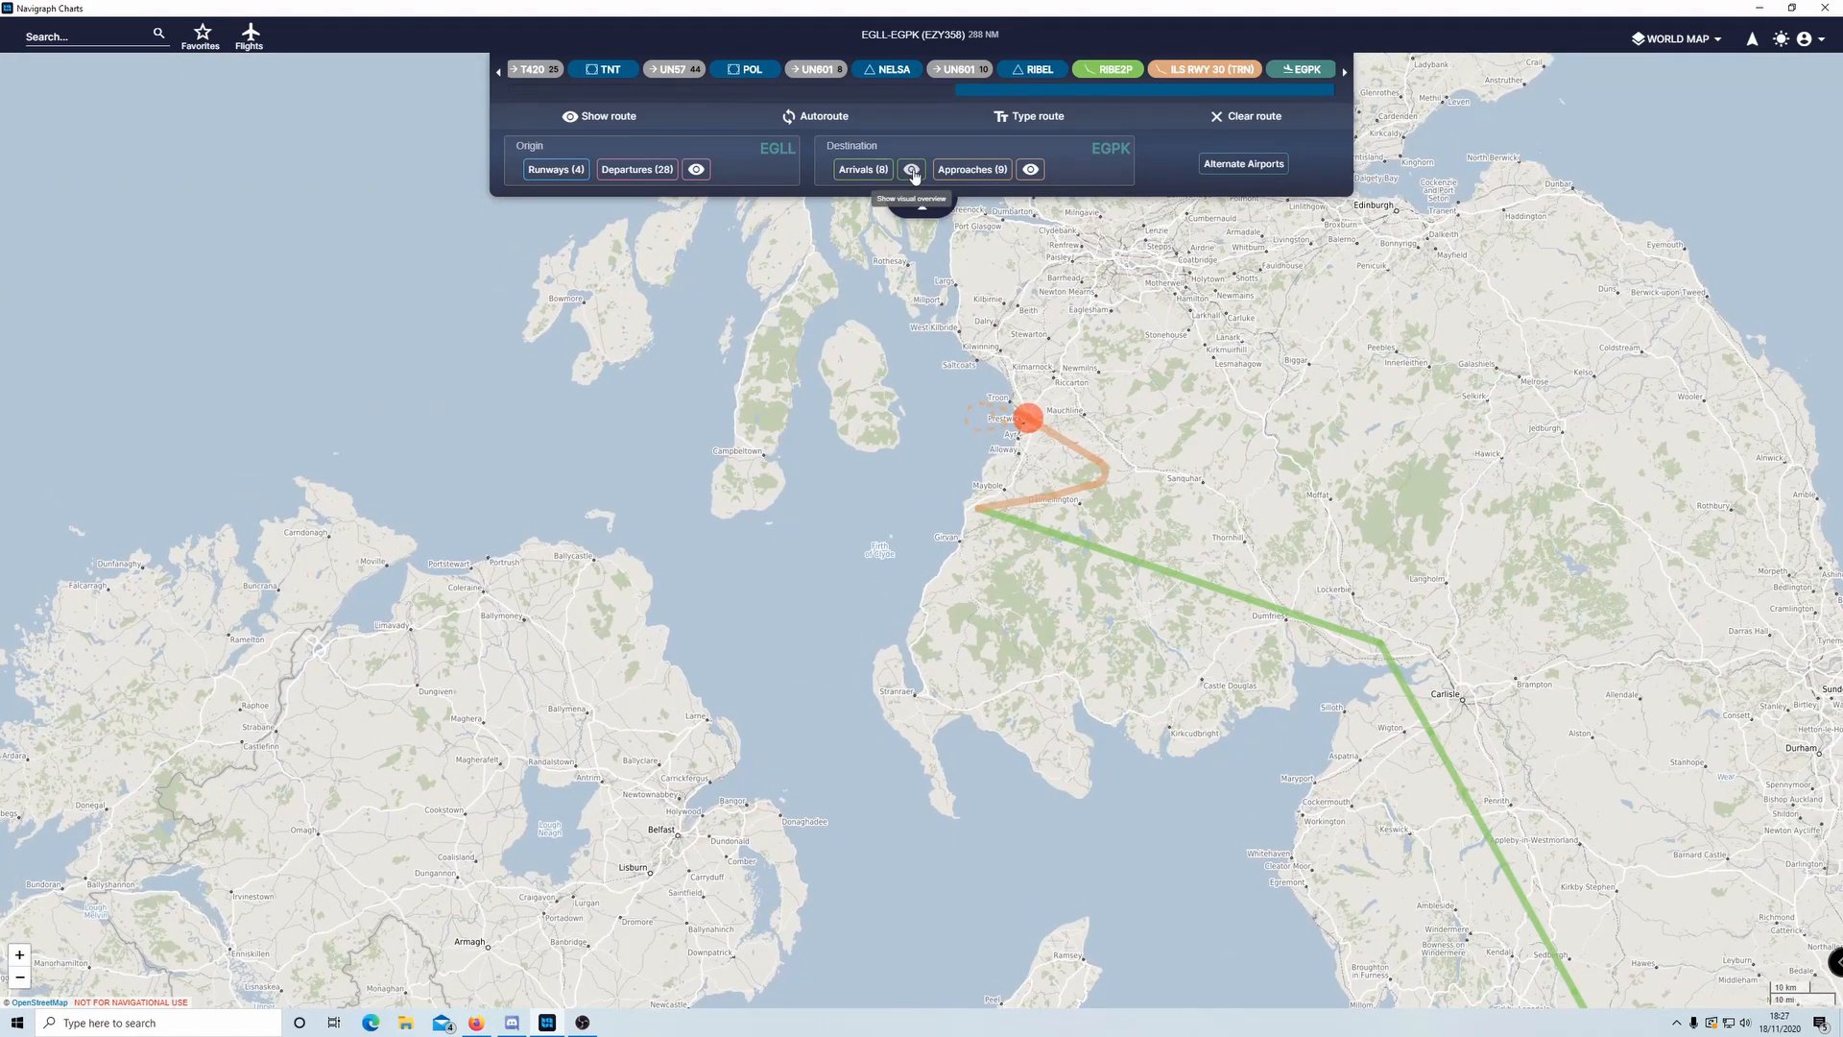
- Show the visual overview of EGPK's RW30 arrivals and examine the TRN2R, SUMI2R, BLAC1P, APLE2P and RIBE2P paths
click(912, 170)
drag(846, 487, 981, 664)
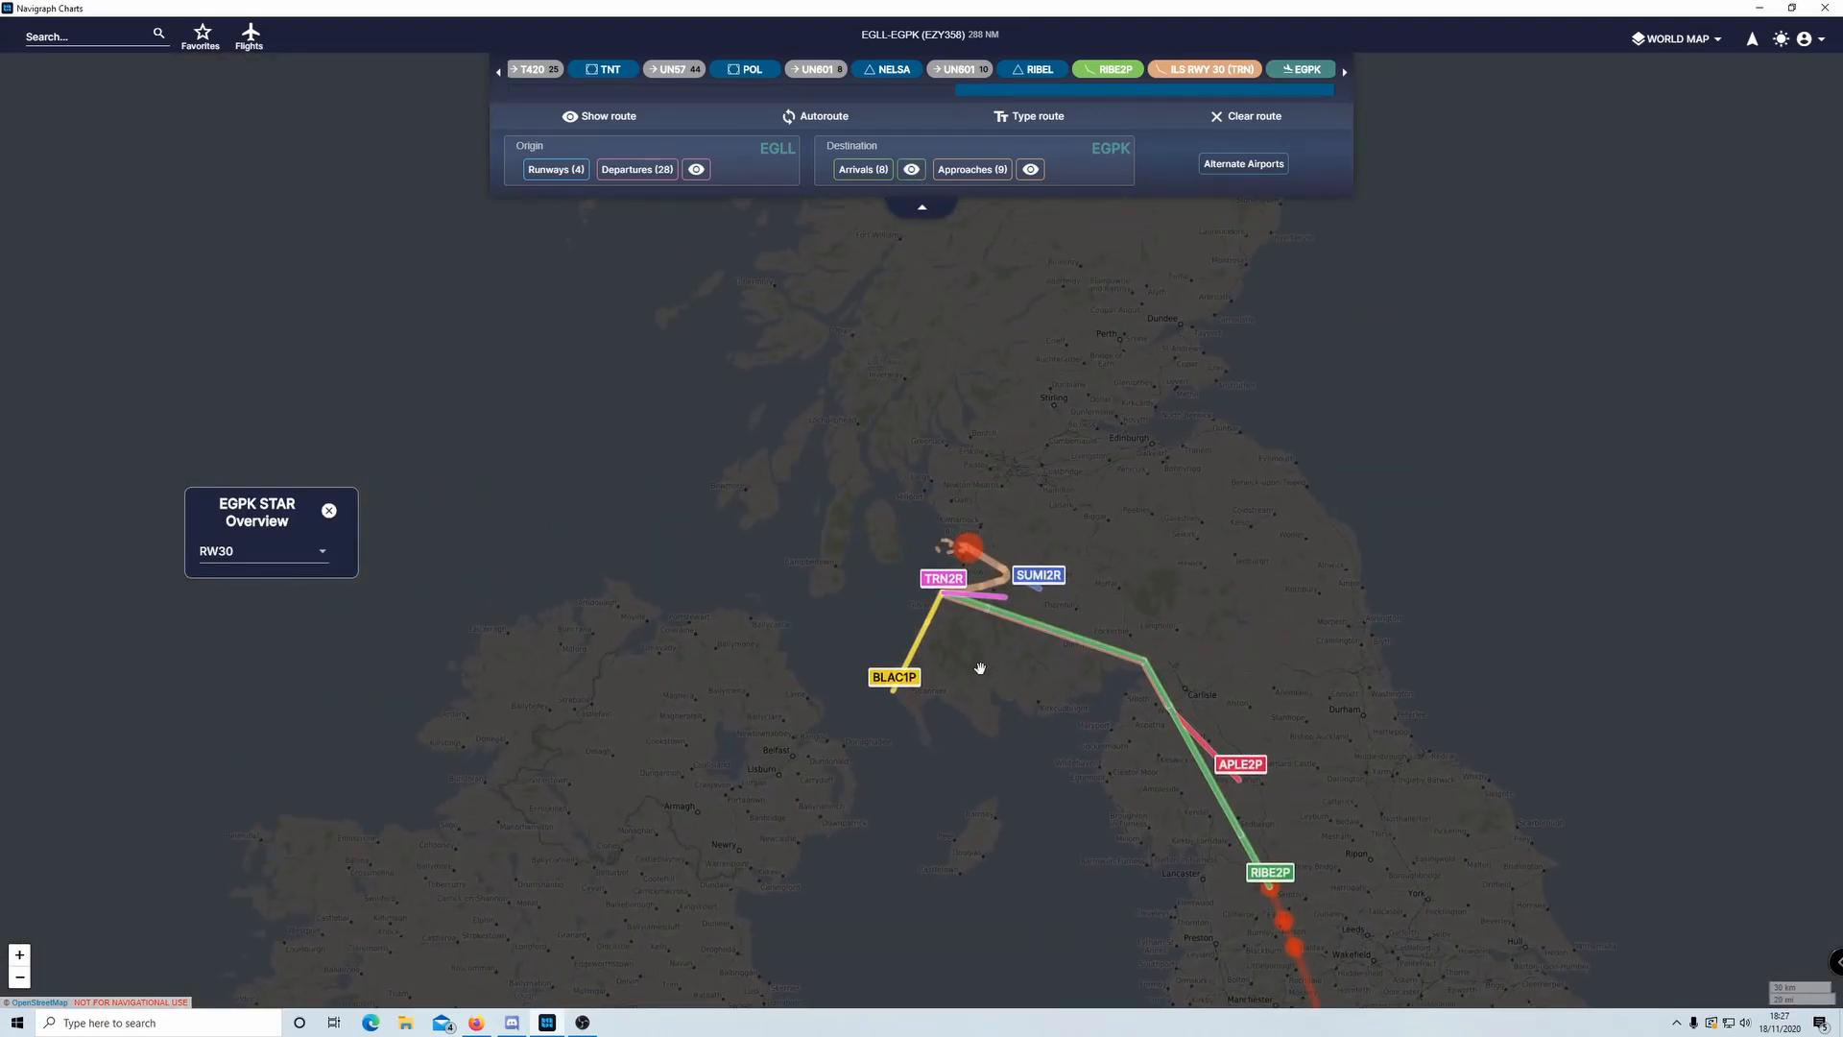
scroll(980, 667, up, 2)
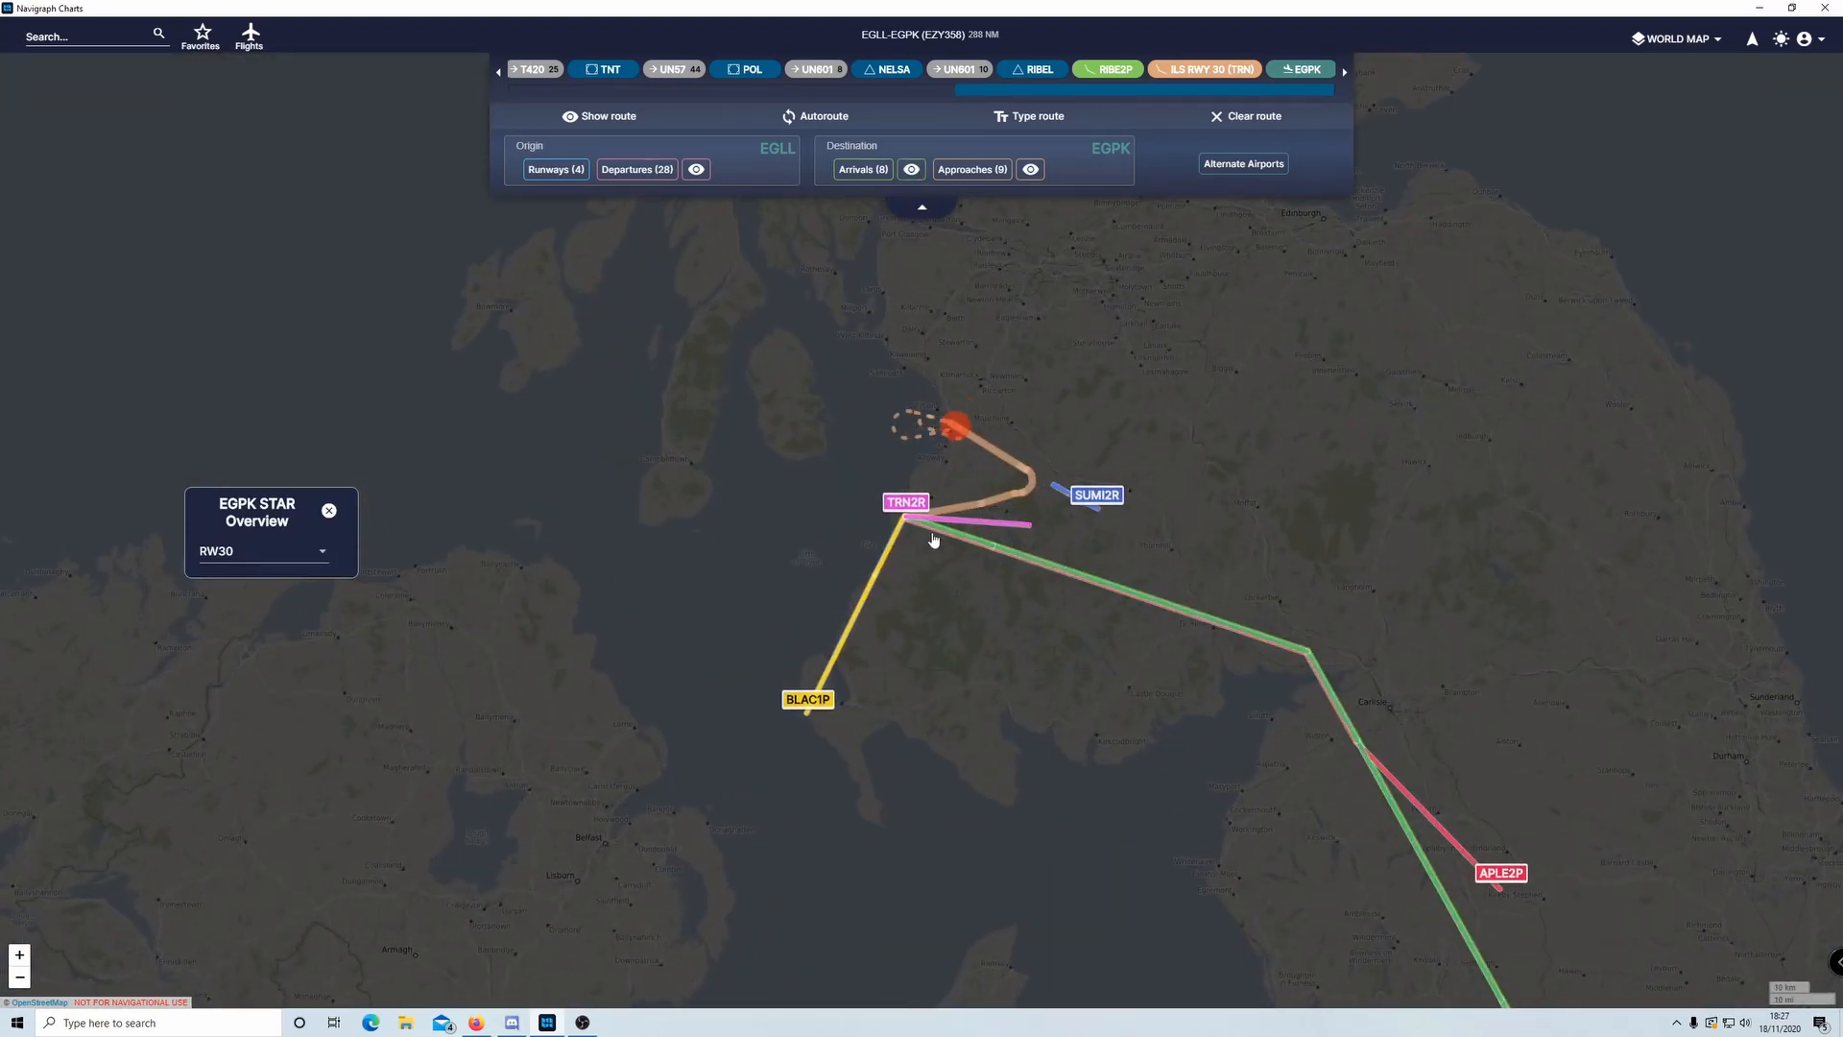
drag(1001, 539, 1132, 627)
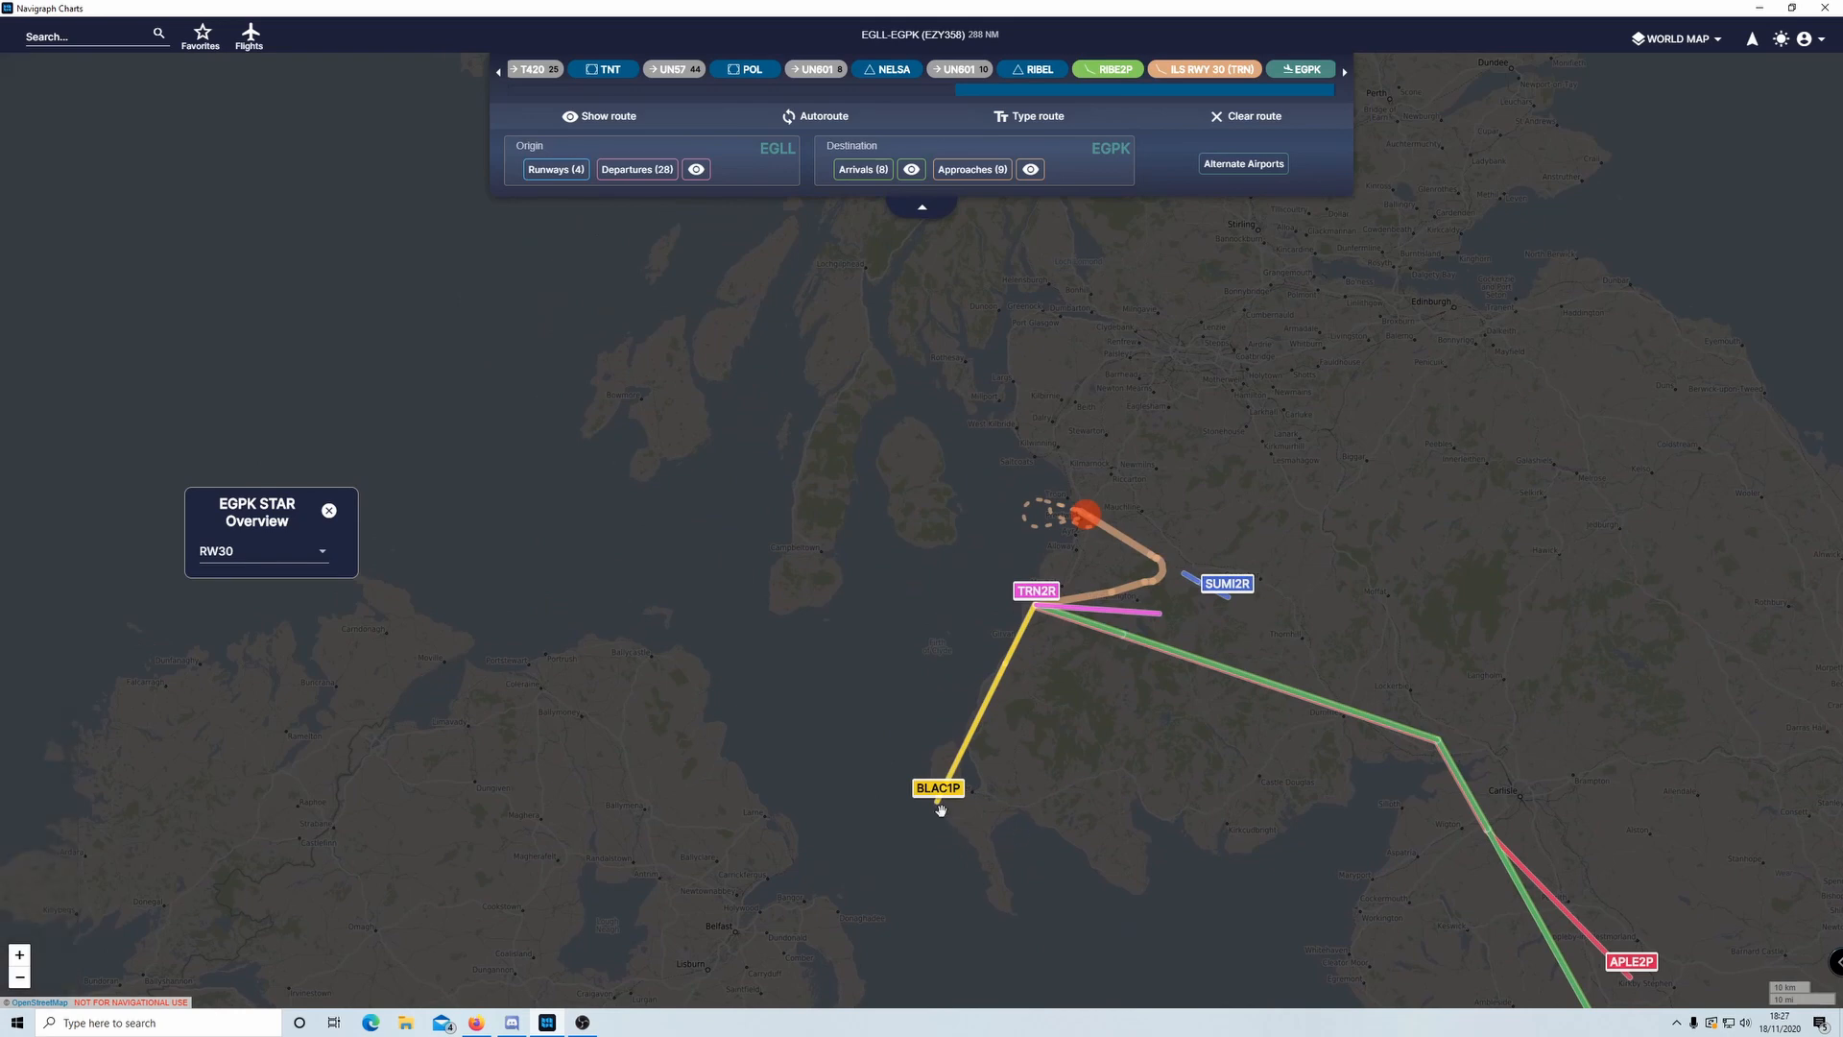
scroll(1004, 710, up, 2)
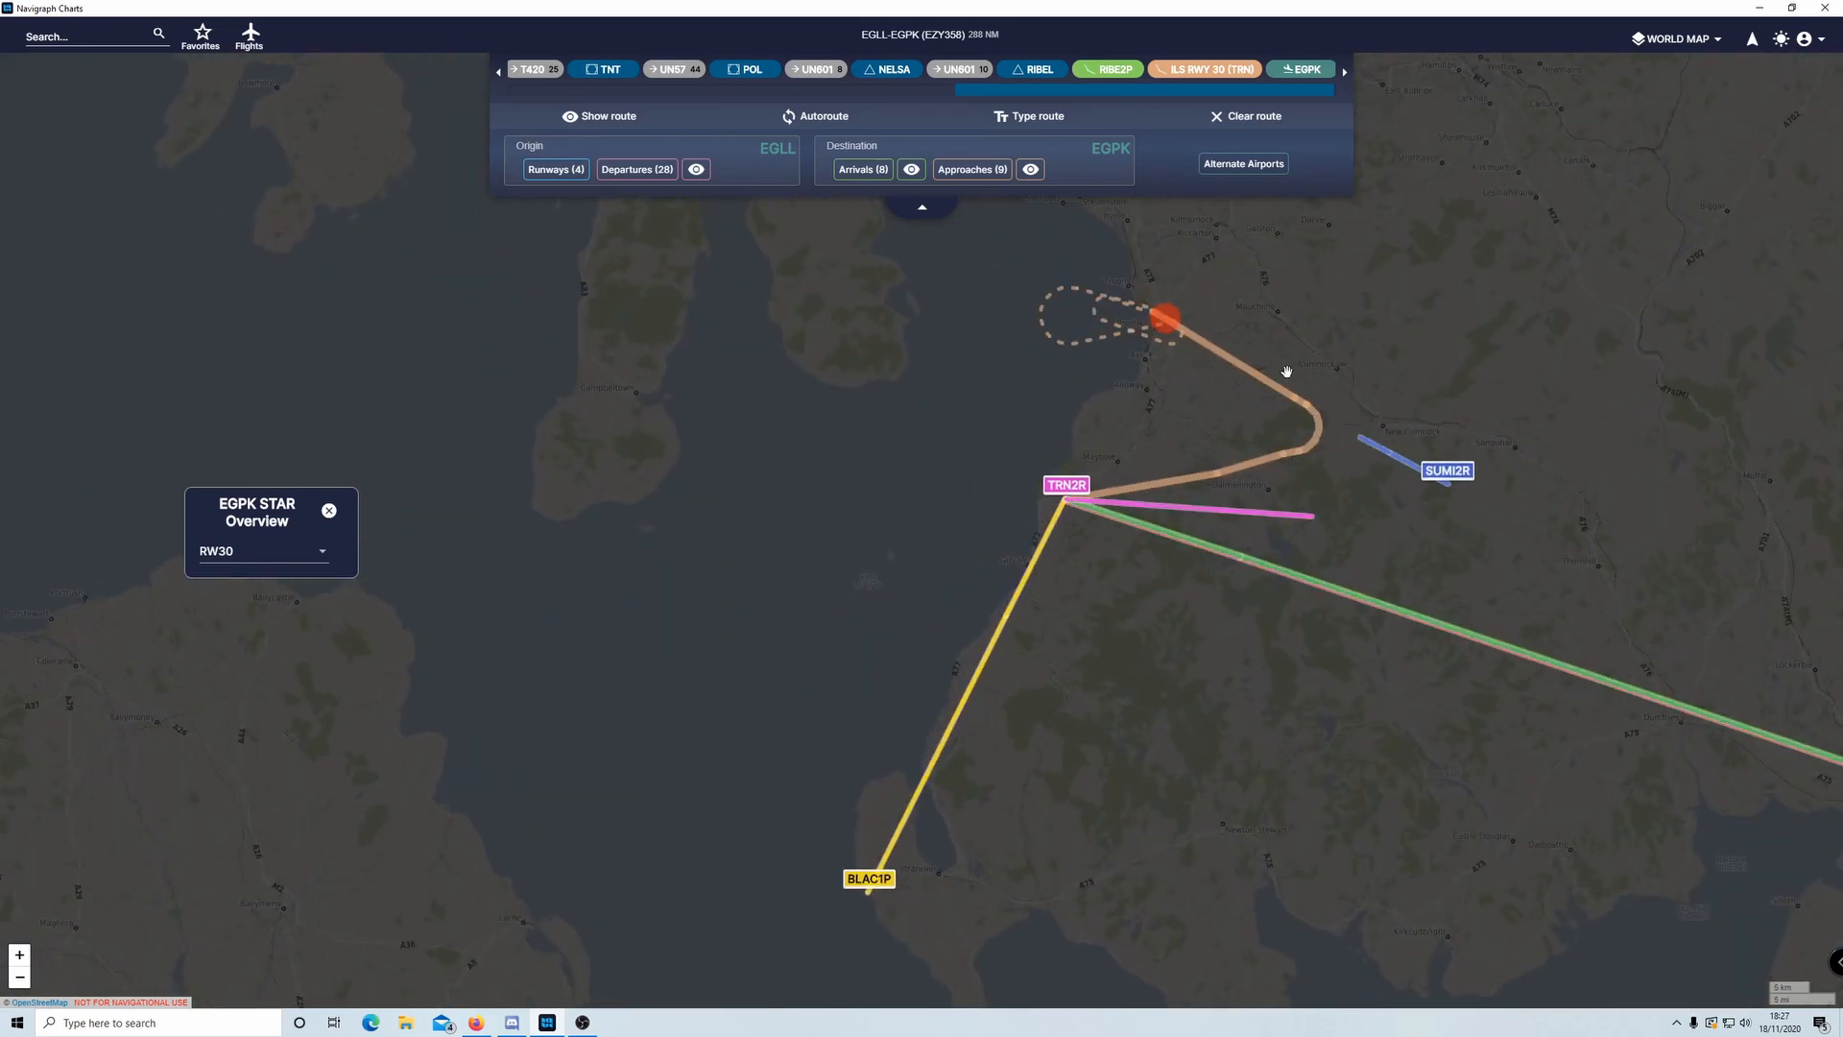
drag(1114, 837, 1028, 576)
scroll(1028, 576, down, 1)
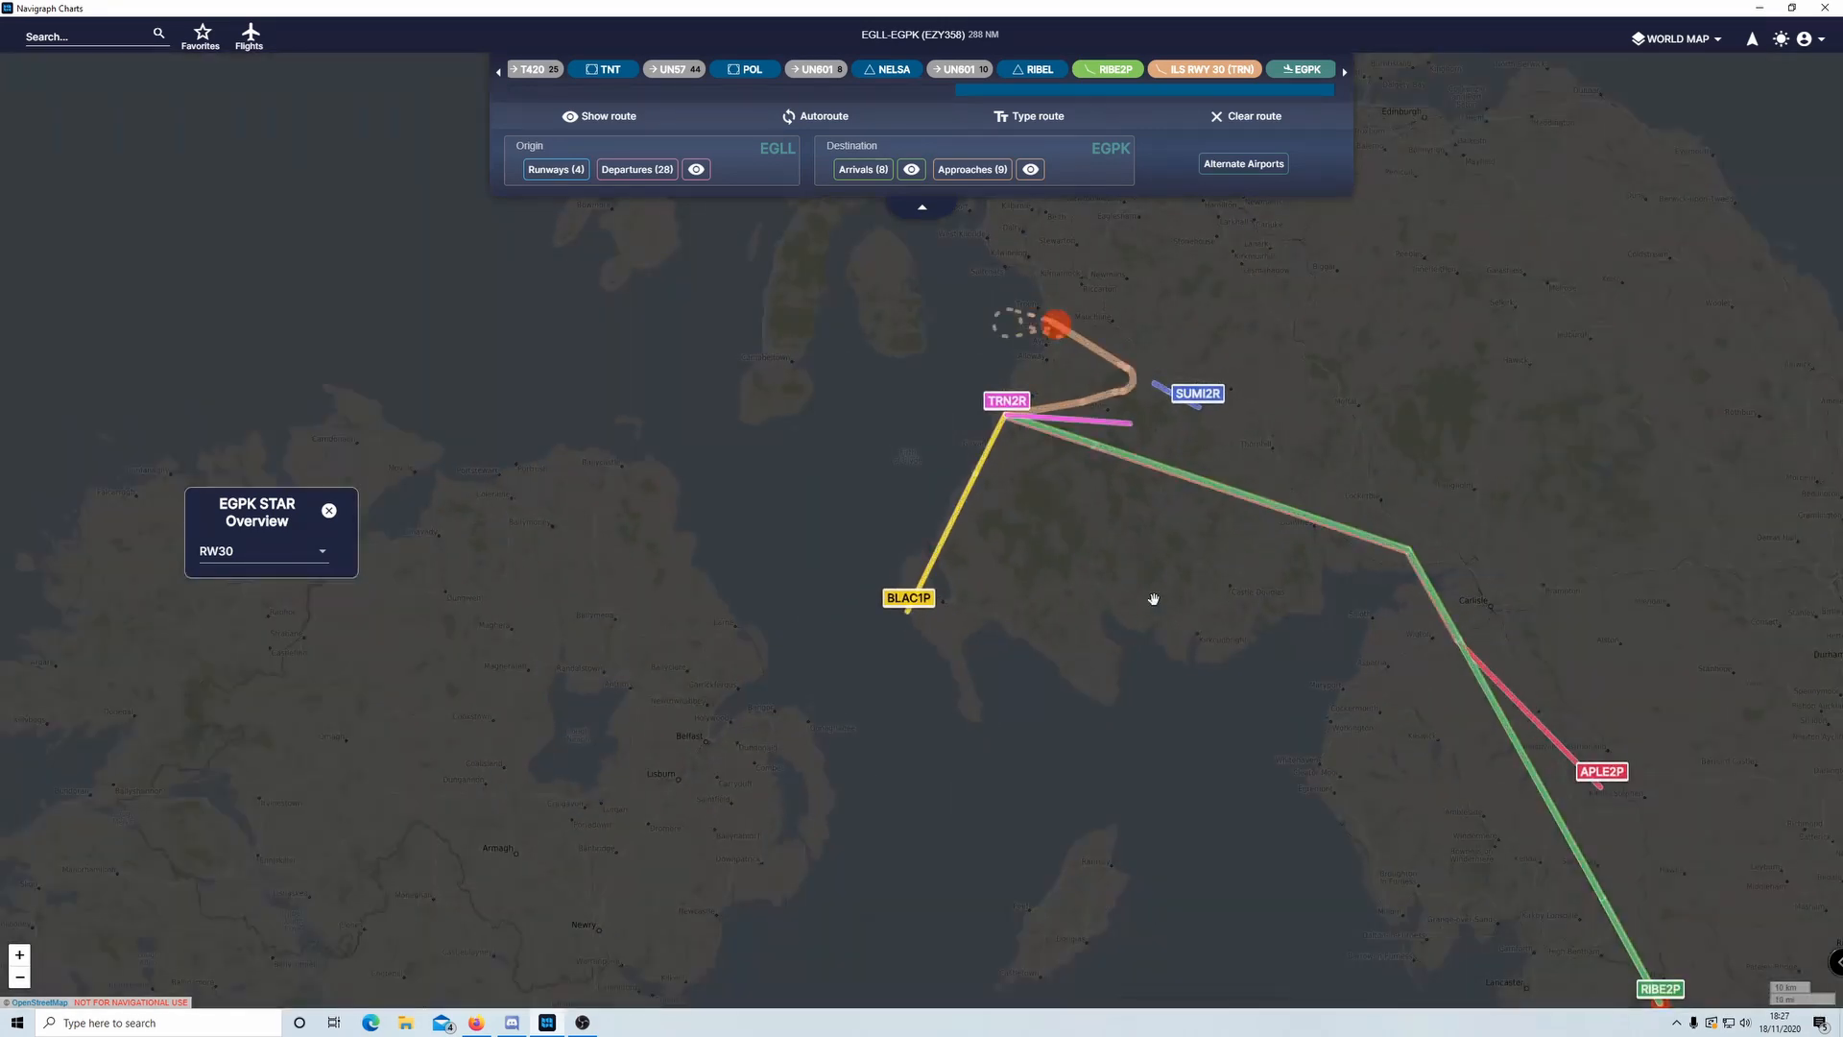
- Replace the EGPK arrival with BLAC1P and inspect the resulting route from RIBEL through BLACA to the approach
click(863, 170)
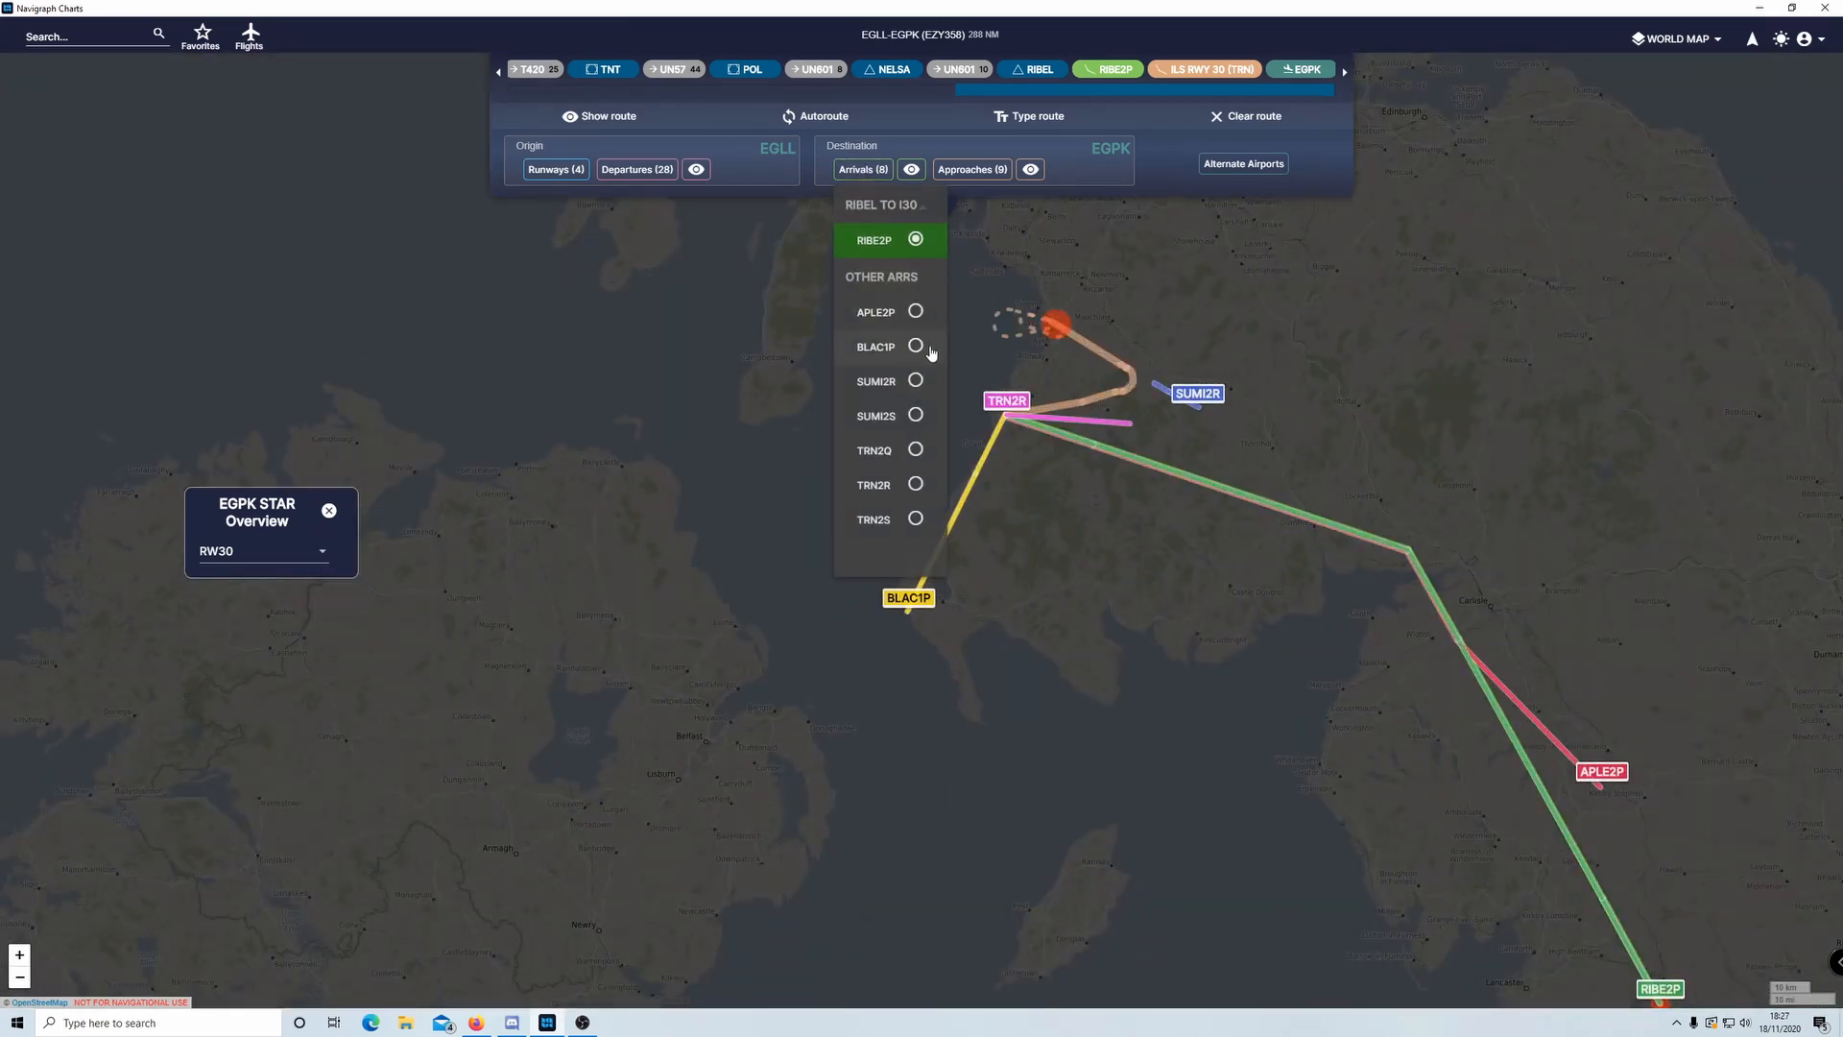
click(915, 346)
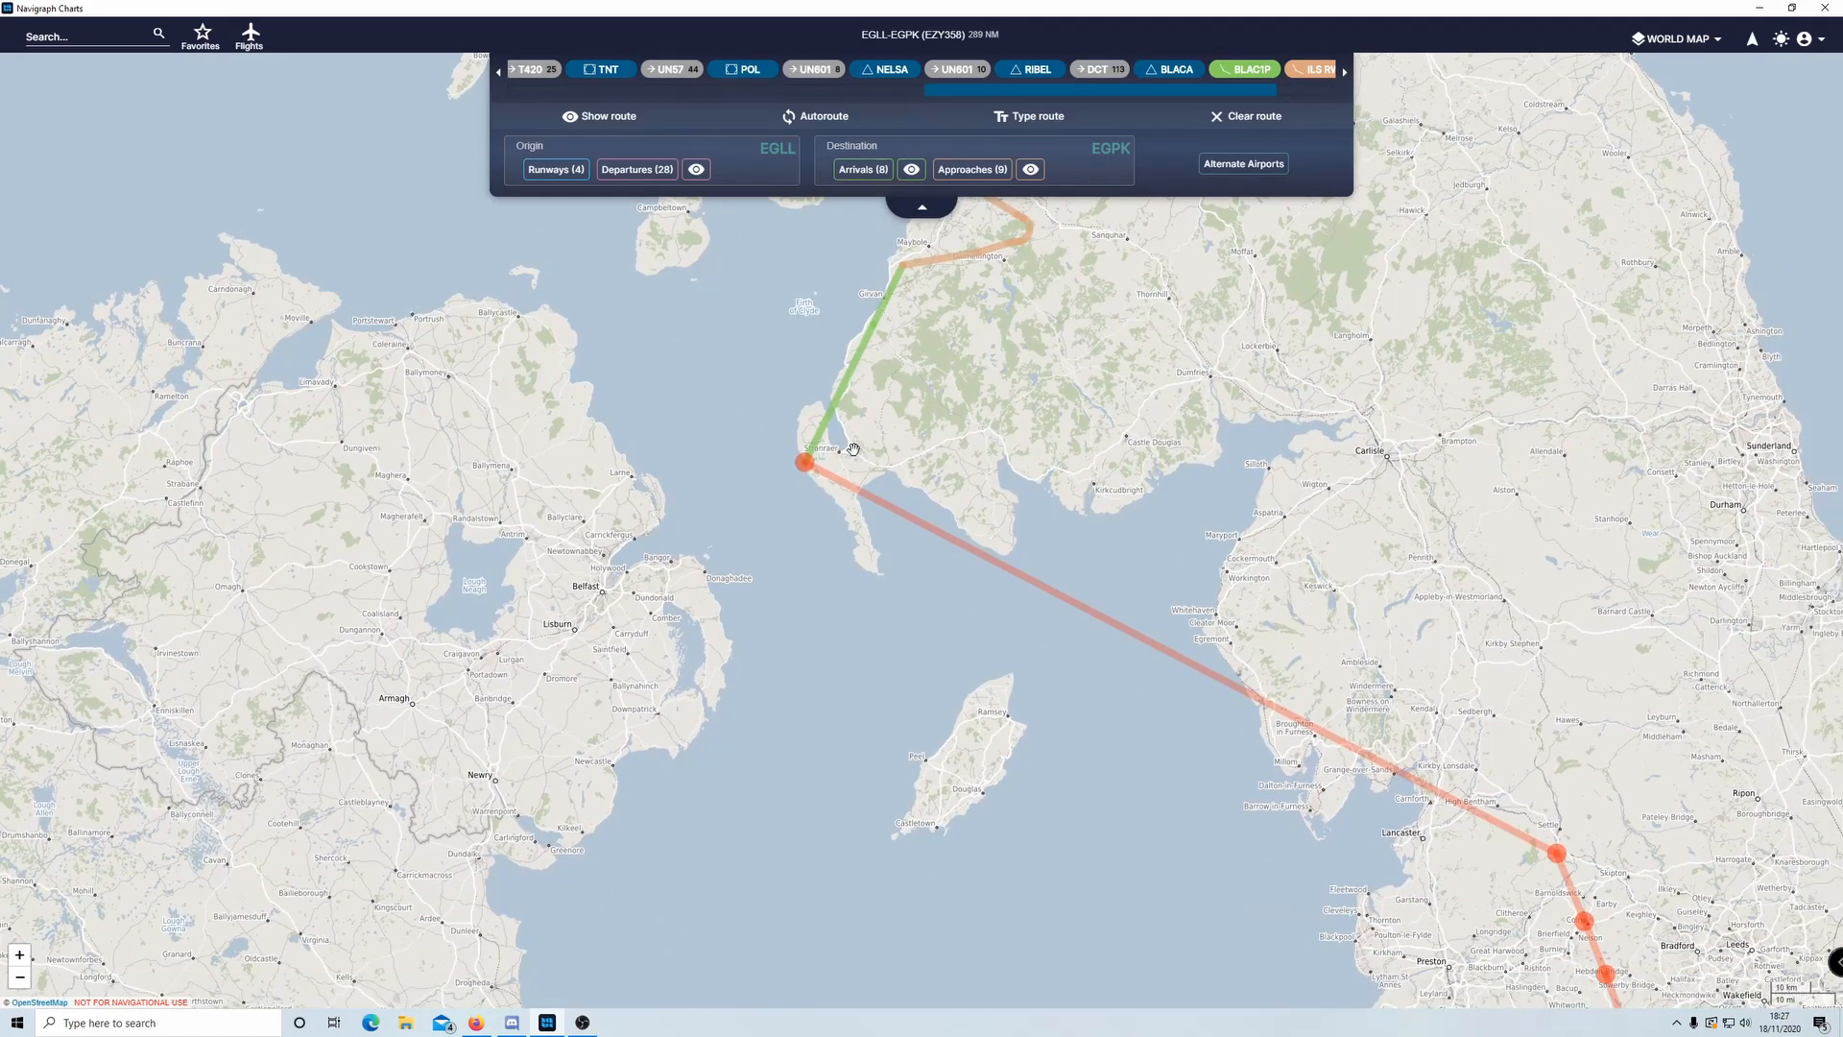
drag(892, 422, 1034, 704)
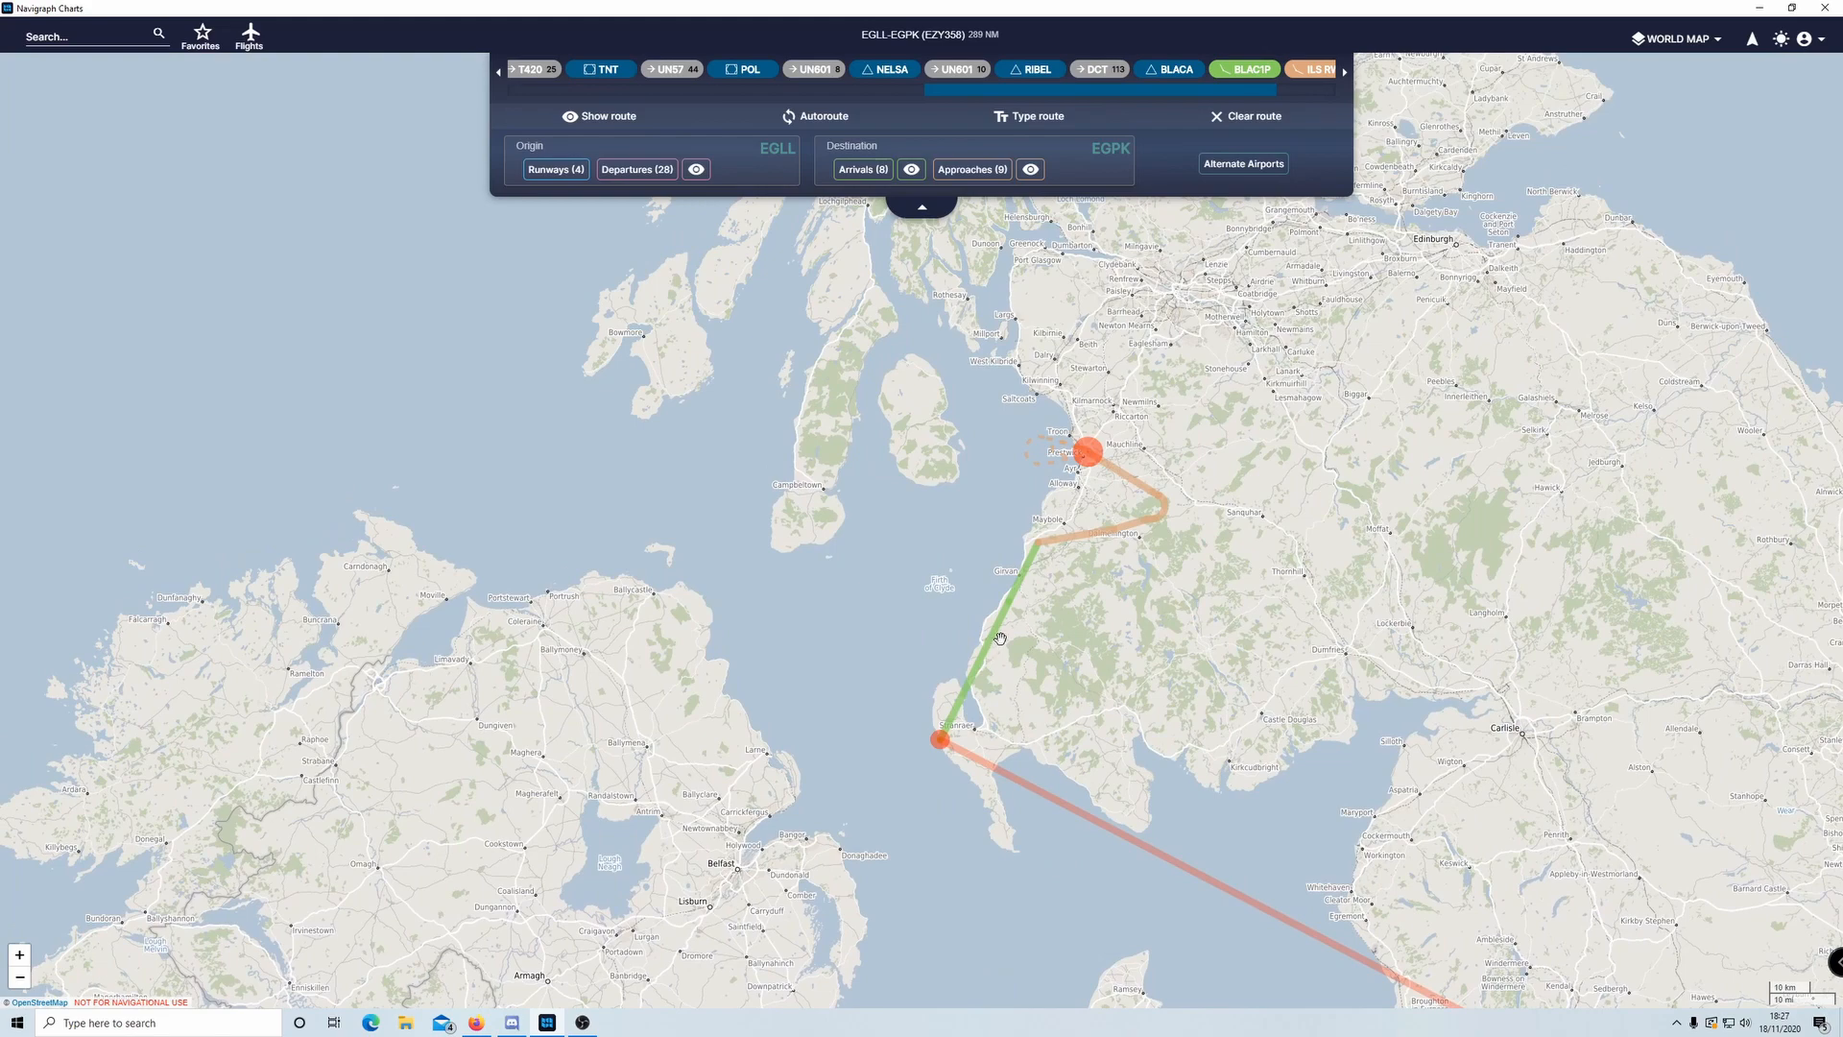
scroll(1000, 638, up, 1)
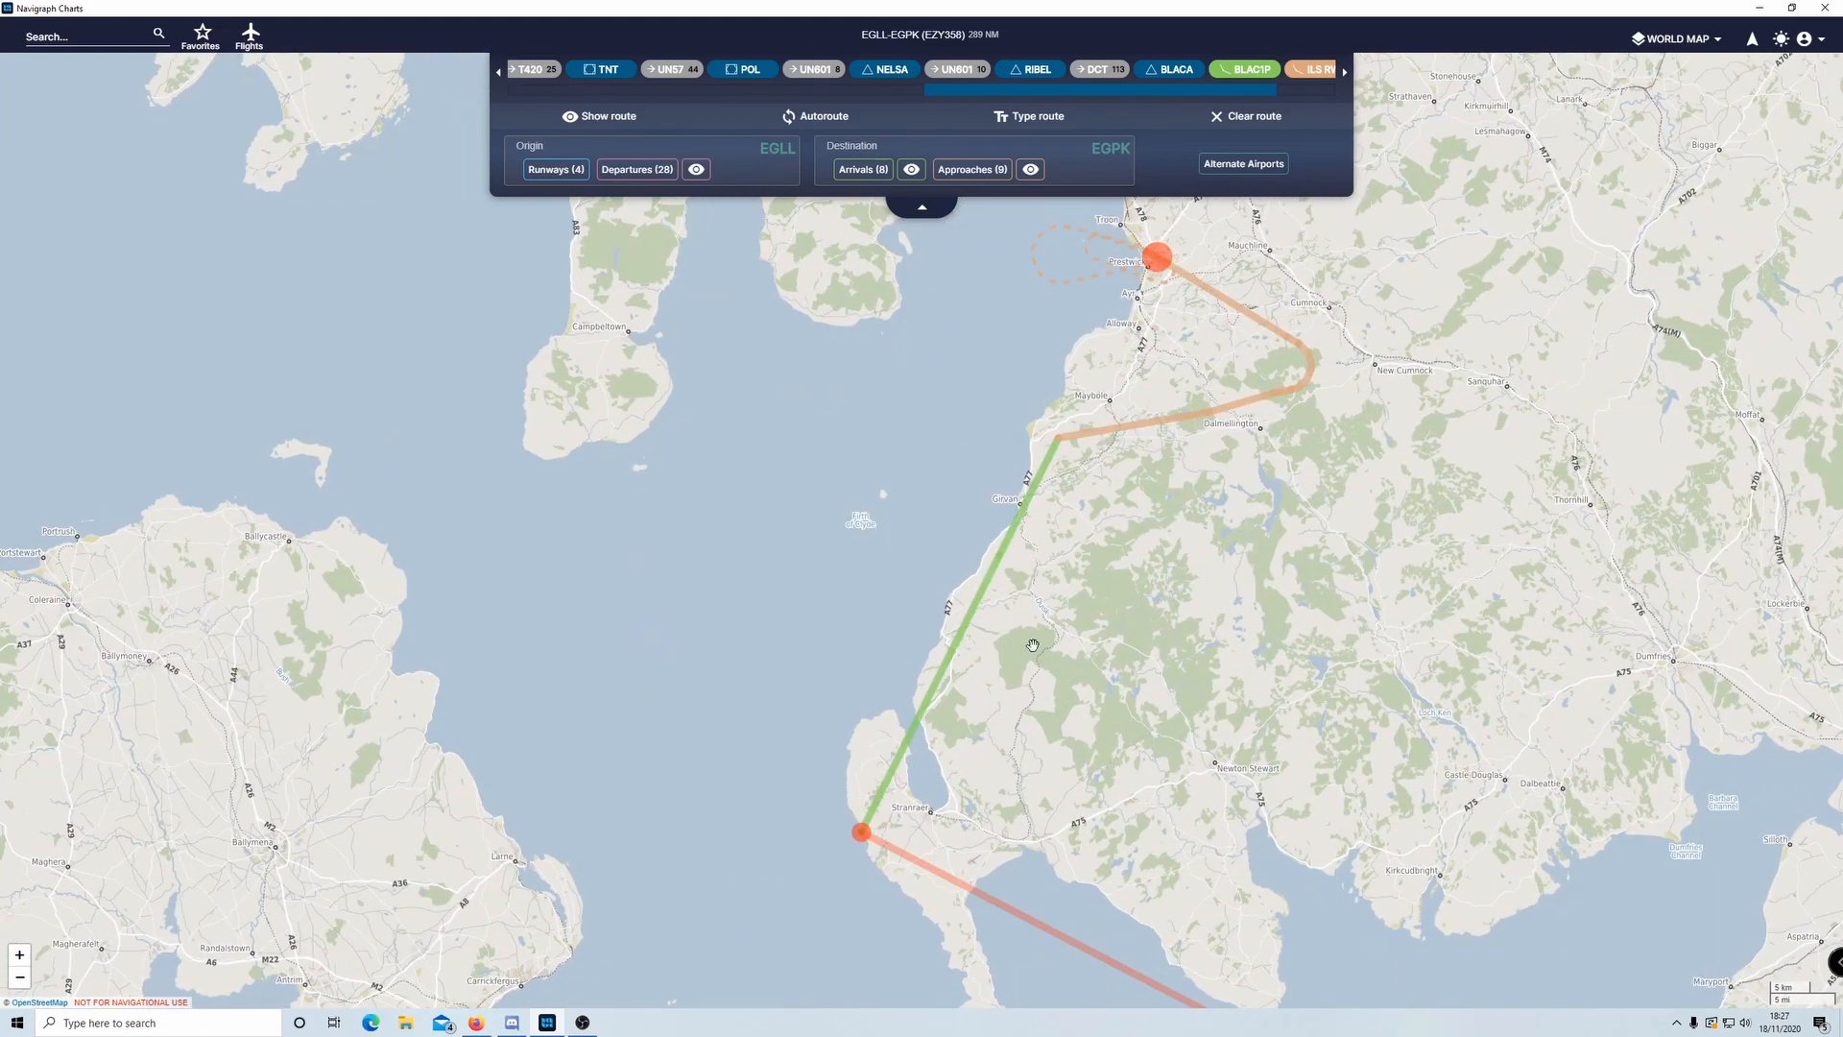
scroll(1025, 689, down, 1)
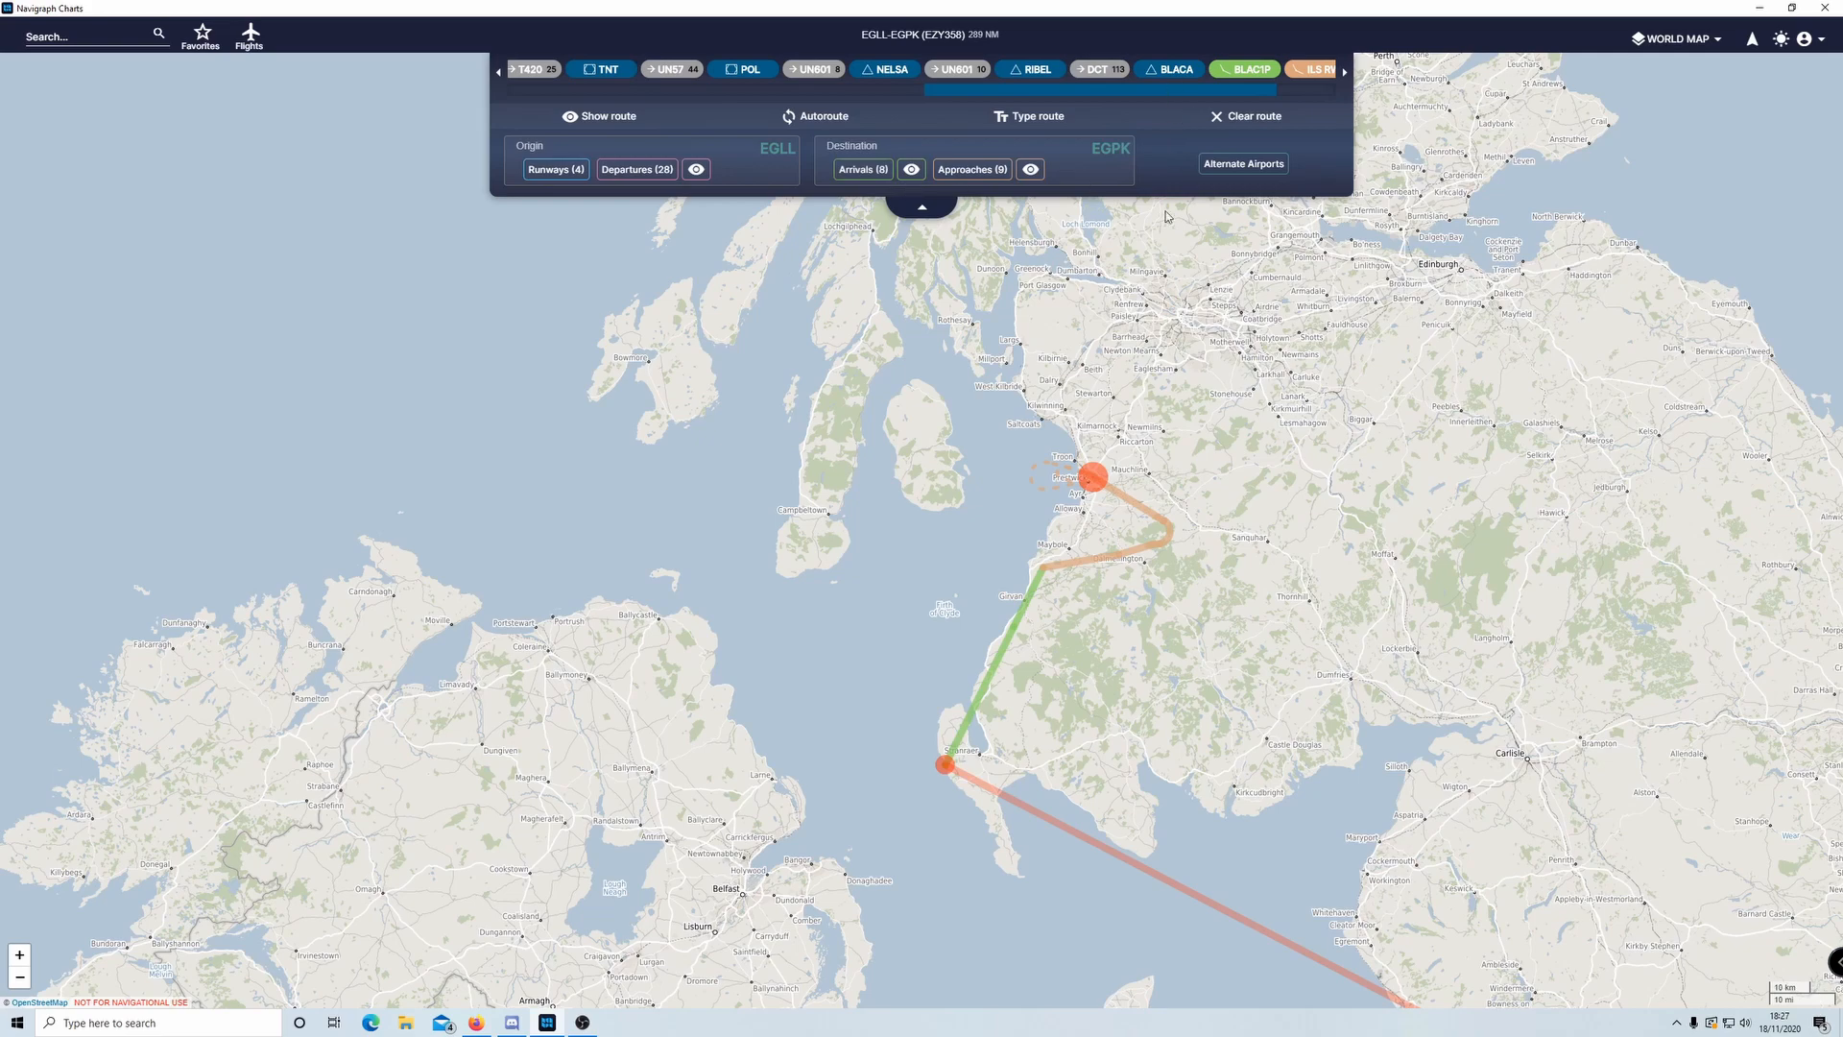
drag(1076, 768, 1058, 734)
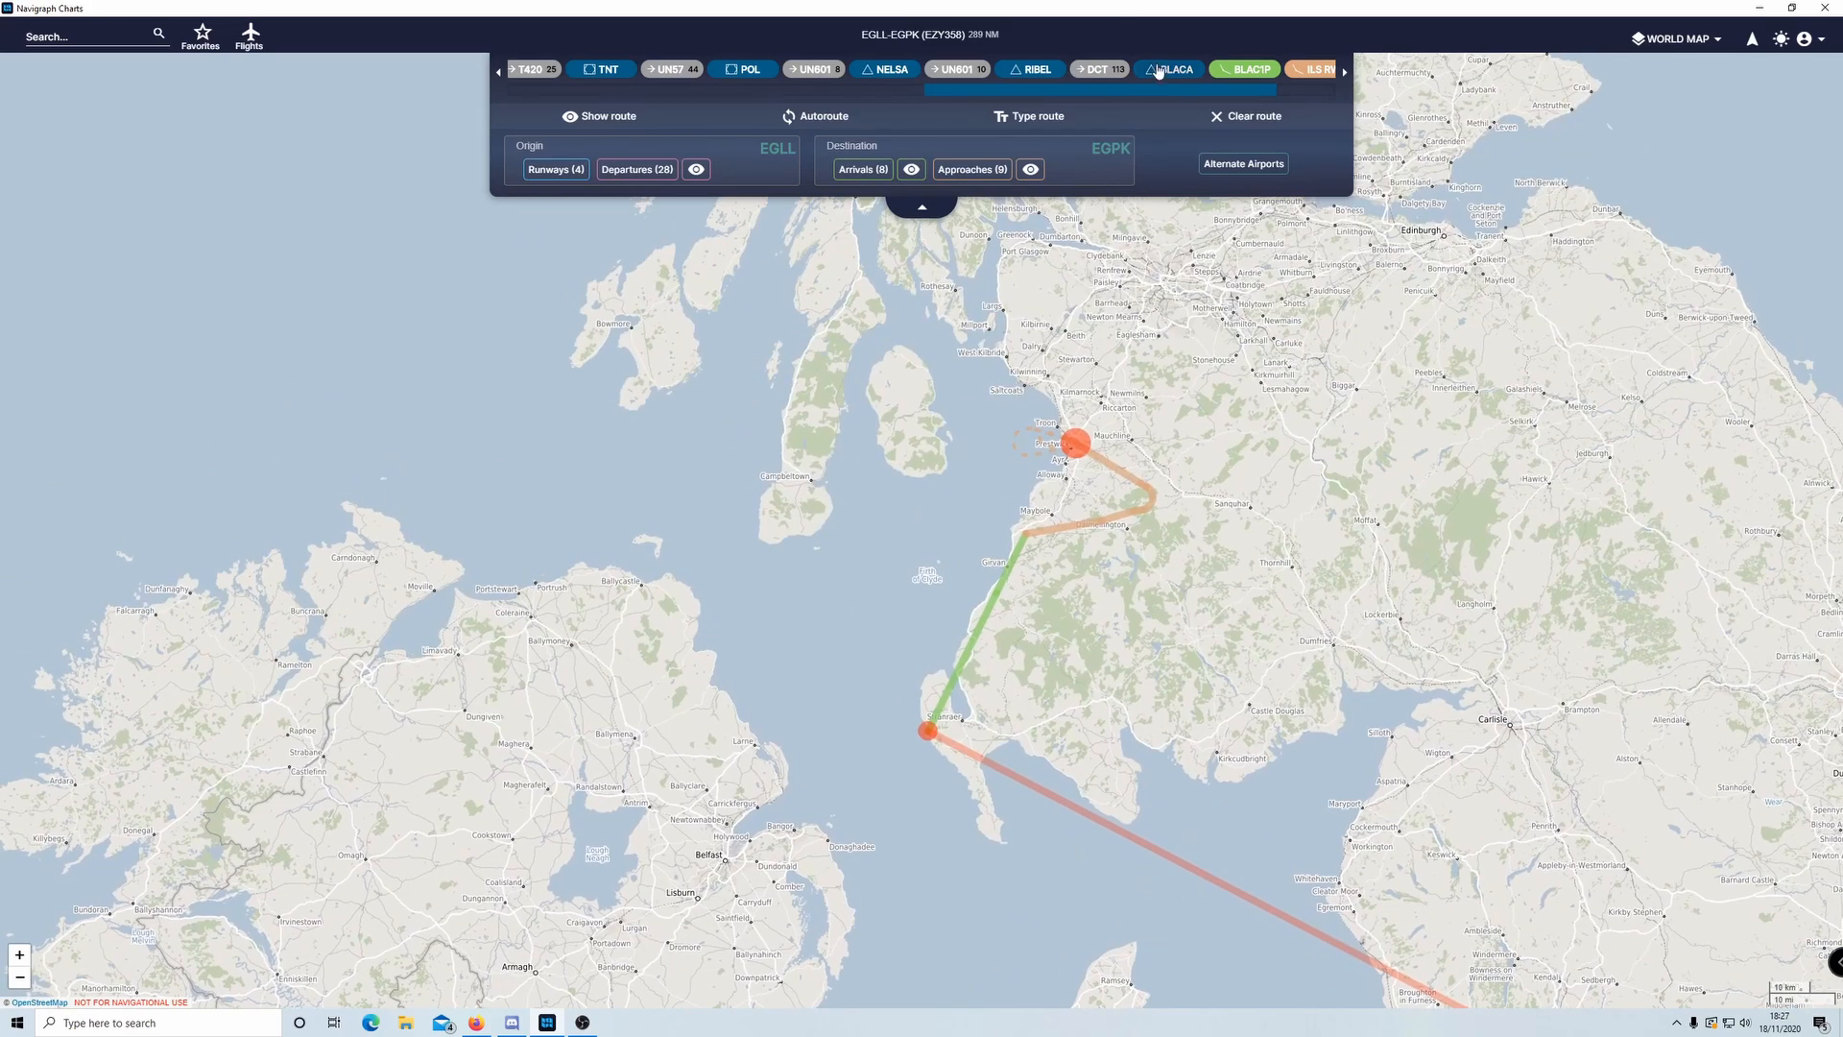
drag(1110, 771, 1102, 503)
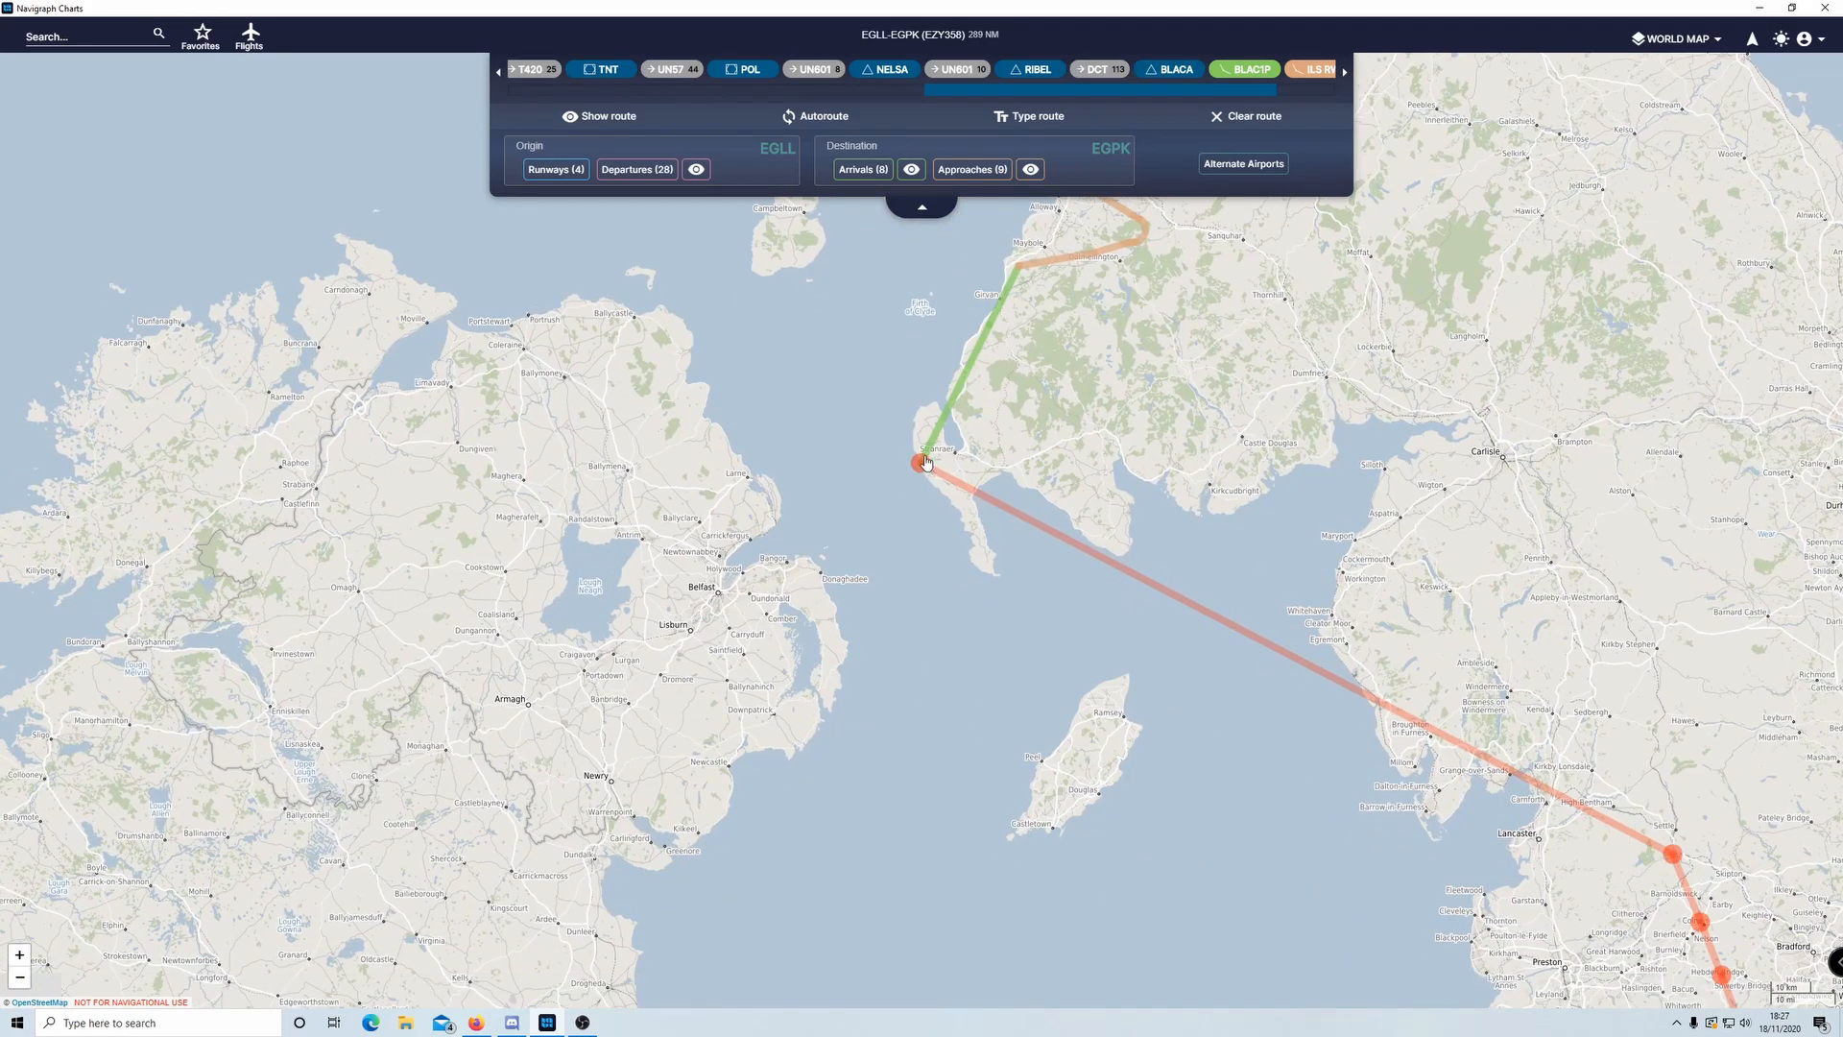
drag(1047, 357, 1073, 596)
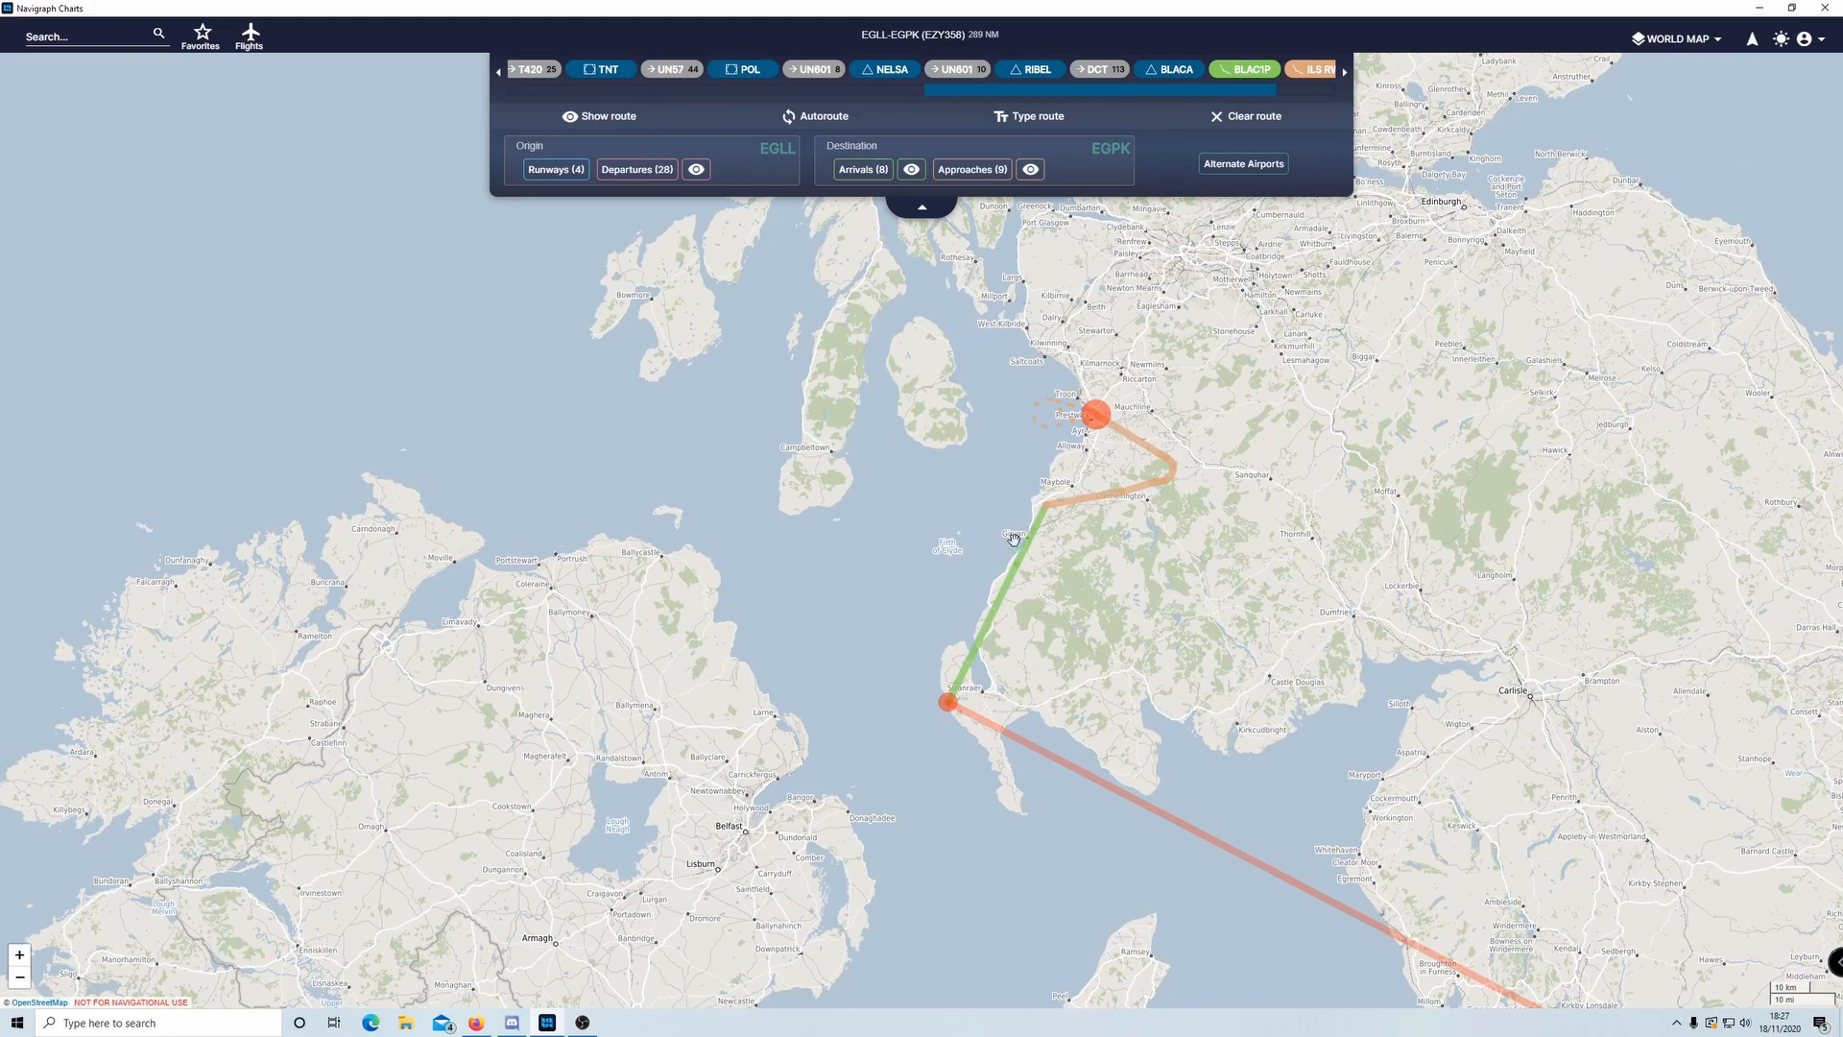
- Replace the EGPK arrival with APLE2P and inspect the route between RIBEL, BLACA and APPLE
drag(1198, 606, 1104, 514)
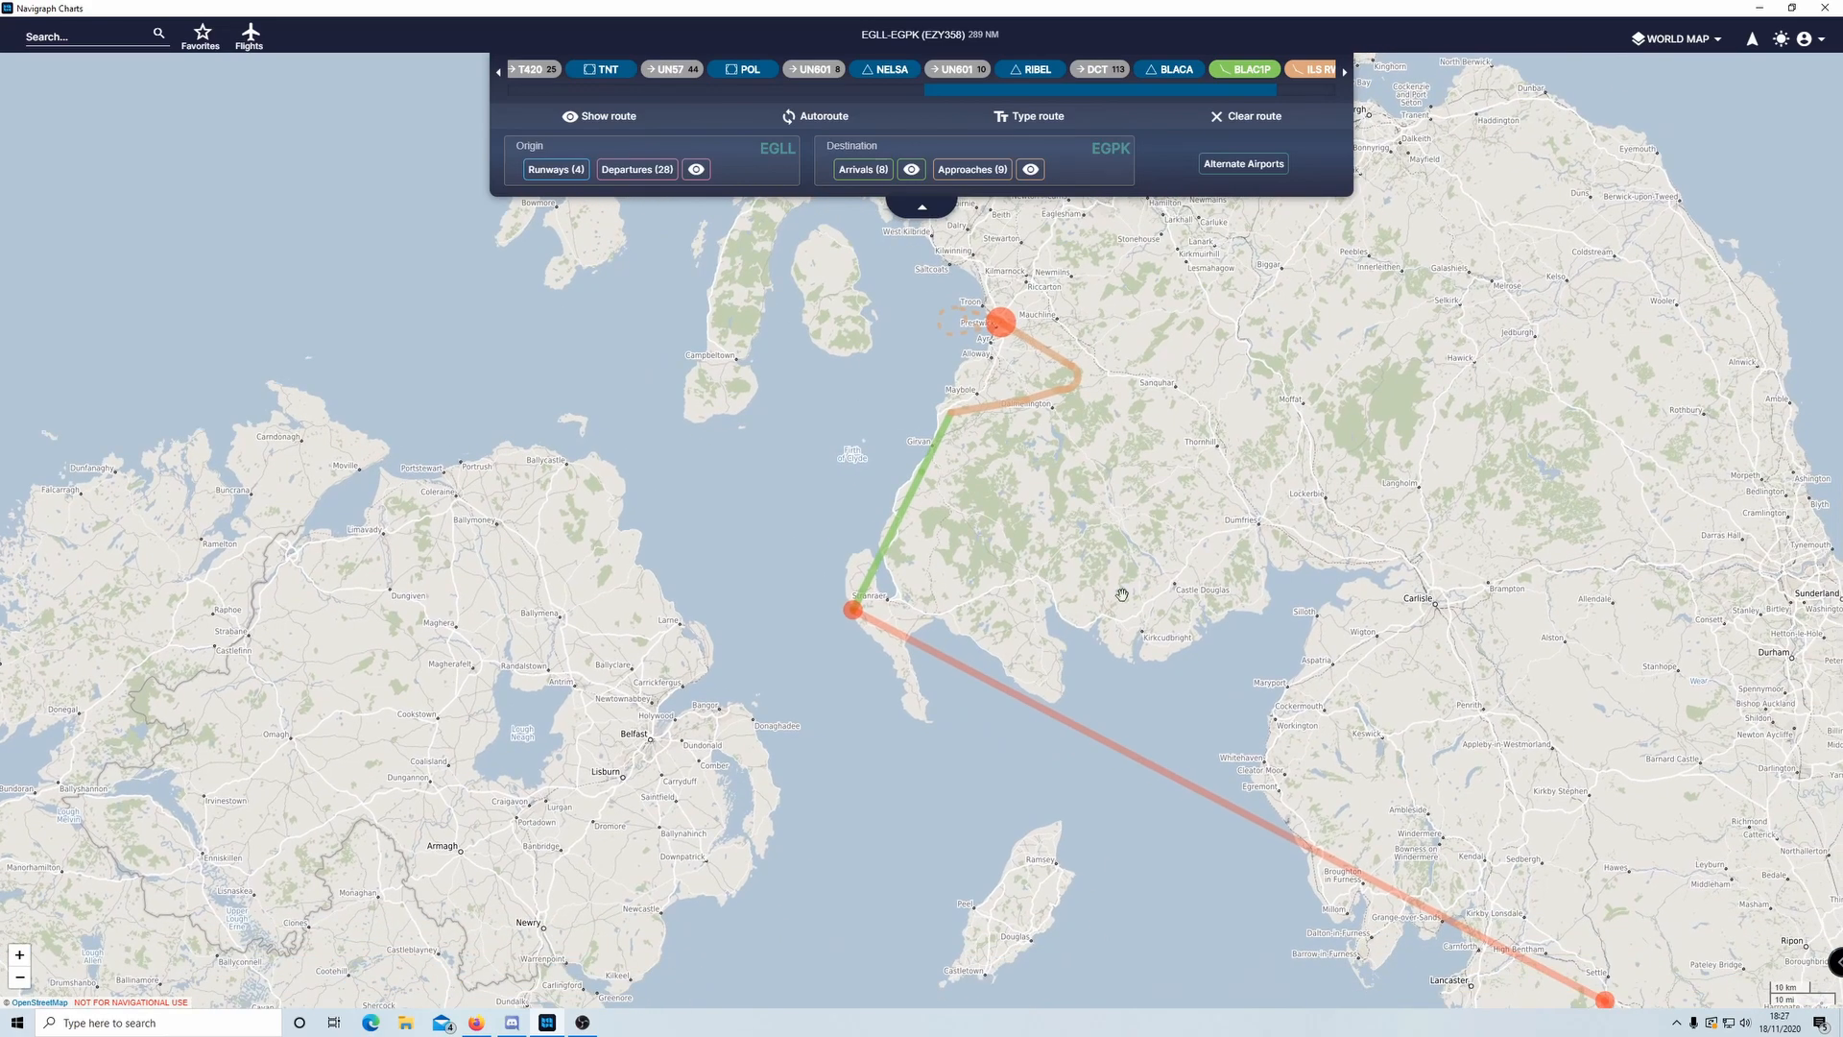
scroll(938, 593, down, 1)
drag(1090, 628, 1055, 747)
scroll(1042, 678, up, 1)
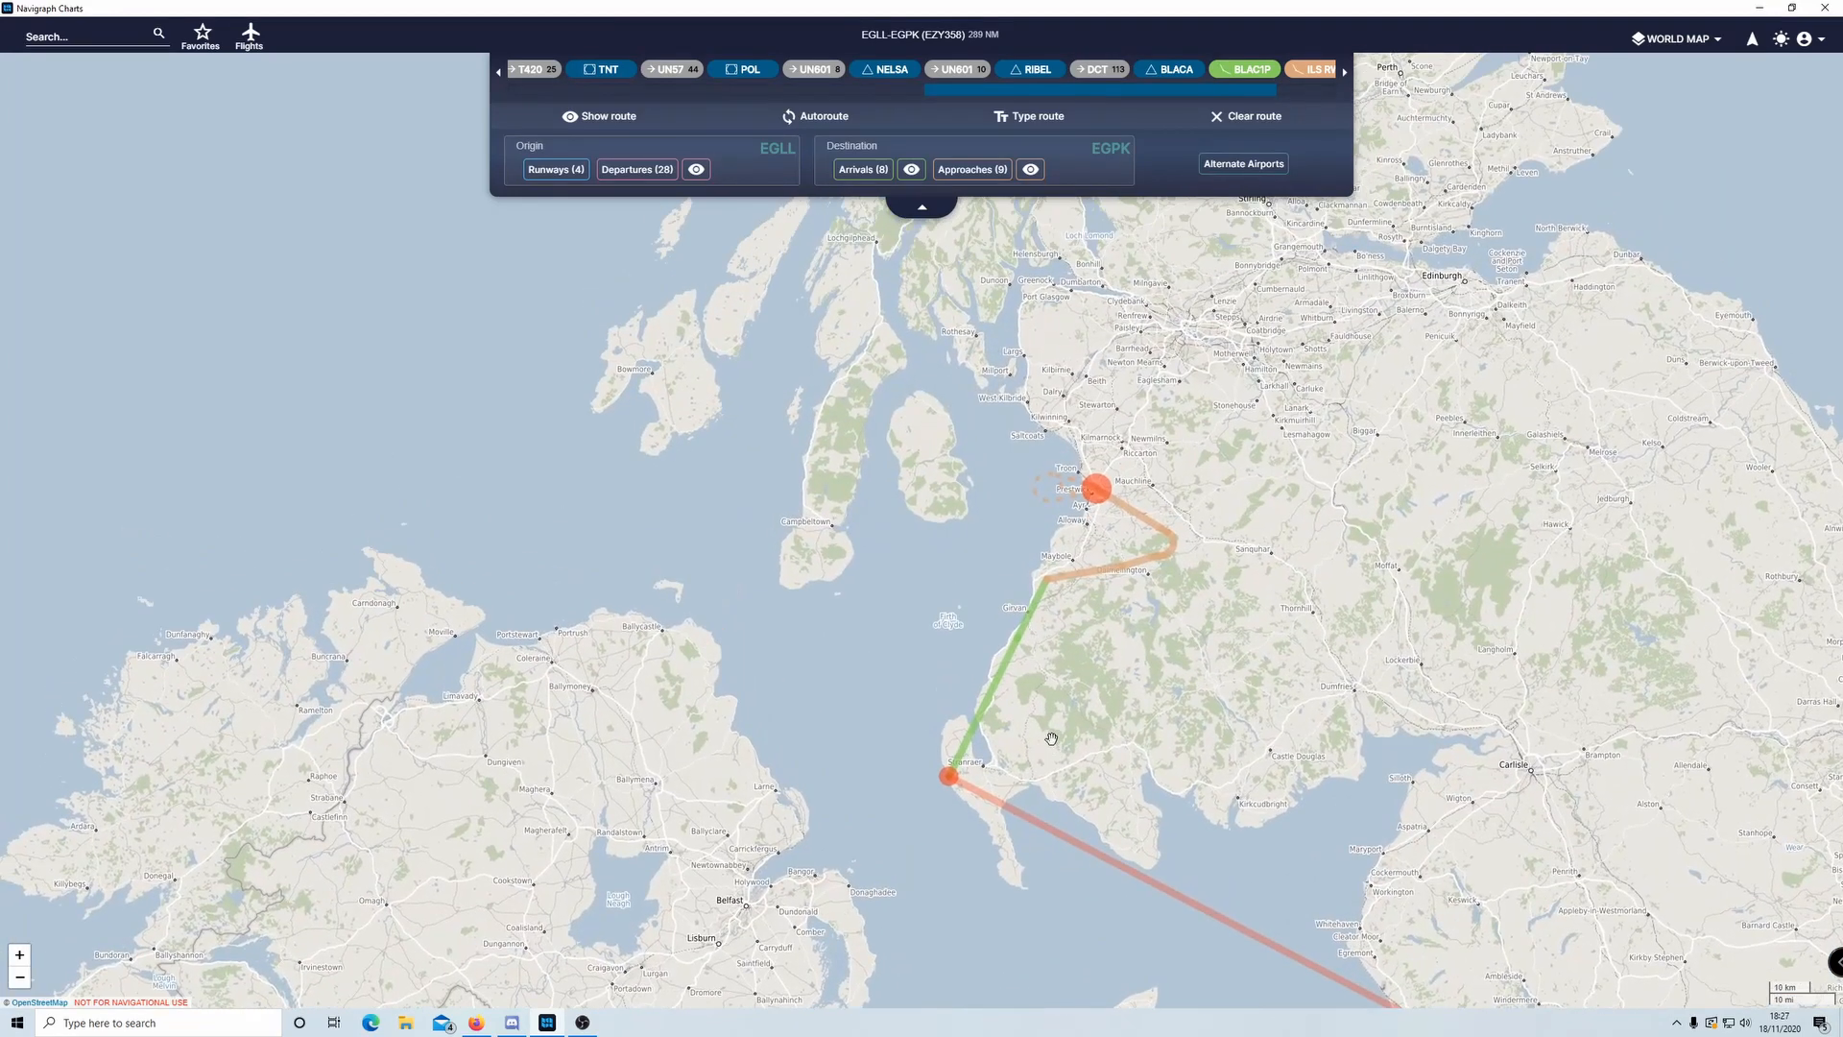
click(873, 172)
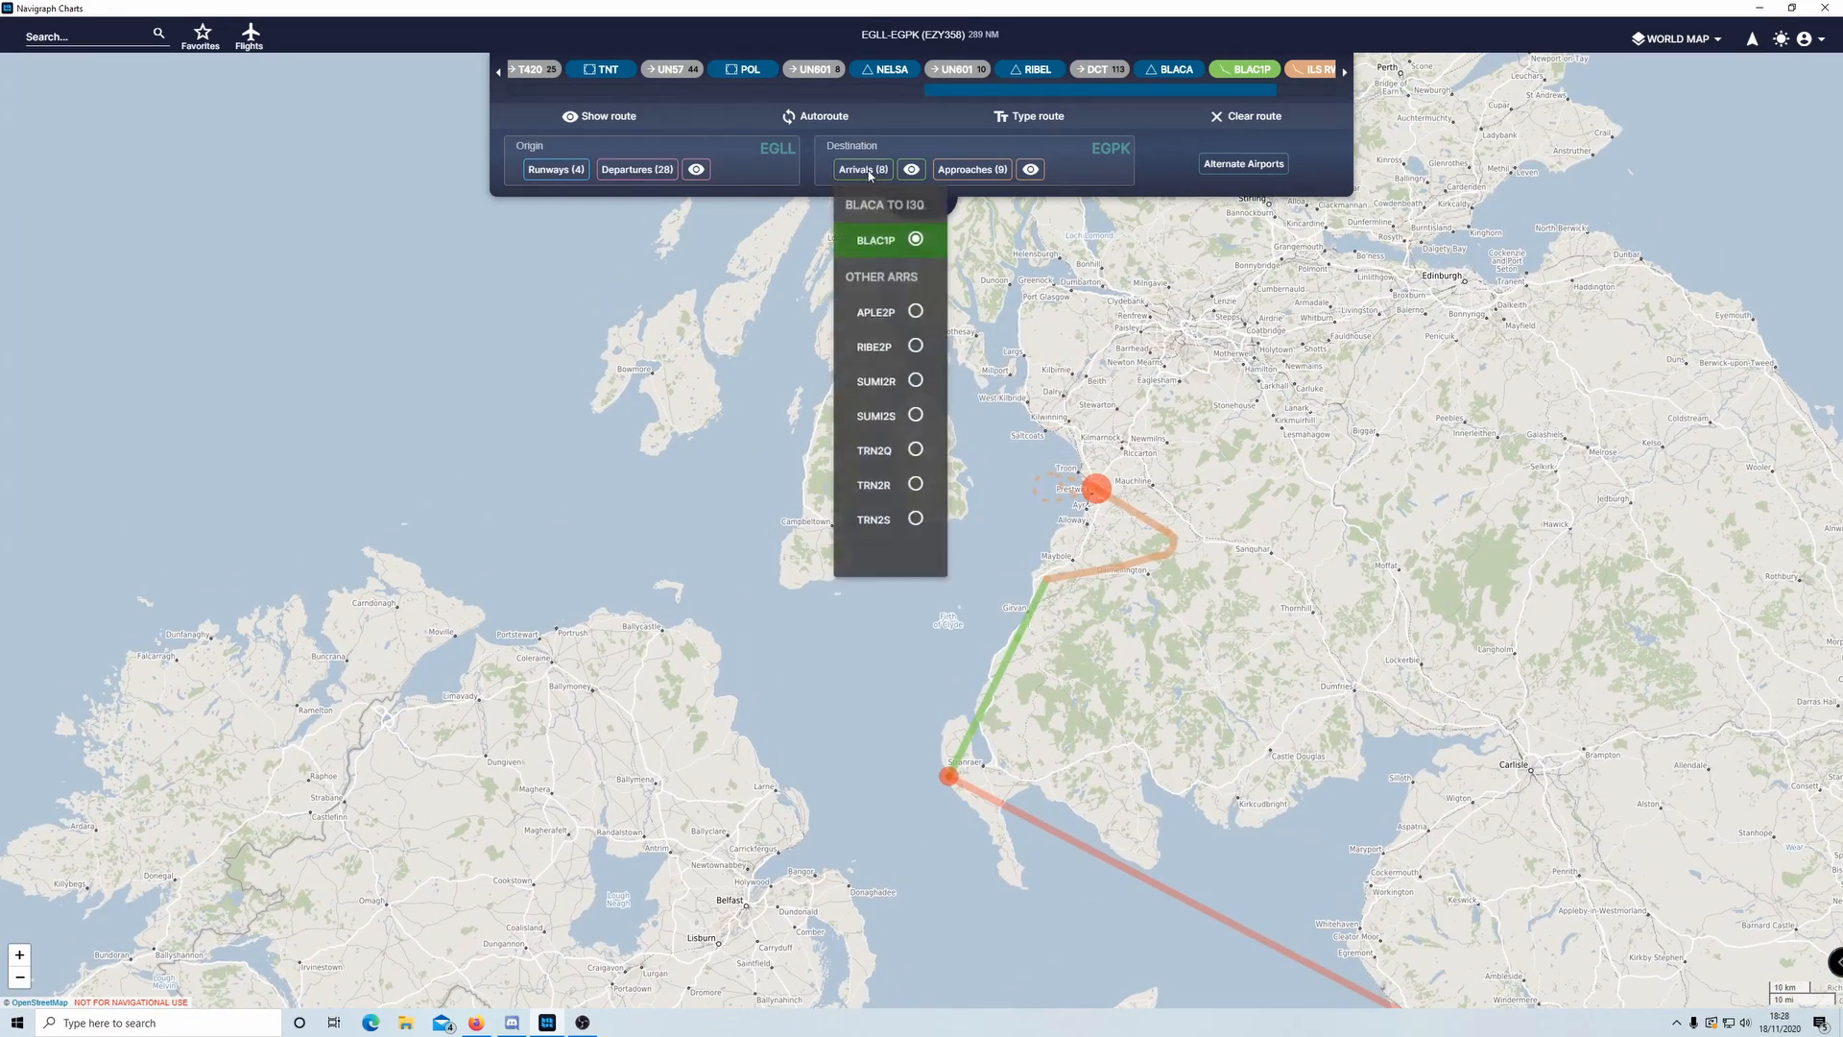
click(916, 311)
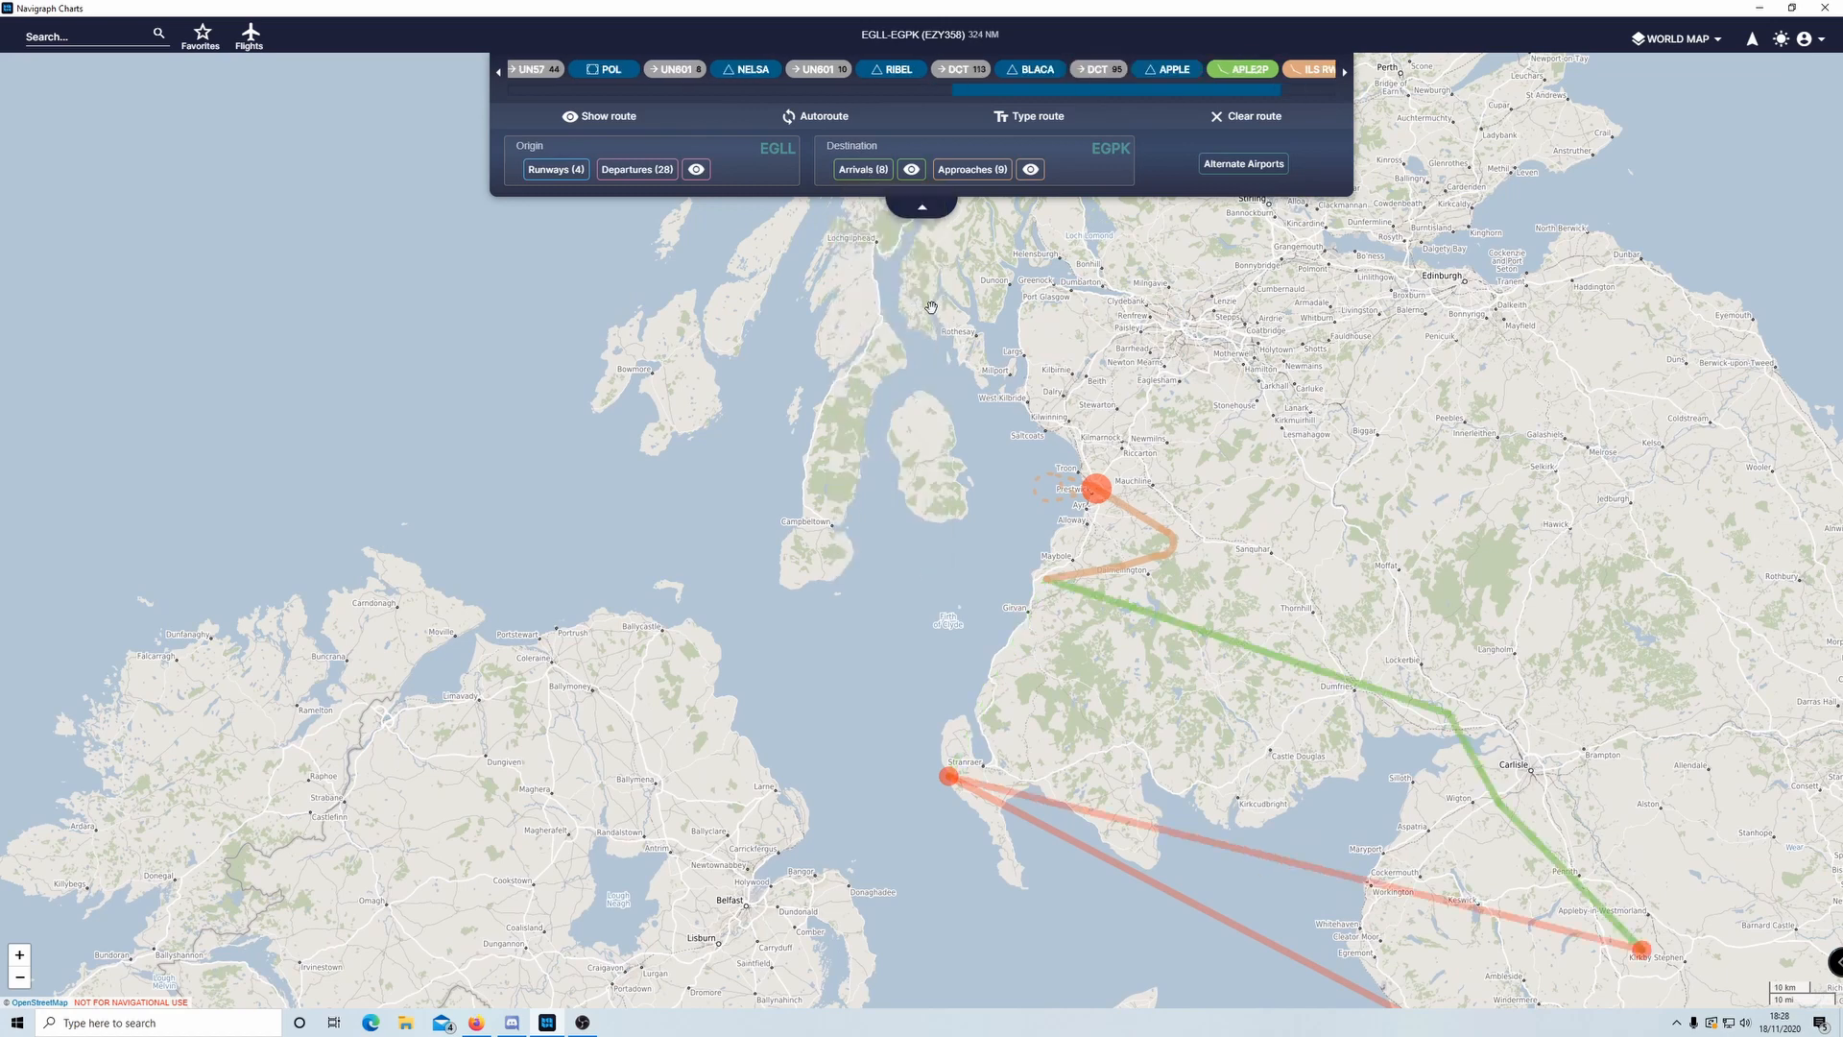
drag(1229, 739, 1021, 465)
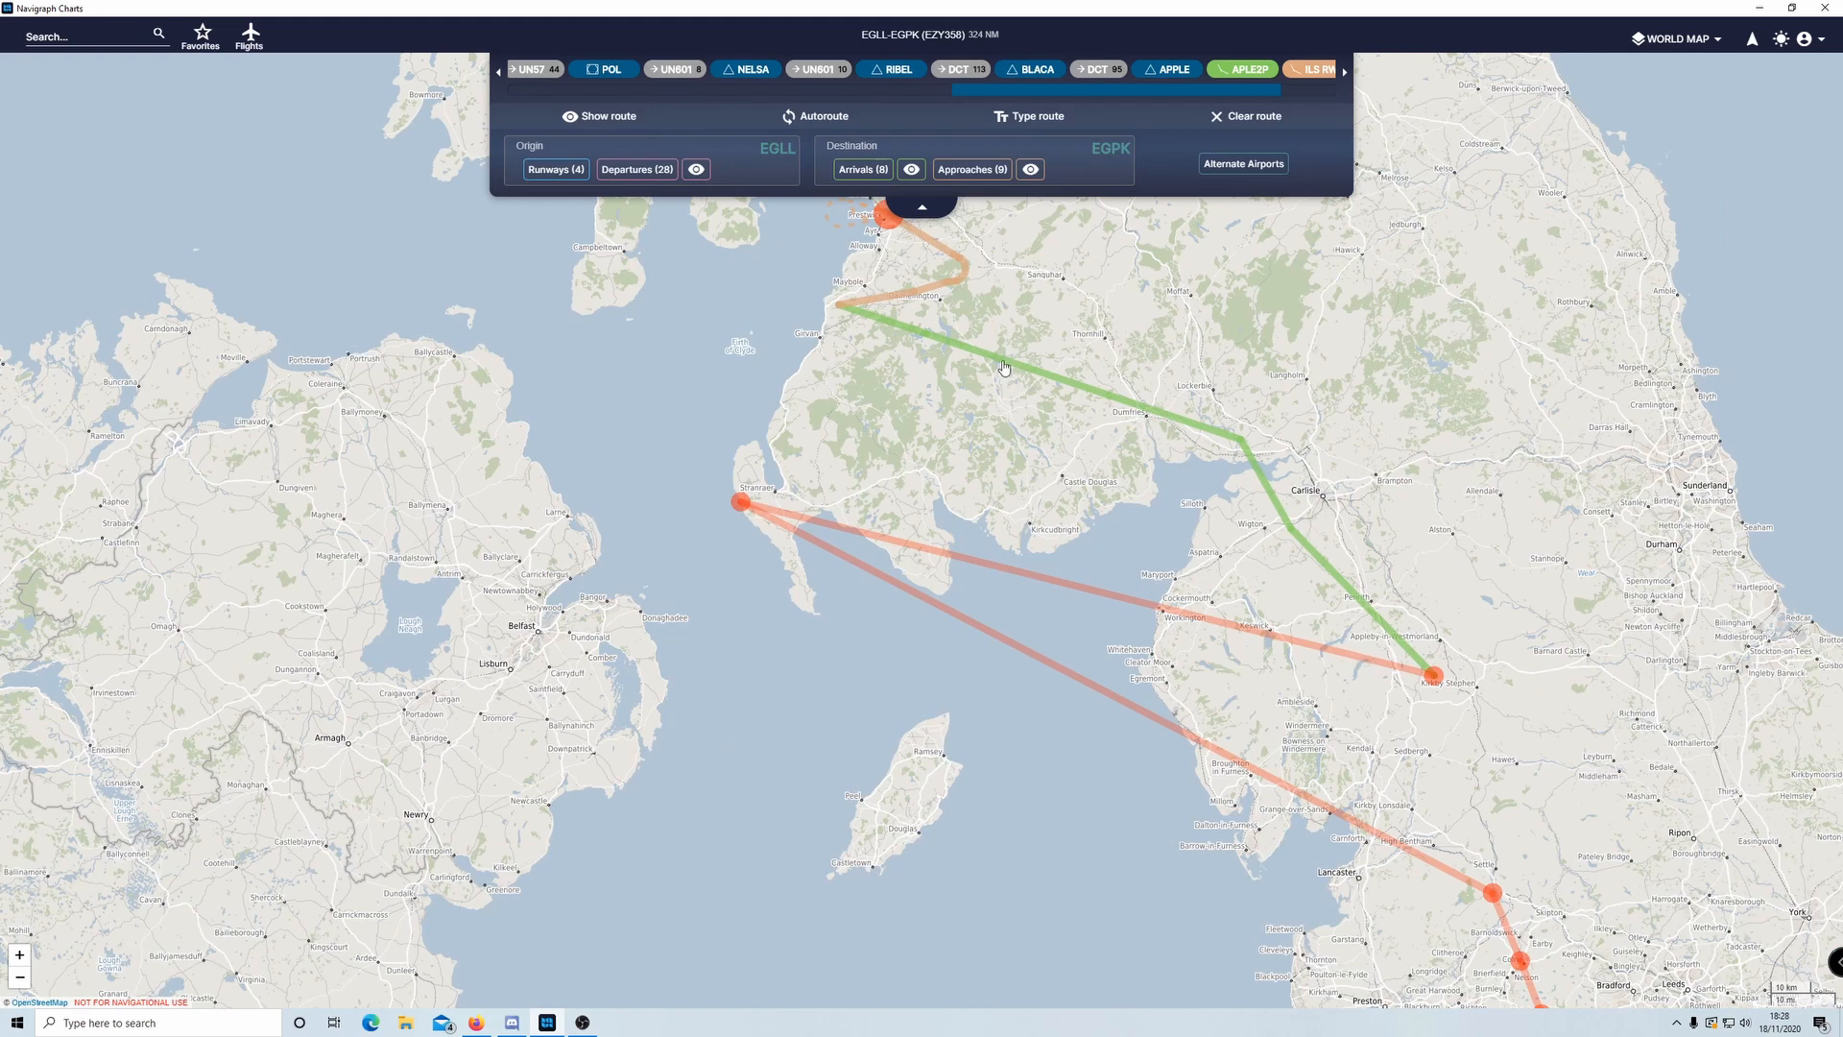
drag(1258, 629, 1169, 570)
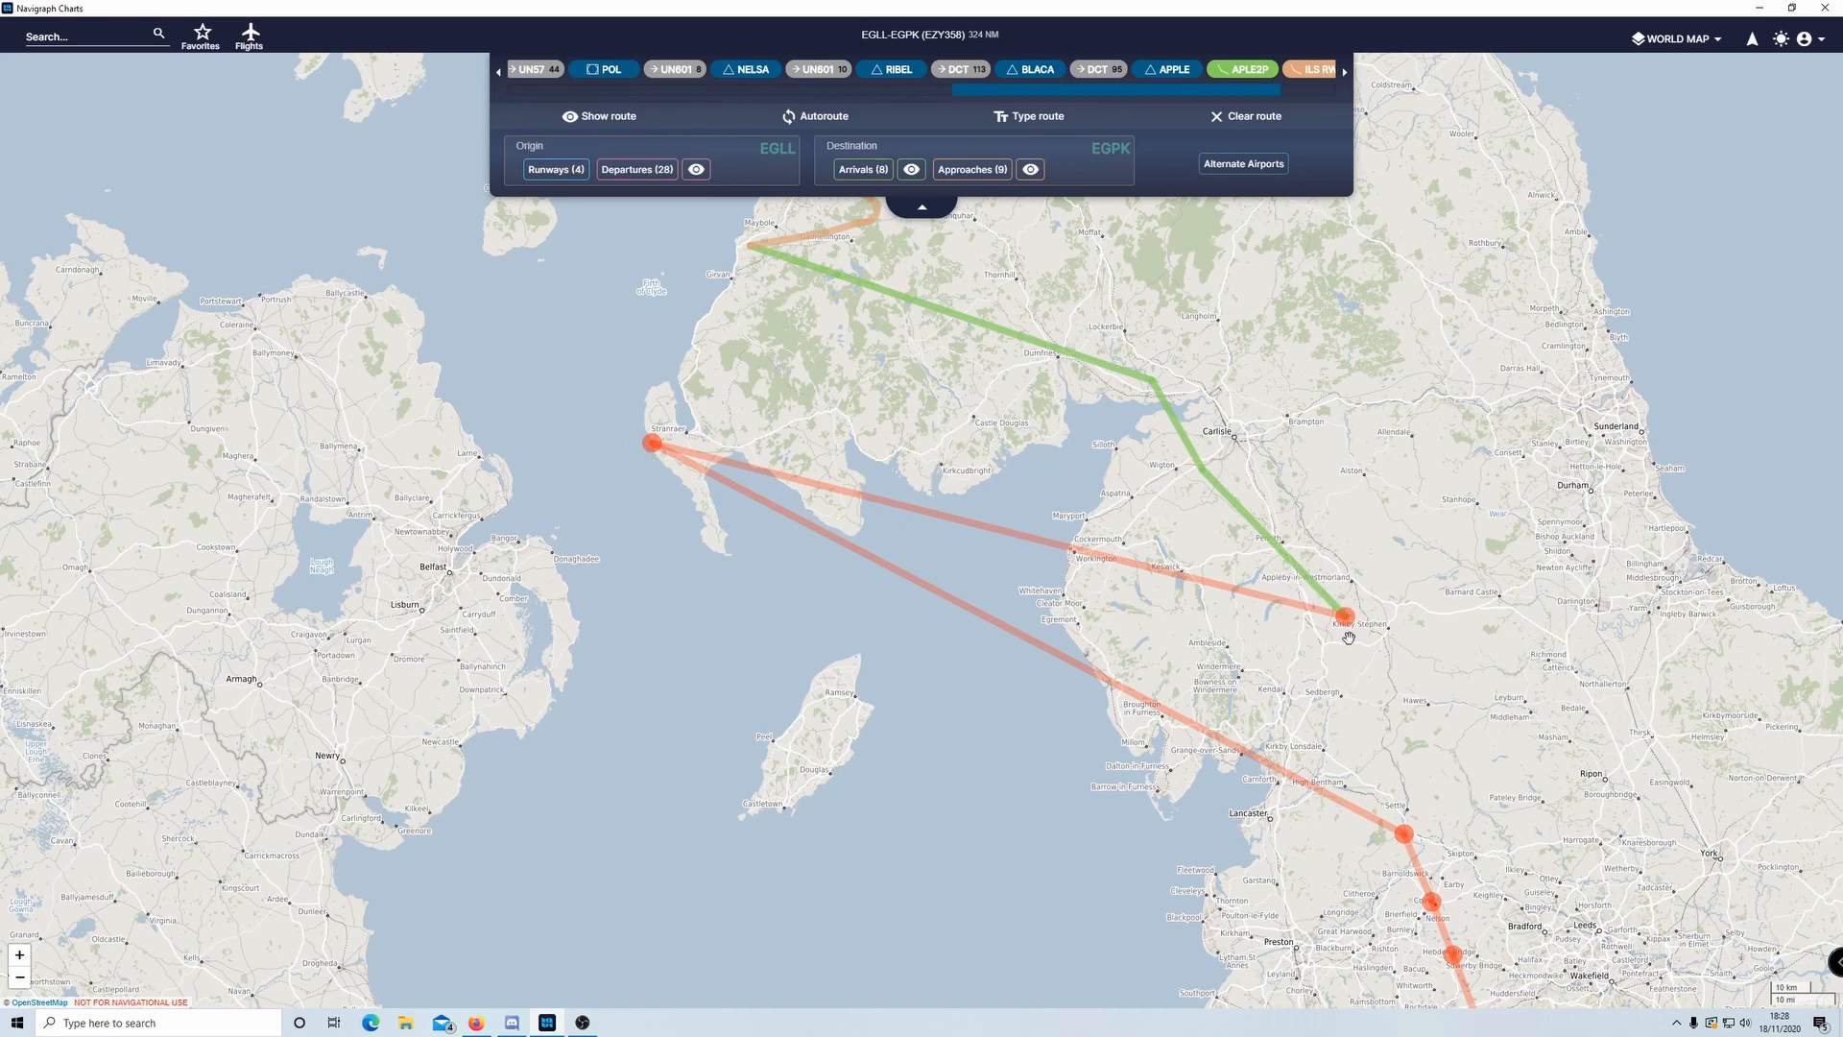
- Identify the detour waypoint on the map and delete BLACA from the route so that RIBEL leads directly to APPLE
click(654, 447)
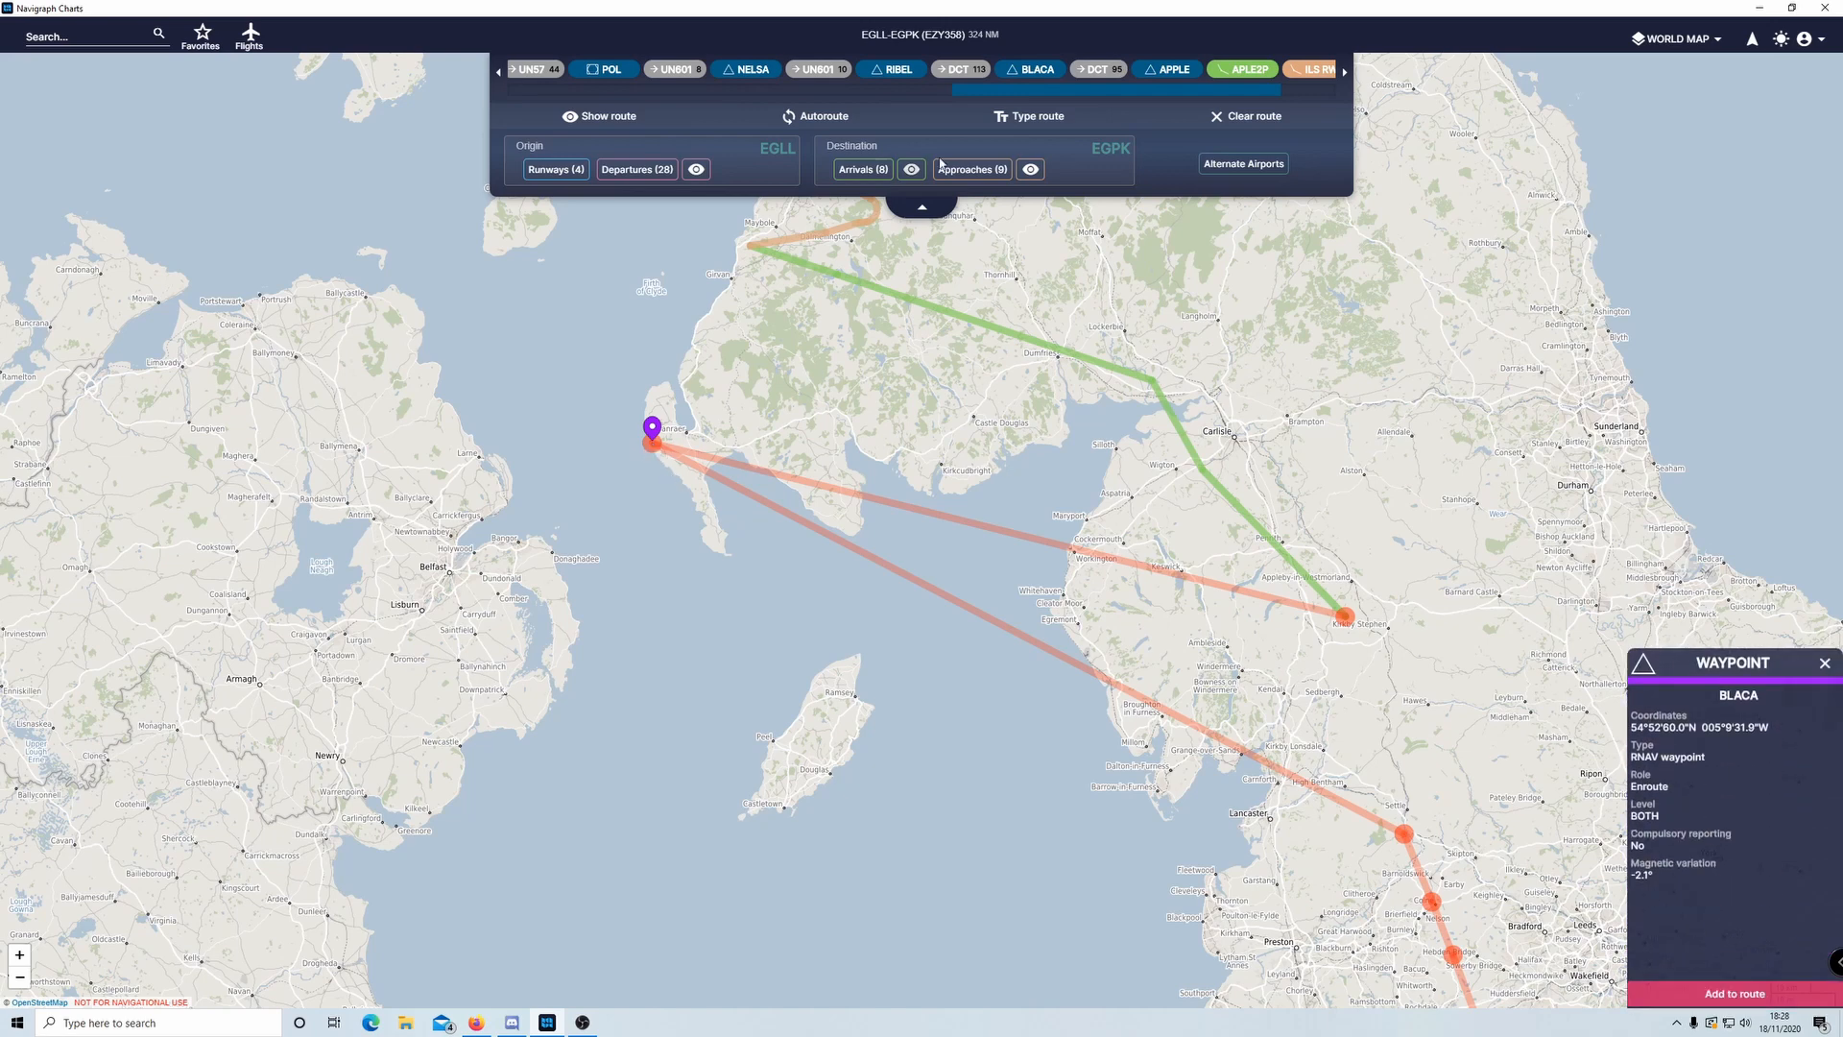
click(1022, 76)
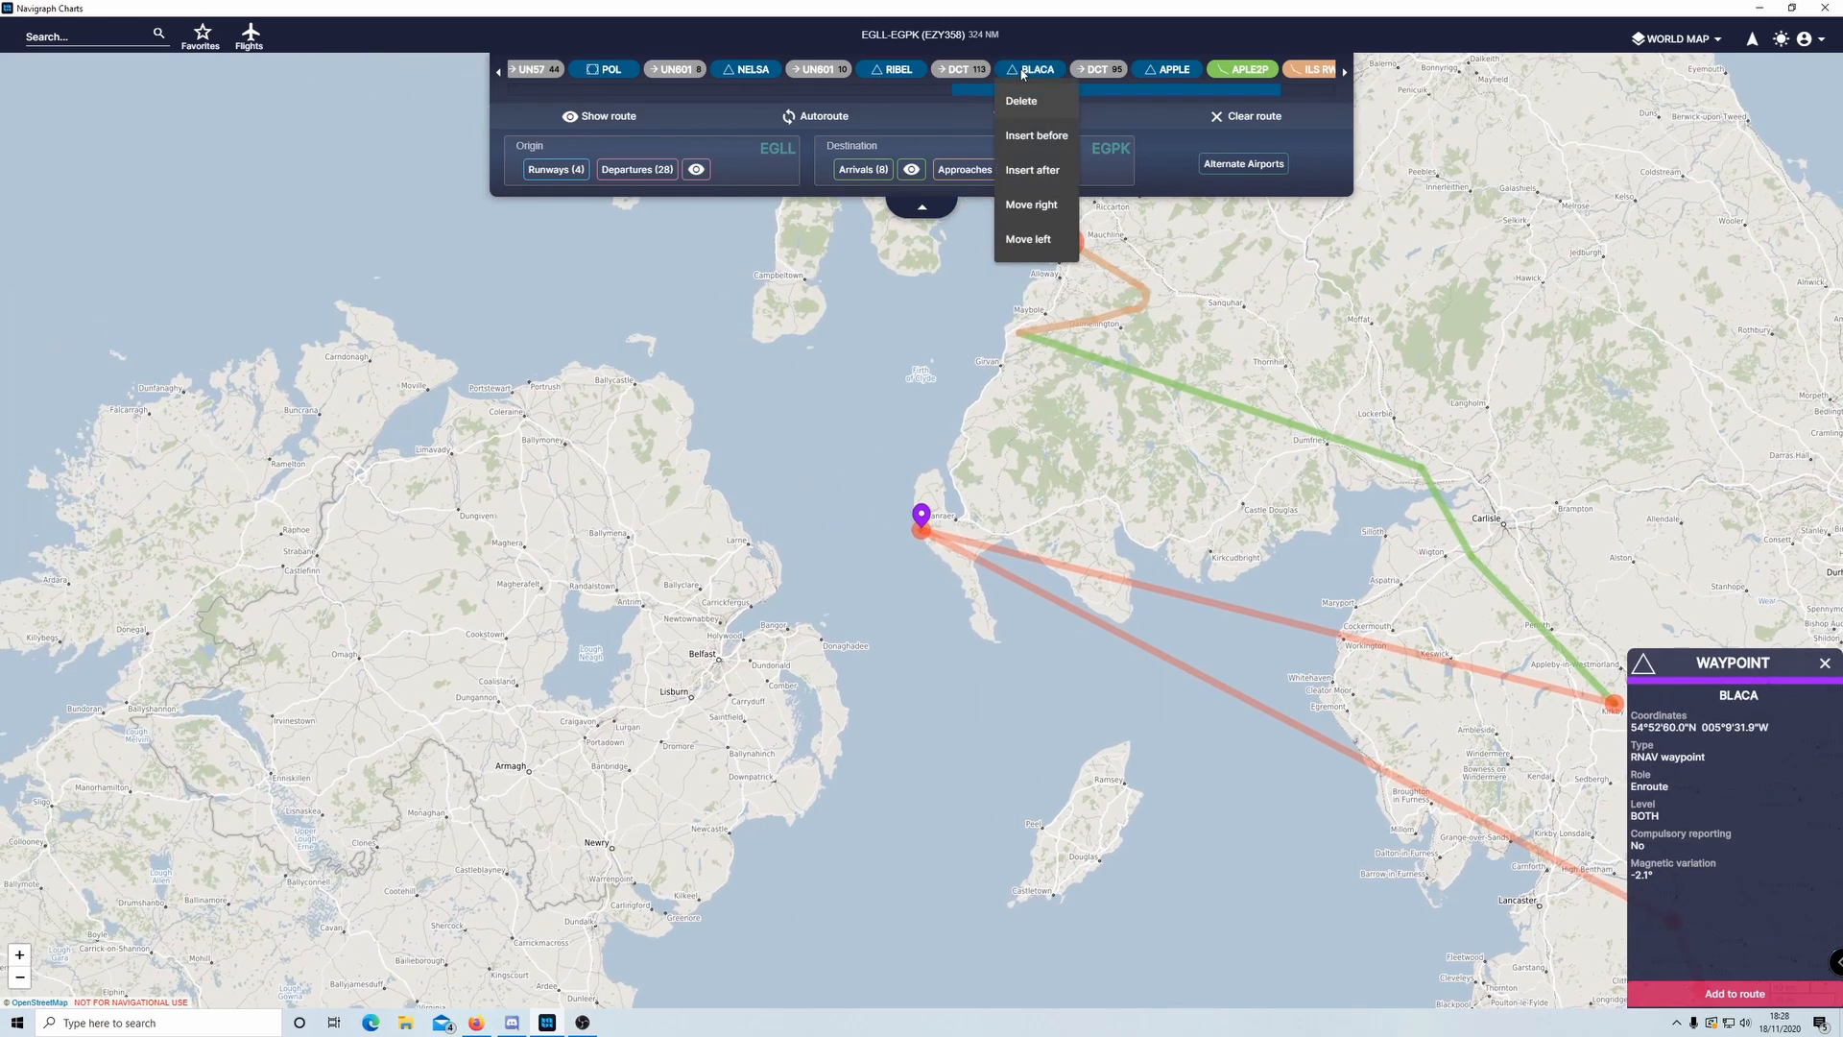
click(1030, 102)
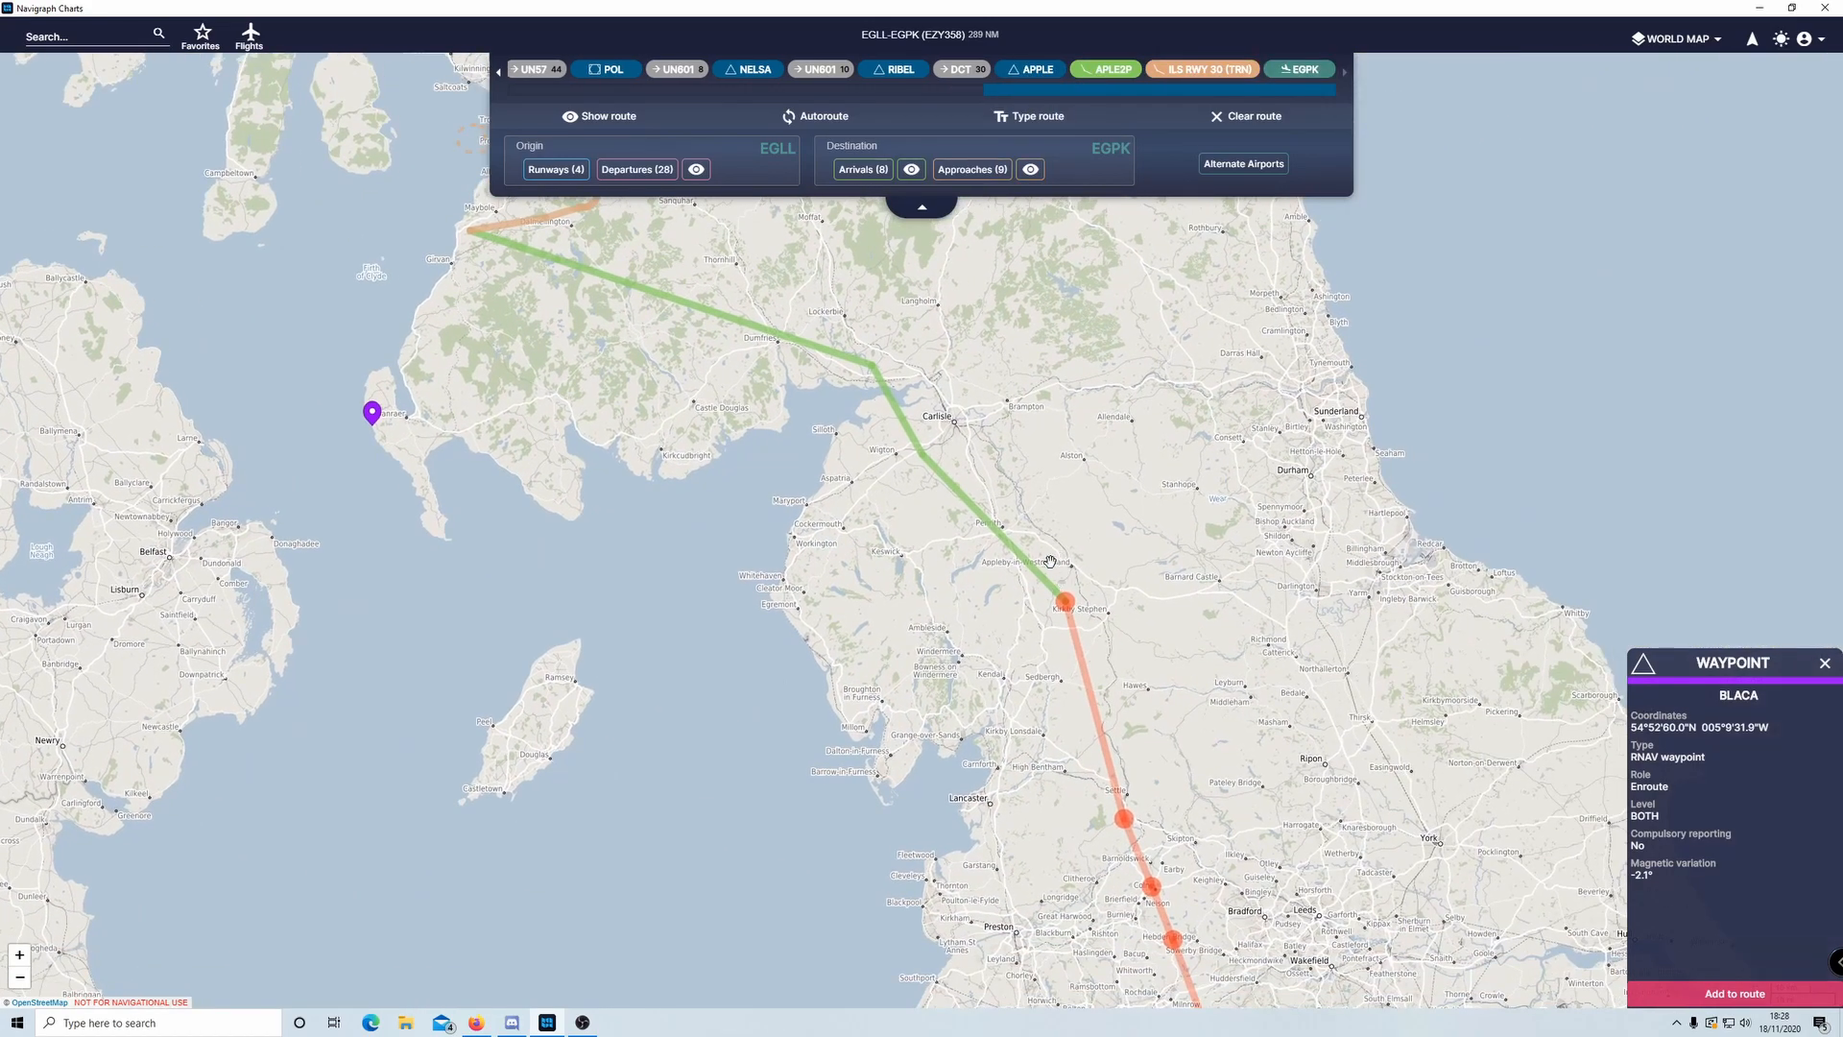
drag(1042, 527, 1163, 619)
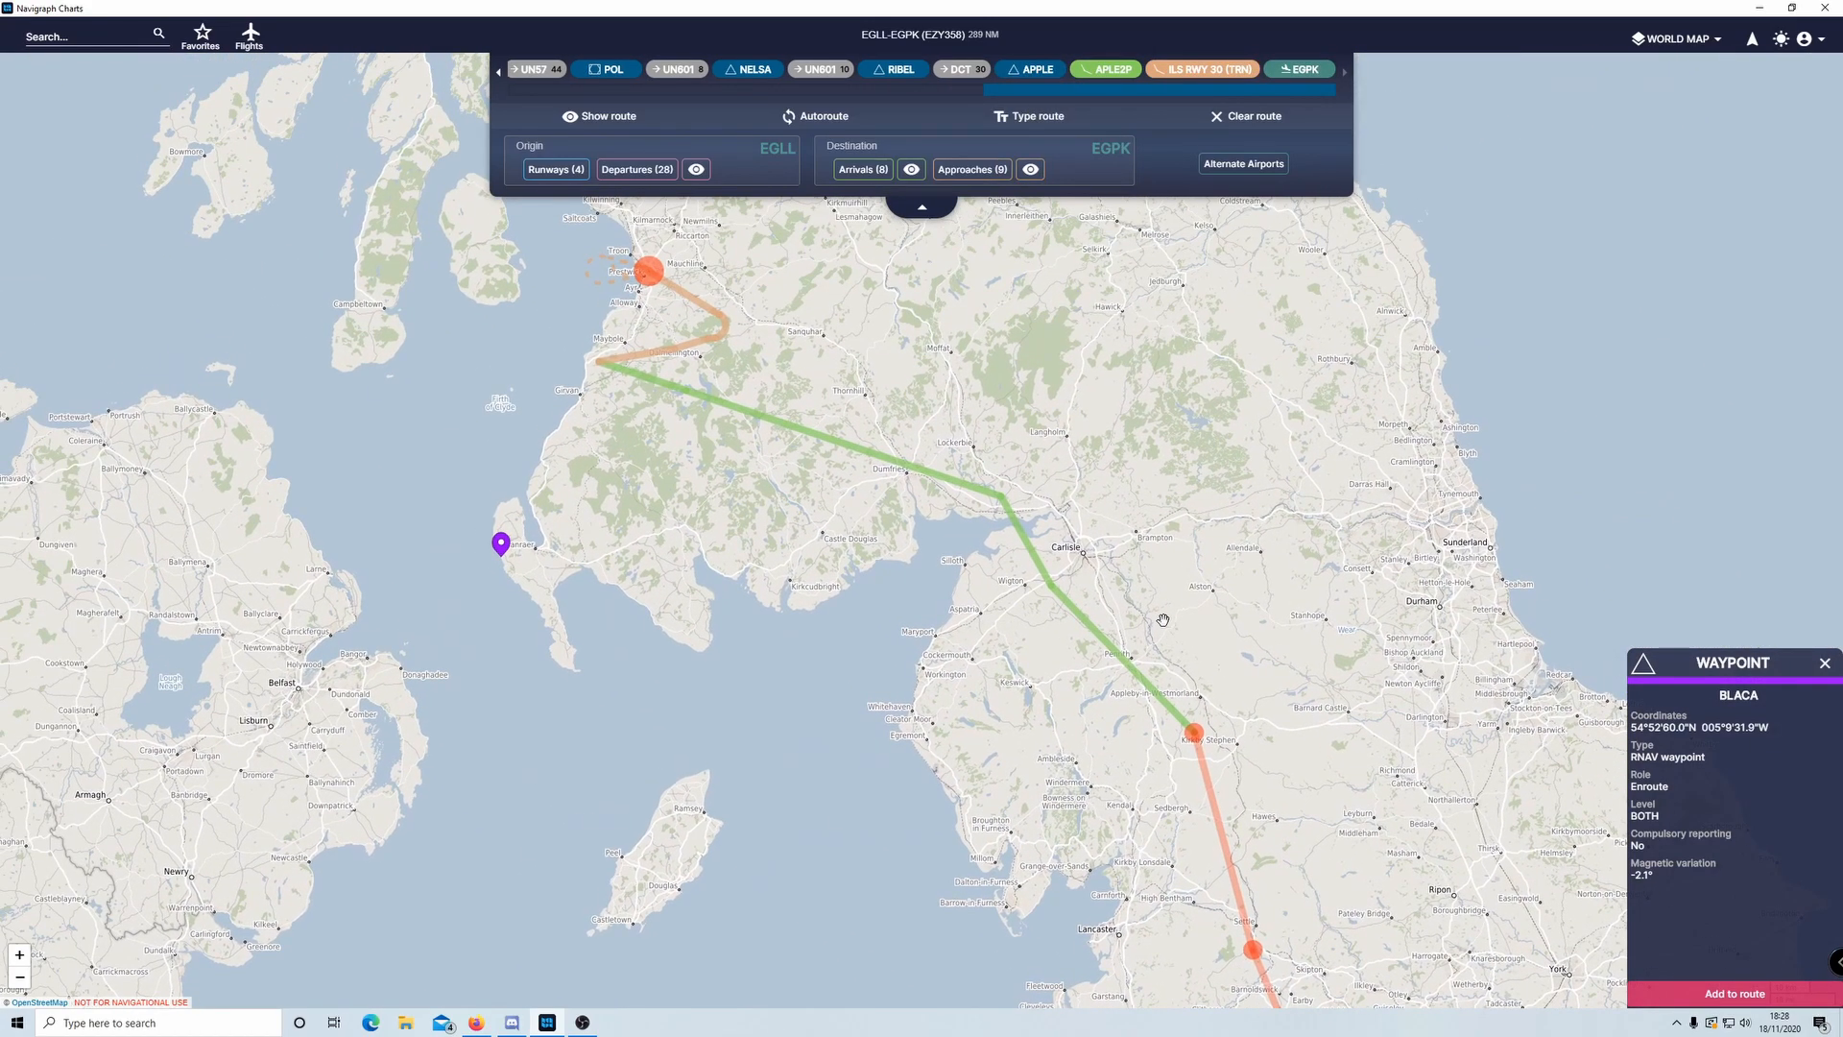
- Try BLAC1P, RIBE2P and SUMI2R as the EGPK arrival, return to APLE2P, and examine the resulting route
click(849, 165)
click(916, 312)
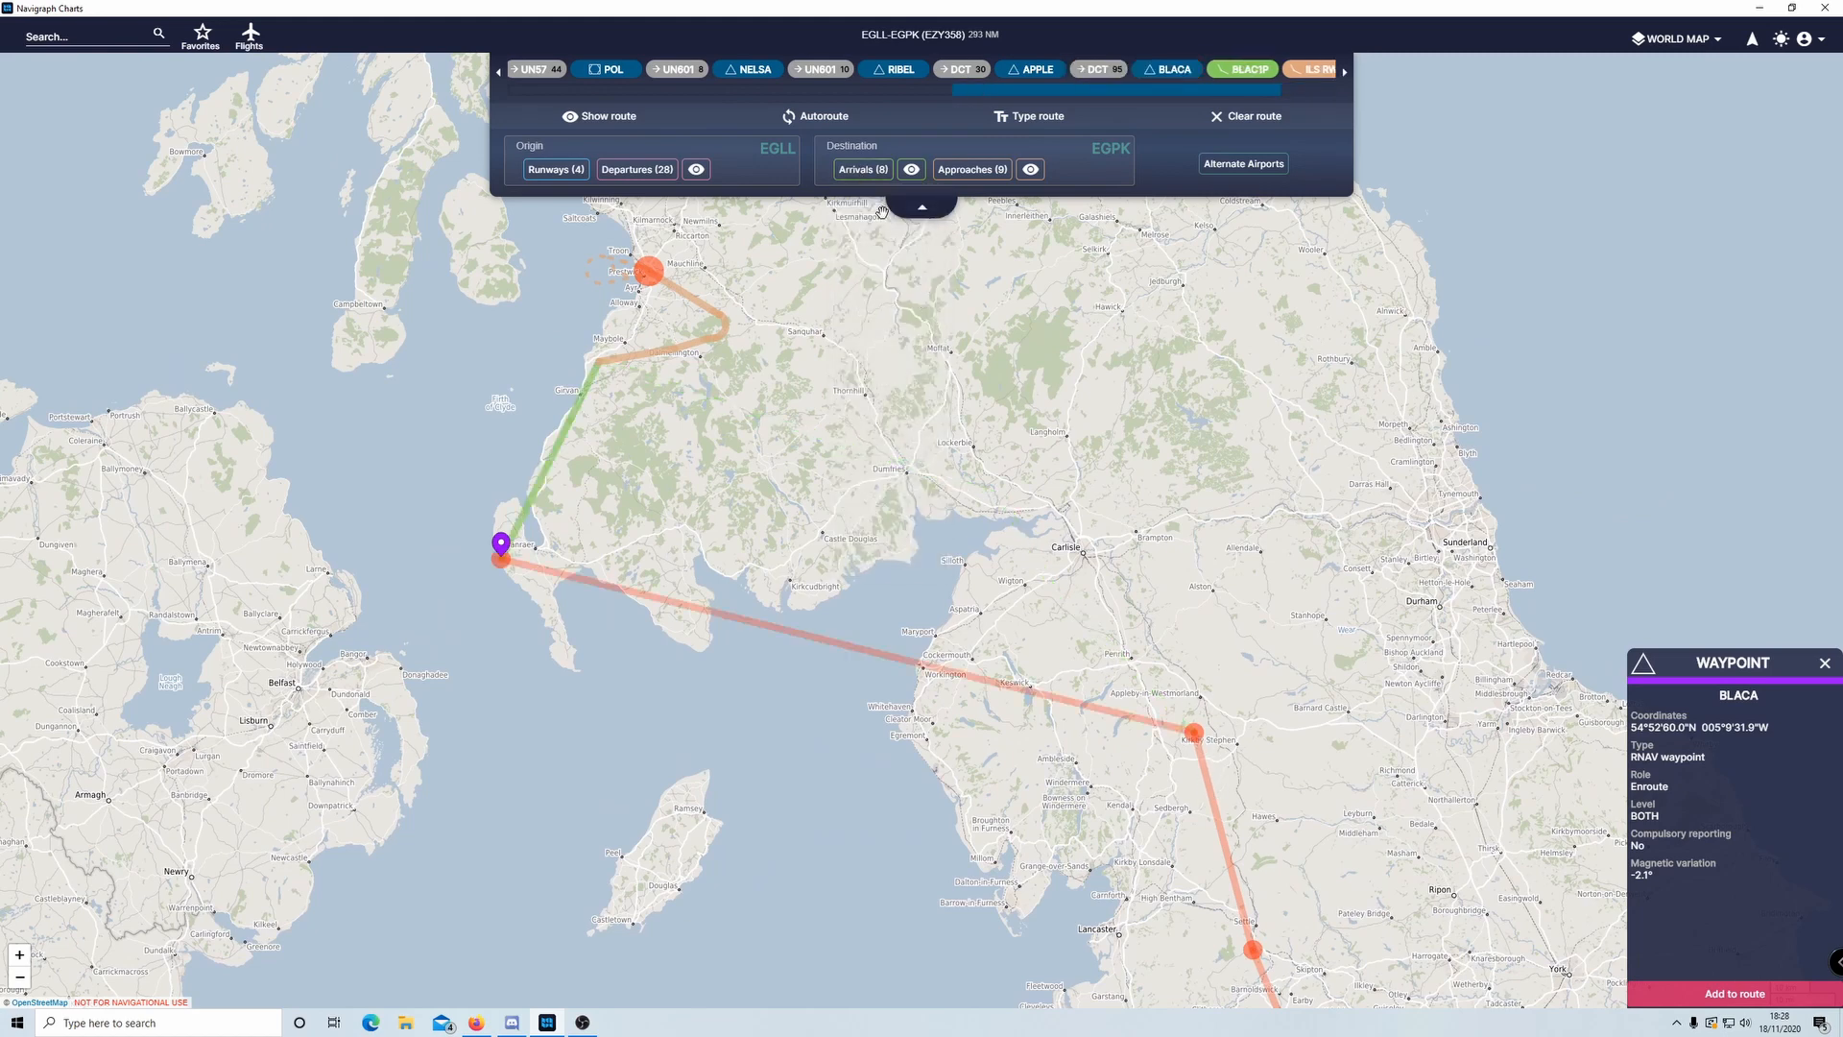
click(858, 177)
click(916, 347)
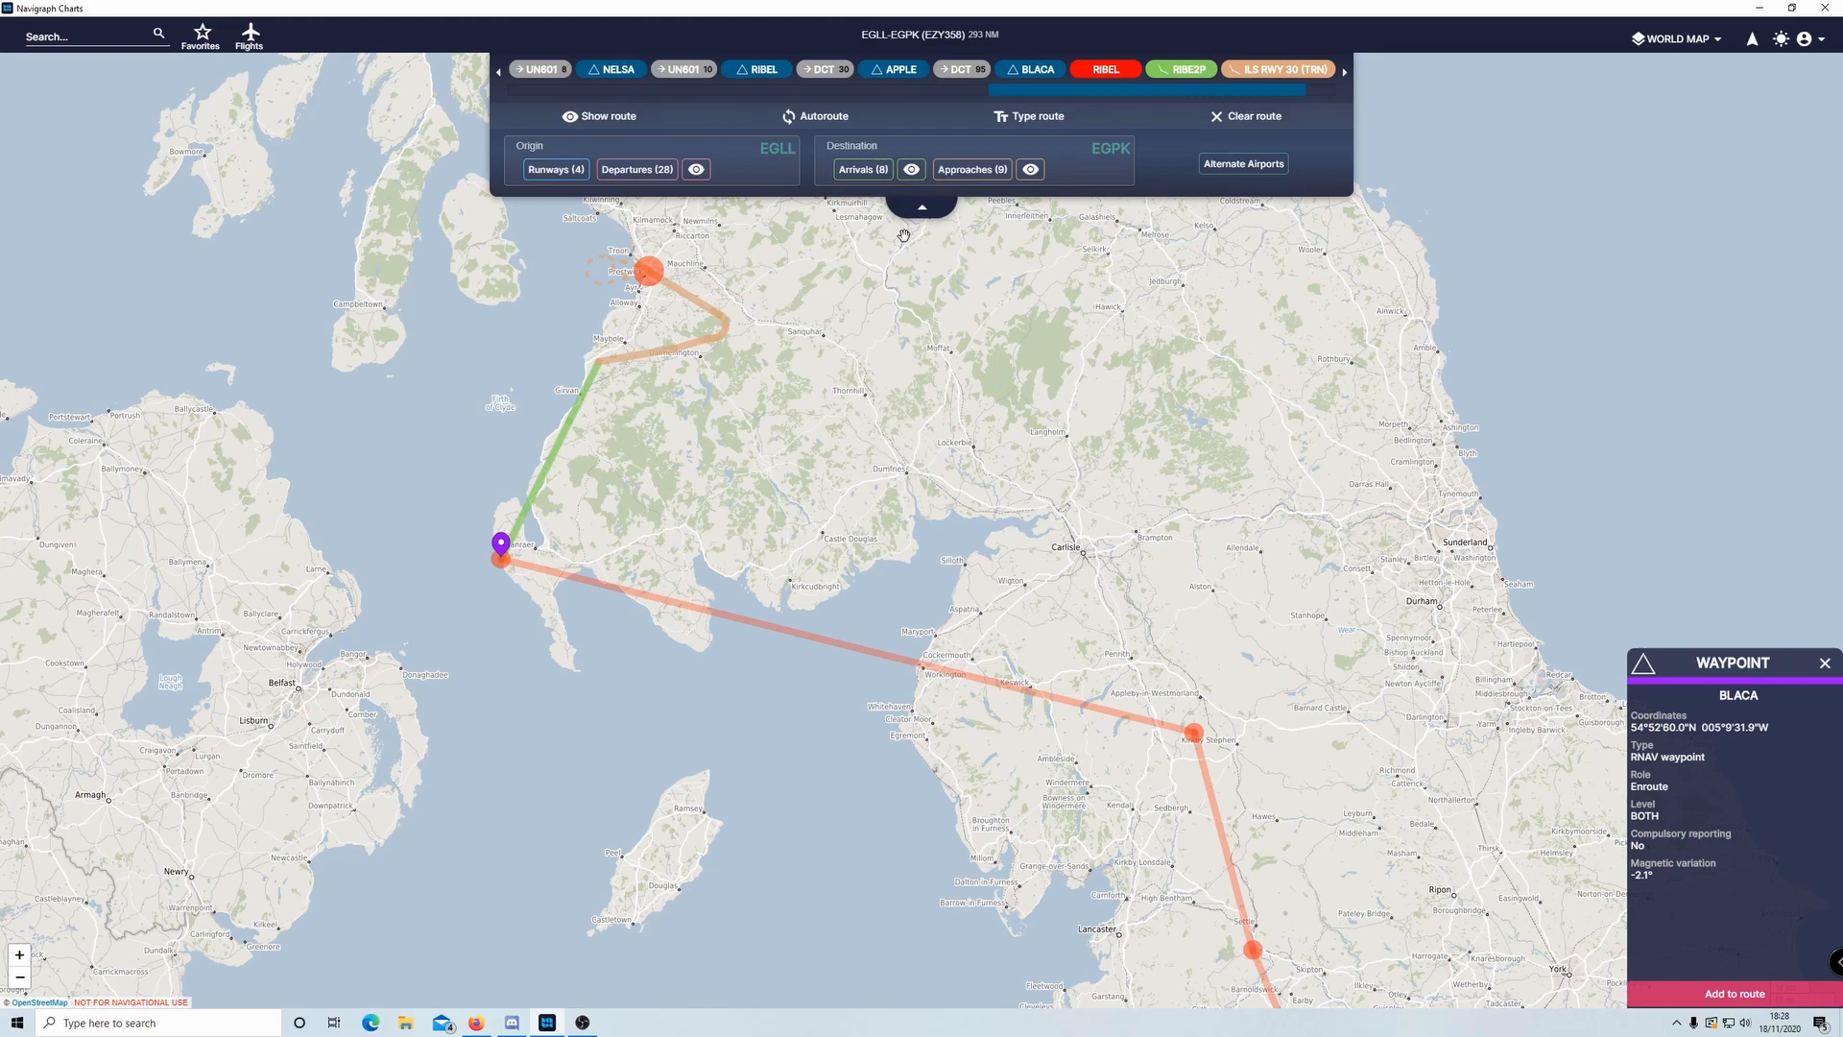
click(857, 171)
click(917, 384)
click(857, 173)
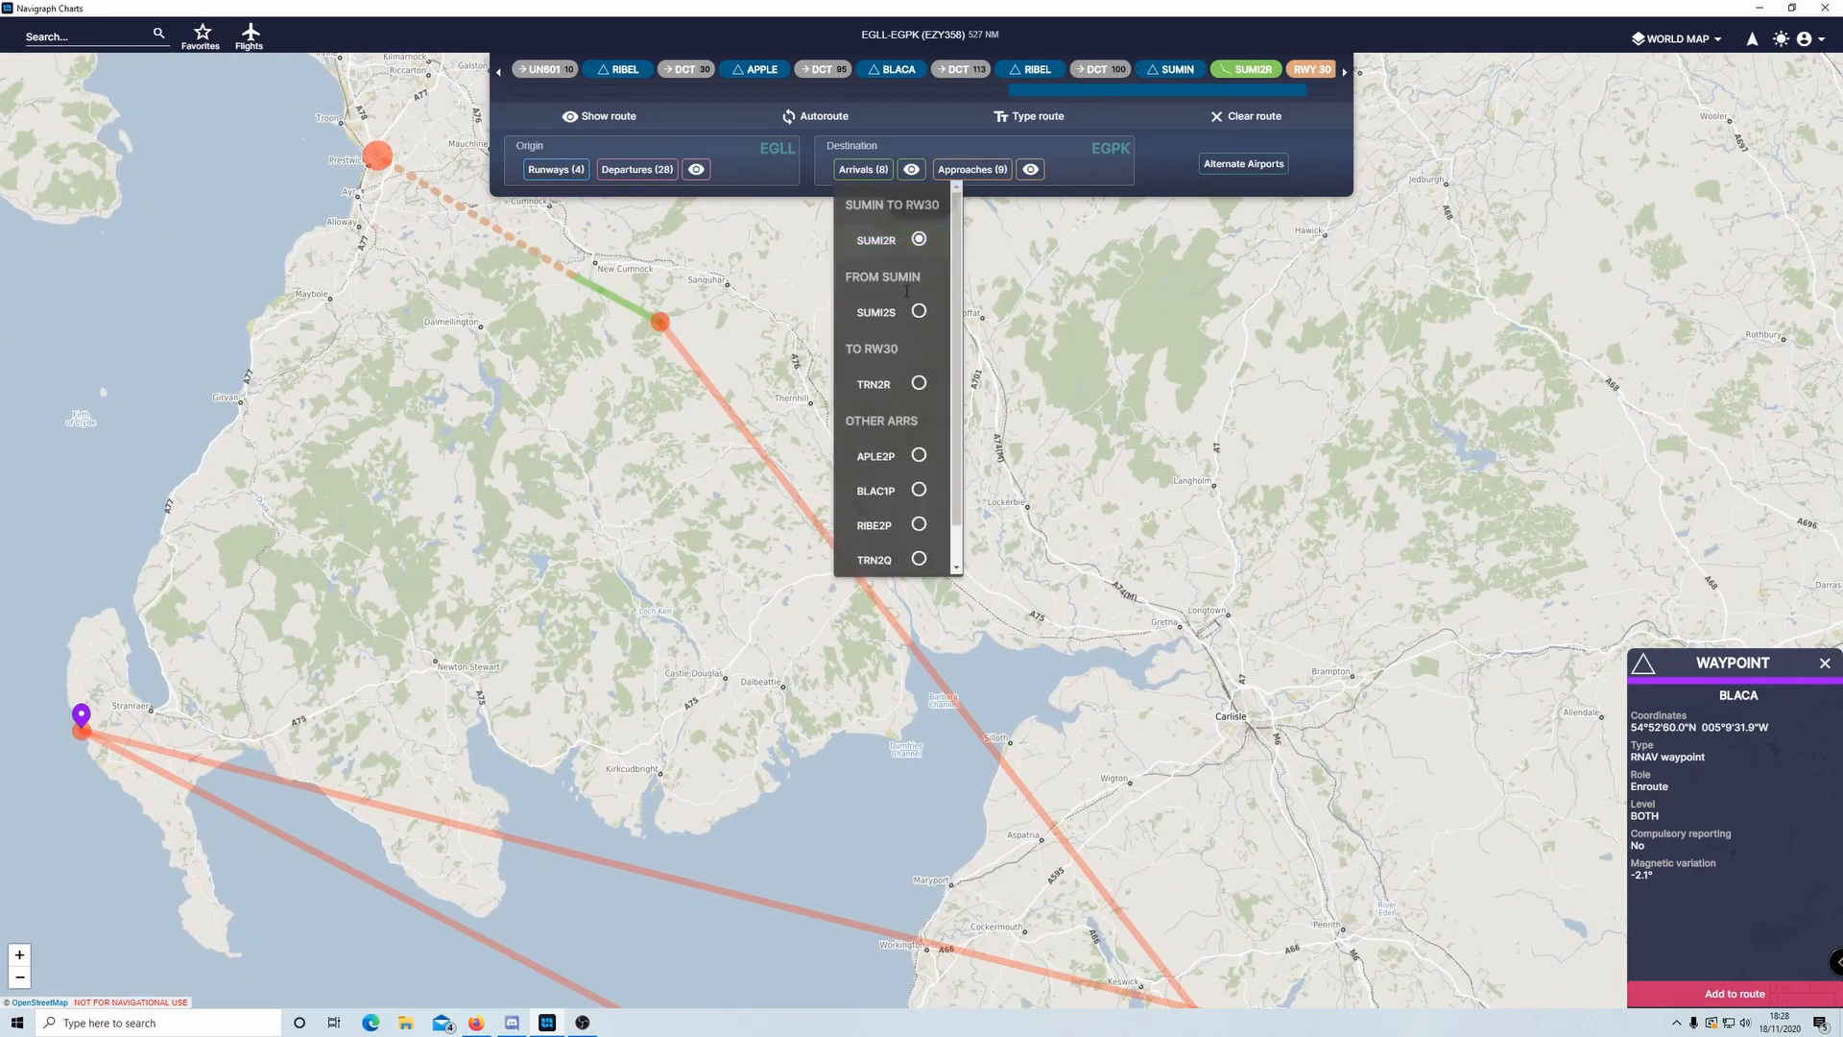
click(918, 456)
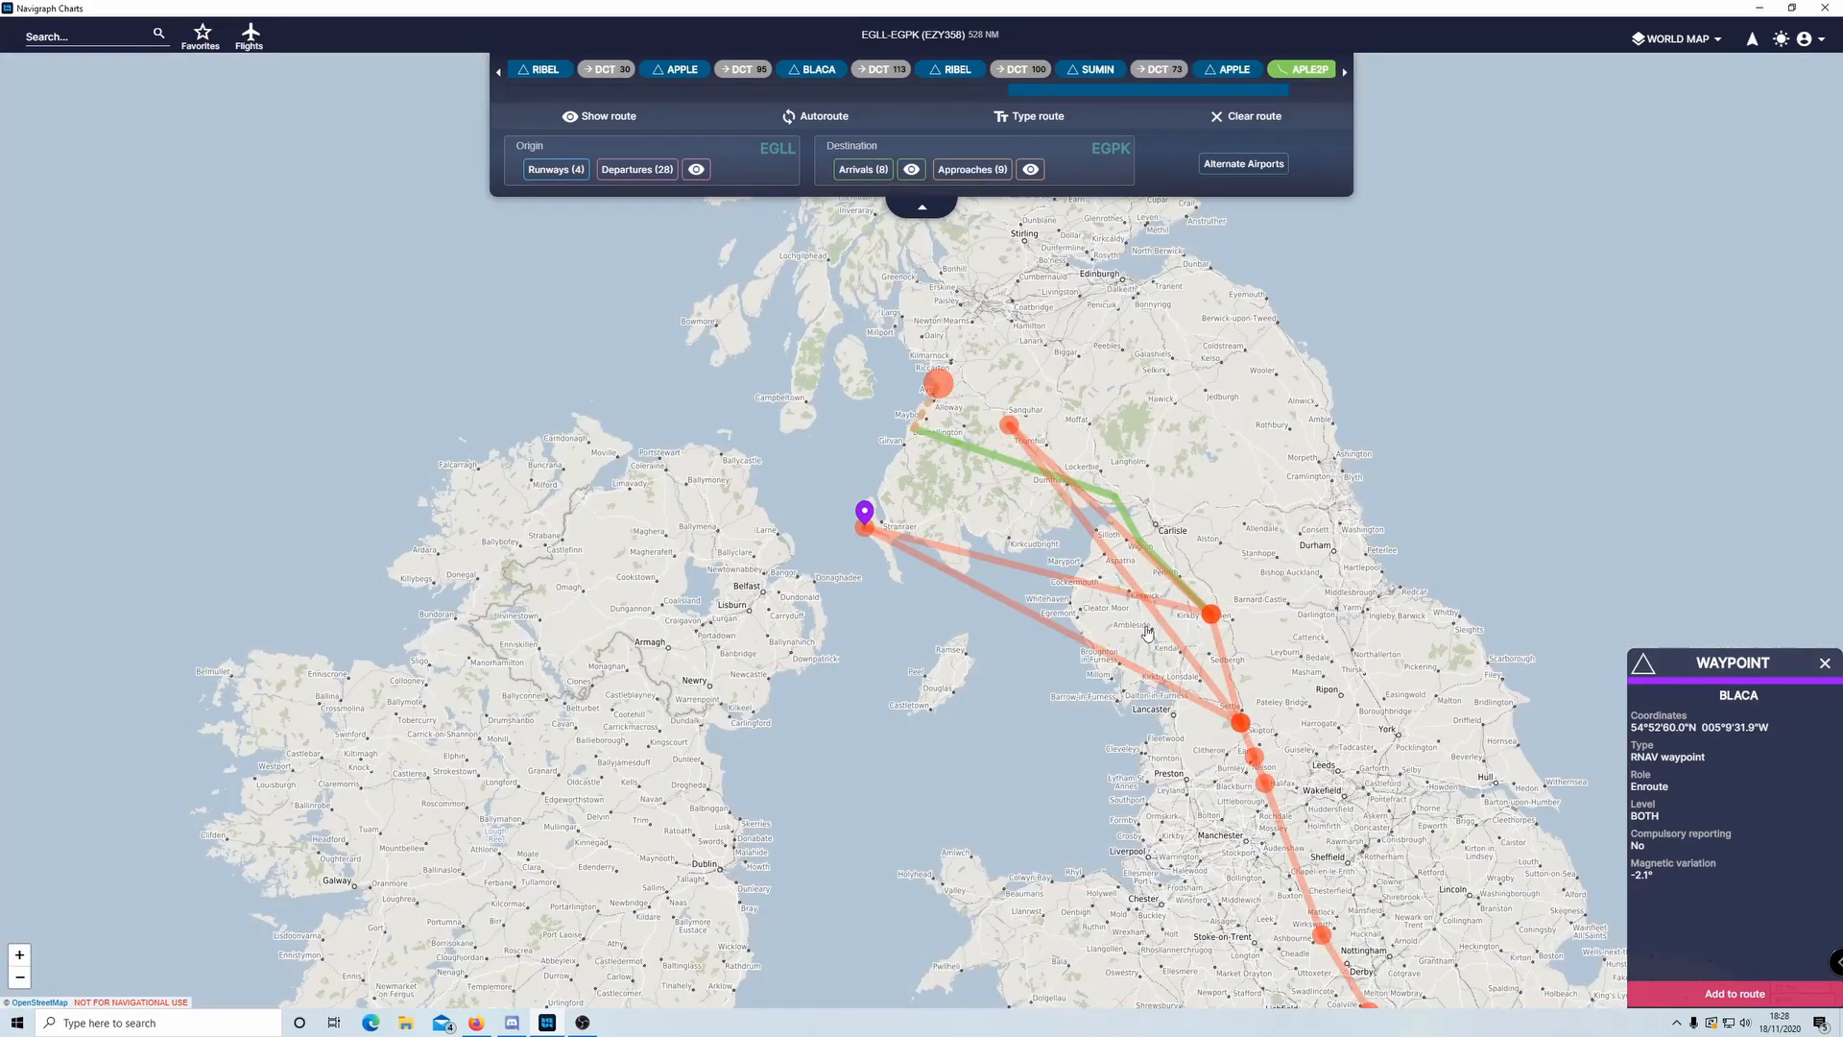
scroll(1195, 619, up, 2)
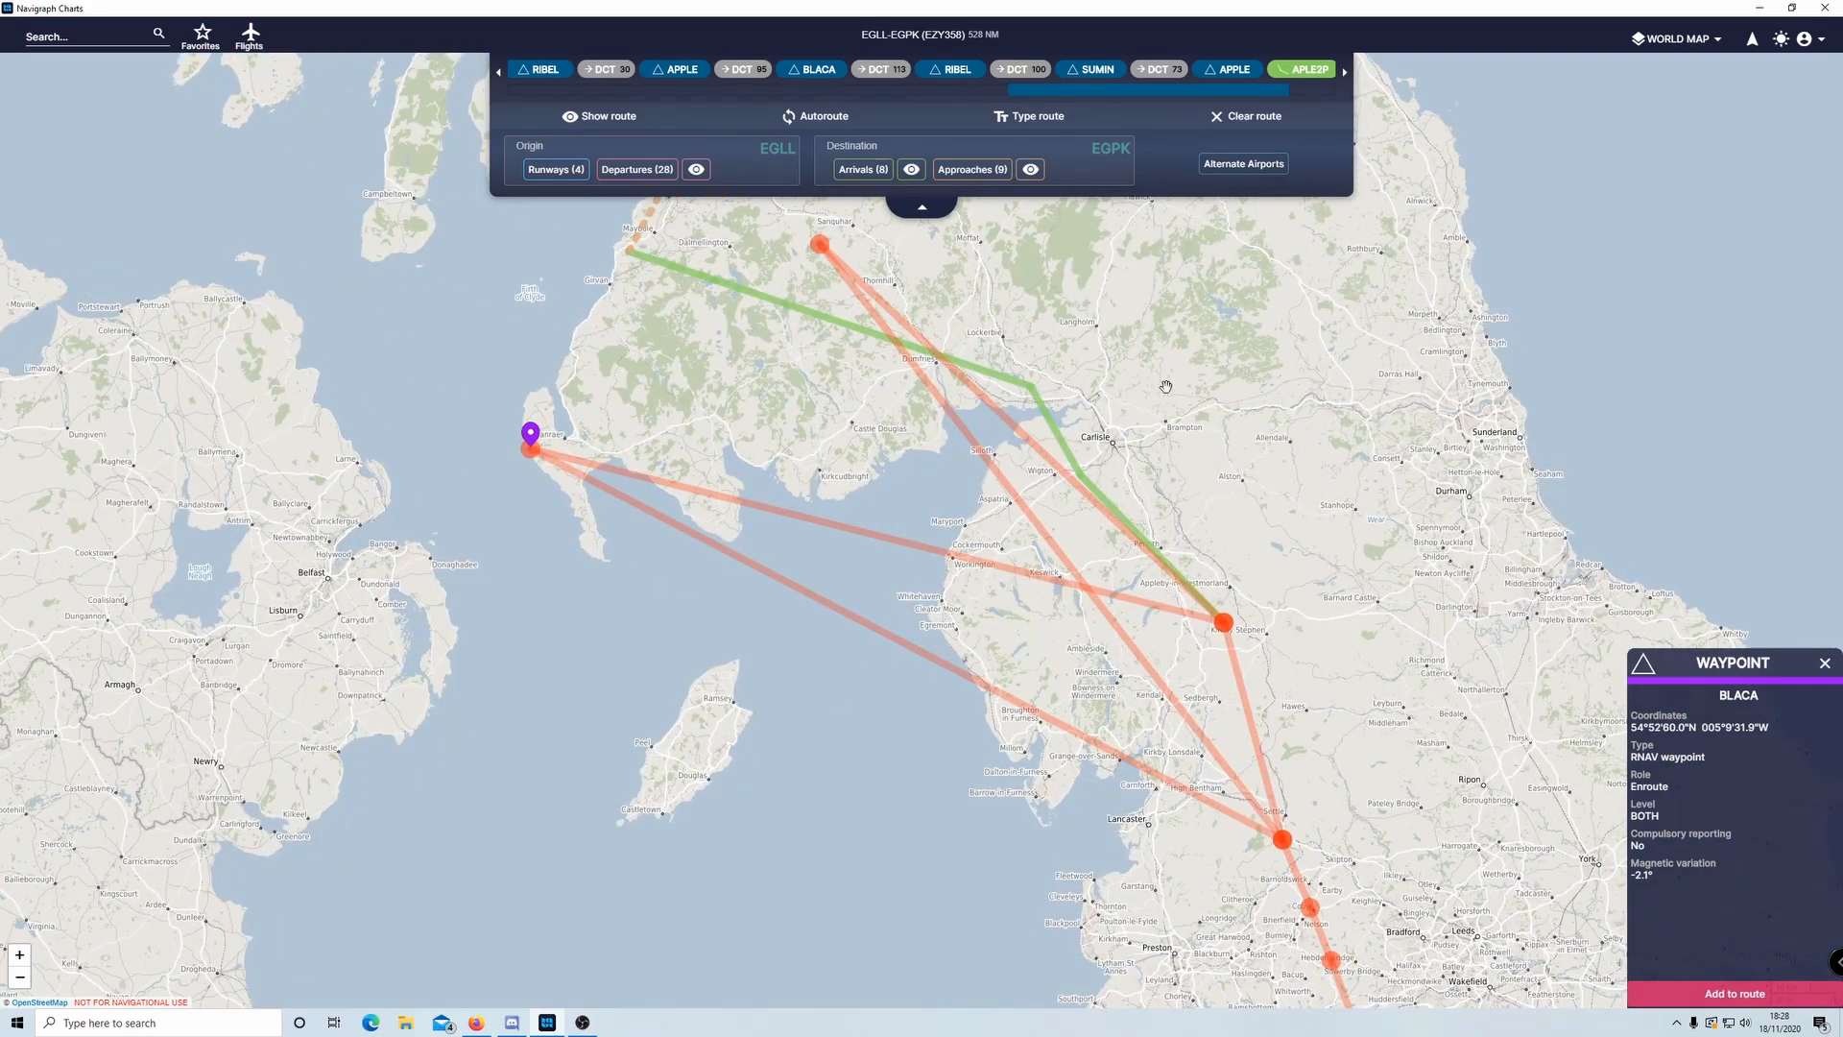
drag(1058, 444, 1036, 557)
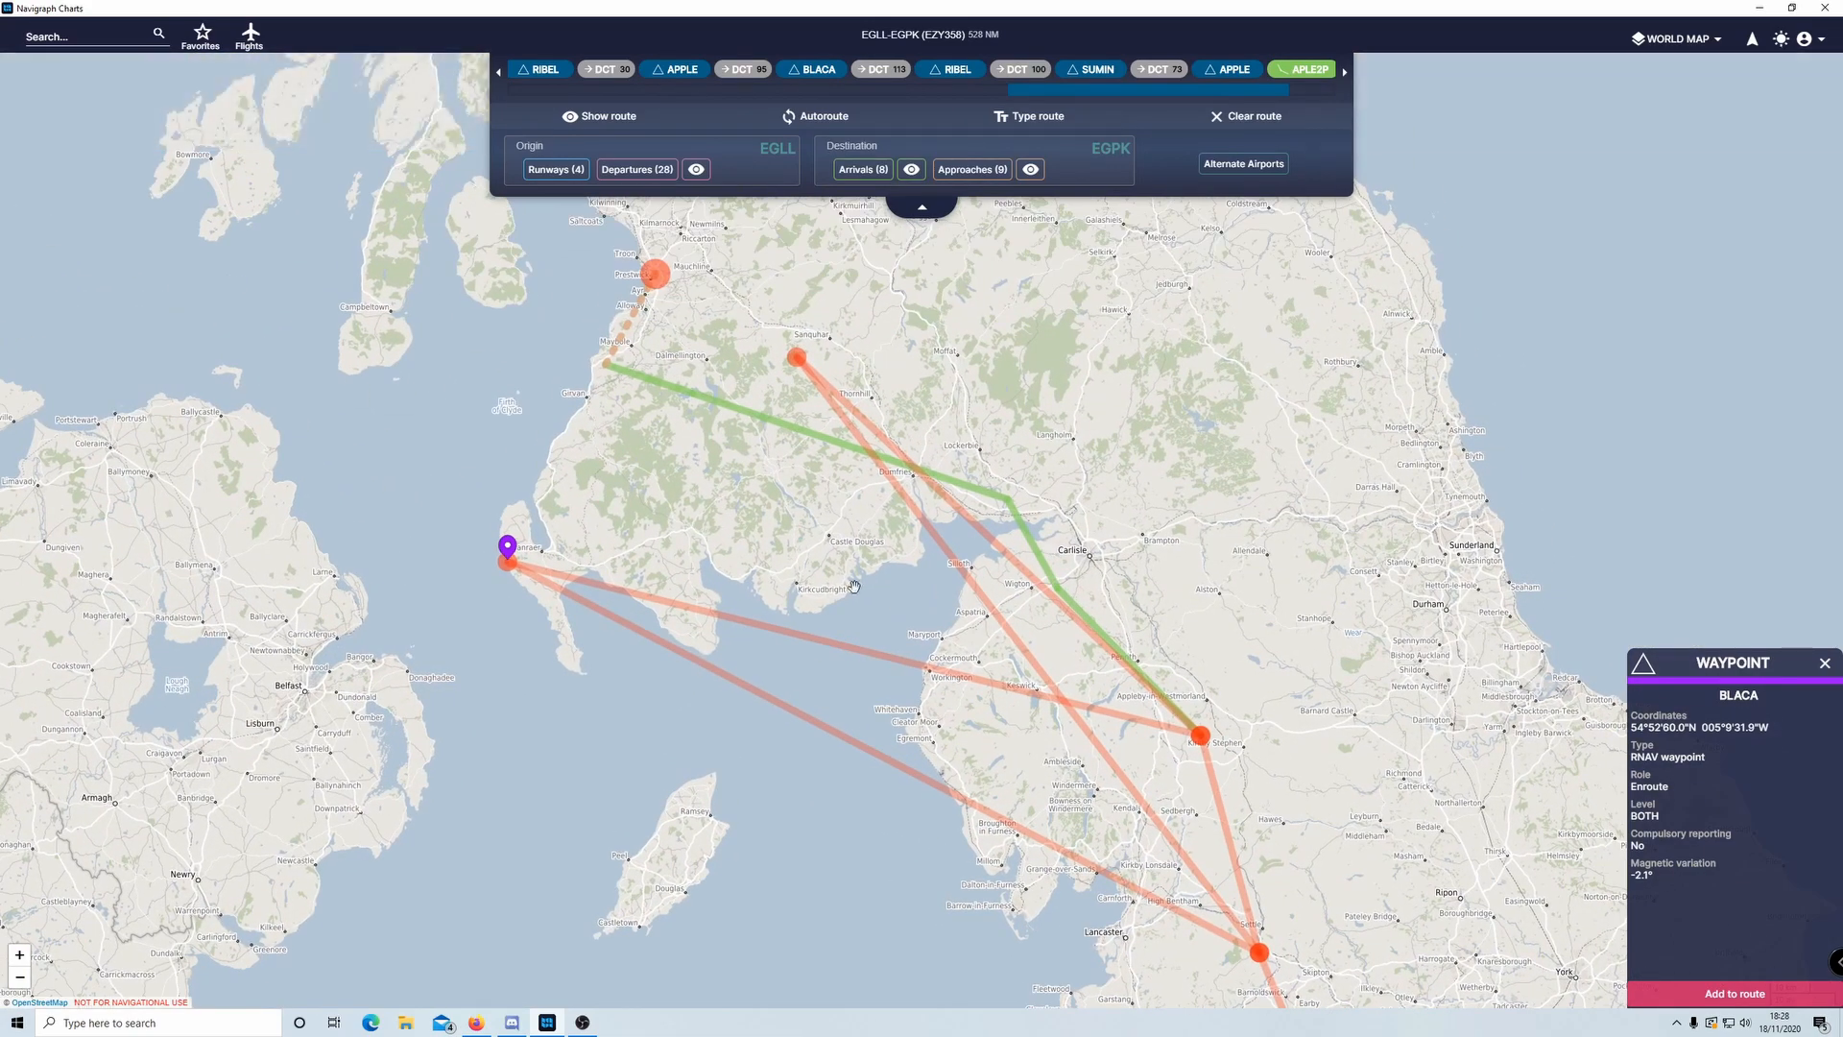
- Delete the leftover waypoints from the route: the second APPLE, SUMIN, the second RIBEL, and BLACA
click(1228, 71)
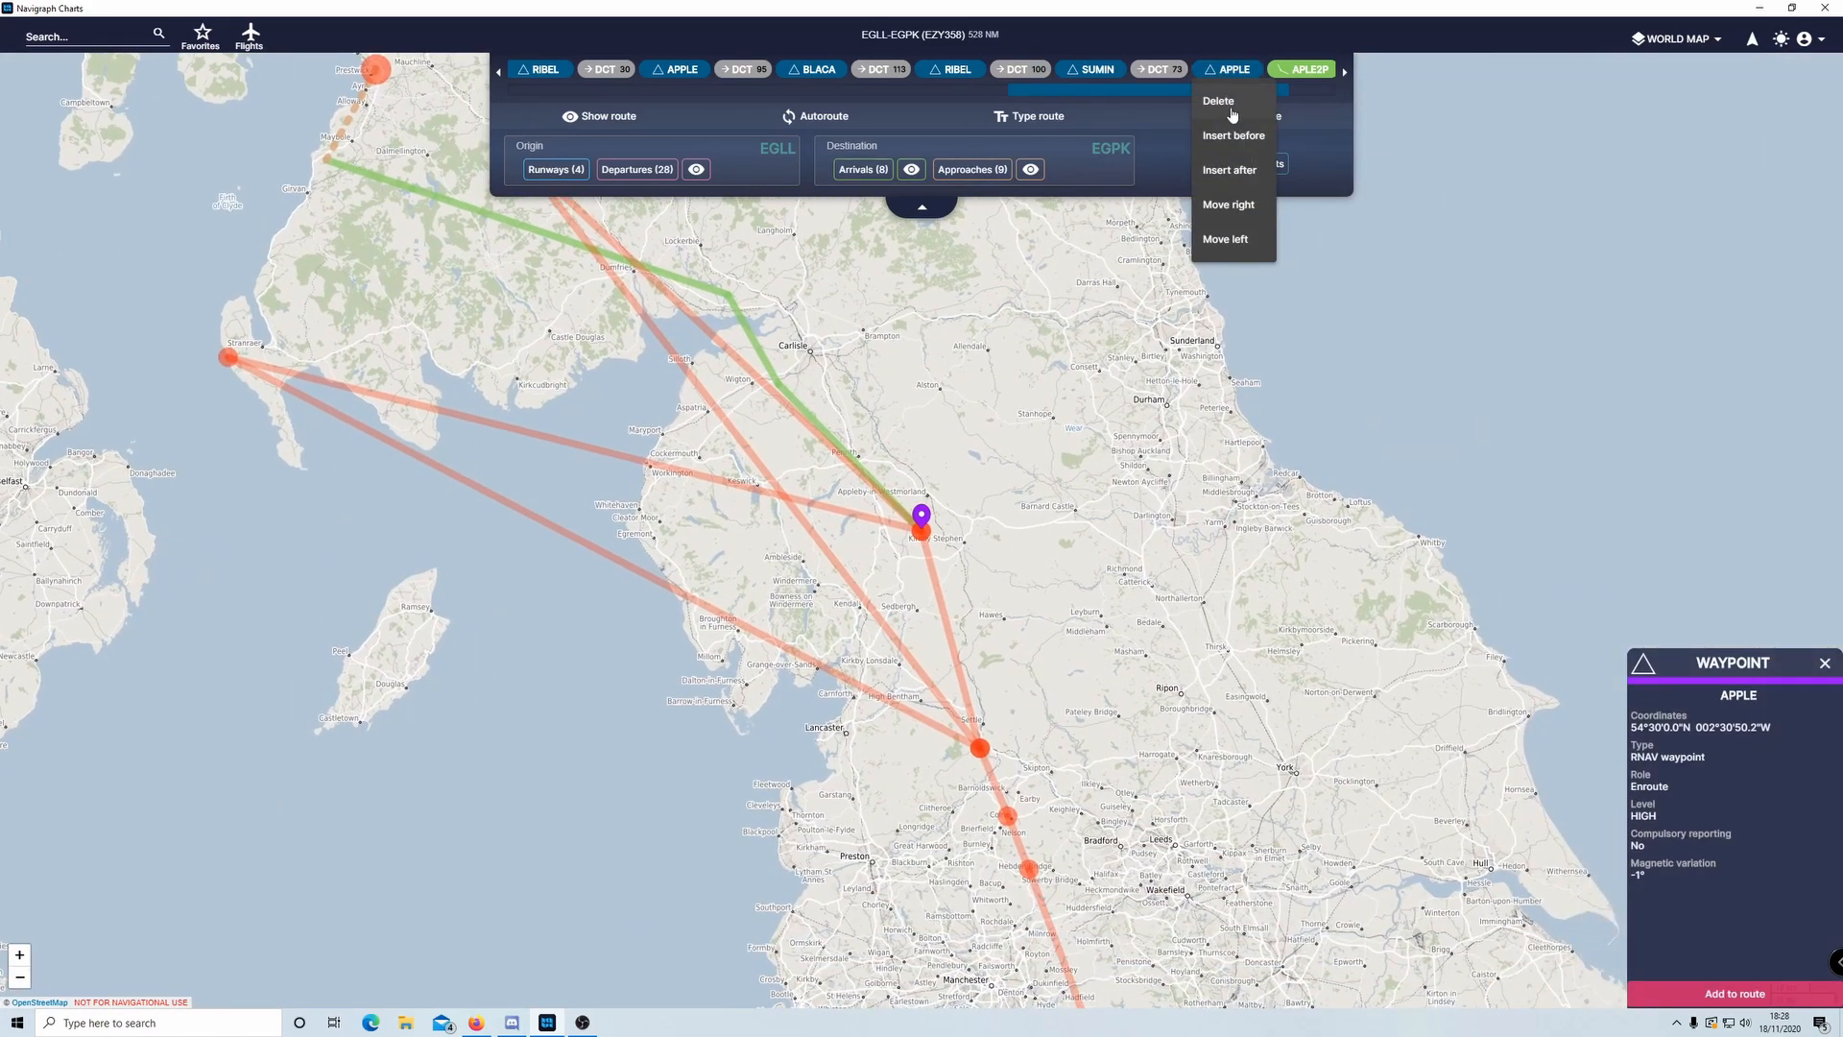
click(1231, 107)
click(1114, 72)
click(1111, 102)
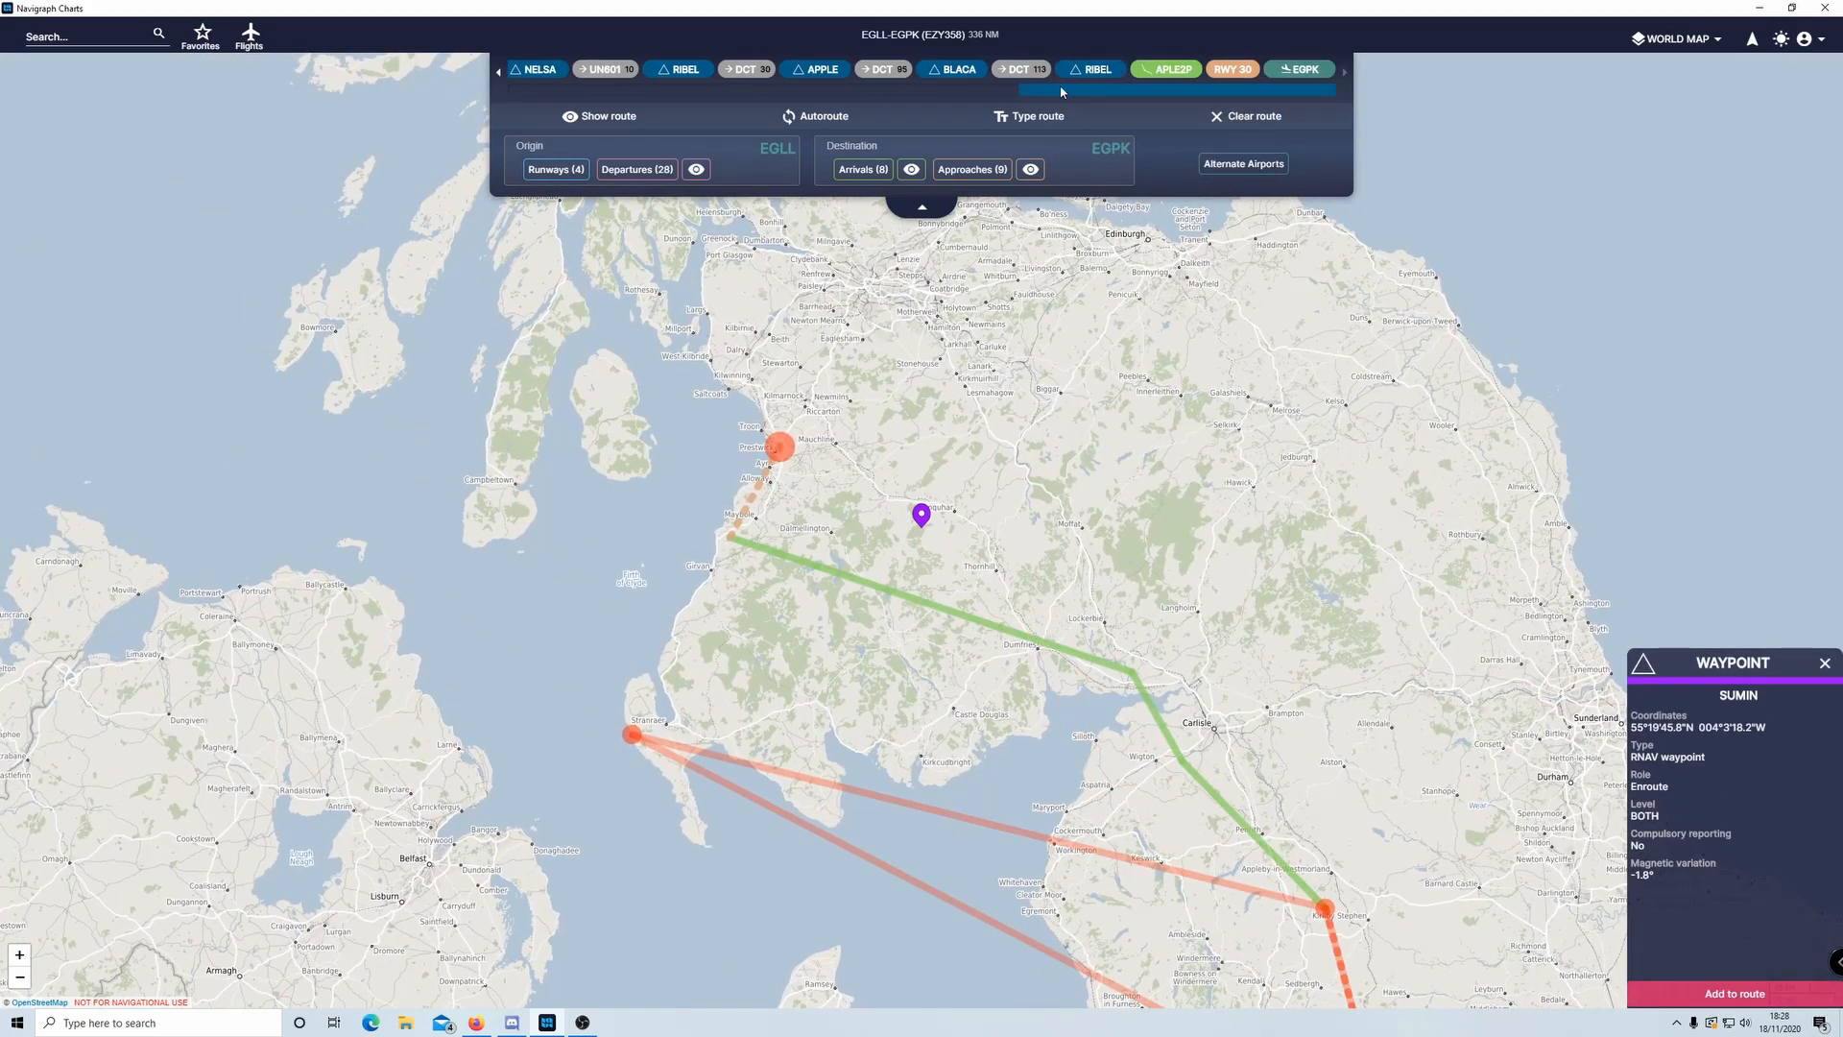
click(1104, 70)
click(1112, 104)
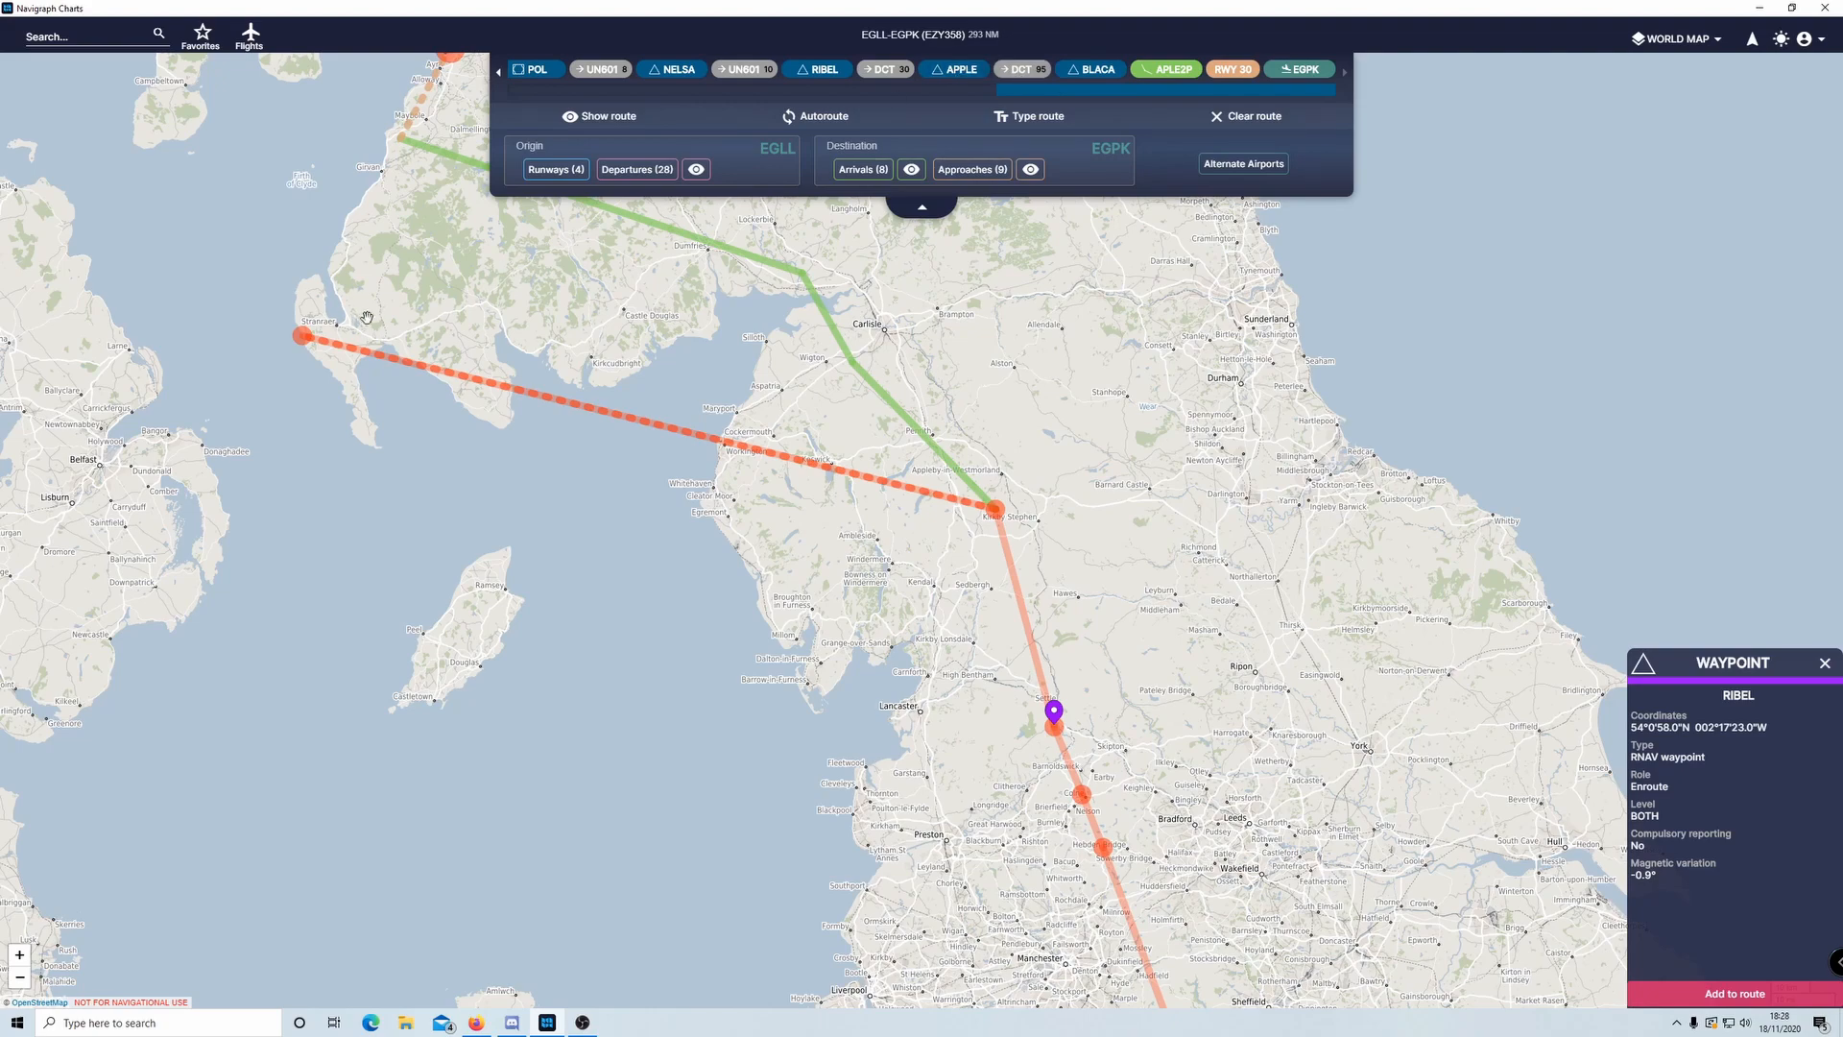
click(301, 335)
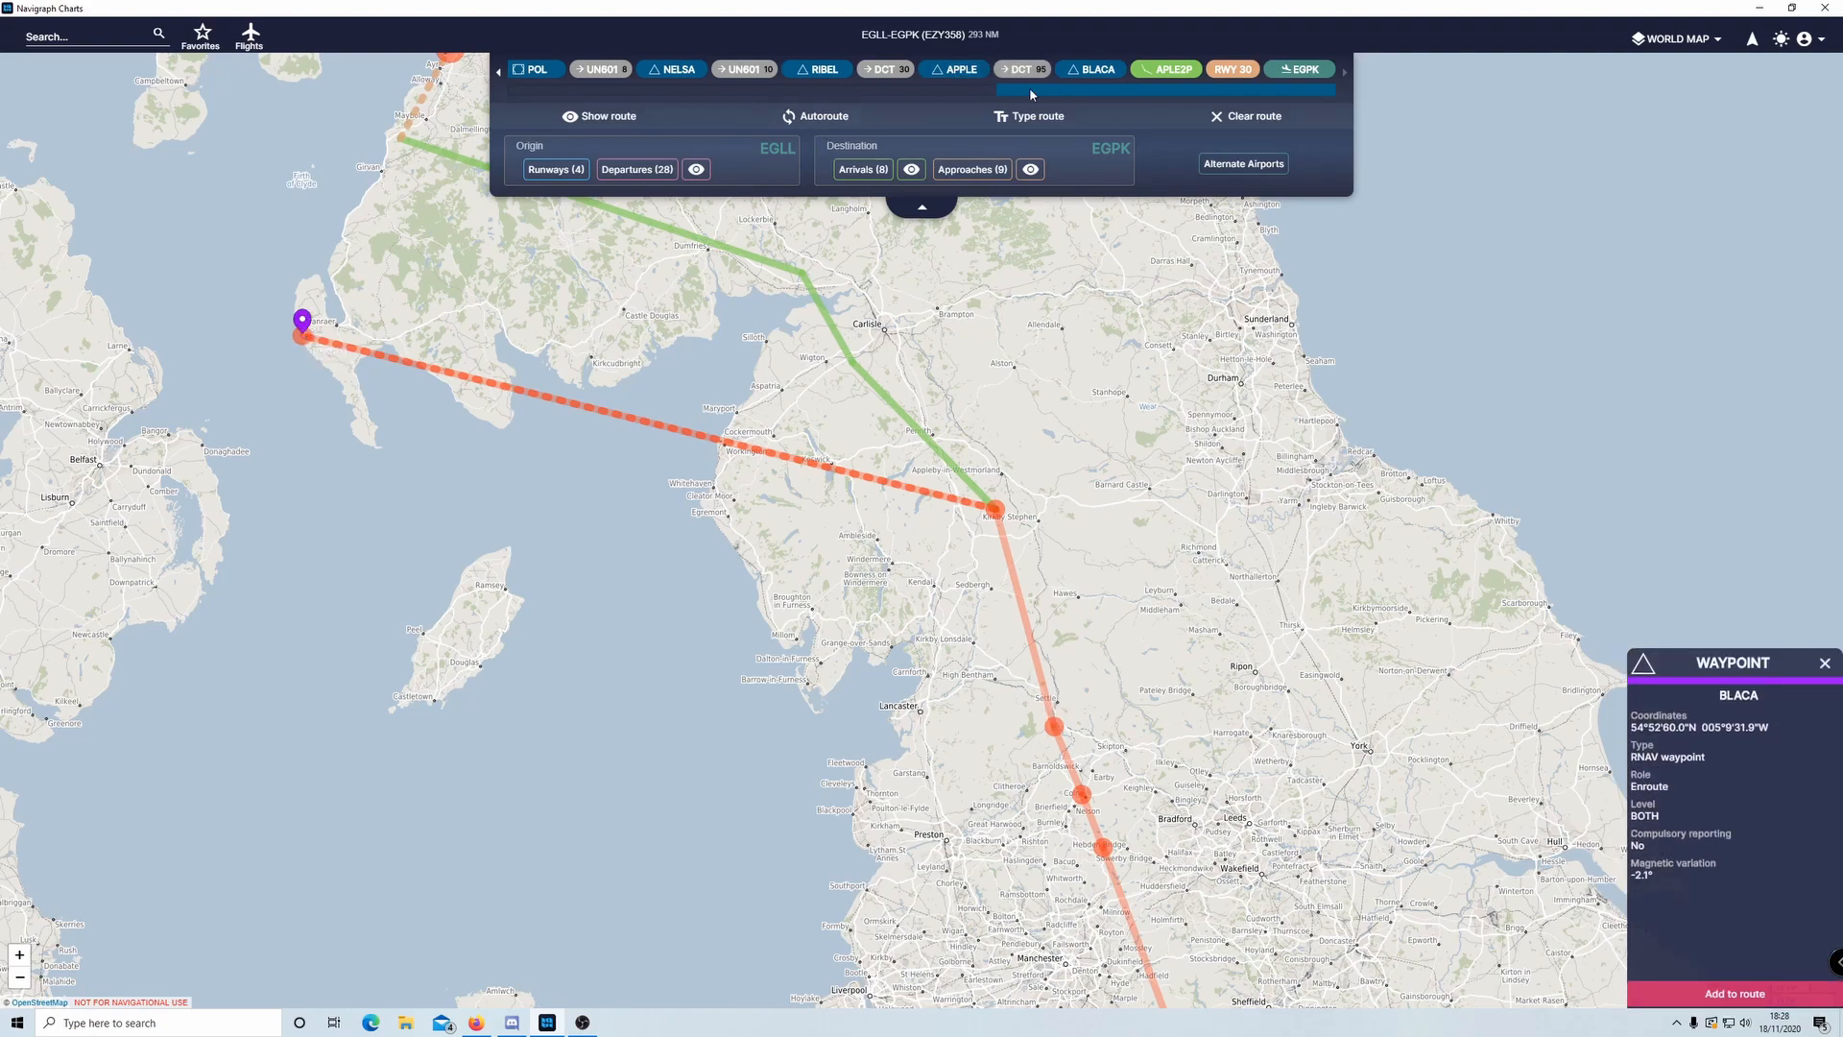
click(1107, 71)
click(1080, 99)
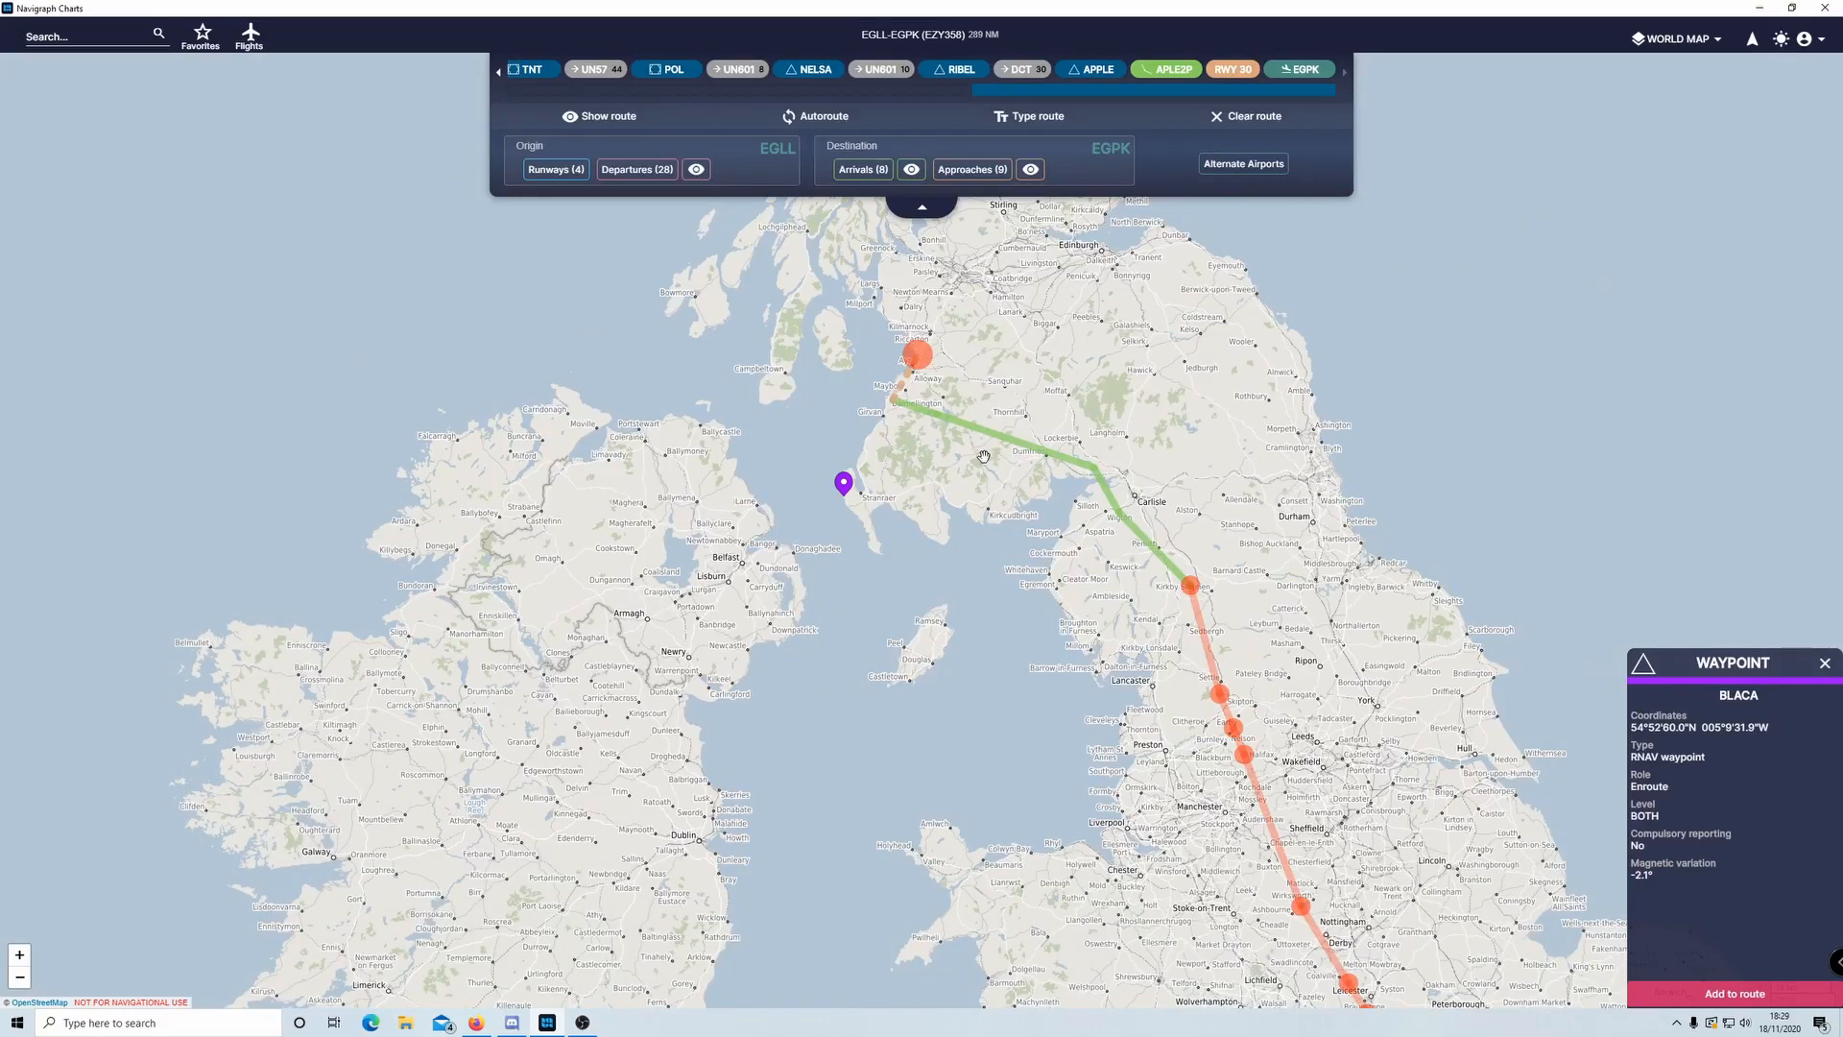
- Show the visual overview of EGPK's arrivals and compare the RW30 paths with the RW03 paths
click(912, 169)
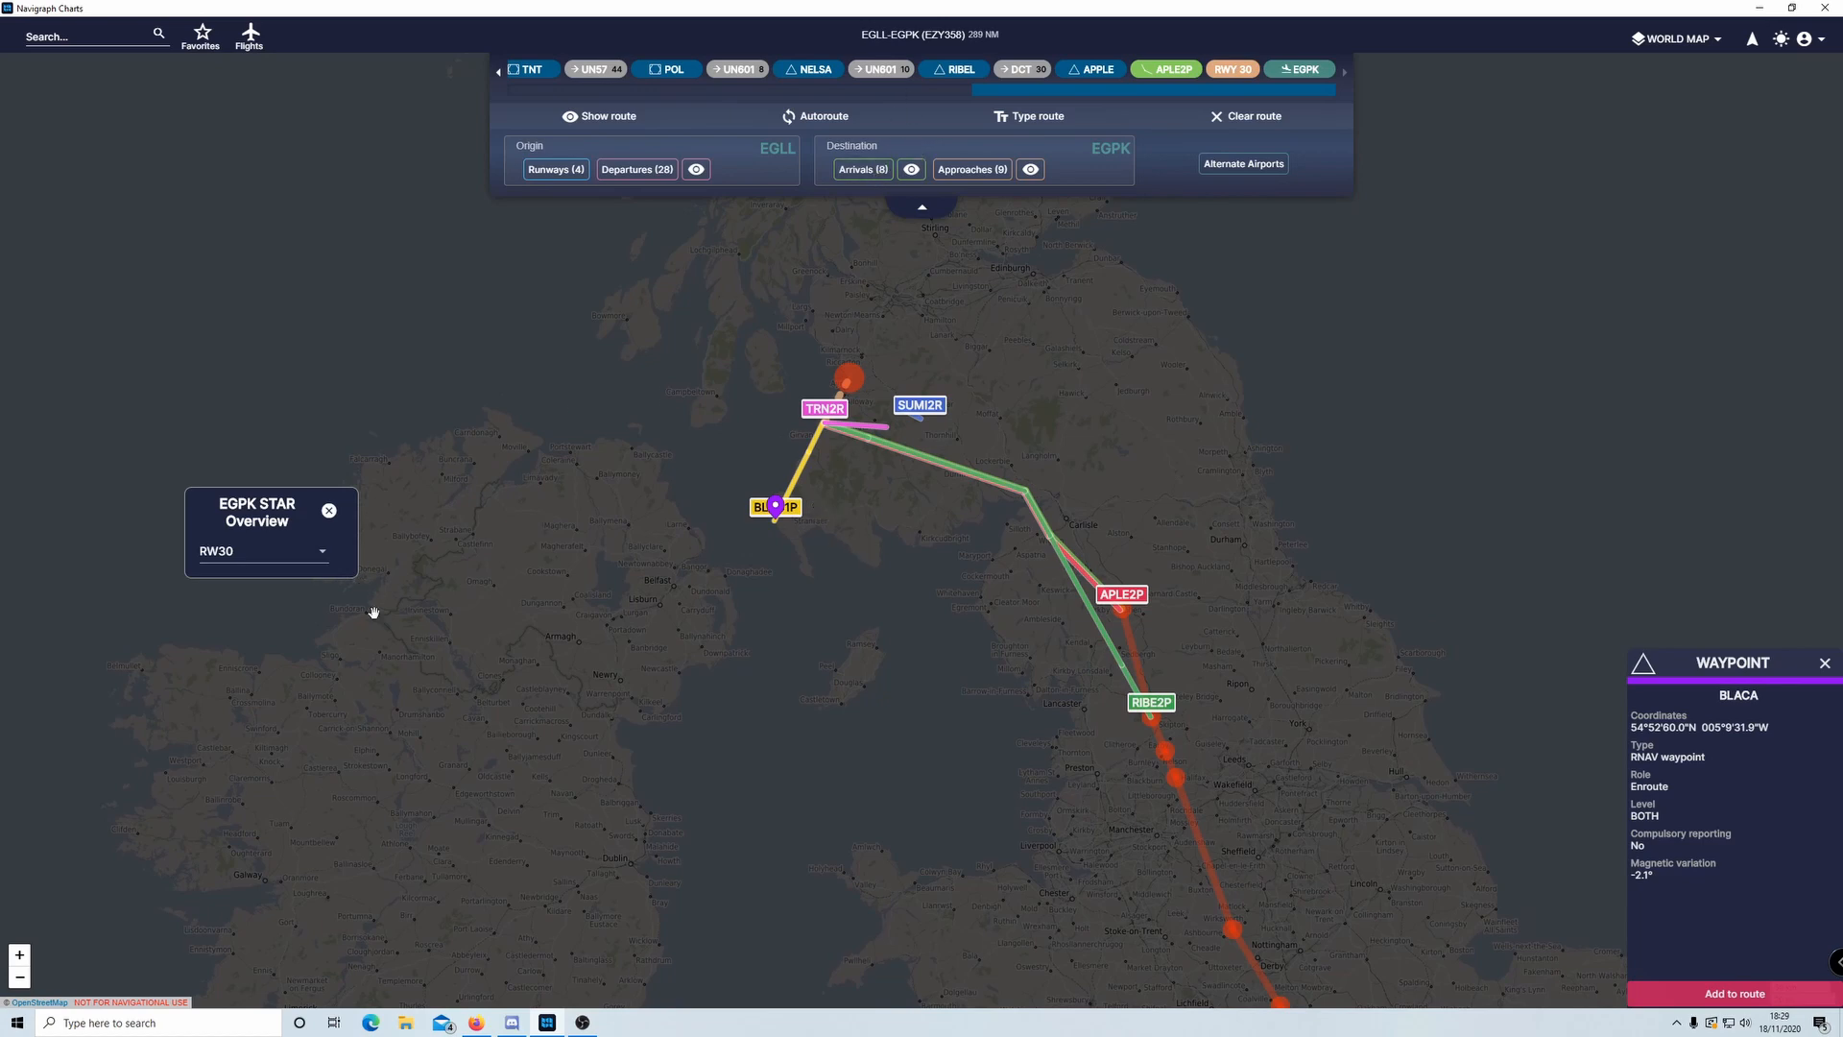
click(327, 554)
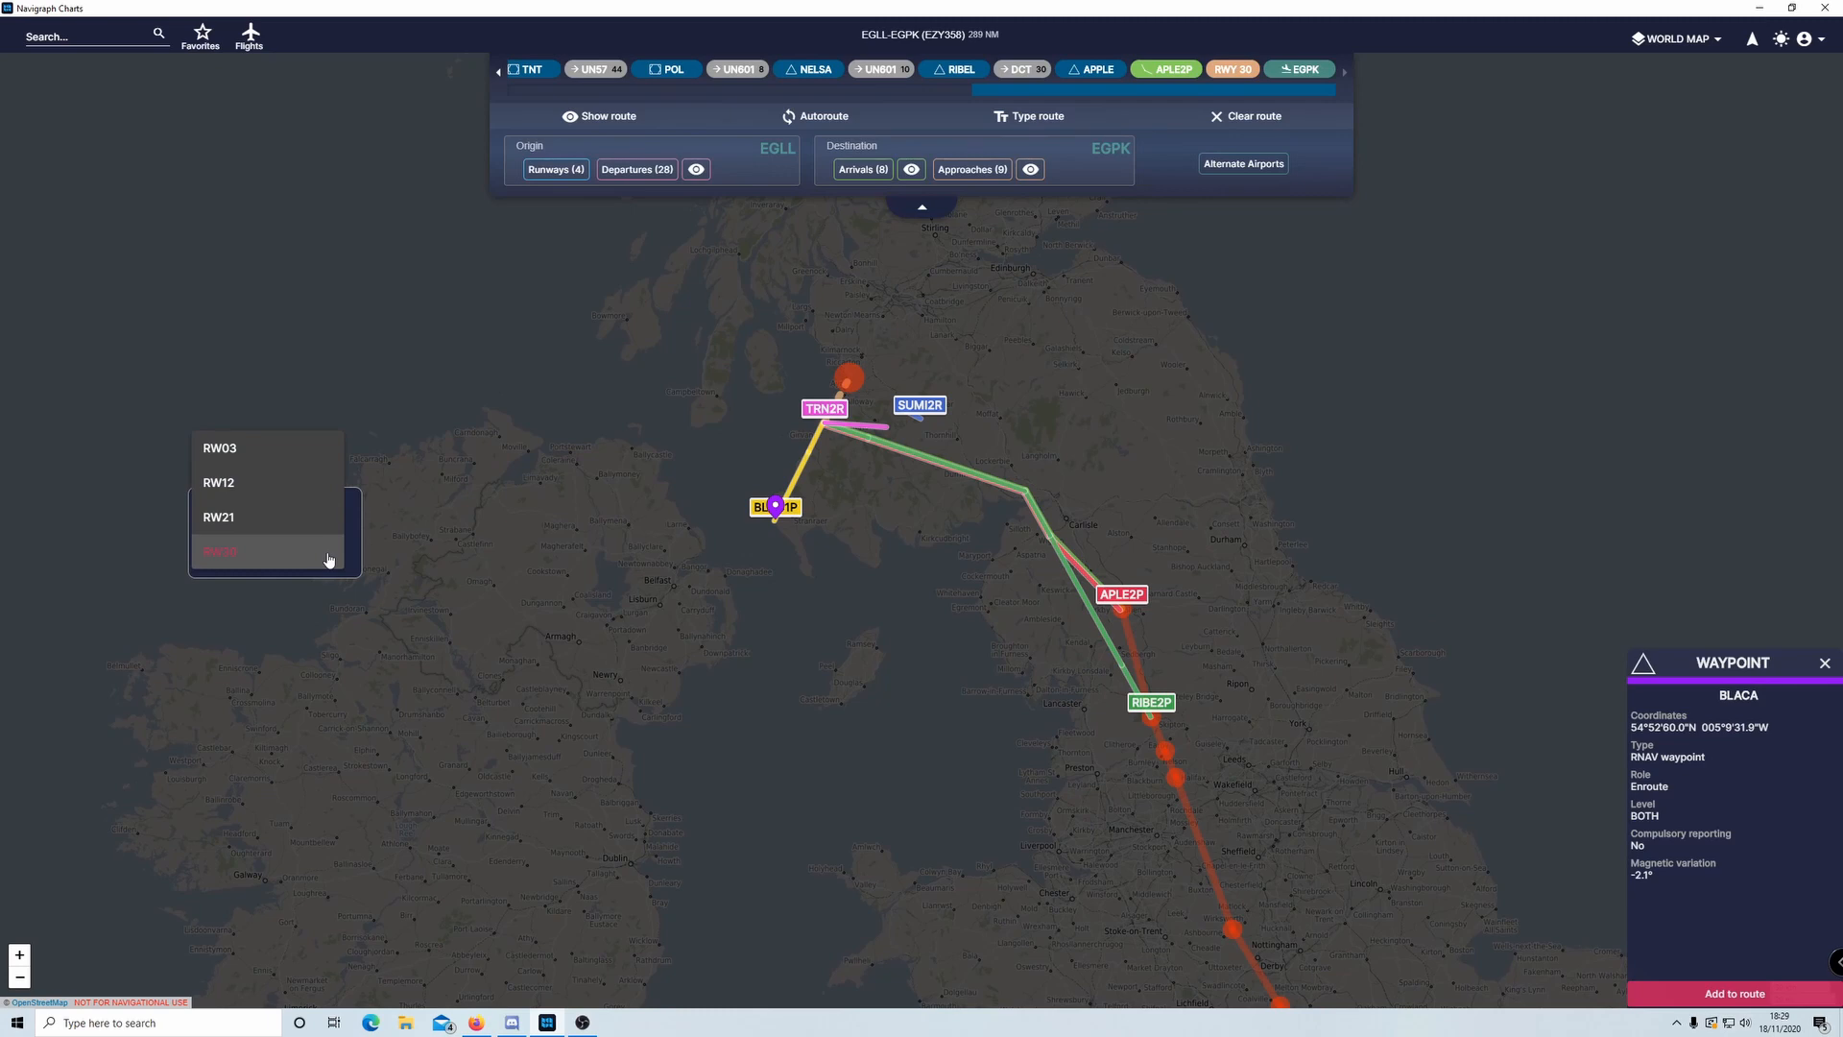
click(263, 448)
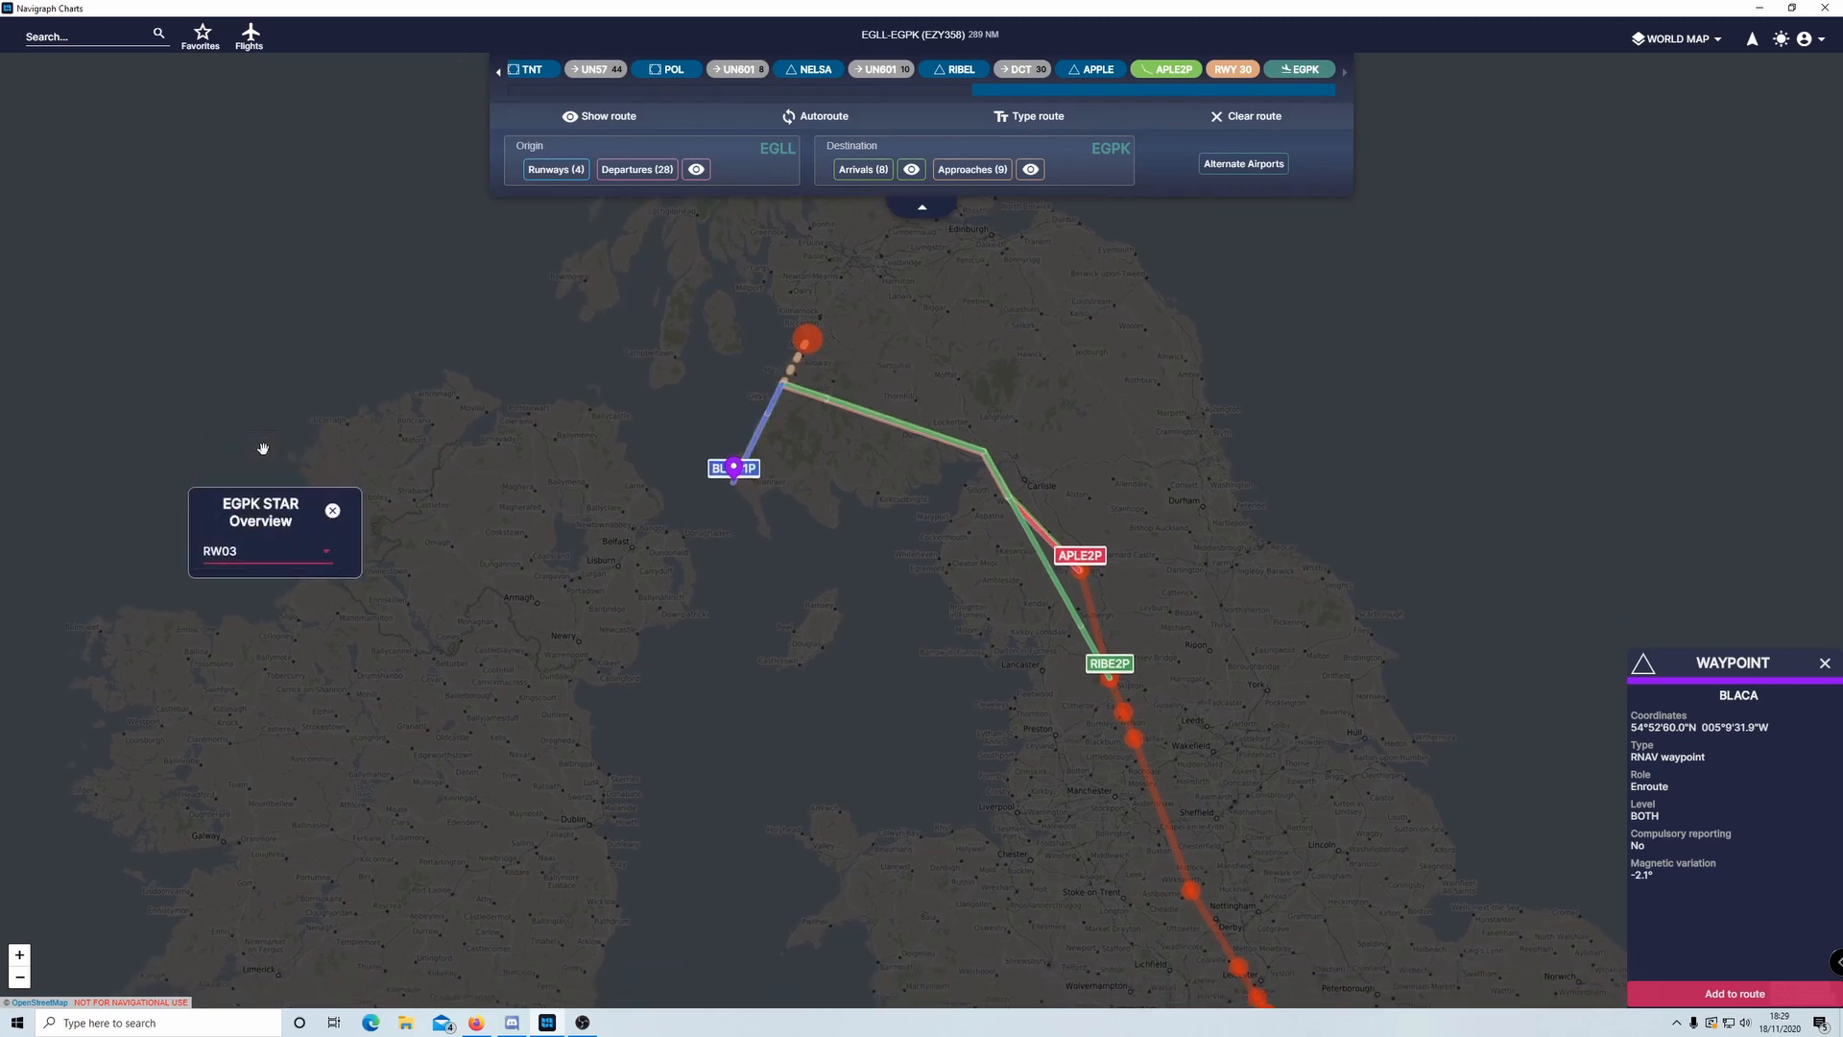
click(326, 556)
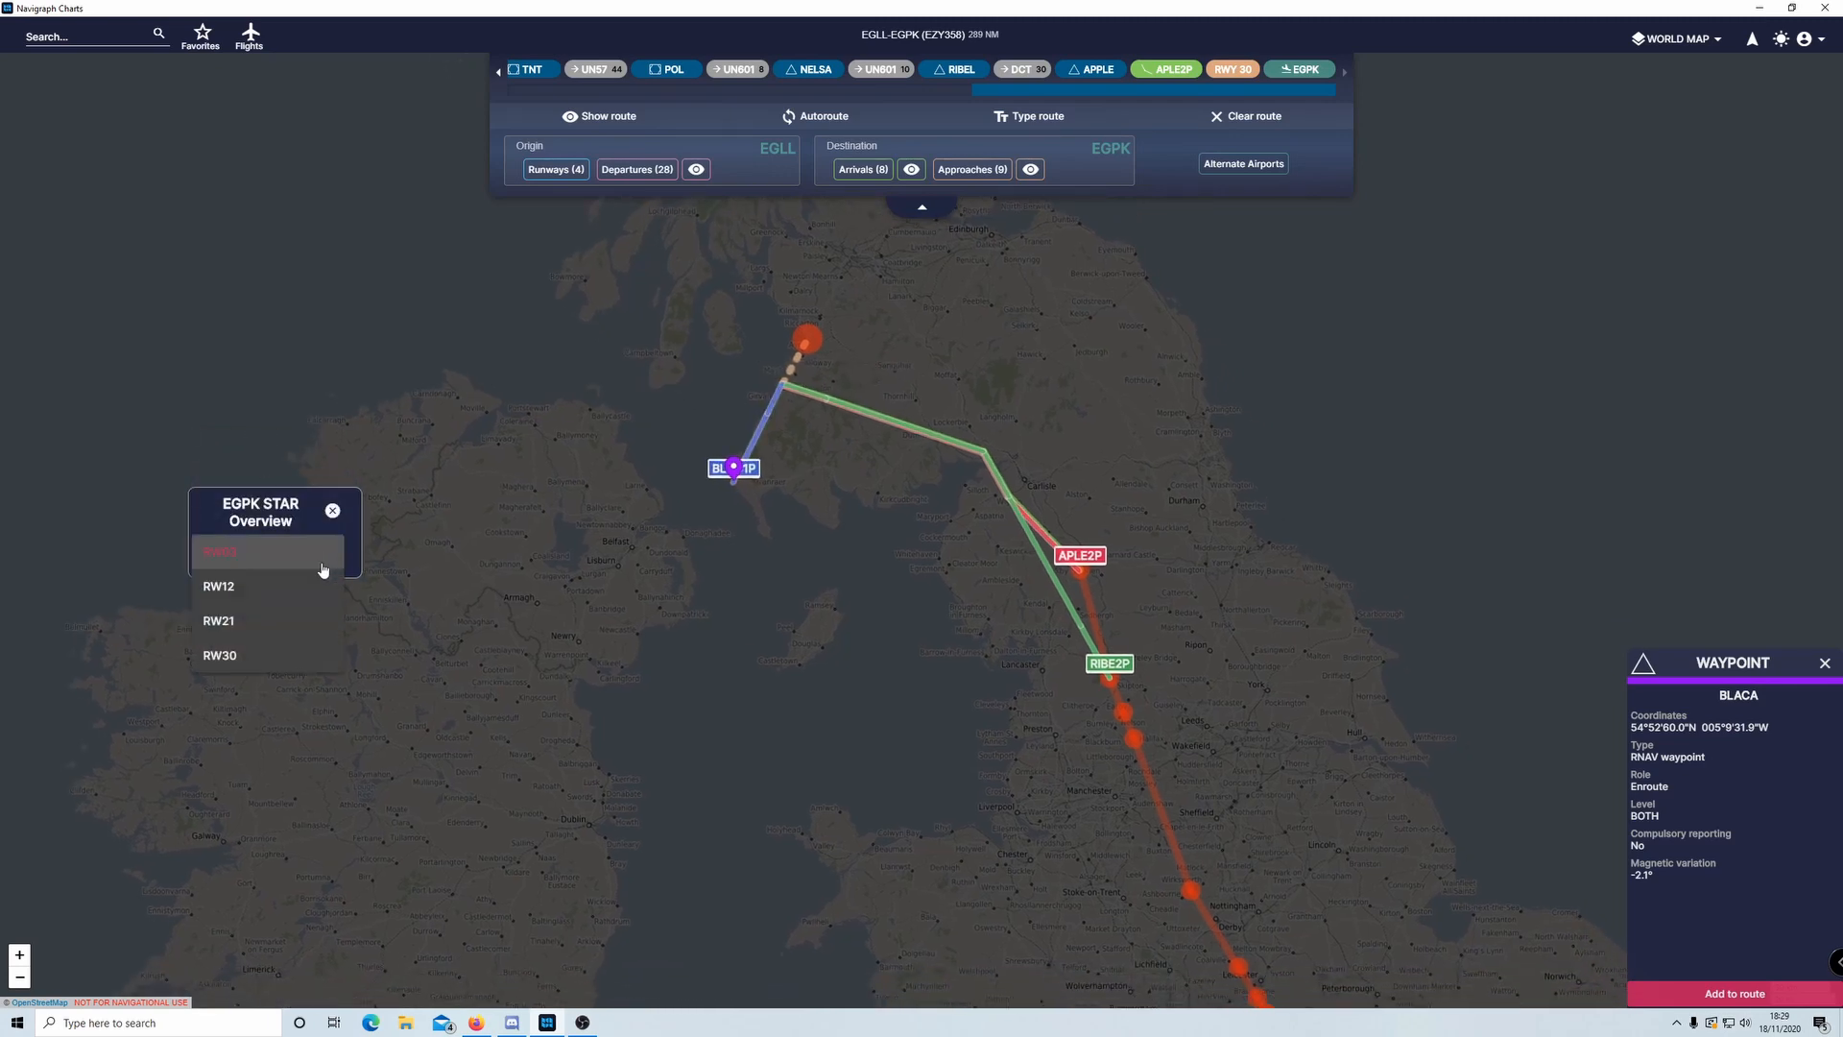
click(275, 654)
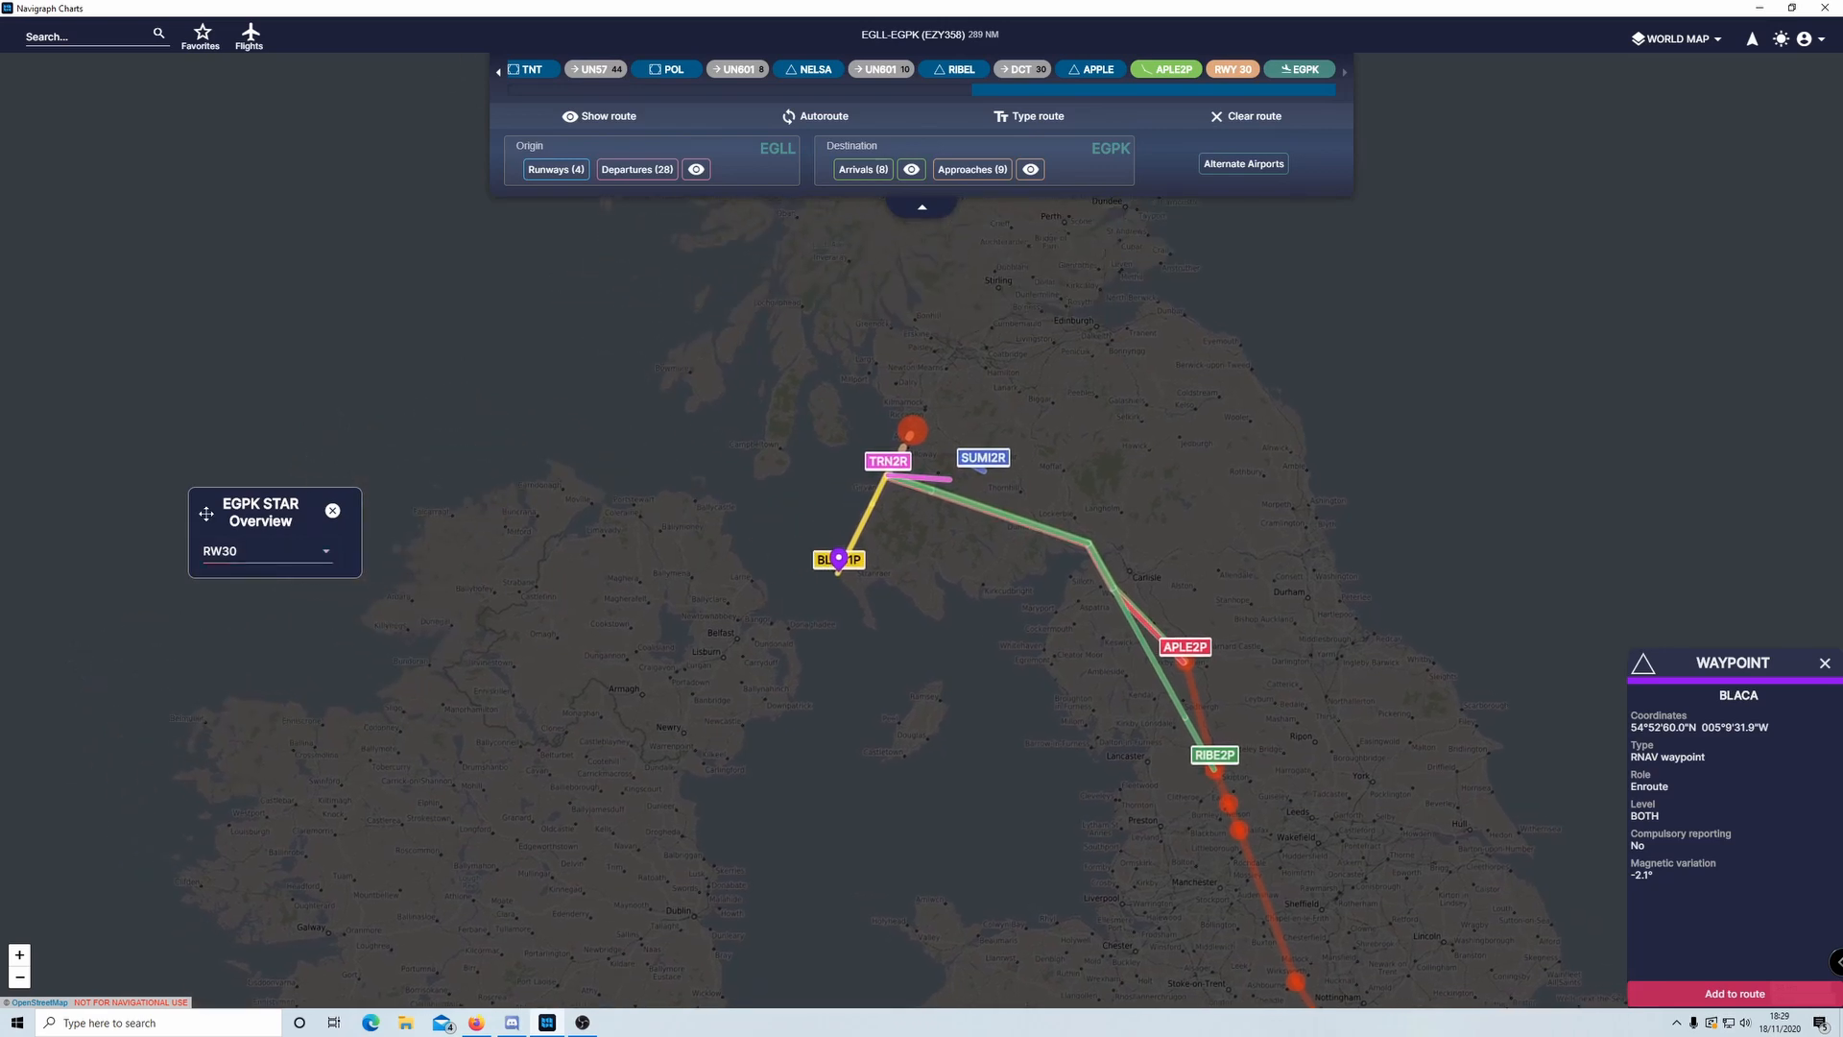
- Switch the EGPK arrival overview to RW03 and to RW12, and examine the RW12 paths around TRN2Q
click(259, 557)
click(255, 447)
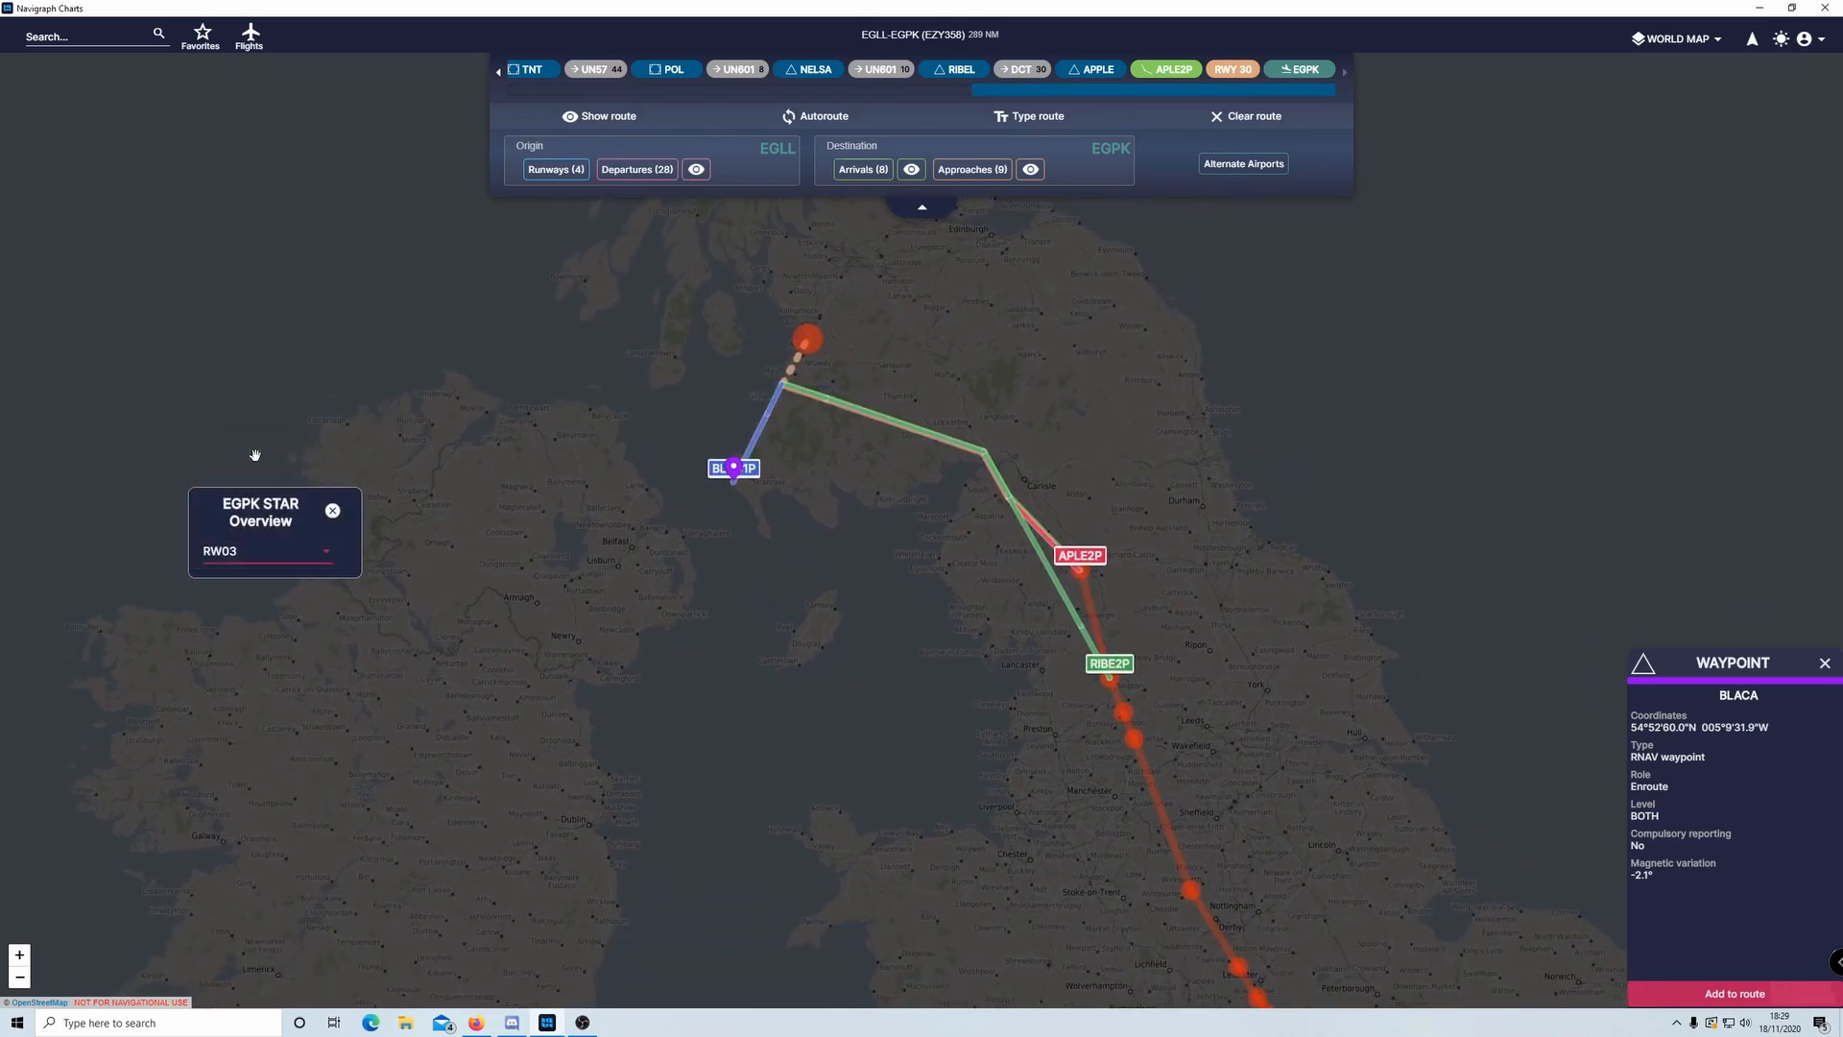
click(259, 561)
click(249, 585)
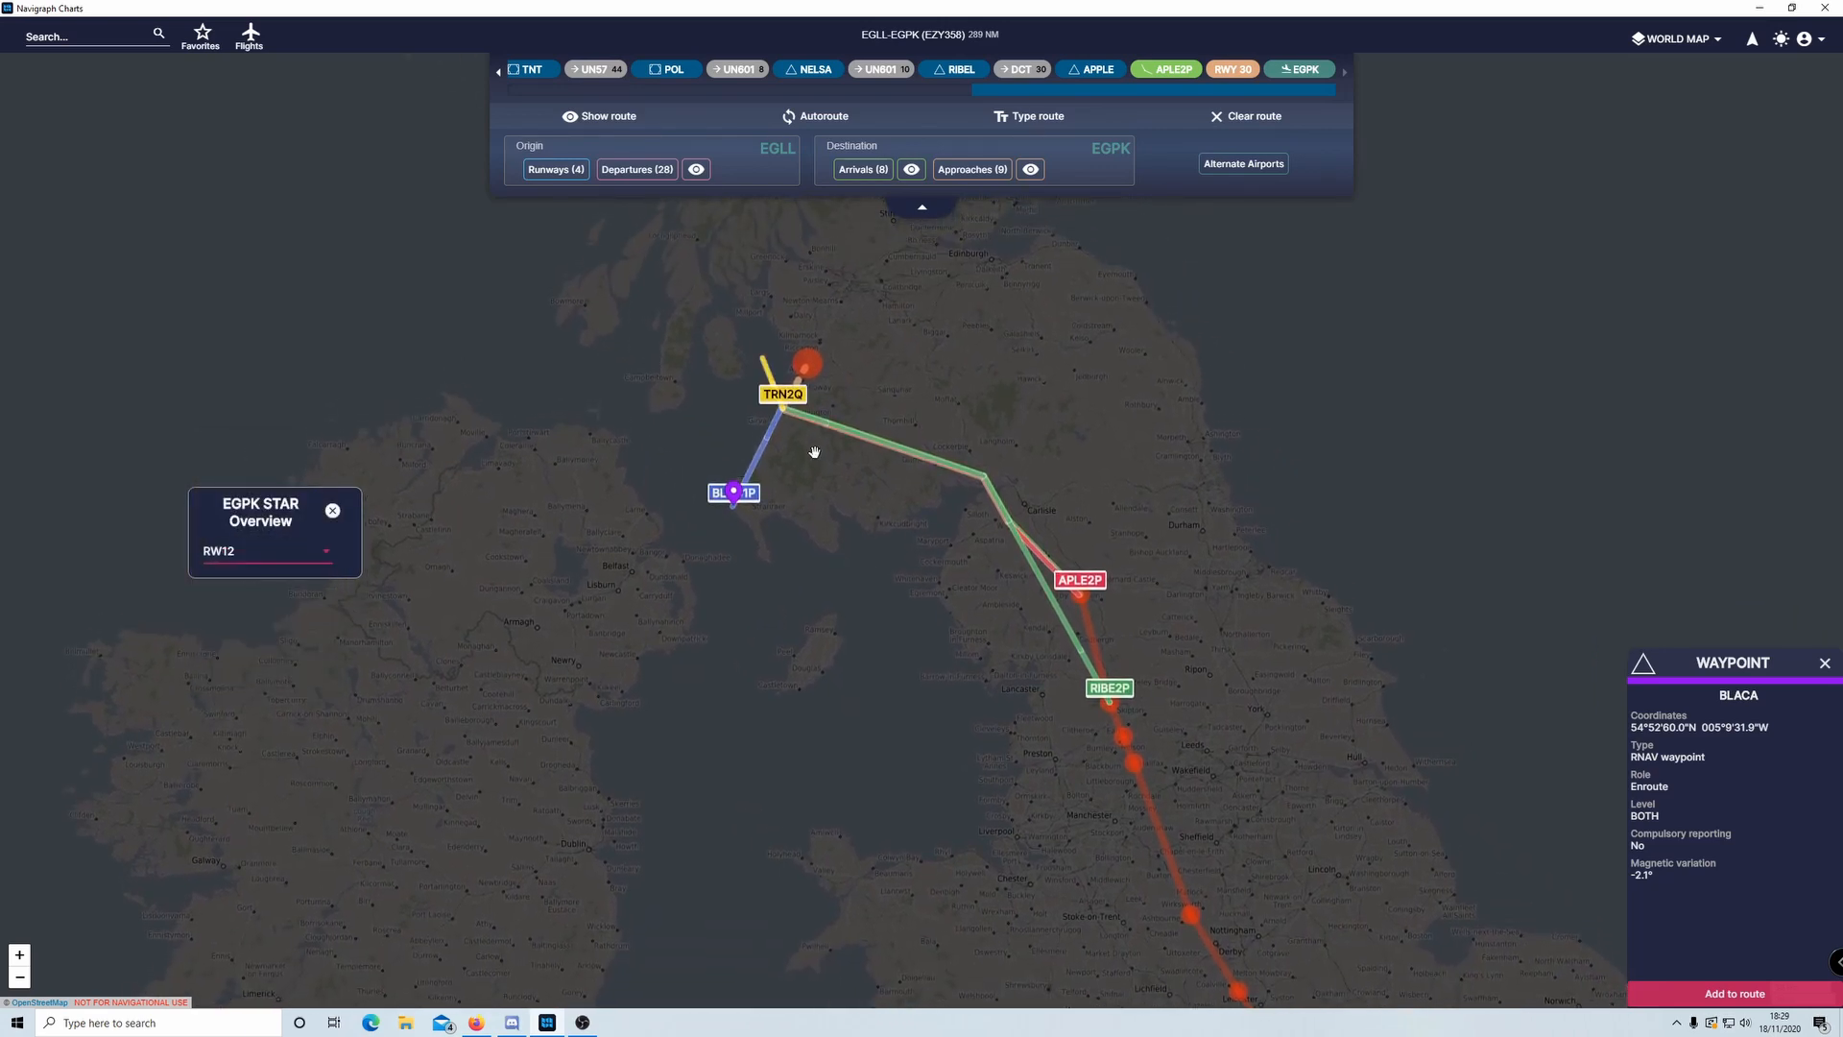
scroll(768, 331, up, 3)
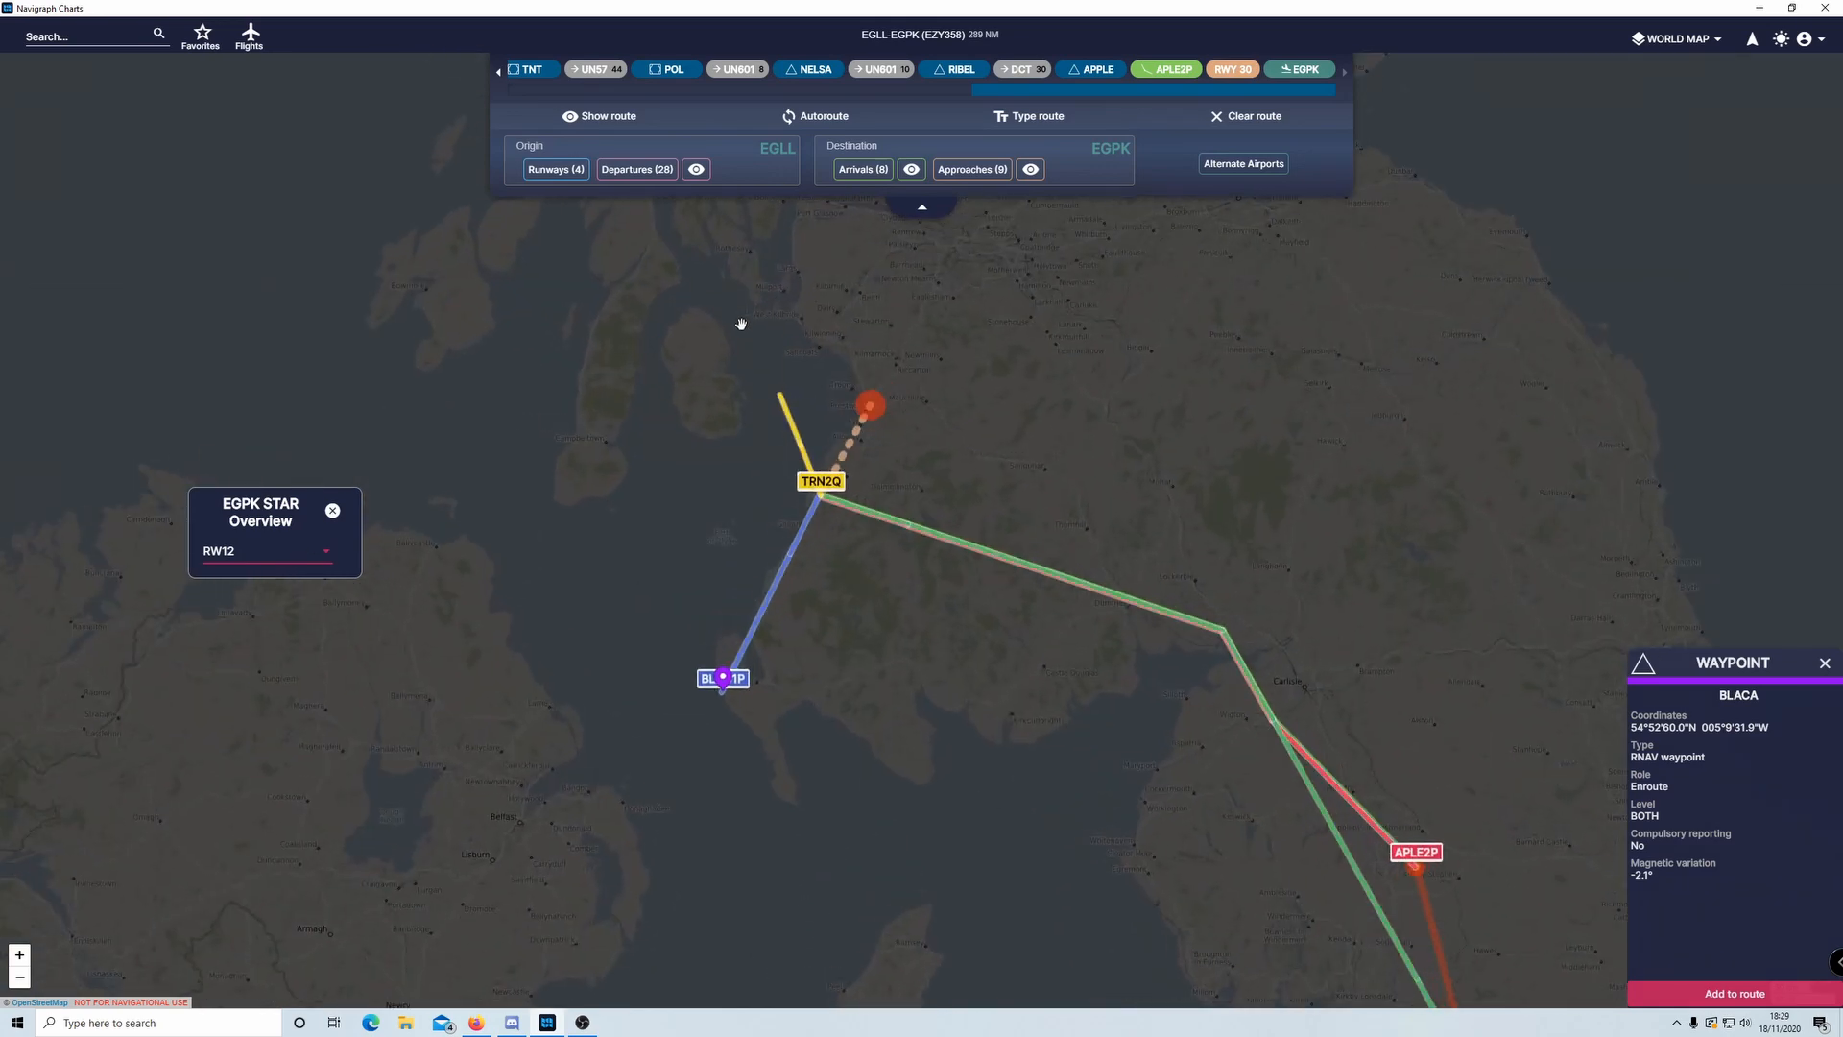
- Review the RW03 arrivals in the EGPK overview again and return it to RW30
click(214, 547)
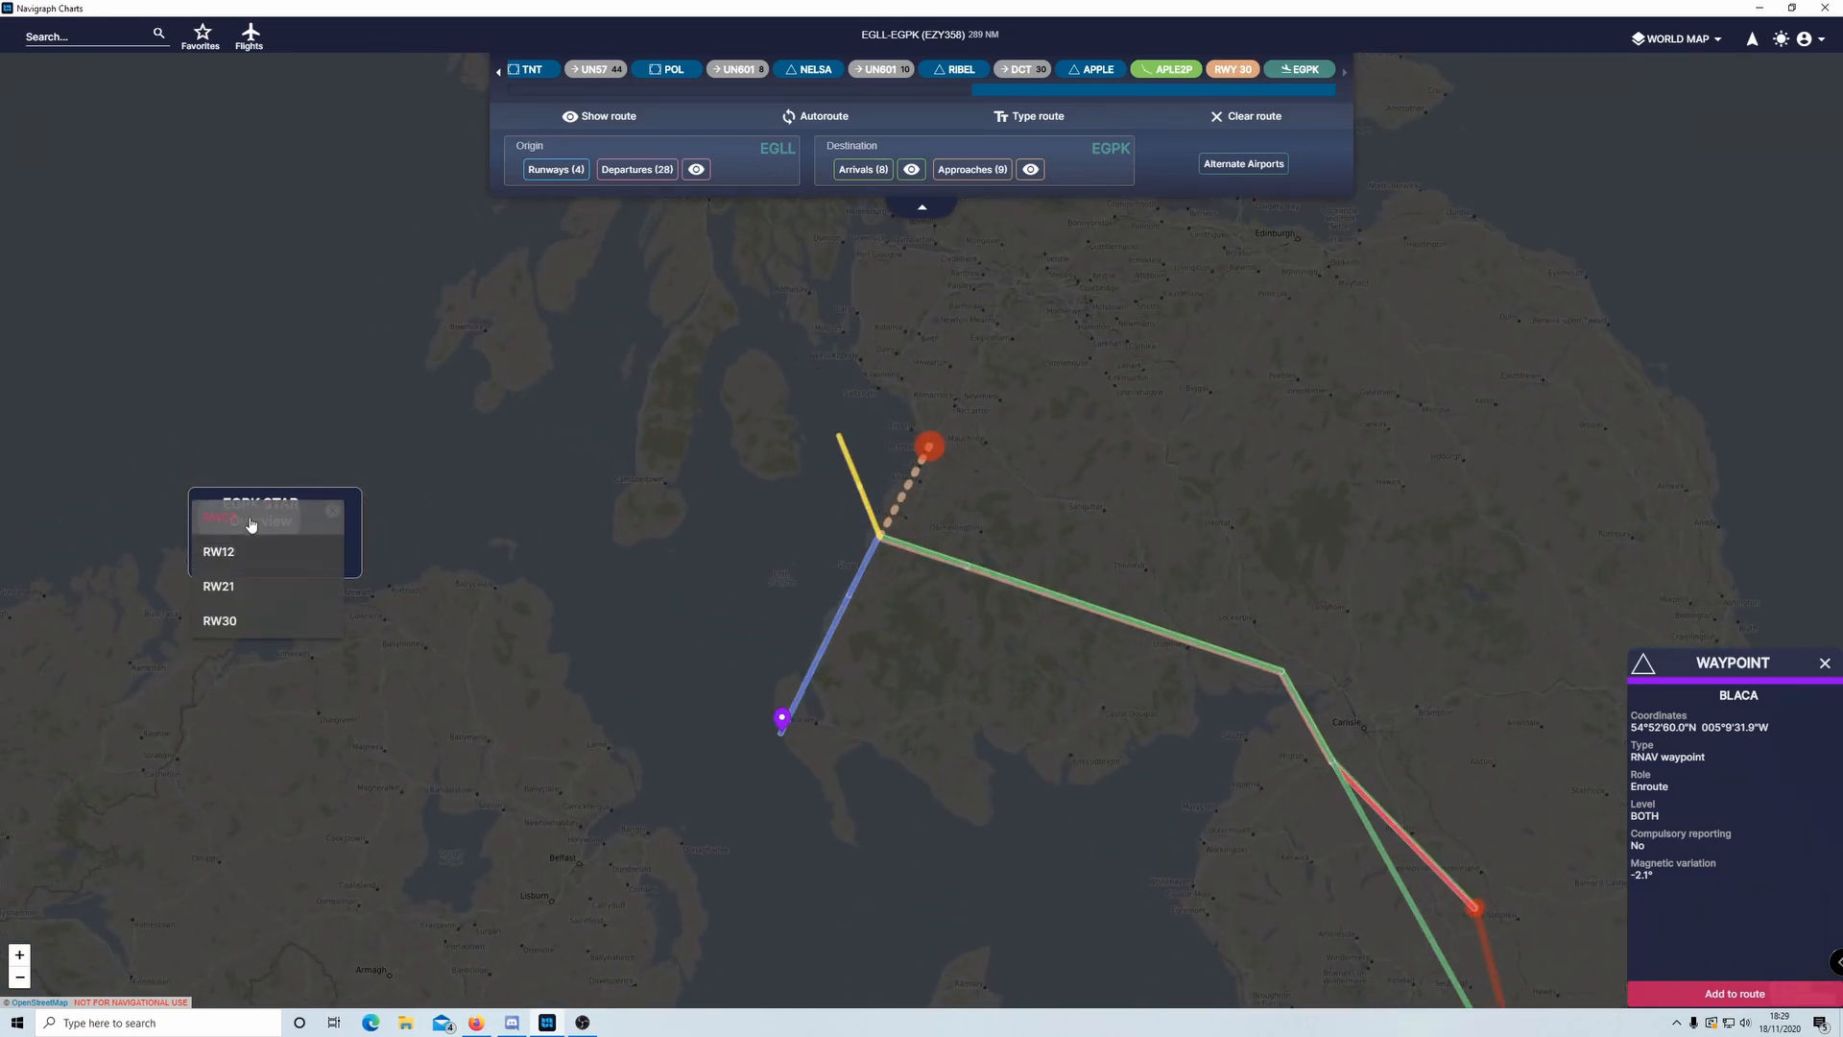
click(250, 518)
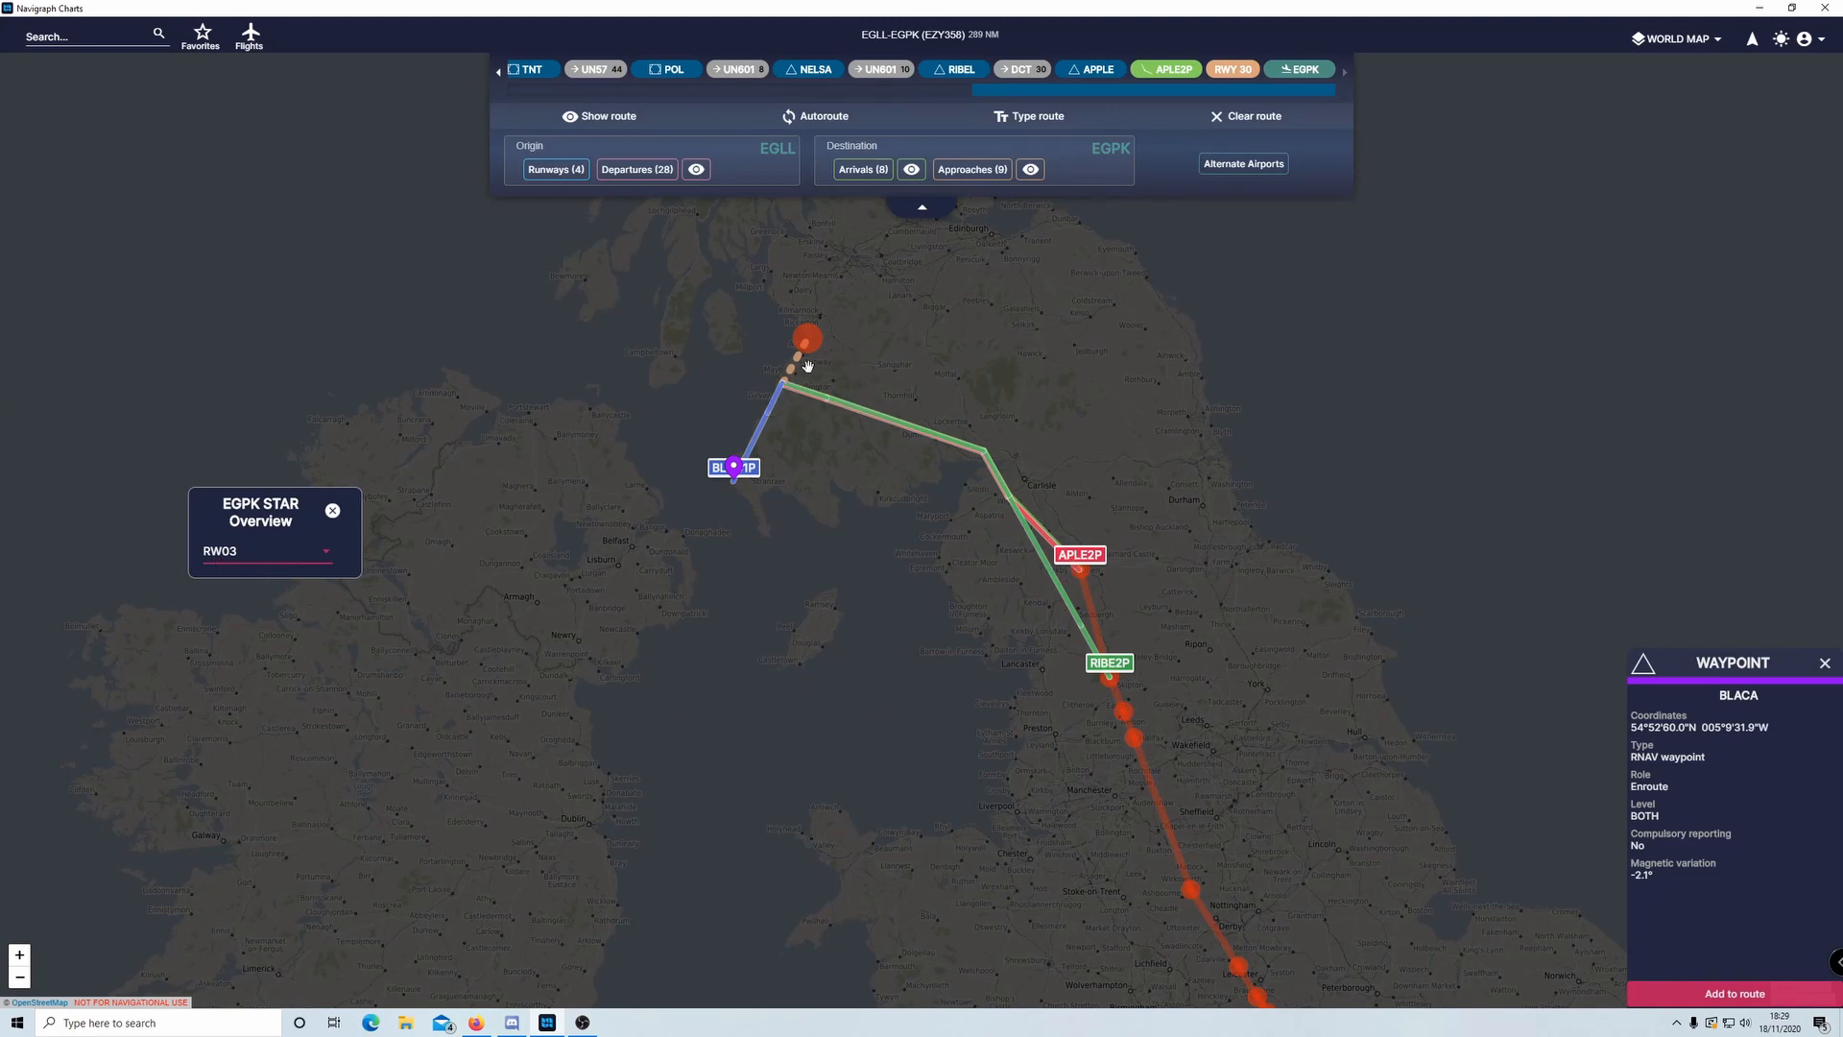
click(303, 564)
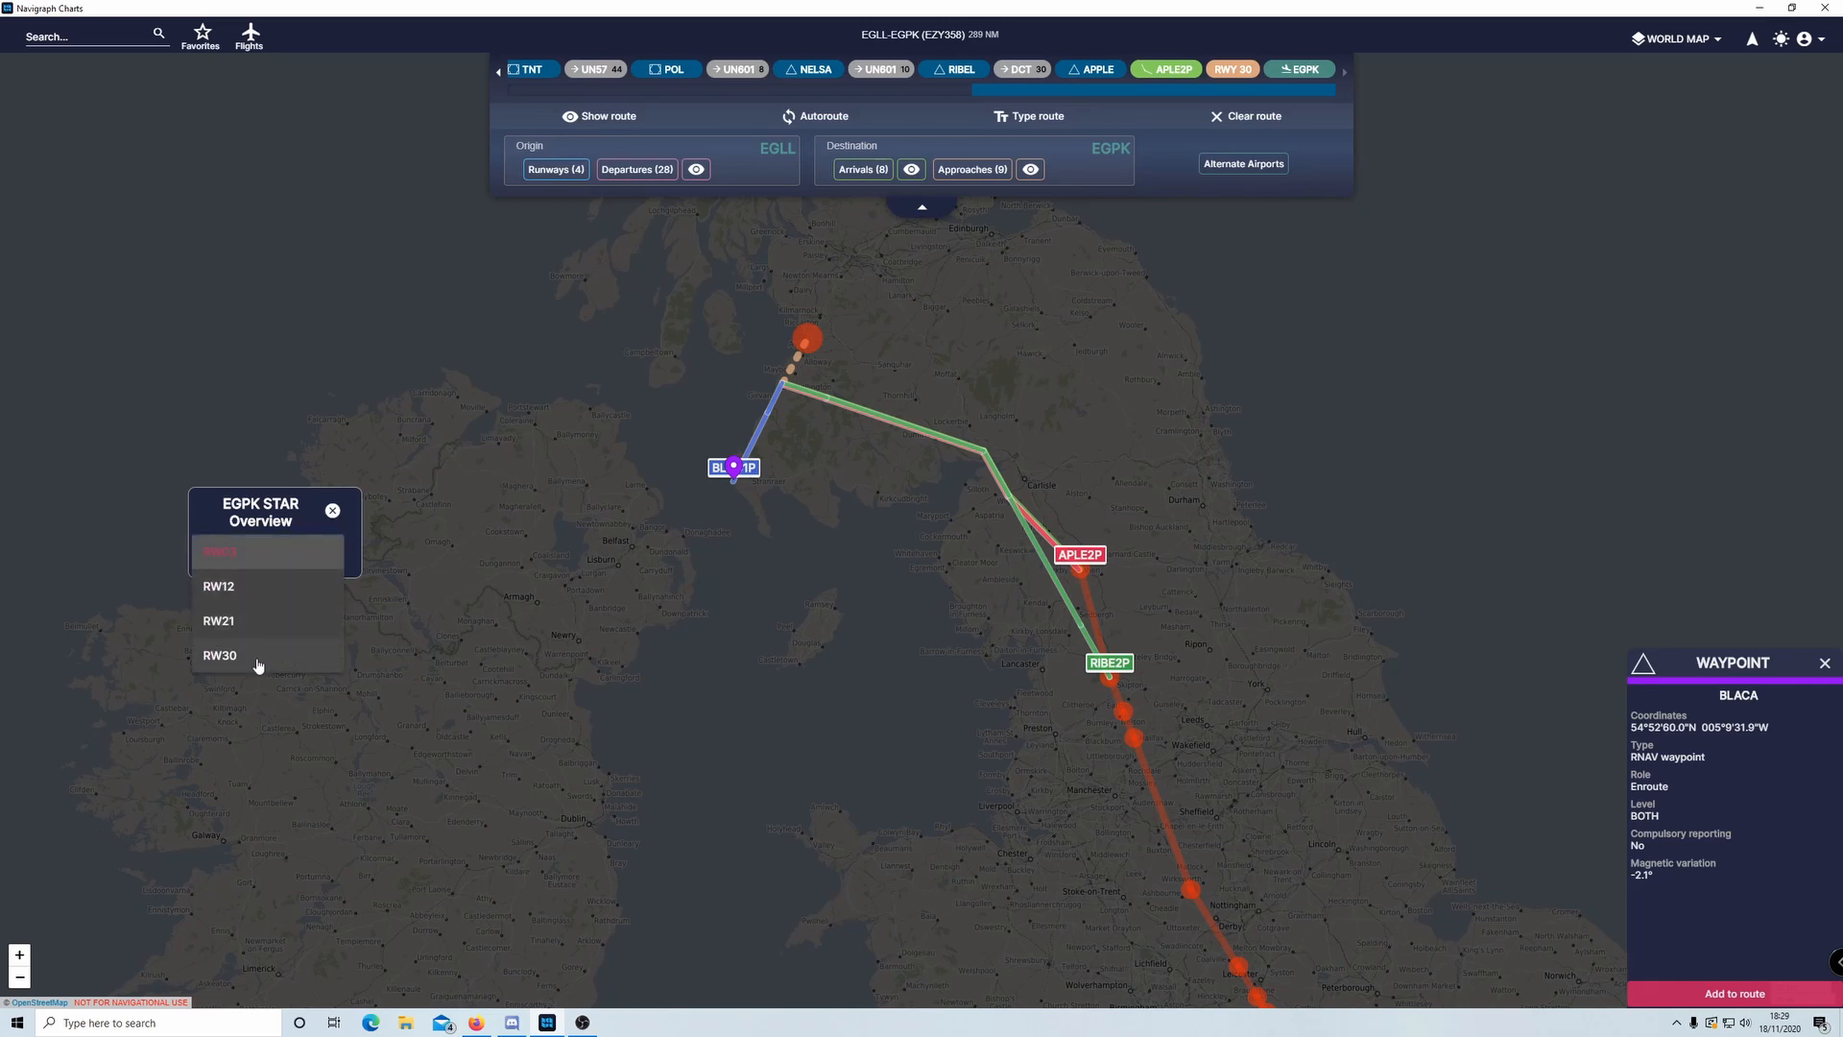
click(257, 661)
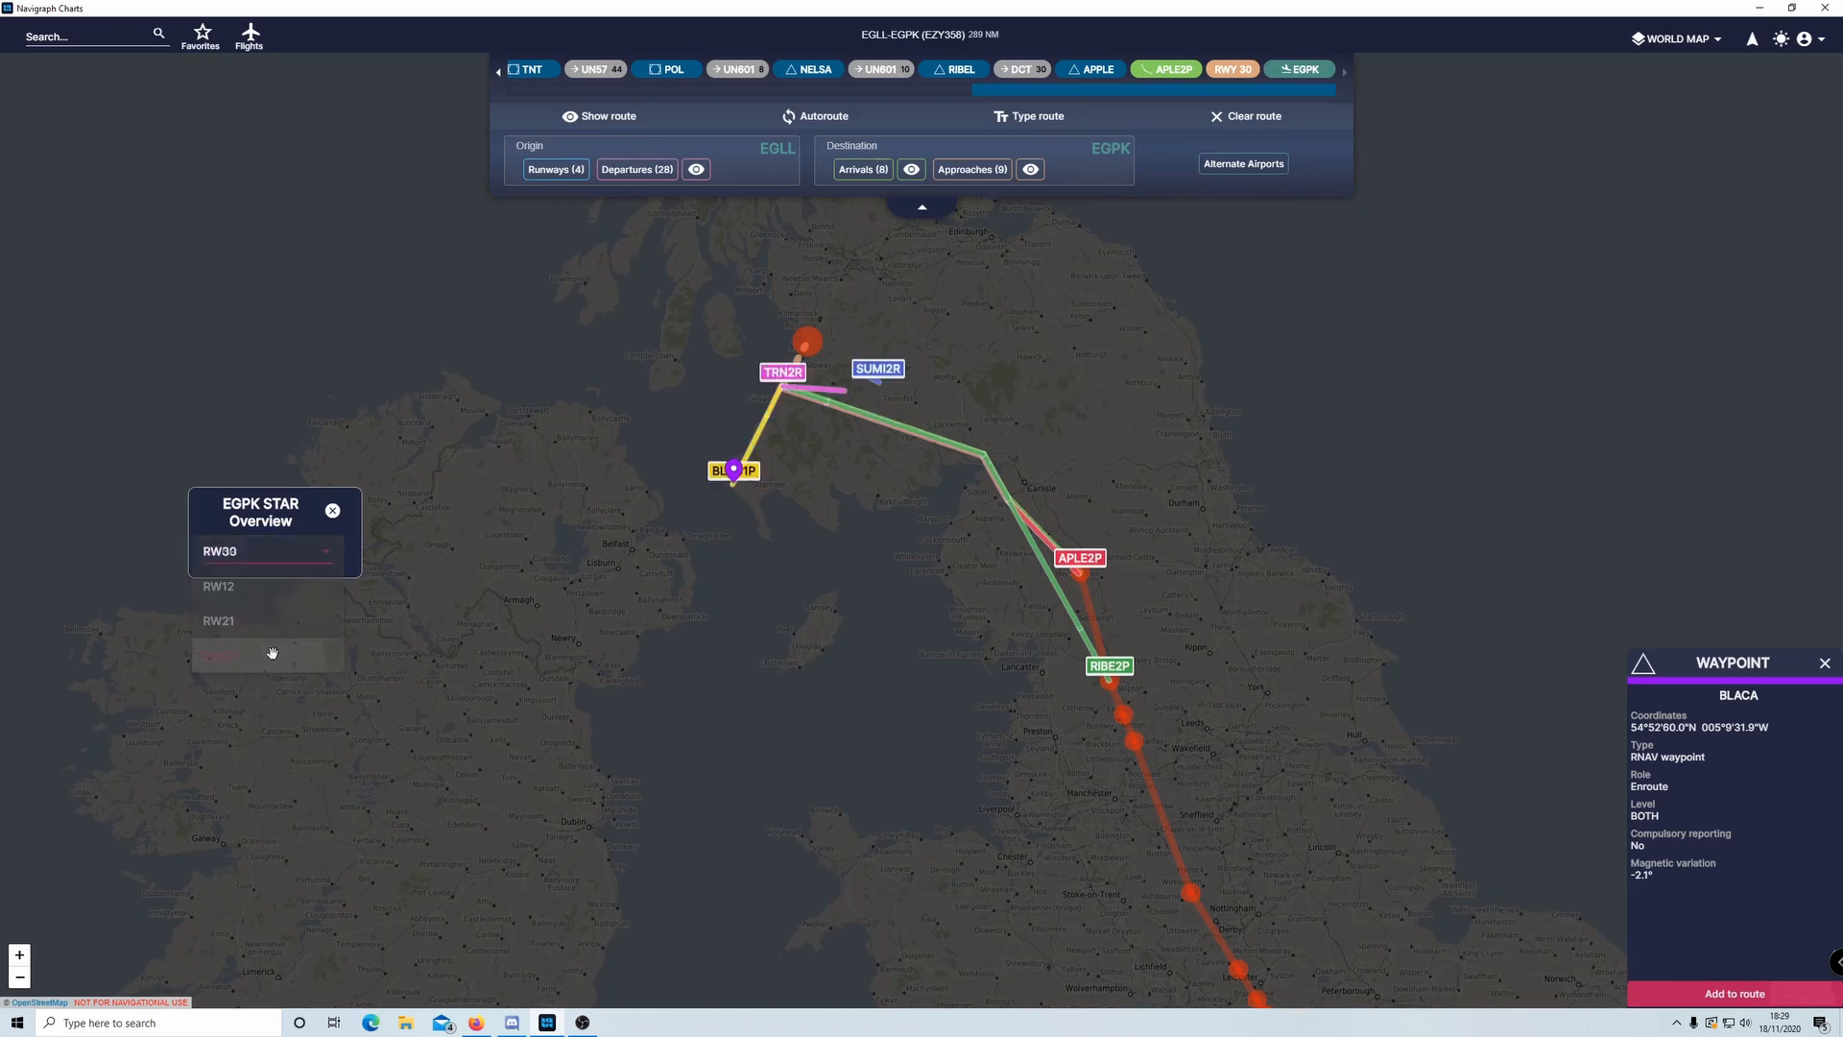
- Set the EGPK arrival to BLAC1P and inspect the route from APPLE through BLACA to the airport
click(864, 170)
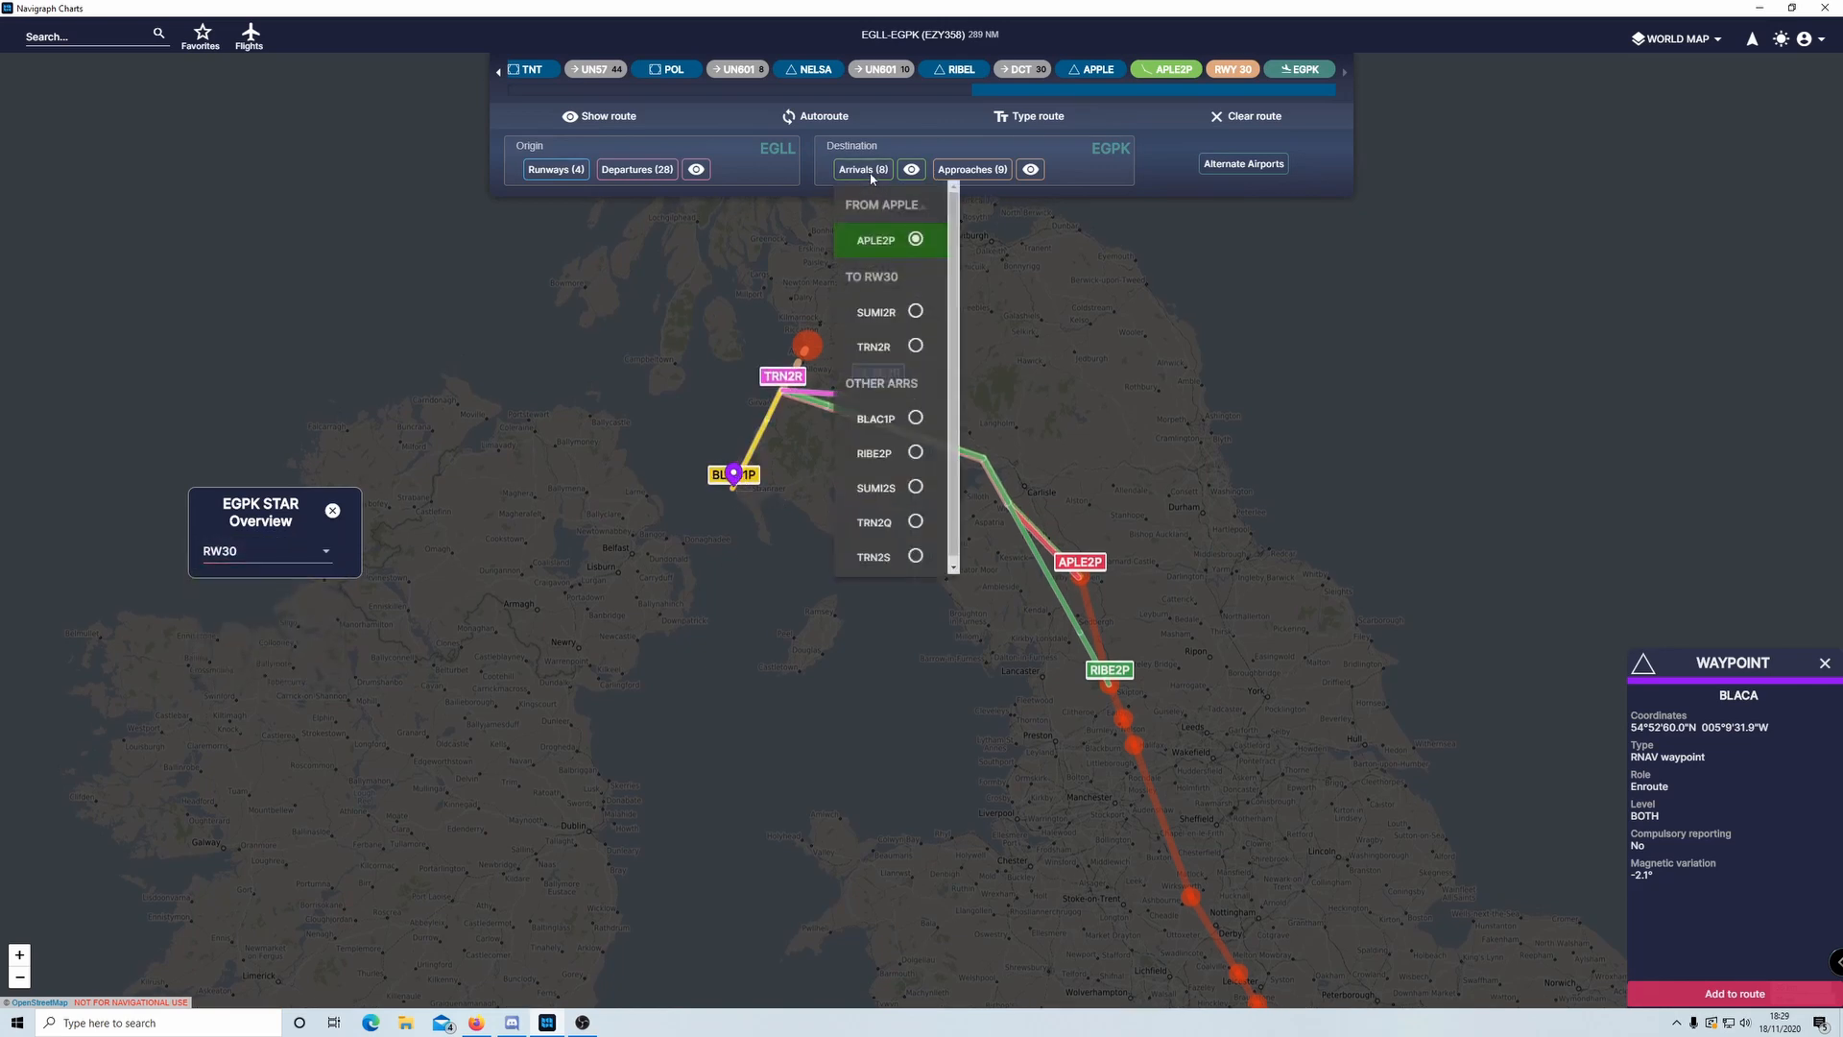
click(915, 418)
drag(816, 412, 862, 483)
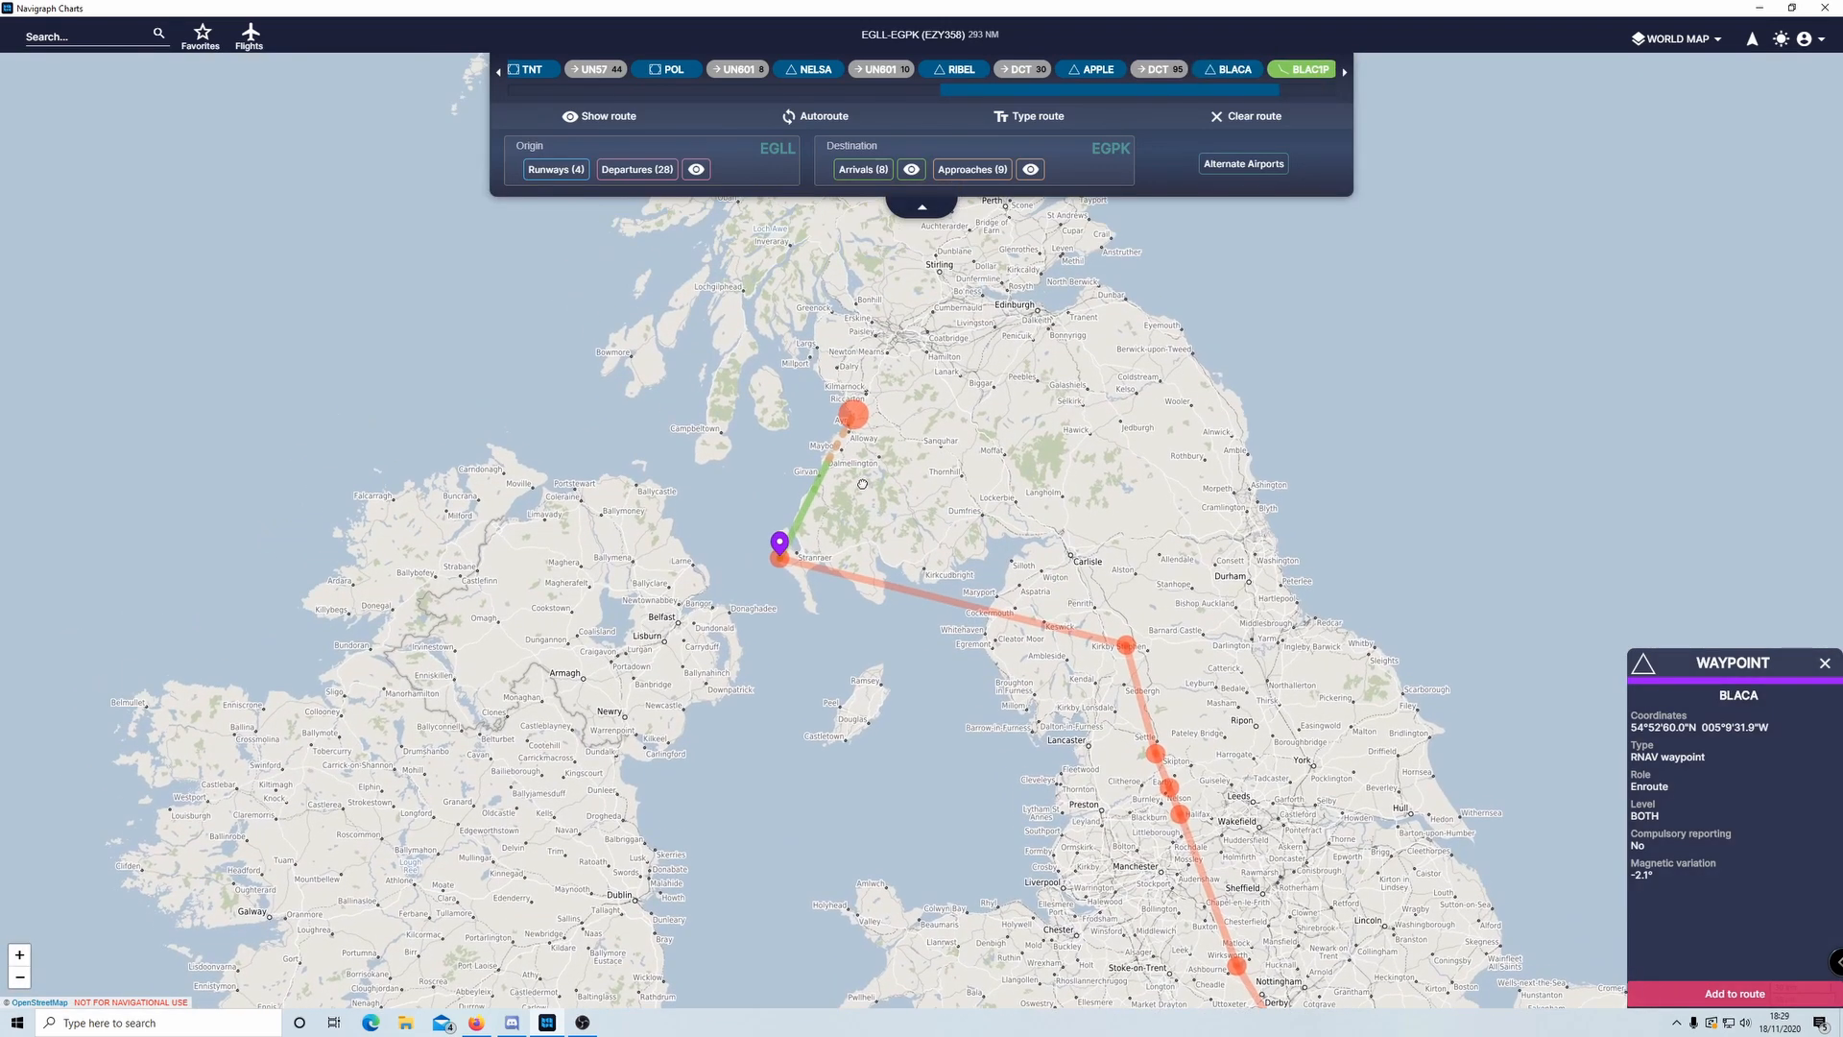
- Set the EGPK approach to ILS RWY 12 (TRN), replace it with ILS RWY 30 (TRN), and view its path to the airport
click(972, 170)
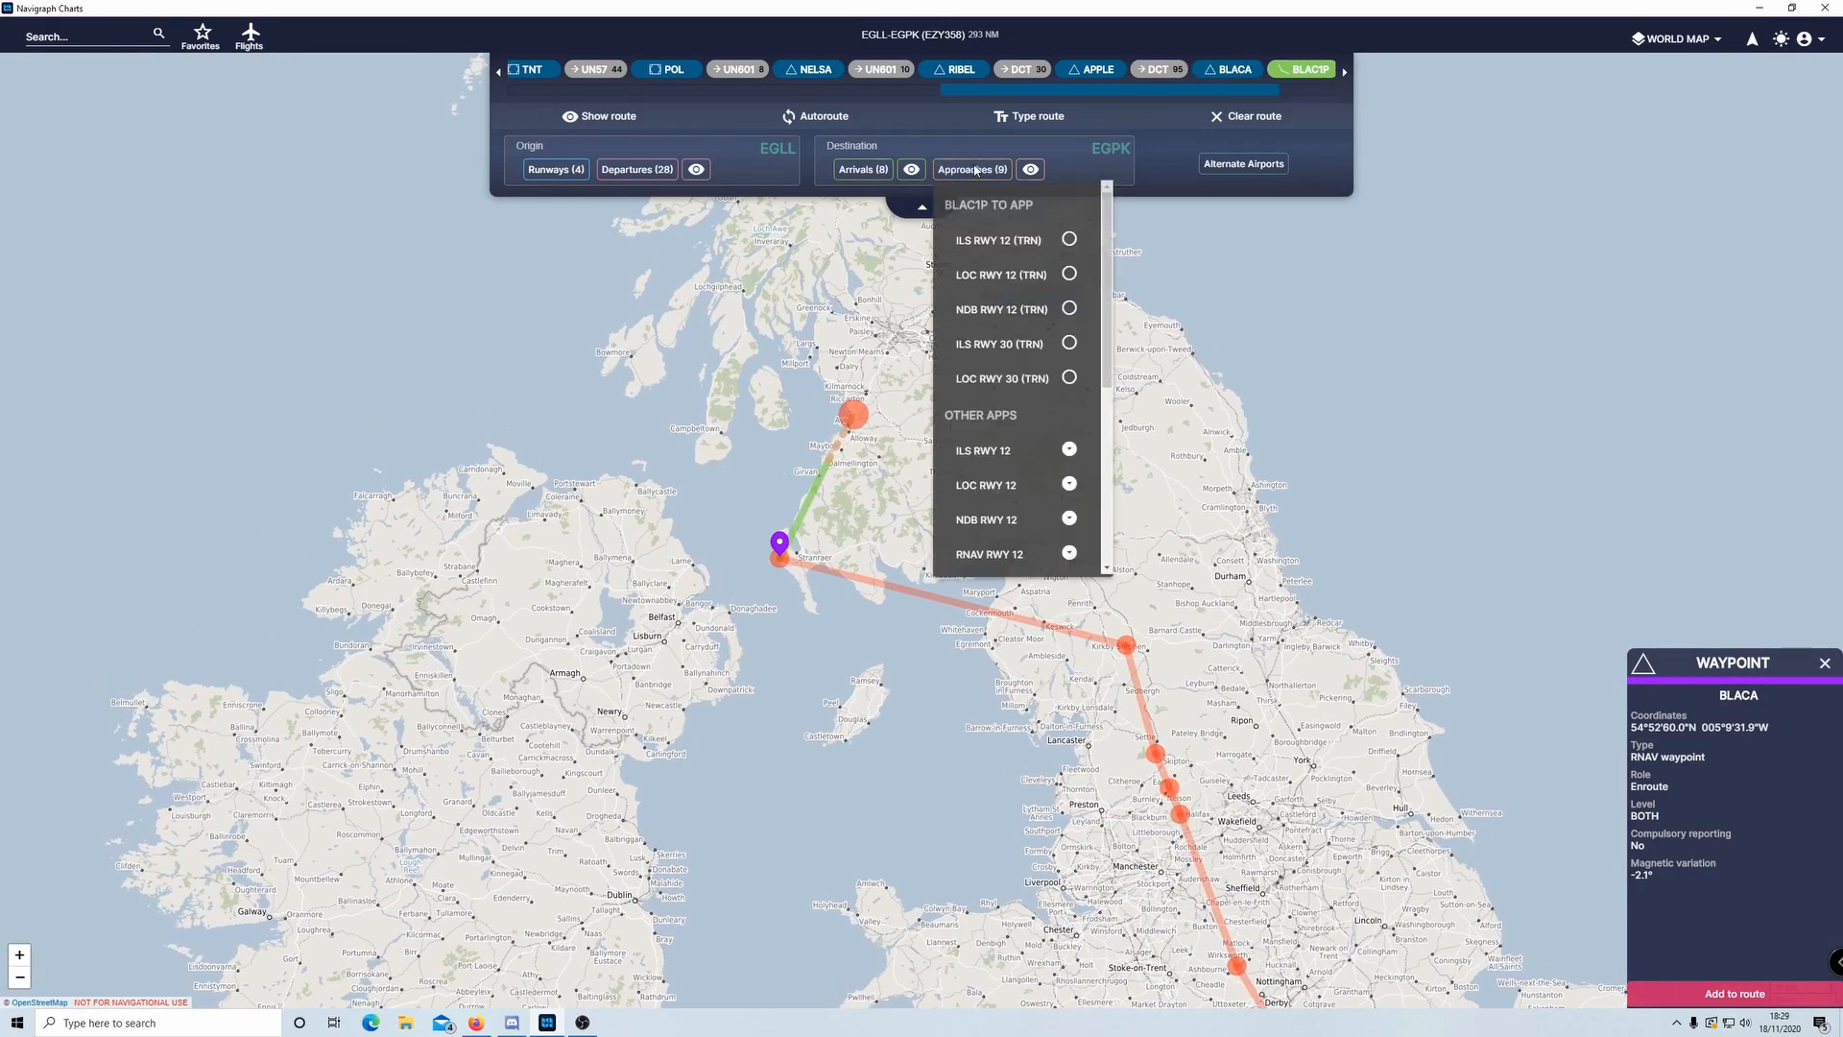
click(1071, 240)
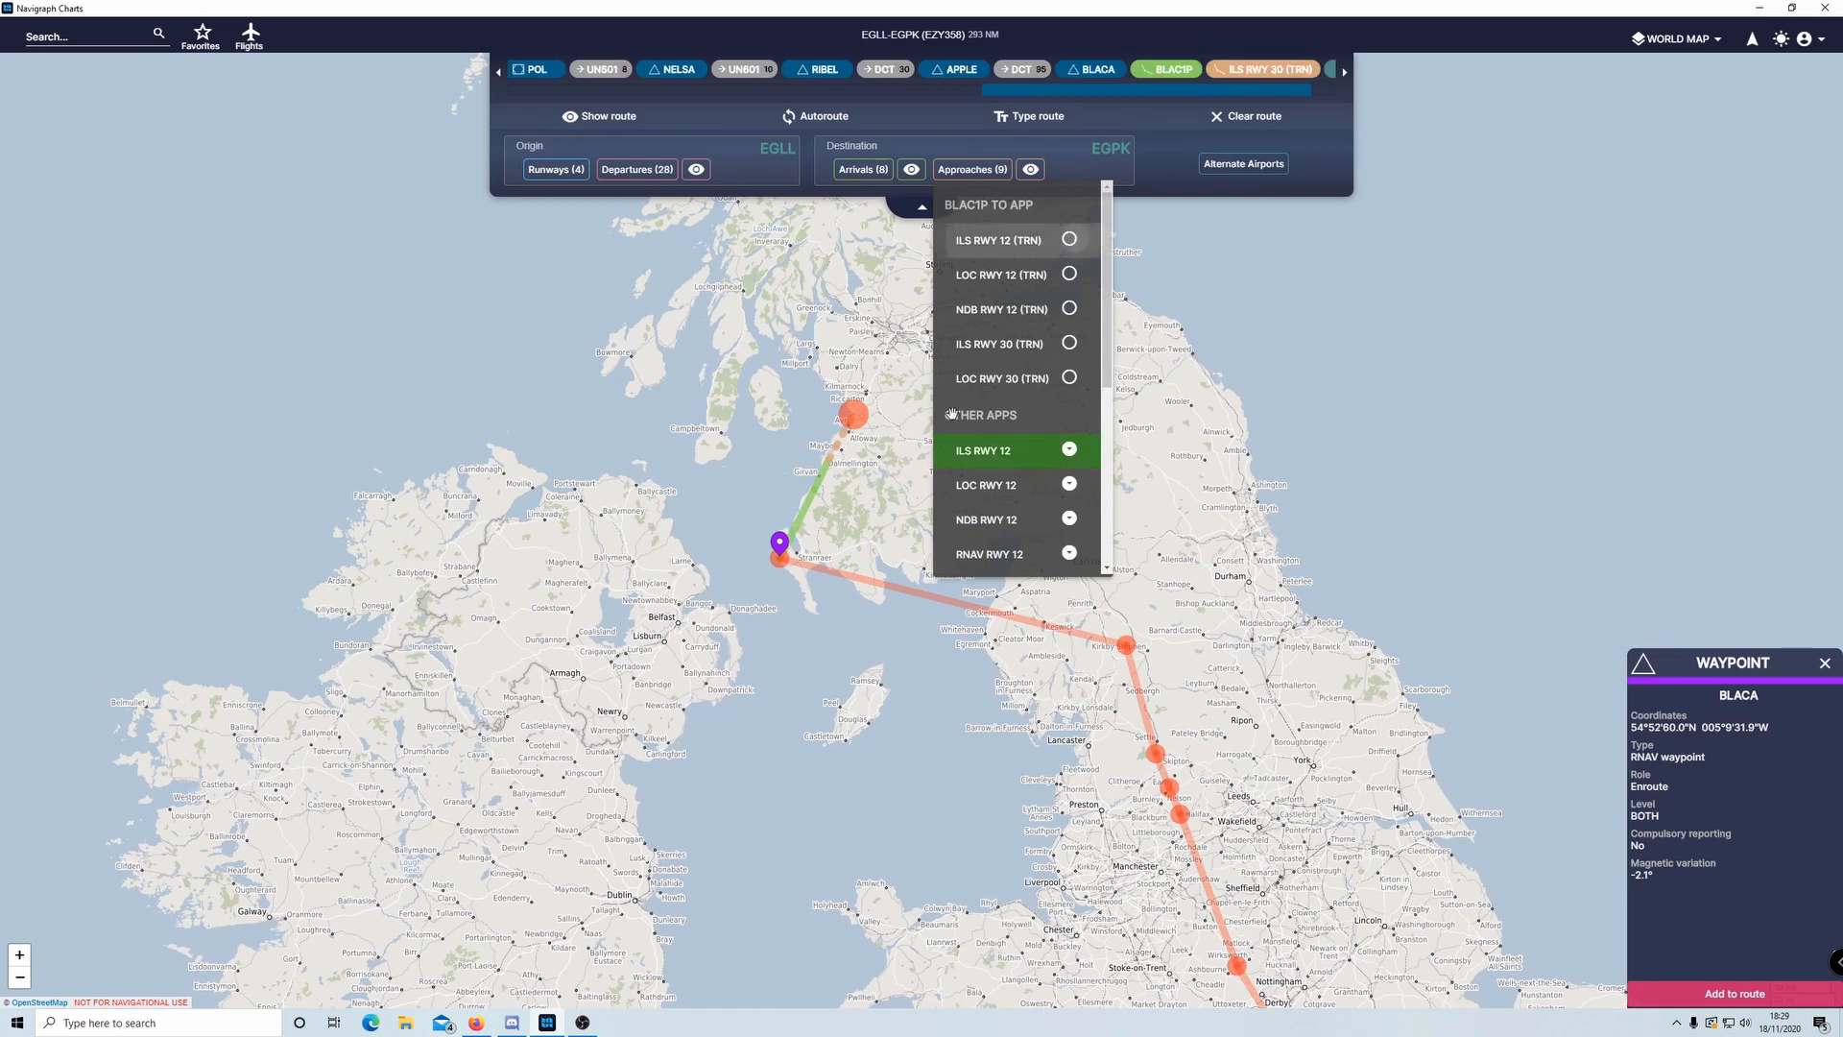
scroll(844, 468, up, 1)
click(987, 169)
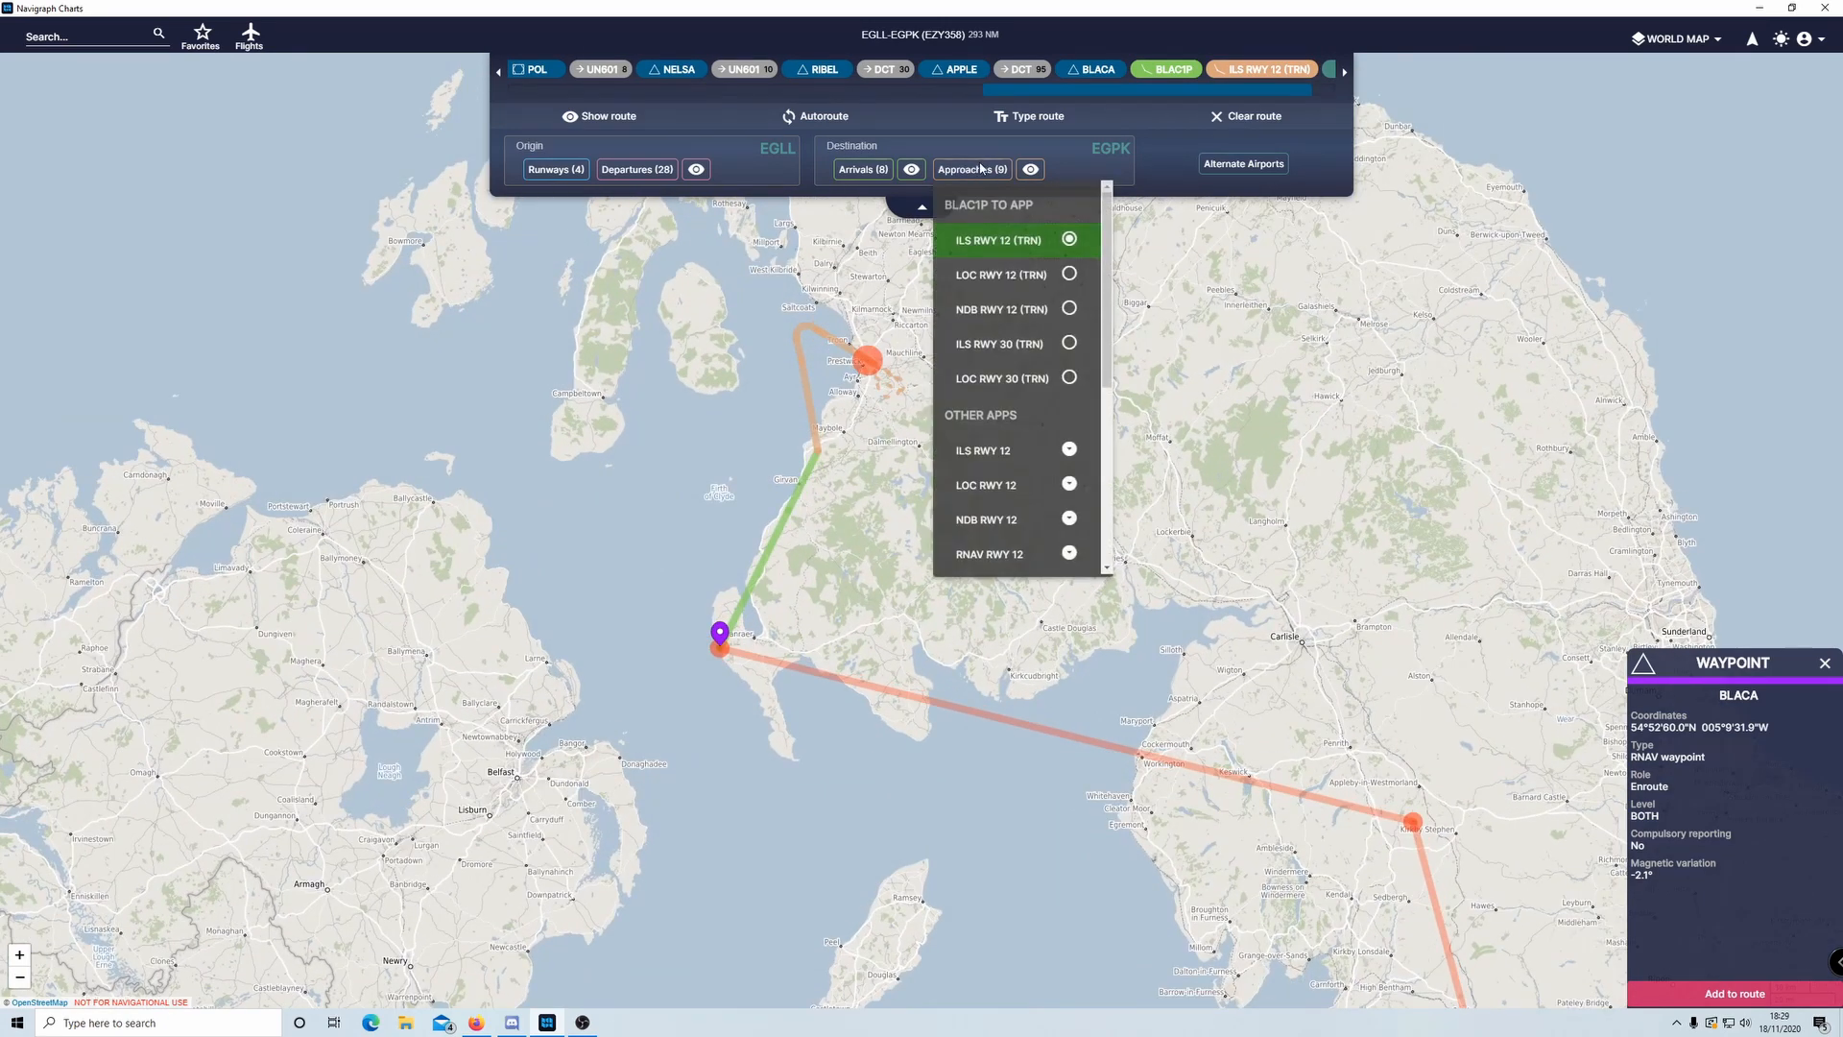
click(1070, 343)
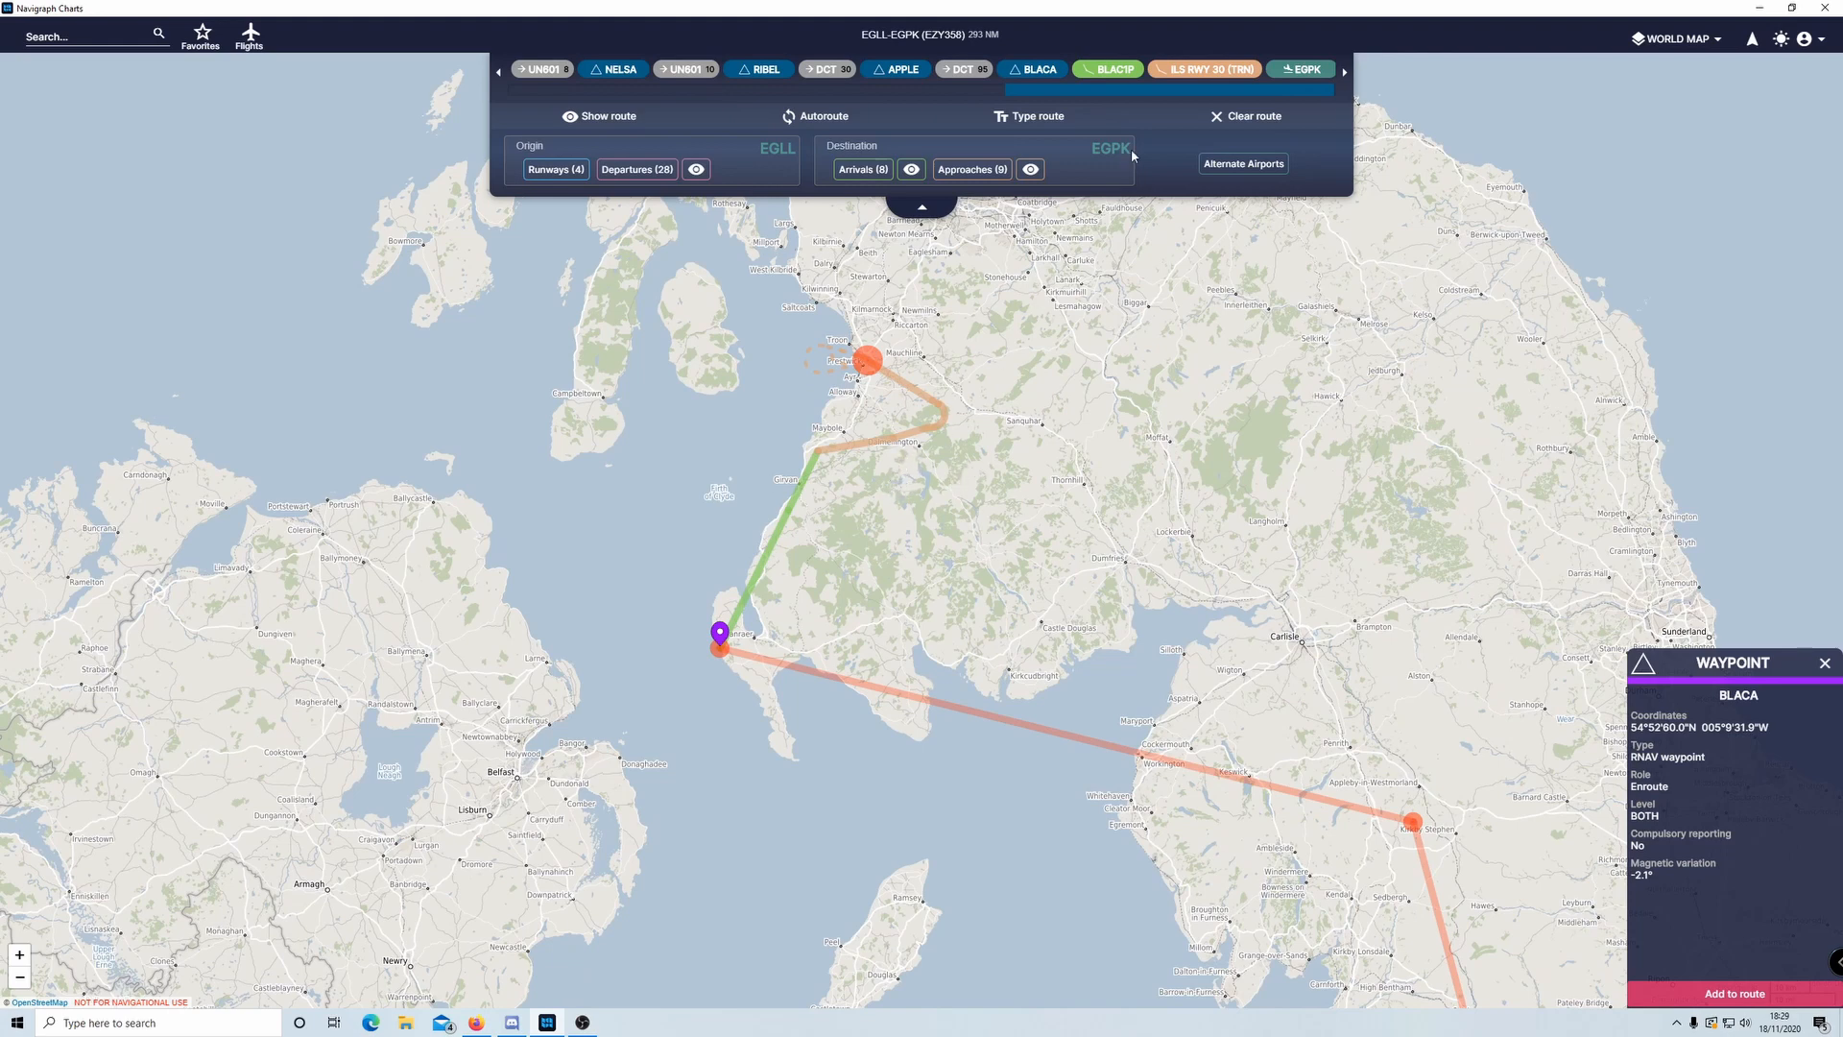
drag(1078, 589, 1013, 650)
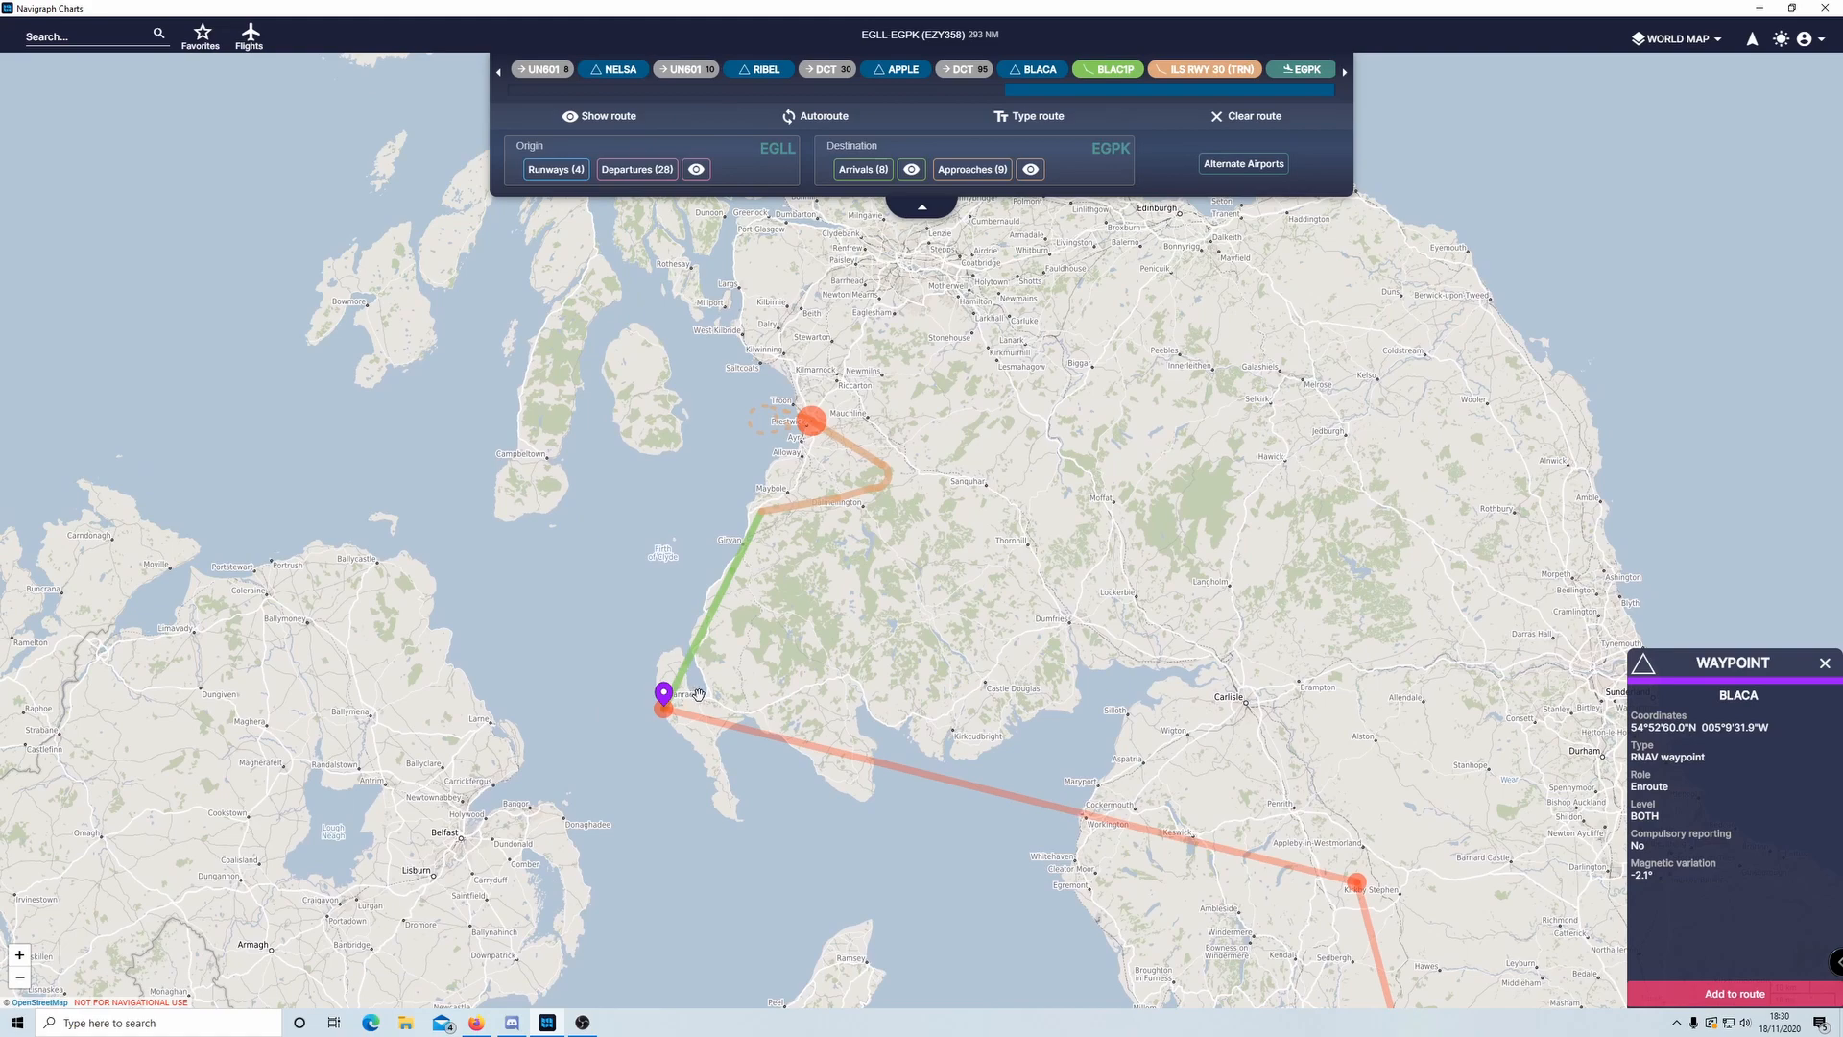
- Switch to simBrief, open flight EZY358 for editing and bring up its route text
key(alt+Tab)
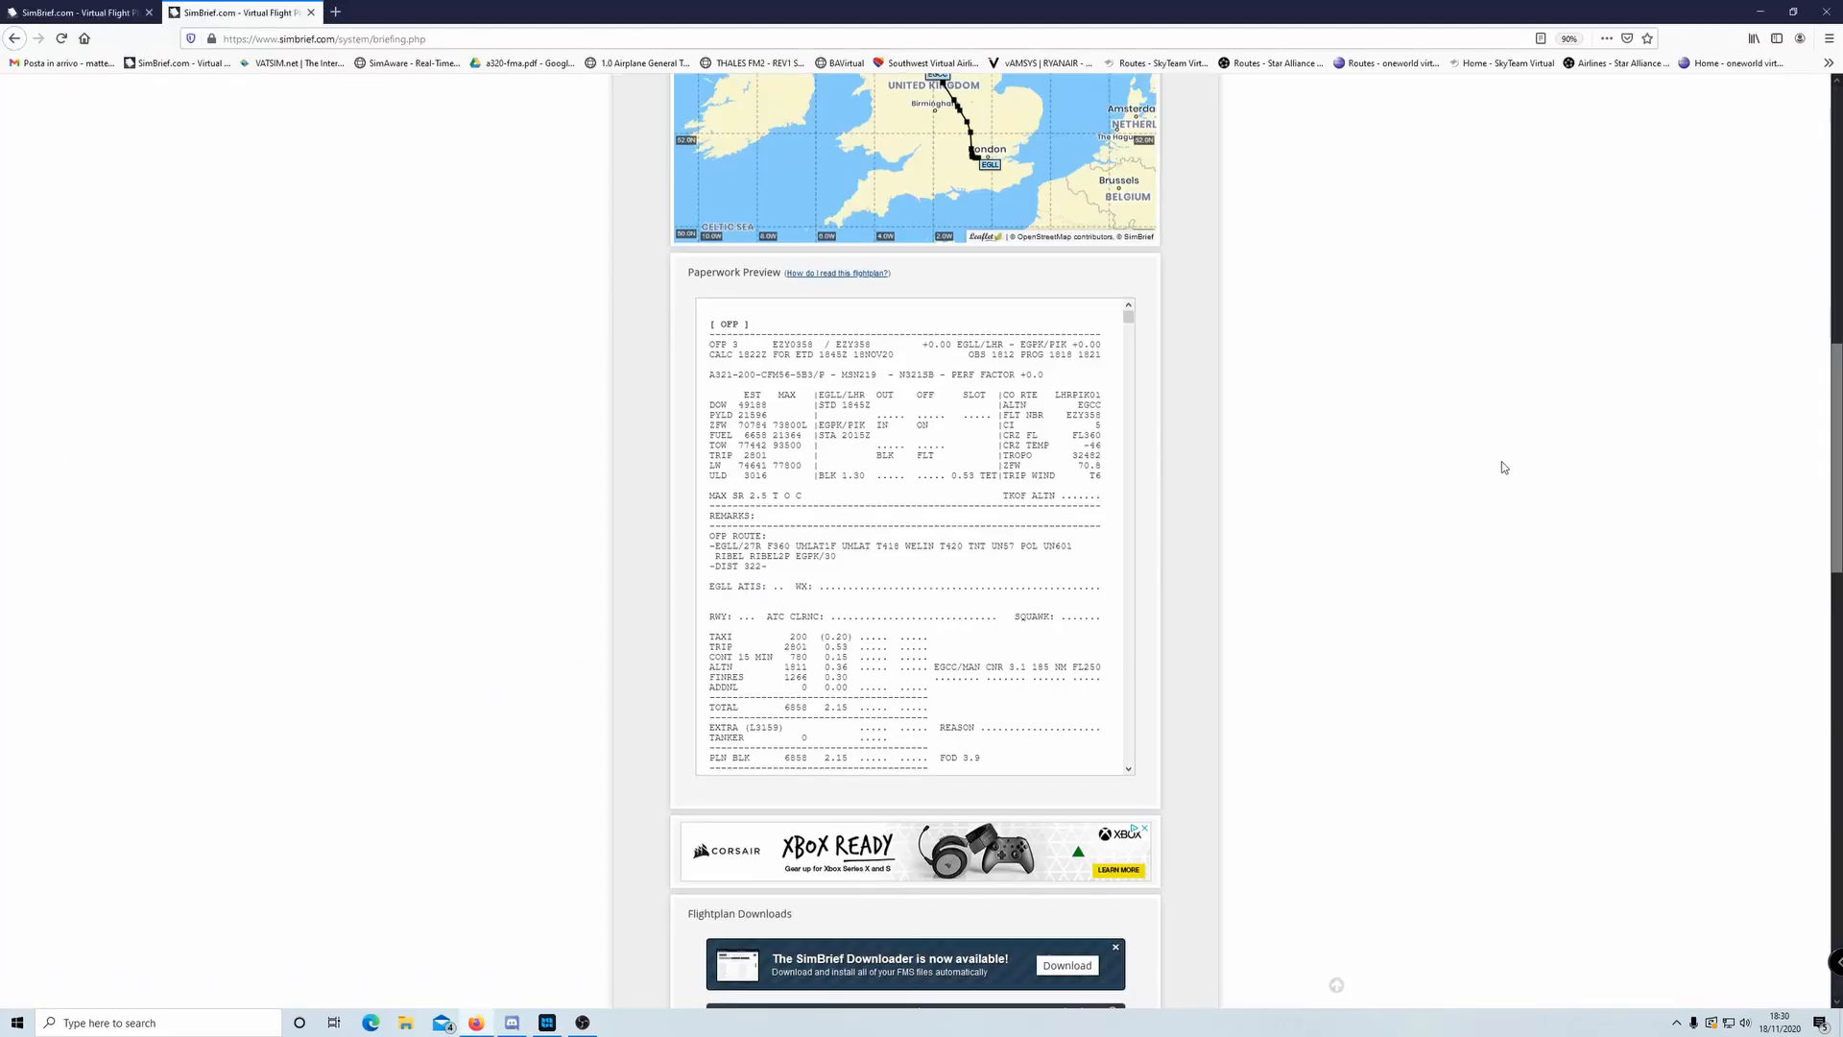
scroll(1504, 466, up, 10)
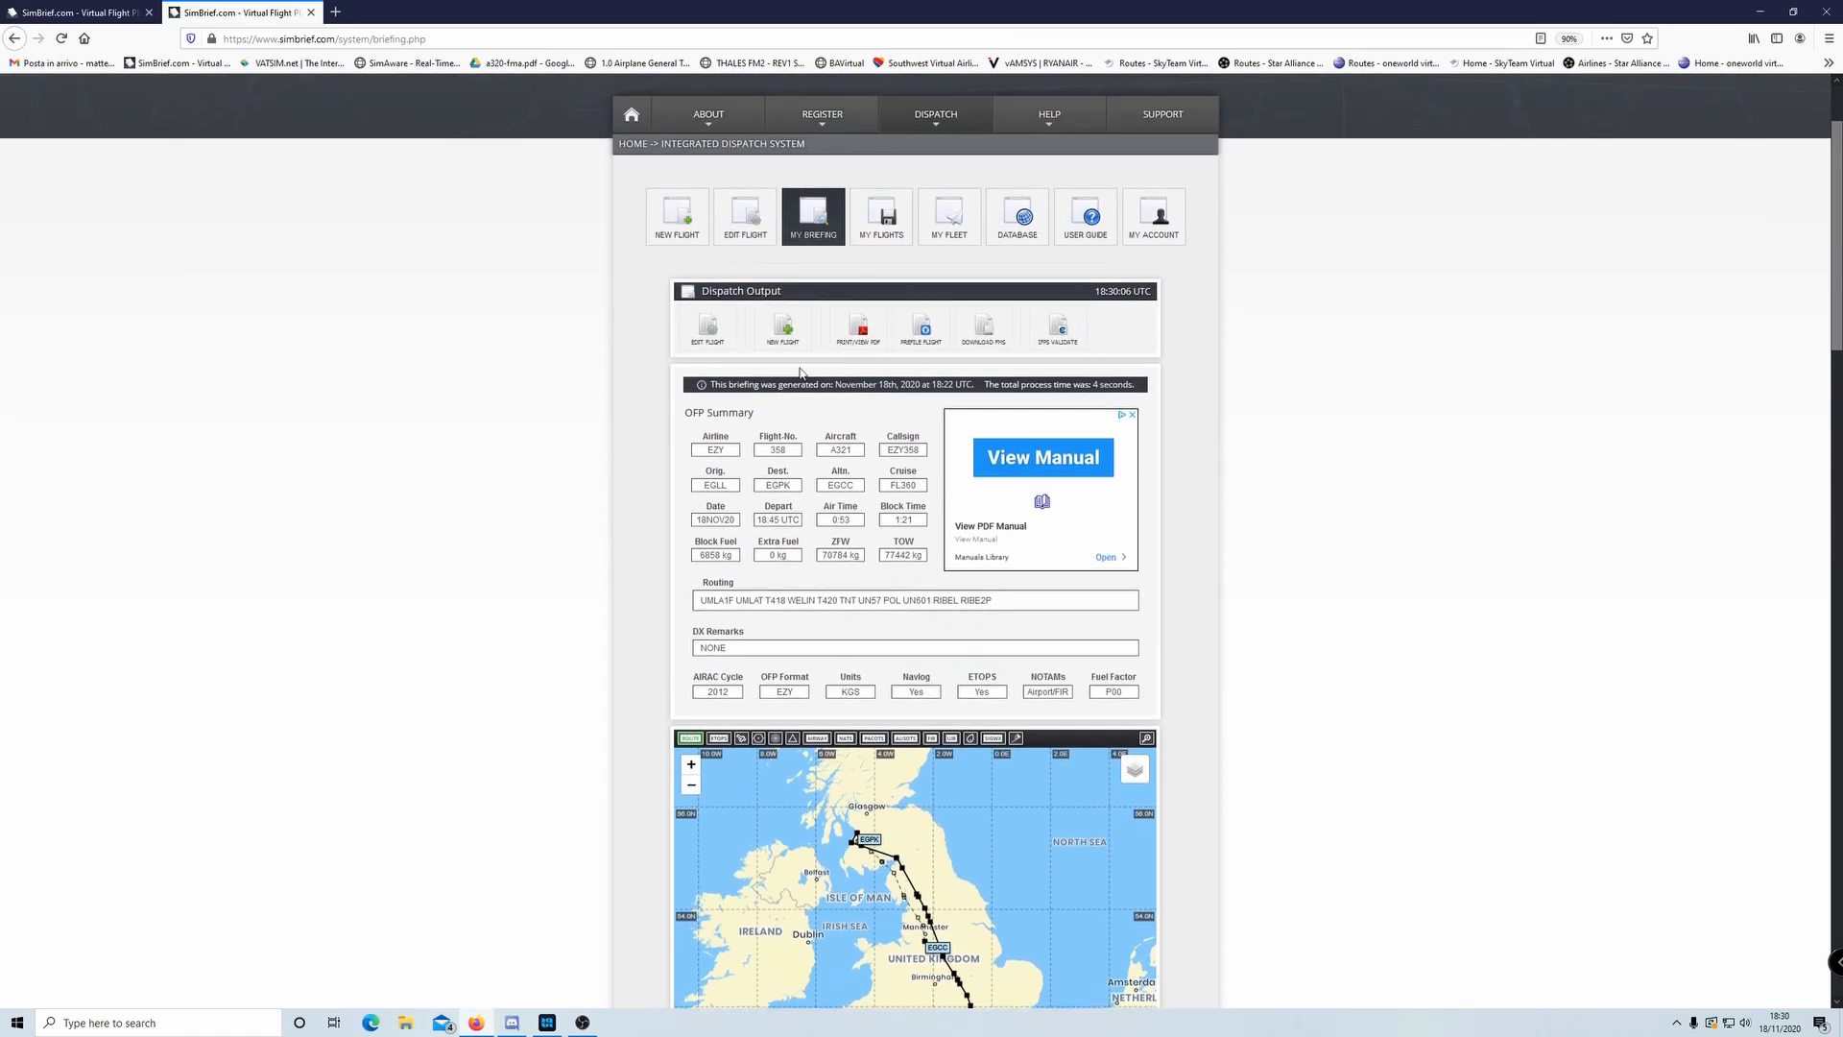
click(707, 329)
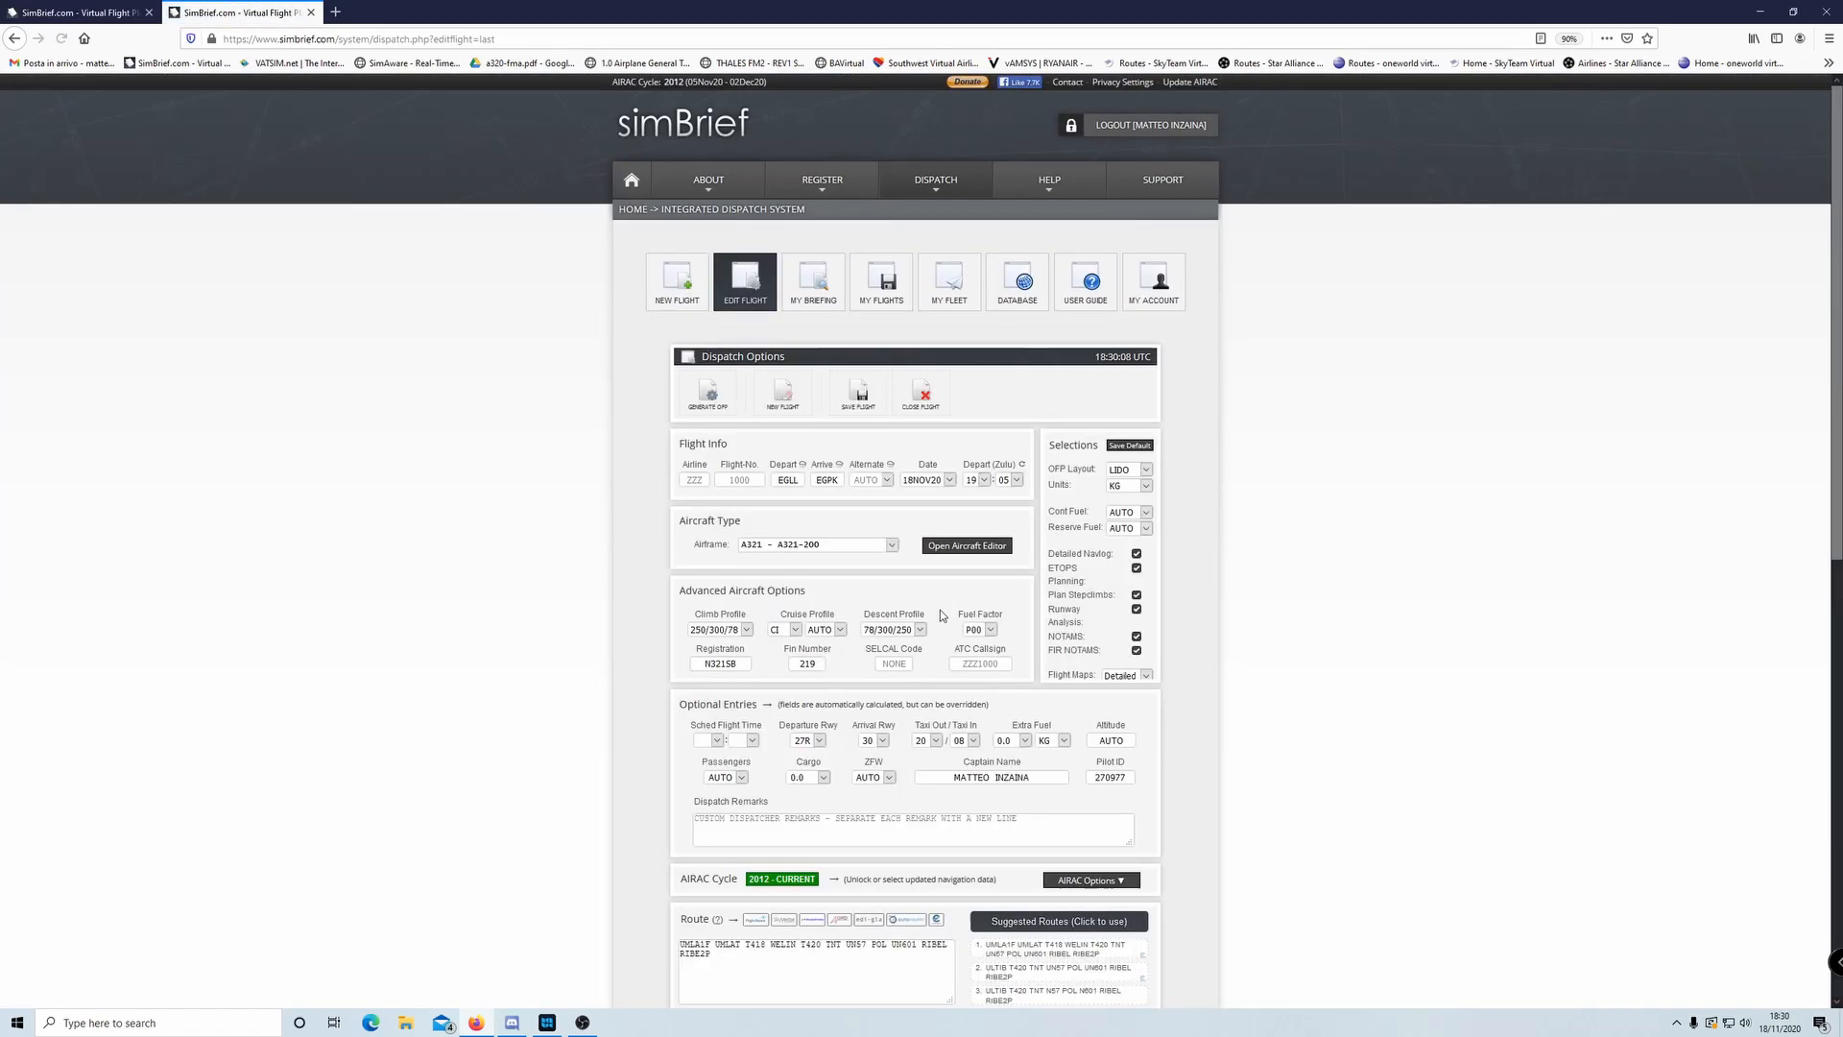
scroll(1361, 526, down, 3)
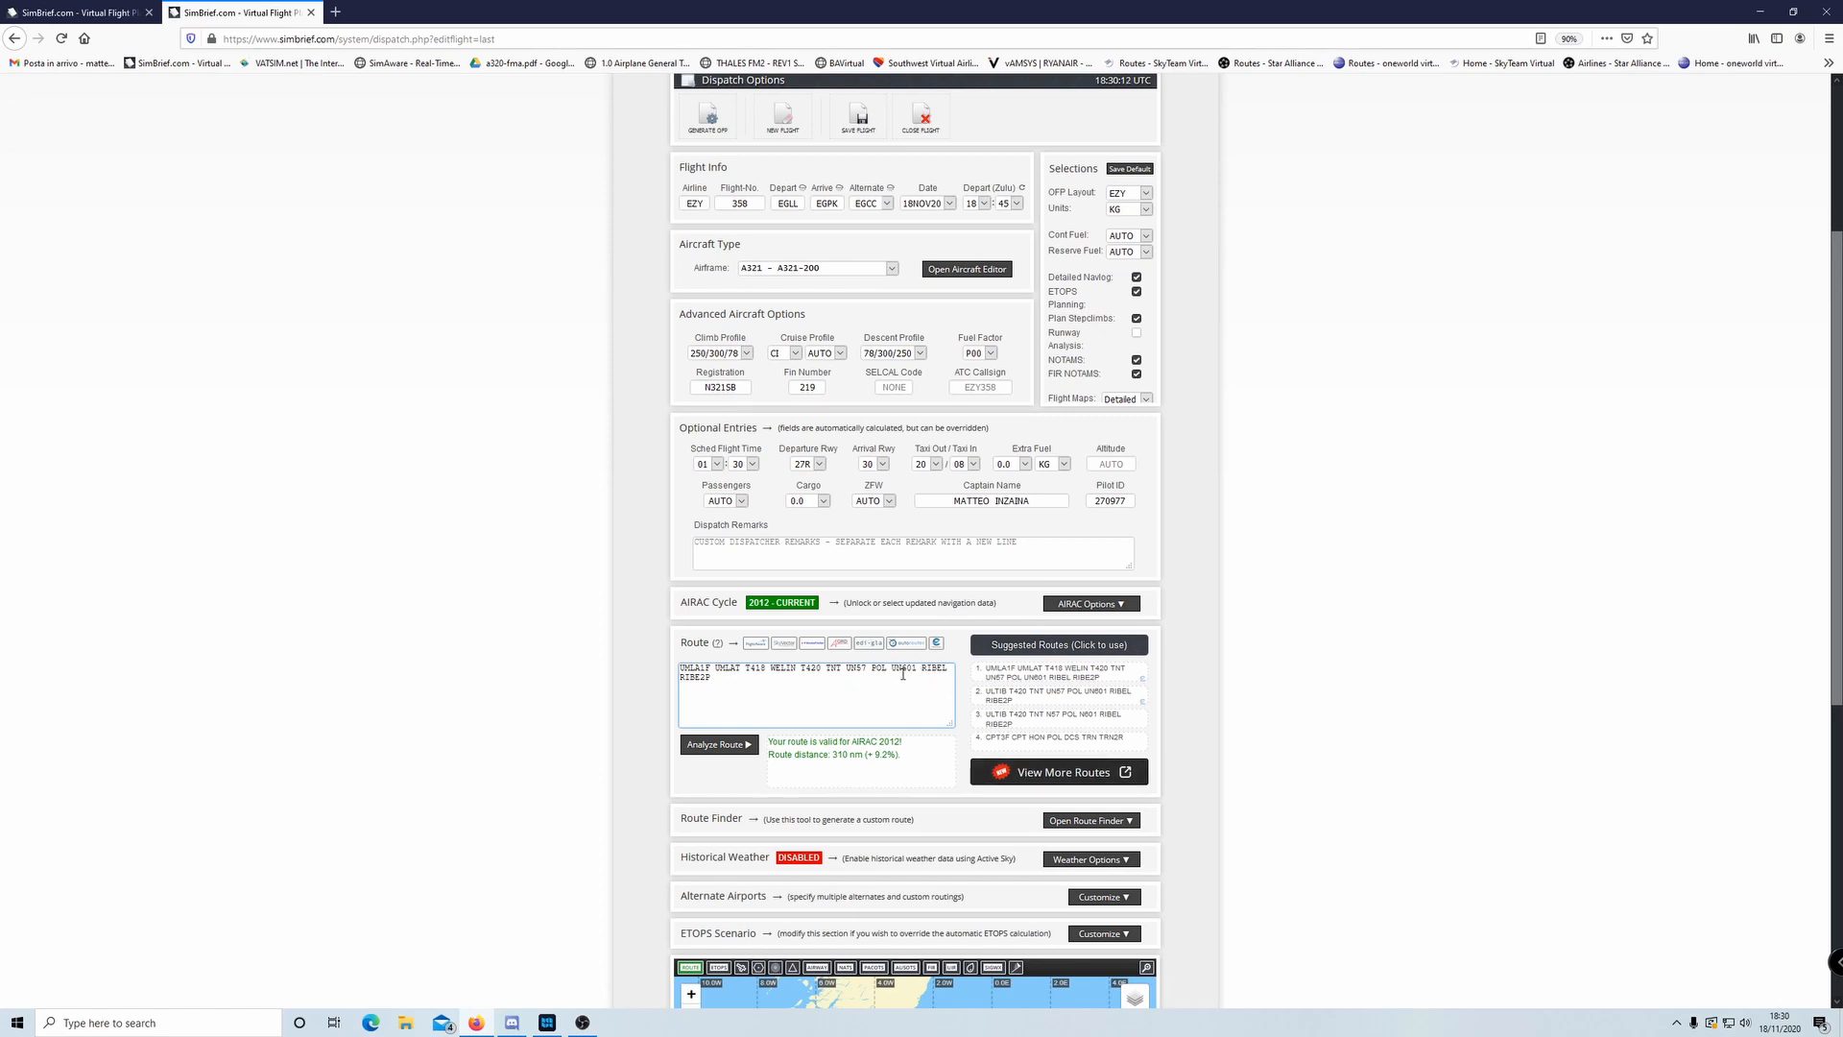
- Switch to Navigraph Charts, show the APLE2P arrival starting at APPLE, and check it against the simBrief route
key(alt+Tab)
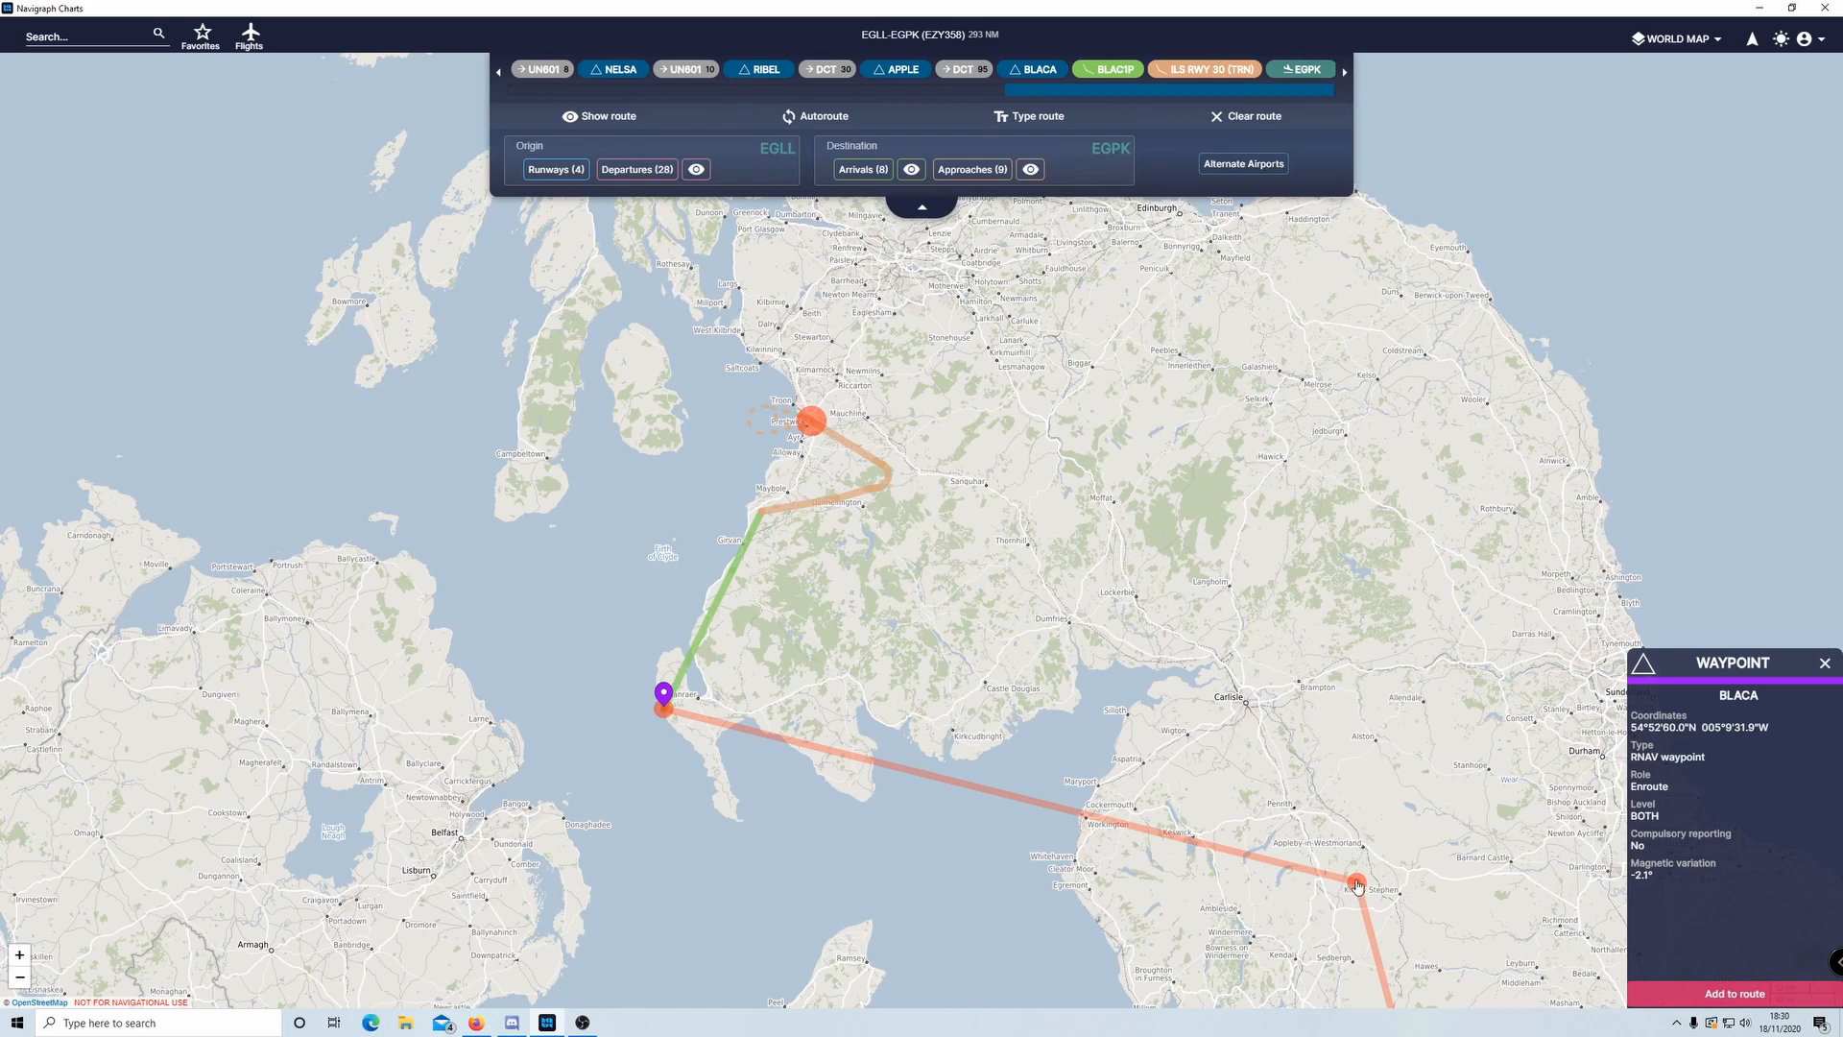
click(1357, 883)
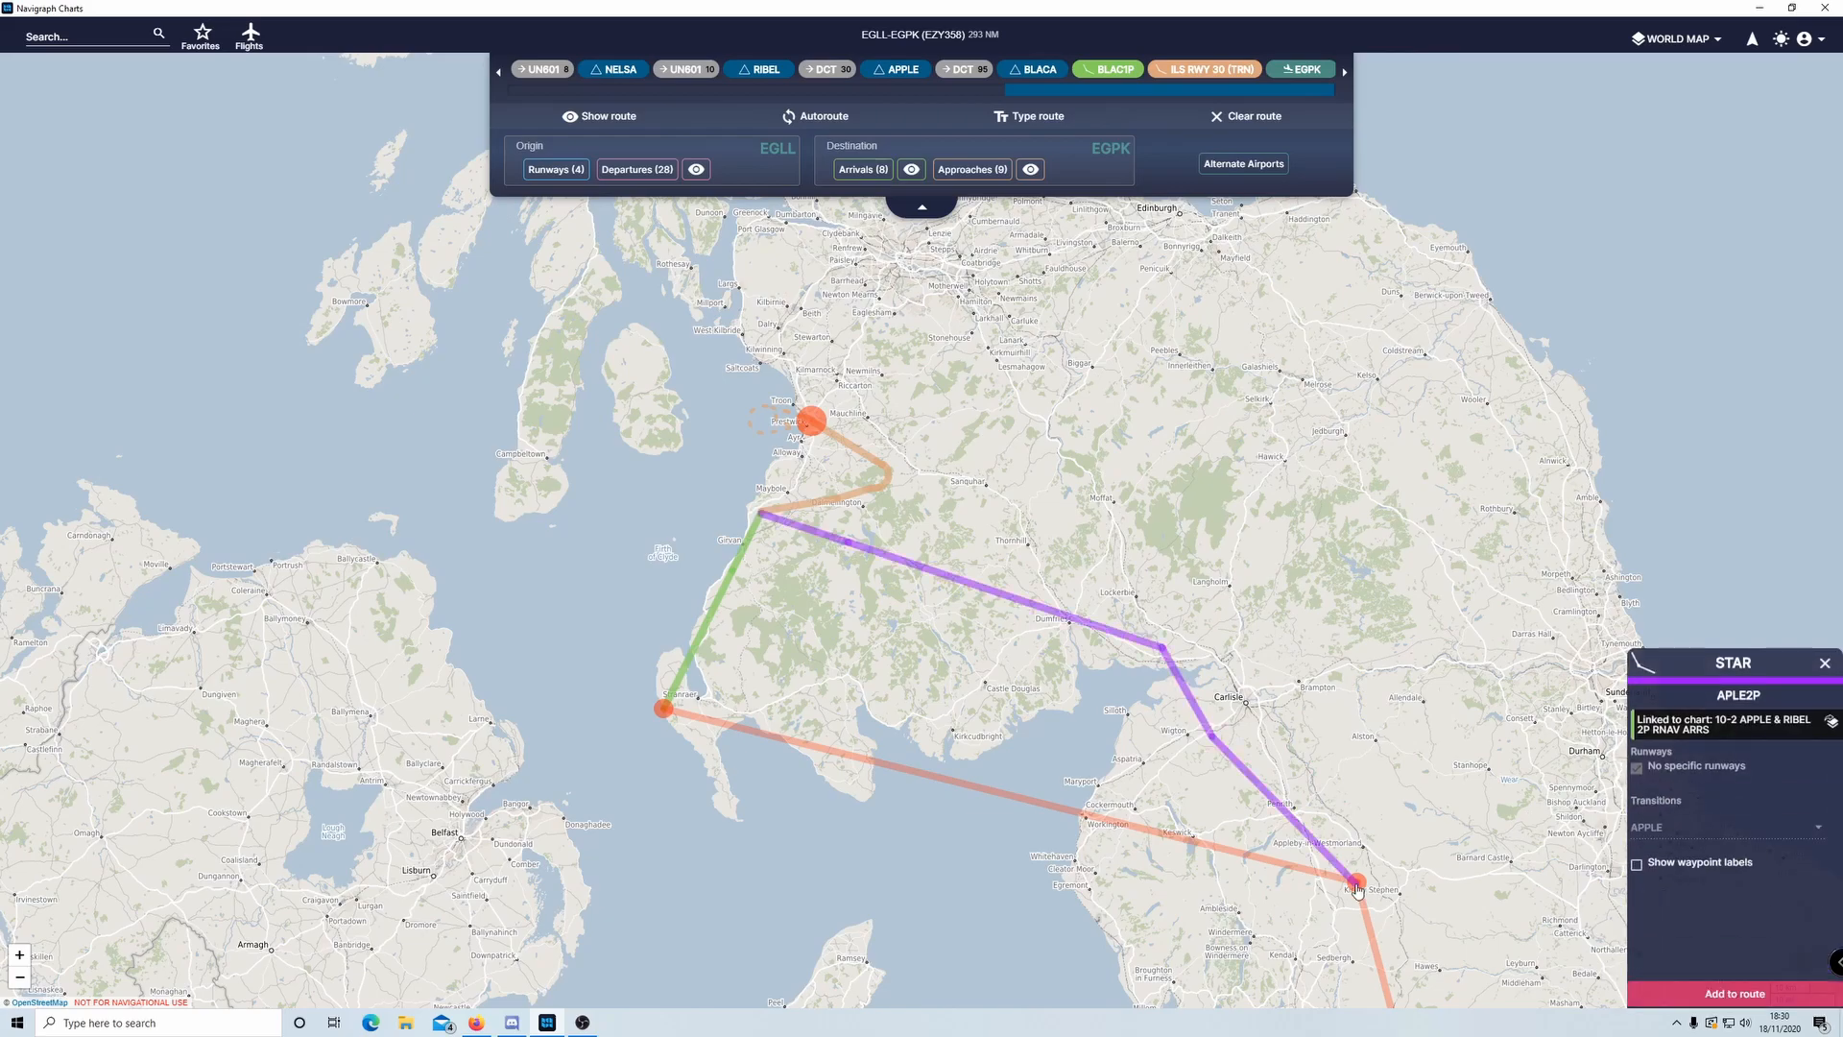
key(alt+Tab)
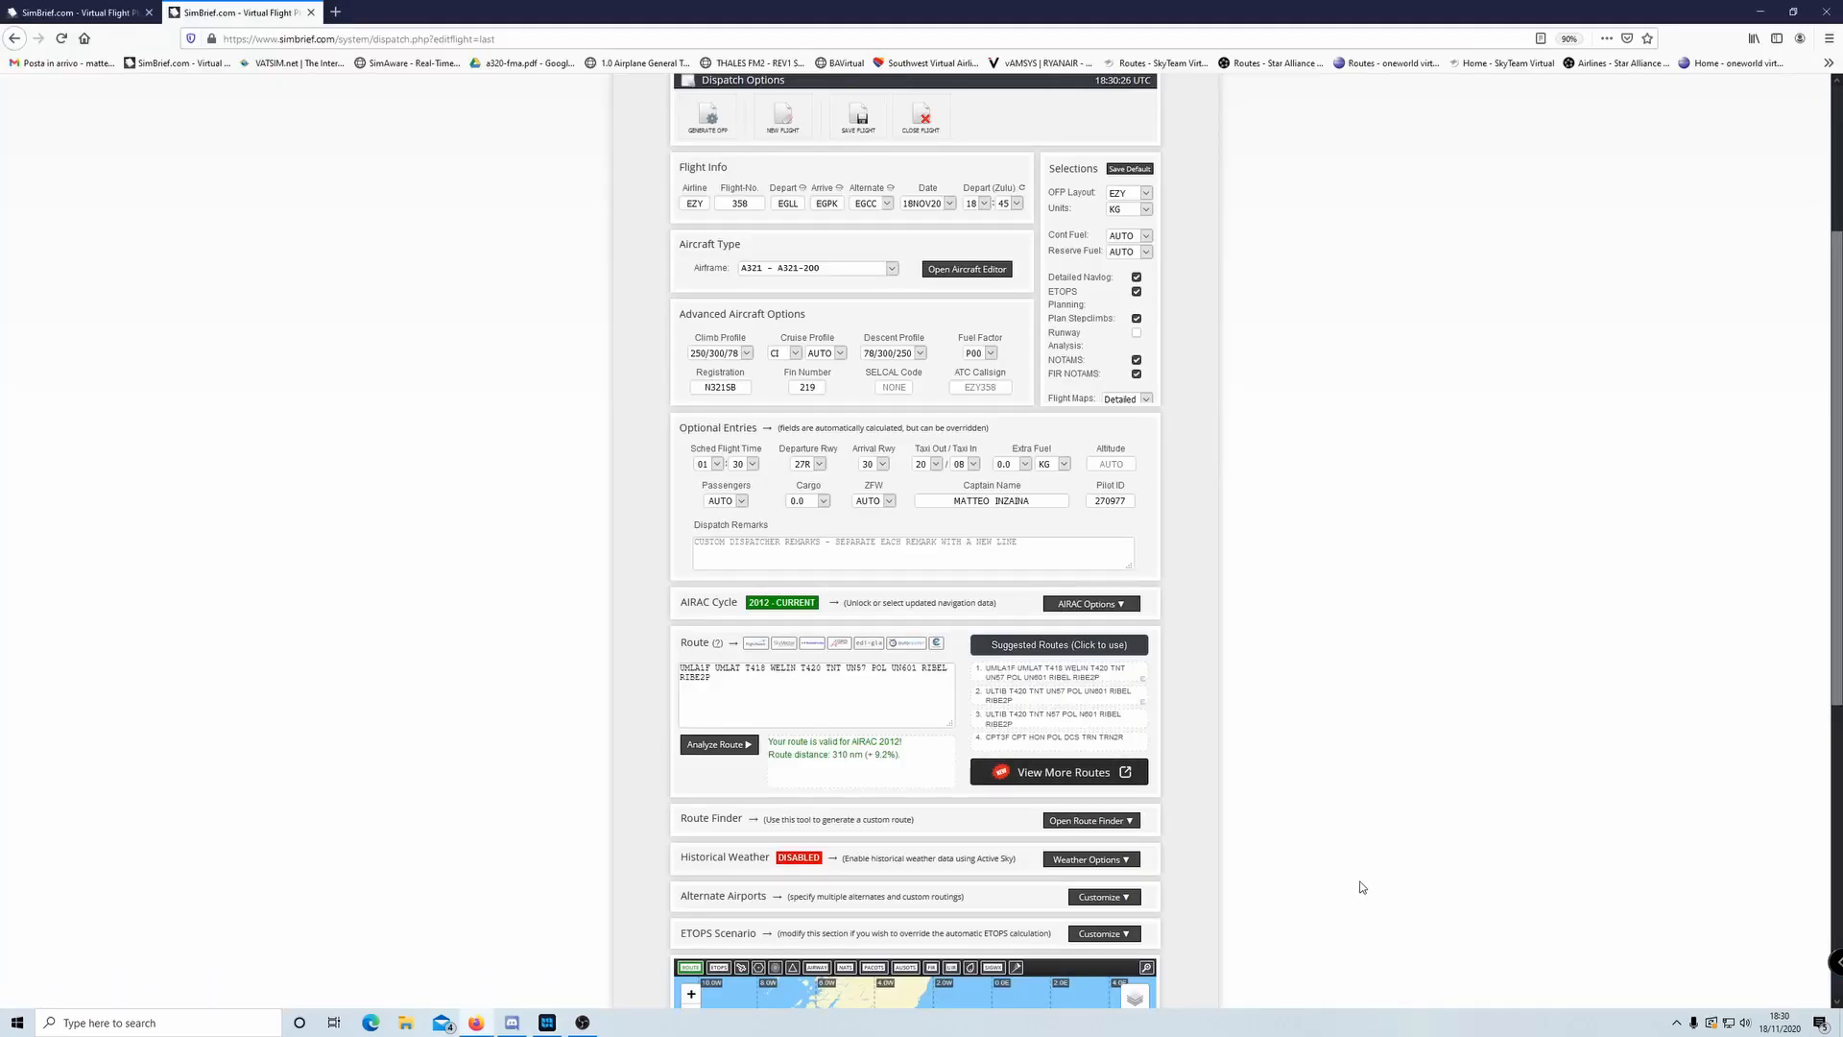
key(alt+Tab)
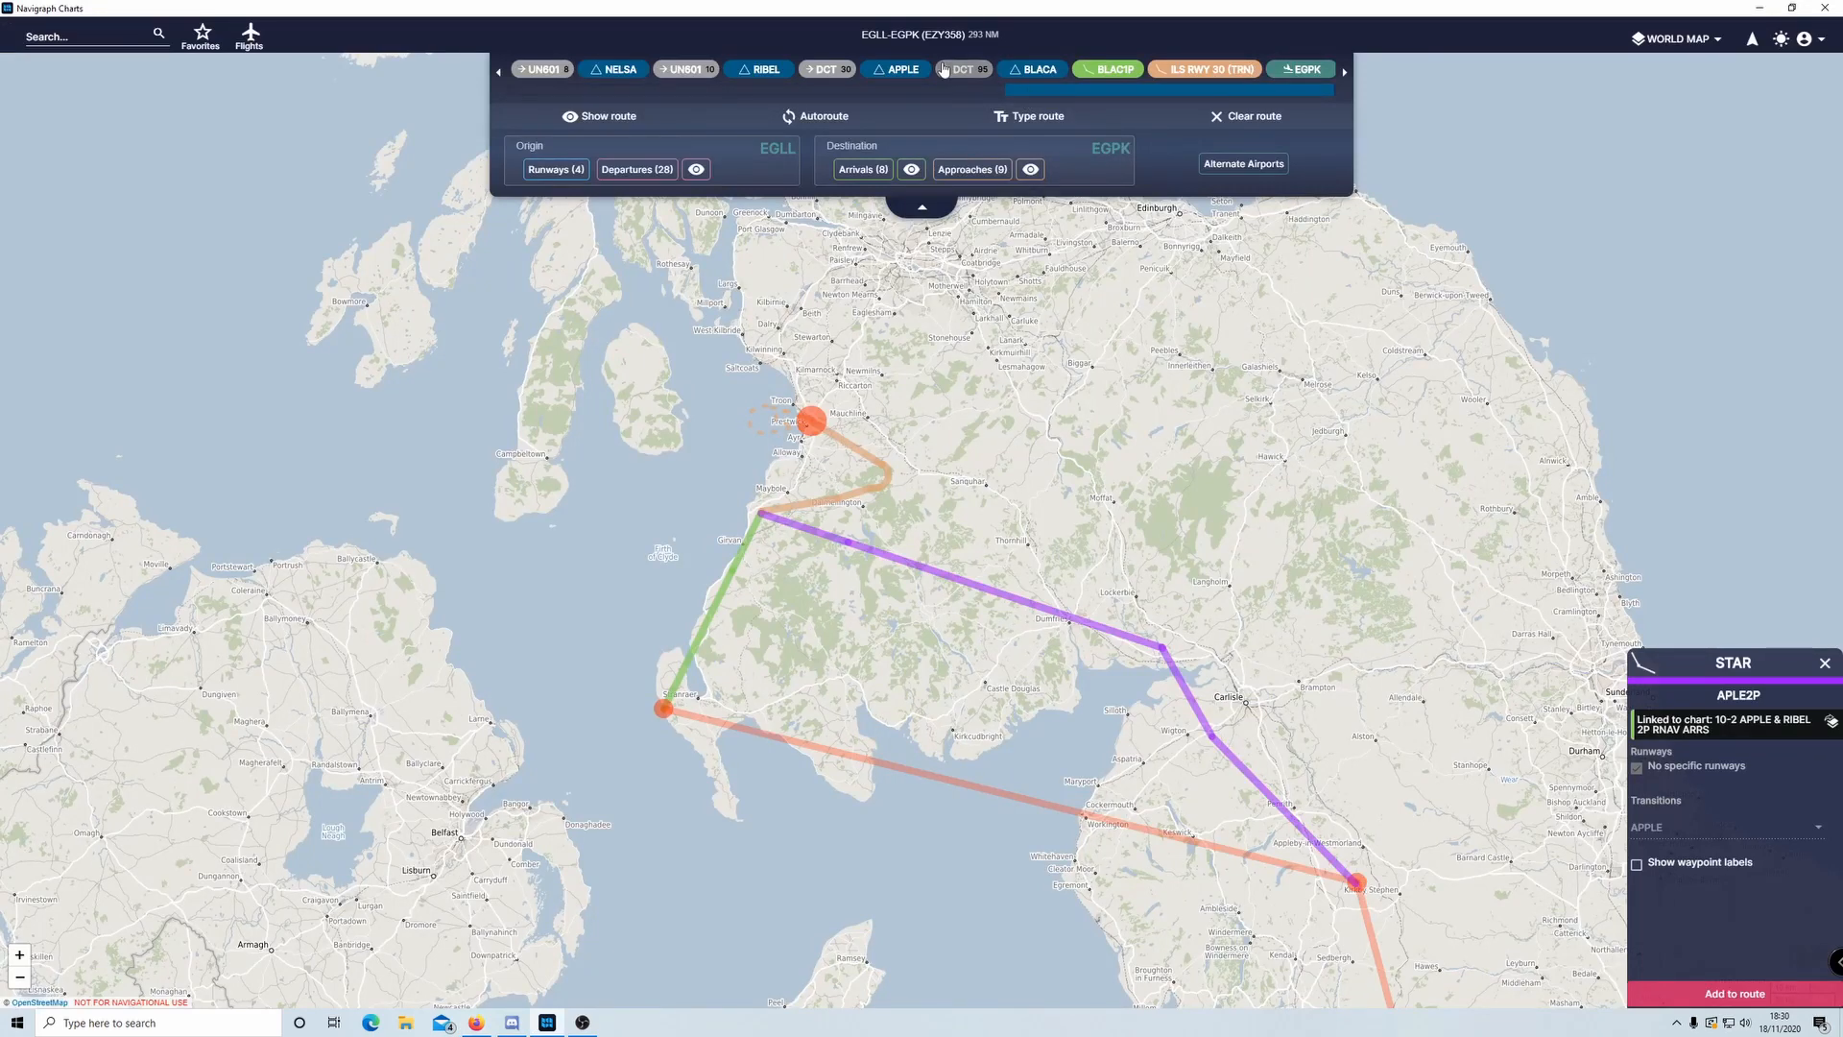
- Inspect waypoint APPLE and compare the Navigraph route from RIBEL through APPLE to BLACA with the route text in simBrief
click(894, 72)
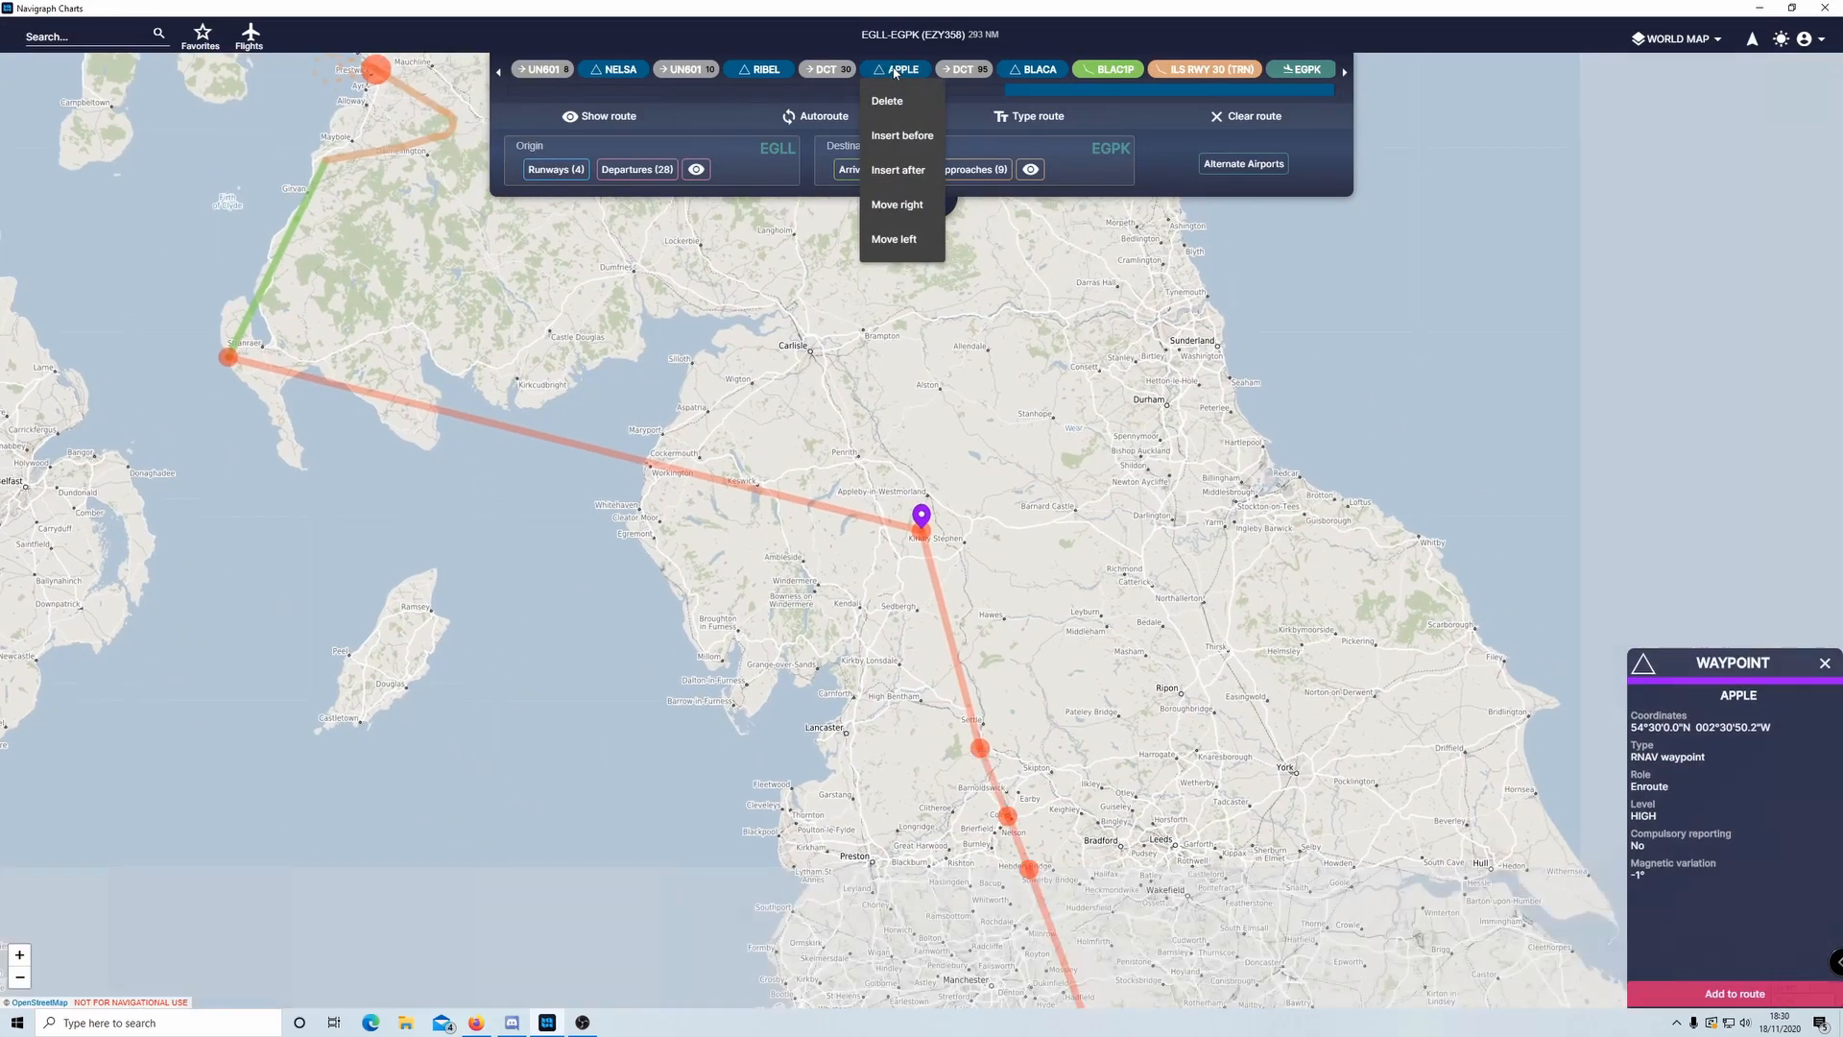
key(alt+Tab)
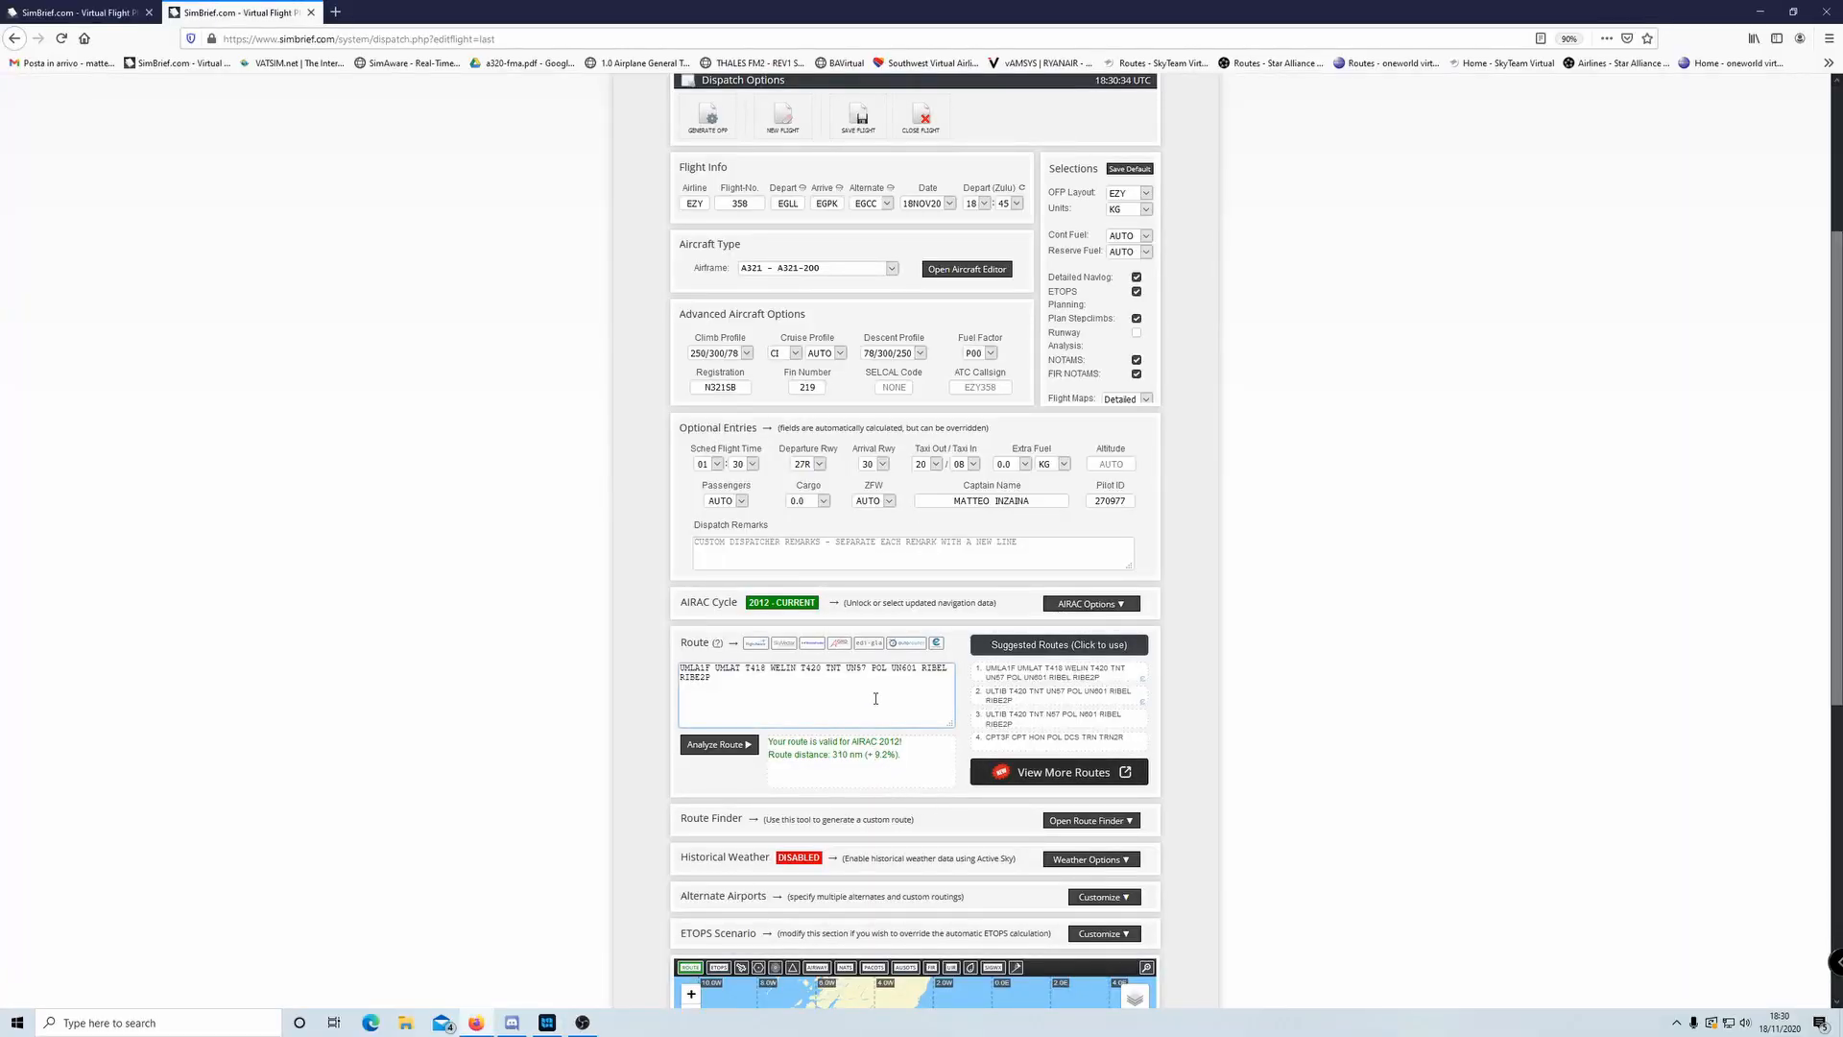
key(alt+Tab)
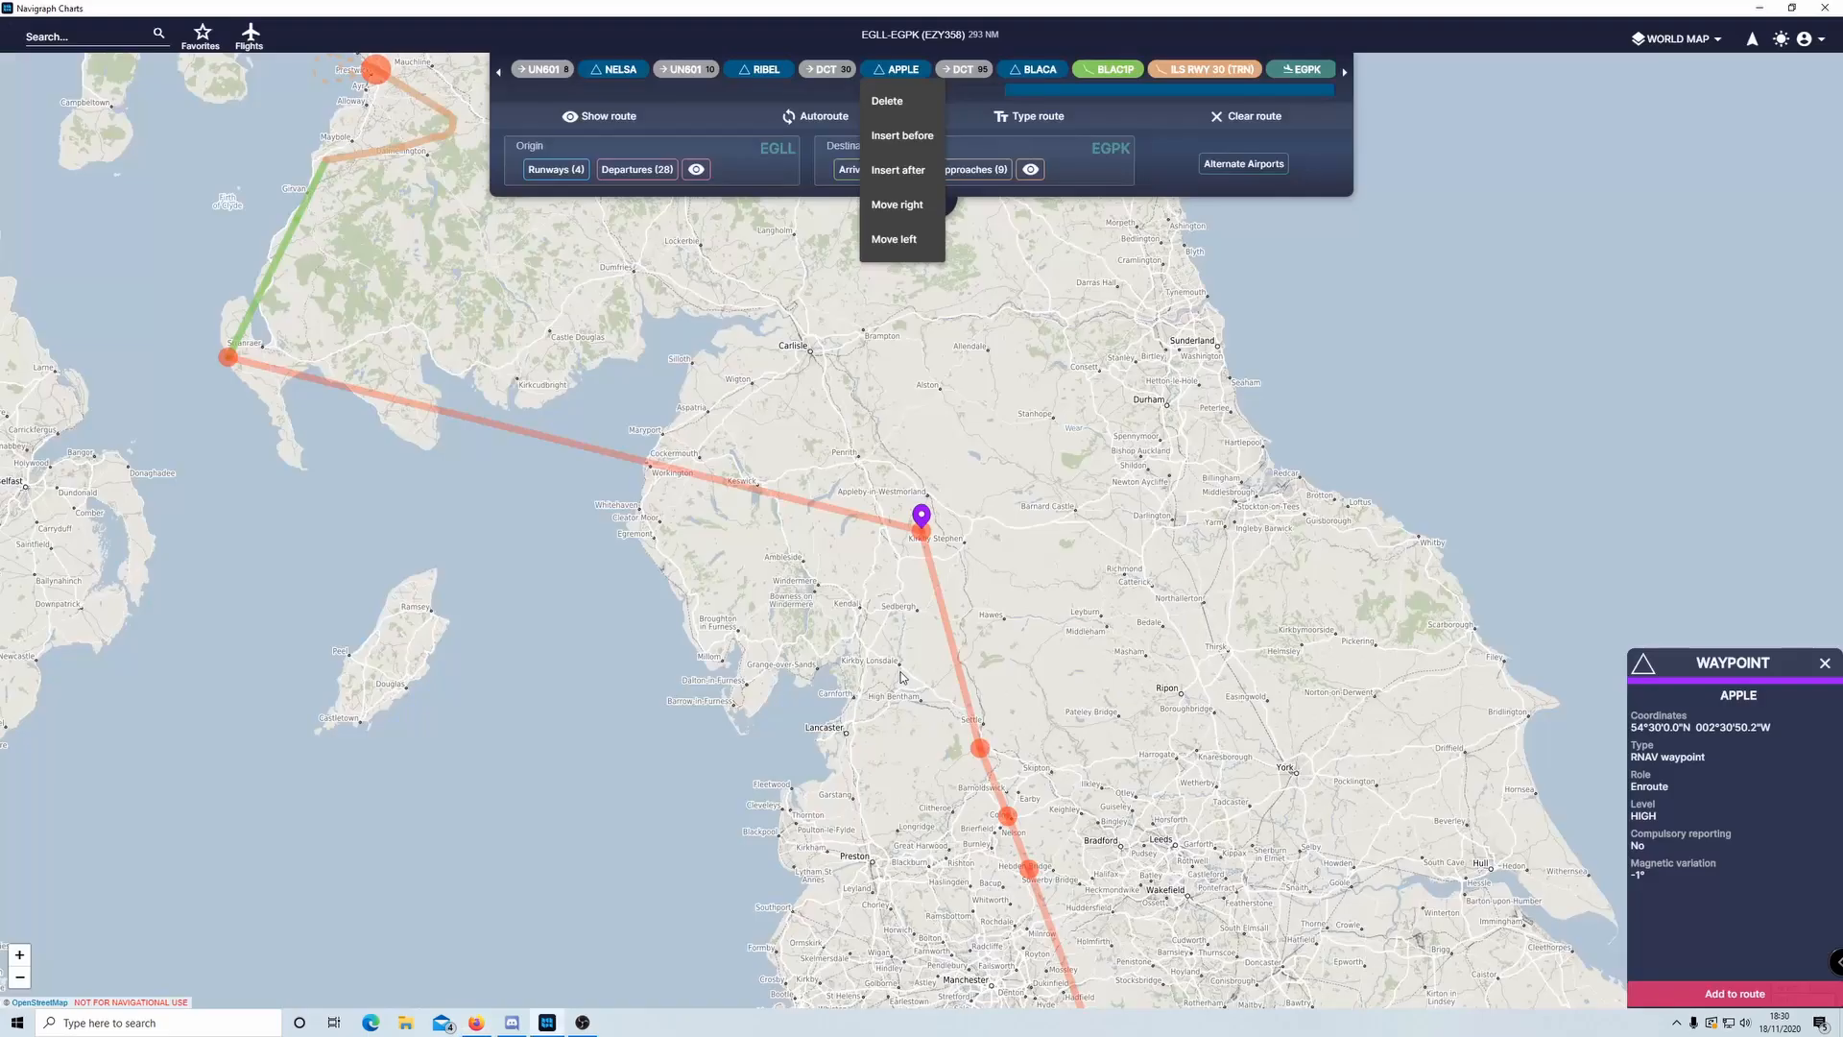
click(1110, 637)
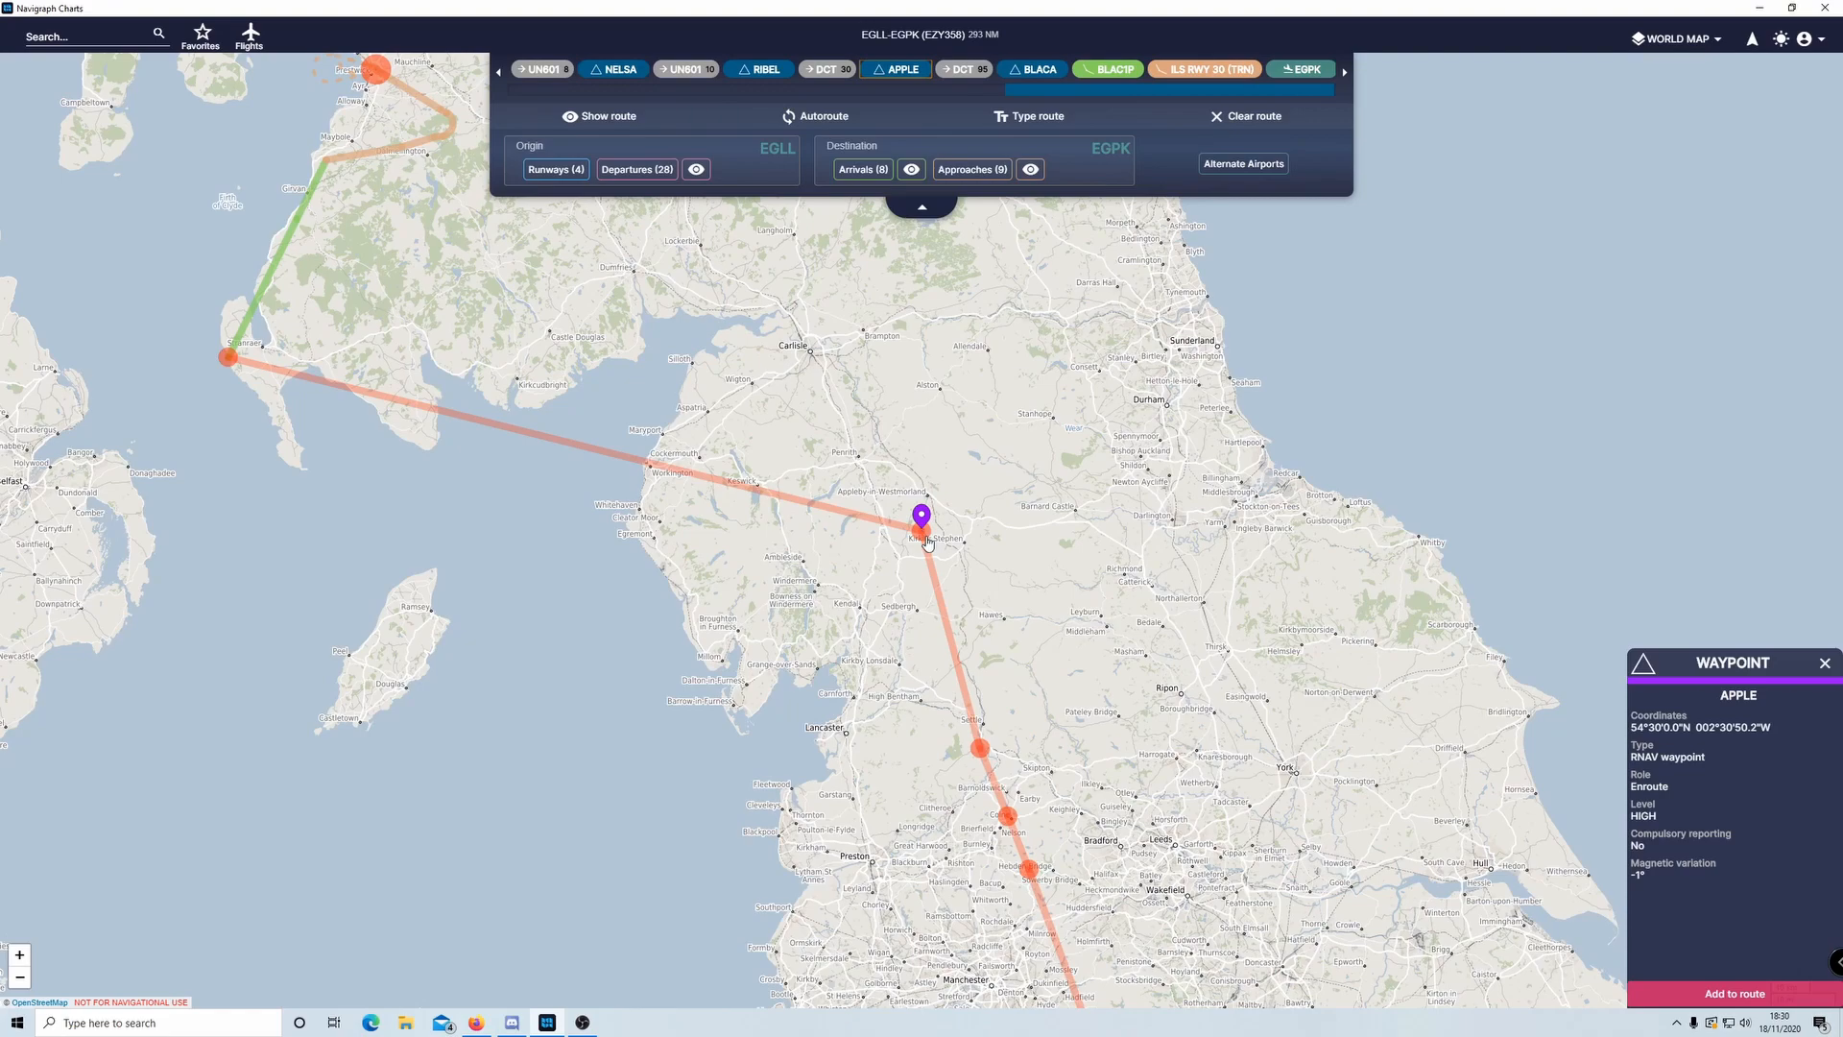
key(alt+Tab)
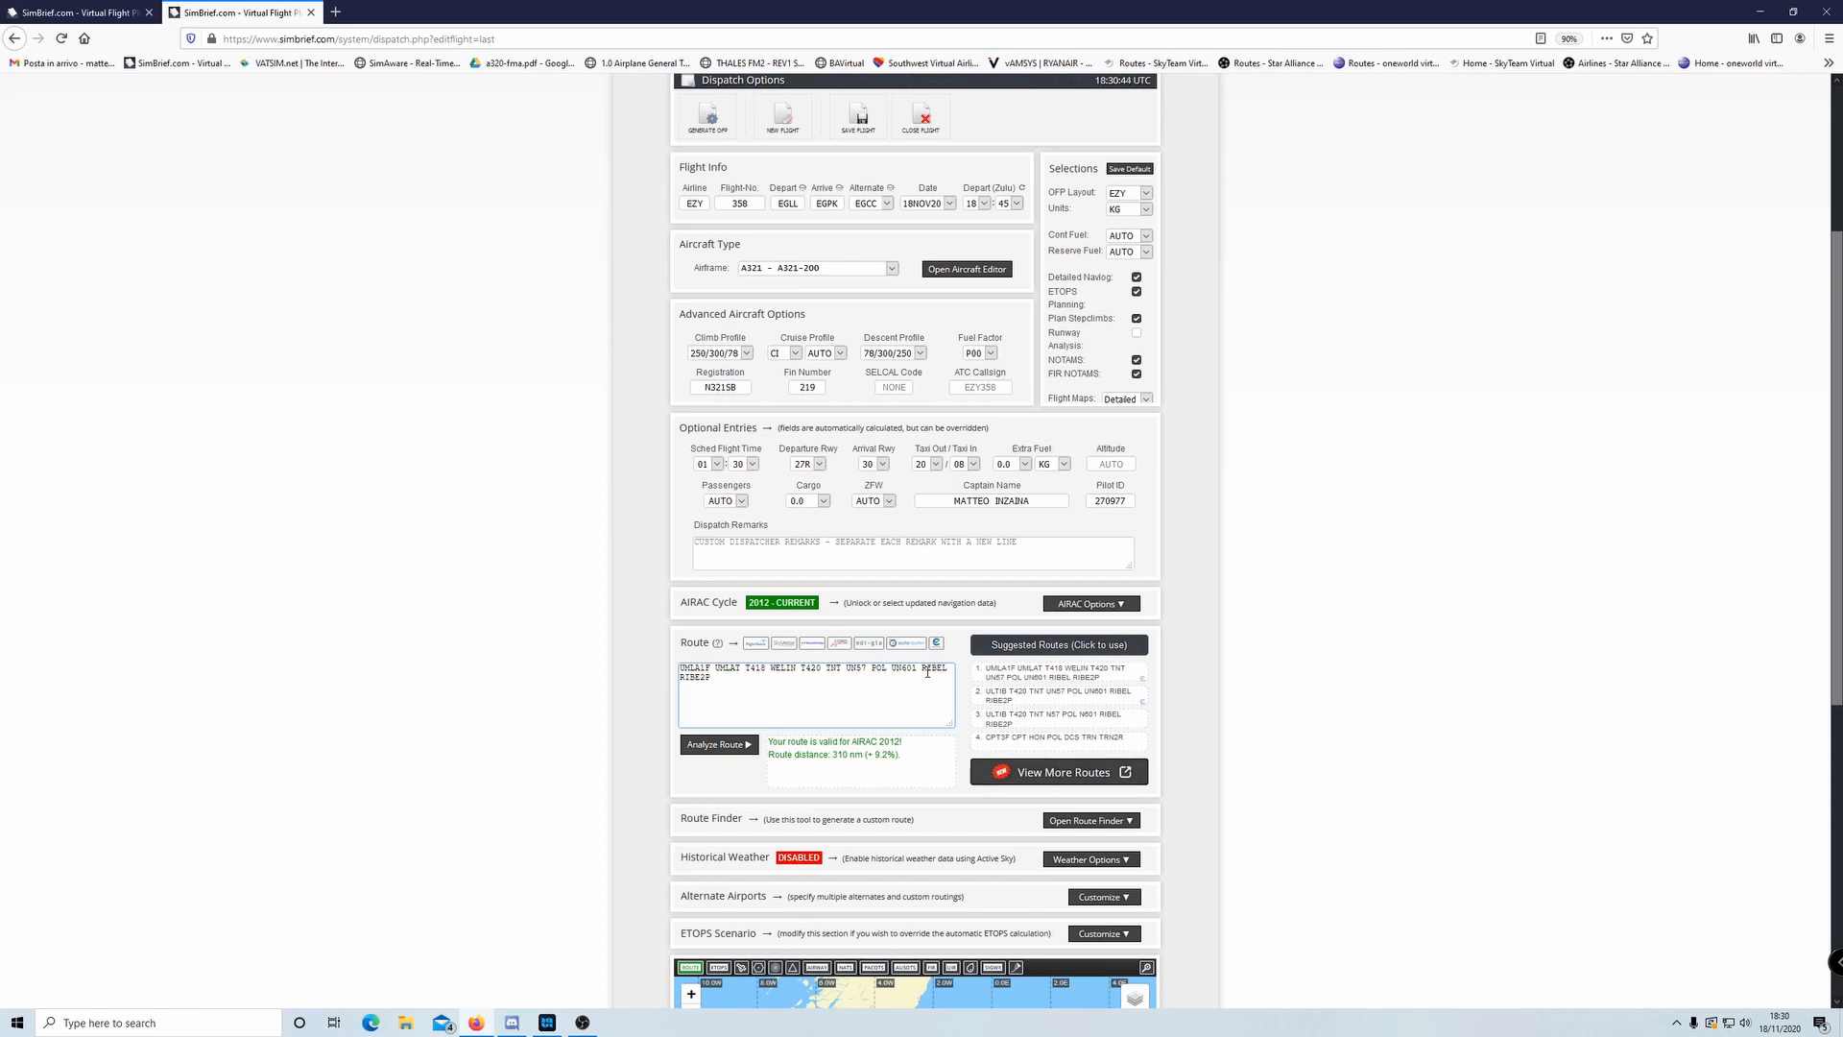
key(alt+Tab)
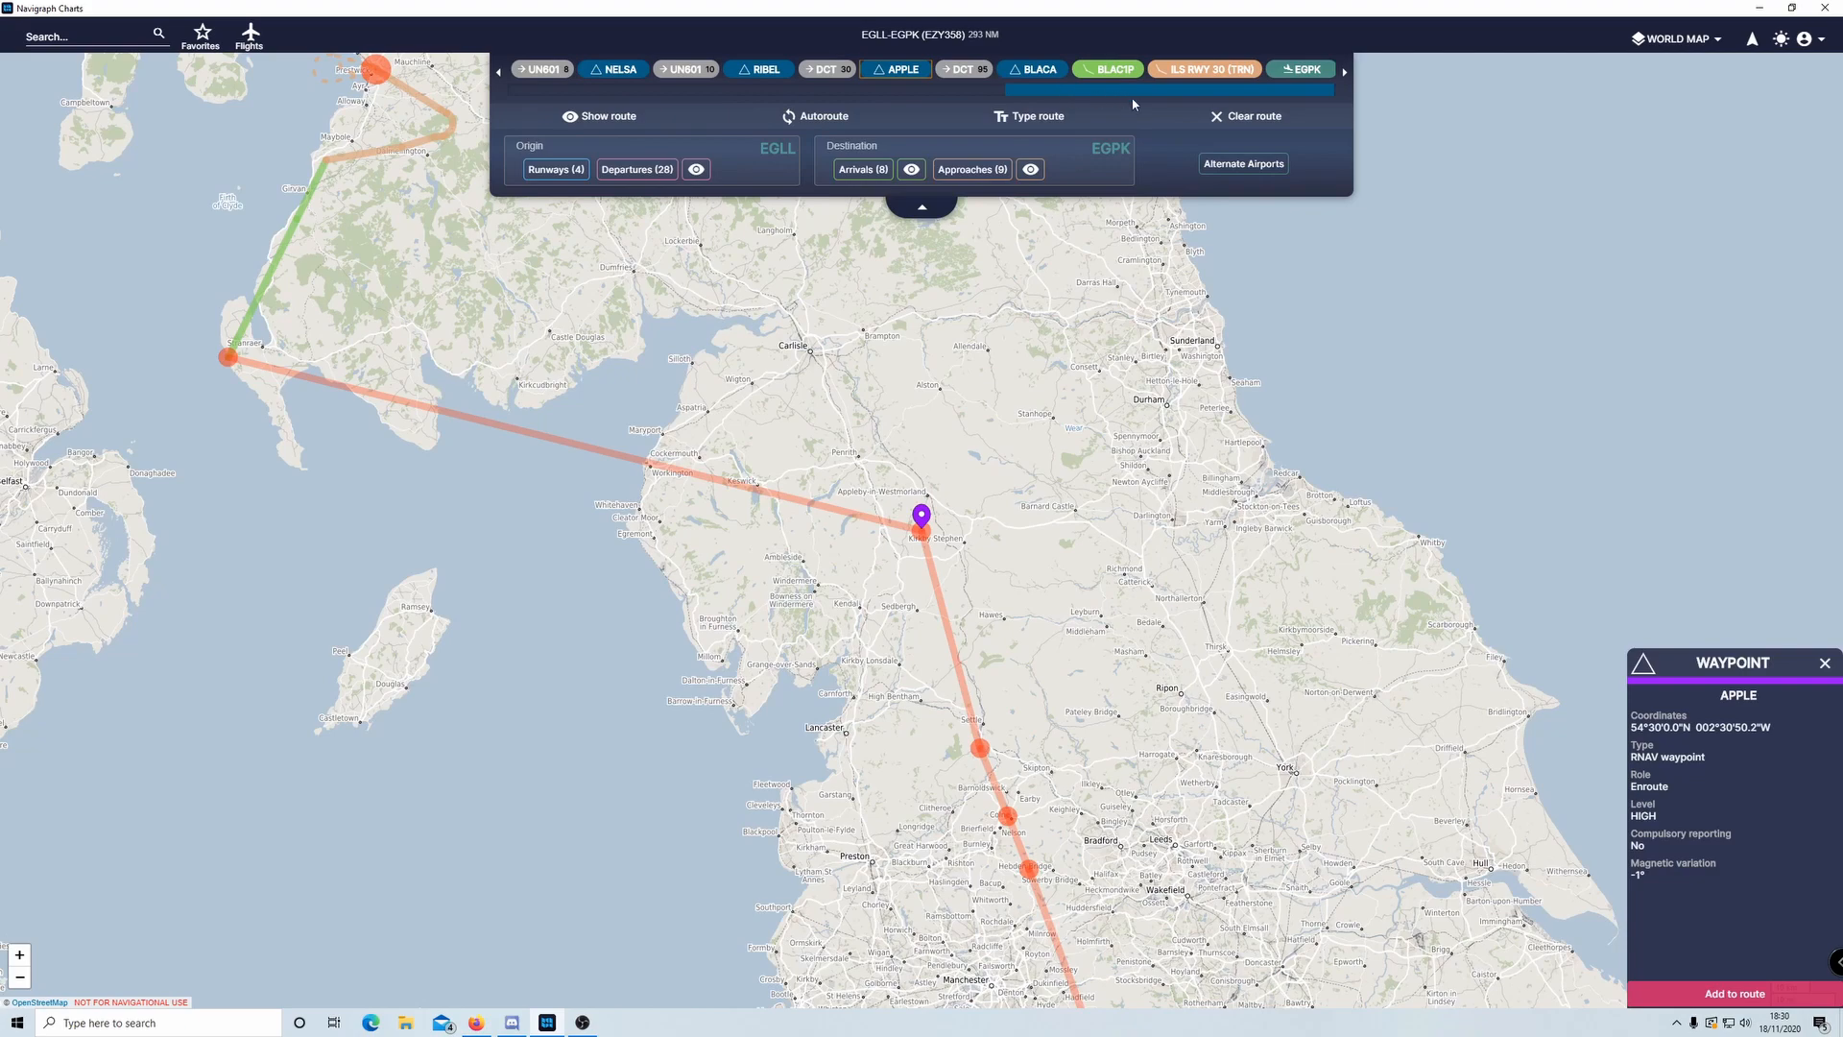
drag(1133, 91, 1079, 94)
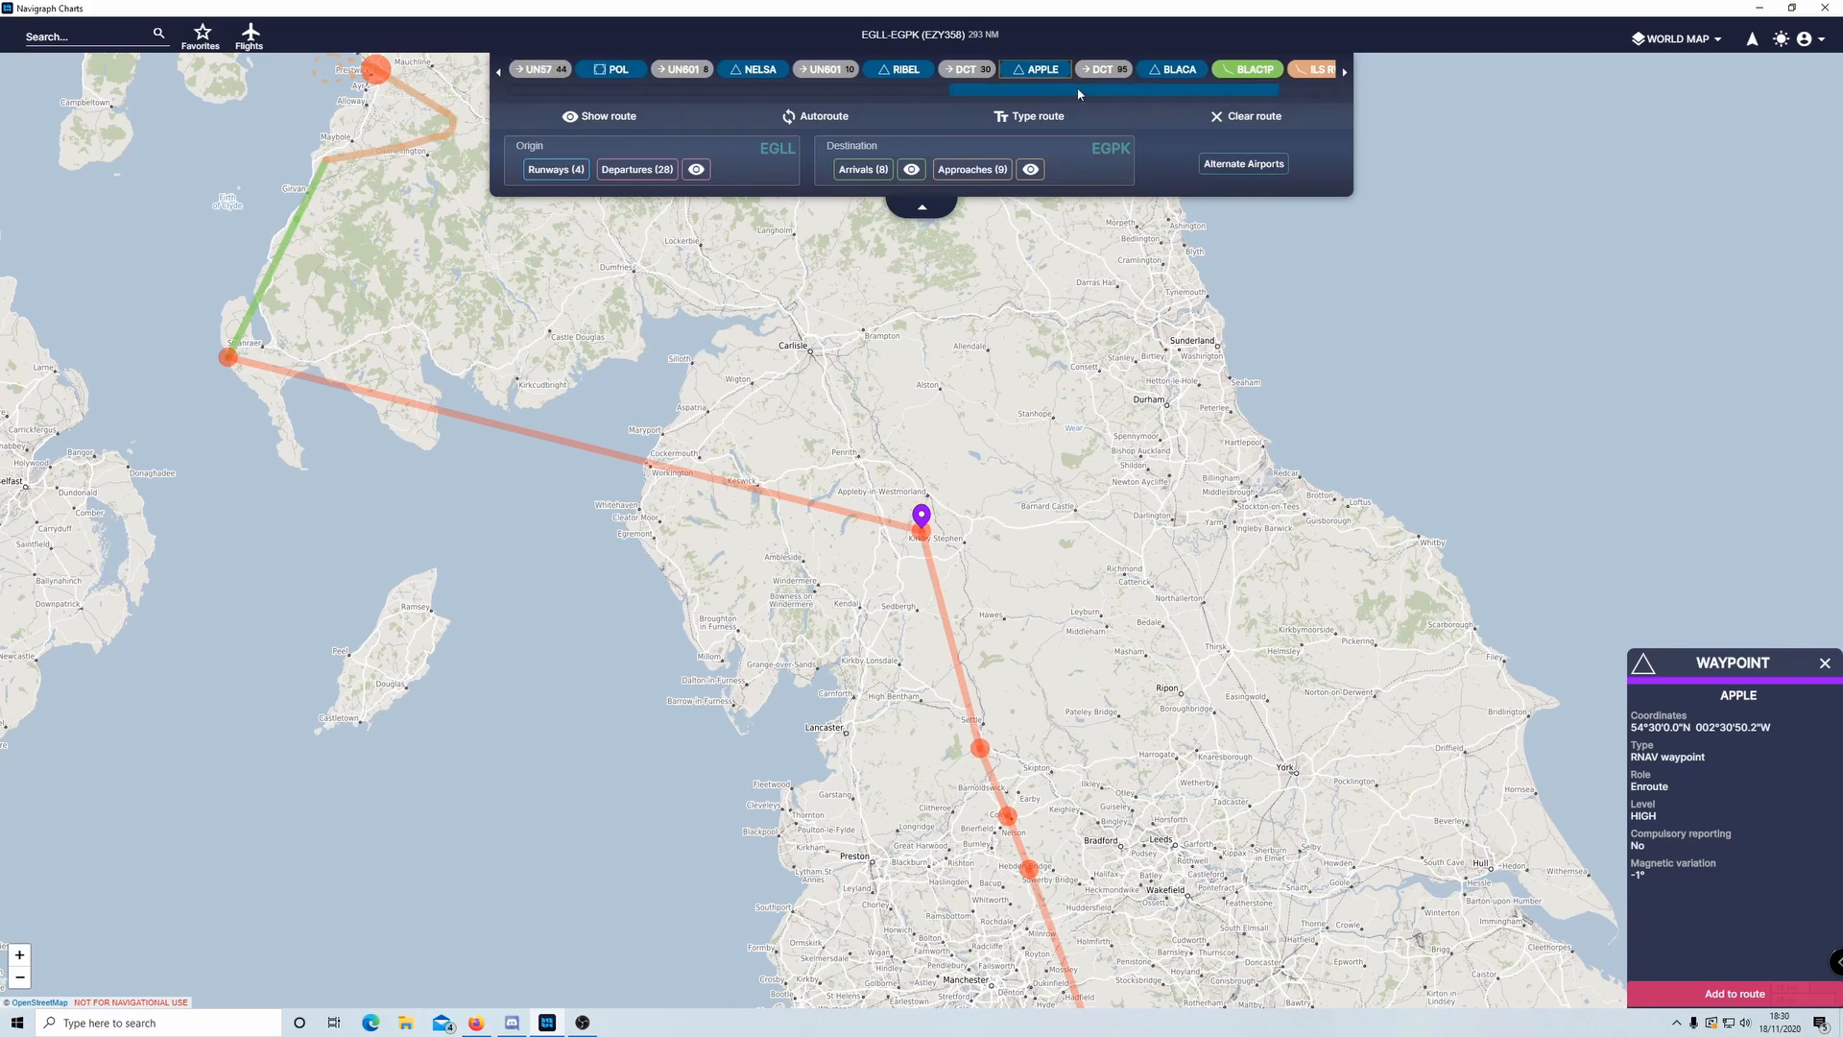
key(alt+Tab)
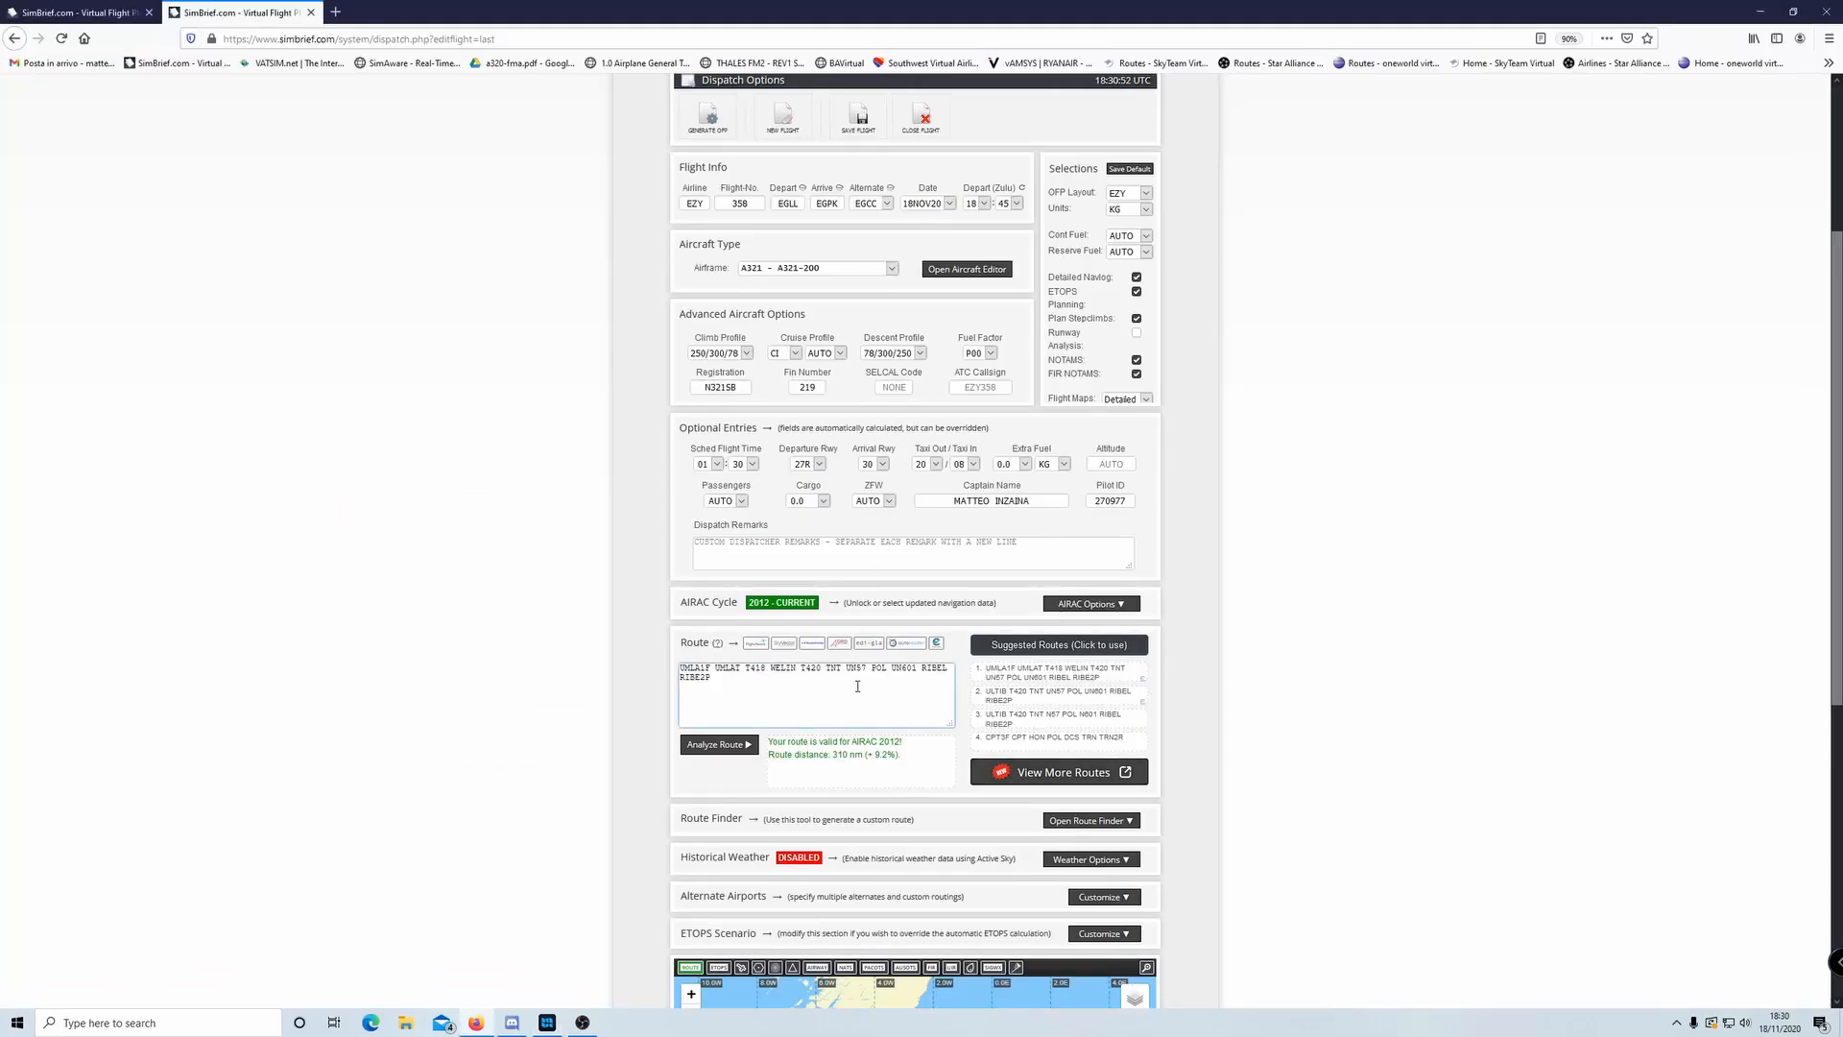
key(alt+Tab)
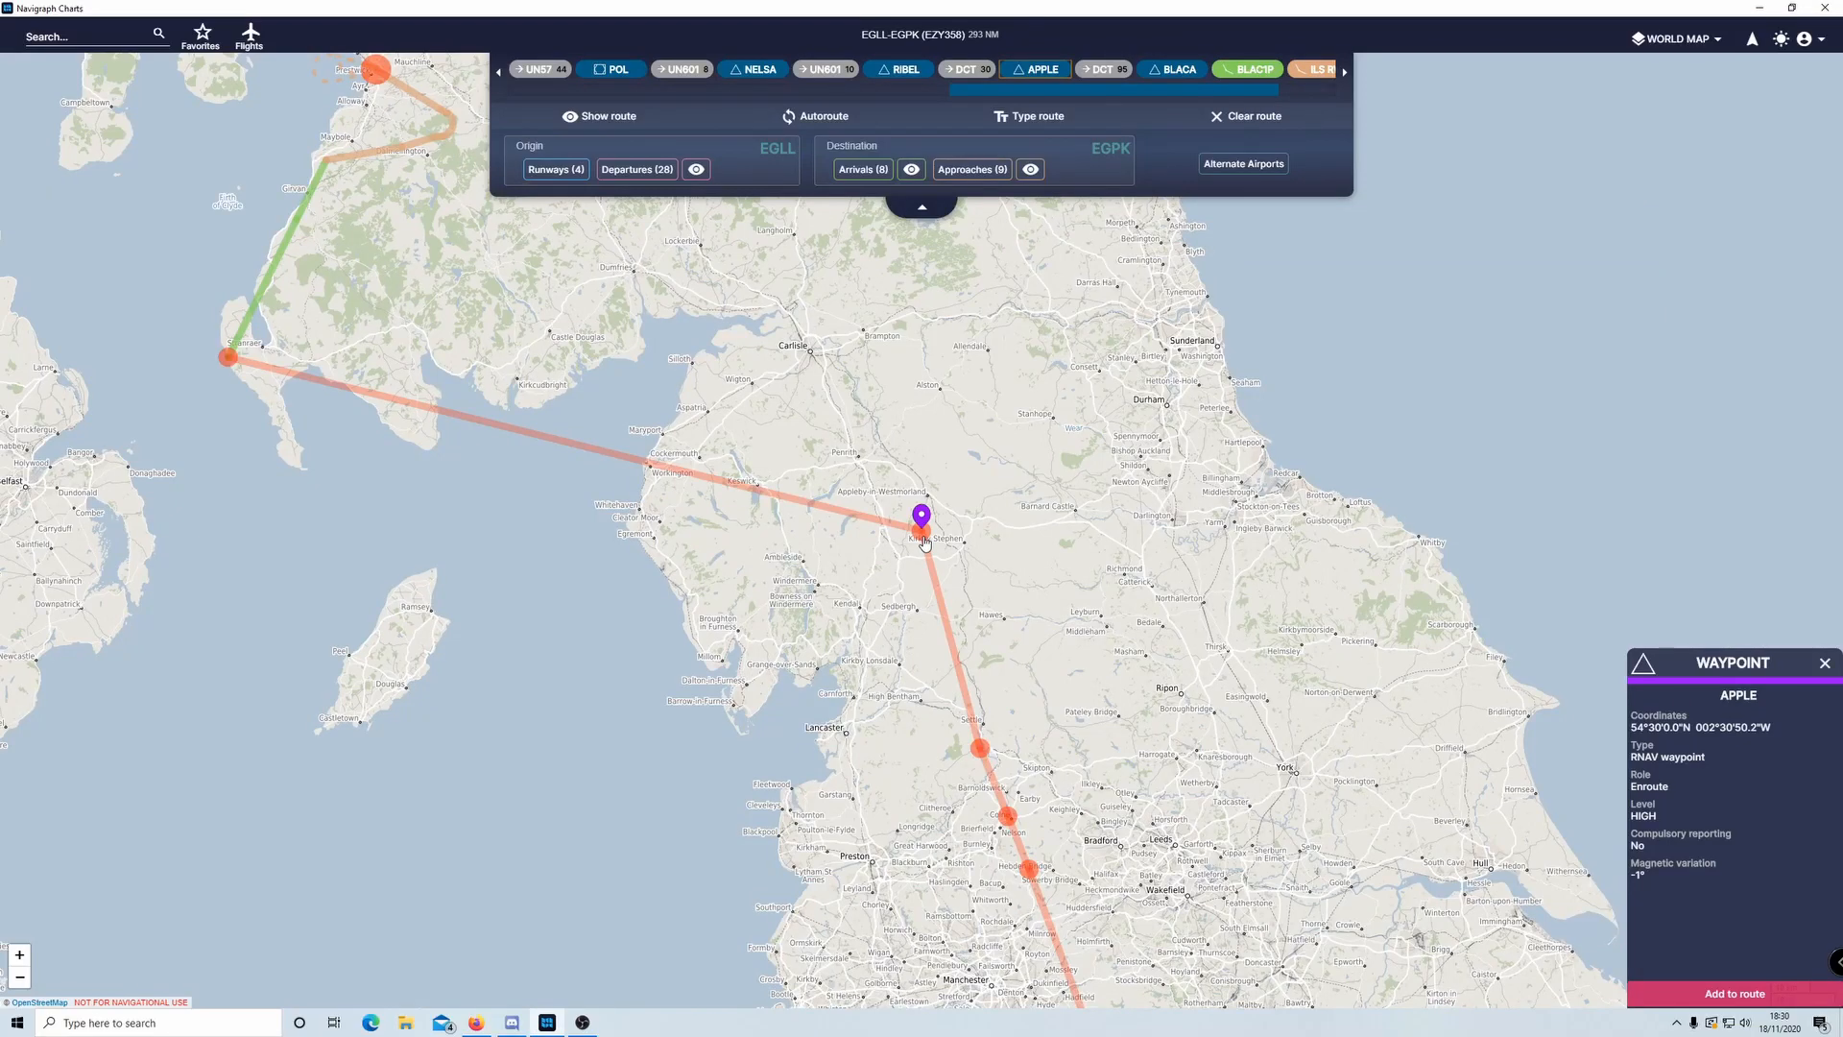
drag(858, 357, 1003, 519)
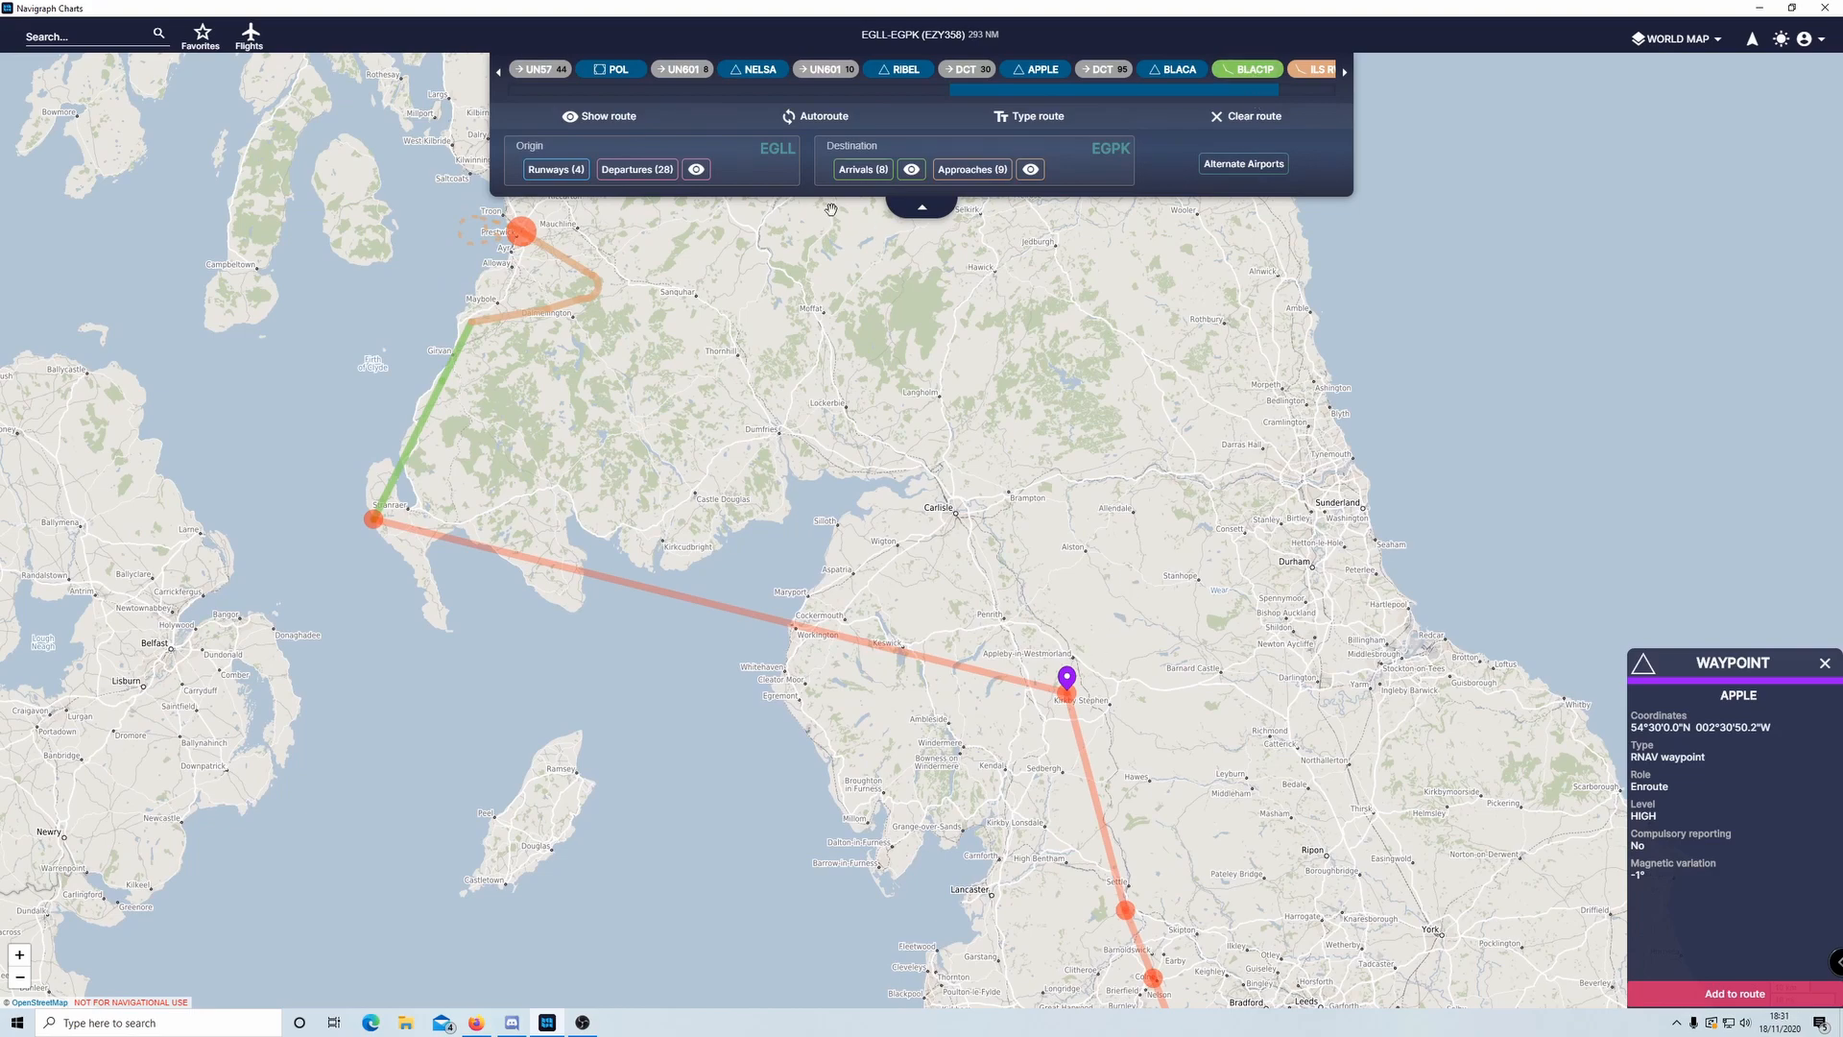
- Create a new flight from the latest simBrief EGLL-EGPK plan and highlight its RIBE2P arrival on the map
click(250, 38)
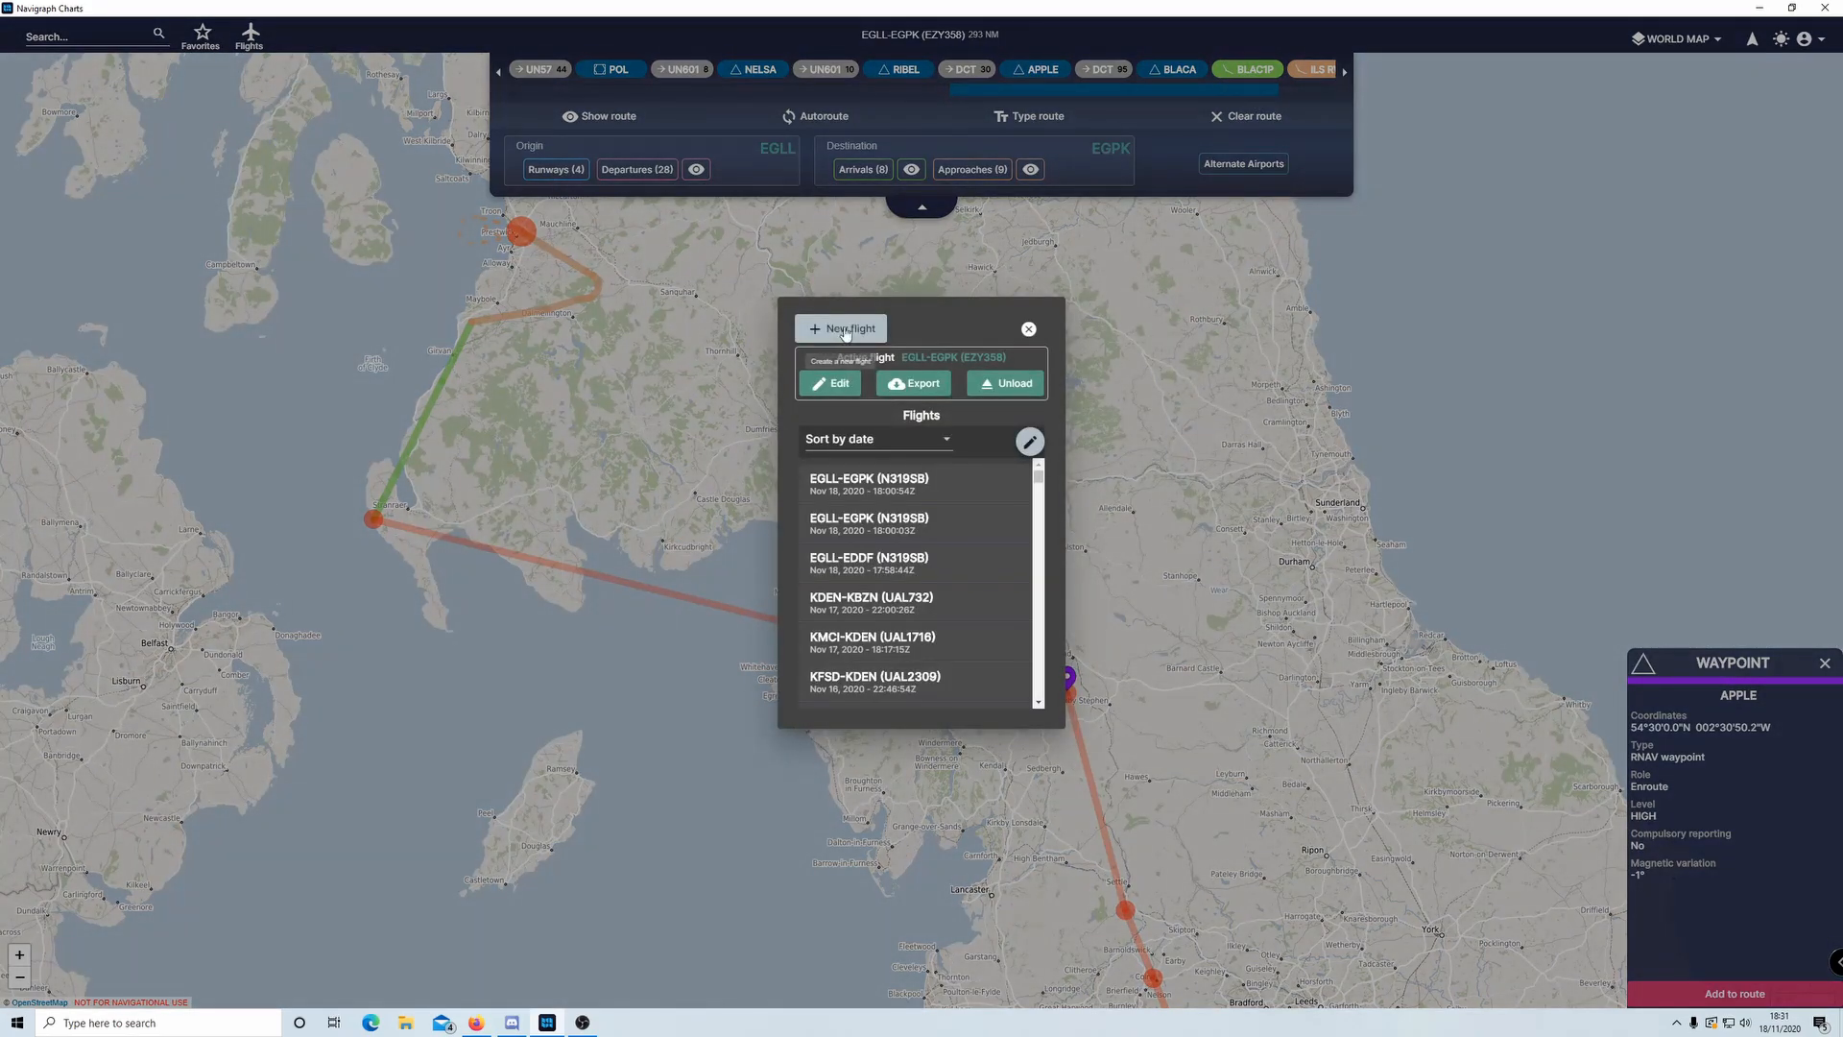
click(845, 331)
click(917, 656)
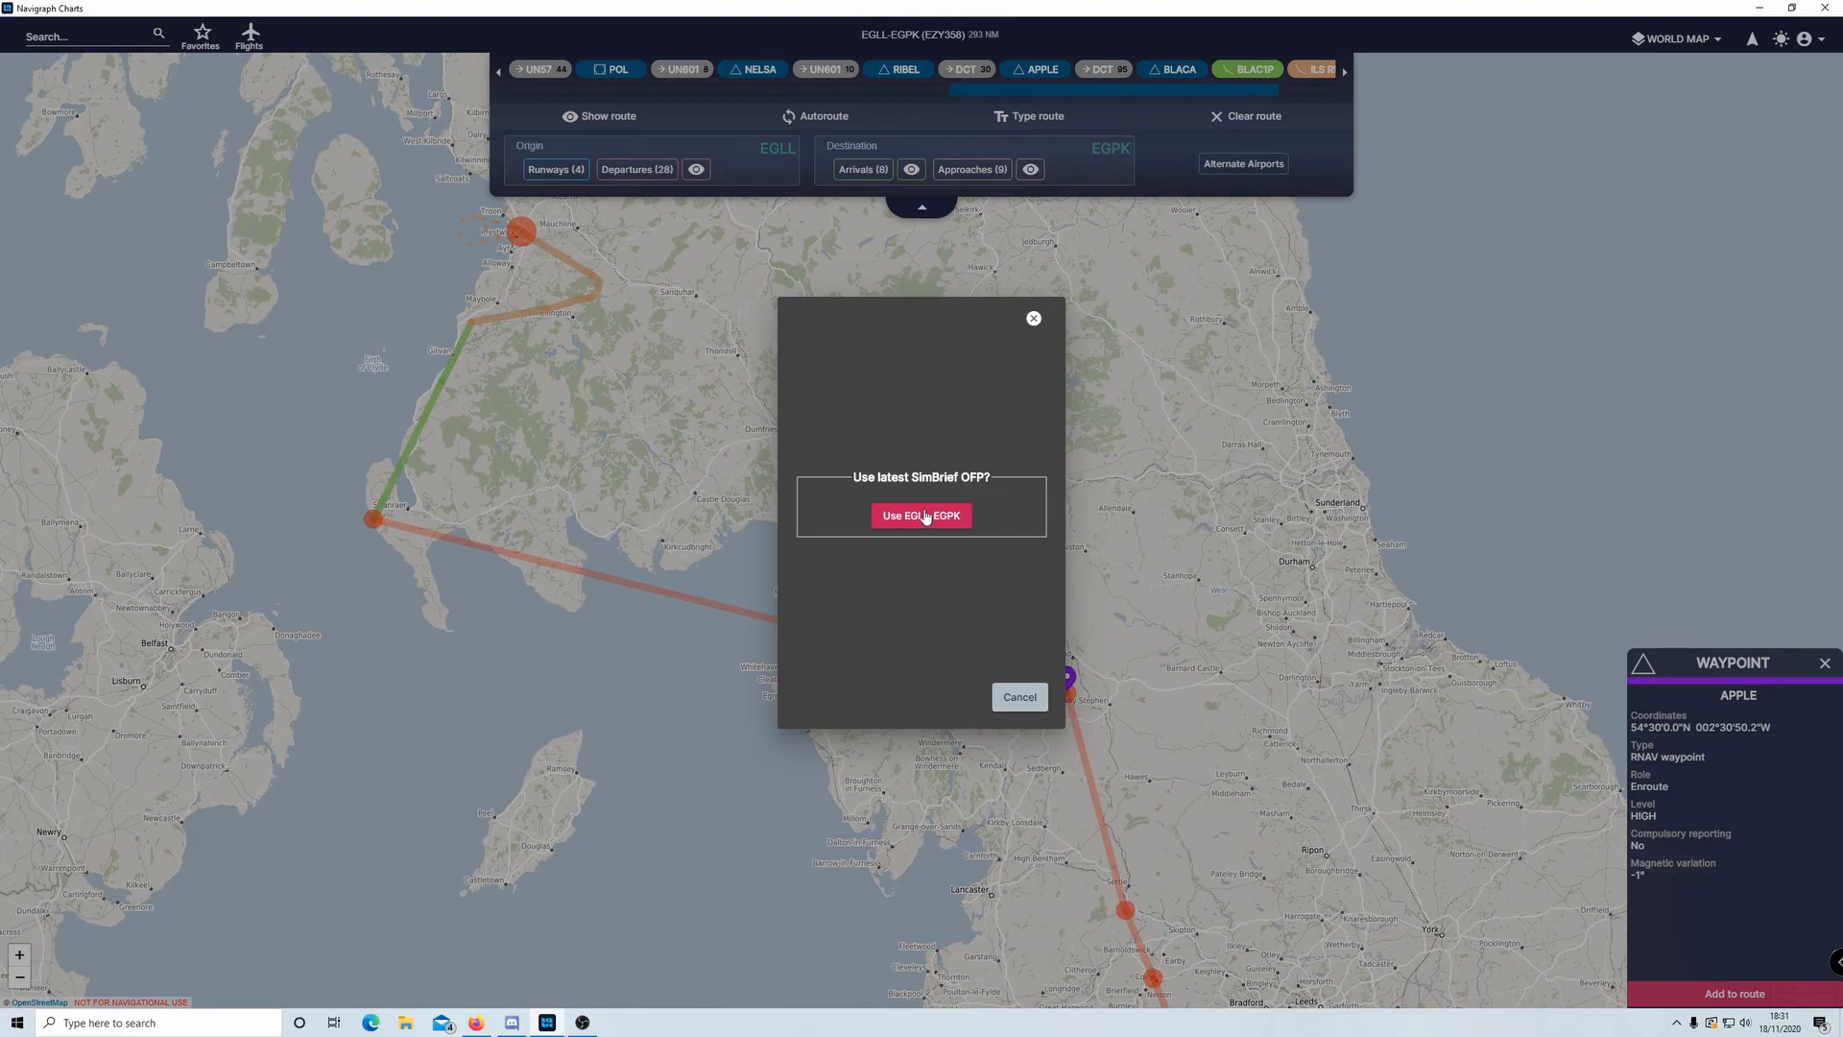
click(923, 517)
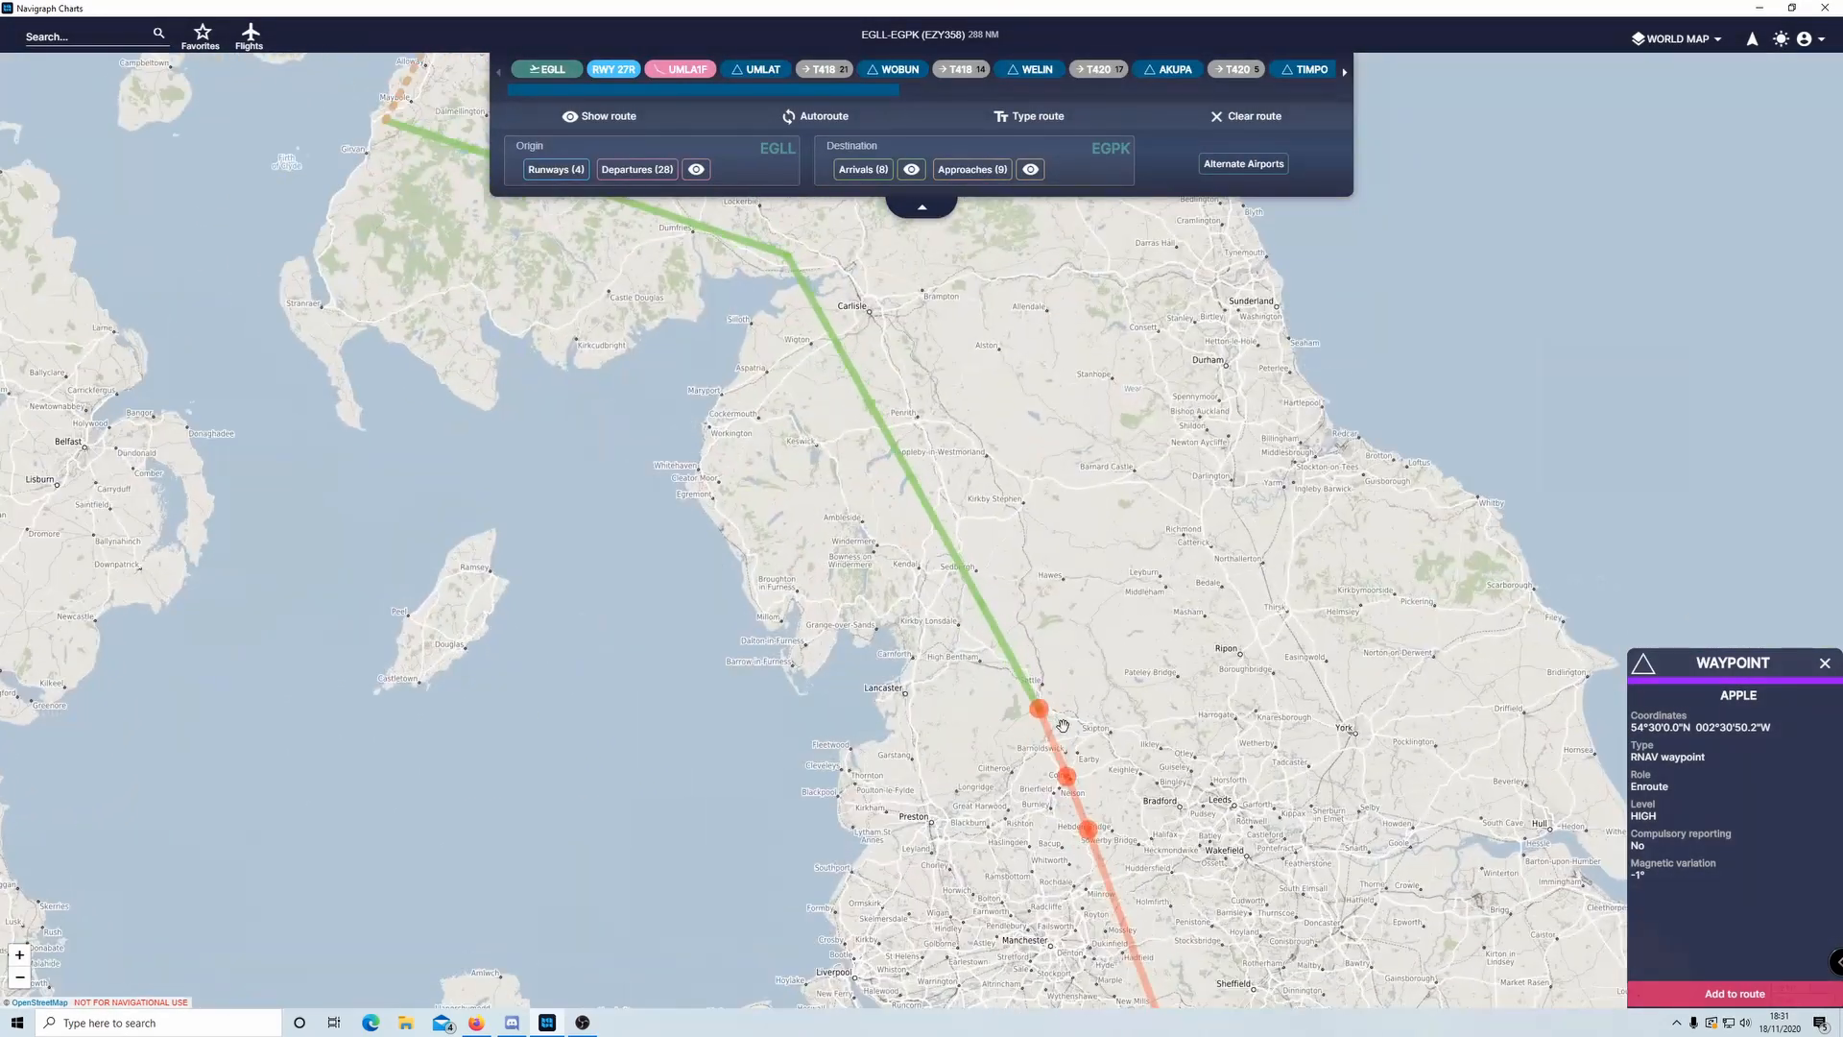
click(1043, 714)
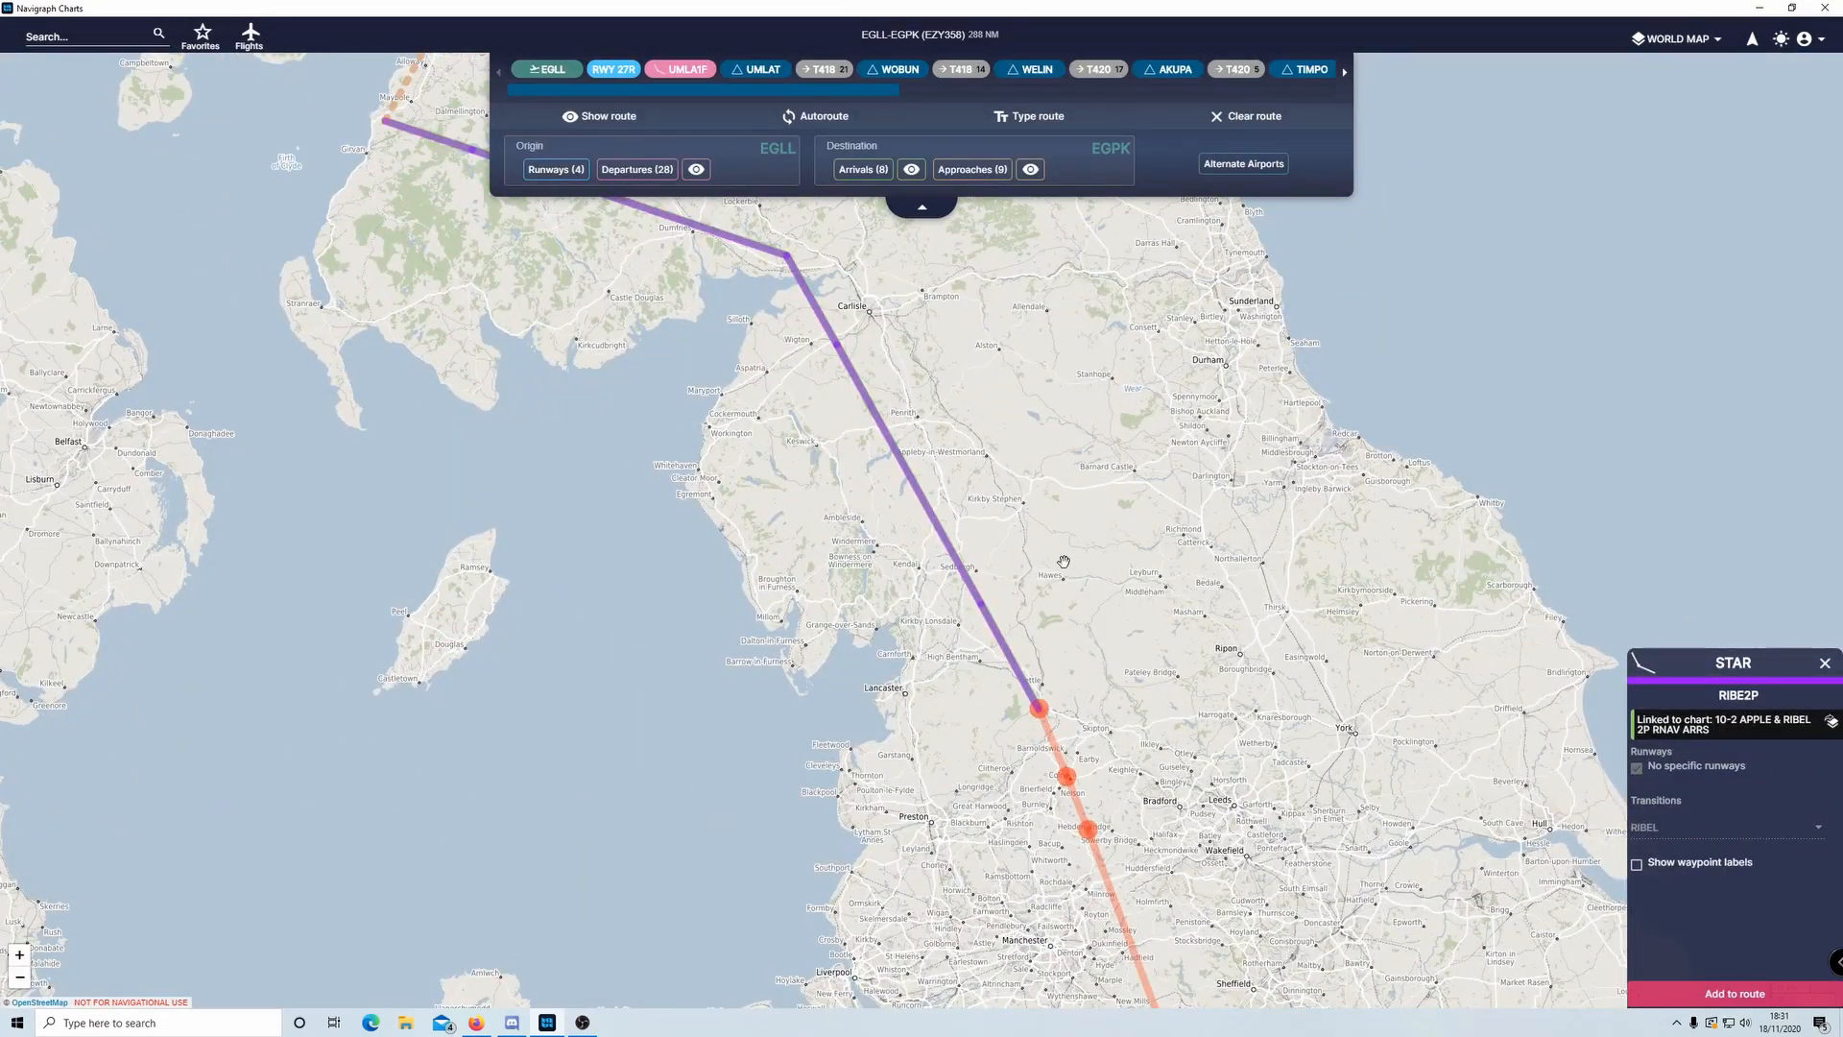
- Examine the RIBE2P arrival on the map and its RIBEL entry waypoint, comparing them with the route entered in SimBrief
drag(1042, 714, 1106, 854)
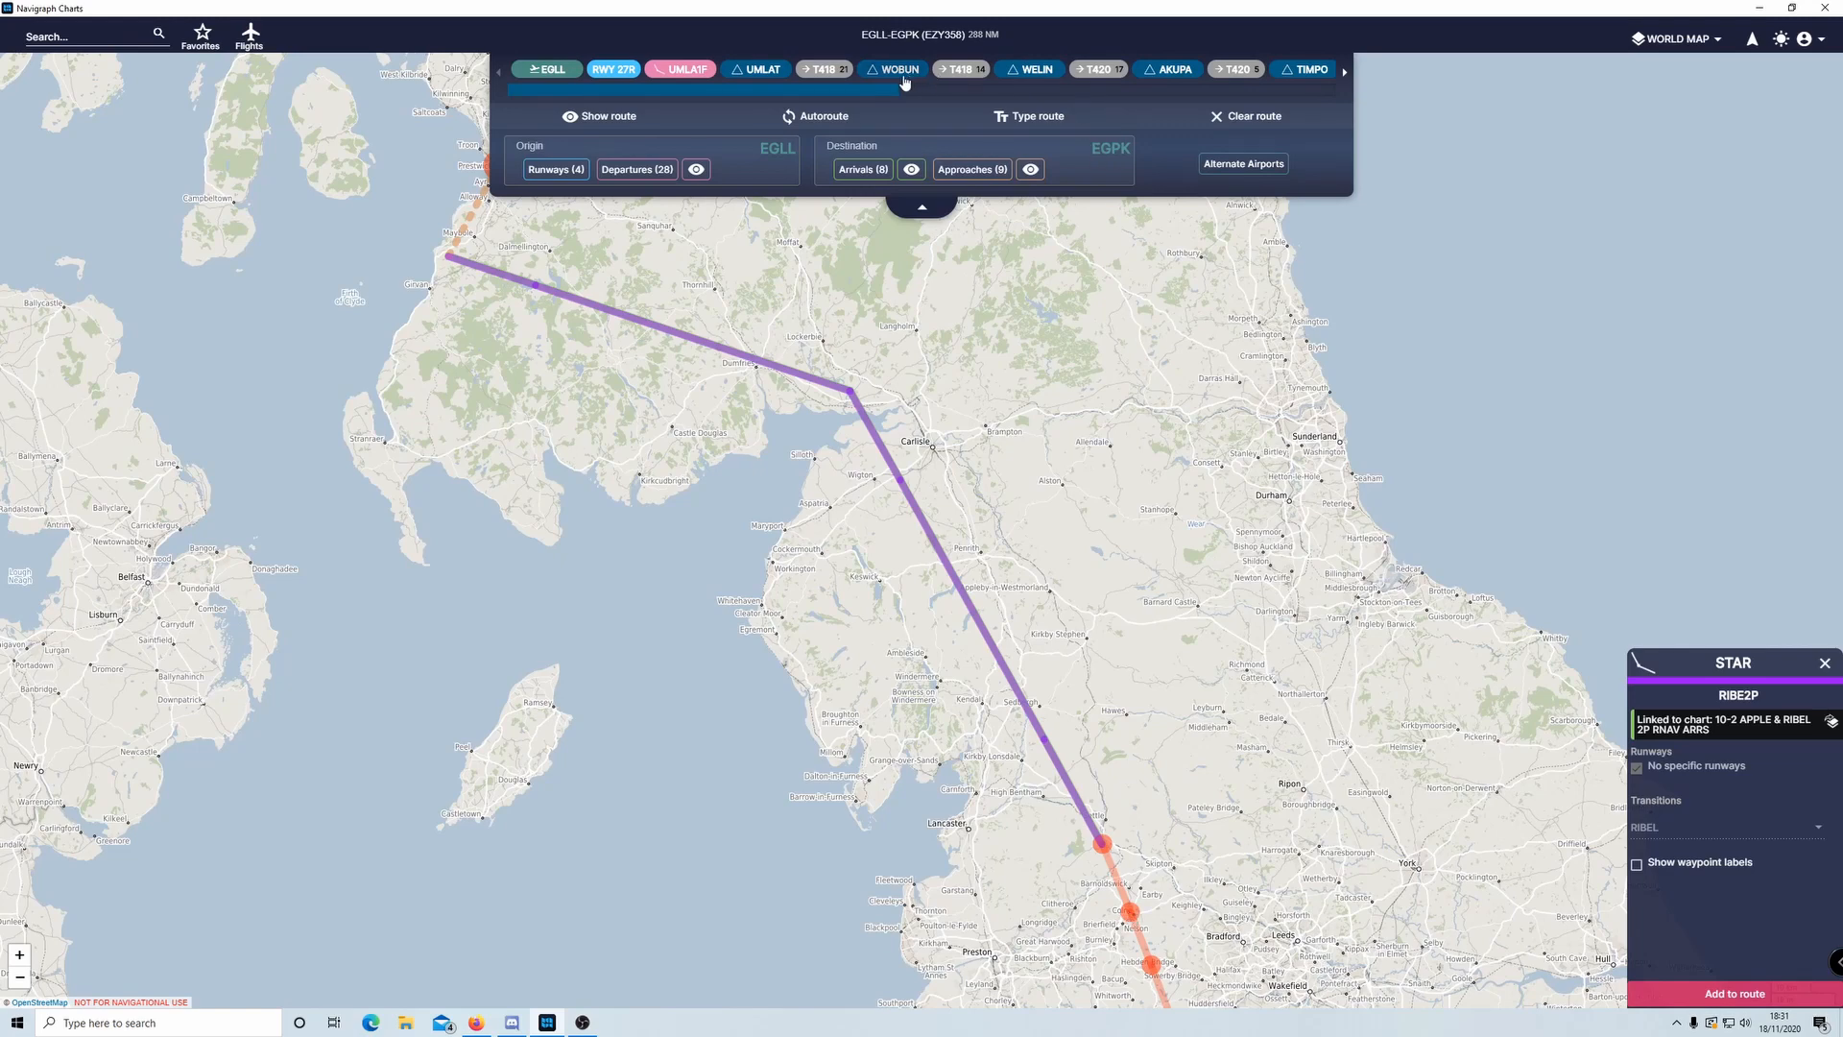
drag(884, 91, 1201, 97)
click(1095, 69)
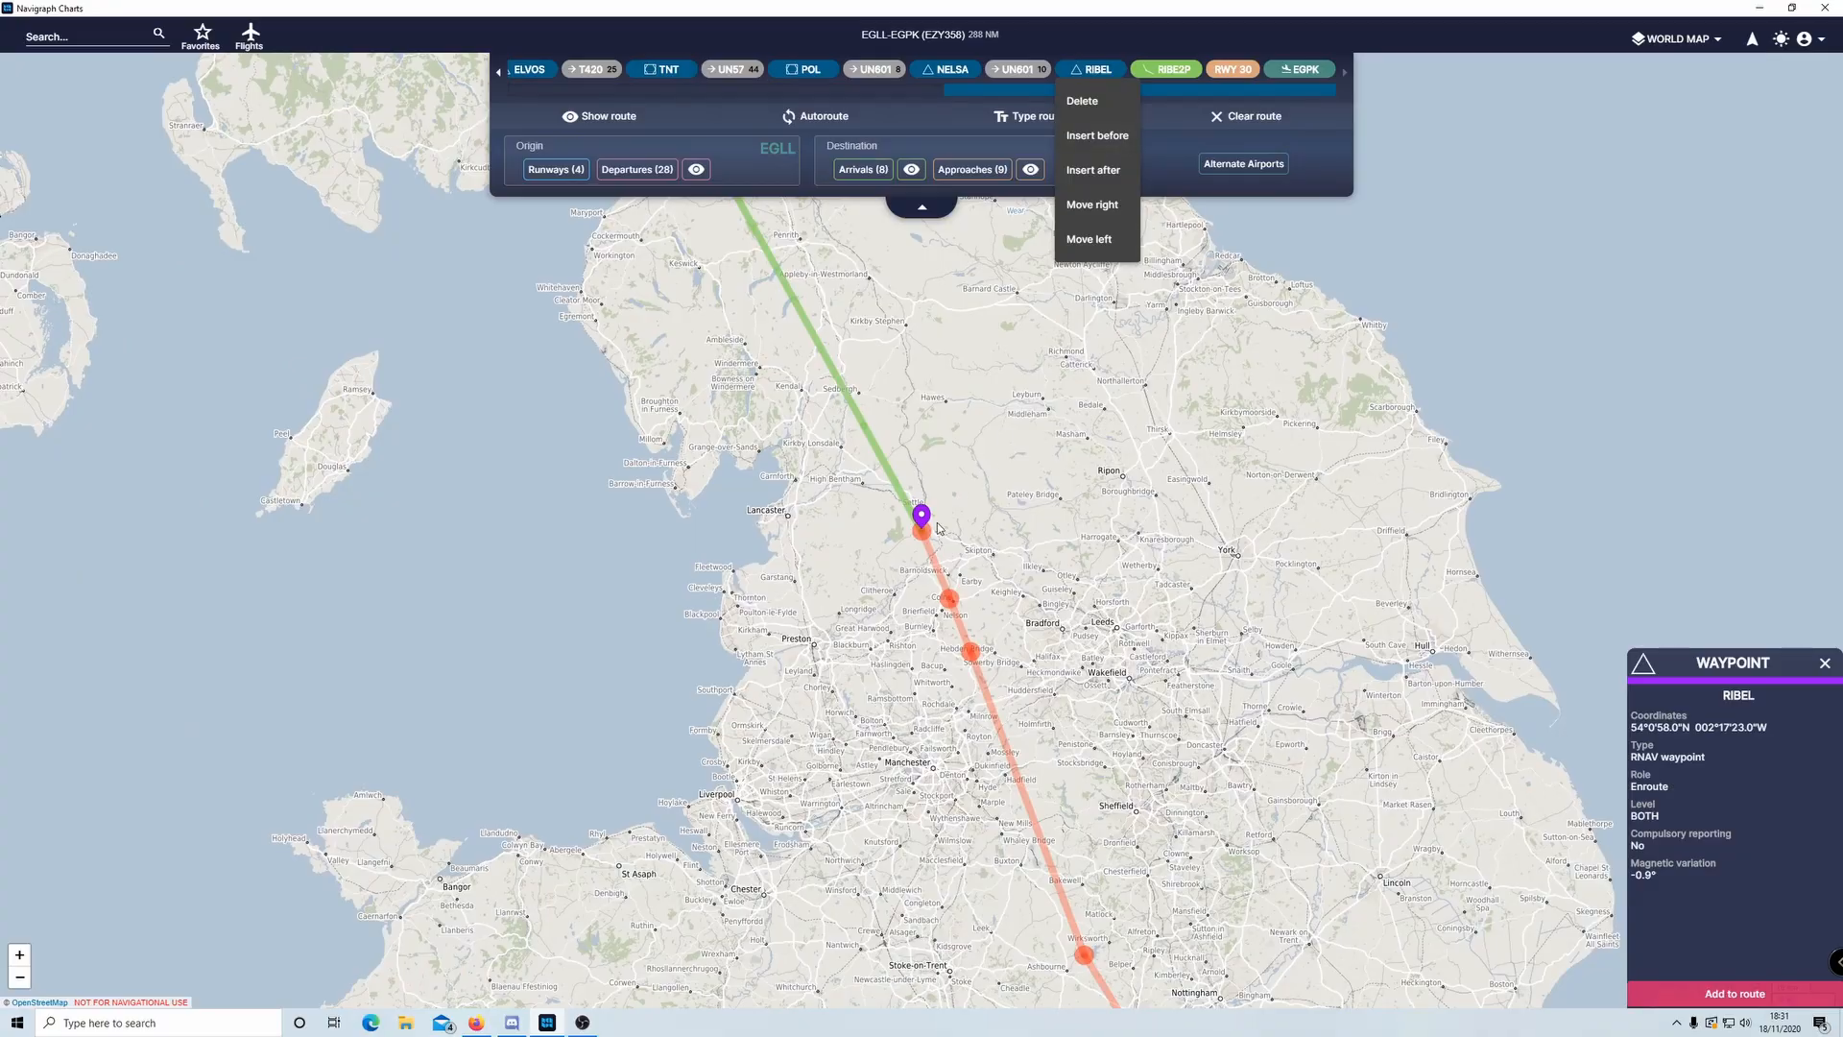
key(alt+Tab)
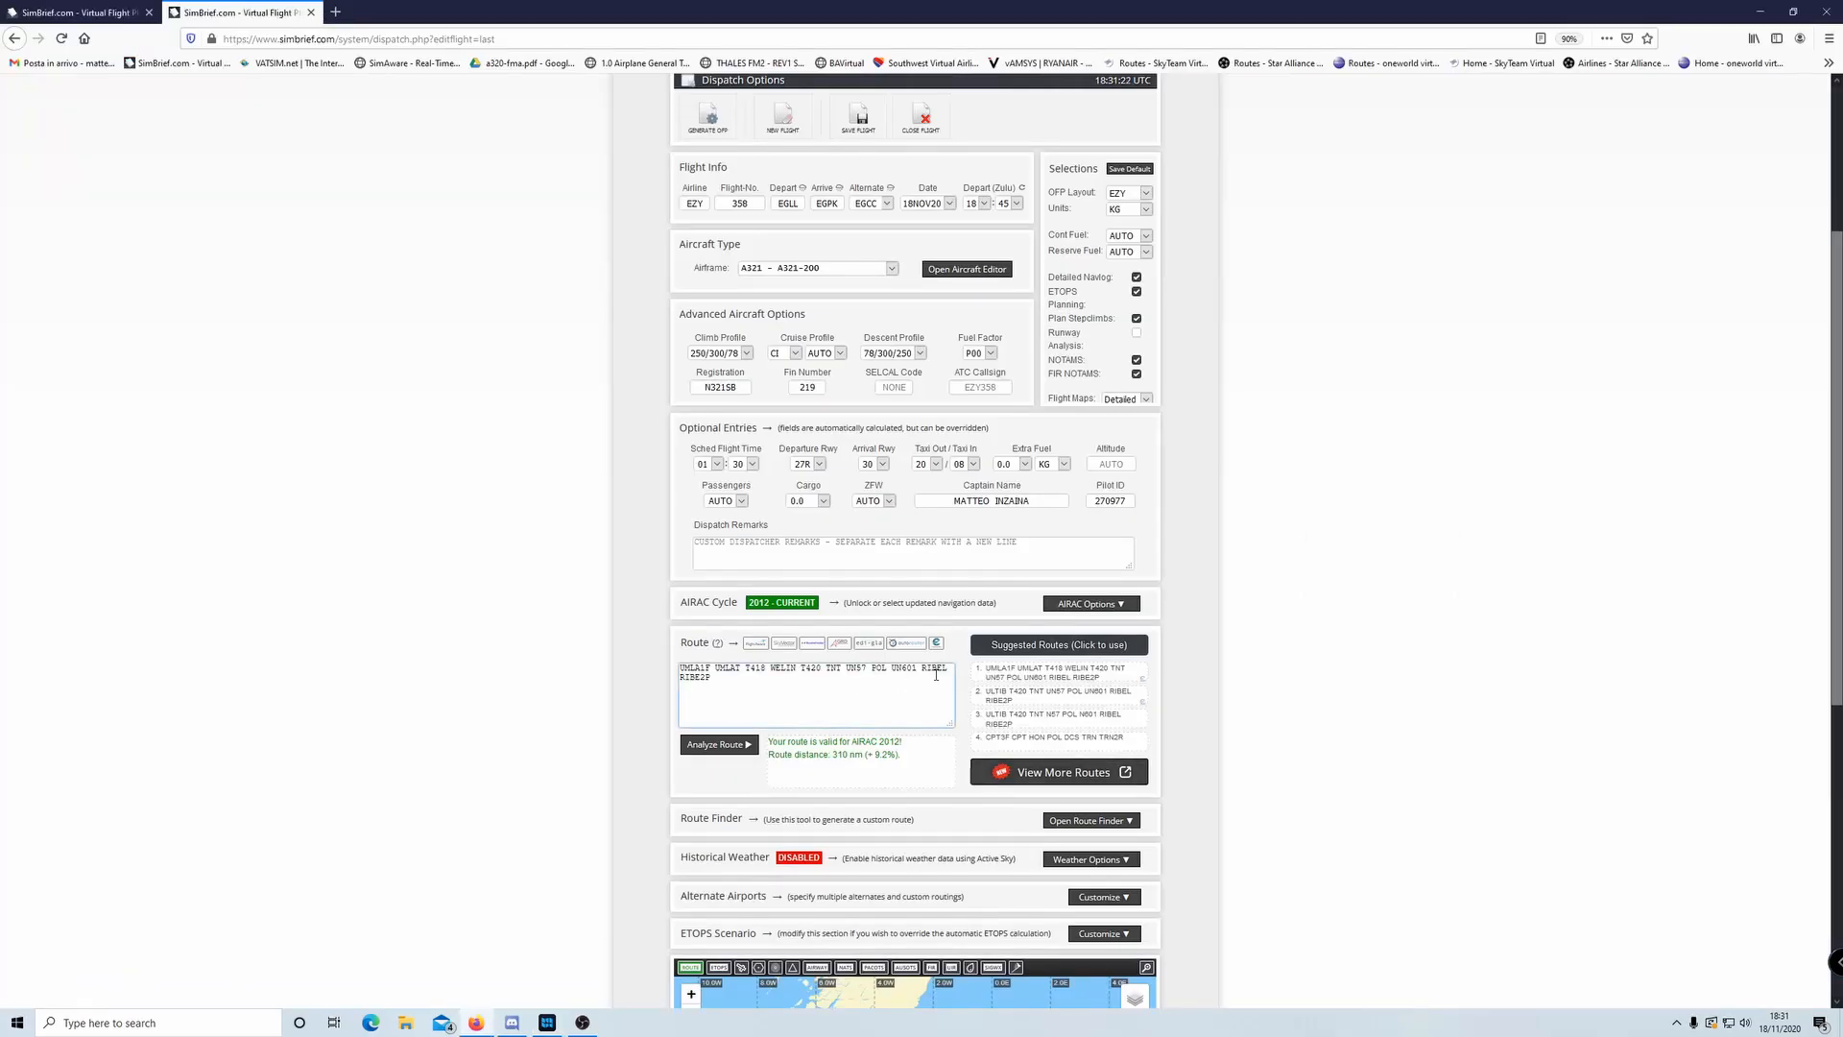
key(alt+Tab)
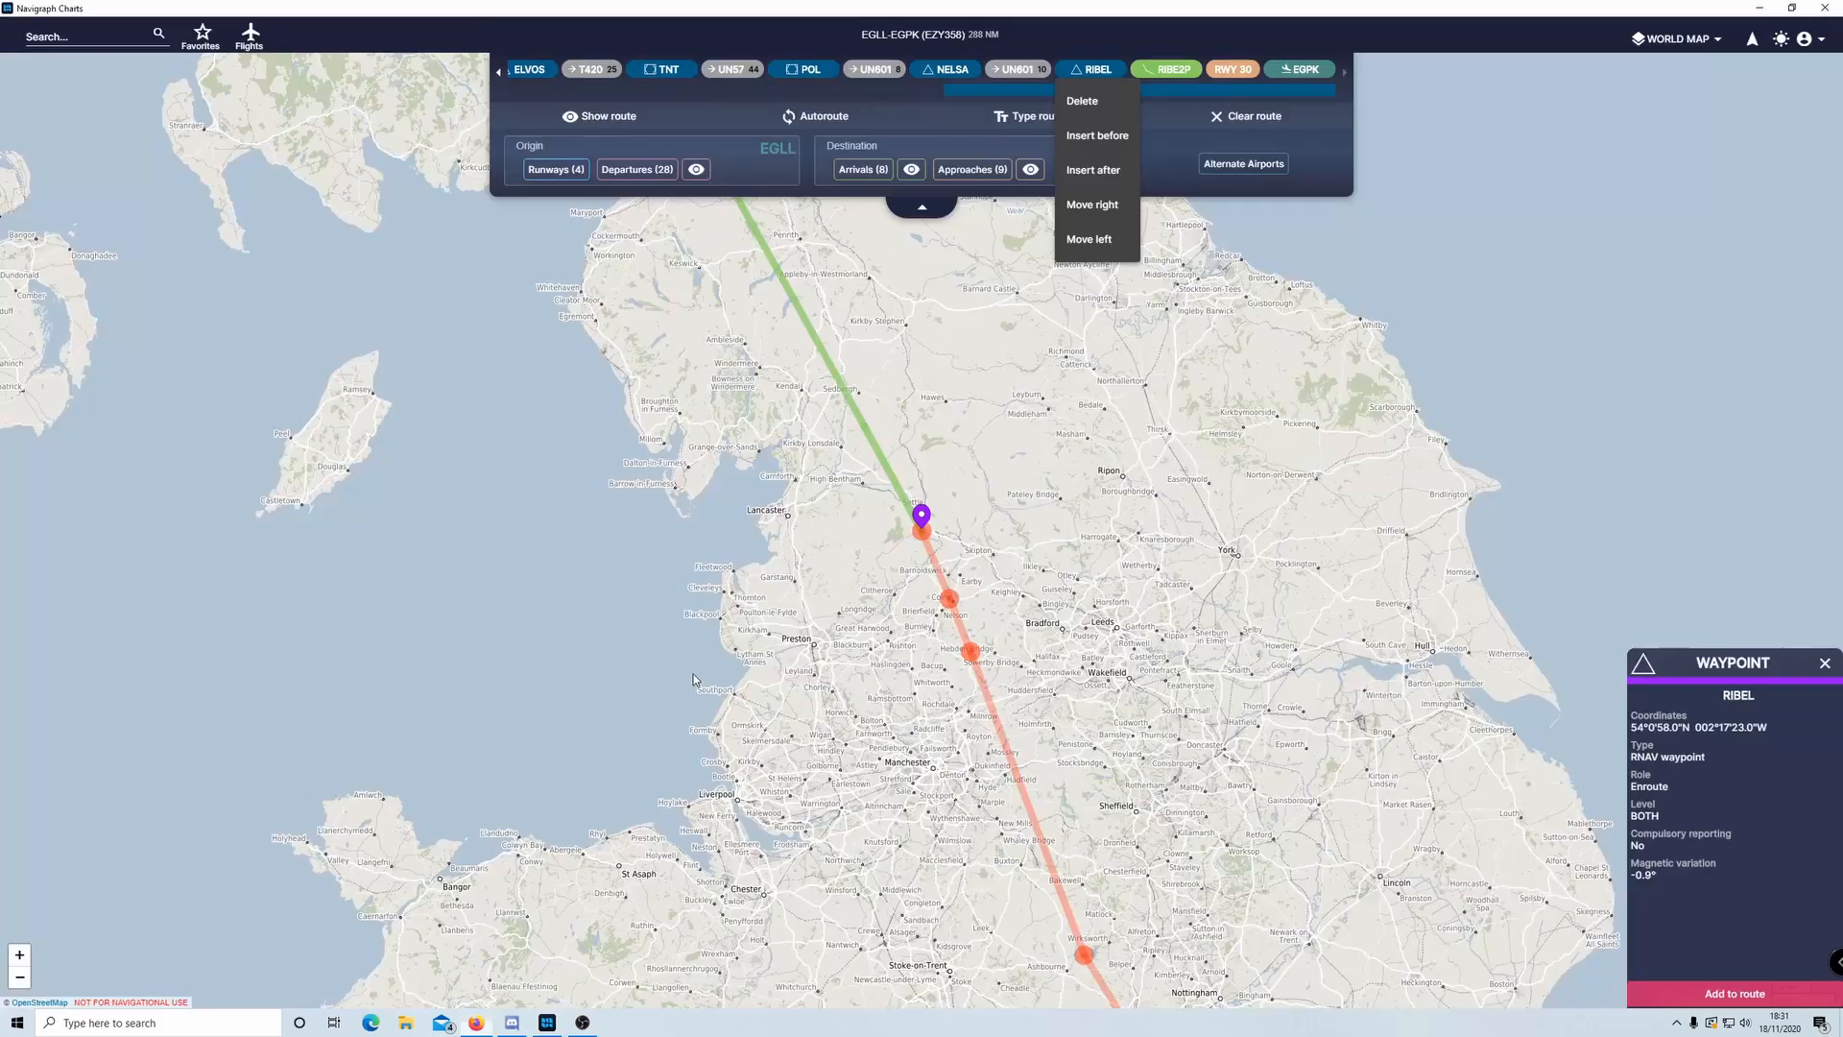
click(1156, 635)
drag(955, 403, 1159, 708)
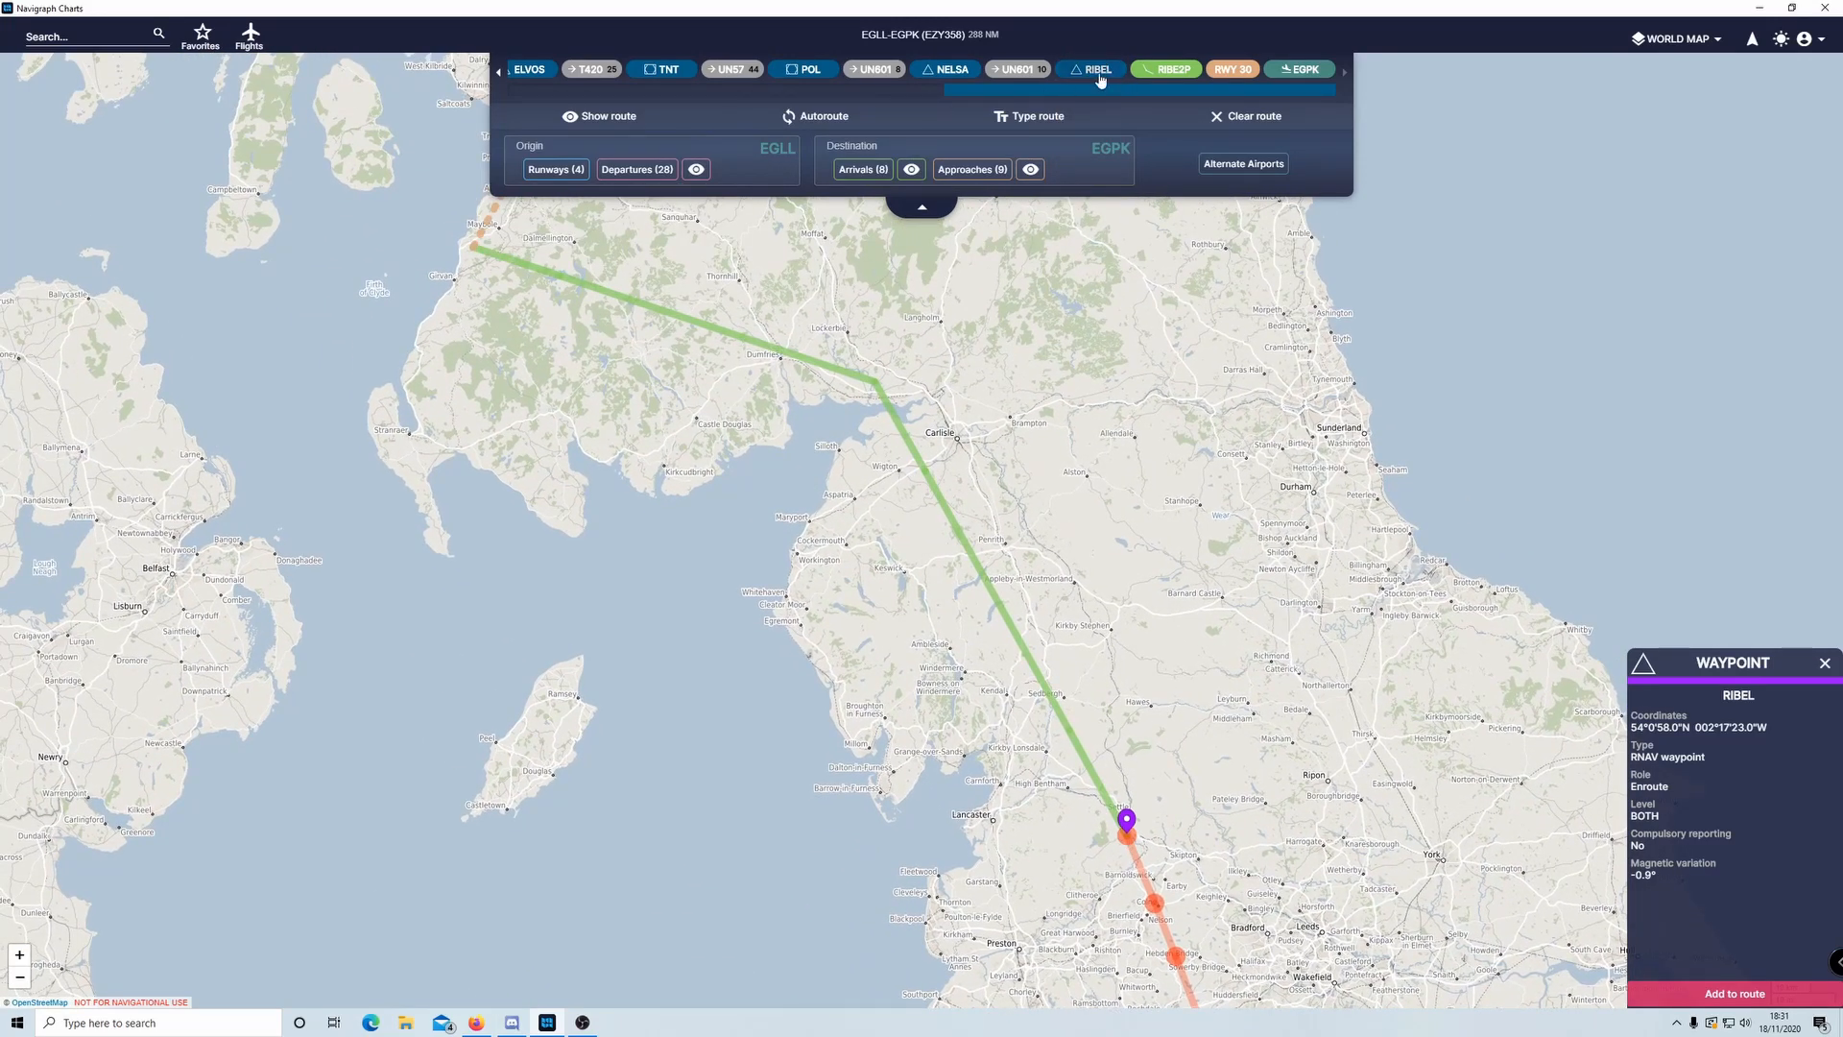
- Replace the EGPK arrival with BLAC1P and select that arrival on the map
click(864, 168)
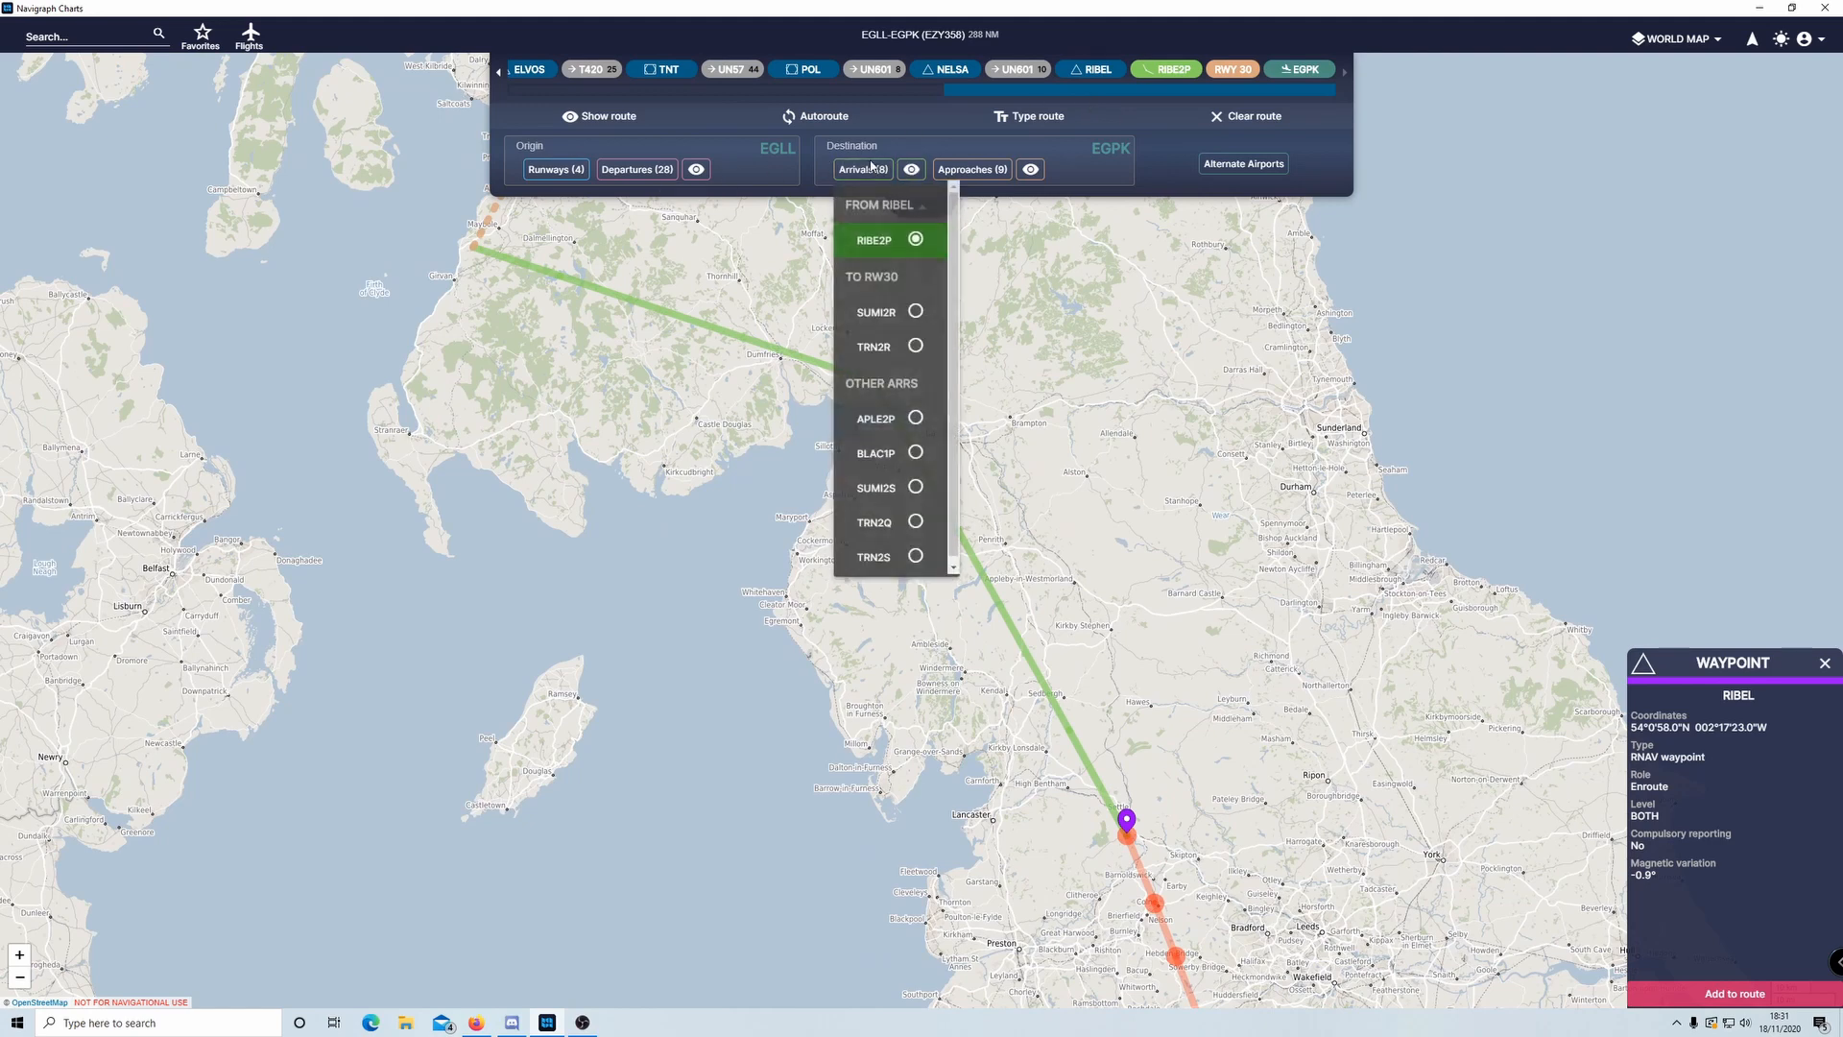
click(916, 453)
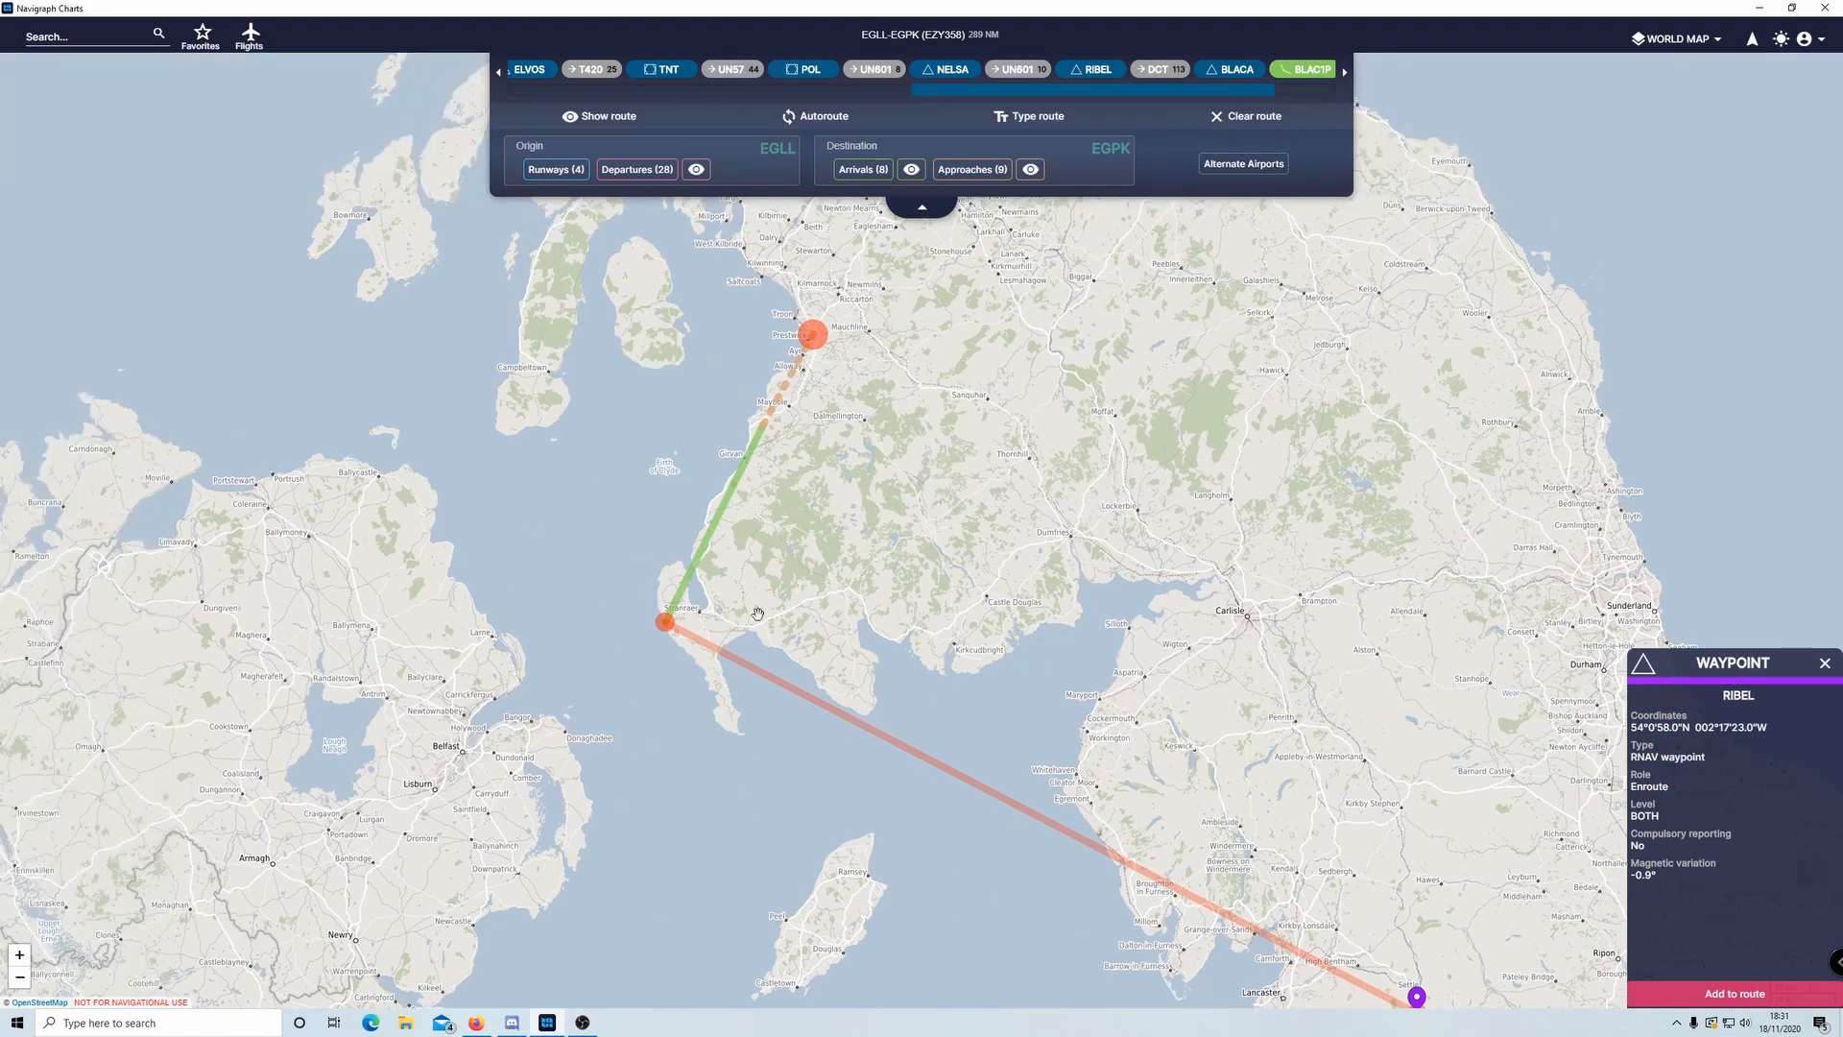
click(669, 630)
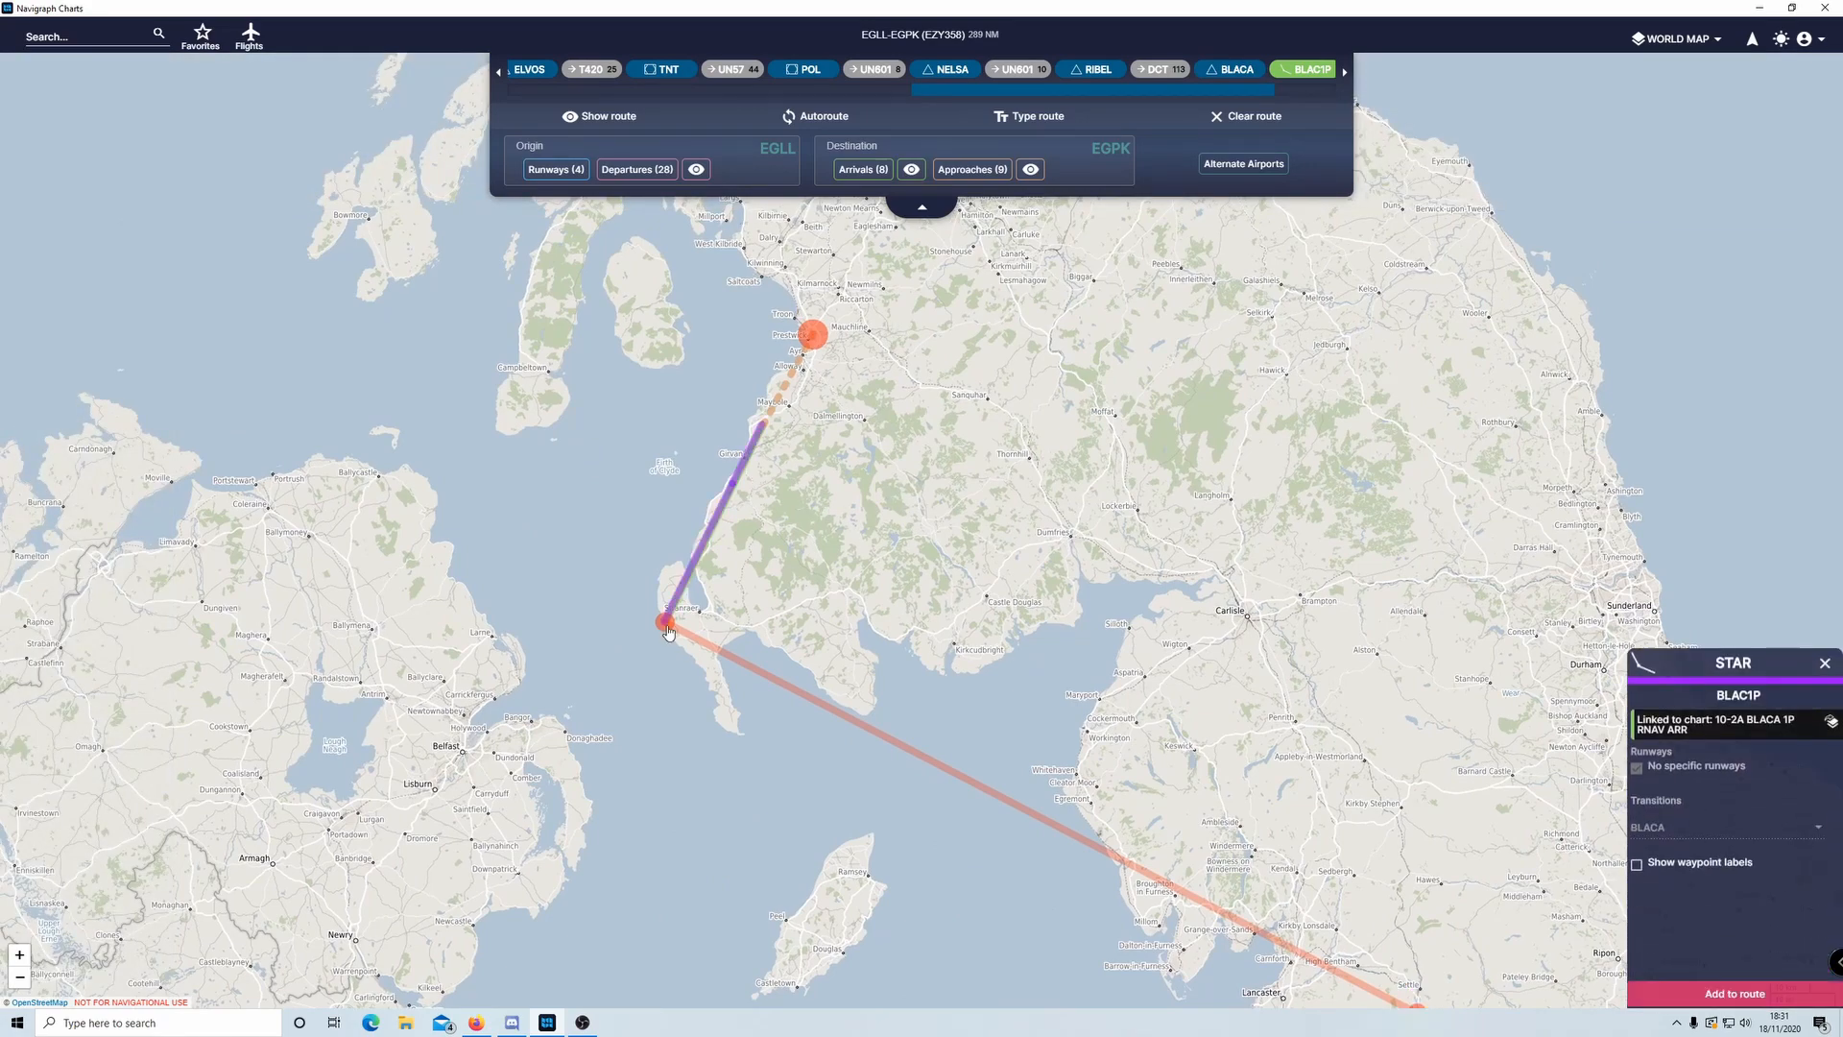
- Inspect the RIBEL and BLACA waypoints and the direct leg between them on the map
click(1096, 70)
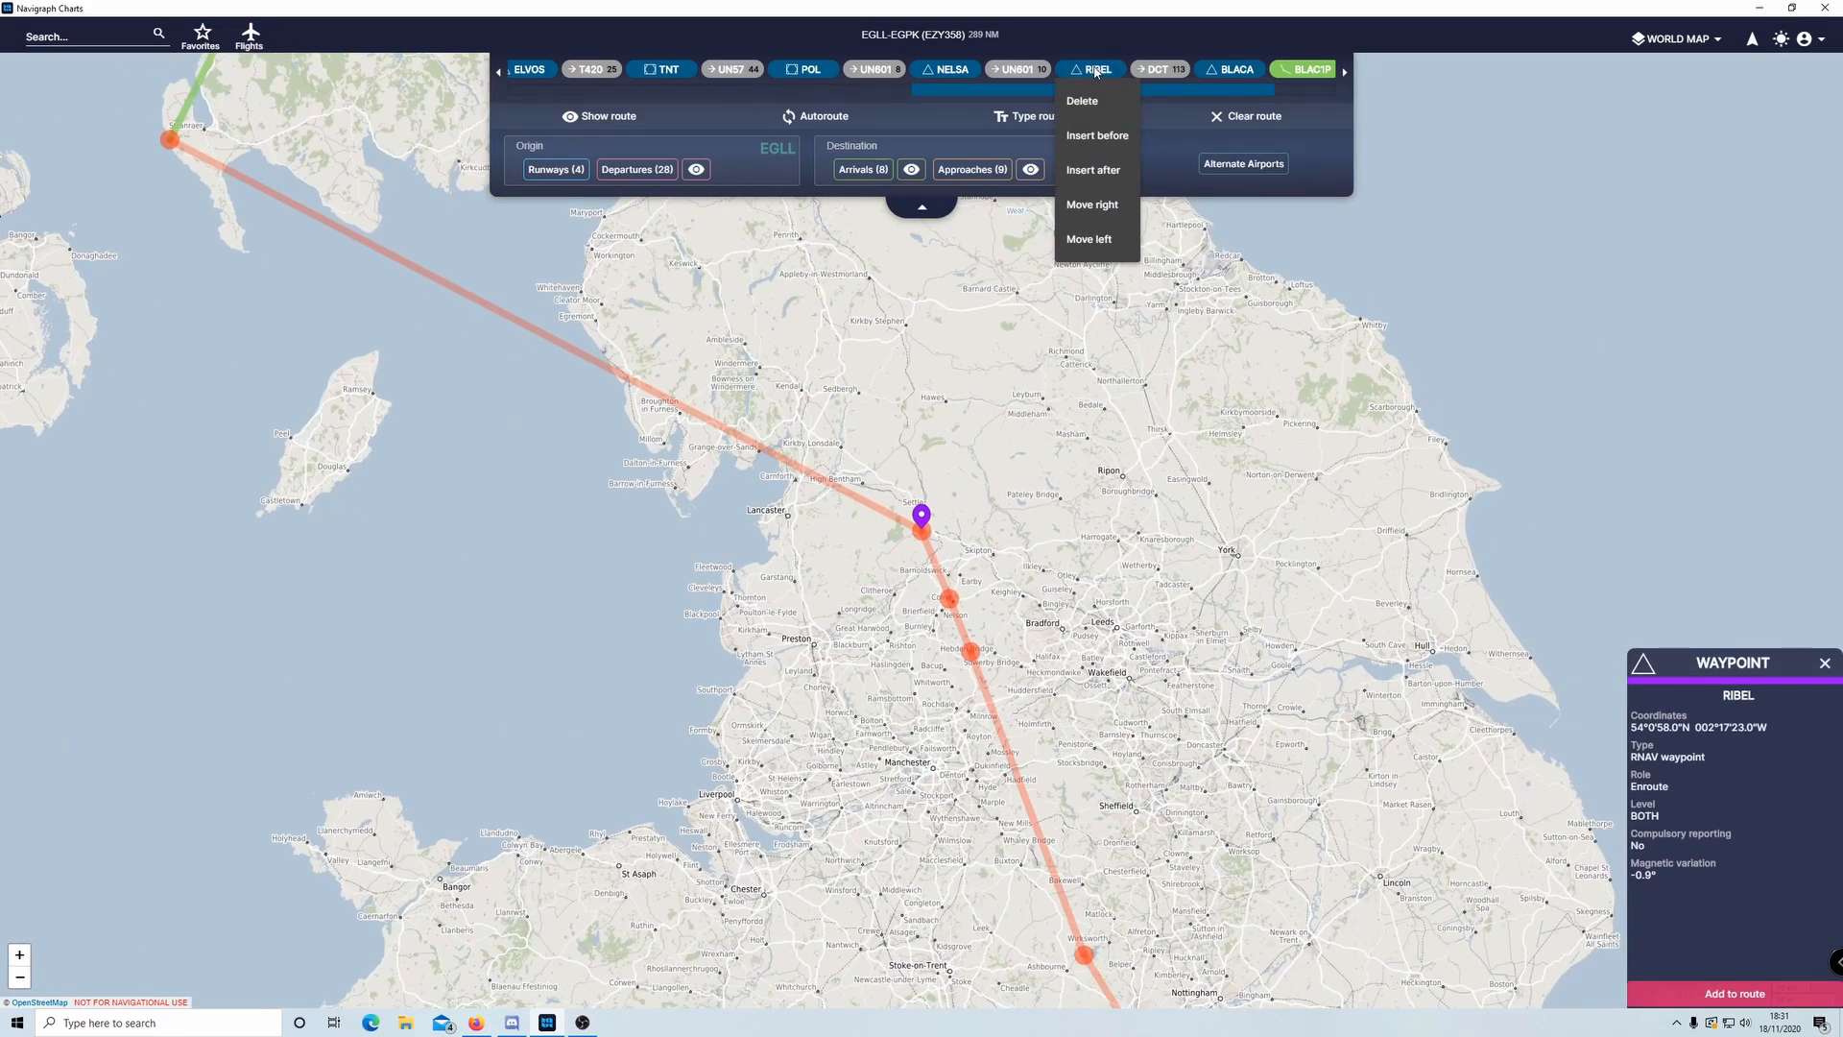
click(1248, 75)
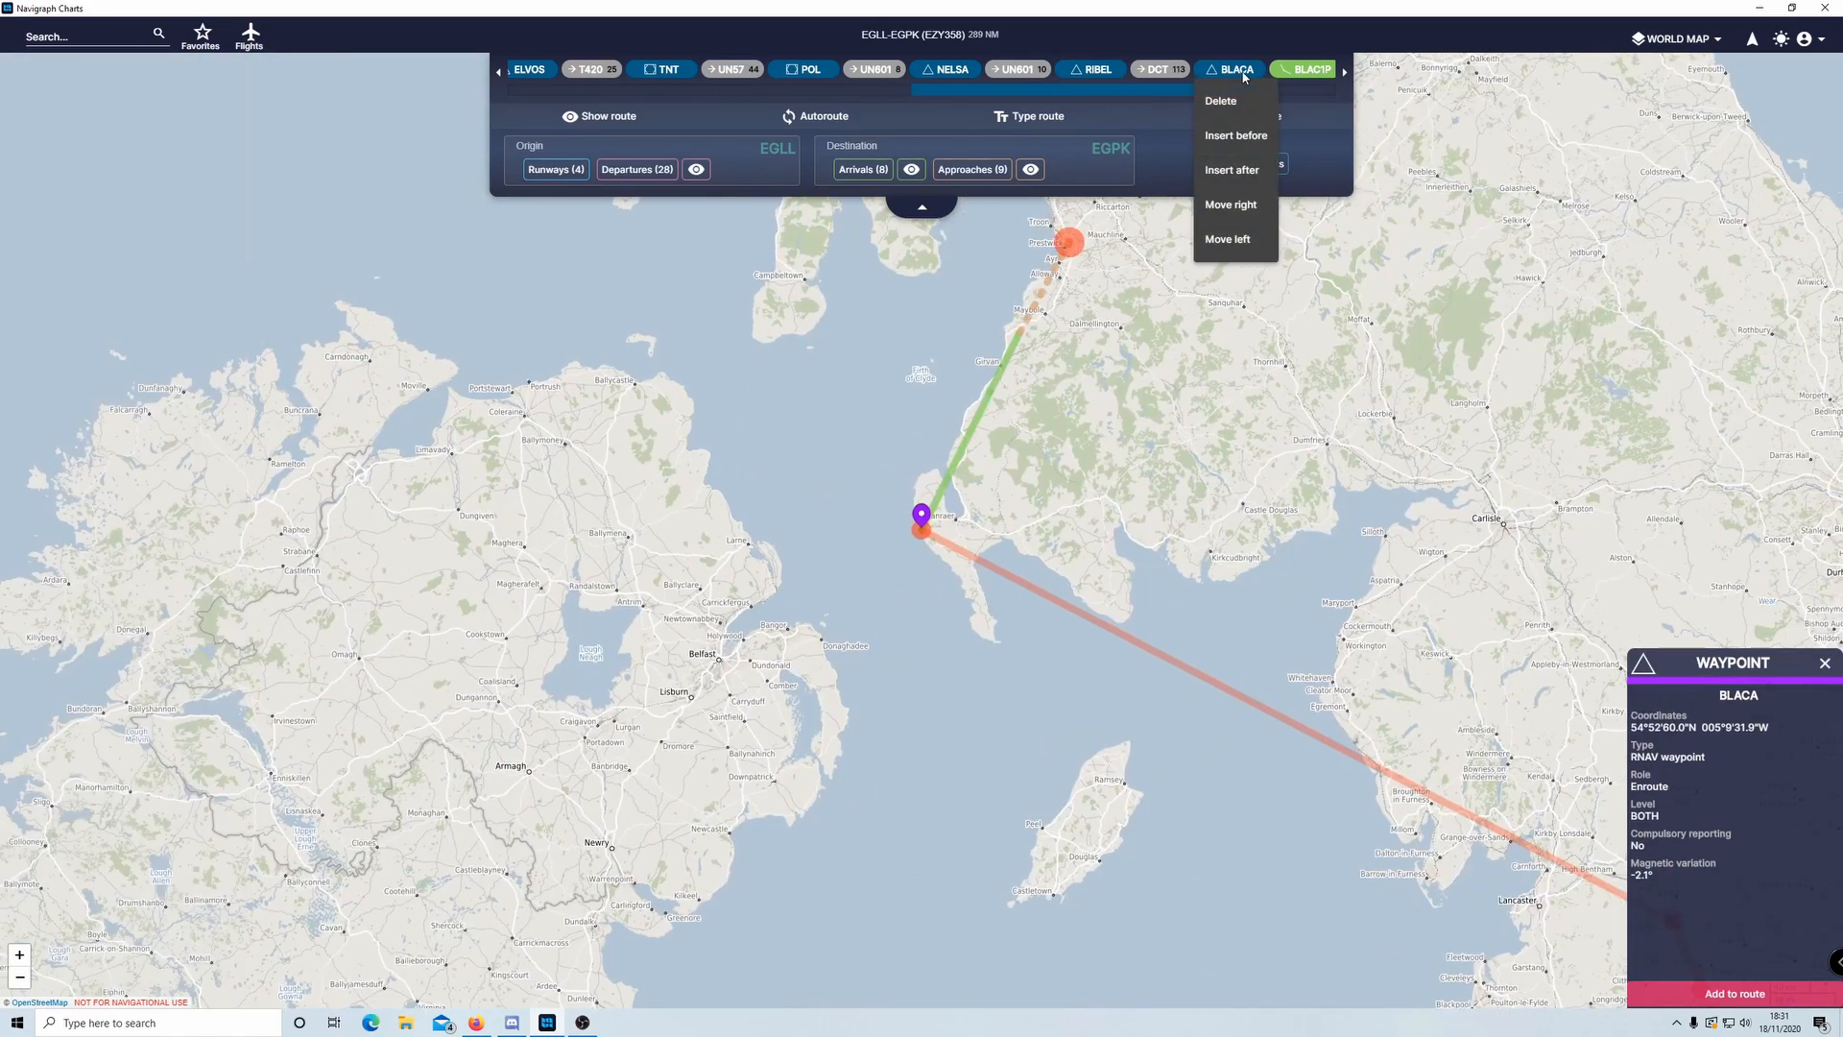
drag(1522, 630, 1295, 638)
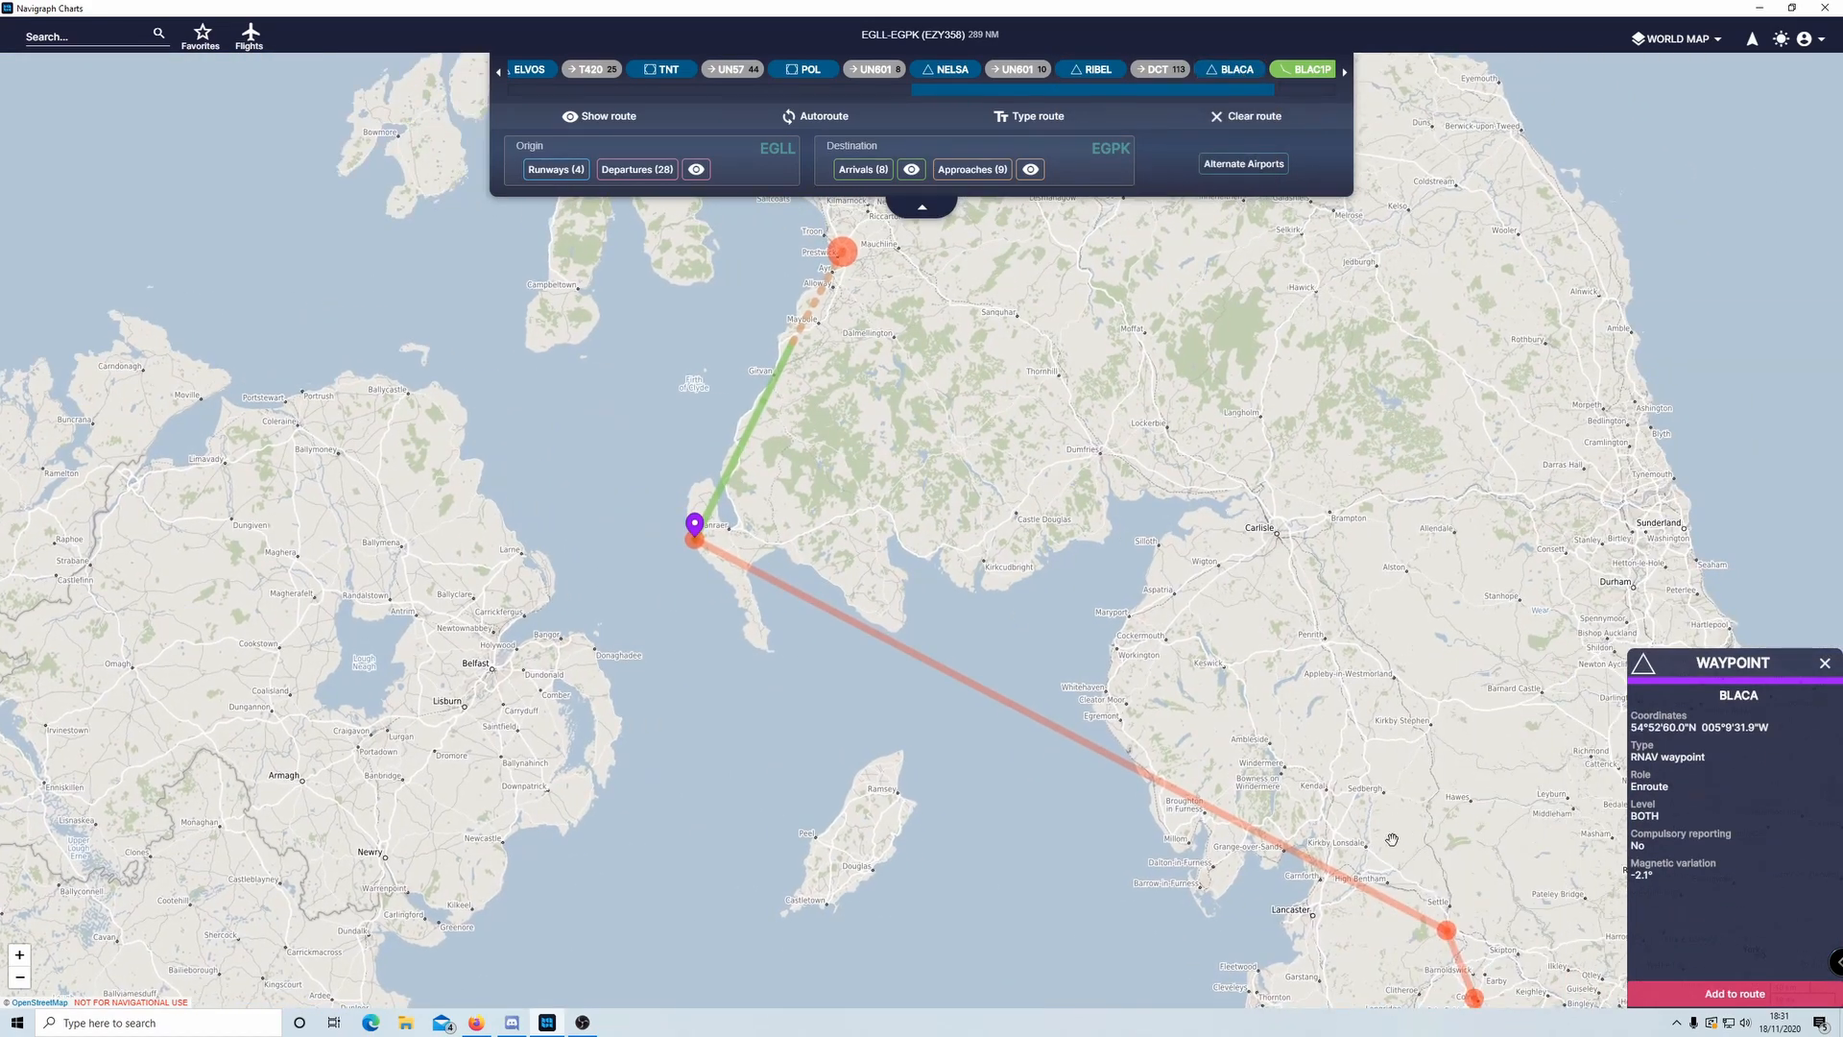
drag(891, 411, 900, 553)
drag(1169, 675, 1156, 521)
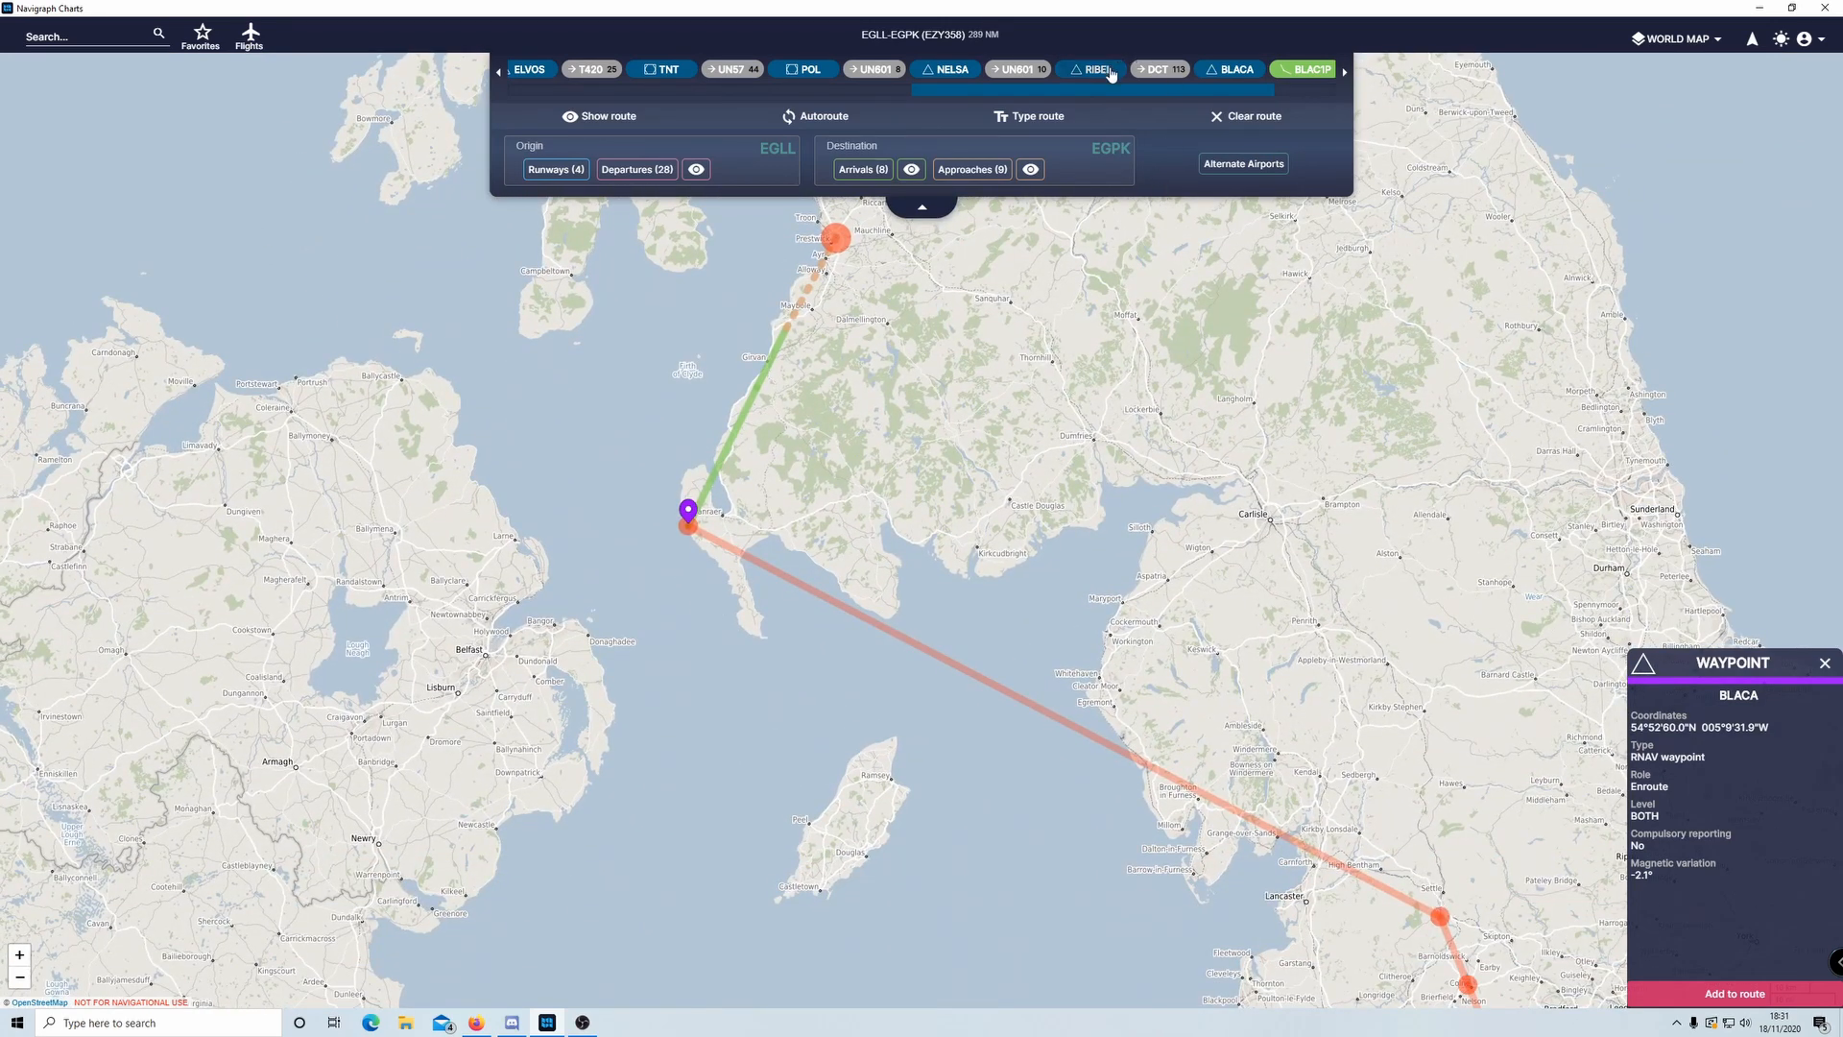
drag(693, 485, 735, 523)
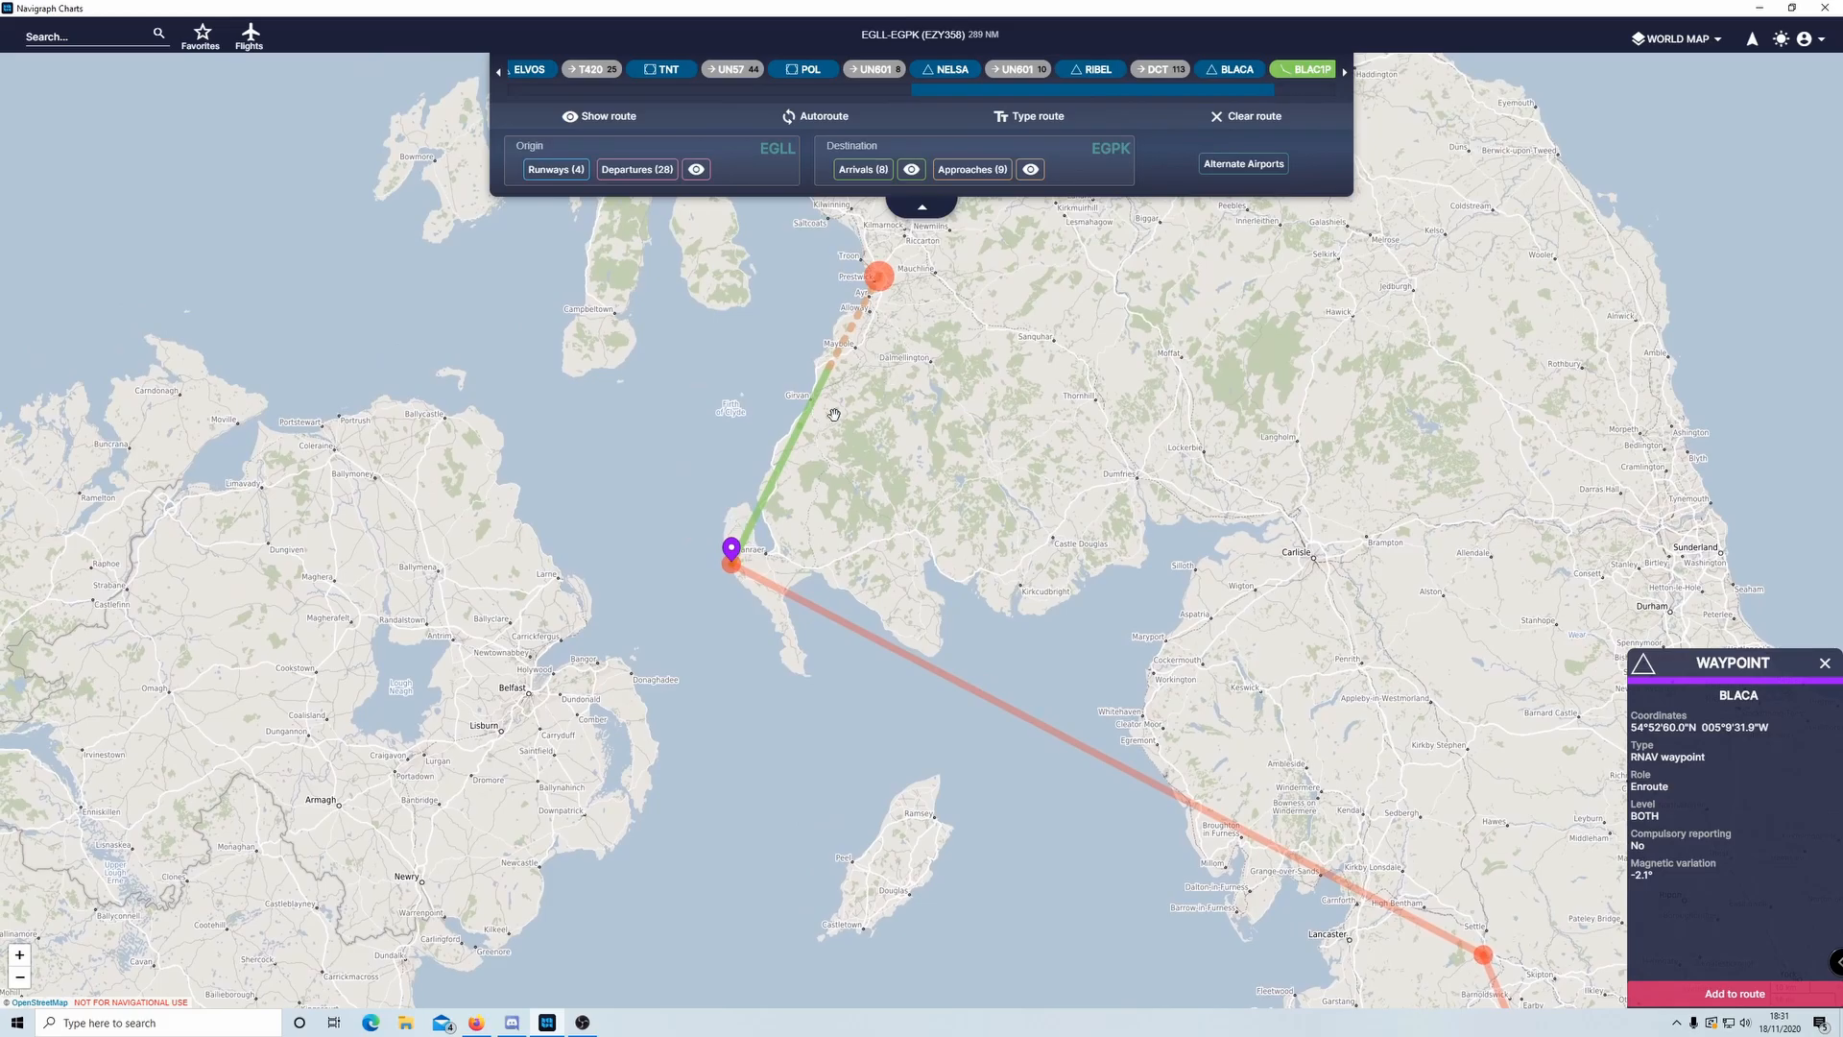
- In SimBrief, replace RIBE2P at the end of the route with BLACA BLAC1P
key(alt+Tab)
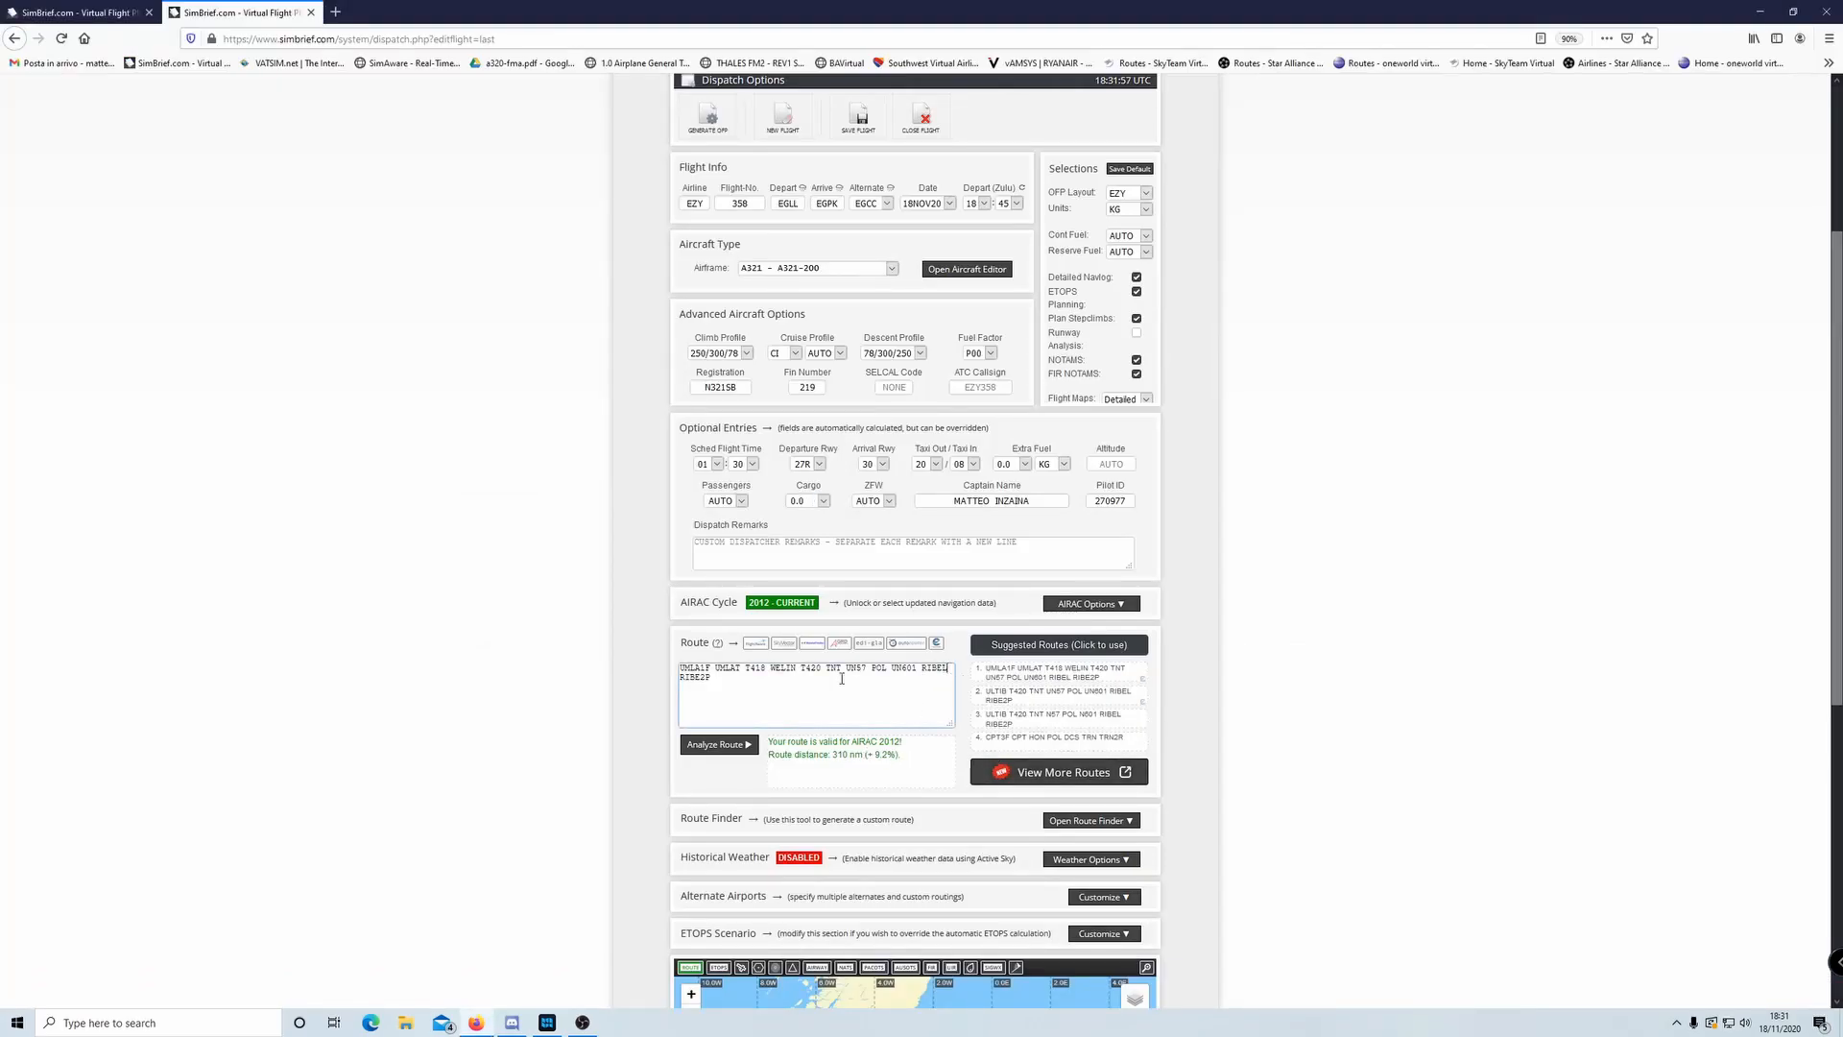
double_click(703, 677)
key(BackSpace)
text(BLACA)
key(alt+Tab)
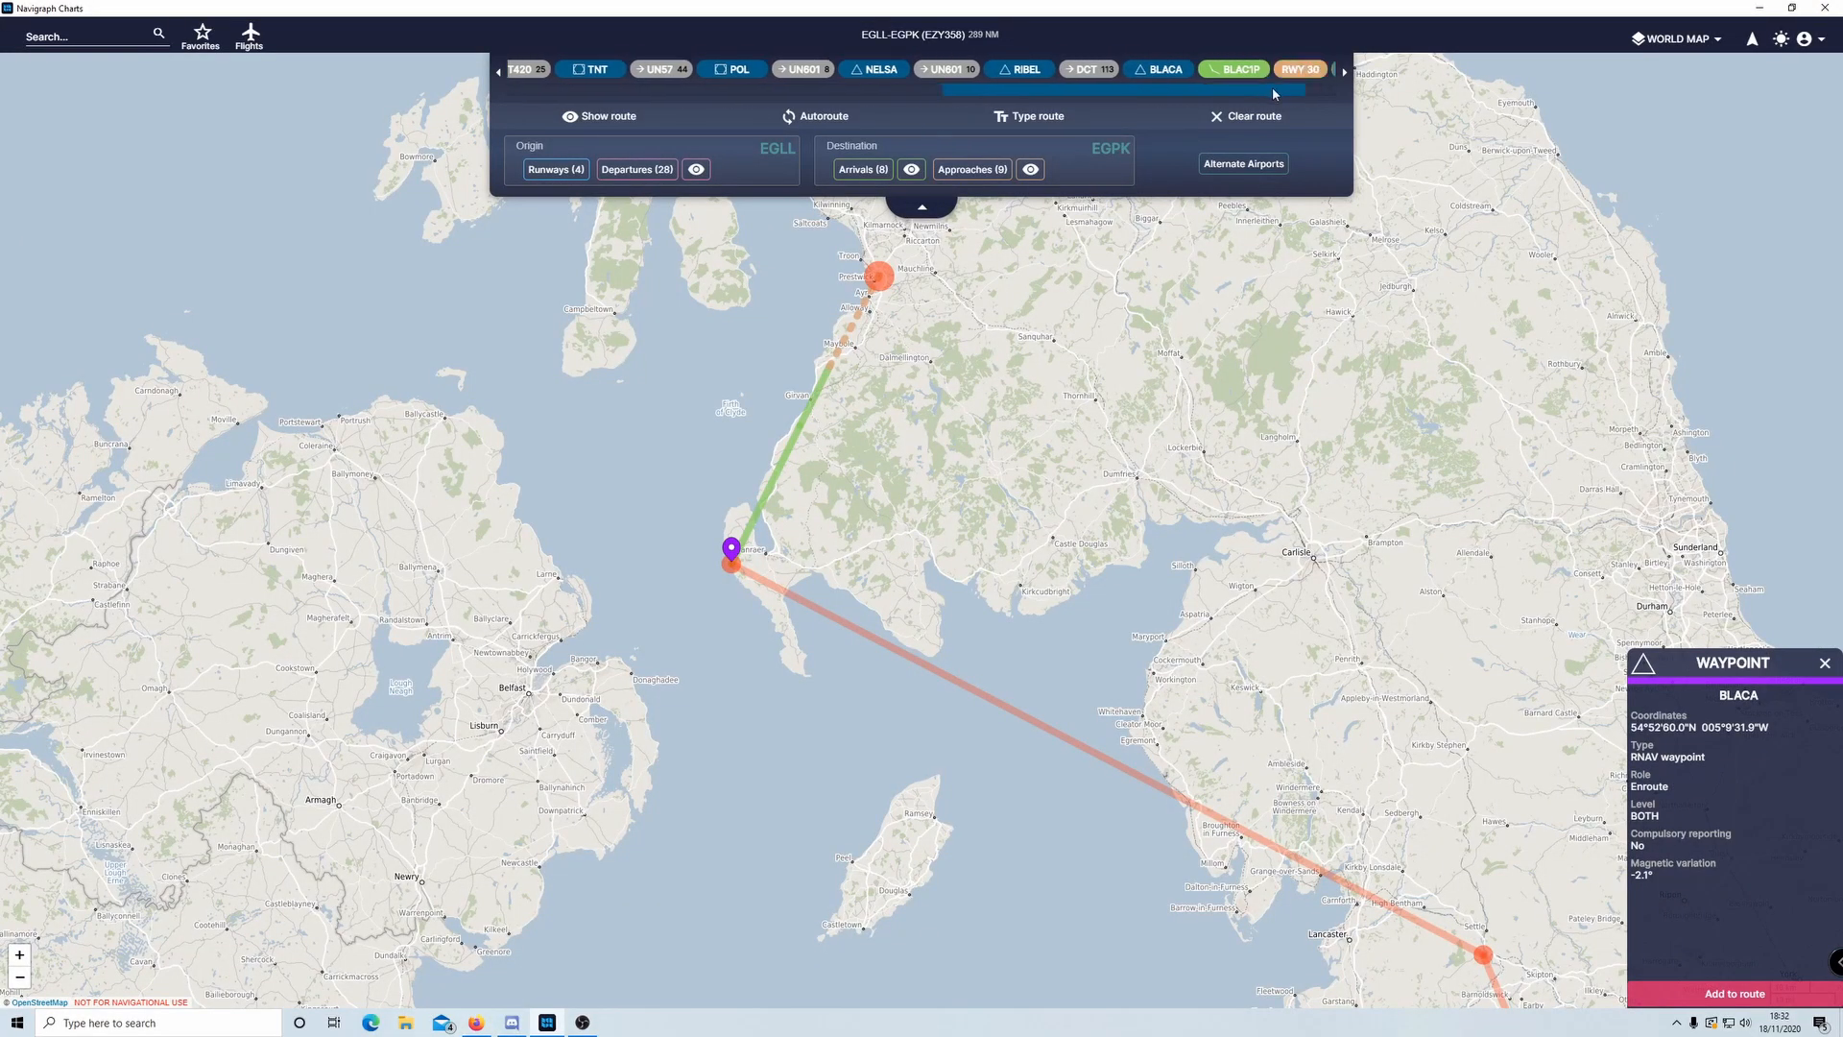
key(alt+Tab)
text(CA)
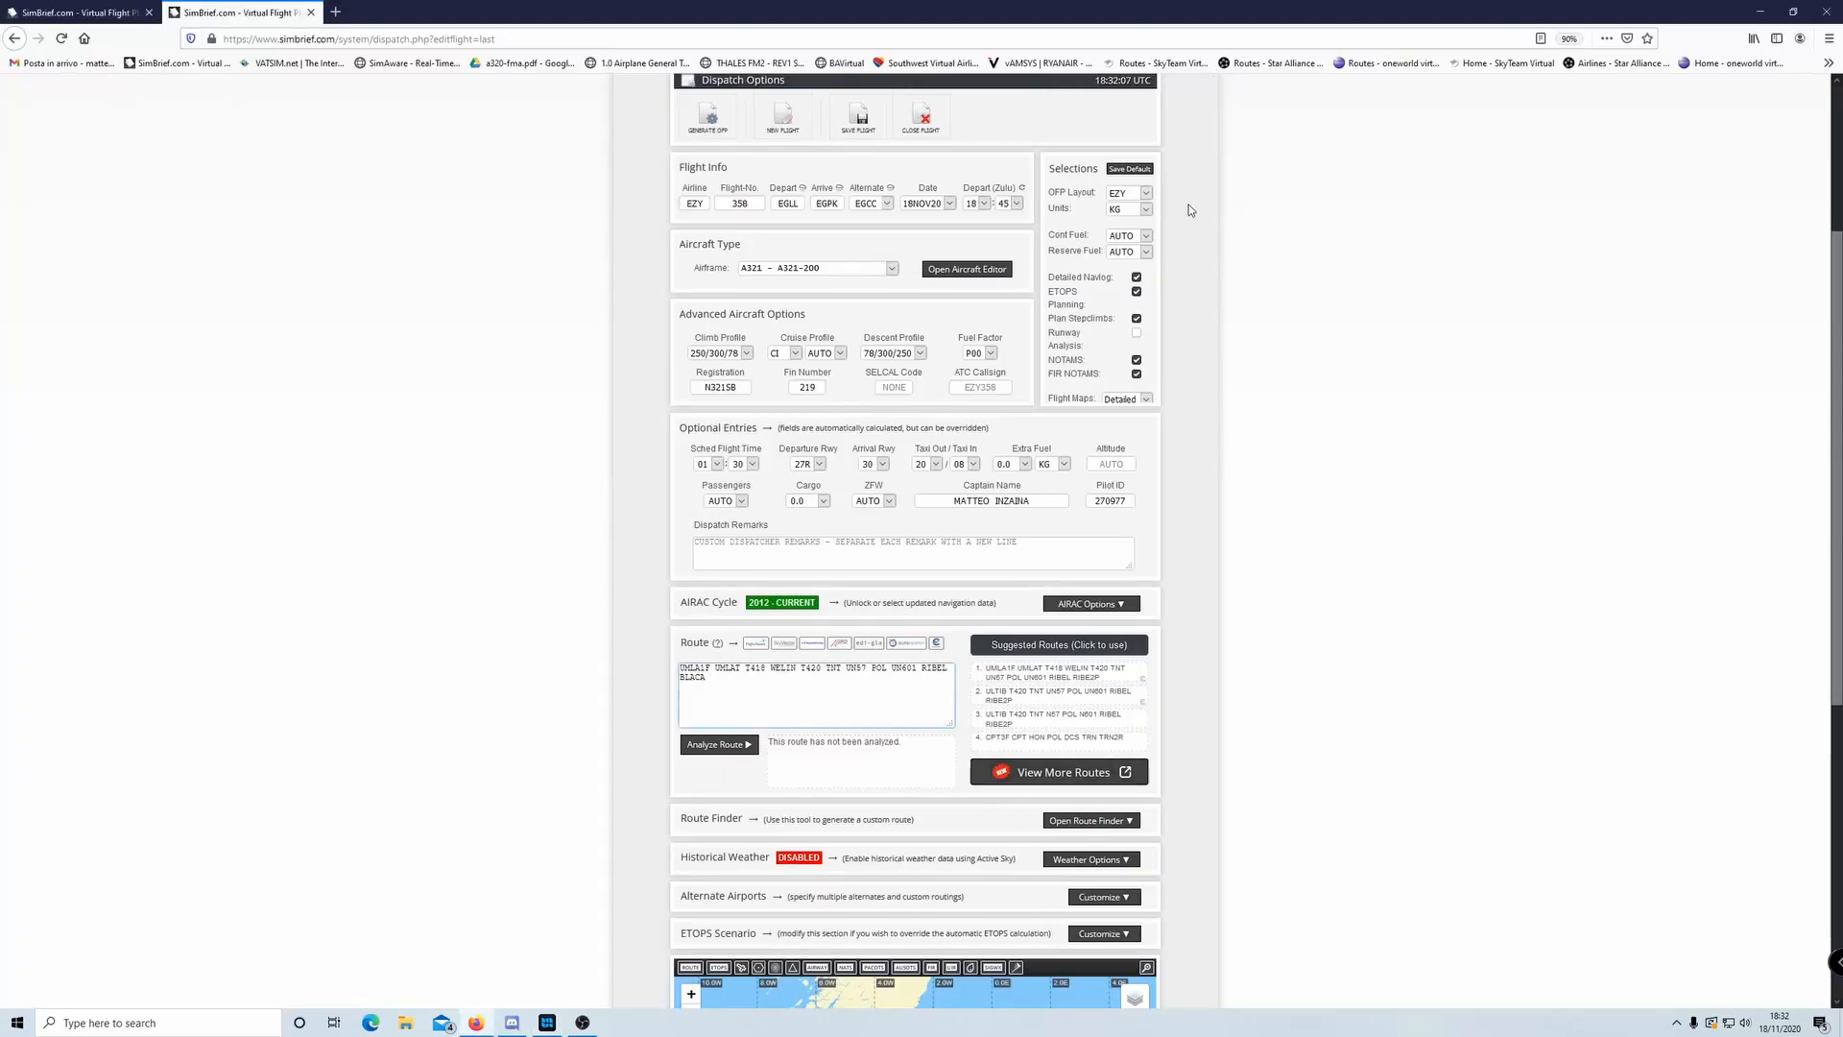
text( BLAC1P)
- Analyze the edited route and generate the flight plan briefing for EGLL to EGPK
click(730, 745)
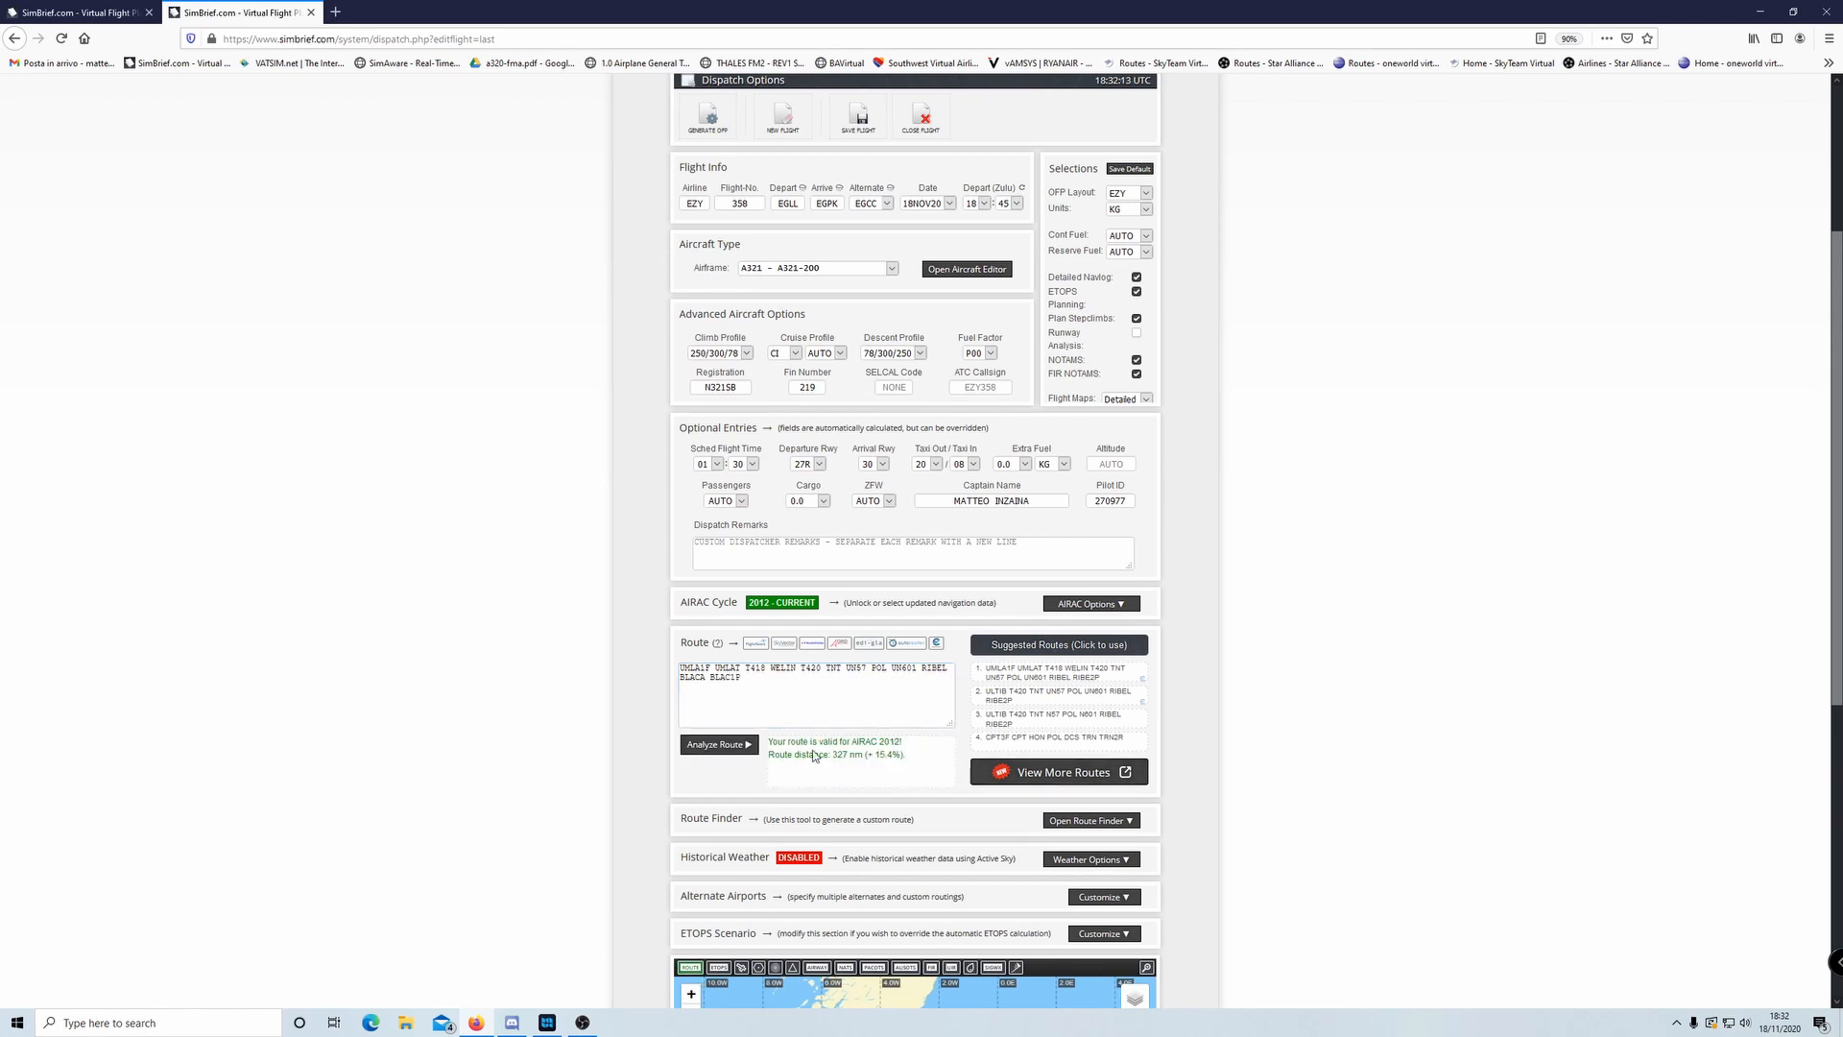
click(798, 714)
click(708, 117)
click(896, 576)
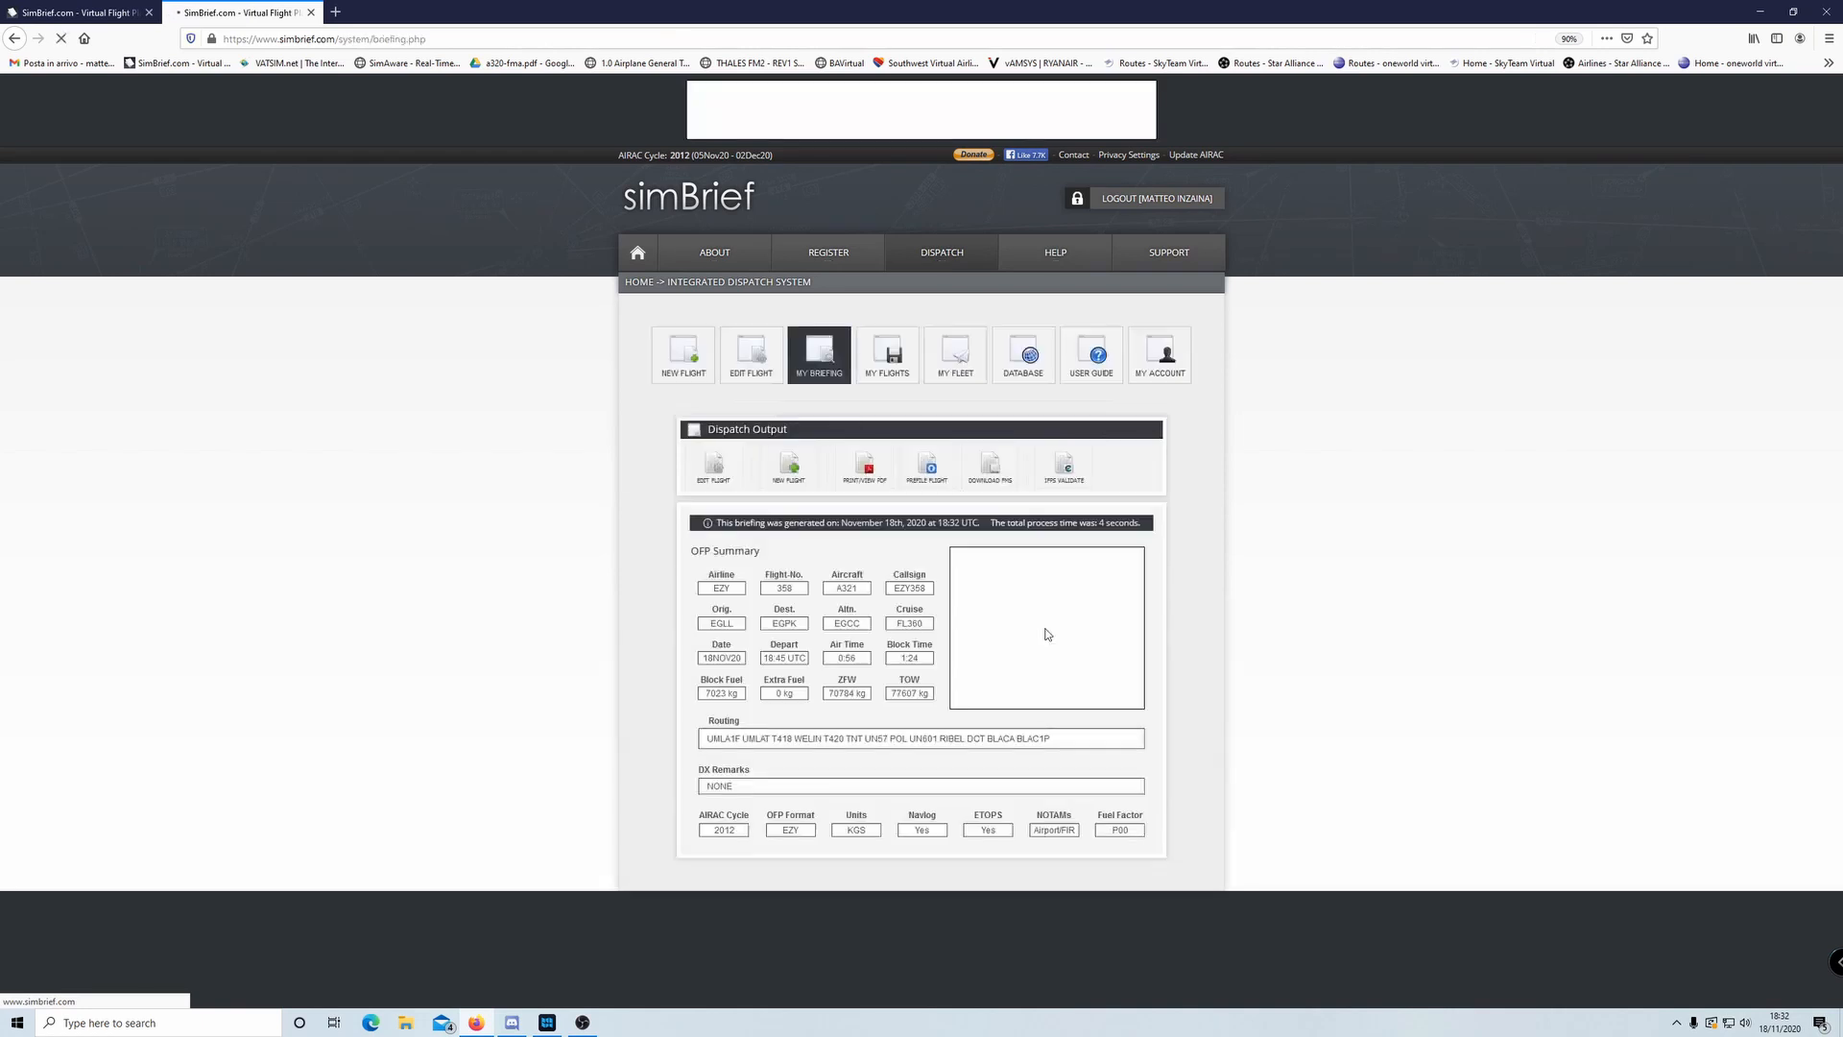
scroll(1259, 545, down, 3)
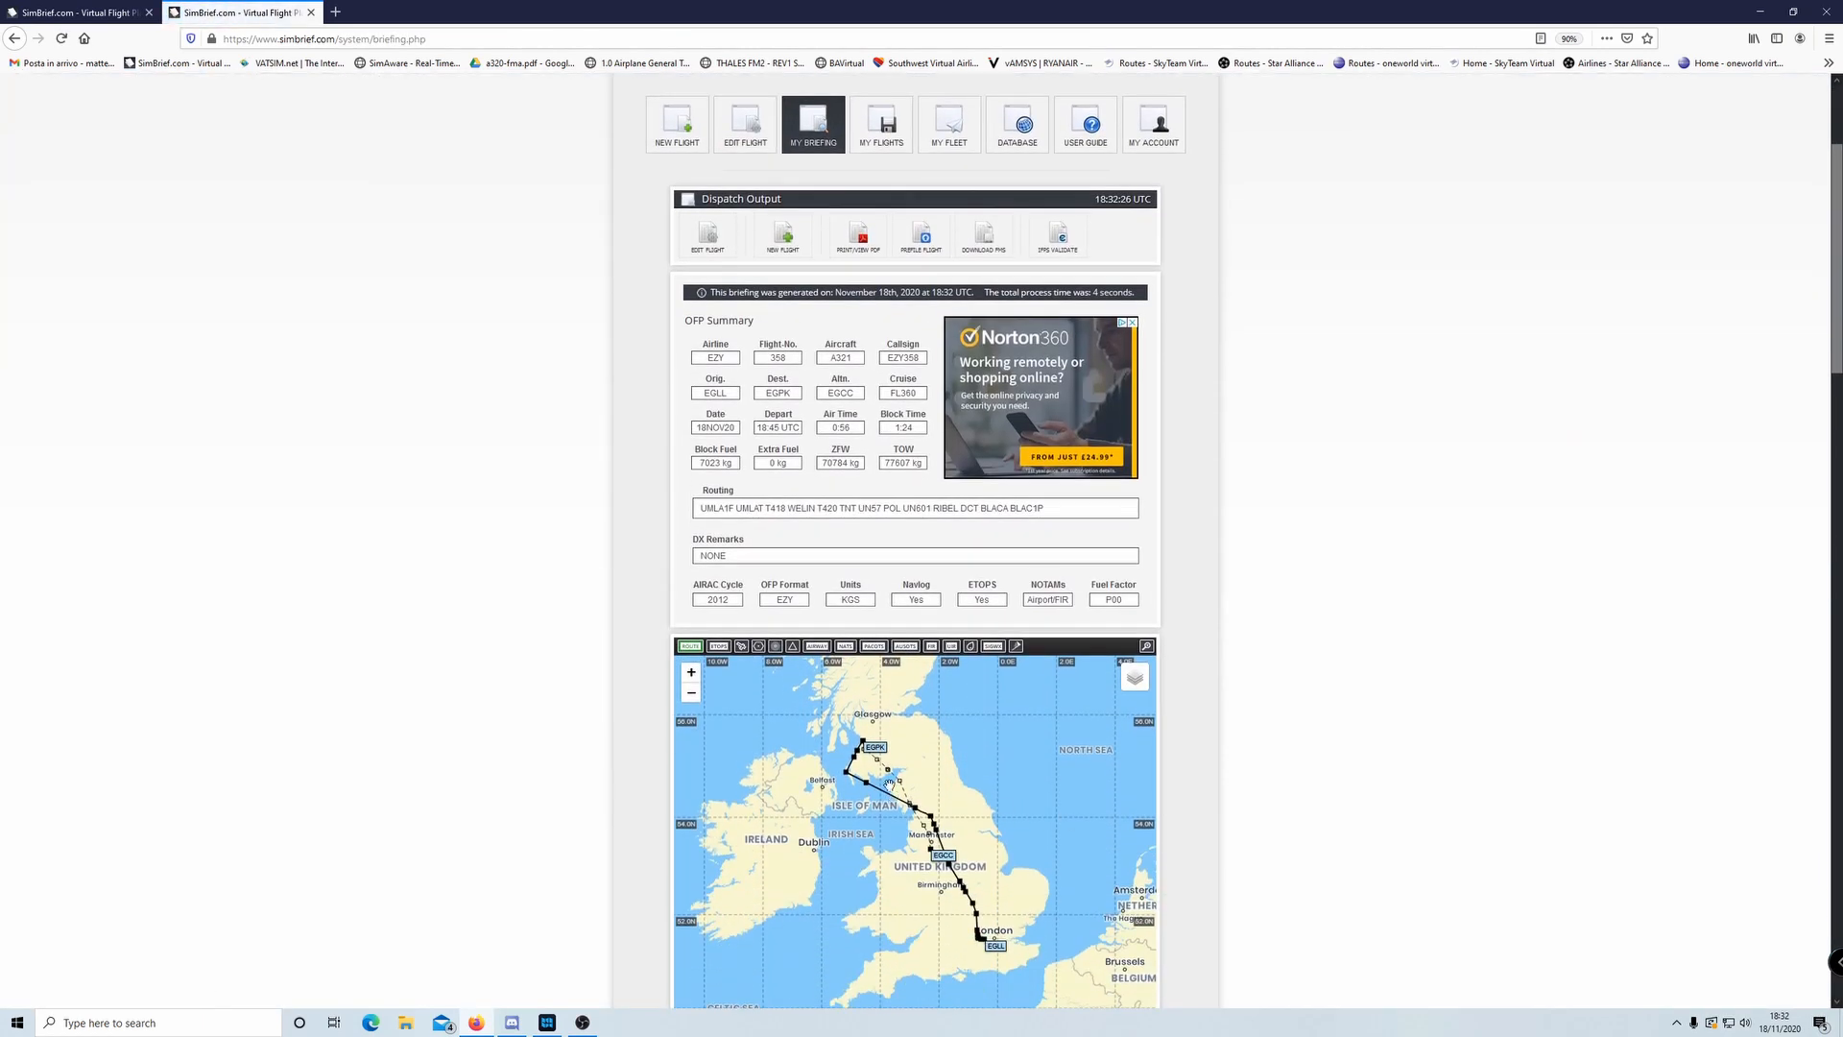
- In Navigraph Charts, create a new flight by importing the EGLL-EGPK plan from SimBrief
click(547, 1023)
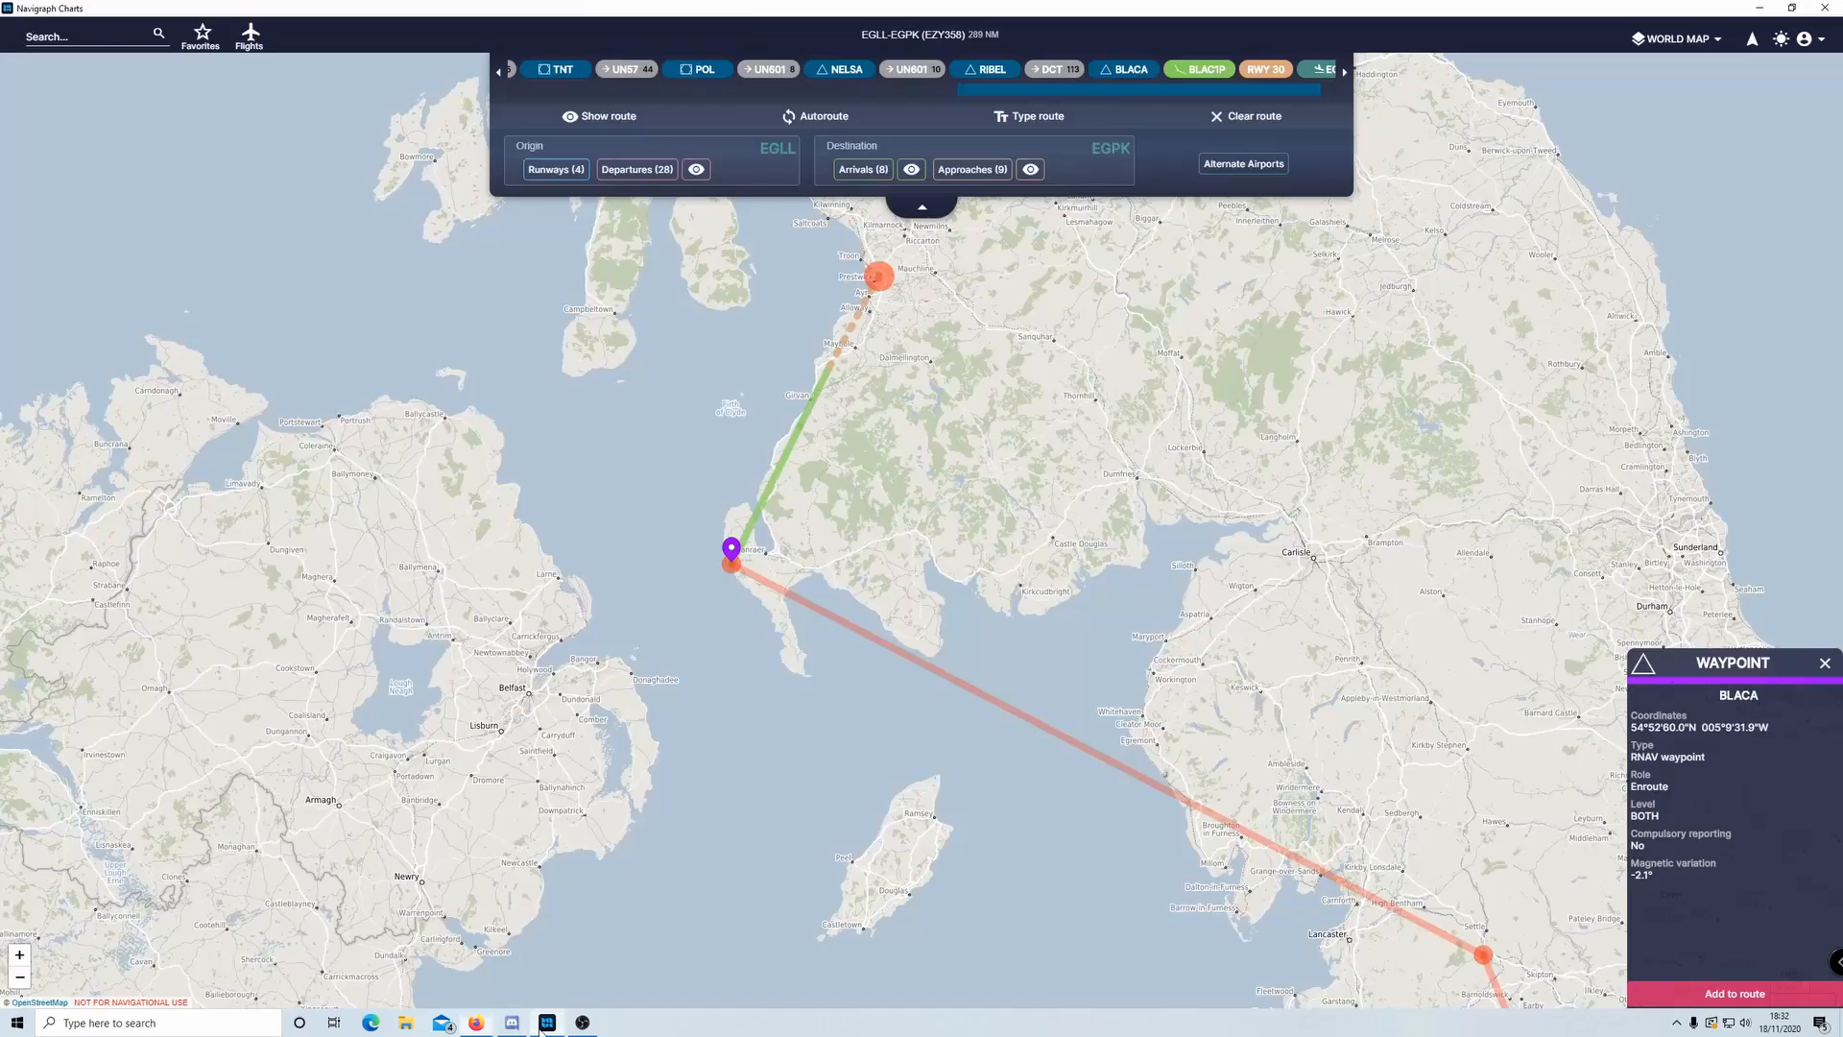
click(248, 36)
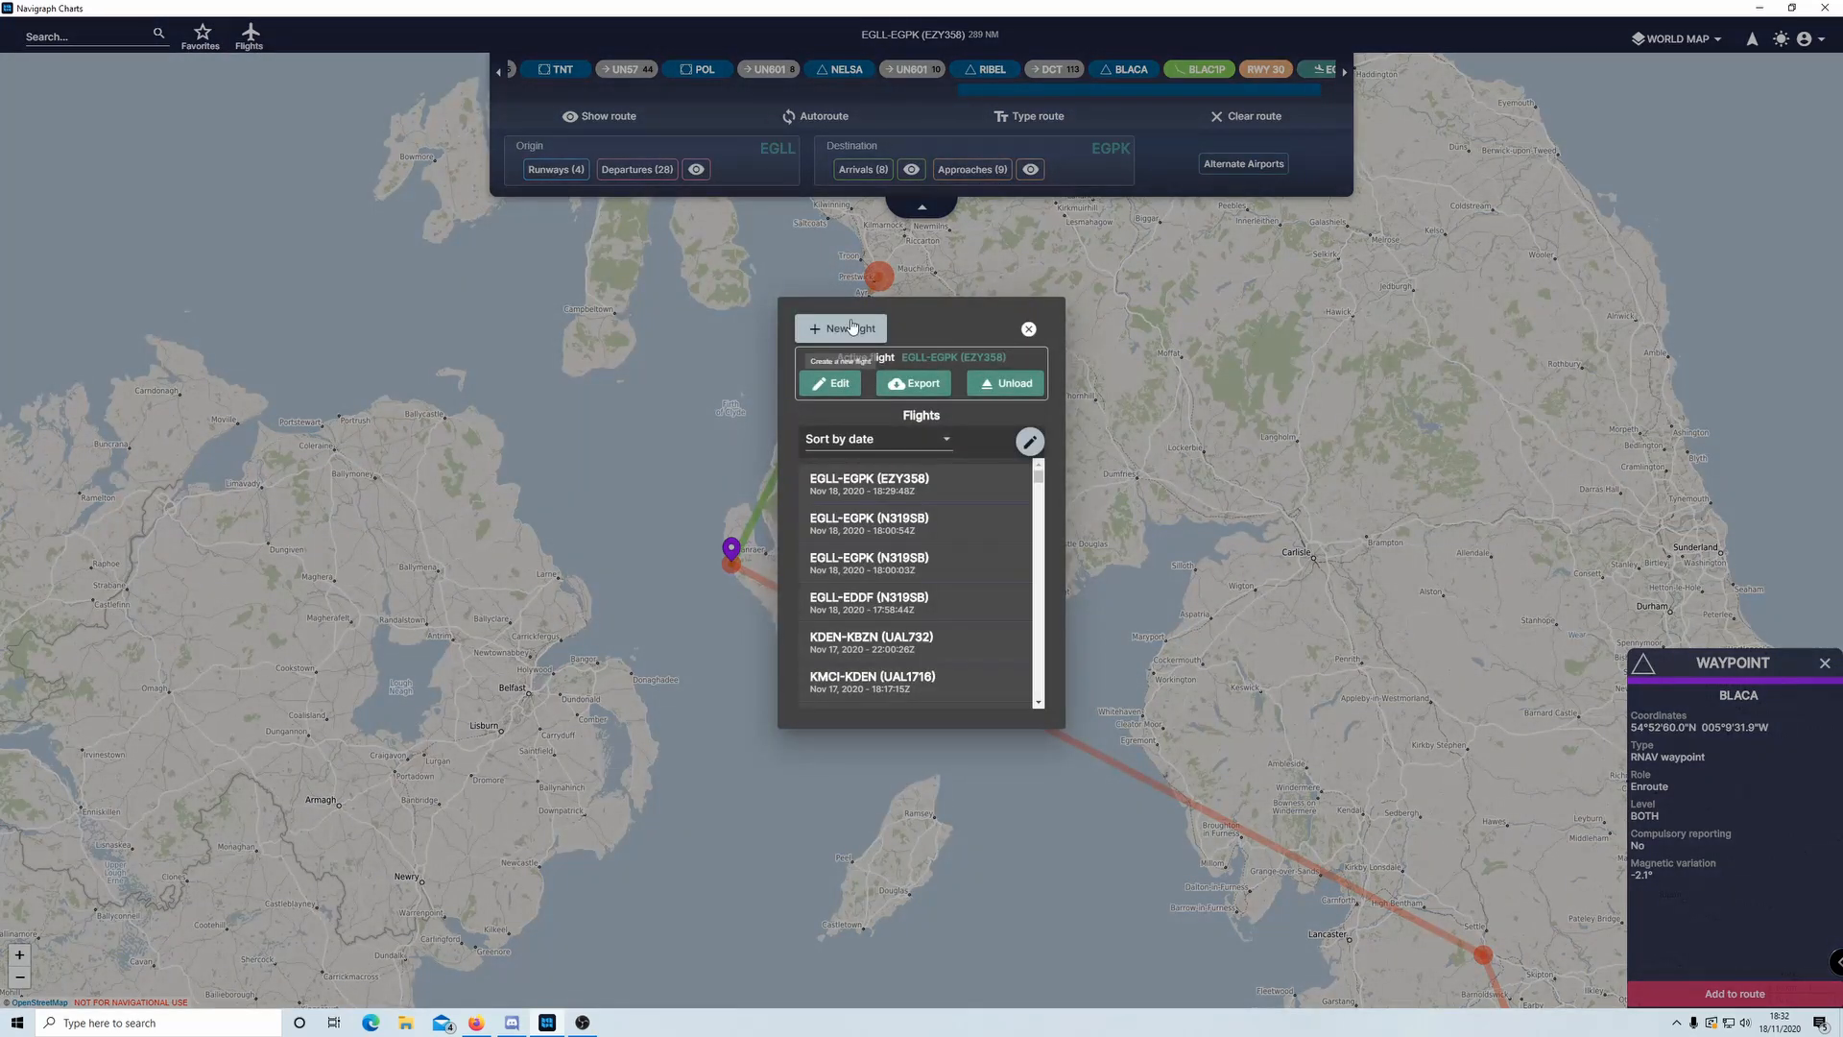
click(853, 328)
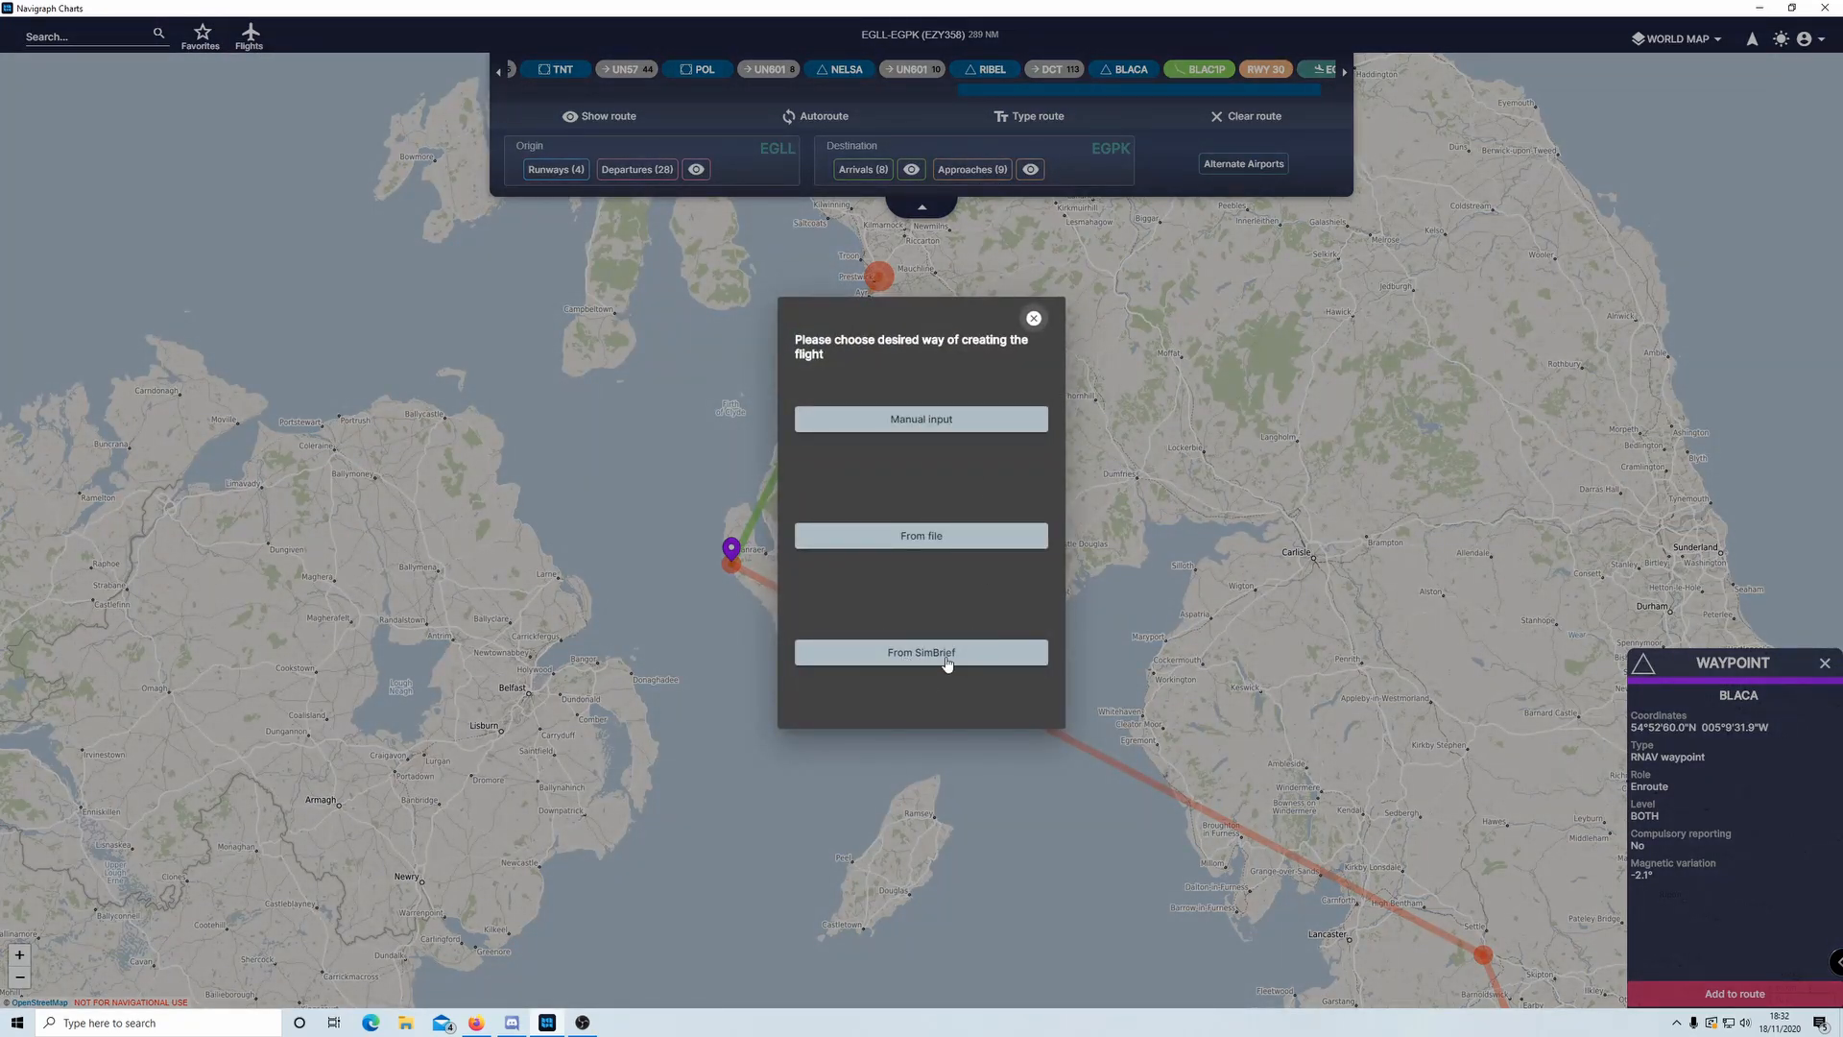
key(alt+Tab)
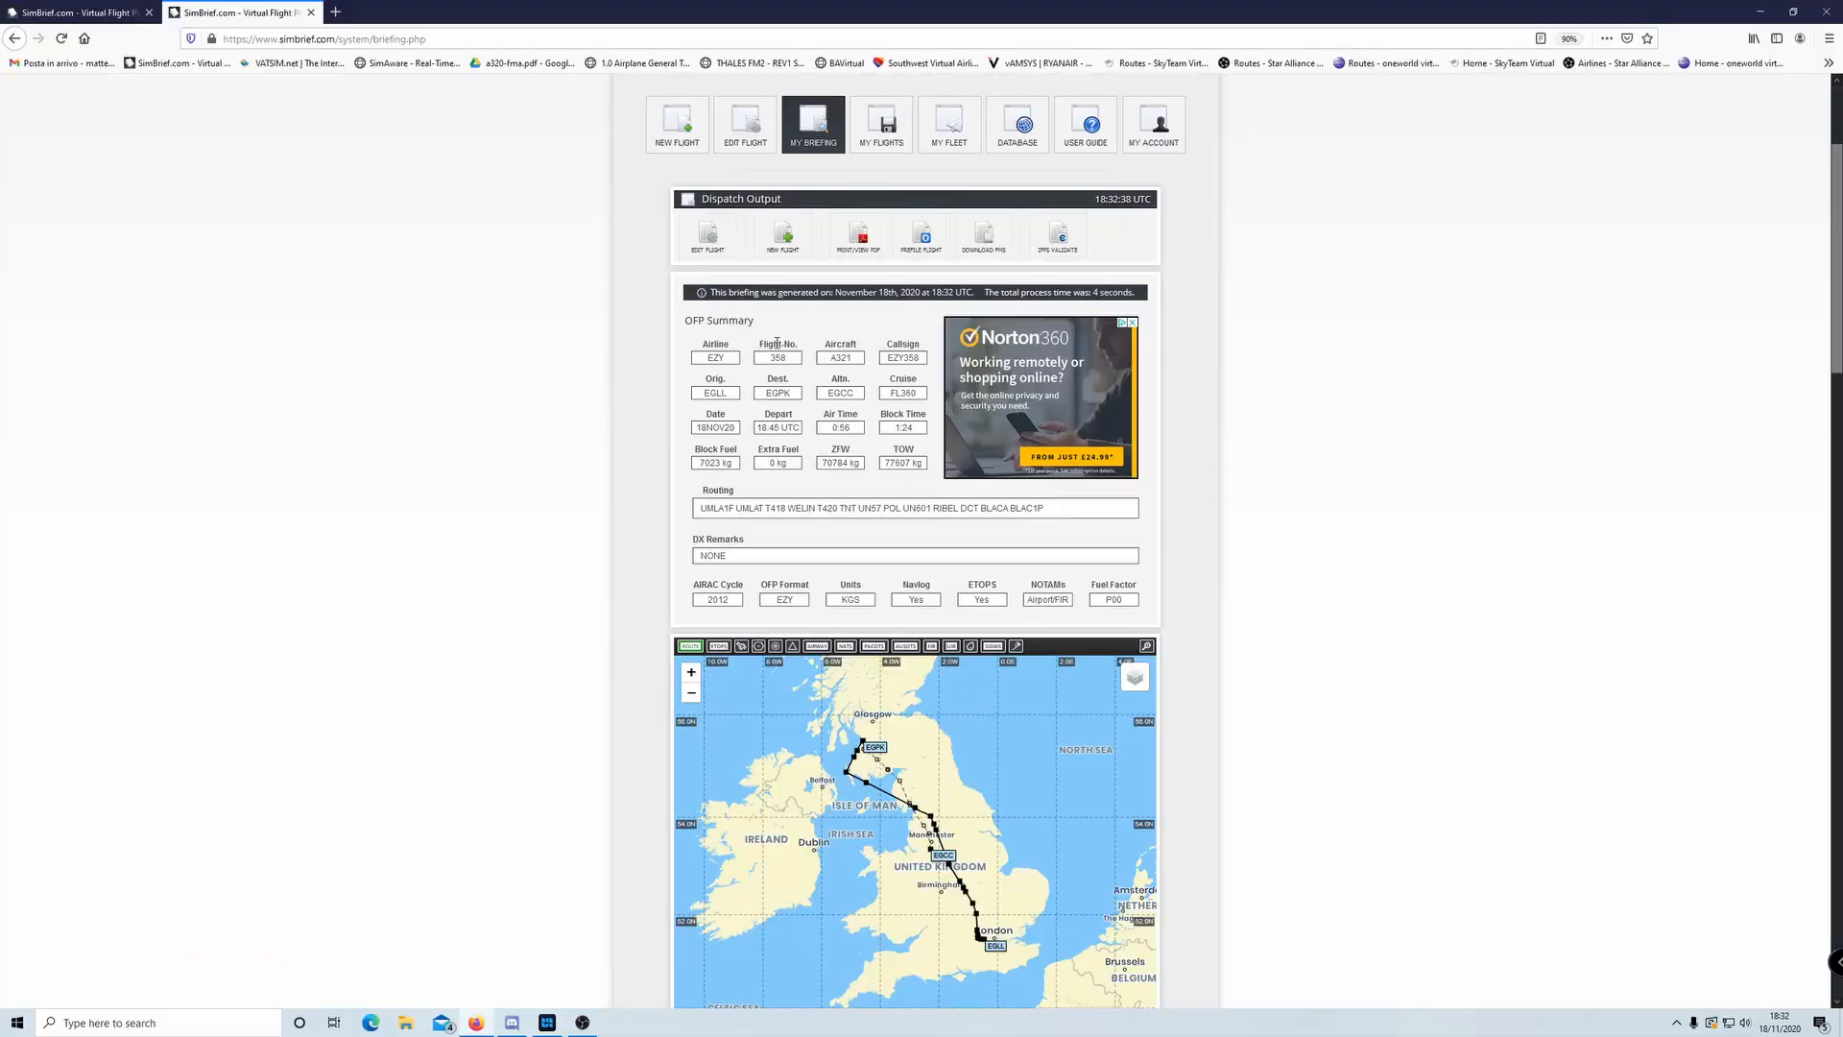
key(alt+Tab)
click(971, 656)
click(965, 516)
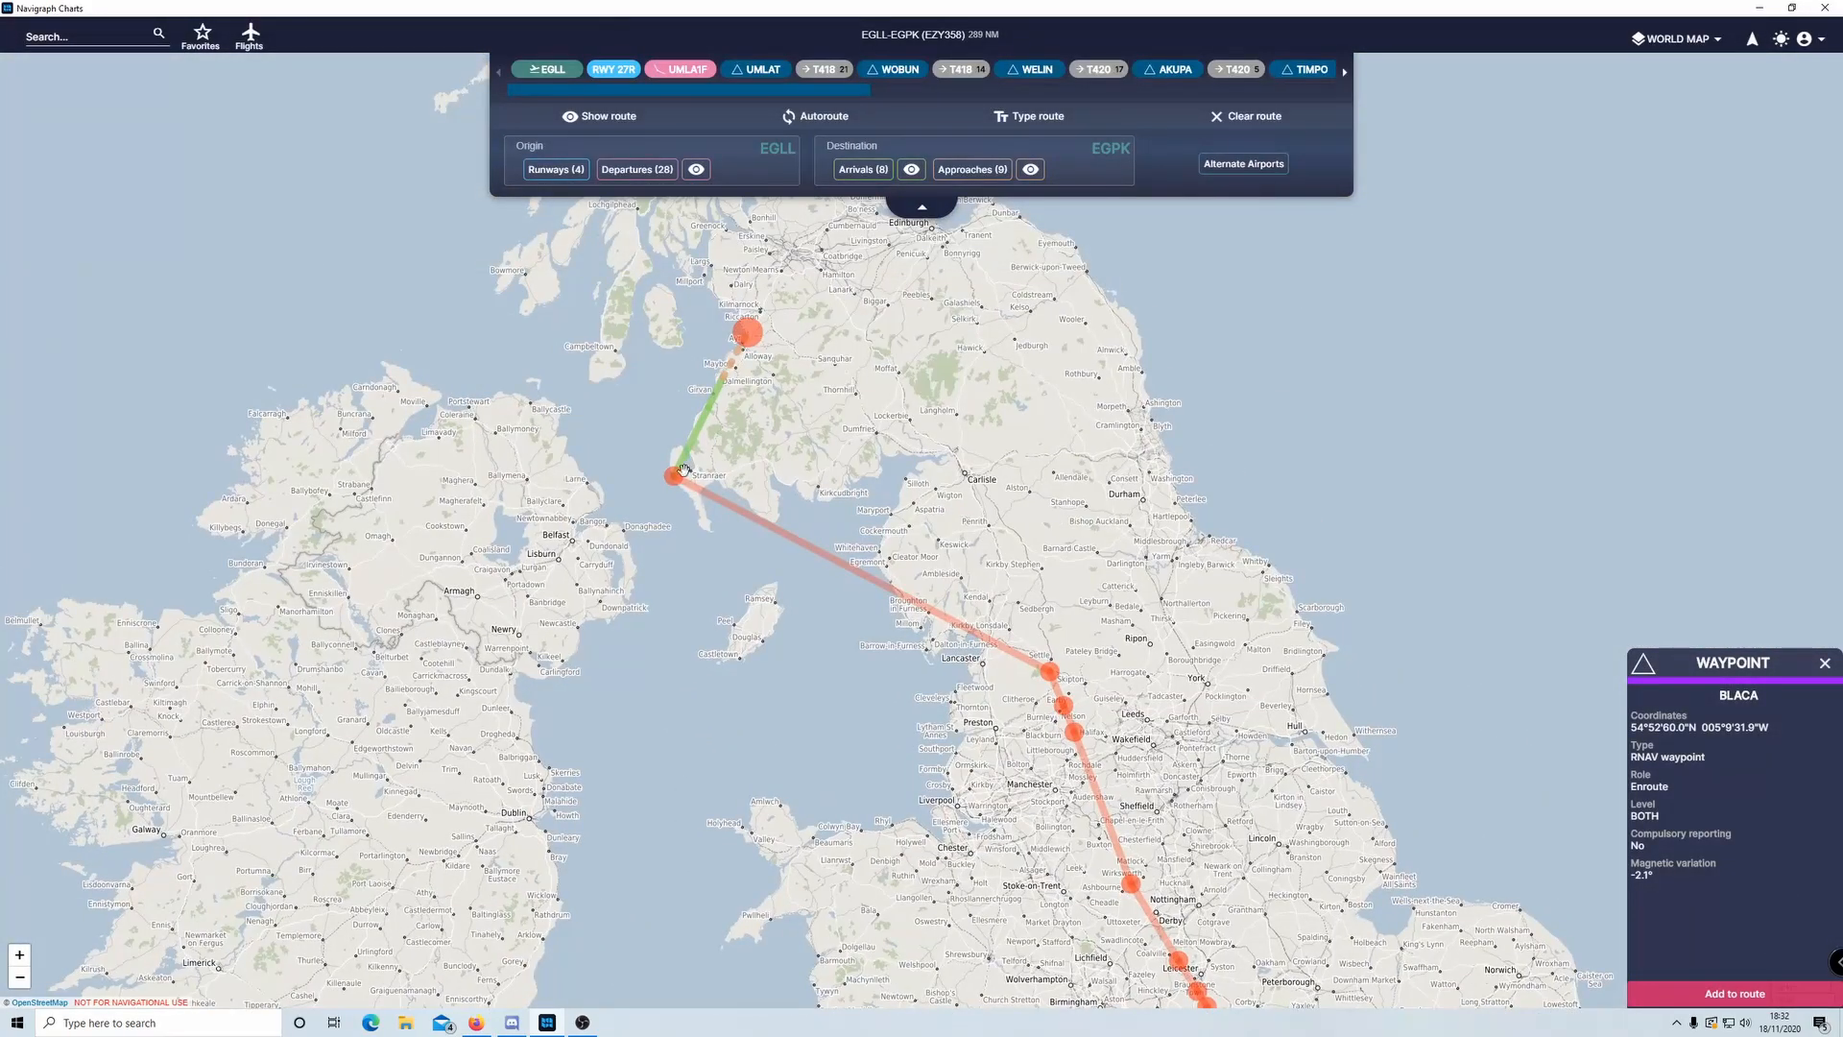
- Select the ILS RWY 30 (TRN) approach for EGPK and check the end of the route
drag(781, 461, 1004, 593)
scroll(999, 595, up, 2)
drag(1191, 297, 995, 611)
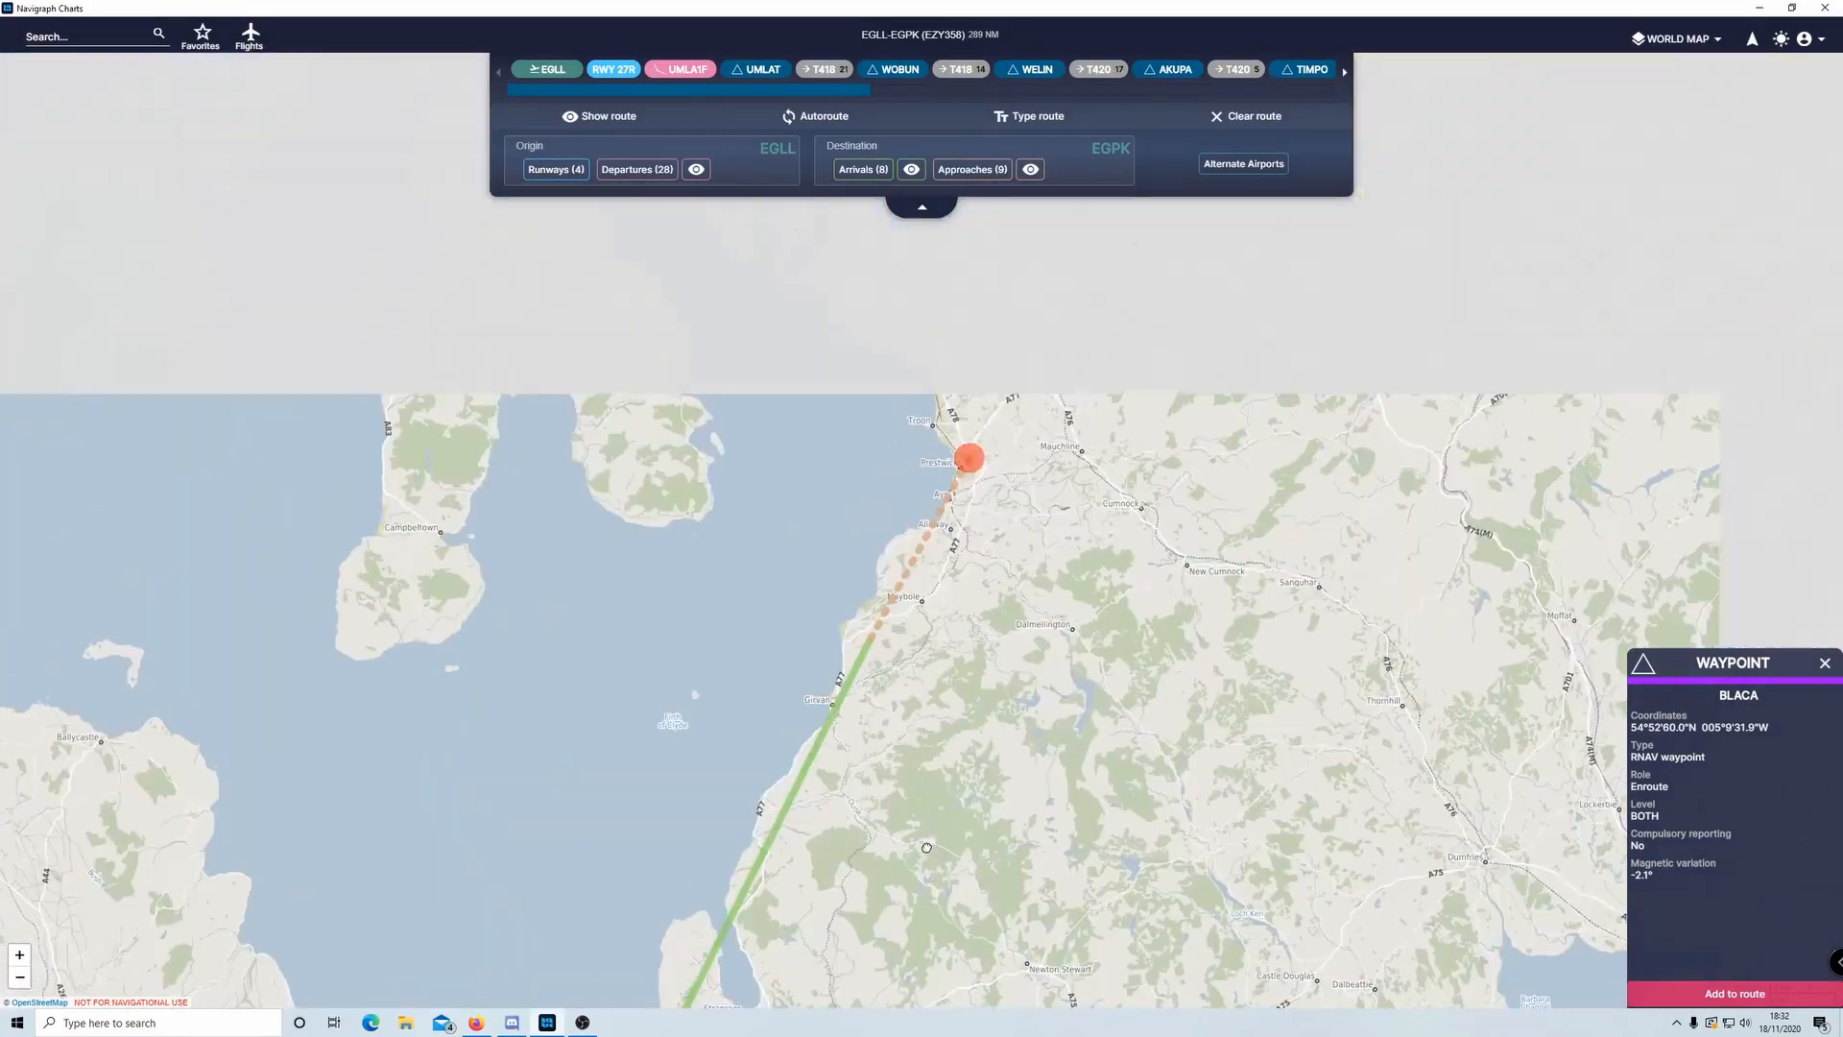
scroll(994, 611, down, 1)
click(999, 169)
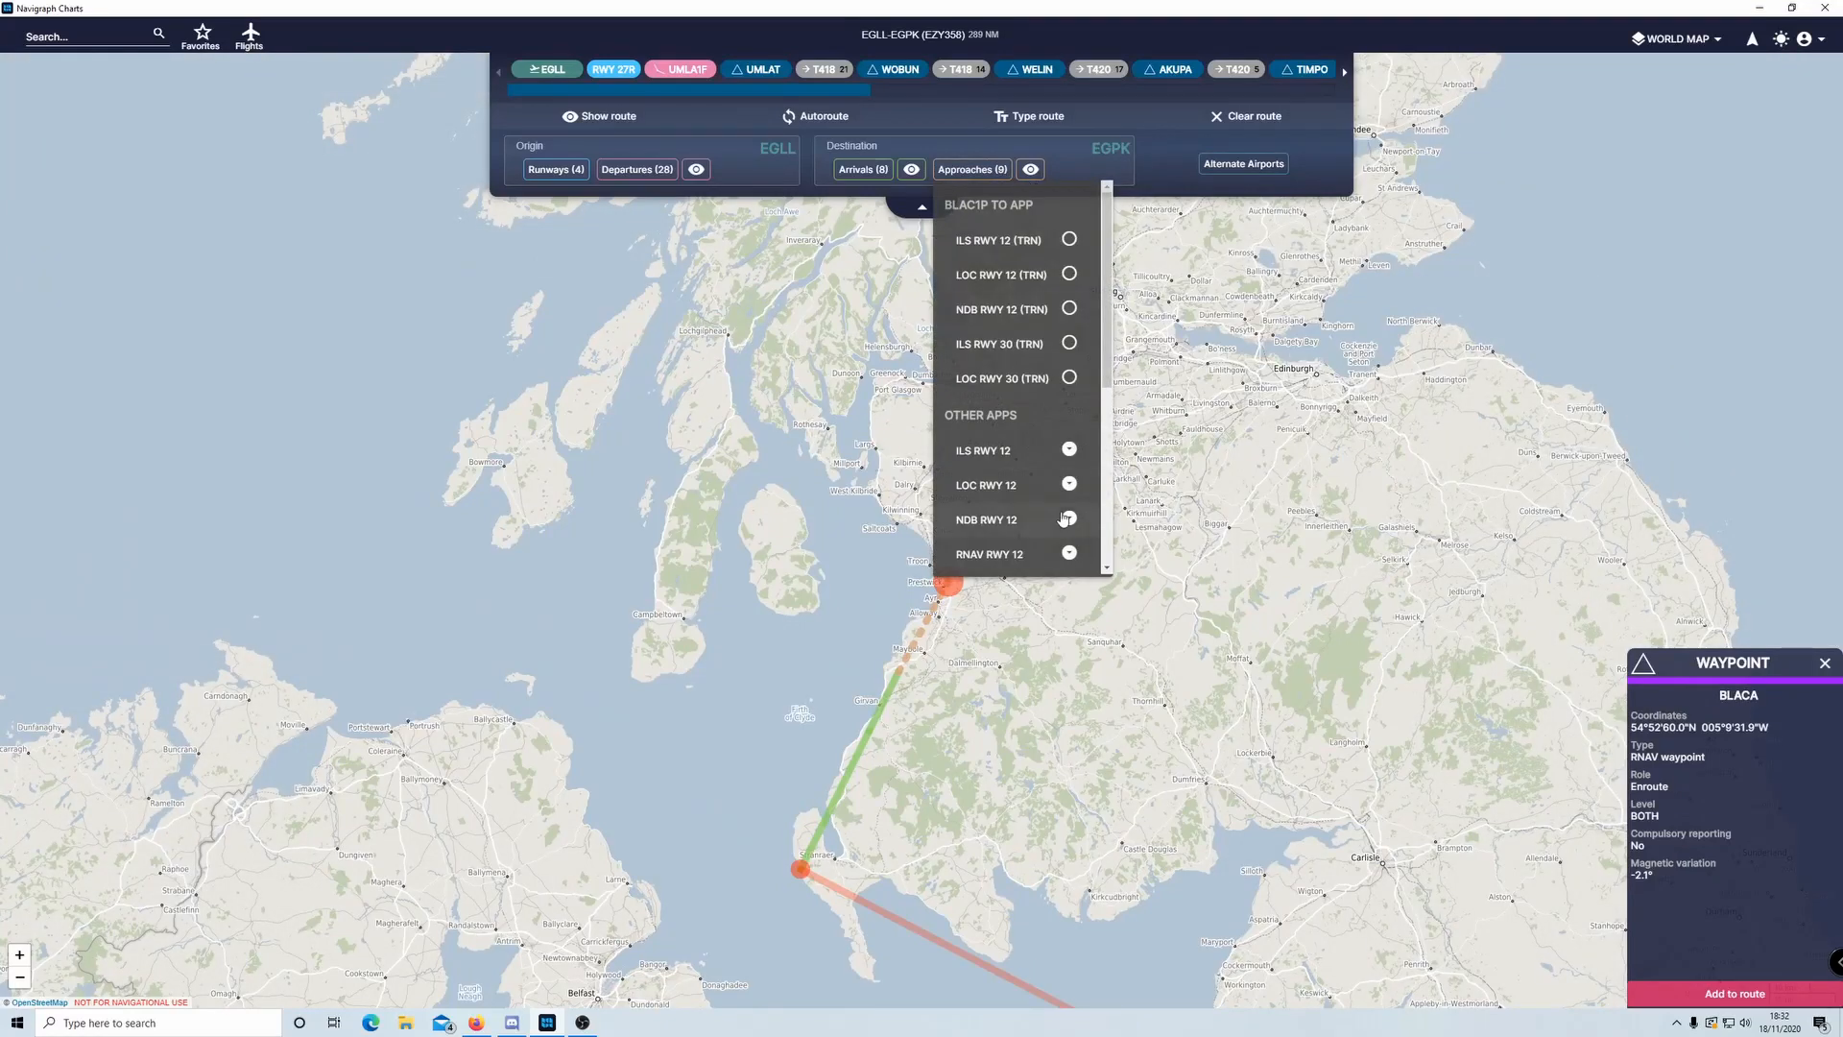
click(1069, 343)
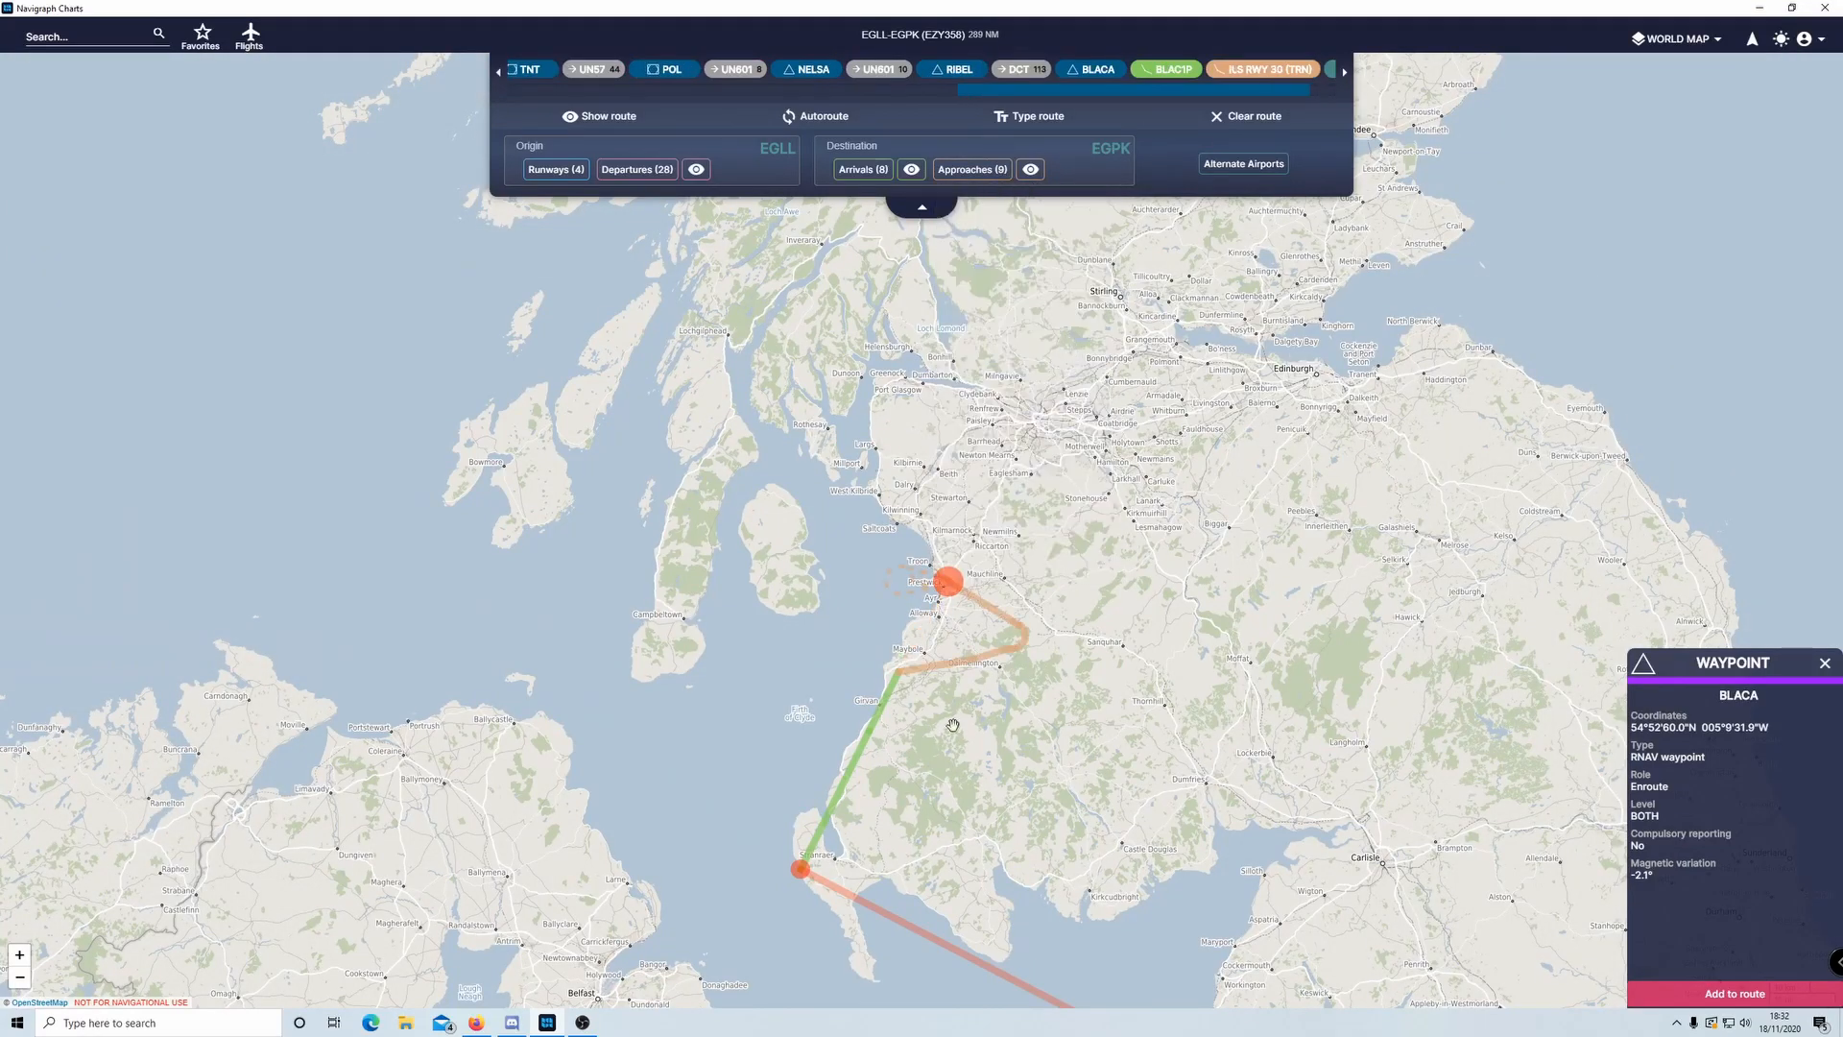
drag(1005, 694, 908, 610)
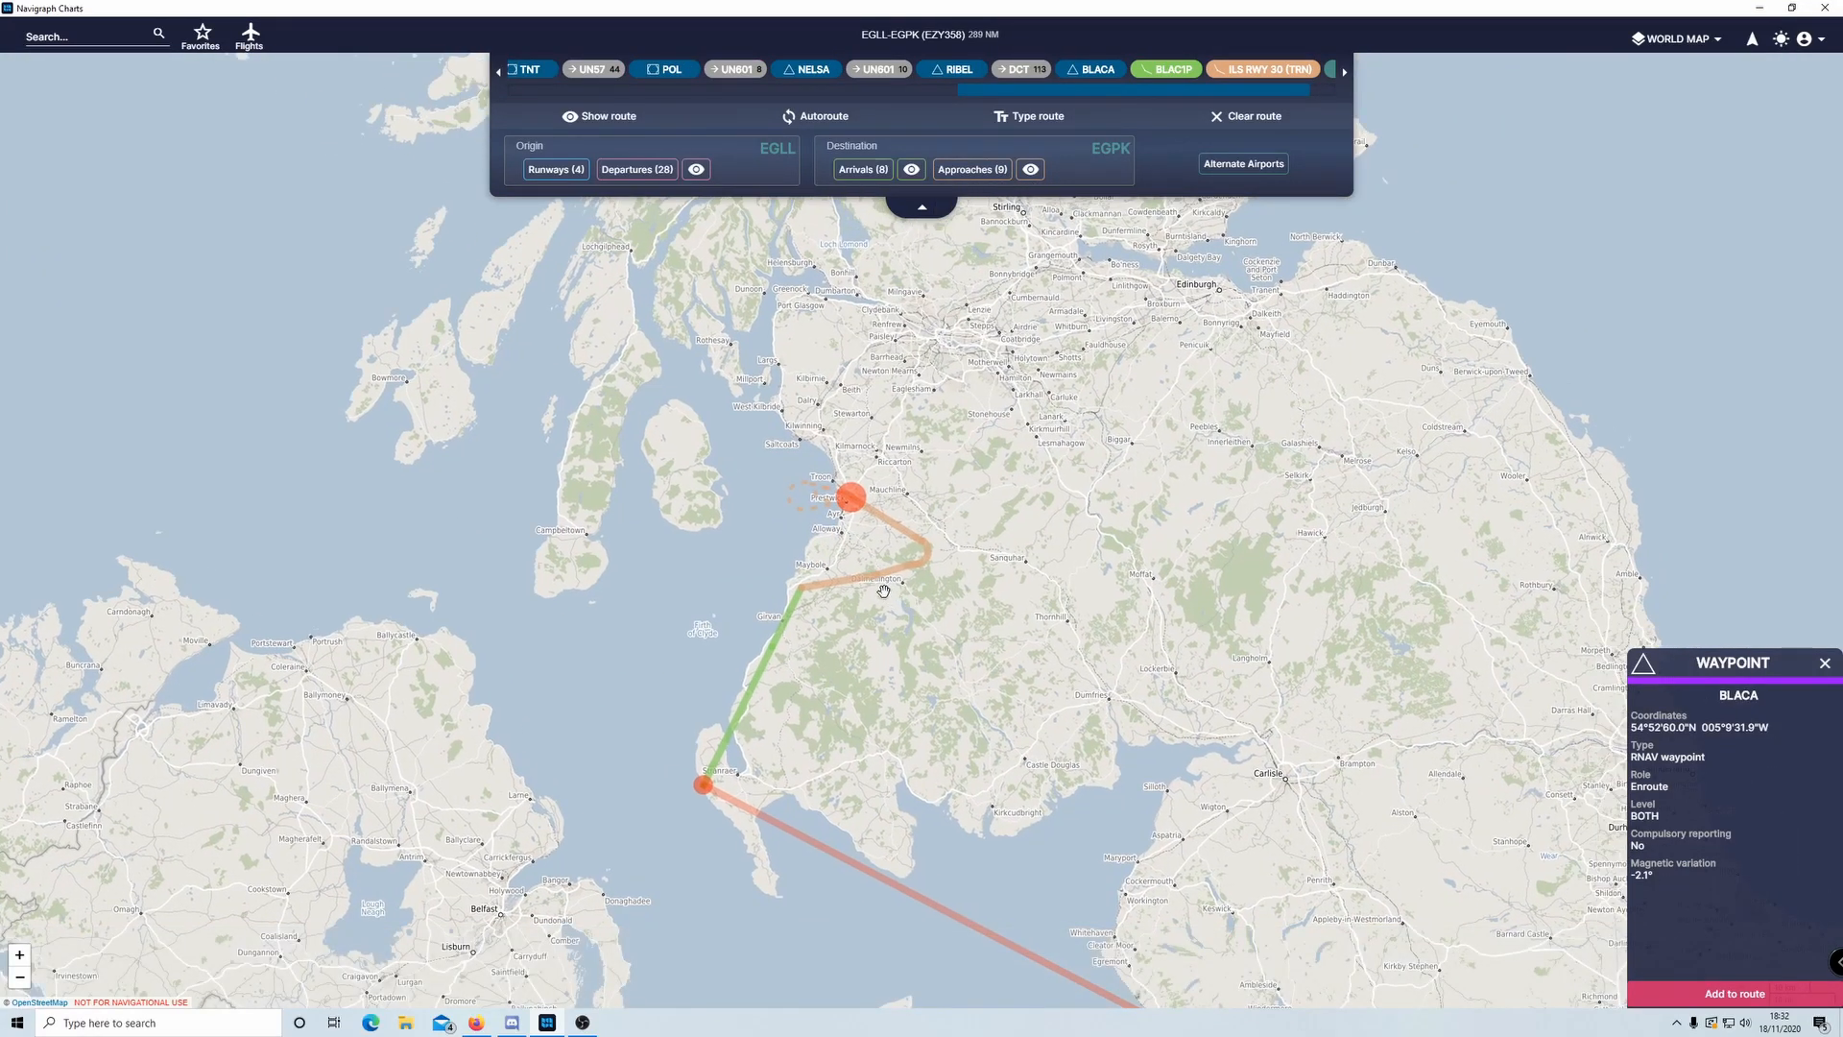
drag(1210, 91, 1271, 95)
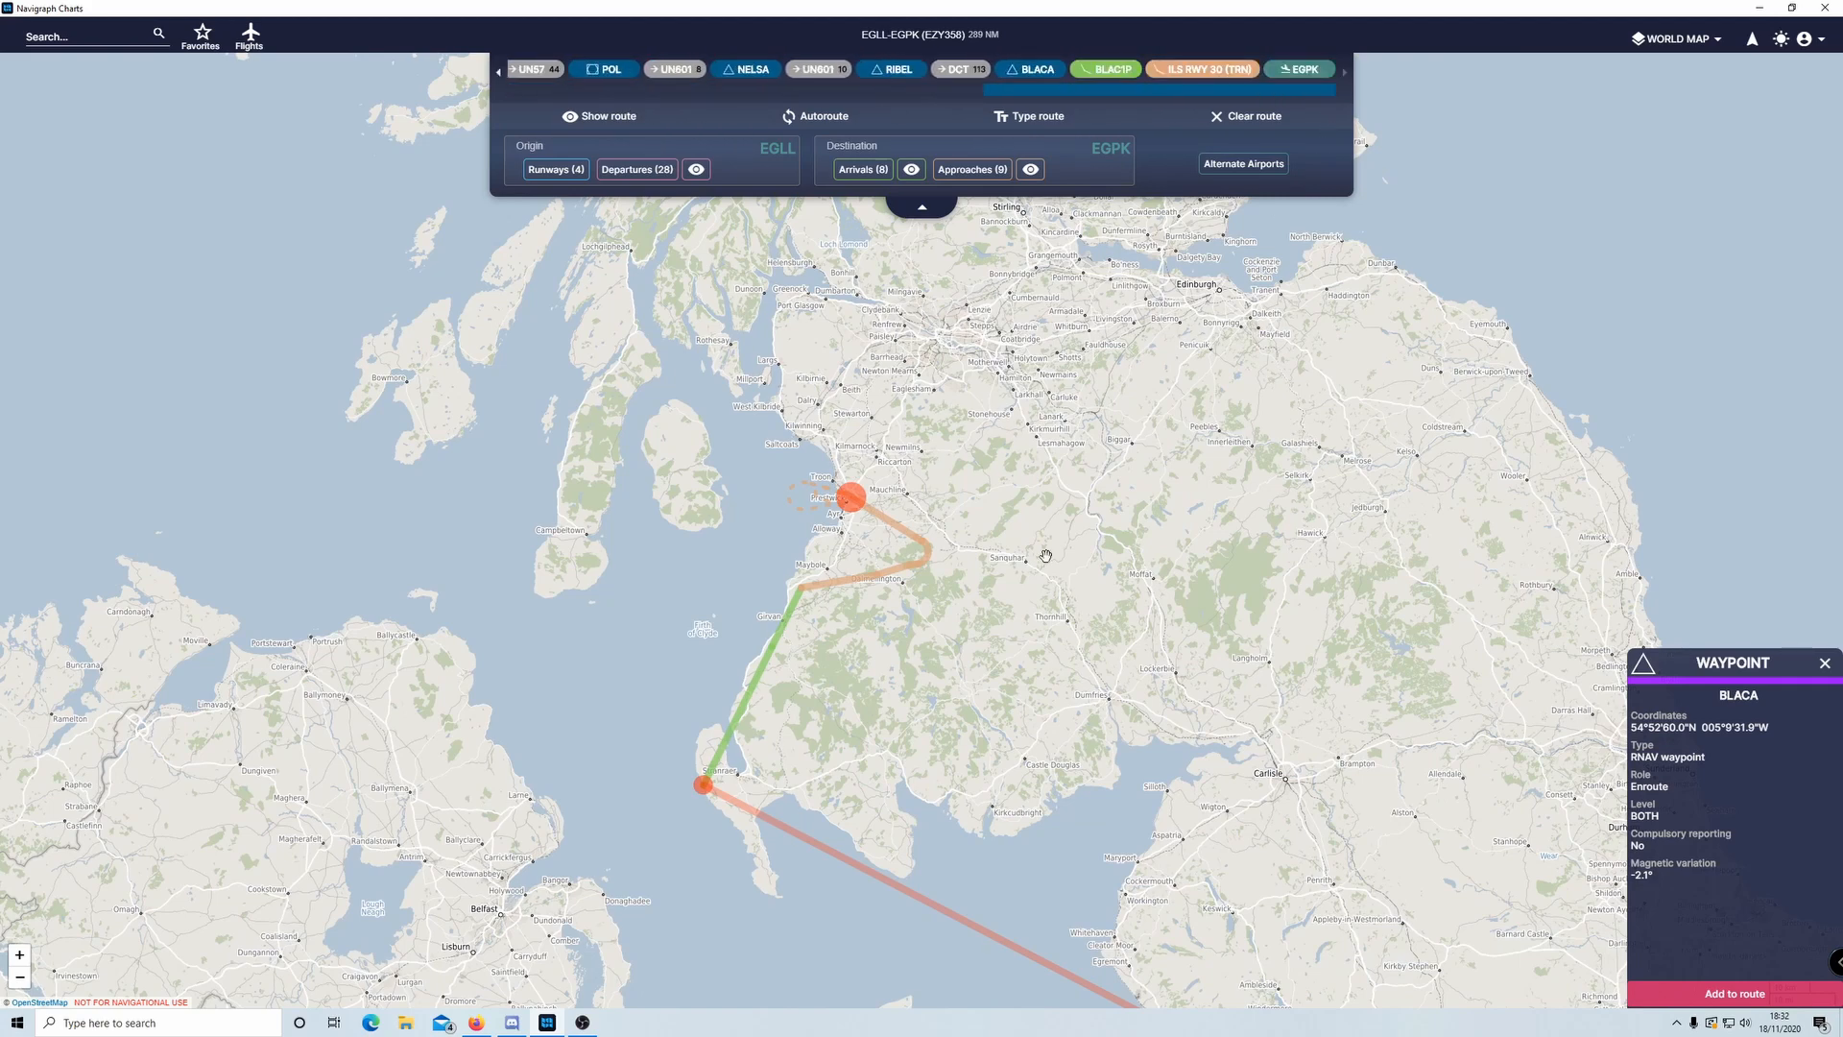
- Review the SimBrief briefing's routing, route map and OFP paperwork, comparing the route with the one in Navigraph Charts
key(alt+Tab)
scroll(1382, 481, down, 2)
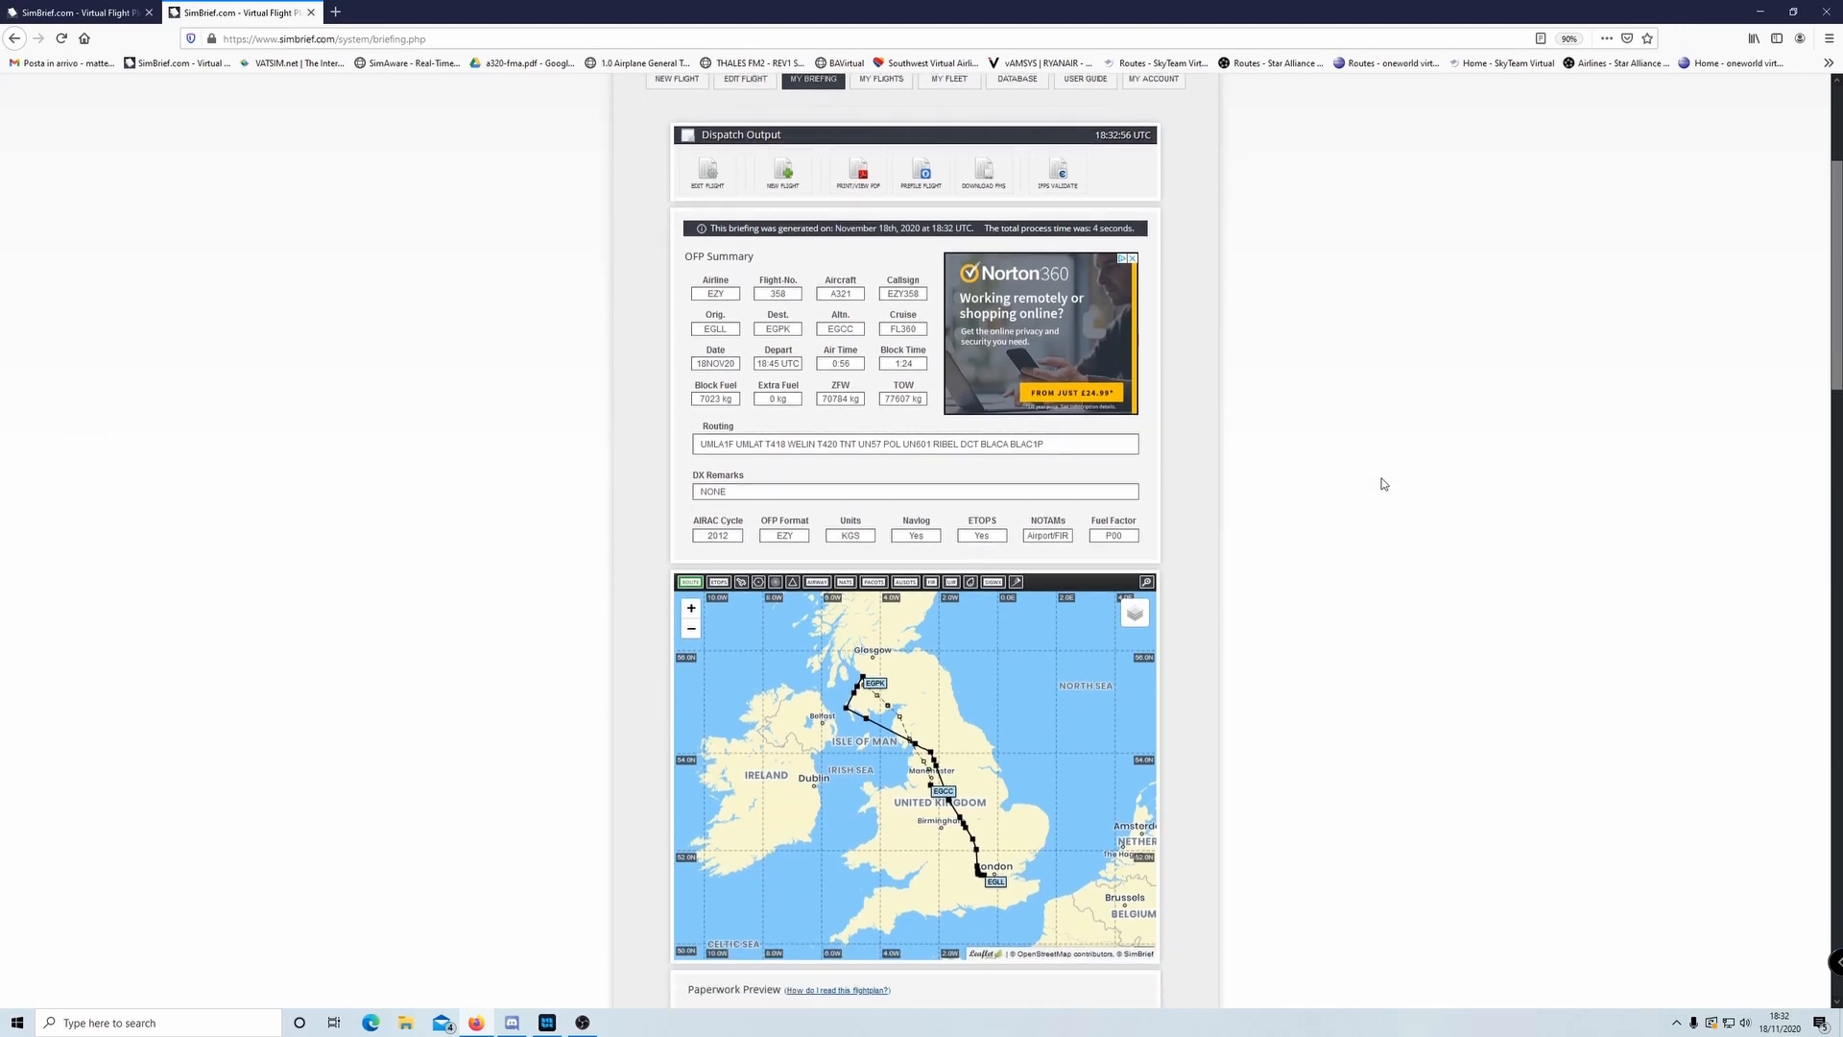
scroll(1200, 555, down, 2)
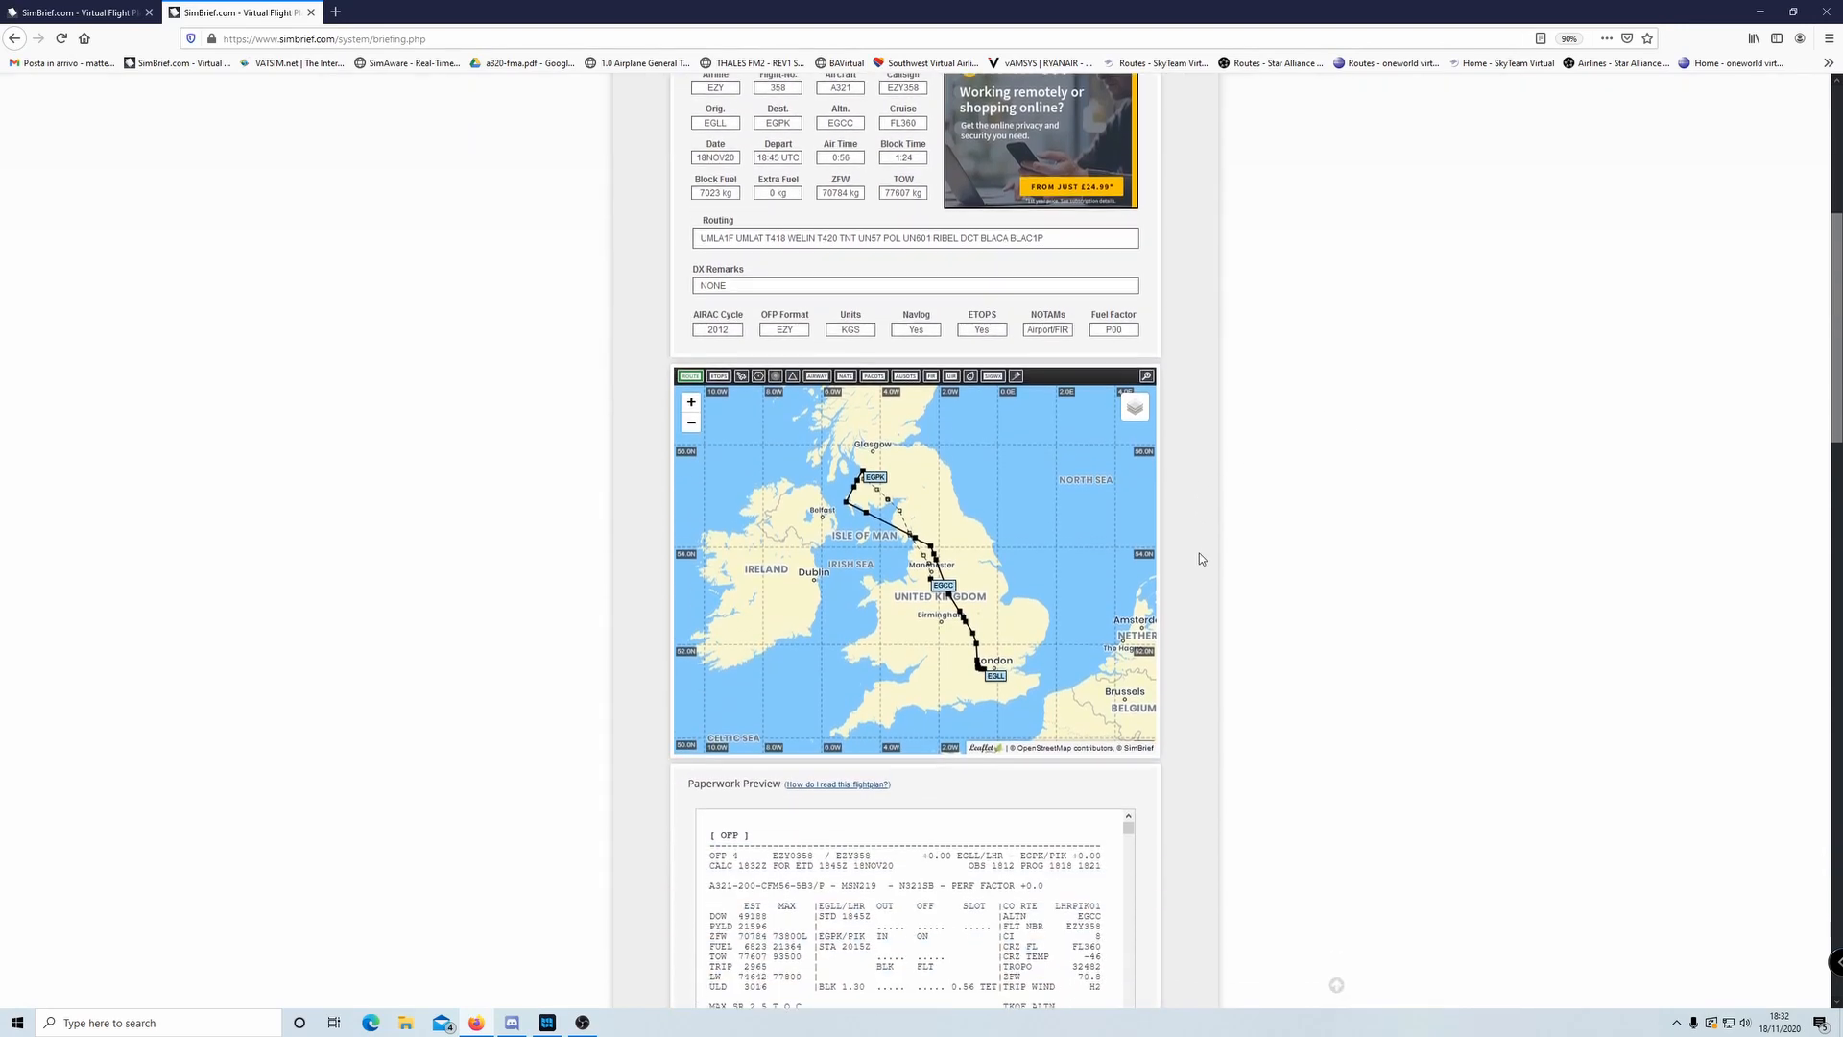
scroll(1213, 636, up, 3)
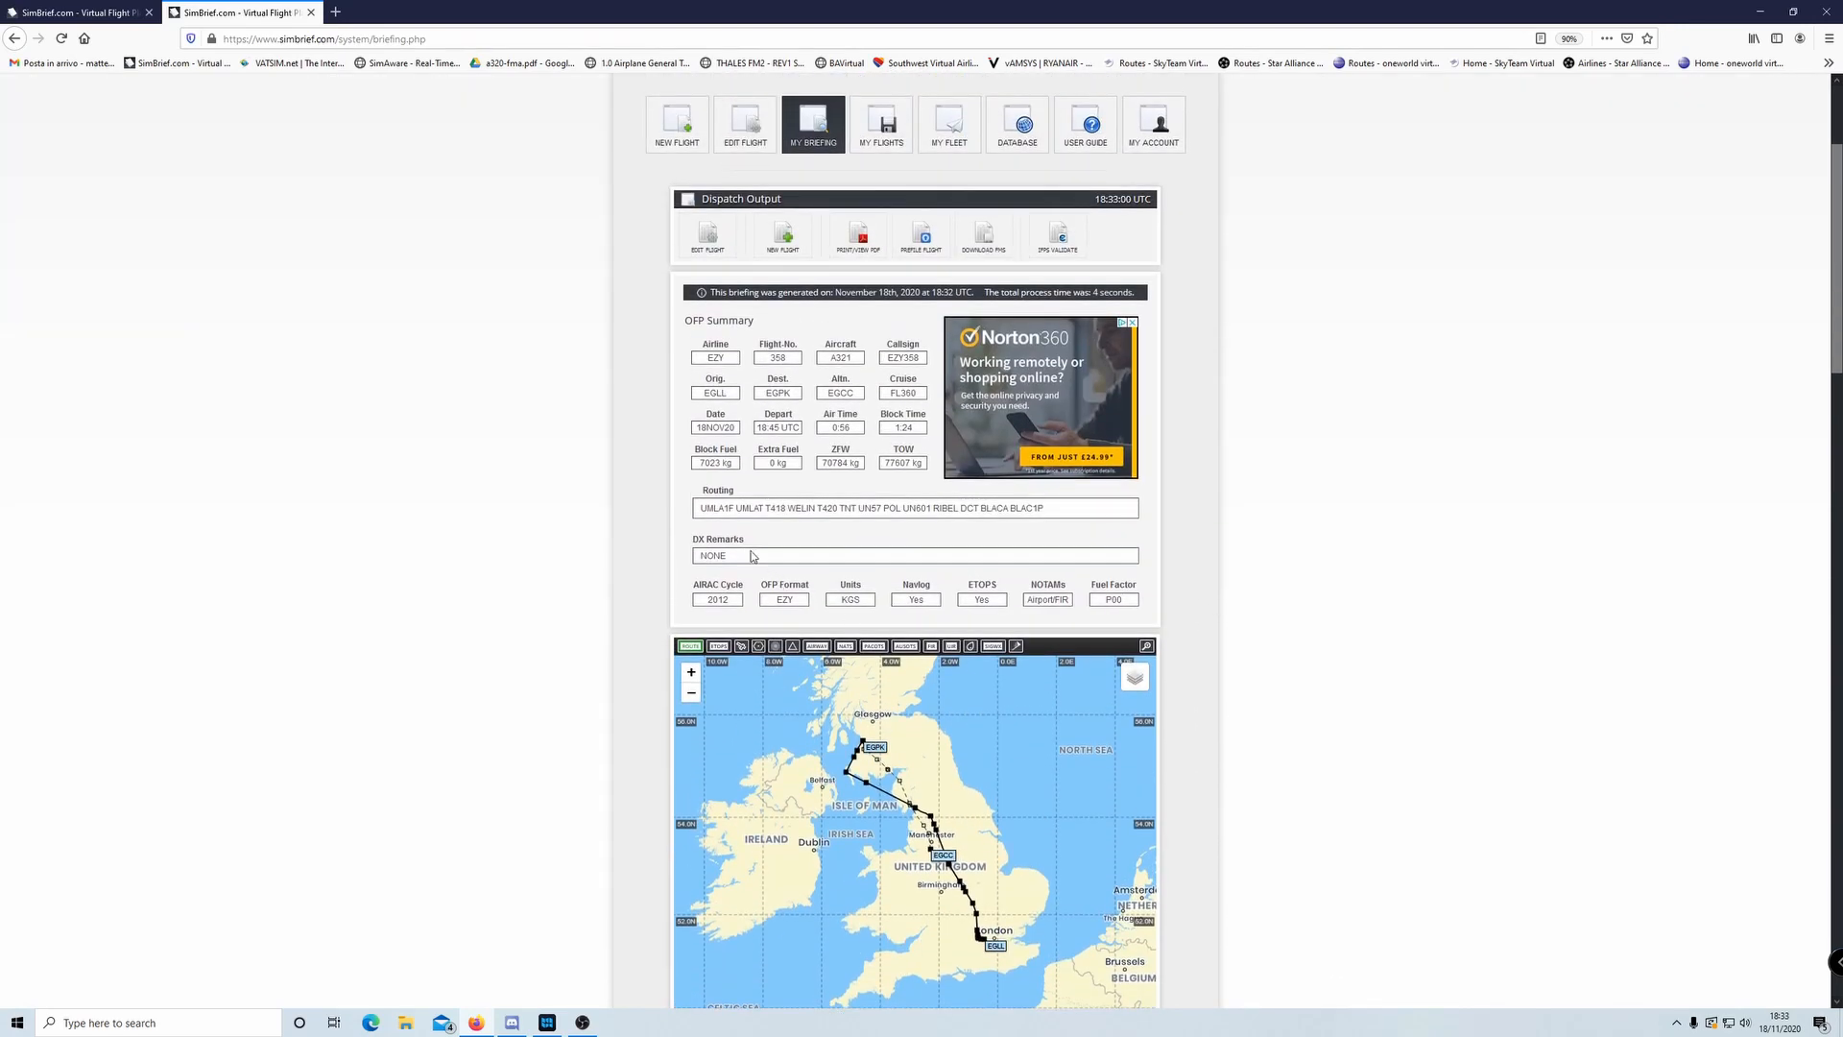
scroll(1308, 509, down, 8)
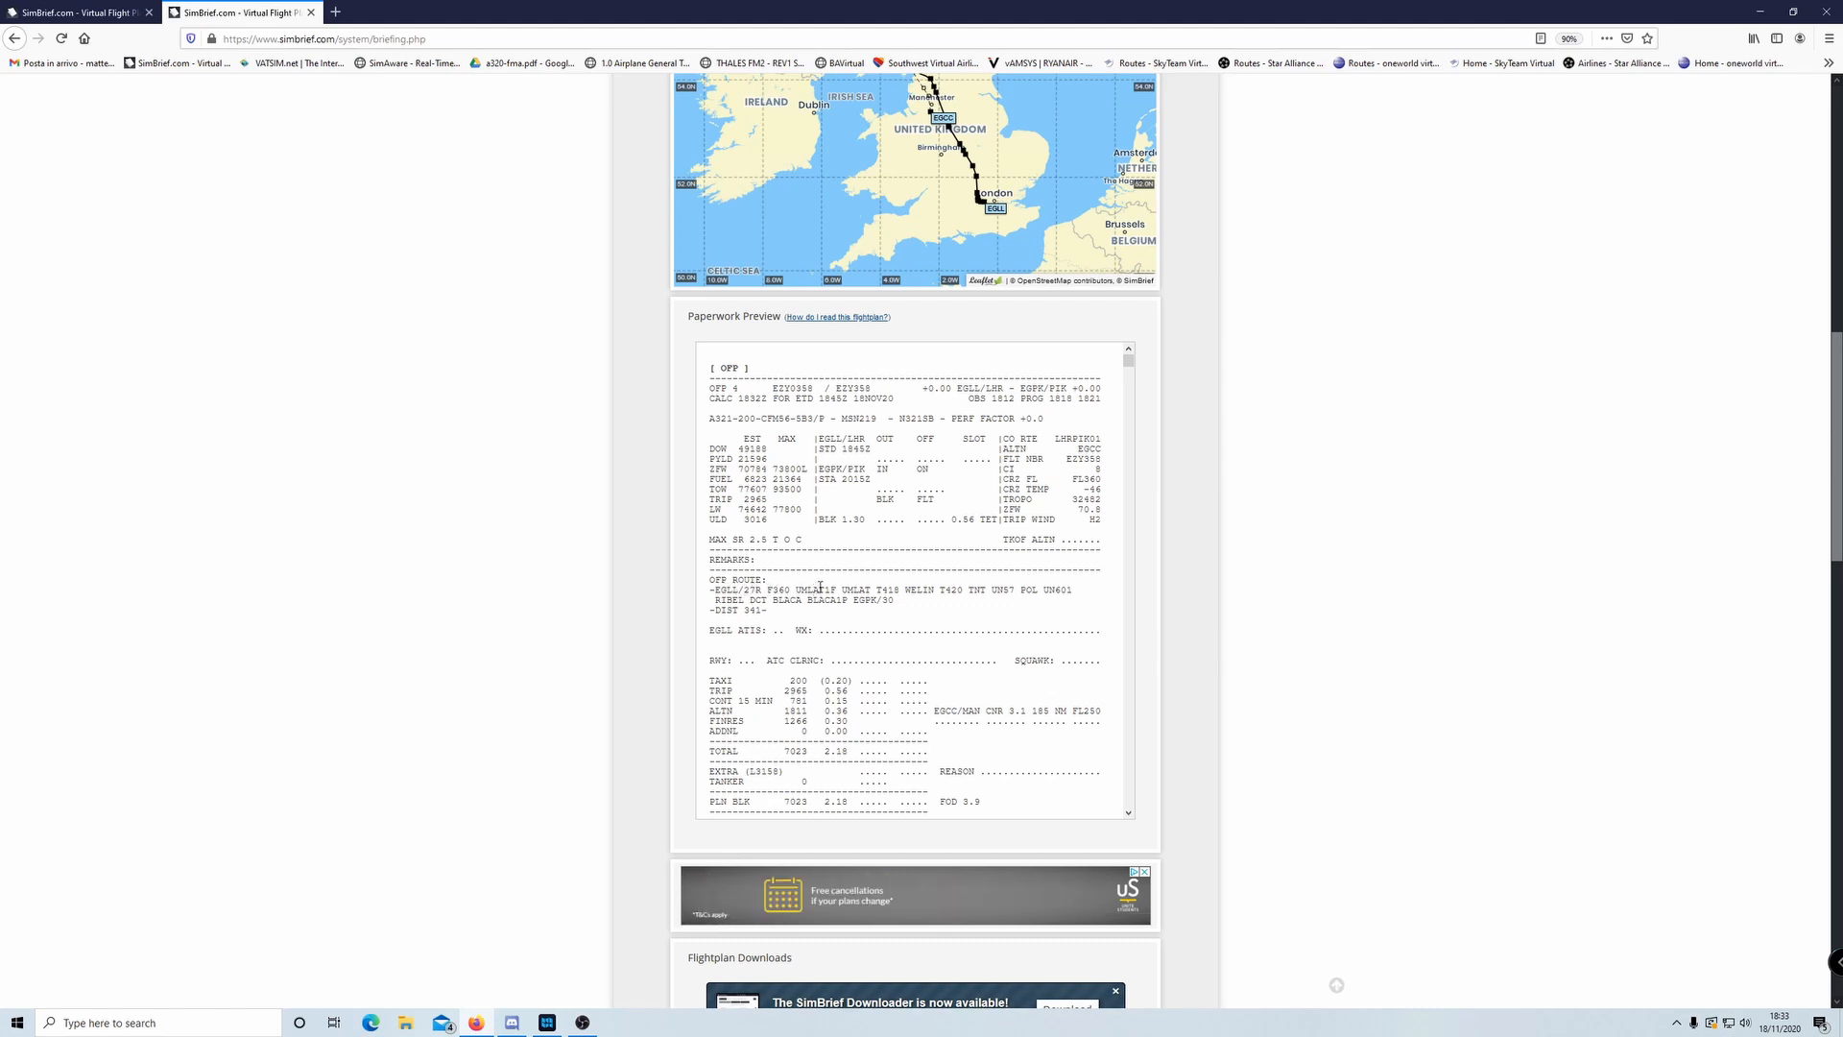
key(alt+Tab)
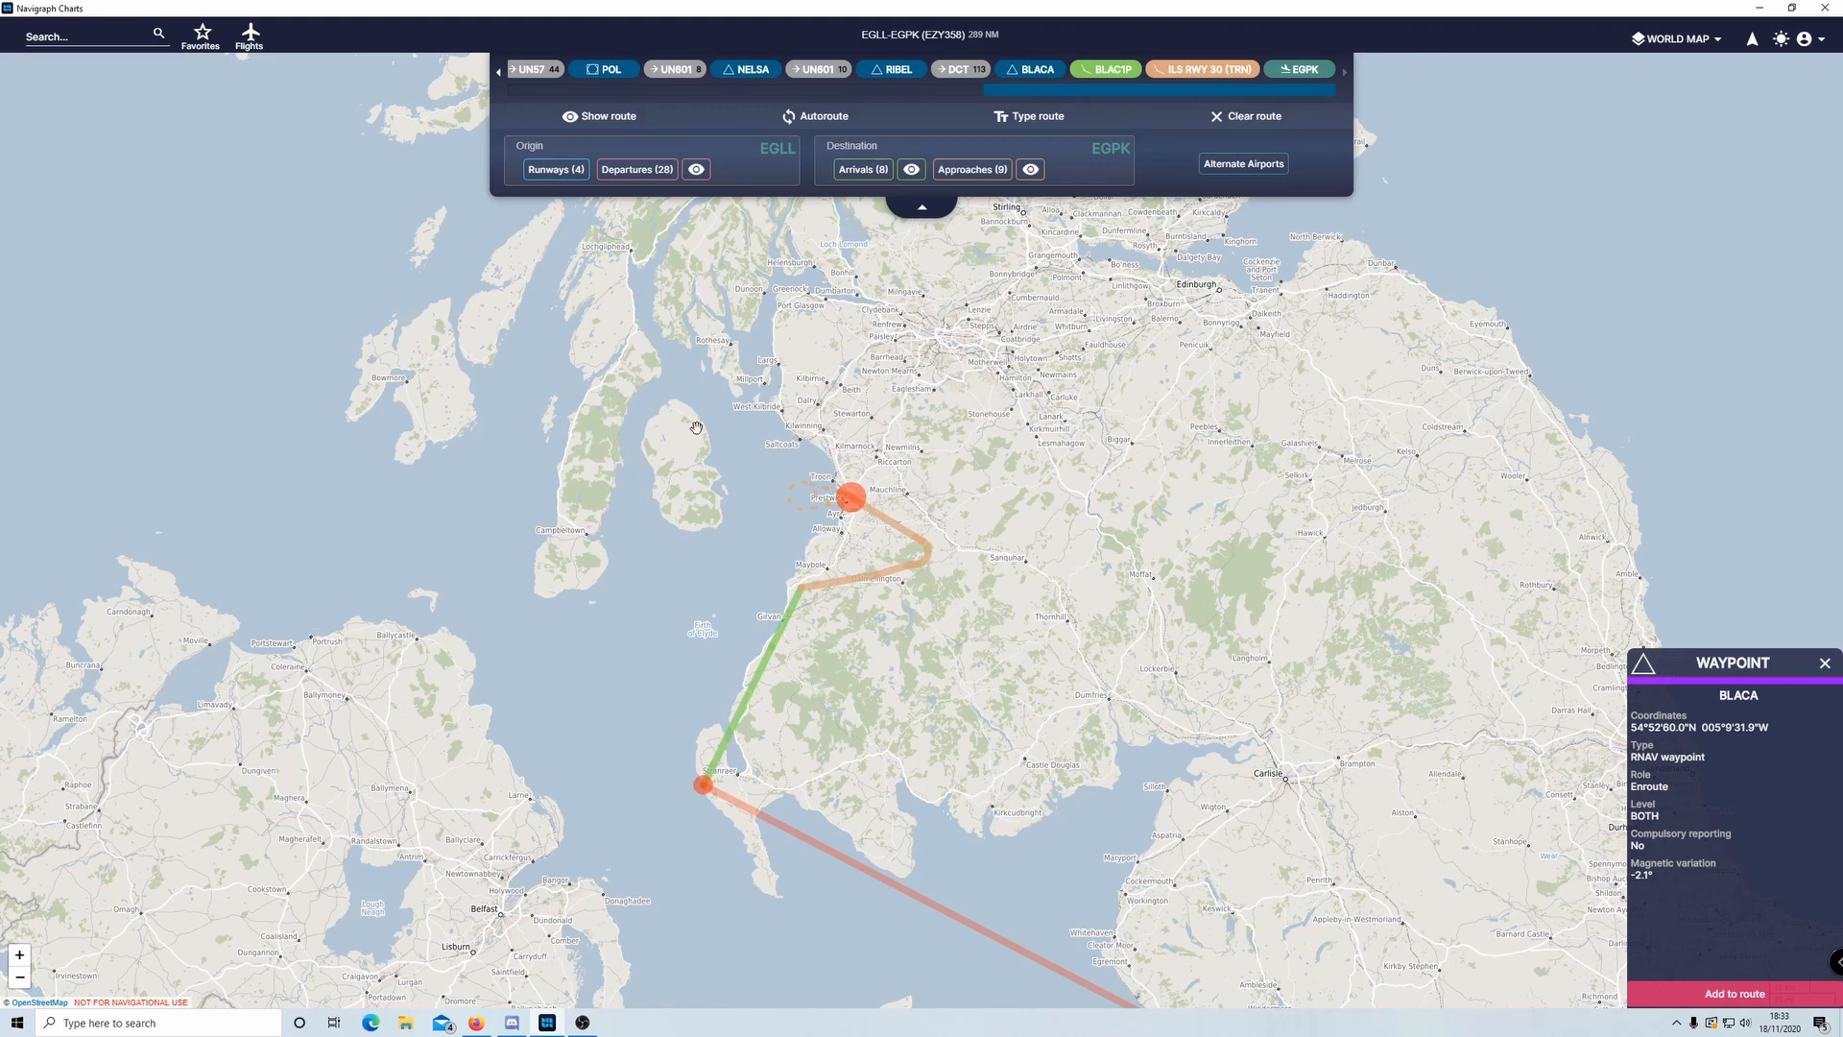
key(alt+Tab)
scroll(1173, 482, up, 3)
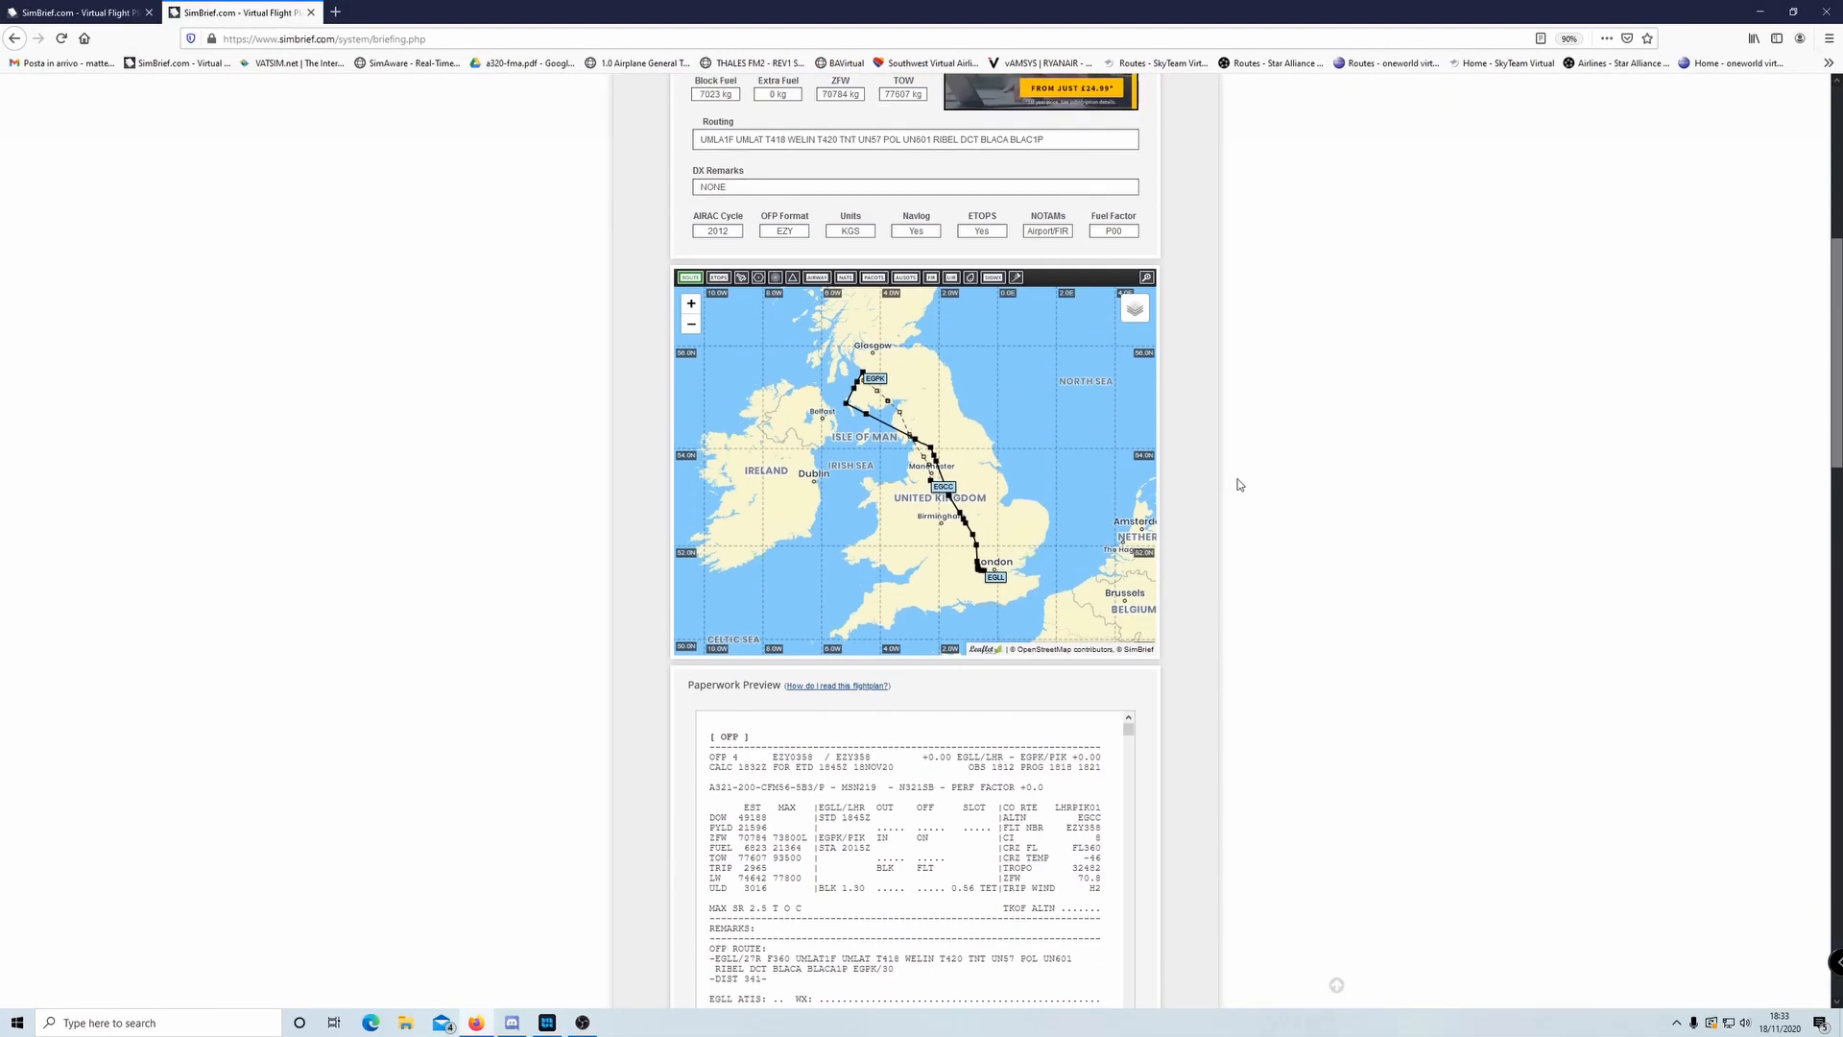
- Start a new SimBrief flight for airline BAW, flight number 358, departing EGLL and arriving at EDDF
scroll(1238, 484, up, 6)
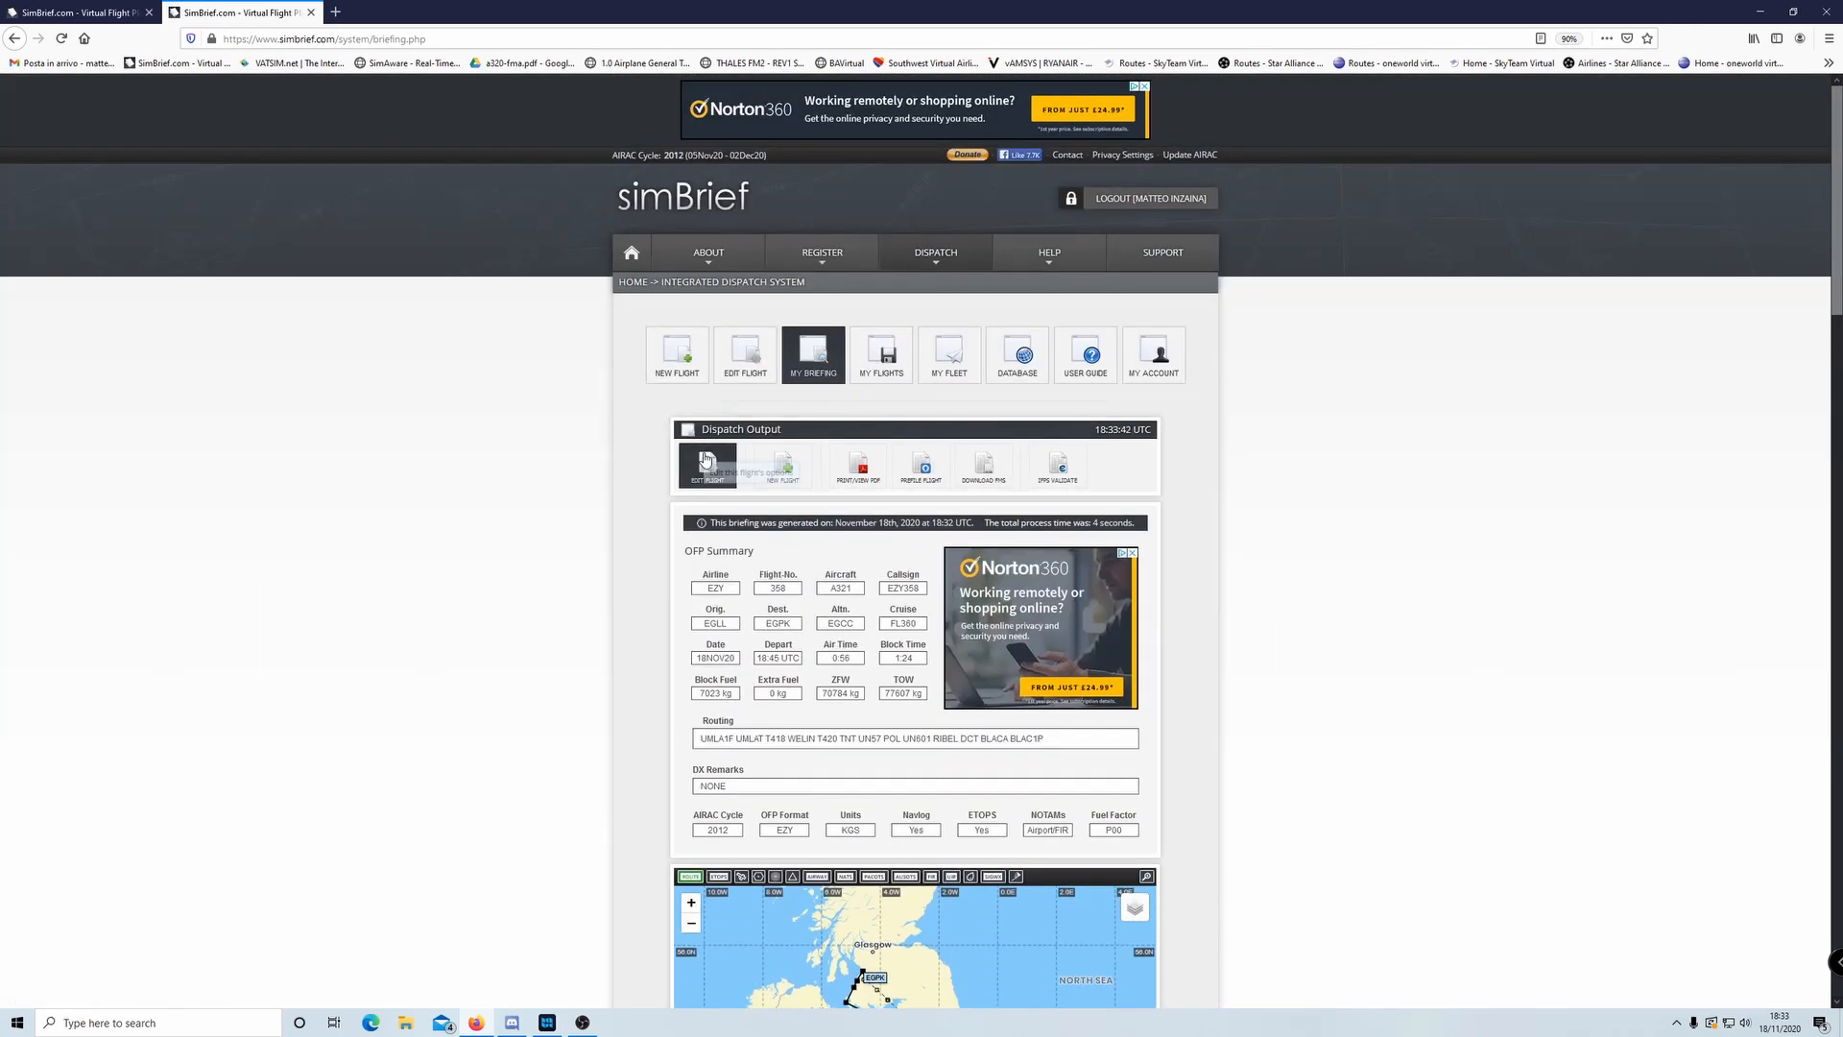
click(783, 465)
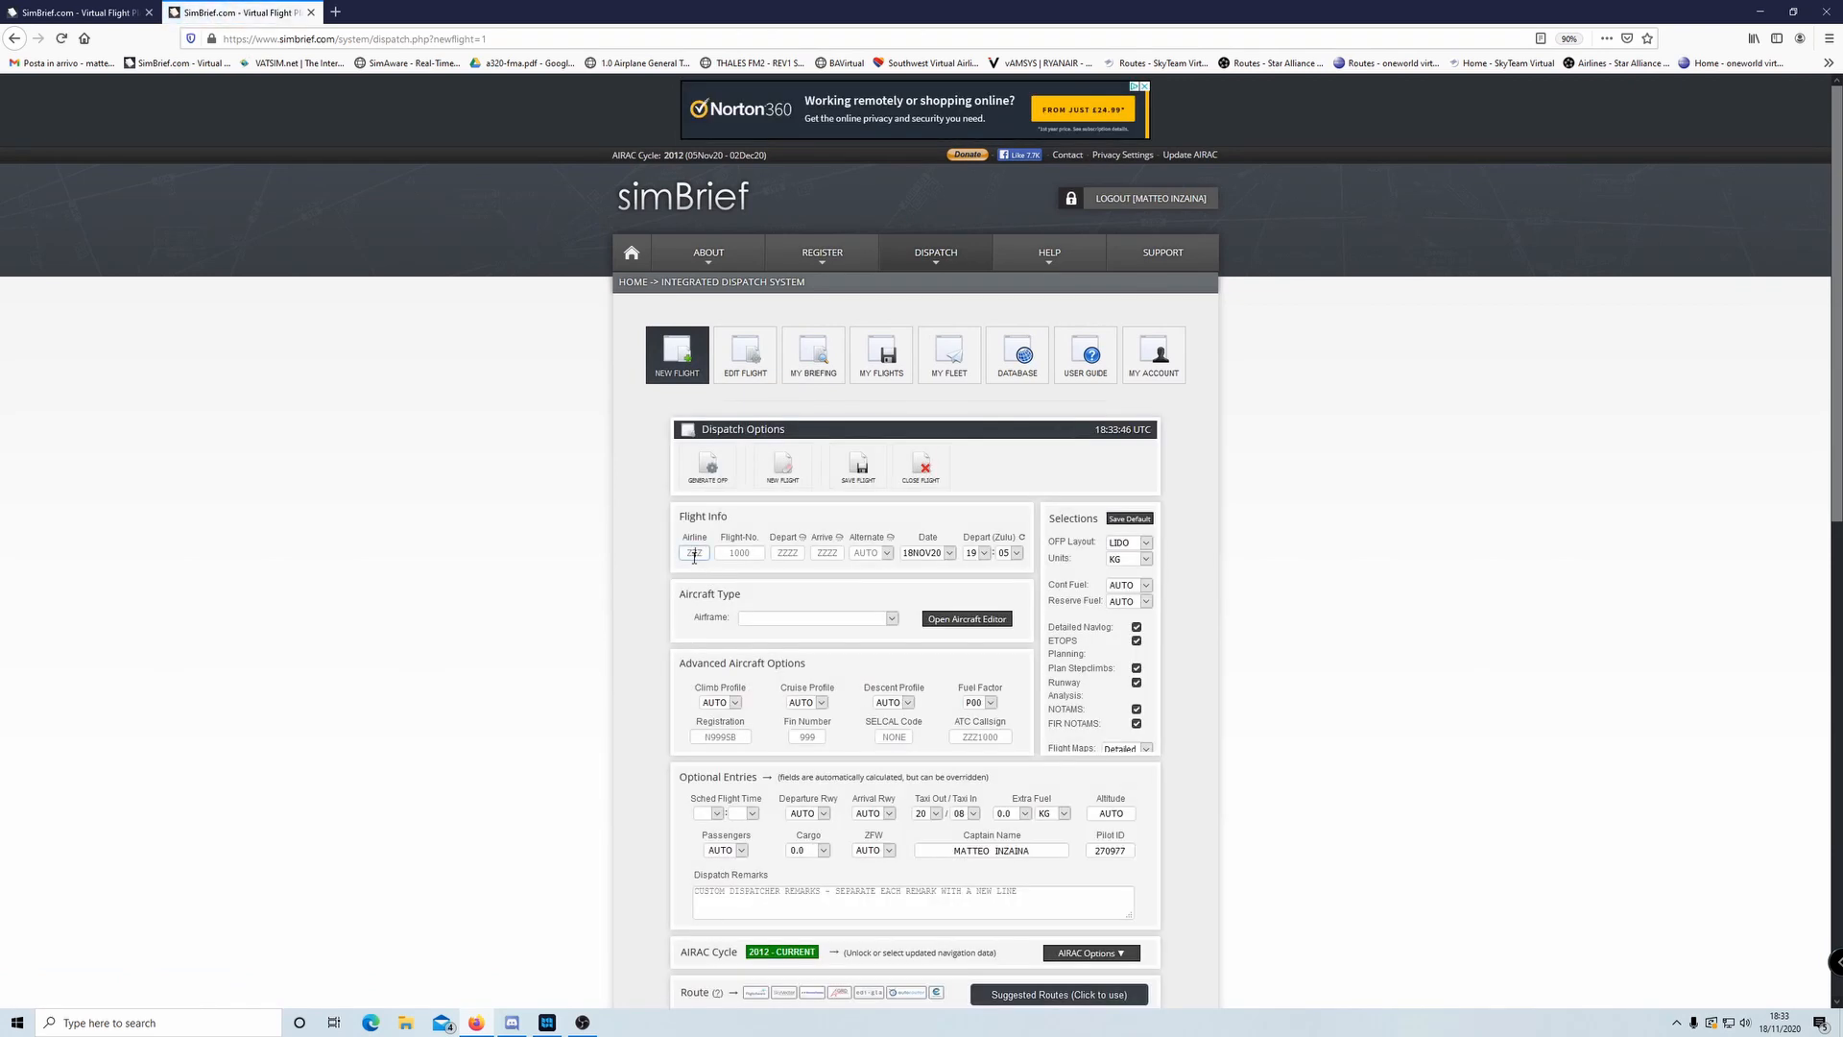
text(BAW)
key(Tab)
text(358)
key(Tab)
text(EGLL)
key(Tab)
text(E)
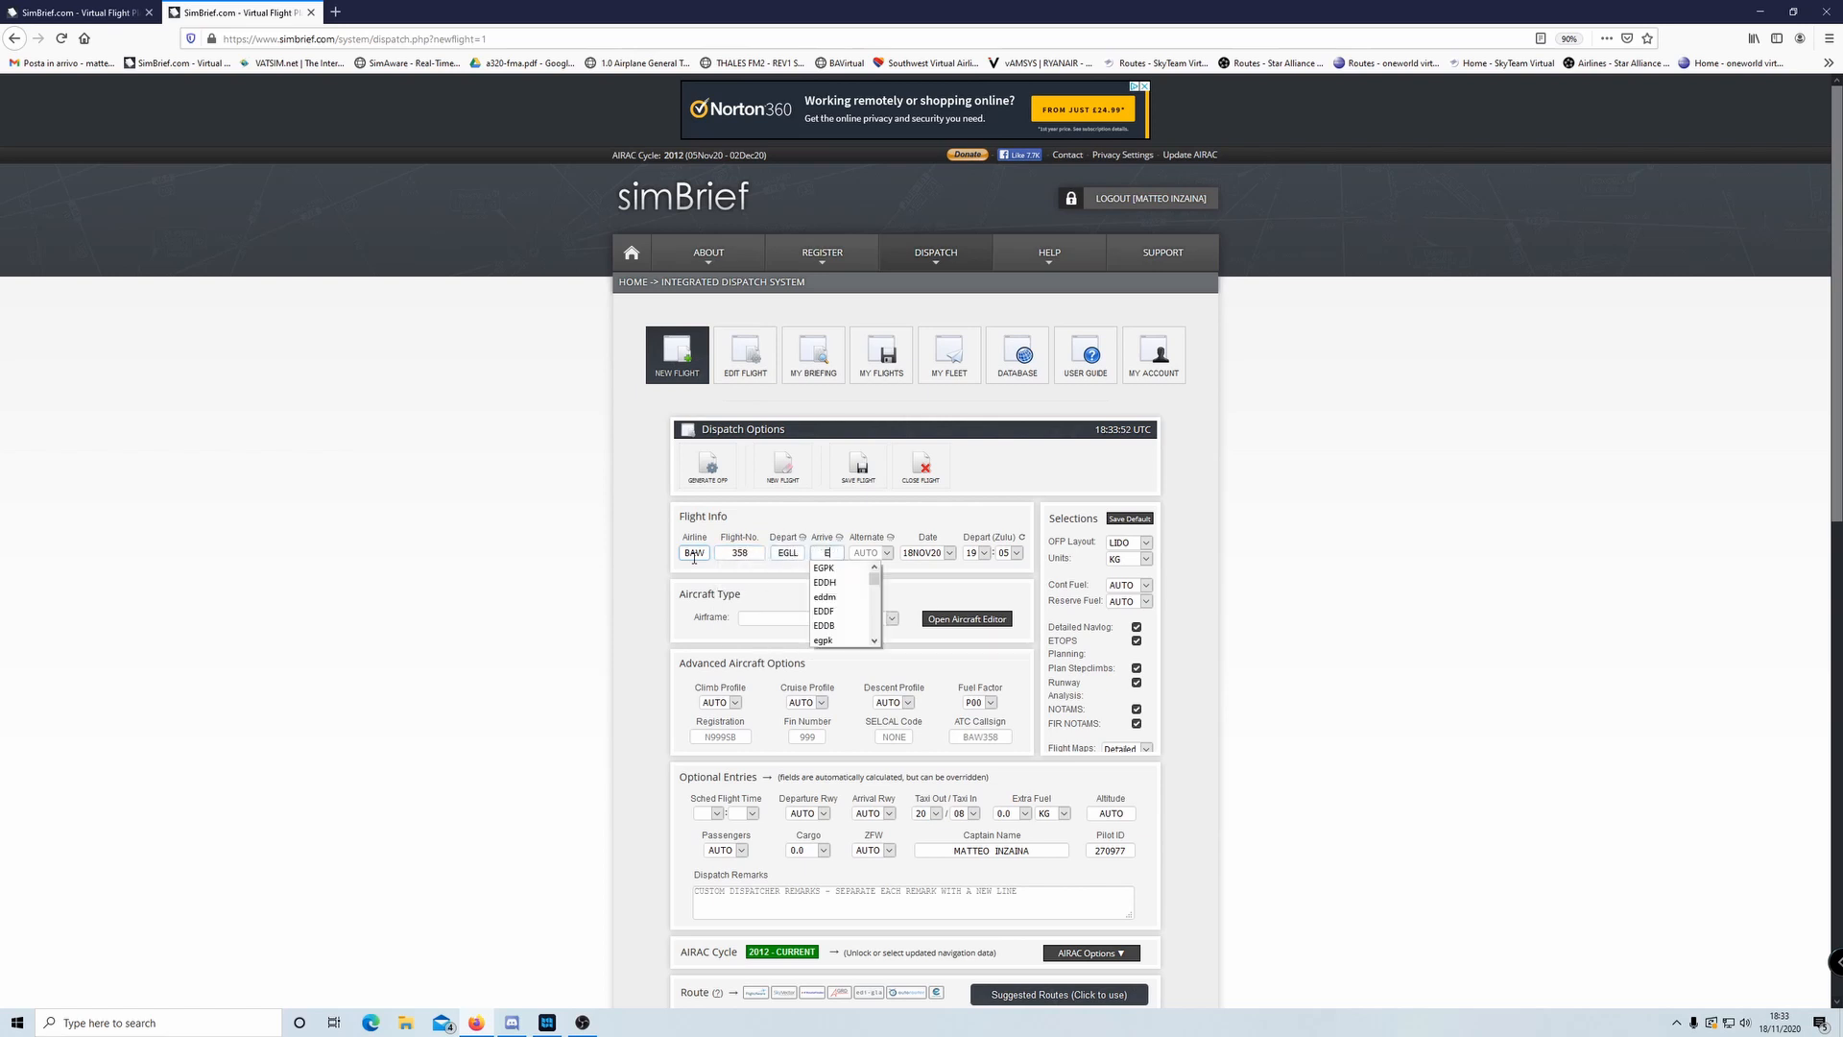
text(DDF)
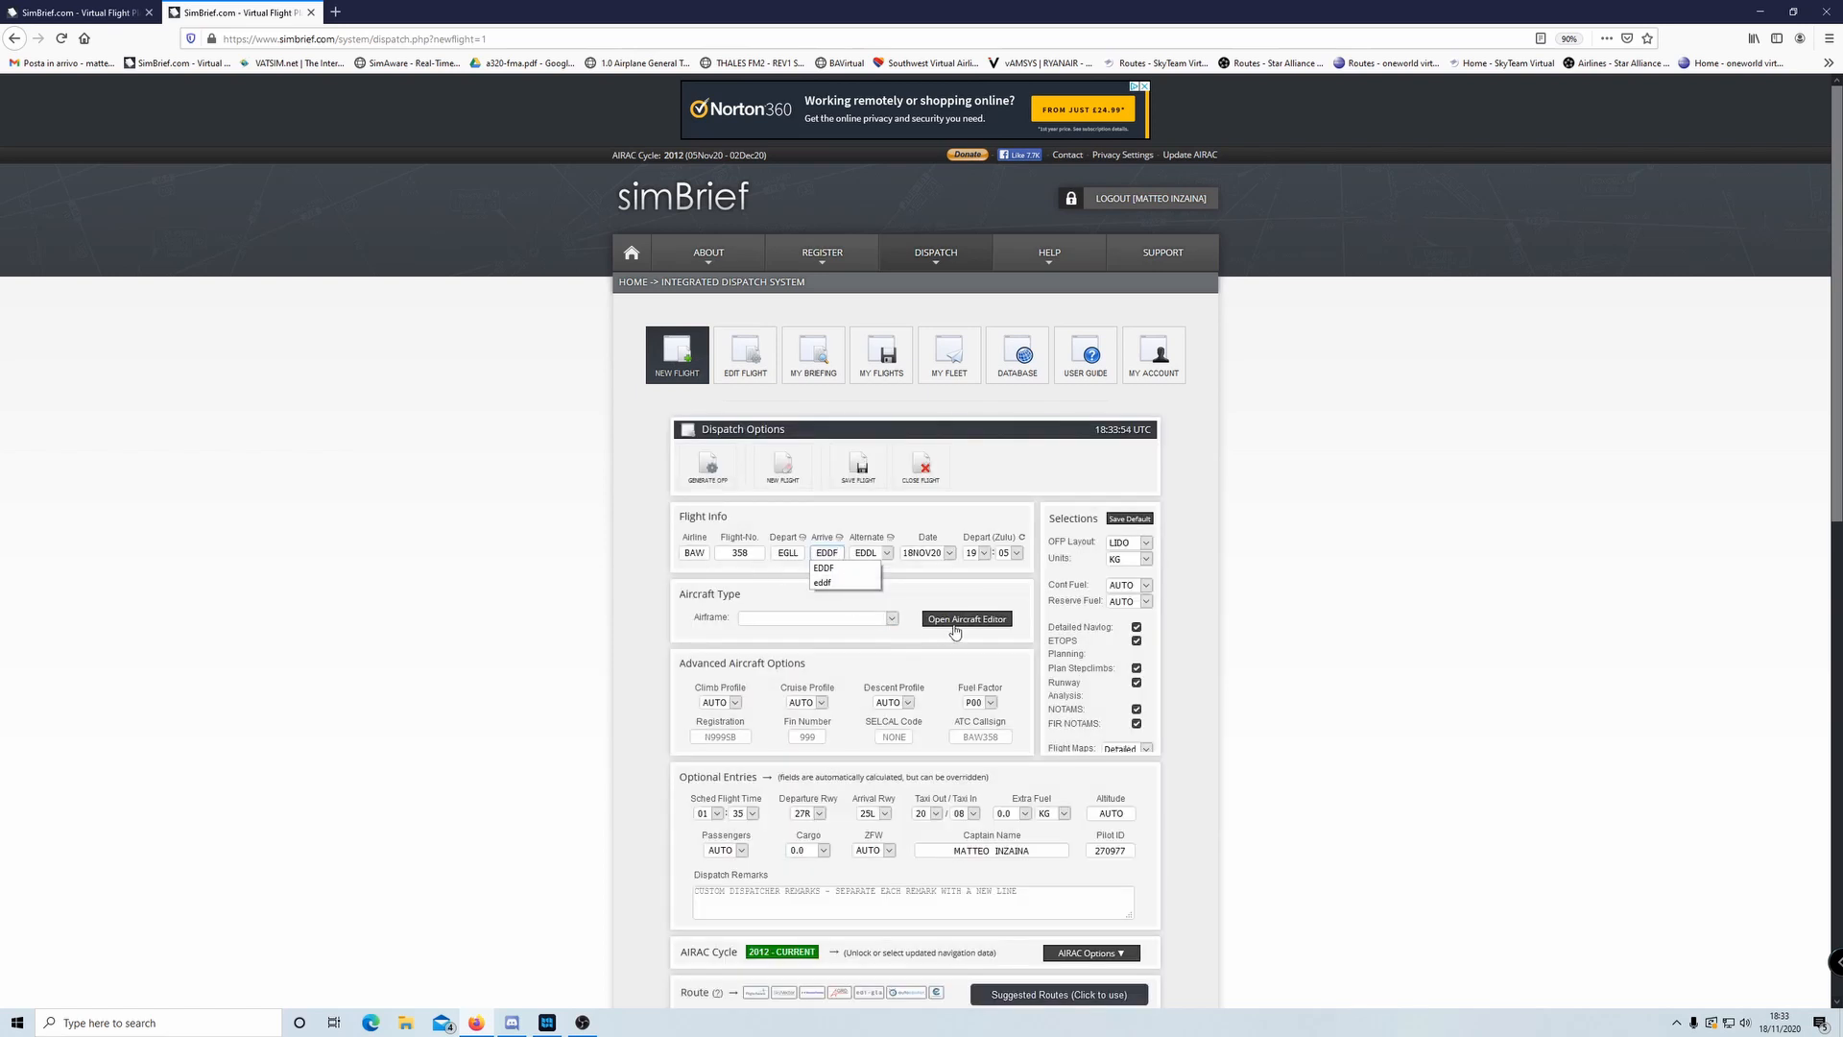
click(994, 576)
- Set the flight's airframe to B738 - B737-800
click(811, 619)
scroll(831, 777, down, 2)
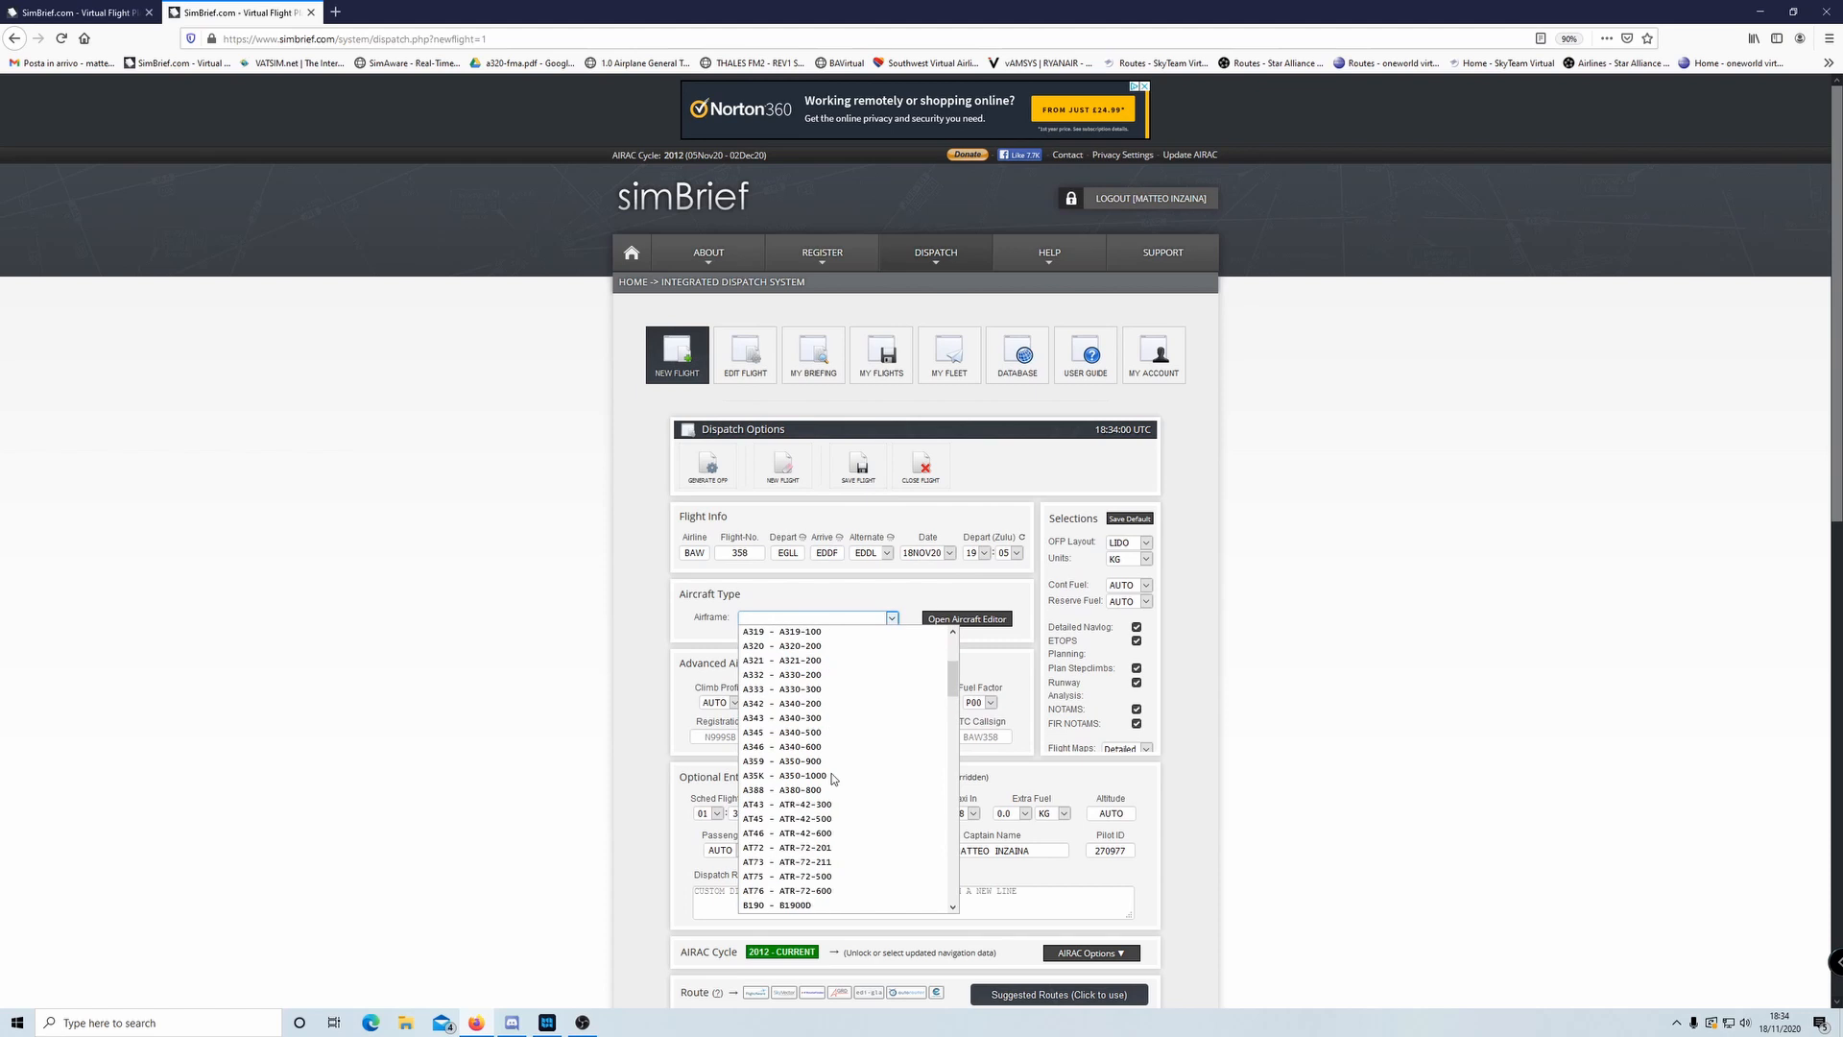
scroll(833, 778, down, 3)
click(814, 841)
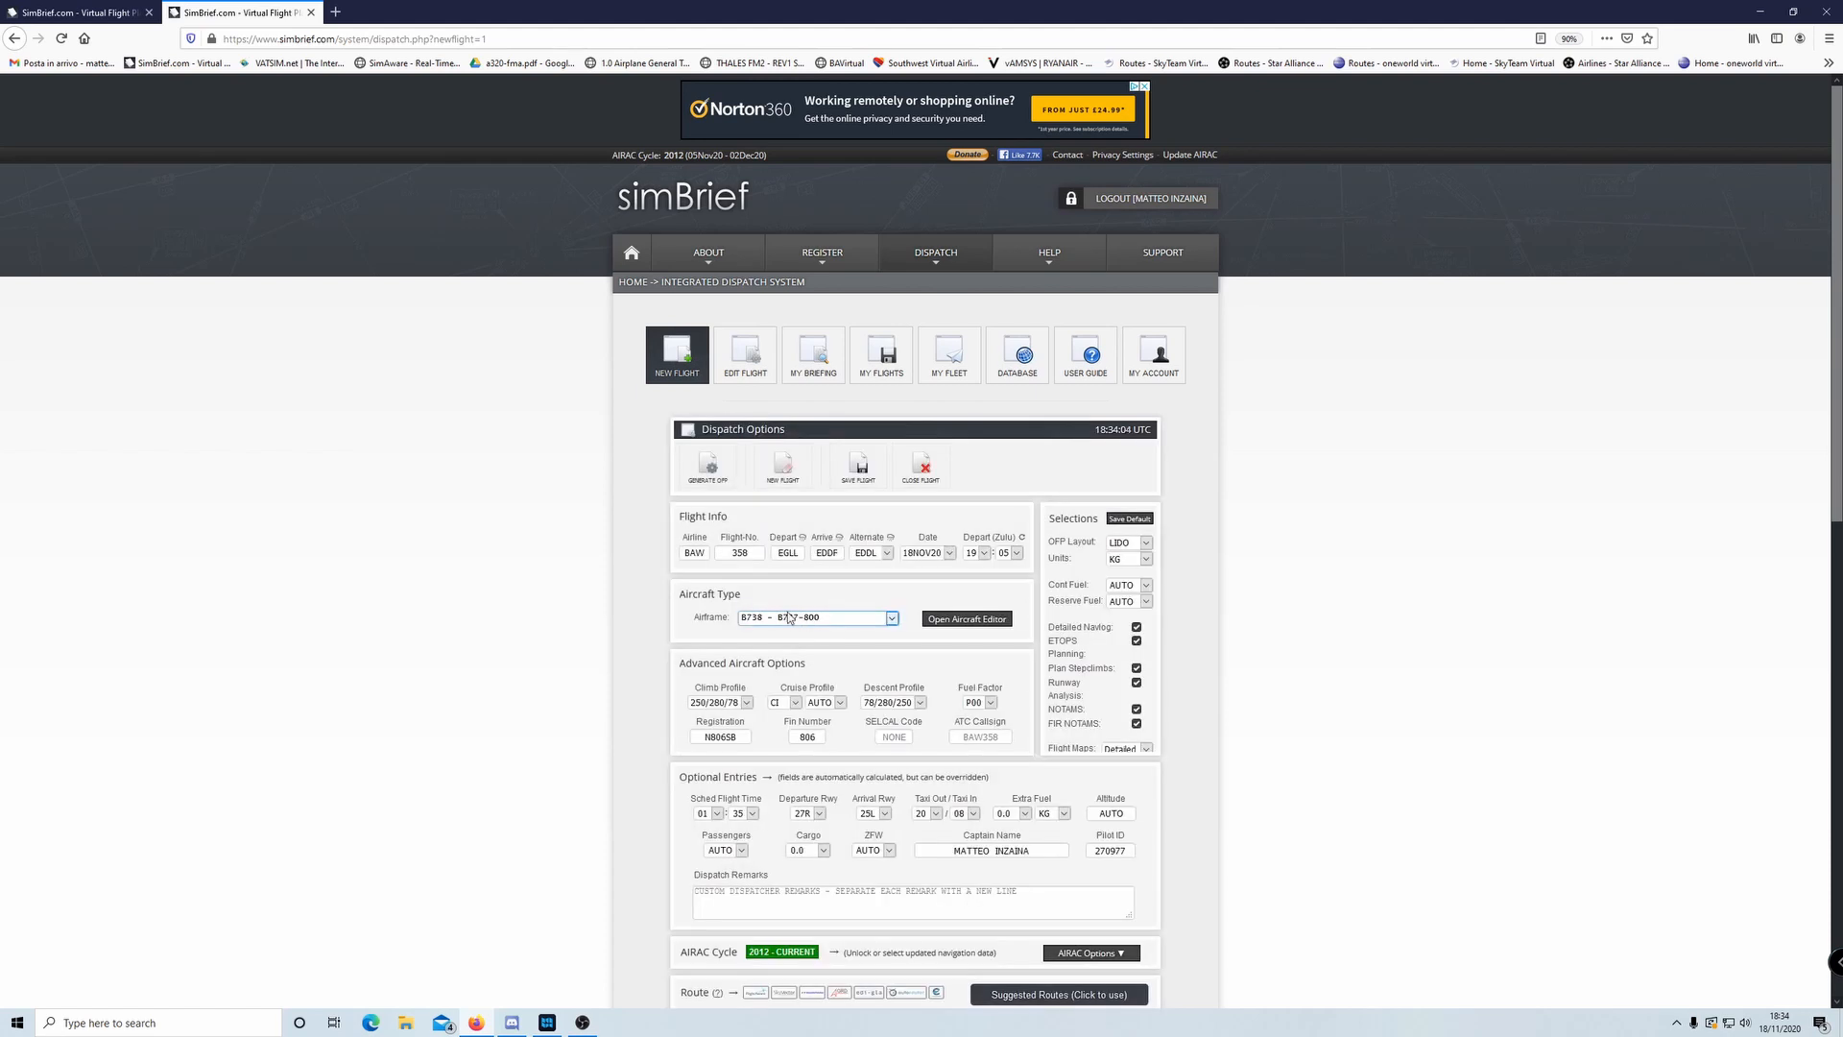
- Check the filled-in EGLL-EDDF route and generate the operational flight plan
scroll(560, 716, down, 2)
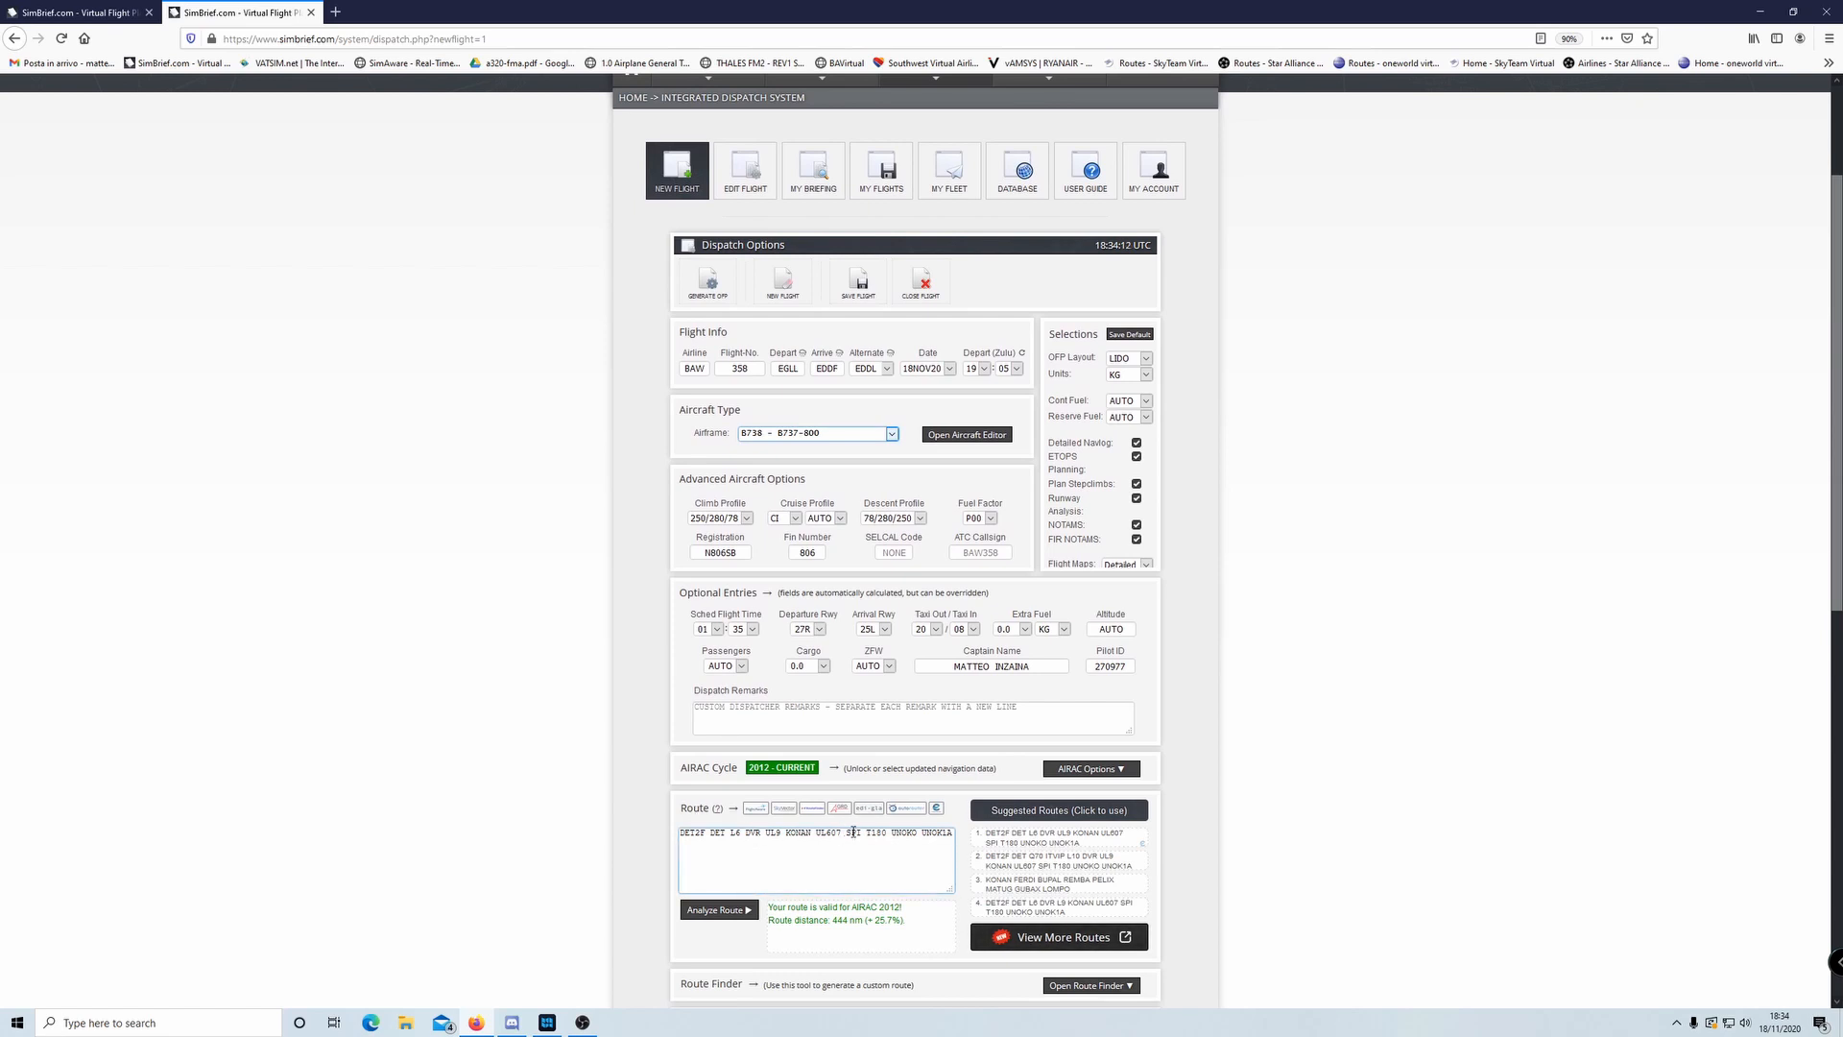
scroll(731, 741, up, 2)
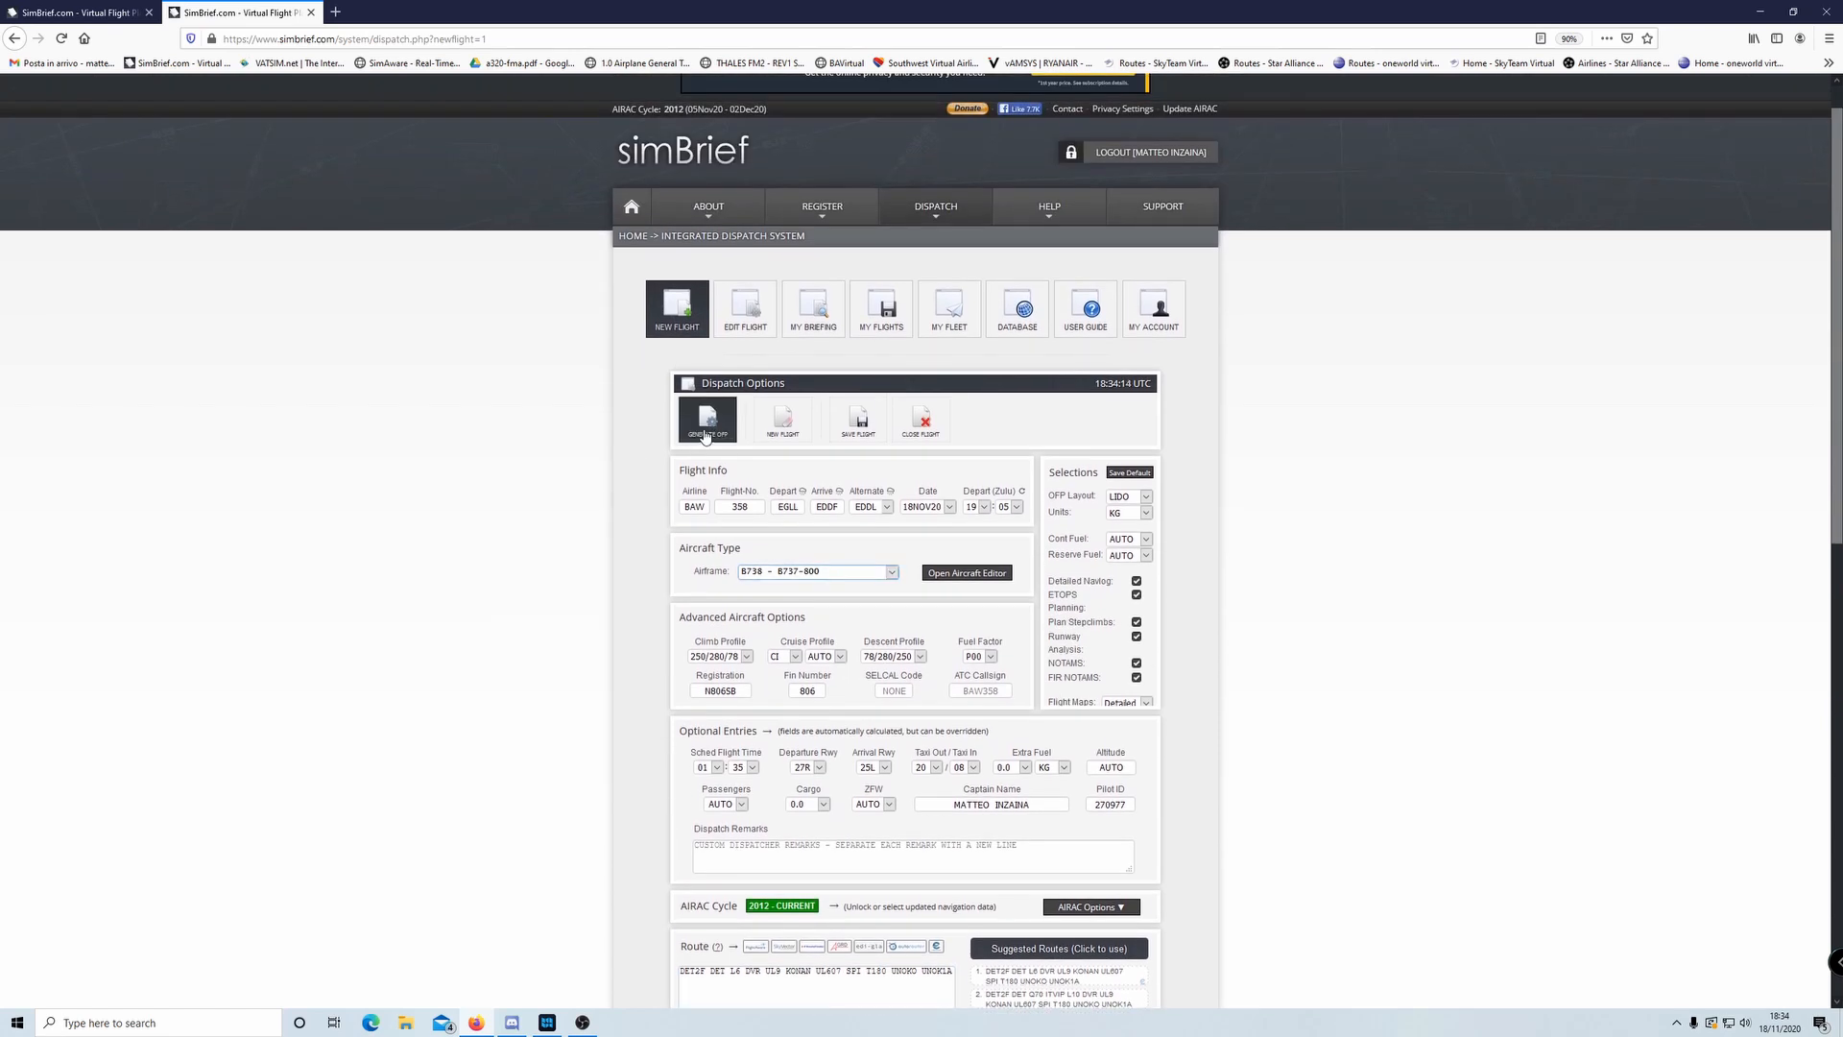
click(708, 423)
click(896, 577)
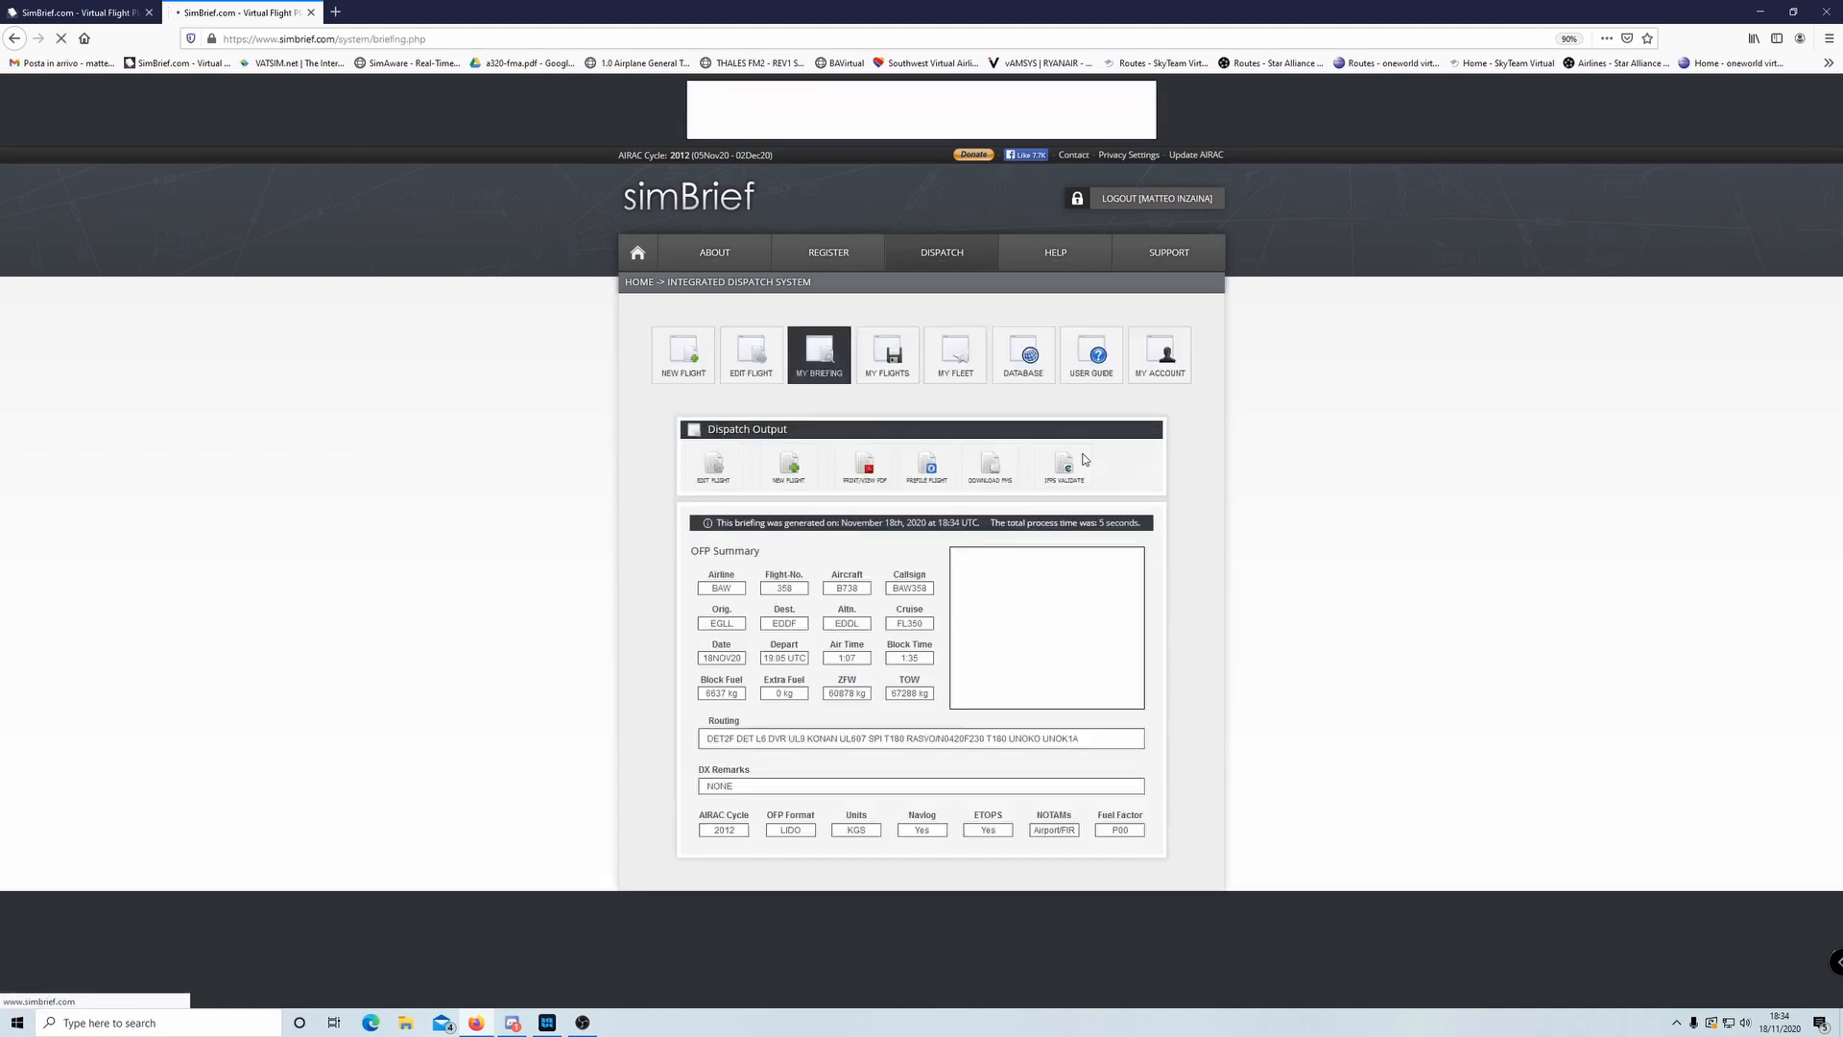
- Look over the generated briefing, reopen the flight for editing and set the passengers to 90
scroll(1333, 510, down, 3)
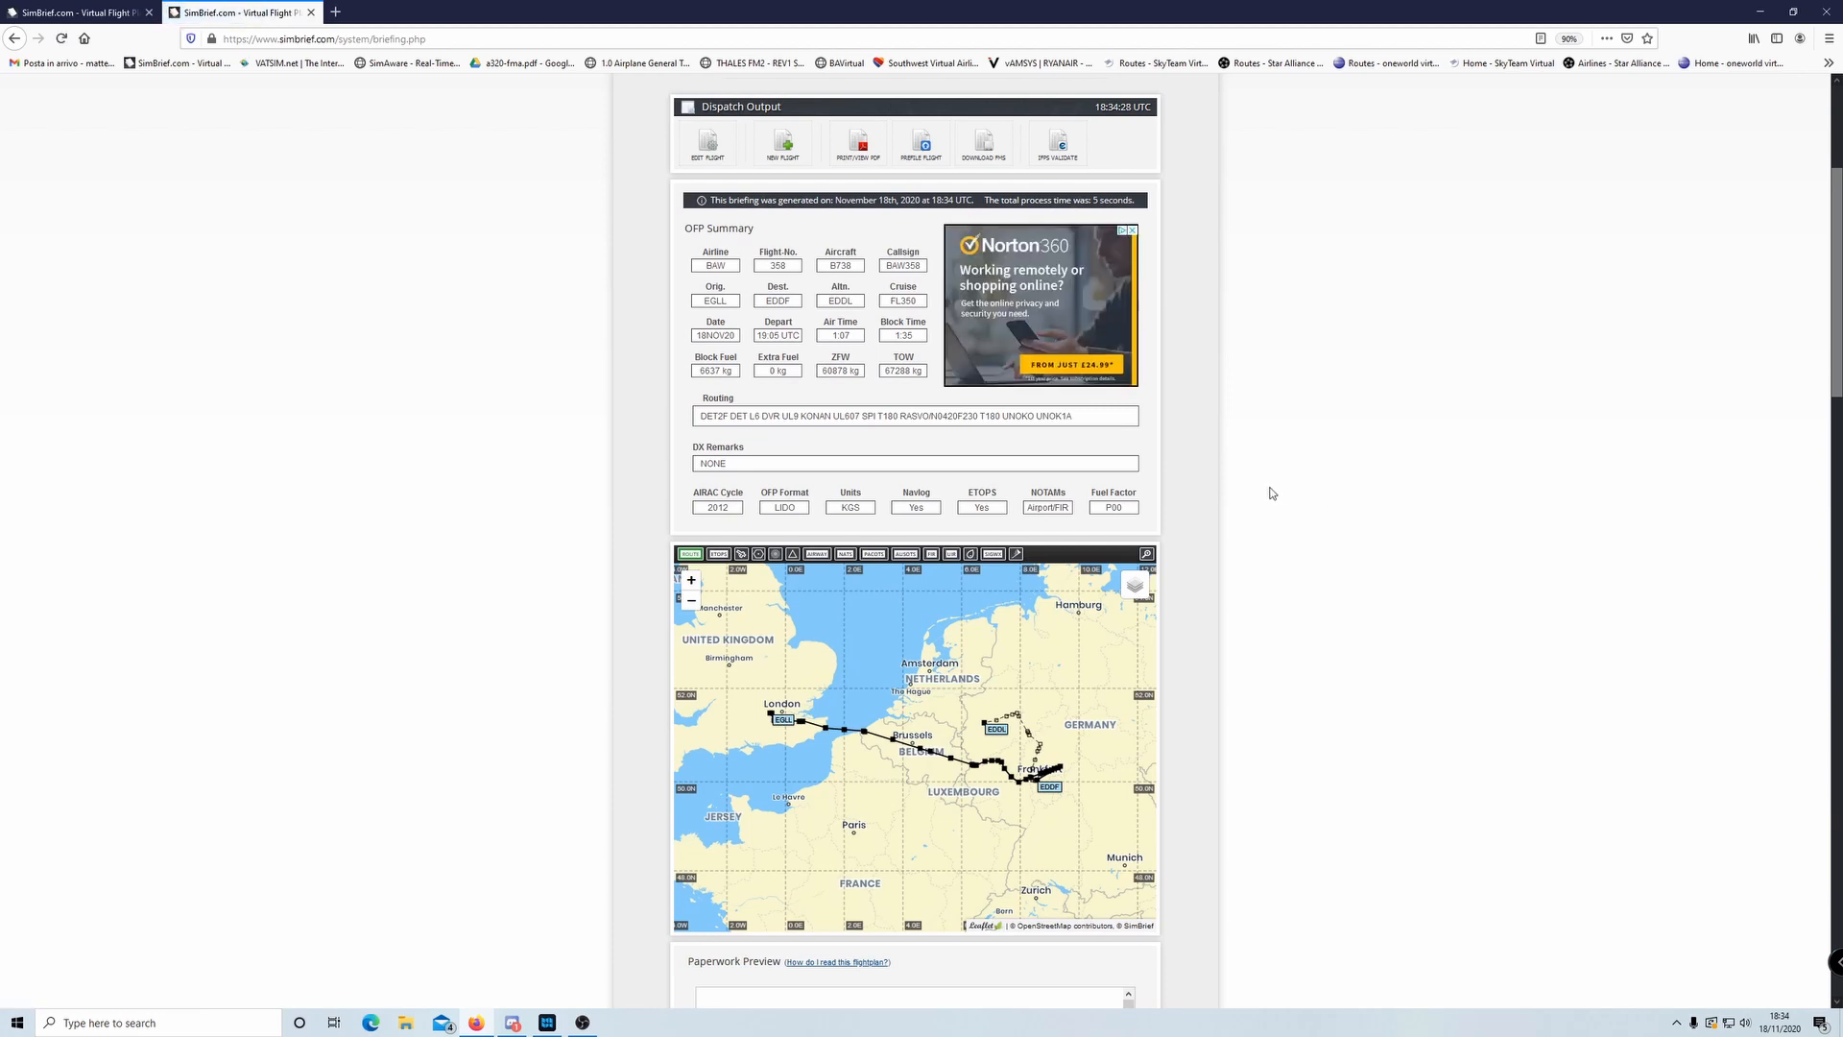
scroll(1303, 359, up, 1)
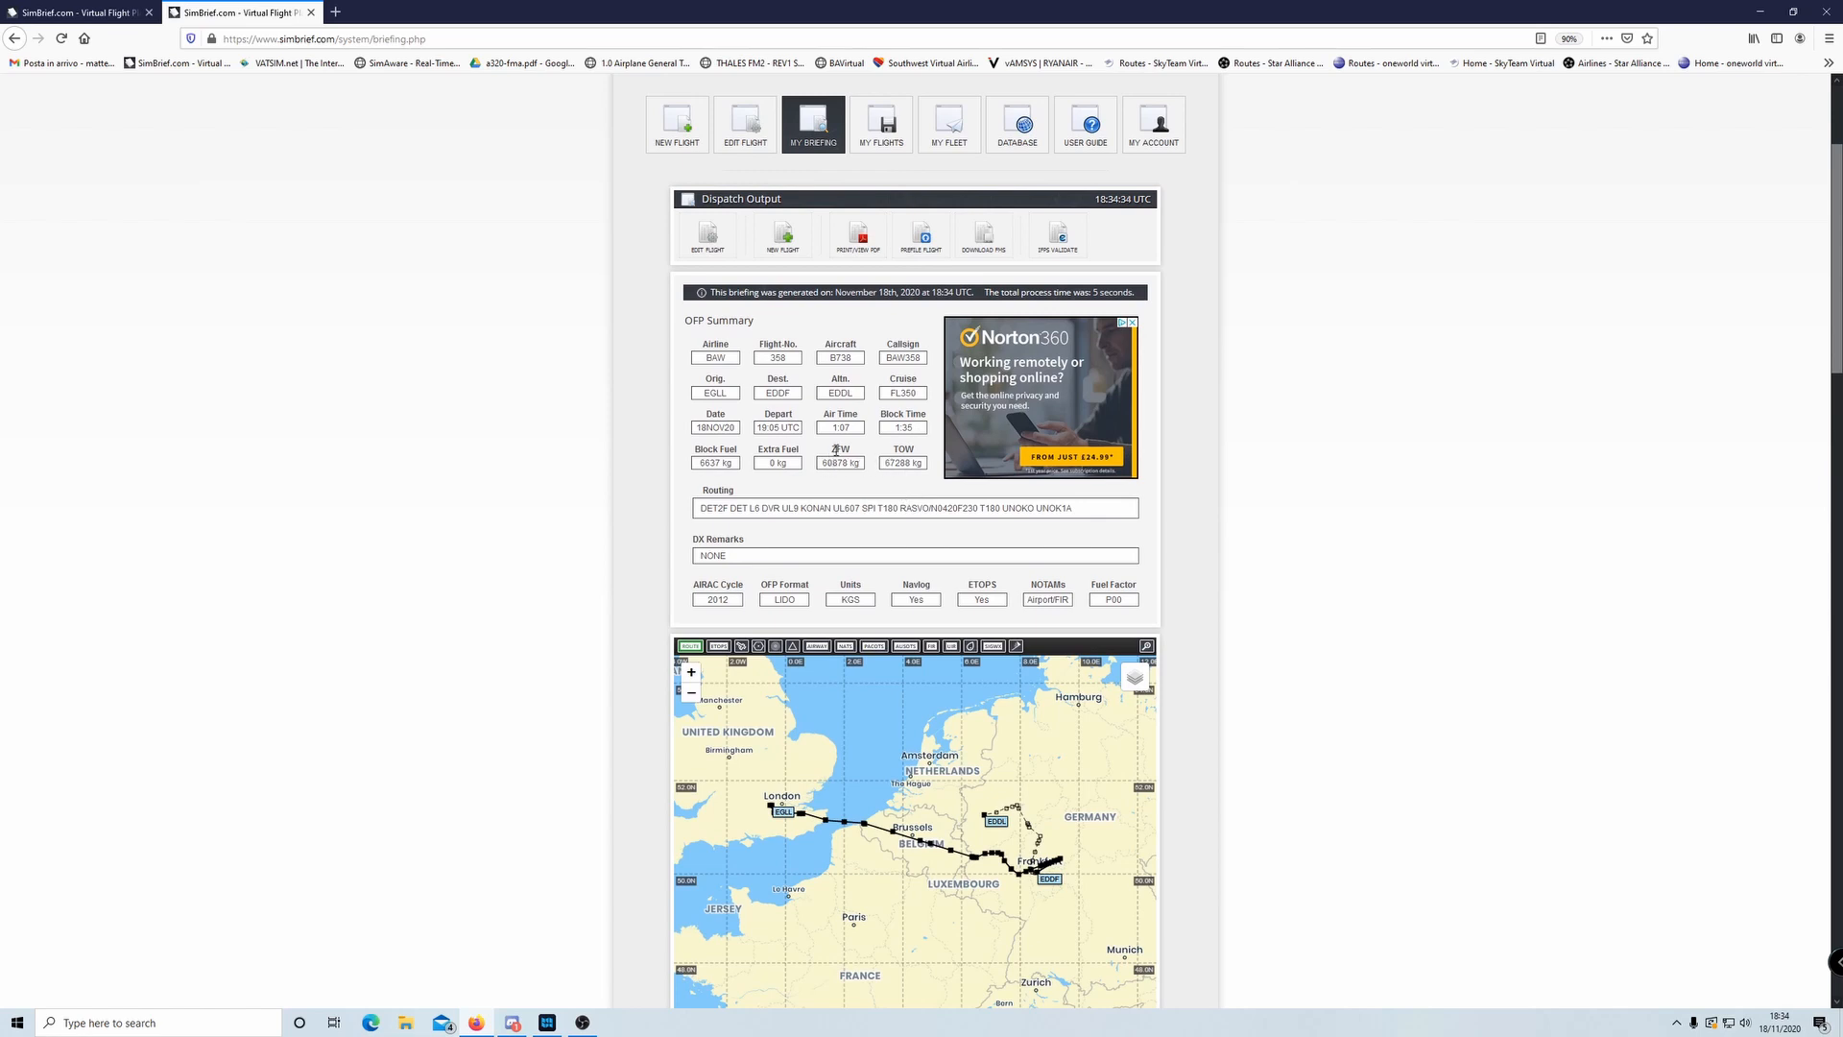
click(710, 238)
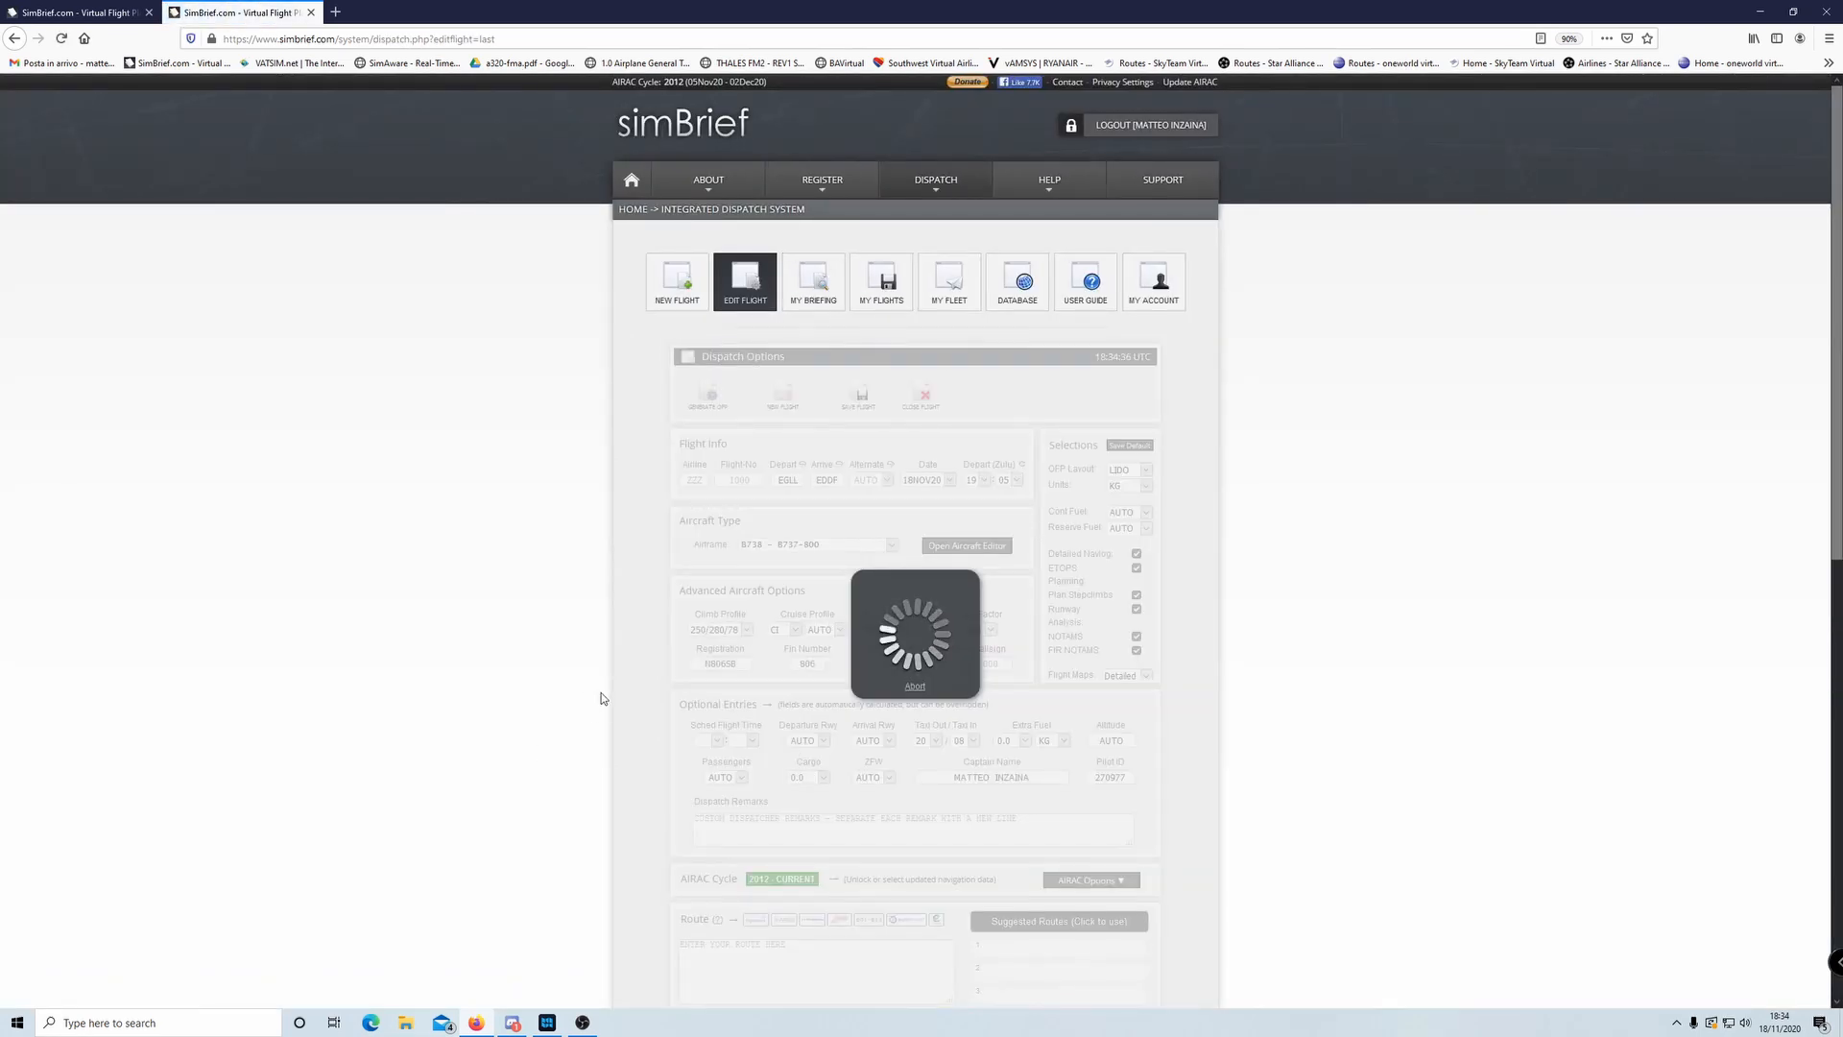
scroll(597, 699, down, 1)
click(726, 687)
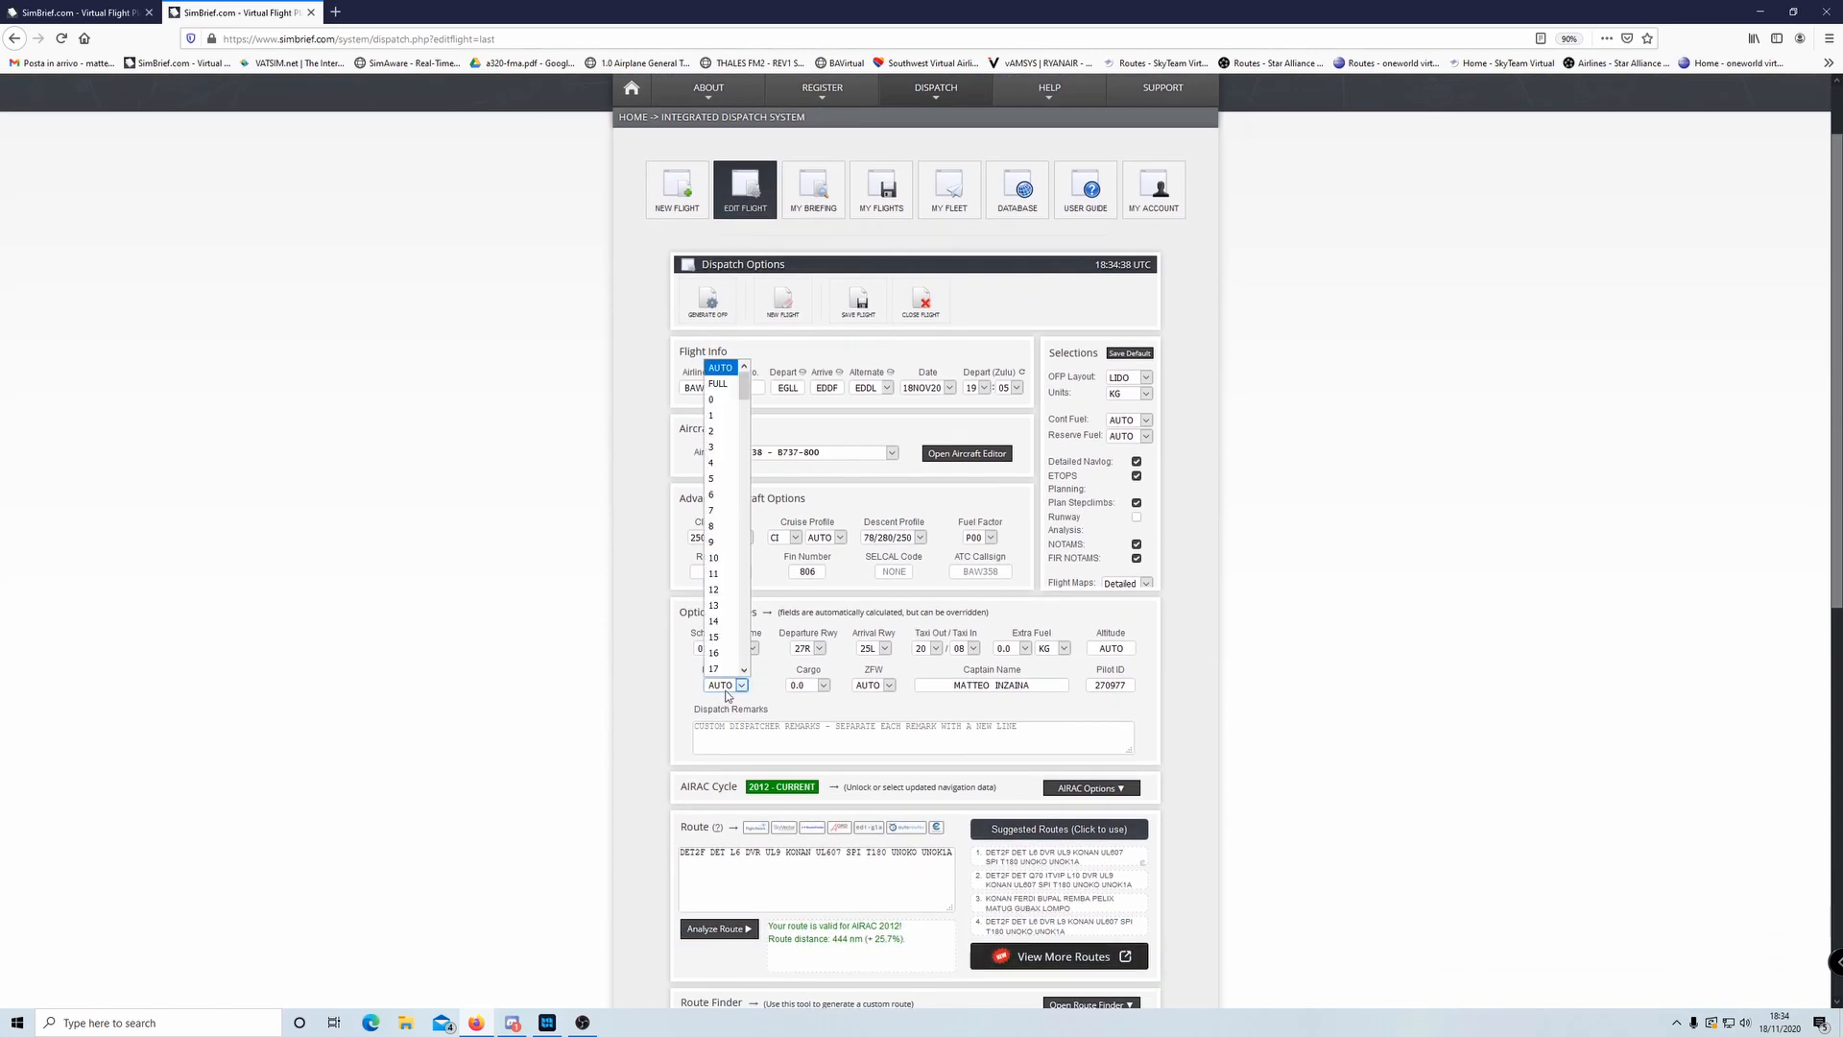
scroll(727, 627, down, 20)
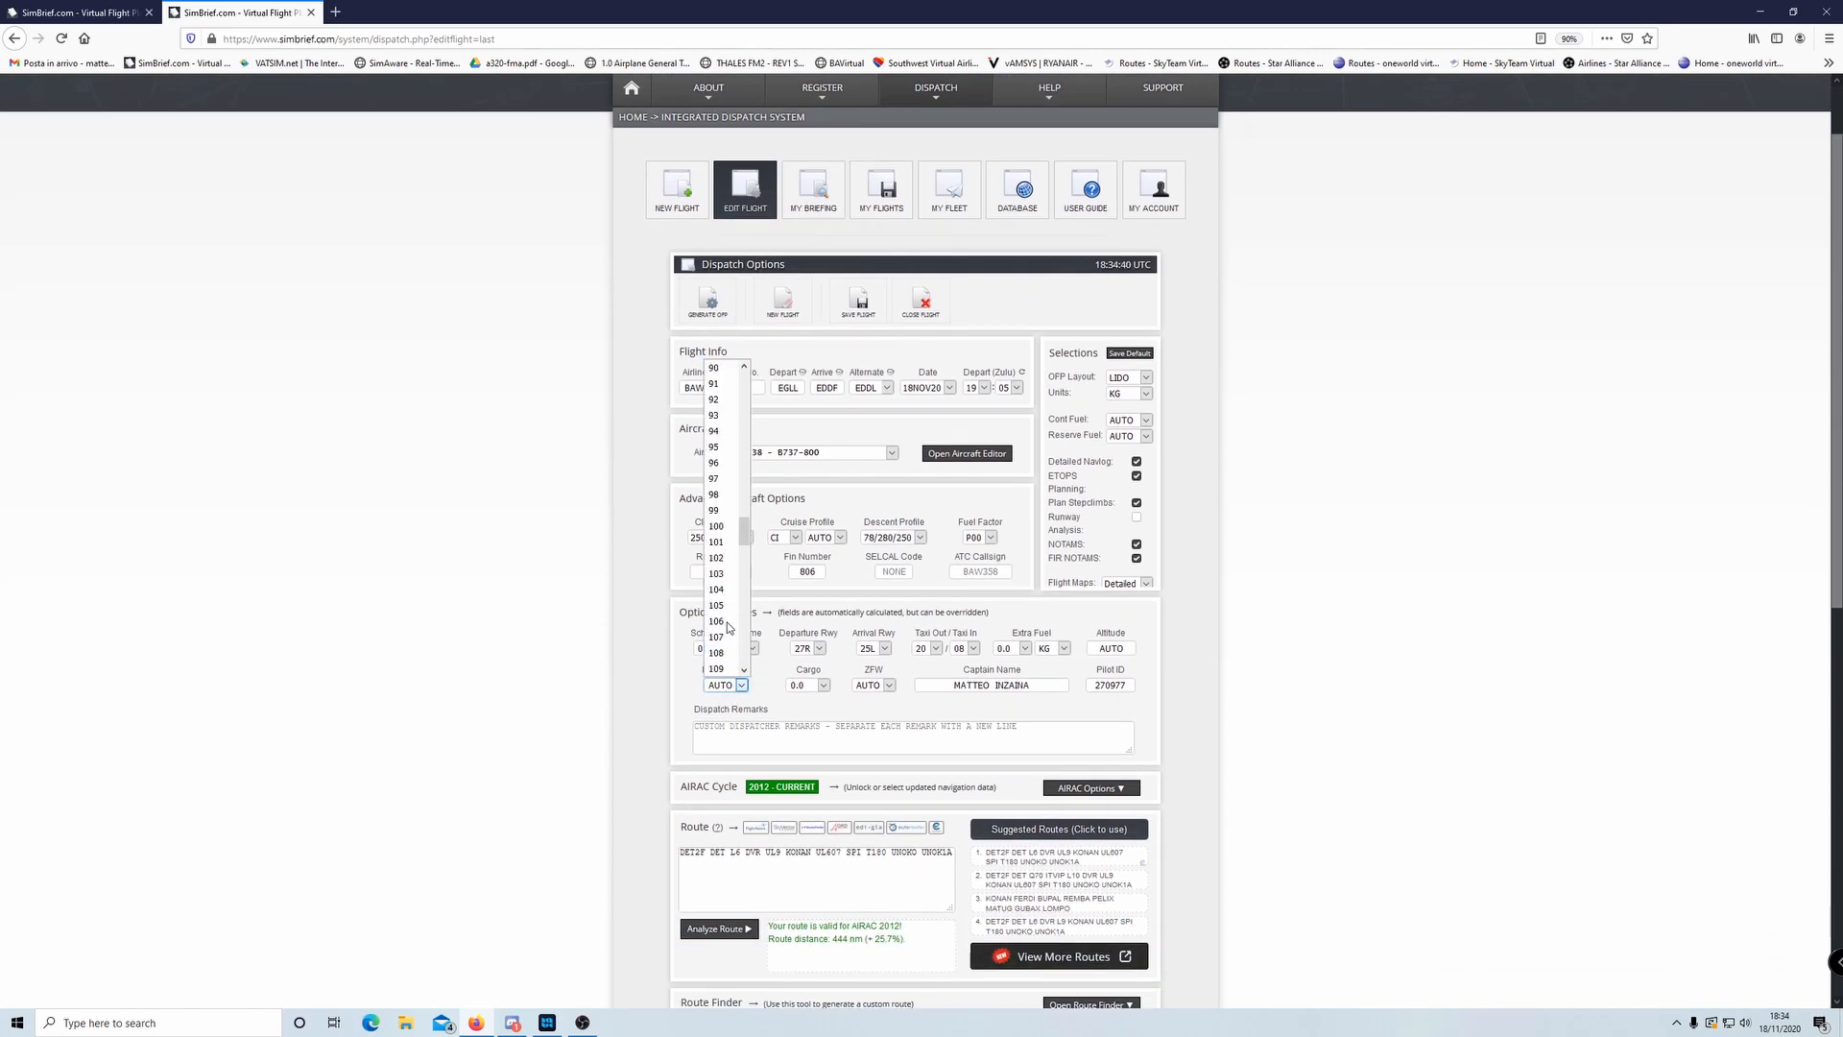
click(716, 369)
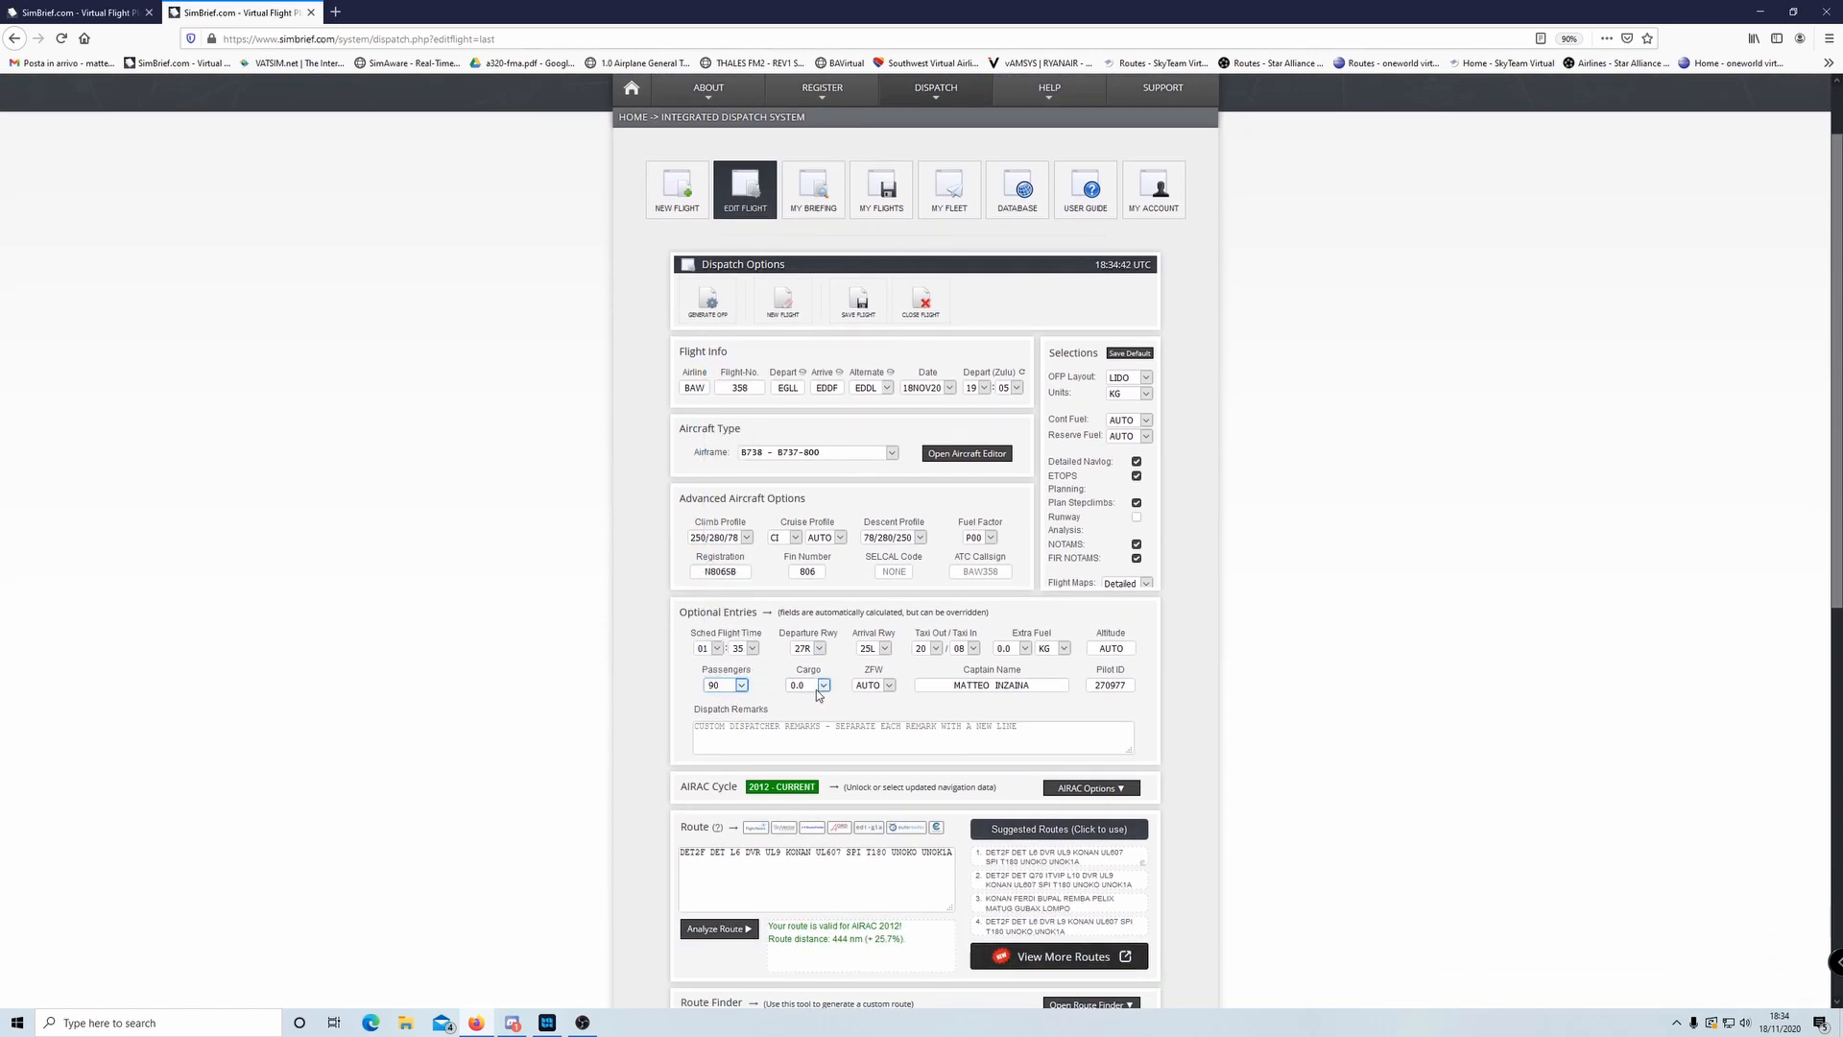
- Generate the operational flight plan again with the edited passenger count and view its briefing
click(705, 297)
click(895, 577)
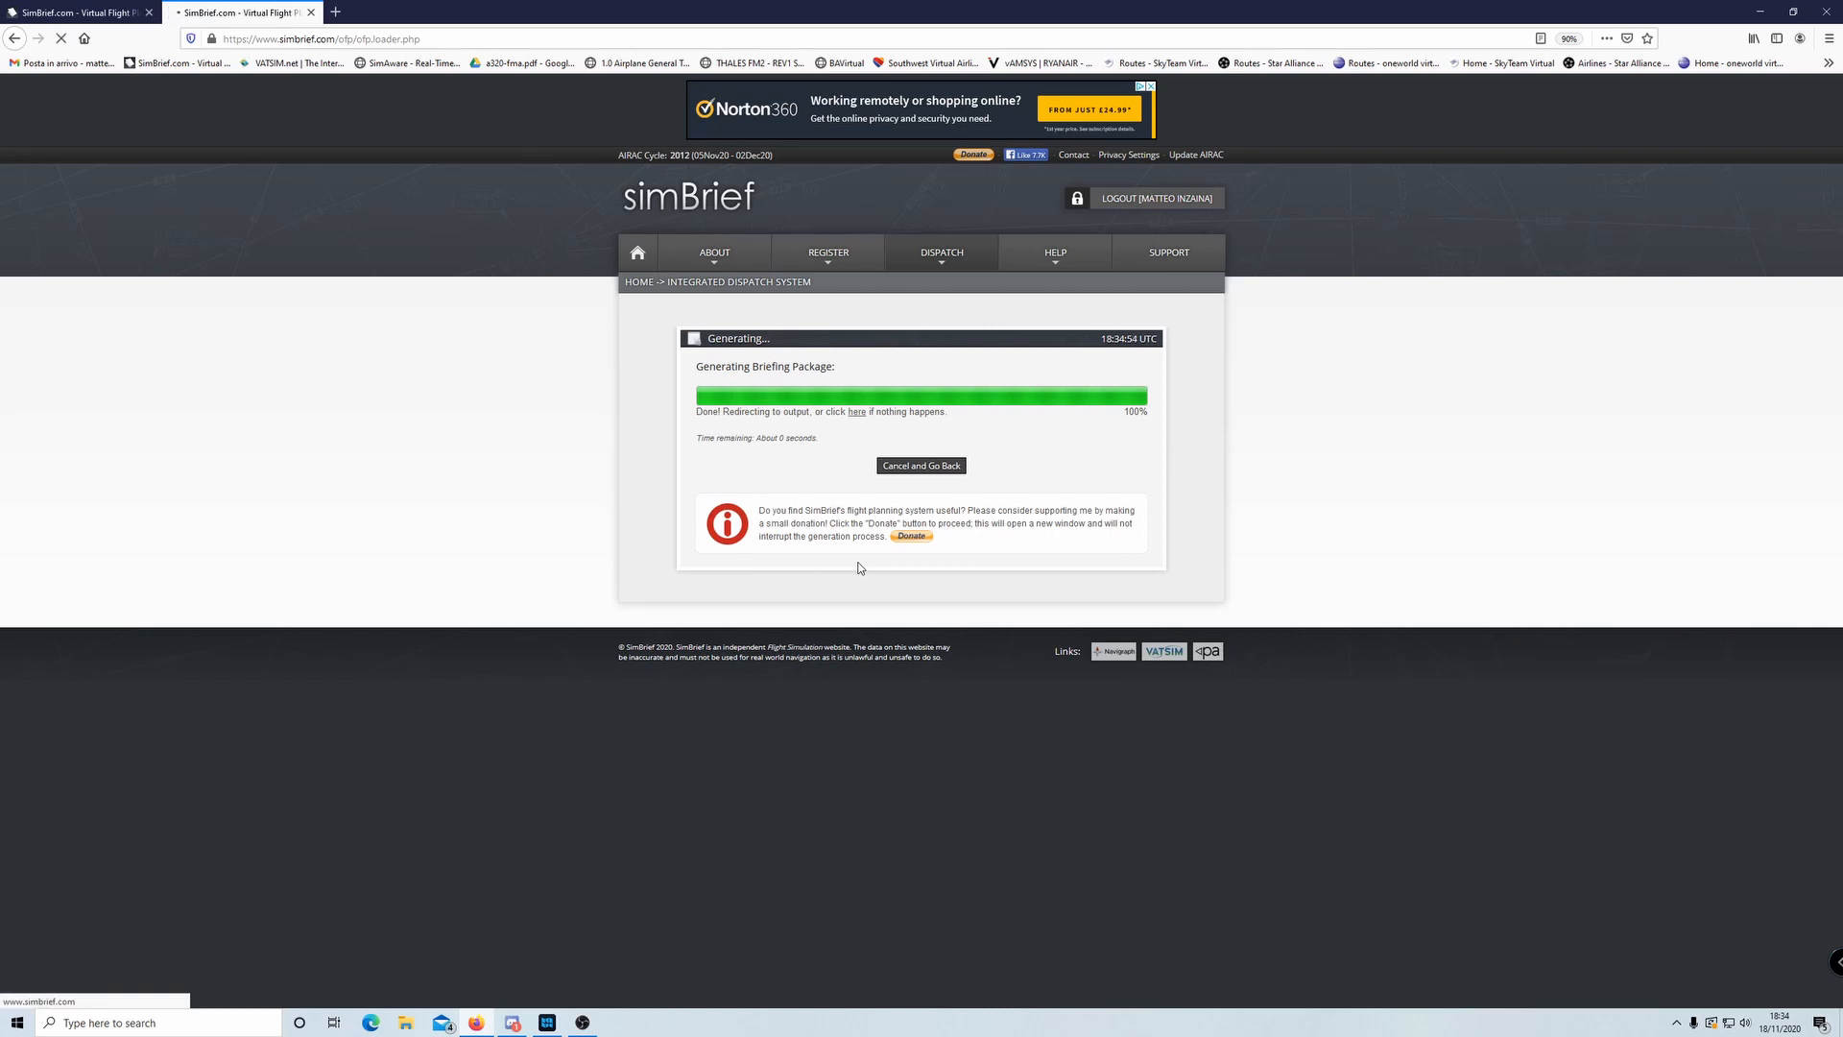
scroll(1279, 525, down, 1)
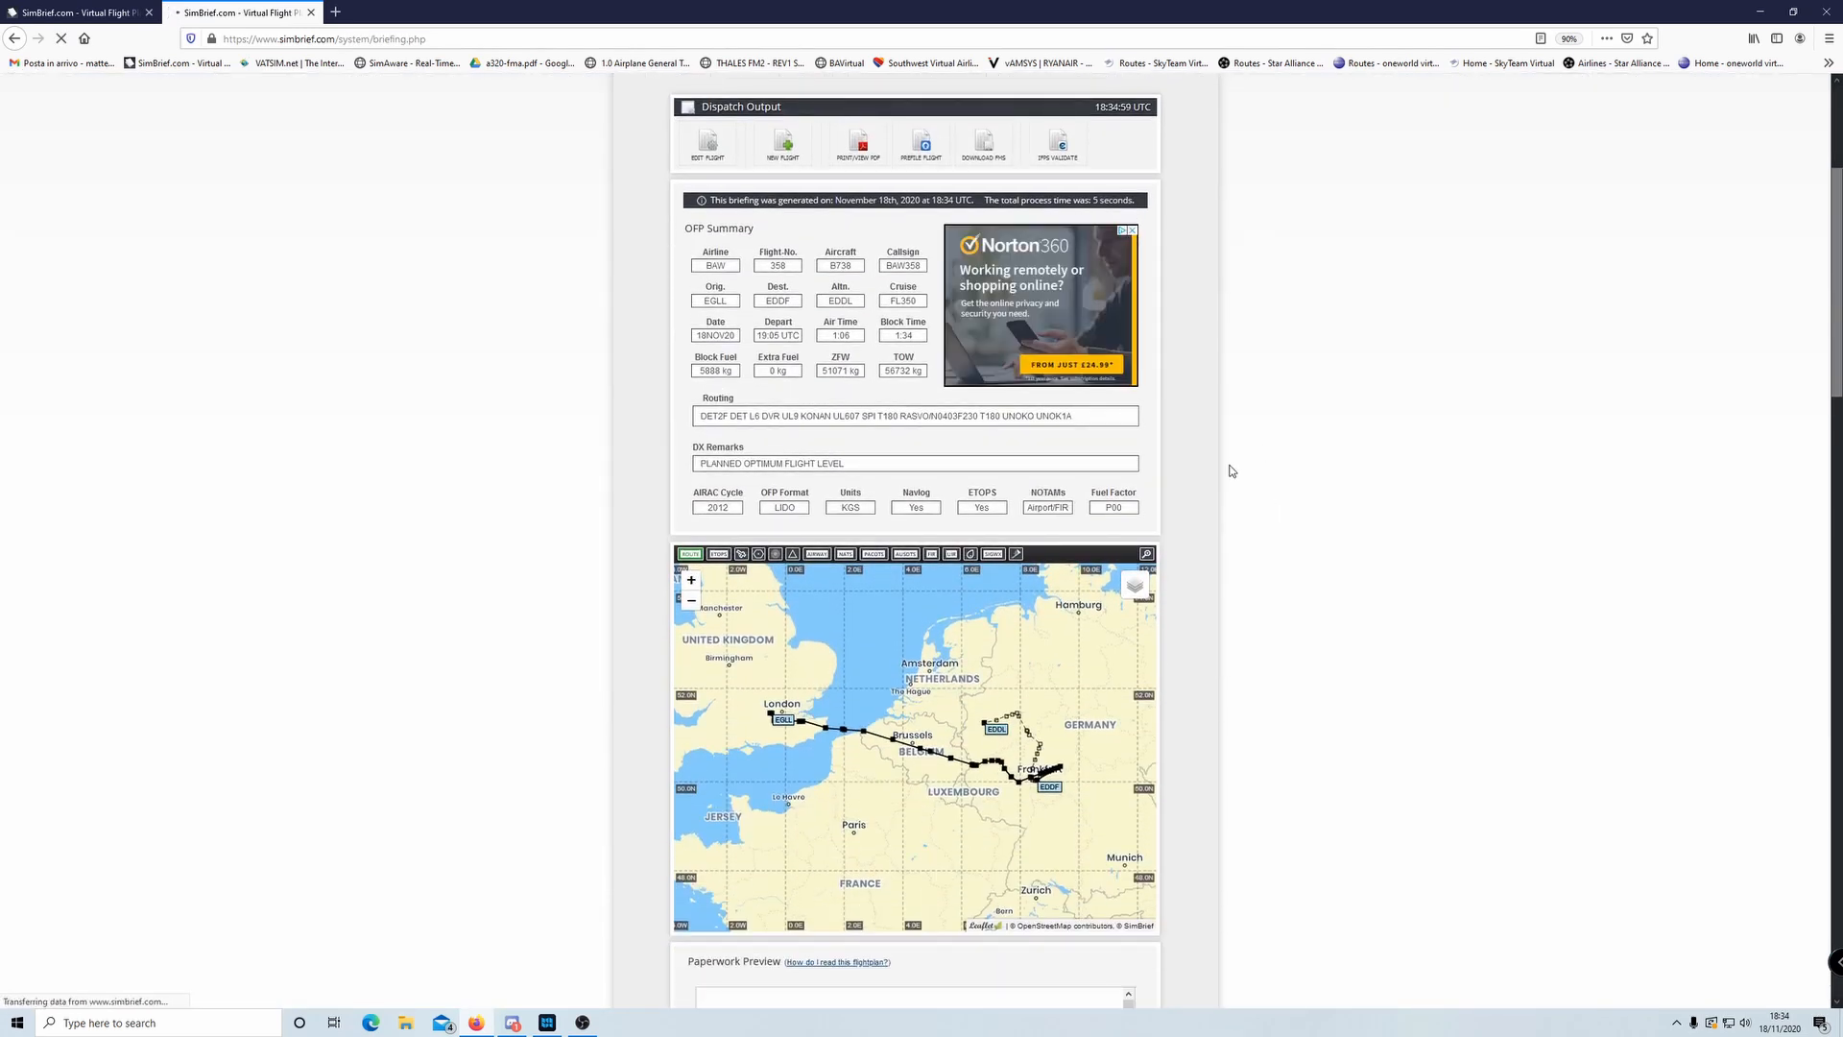
- Switch to Navigraph Charts and create a new flight from the latest SimBrief plan, EGLL-EDDF
click(547, 1023)
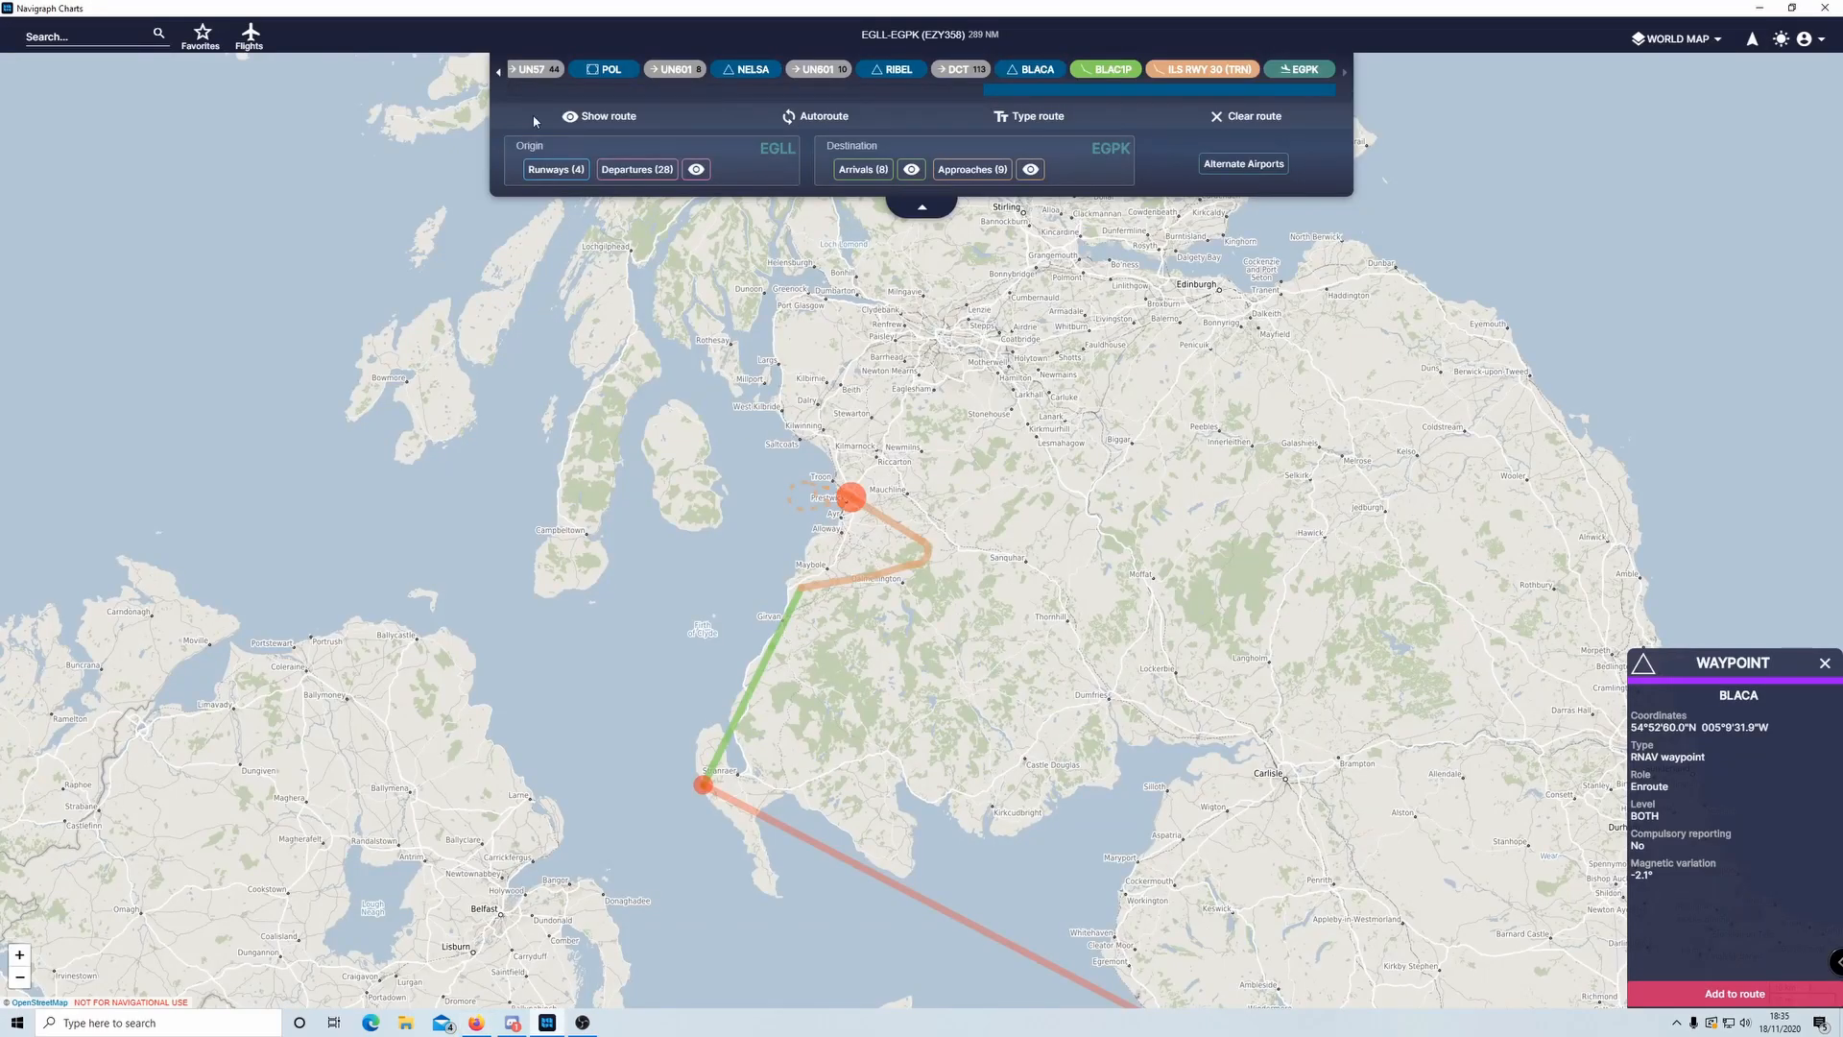
click(249, 36)
click(848, 328)
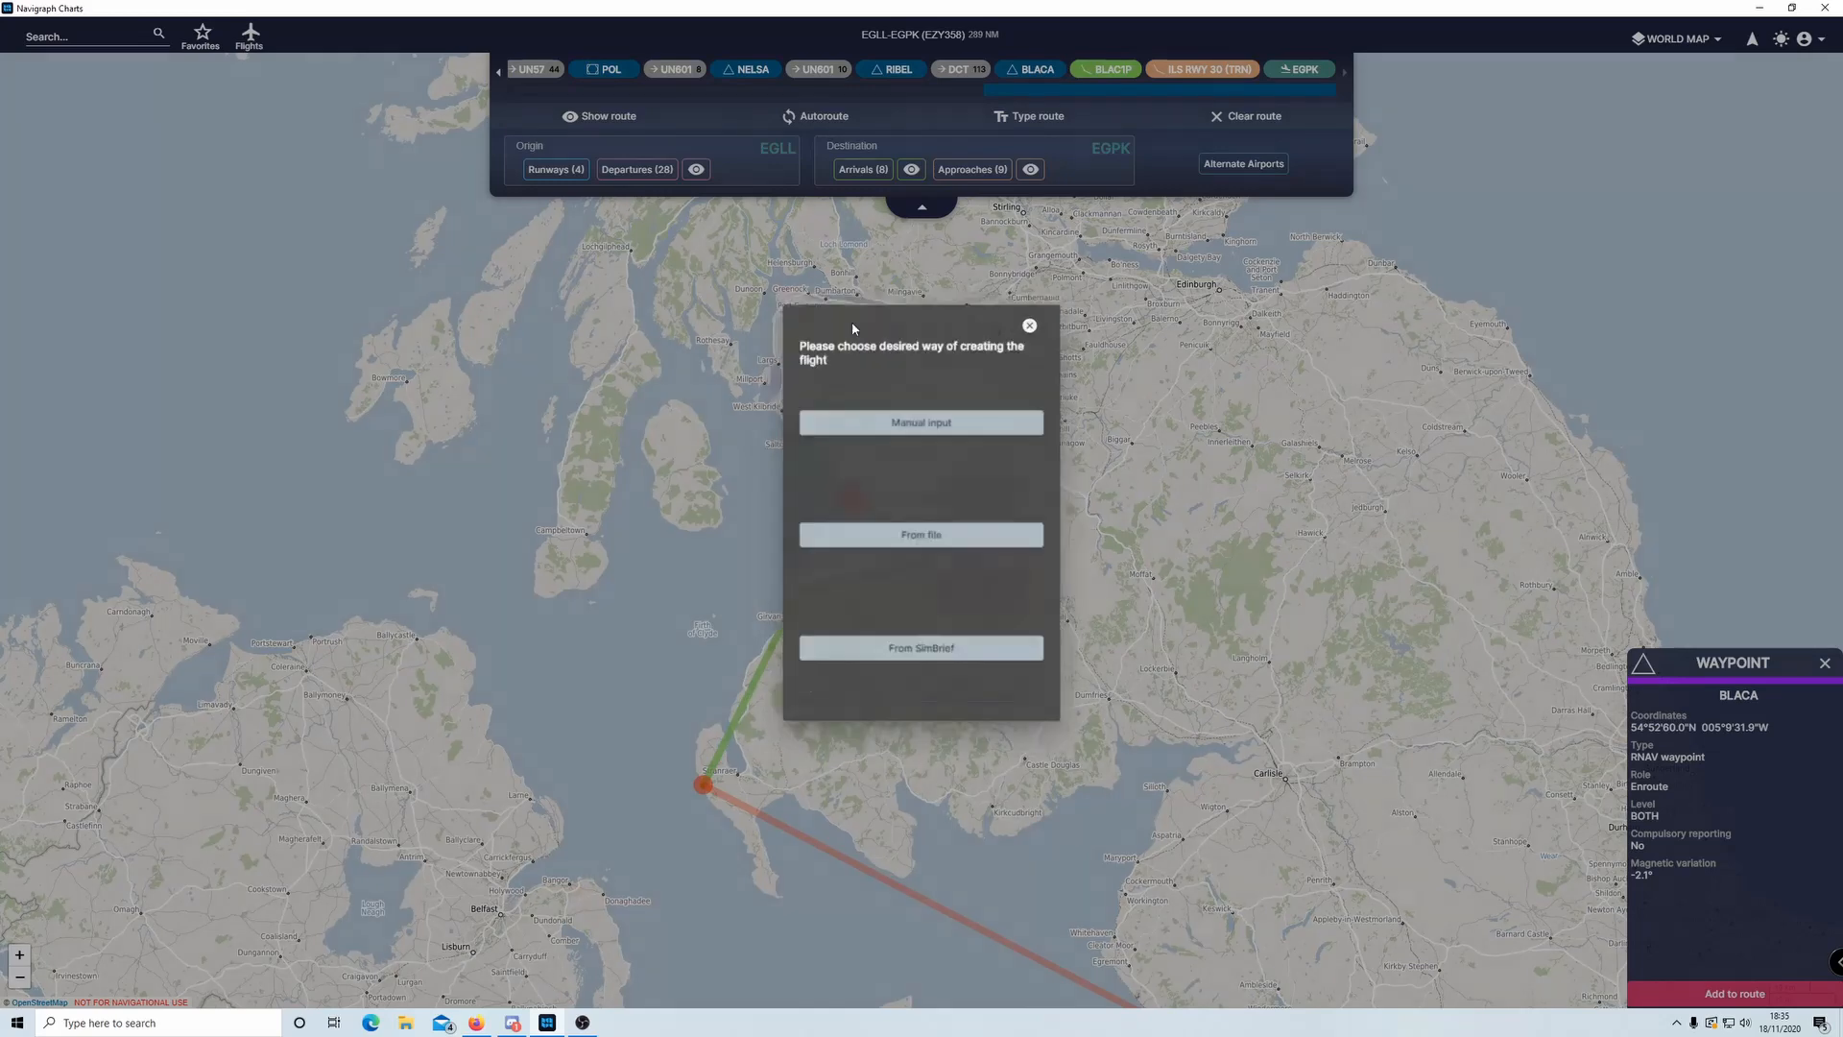
click(948, 663)
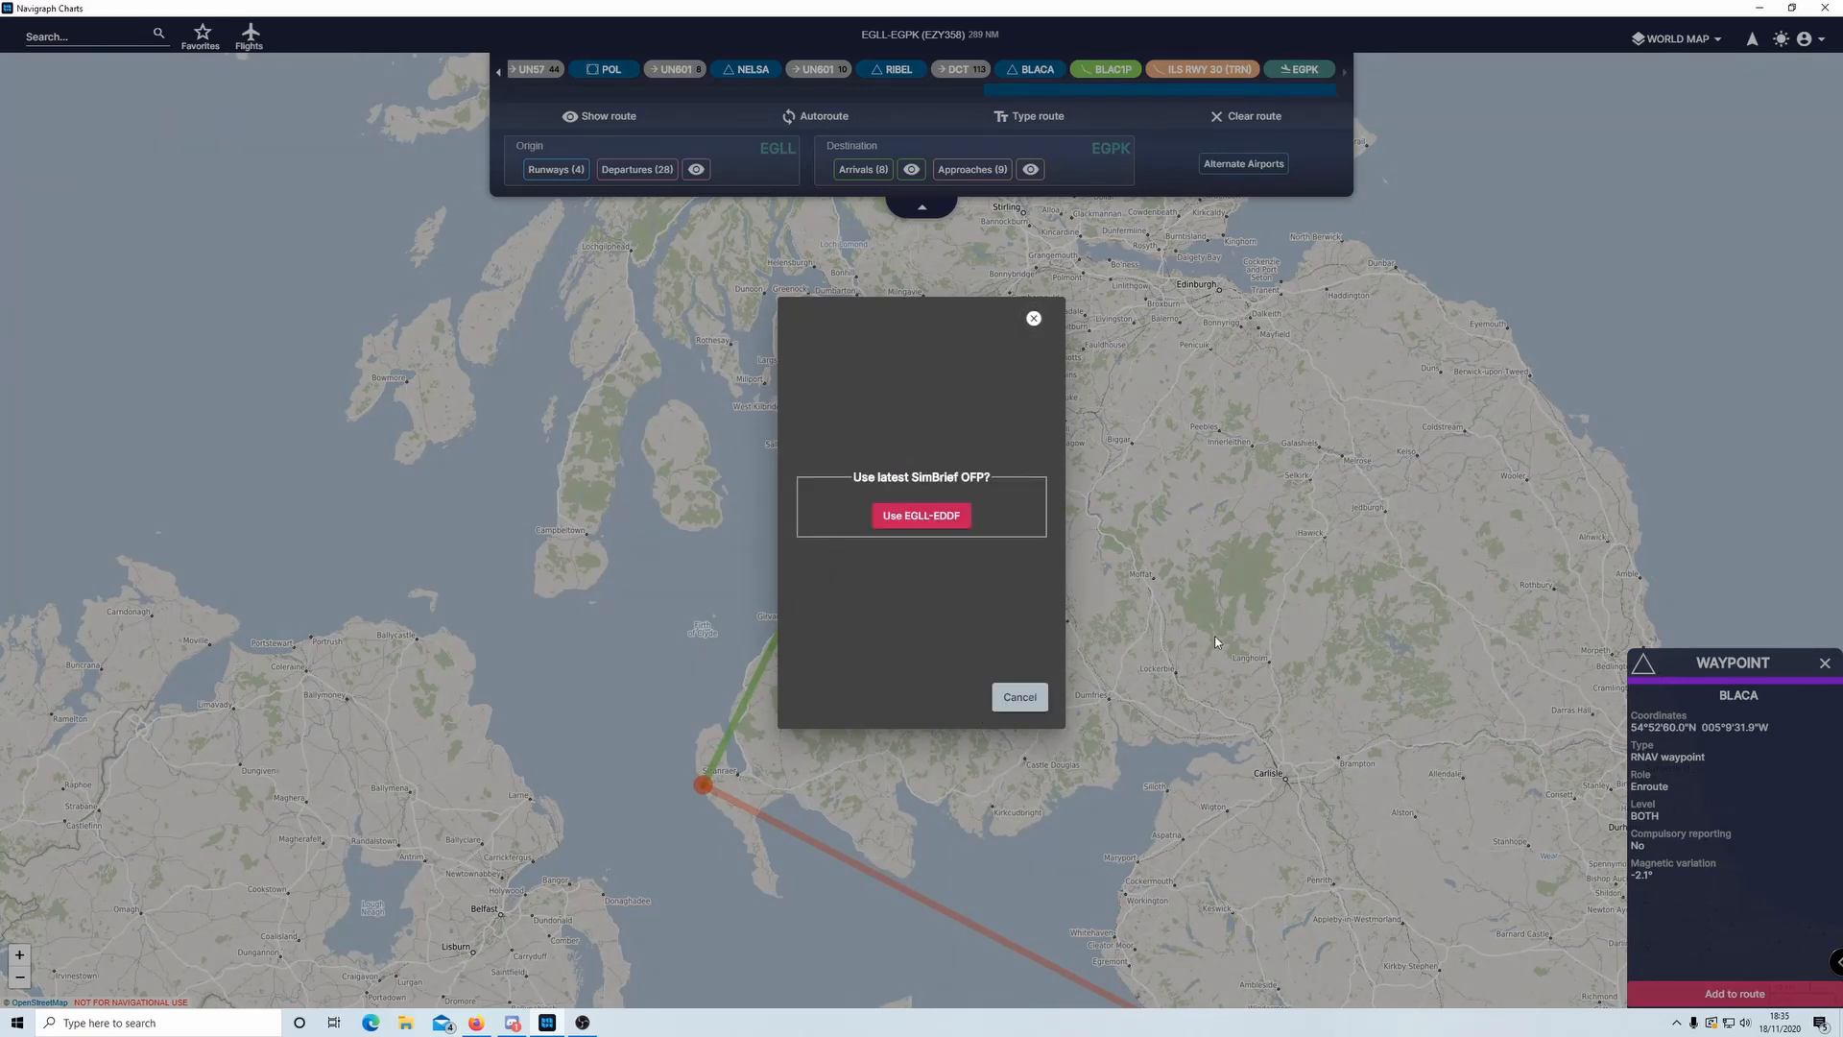
click(936, 525)
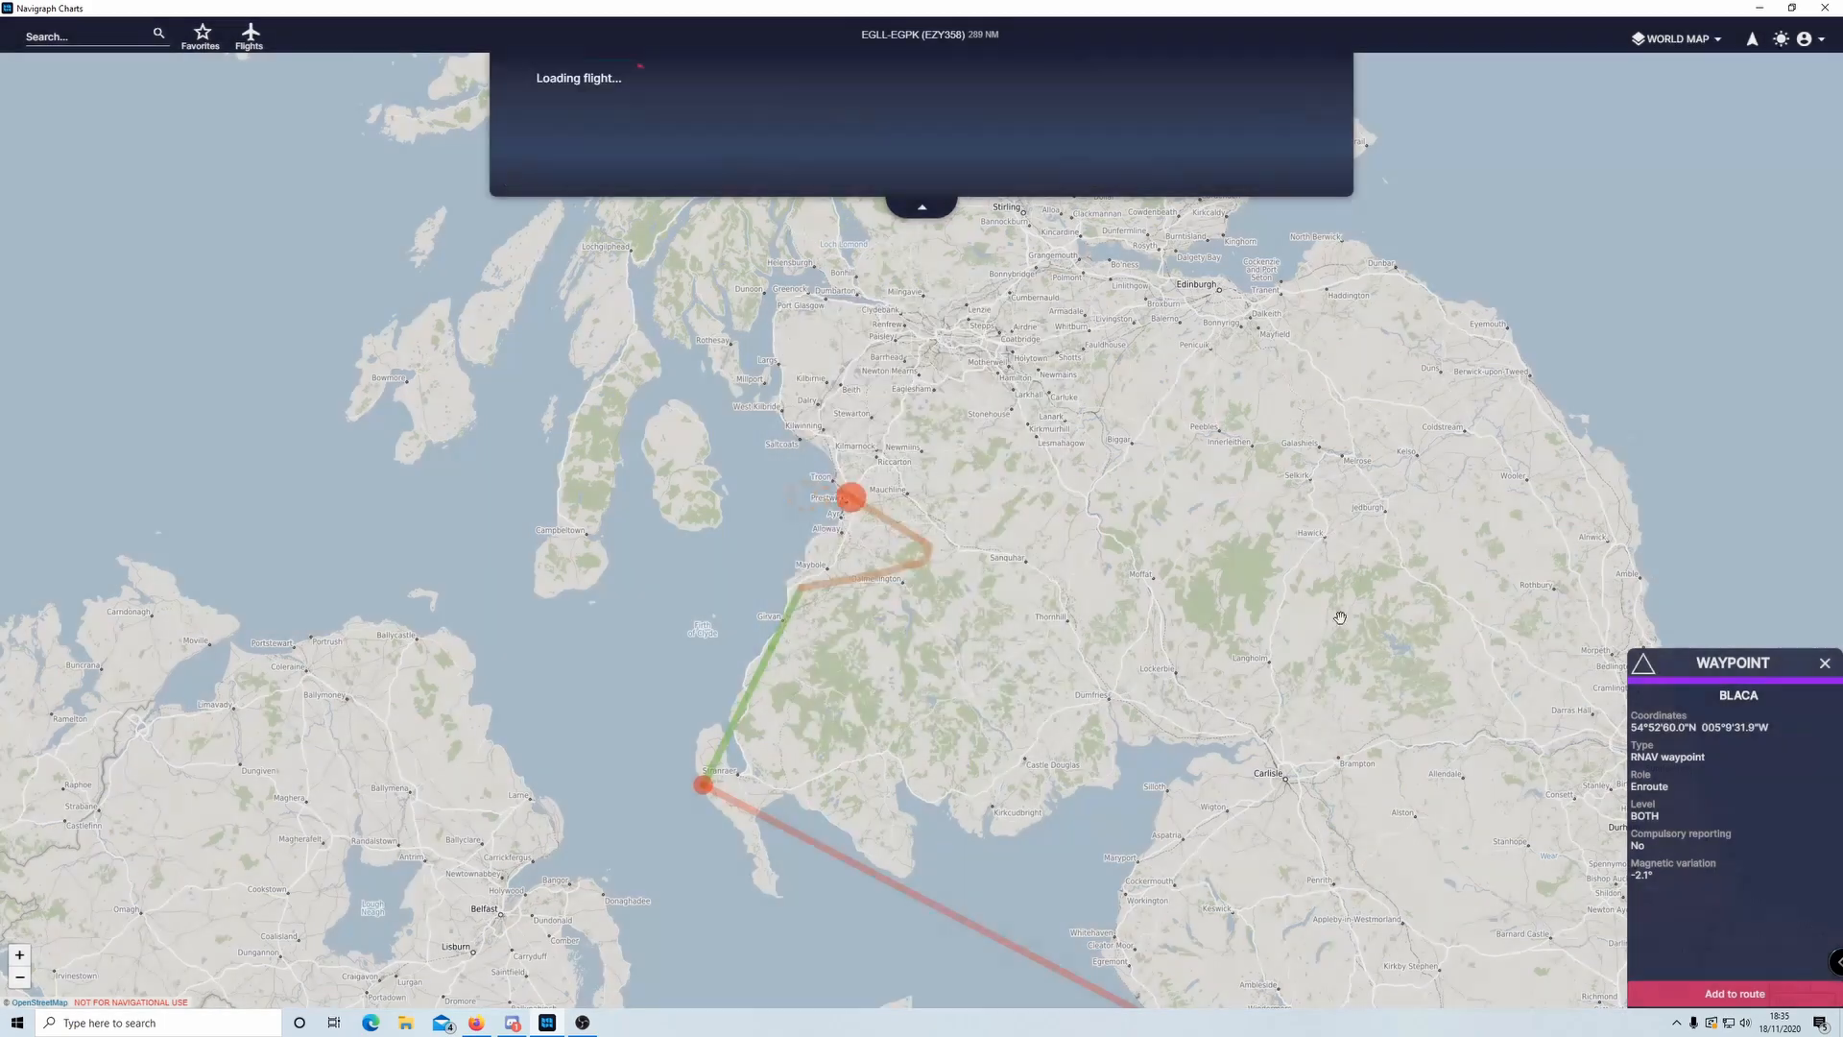
- Examine the end of the imported route and the EDDF STAR overview for RW25L, and close the overview
drag(1491, 590, 1270, 544)
scroll(1330, 612, up, 1)
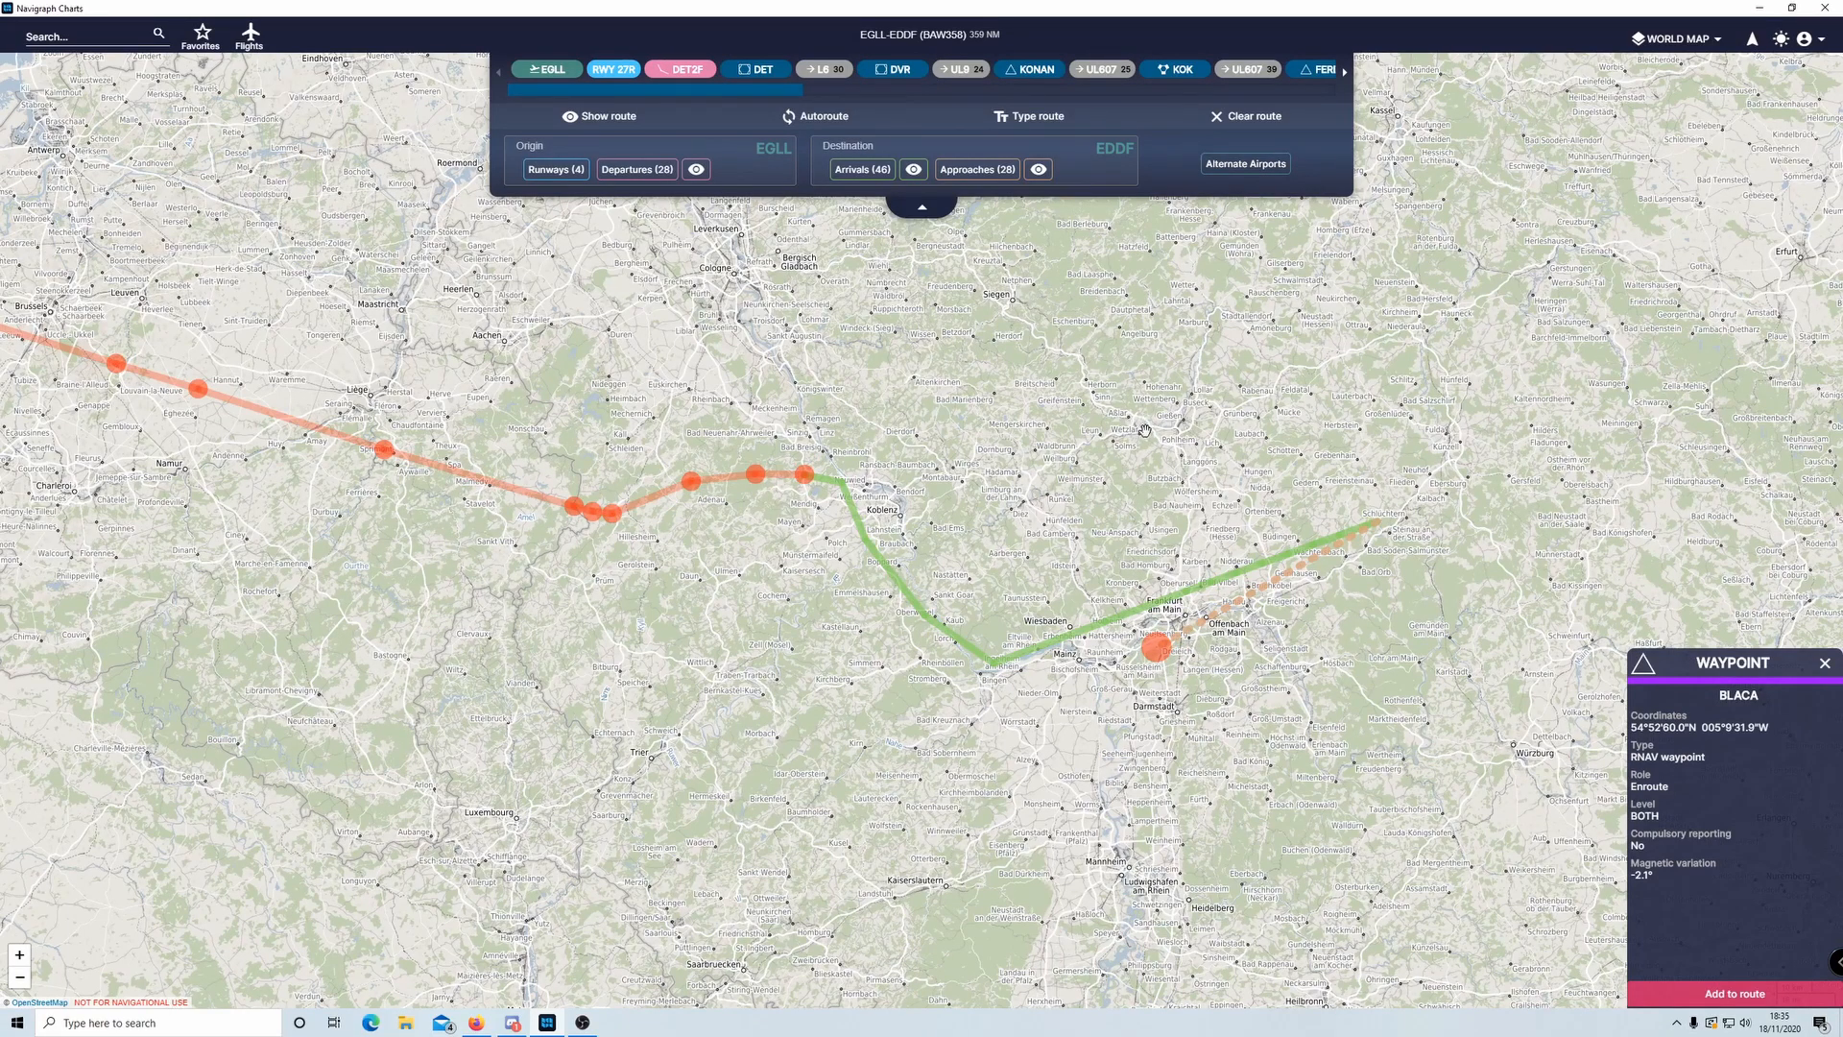
drag(1145, 429, 974, 453)
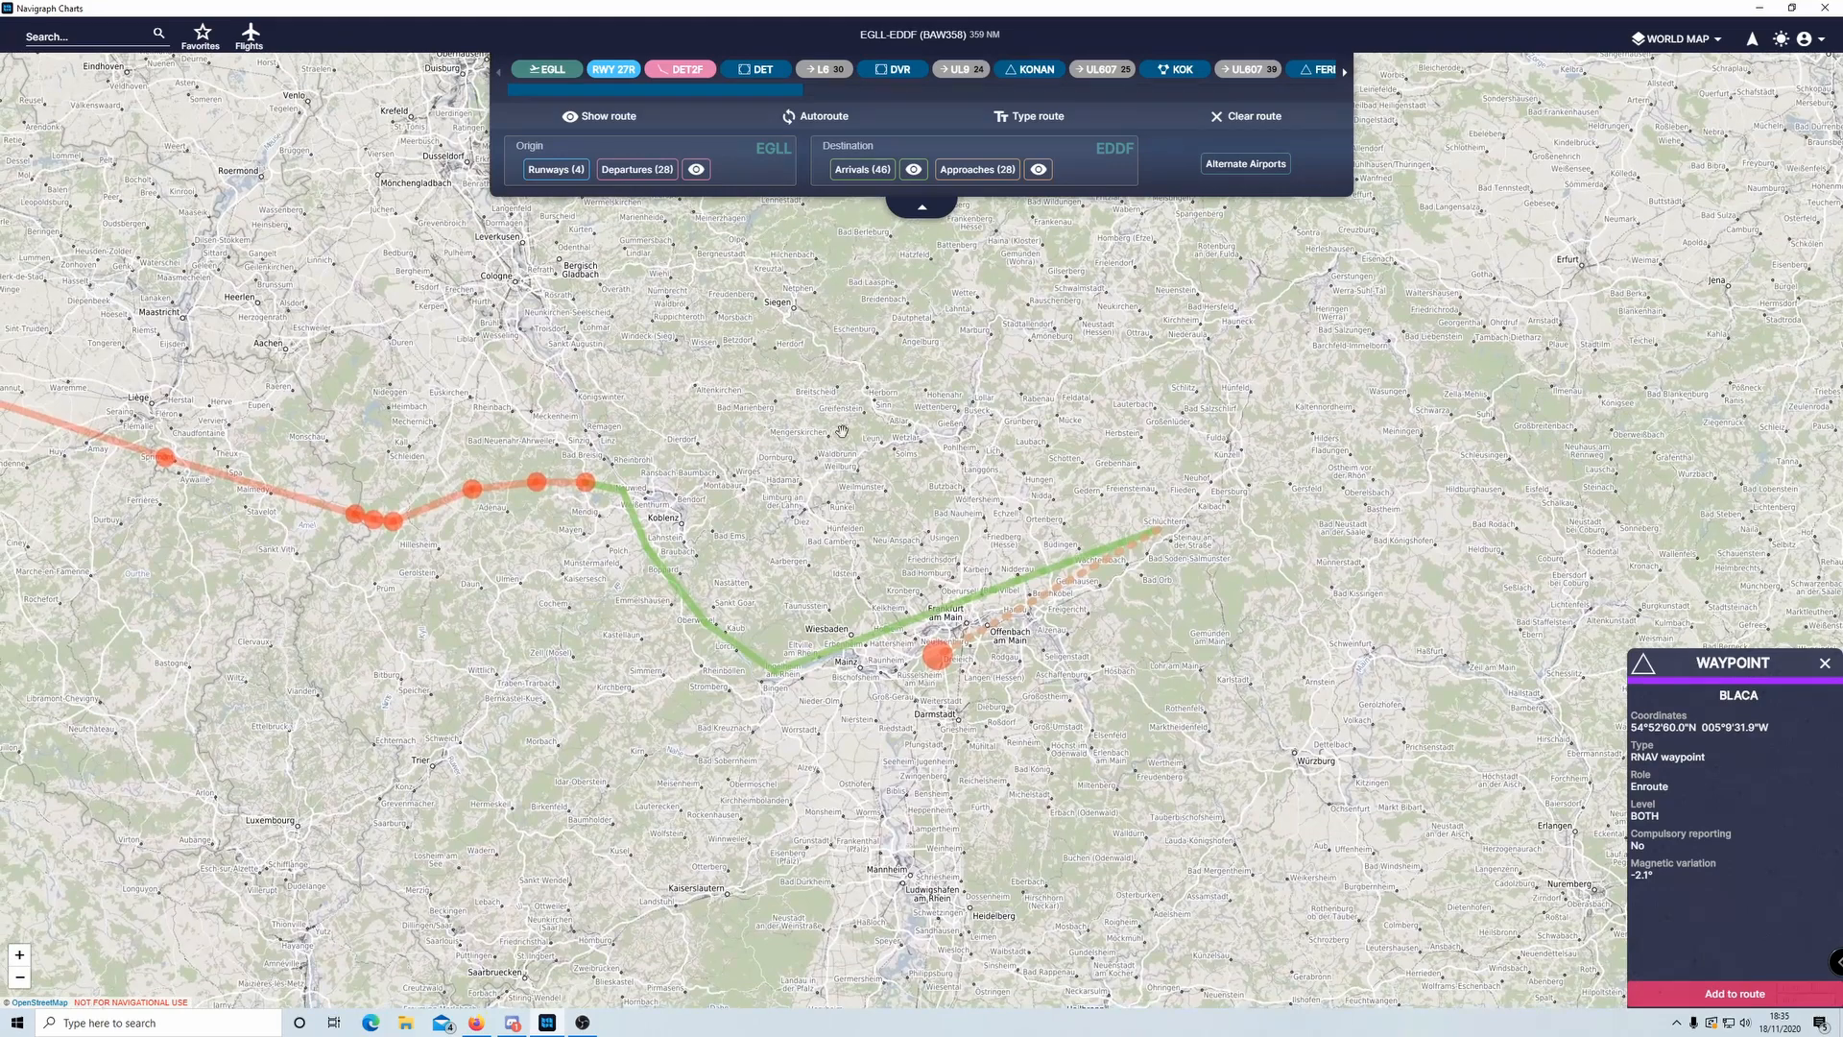
click(914, 171)
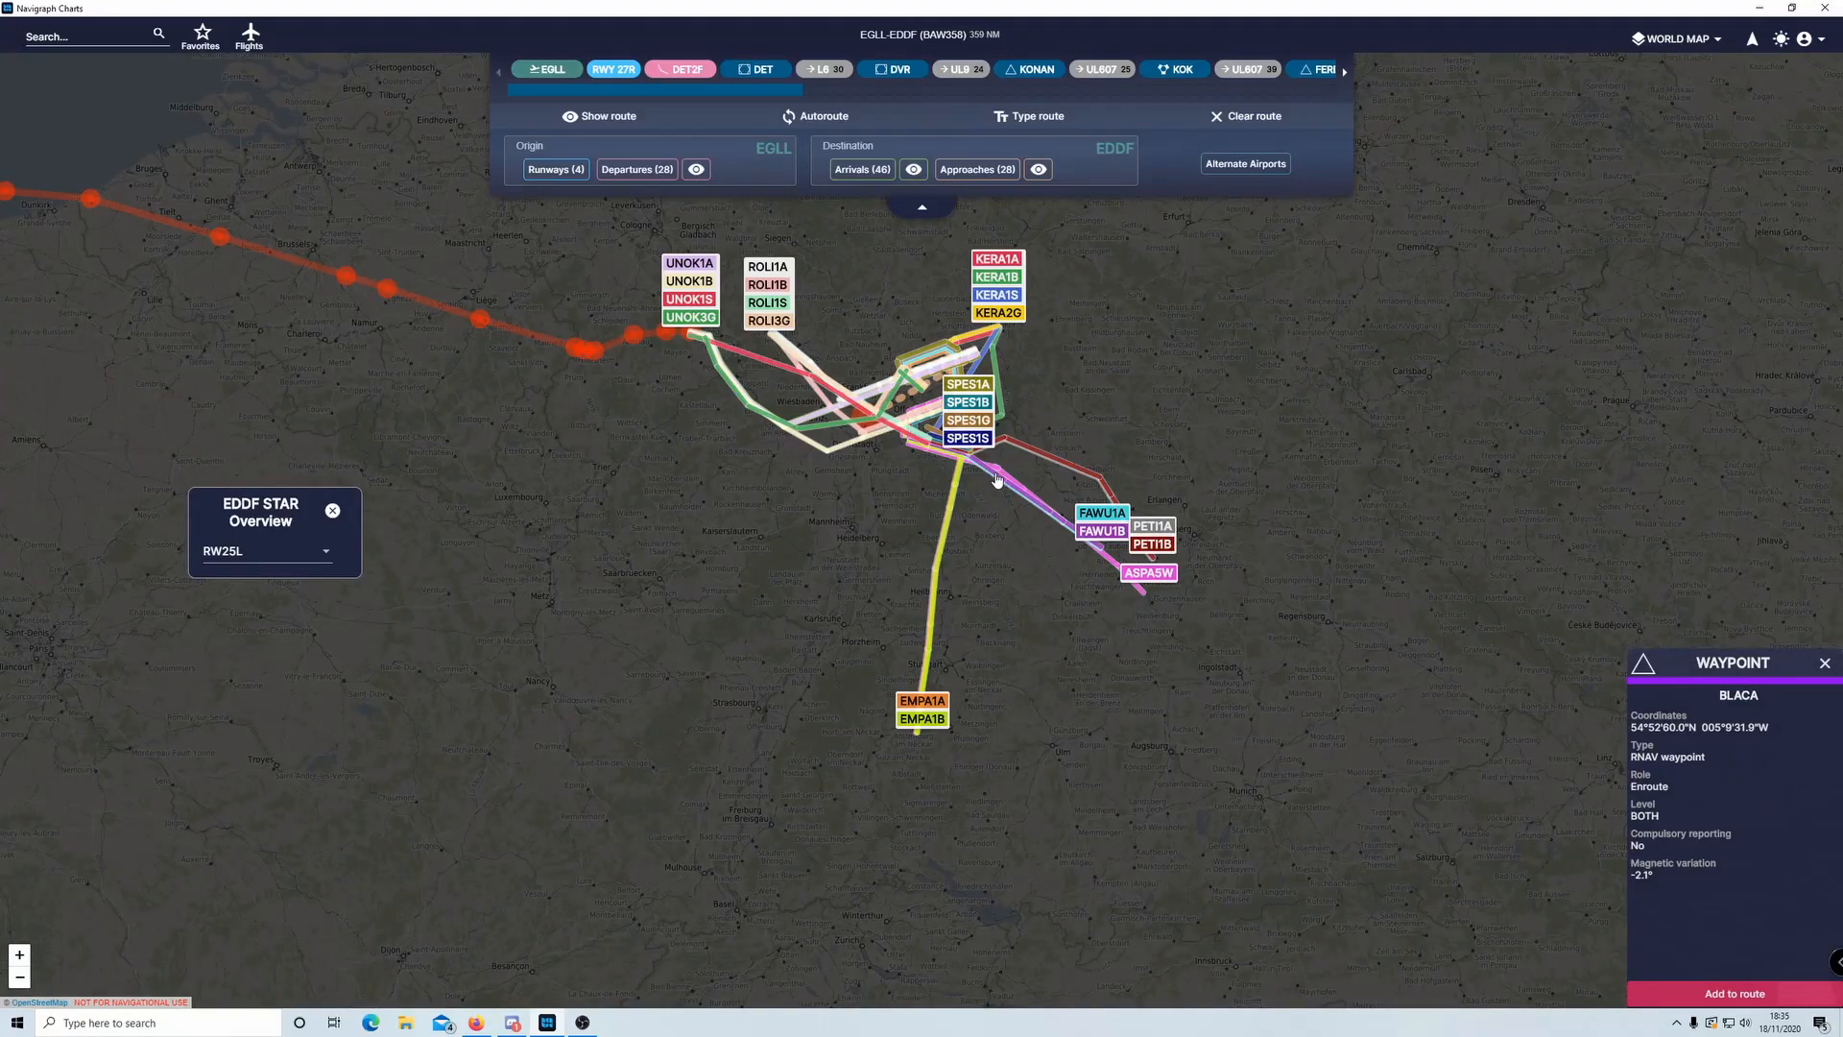
drag(1066, 363, 1057, 563)
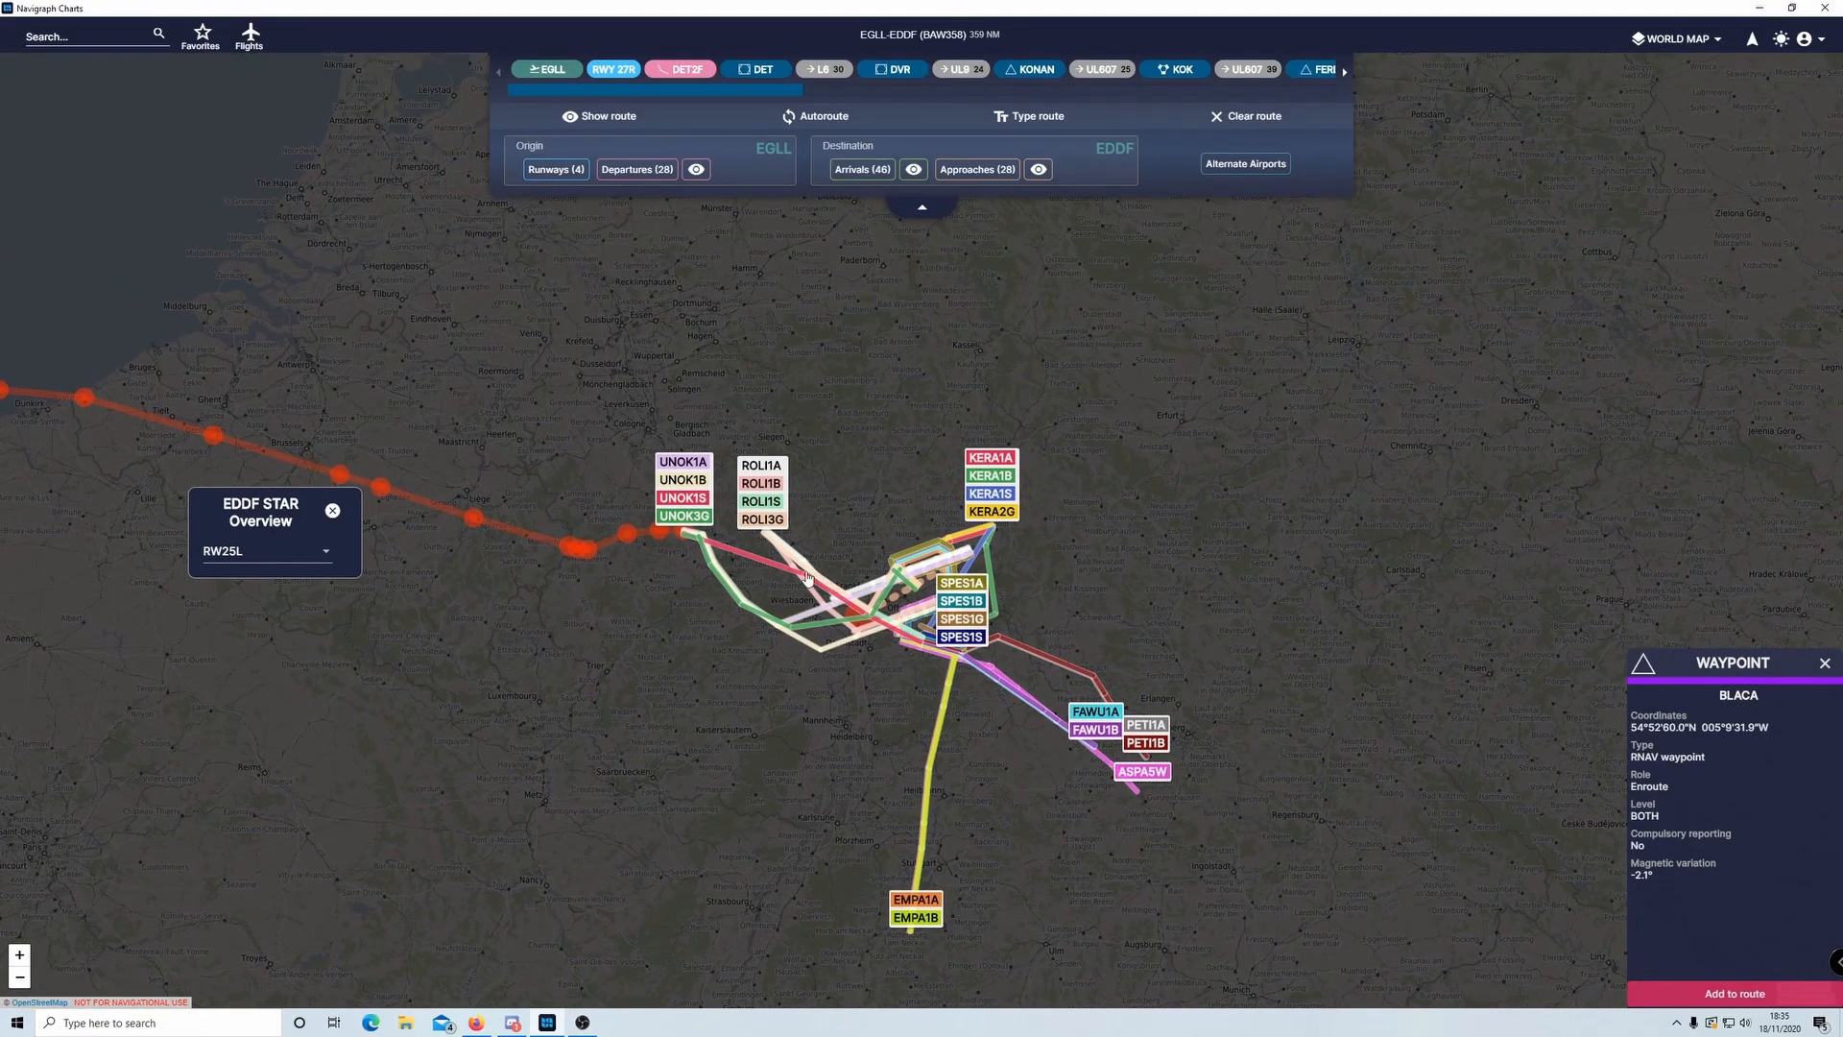
scroll(806, 576, up, 5)
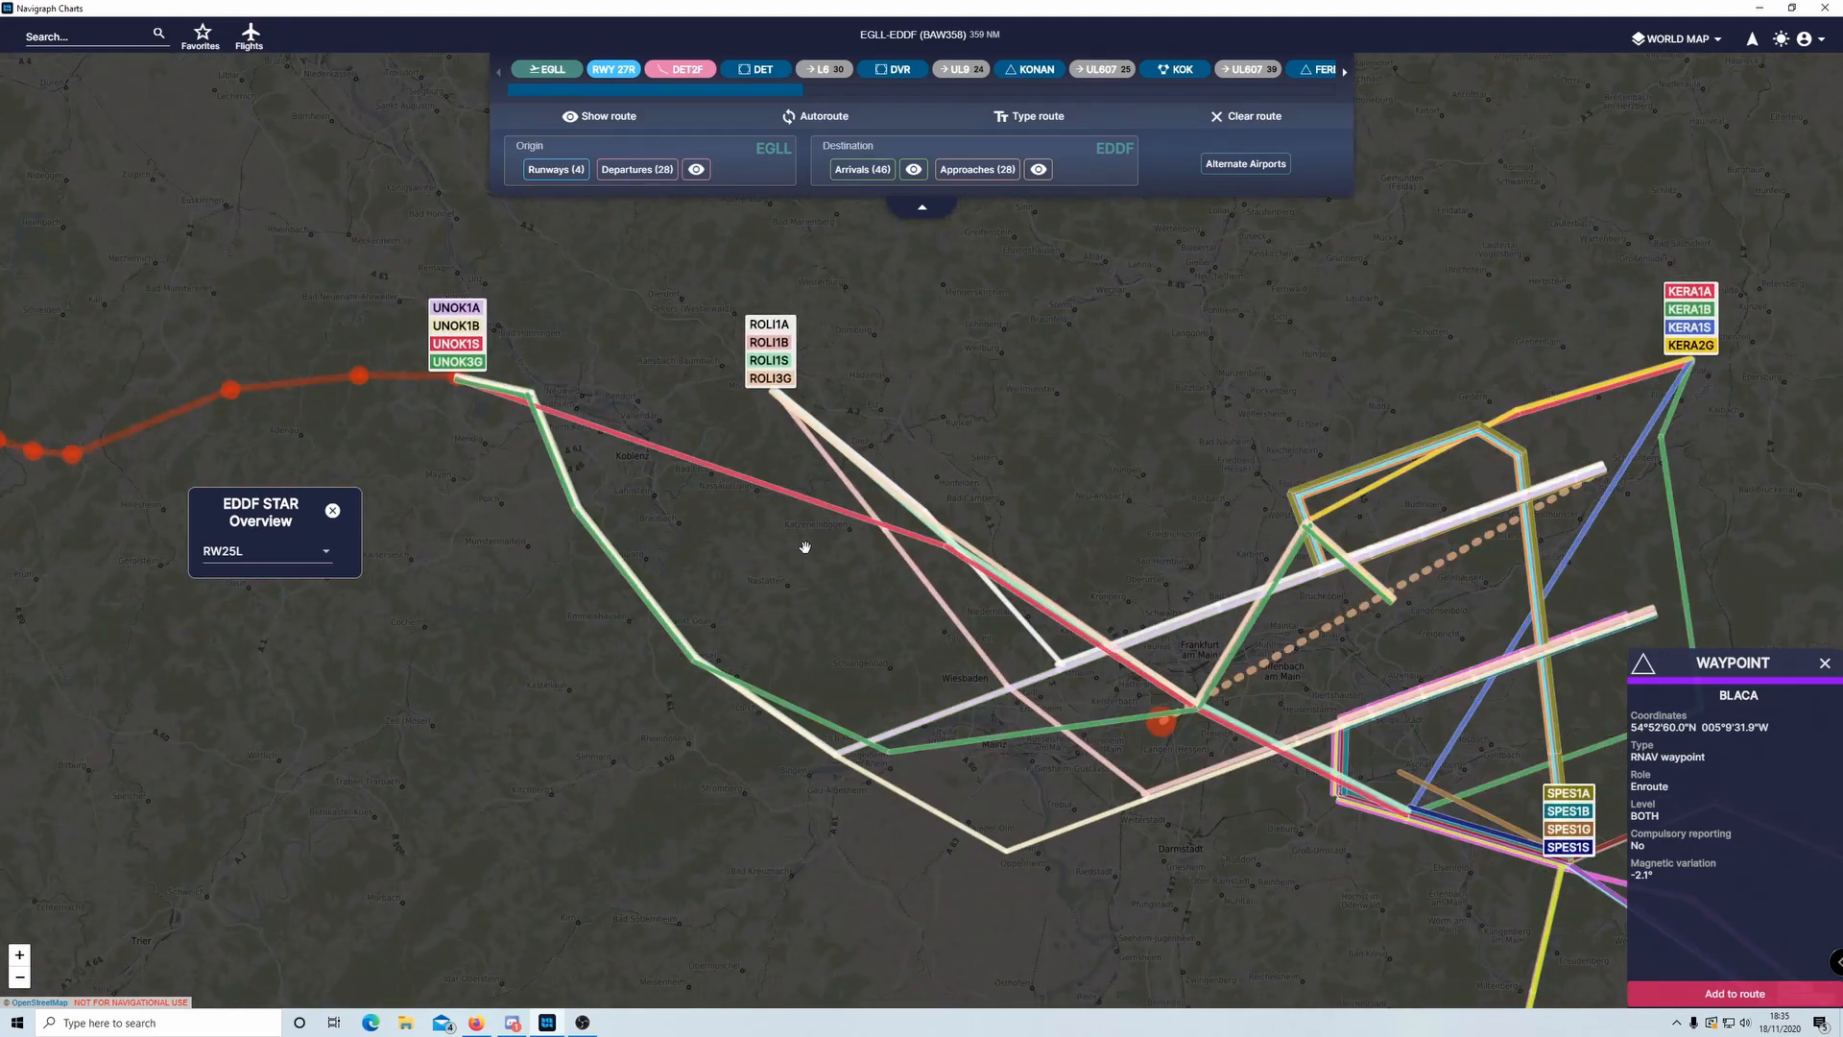
scroll(806, 547, down, 3)
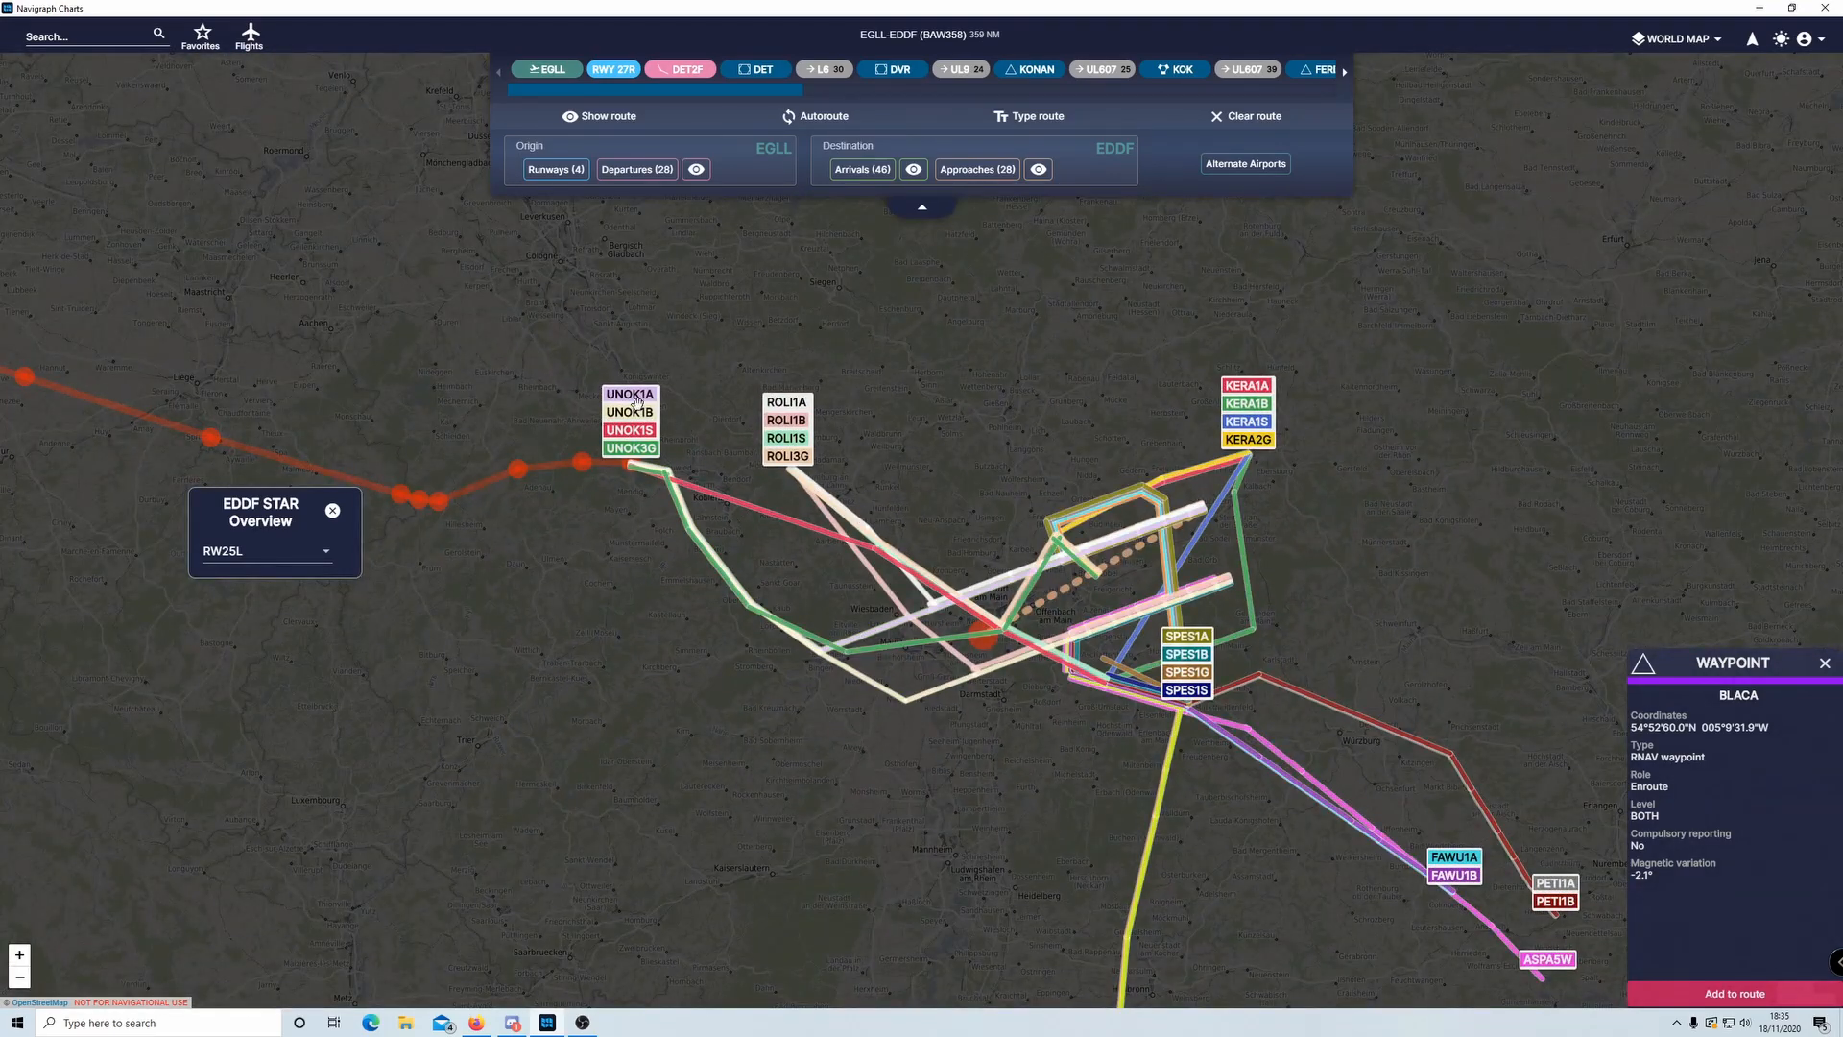
drag(1006, 524, 941, 385)
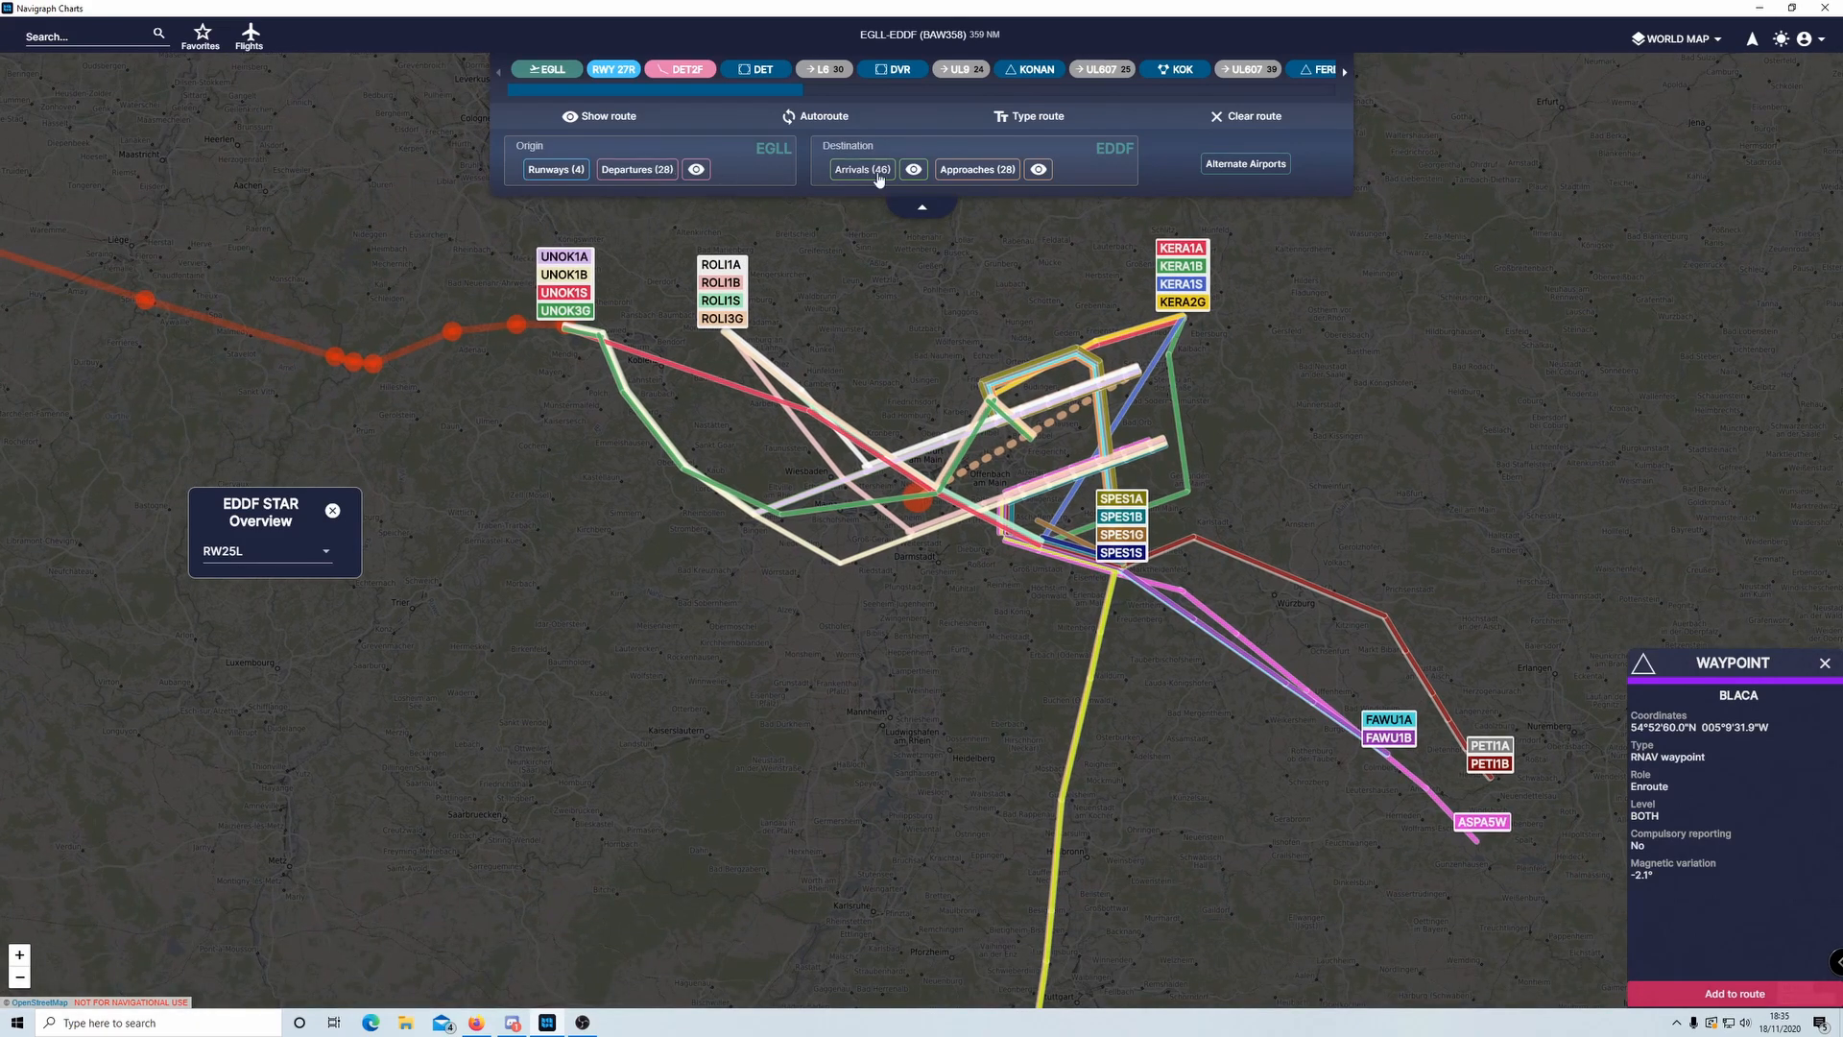
click(332, 509)
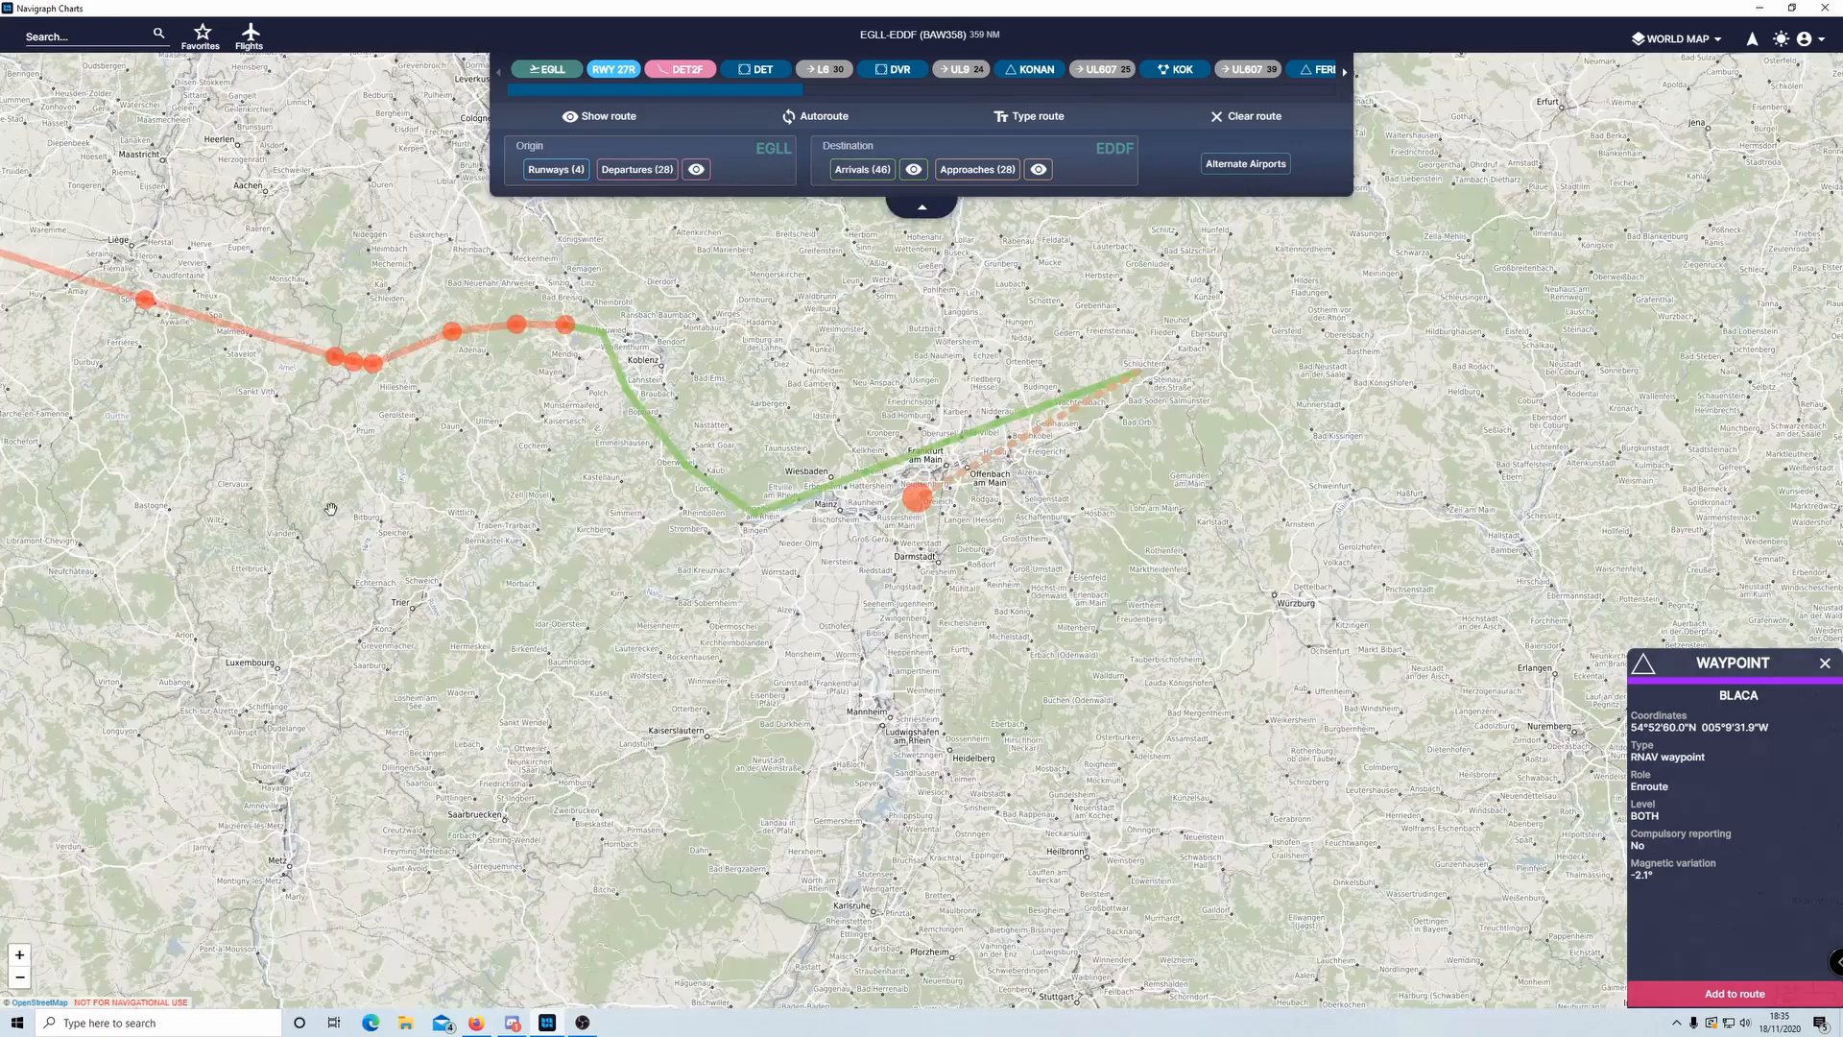
- Close the BLACA waypoint details and inspect the arrival and final leg into EDDF on the map
click(1824, 665)
drag(953, 481, 997, 630)
scroll(1027, 643, up, 5)
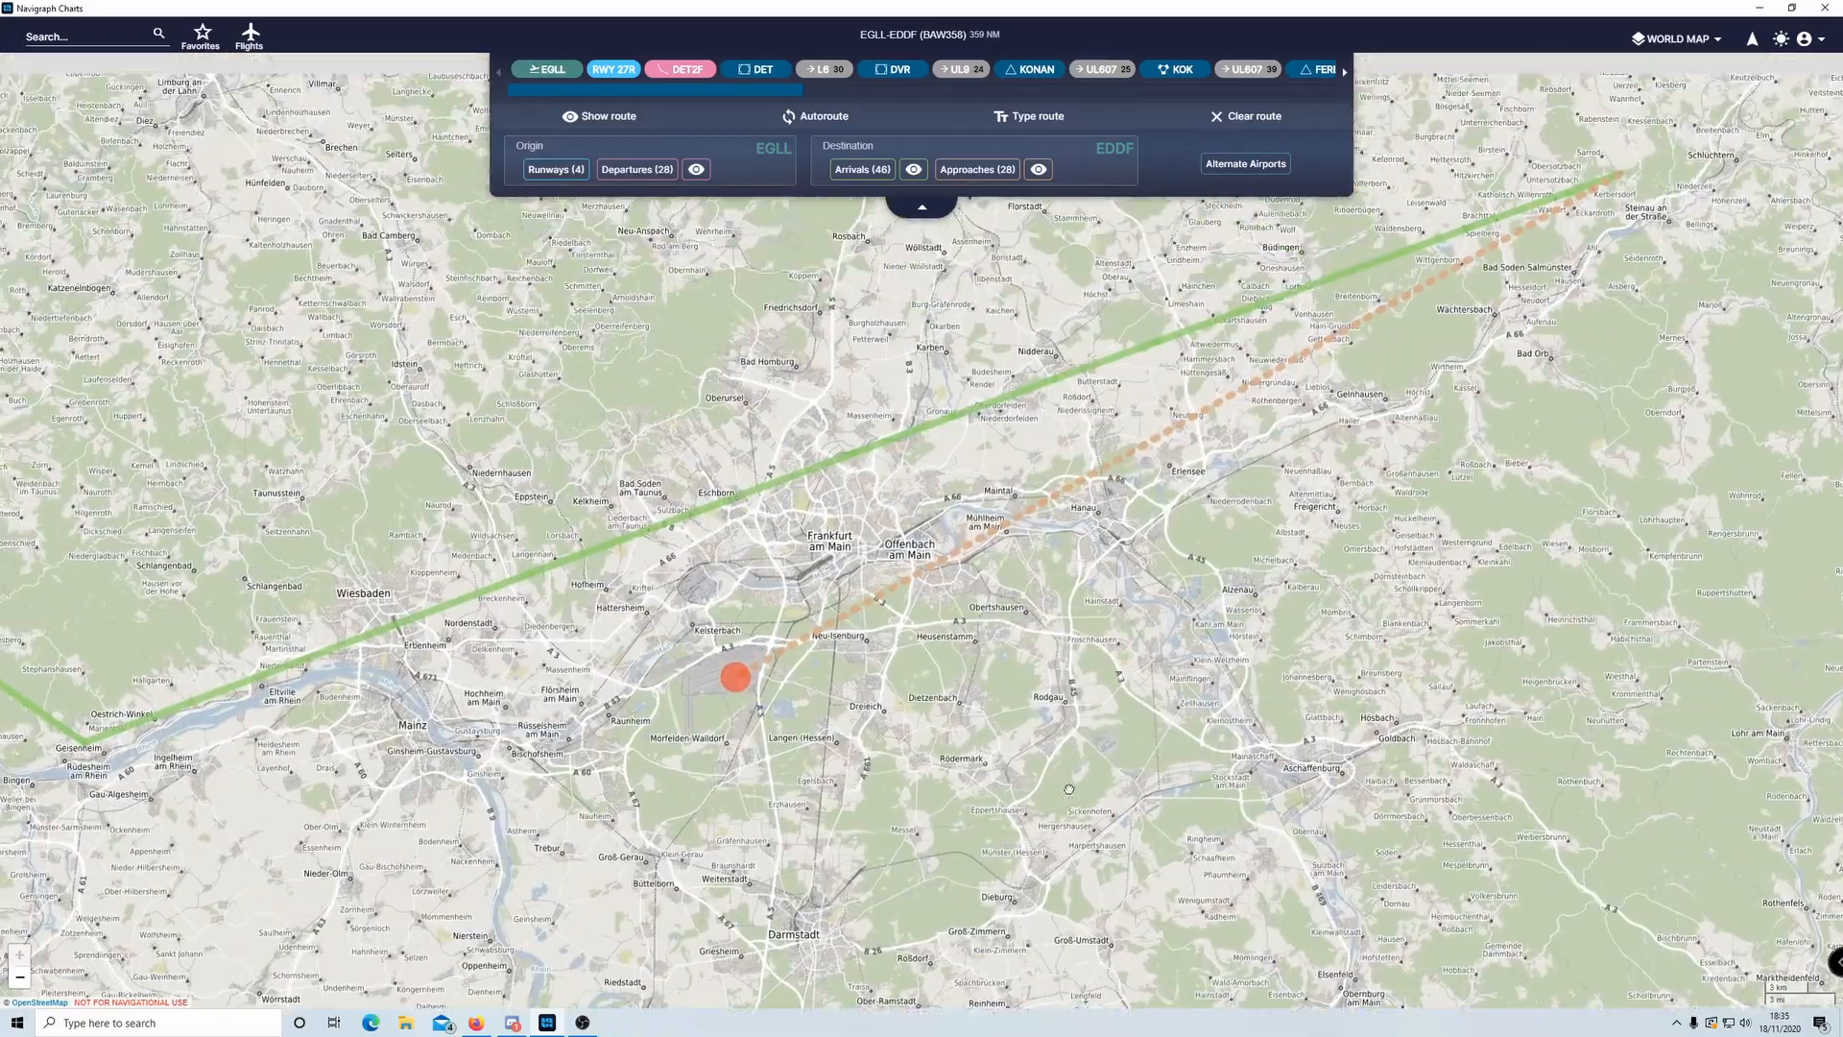
scroll(1068, 789, down, 3)
scroll(1085, 775, down, 3)
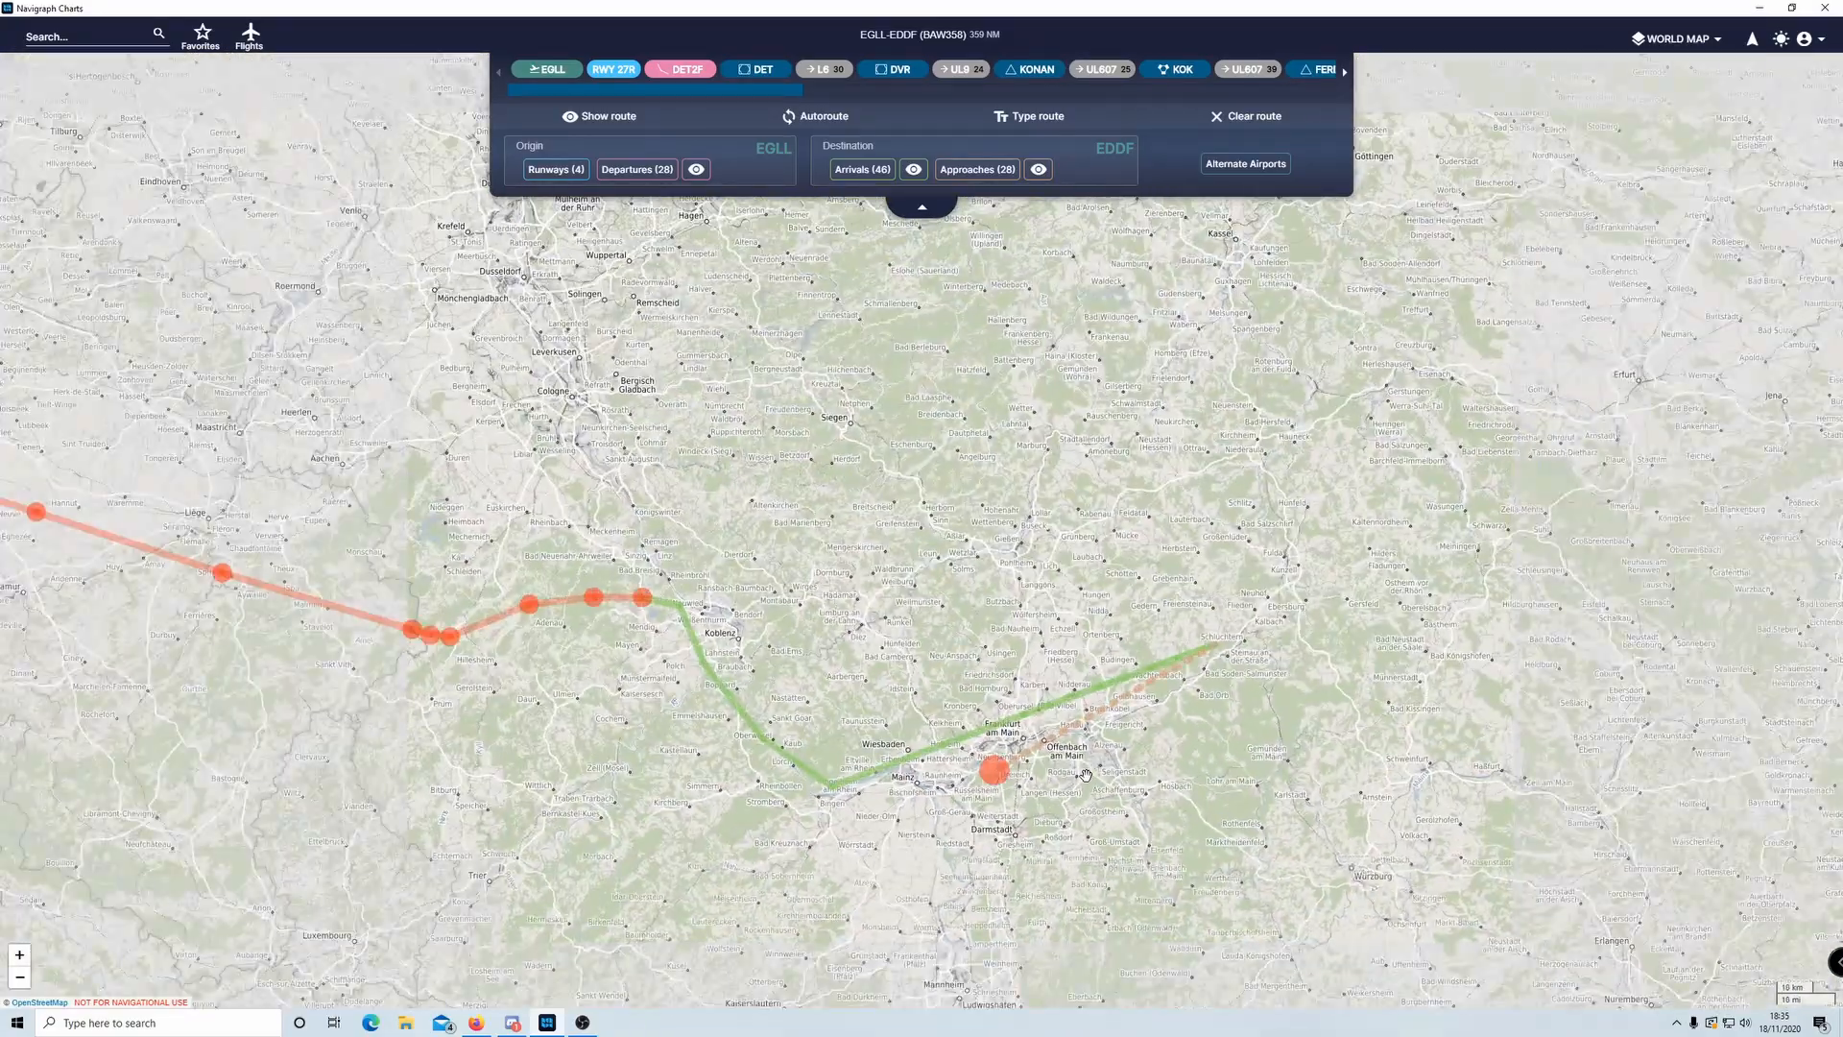
scroll(1058, 764, up, 3)
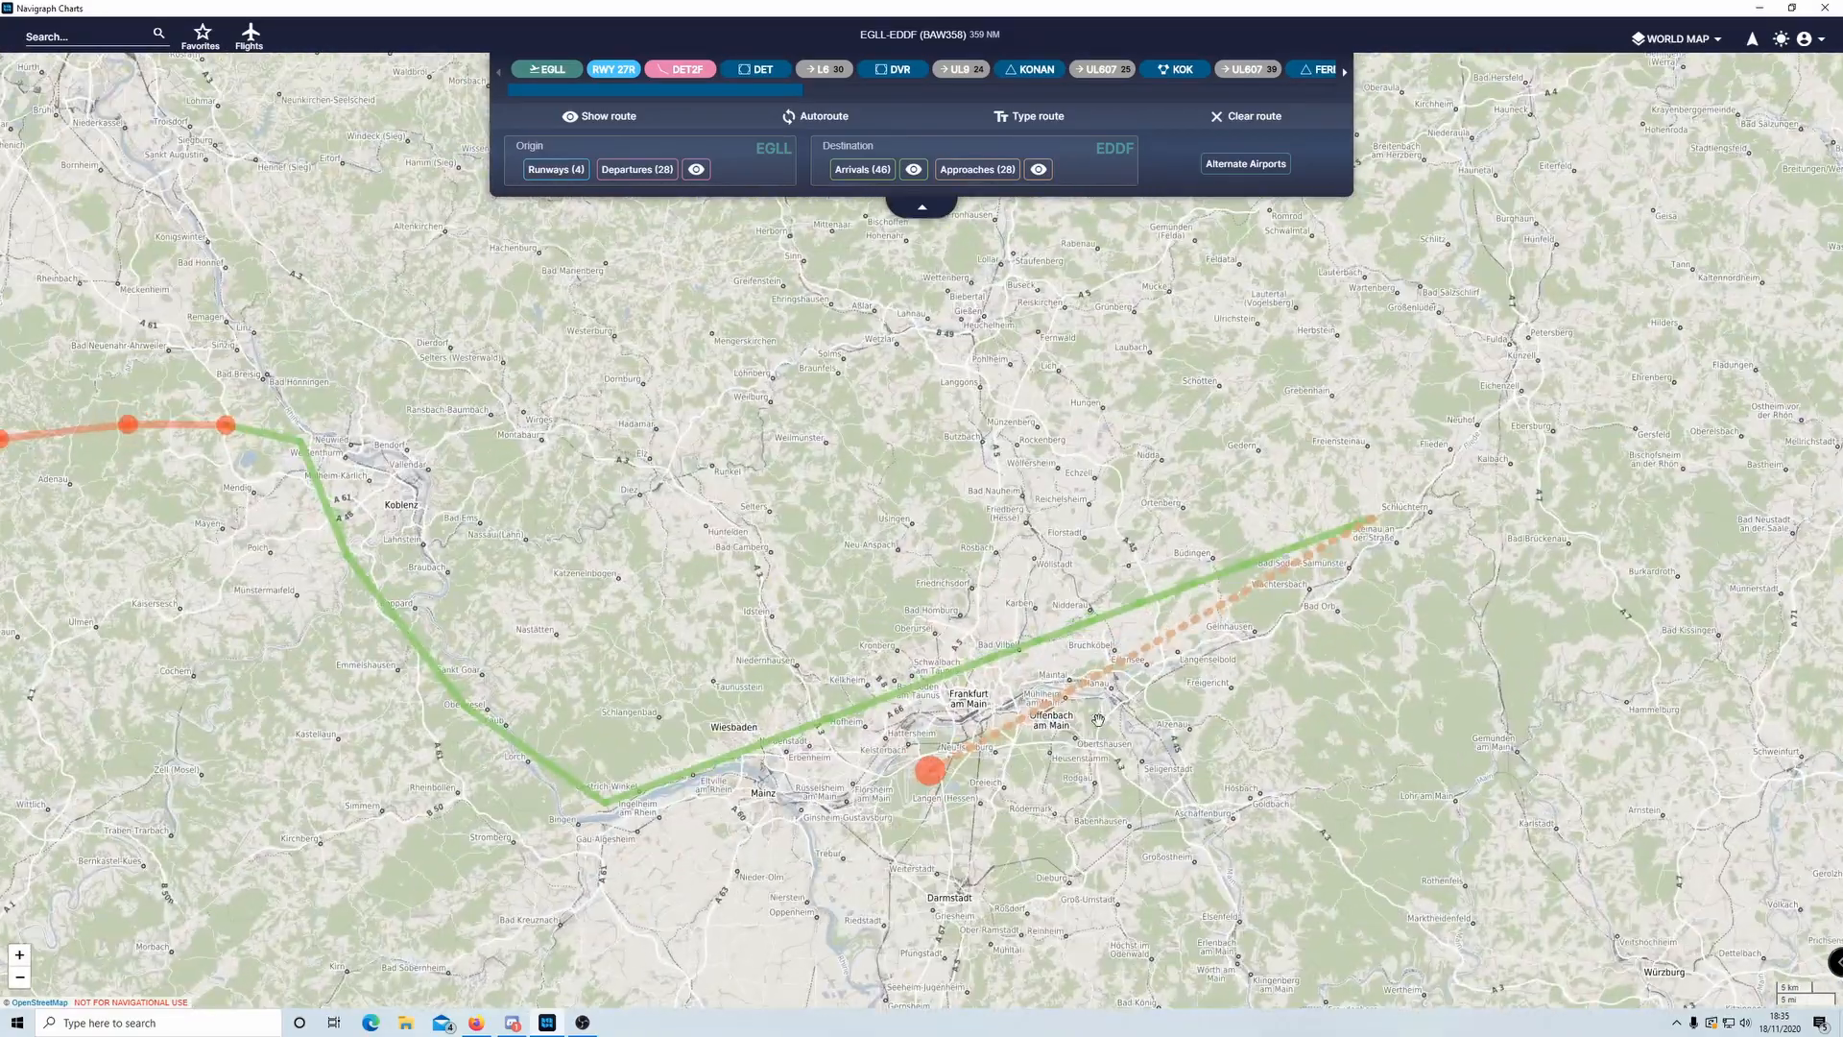
drag(1104, 741, 1134, 722)
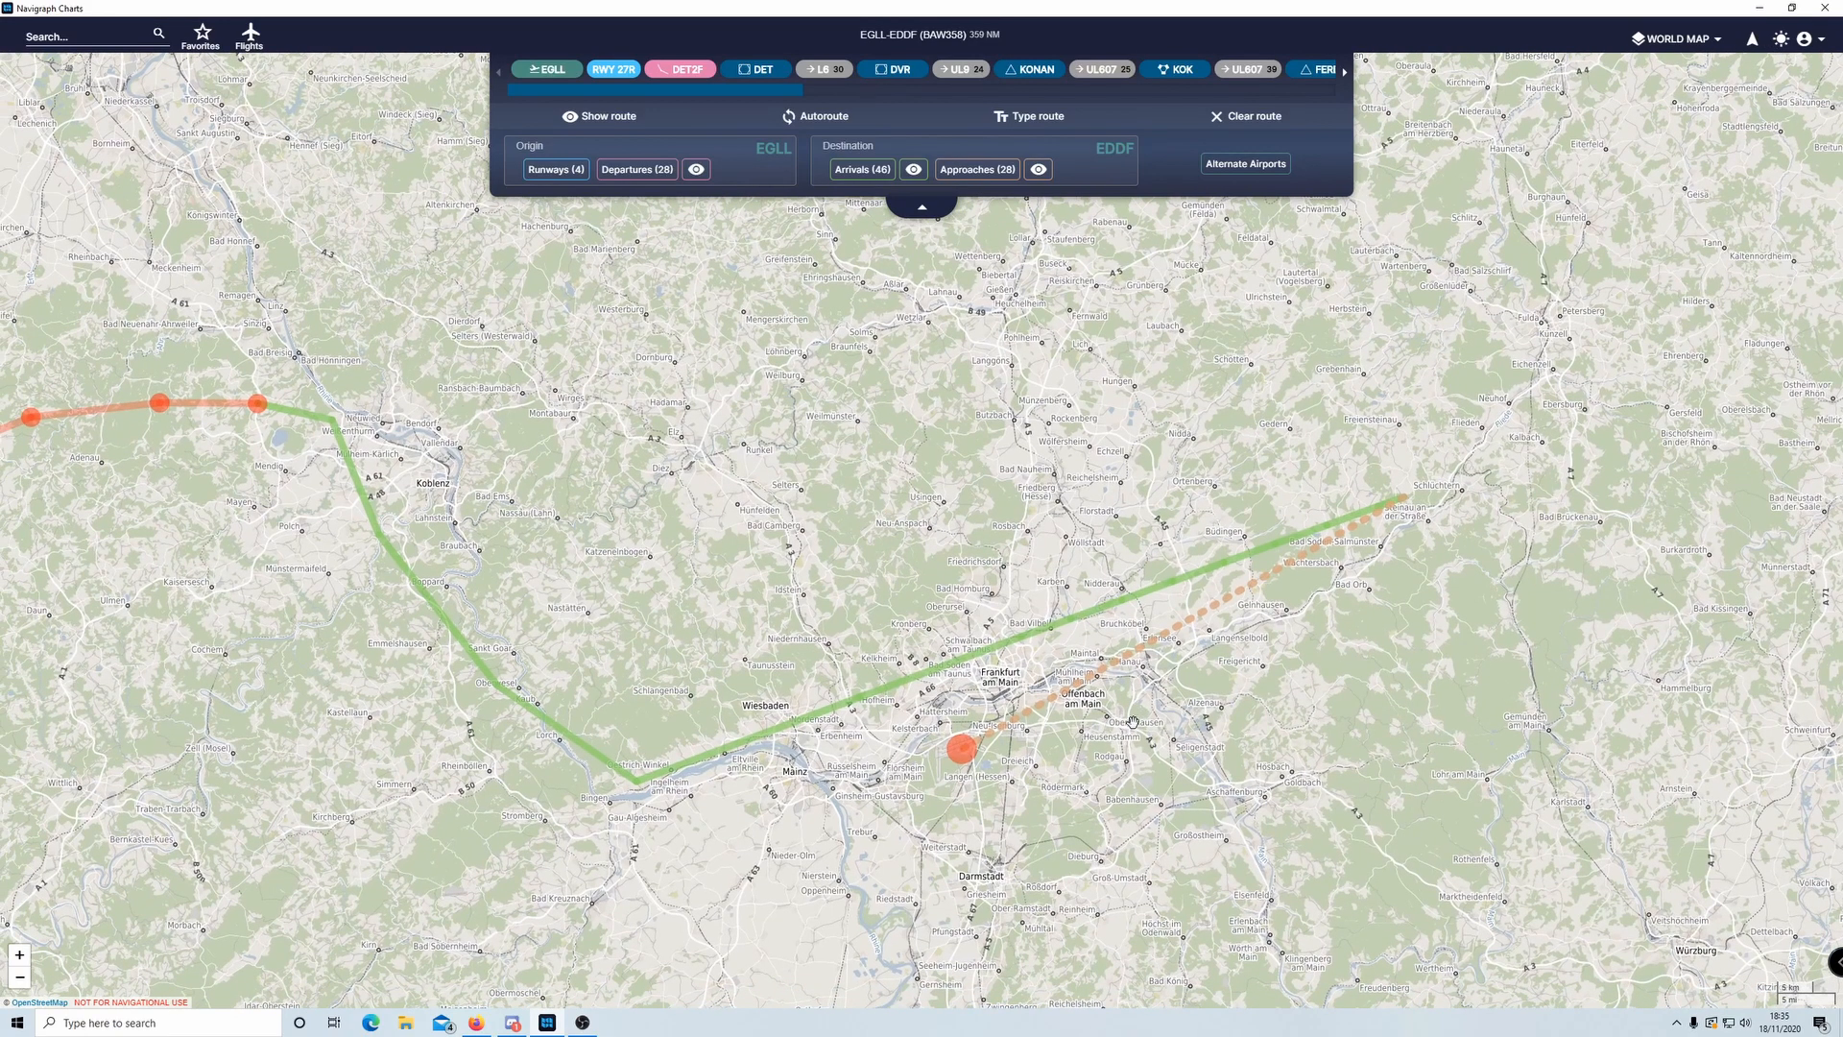
- Look through the EDDF approaches offered from UNOK1A and switch back to the SimBrief briefing
click(976, 169)
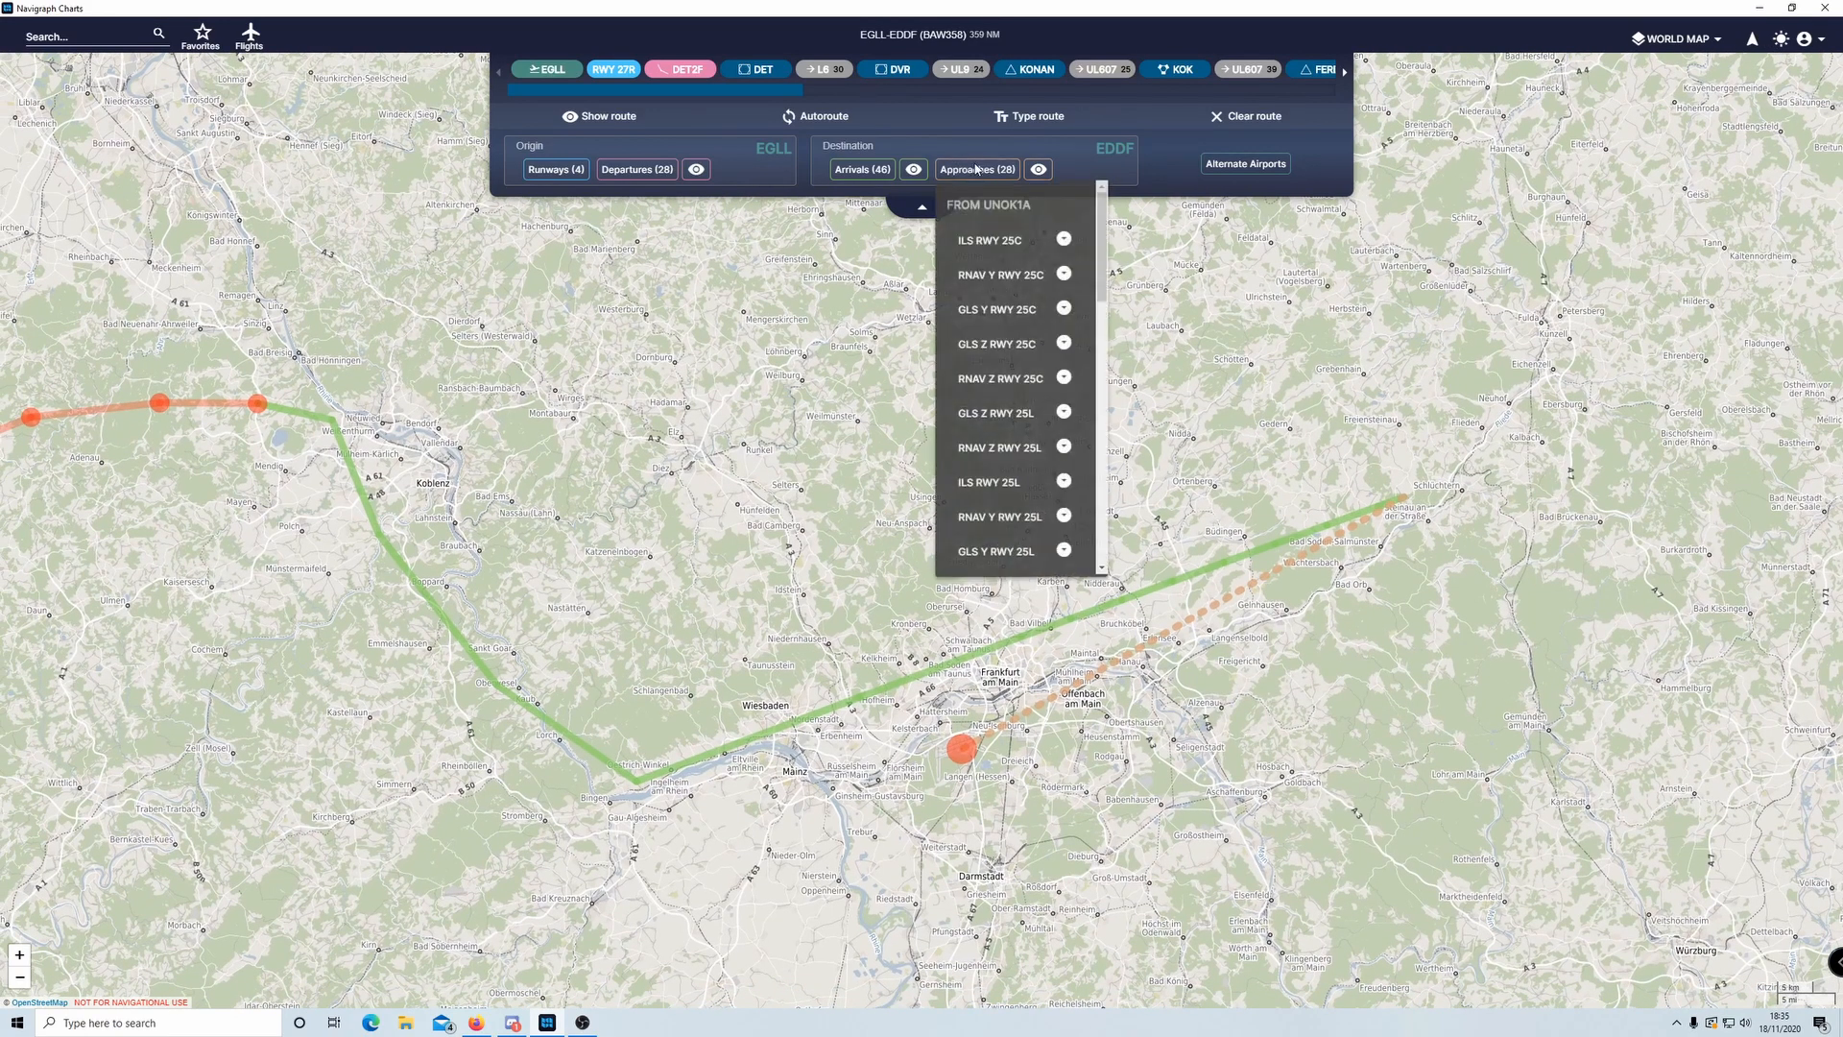
click(977, 169)
click(974, 174)
scroll(1026, 557, down, 5)
key(alt+Tab)
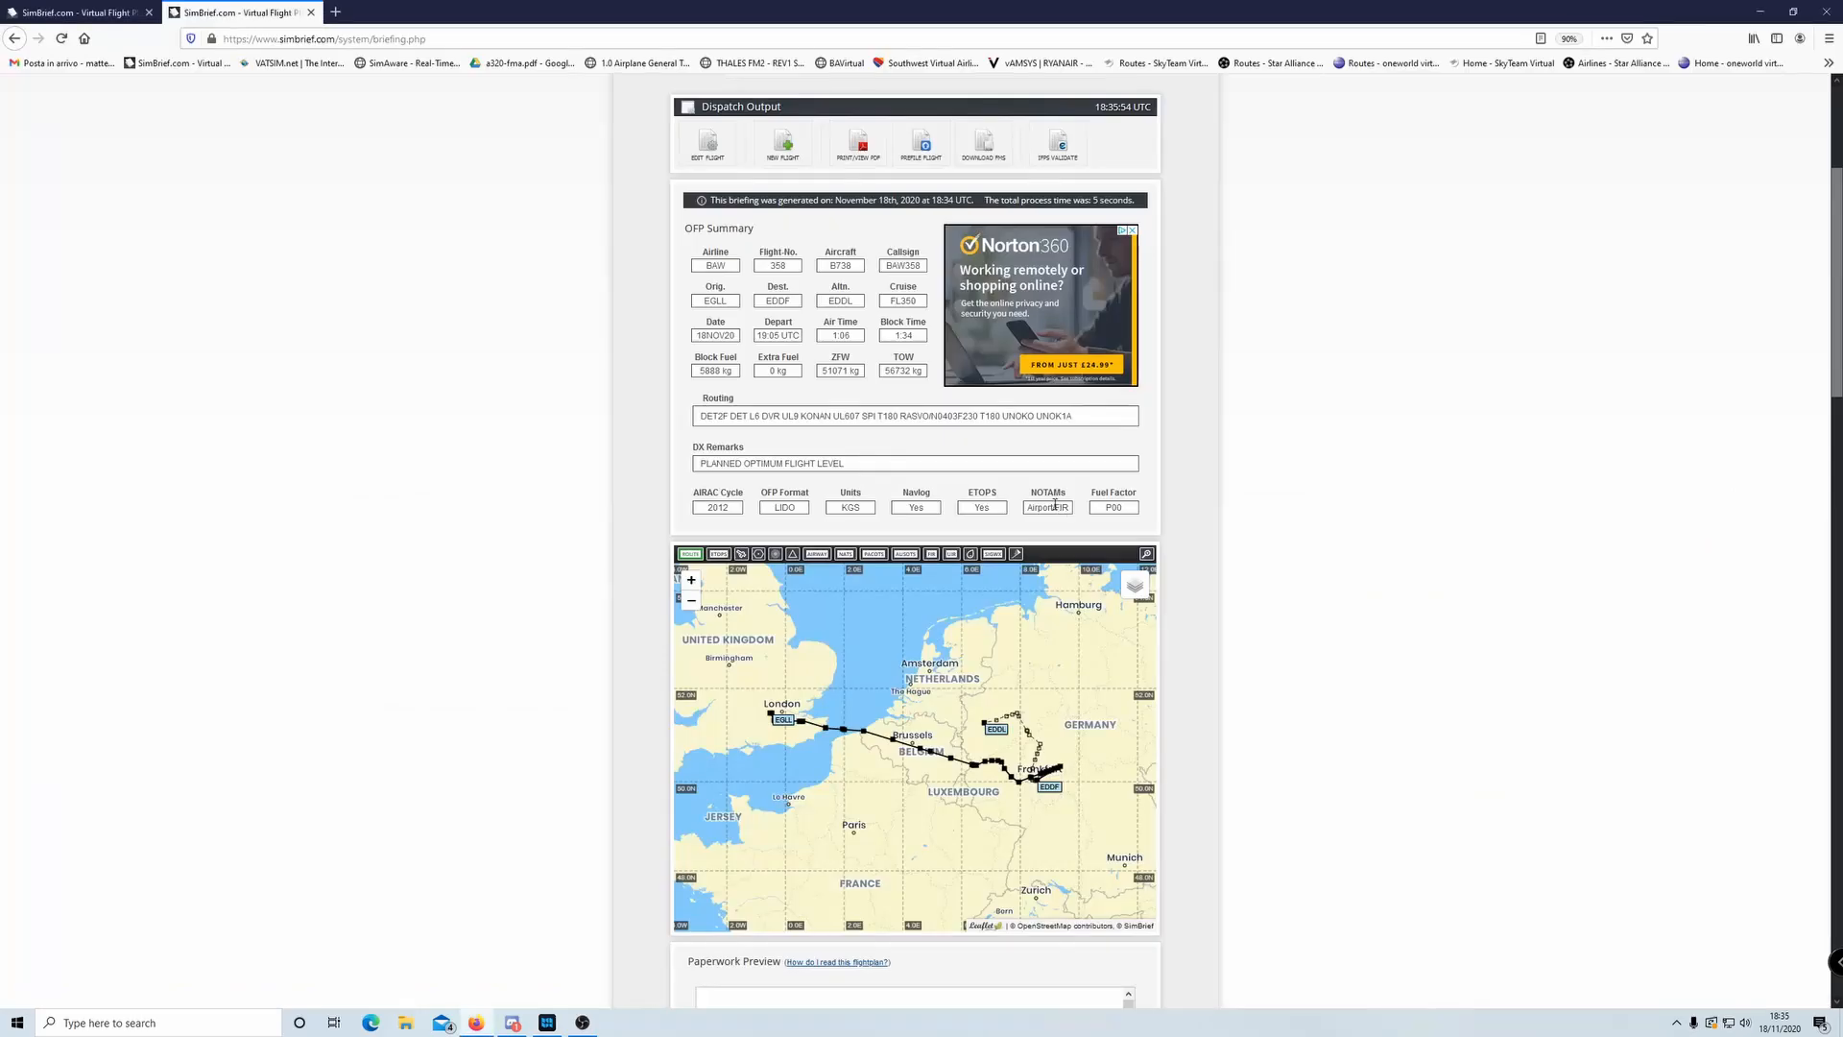
- Check the routing and planned runways in the flight plan paperwork, and switch back to Navigraph Charts
scroll(1230, 493, down, 6)
scroll(980, 642, down, 8)
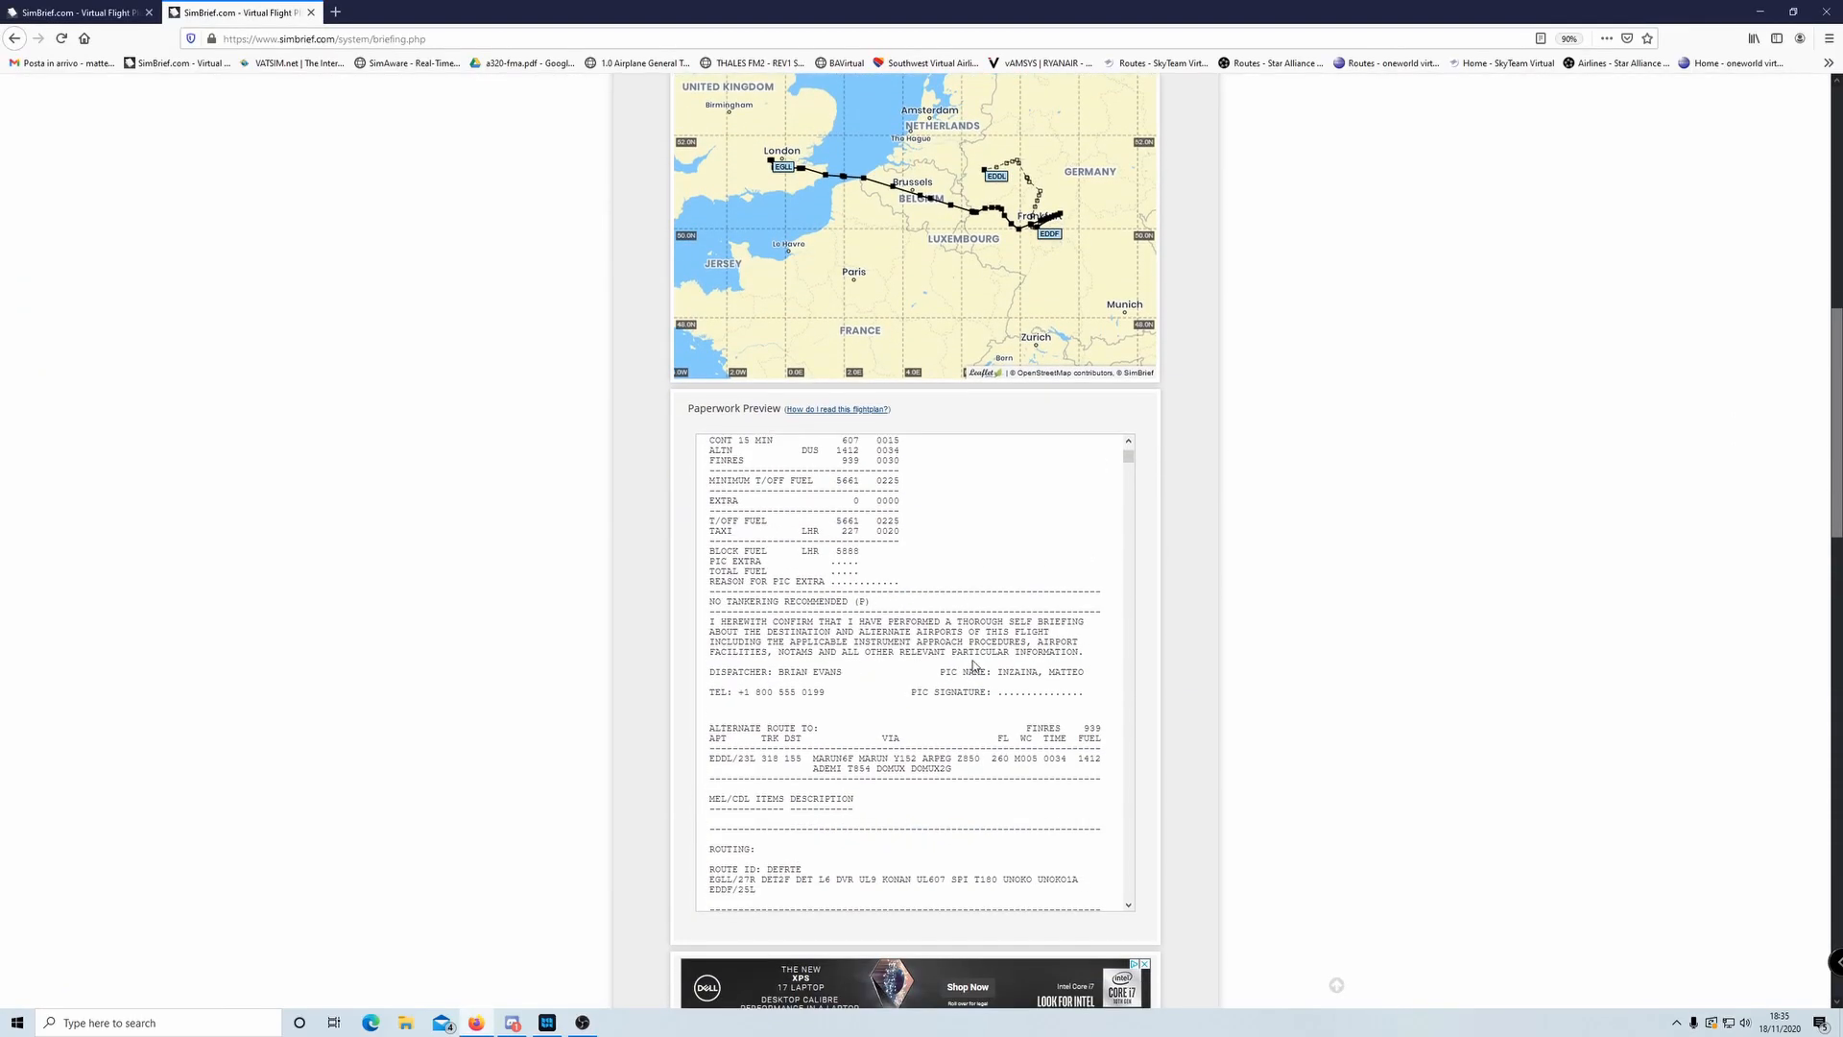
scroll(981, 642, down, 1)
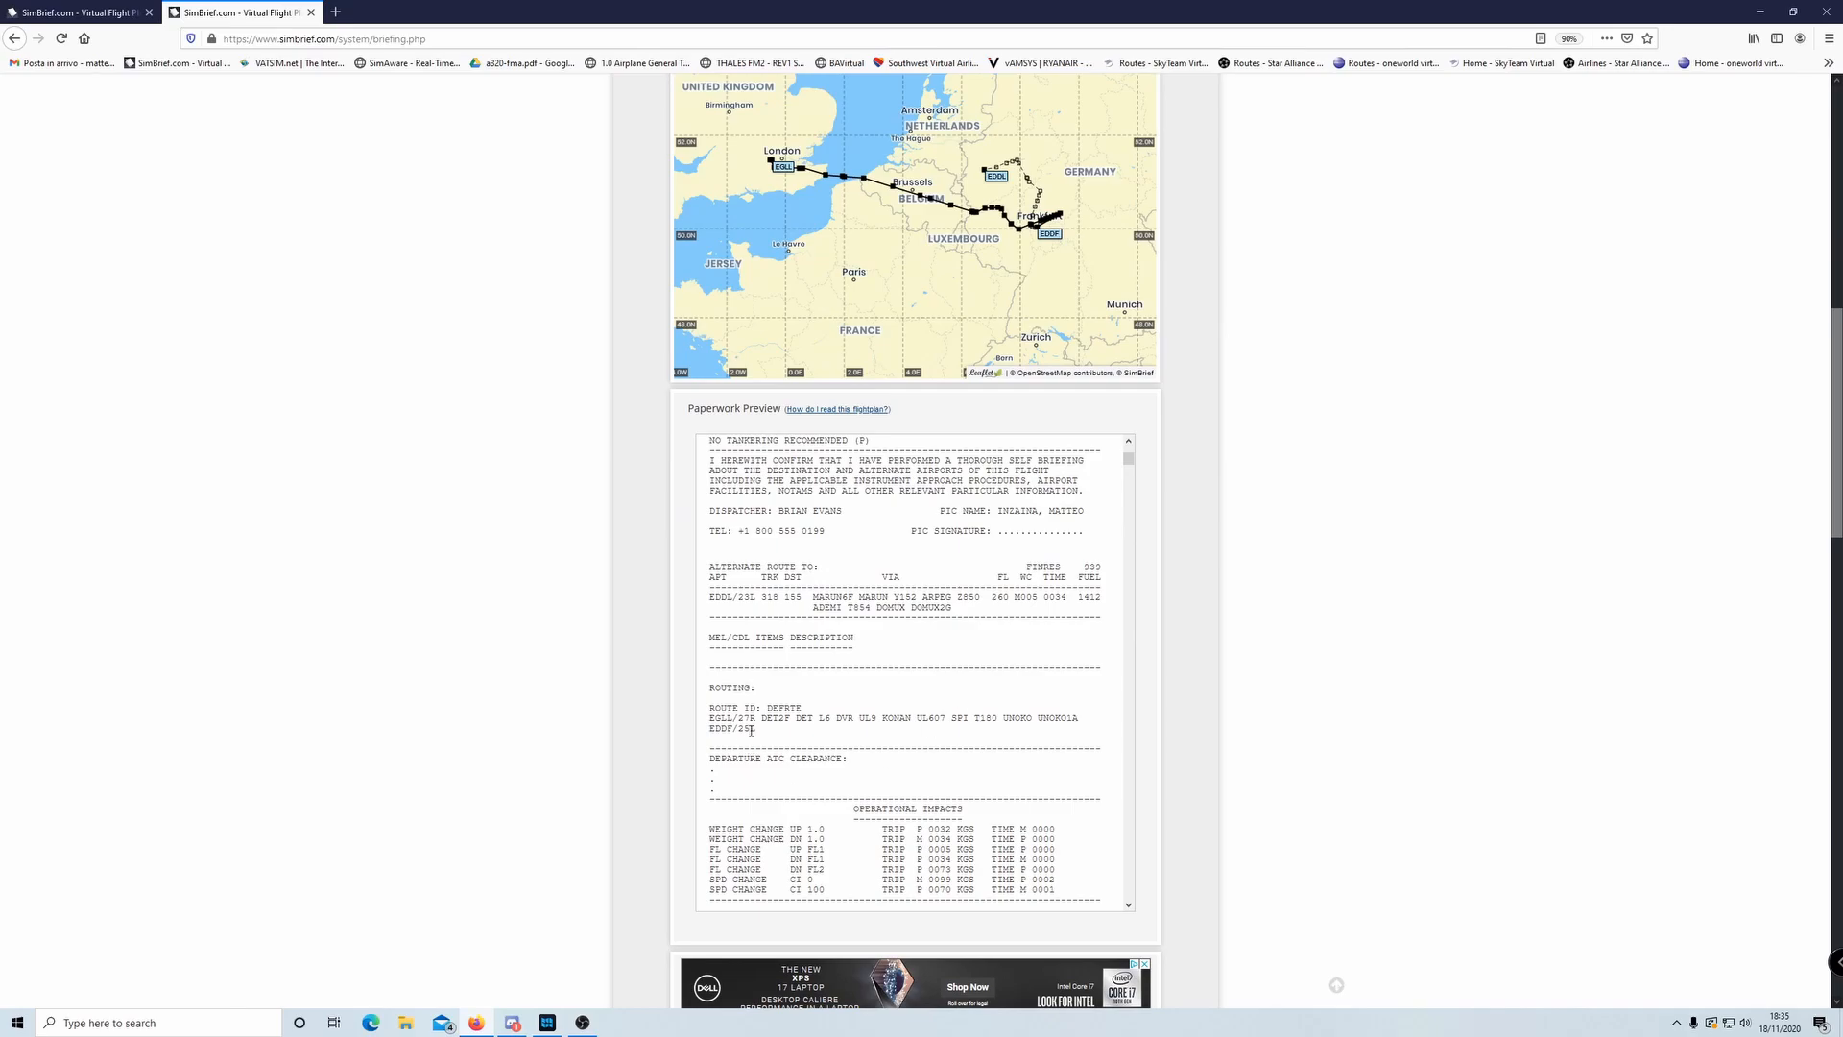
key(alt+Tab)
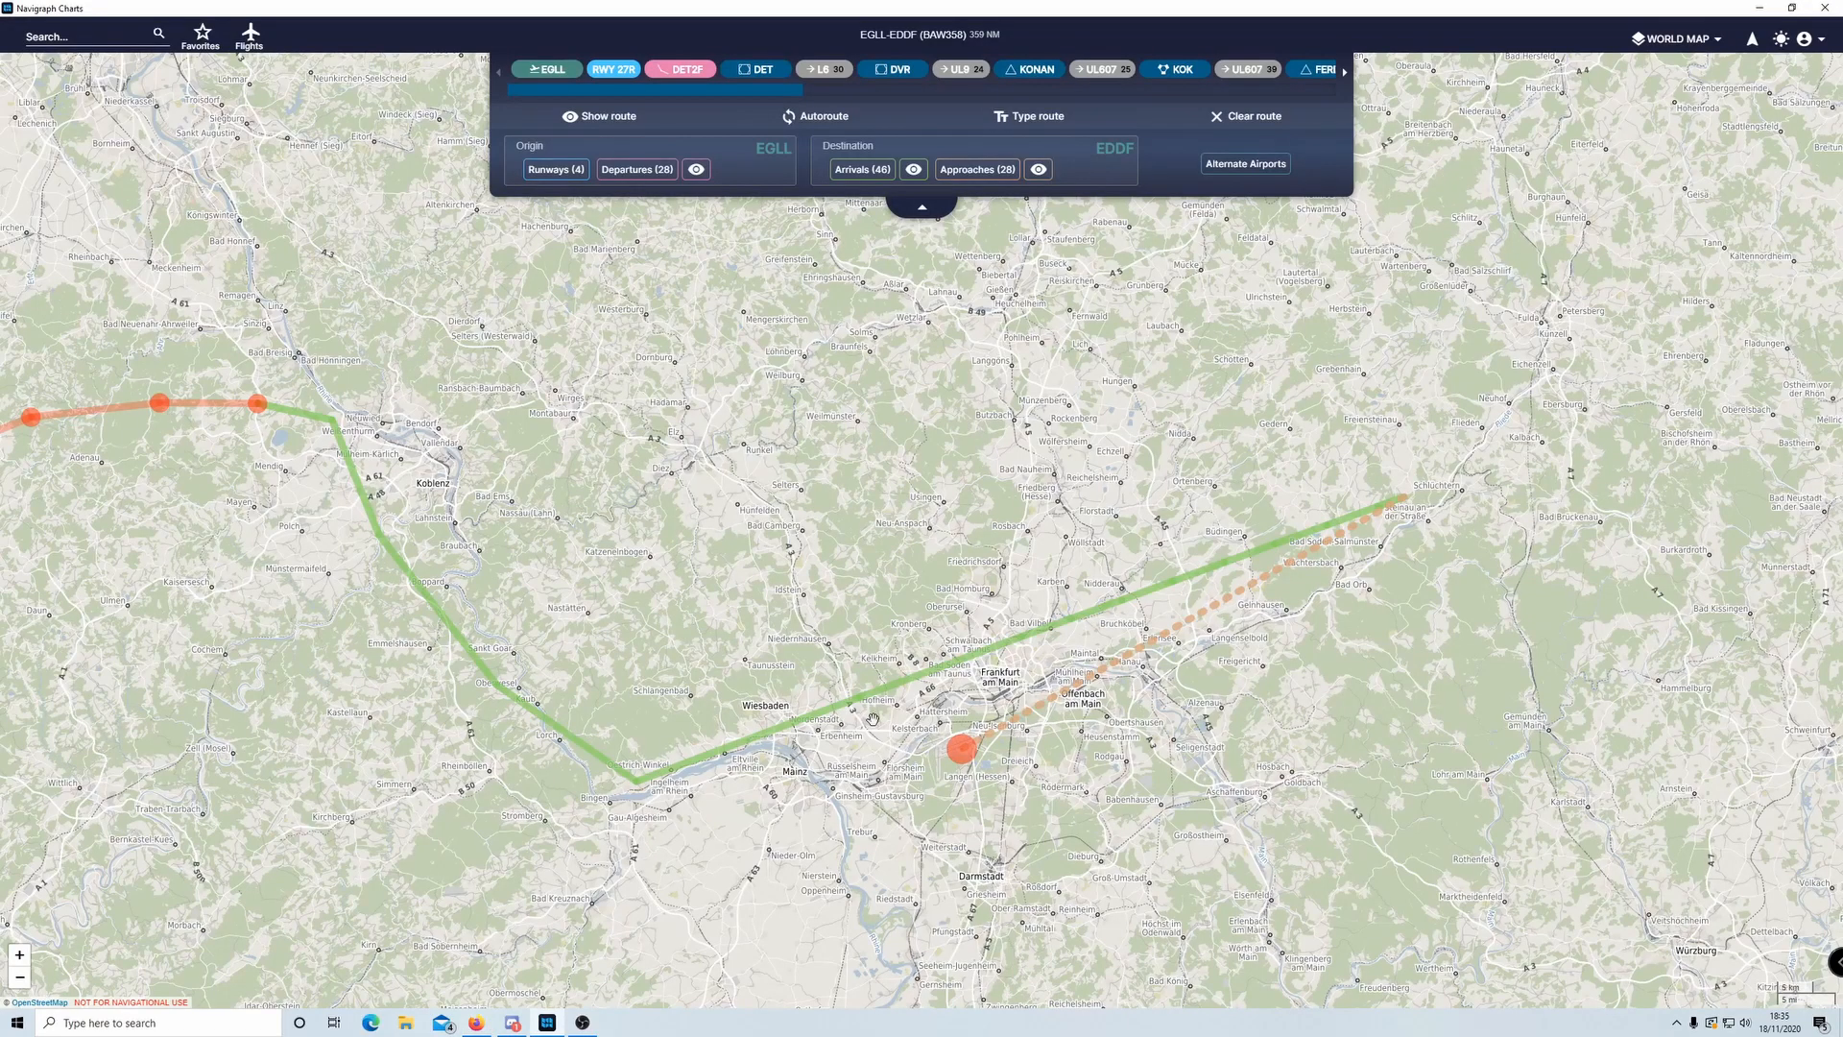
- Add the ILS RWY 25L approach at EDDF to the route with the CHA transition and inspect its path
click(966, 172)
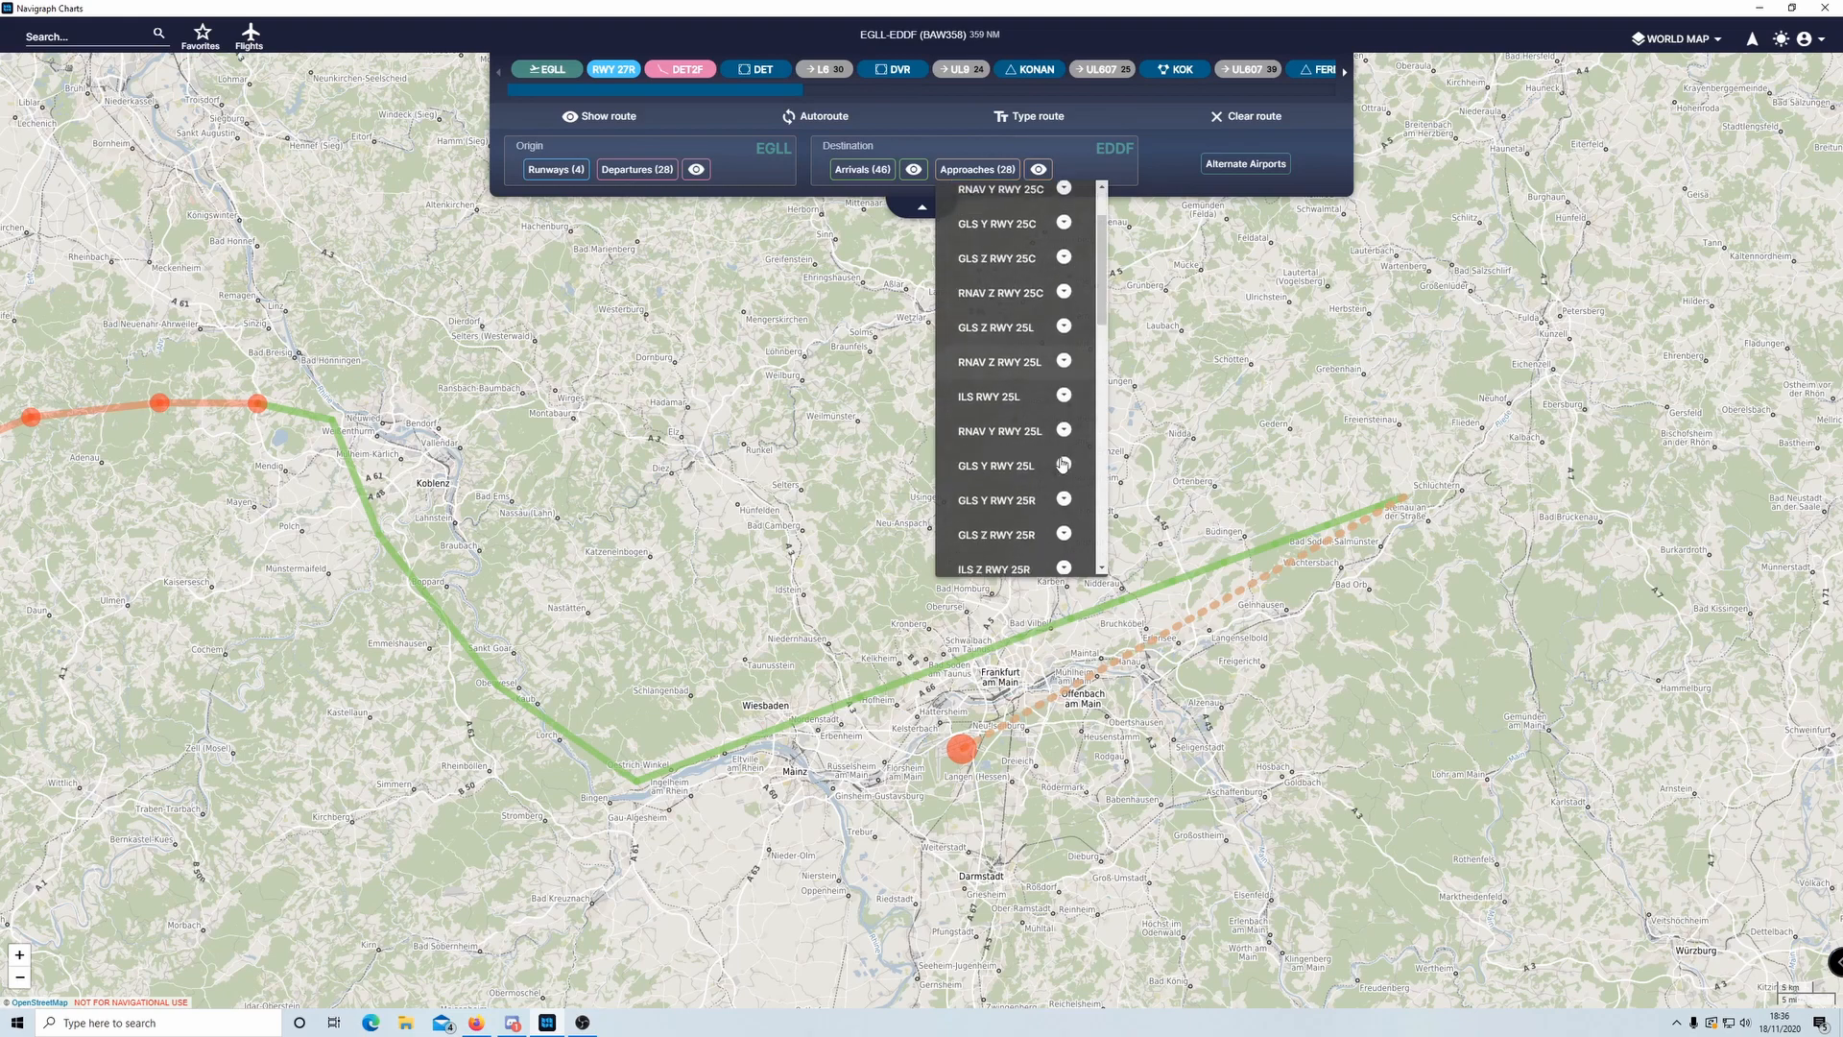
scroll(1061, 467, down, 1)
scroll(1060, 471, down, 2)
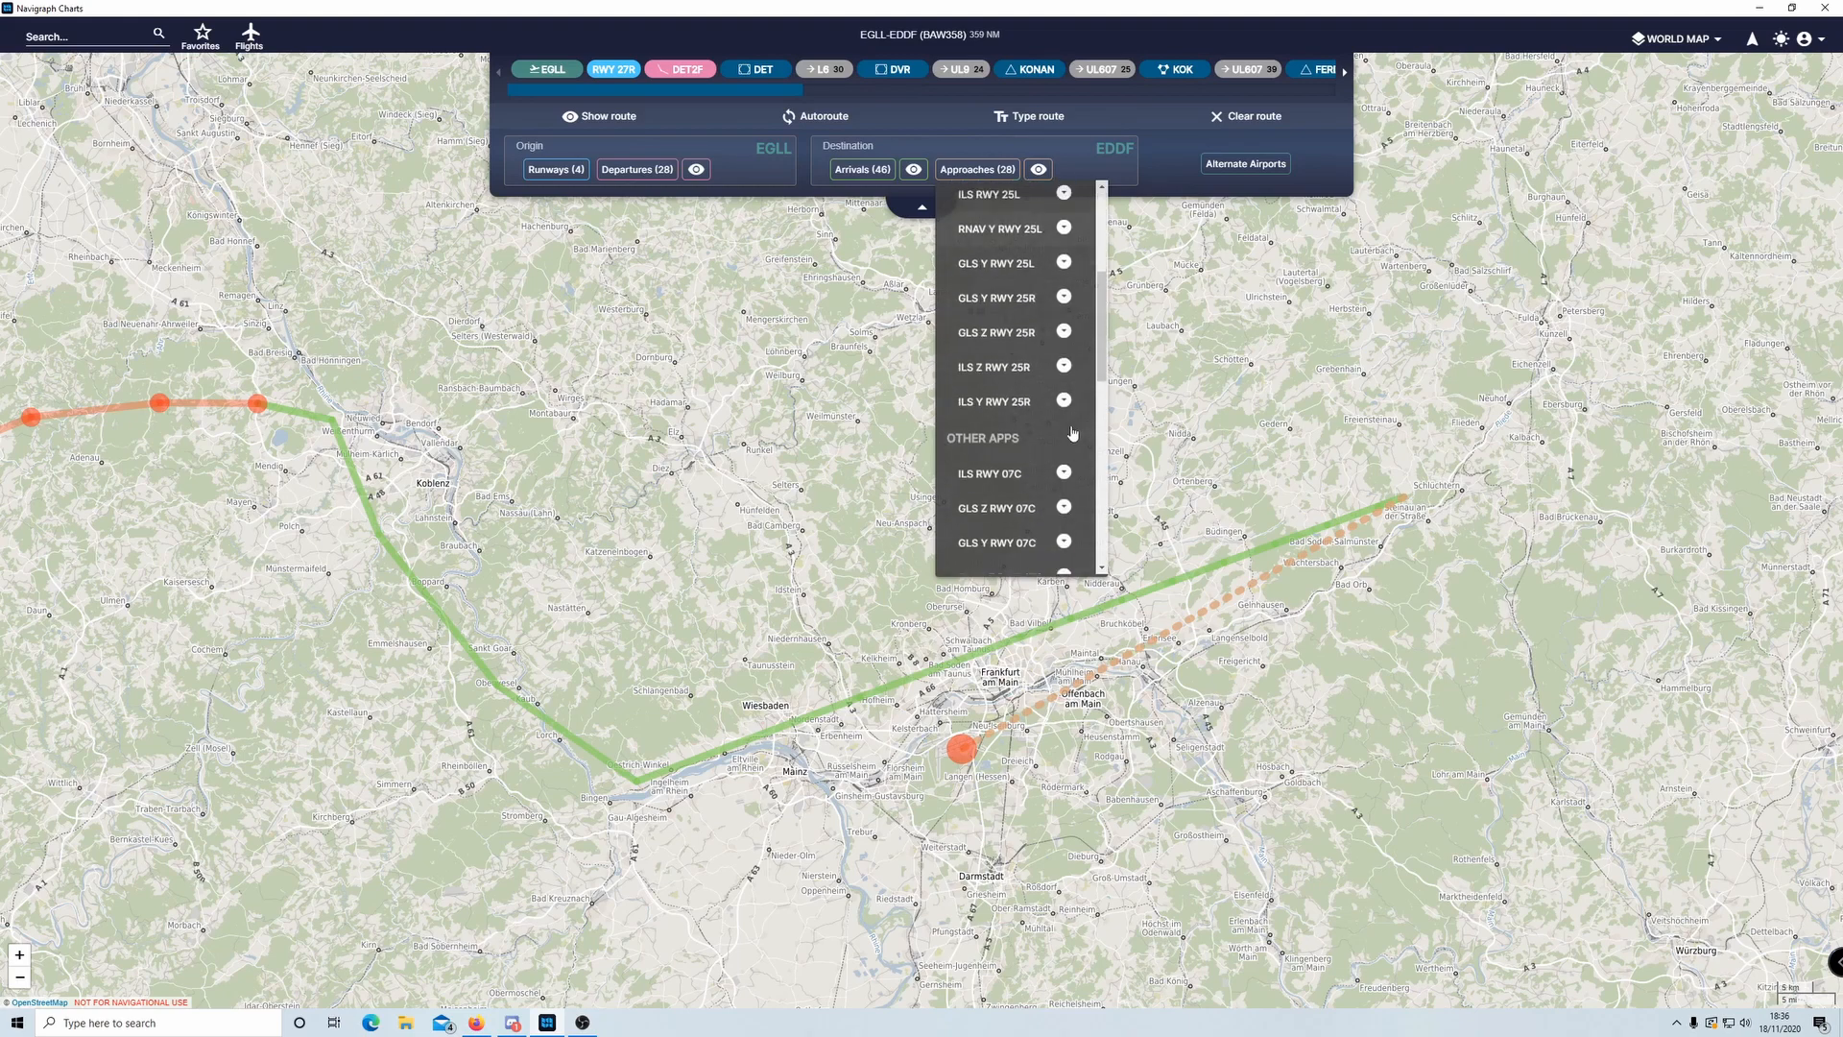
scroll(1044, 491, up, 2)
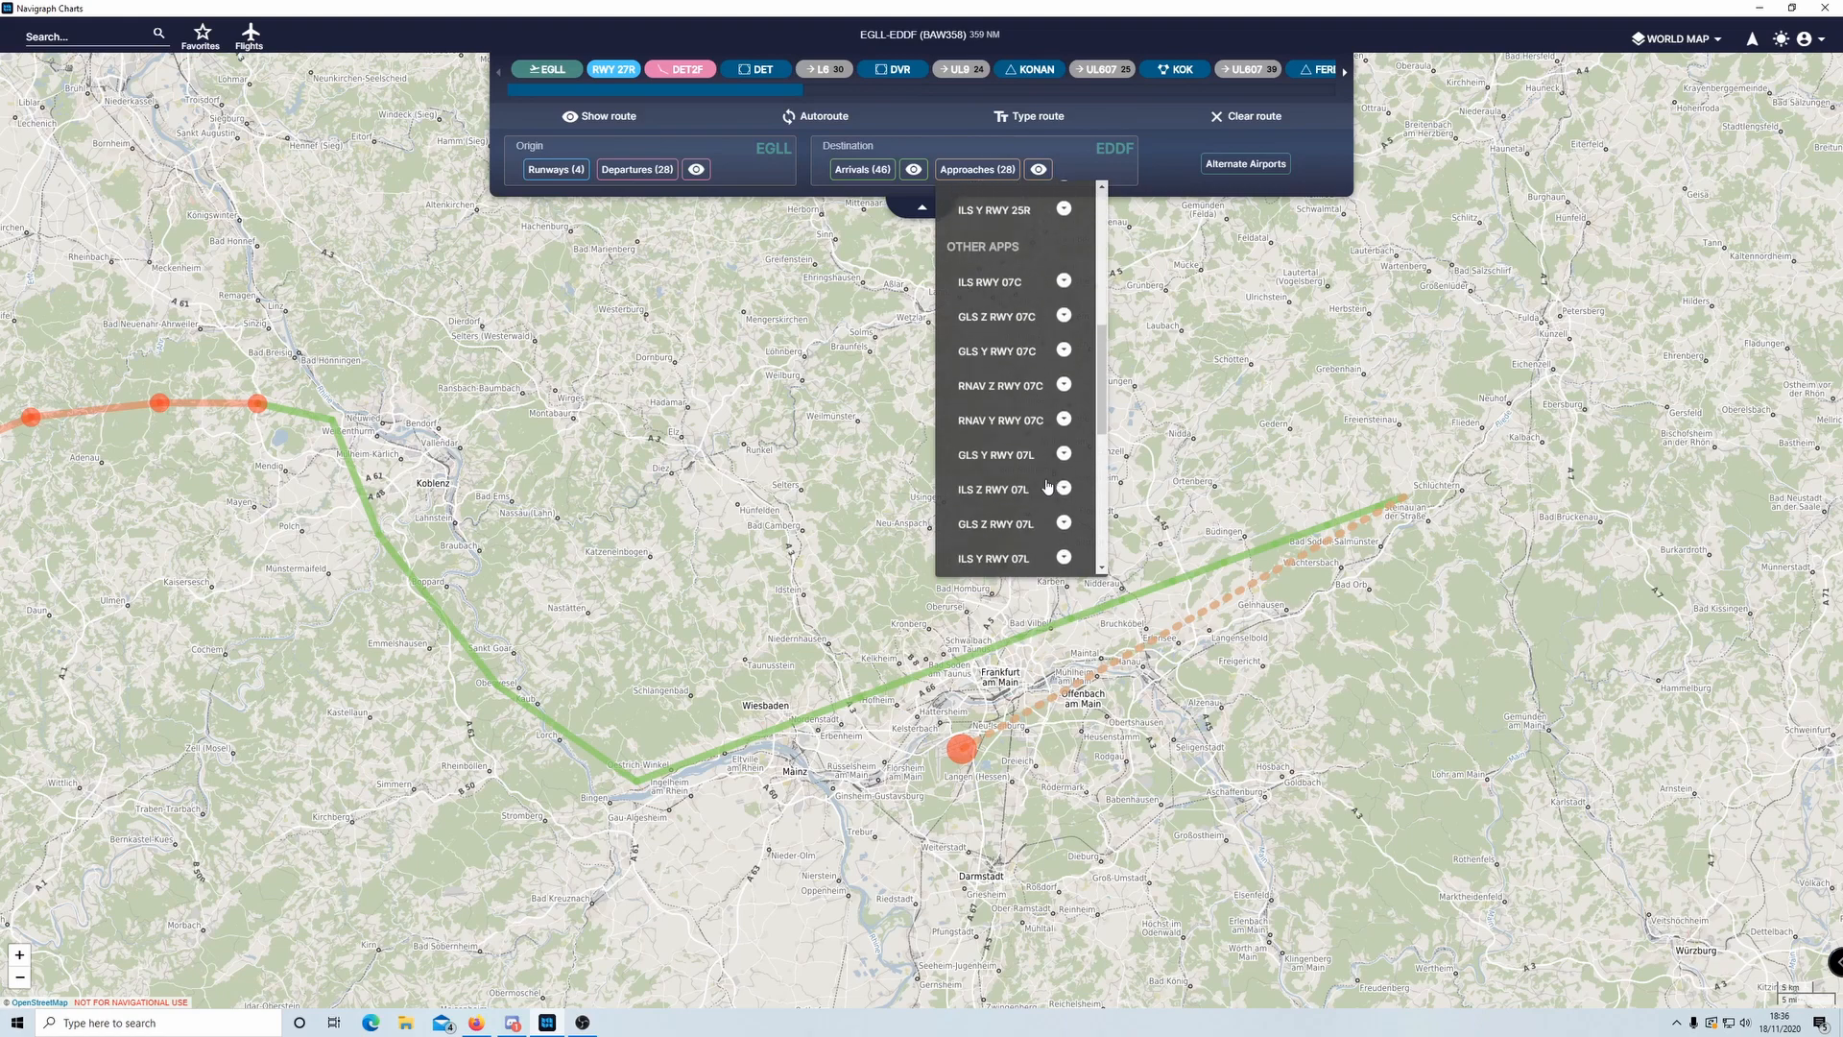
scroll(1048, 486, up, 1)
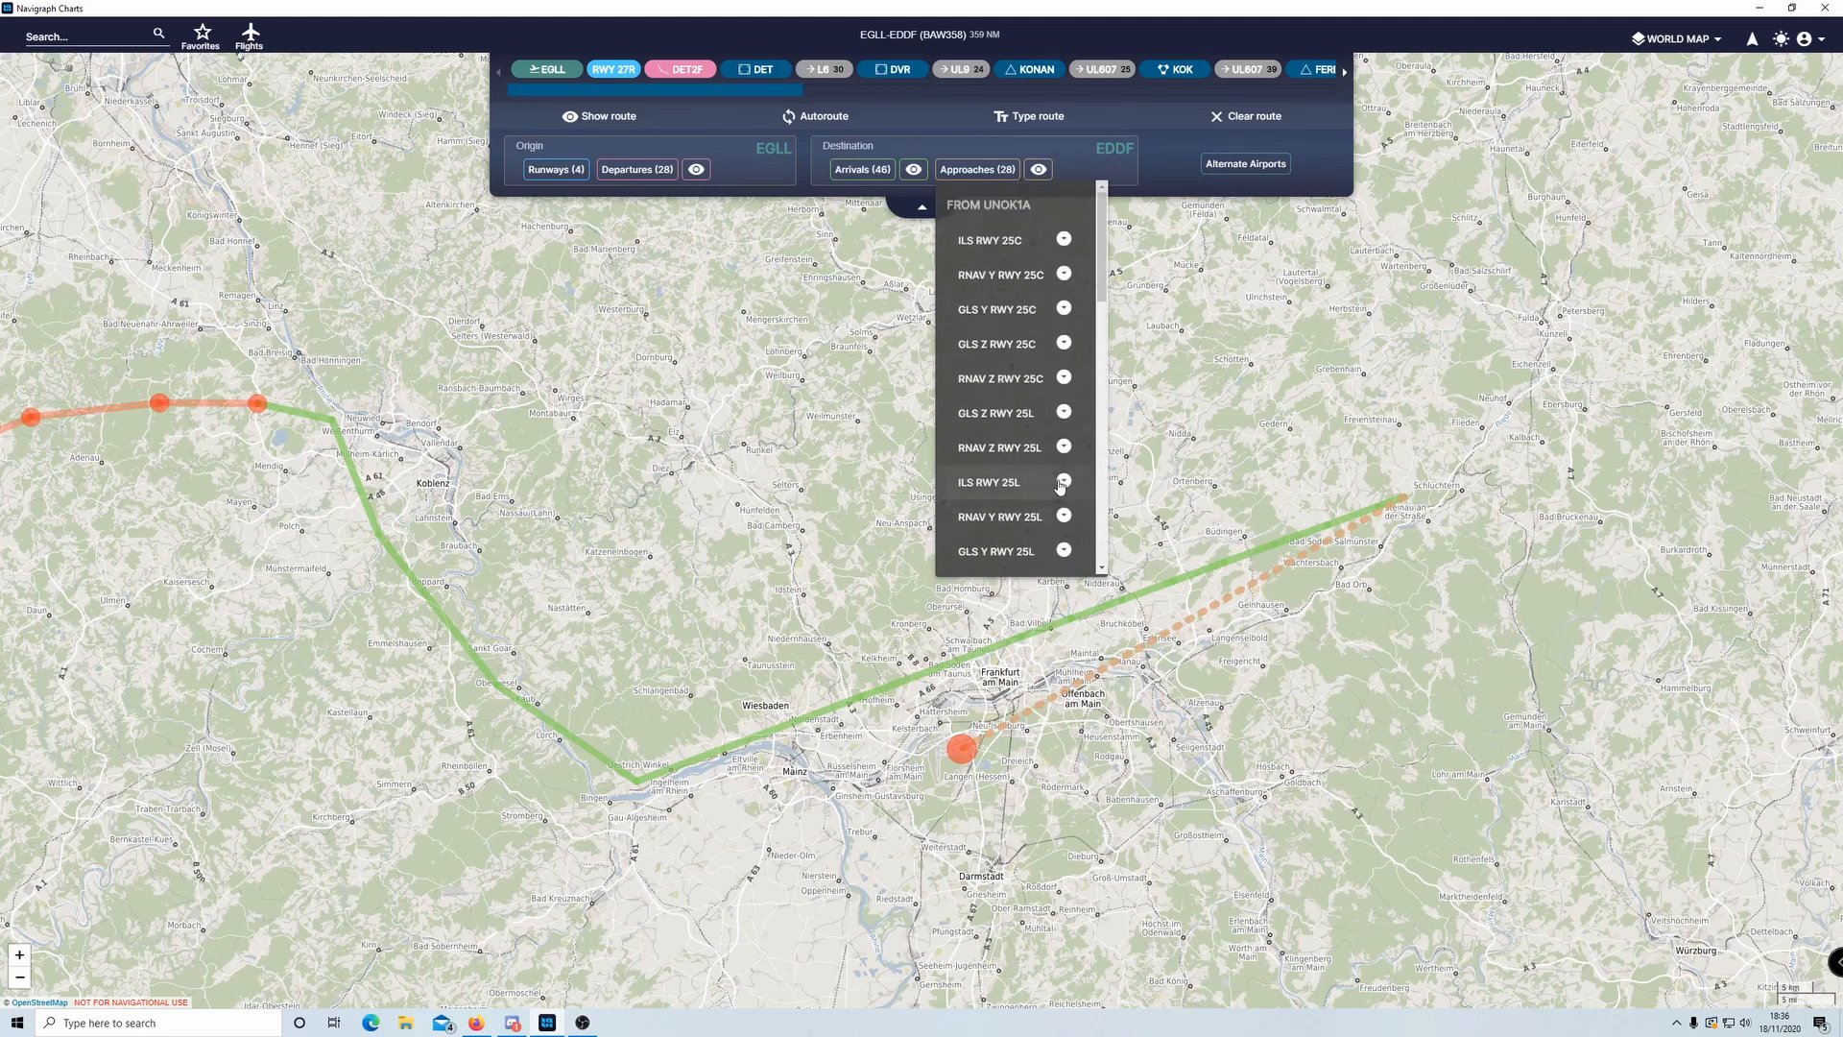
scroll(1059, 480, down, 1)
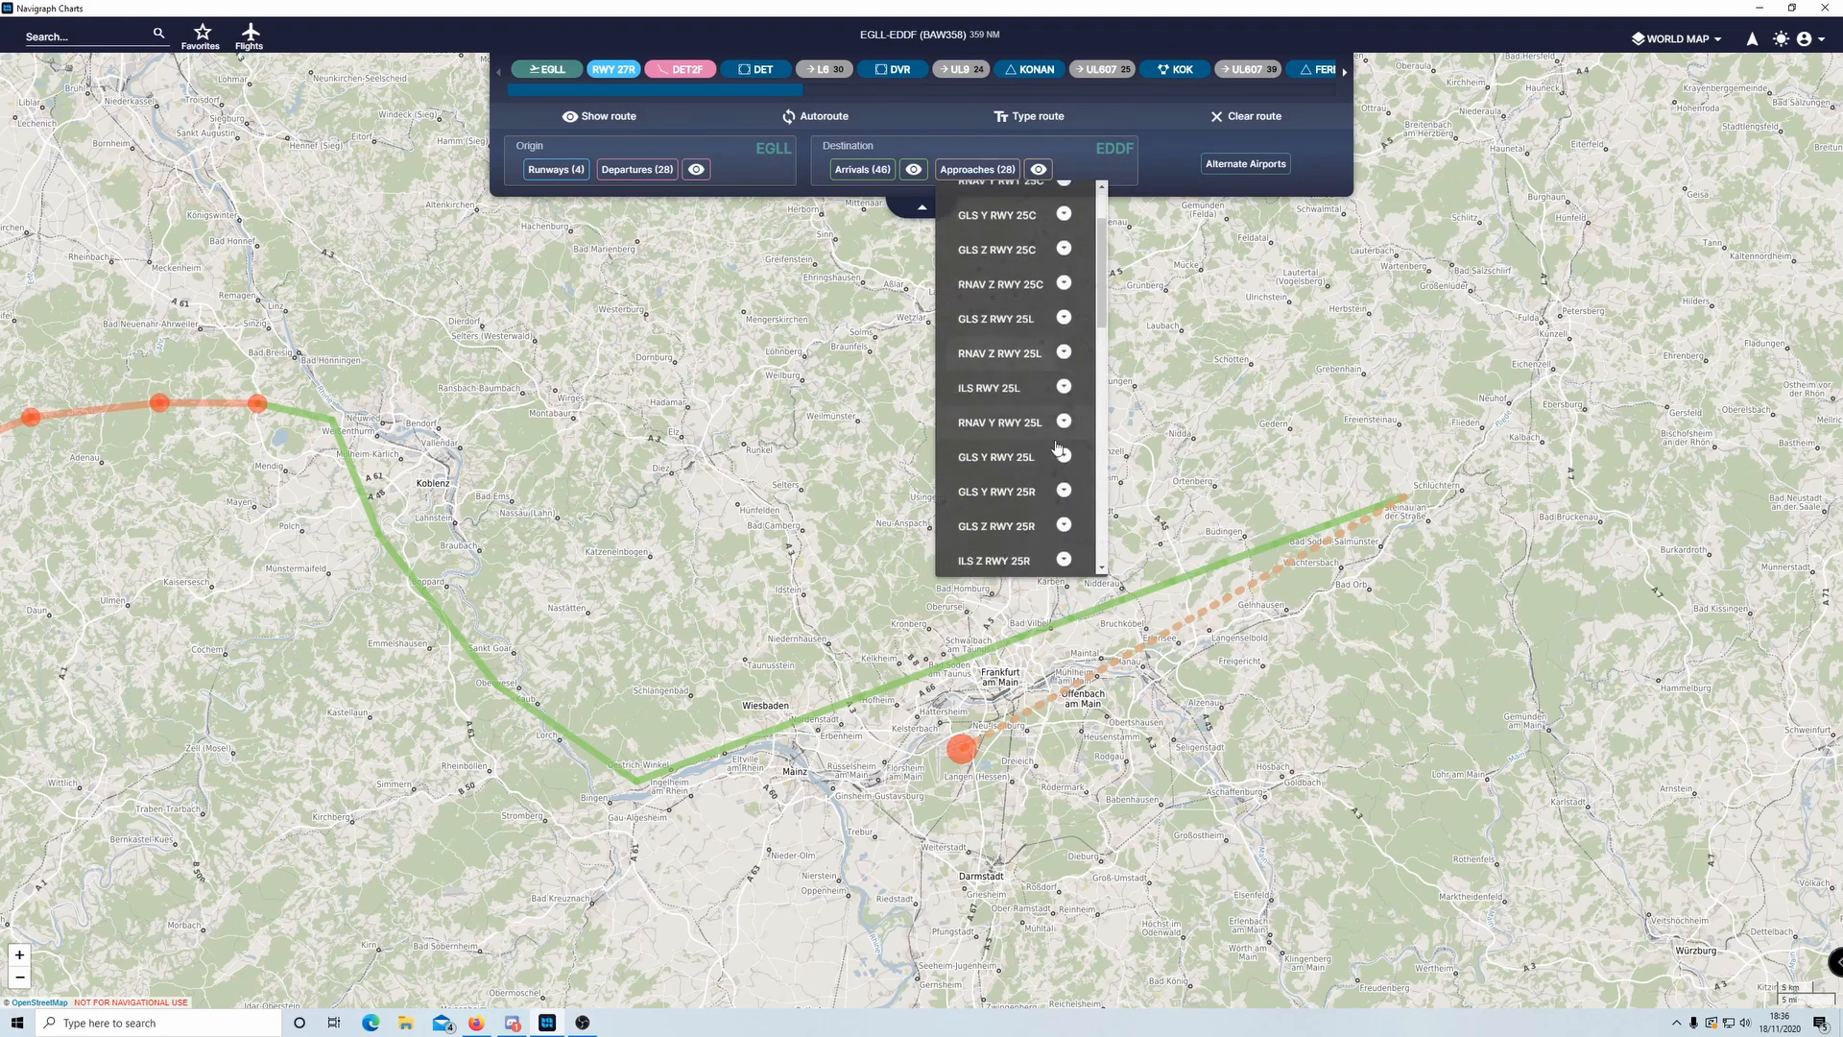
click(1064, 385)
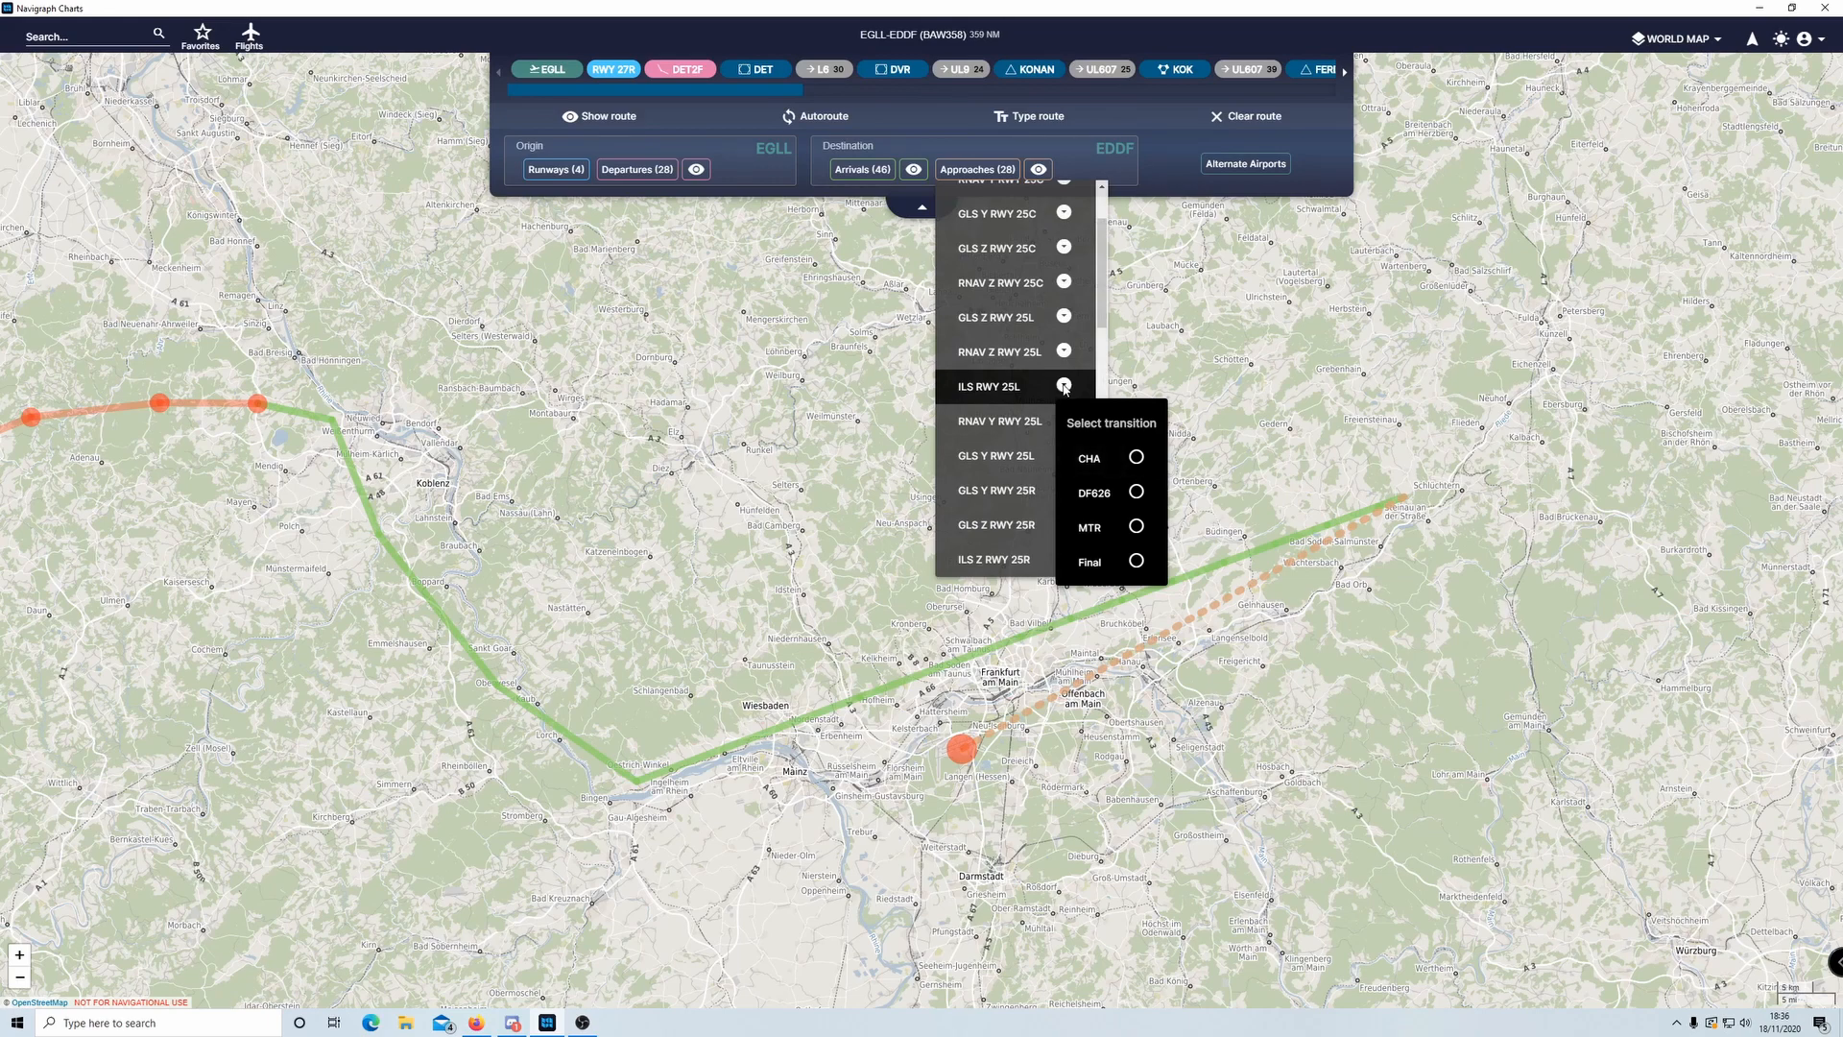
click(1135, 458)
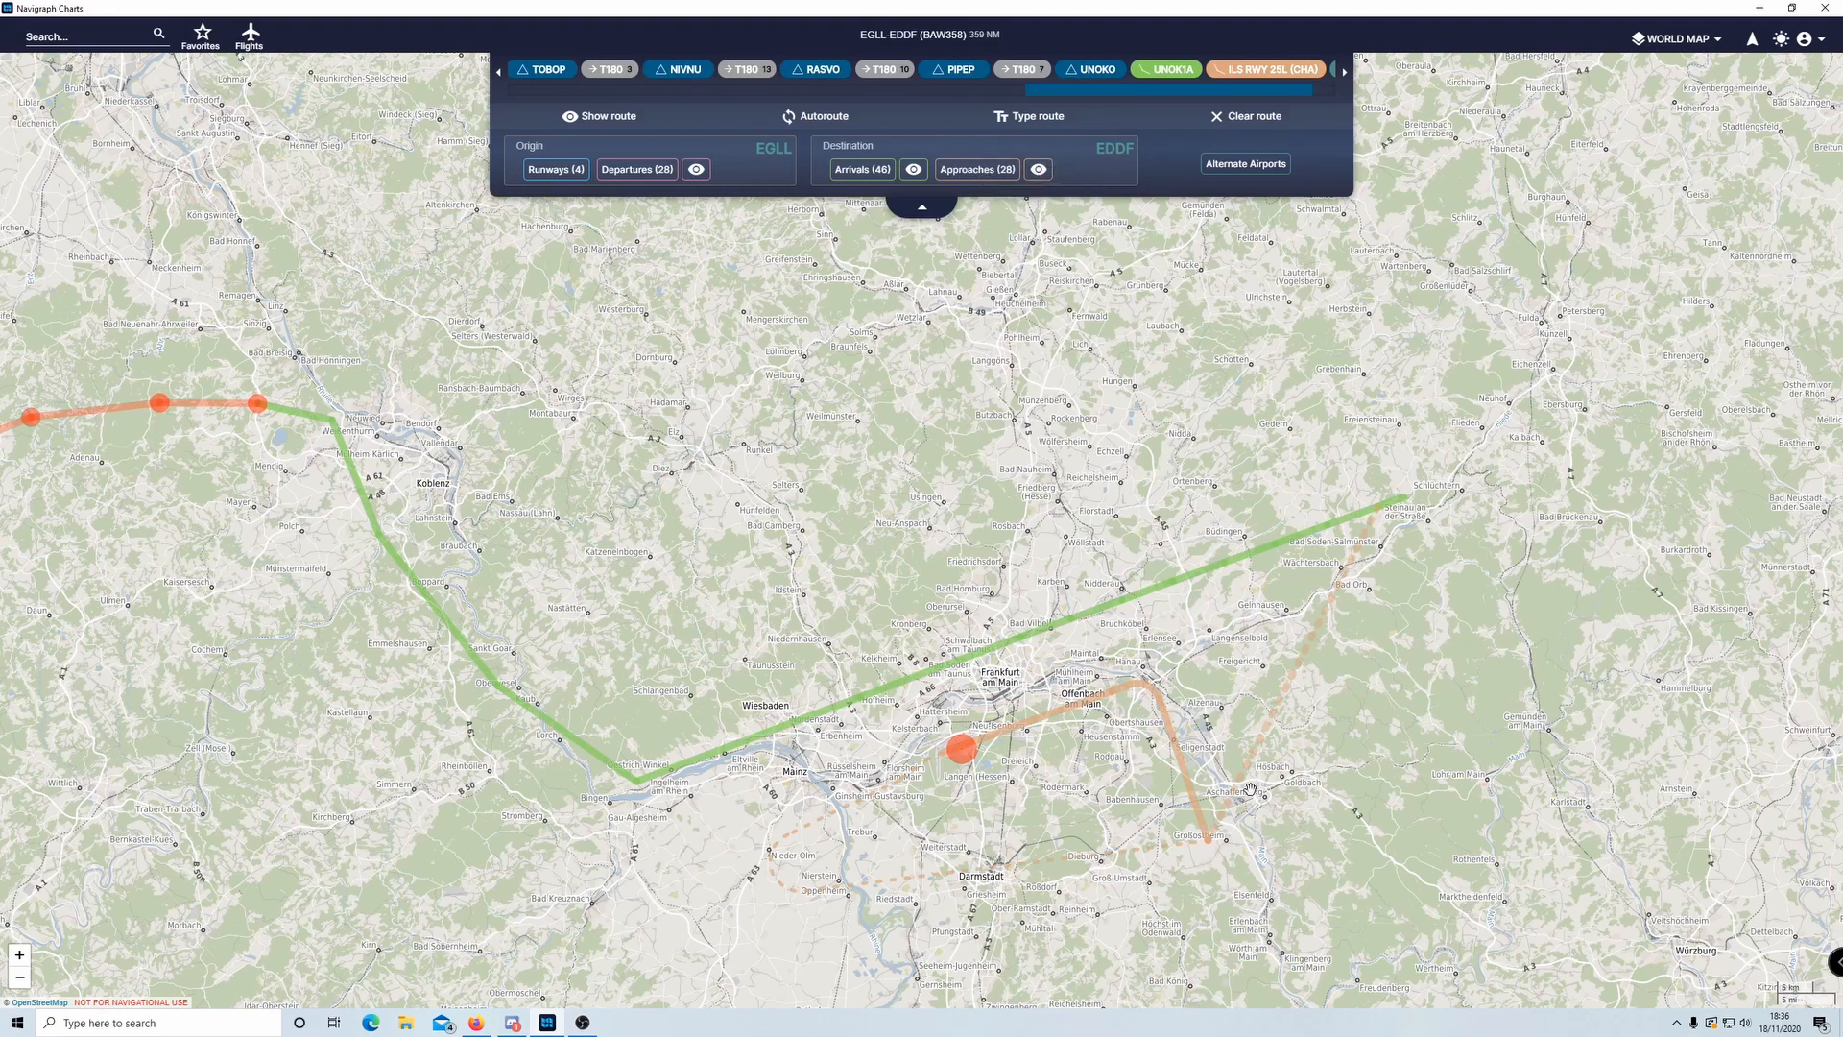
drag(1250, 789, 1246, 576)
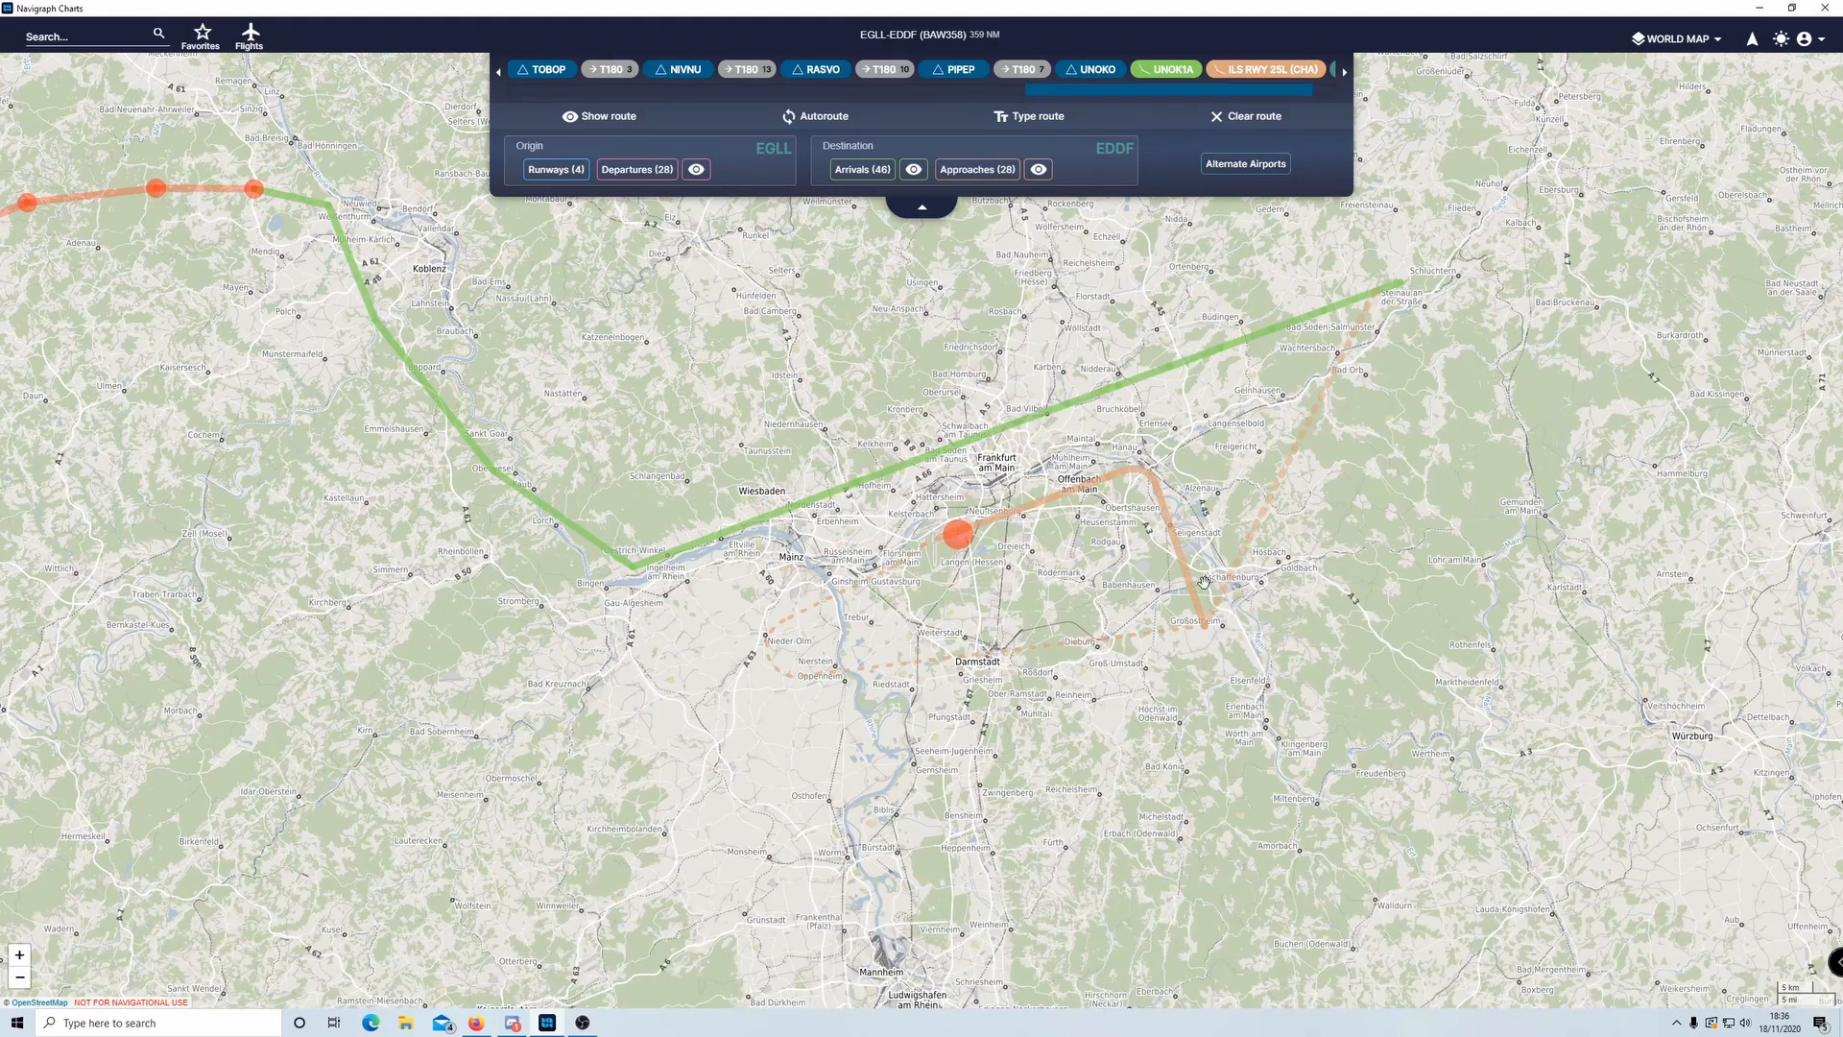
- Change the ILS RWY 25L transition from CHA to DF626 and inspect the new approach path
click(979, 170)
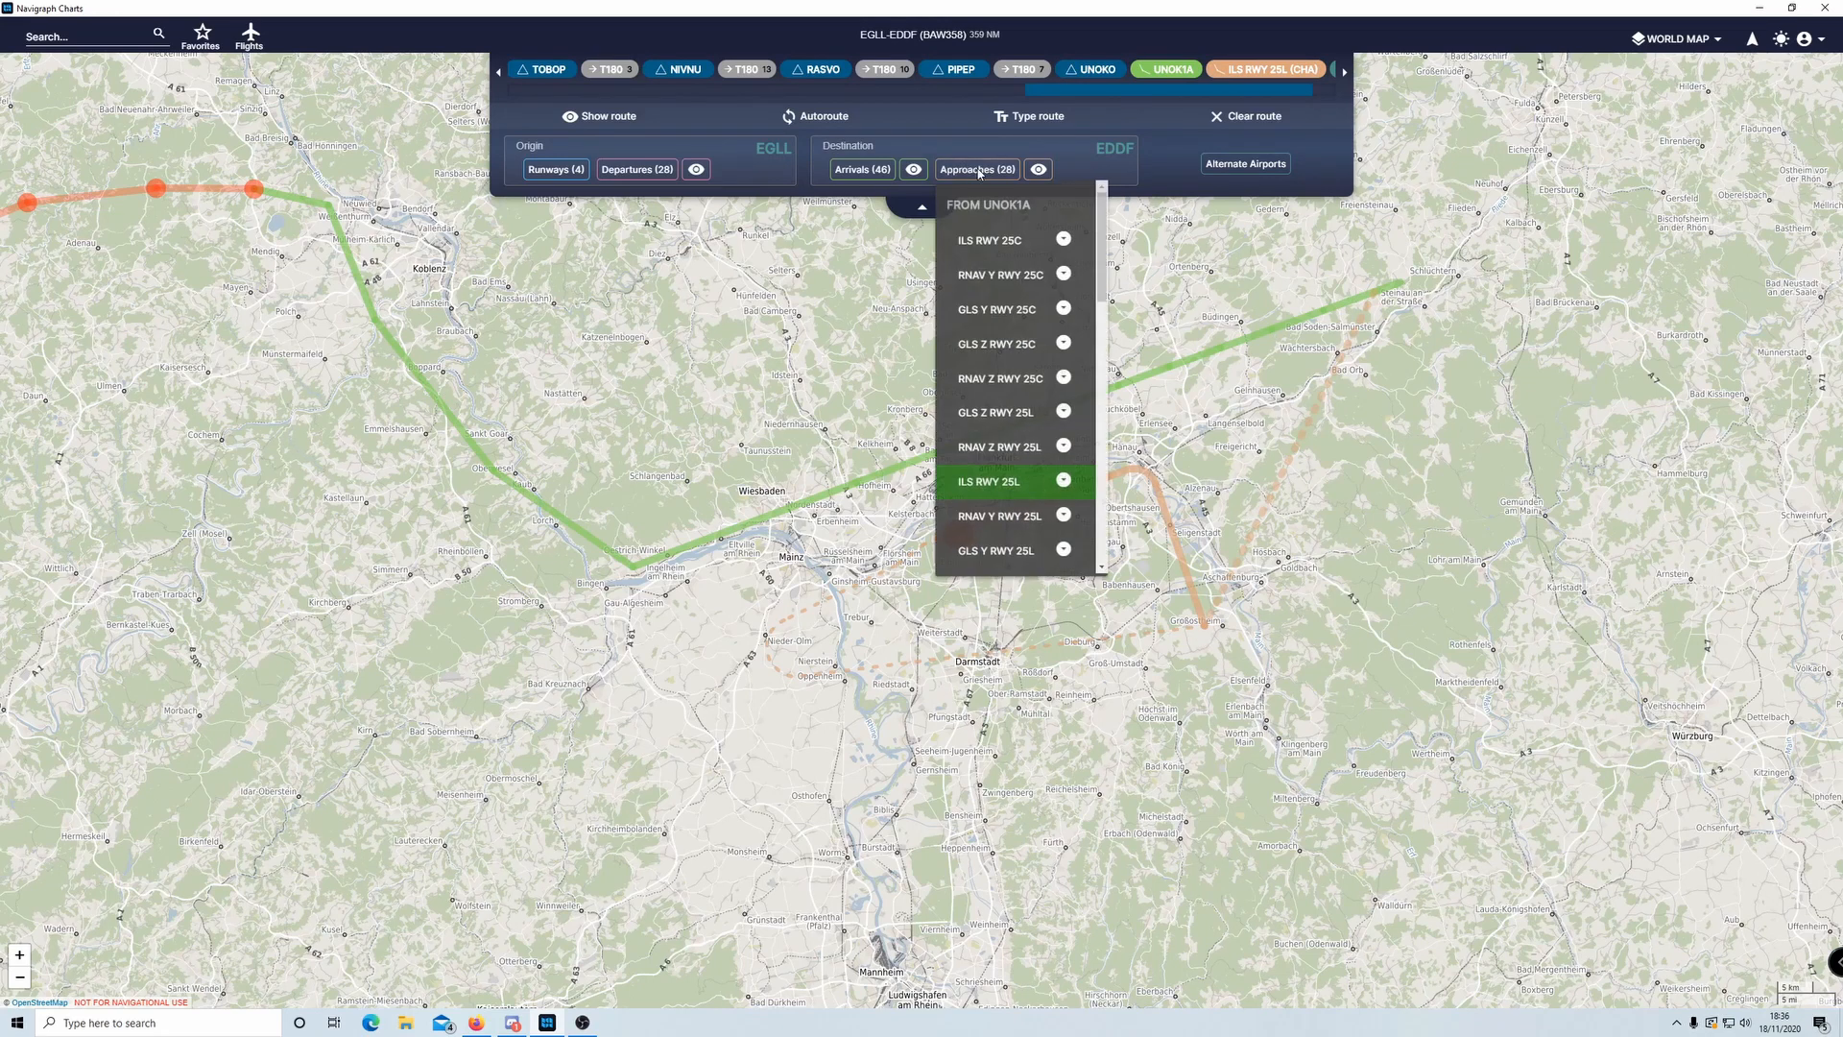
click(1064, 480)
click(1137, 587)
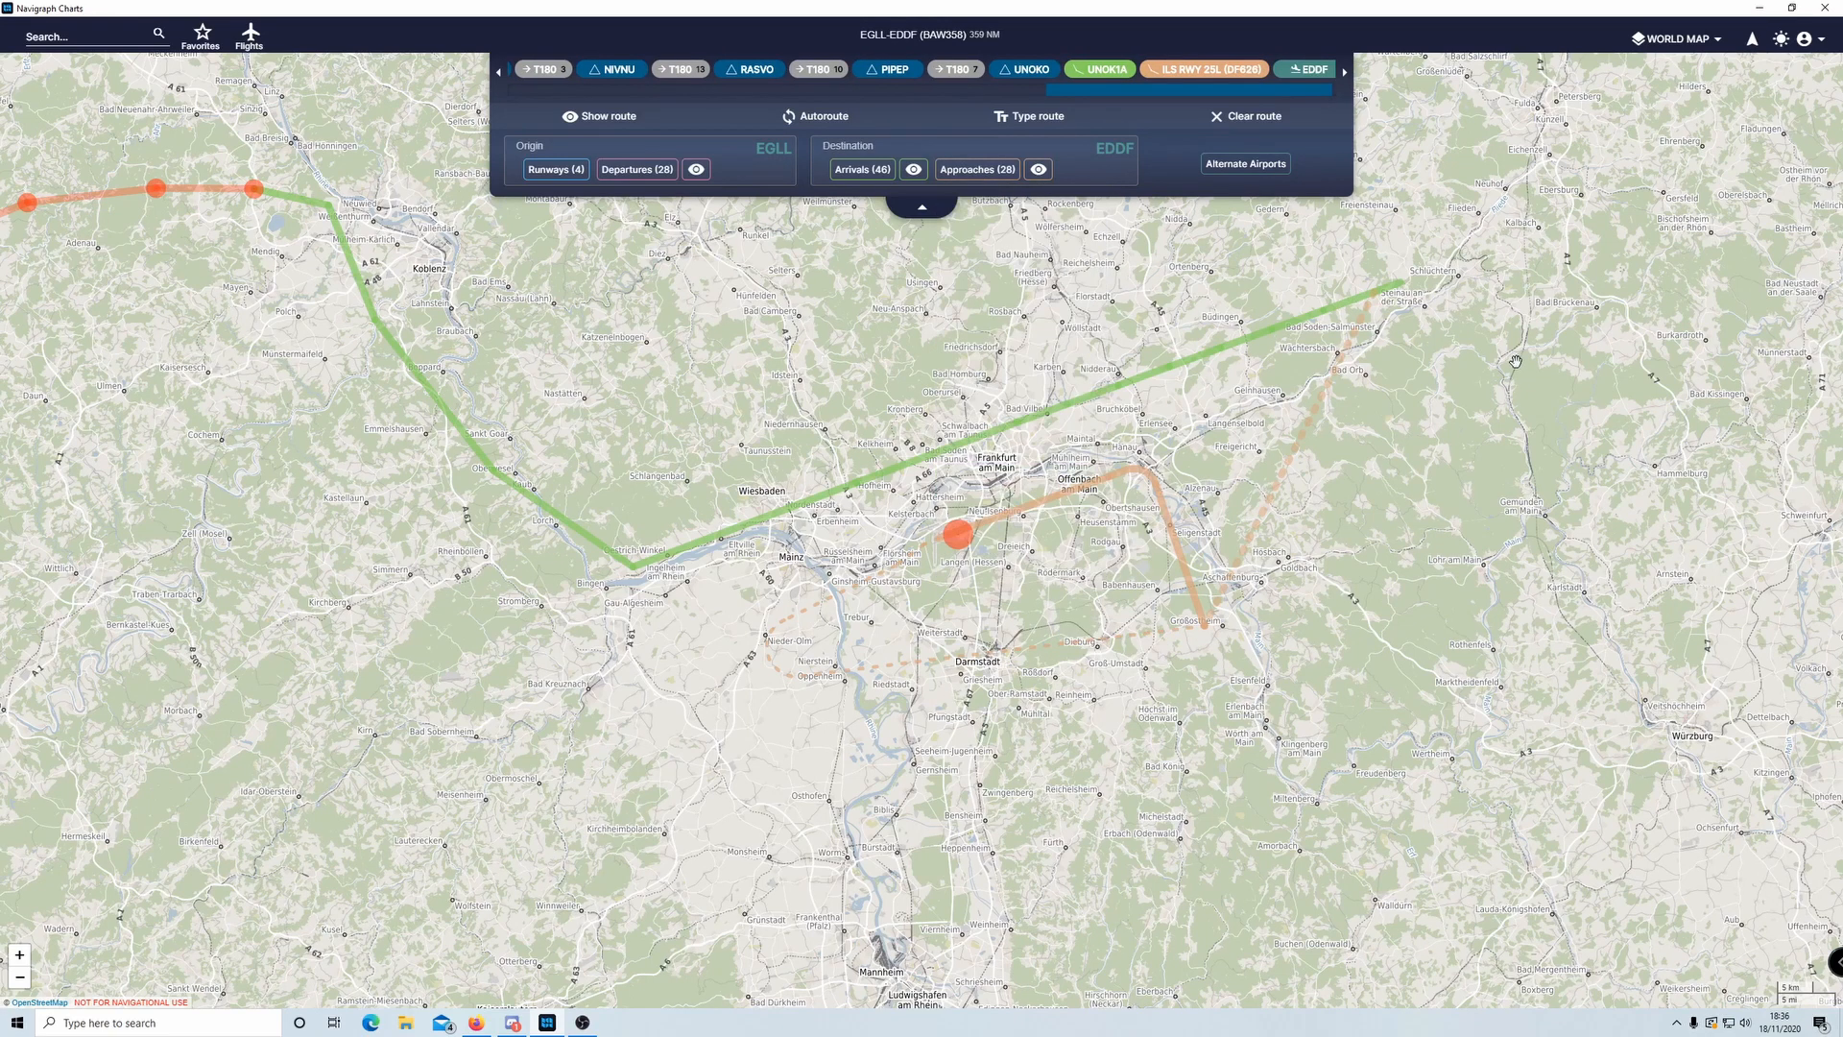
click(978, 175)
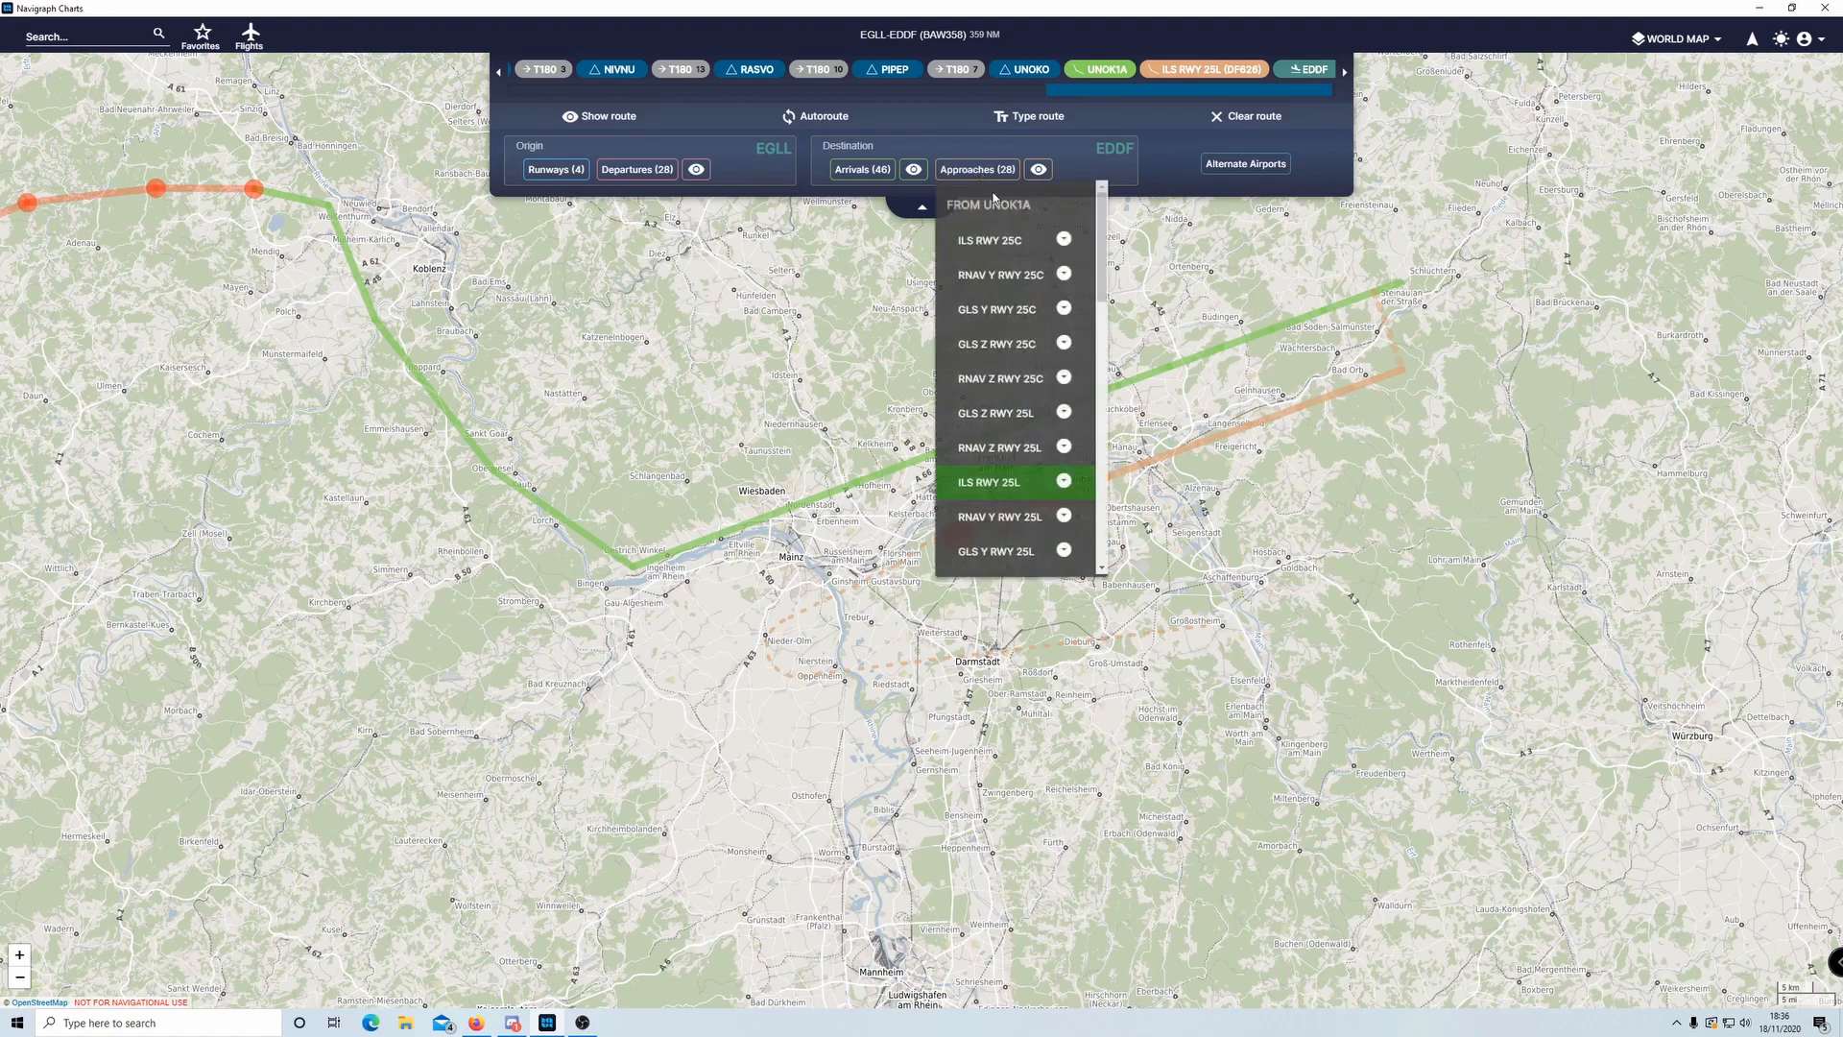
click(1063, 480)
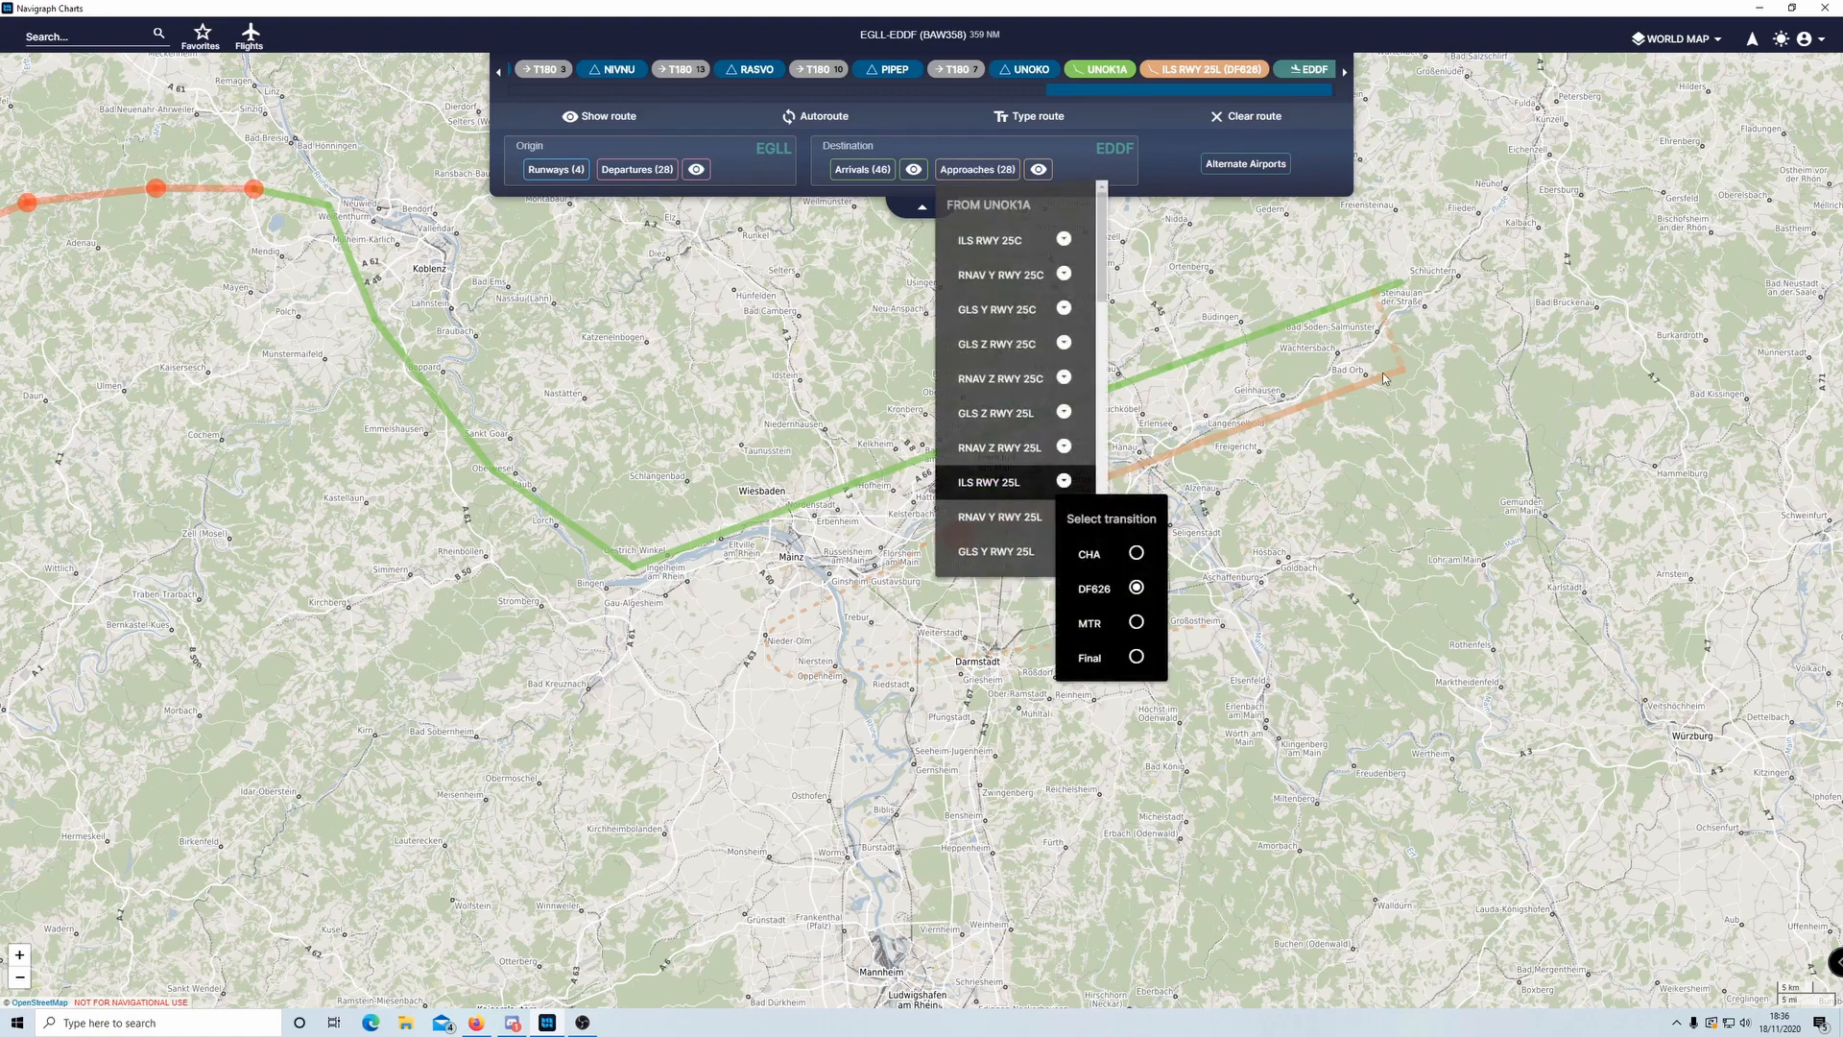
click(1361, 419)
click(1165, 273)
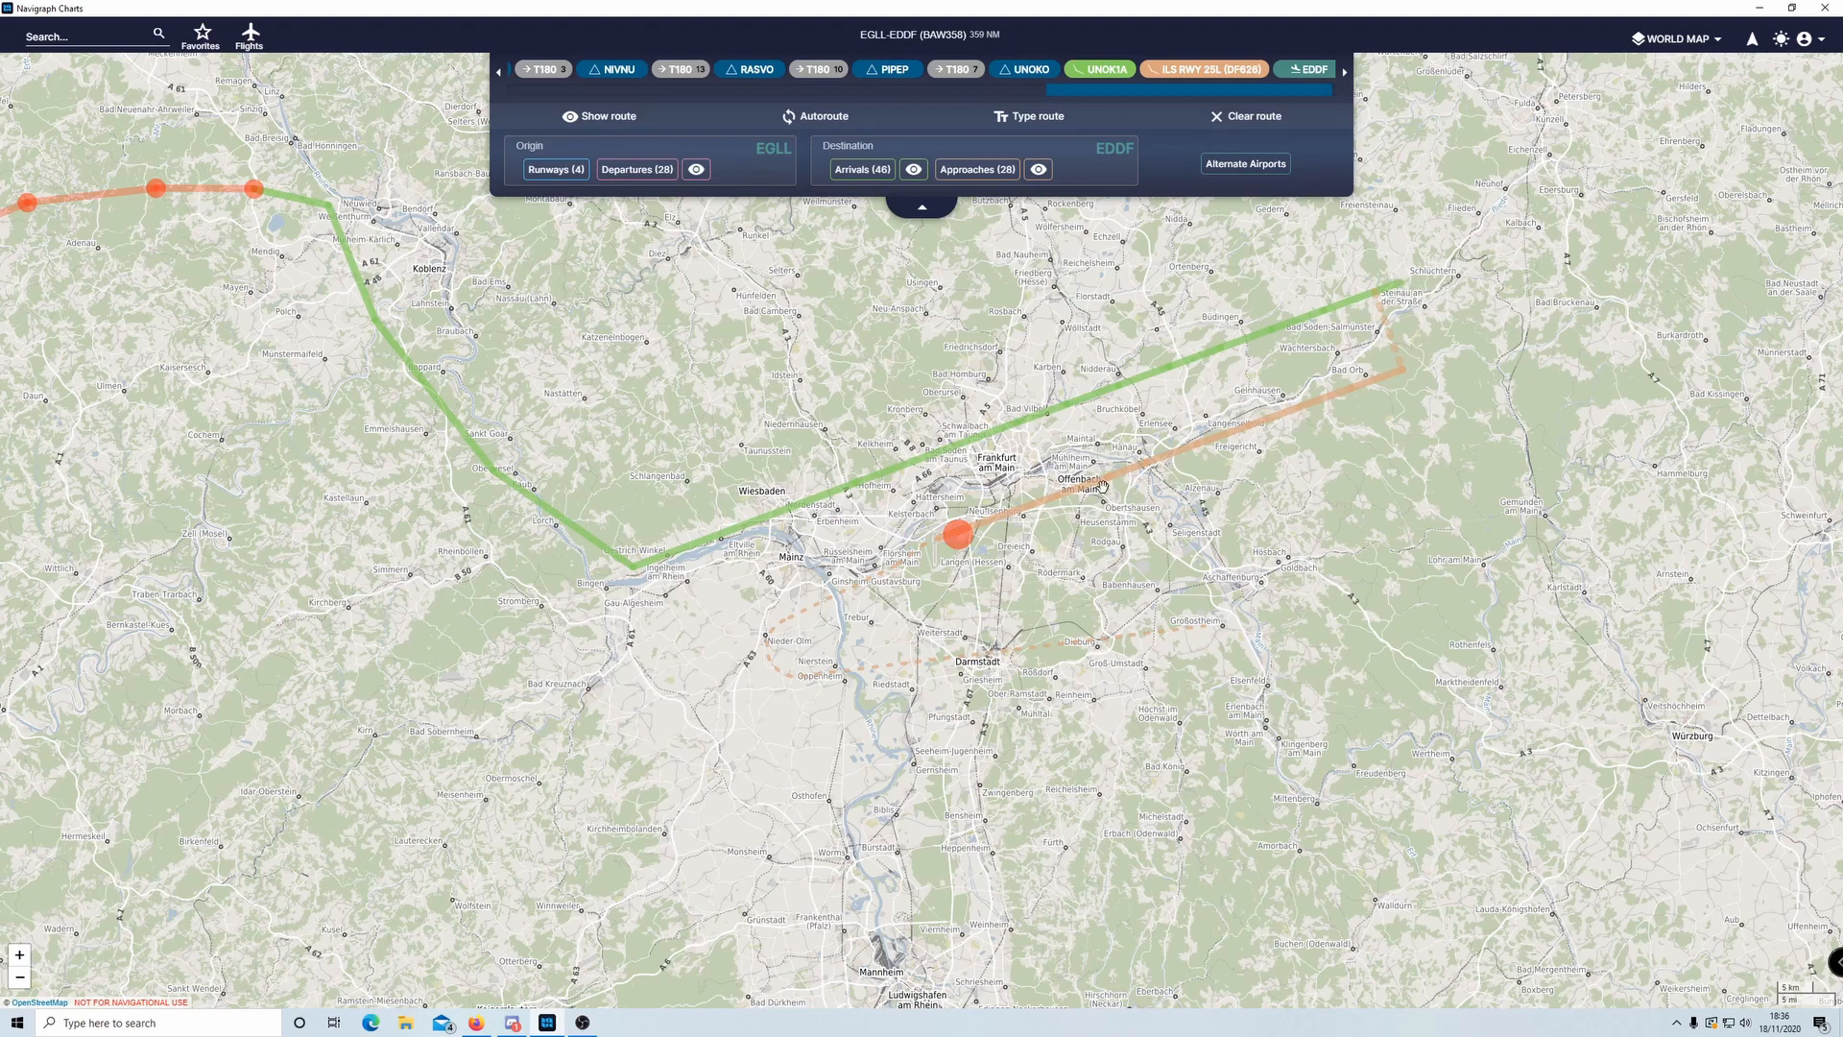
- Set the transition of the ILS RWY 25L approach to MTR
click(972, 171)
click(1064, 480)
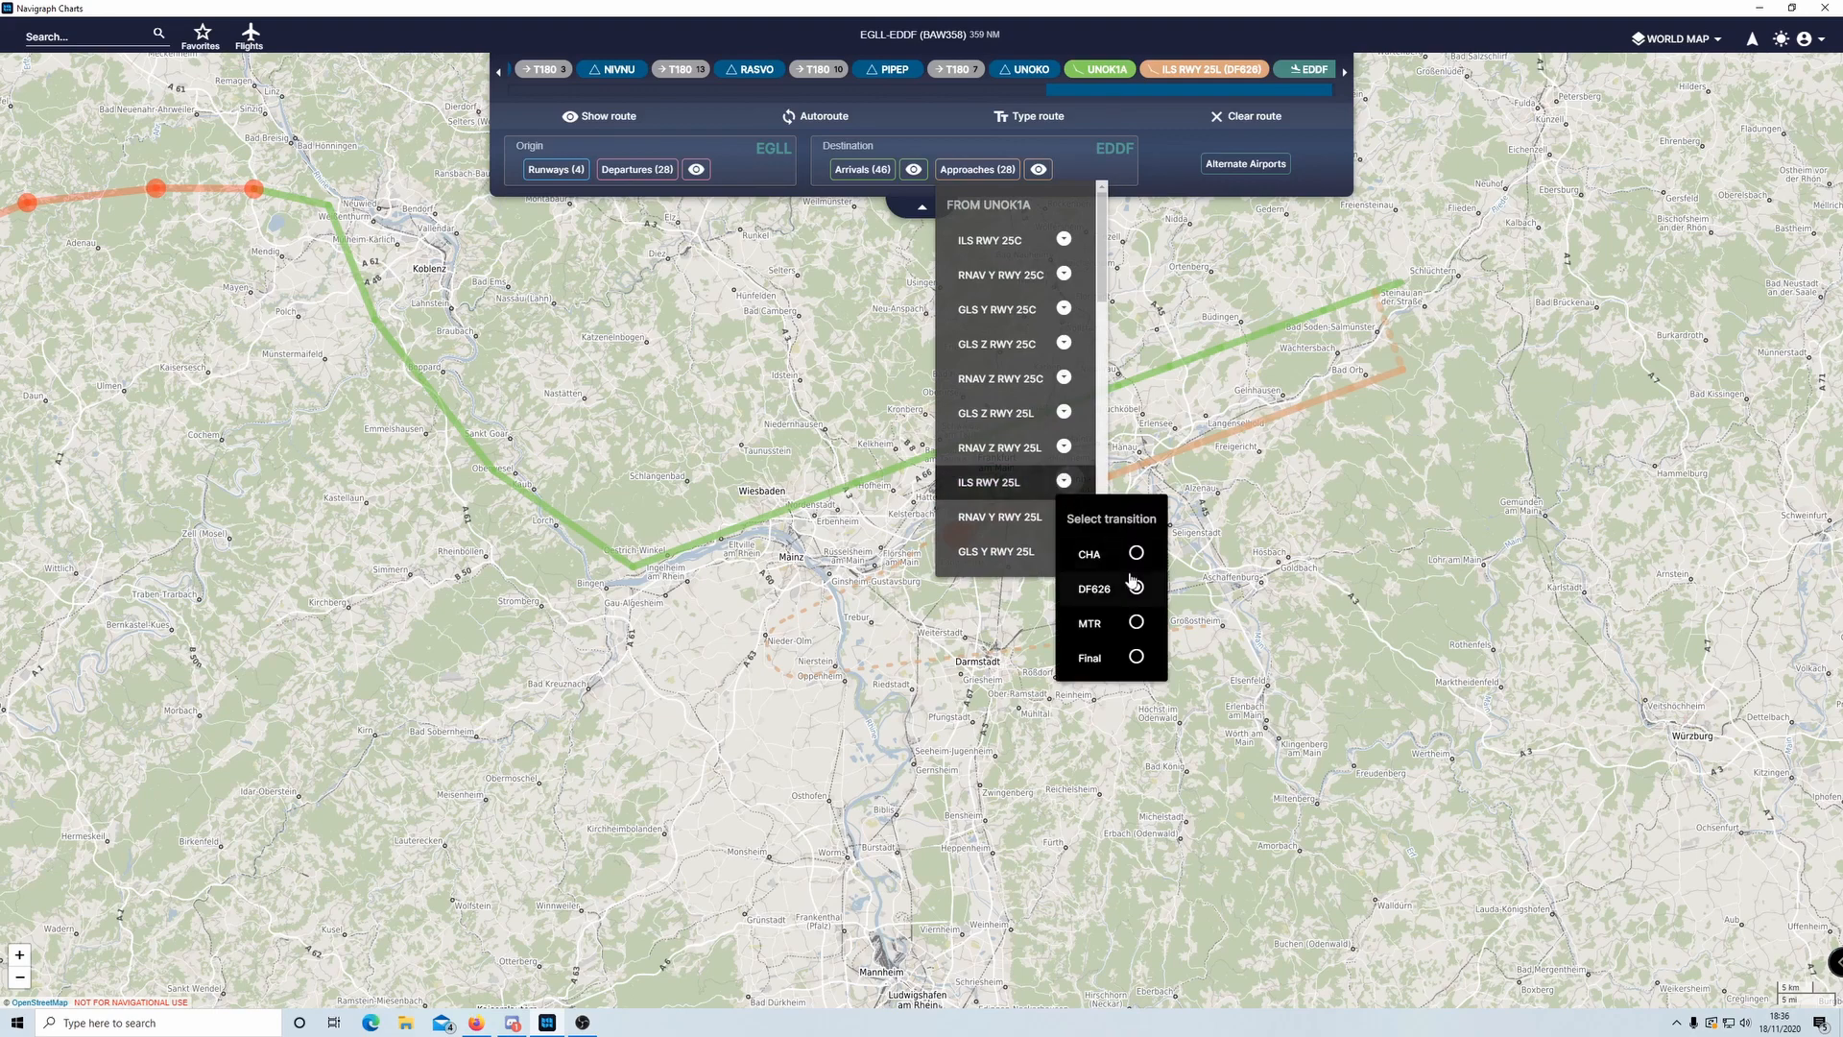
click(1136, 622)
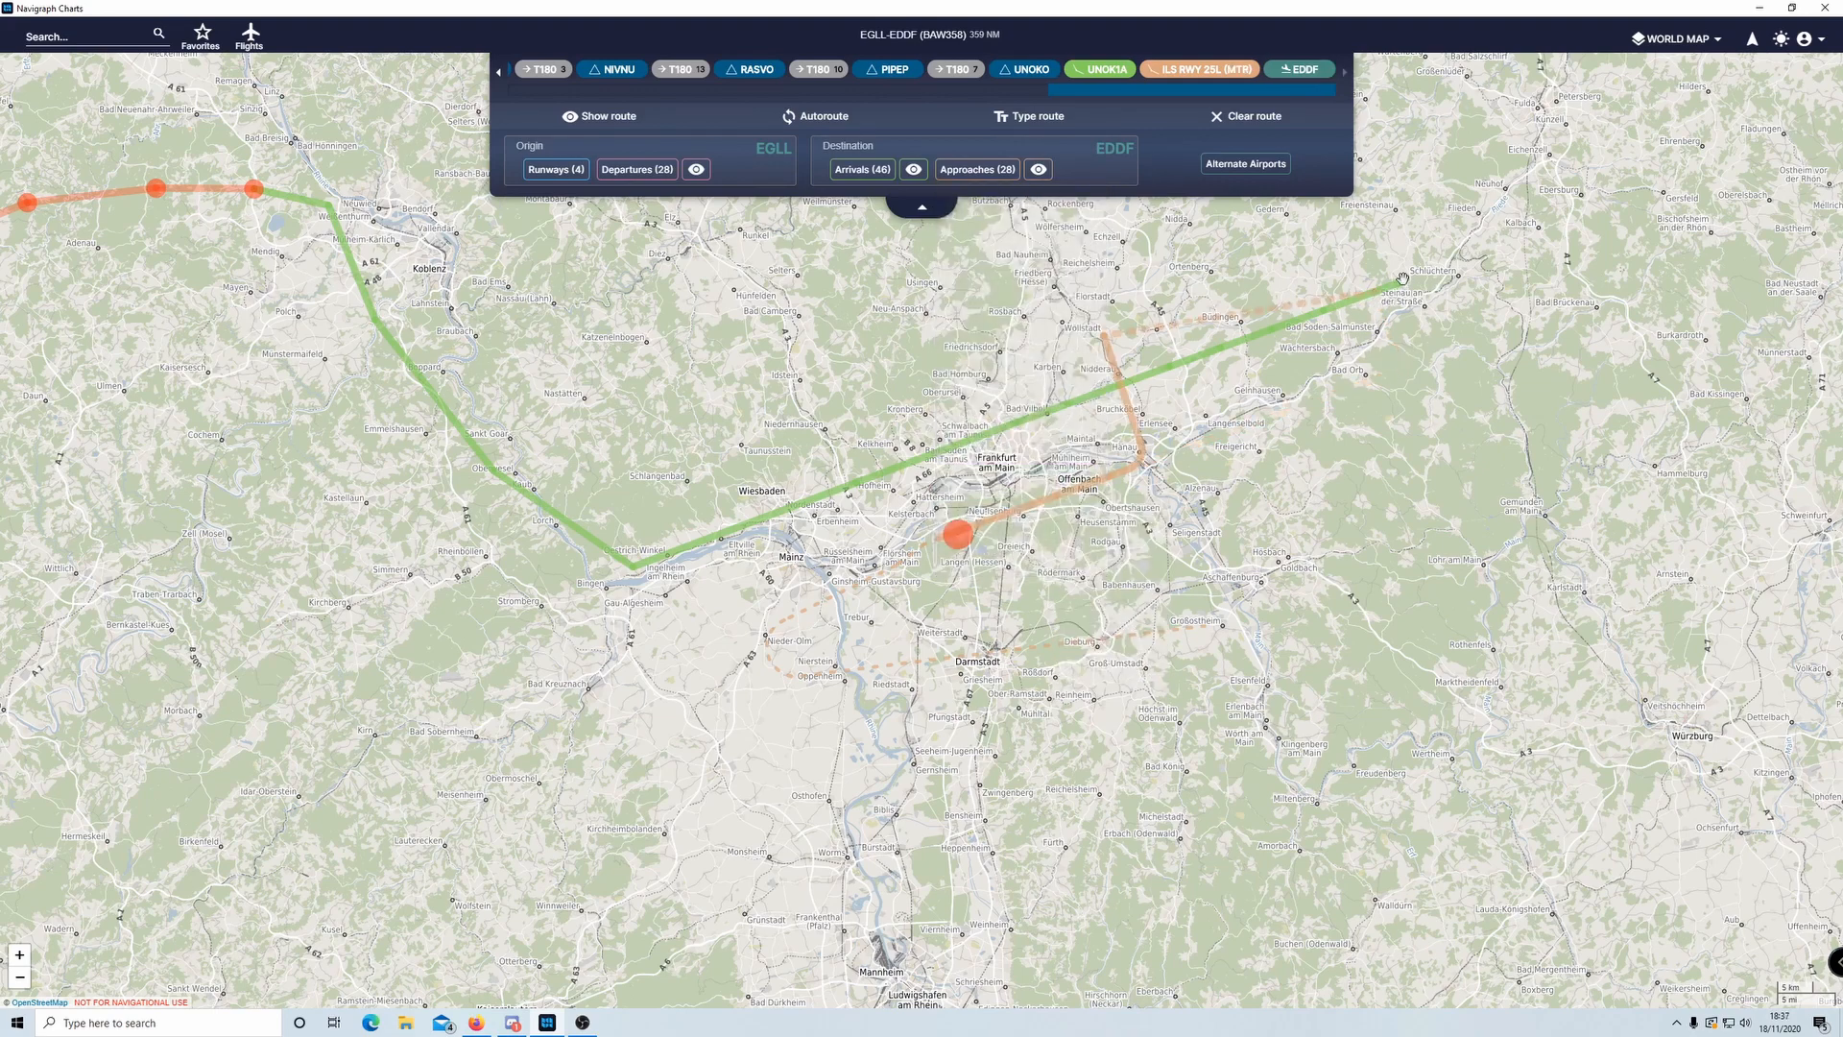
- Overlay the UNOK1A STAR chart on the map, examine the end of the arrival around DF416, and remove the chart
click(1119, 74)
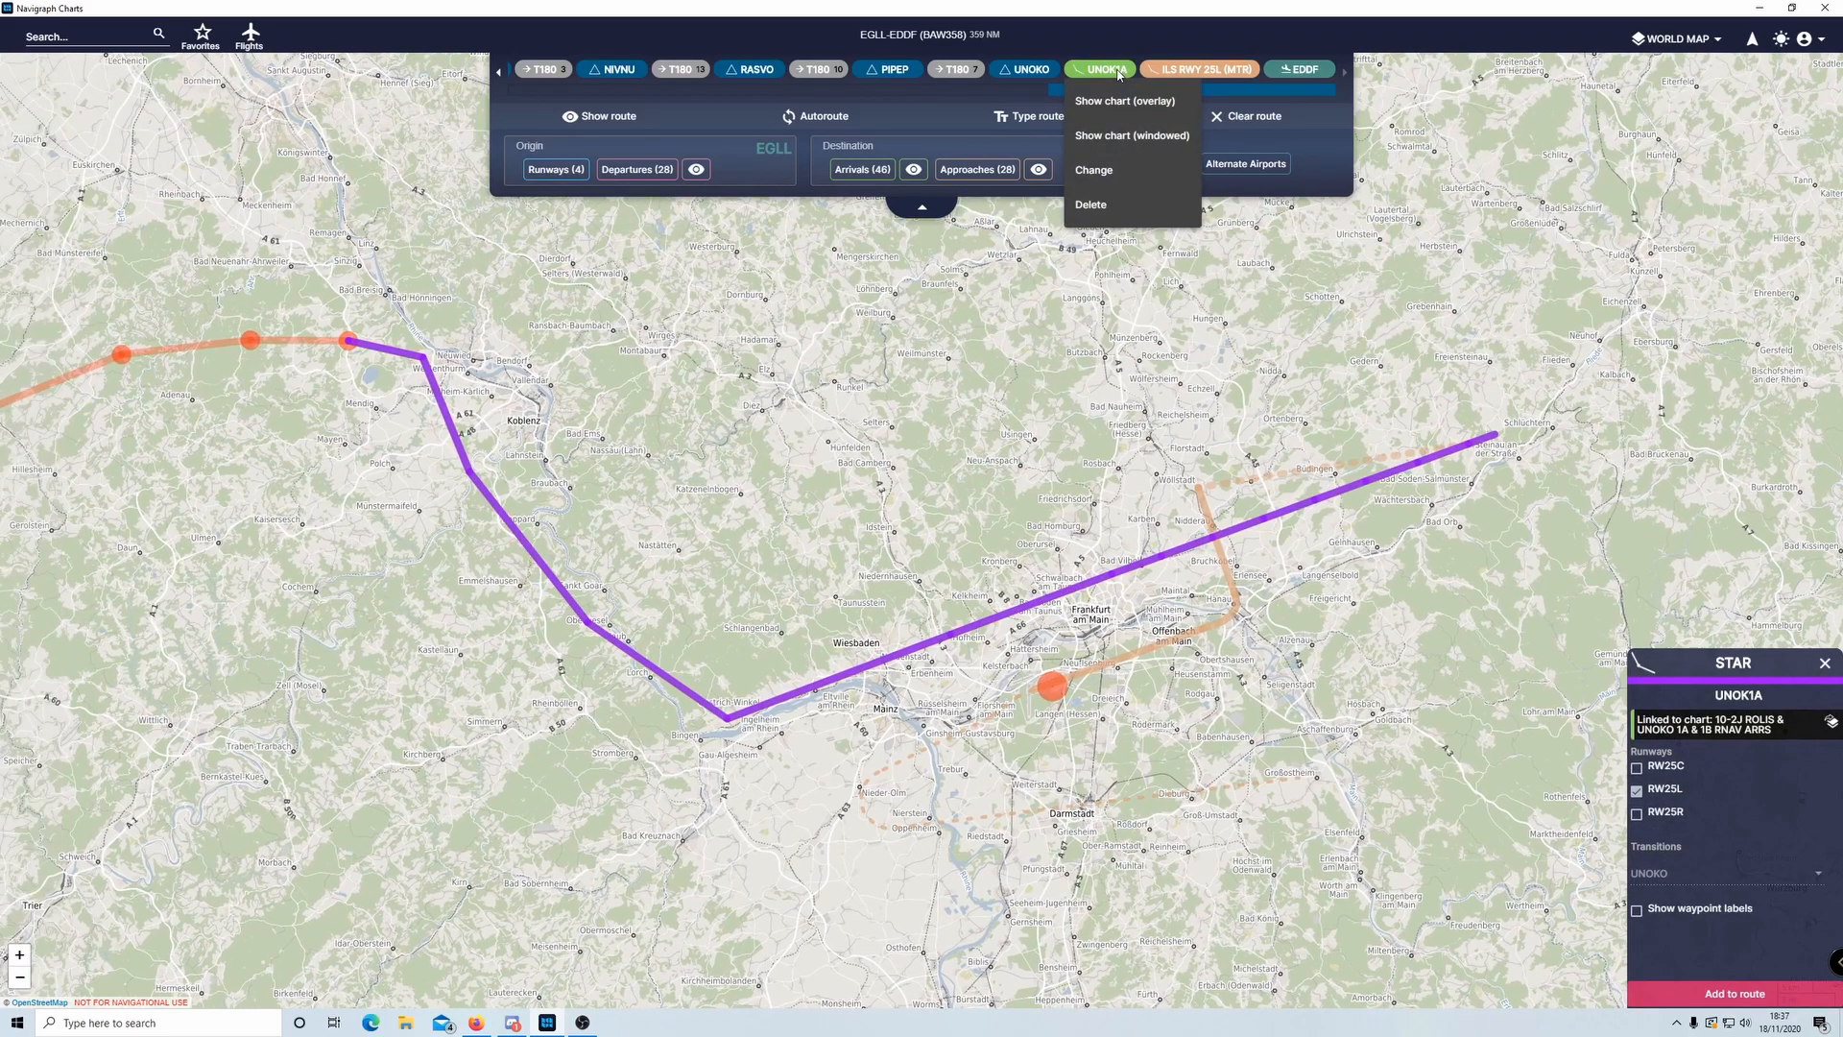
click(1157, 145)
scroll(1123, 355, up, 3)
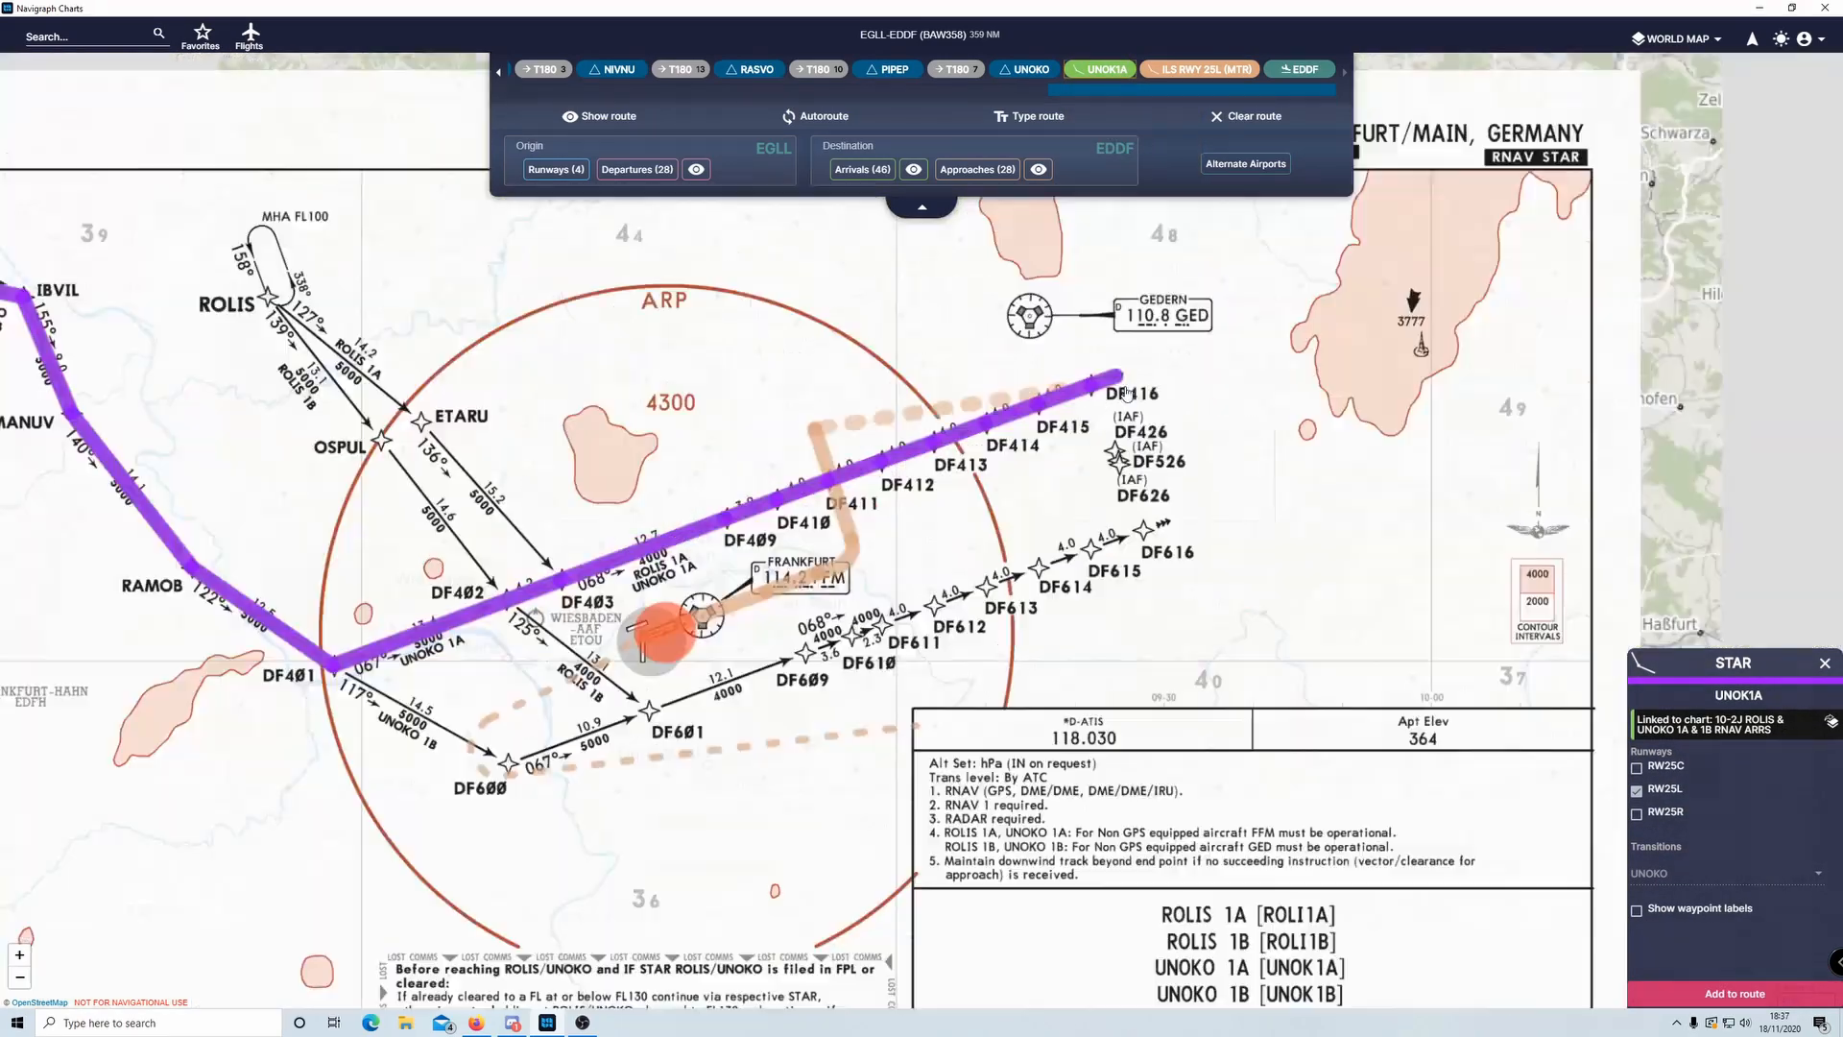
scroll(1087, 386, down, 3)
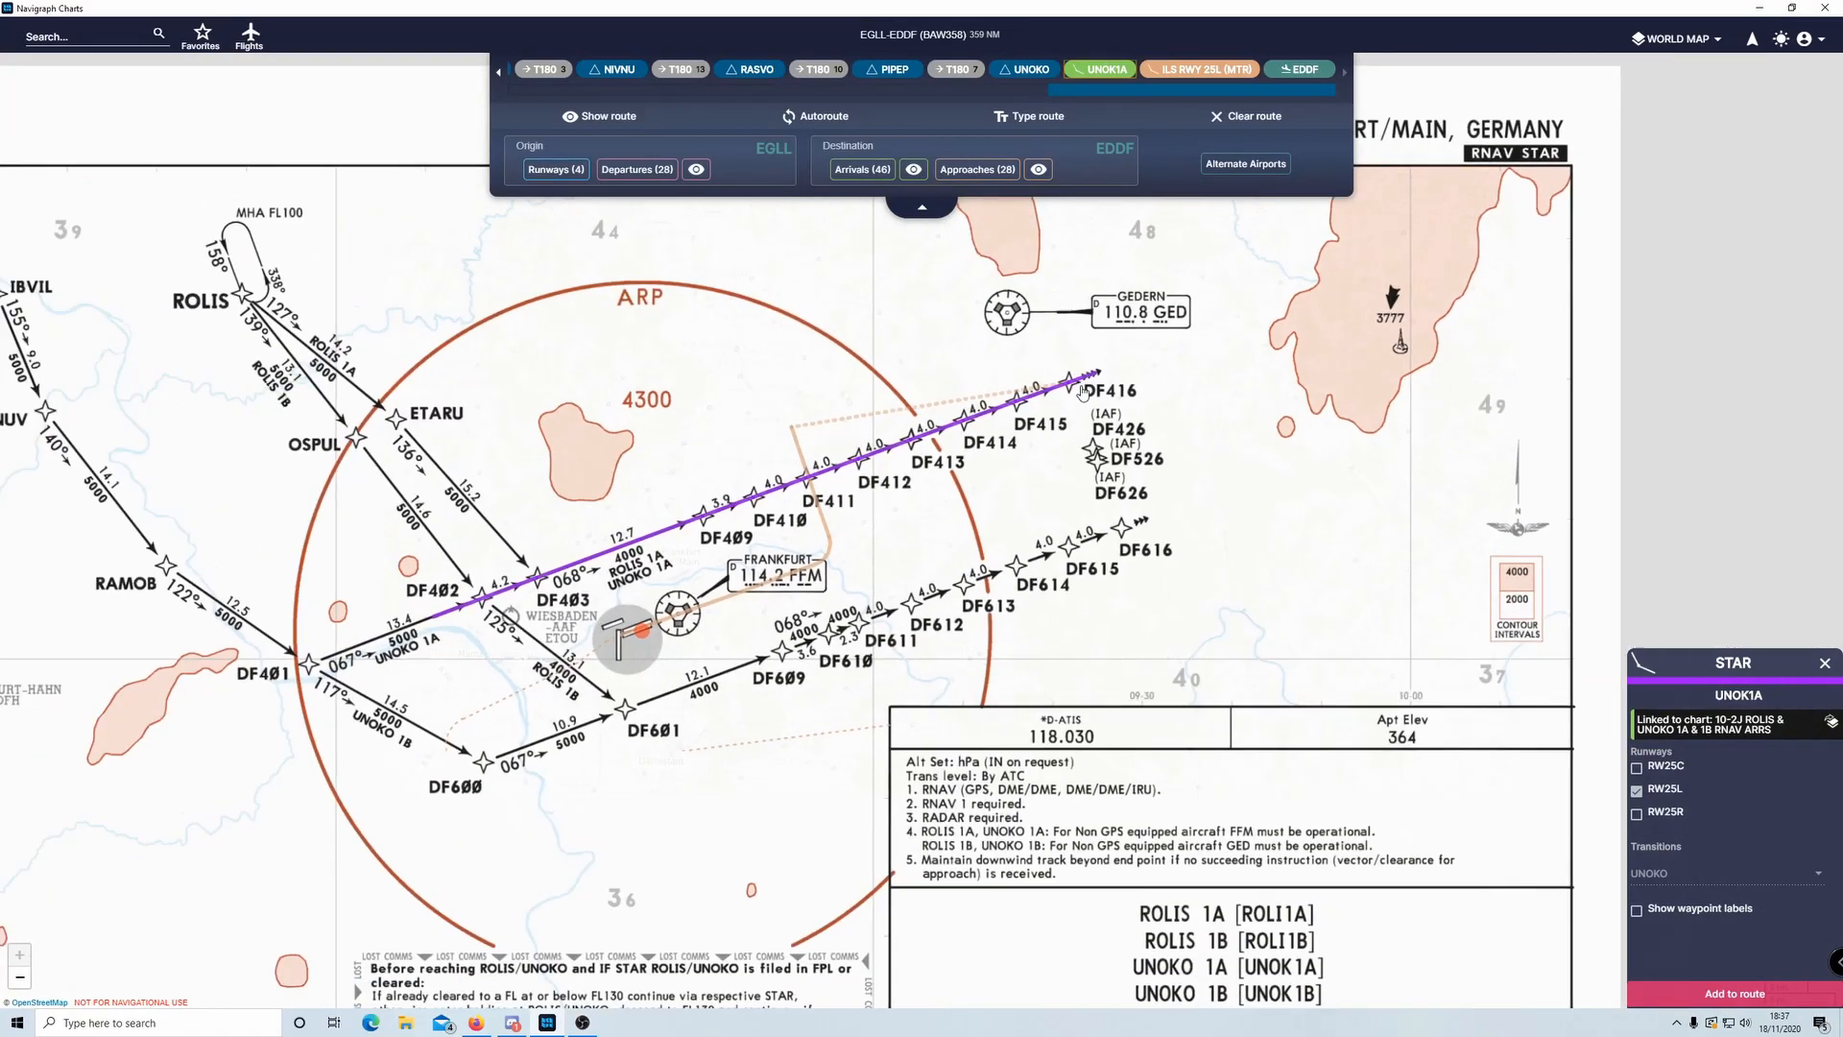
scroll(1088, 389, up, 3)
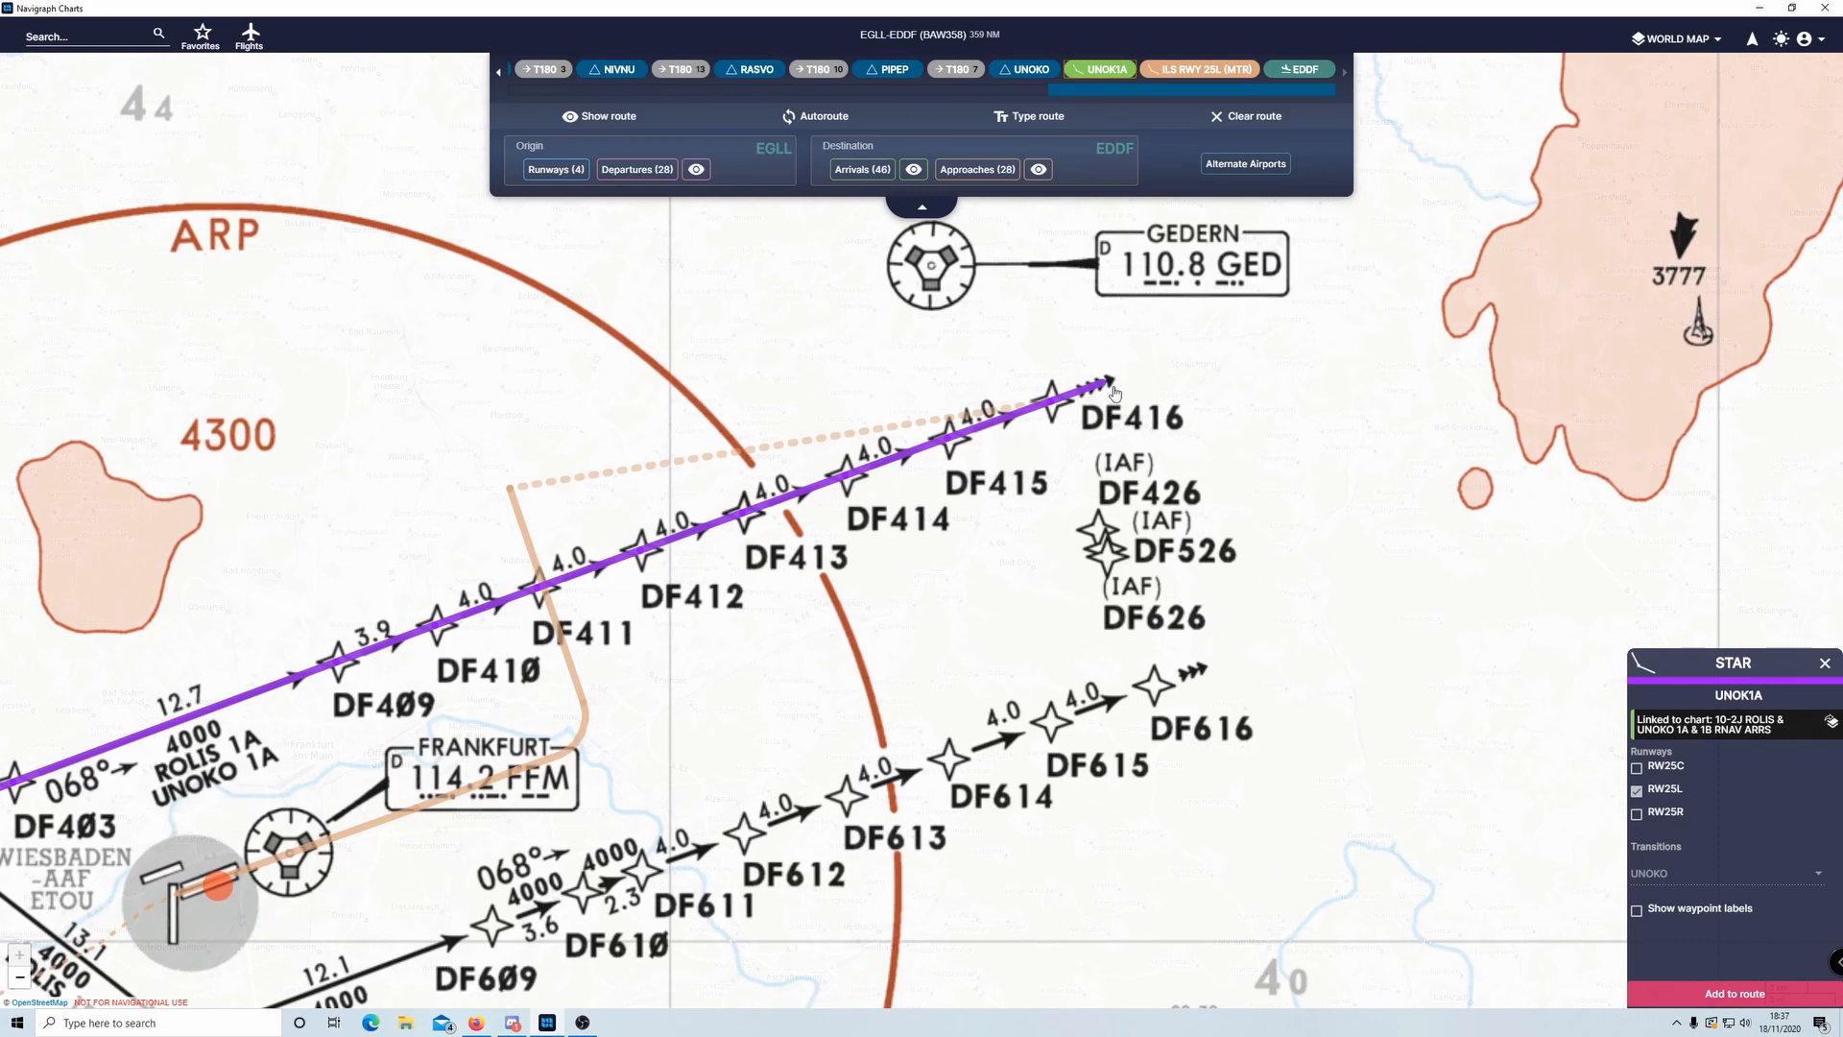
scroll(1106, 394, down, 2)
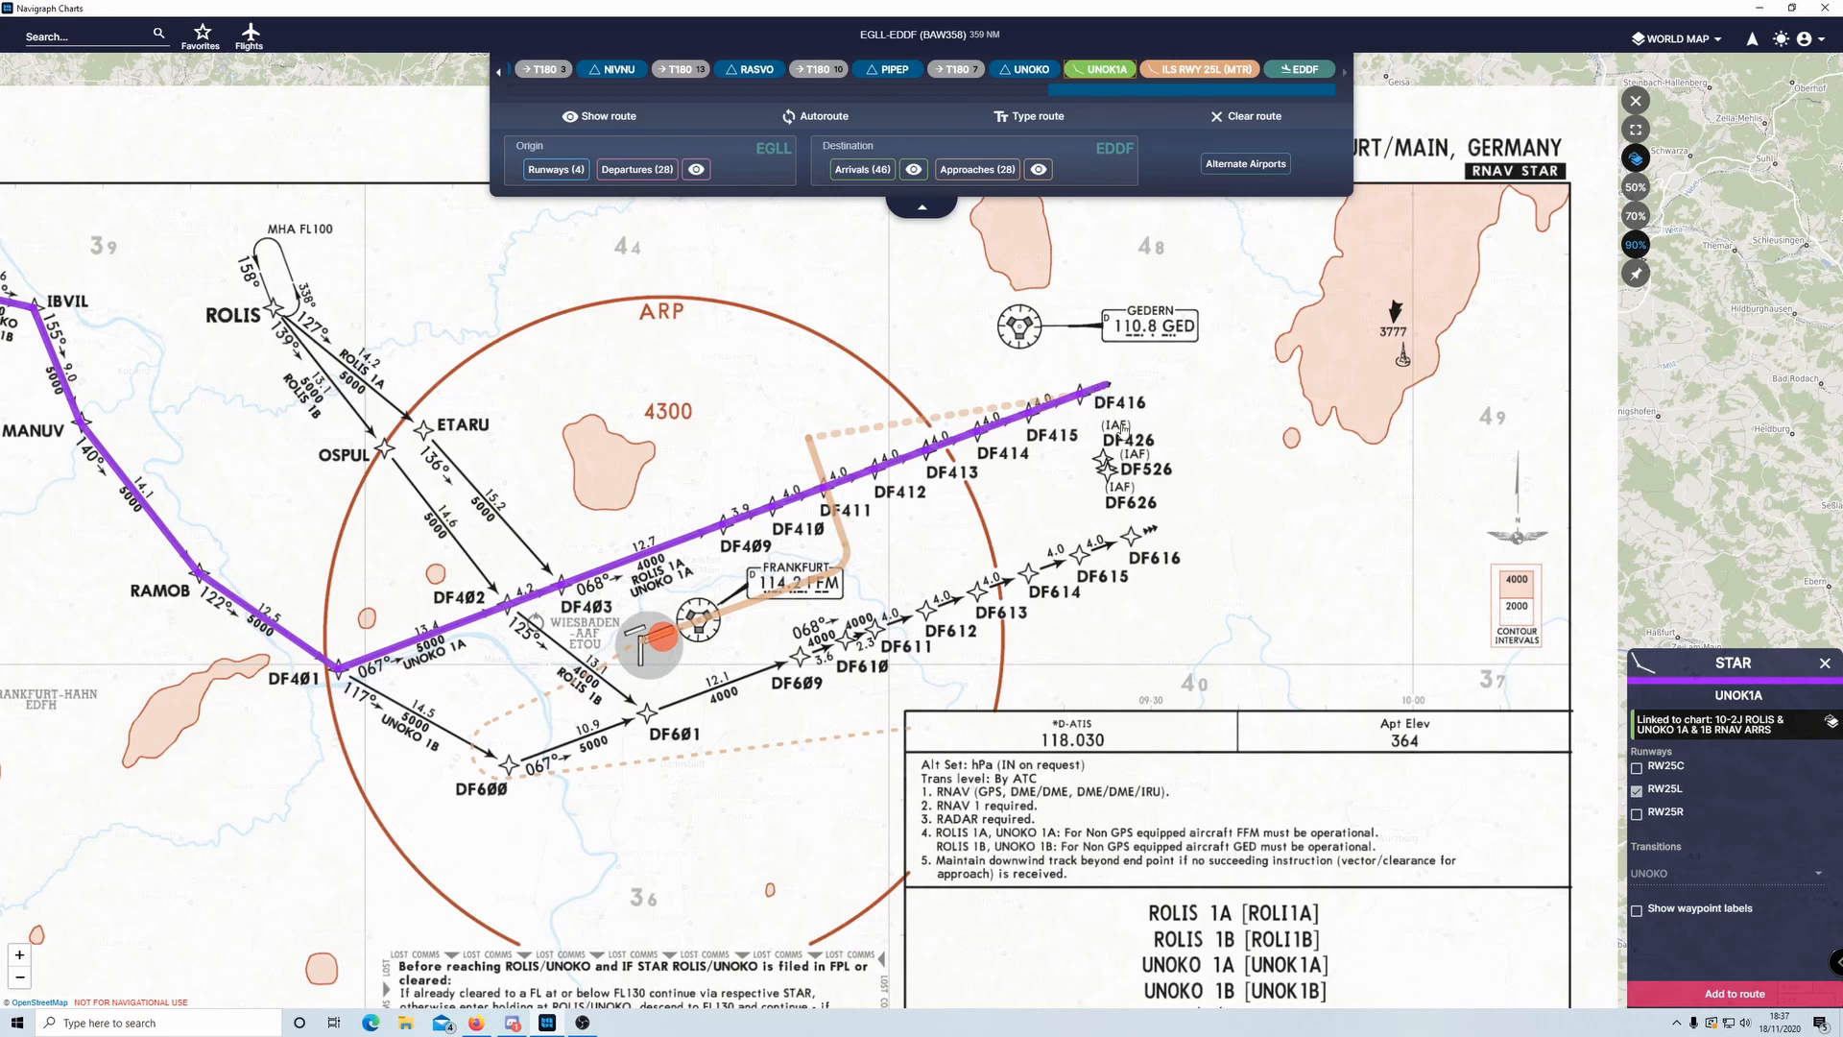
click(1635, 101)
- Switch the ILS RWY 25L approach back to the DF626 transition and close the UNOK1A STAR details
drag(891, 291, 1029, 233)
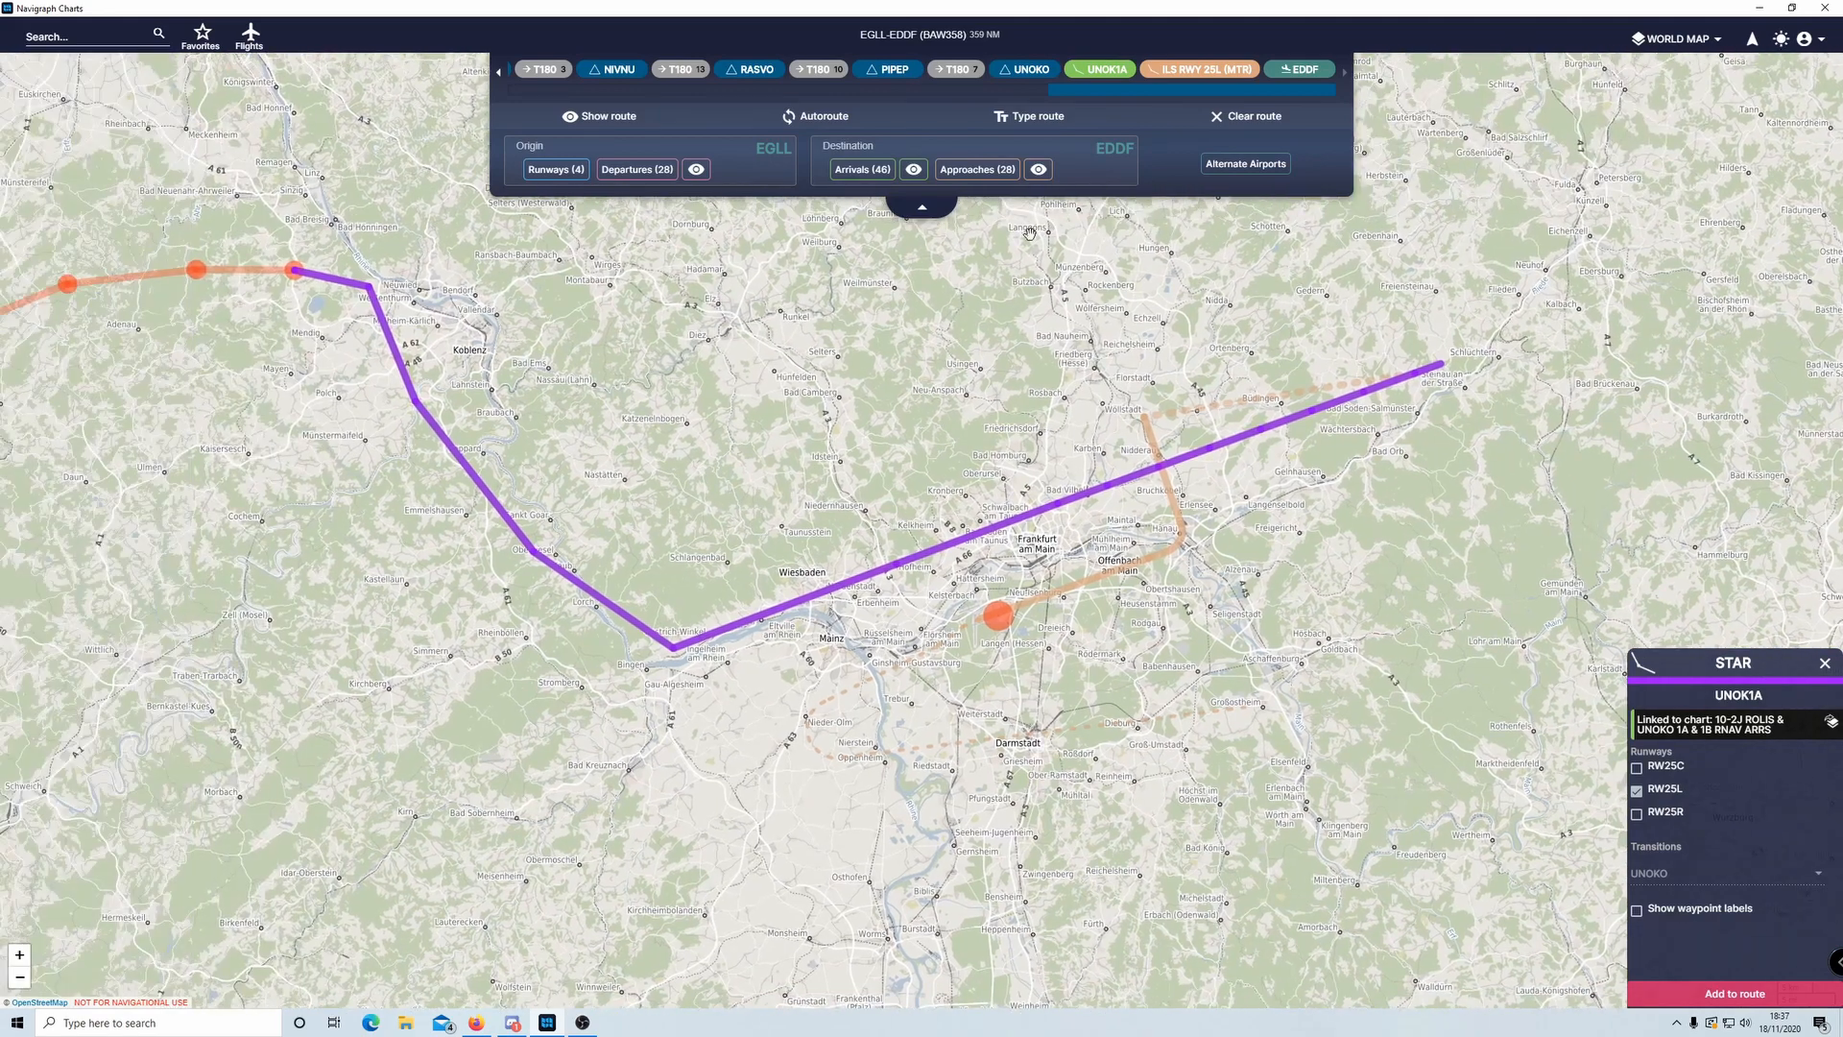
click(989, 171)
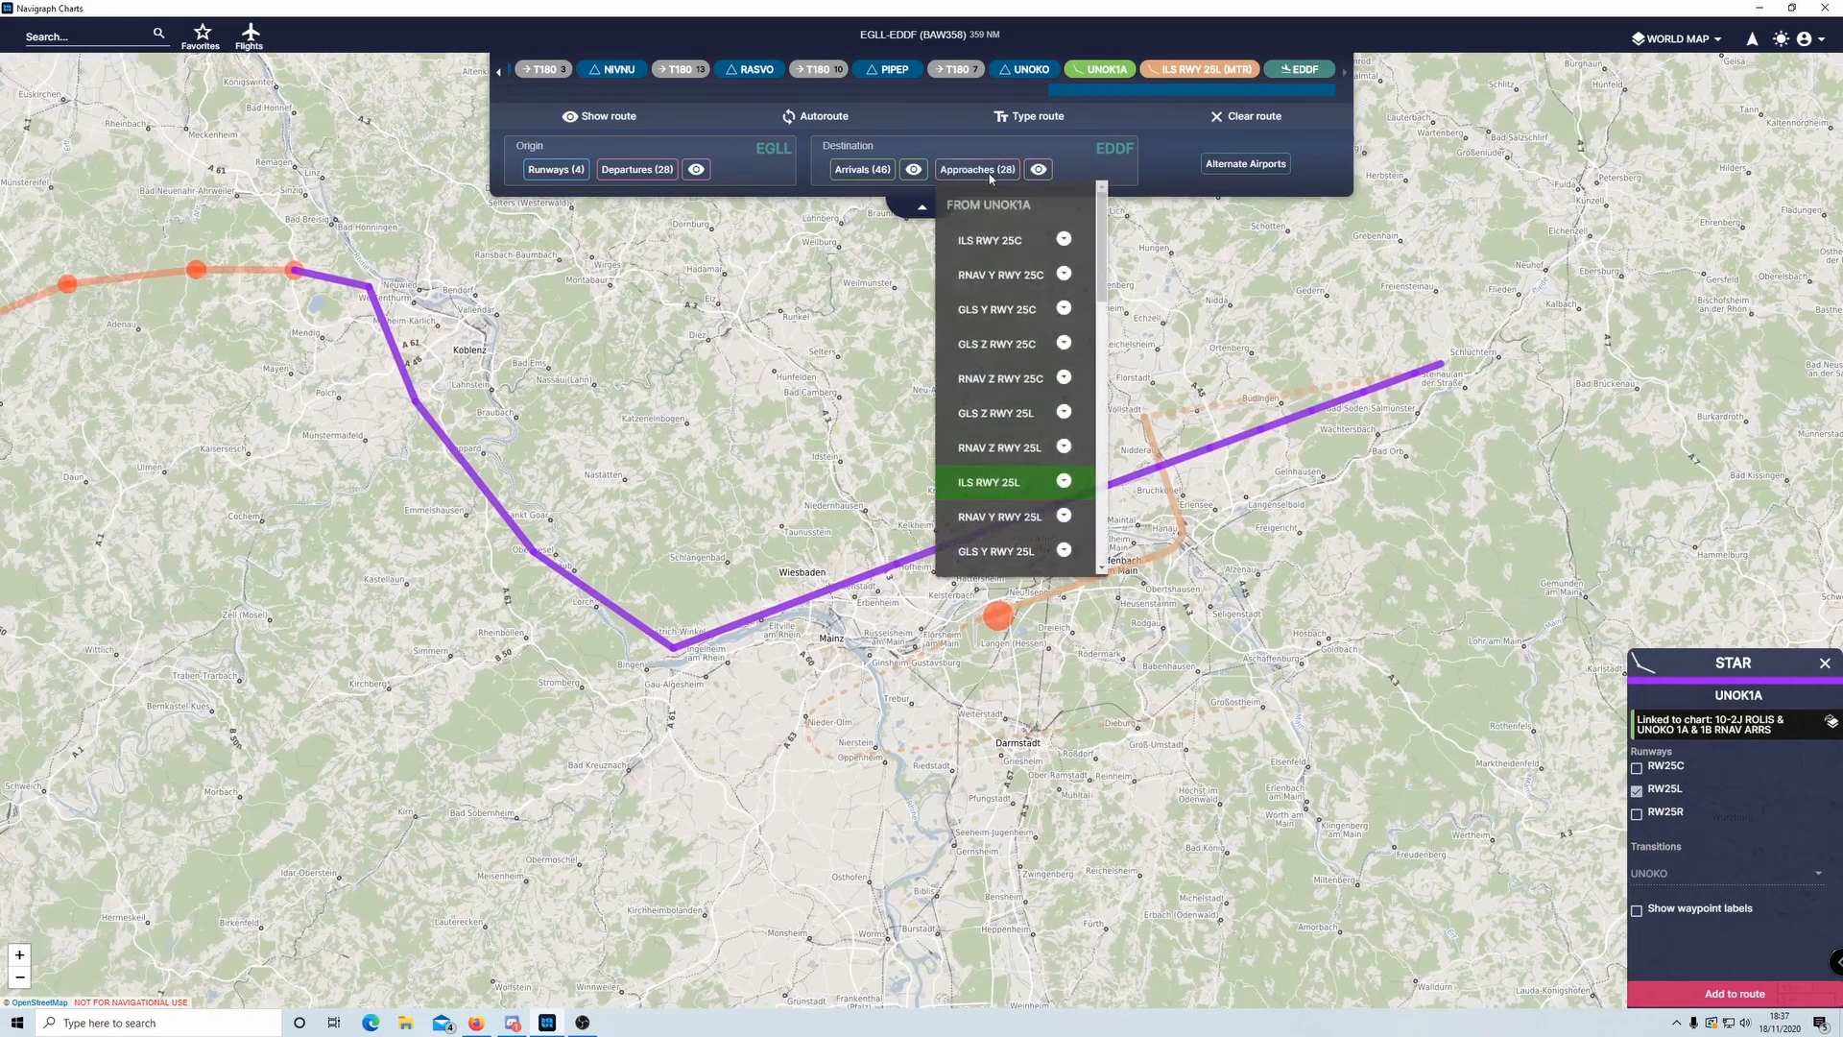
click(1064, 480)
click(1136, 588)
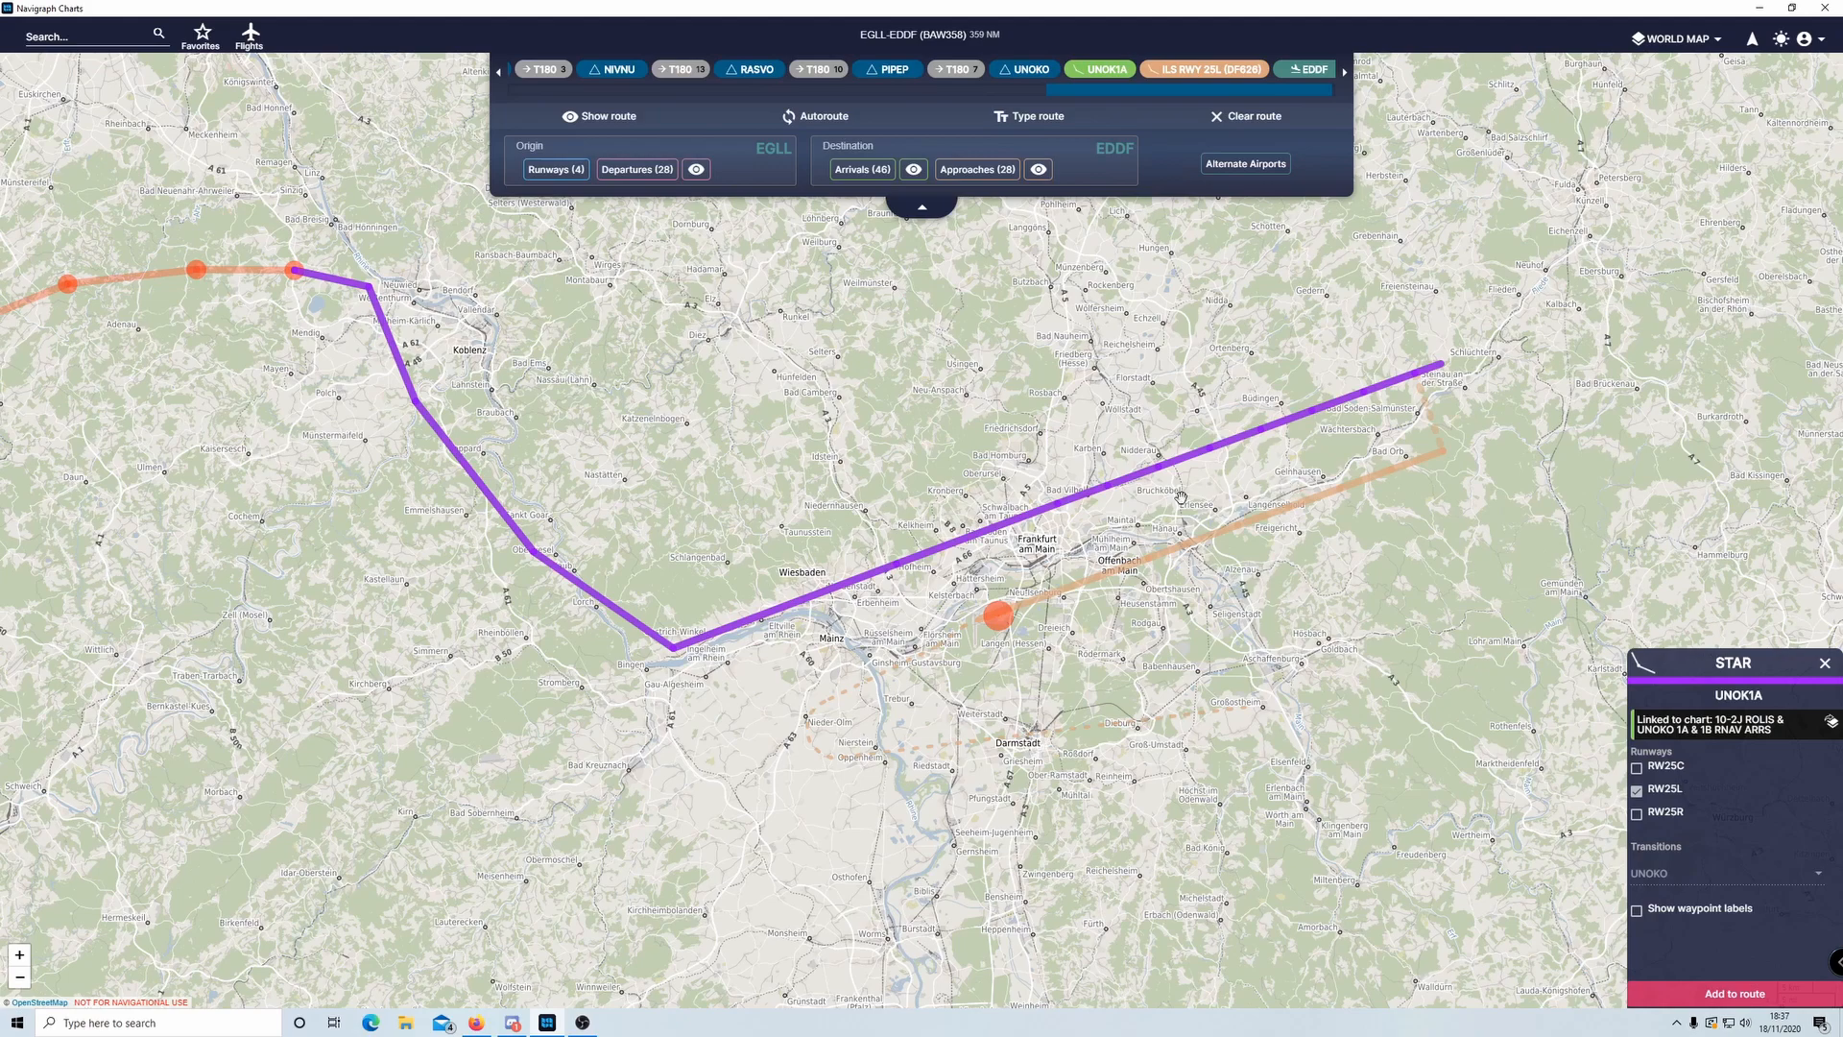
scroll(1060, 554, down, 3)
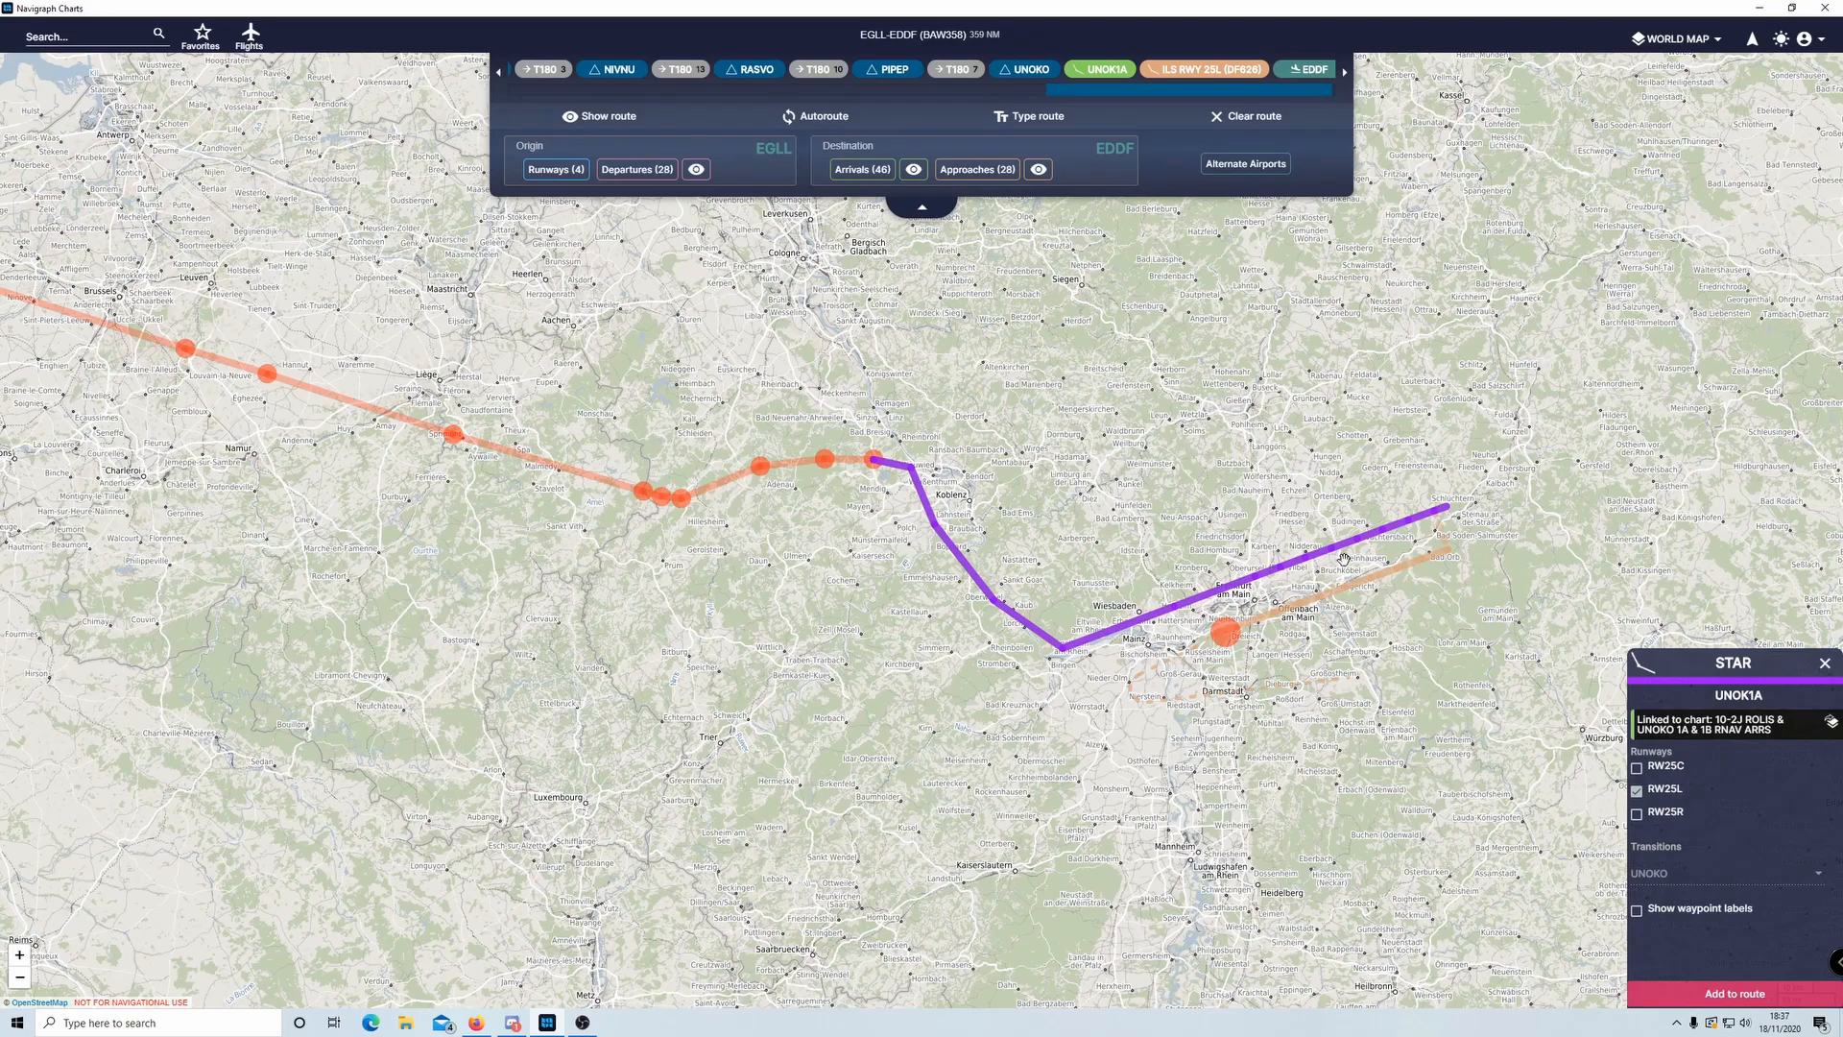
click(1827, 666)
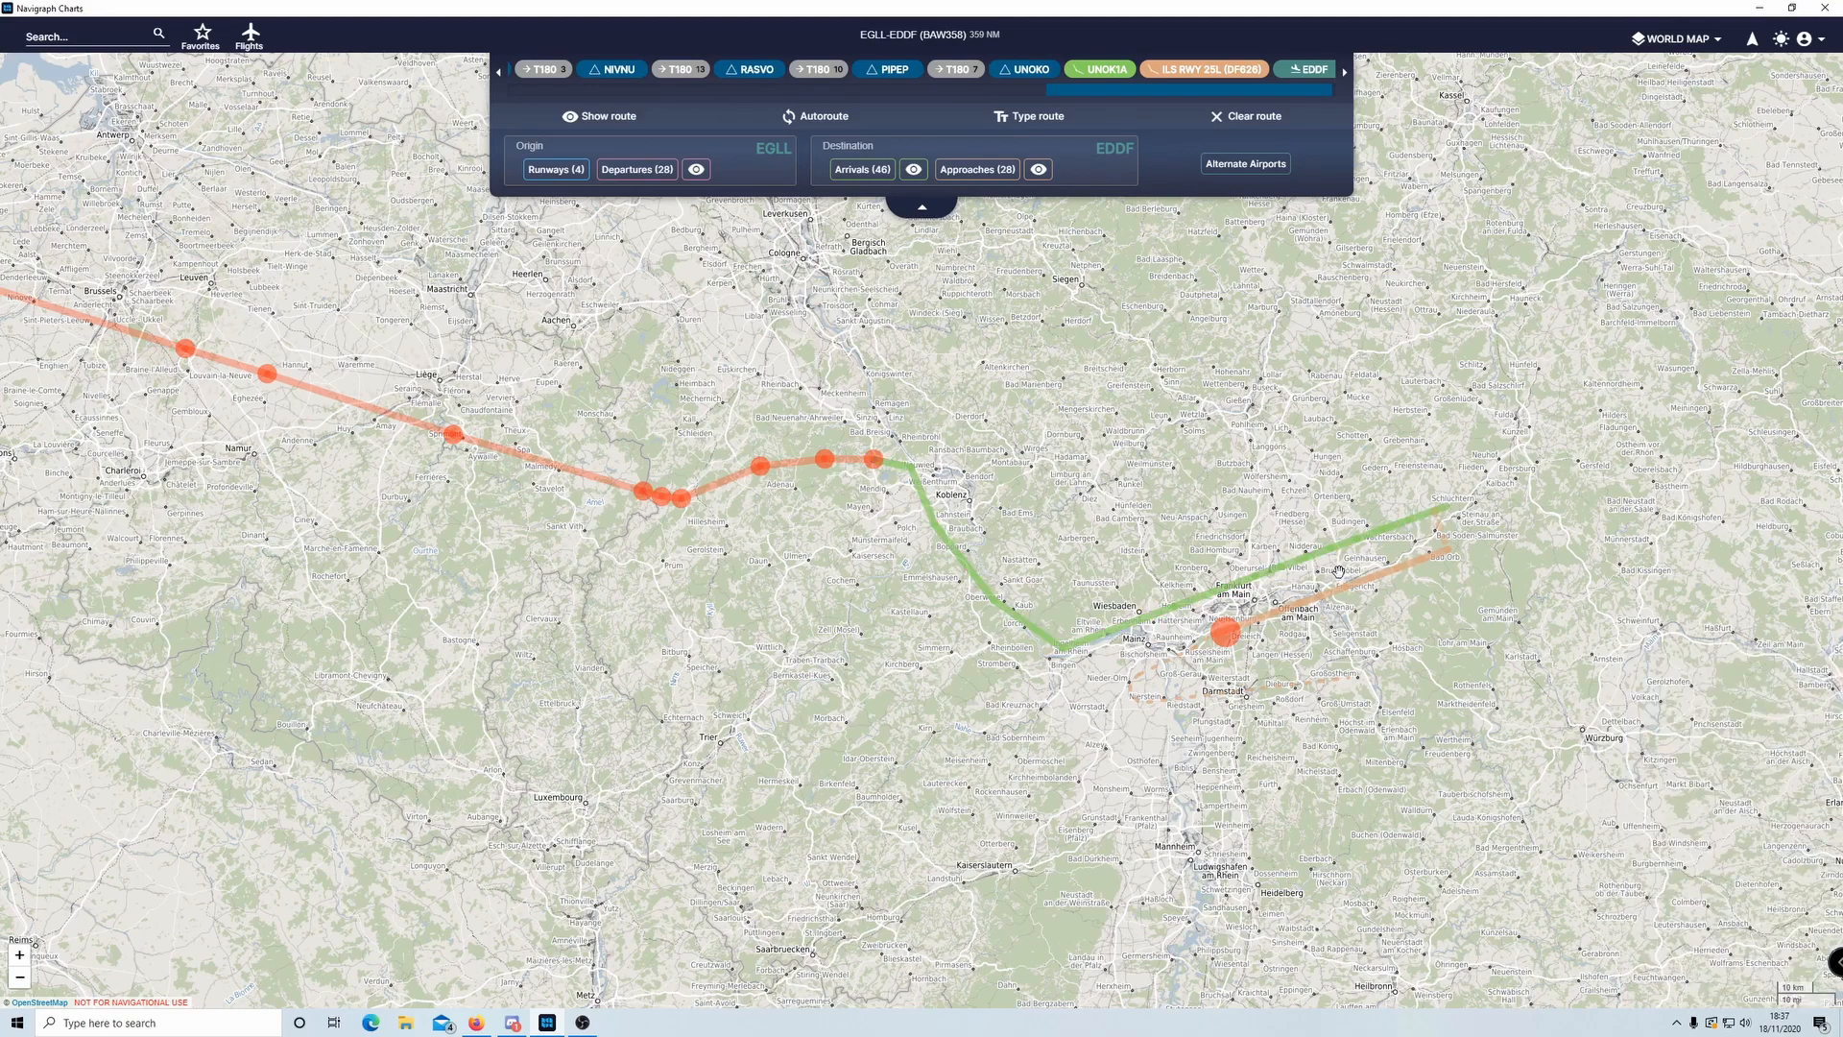
drag(1339, 572, 1158, 642)
scroll(1195, 645, up, 2)
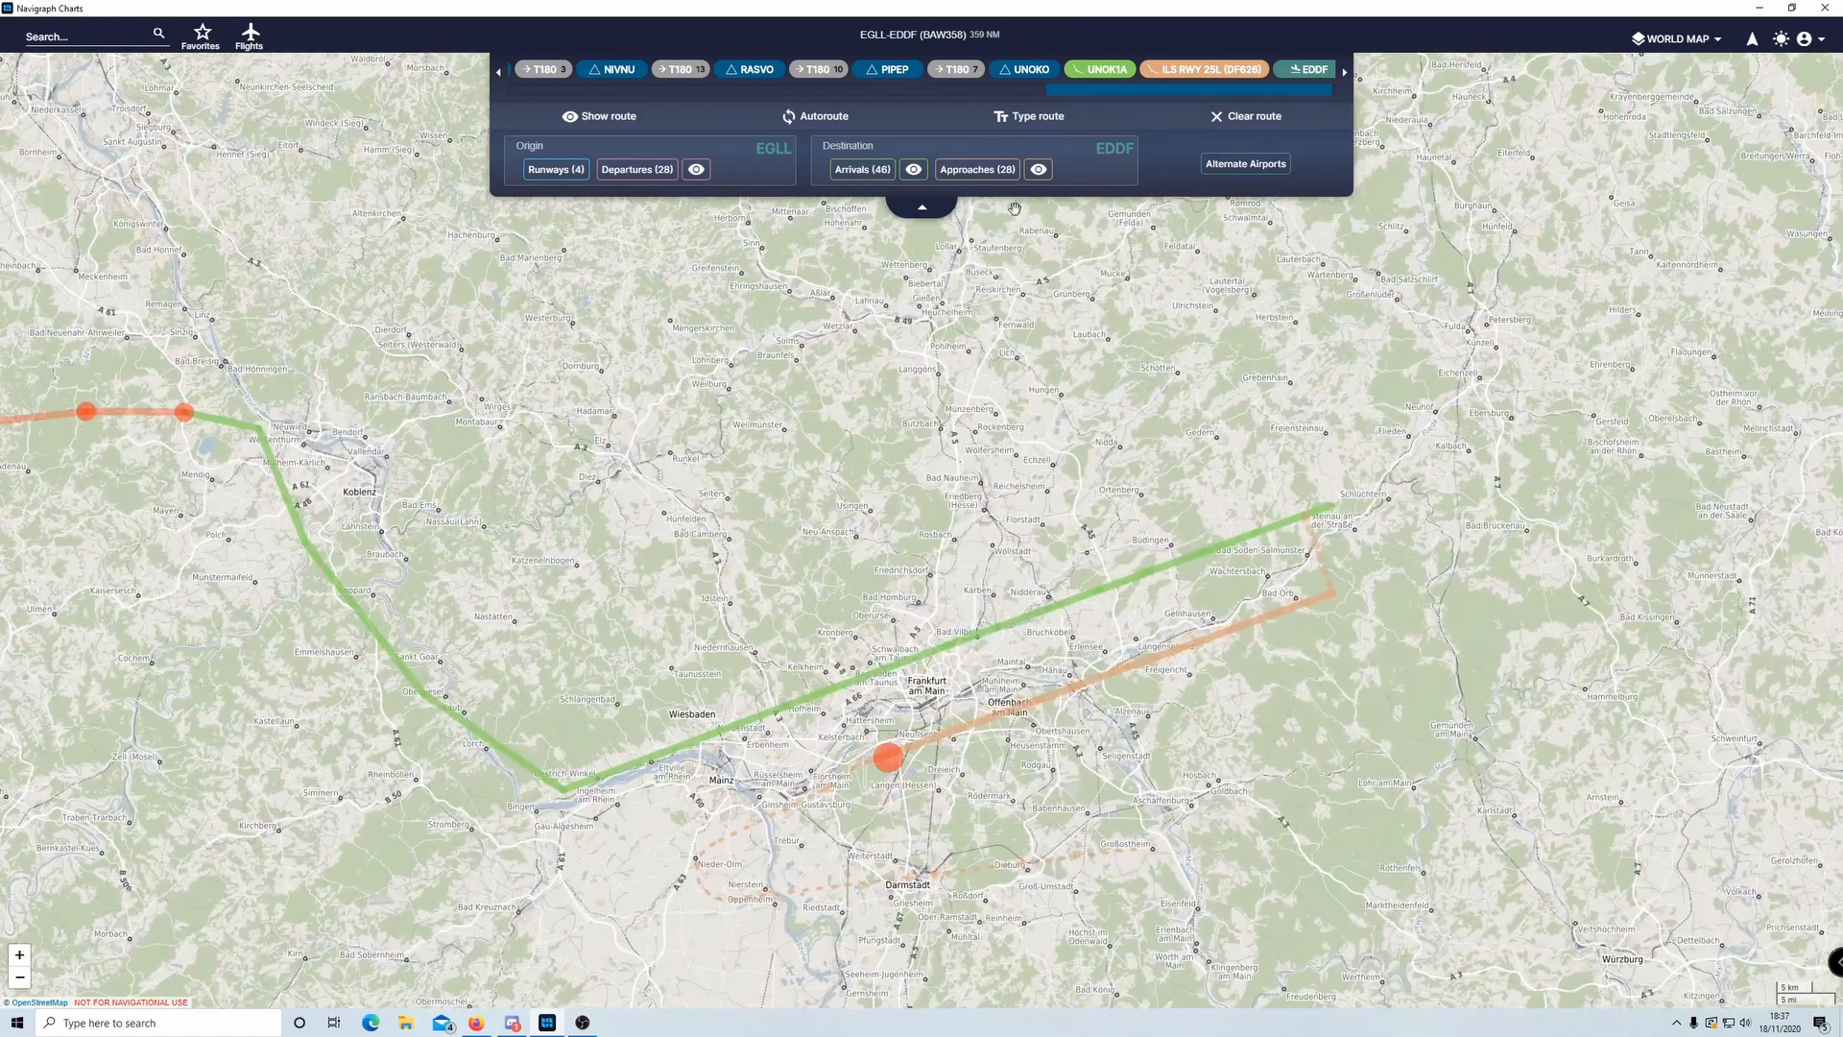
- Select the MTR transition again for the ILS RWY 25L approach
click(979, 170)
mouse_move(1065, 480)
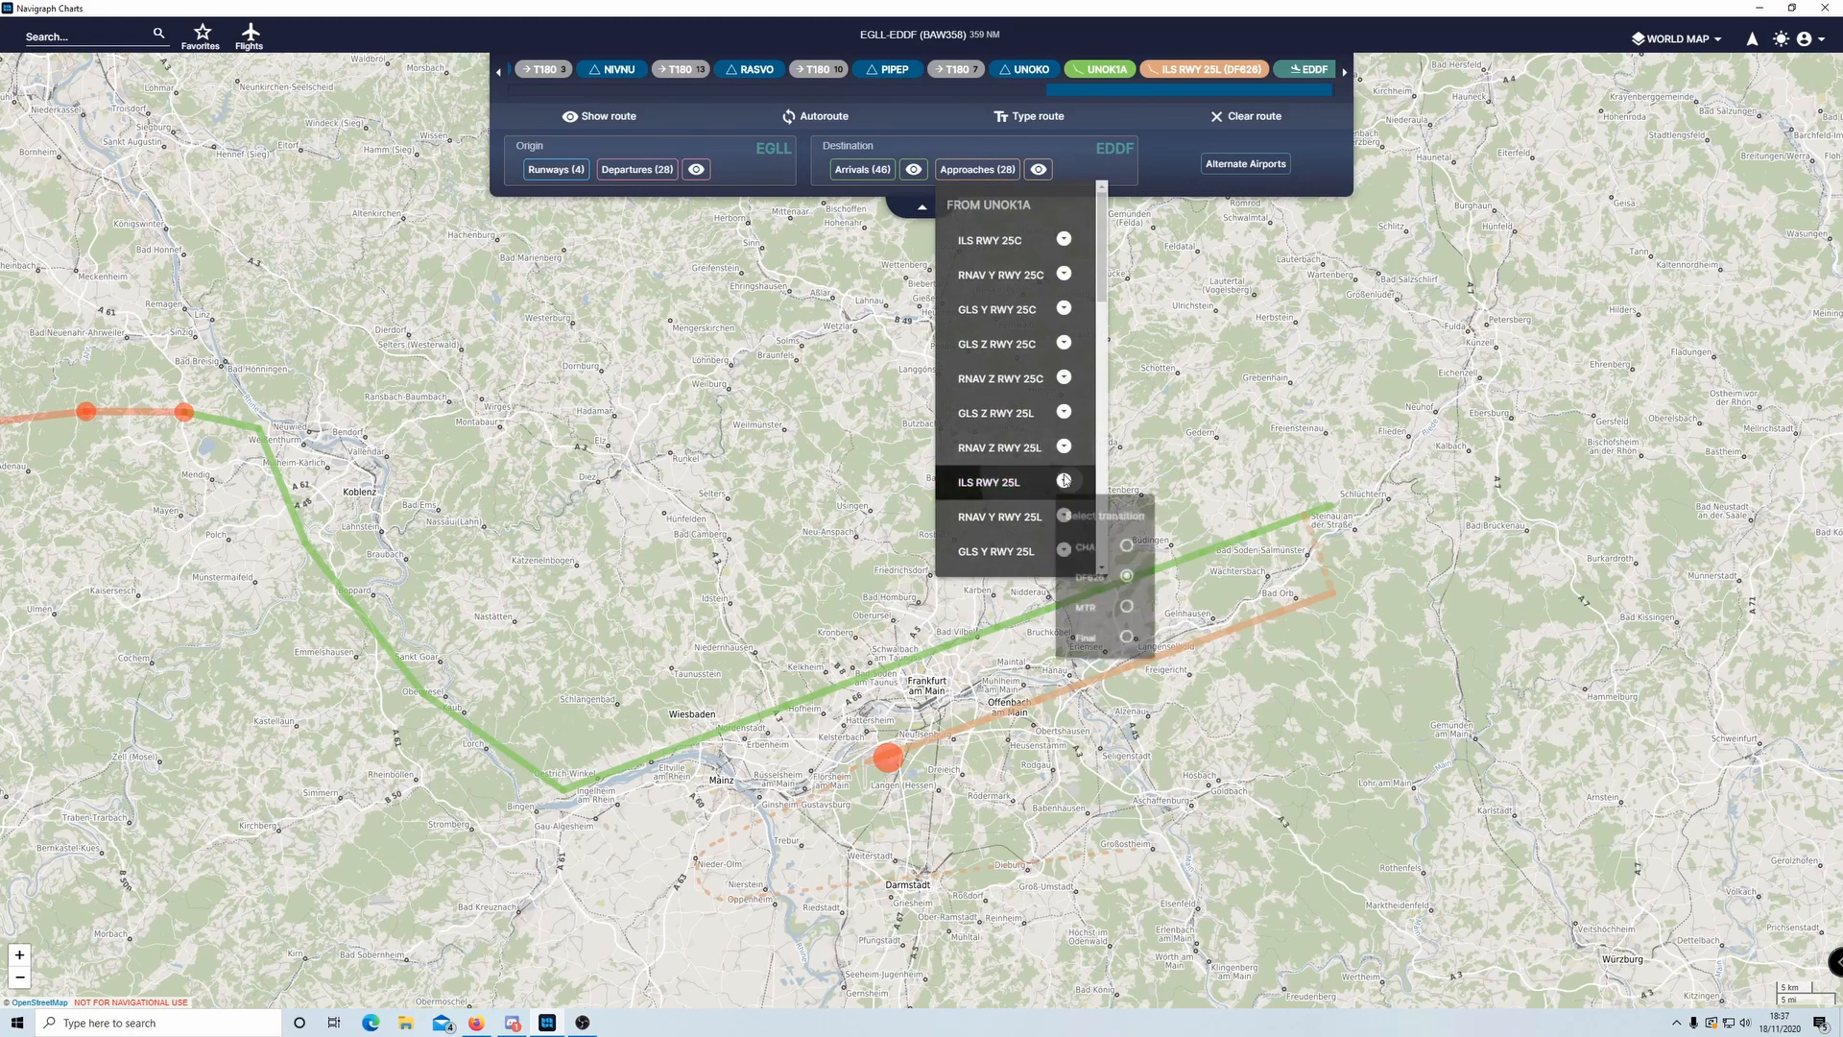
click(1136, 622)
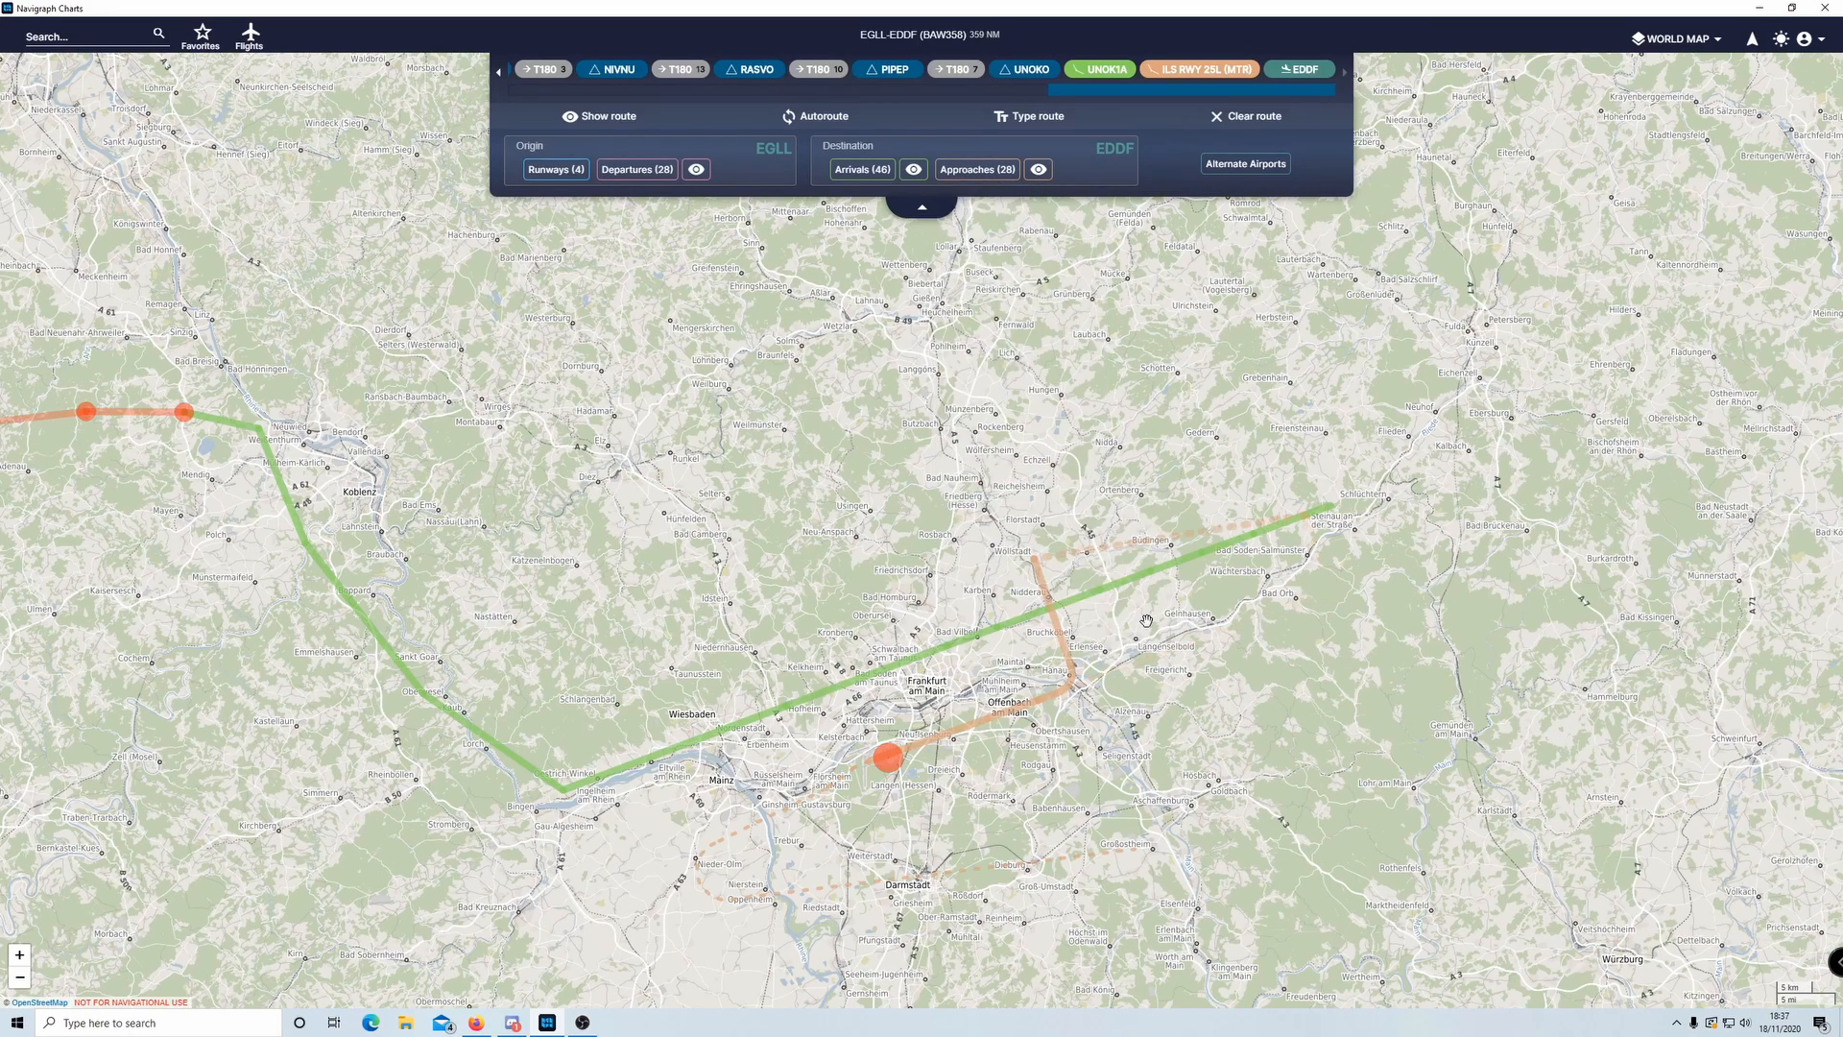
- Set the ILS RWY 25L transition to CHA and inspect the approach path southeast of Frankfurt
click(979, 170)
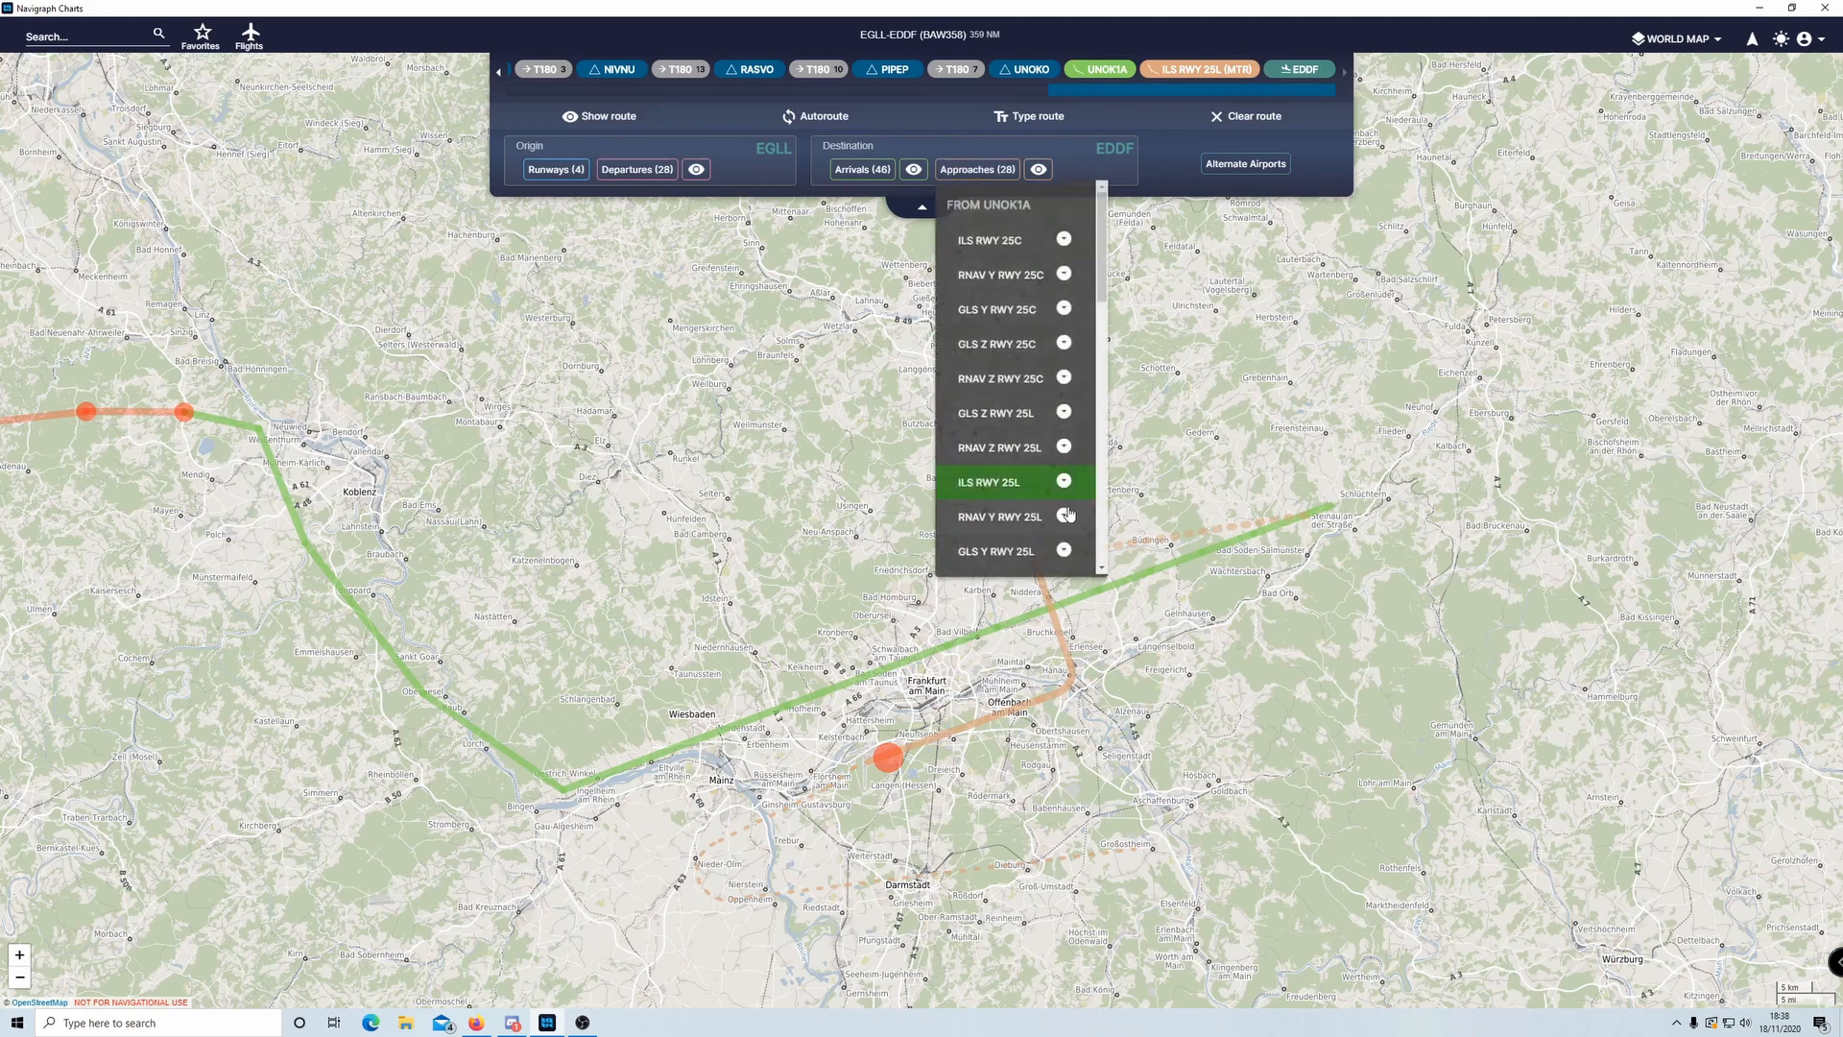
mouse_move(1084, 485)
click(1135, 553)
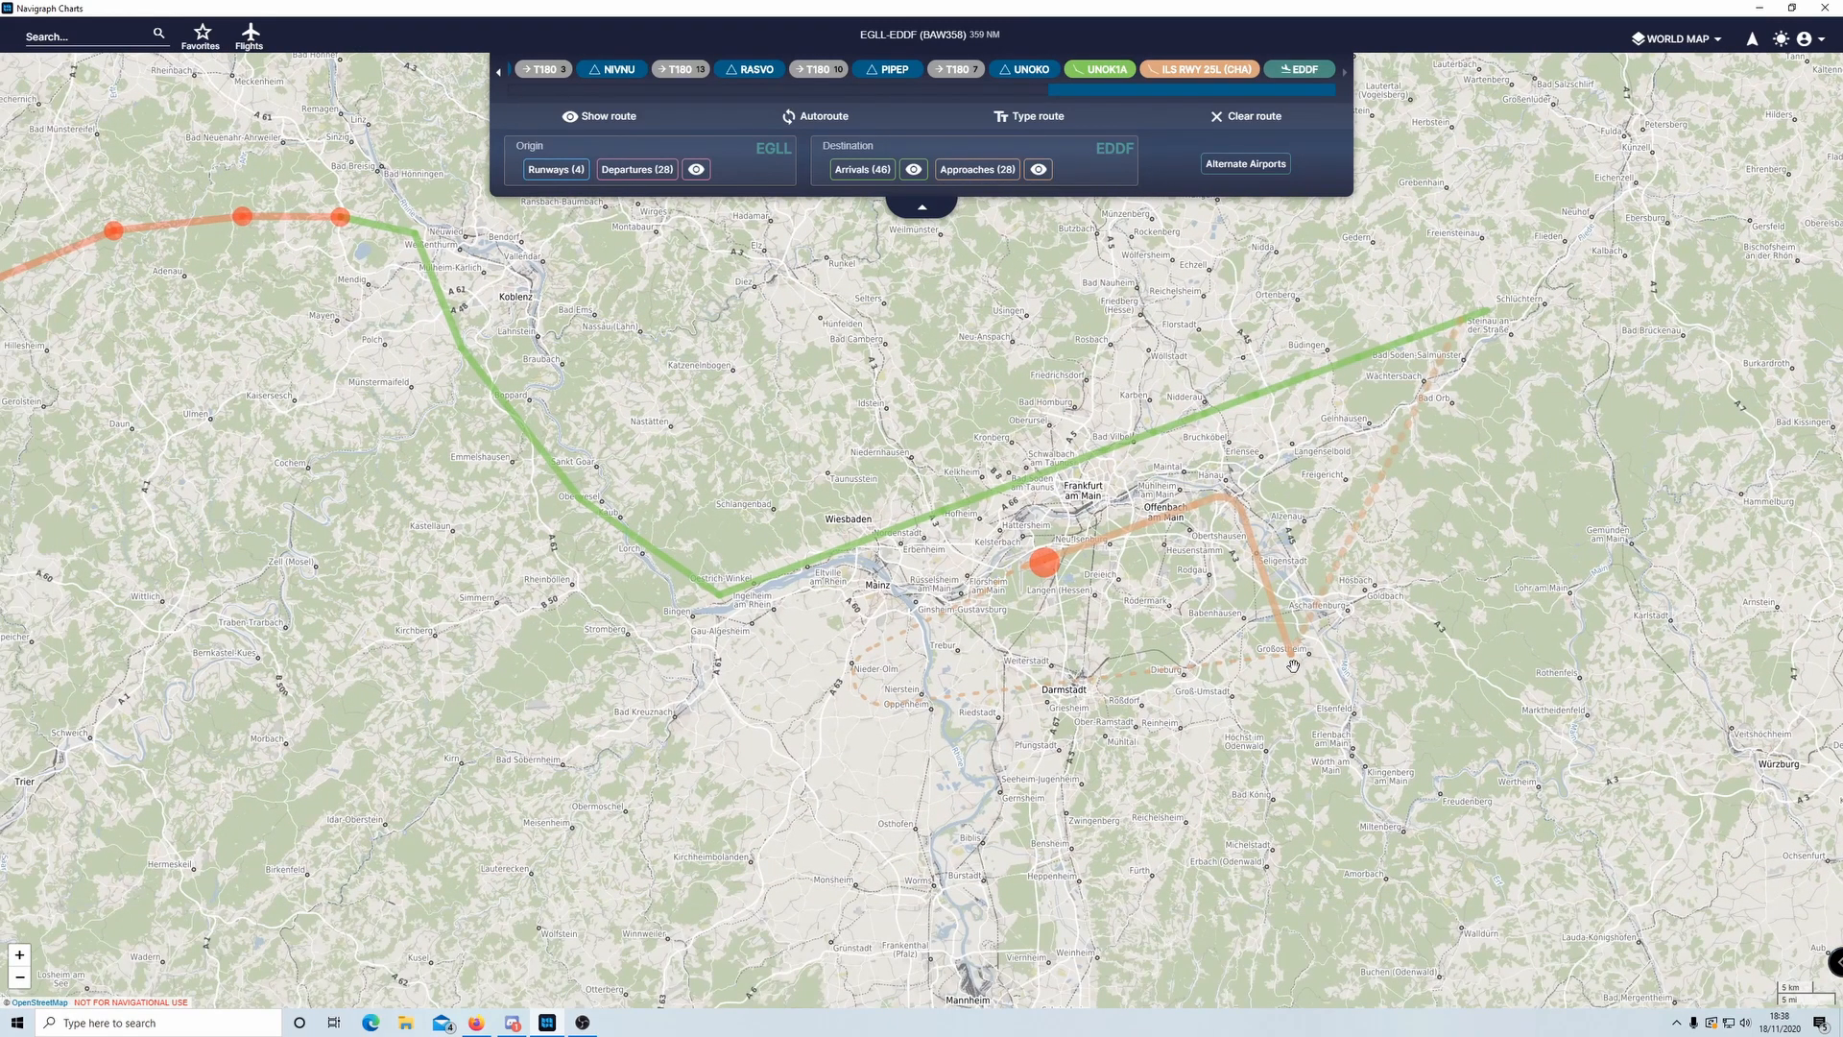
scroll(1358, 636, up, 2)
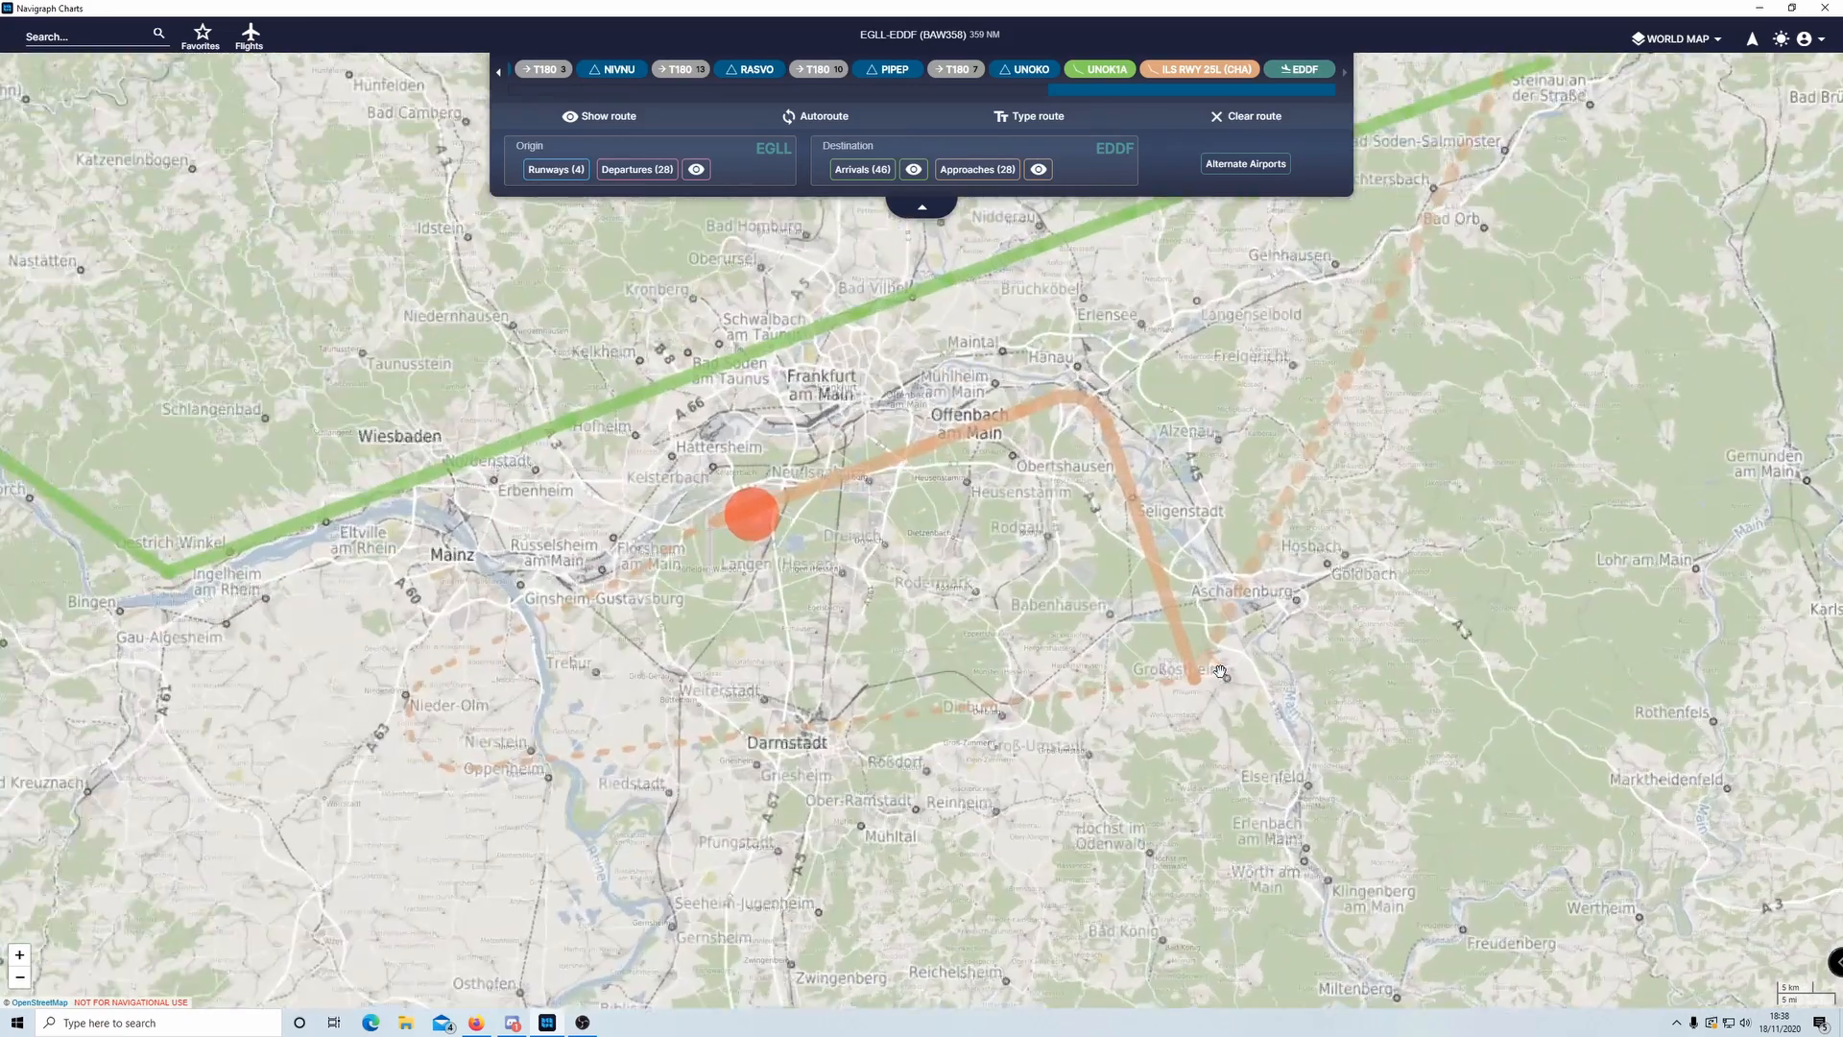
scroll(1181, 608, down, 2)
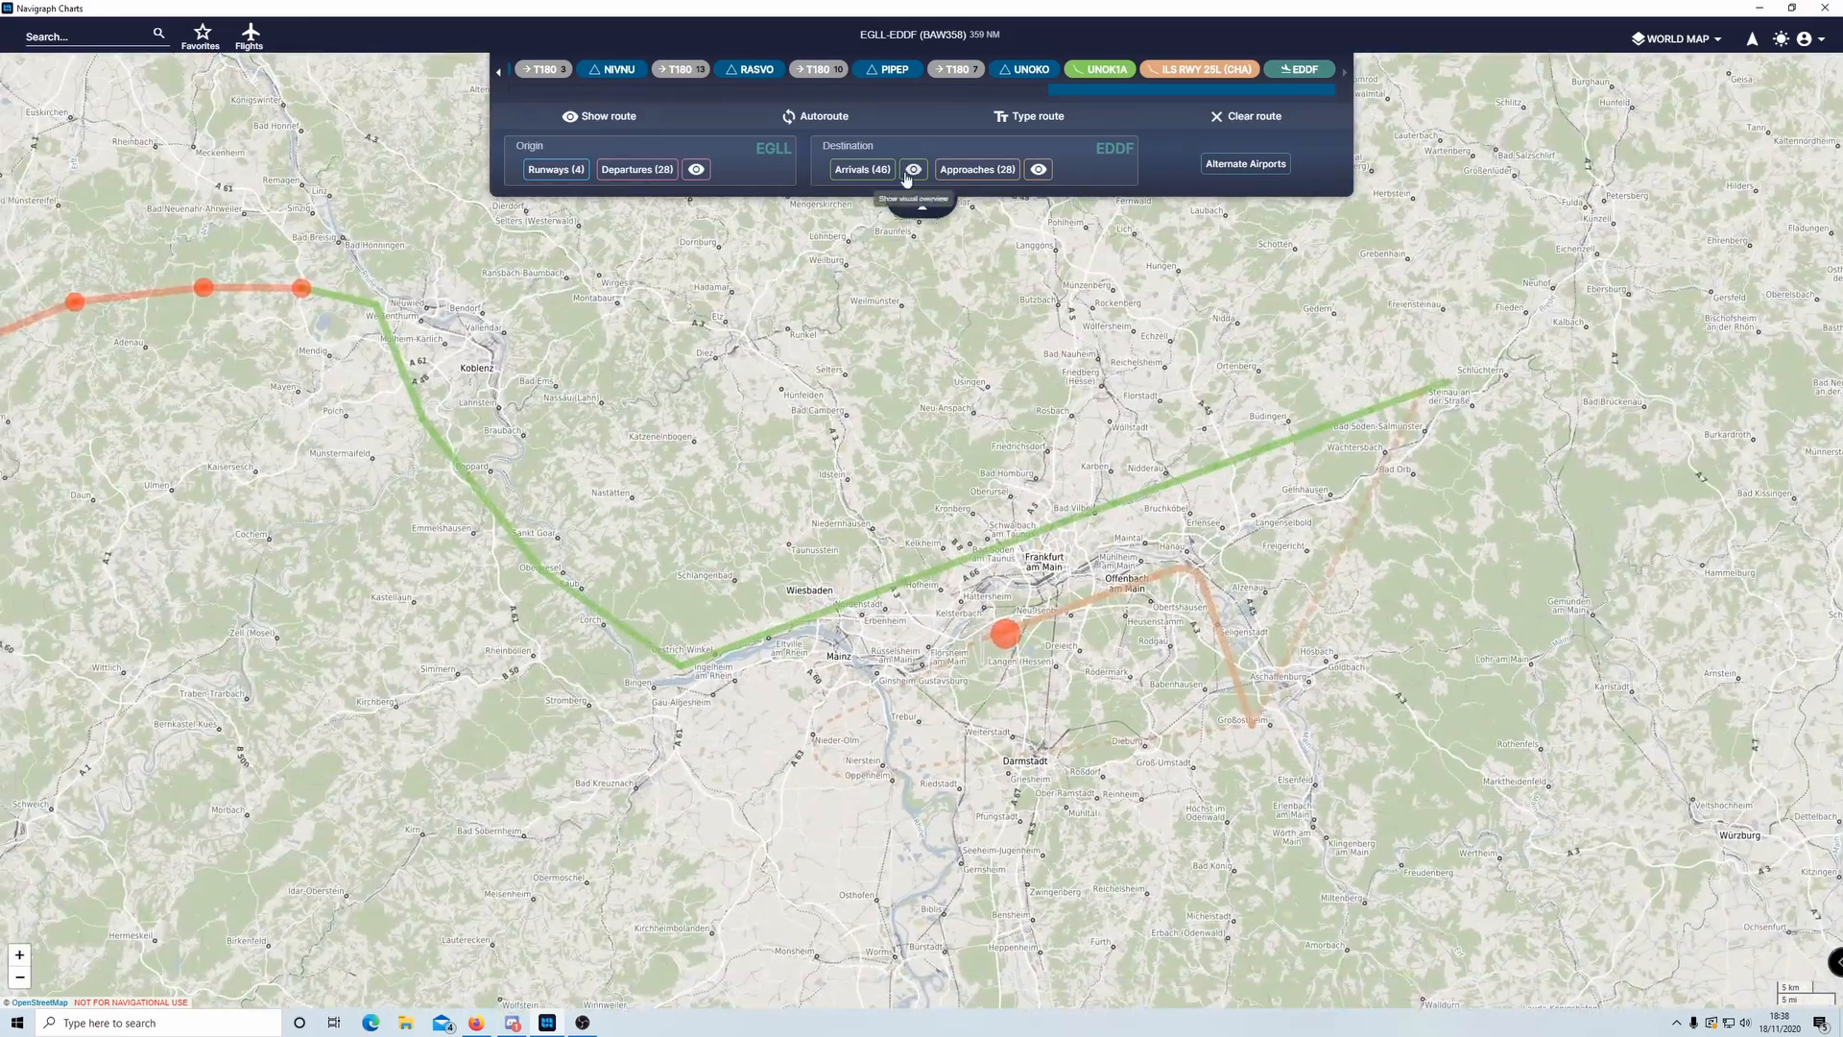
- Show the EDDF arrivals overview for RW25L and examine which STARs meet the CHA approach transition southeast of Frankfurt
click(914, 170)
scroll(924, 403, up, 3)
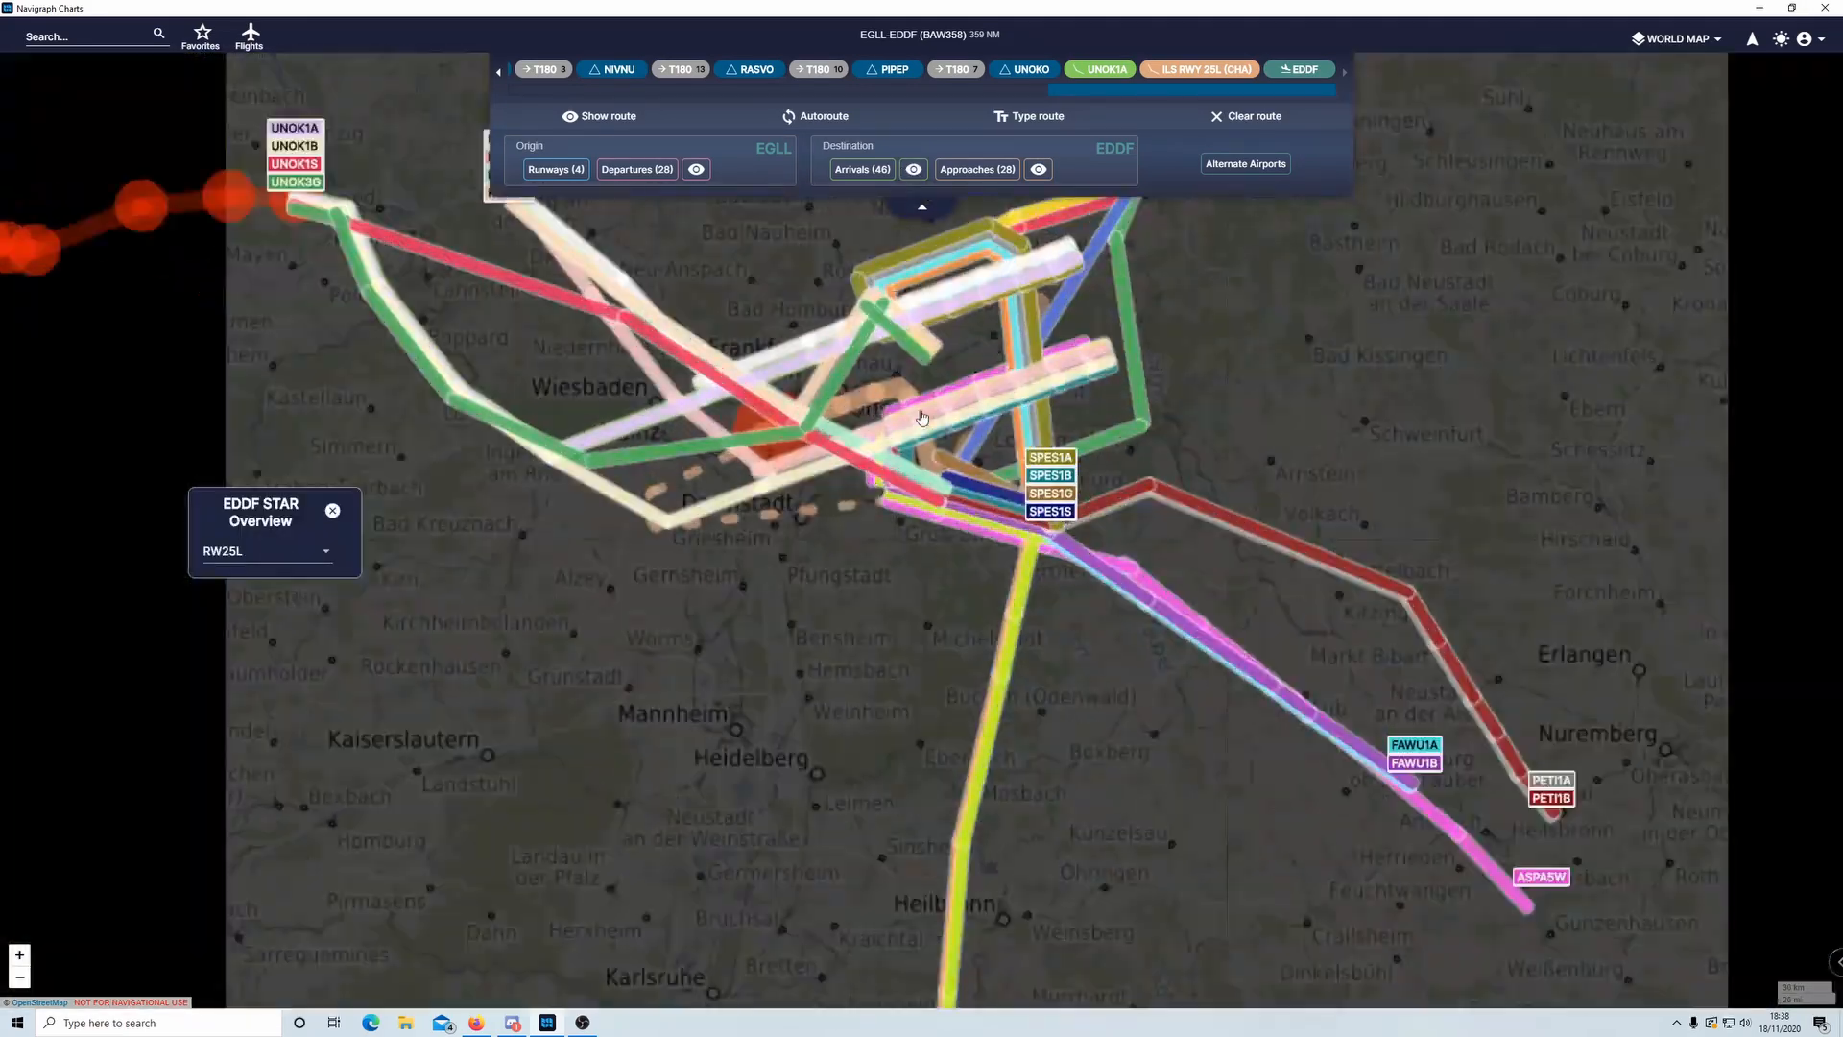
scroll(1088, 463, up, 2)
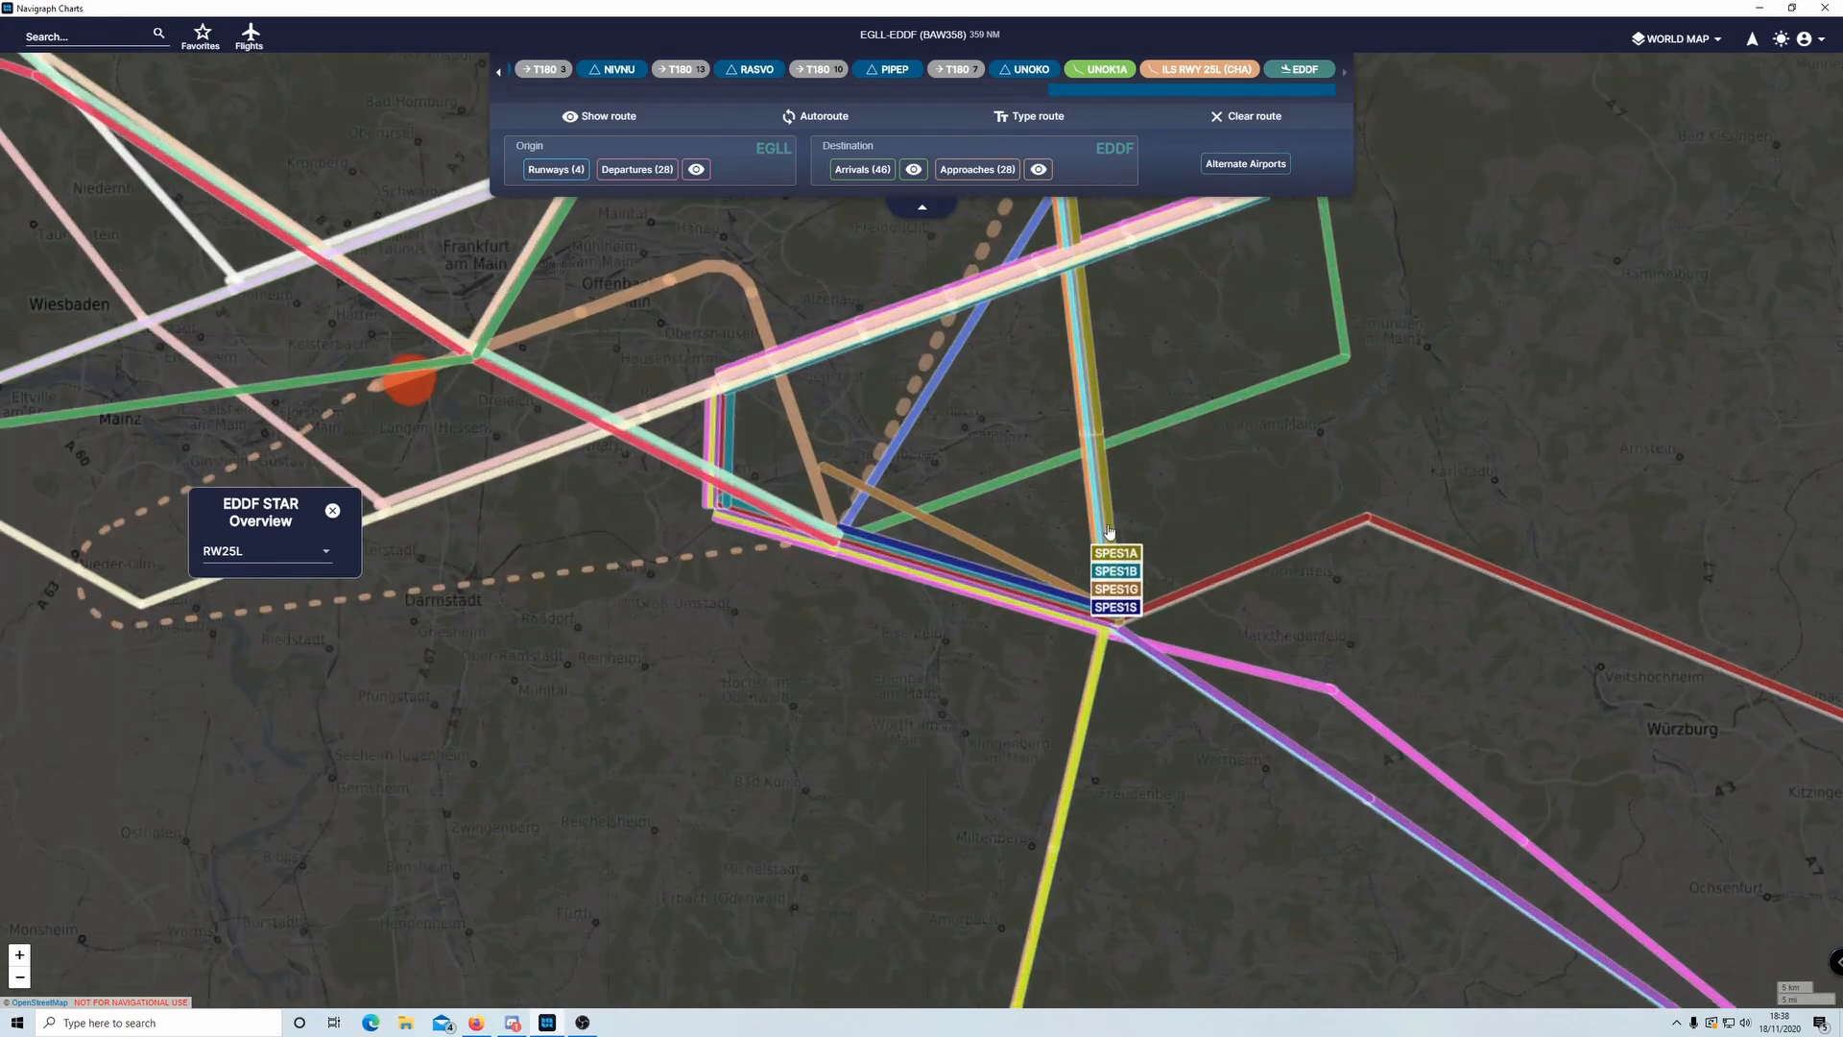
scroll(1110, 609, up, 2)
scroll(1181, 589, down, 2)
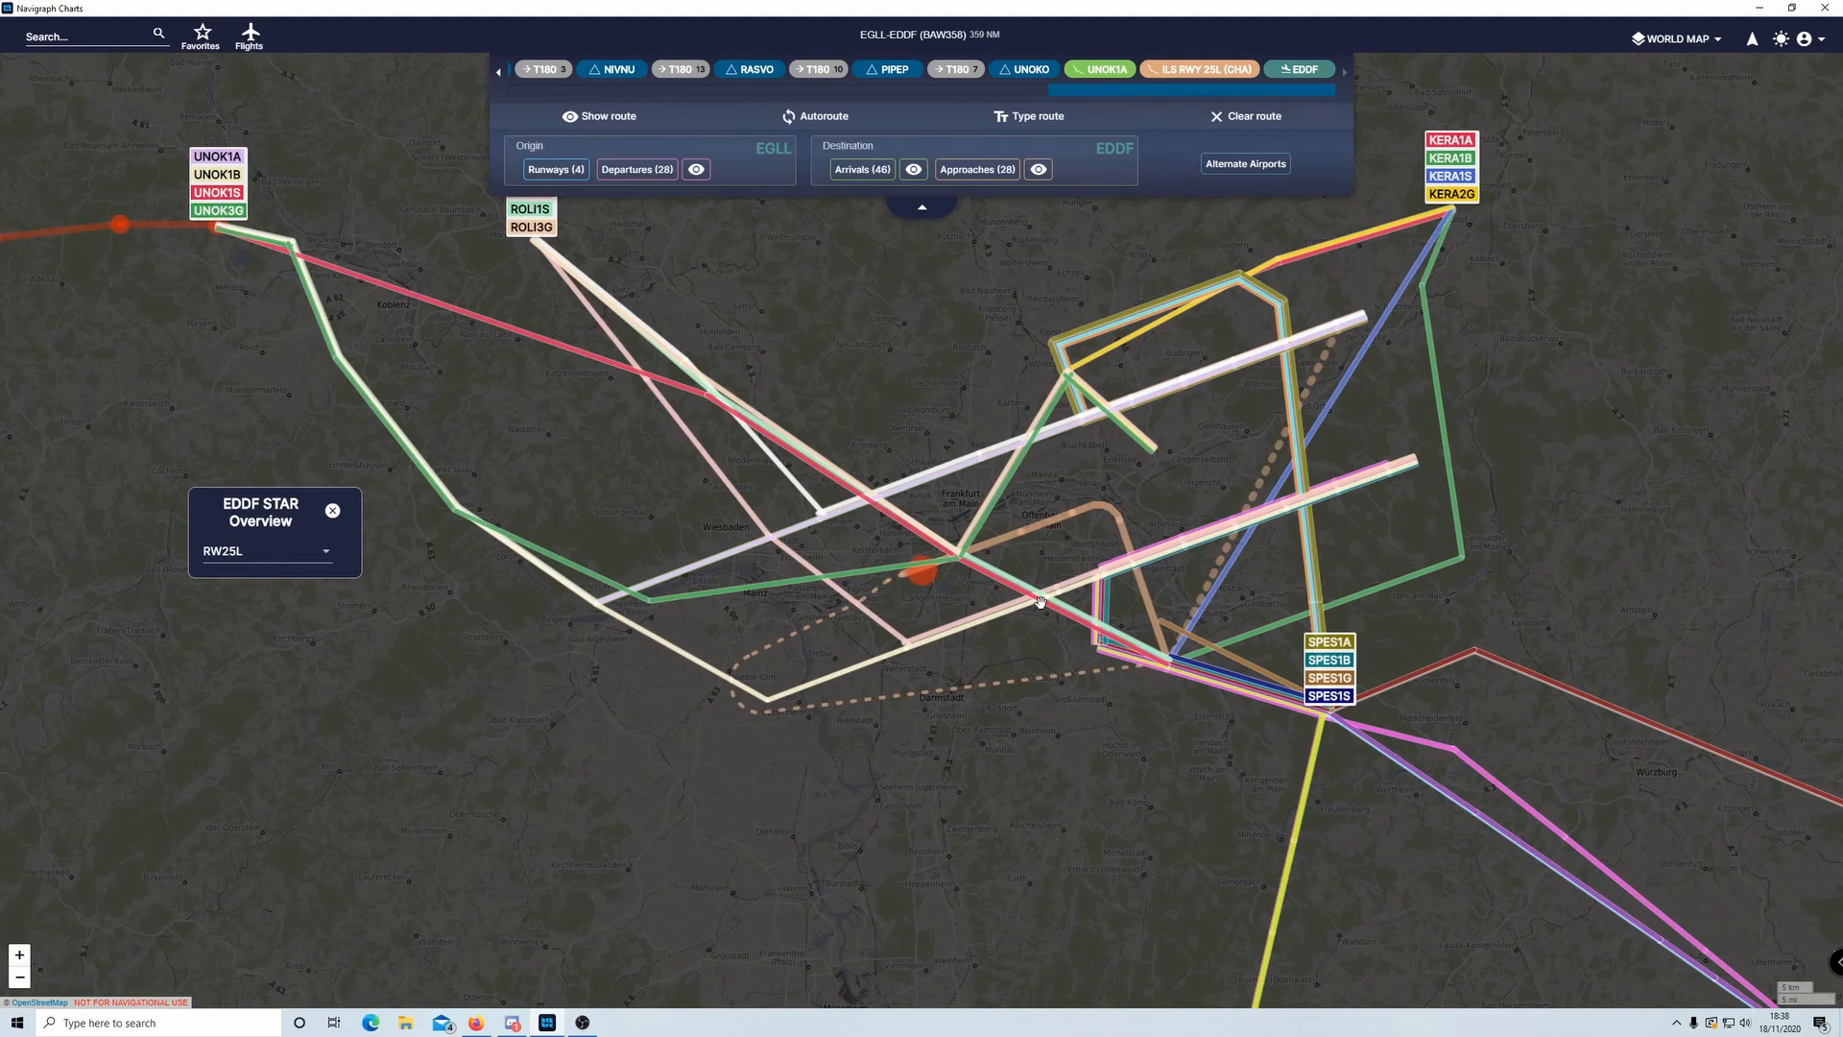
scroll(1037, 597, up, 2)
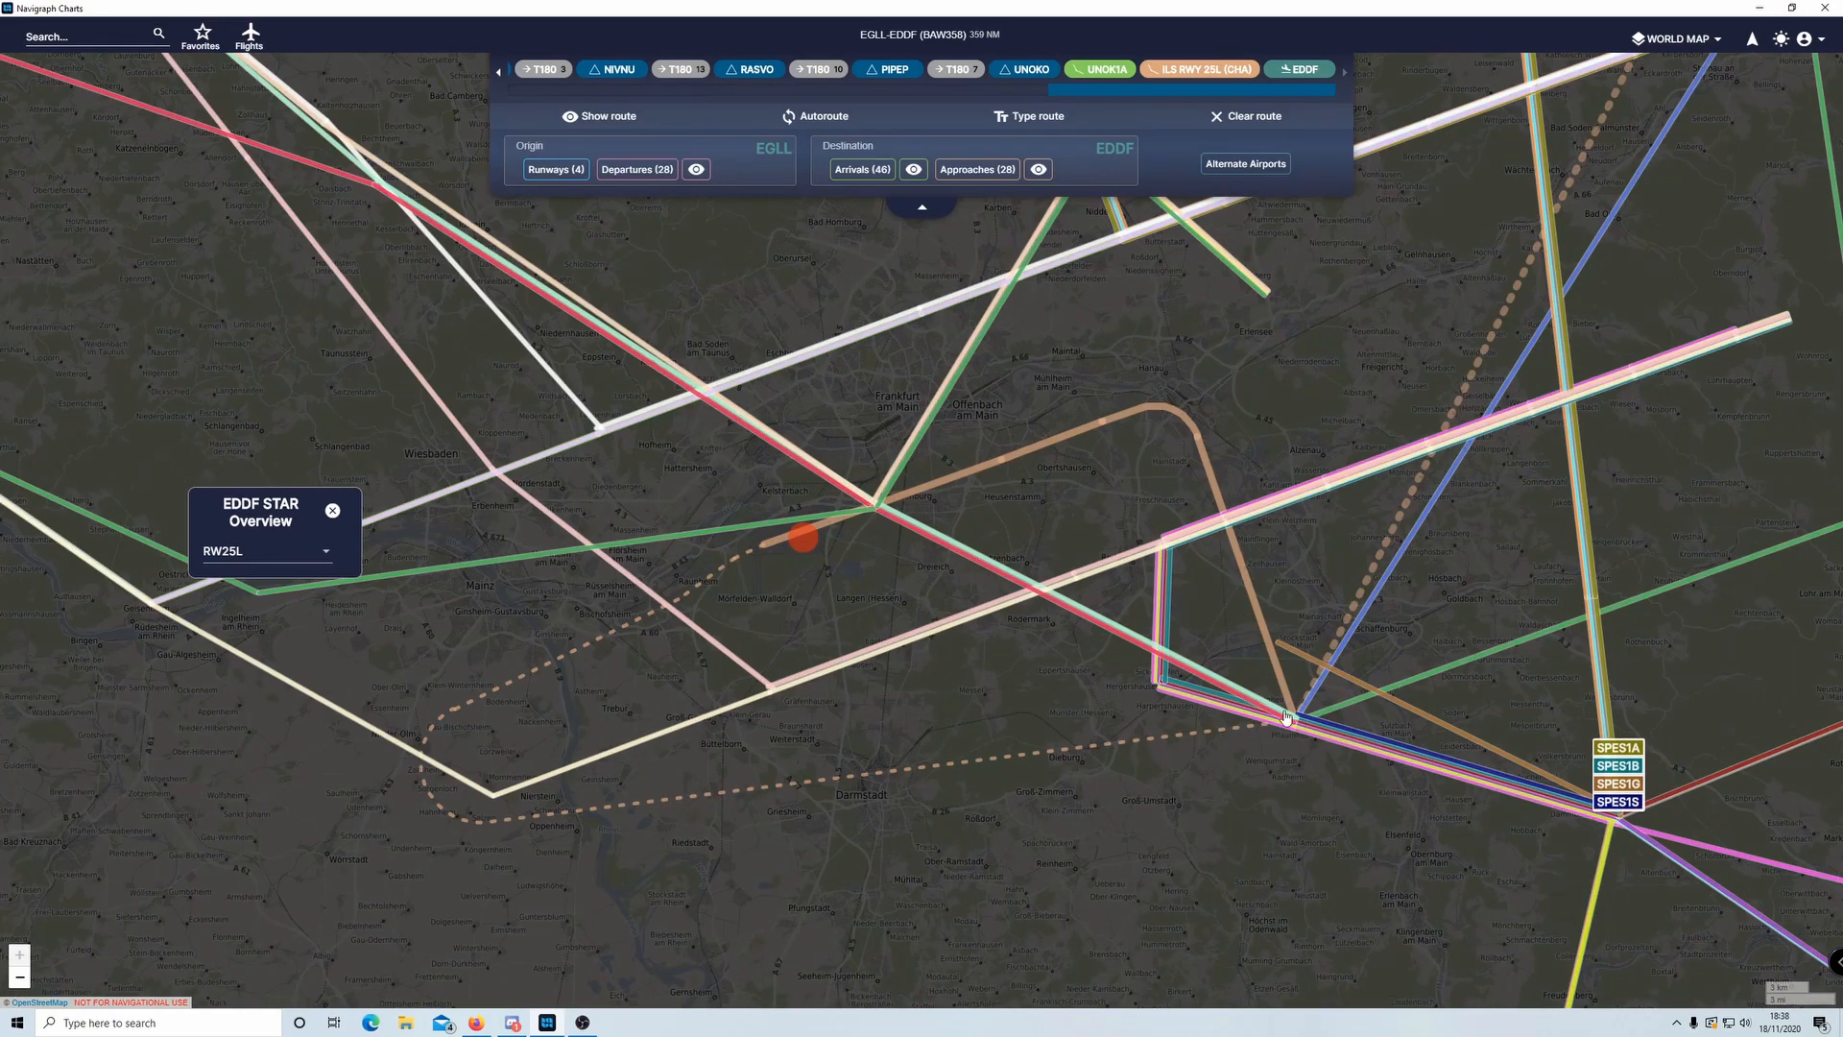
scroll(1330, 677, down, 2)
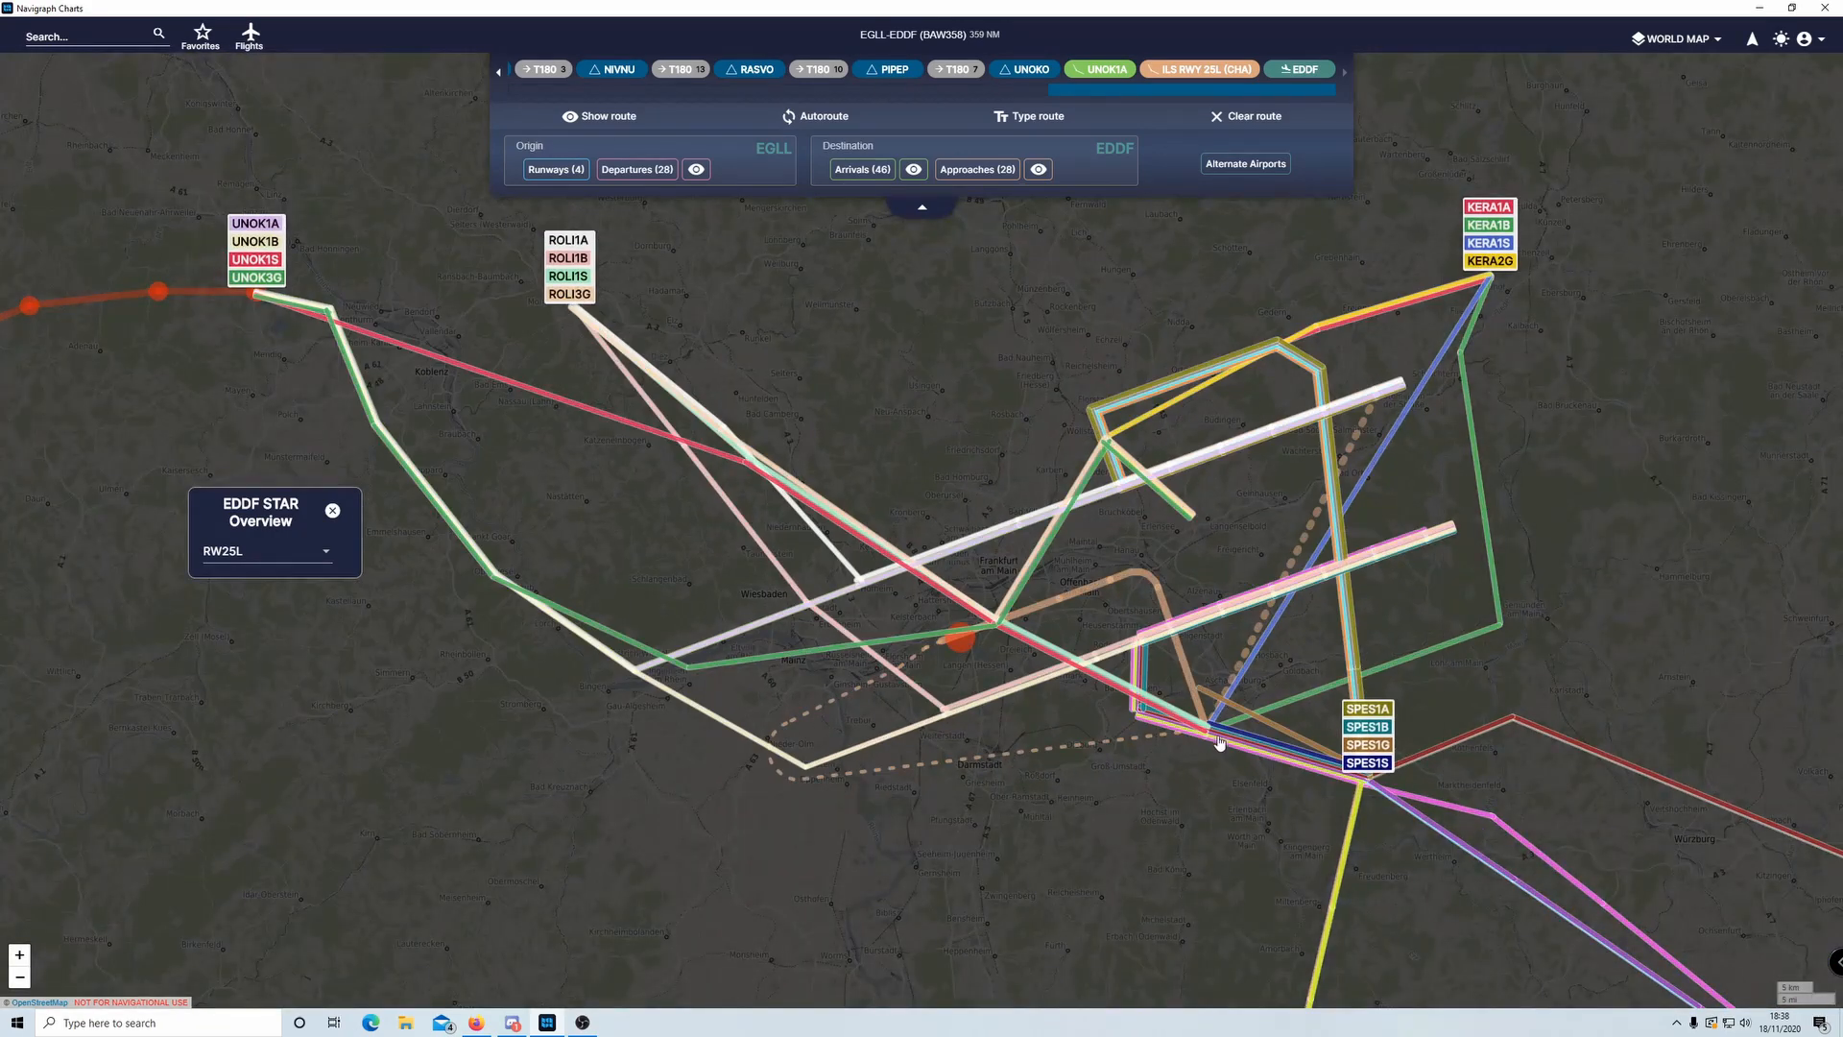
scroll(1219, 739, up, 2)
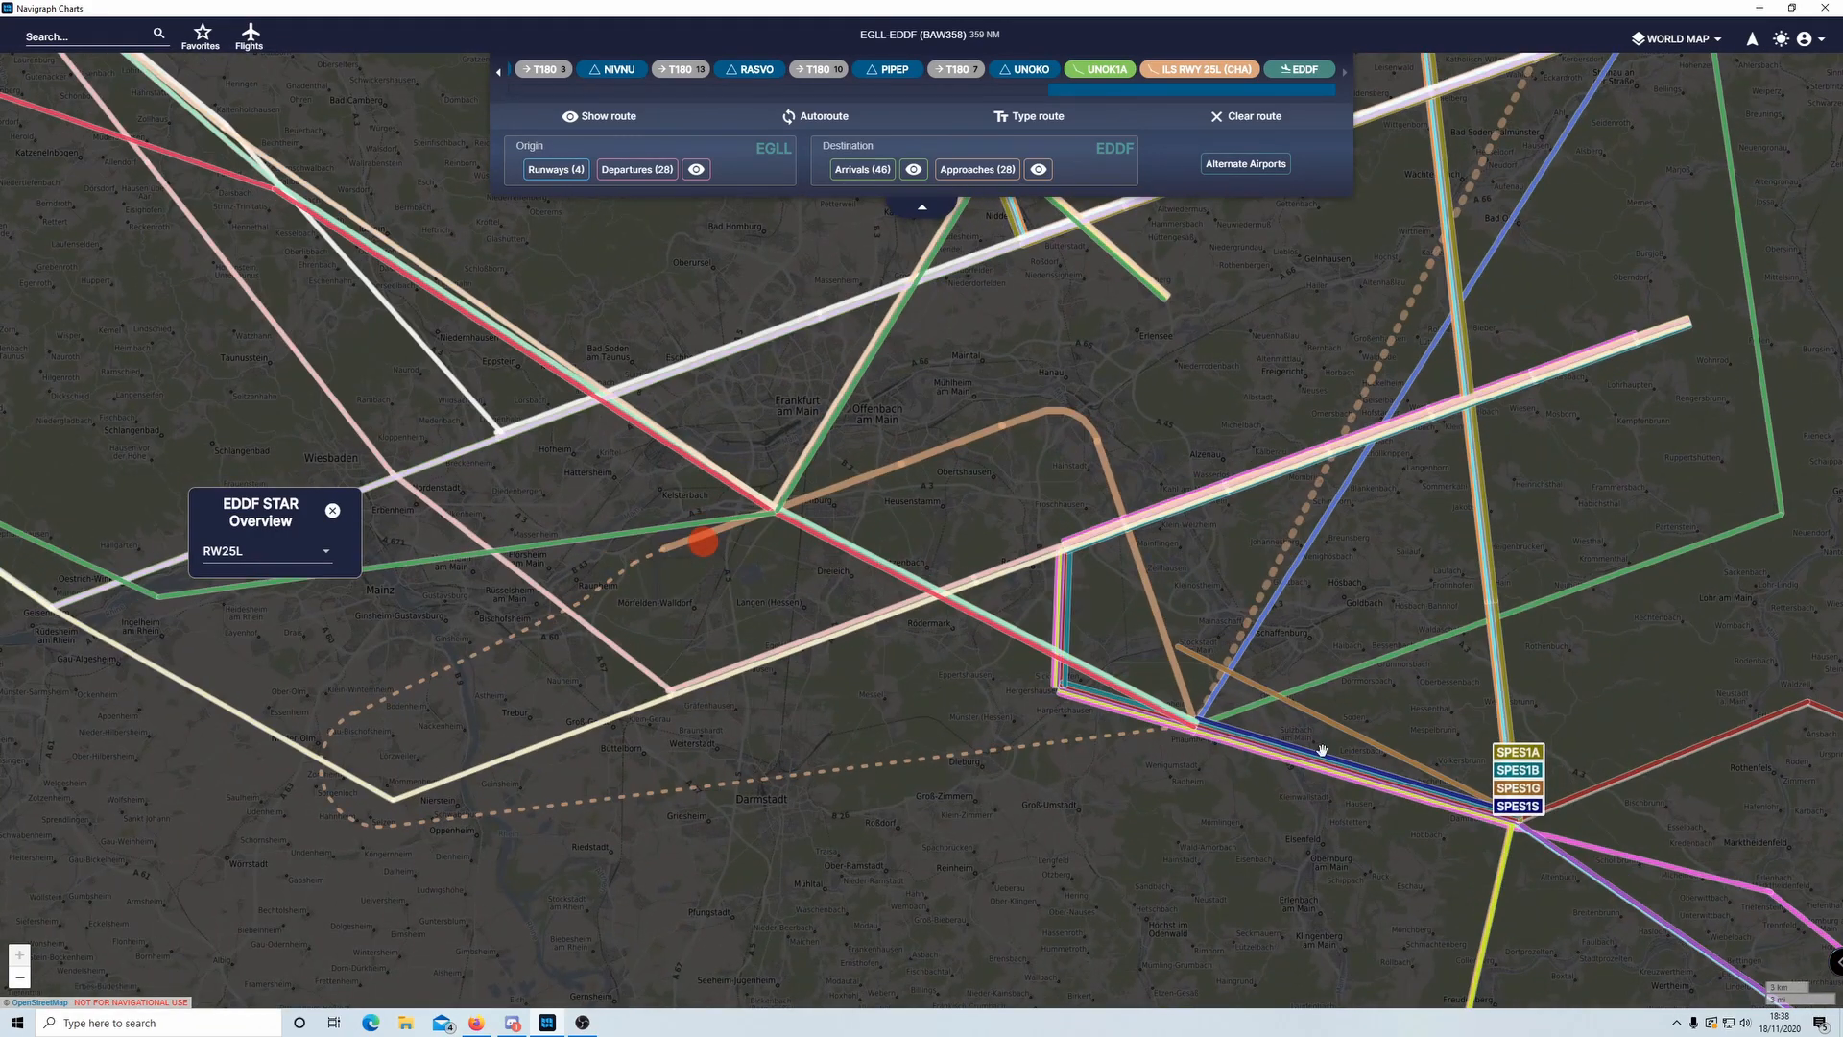
scroll(1550, 607, down, 2)
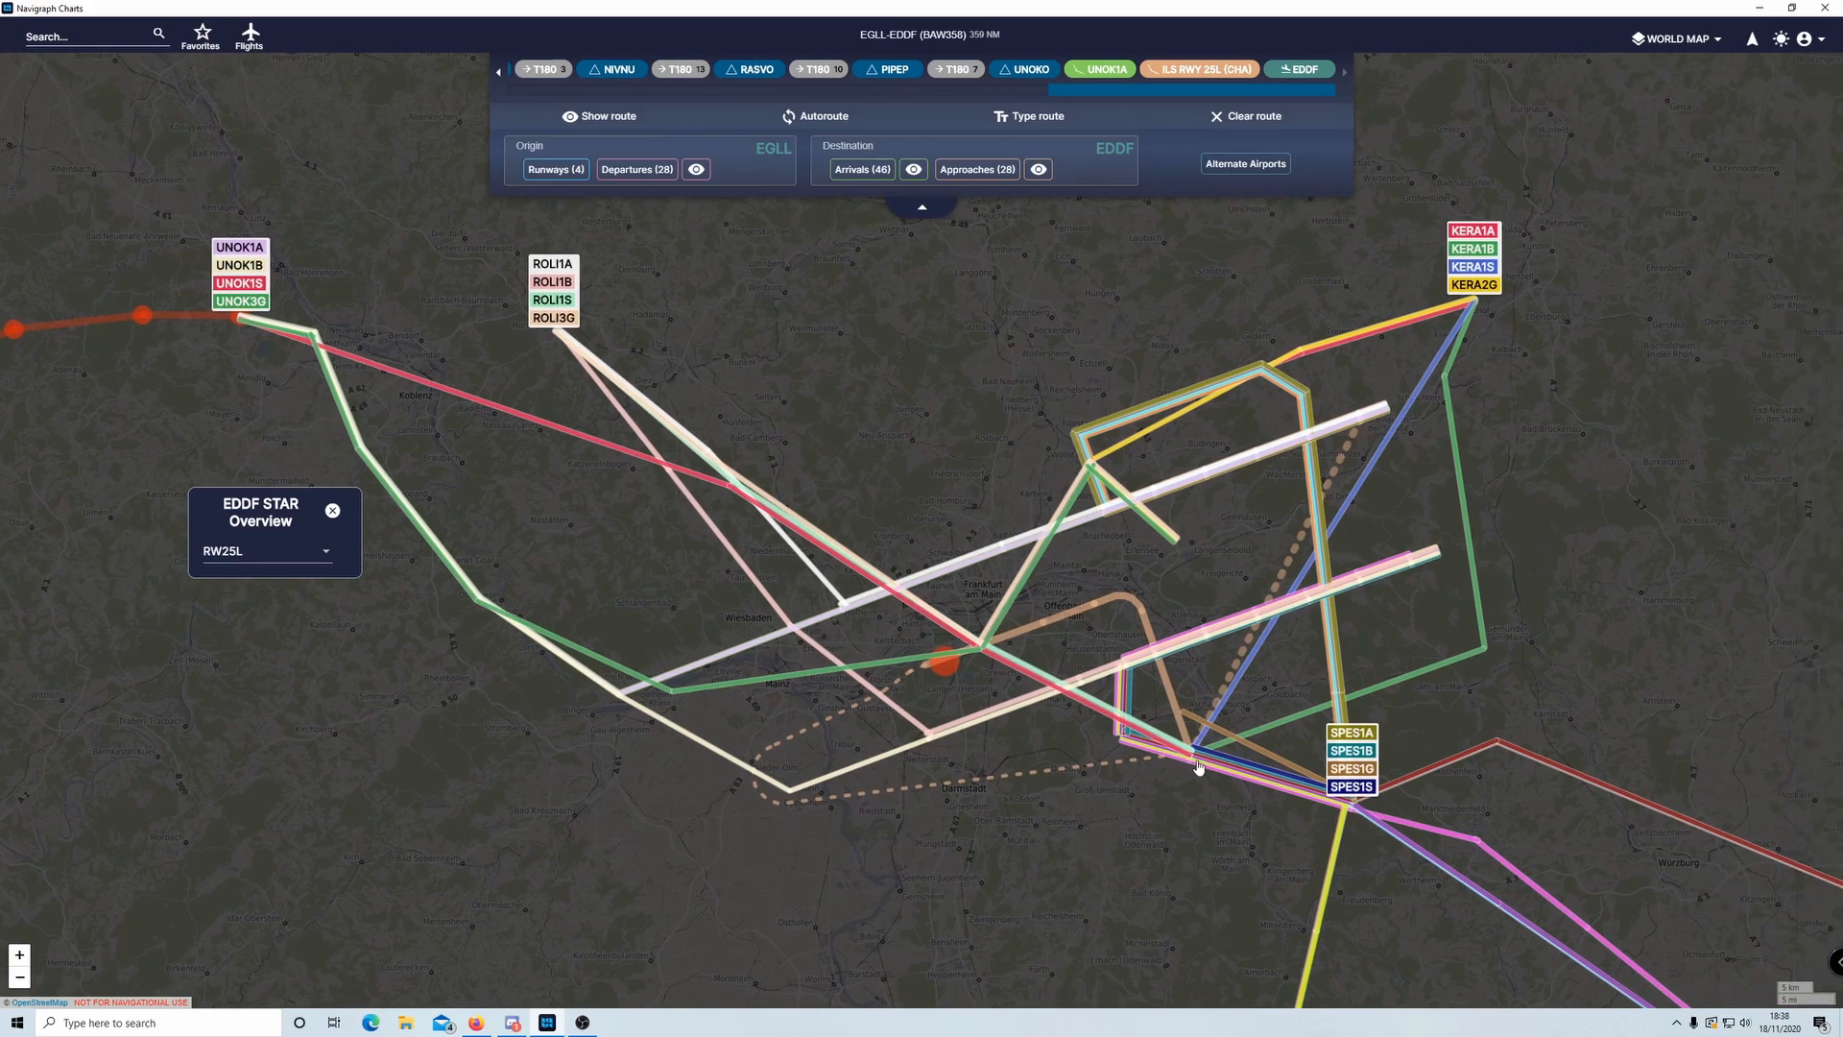
scroll(1211, 763, up, 2)
scroll(1227, 686, down, 2)
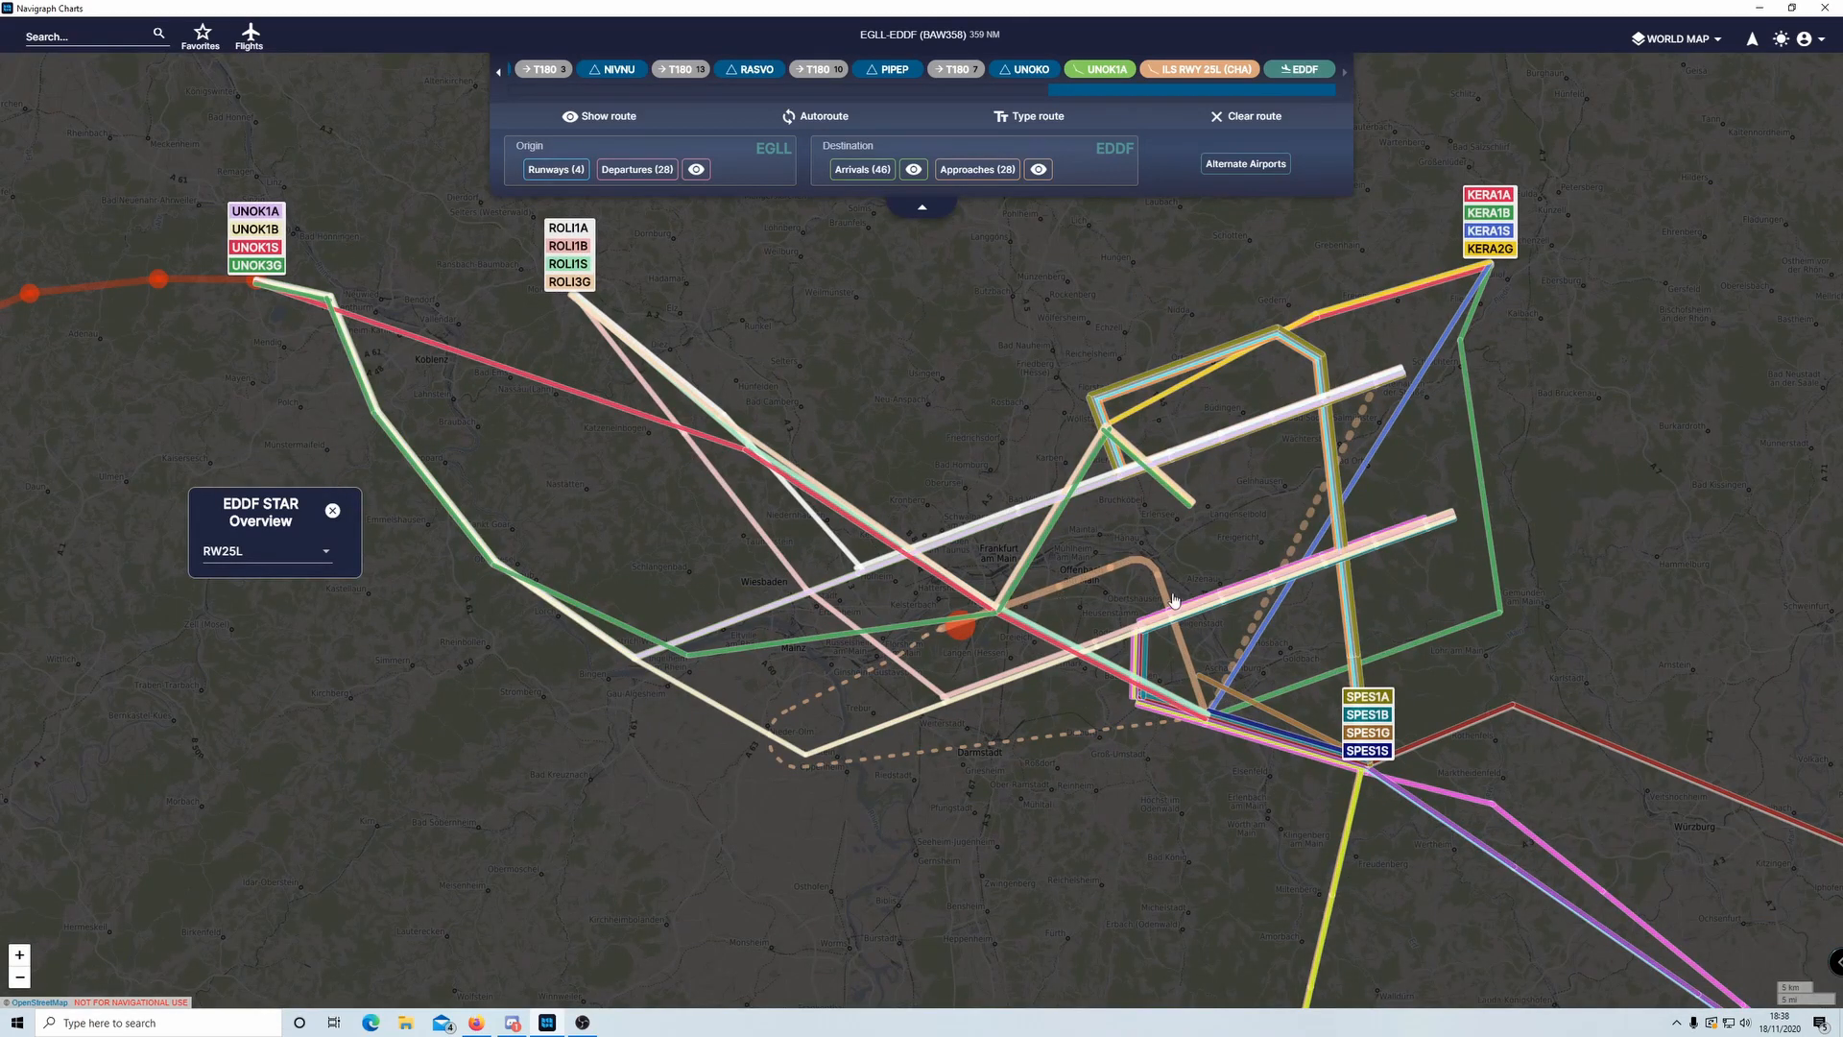
drag(1214, 620, 1084, 562)
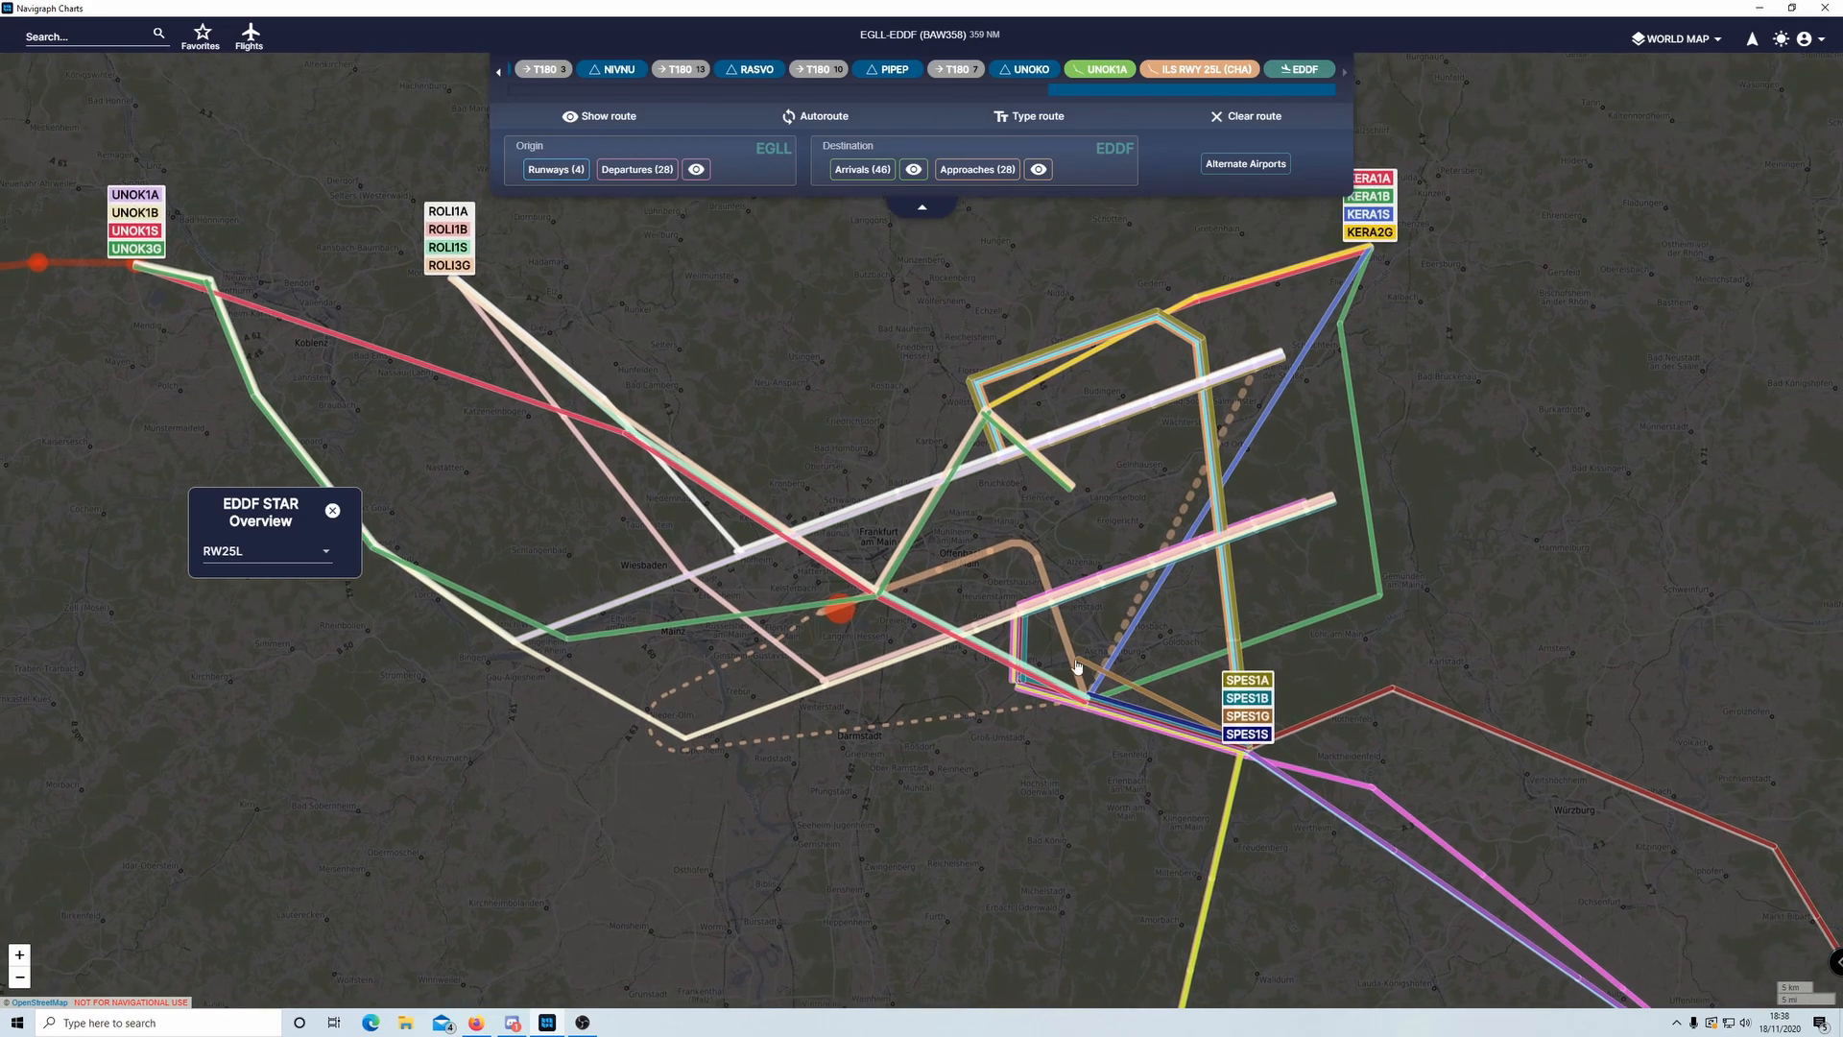
drag(1262, 412, 1276, 484)
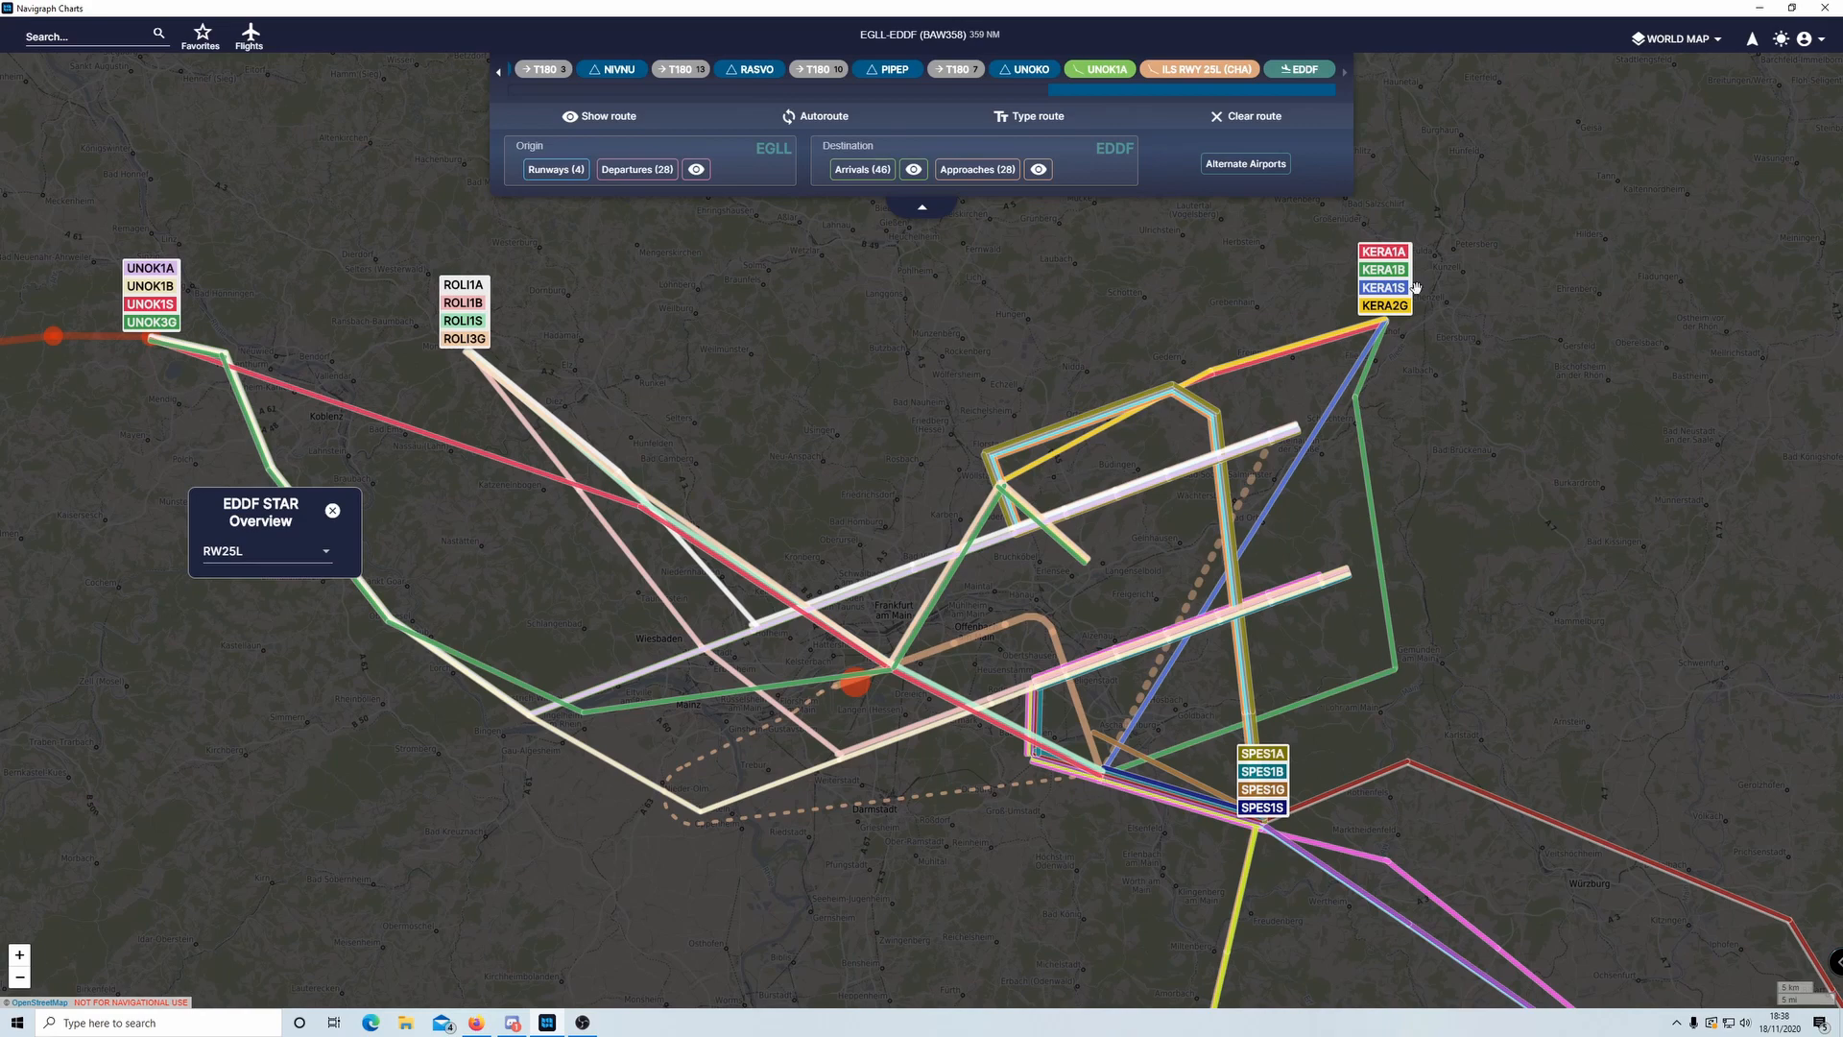
- Close the STAR overview, change the EDDF arrival to KERA1B, and check how it meets the ILS RWY 25L approach
click(333, 512)
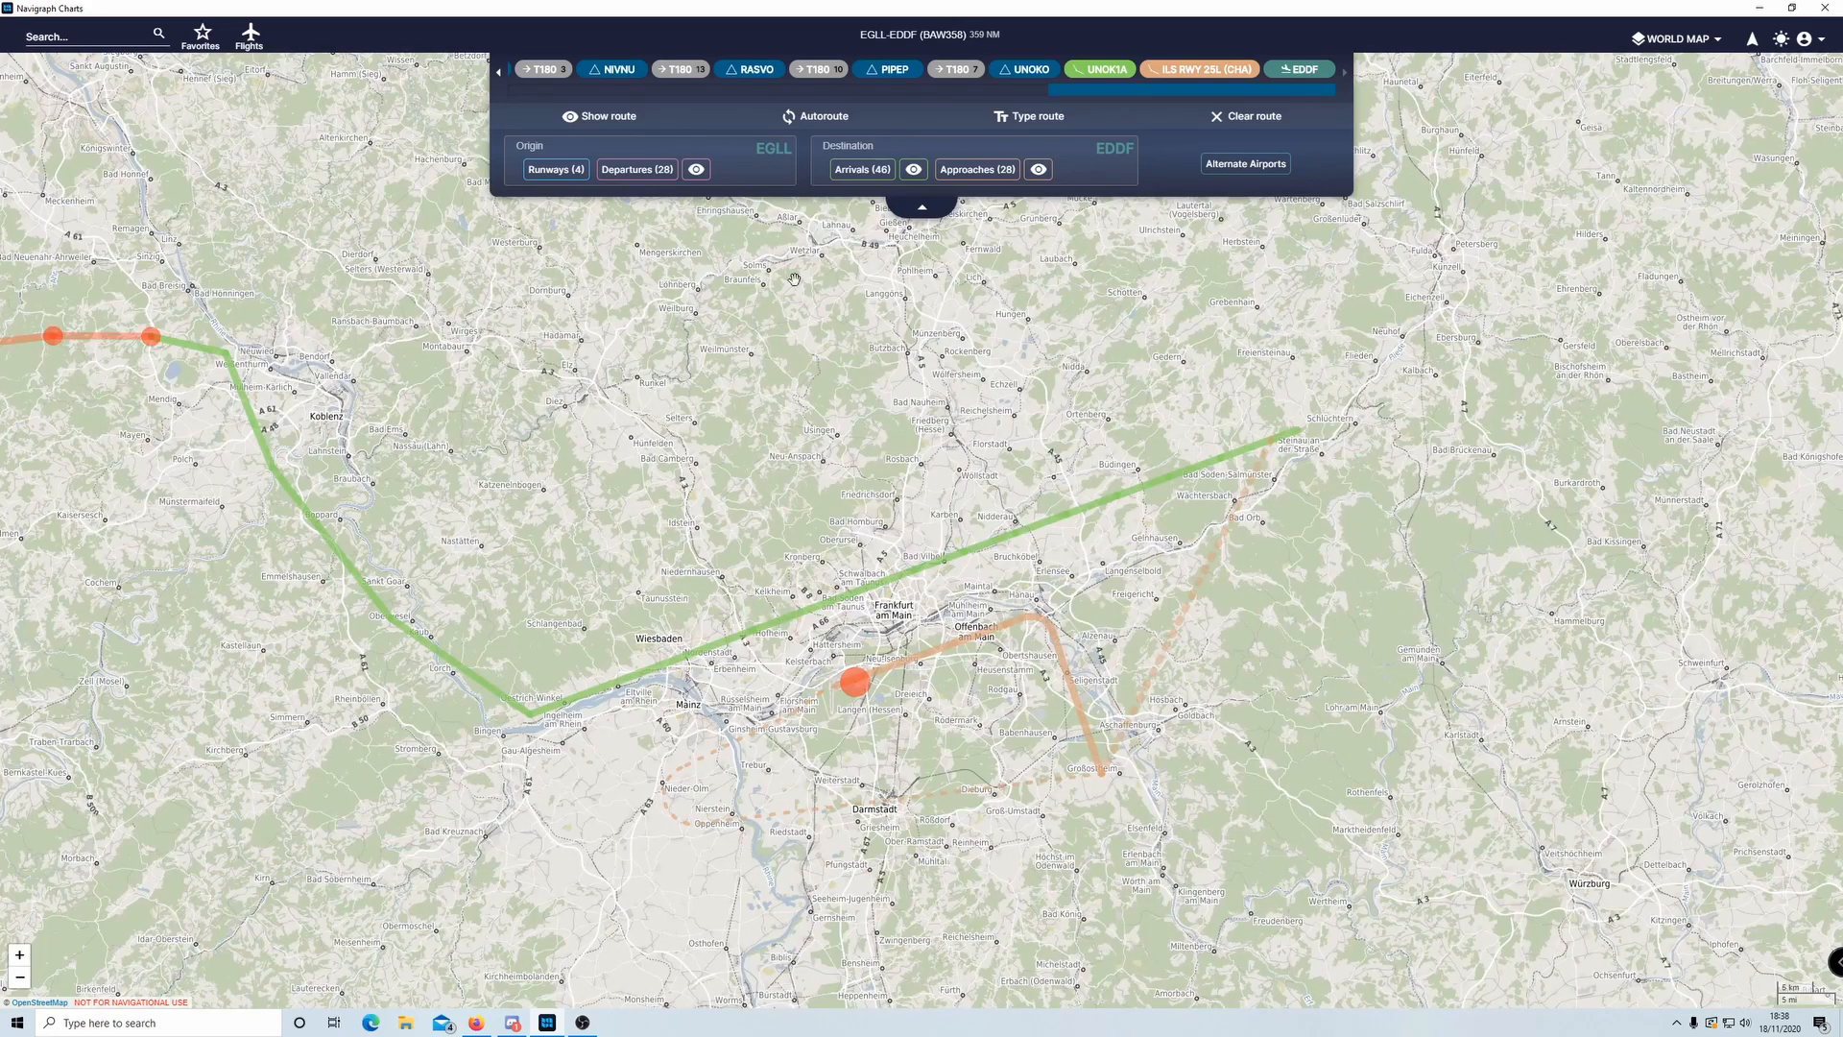
click(864, 170)
scroll(925, 427, down, 6)
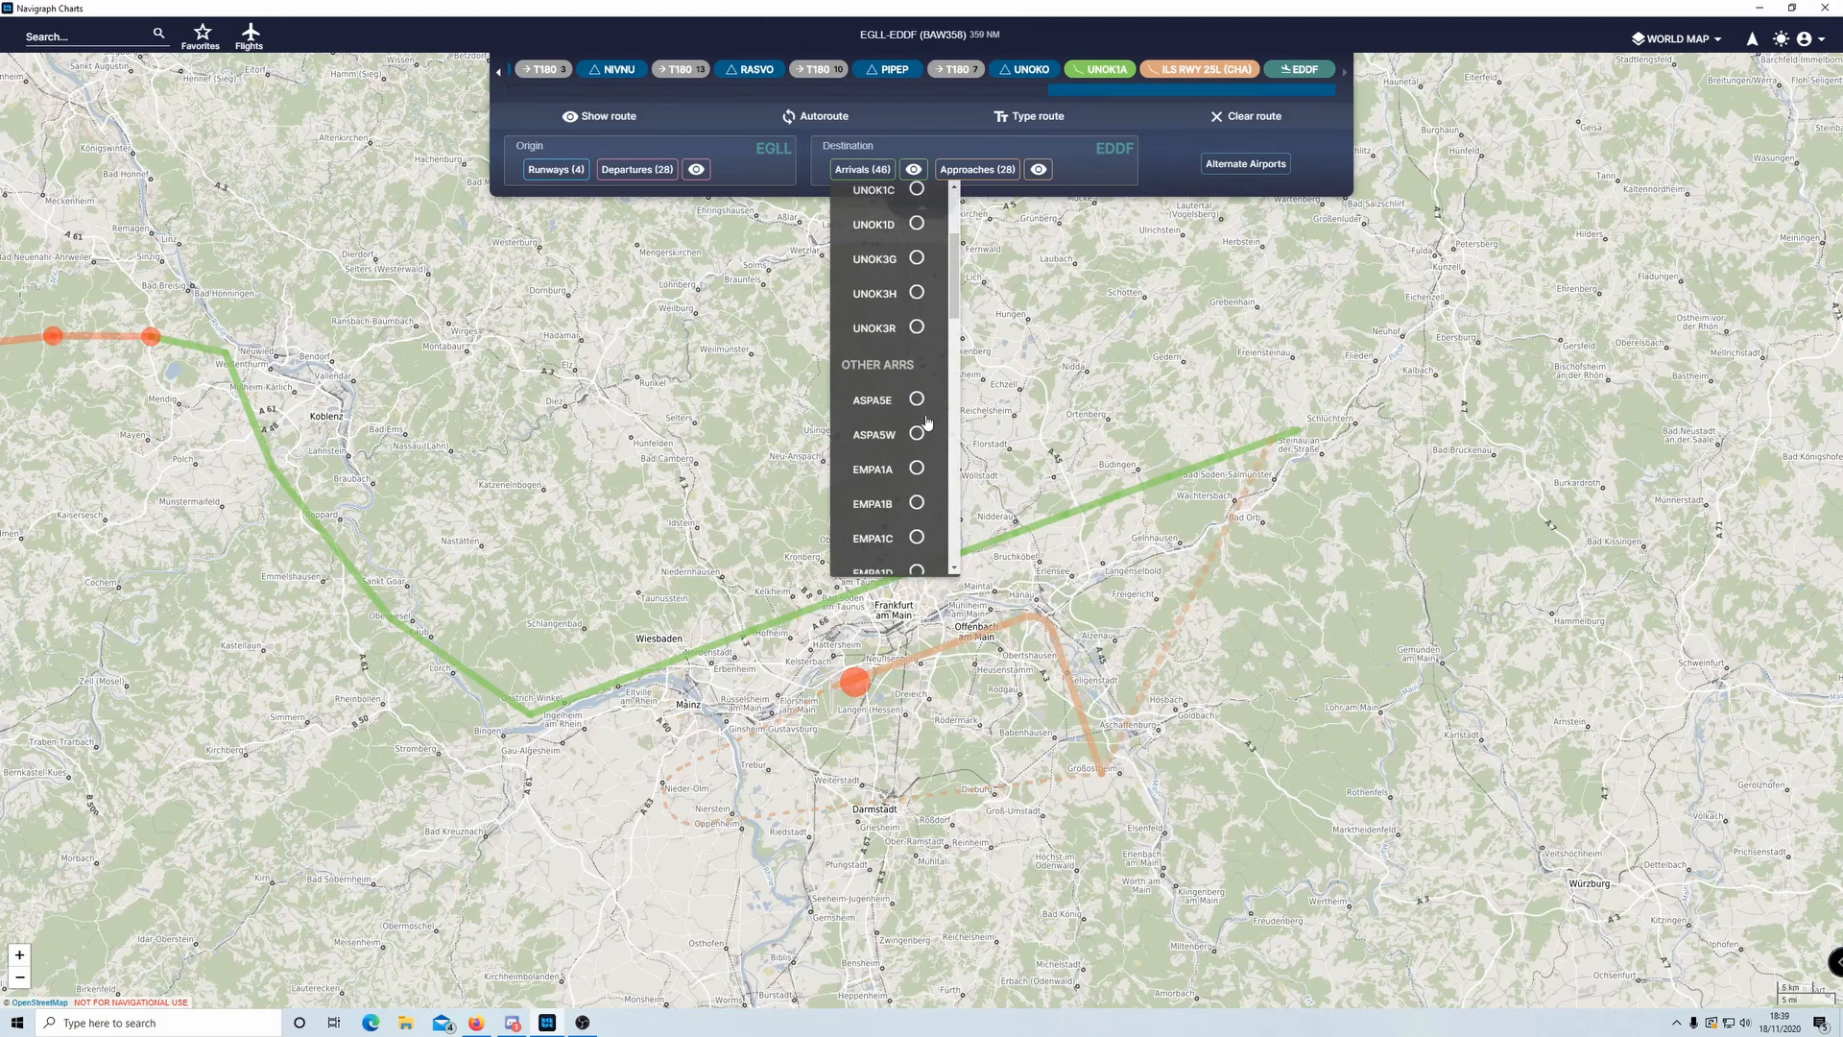
click(916, 396)
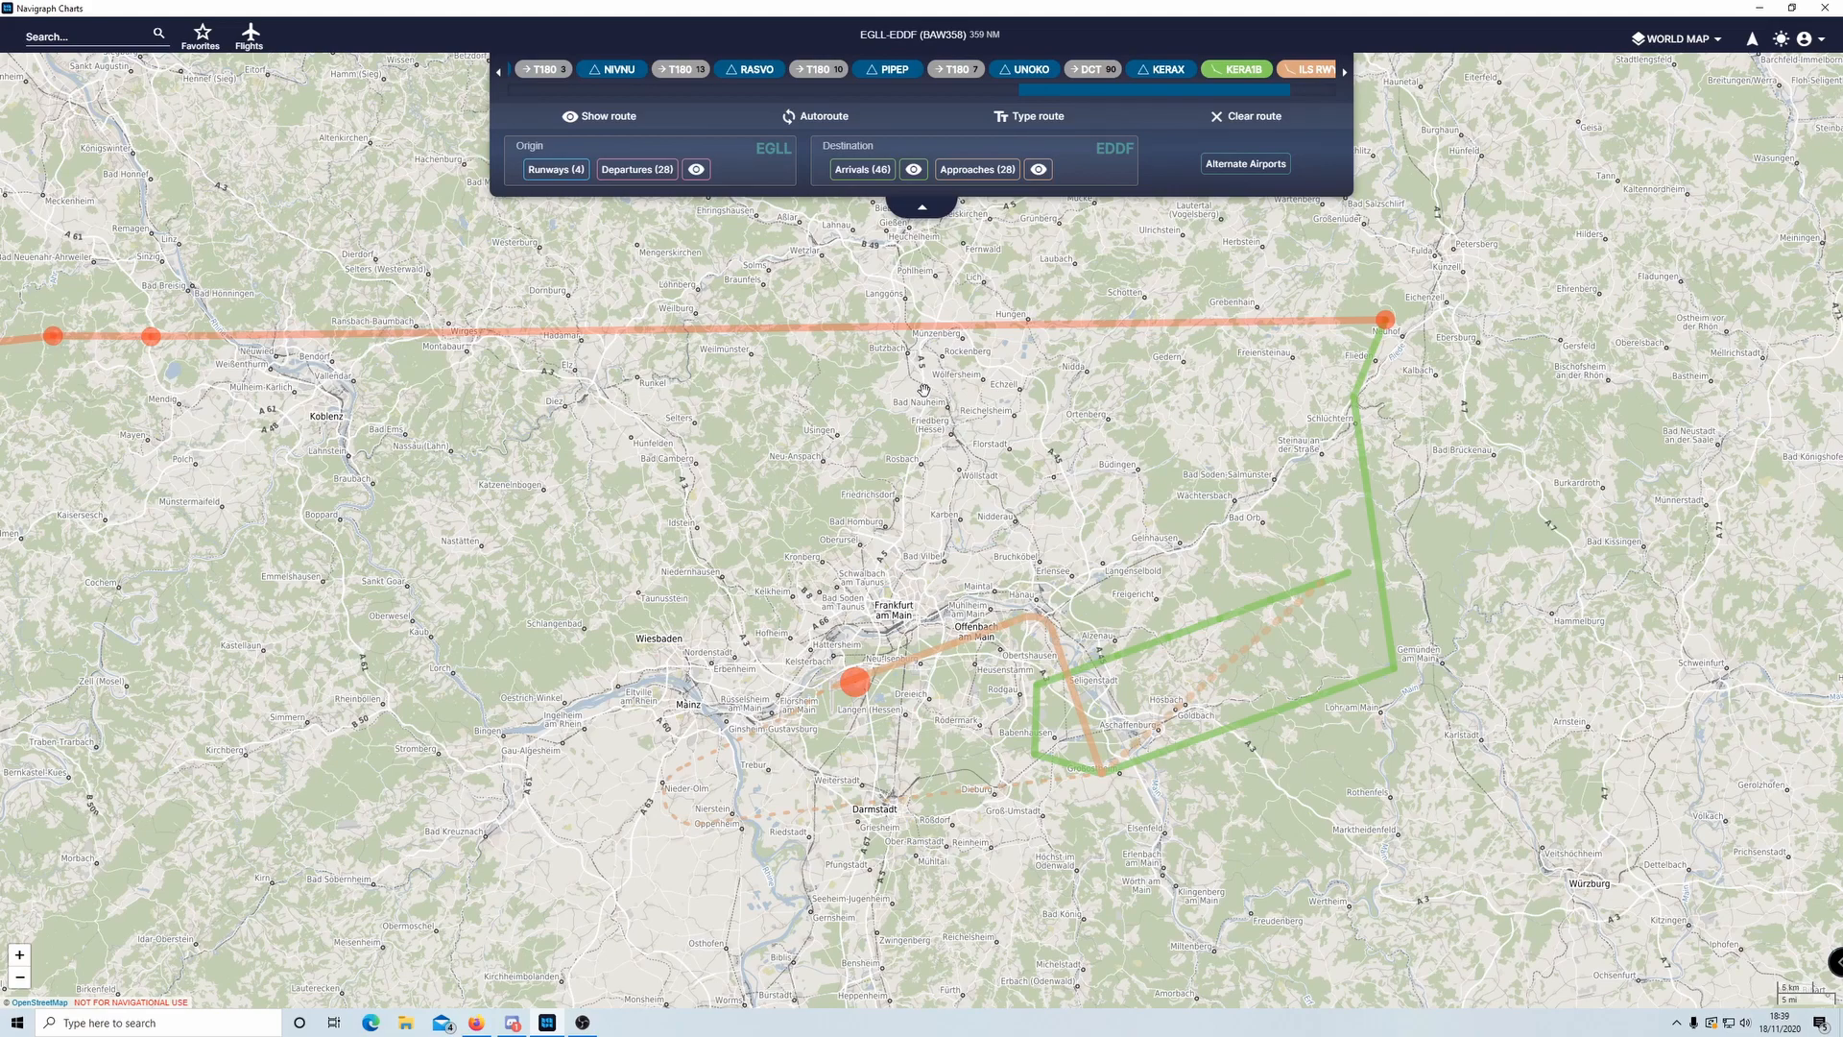
scroll(1173, 549, up, 3)
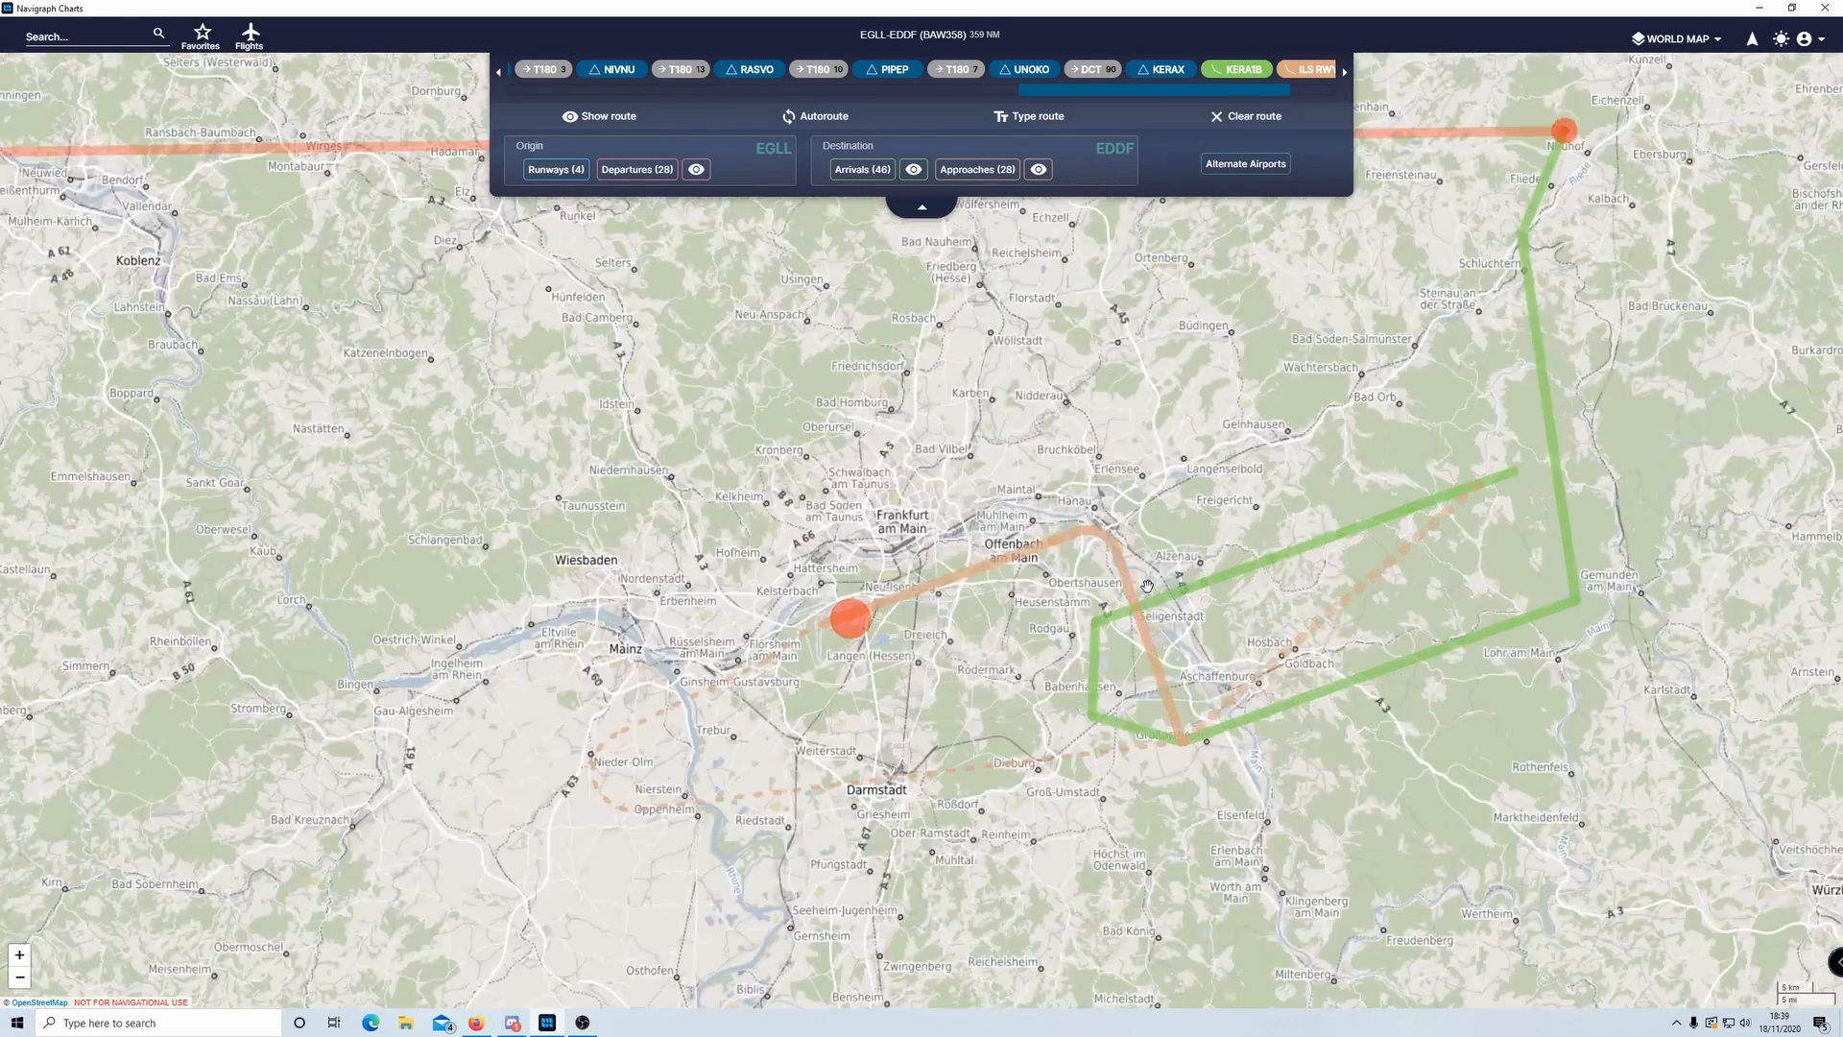
scroll(1224, 509, down, 3)
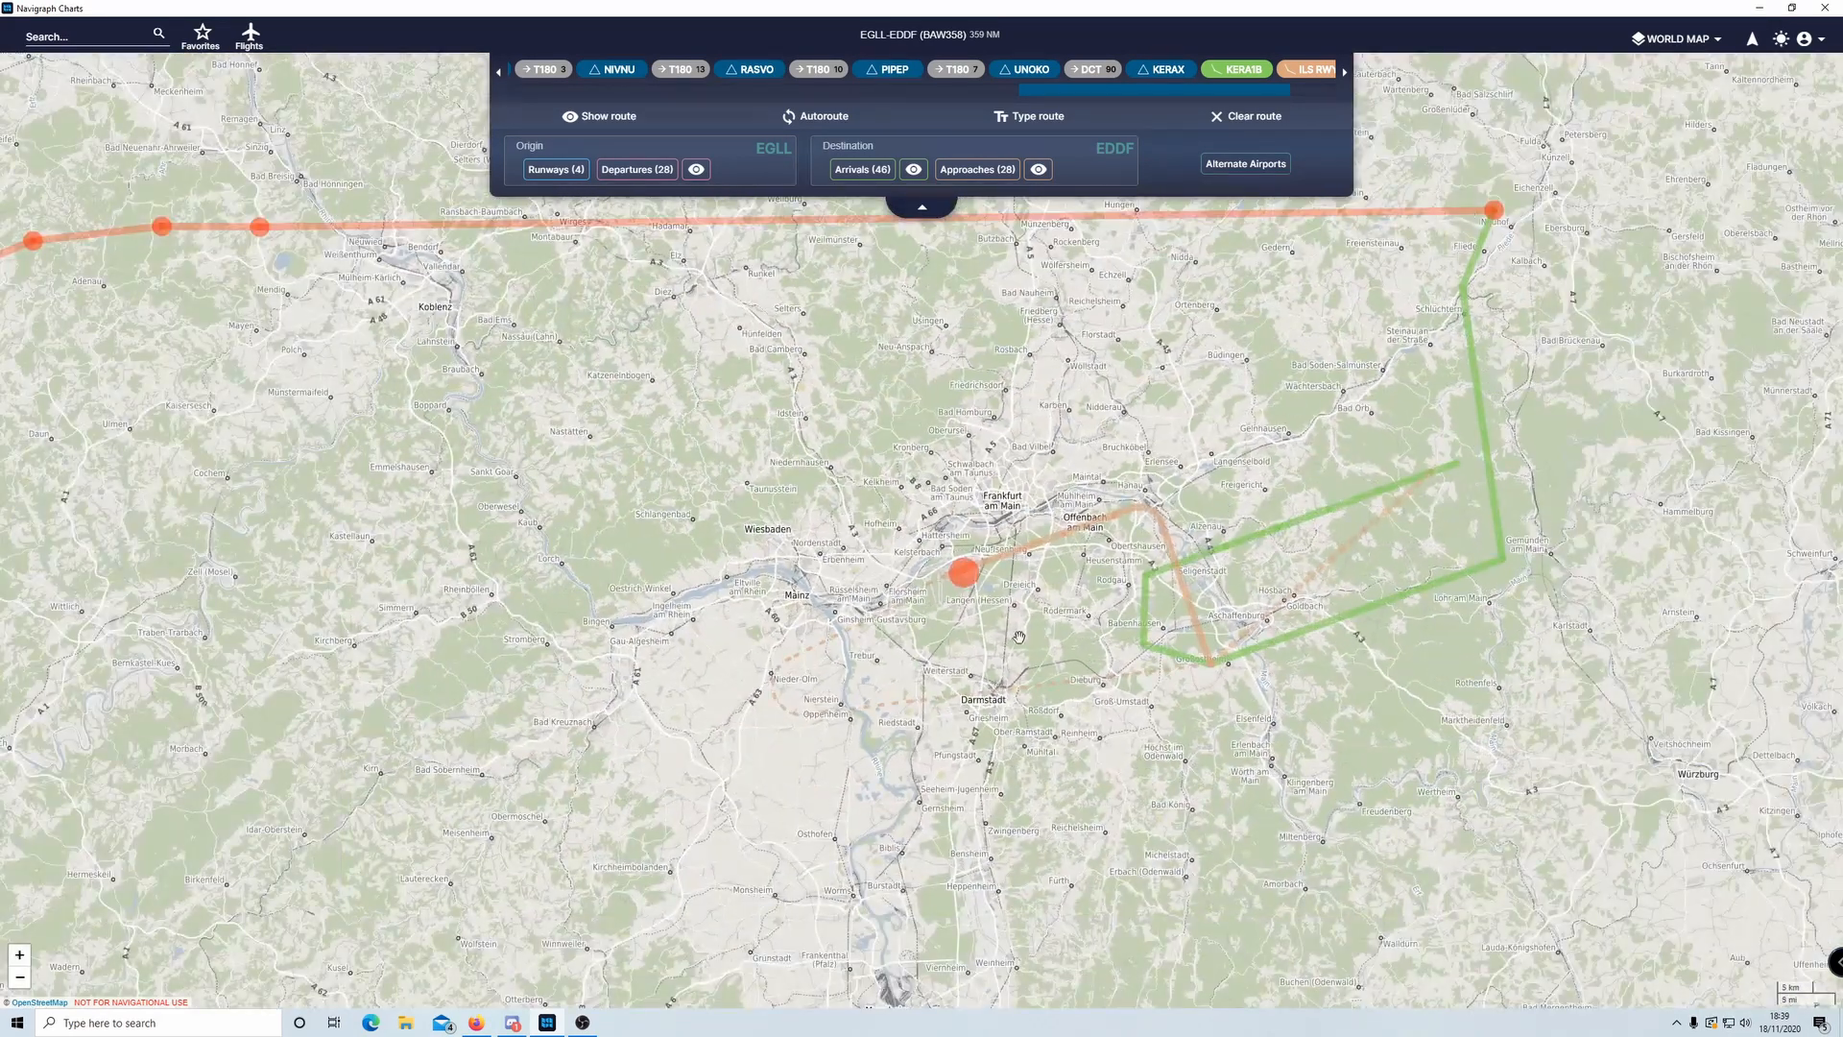
- View the KERA1B arrival chart in its own window, then close the chart
click(1217, 70)
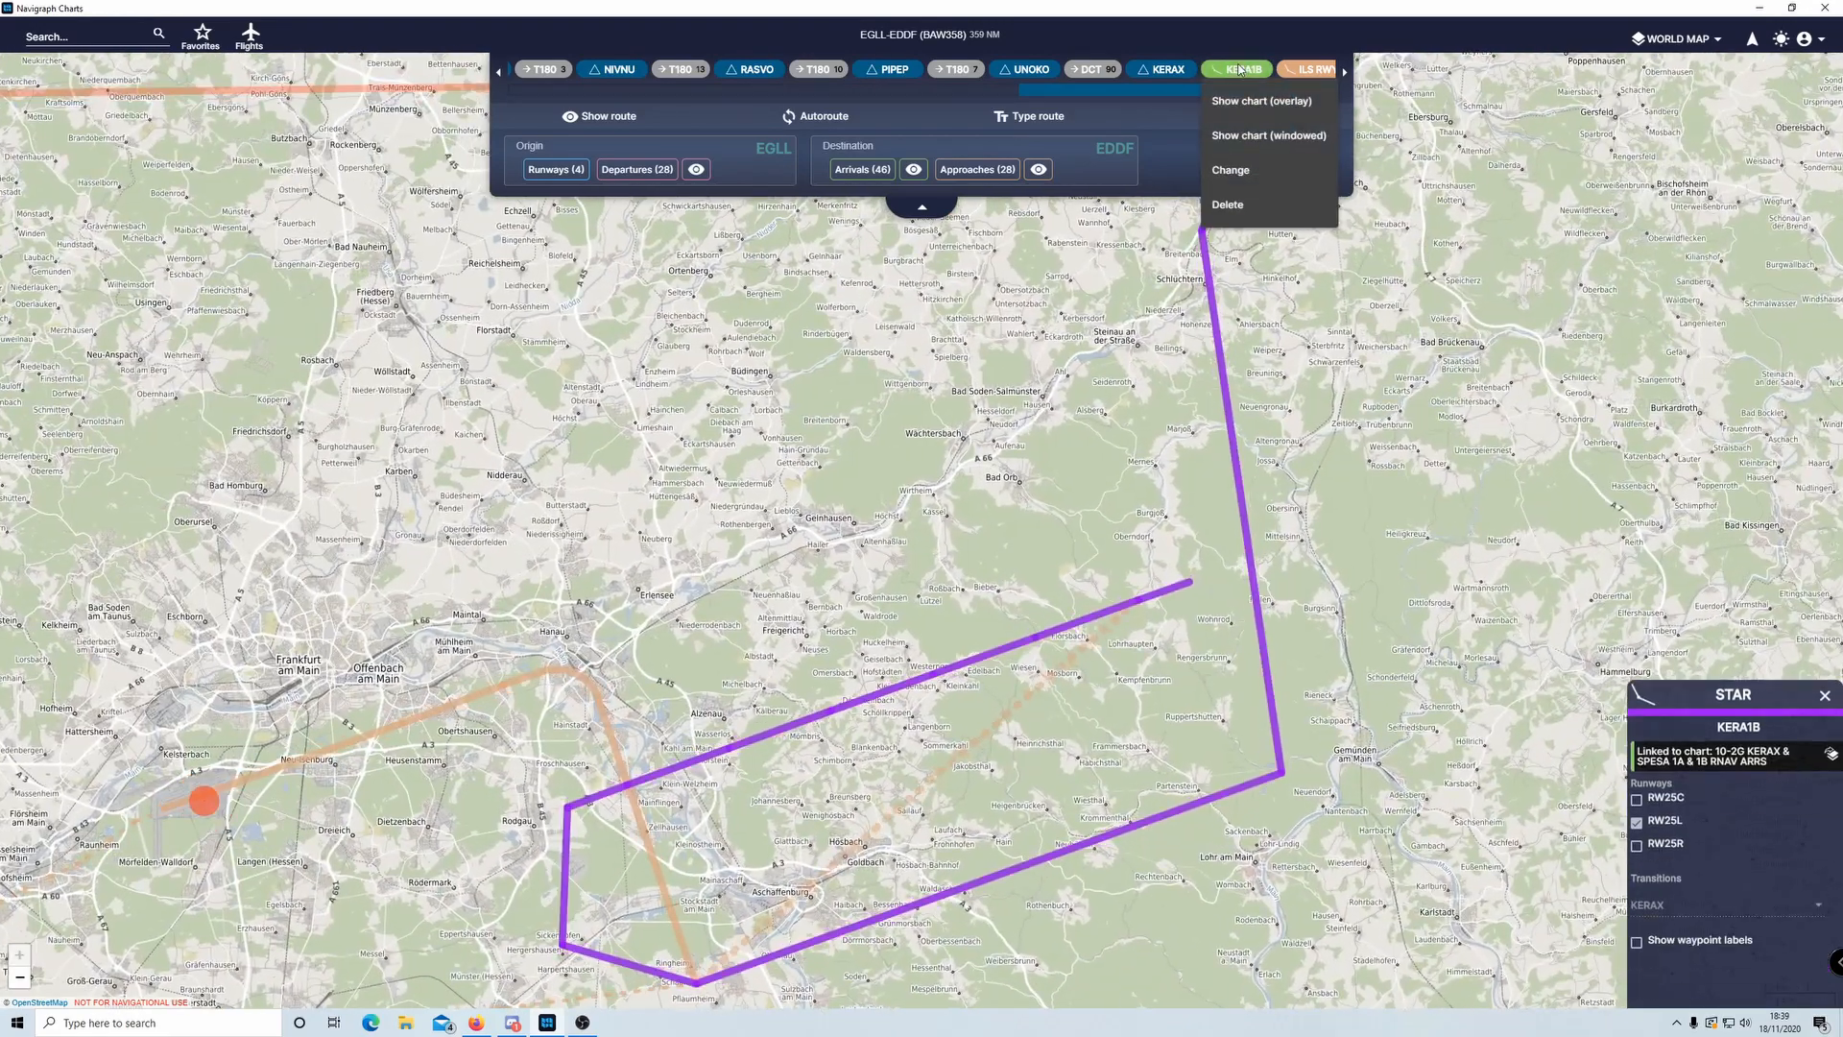
click(1275, 135)
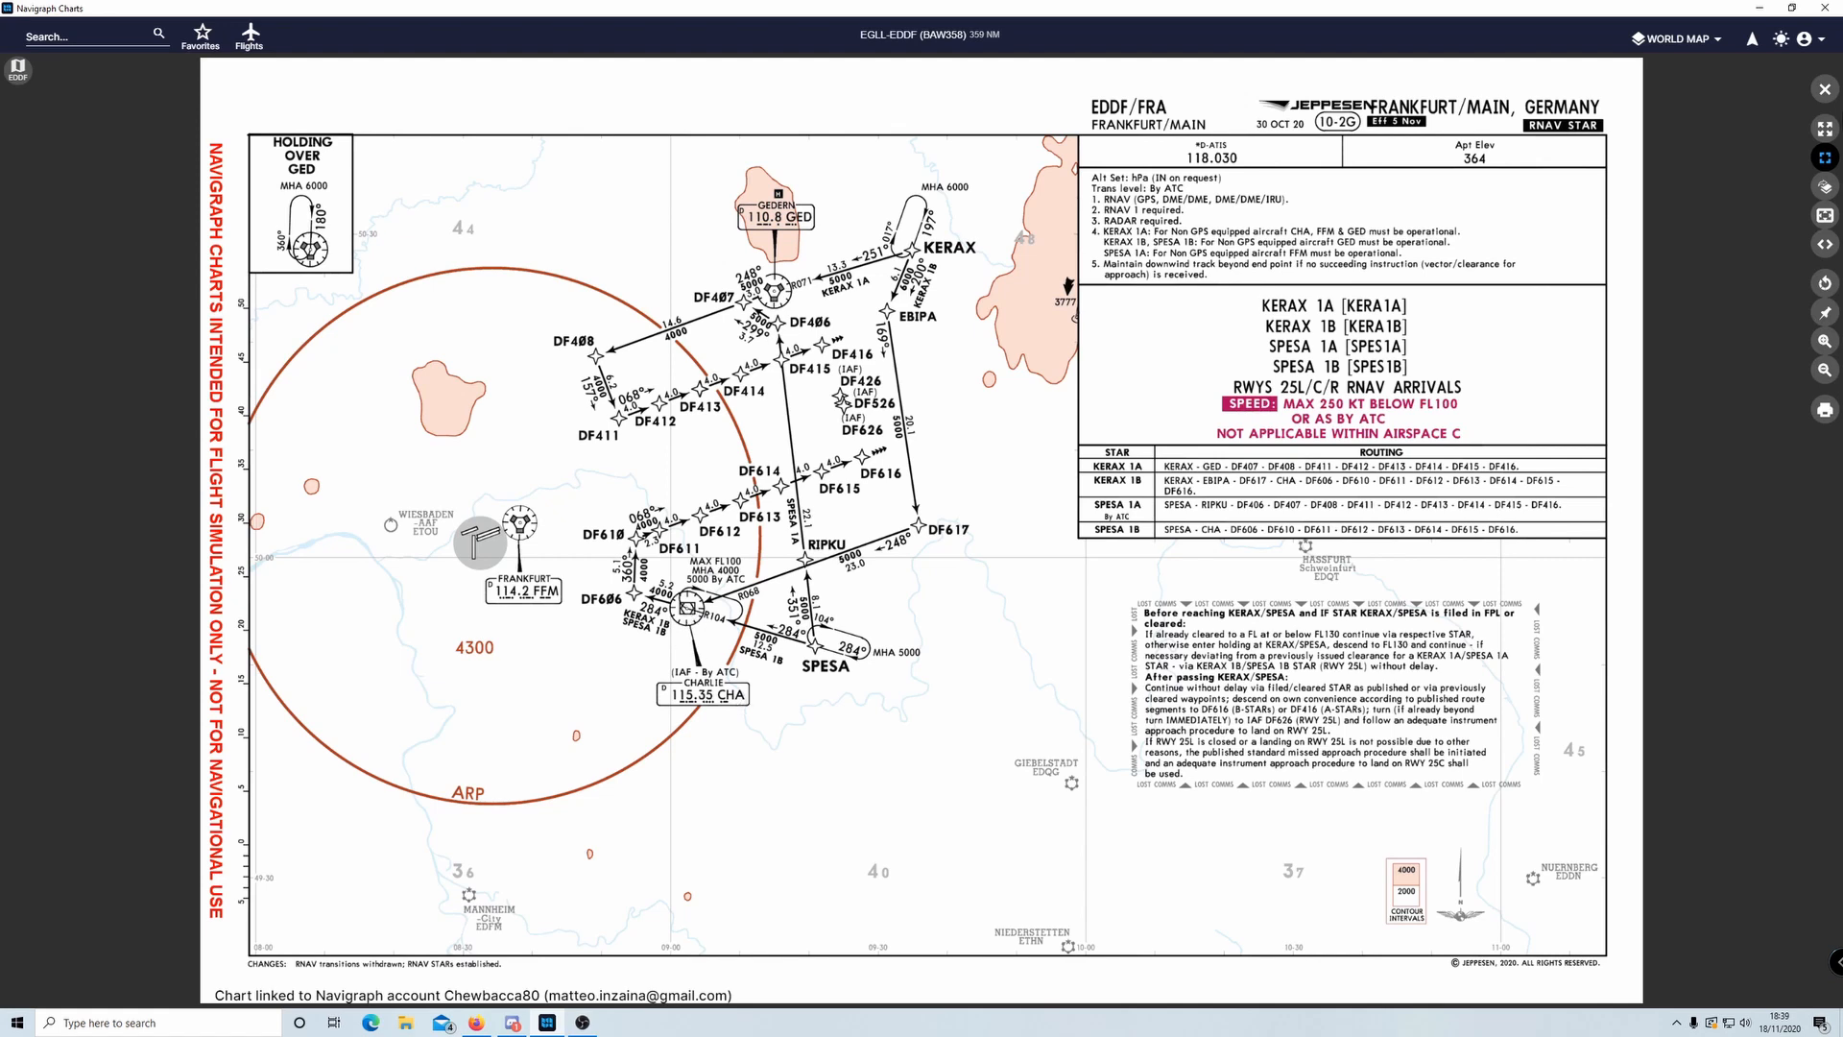
click(1825, 90)
- Examine the direct leg from UNOKO to KERAX and the KERA1B path around Frankfurt, closing the STAR details
scroll(1070, 365, down, 3)
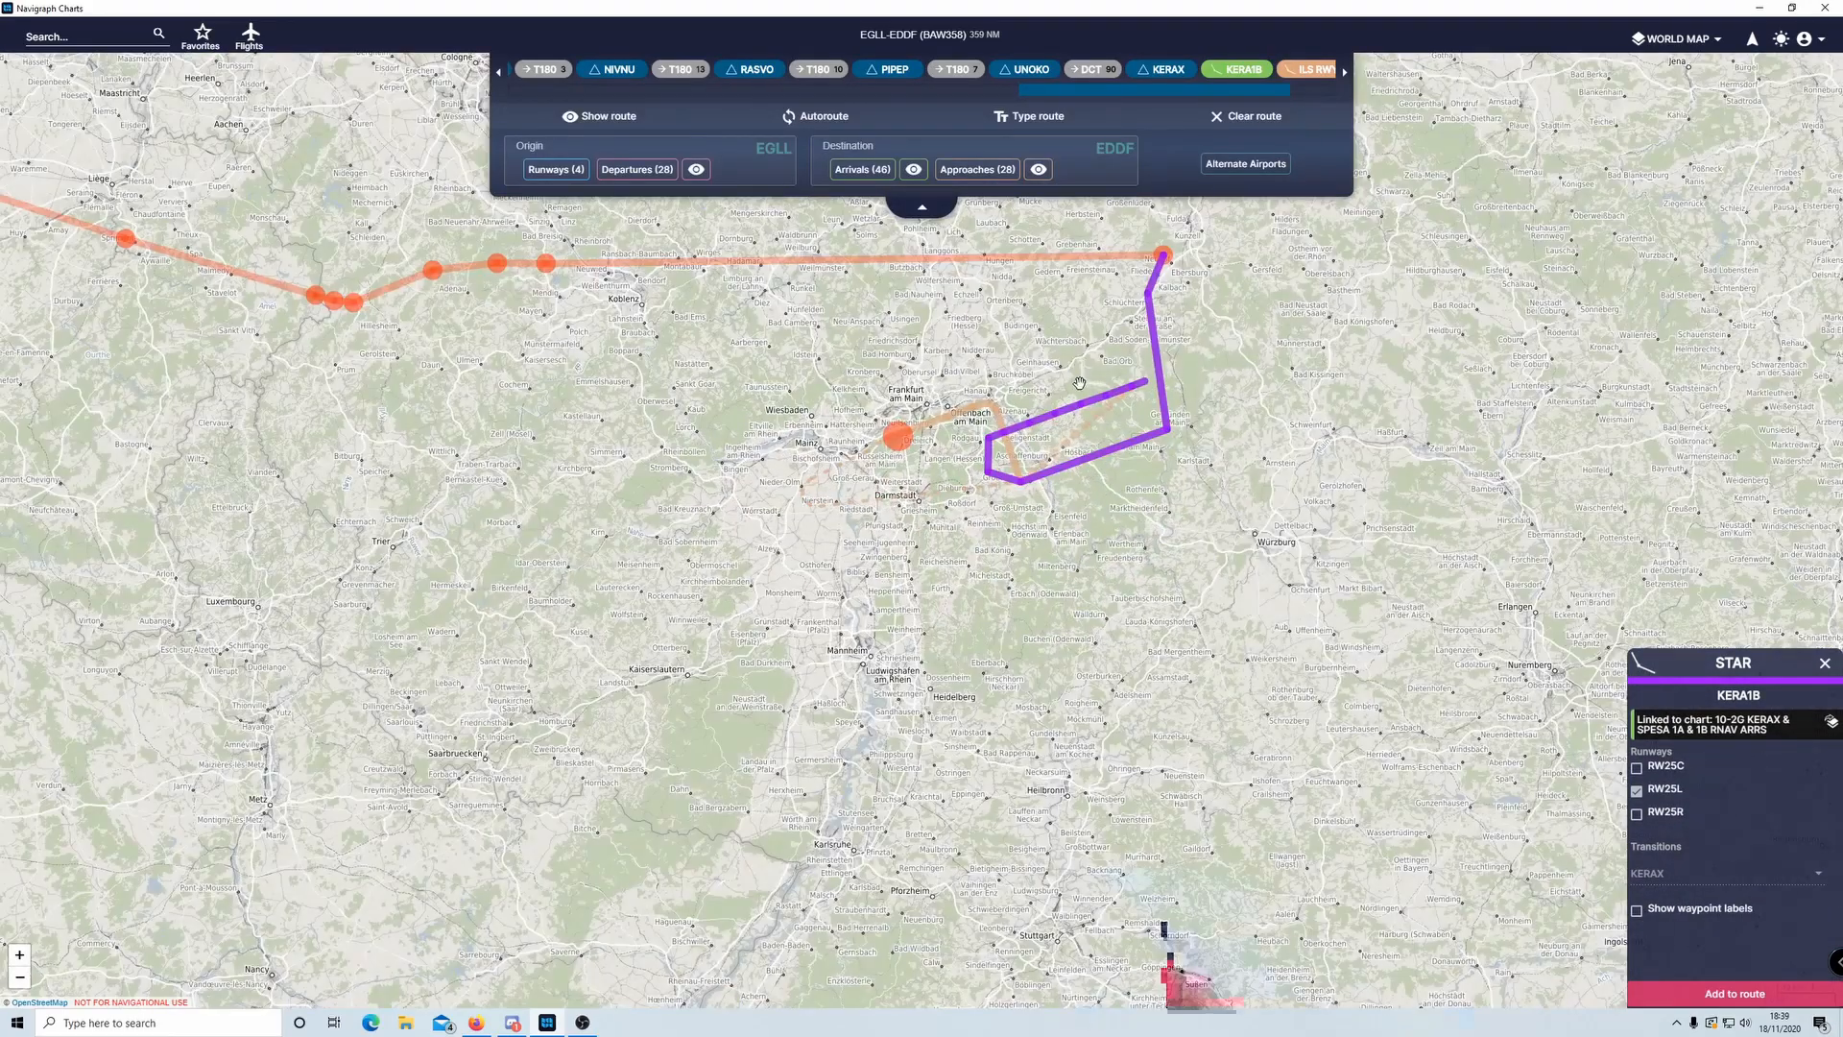
drag(1008, 395, 1032, 577)
scroll(992, 606, up, 1)
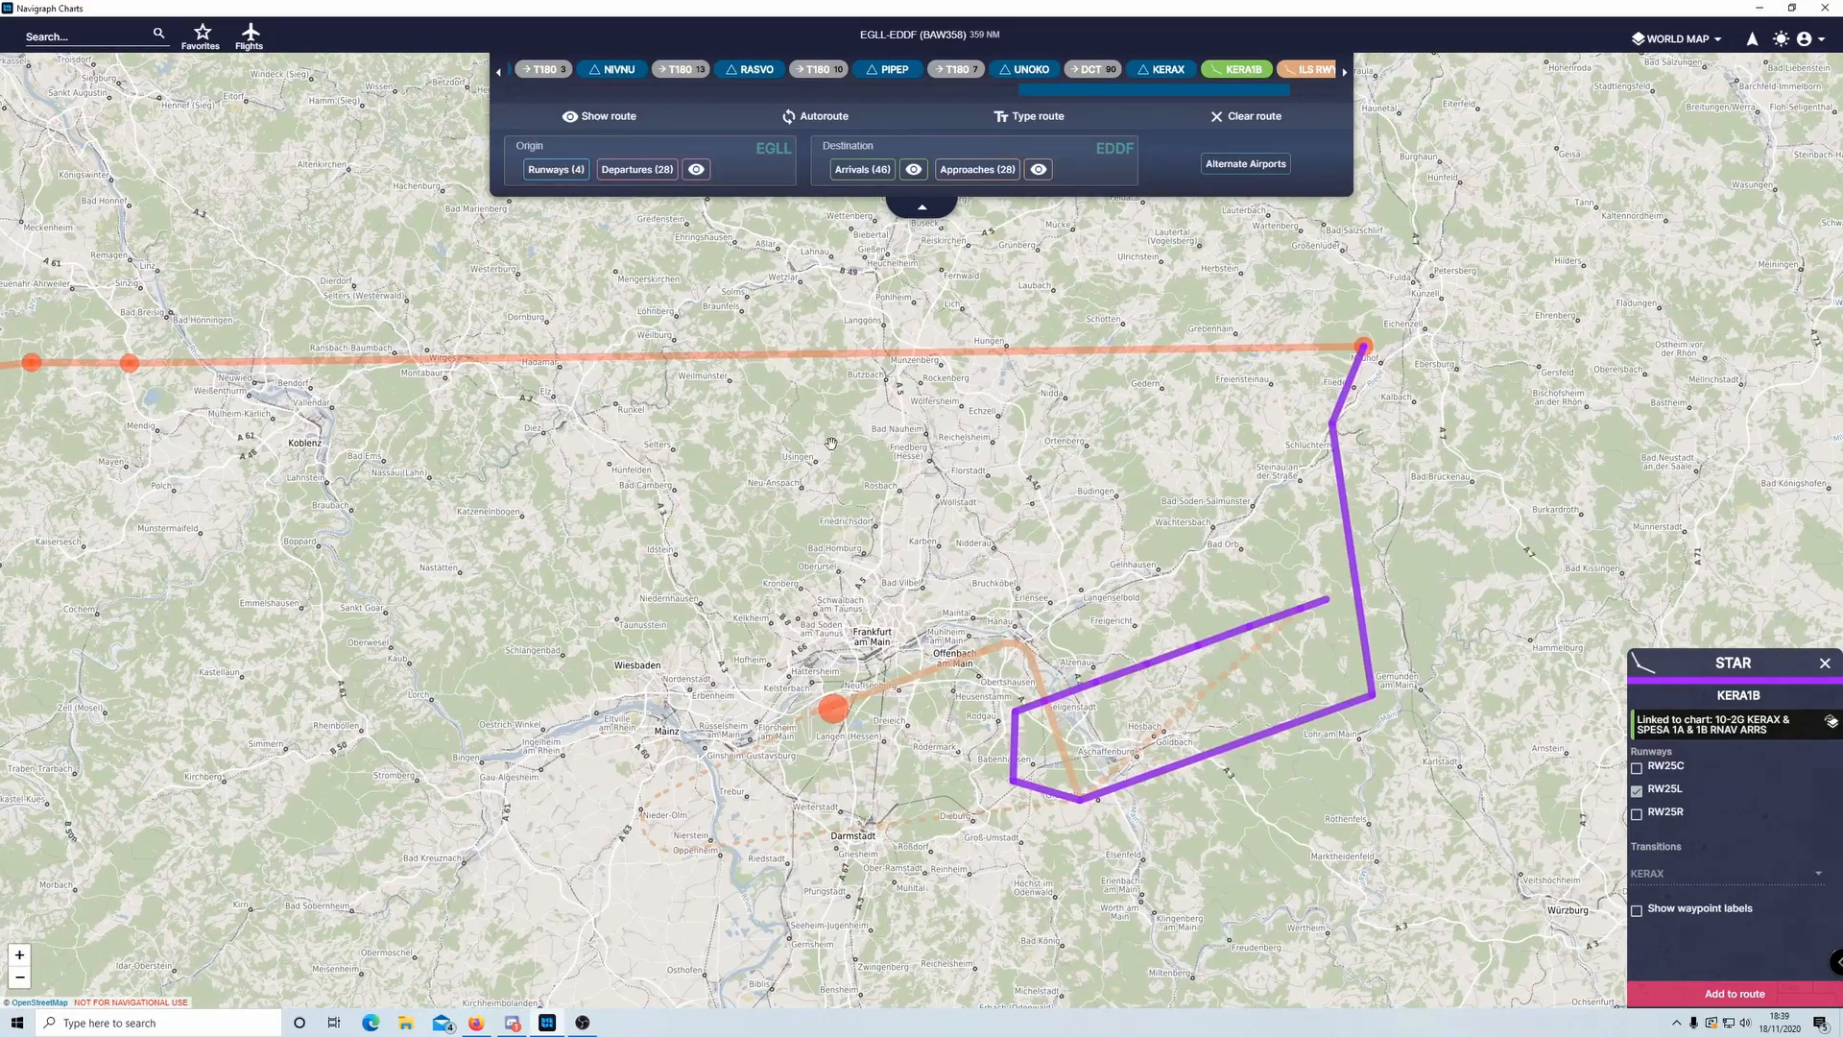
scroll(913, 451, down, 1)
drag(718, 485, 845, 526)
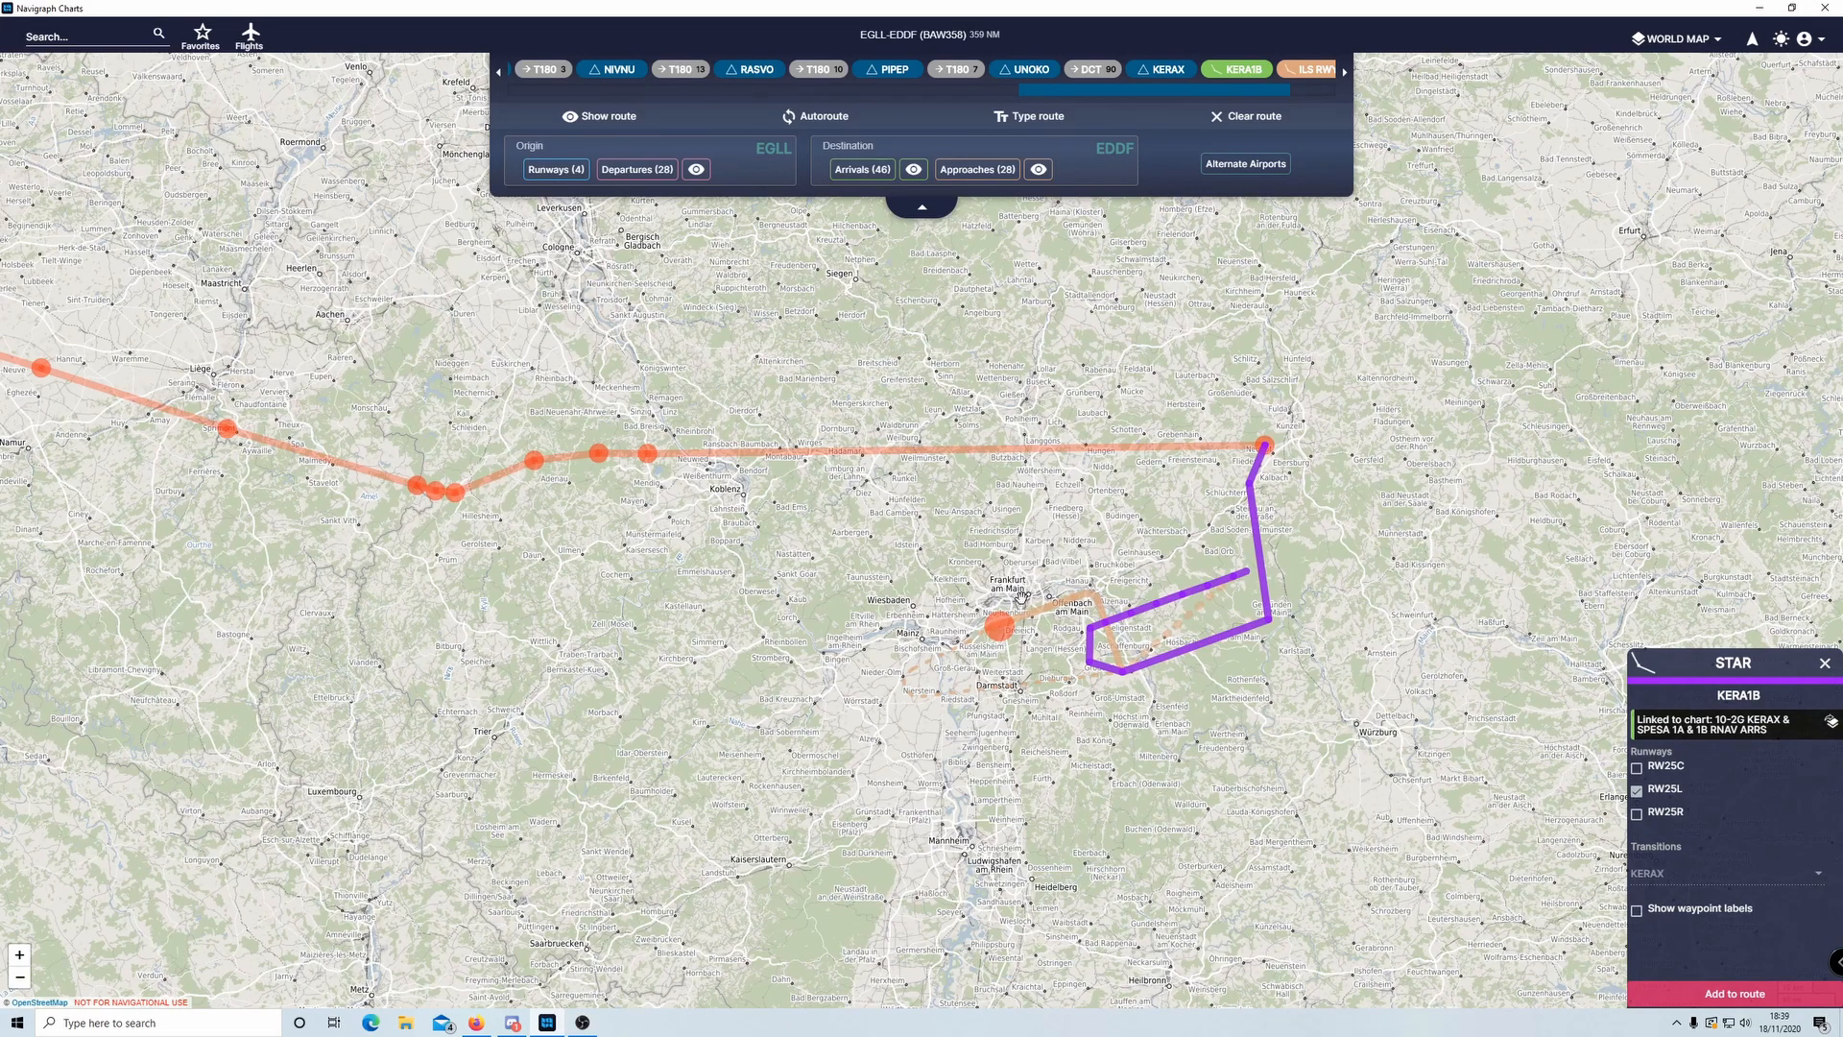
click(1825, 664)
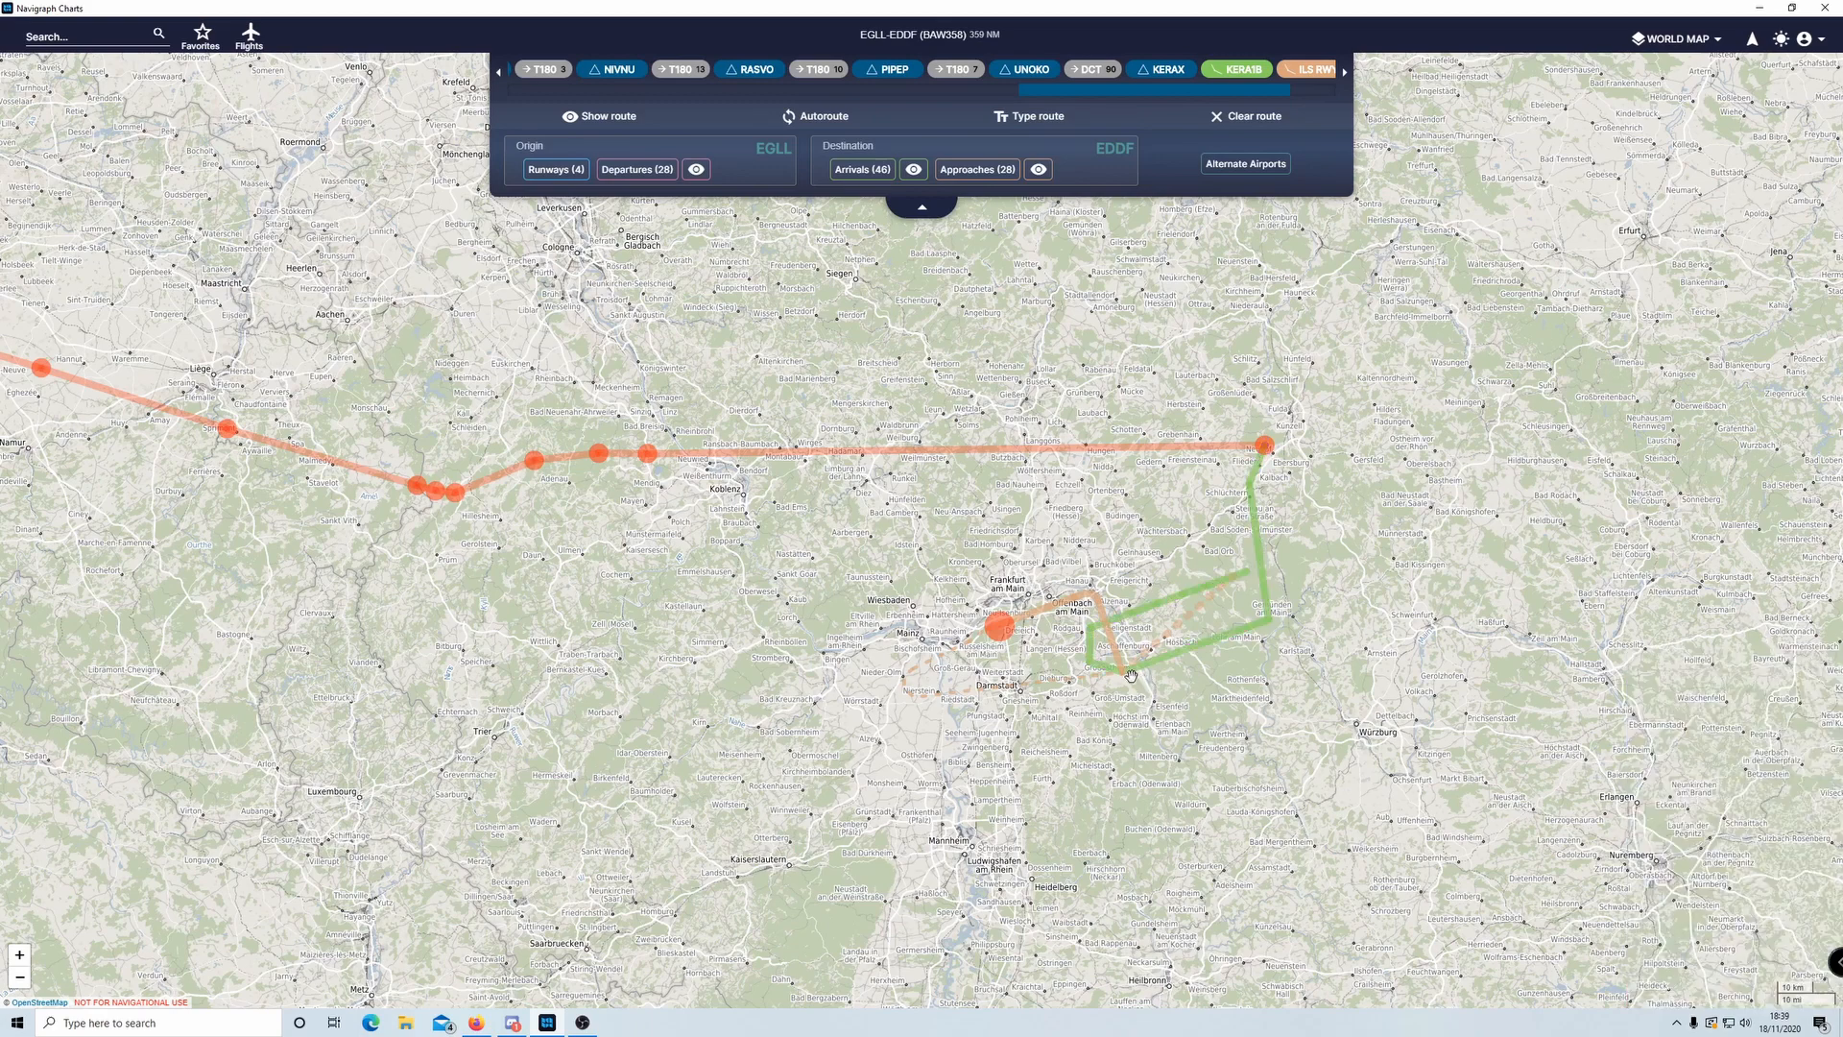
scroll(1131, 674, up, 1)
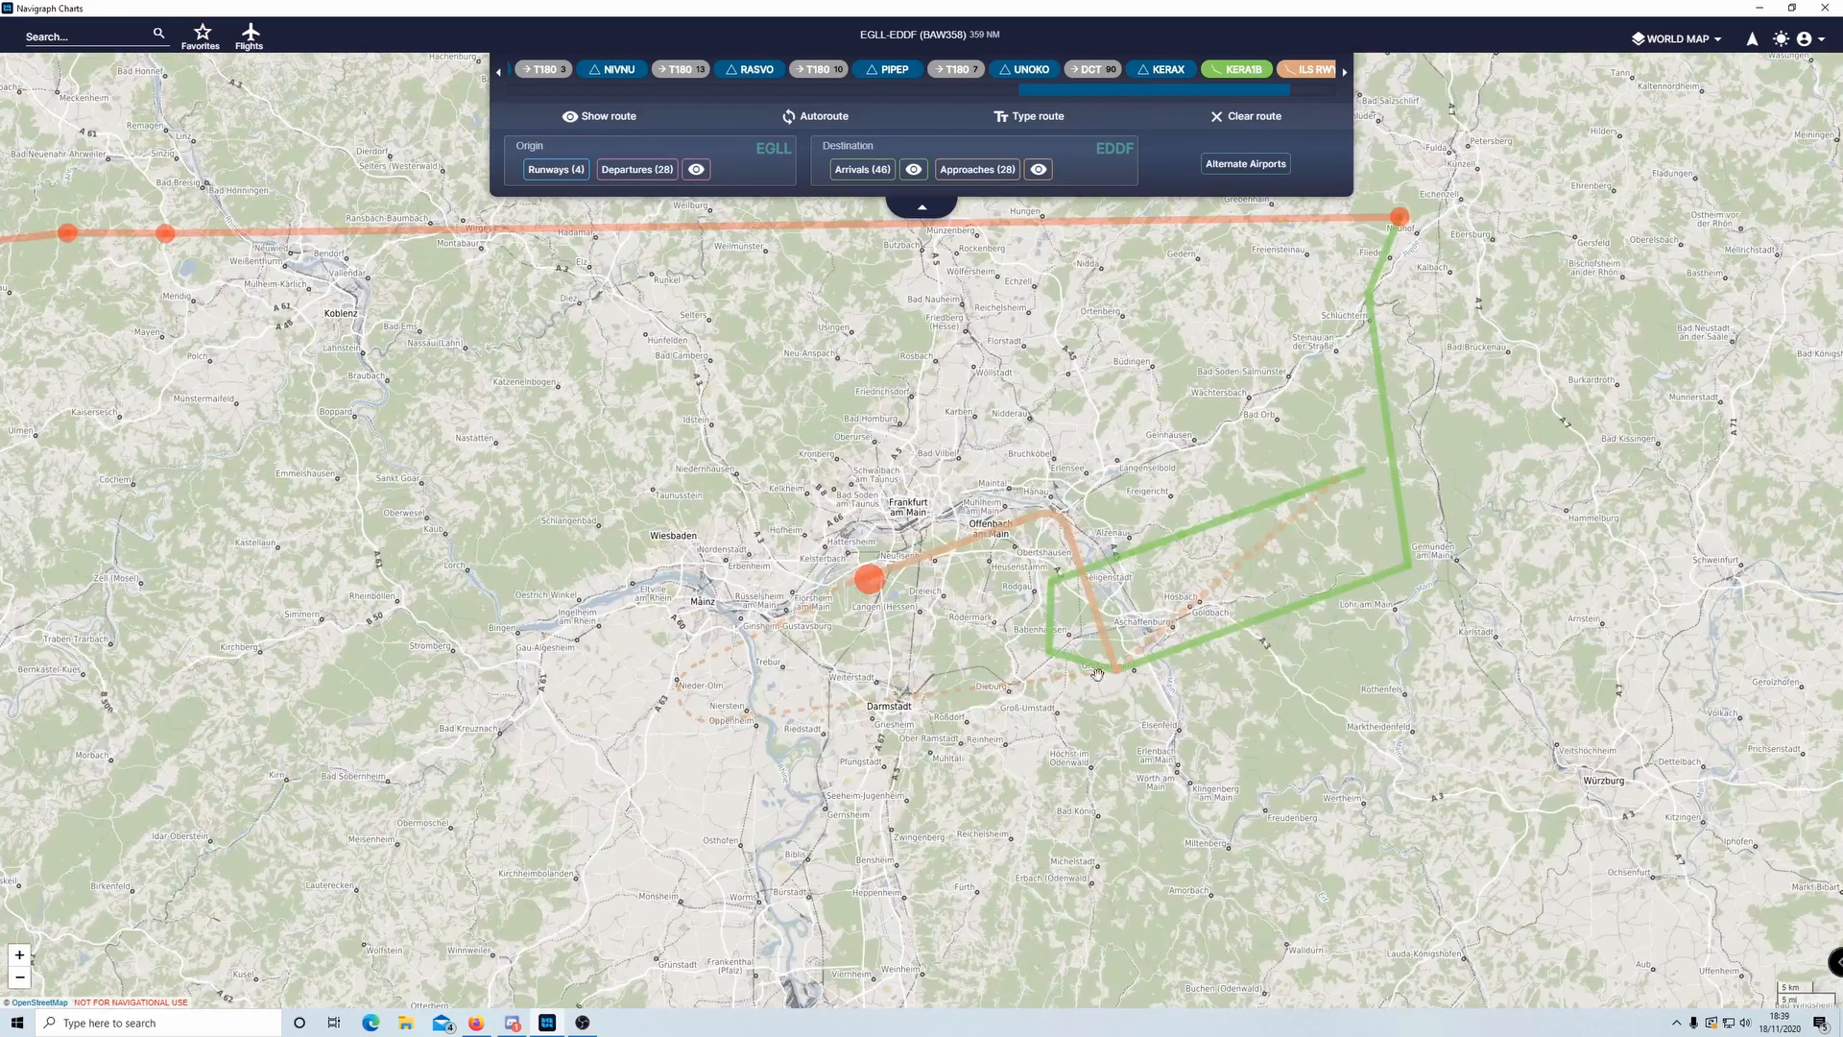
scroll(1013, 622, down, 1)
- Show the EDDF STAR overview again and compare the arrival entry points with the whole route from EGLL
click(915, 171)
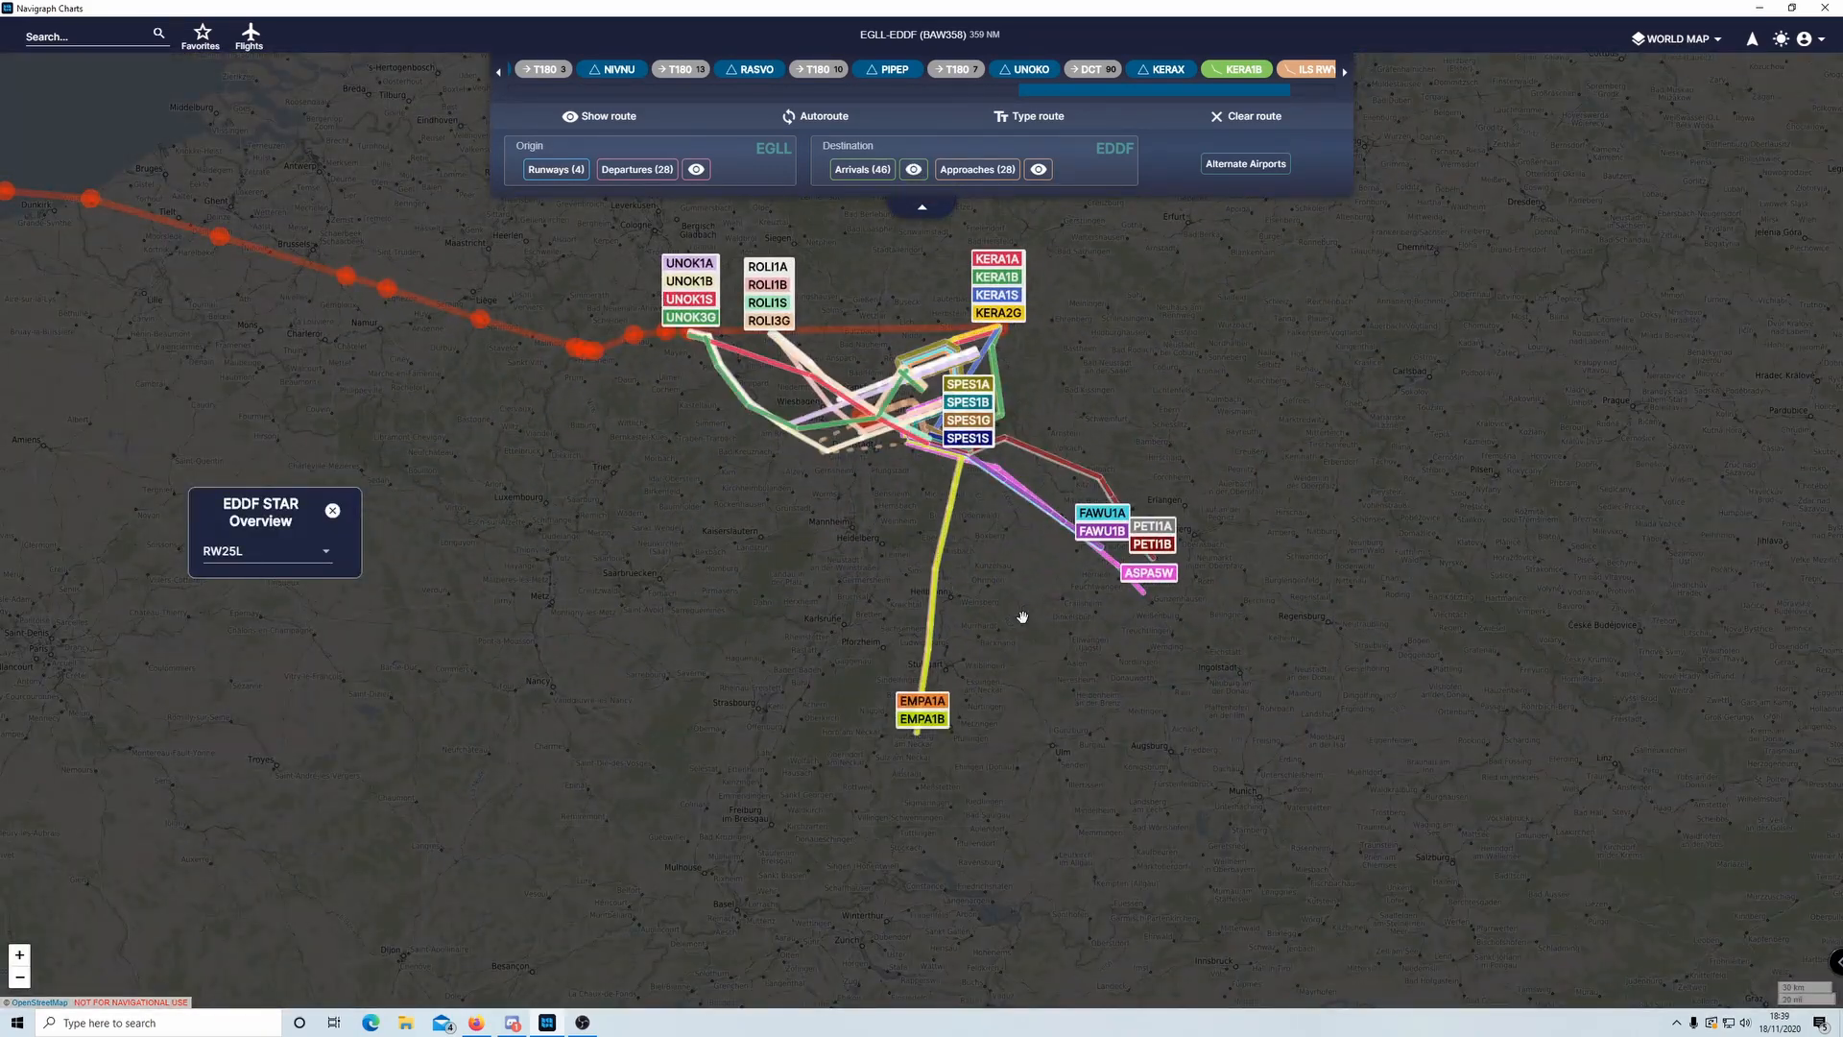
drag(868, 495, 954, 700)
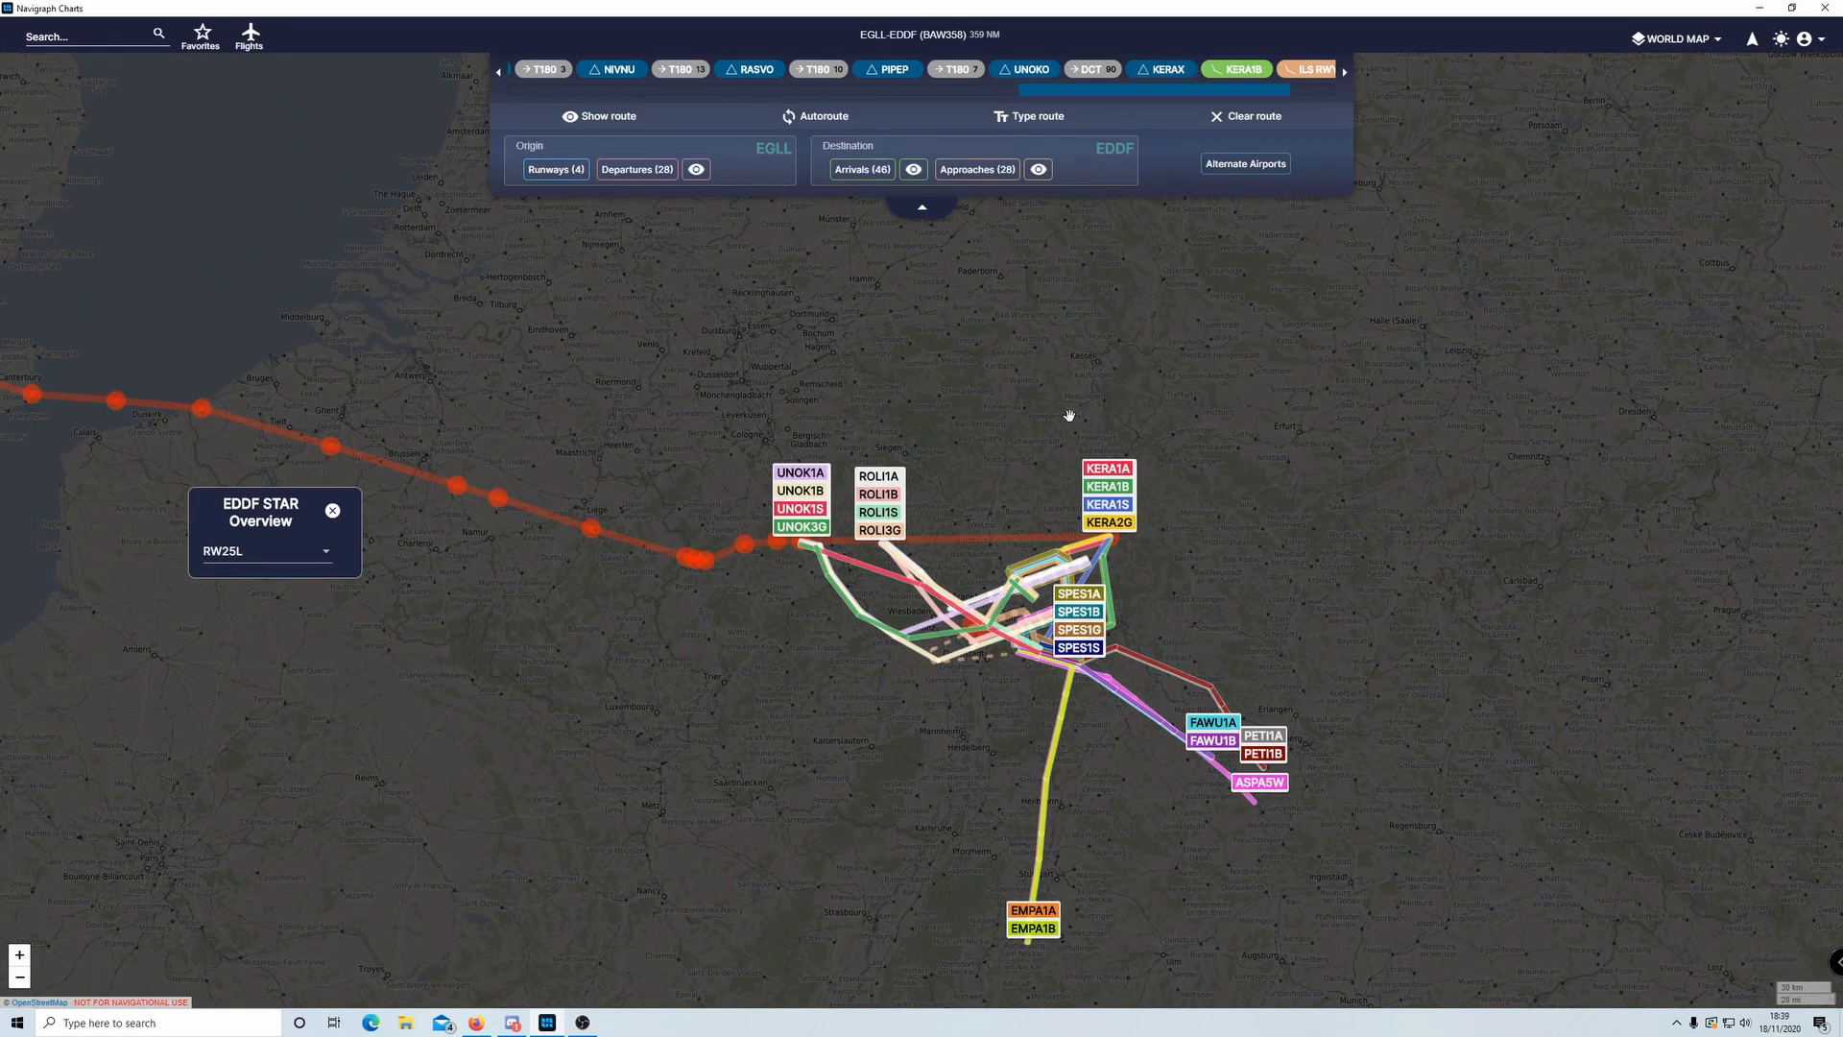
drag(1019, 734, 1037, 704)
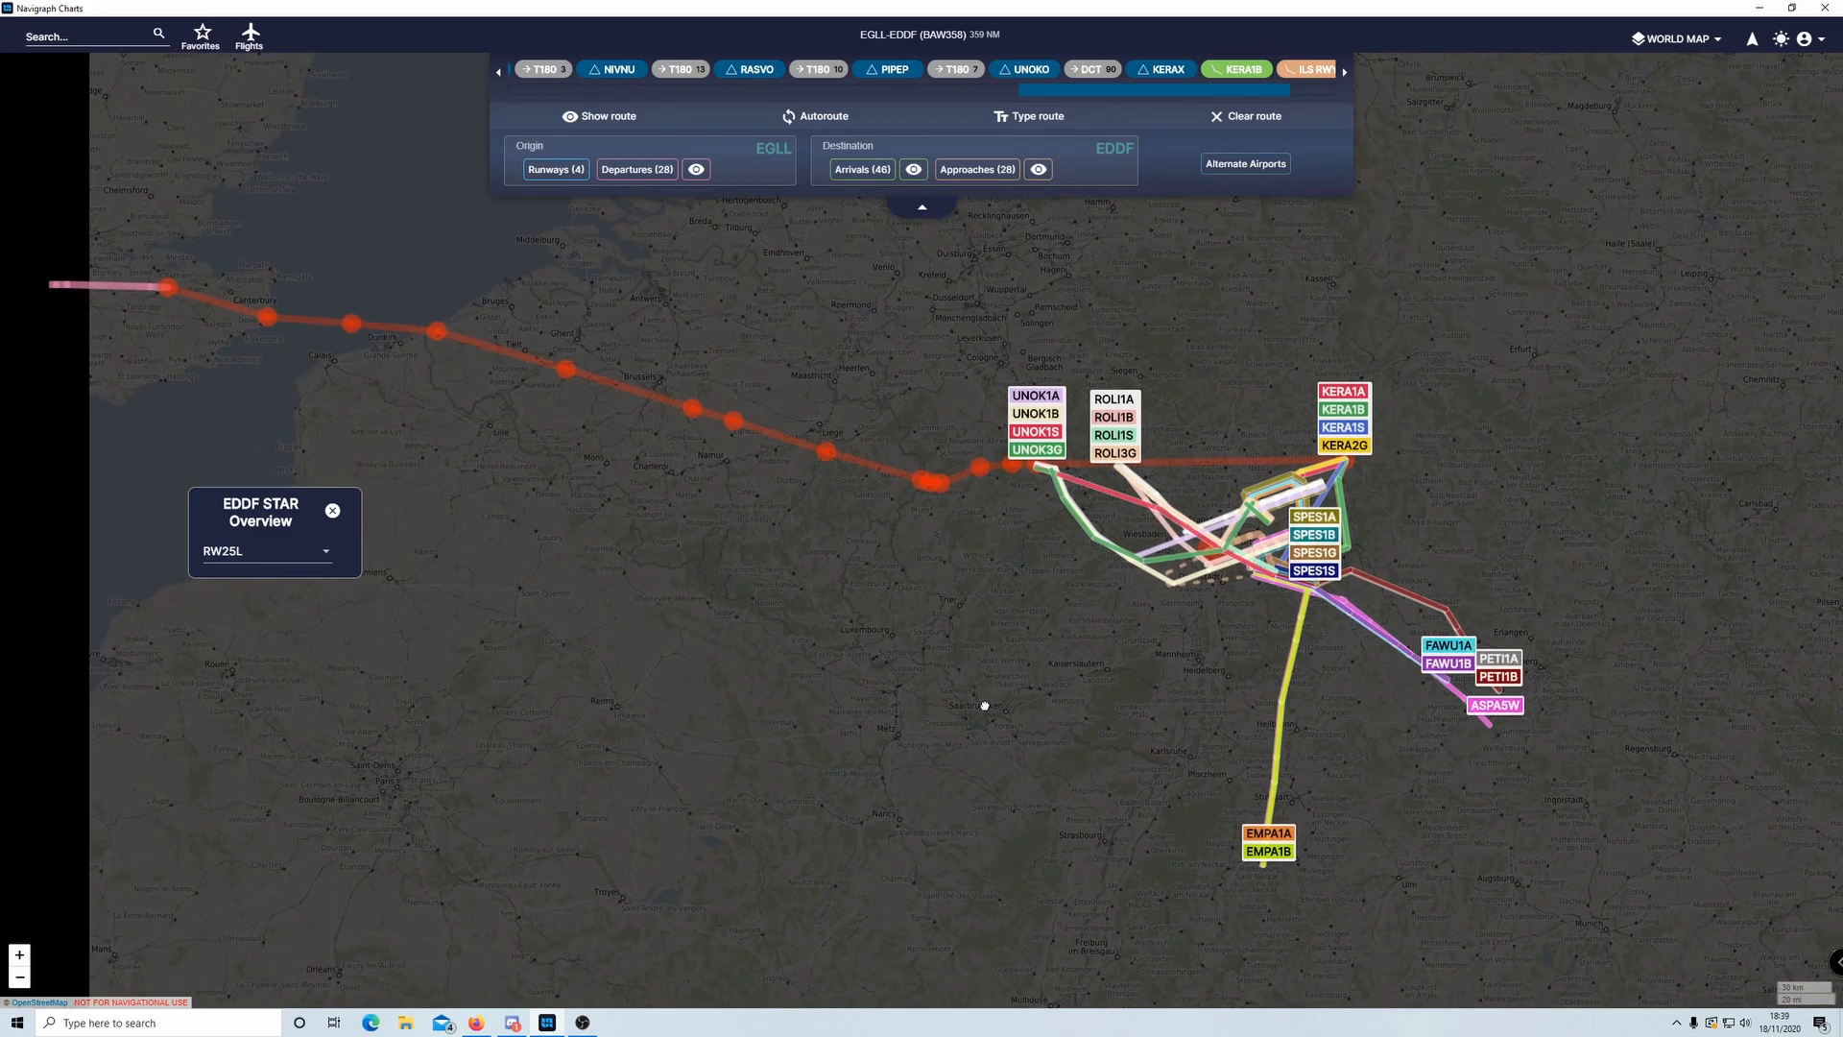
scroll(983, 699, down, 1)
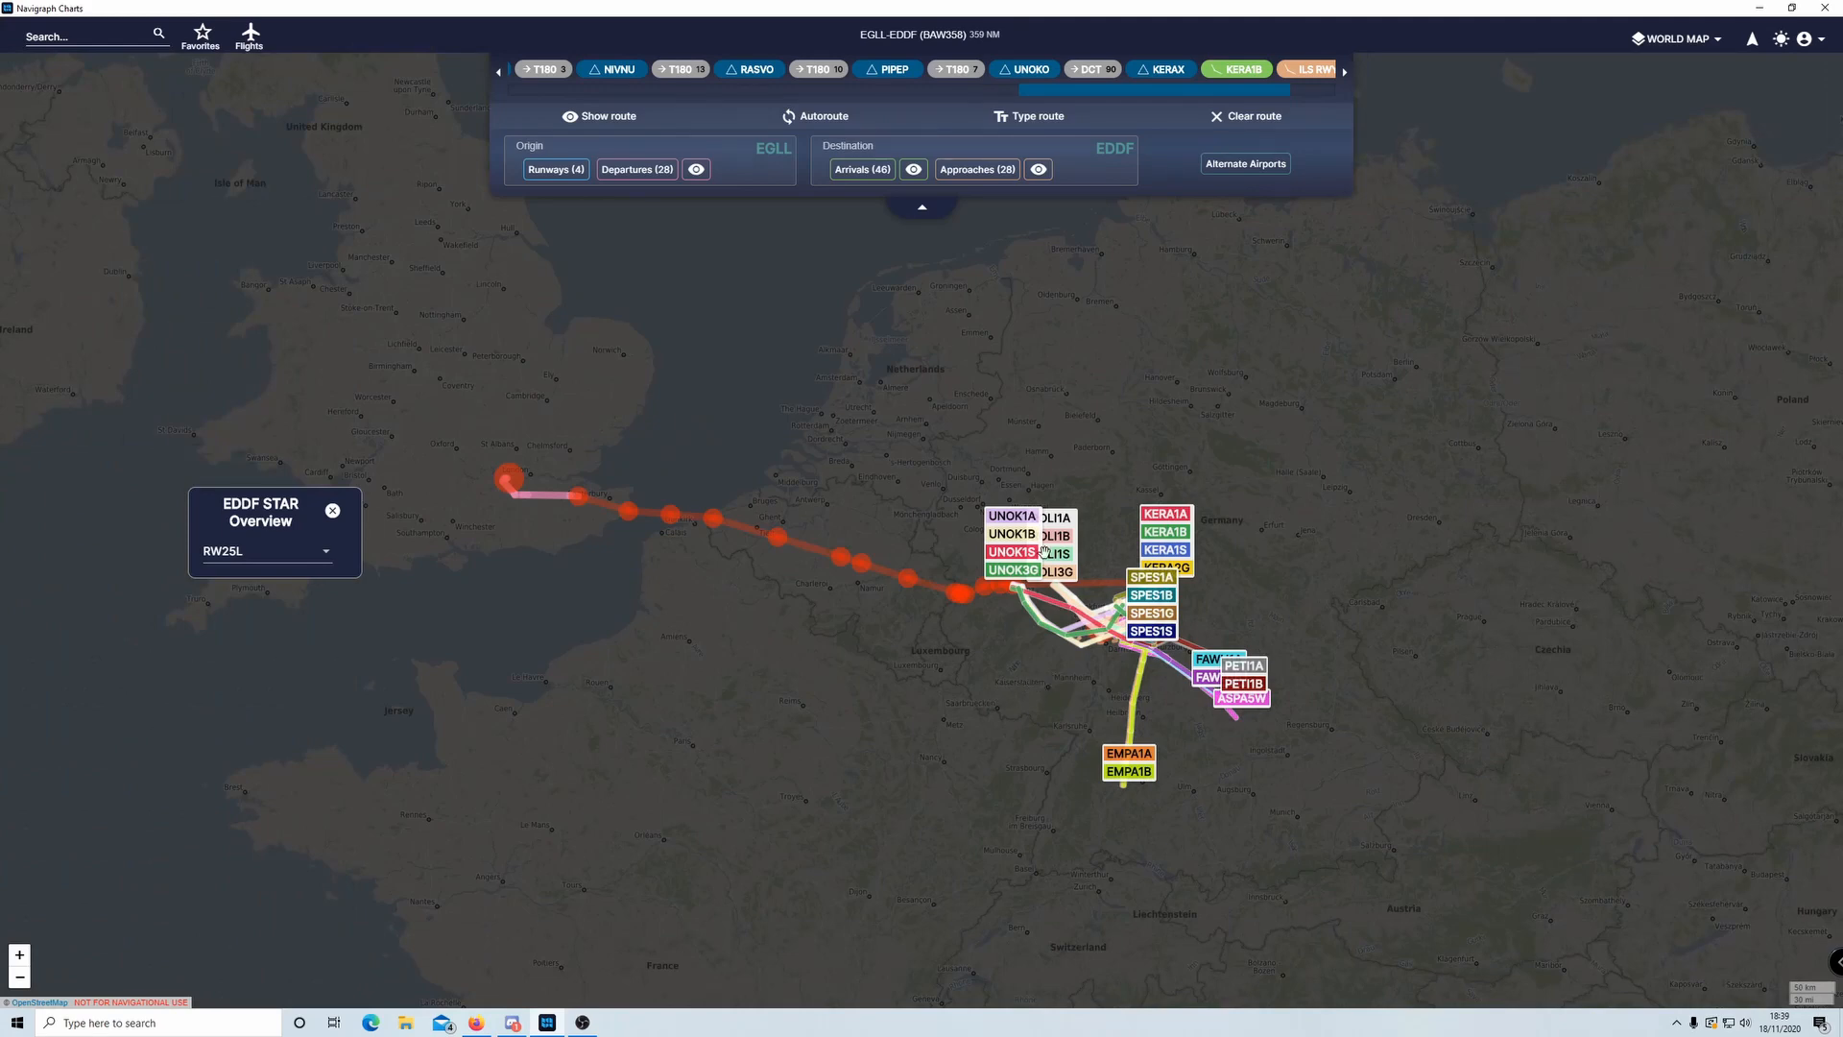
- Switch to SimBrief in the browser and reopen the EGLL-EDDF flight for editing
key(alt+Tab)
scroll(974, 660, up, 10)
scroll(1575, 440, up, 6)
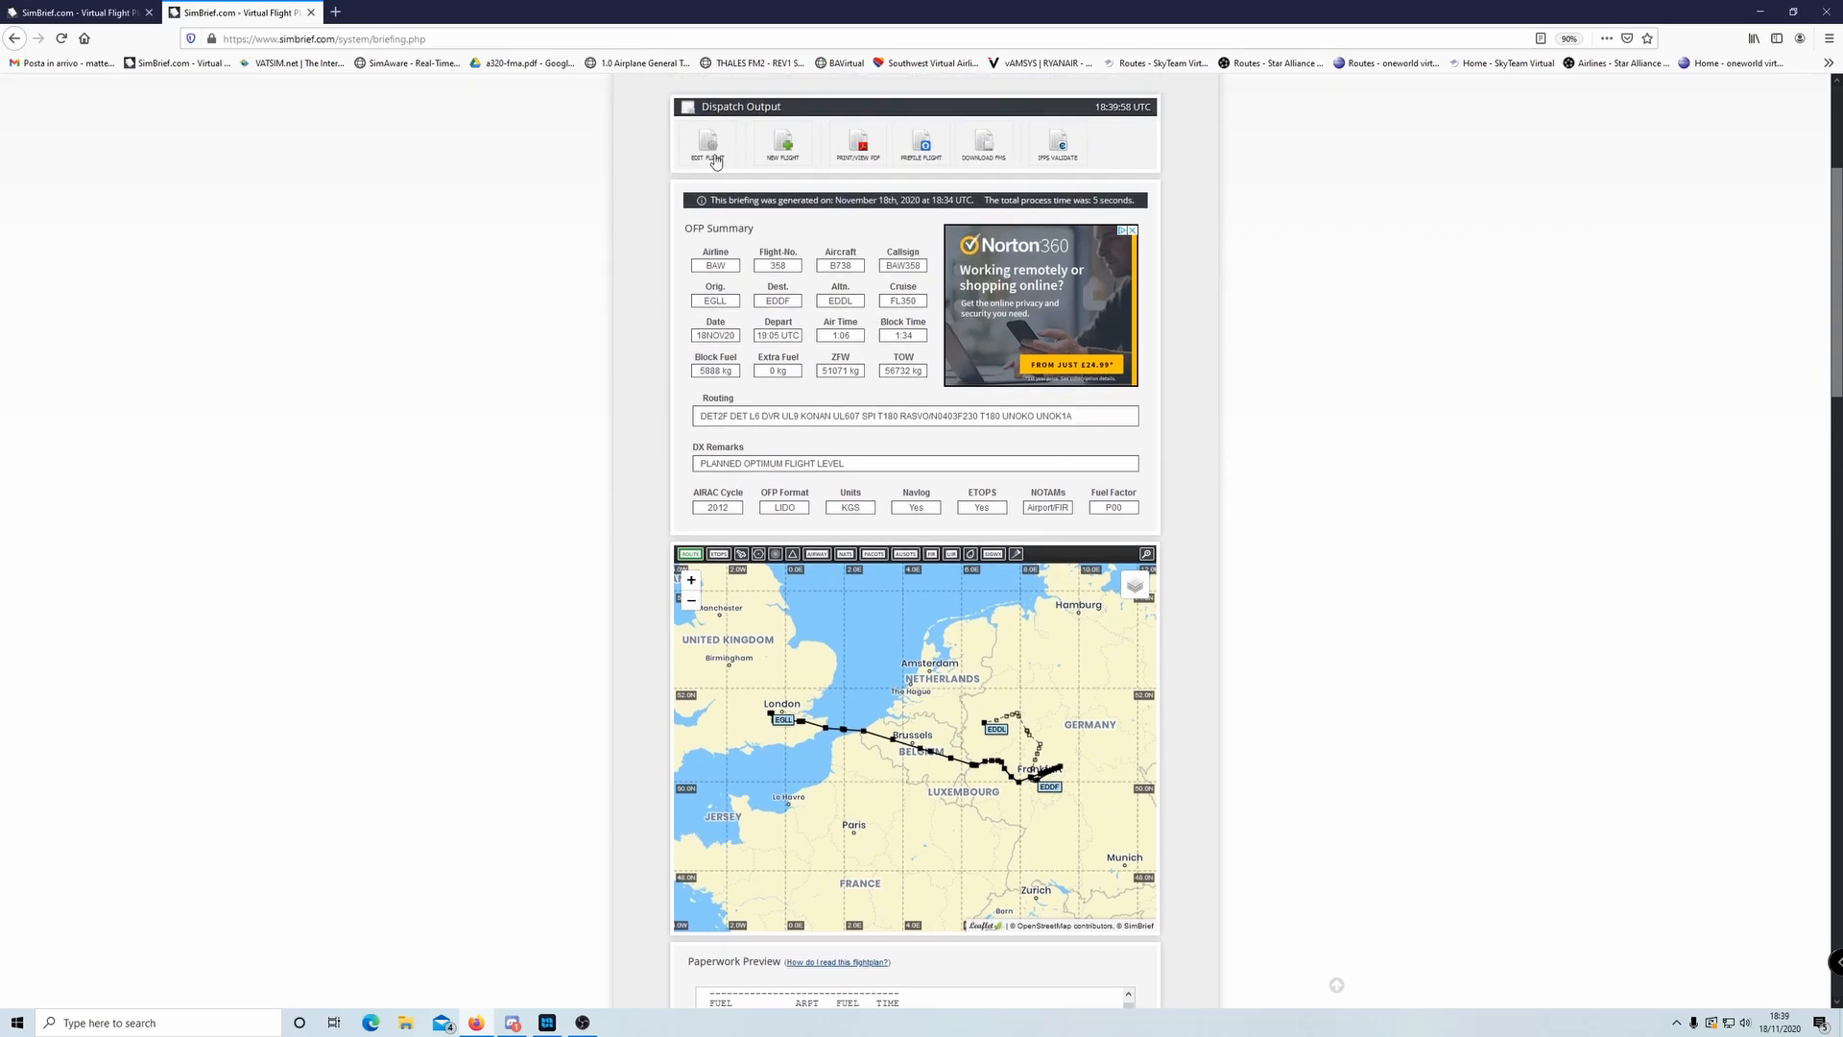
click(715, 160)
- Replace the flight's route with the suggested route DET2F DET L6 DVR UL9 KONAN UL607 RIDSU T881 ROLIS ROLI1S
scroll(1344, 576, down, 3)
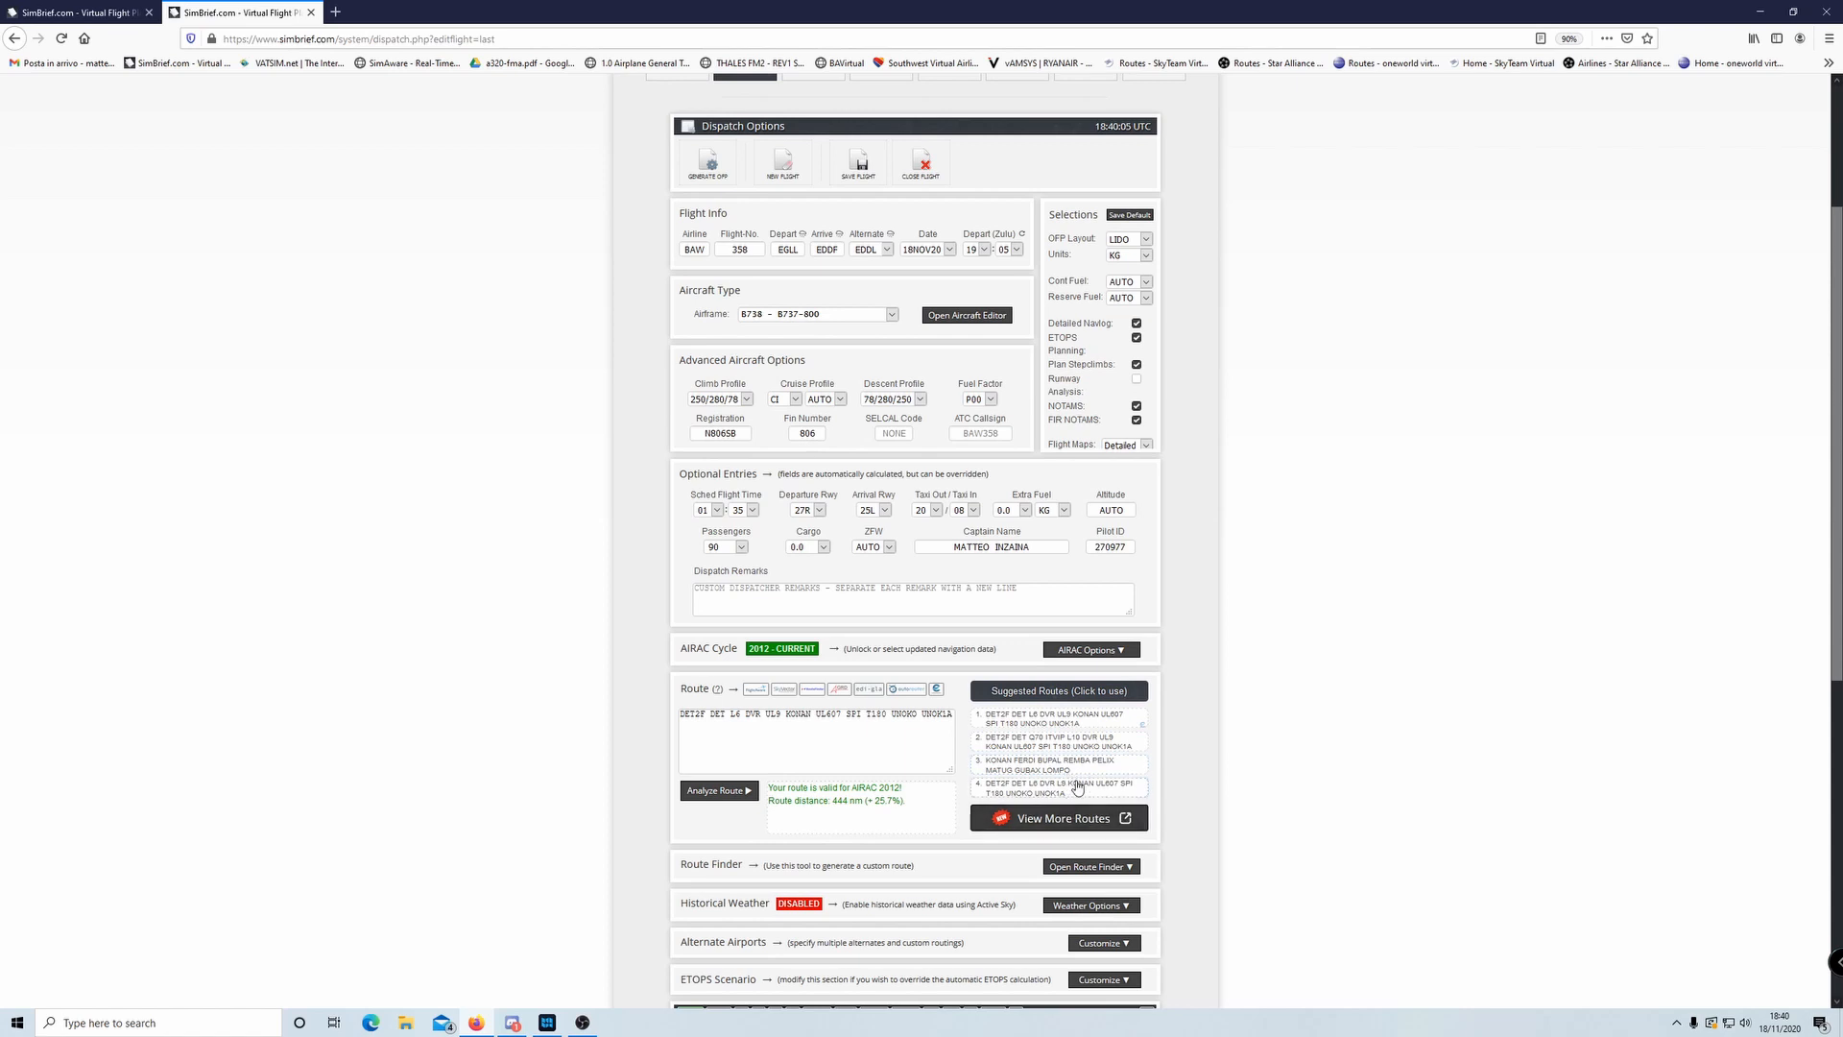
click(1065, 819)
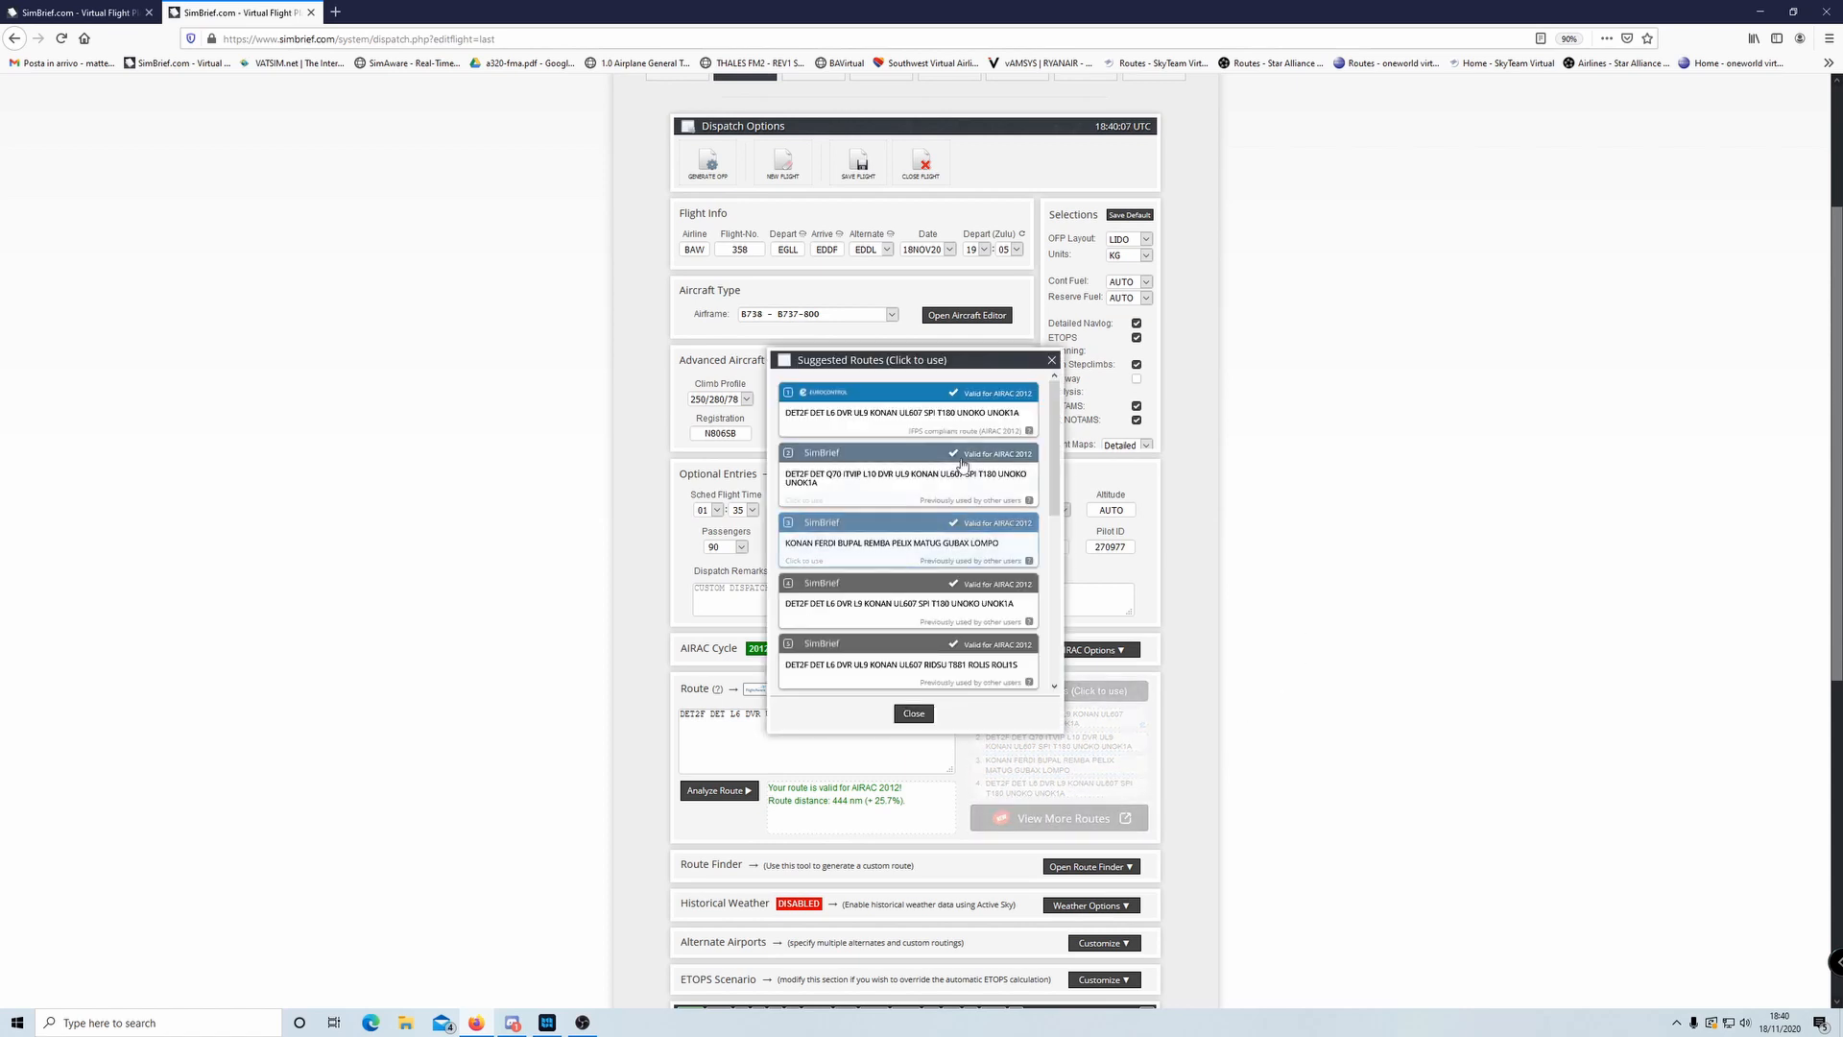
scroll(942, 480, down, 2)
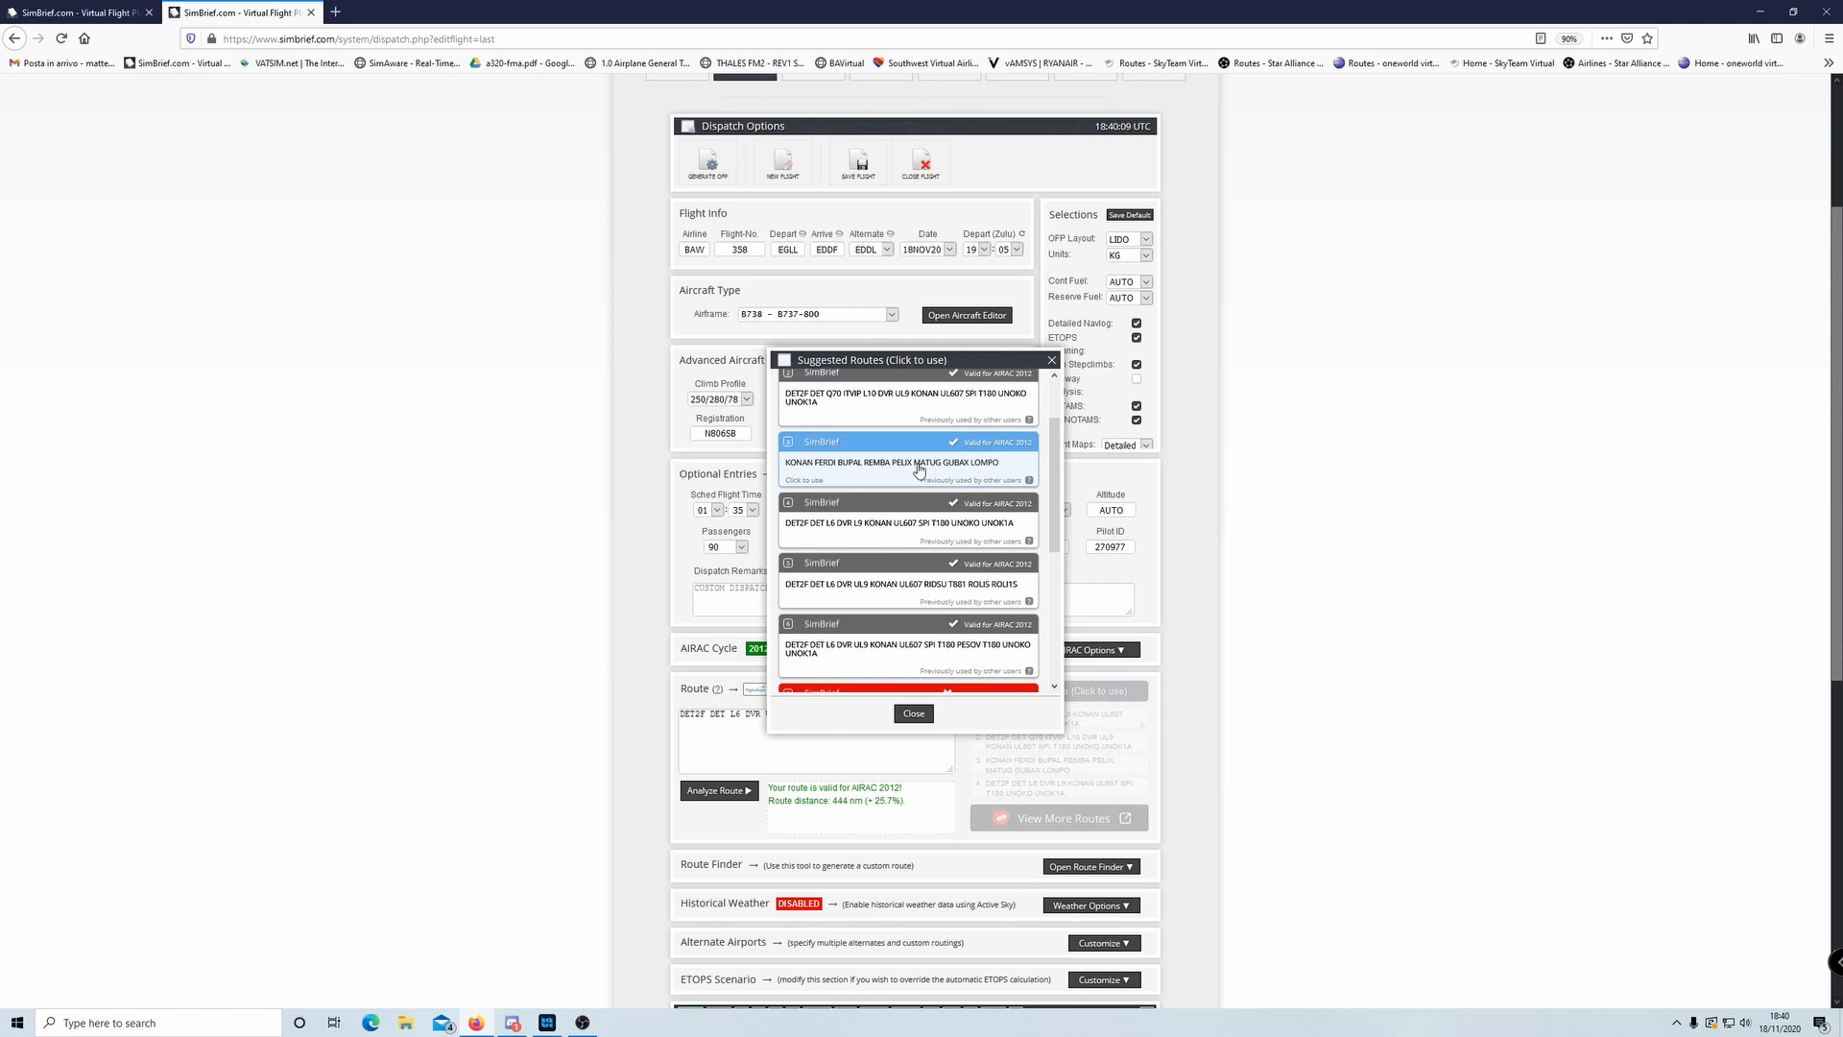
scroll(897, 519, down, 1)
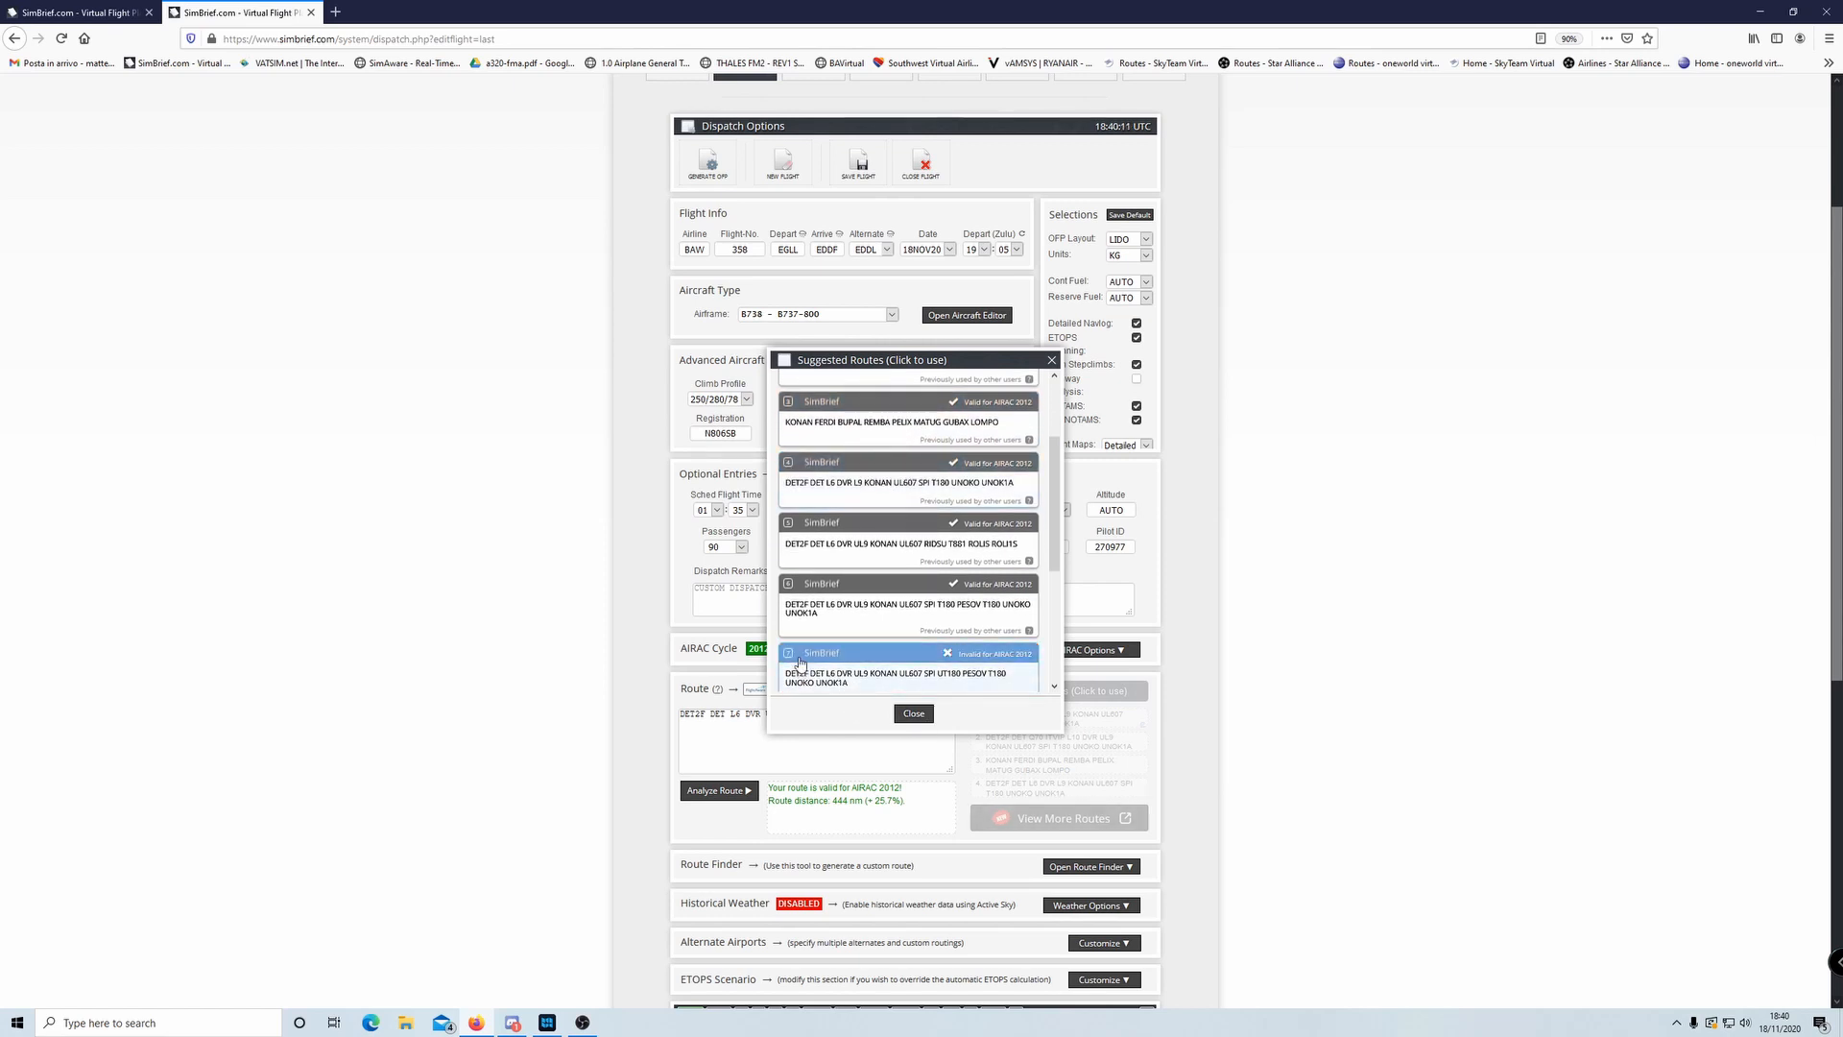
click(964, 542)
scroll(1264, 584, down, 3)
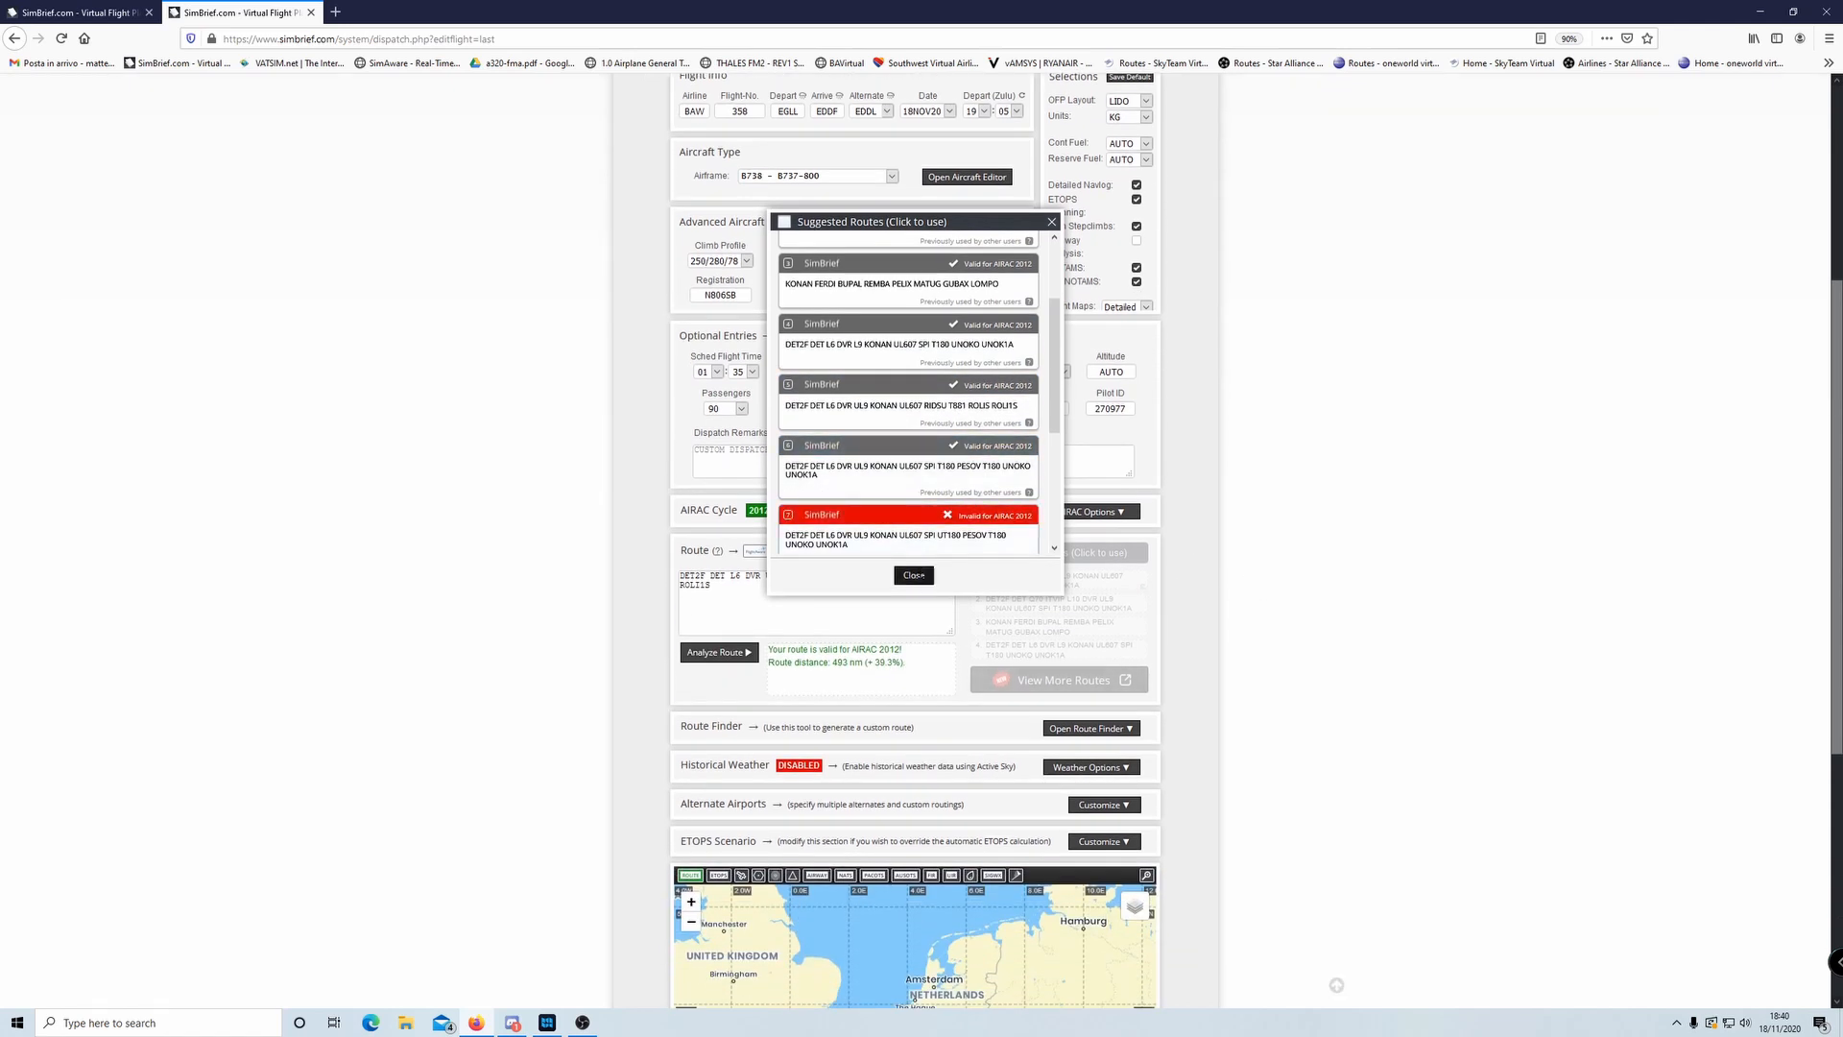
click(916, 576)
- Close the route suggestions and generate the flight plan with the ROLI1S route, confirming that it overwrites the previous one
scroll(1383, 543, down, 5)
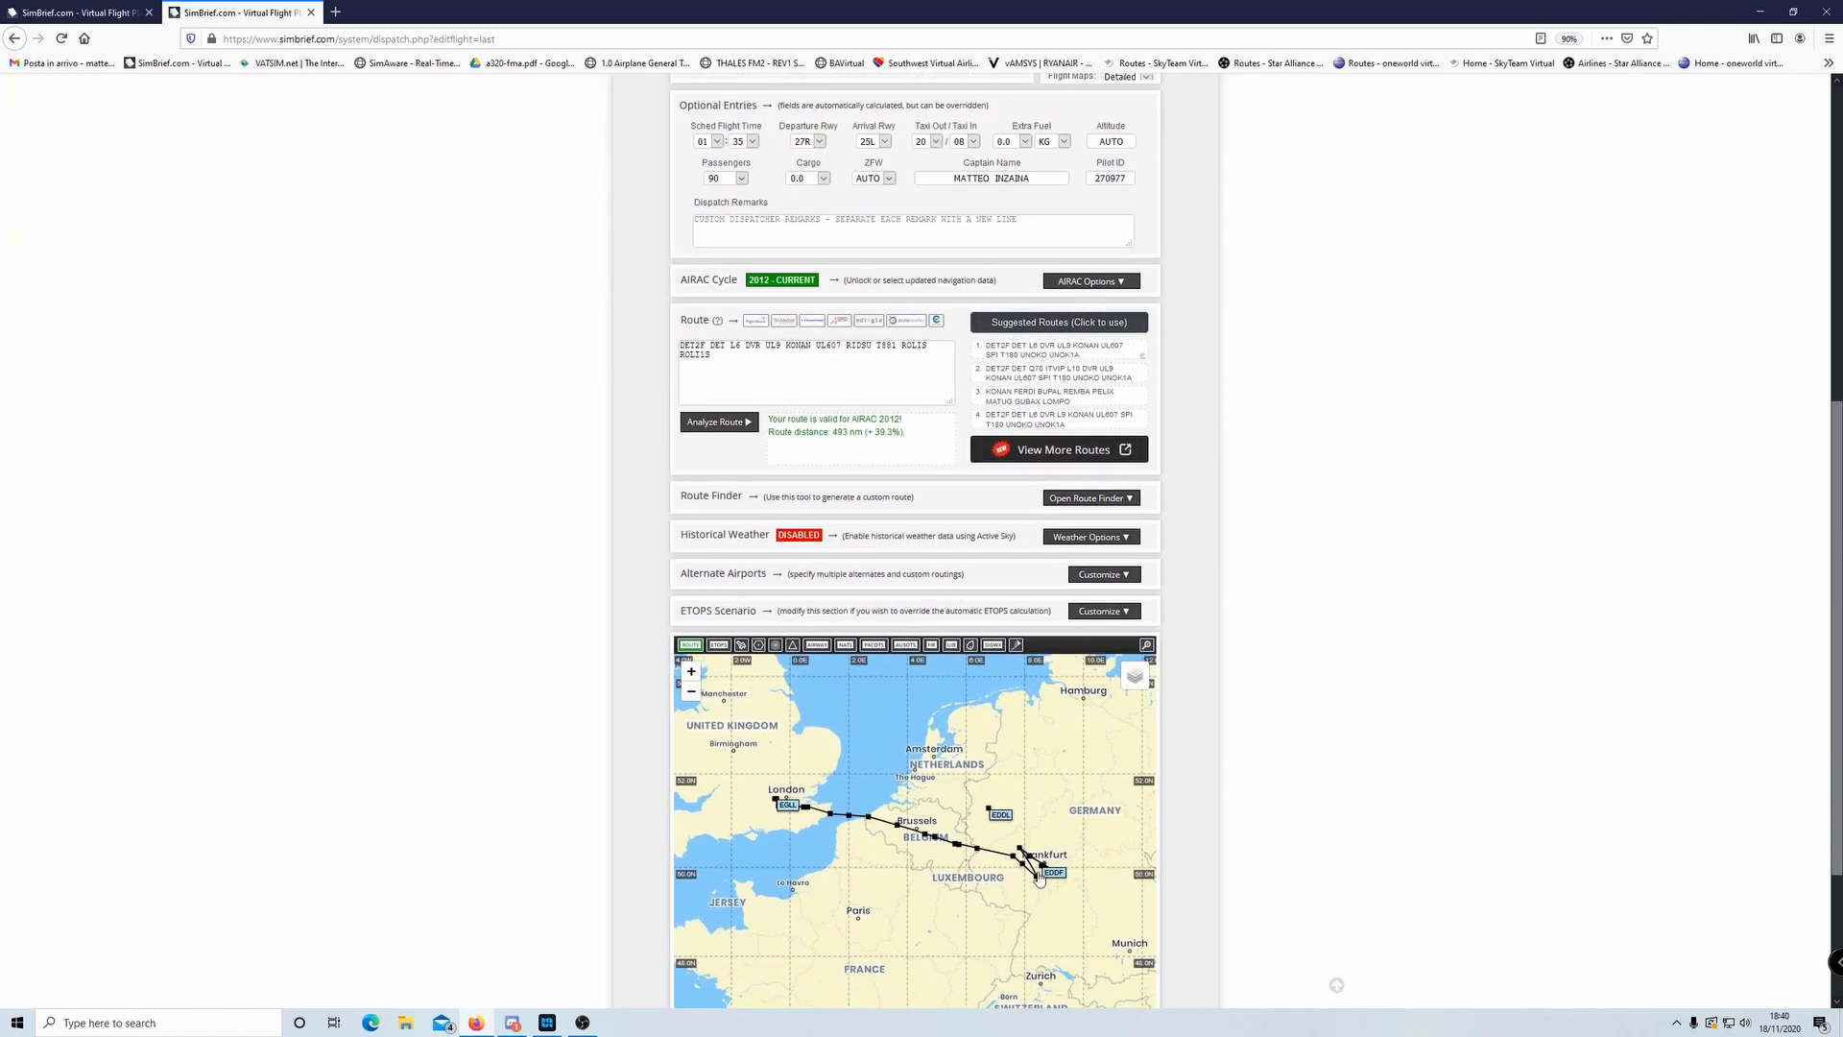
scroll(783, 576, up, 4)
scroll(564, 538, up, 5)
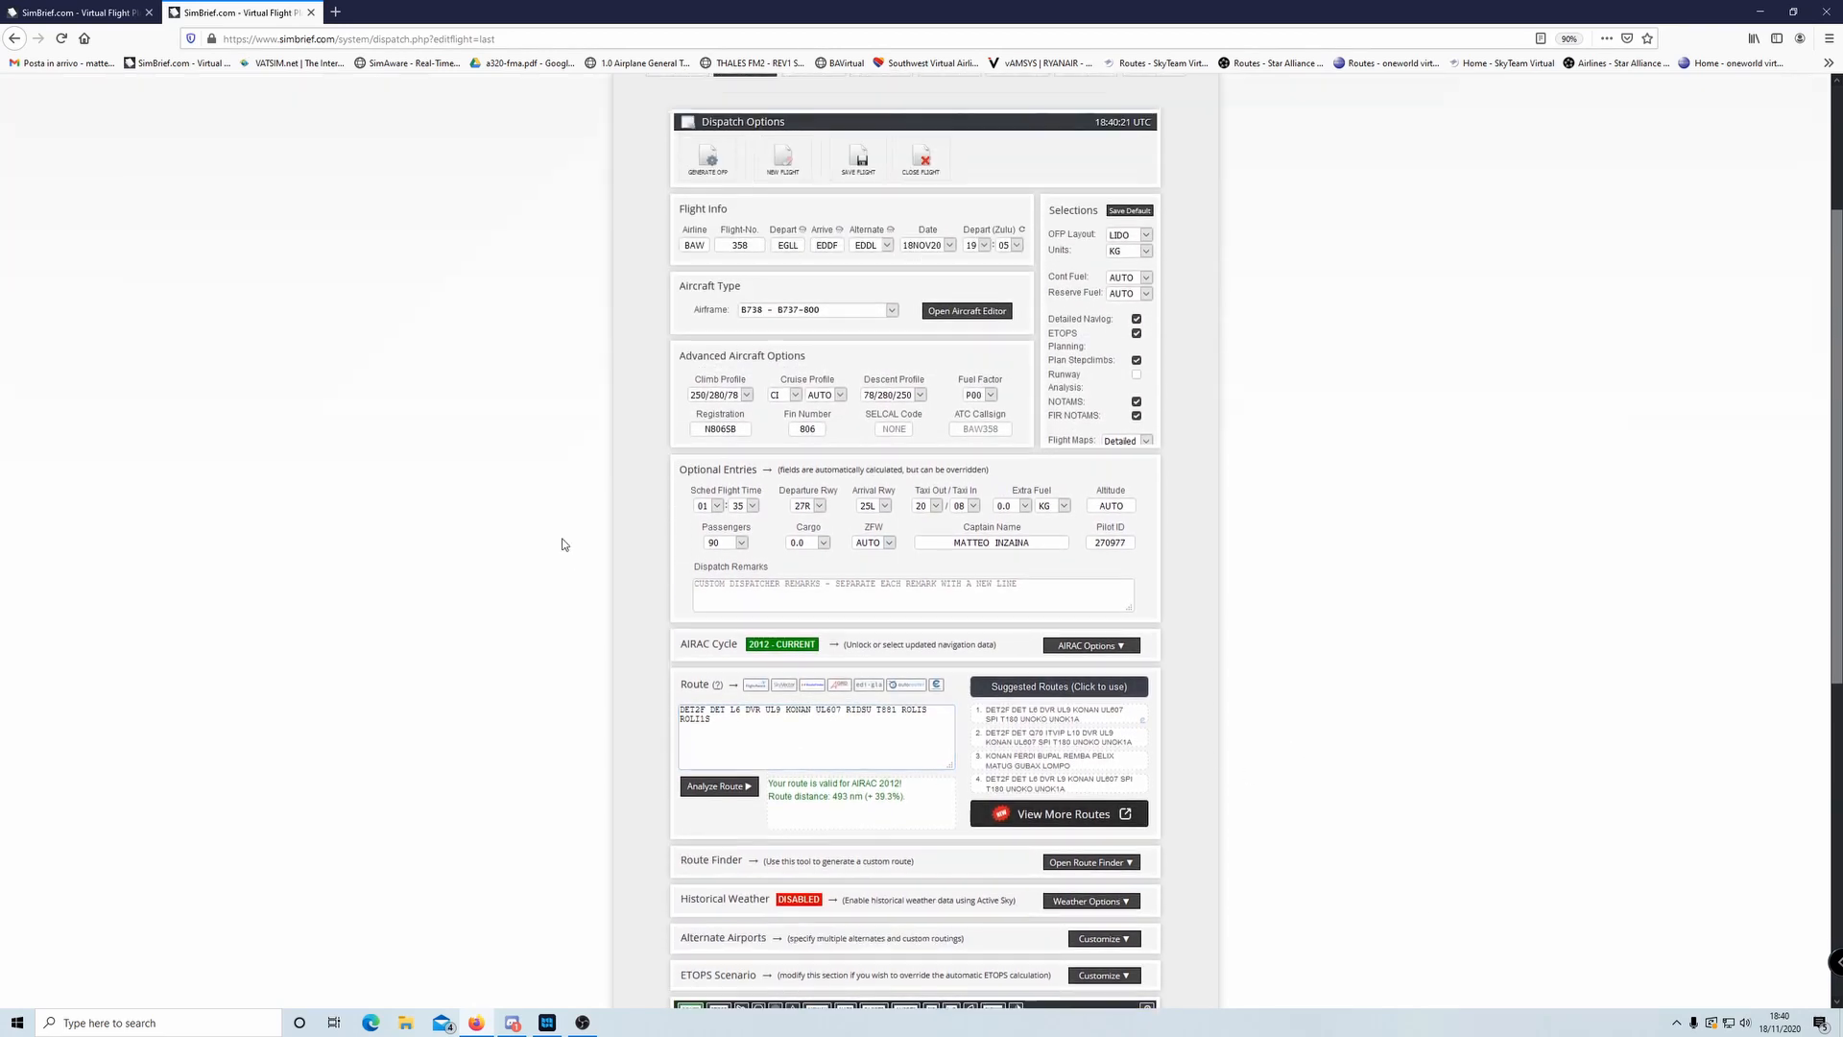
click(707, 209)
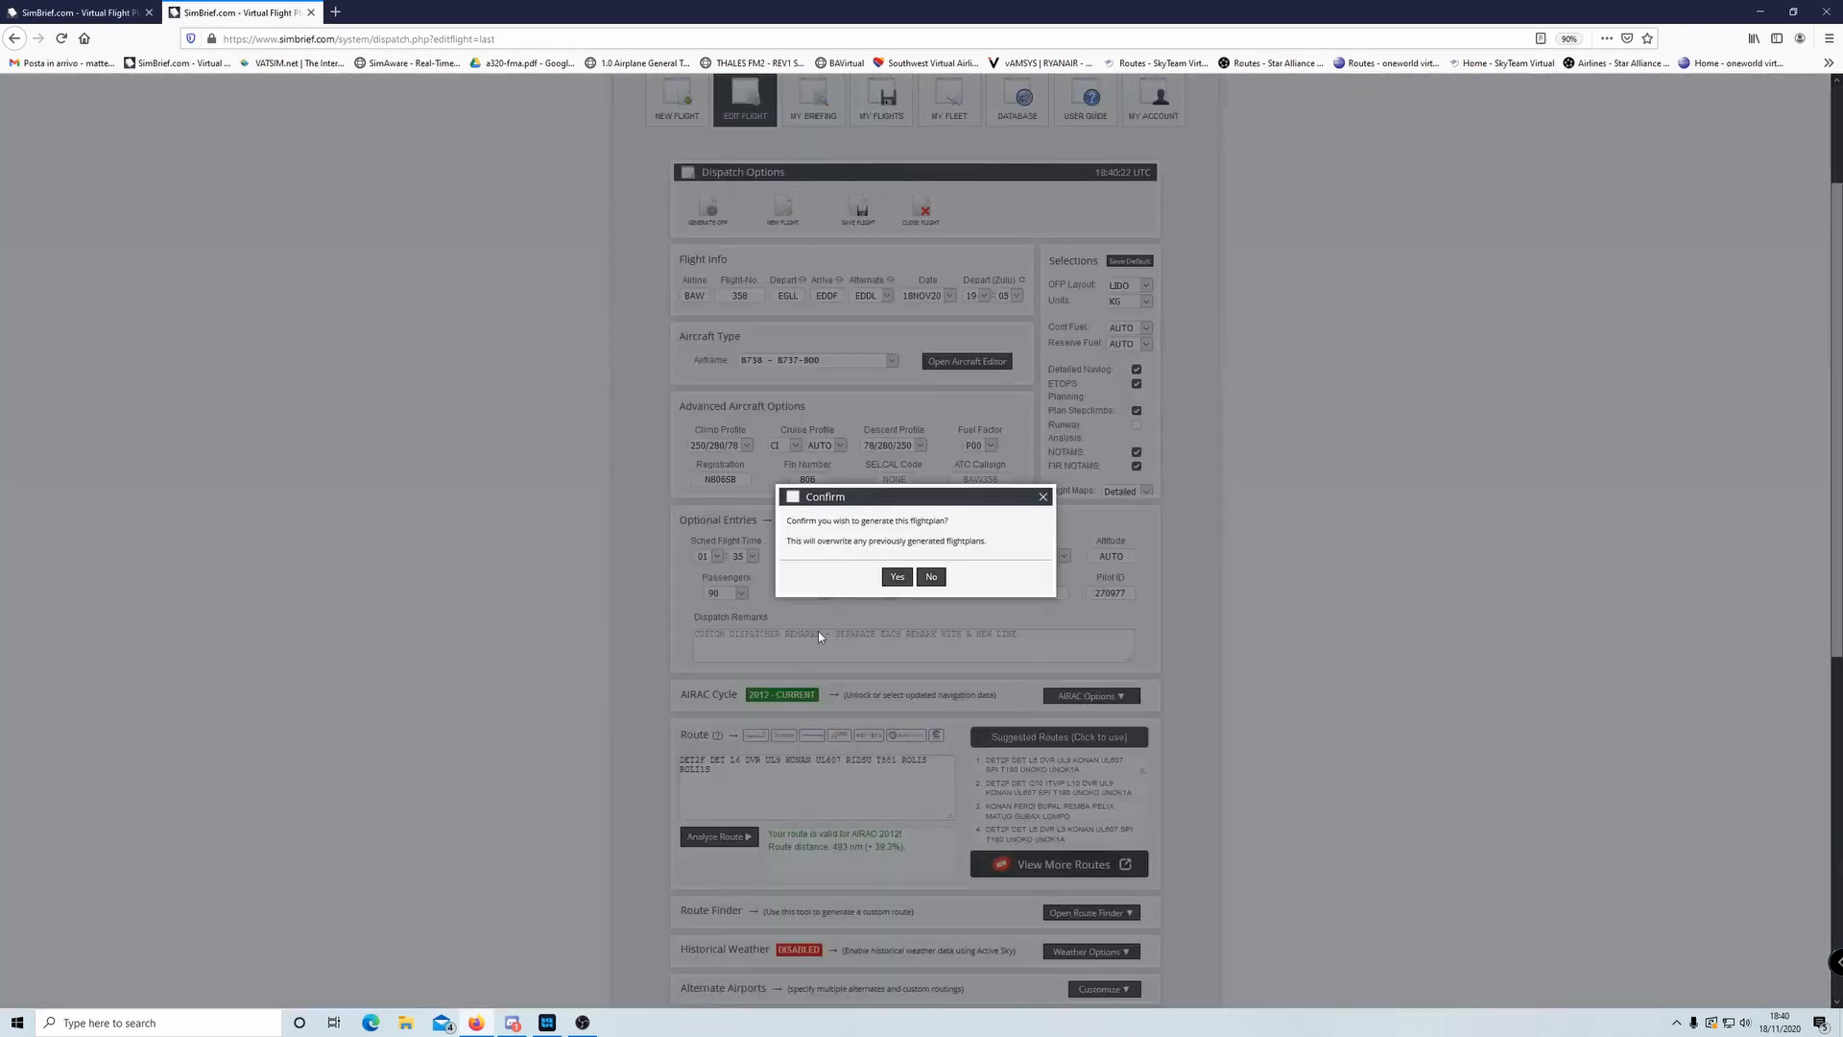
click(897, 576)
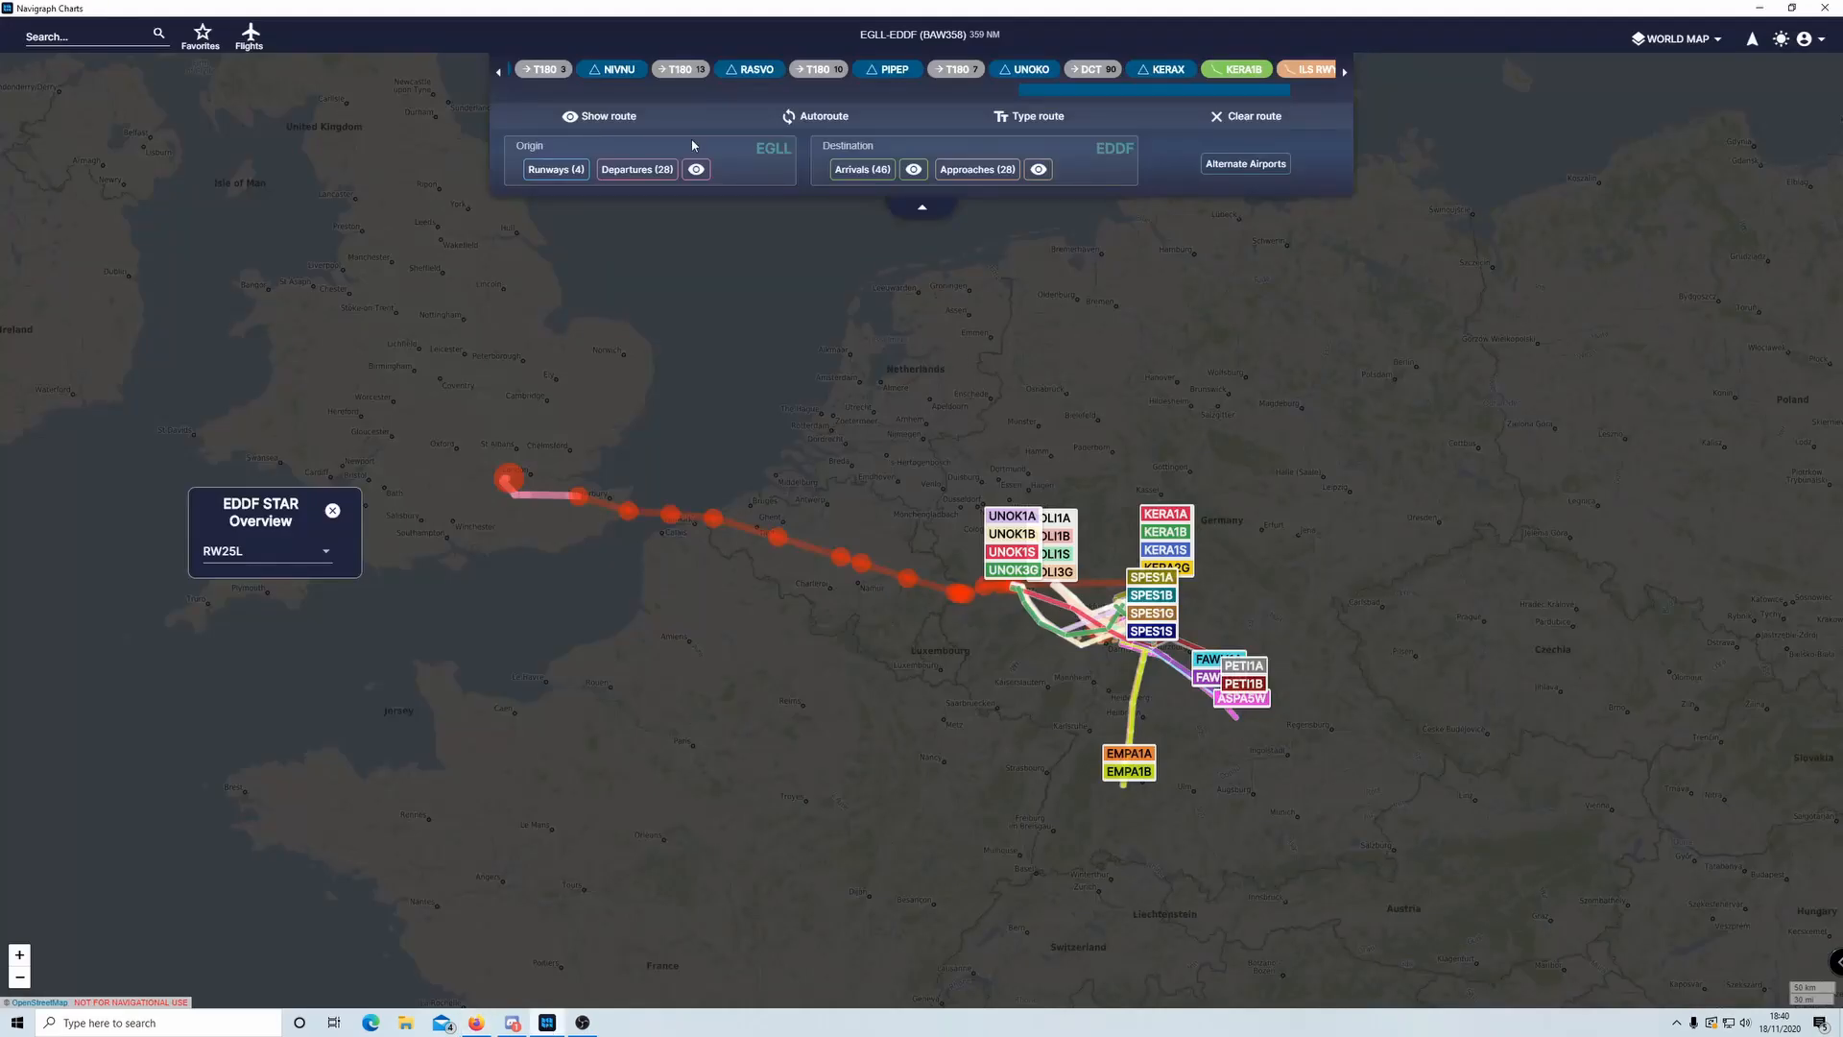
- In Navigraph Charts, create a new flight from the latest SimBrief OFP for EGLL-EDDF
click(249, 37)
click(844, 331)
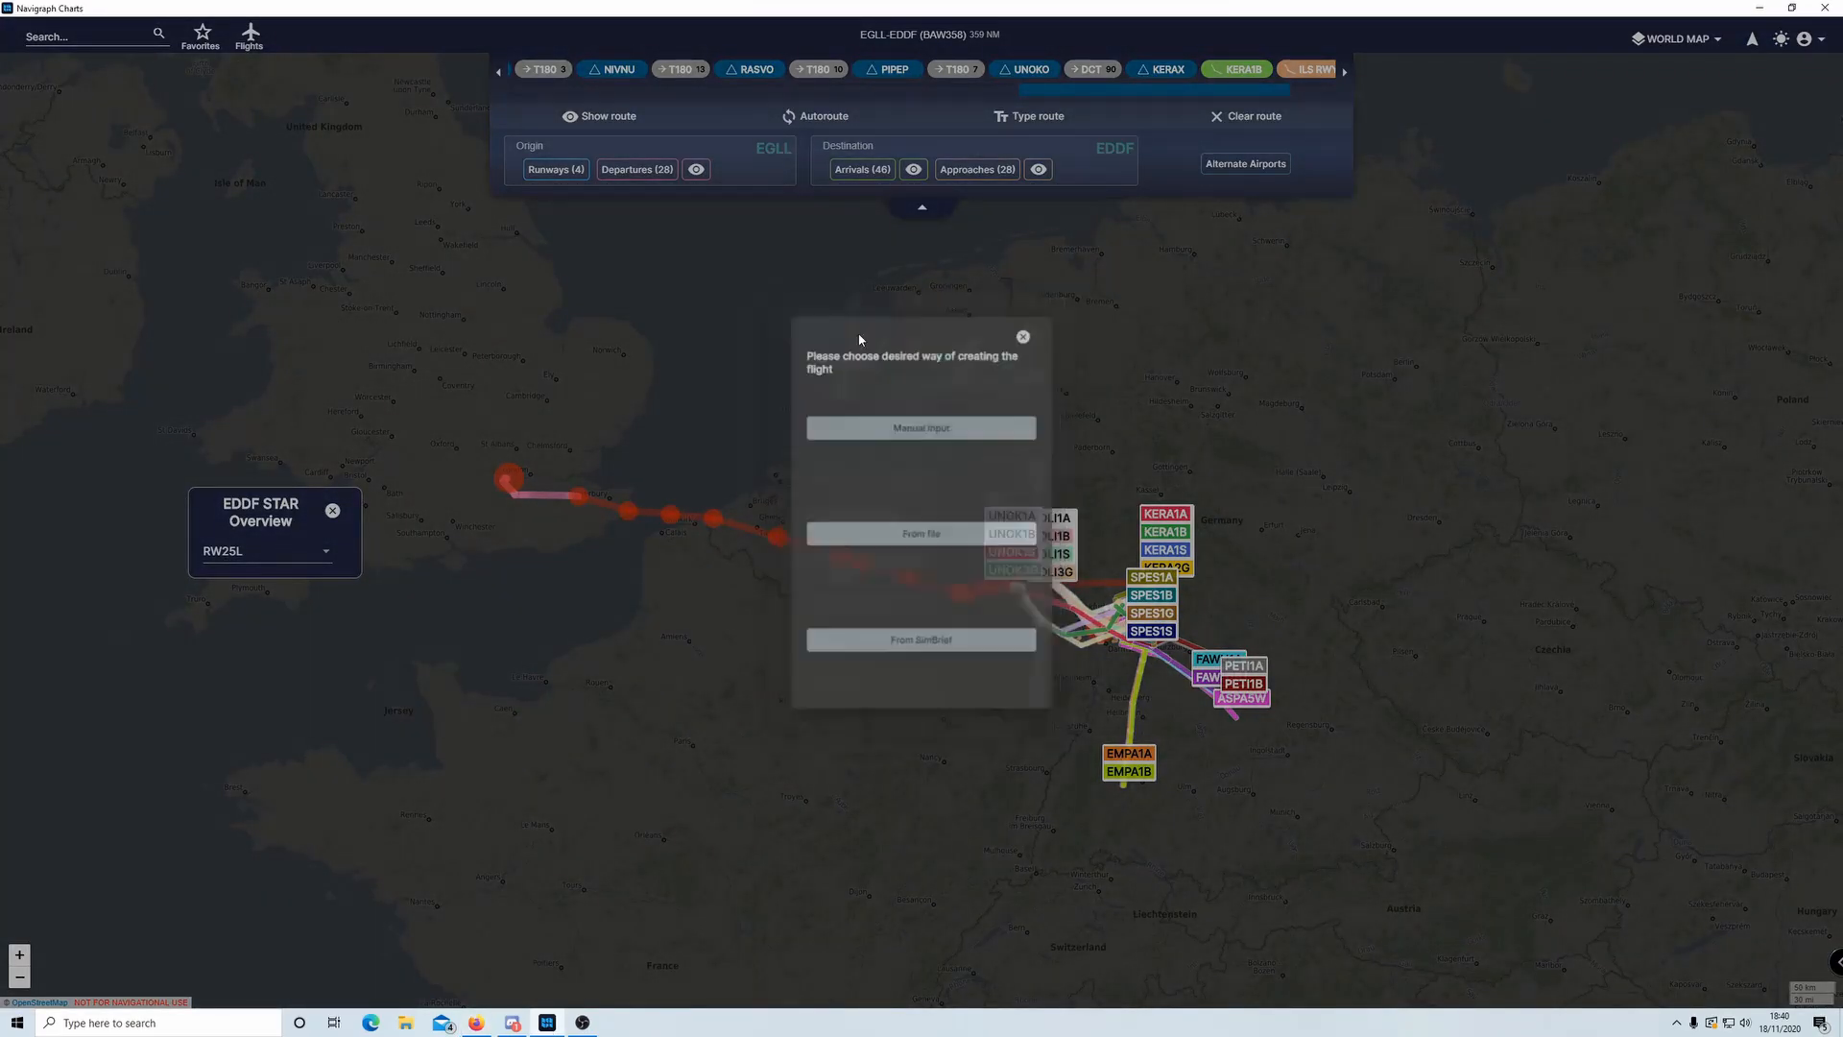
click(901, 652)
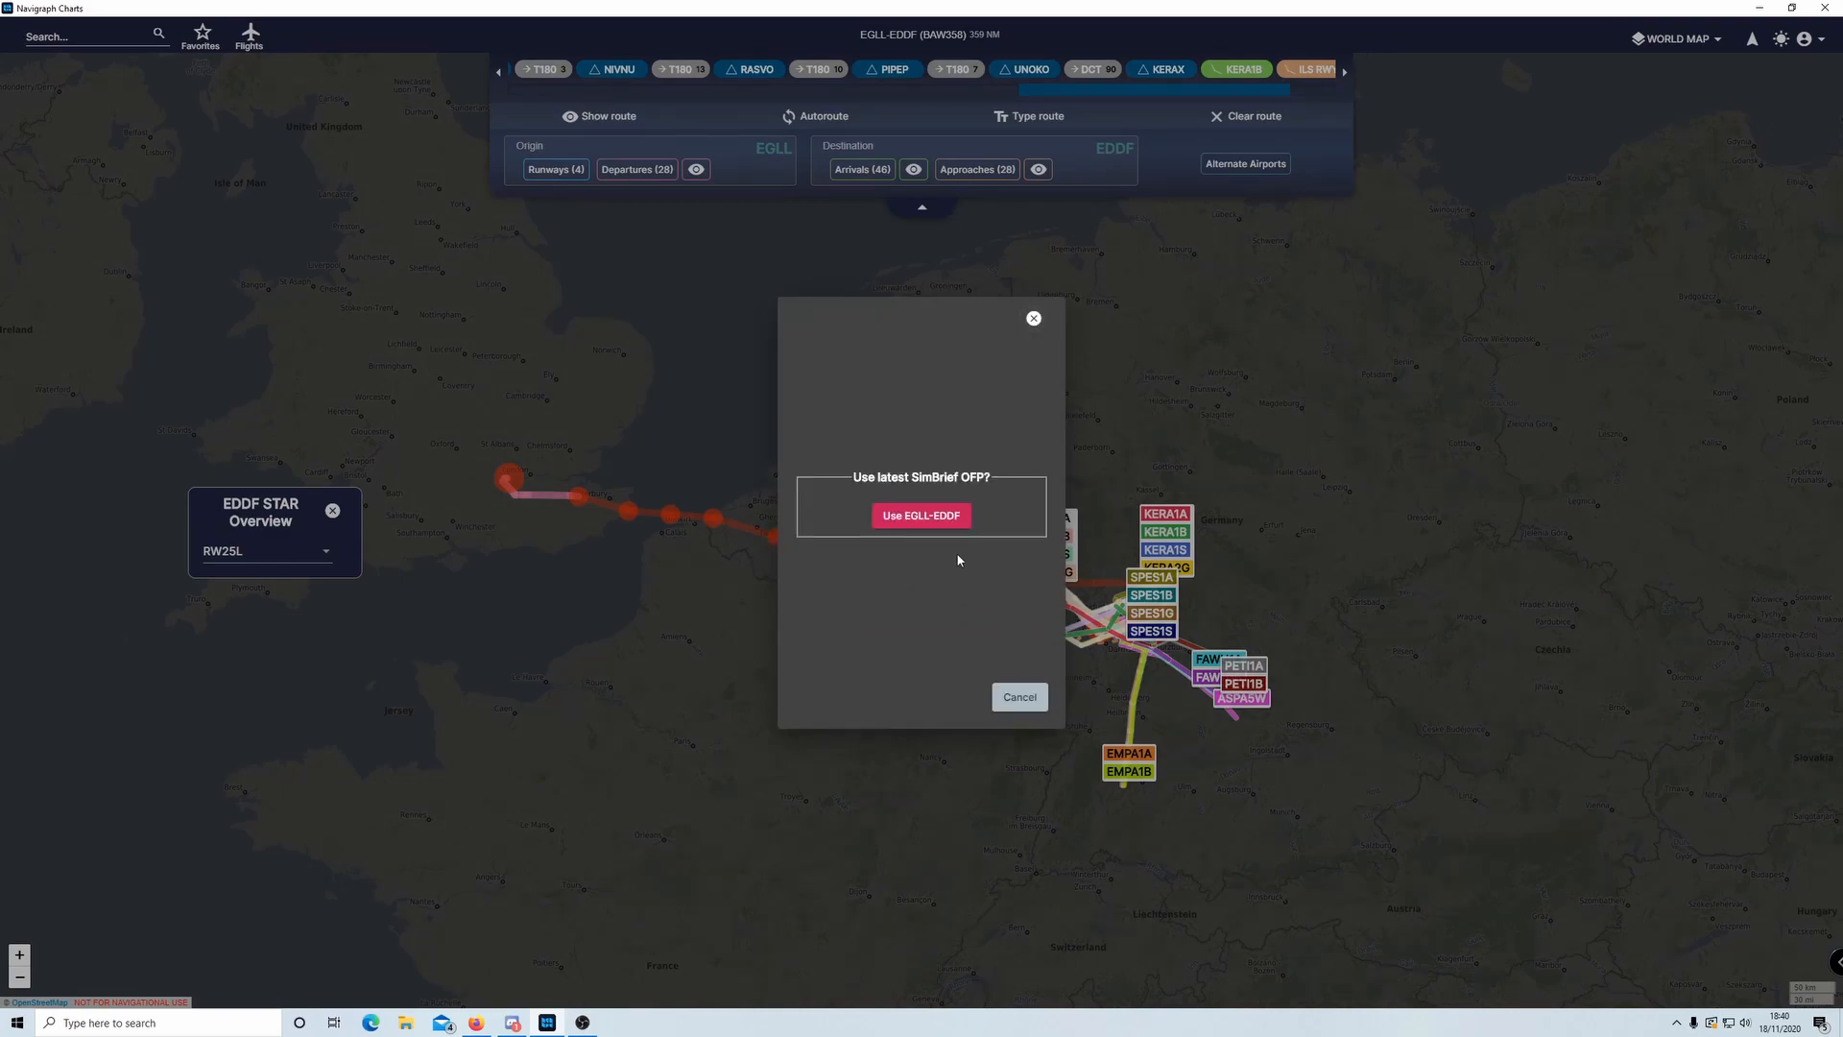
click(933, 520)
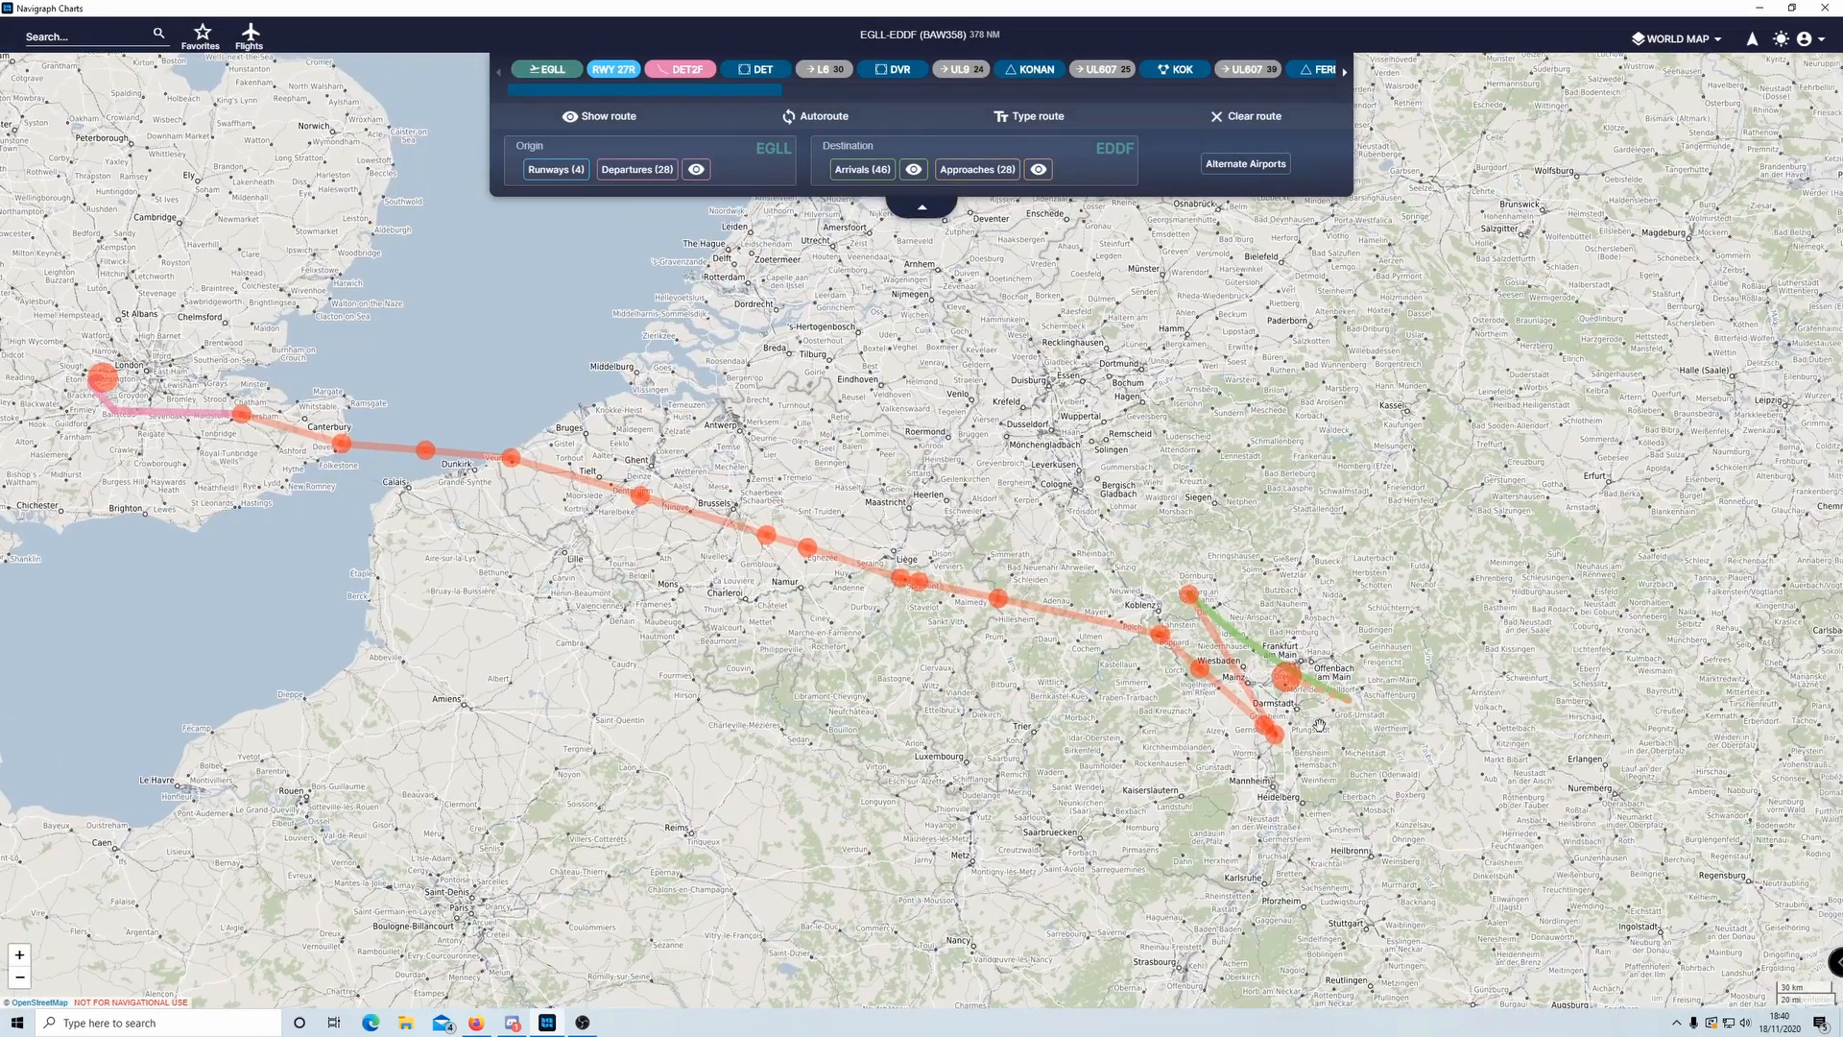
- Examine the route's final waypoints and the ROLI1S arrival around Frankfurt, identifying the southernmost waypoint
scroll(1319, 725, up, 2)
drag(1318, 725, 1328, 821)
scroll(1241, 779, down, 1)
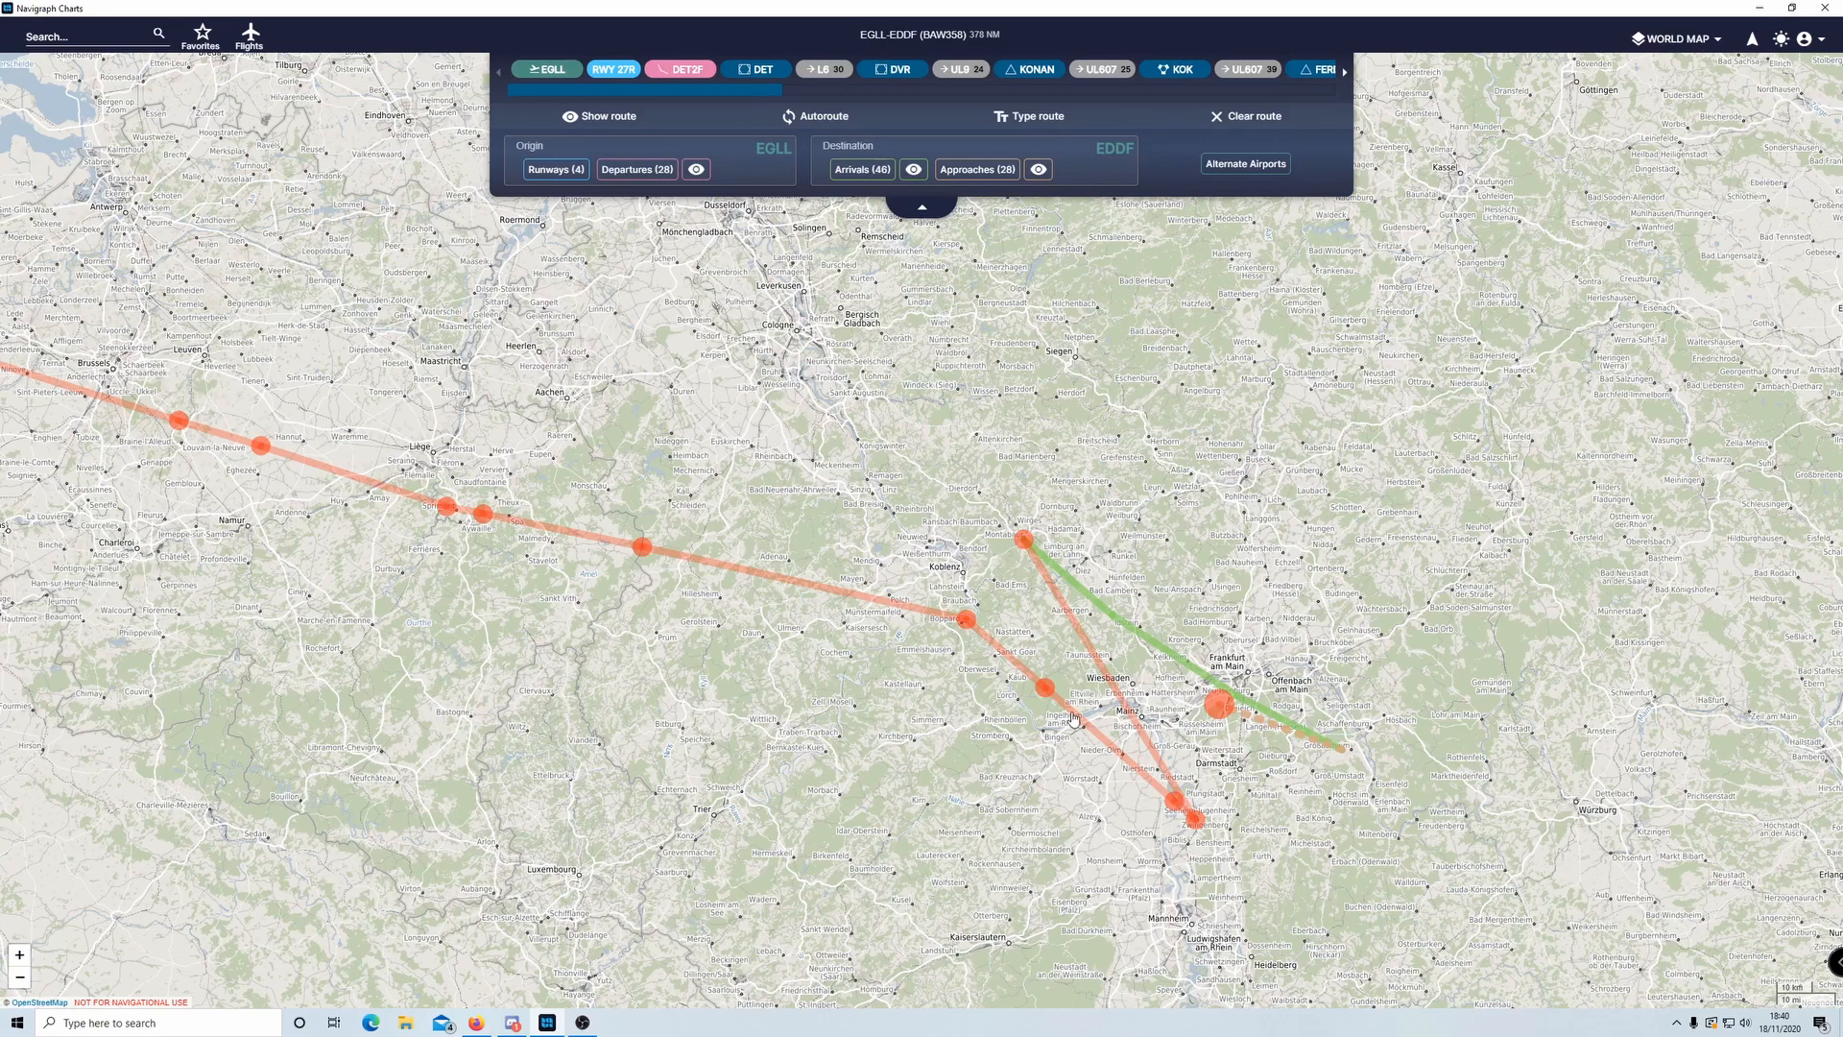
drag(1114, 750, 1008, 760)
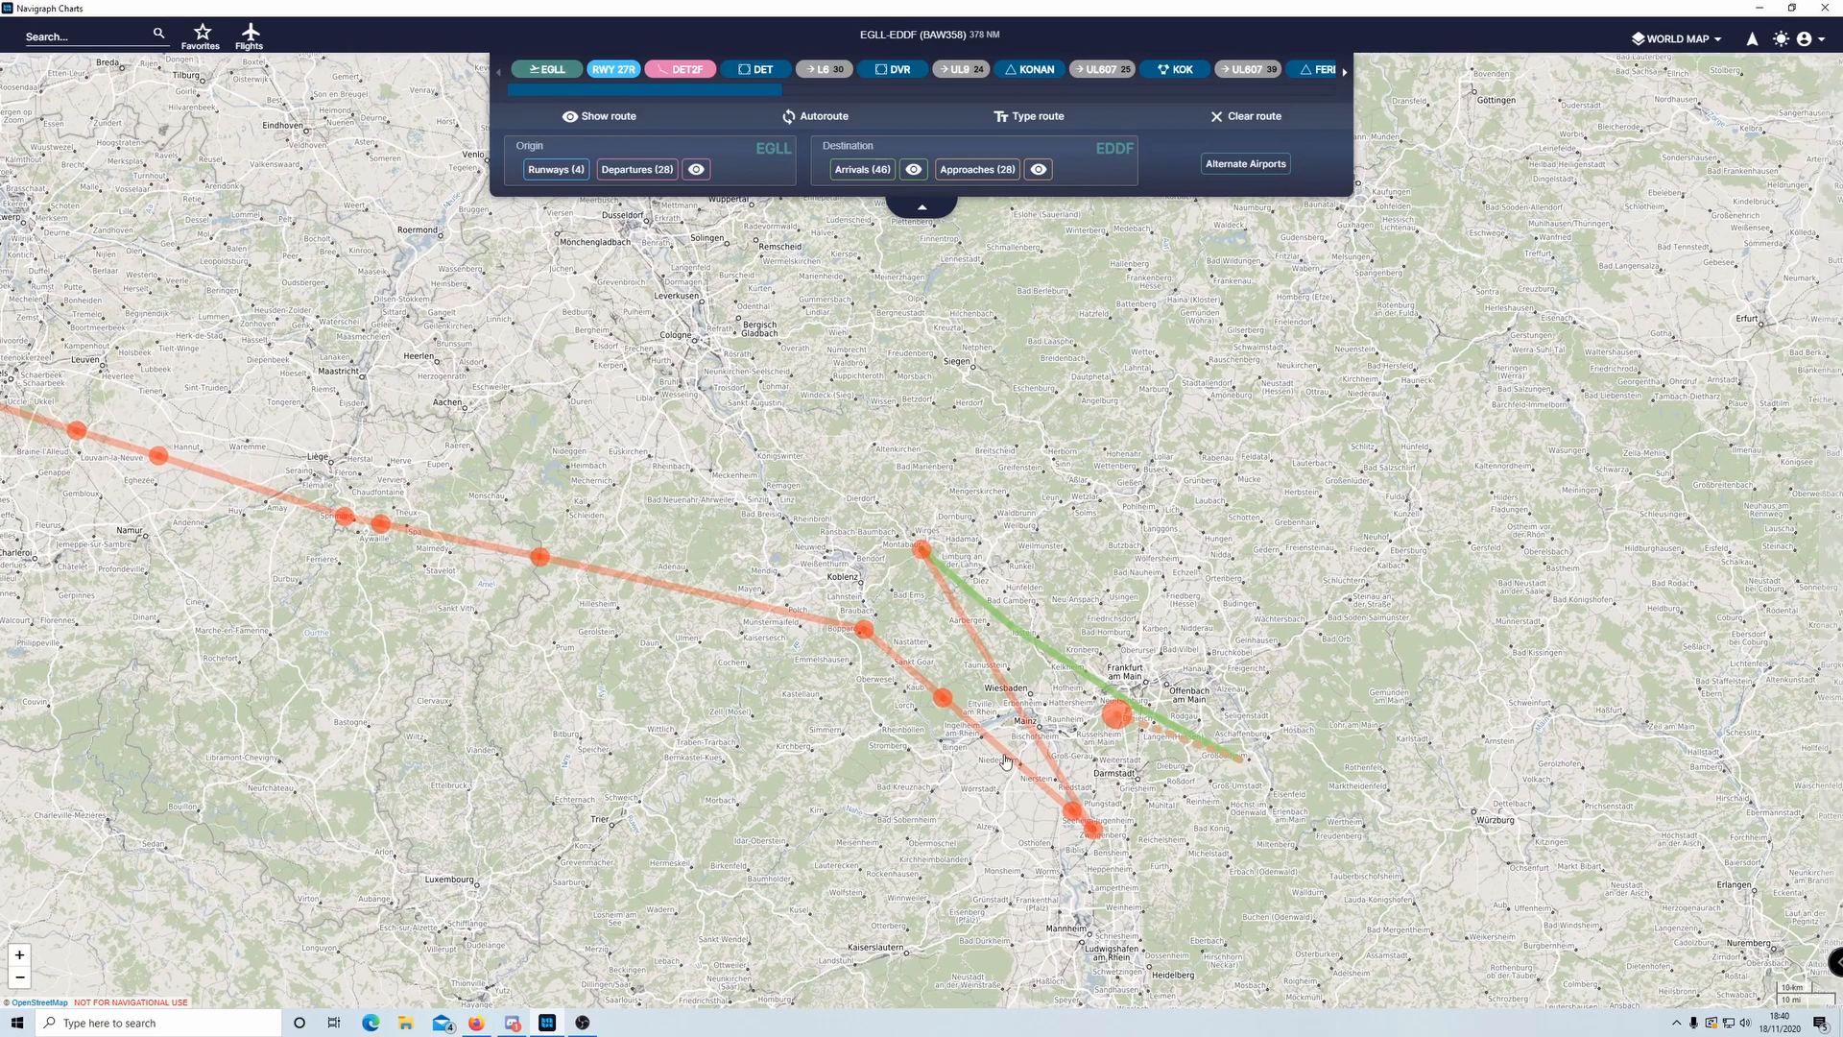
click(1093, 829)
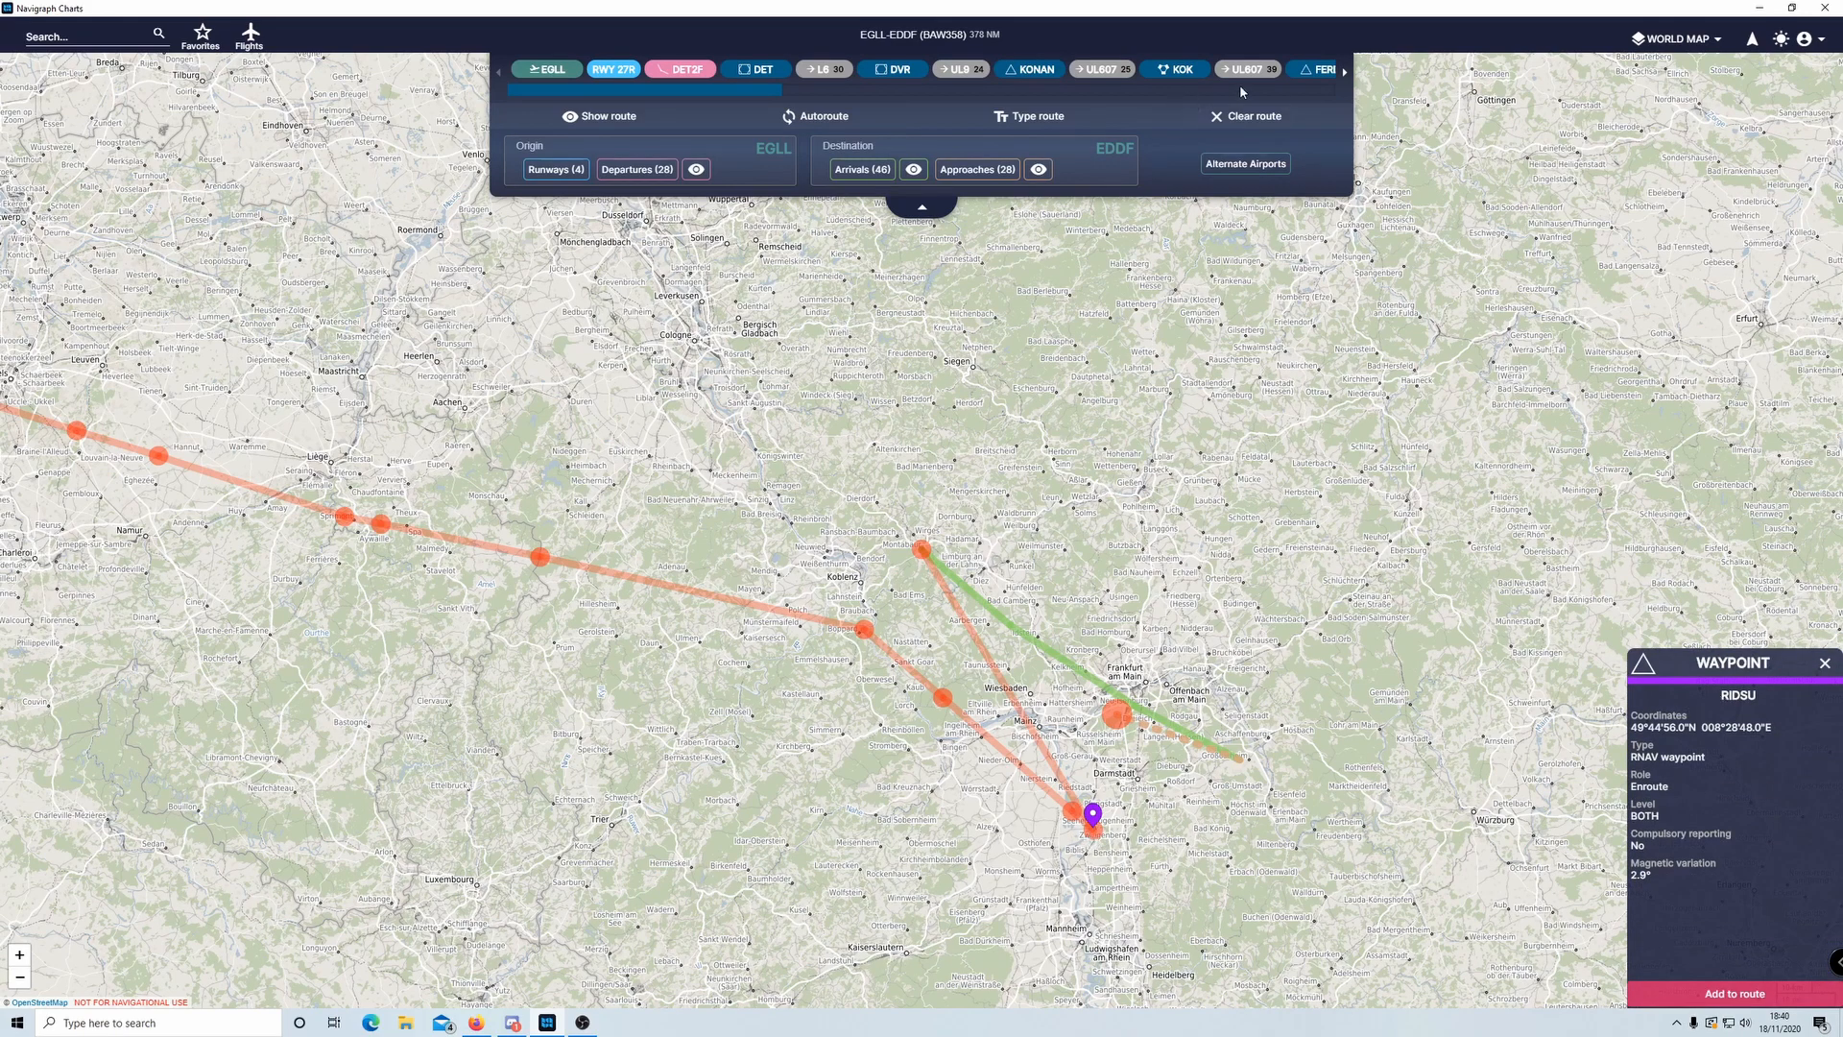
- Delete RIDSU, NONKO, UBIDU and AMASI from the Navigraph route so that MATUG leads directly to ROLIS
drag(745, 83, 1327, 108)
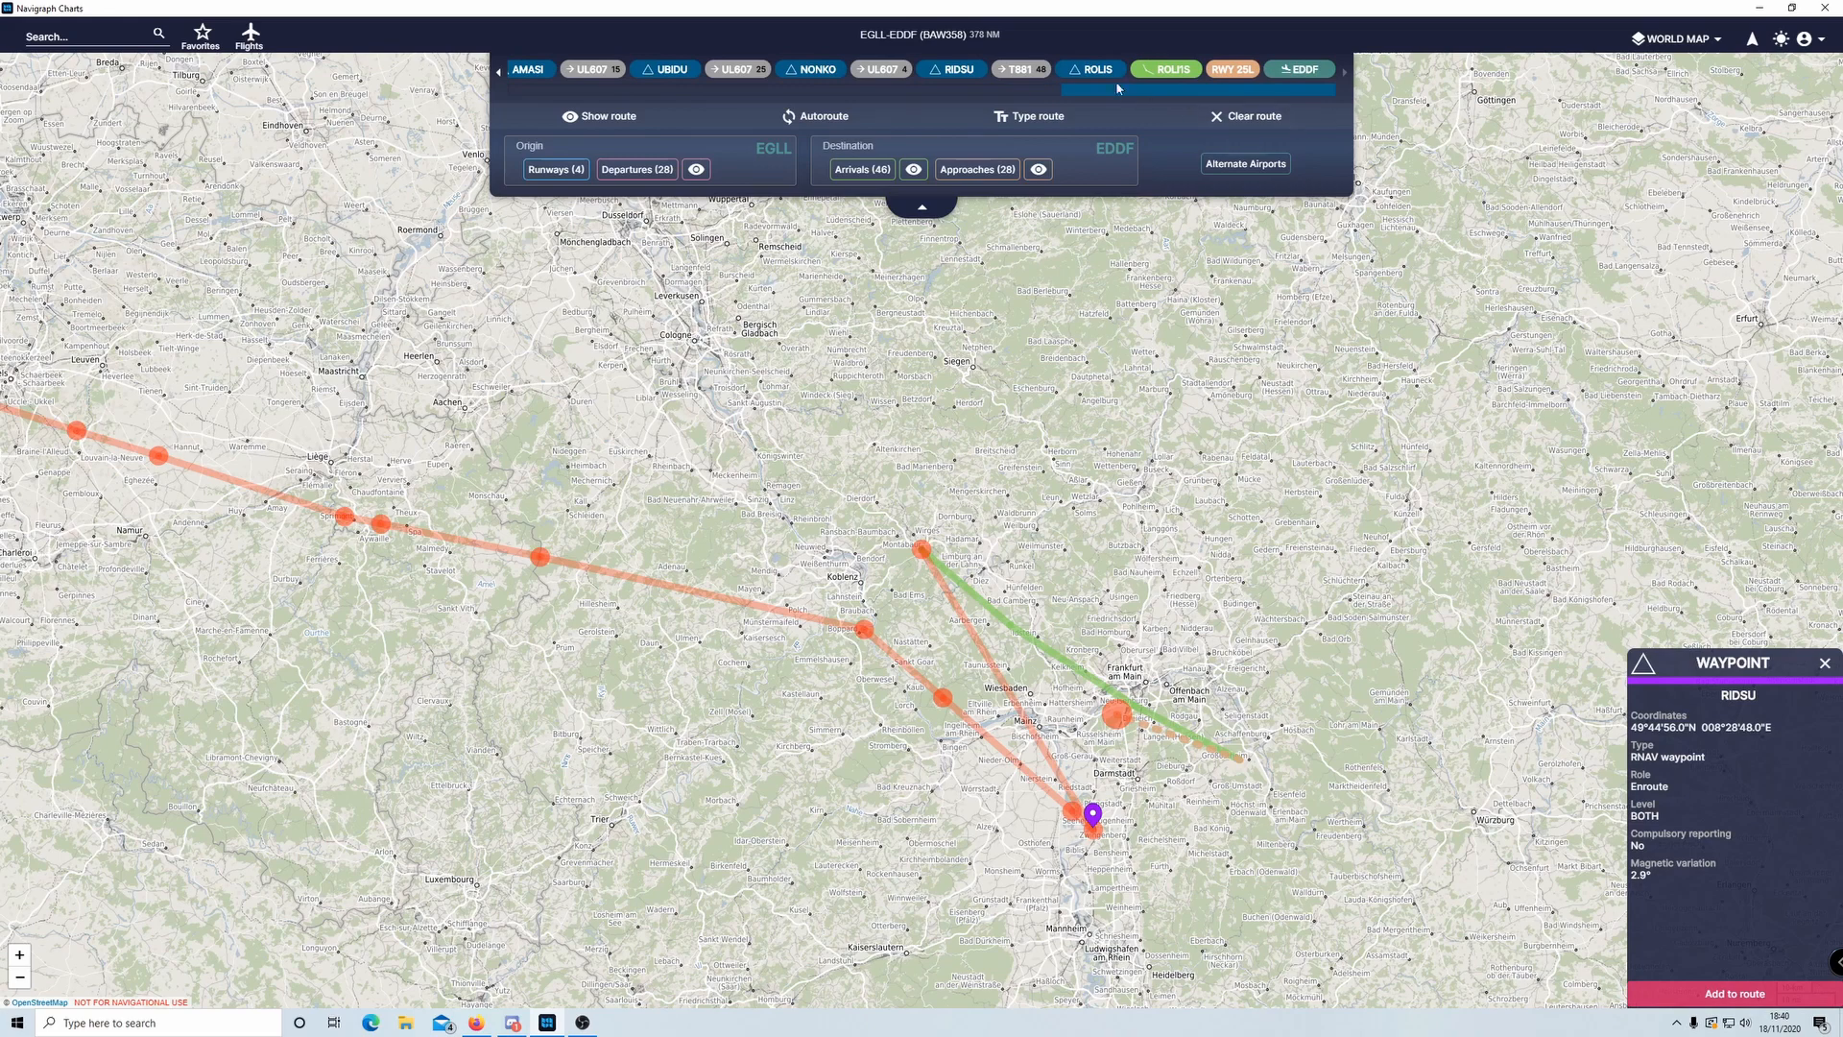
click(958, 69)
click(963, 106)
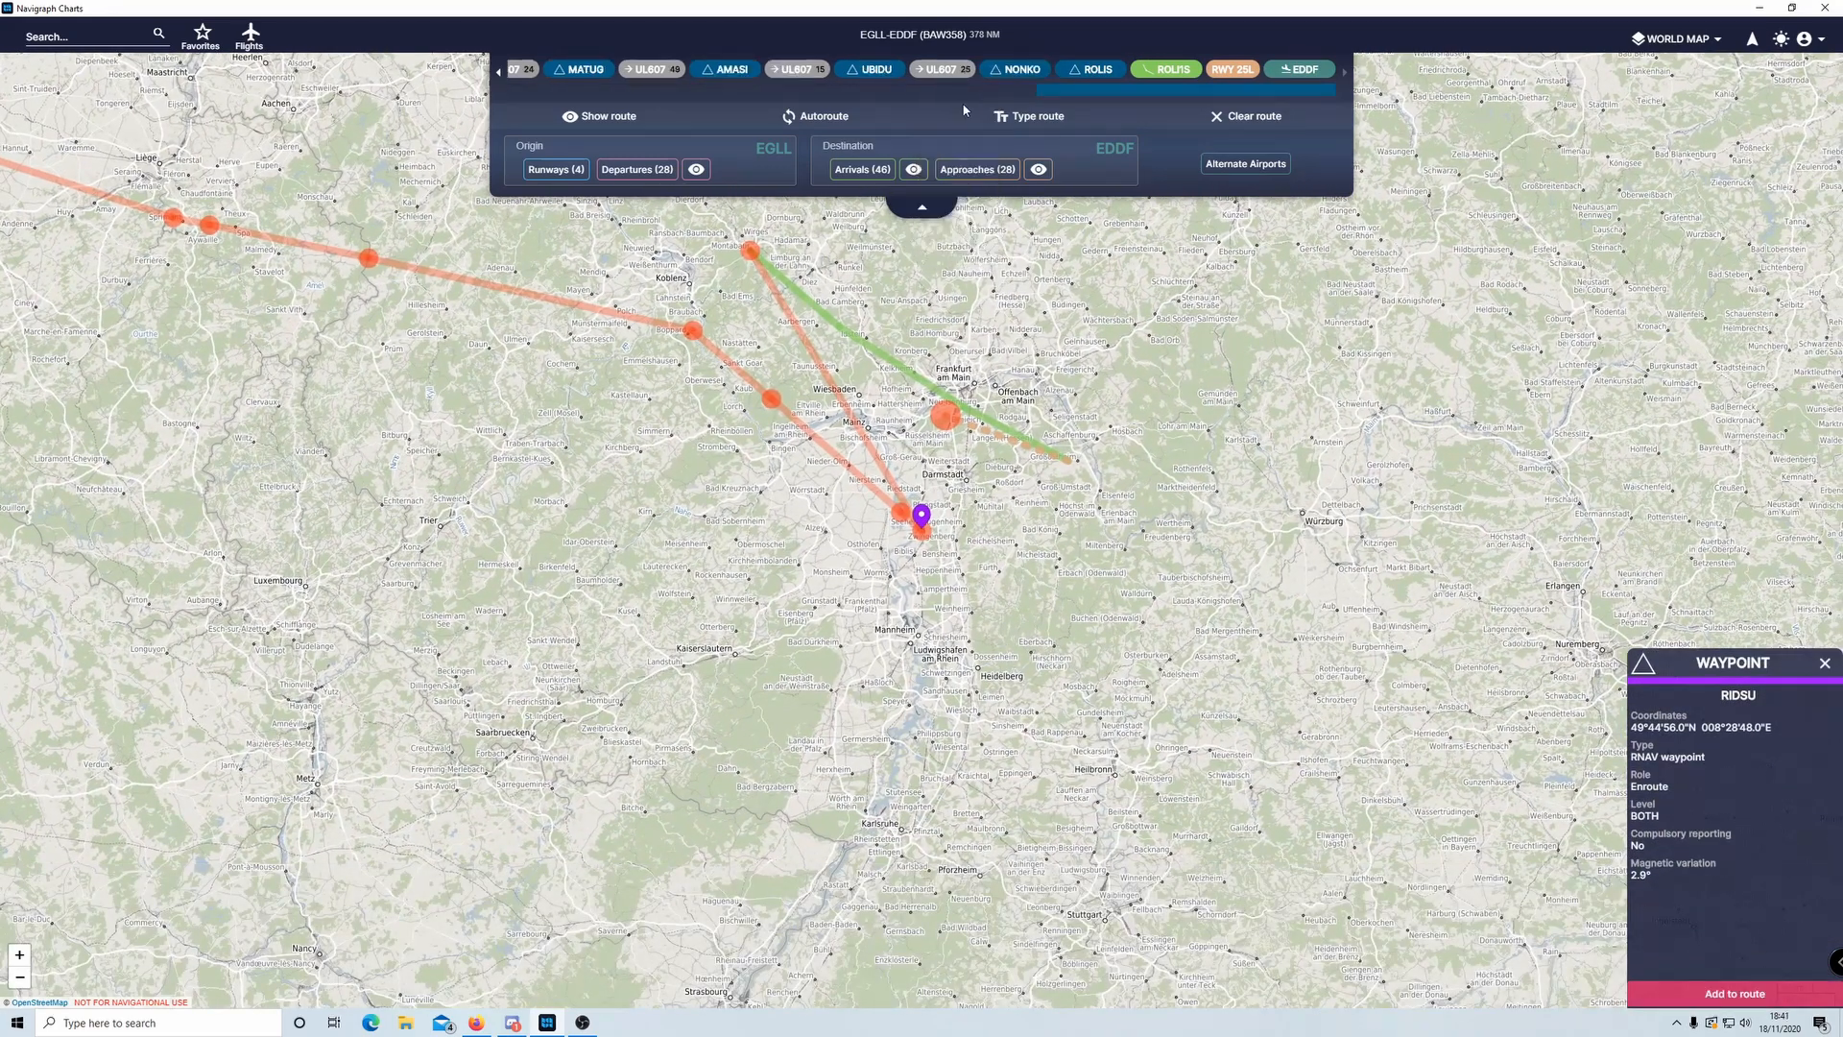
click(878, 71)
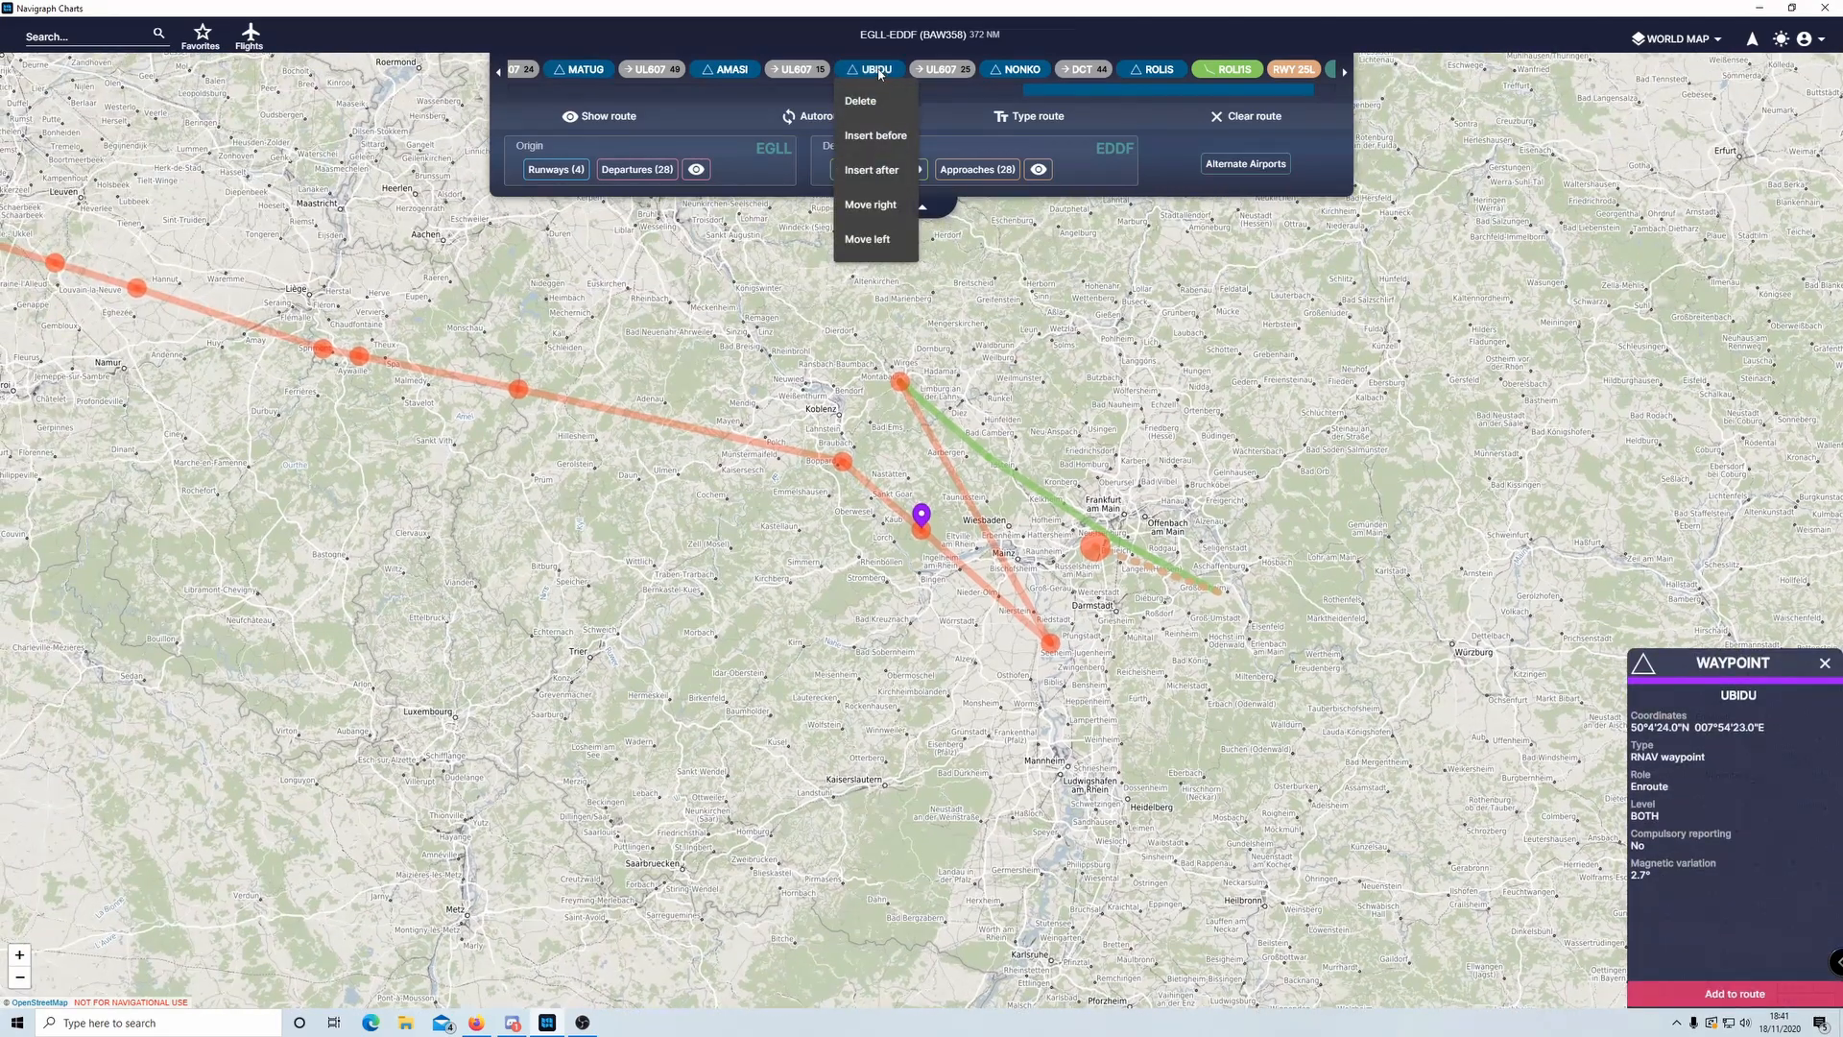
click(1051, 69)
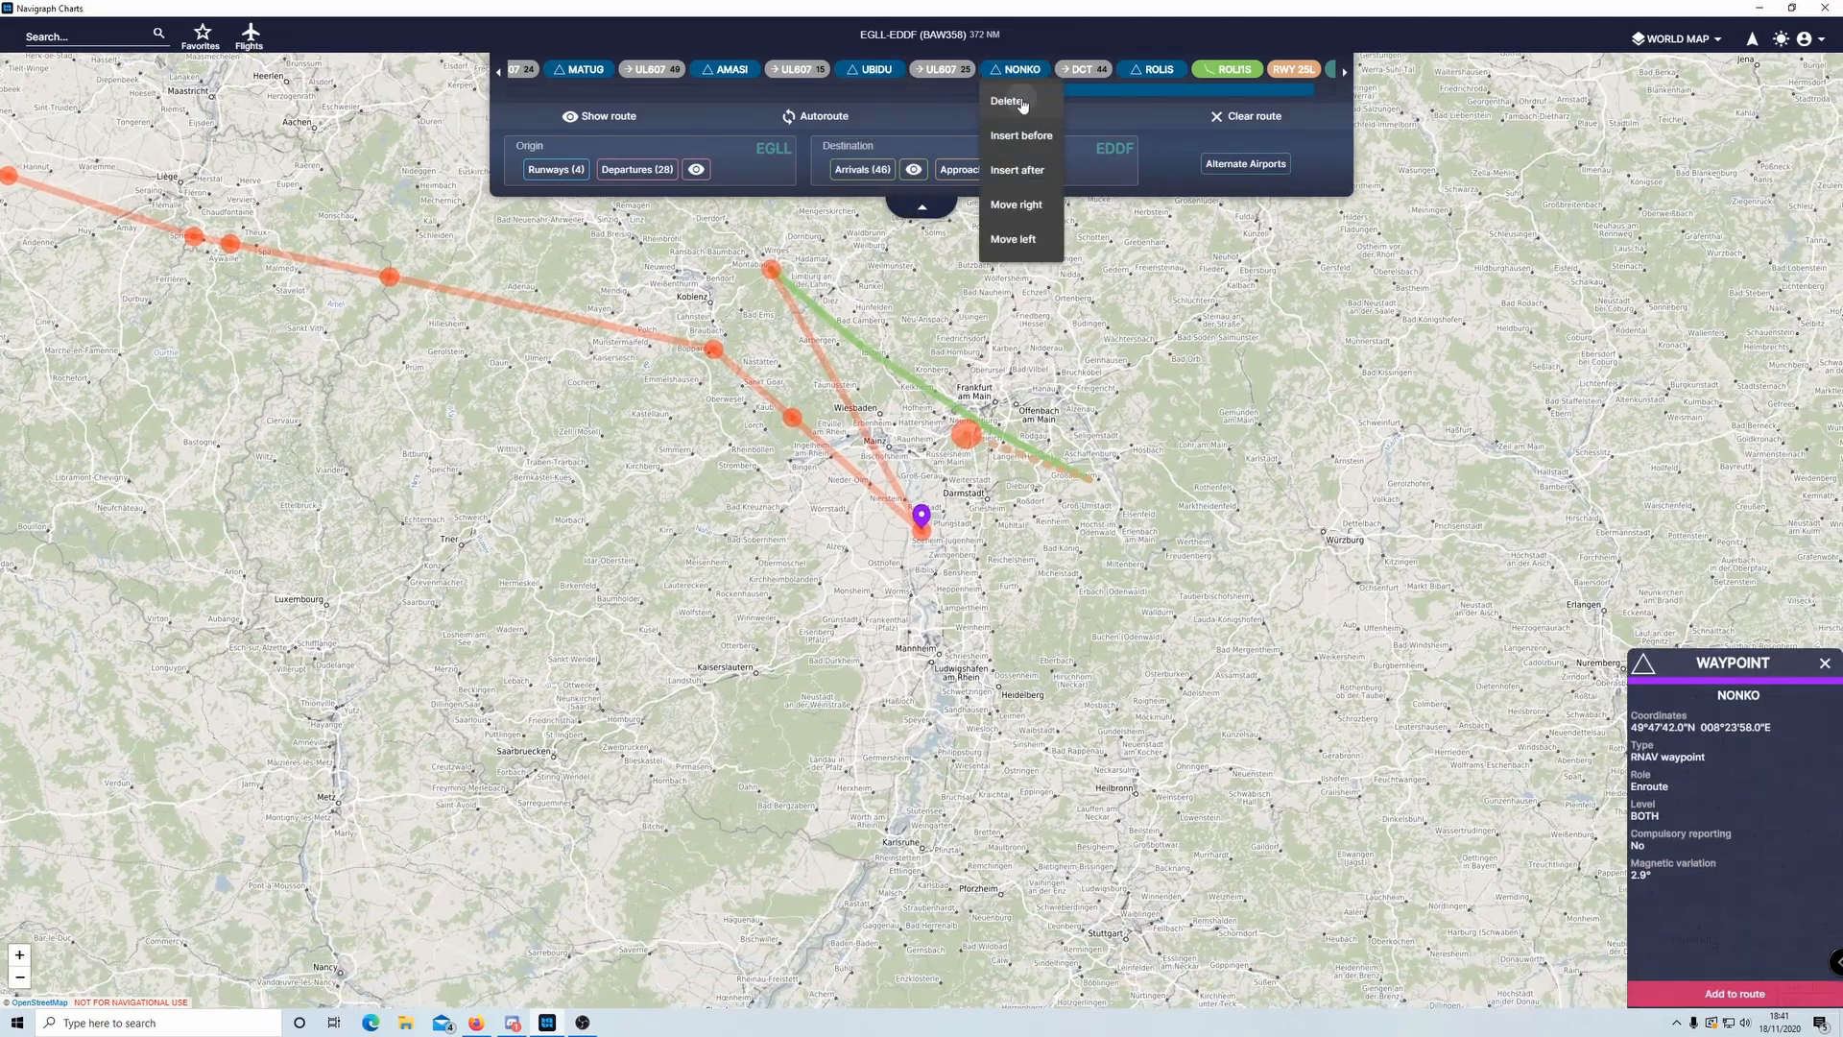
click(1008, 101)
click(1015, 69)
click(1008, 105)
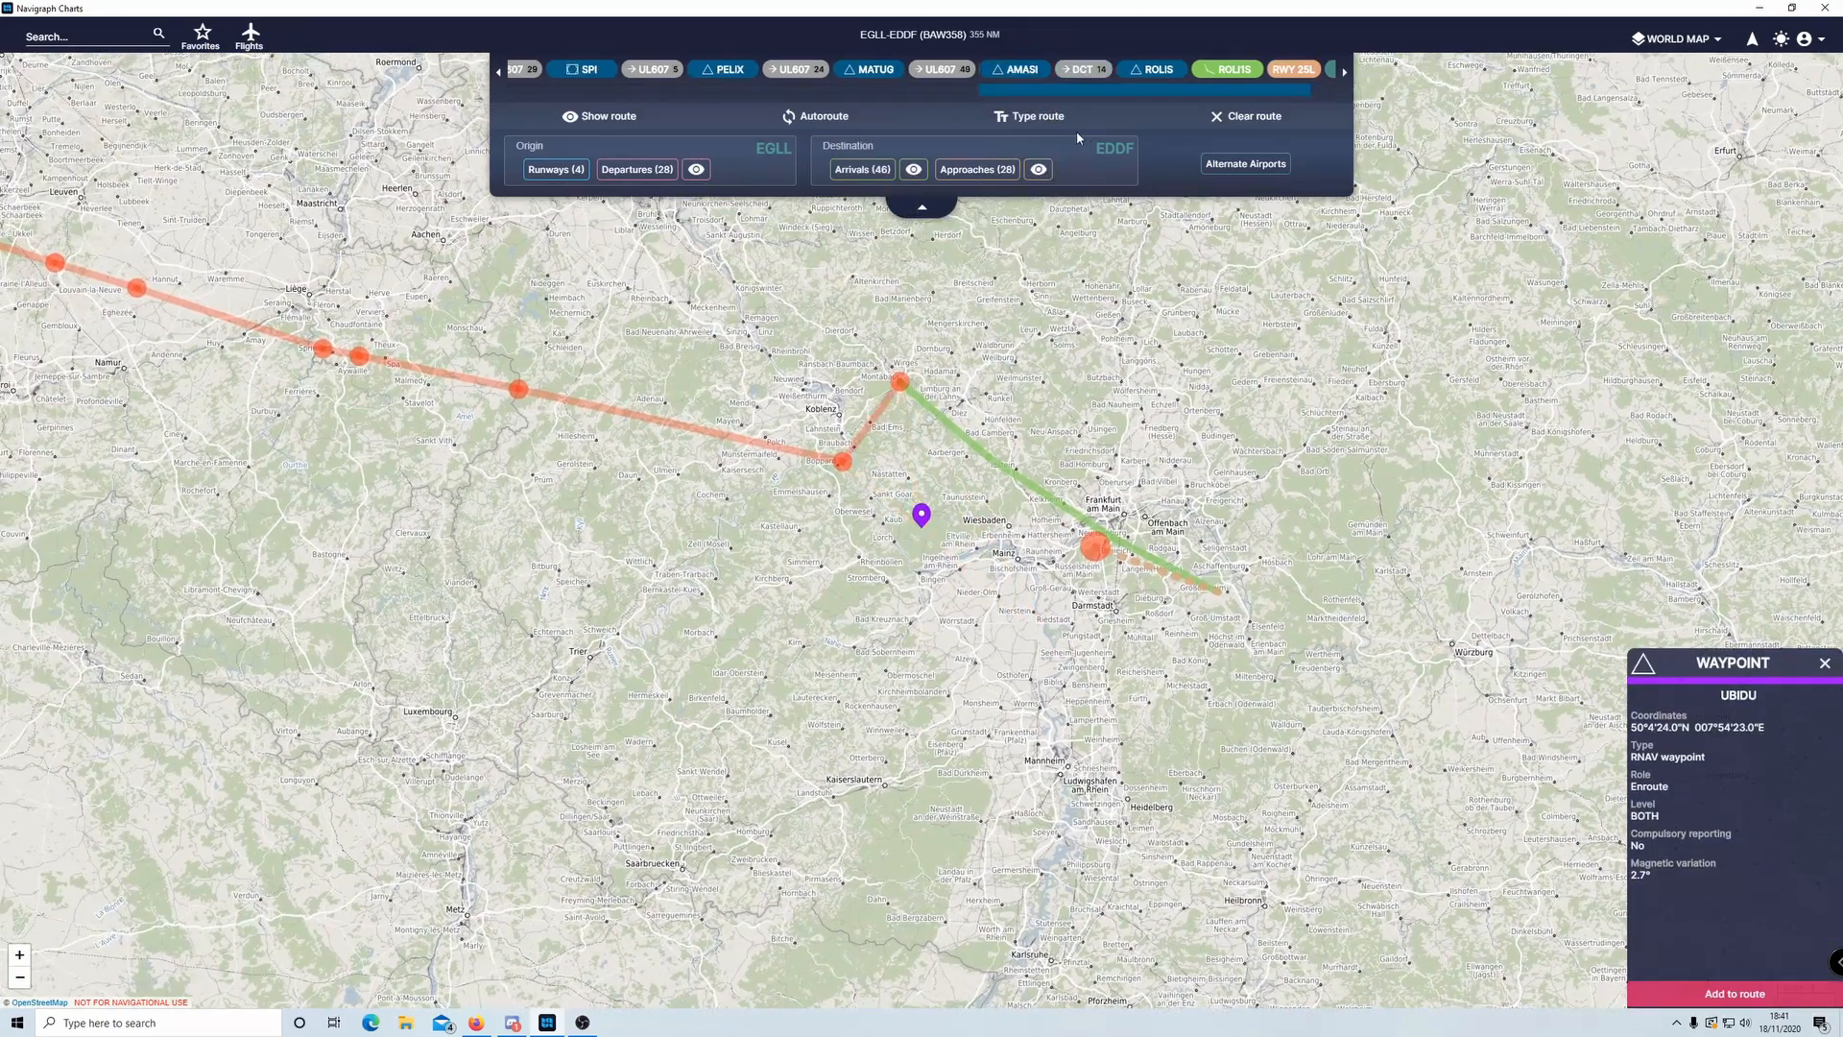
click(1005, 70)
click(1008, 106)
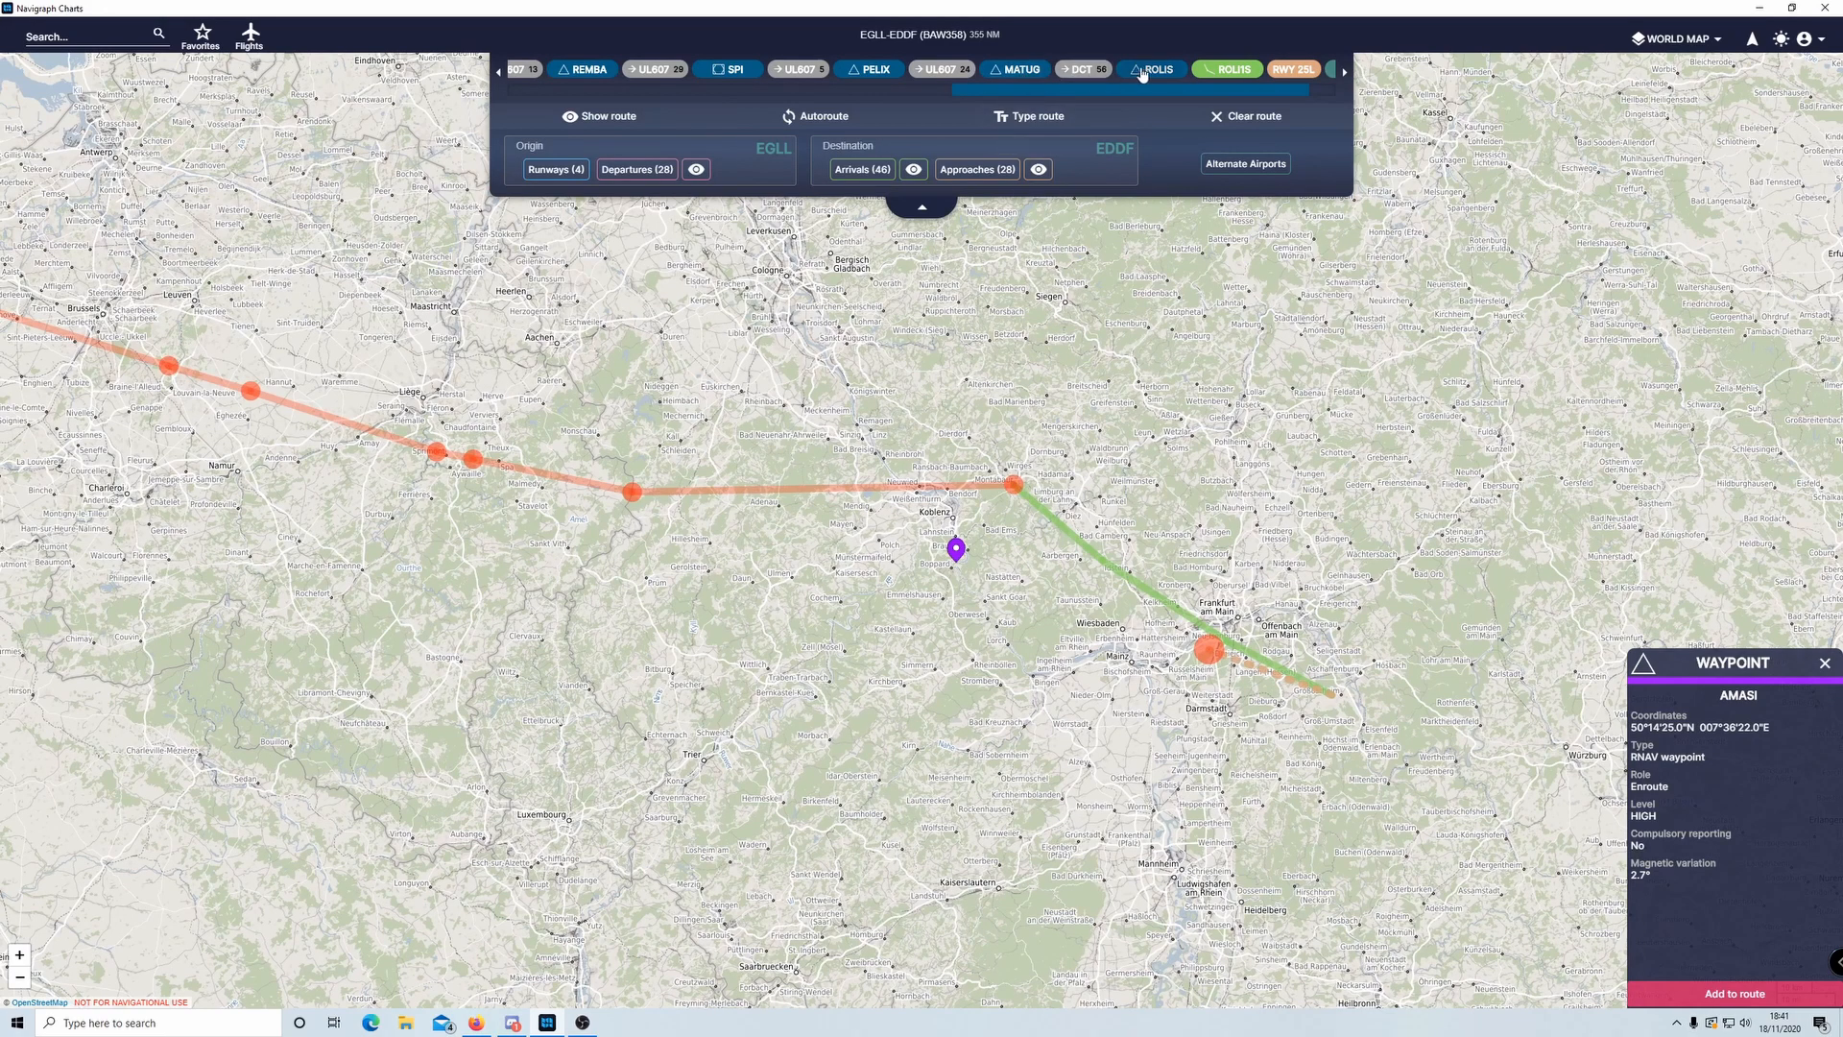
- Switch to SimBrief in the browser and reopen the EGLL-EDDF flight to edit its route
key(alt+Tab)
scroll(588, 477, down, 2)
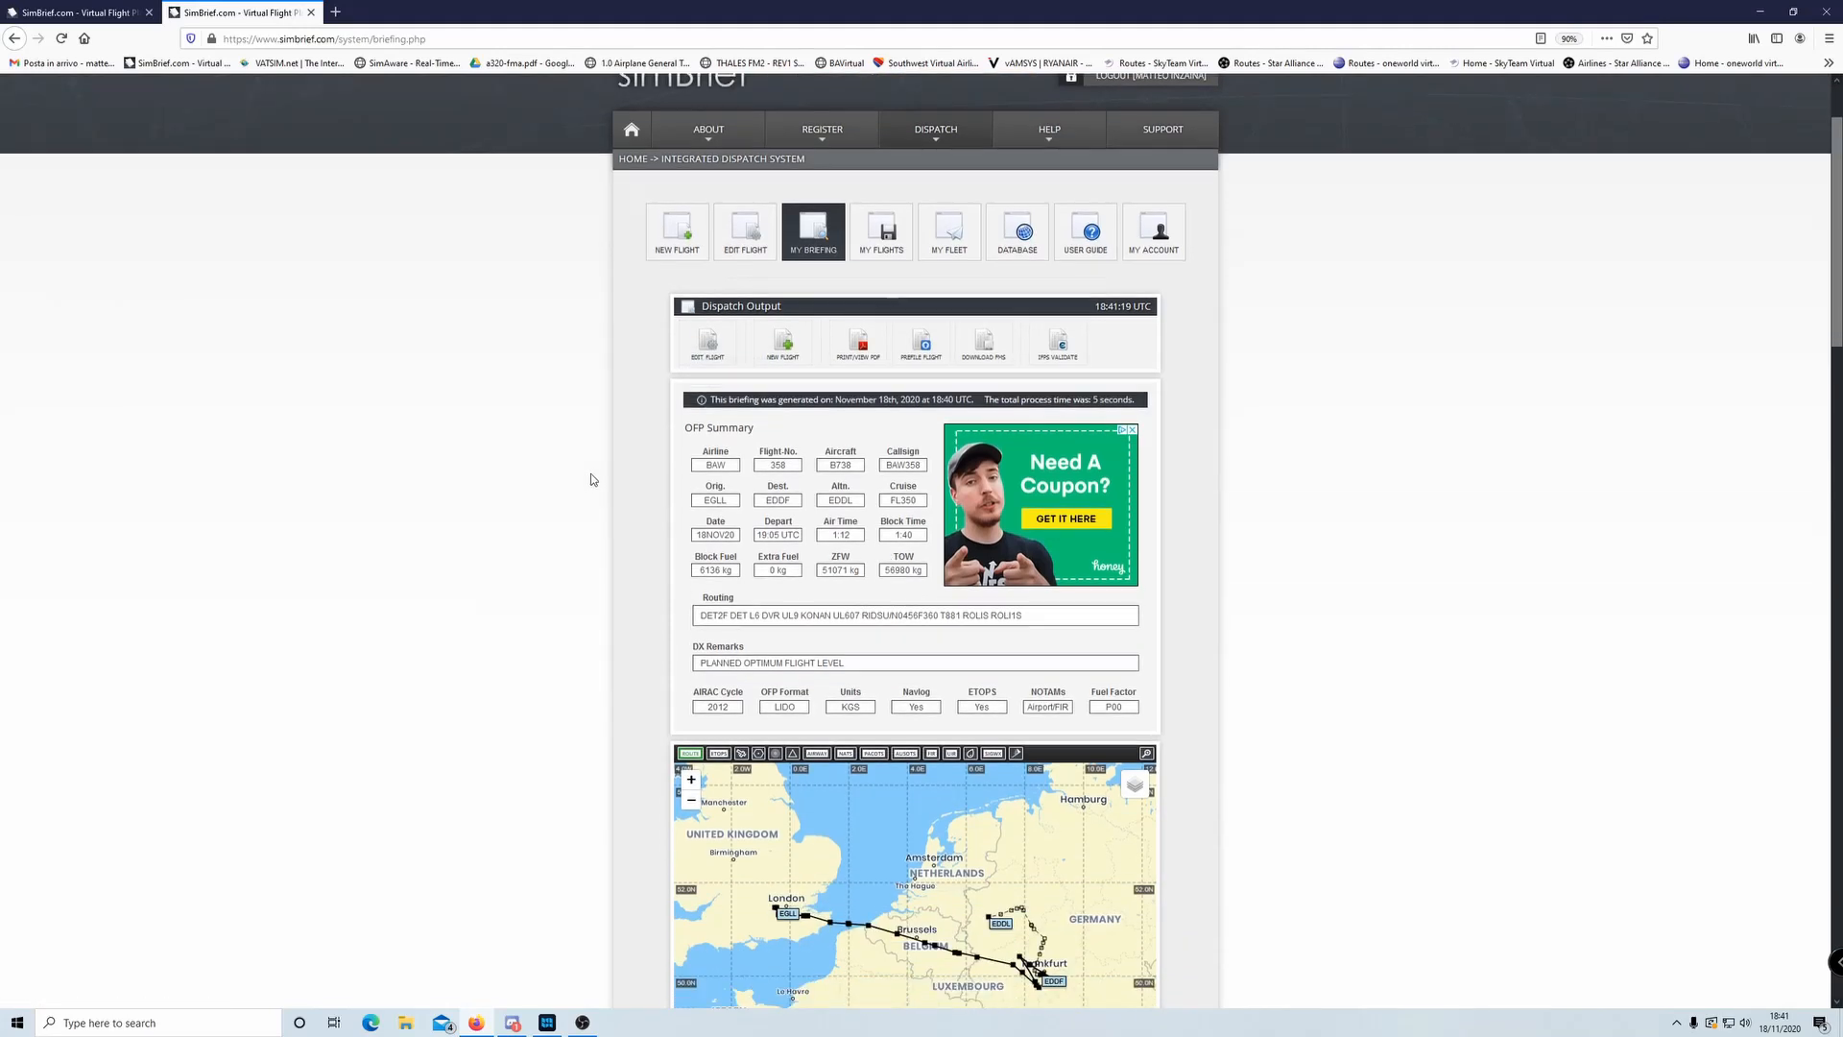
click(718, 295)
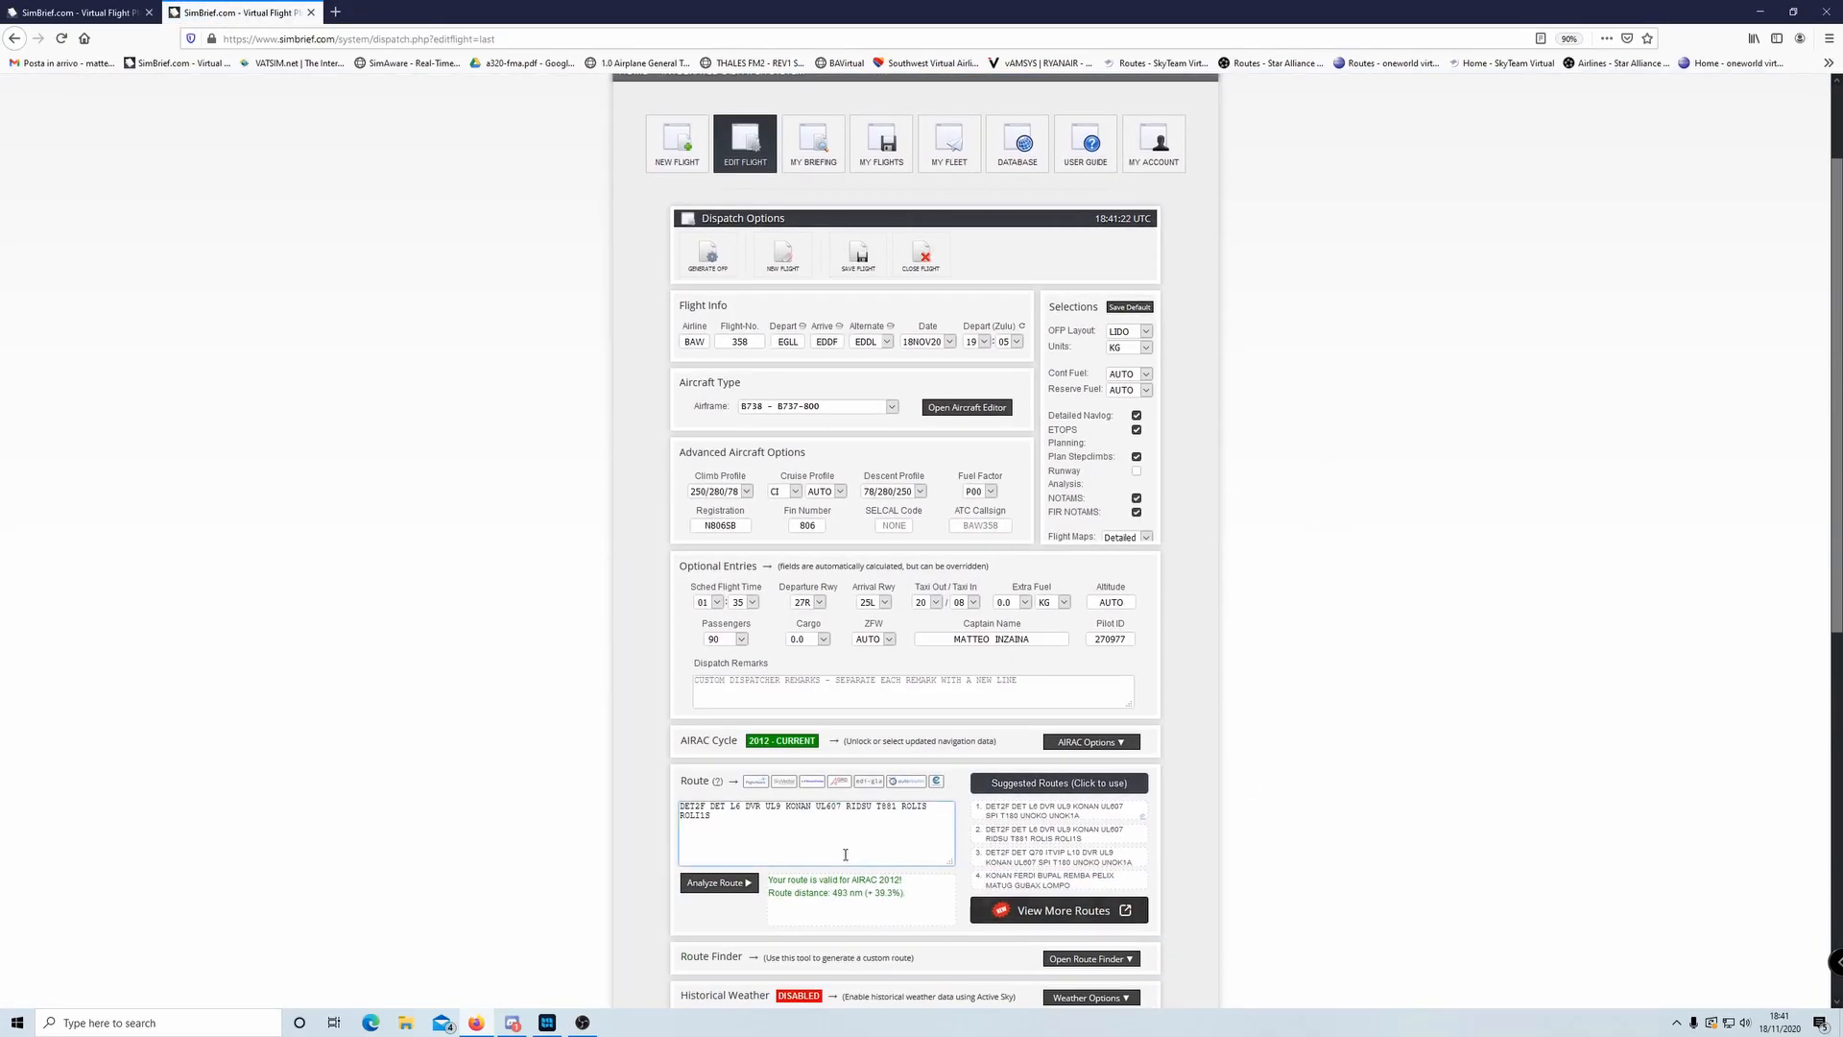
click(867, 827)
- Compare the KONAN UL607 RIDSU portion of the SimBrief route with the shortened route in Navigraph Charts
key(alt+Tab)
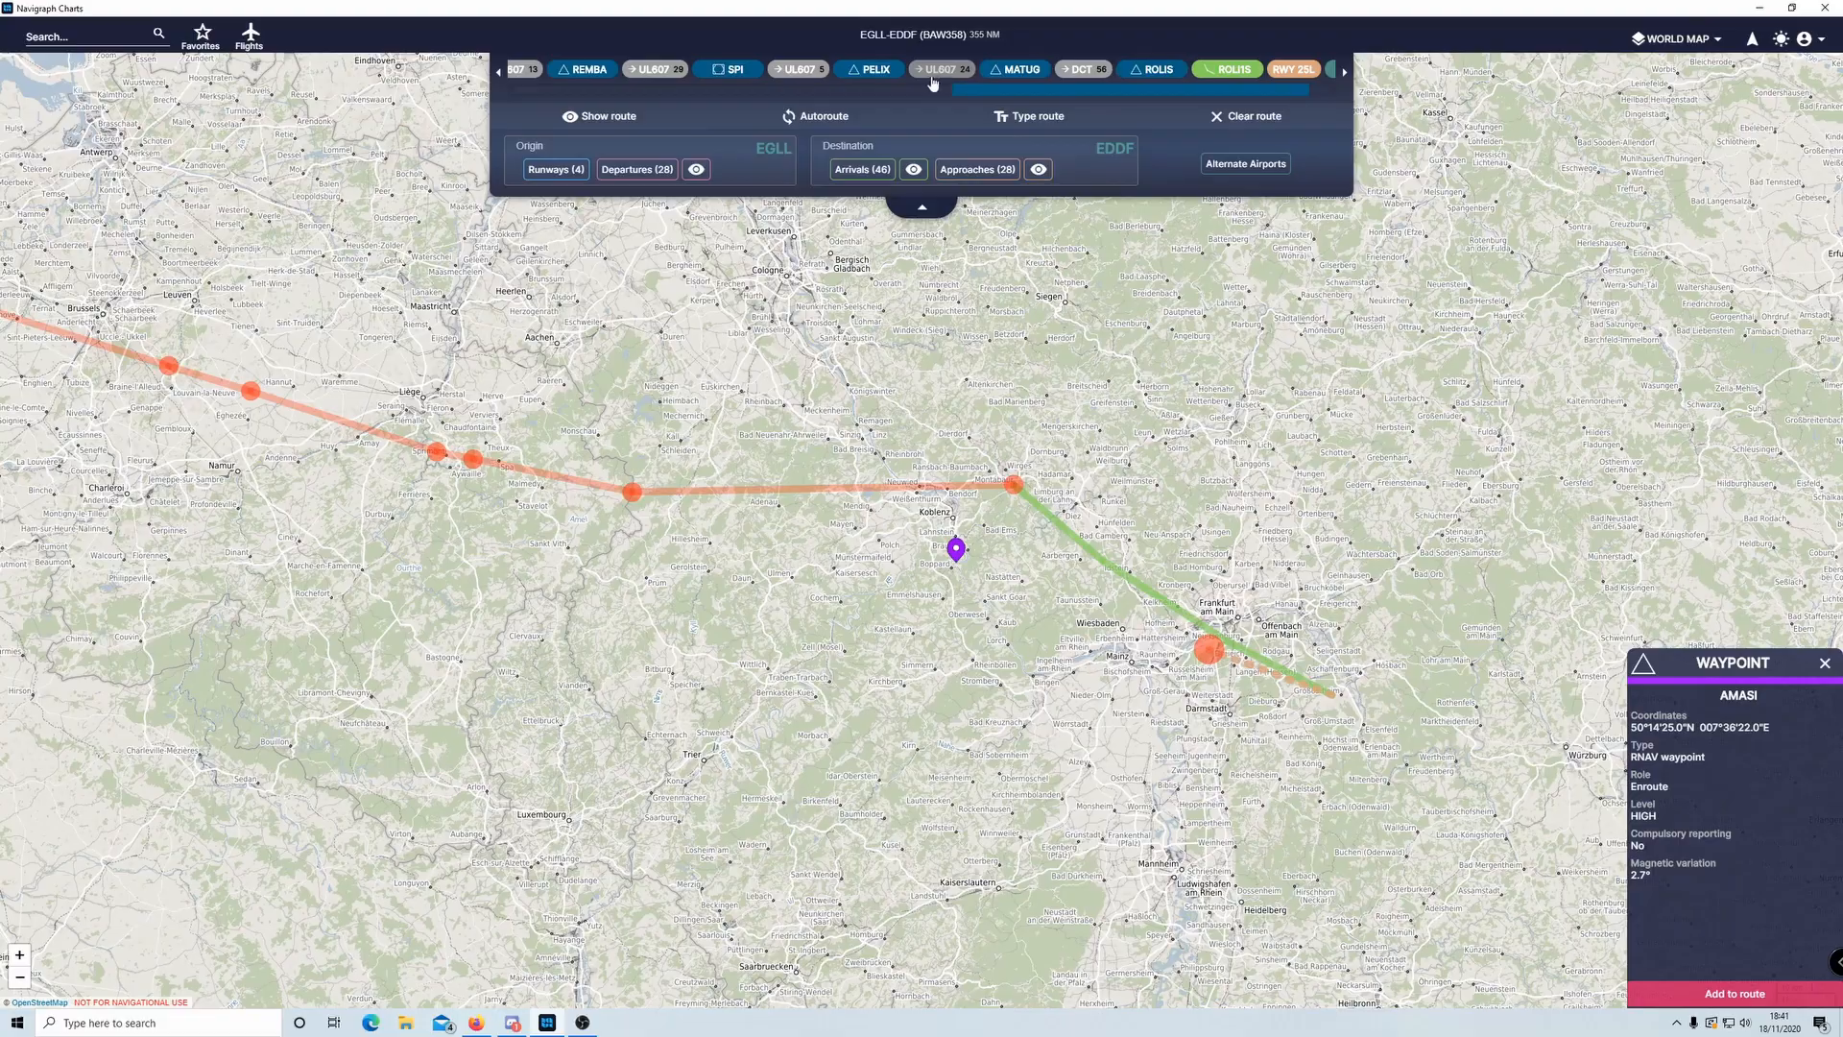
key(alt+Tab)
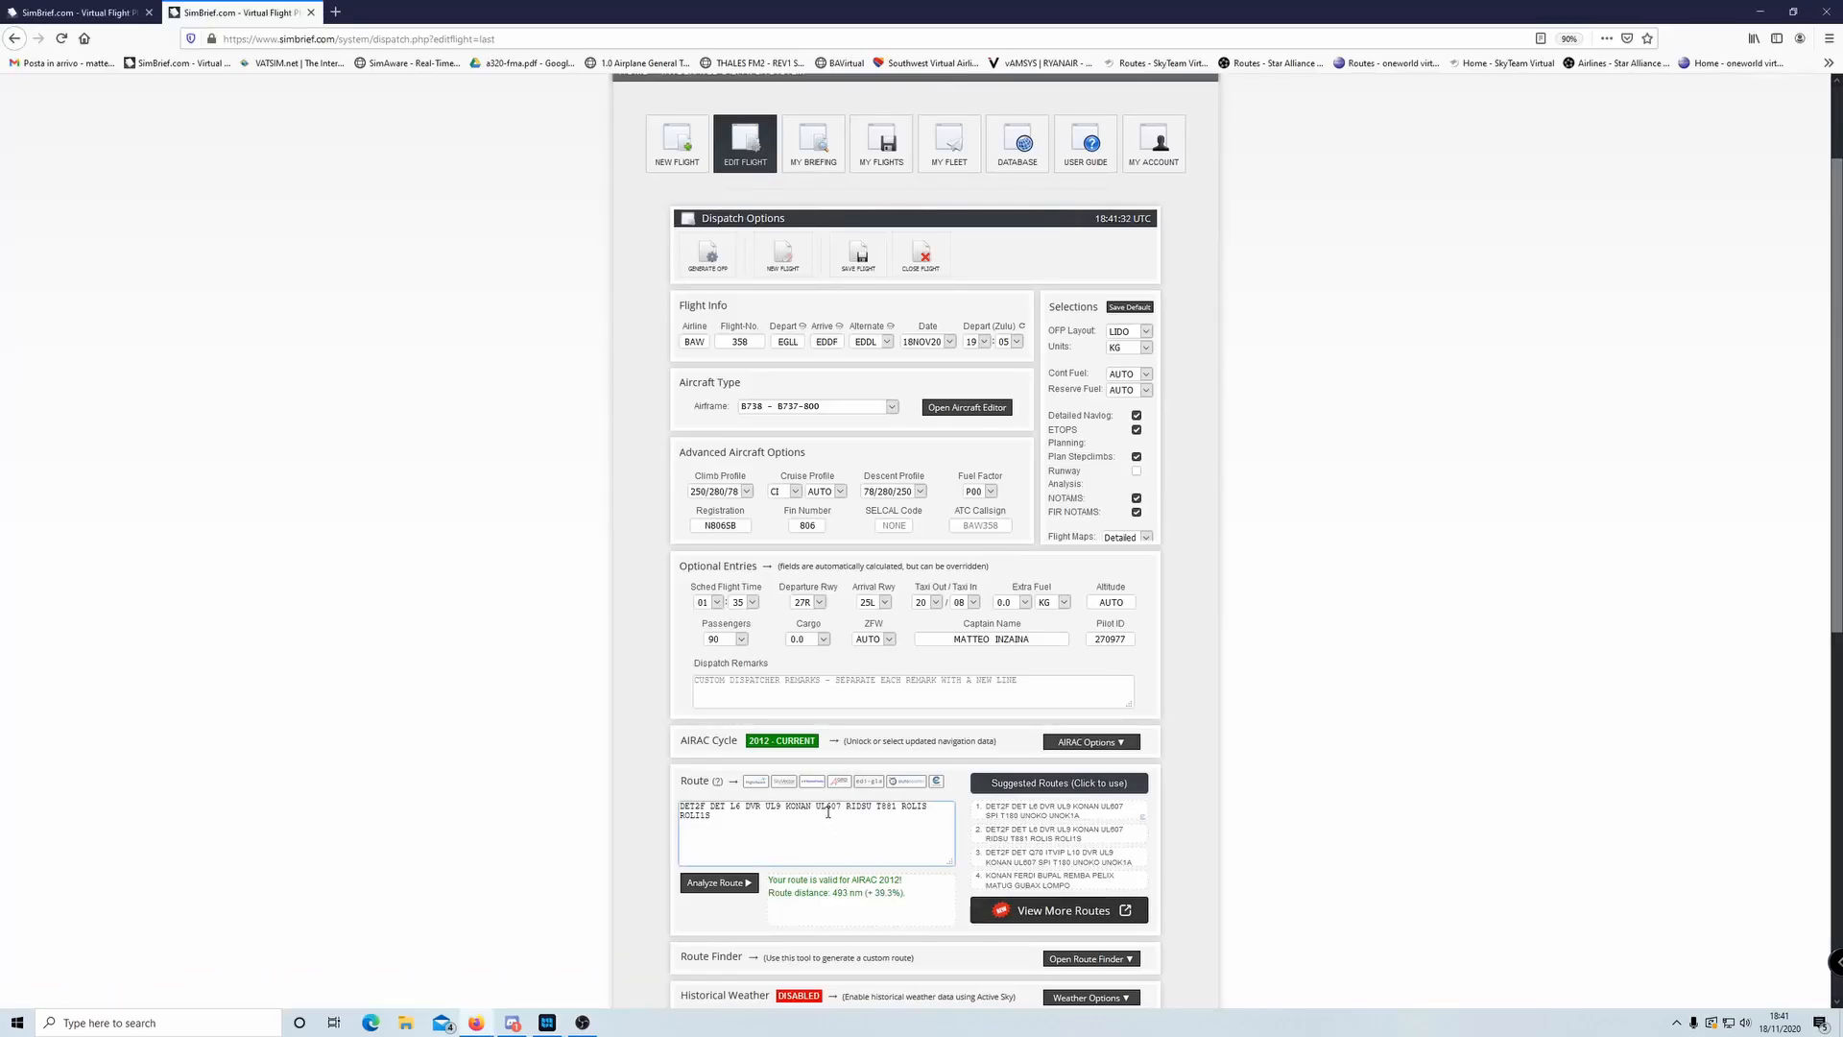
key(alt+Tab)
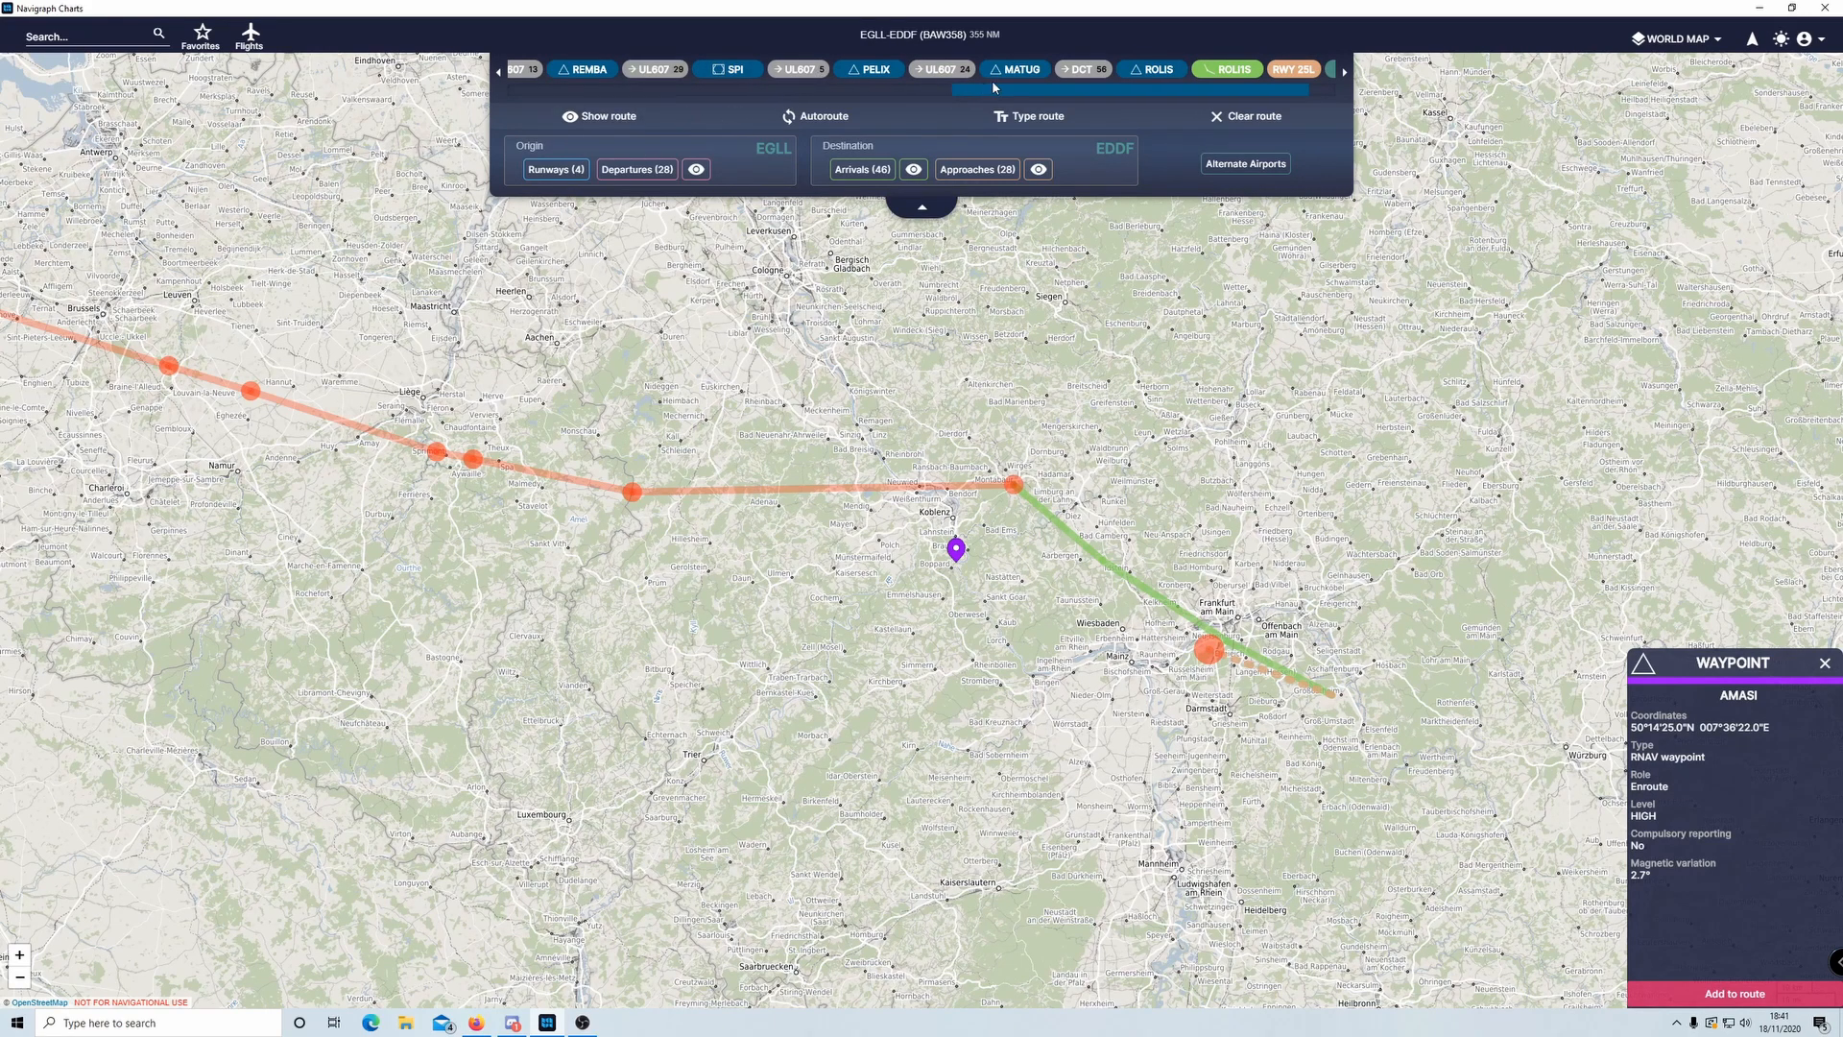
drag(993, 83, 943, 98)
key(alt+Tab)
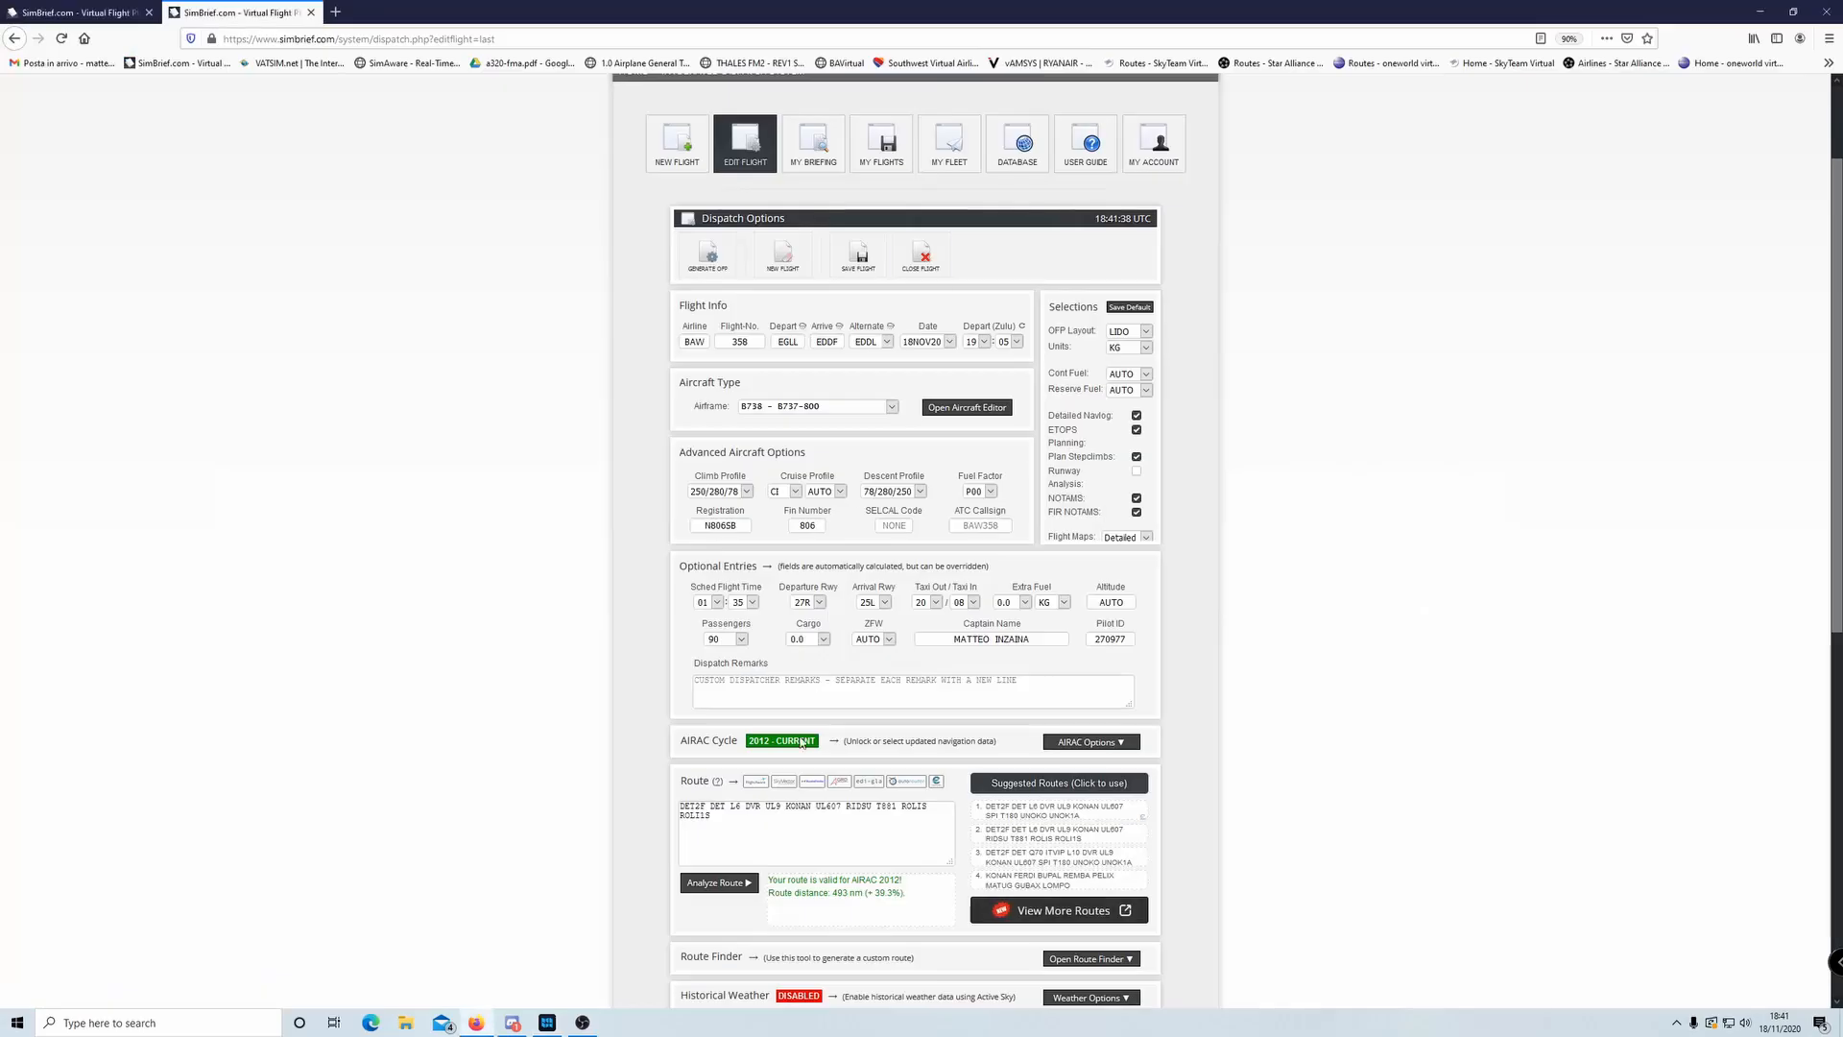
click(802, 825)
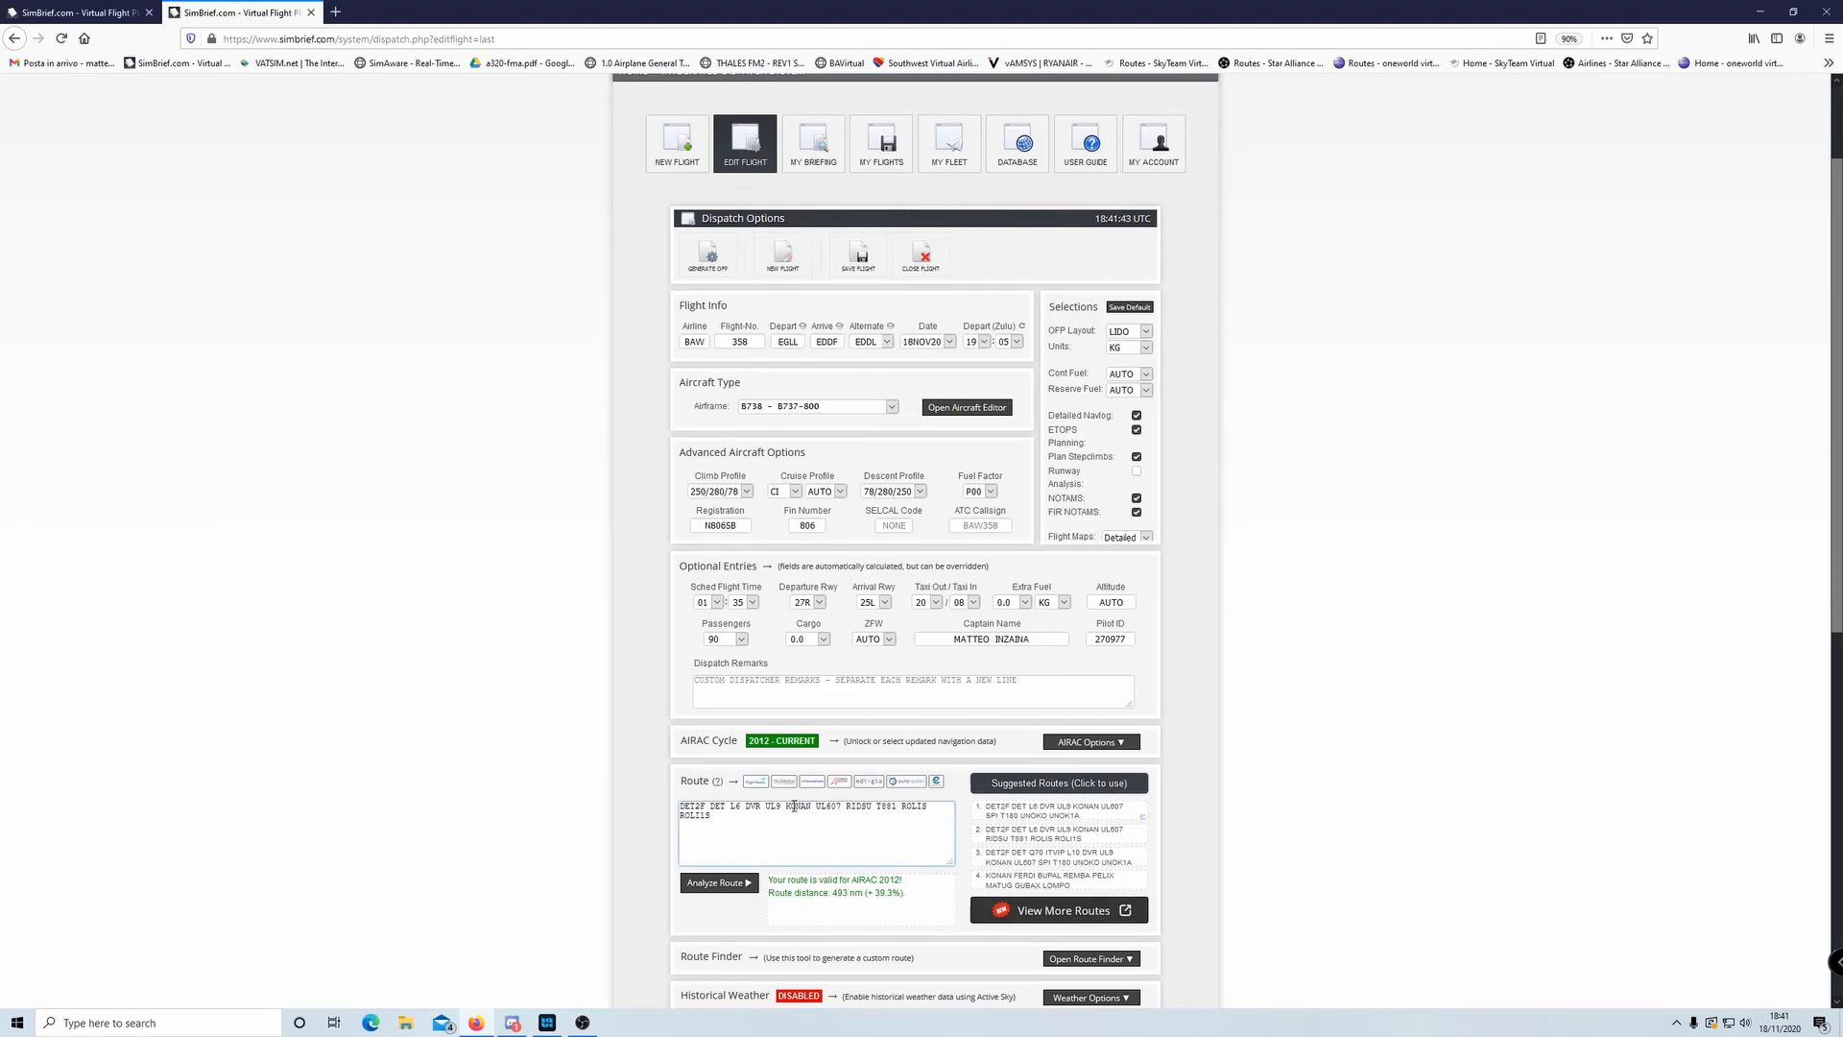
double_click(794, 806)
double_click(862, 807)
double_click(796, 807)
double_click(857, 806)
key(alt+Tab)
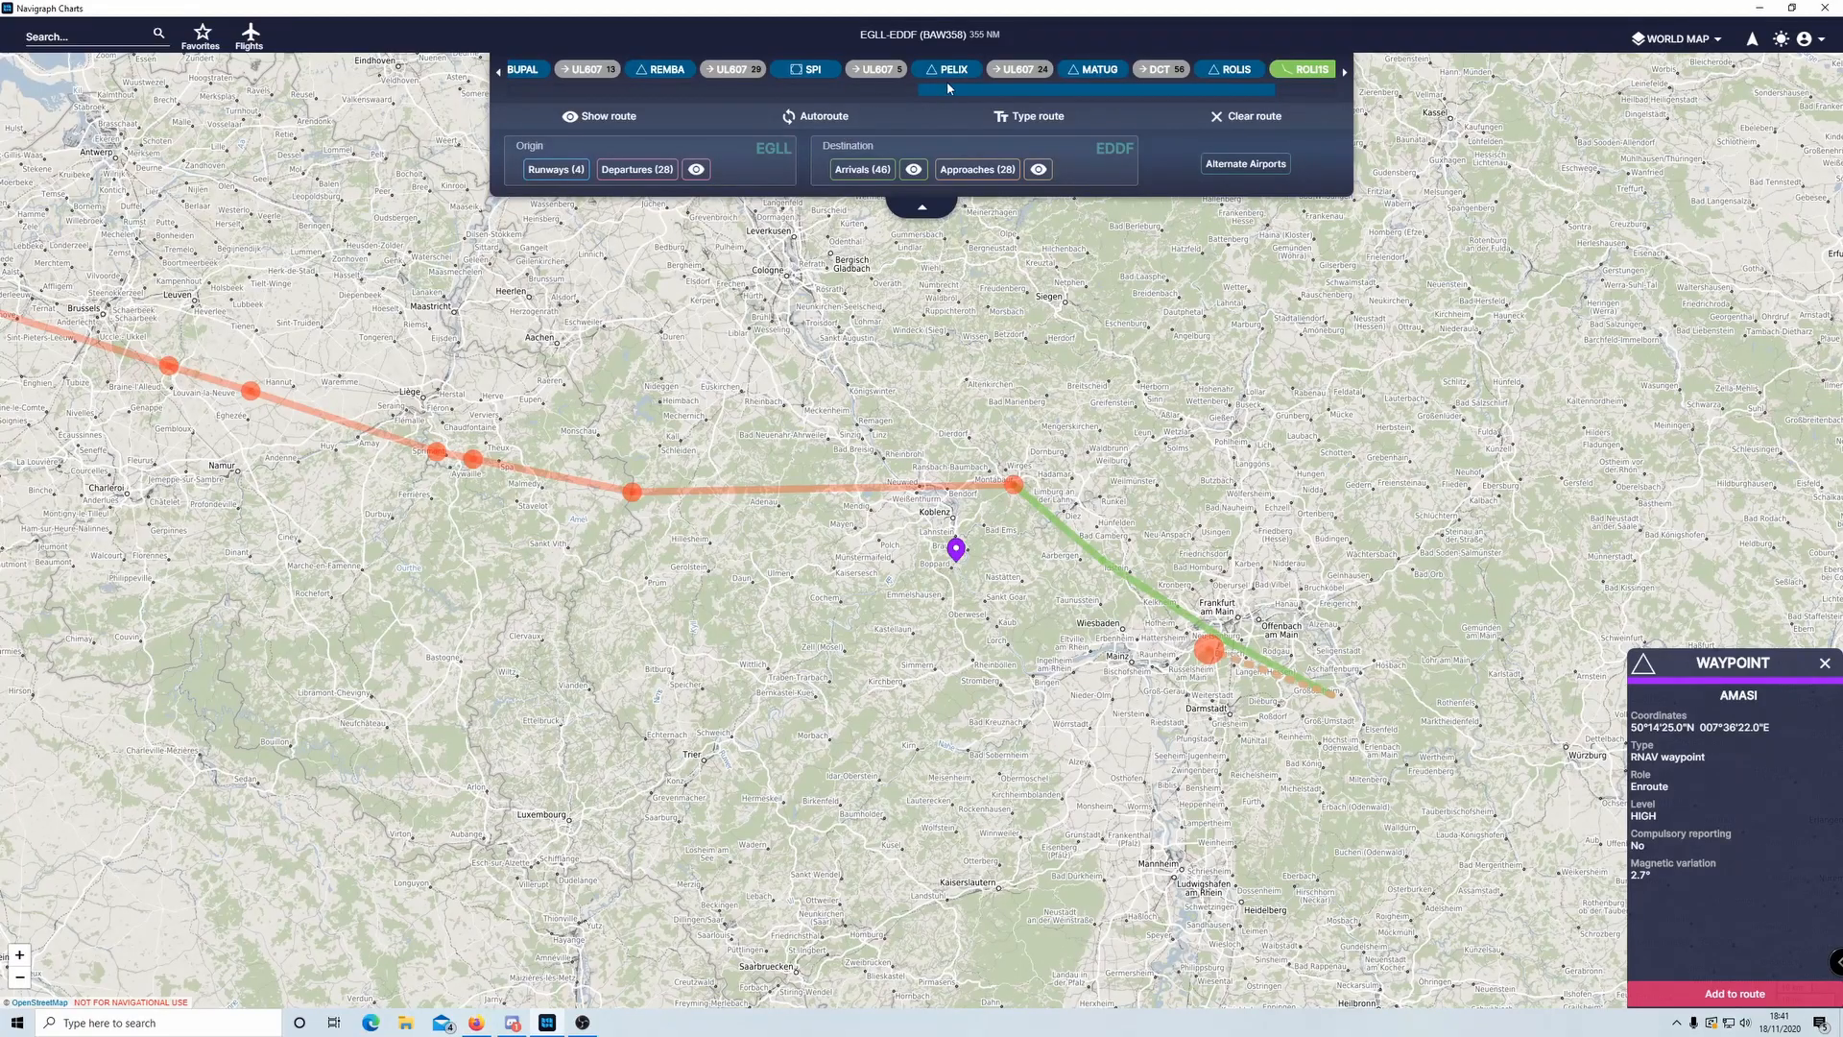
- Locate KONAN and MATUG on the Navigraph map to check where the UL607 segment starts and ends
drag(960, 93, 703, 109)
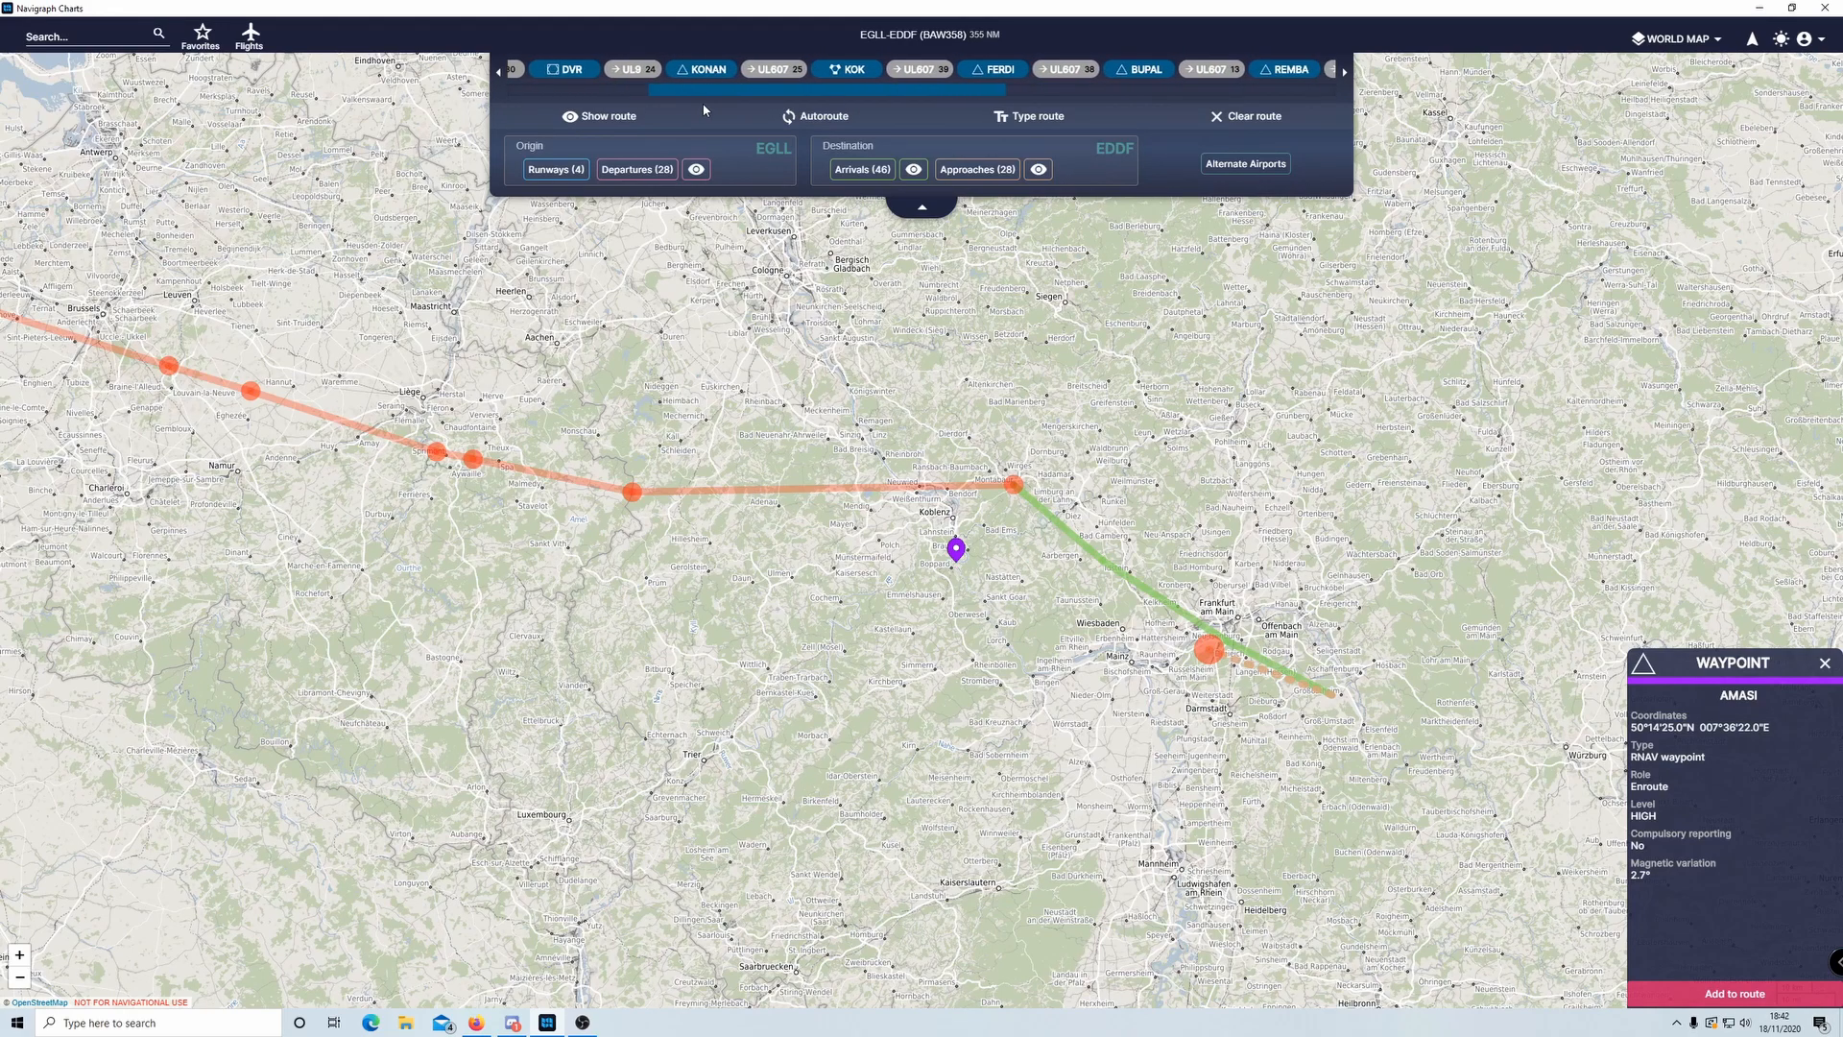
click(710, 70)
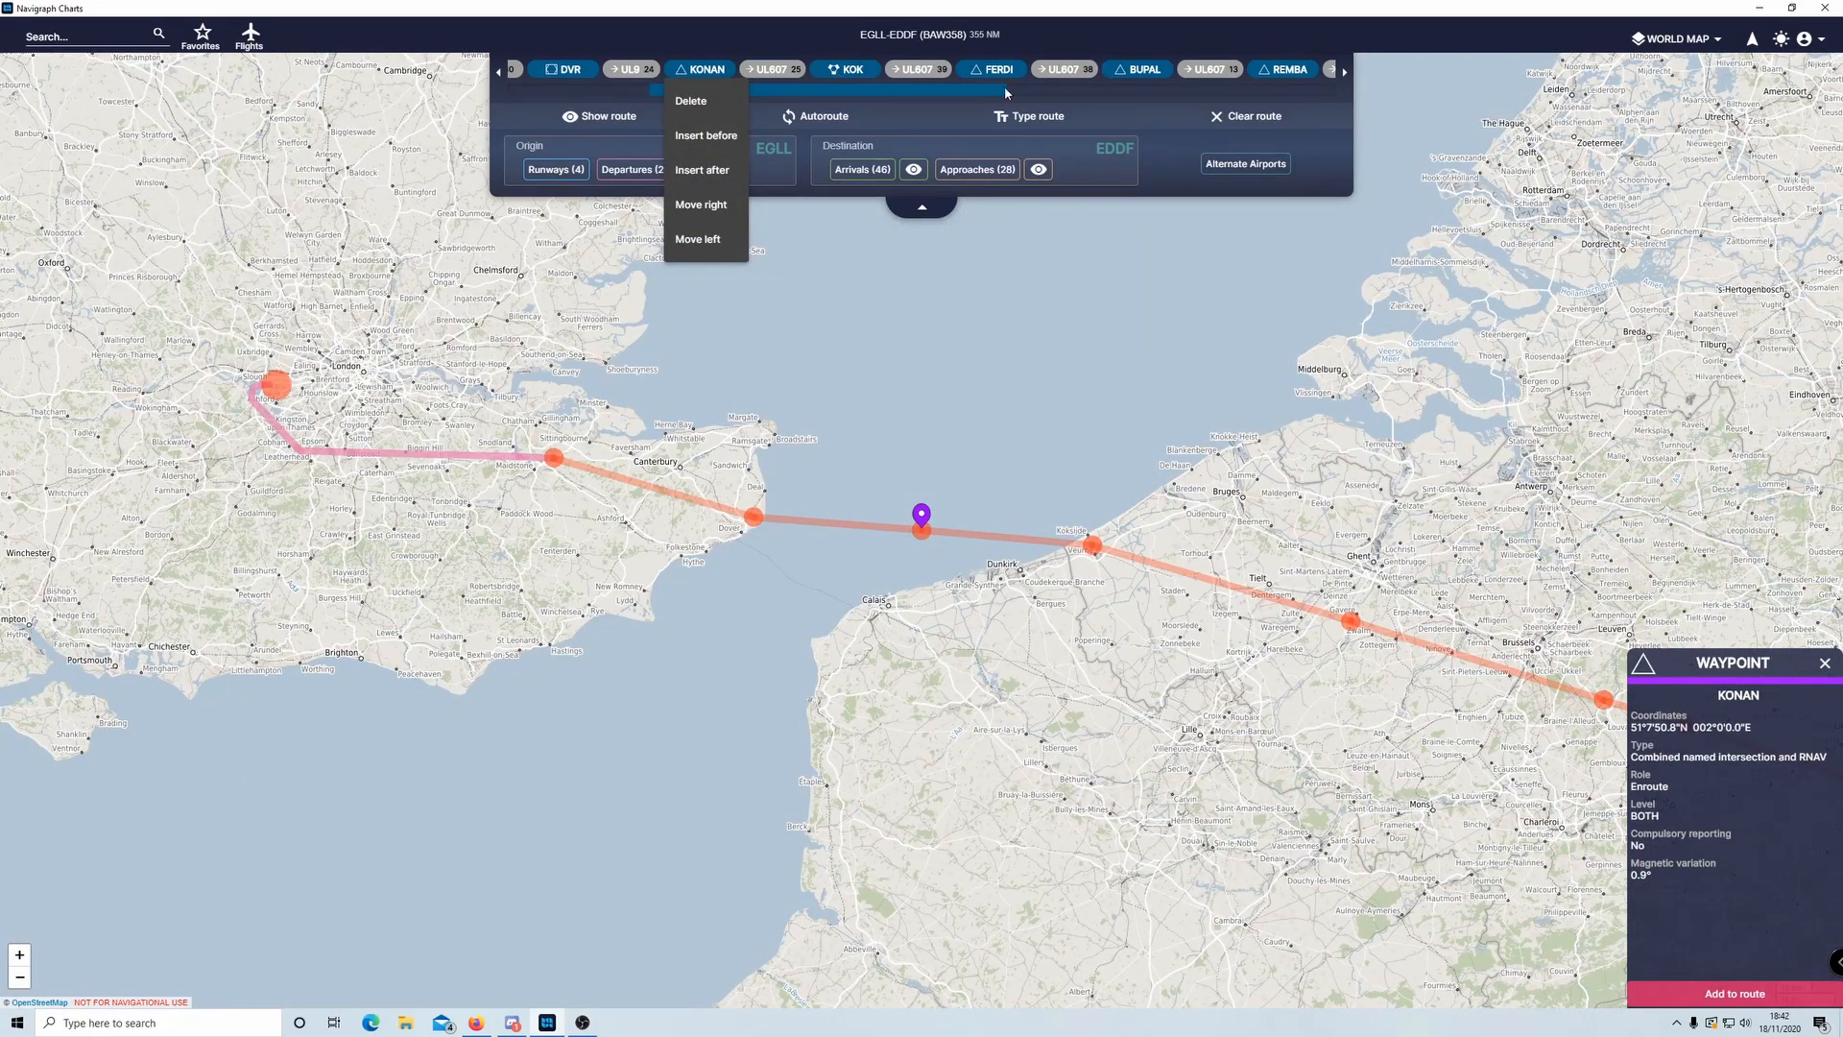
drag(891, 94, 1142, 119)
click(1141, 75)
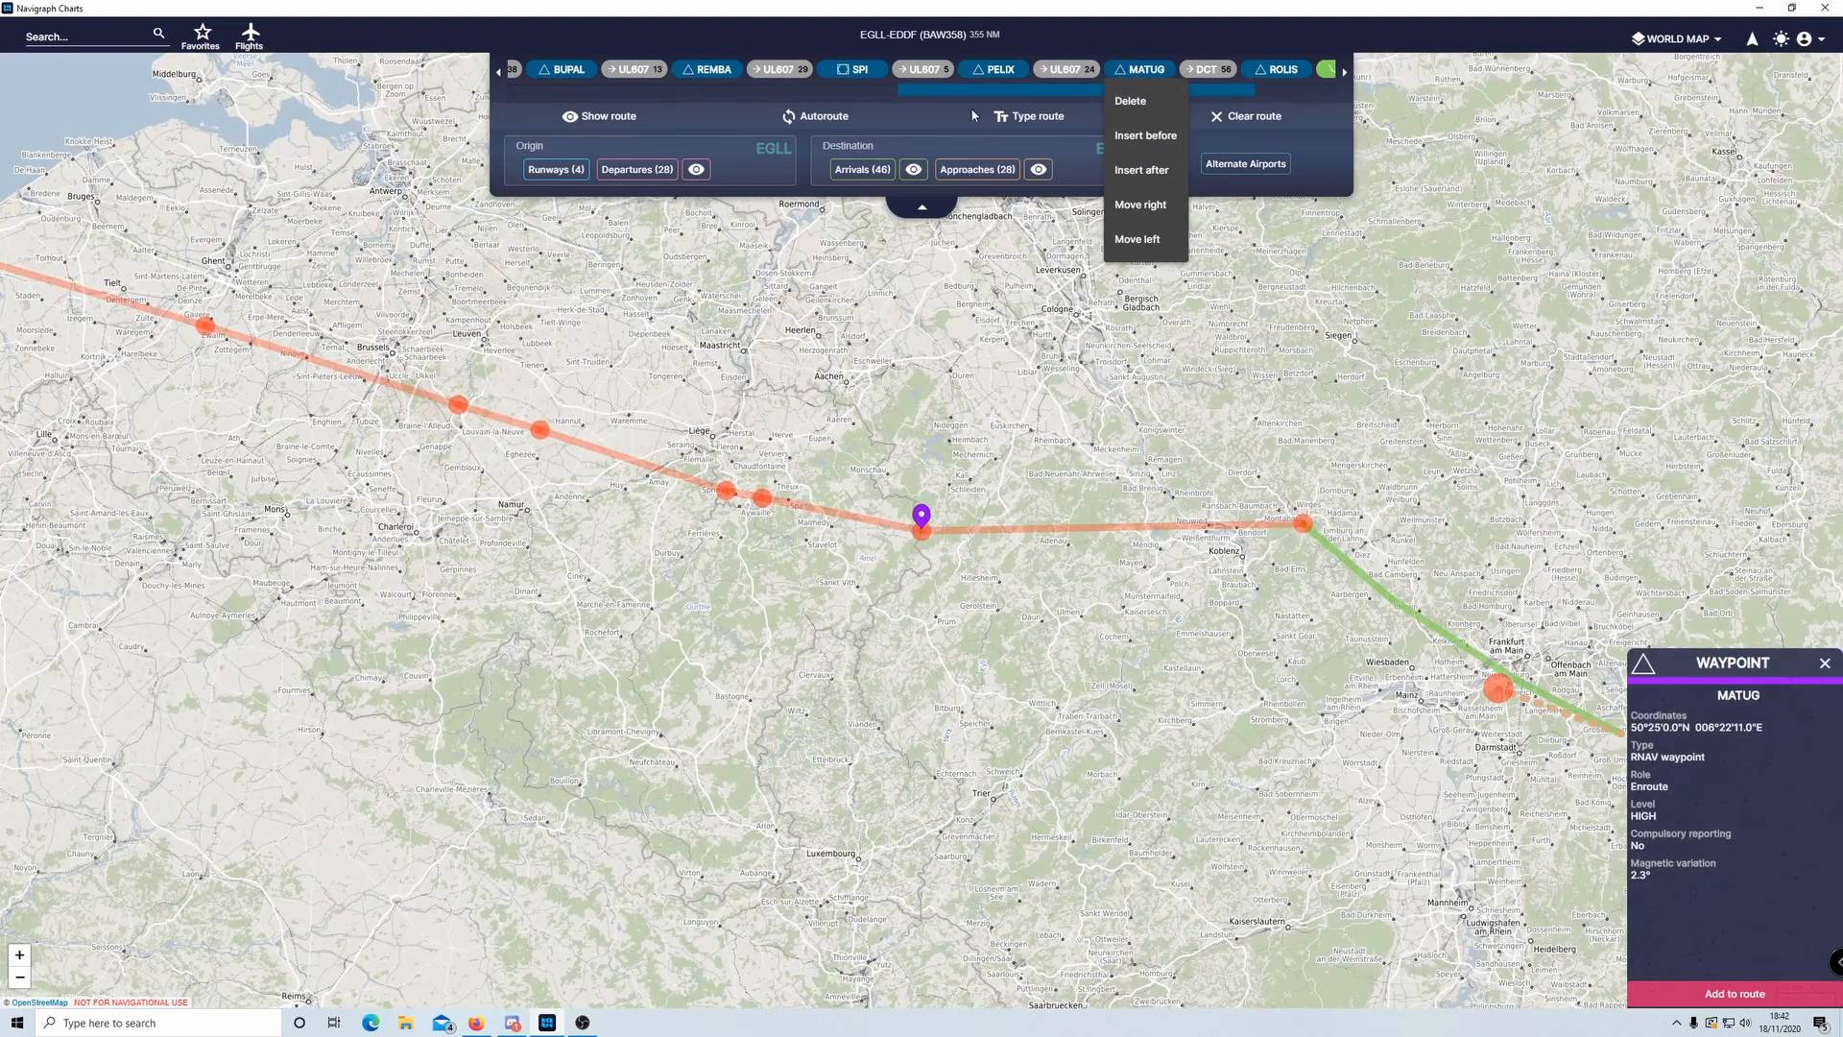
- Replace RIDSU with MATUG in the SimBrief route, checking the waypoint against the Navigraph route
key(alt+Tab)
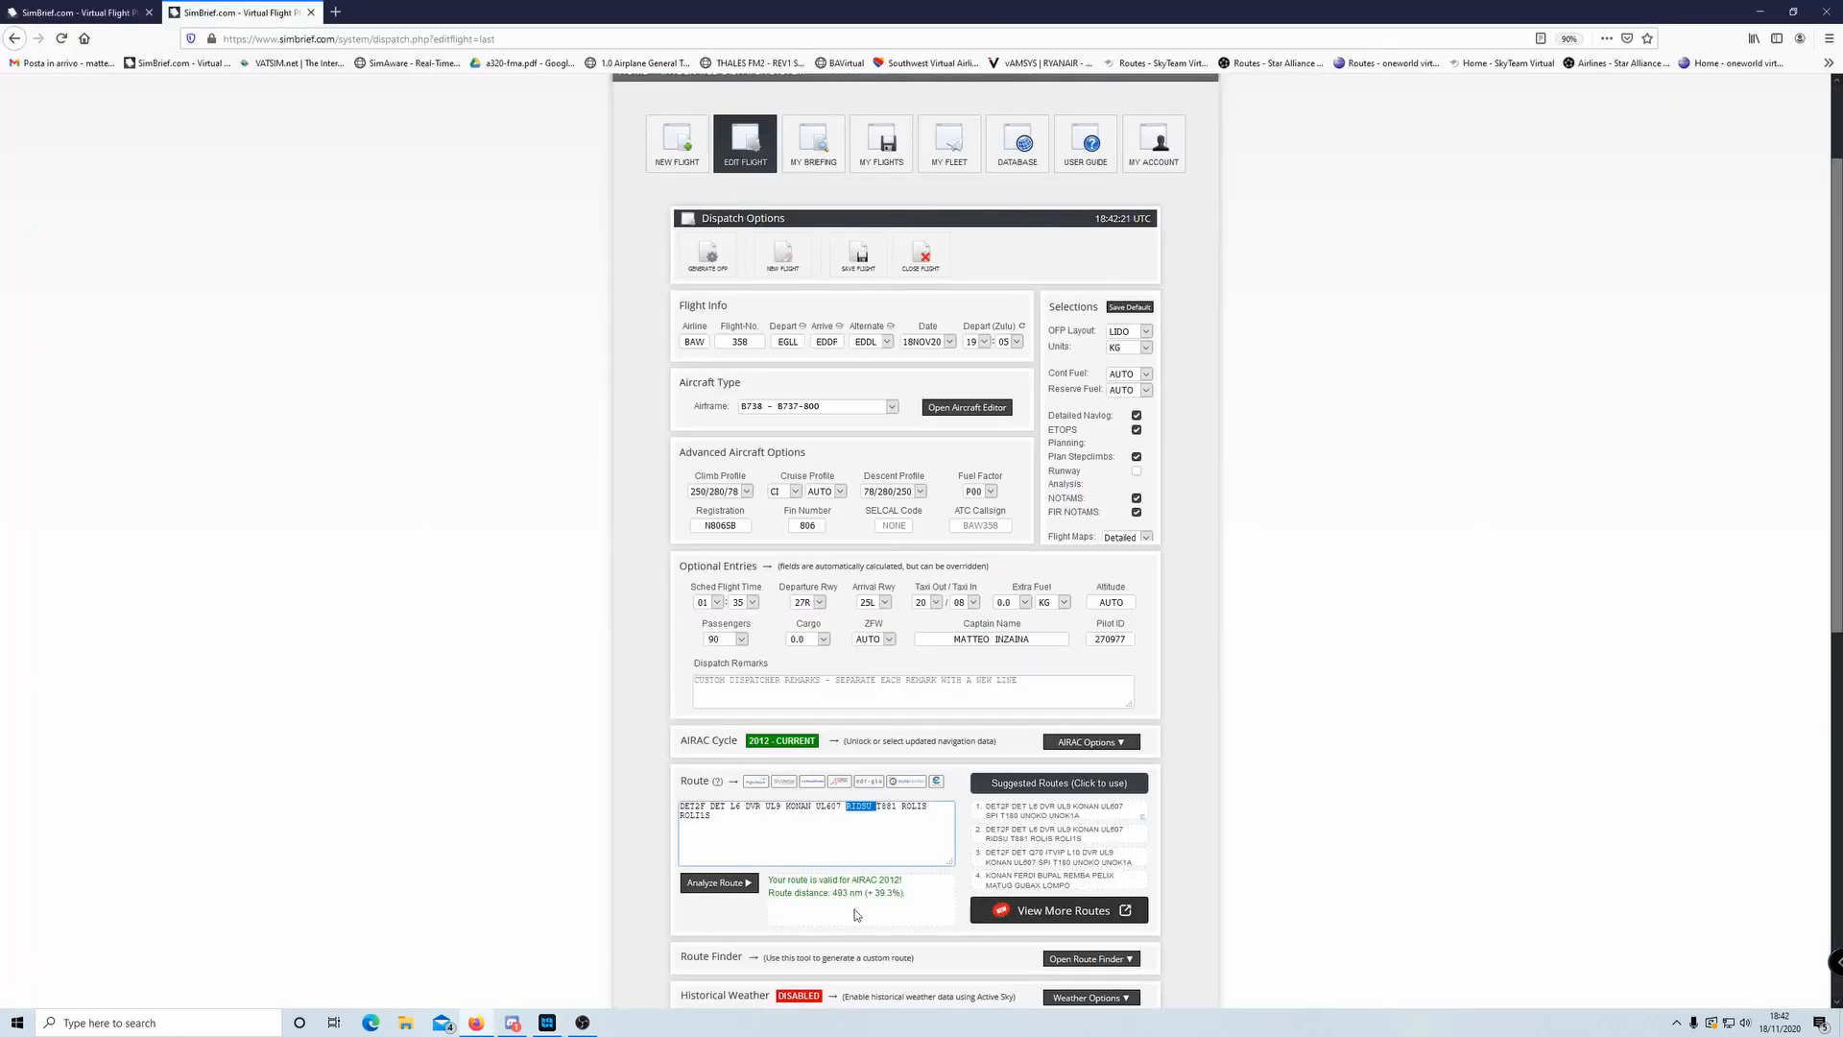
double_click(804, 805)
double_click(861, 805)
key(alt+Tab)
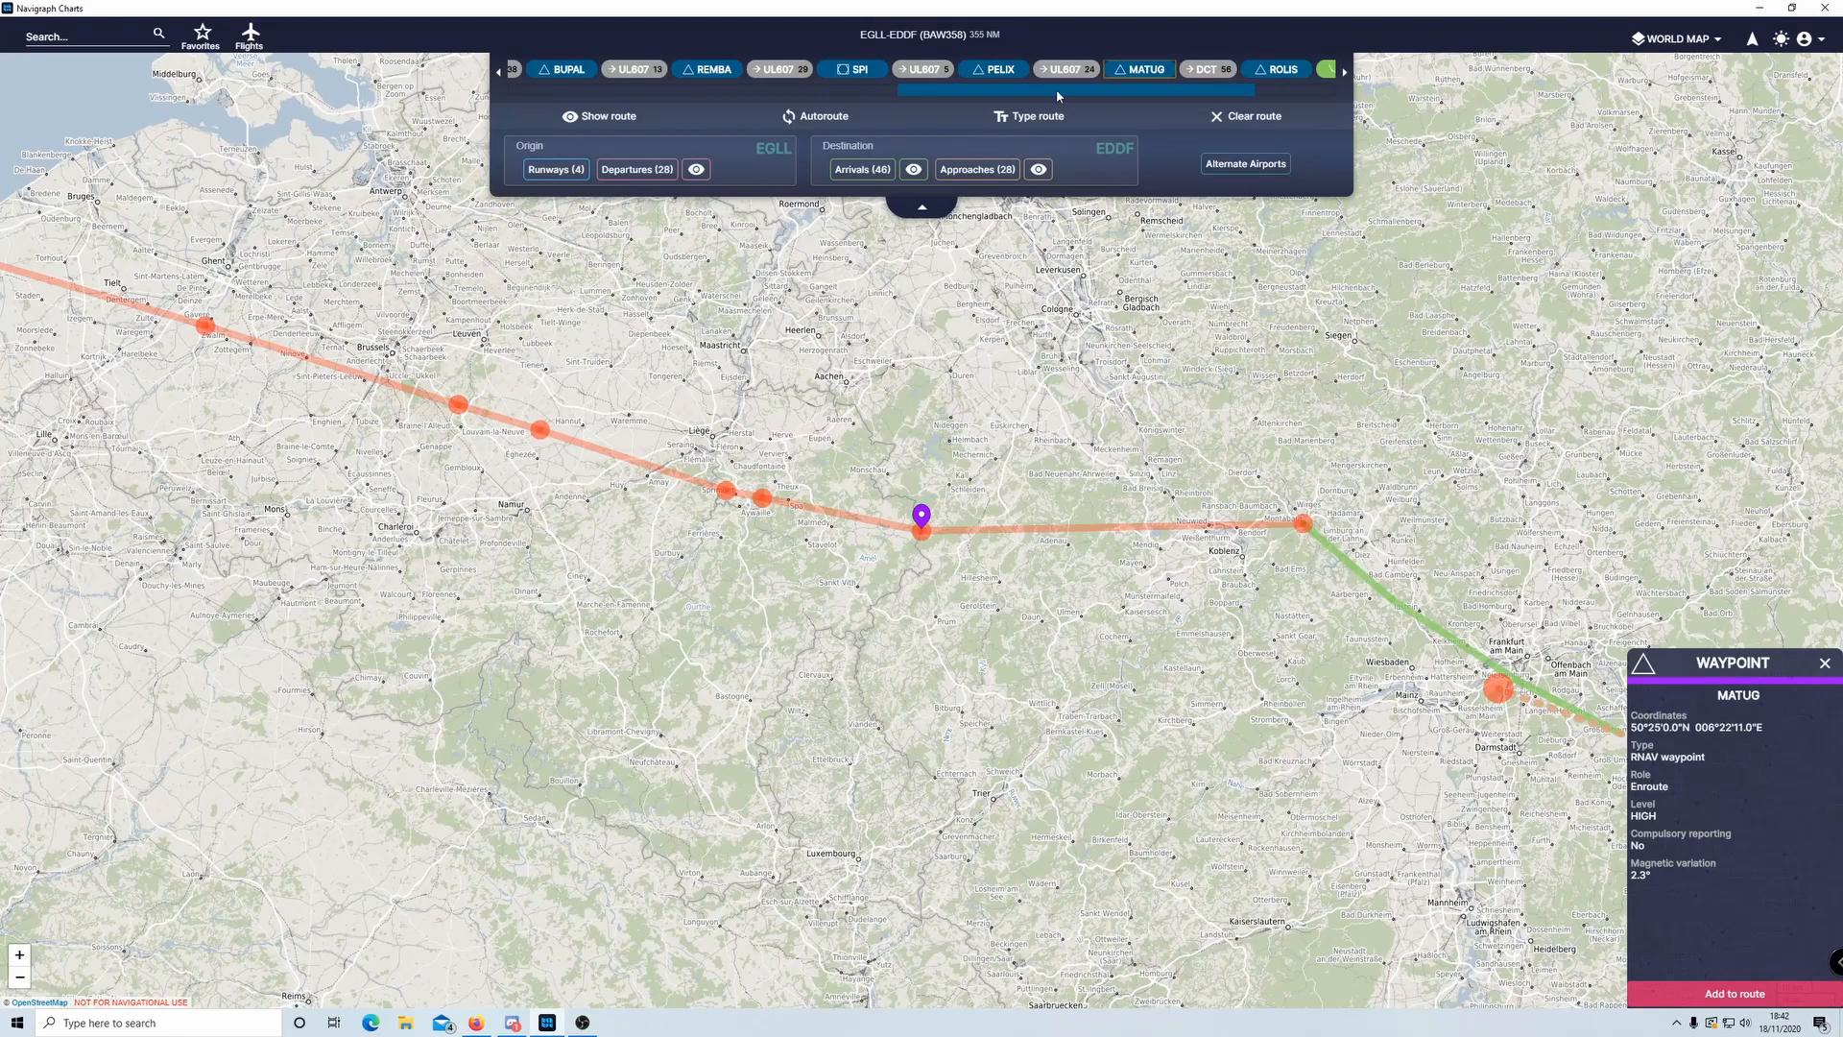
key(alt+Tab)
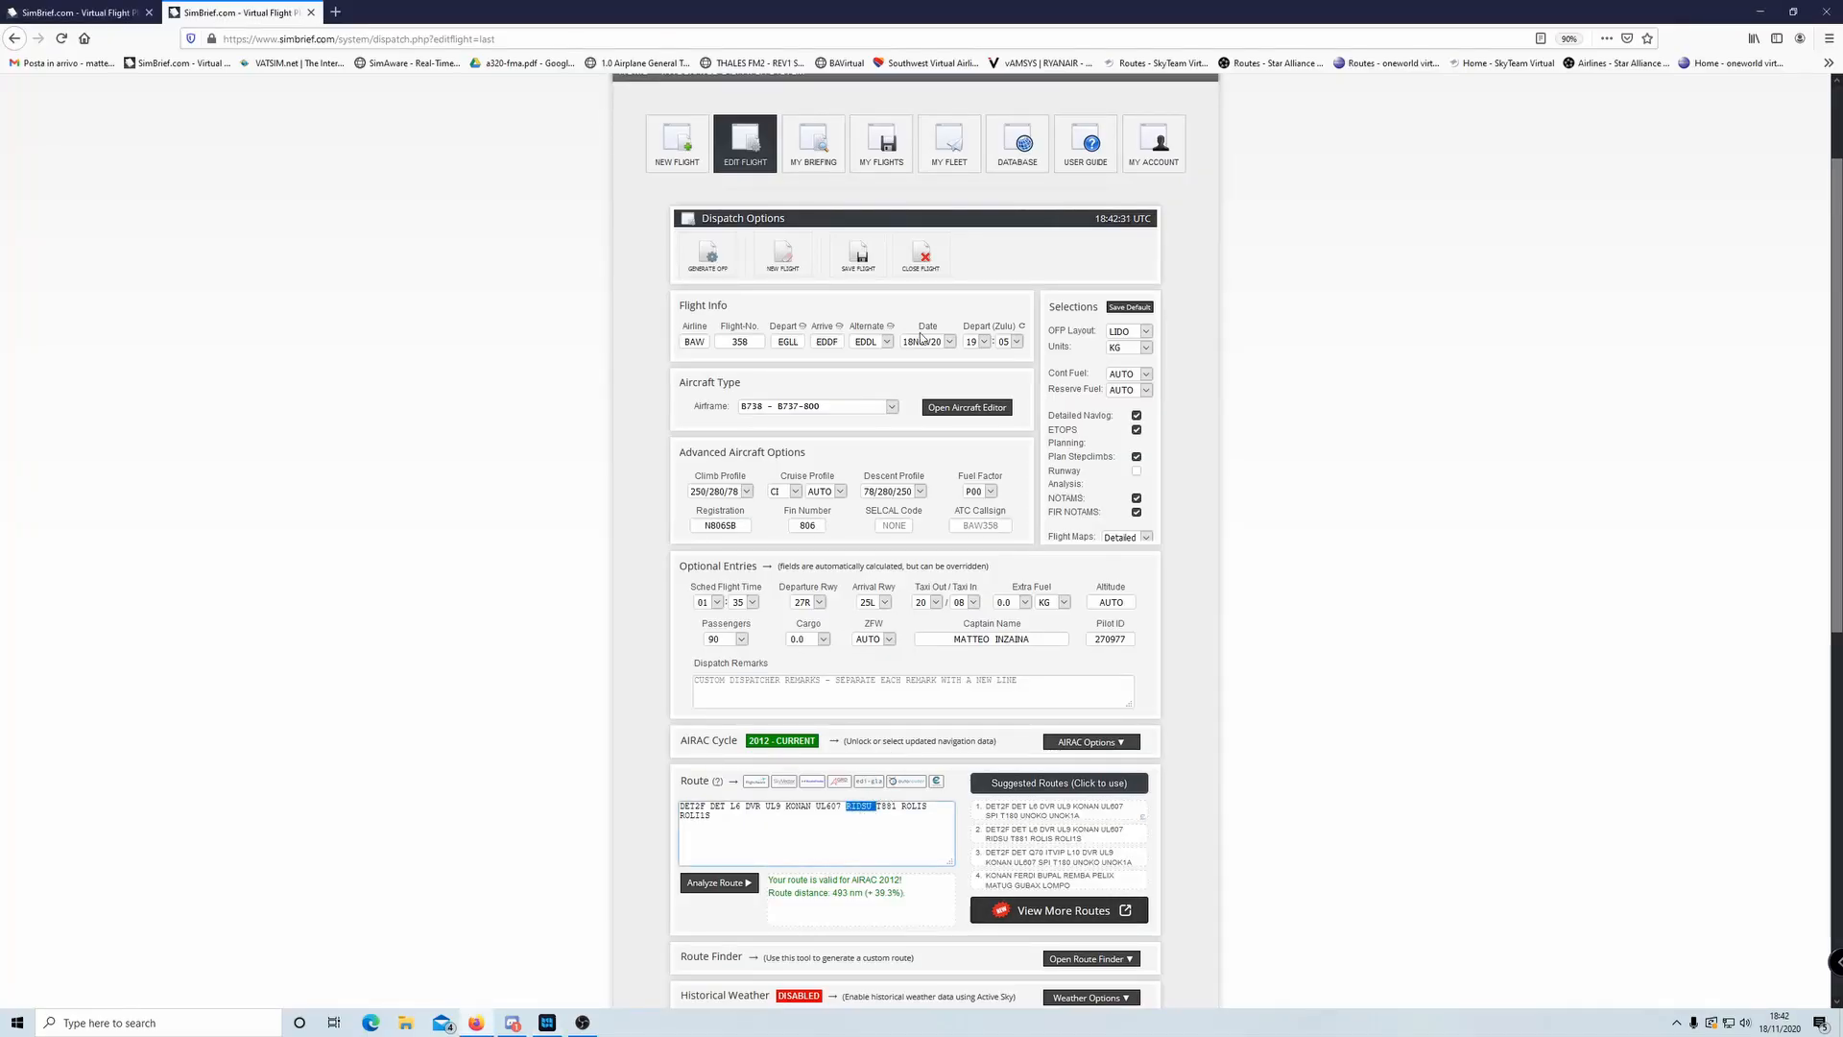
key(alt+Tab)
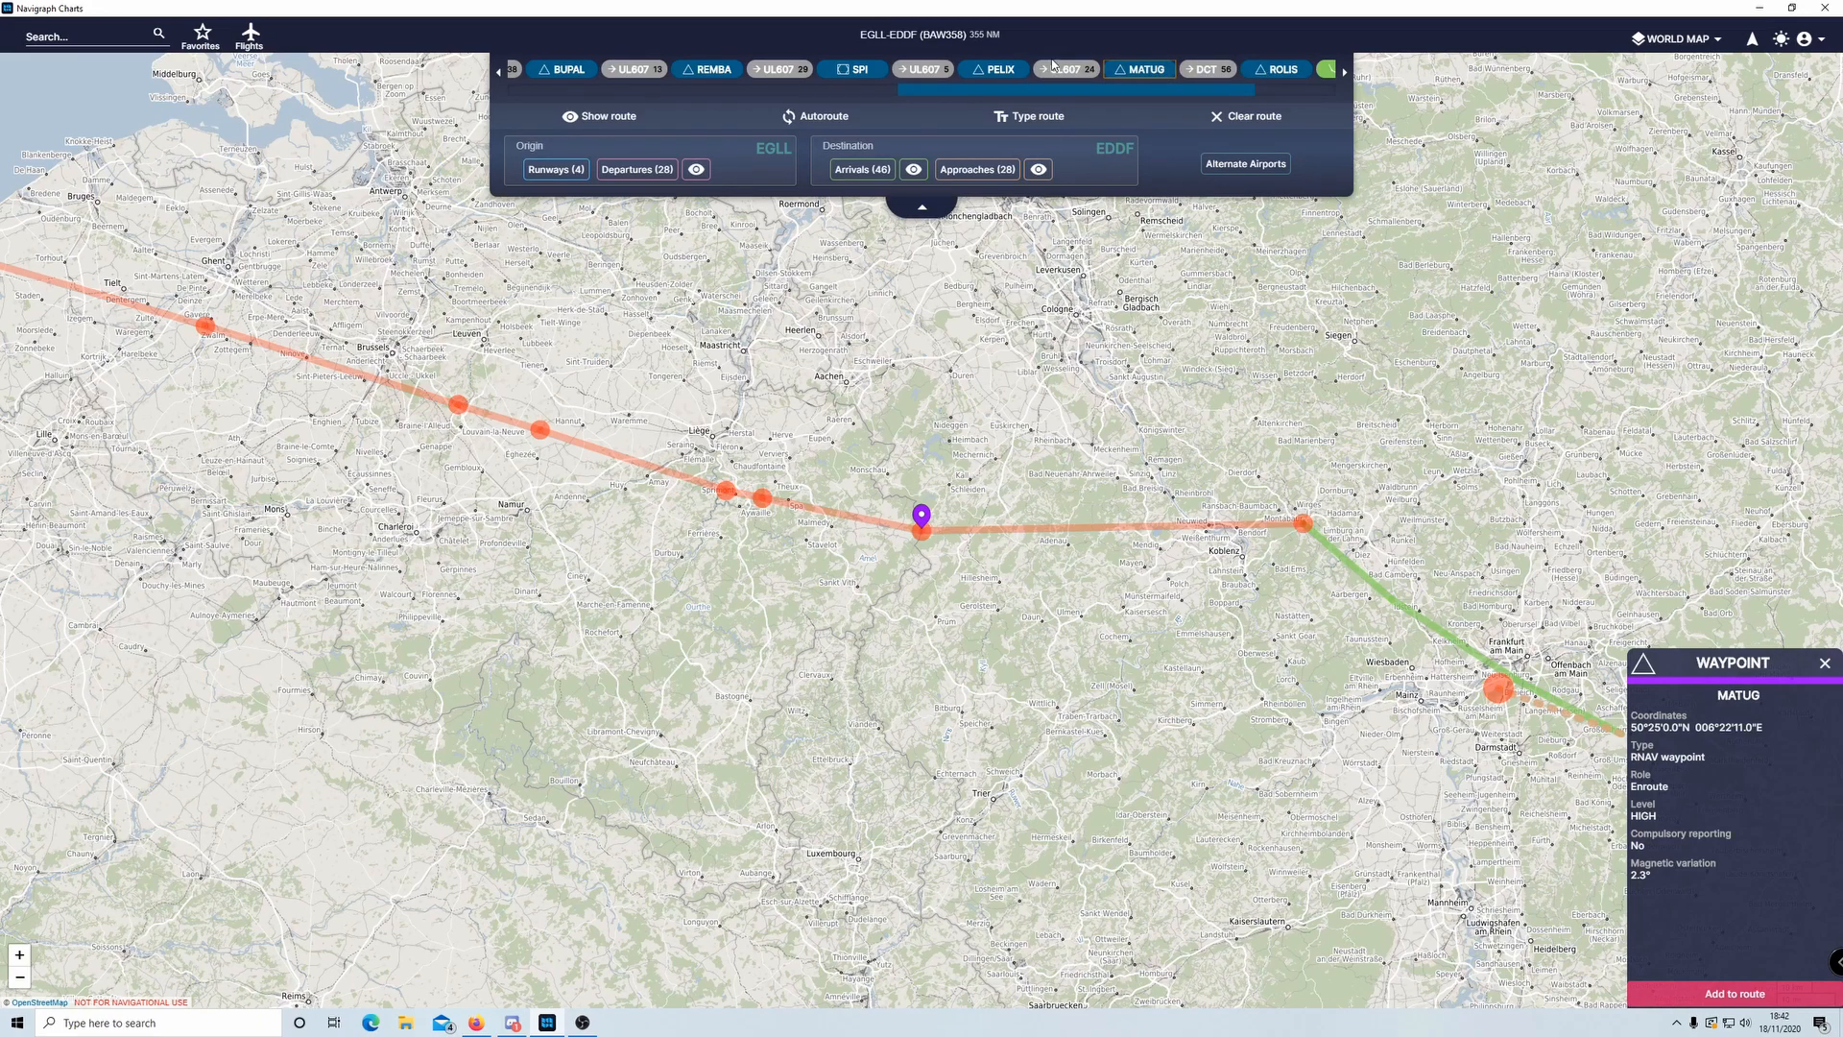
key(alt+Tab)
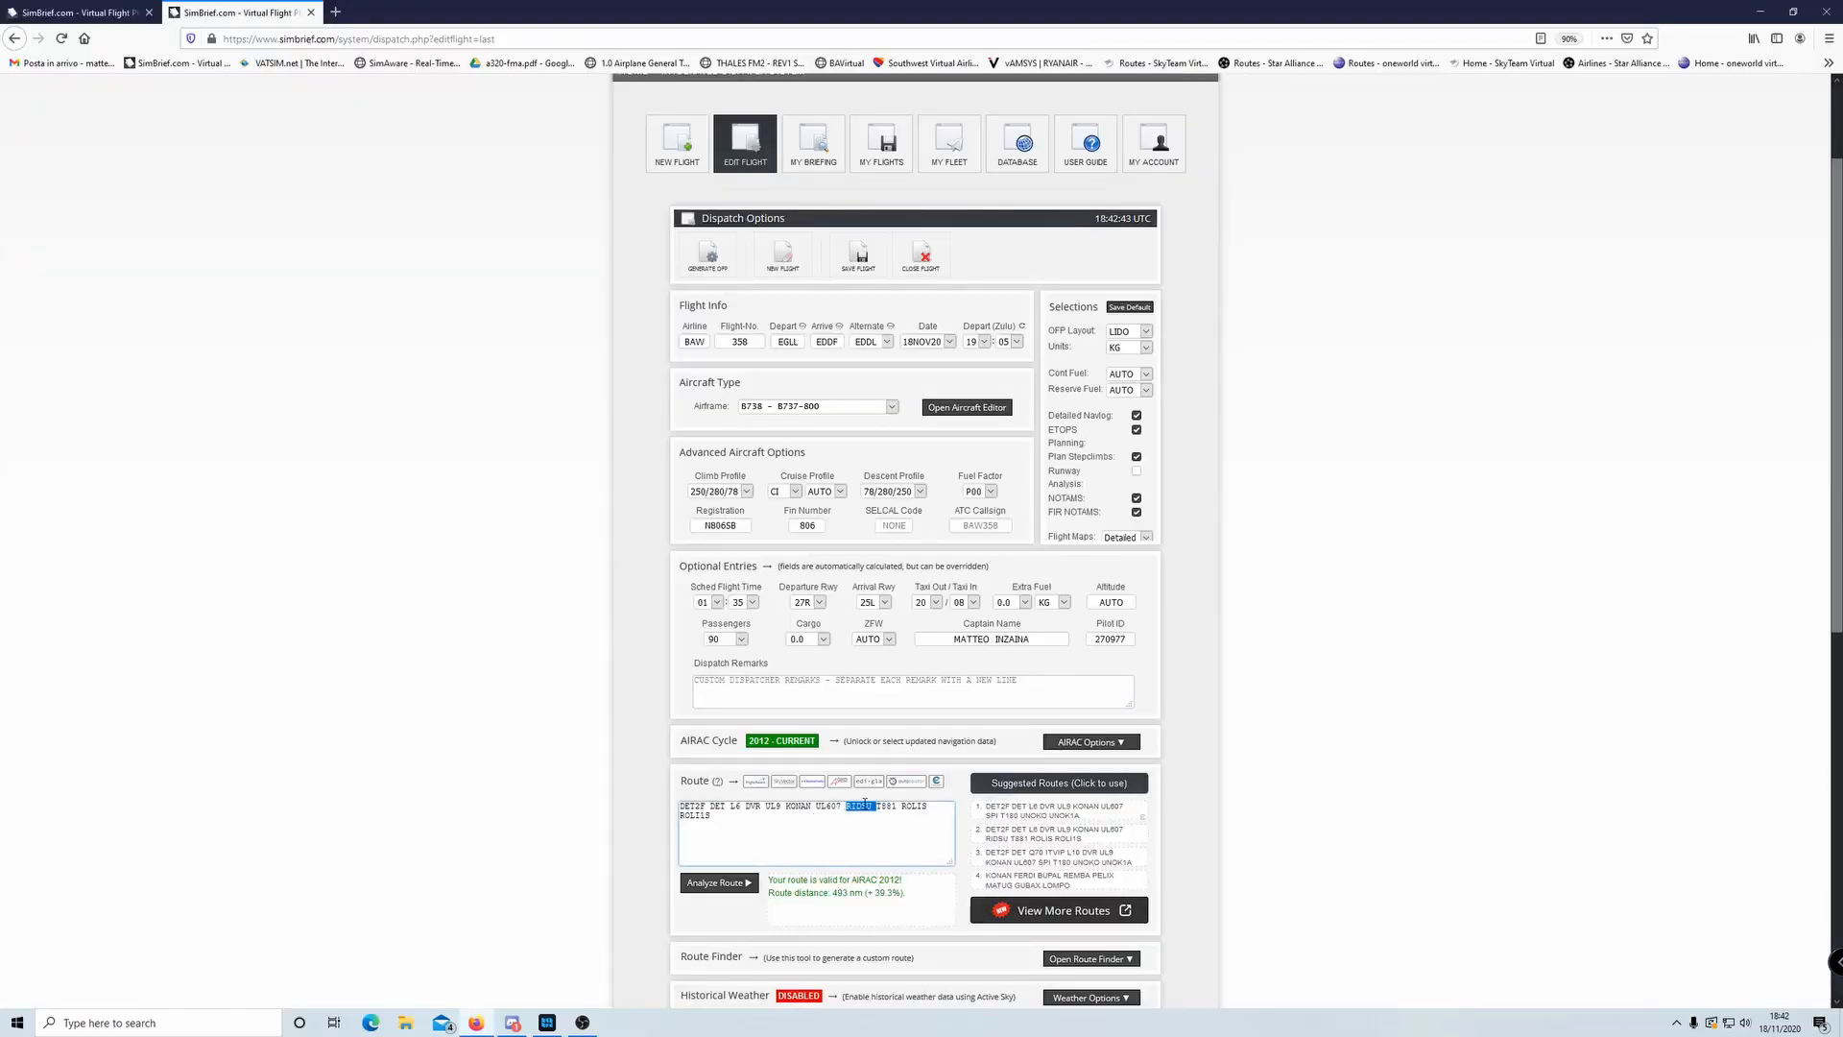
text(MATUS)
- Remove airway T881 between MATUG and ROLIS from the SimBrief route, comparing it with the direct leg in Navigraph Charts
key(alt+Tab)
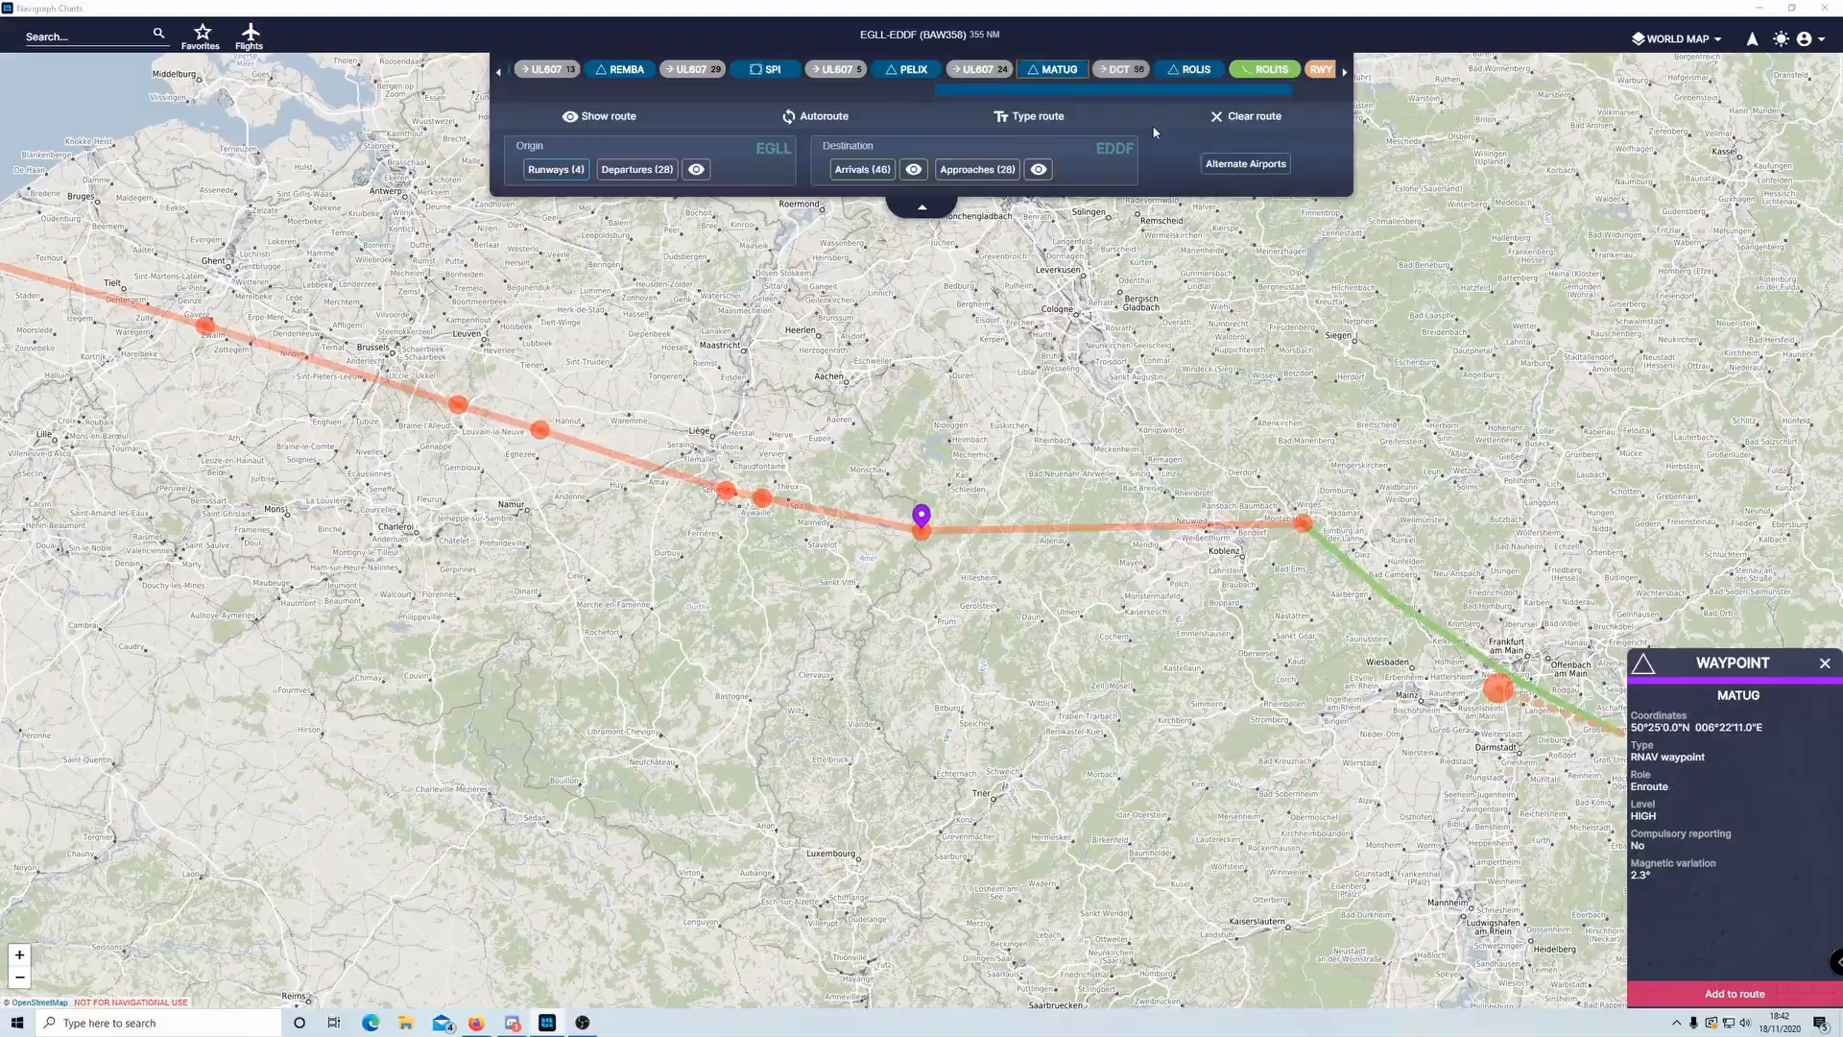
key(alt+Tab)
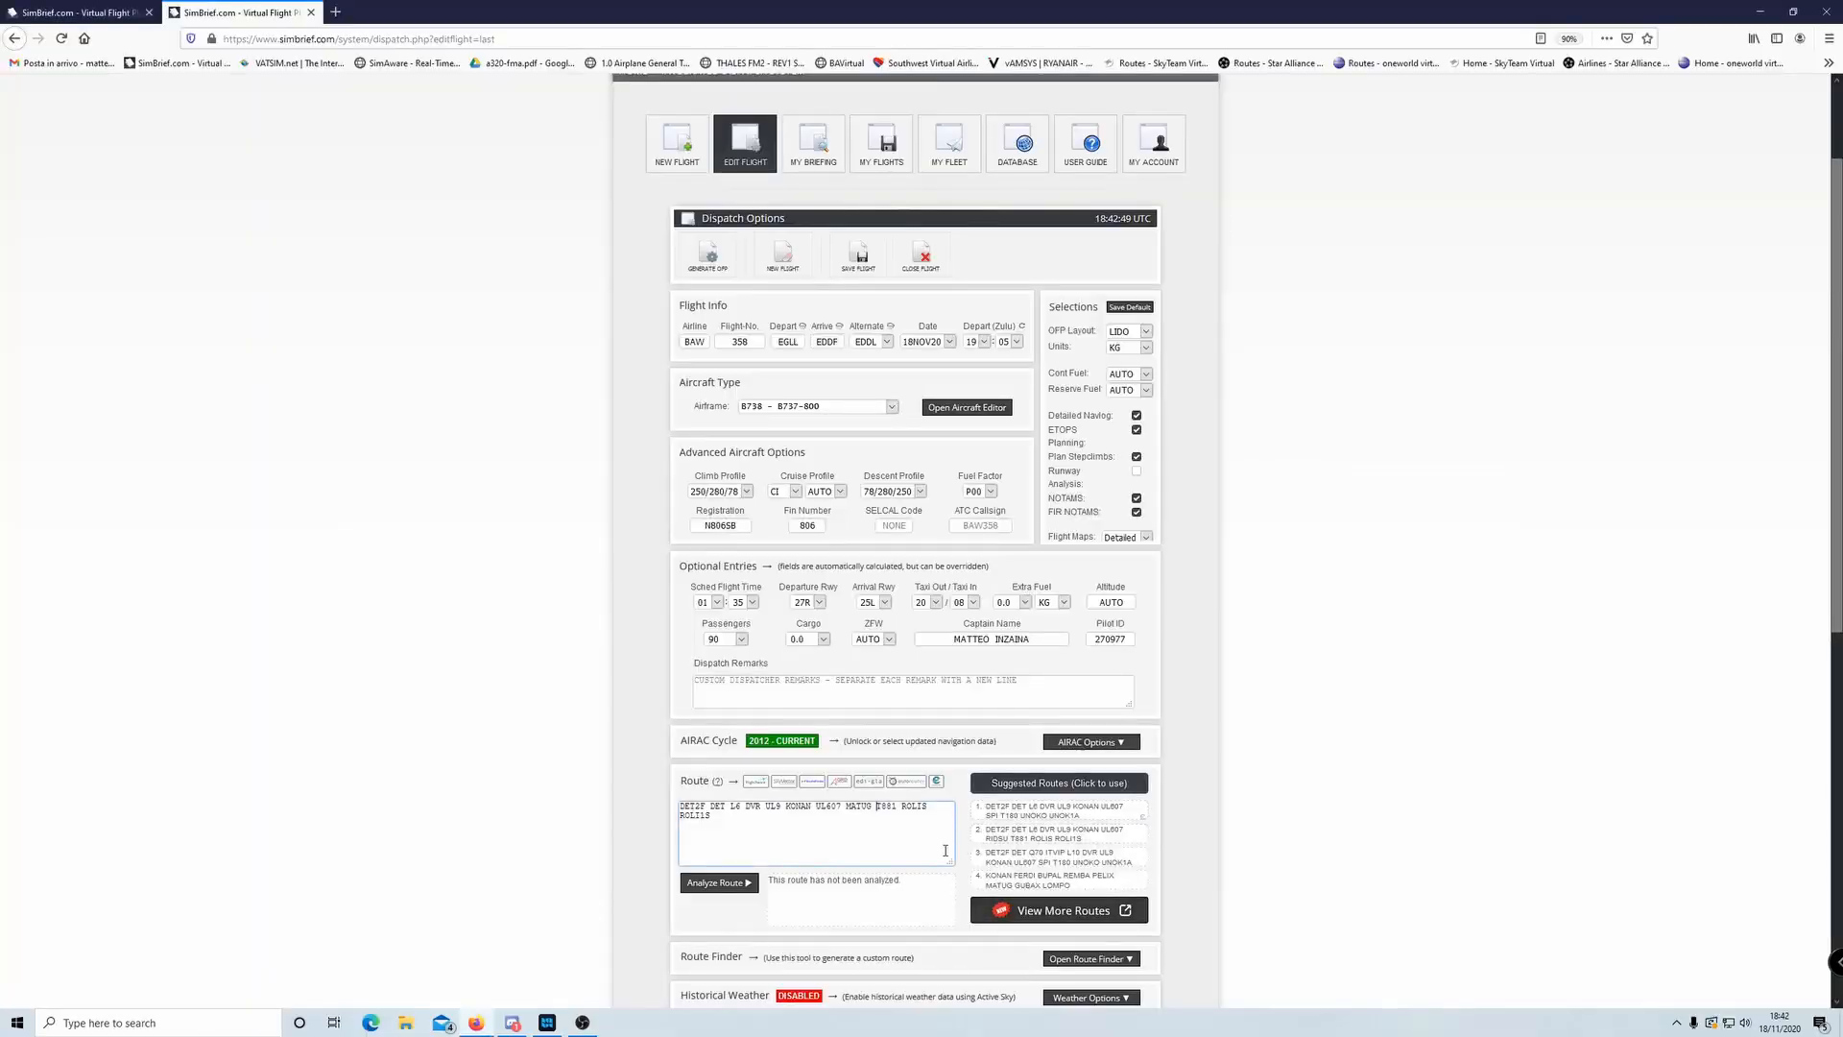
double_click(888, 807)
key(BackSpace)
key(alt+Tab)
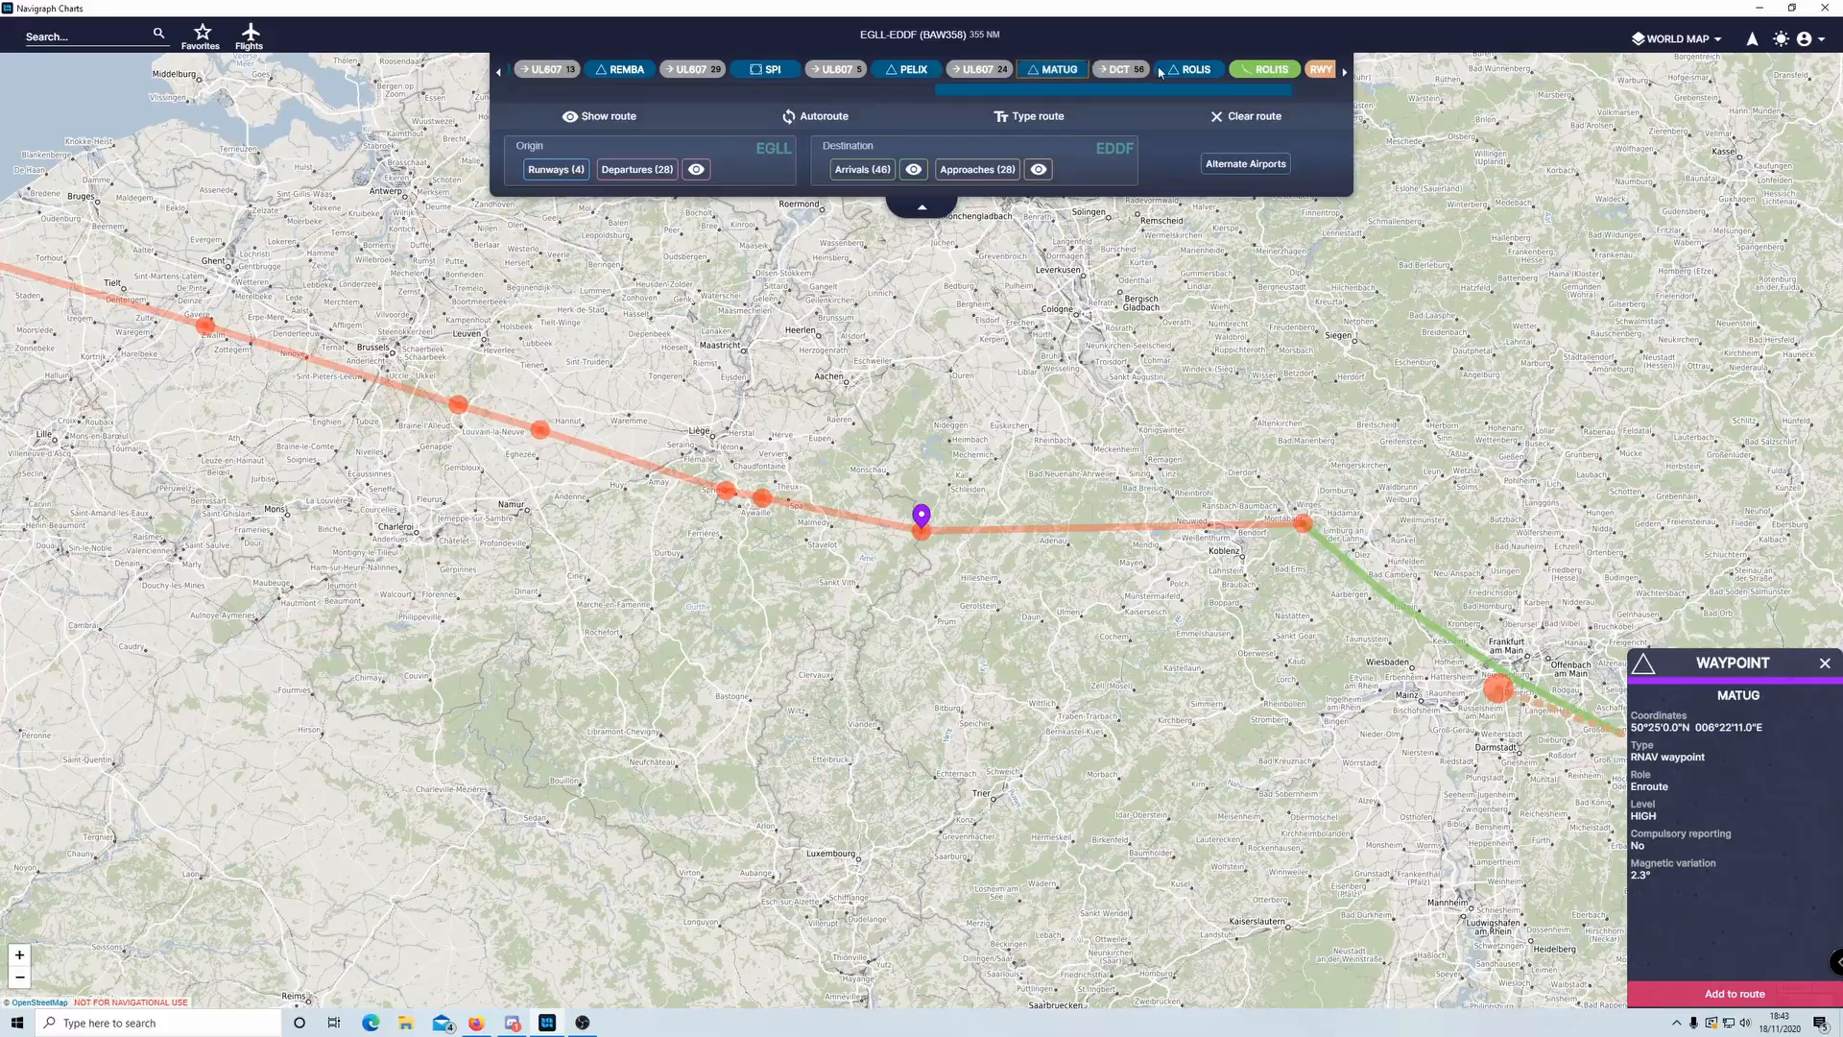
- Analyze the edited route in SimBrief and generate the operational flight plan for BAW358 from EGLL to EDDF
key(alt+Tab)
click(716, 882)
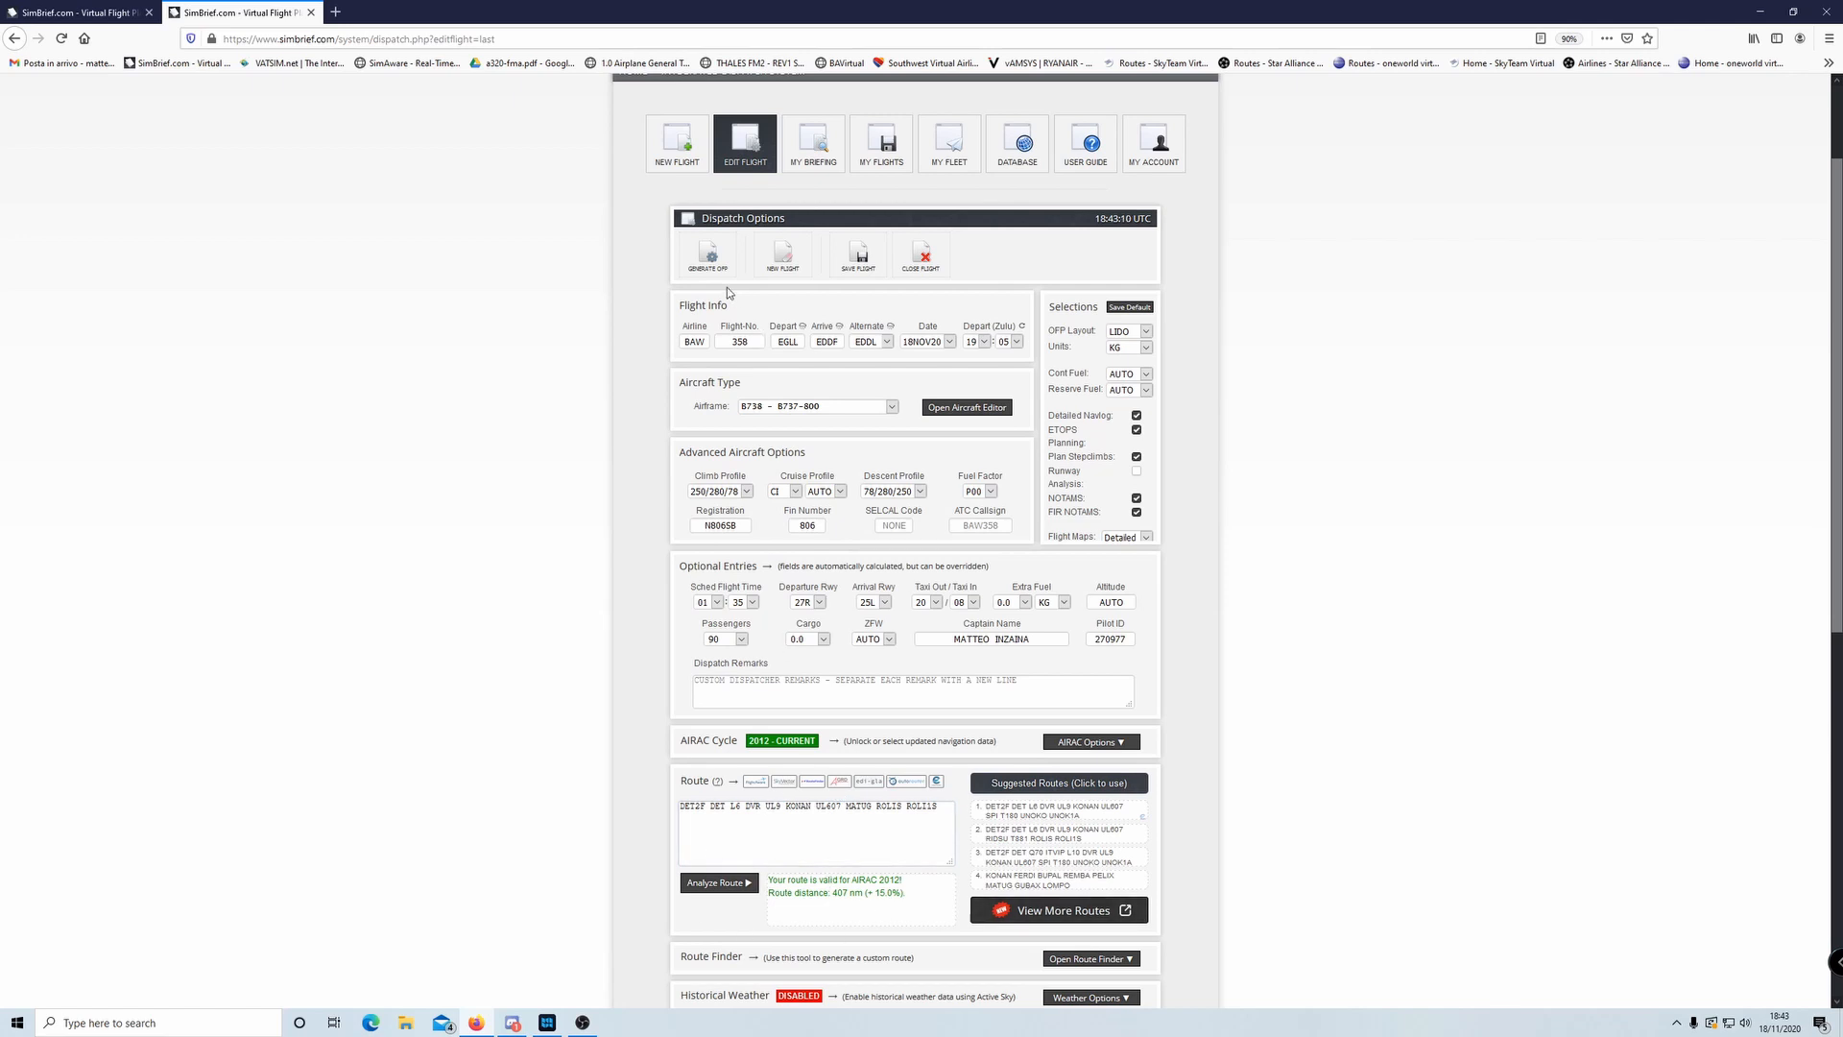
click(708, 255)
click(896, 577)
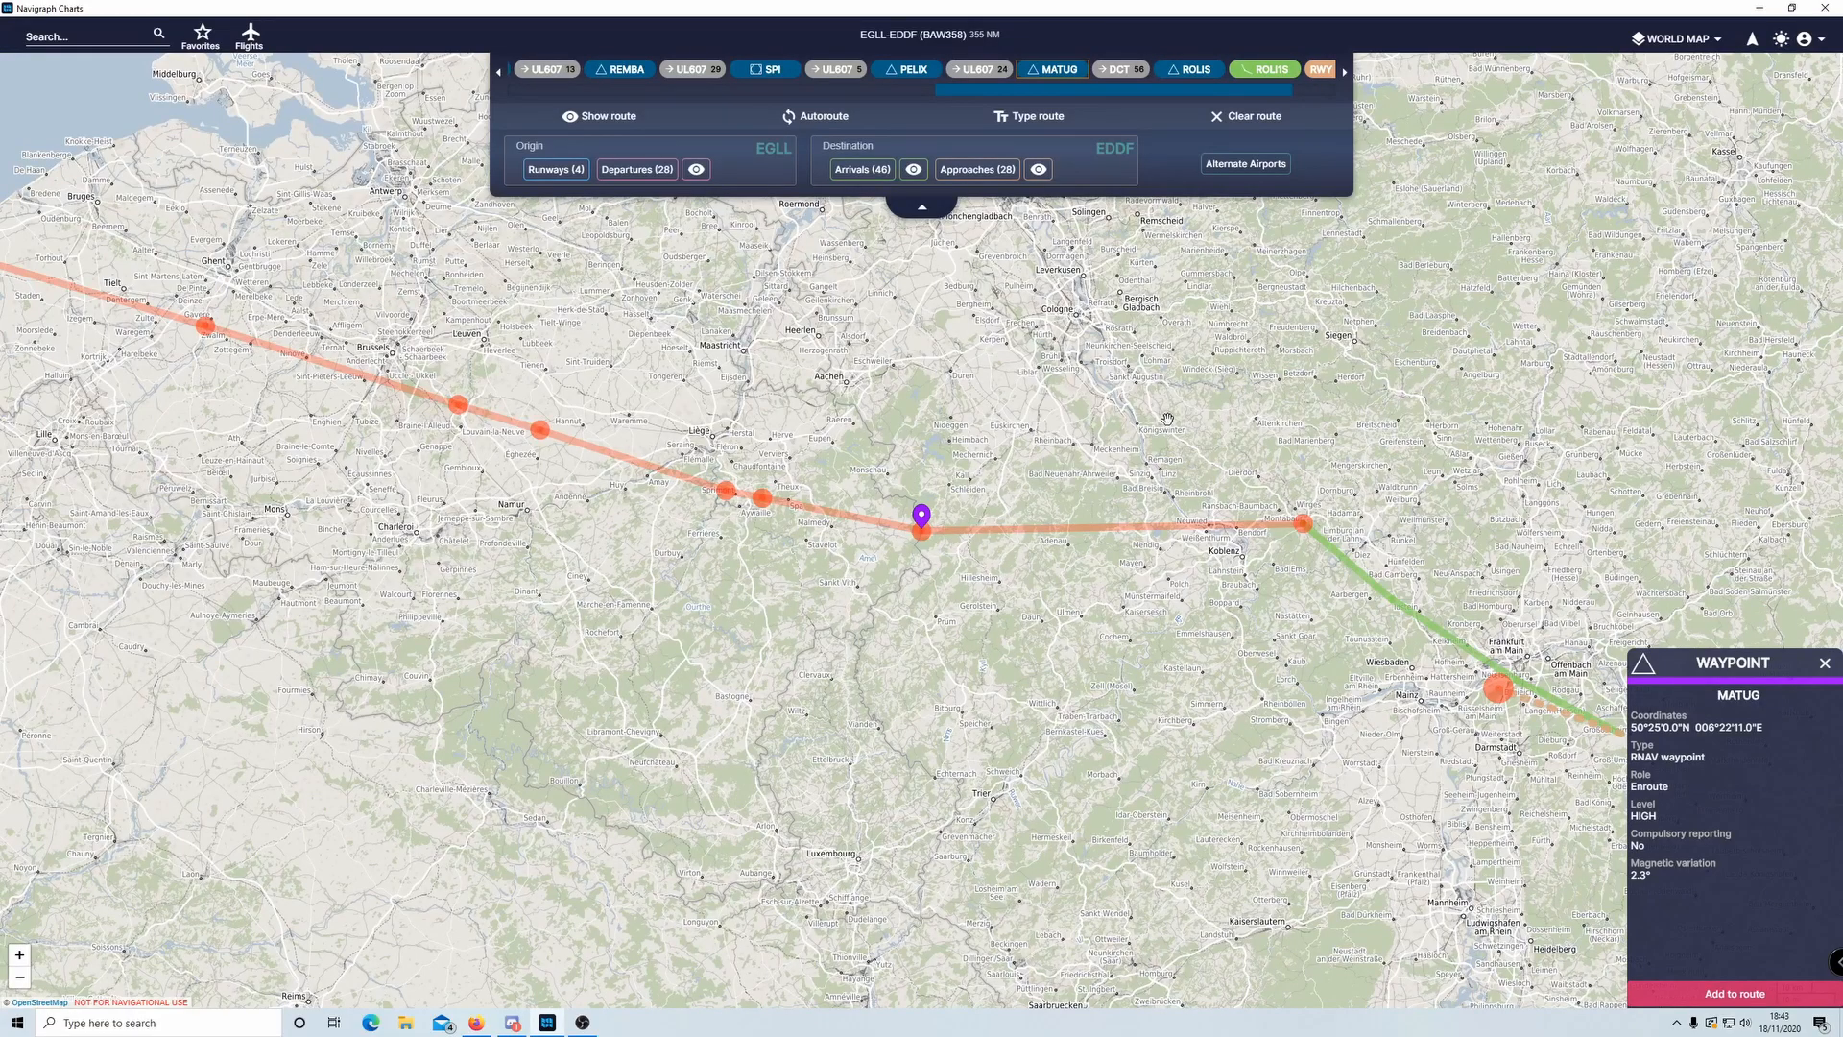
- Switch to Navigraph Charts and create the flight again by importing the newly generated plan from SimBrief
scroll(1003, 487, down, 2)
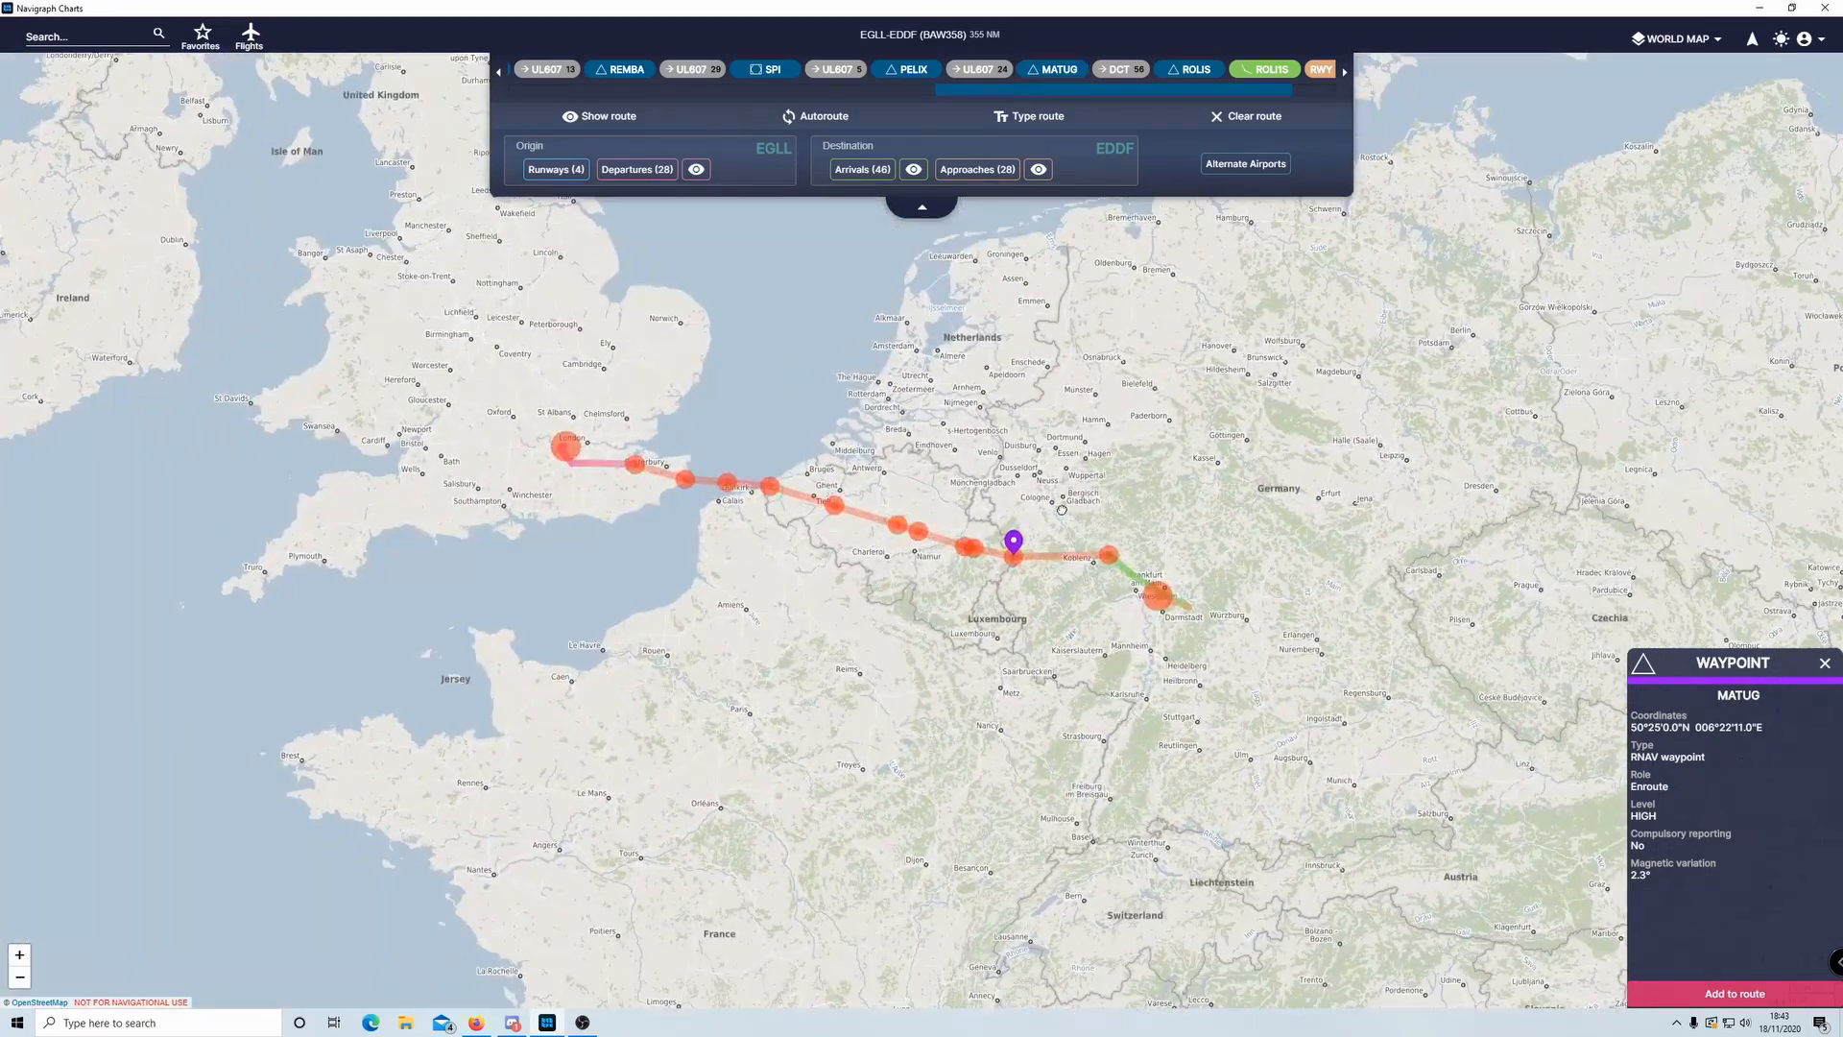
scroll(1059, 516, up, 2)
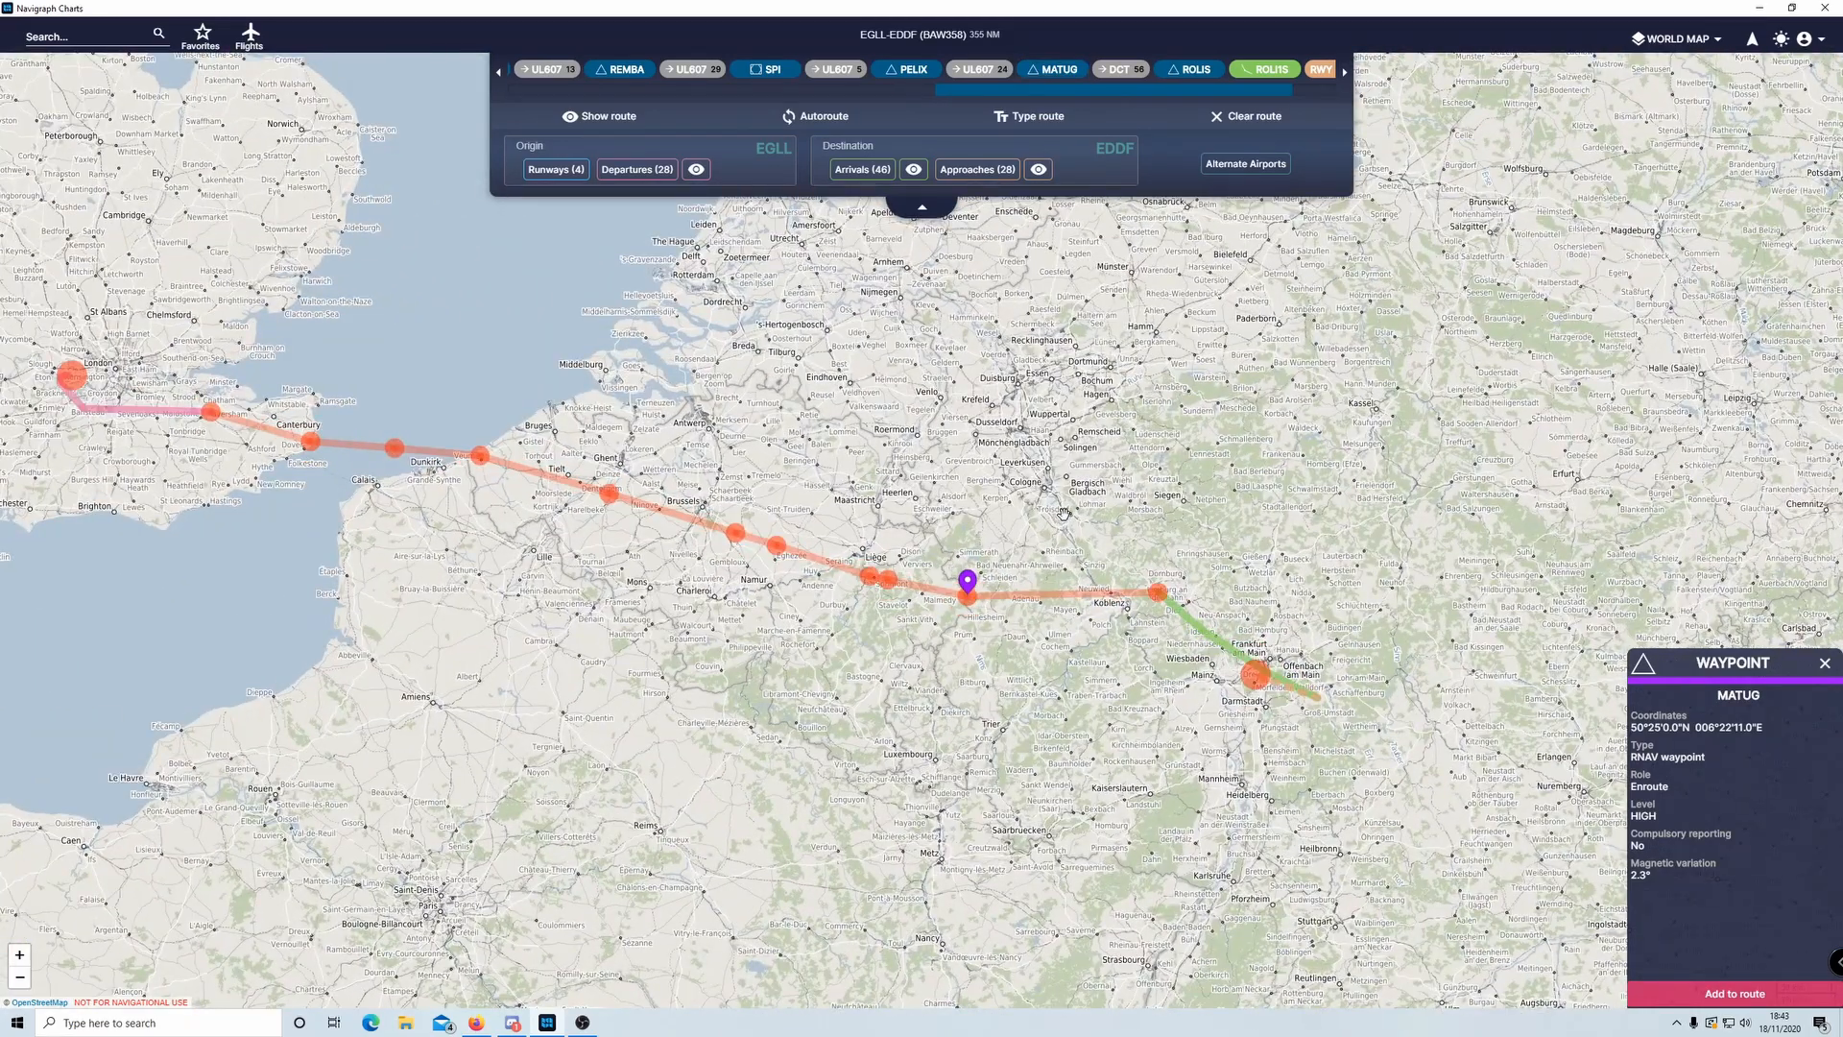
drag(1059, 504, 905, 360)
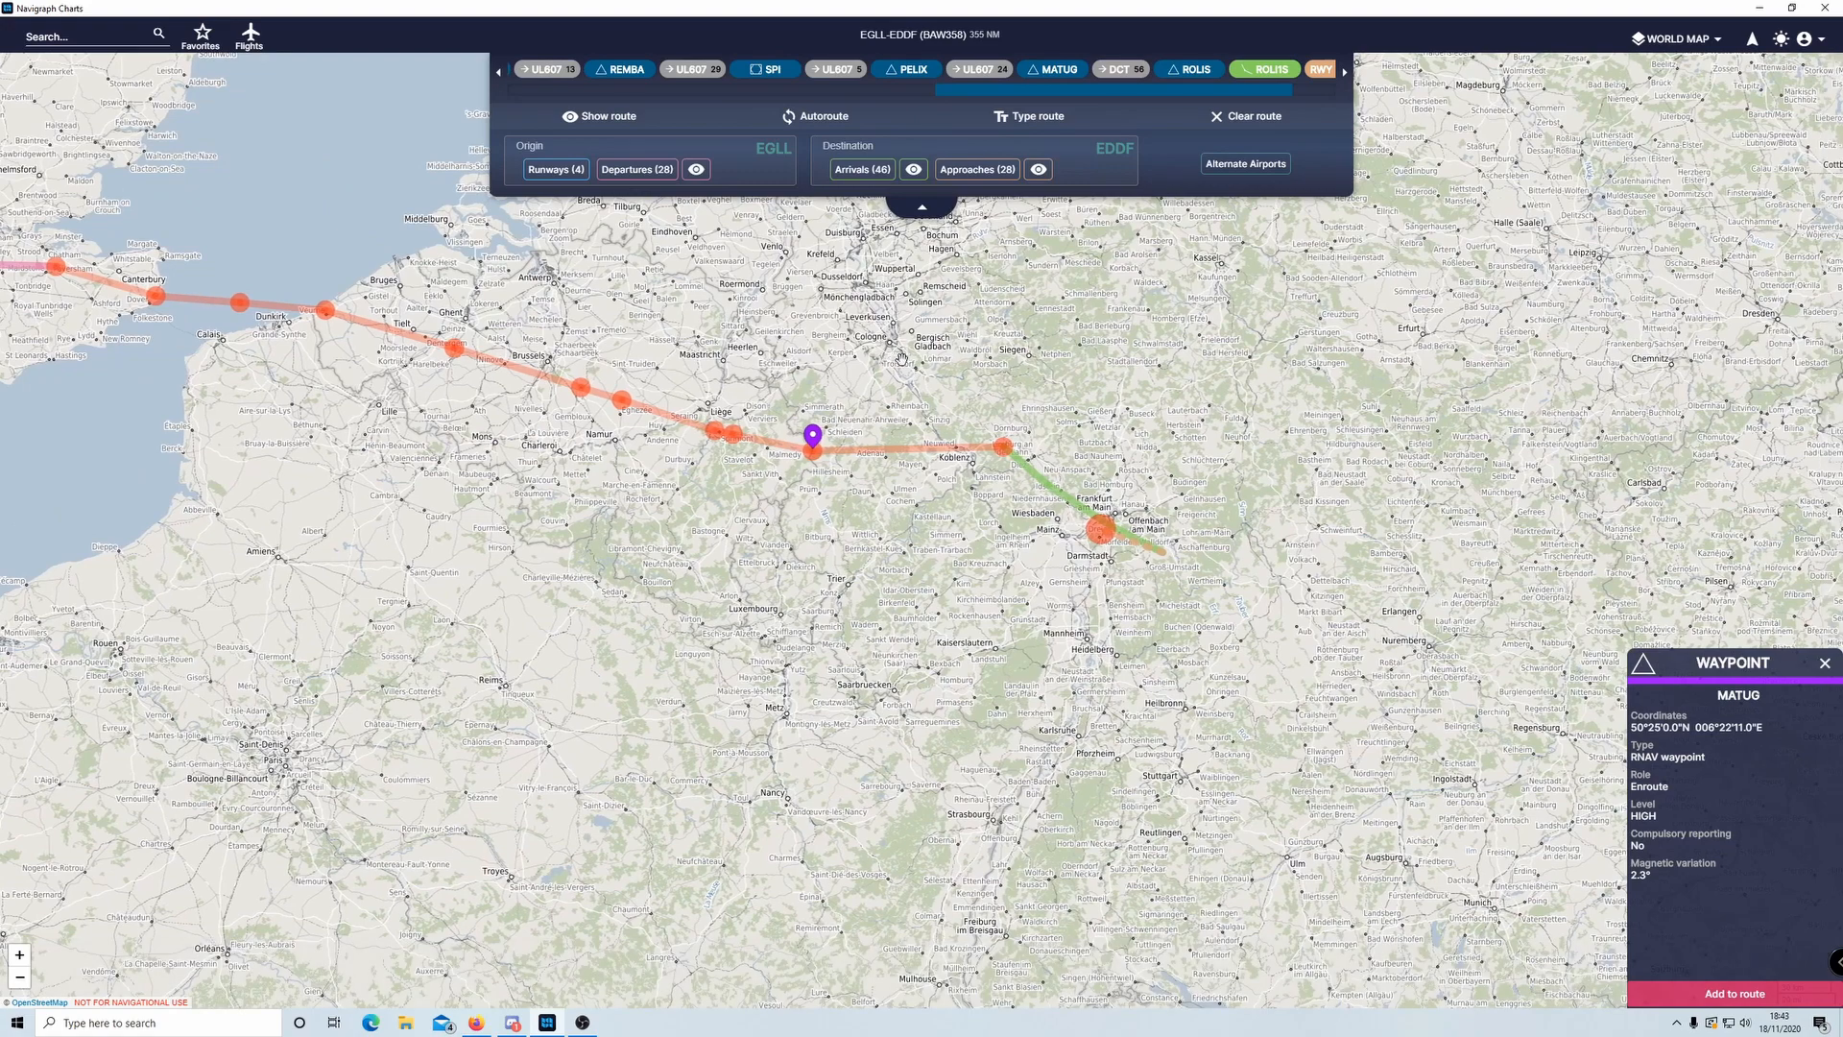
drag(1114, 462, 1093, 448)
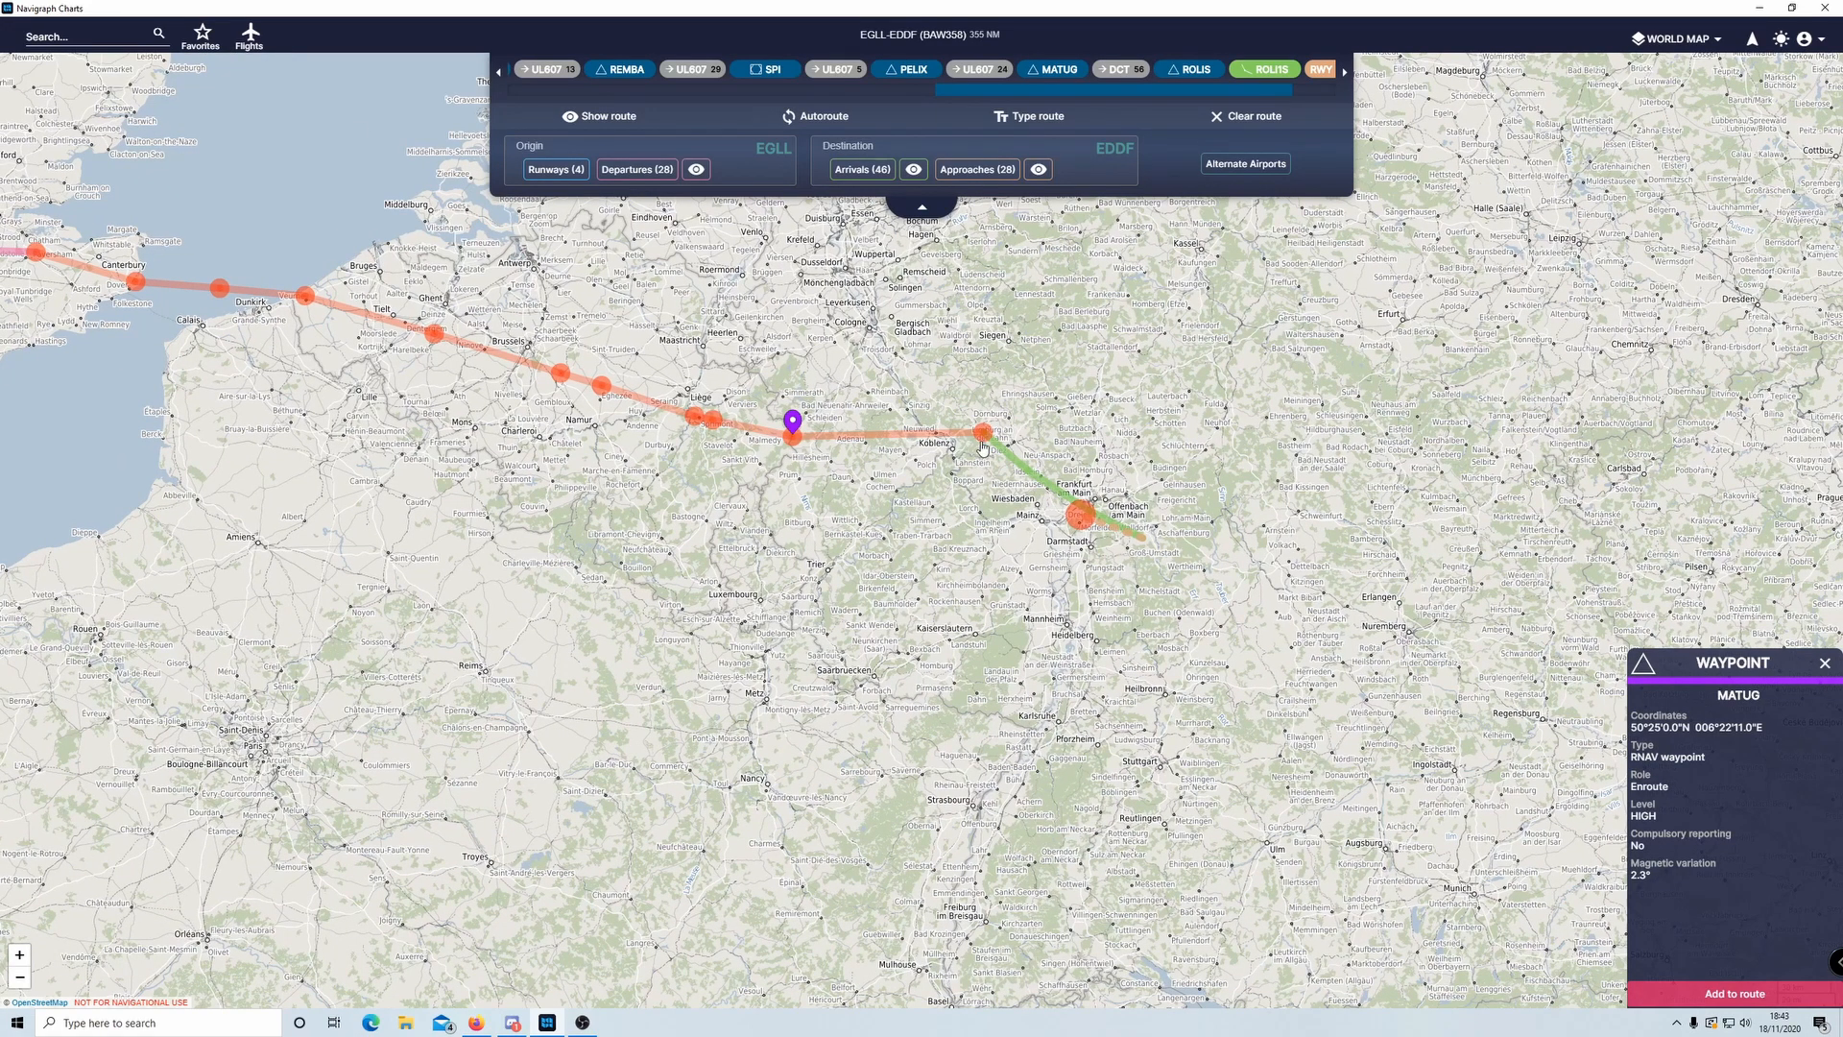
click(251, 38)
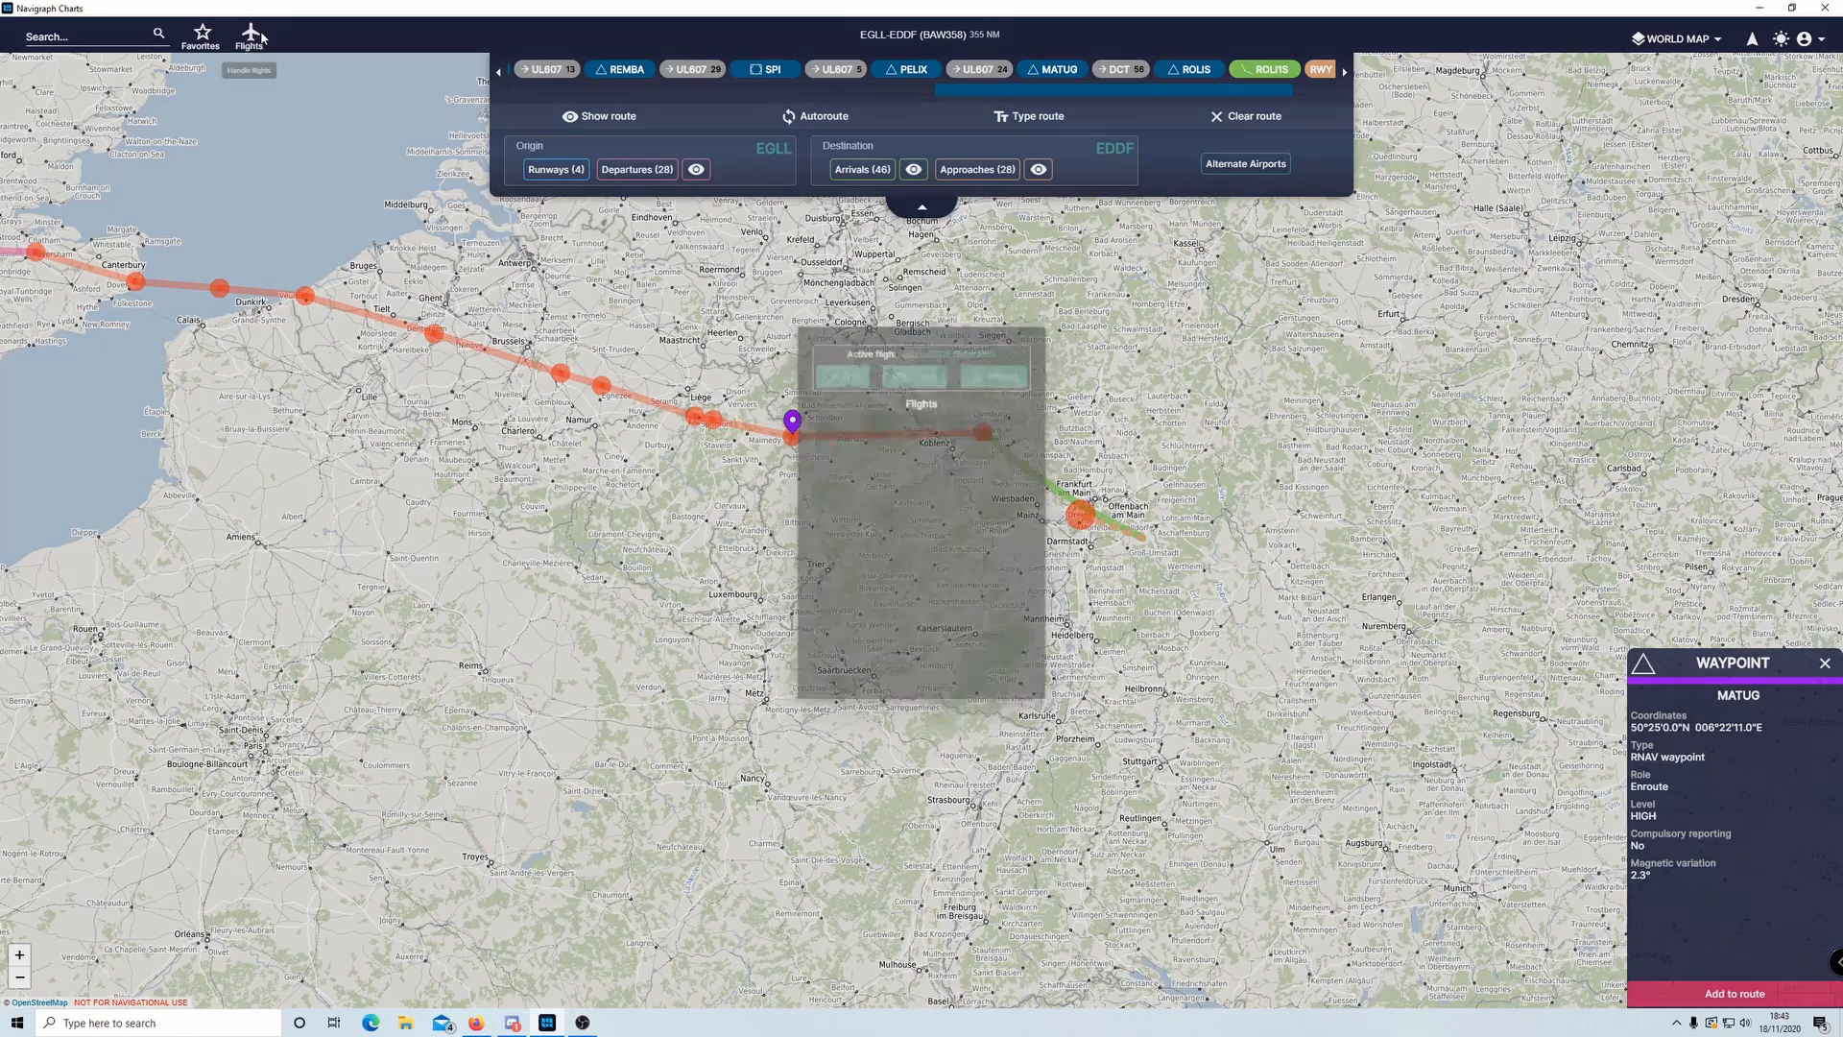
click(841, 330)
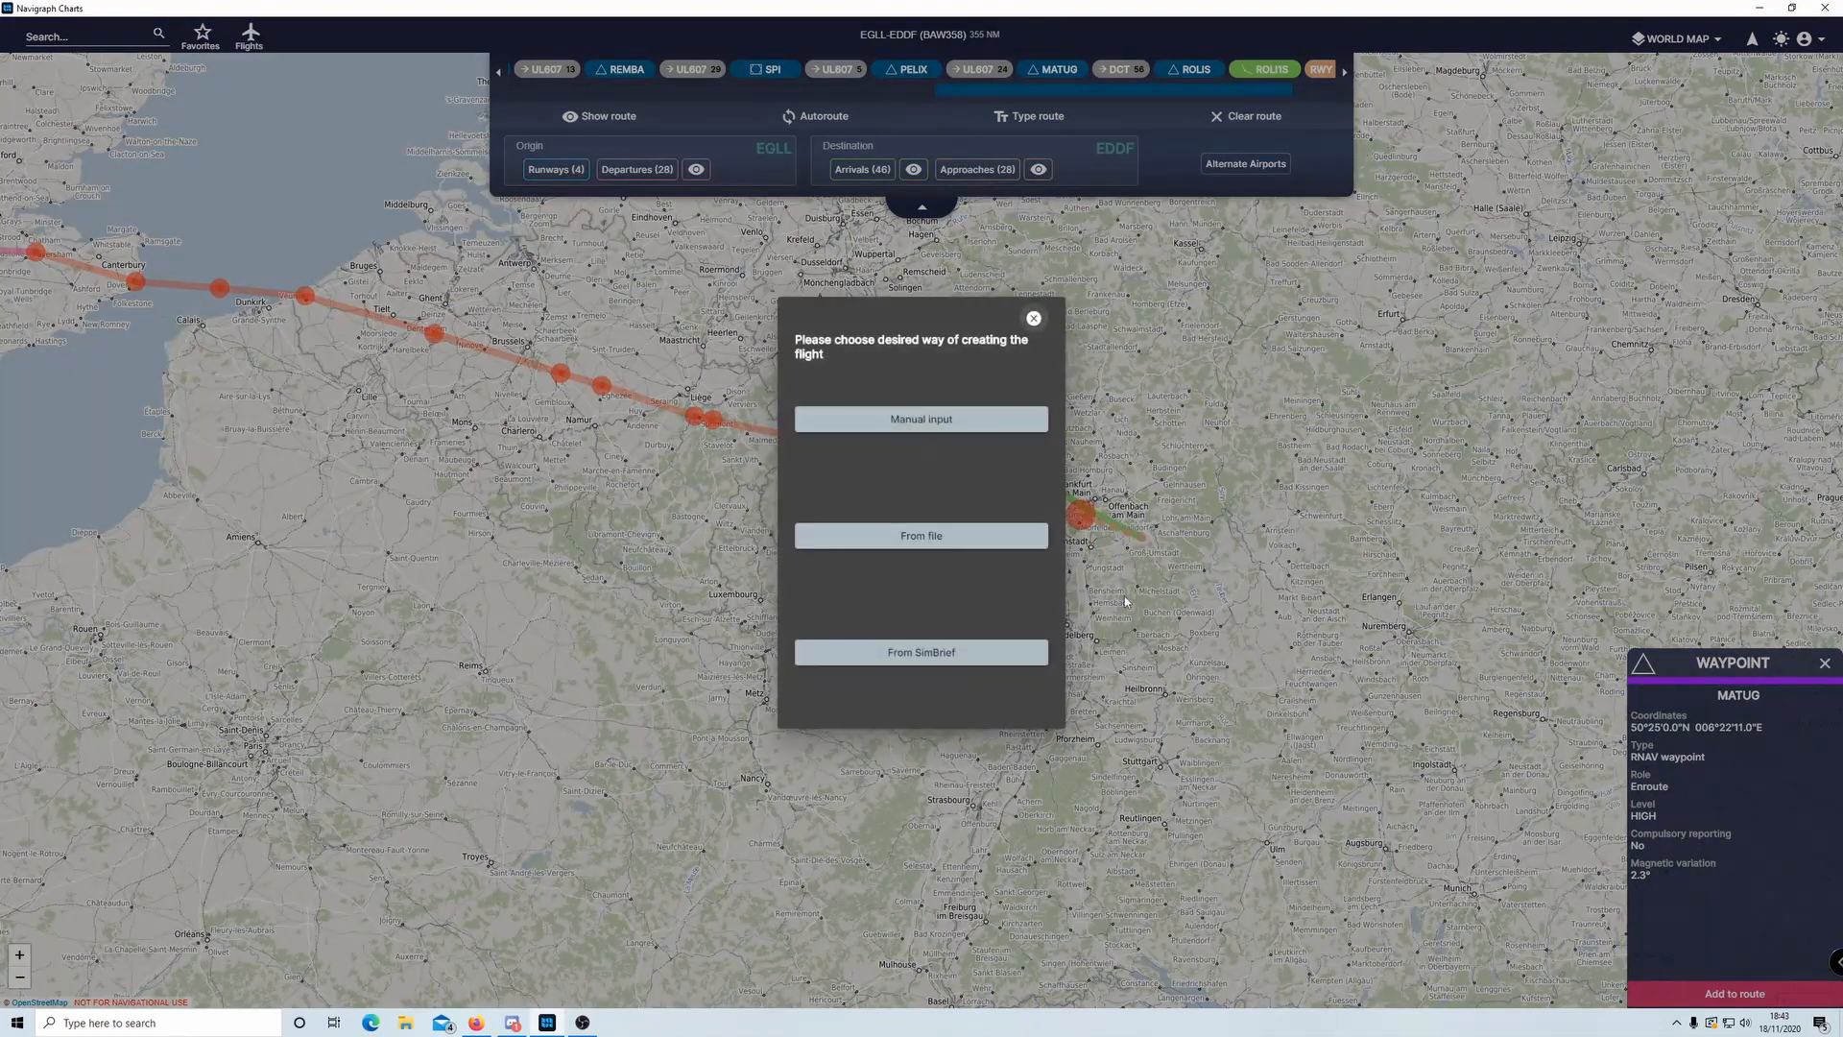
click(936, 655)
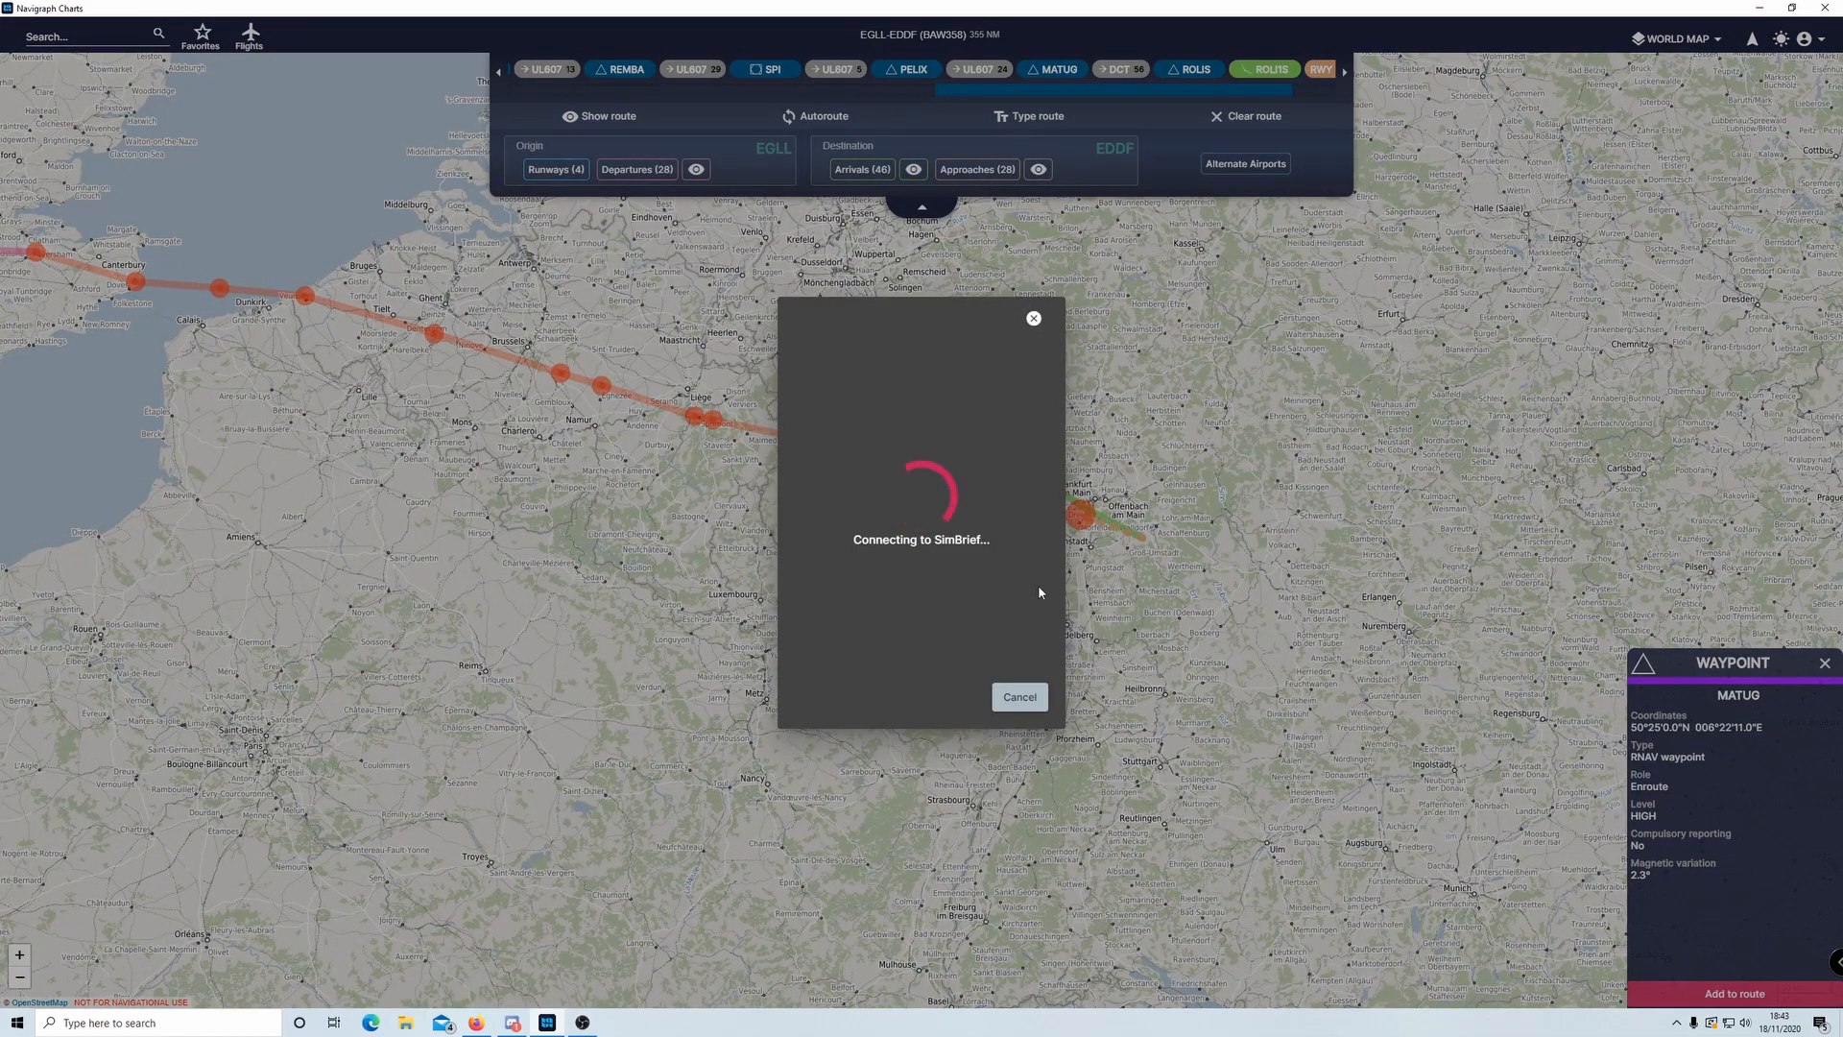
click(927, 524)
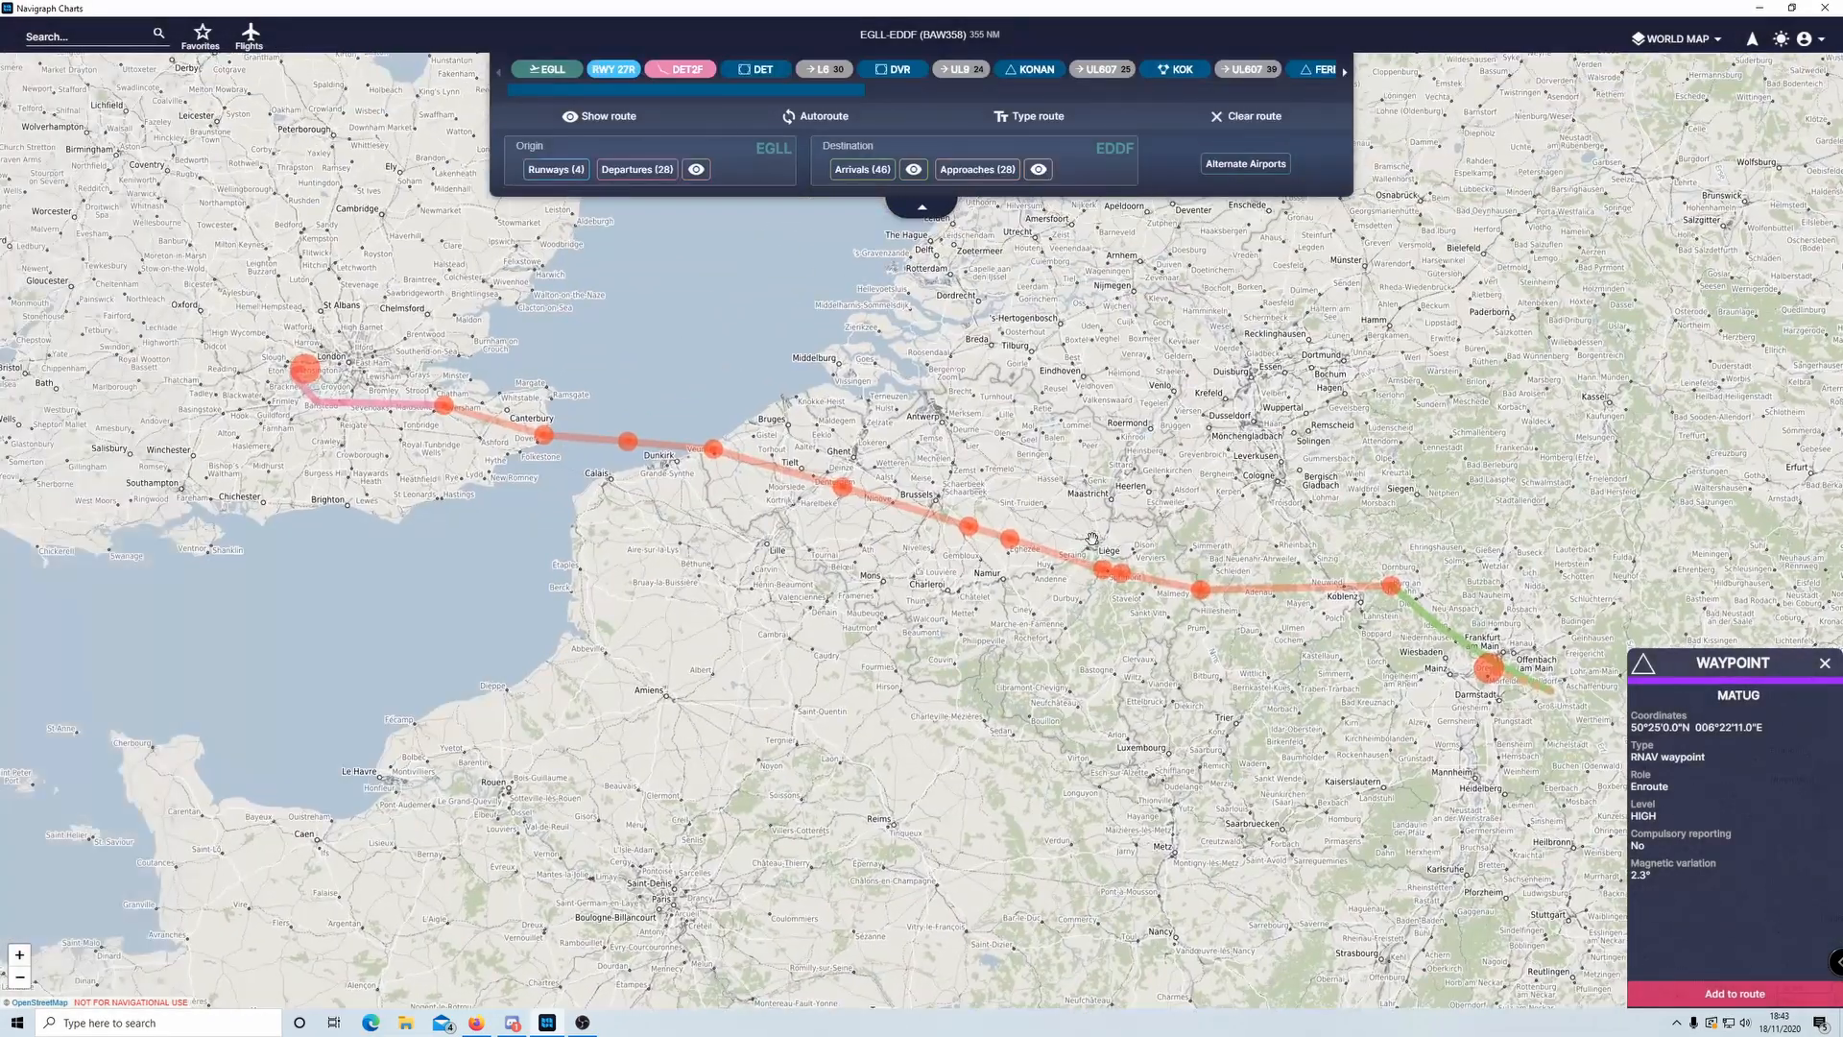
- Examine the imported route on the Navigraph map from the Frankfurt arrival back to the DET2F departure out of Heathrow
drag(1407, 671, 1219, 684)
scroll(1219, 683, up, 2)
key(alt+Tab)
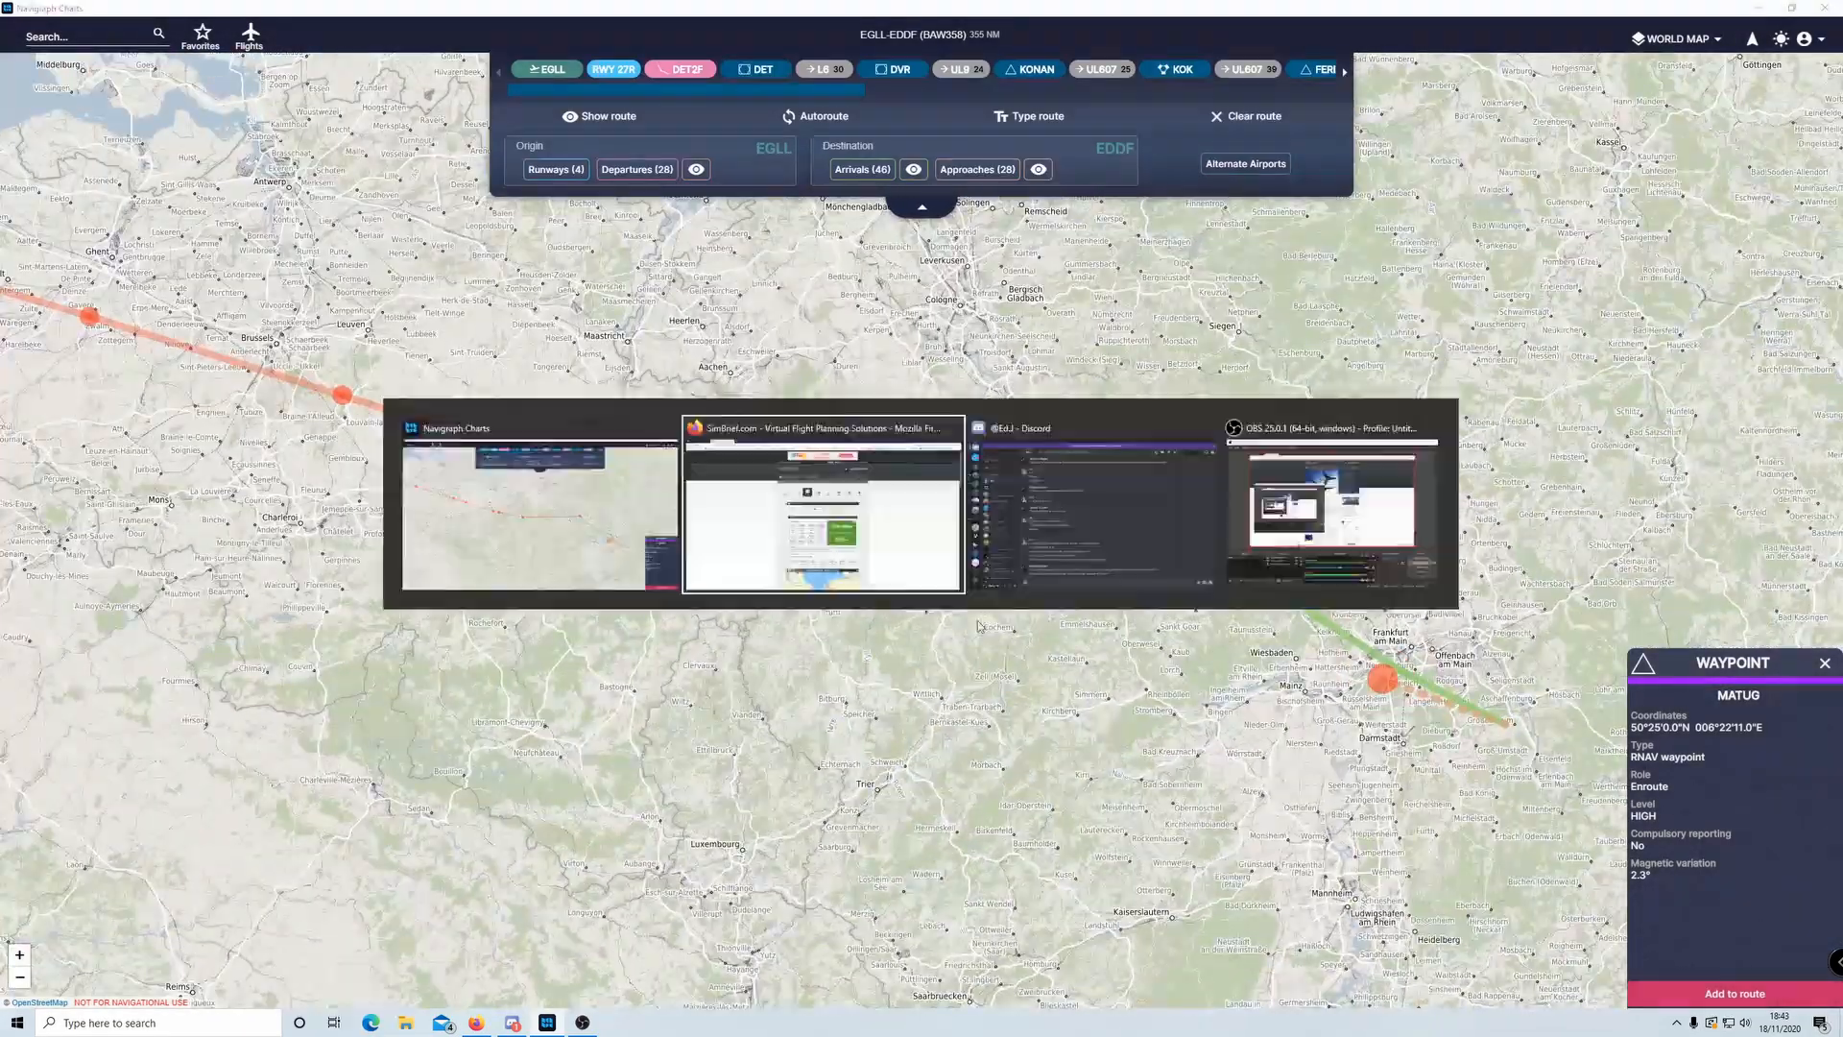
key(alt+Tab)
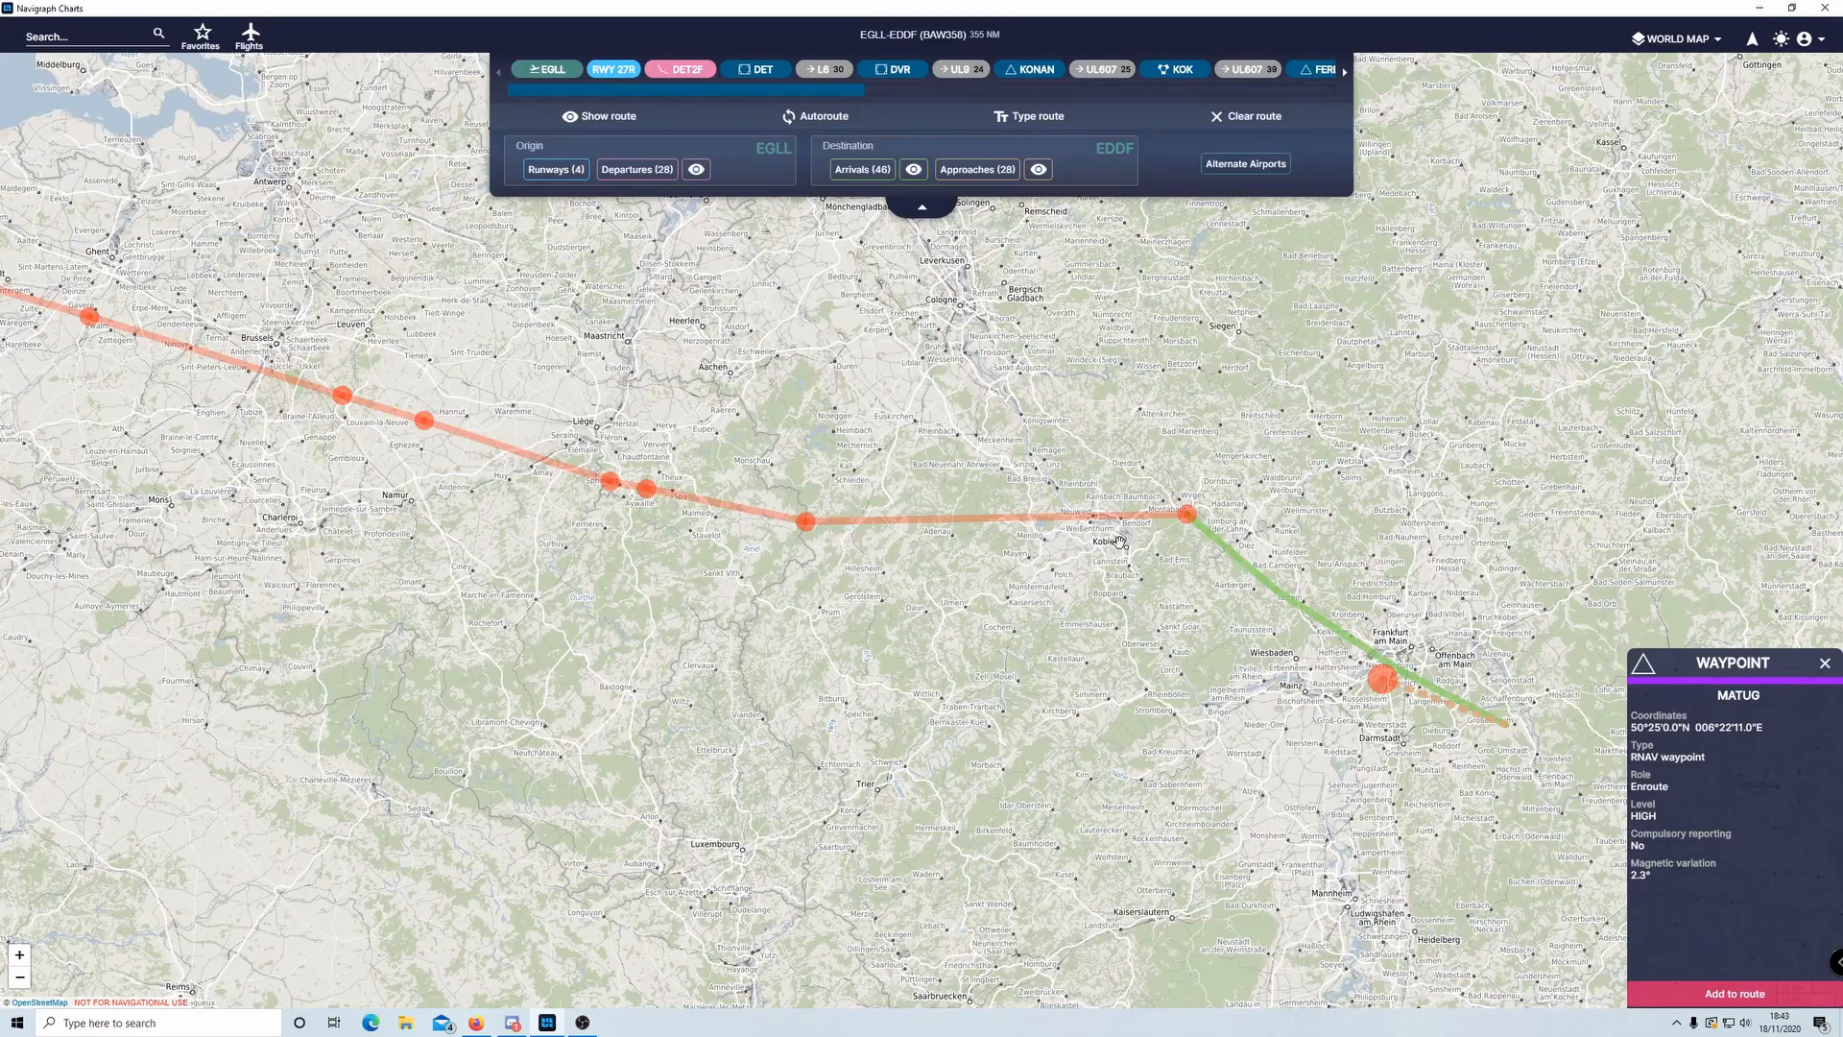
scroll(1215, 676, down, 2)
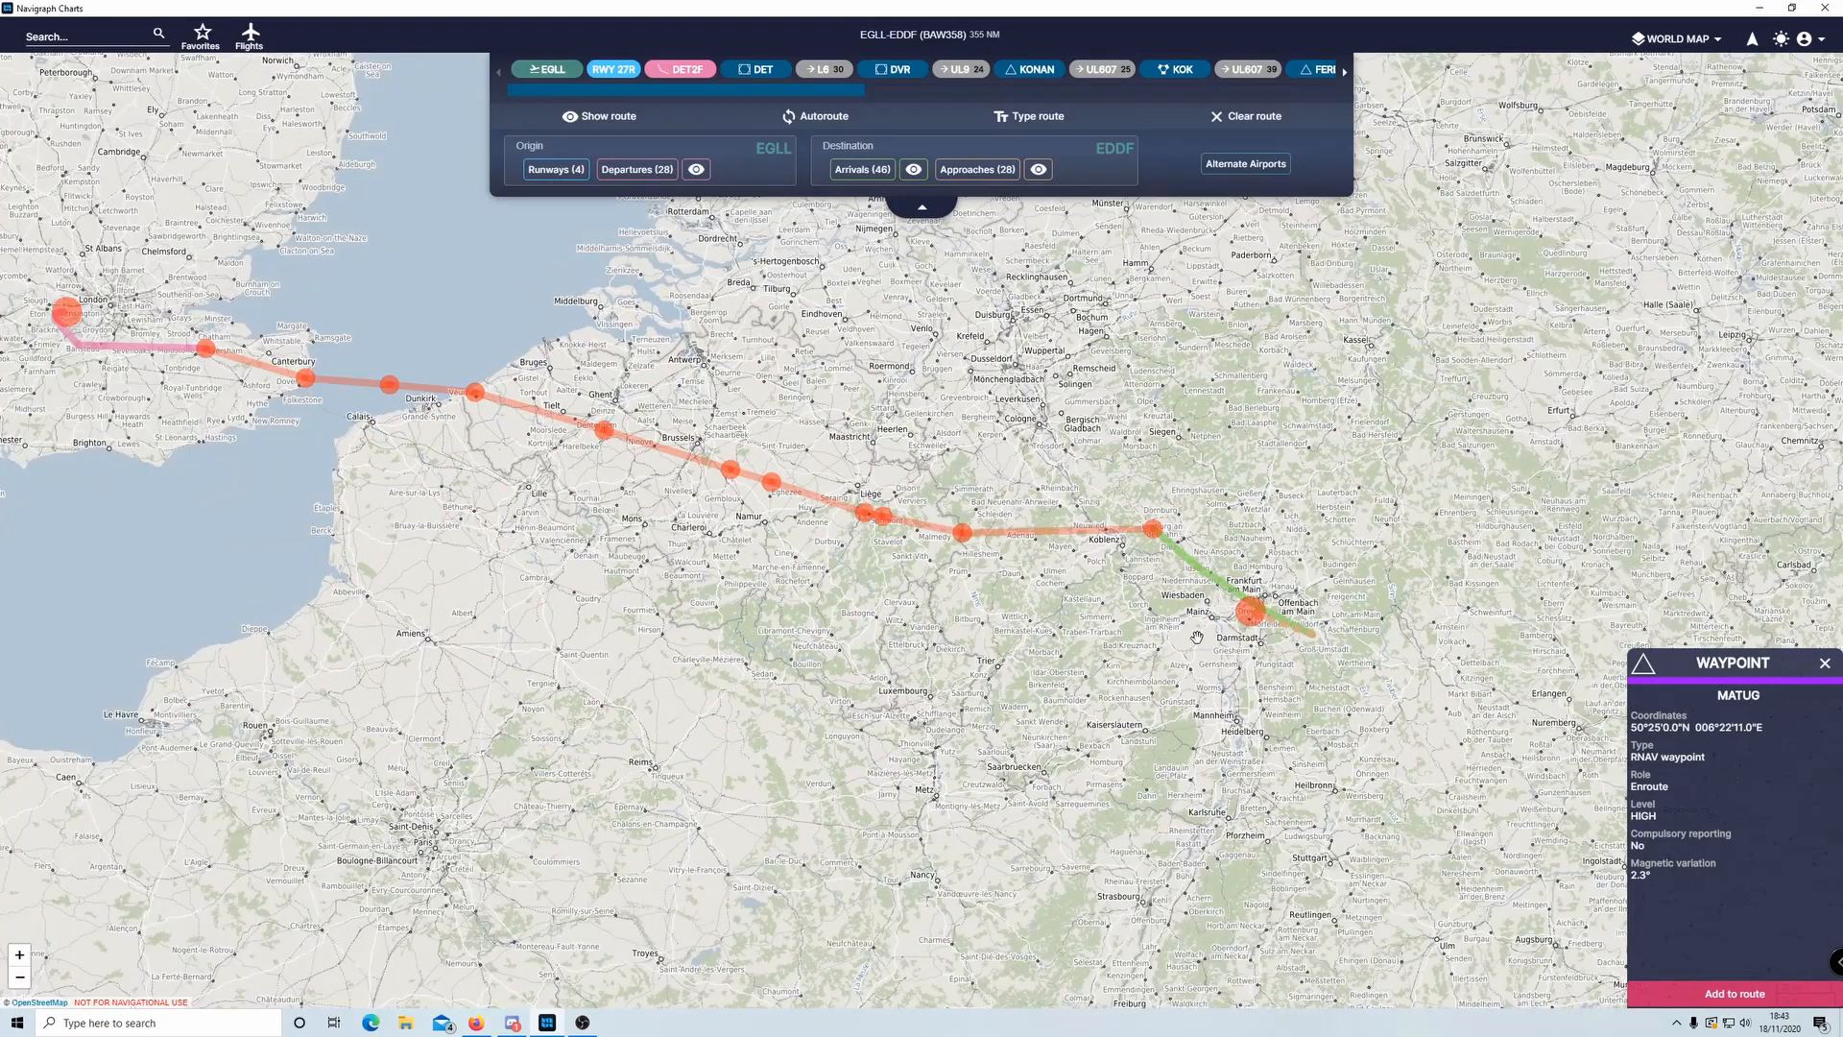
drag(537, 480, 1130, 682)
drag(656, 568, 965, 587)
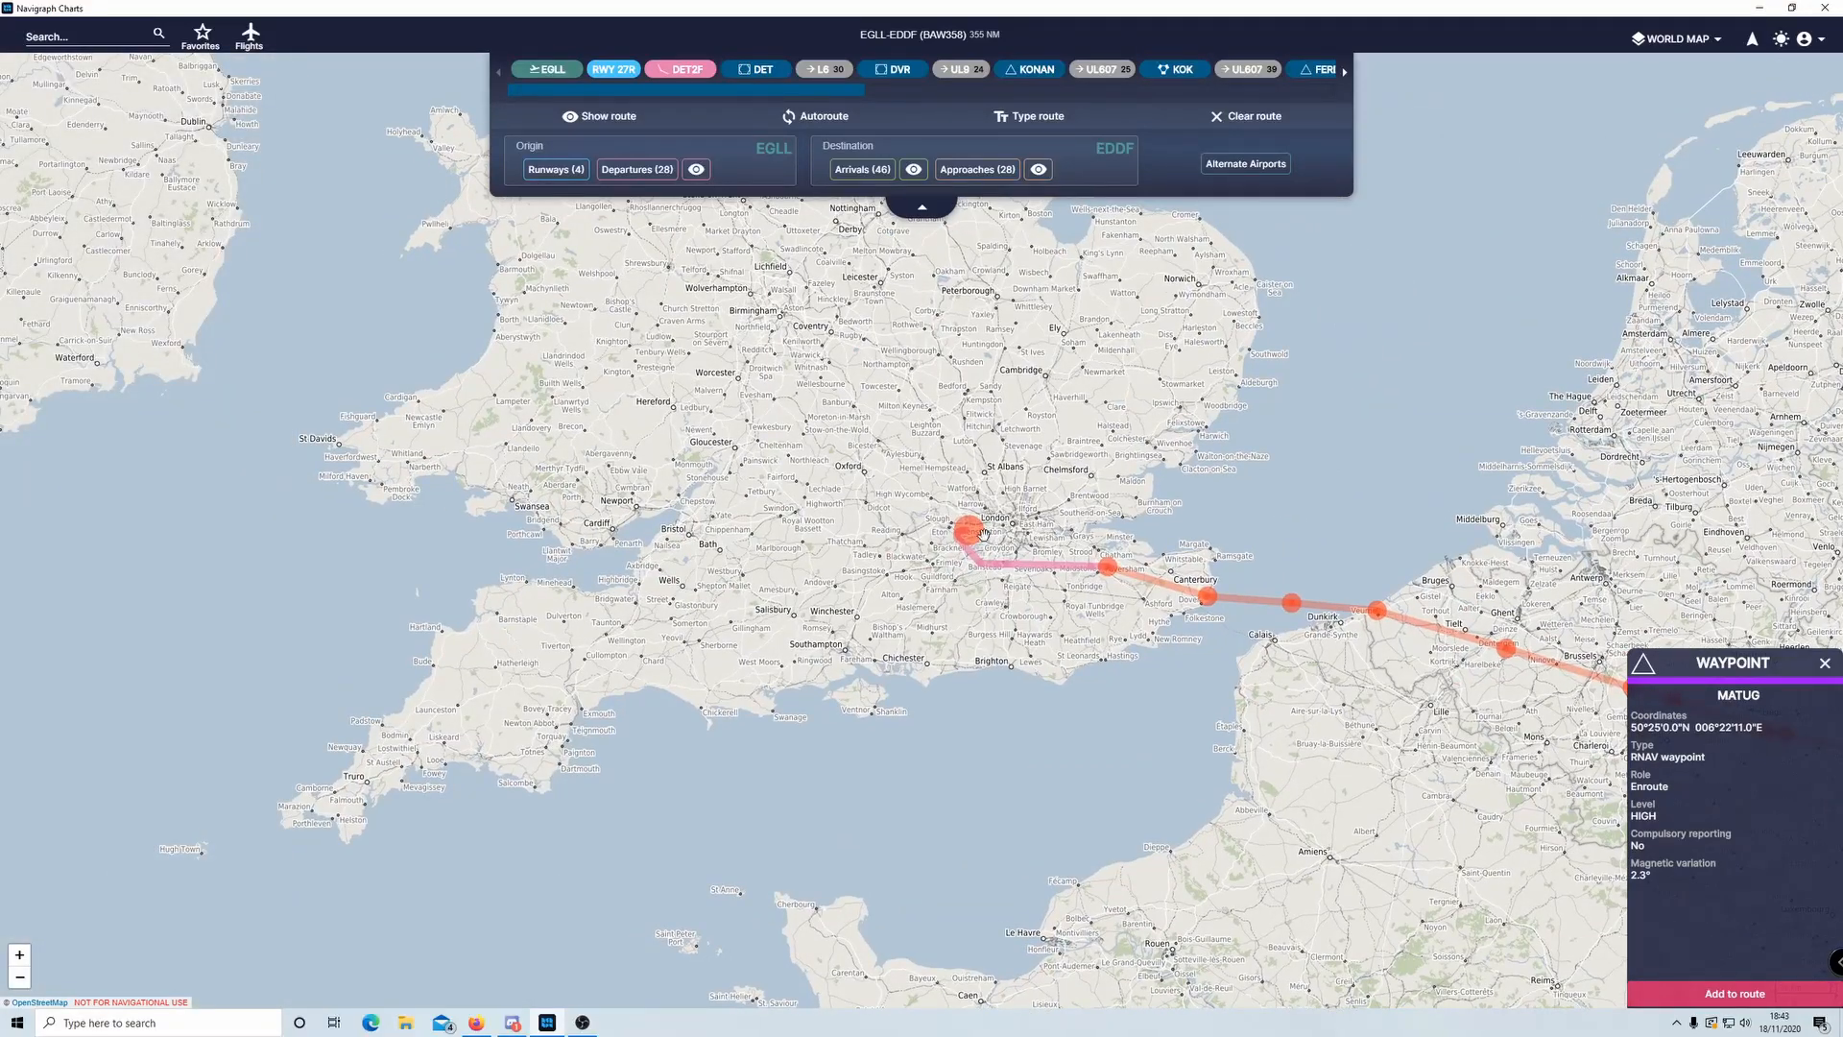
scroll(979, 538, up, 2)
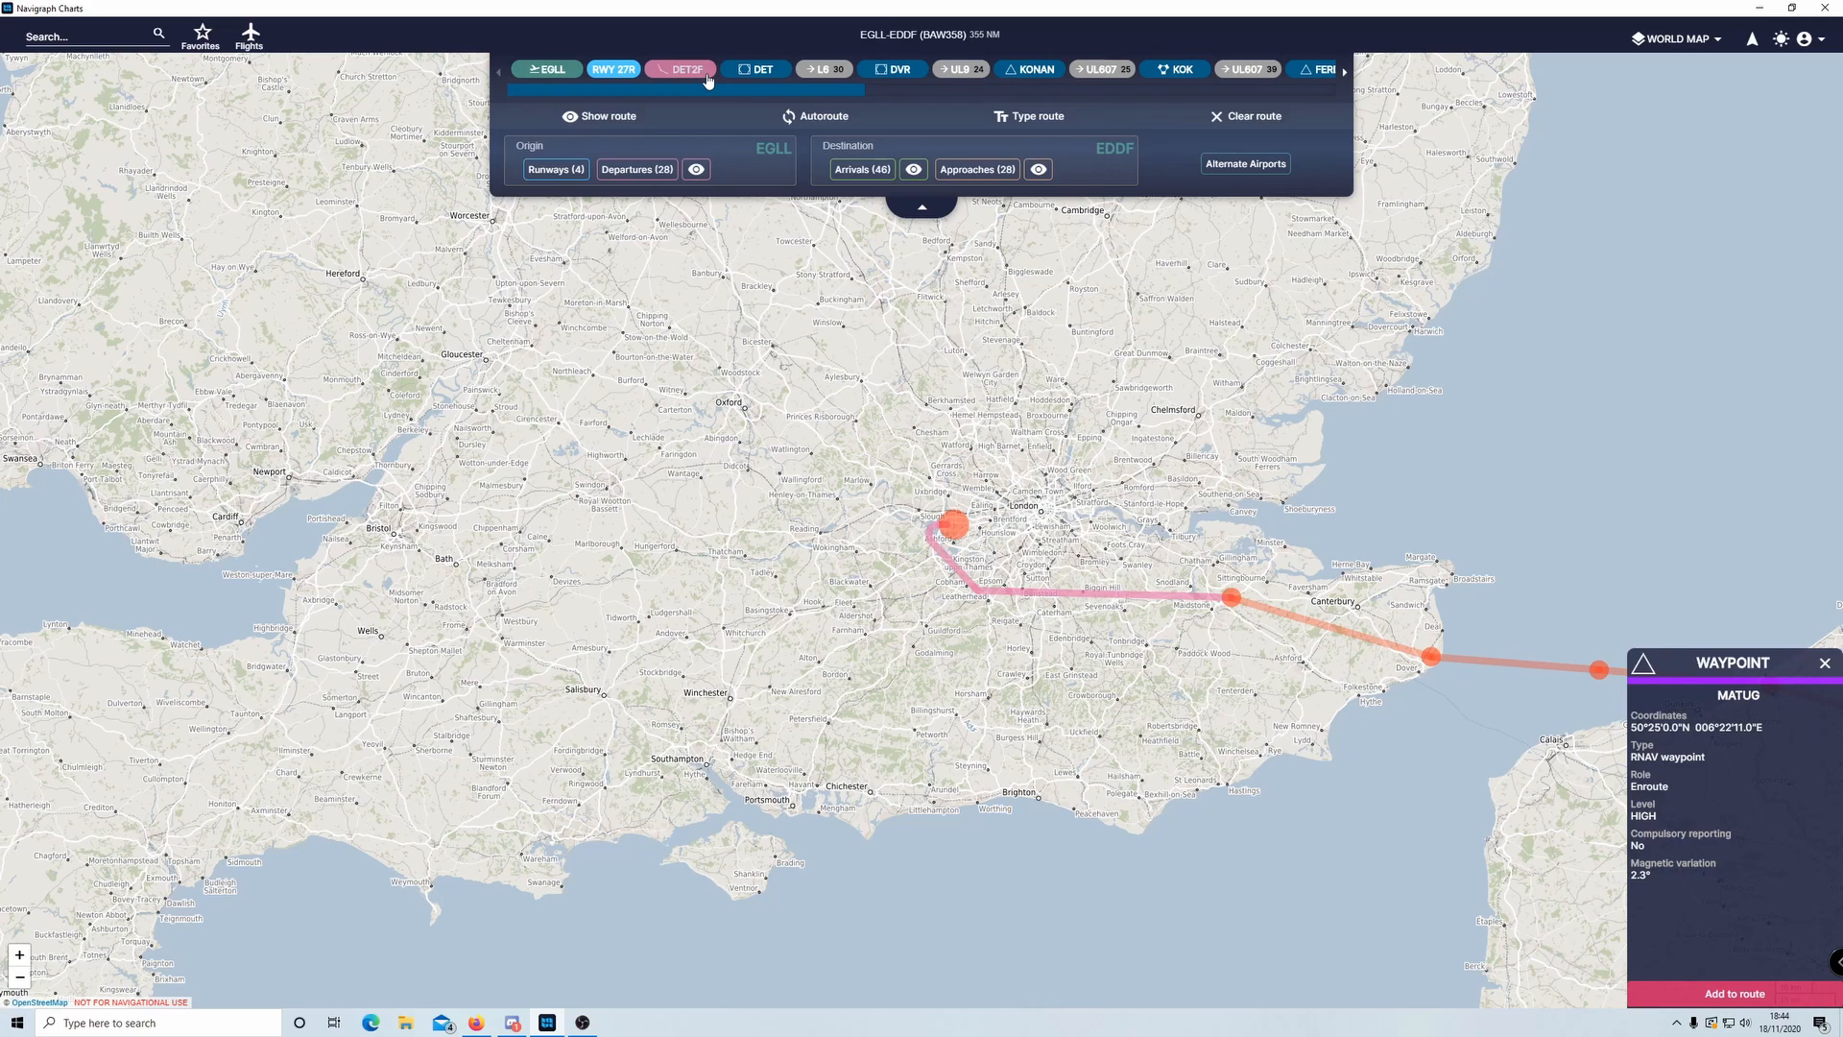
scroll(1075, 514, down, 3)
scroll(1073, 508, up, 3)
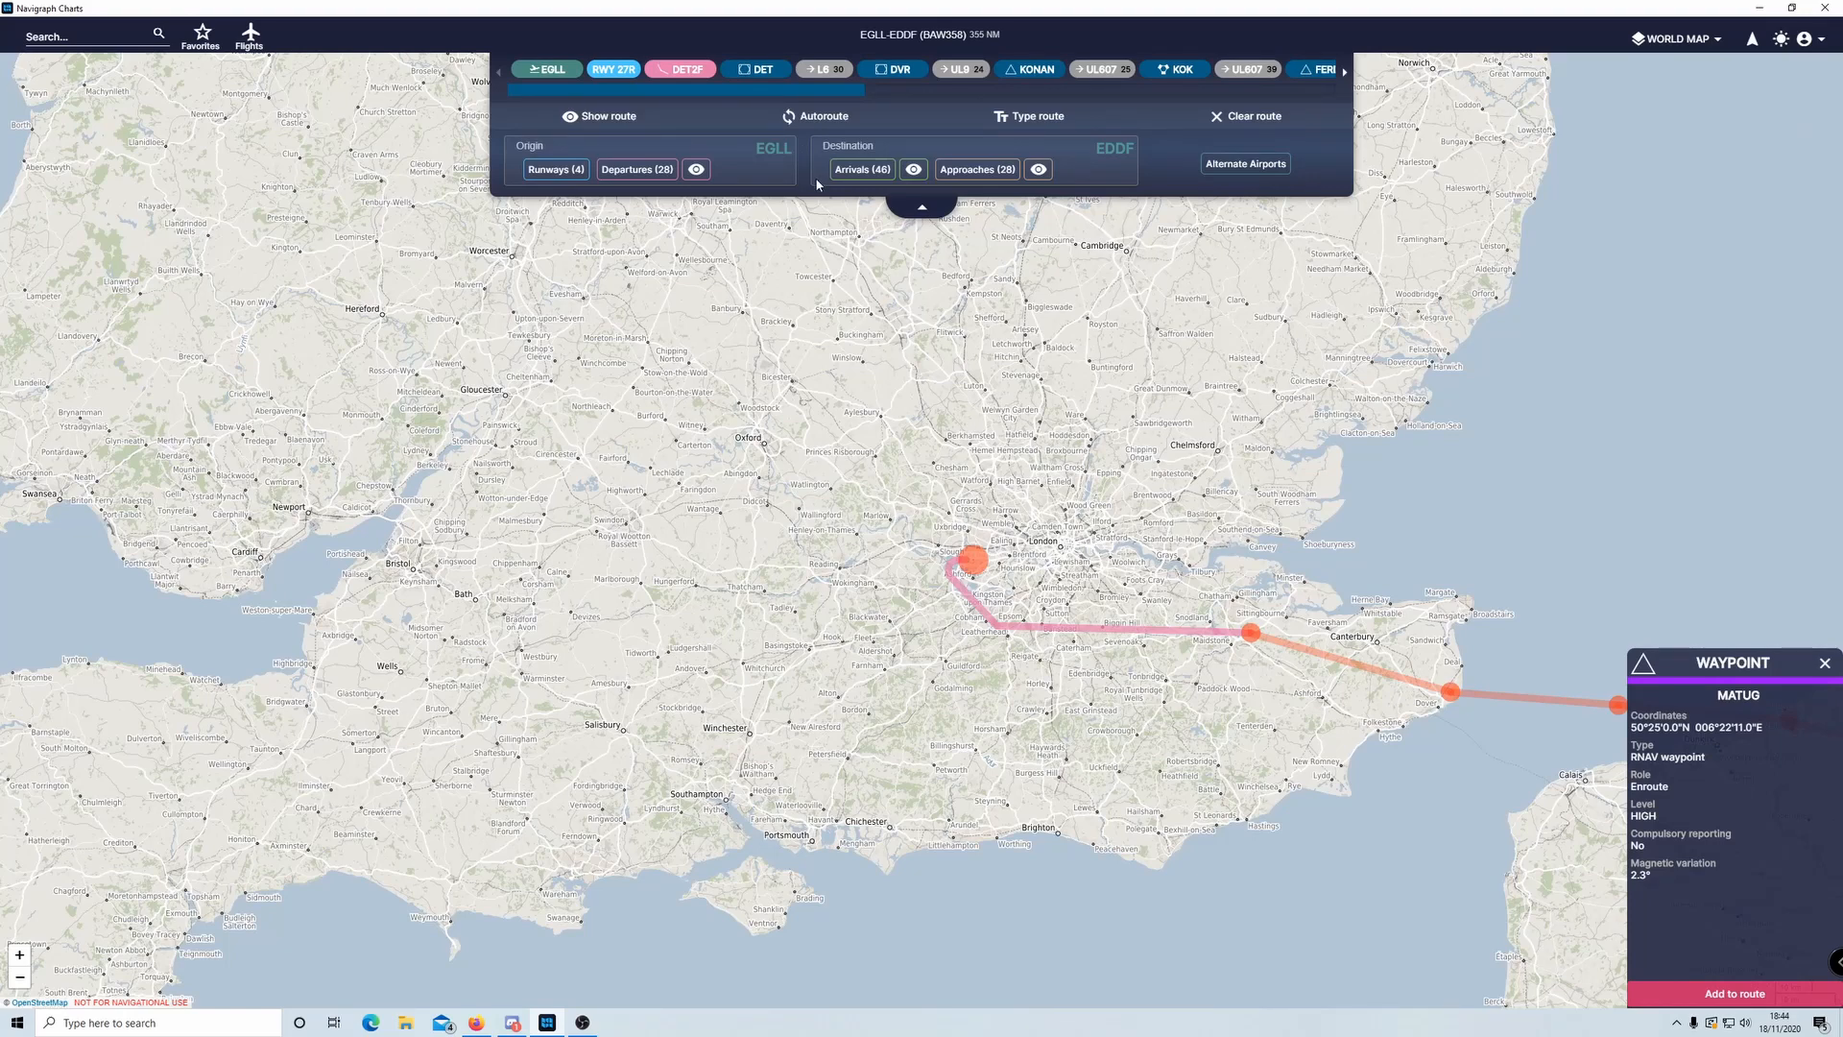
- View the EDDF arrivals overview for runway 25L, then close it along with the MATUG waypoint details
click(913, 169)
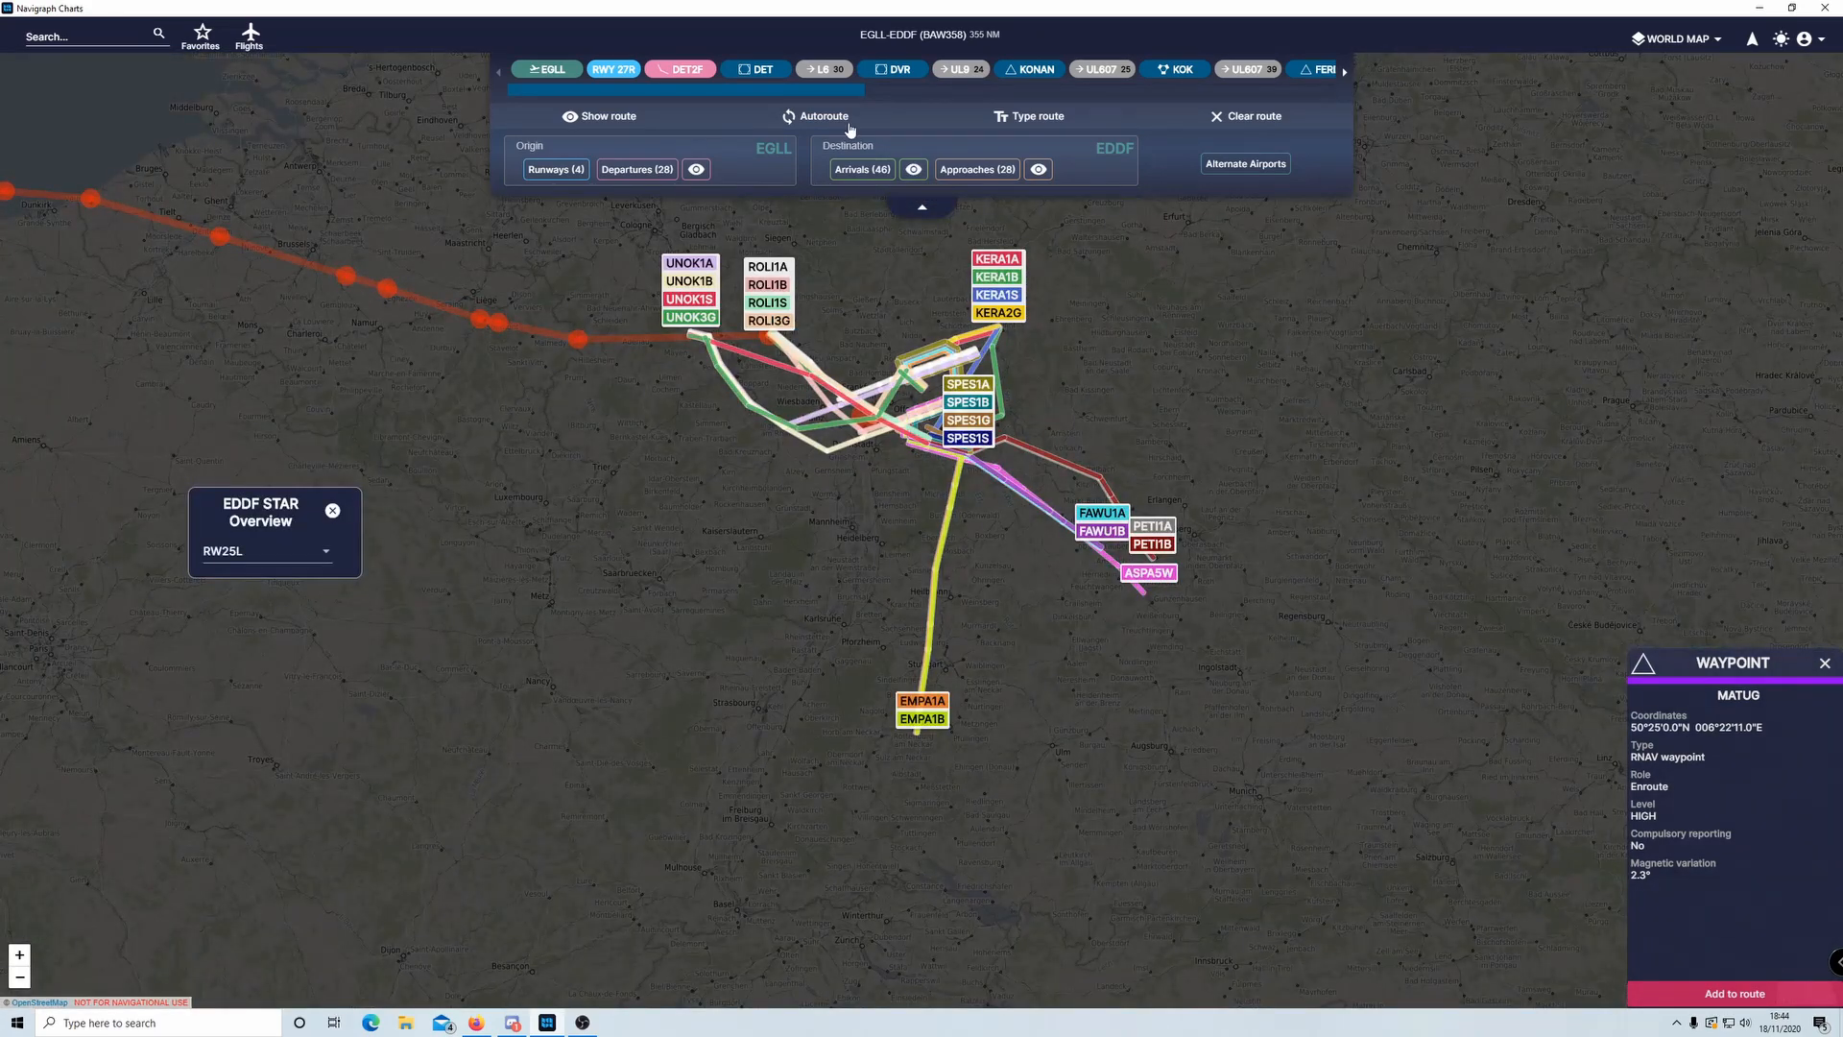
click(914, 209)
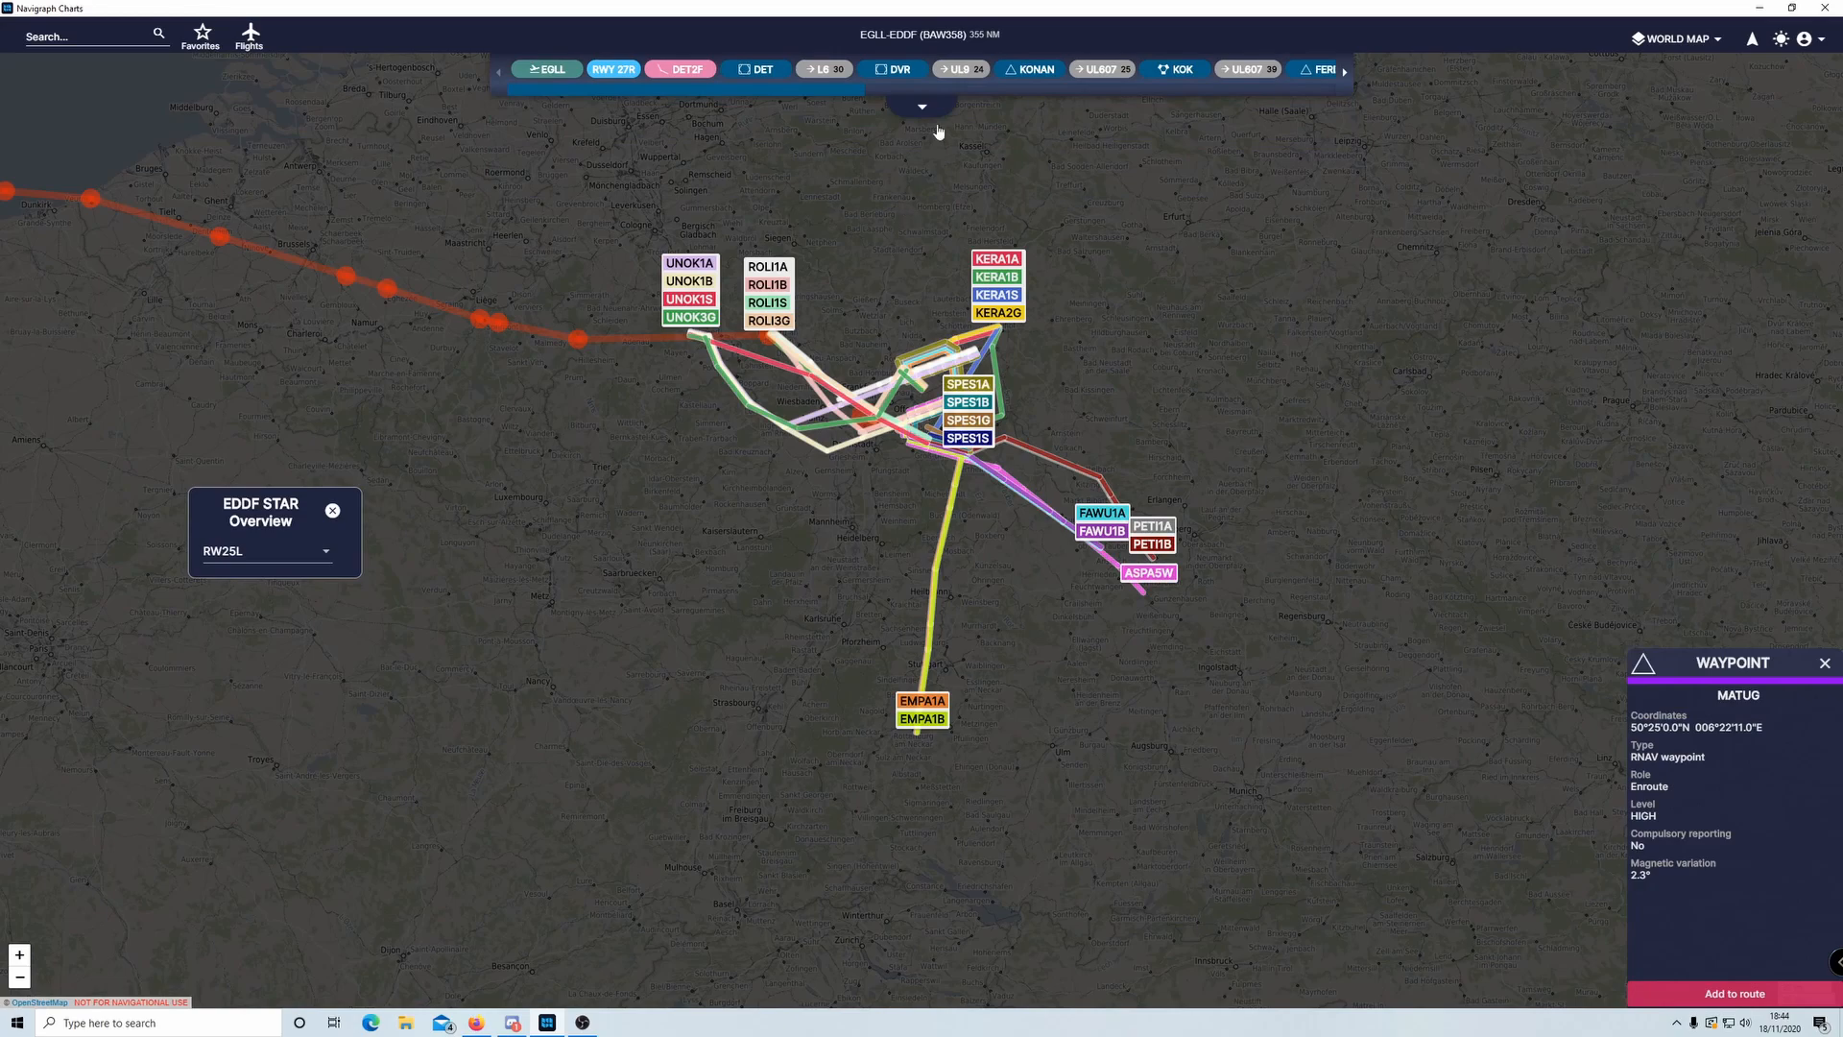
click(333, 510)
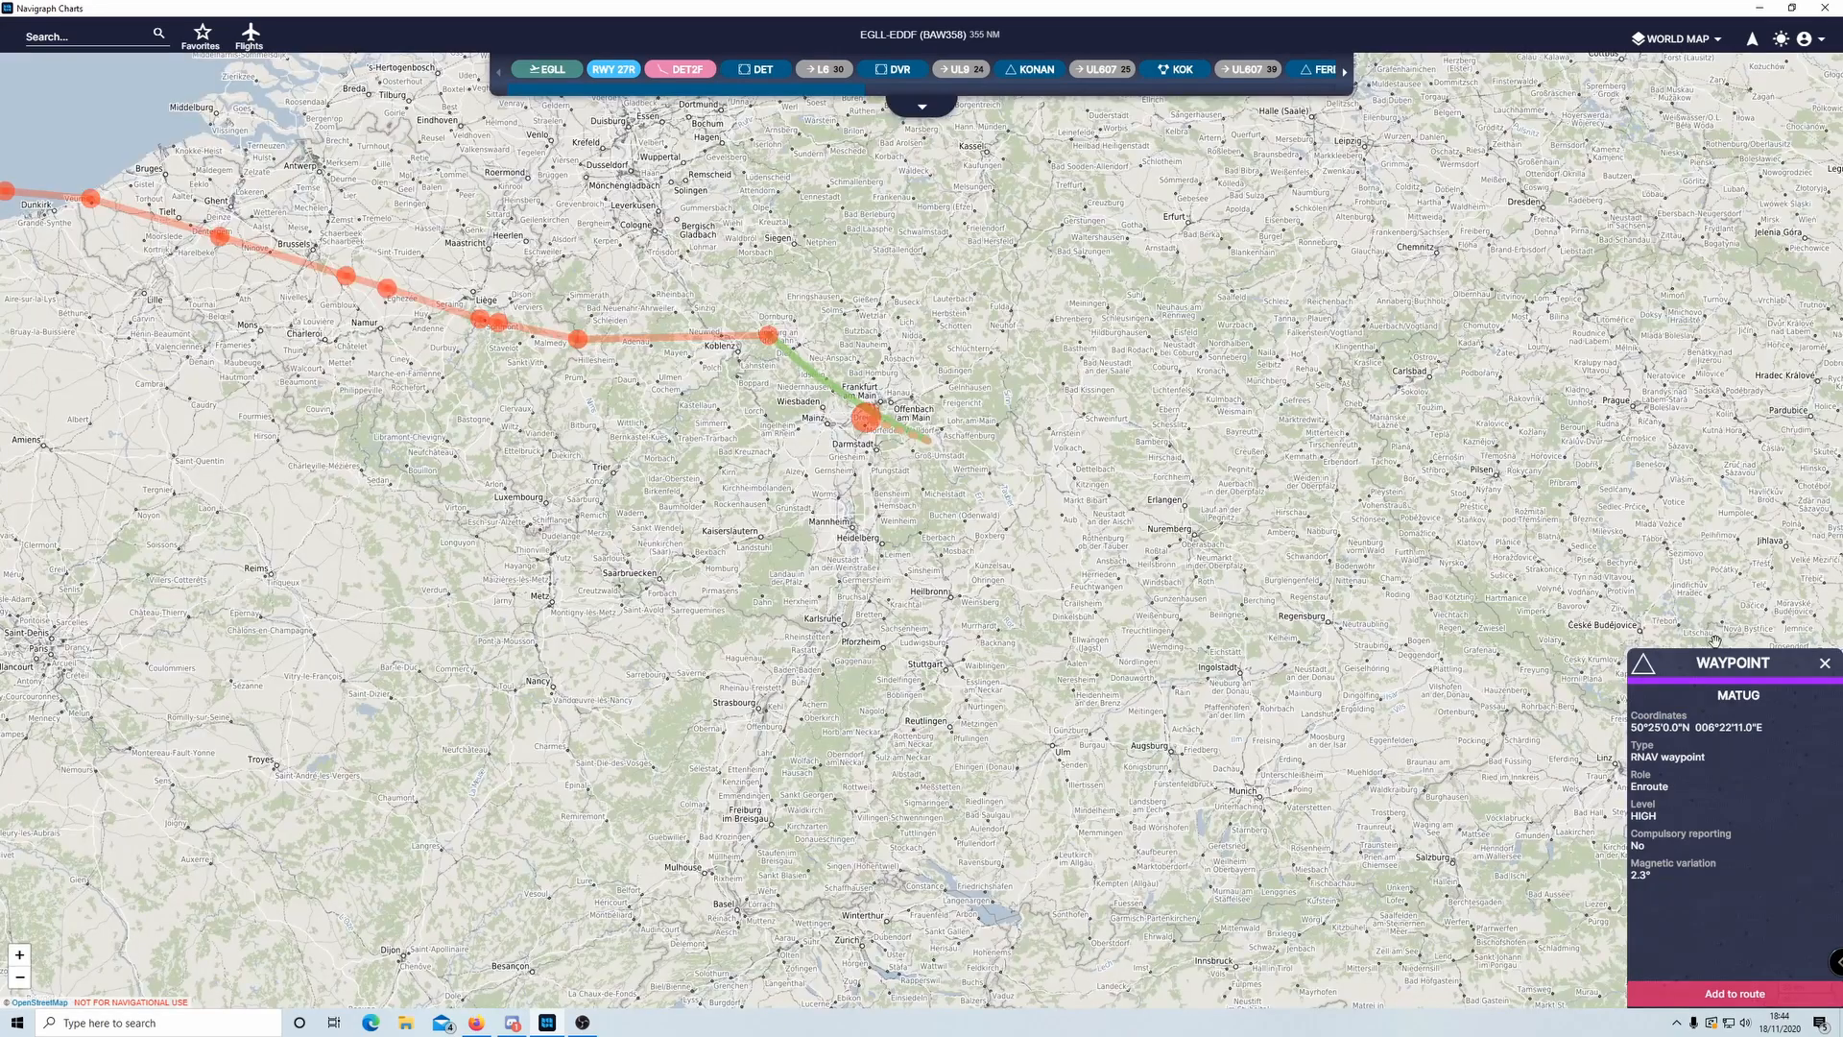
click(1825, 663)
click(919, 106)
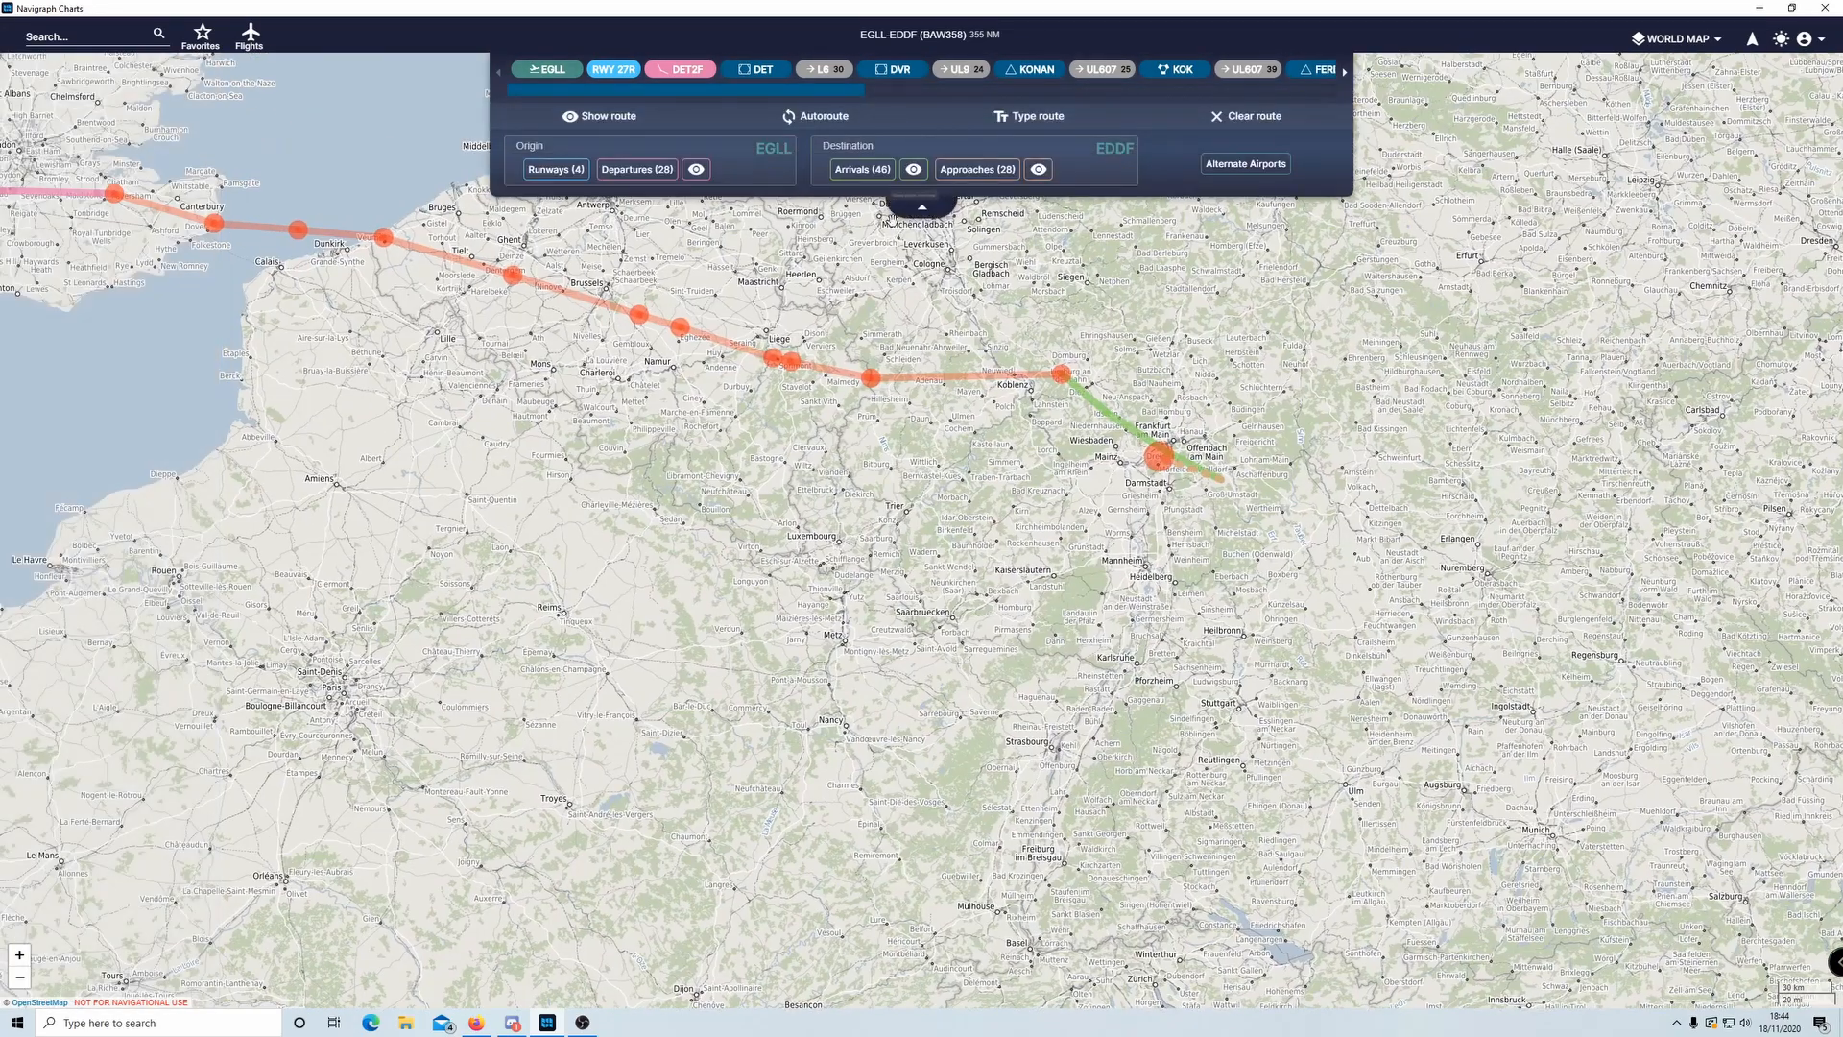
- Display the EGLL departures overview for runway 27R and compare DET2F with the other departure procedures
click(697, 169)
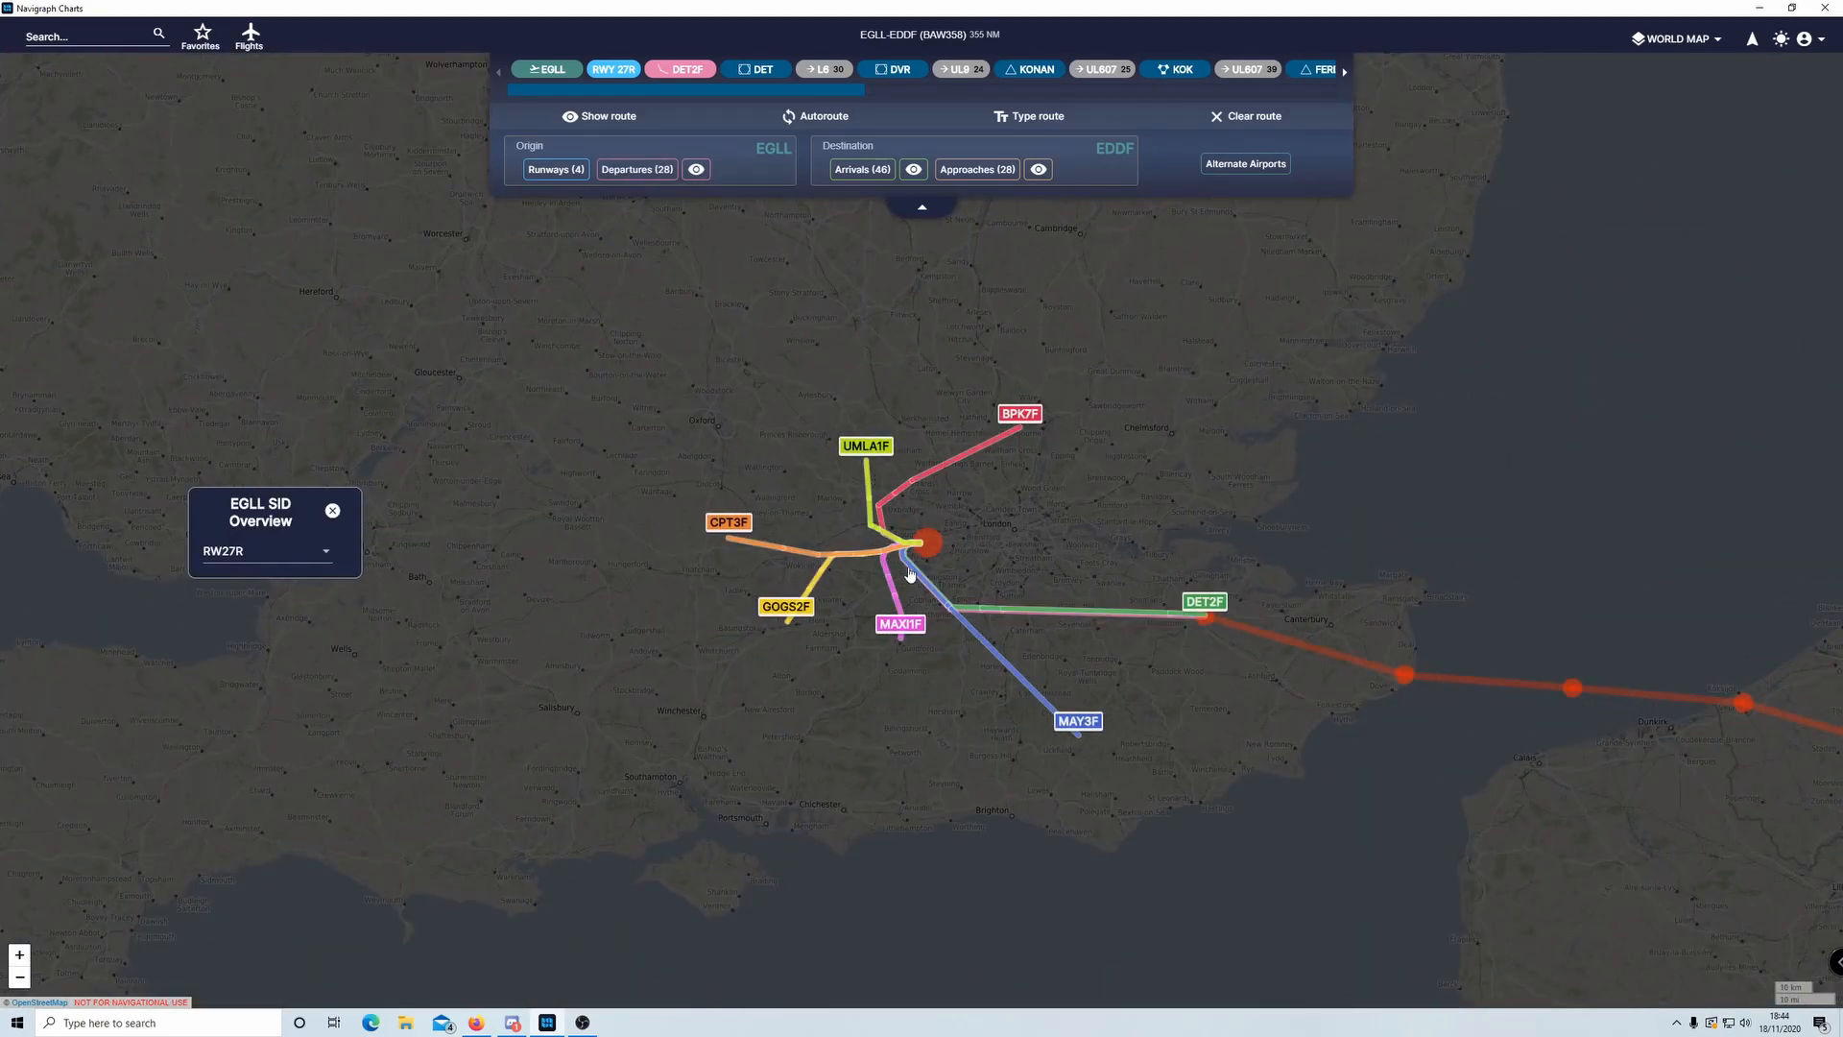
drag(1017, 557, 954, 510)
scroll(956, 512, up, 2)
scroll(961, 515, down, 2)
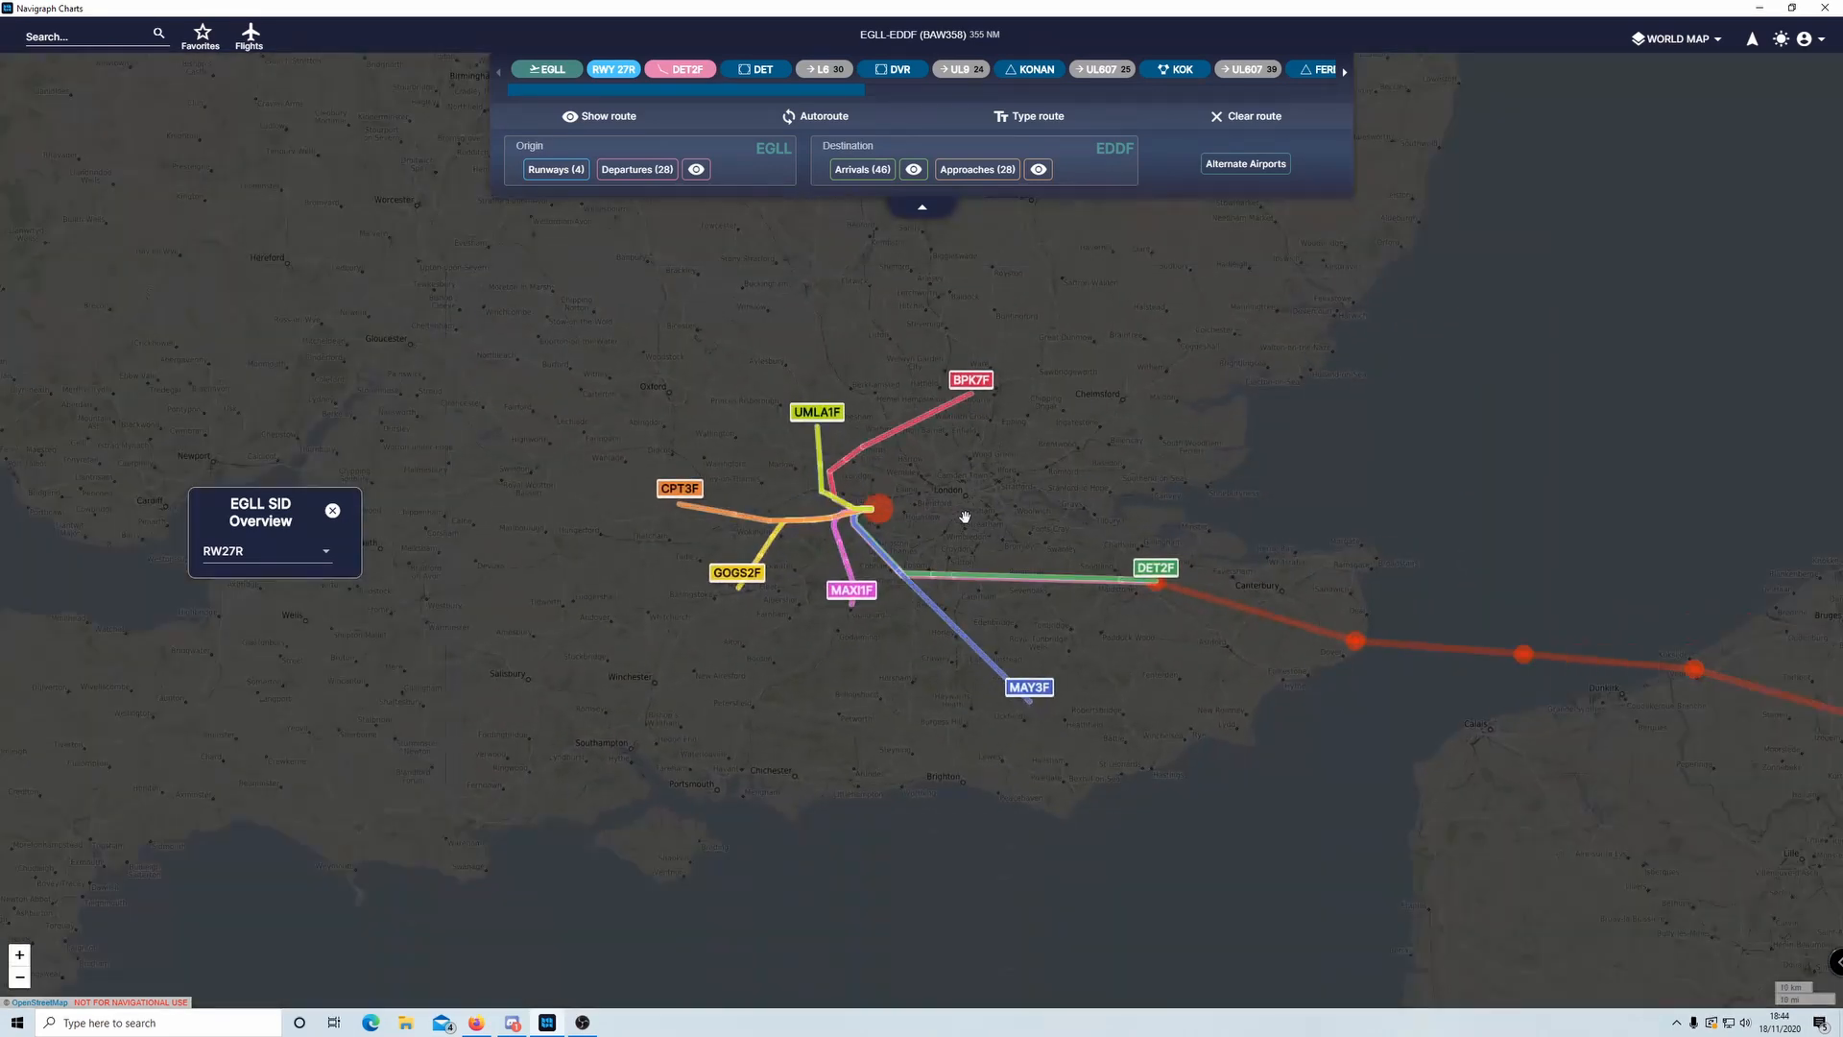
scroll(999, 527, up, 2)
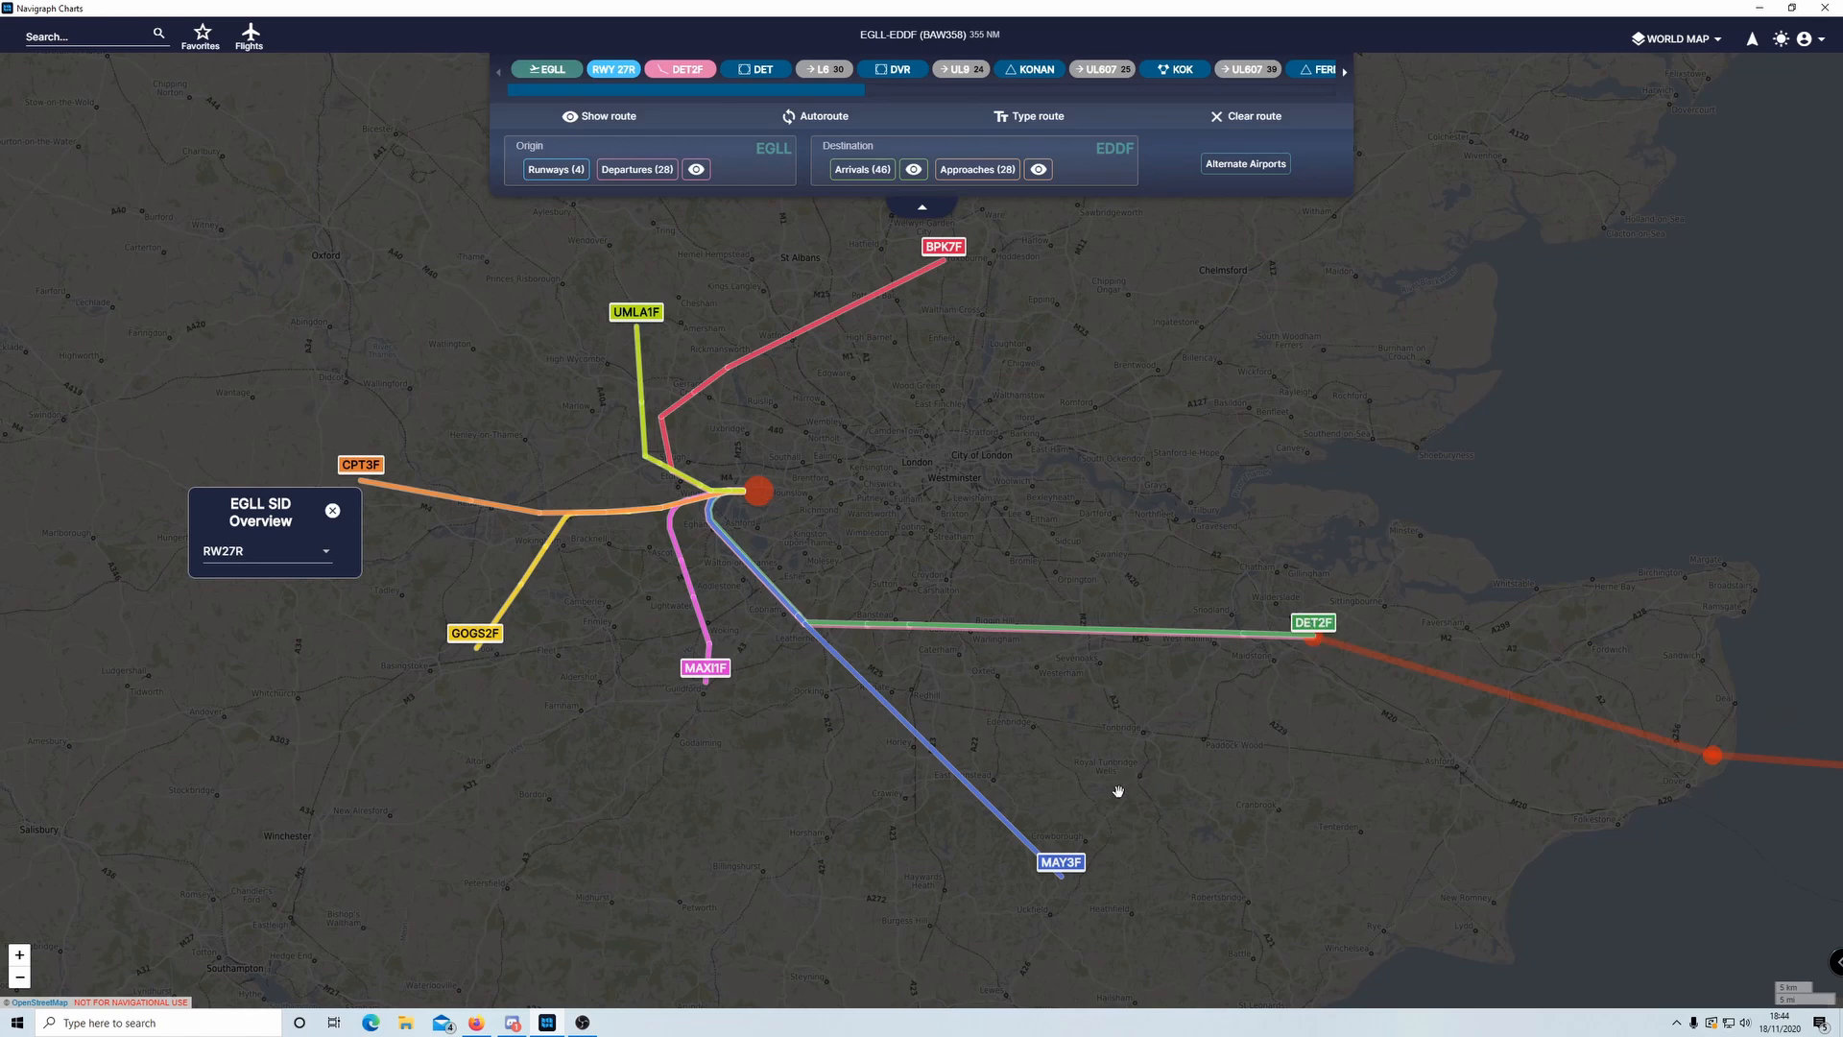
drag(1114, 785, 991, 711)
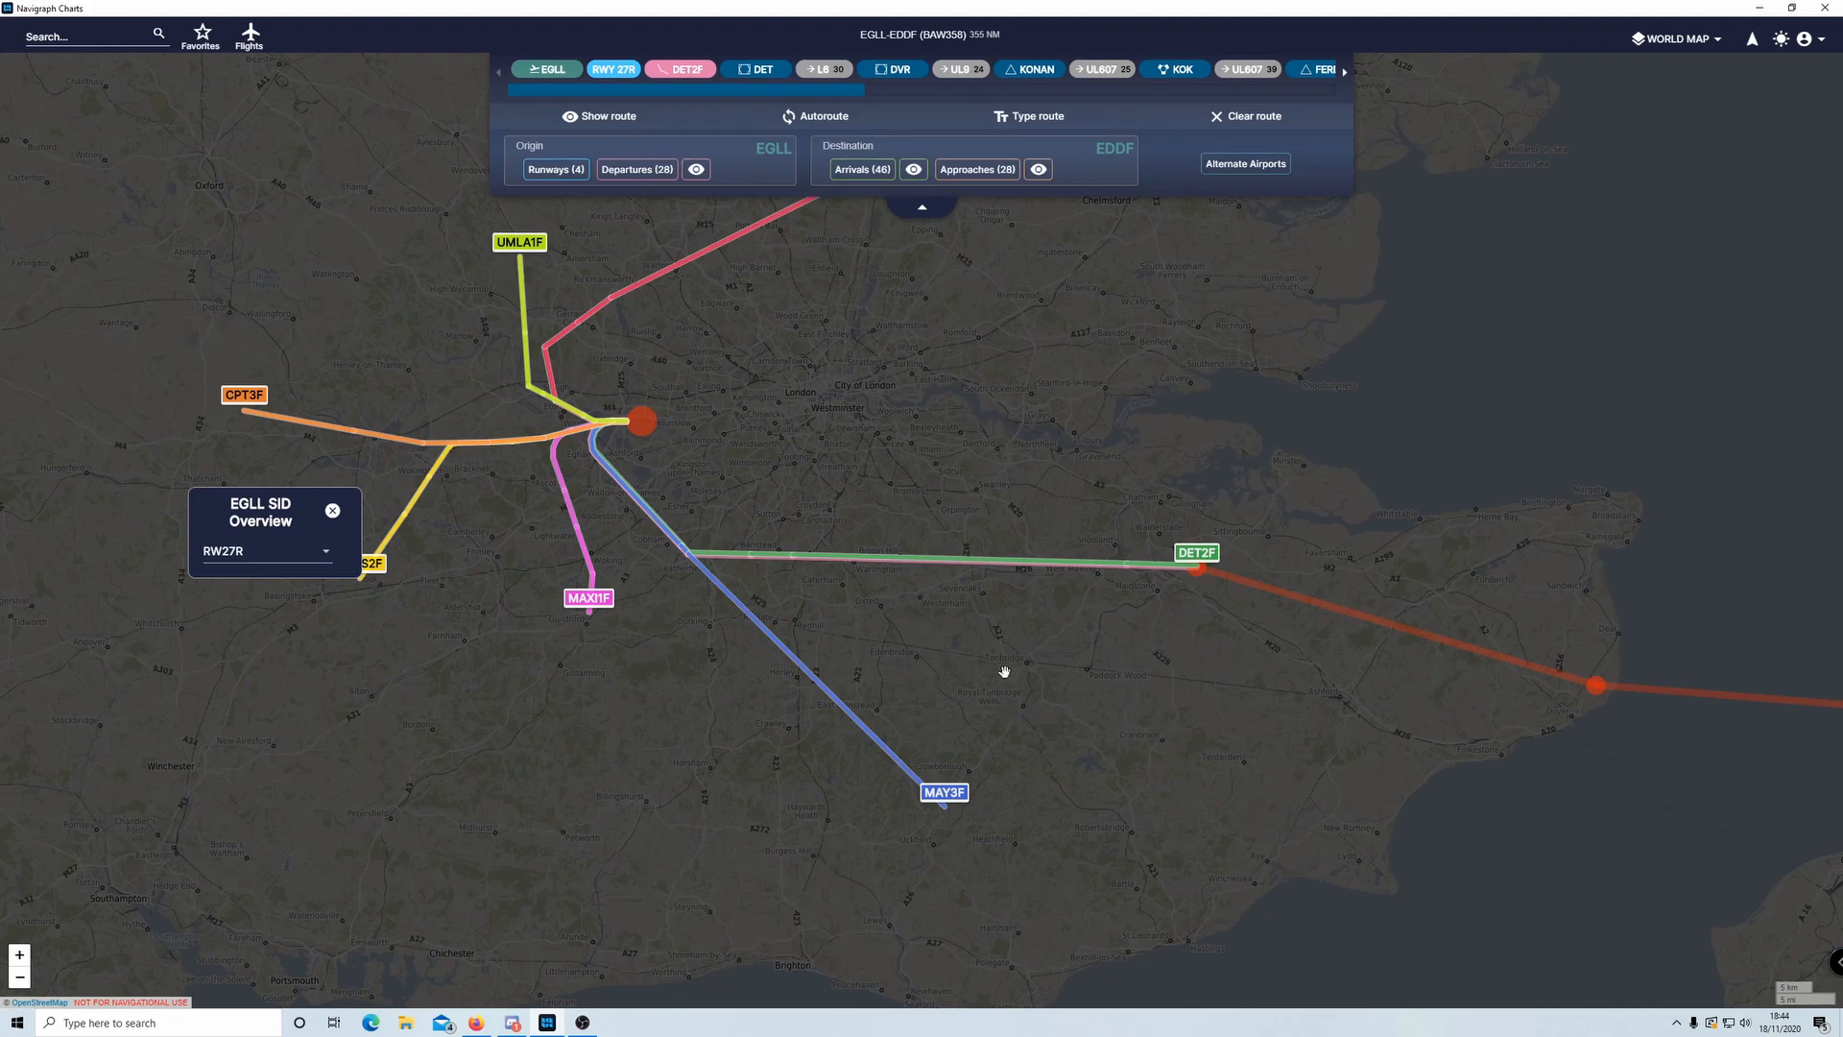
drag(761, 638, 1021, 725)
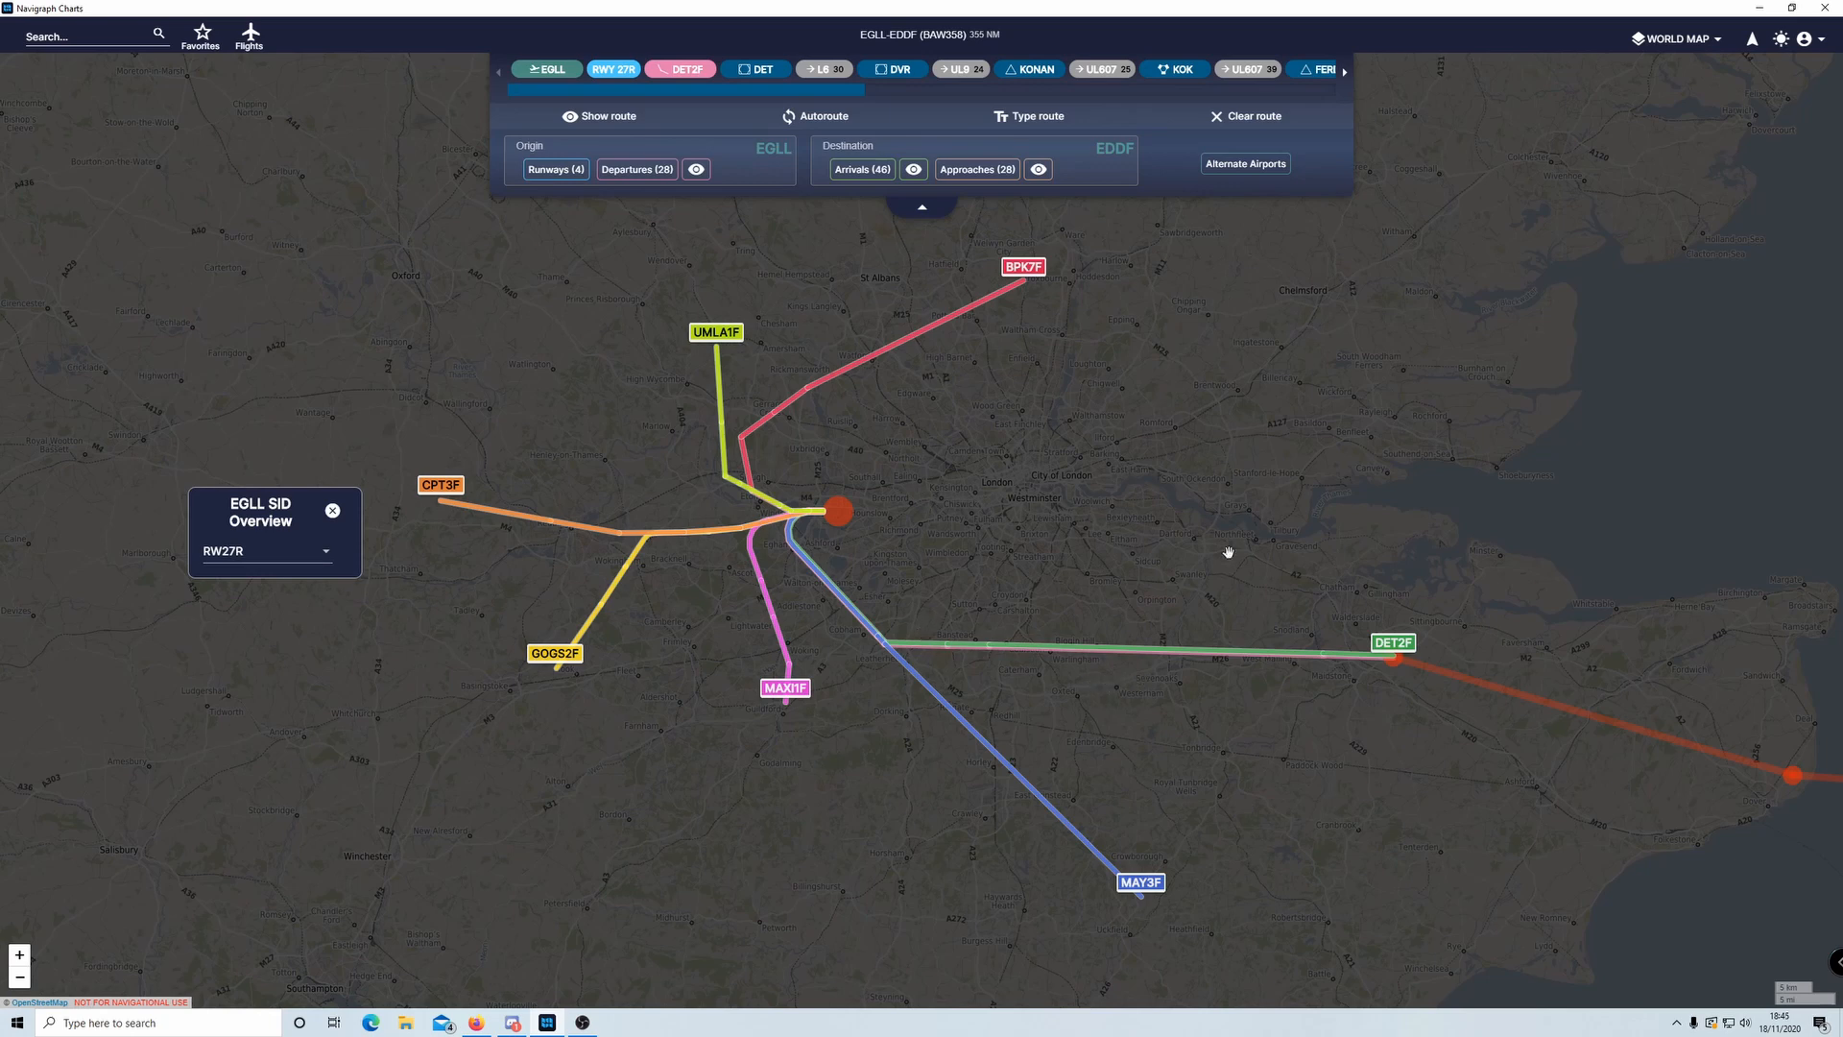
scroll(884, 650, down, 4)
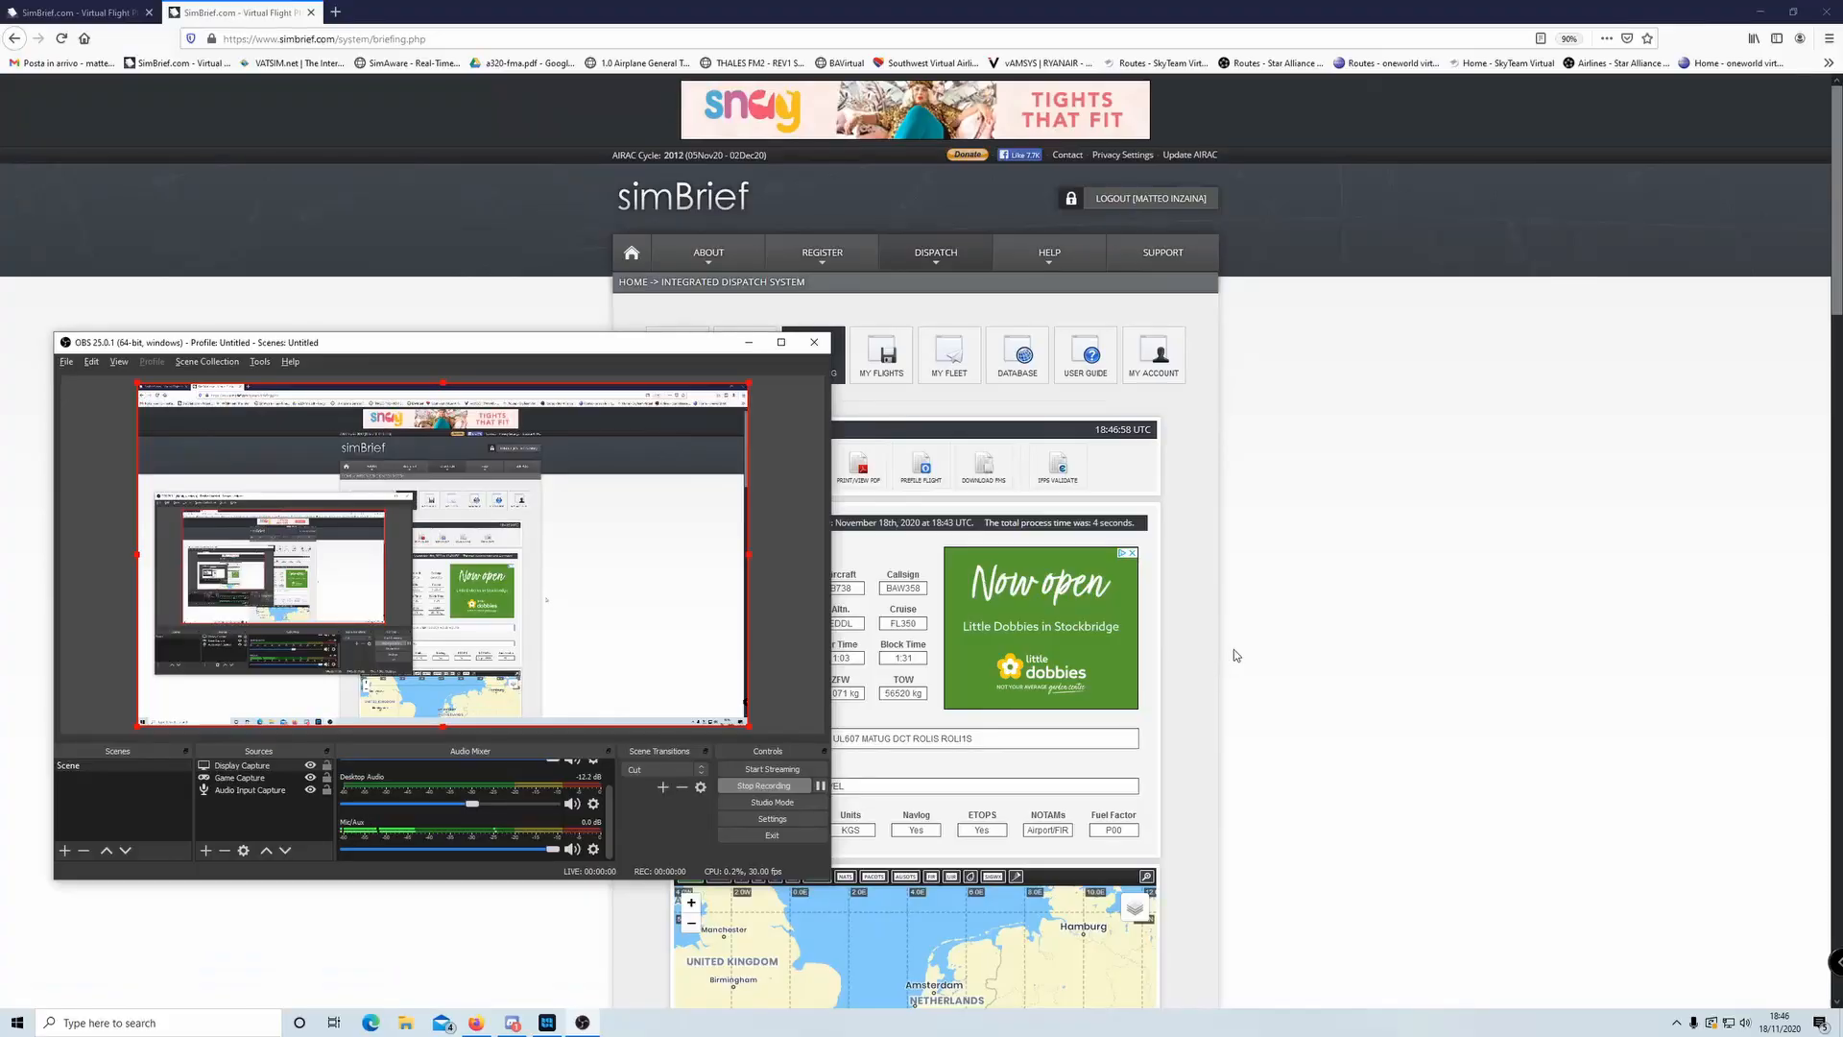
- Open the PDF version of the SimBrief flight plan and save it in X-Plane 11's AviTab charts folder
click(1235, 649)
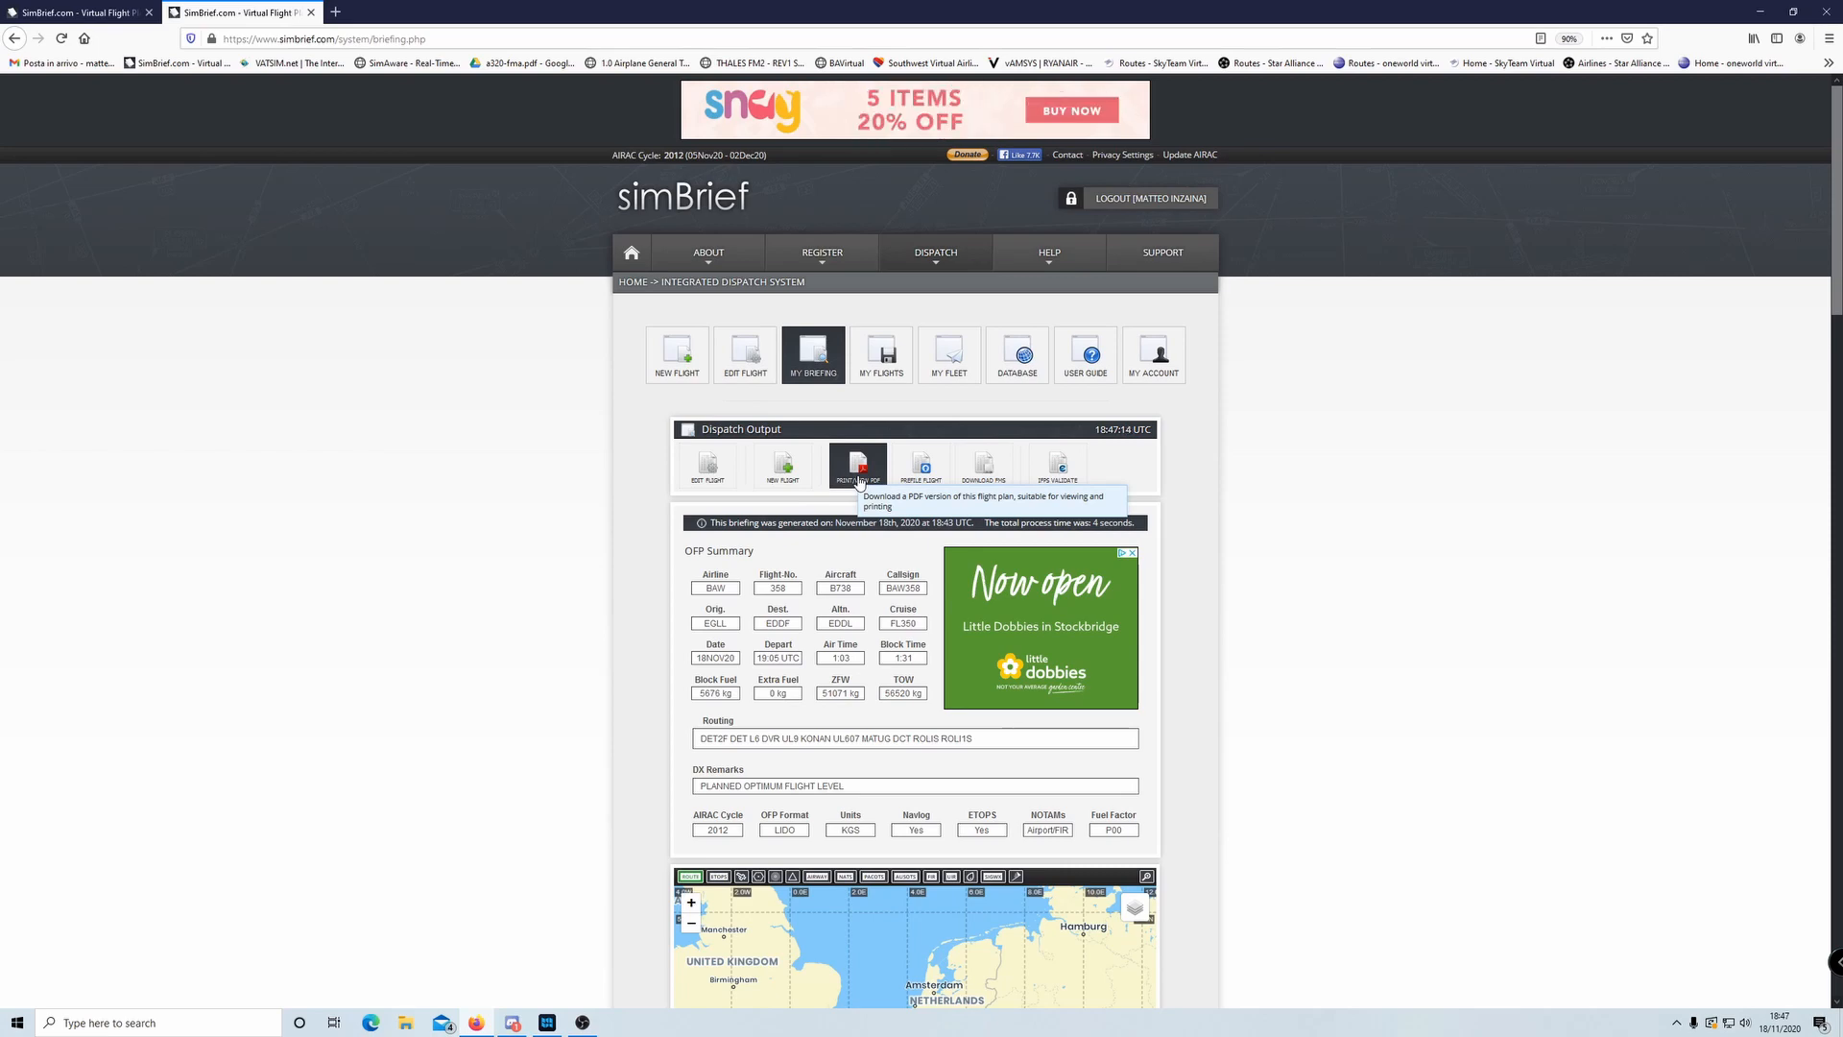
click(859, 482)
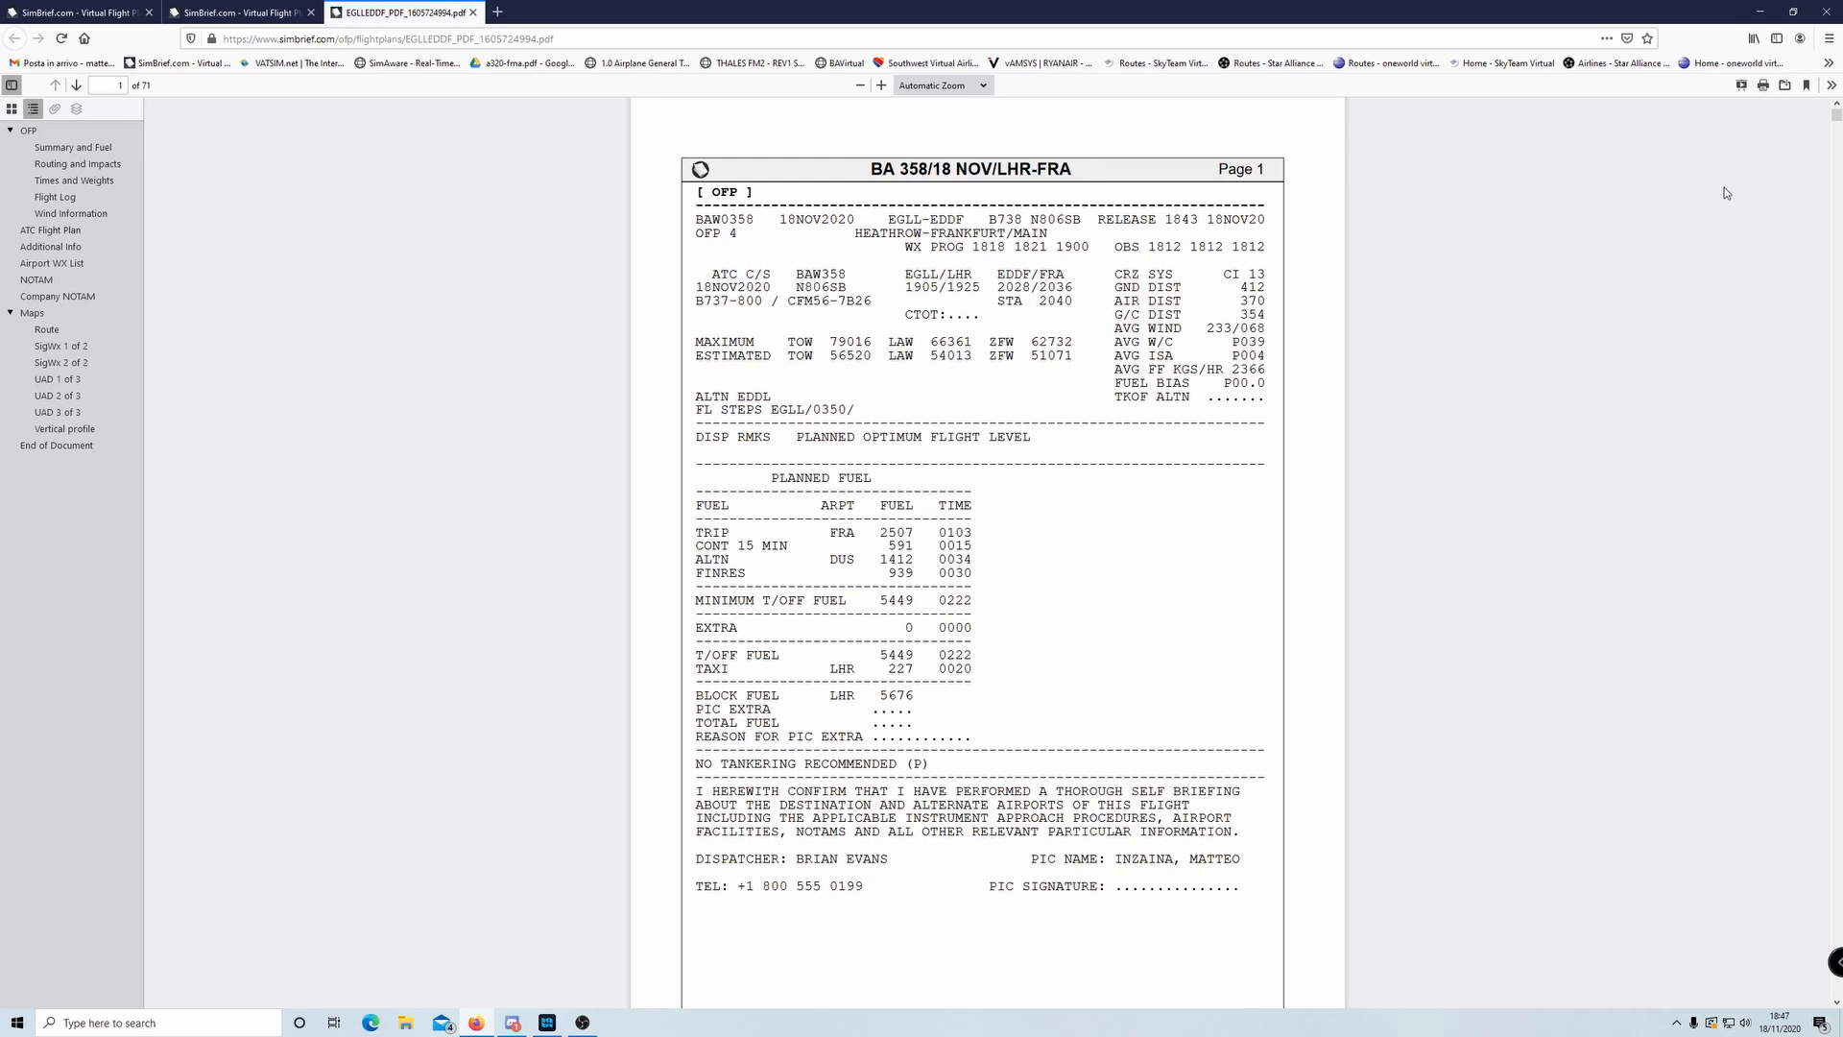
click(1785, 85)
click(216, 211)
drag(205, 20, 681, 241)
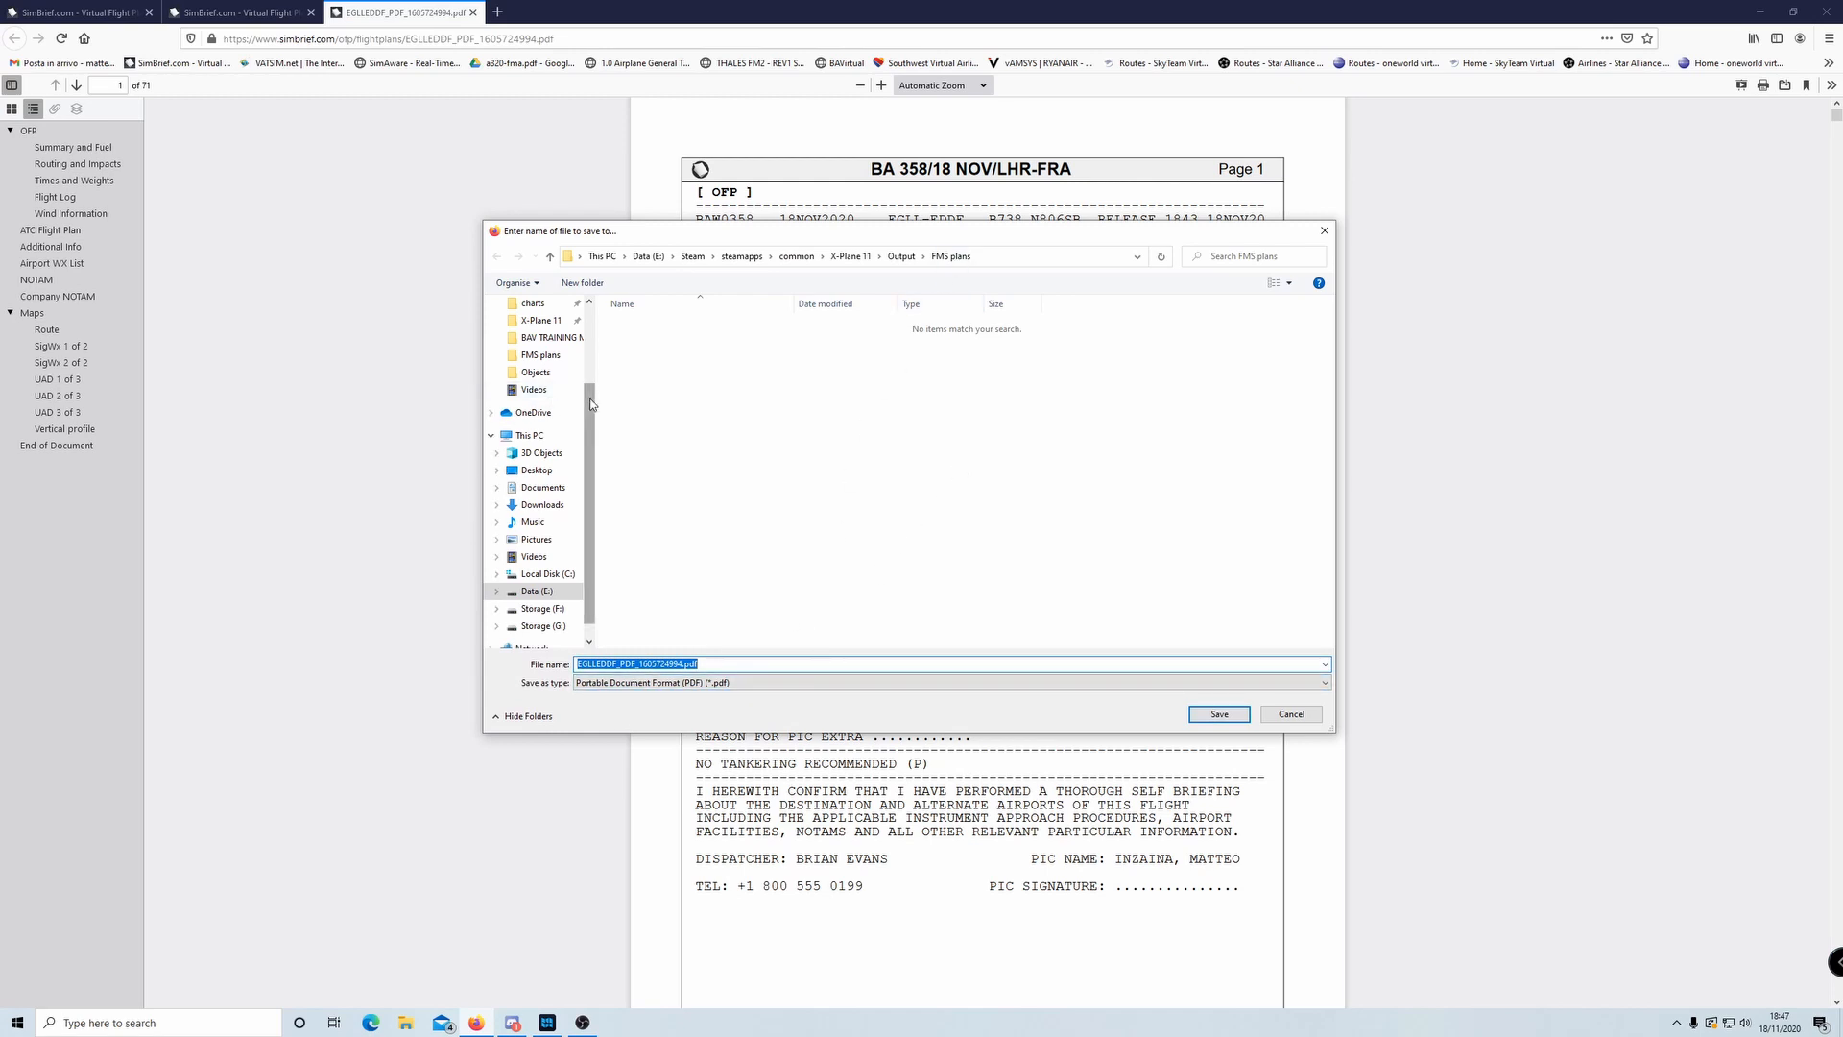
scroll(587, 404, up, 2)
click(532, 354)
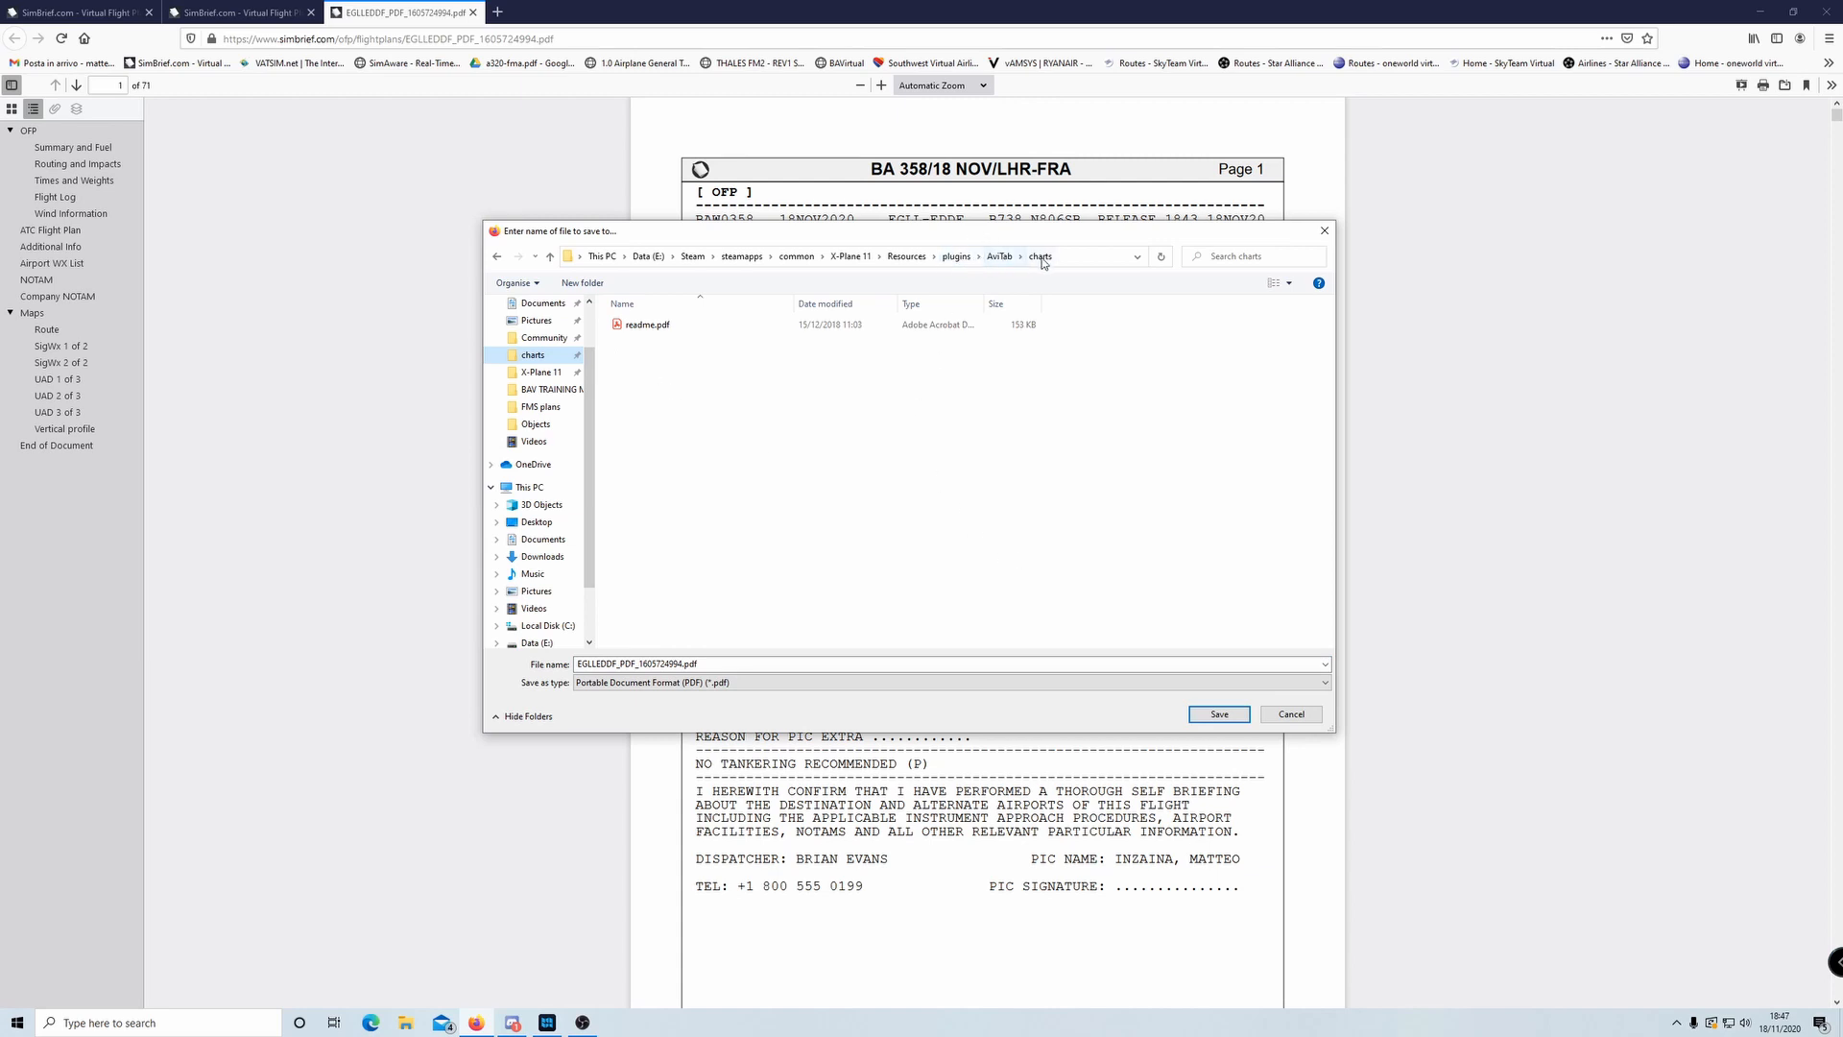
click(1204, 722)
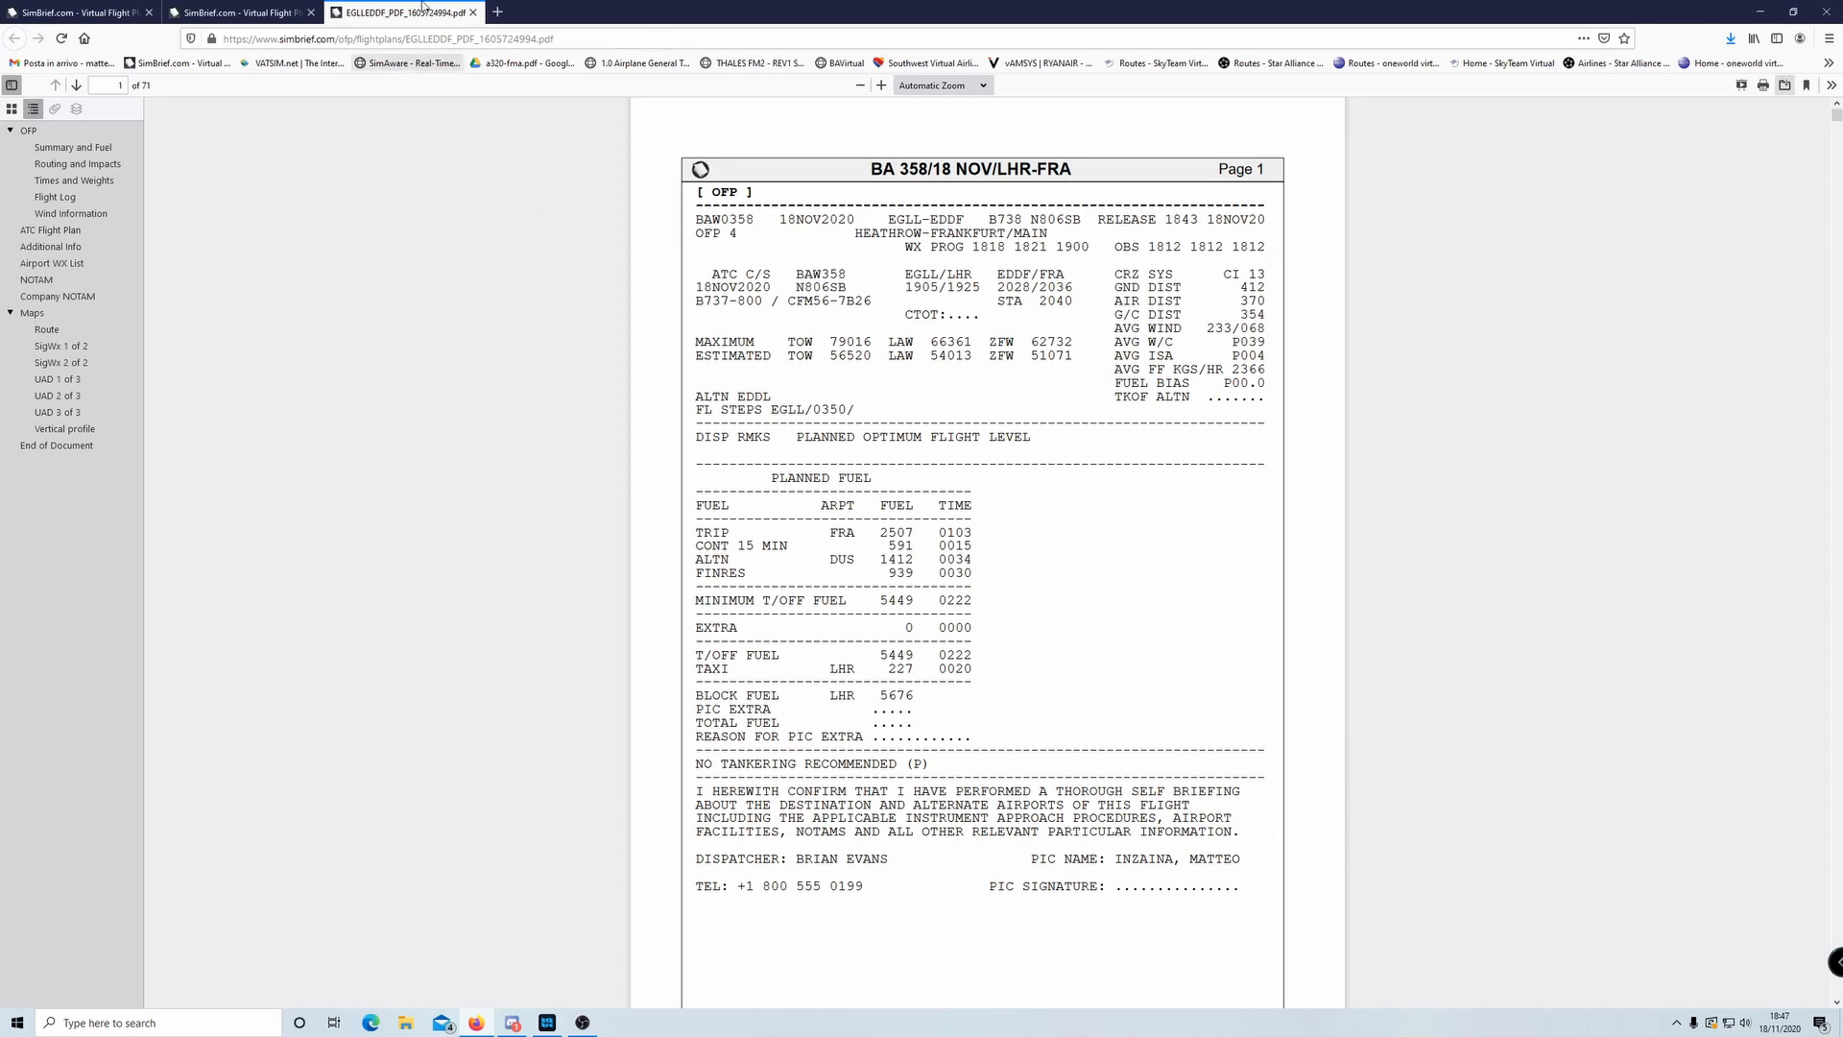
click(475, 12)
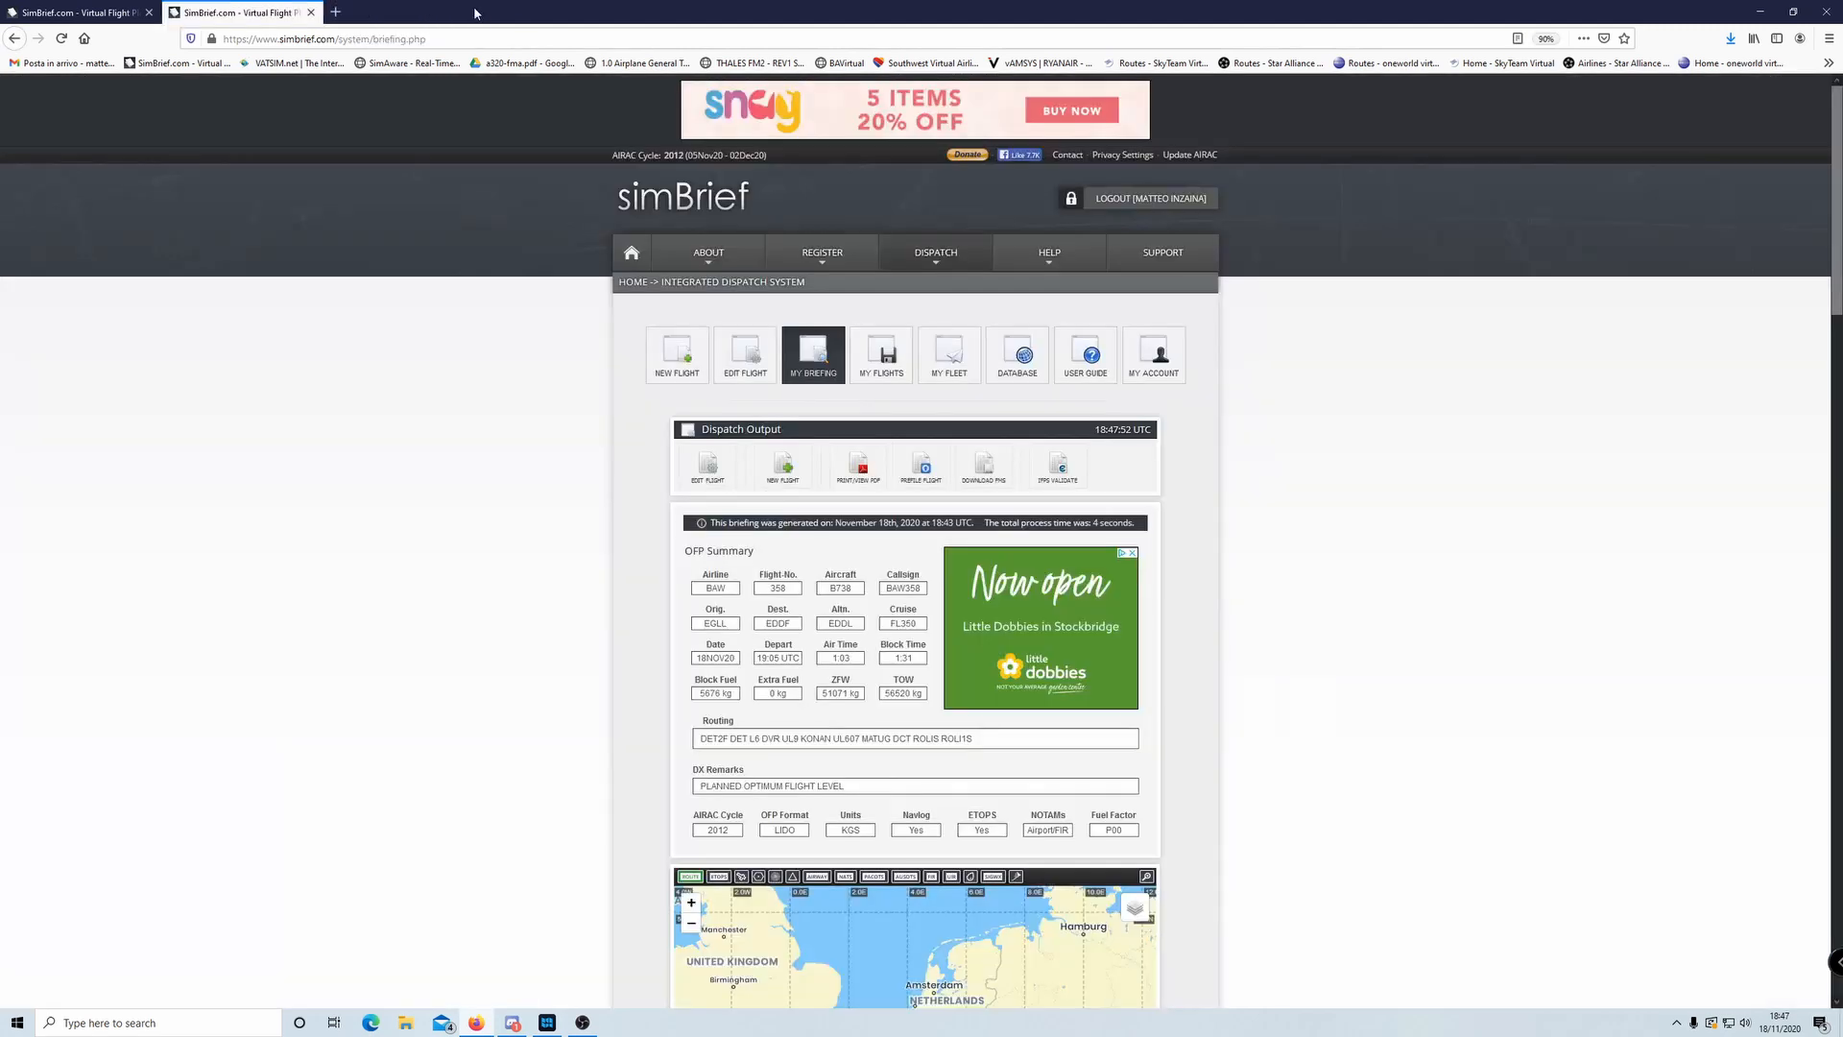
- Open the VATSIM prefile form from the SimBrief briefing and review the flight, route and other details
click(922, 468)
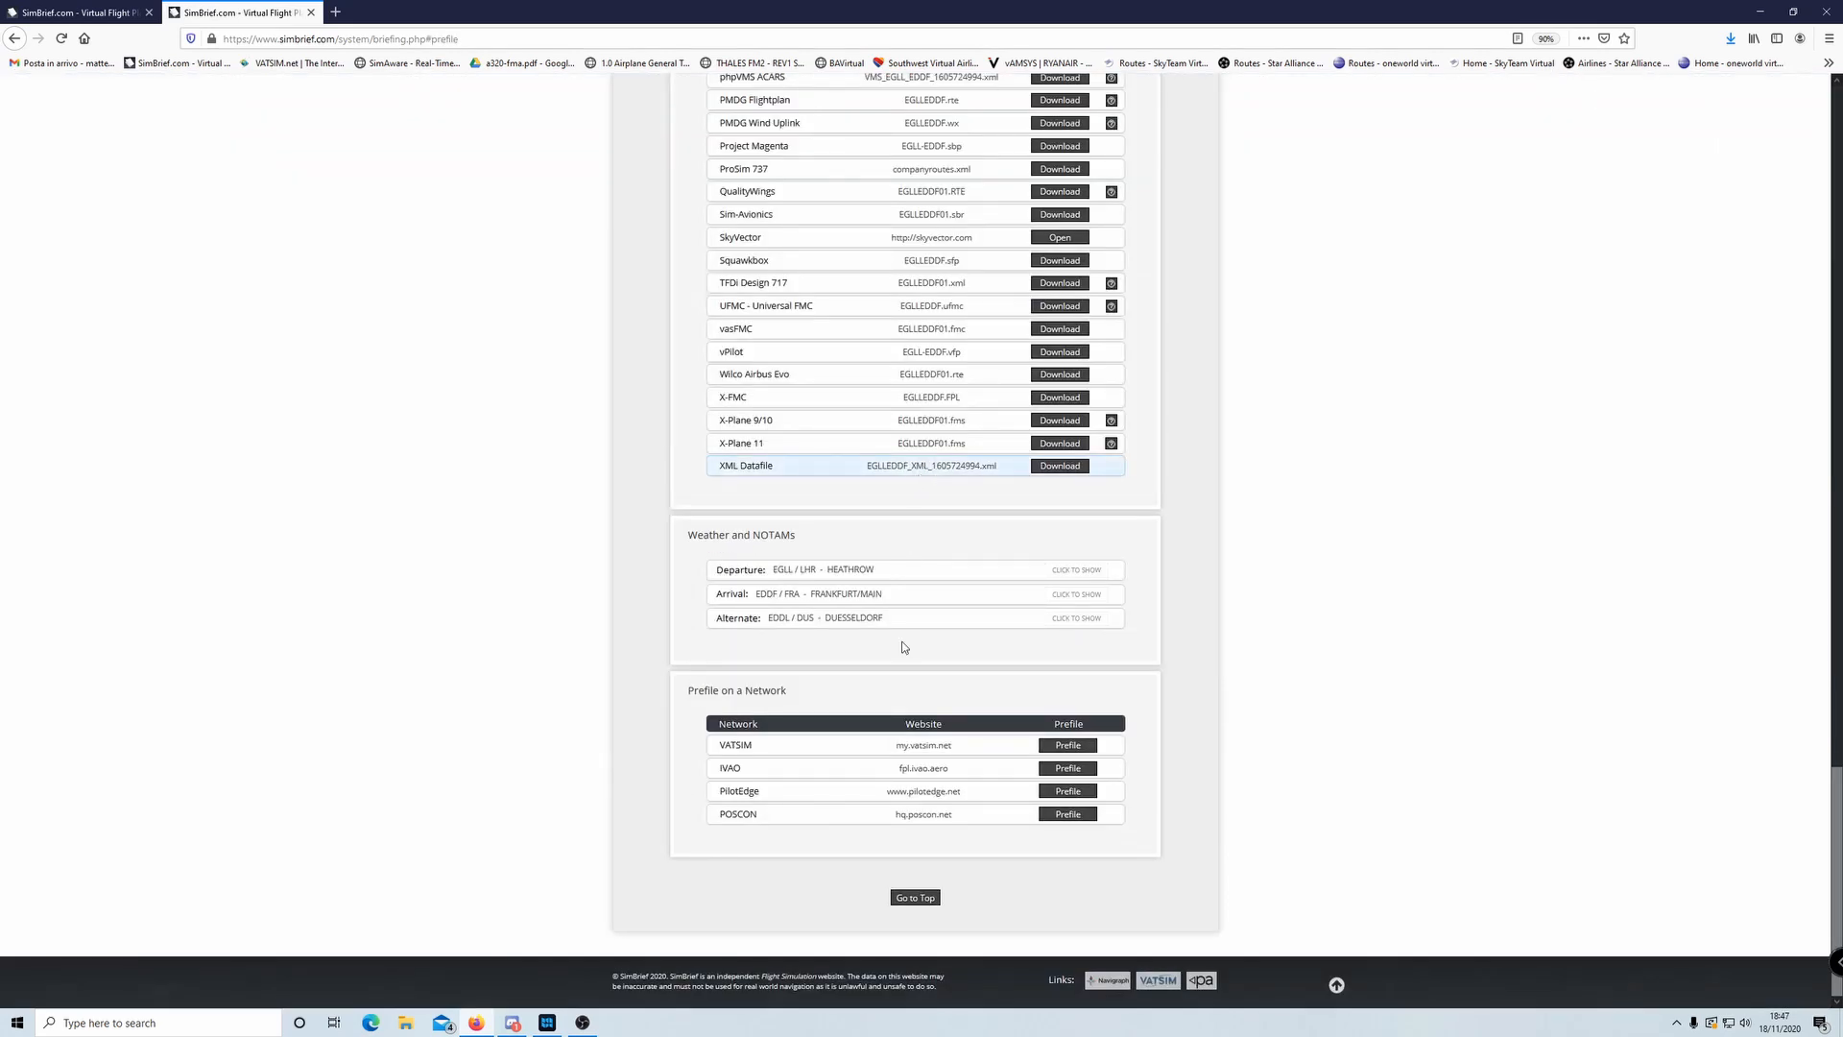
click(1068, 745)
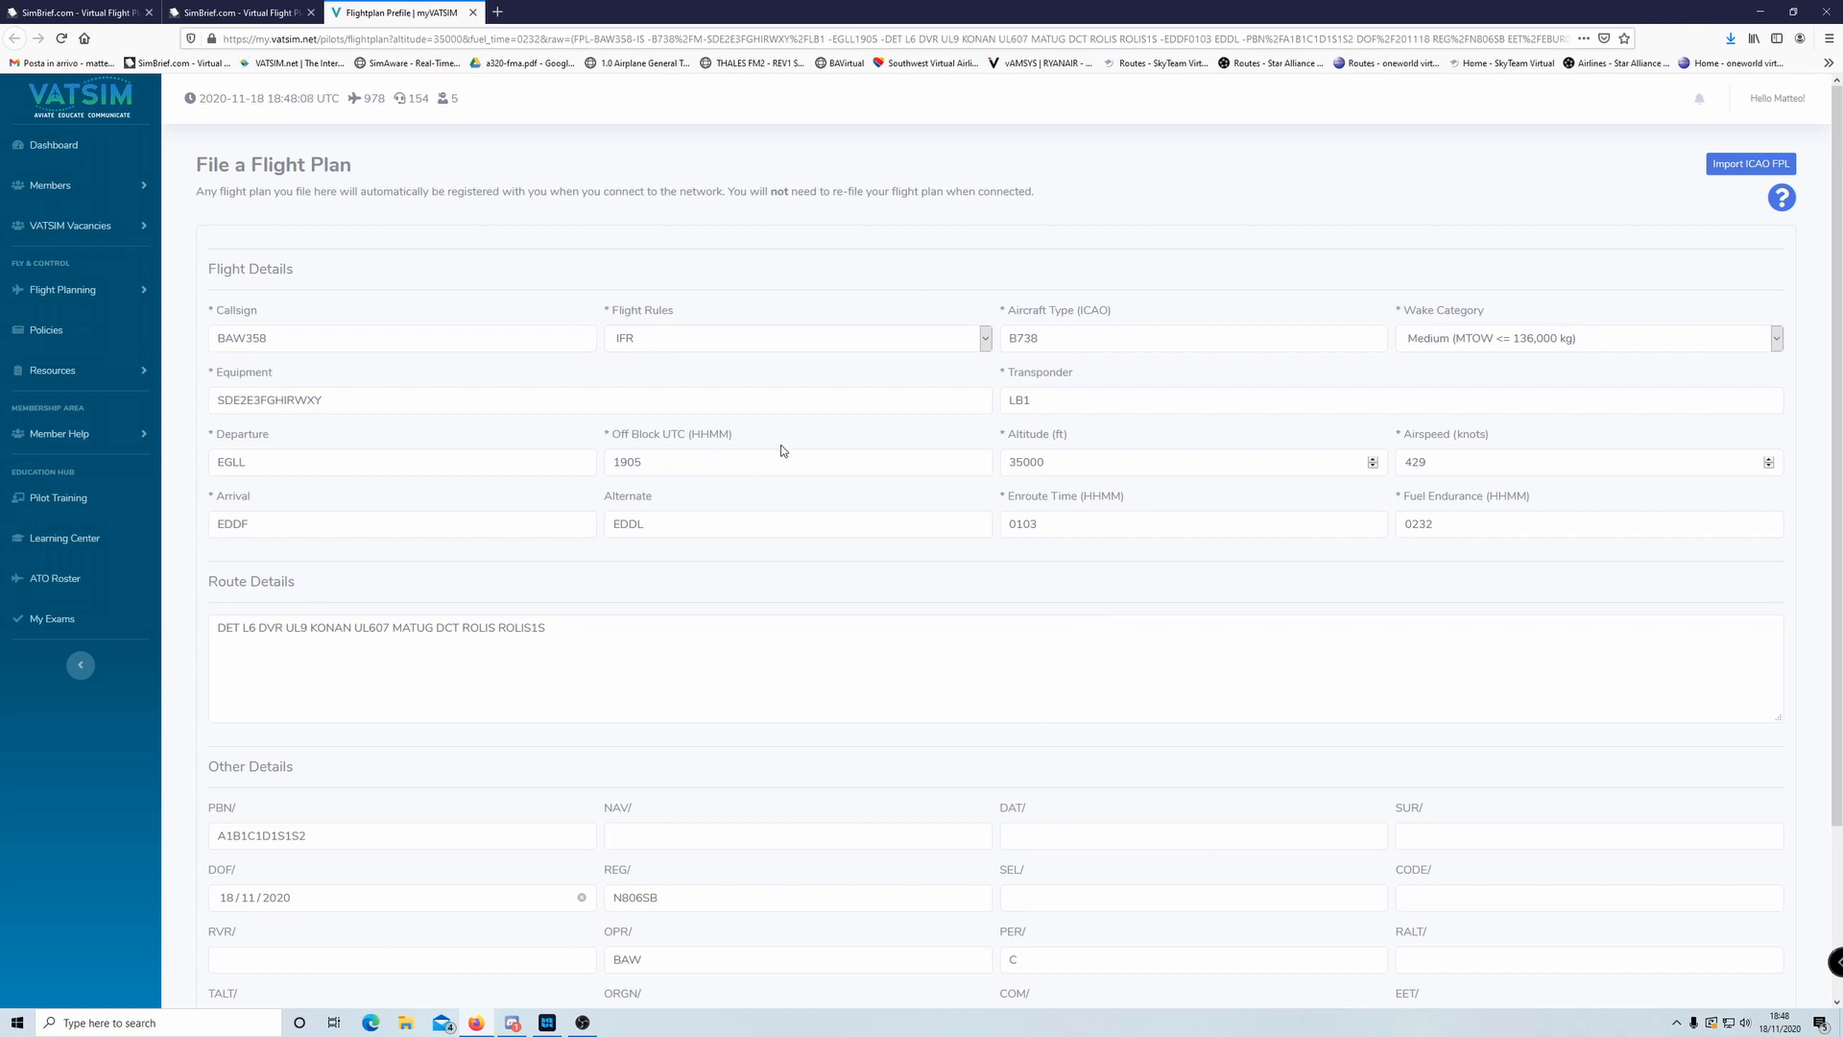
scroll(473, 495, down, 3)
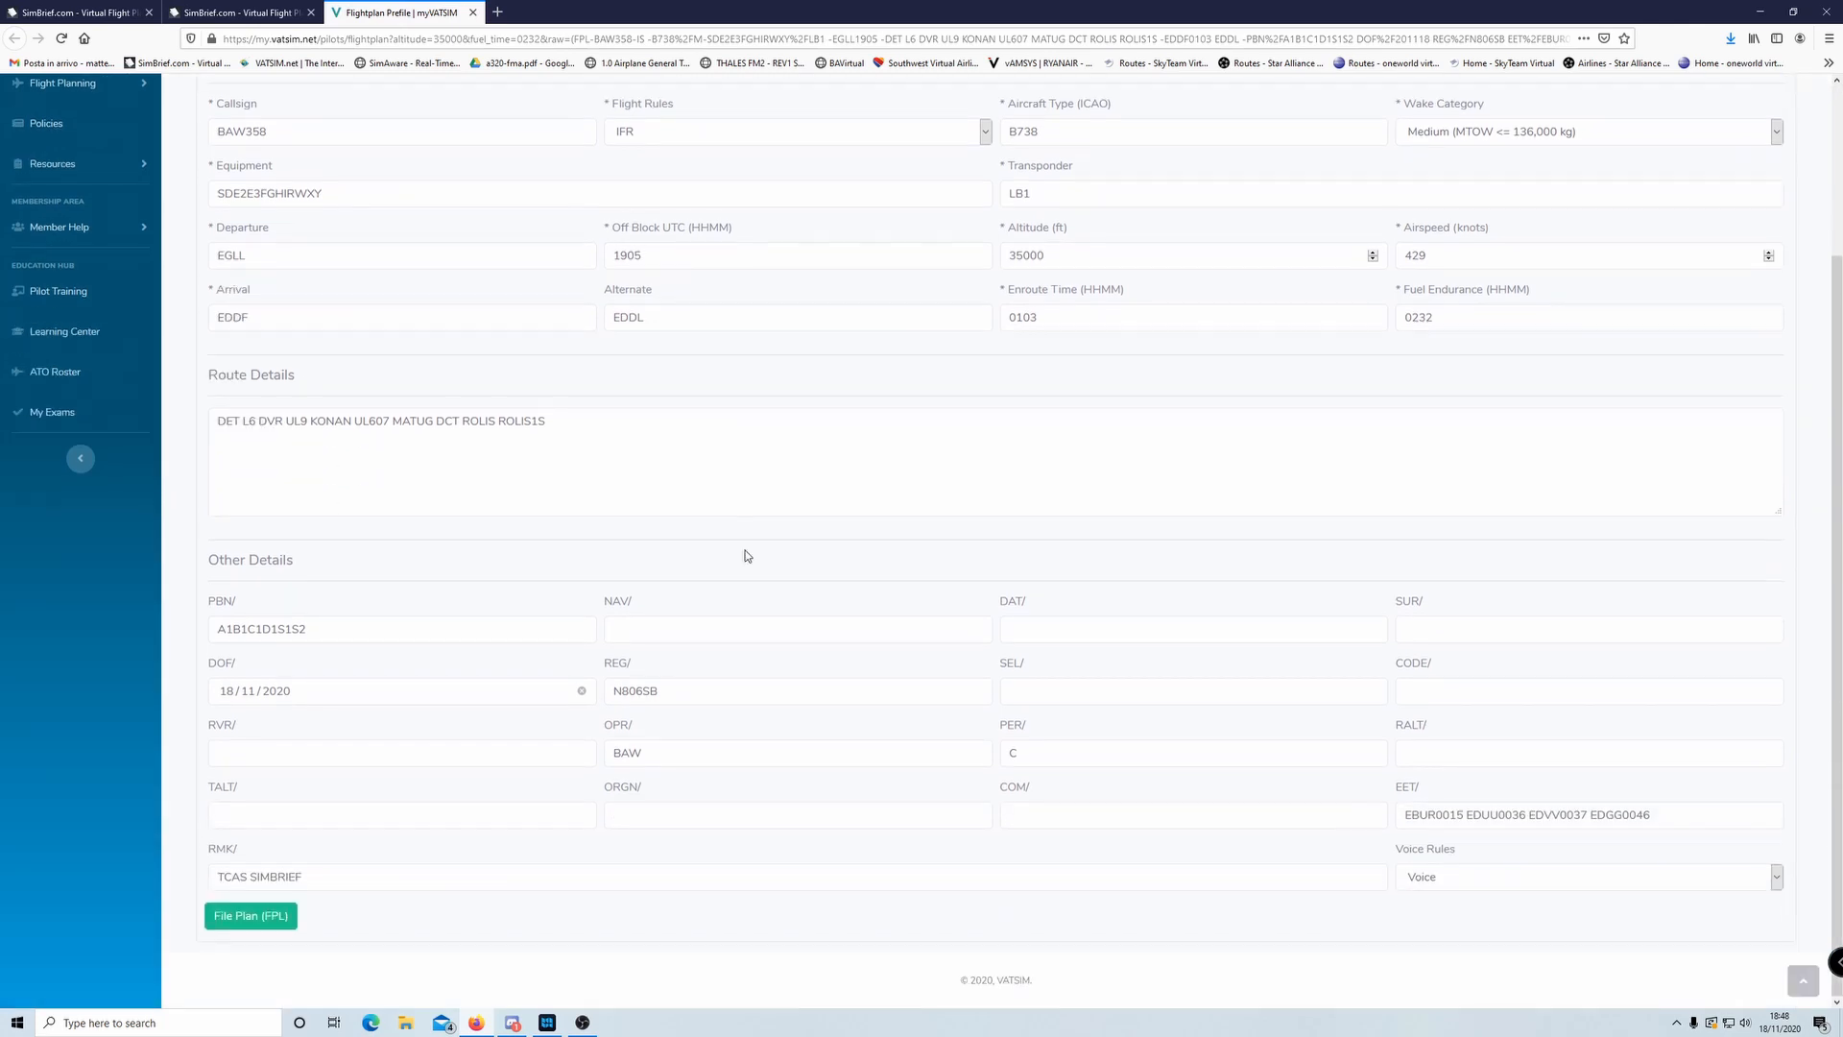
- File the reviewed BAW358 flight plan on VATSIM and close the prefile page
click(268, 919)
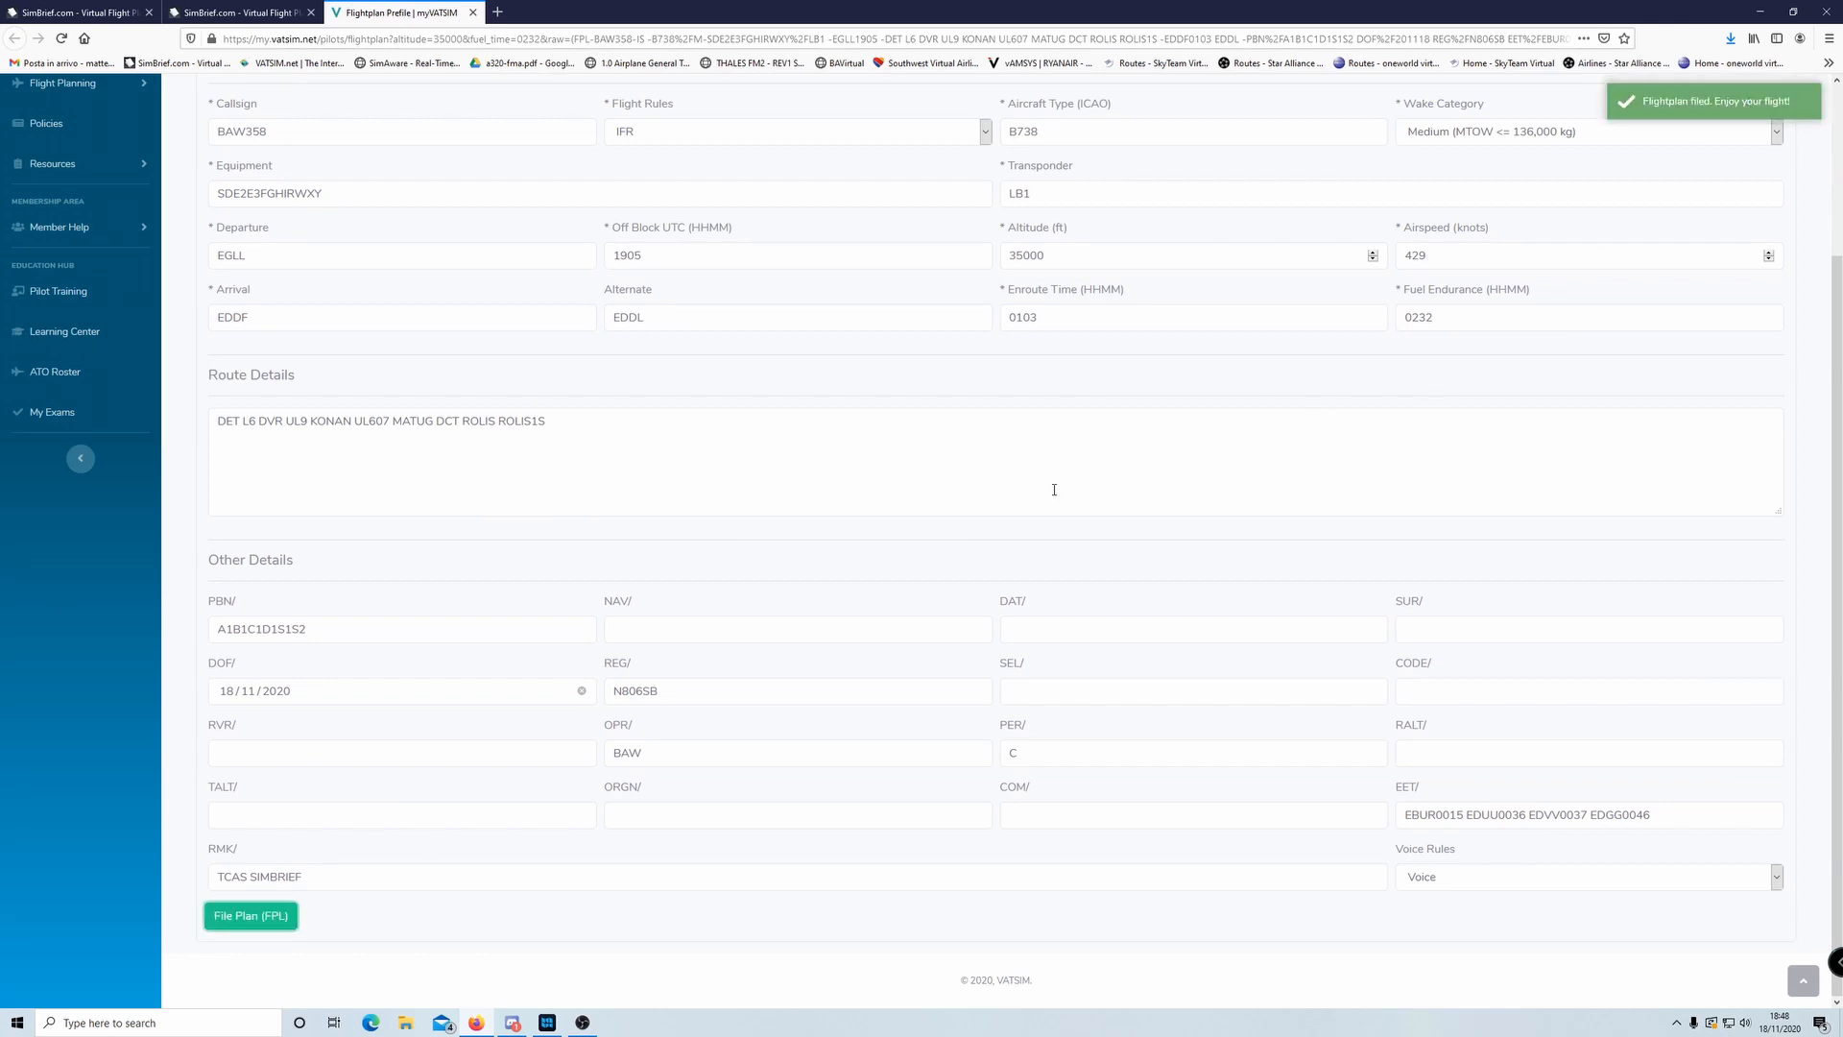
scroll(977, 524, up, 3)
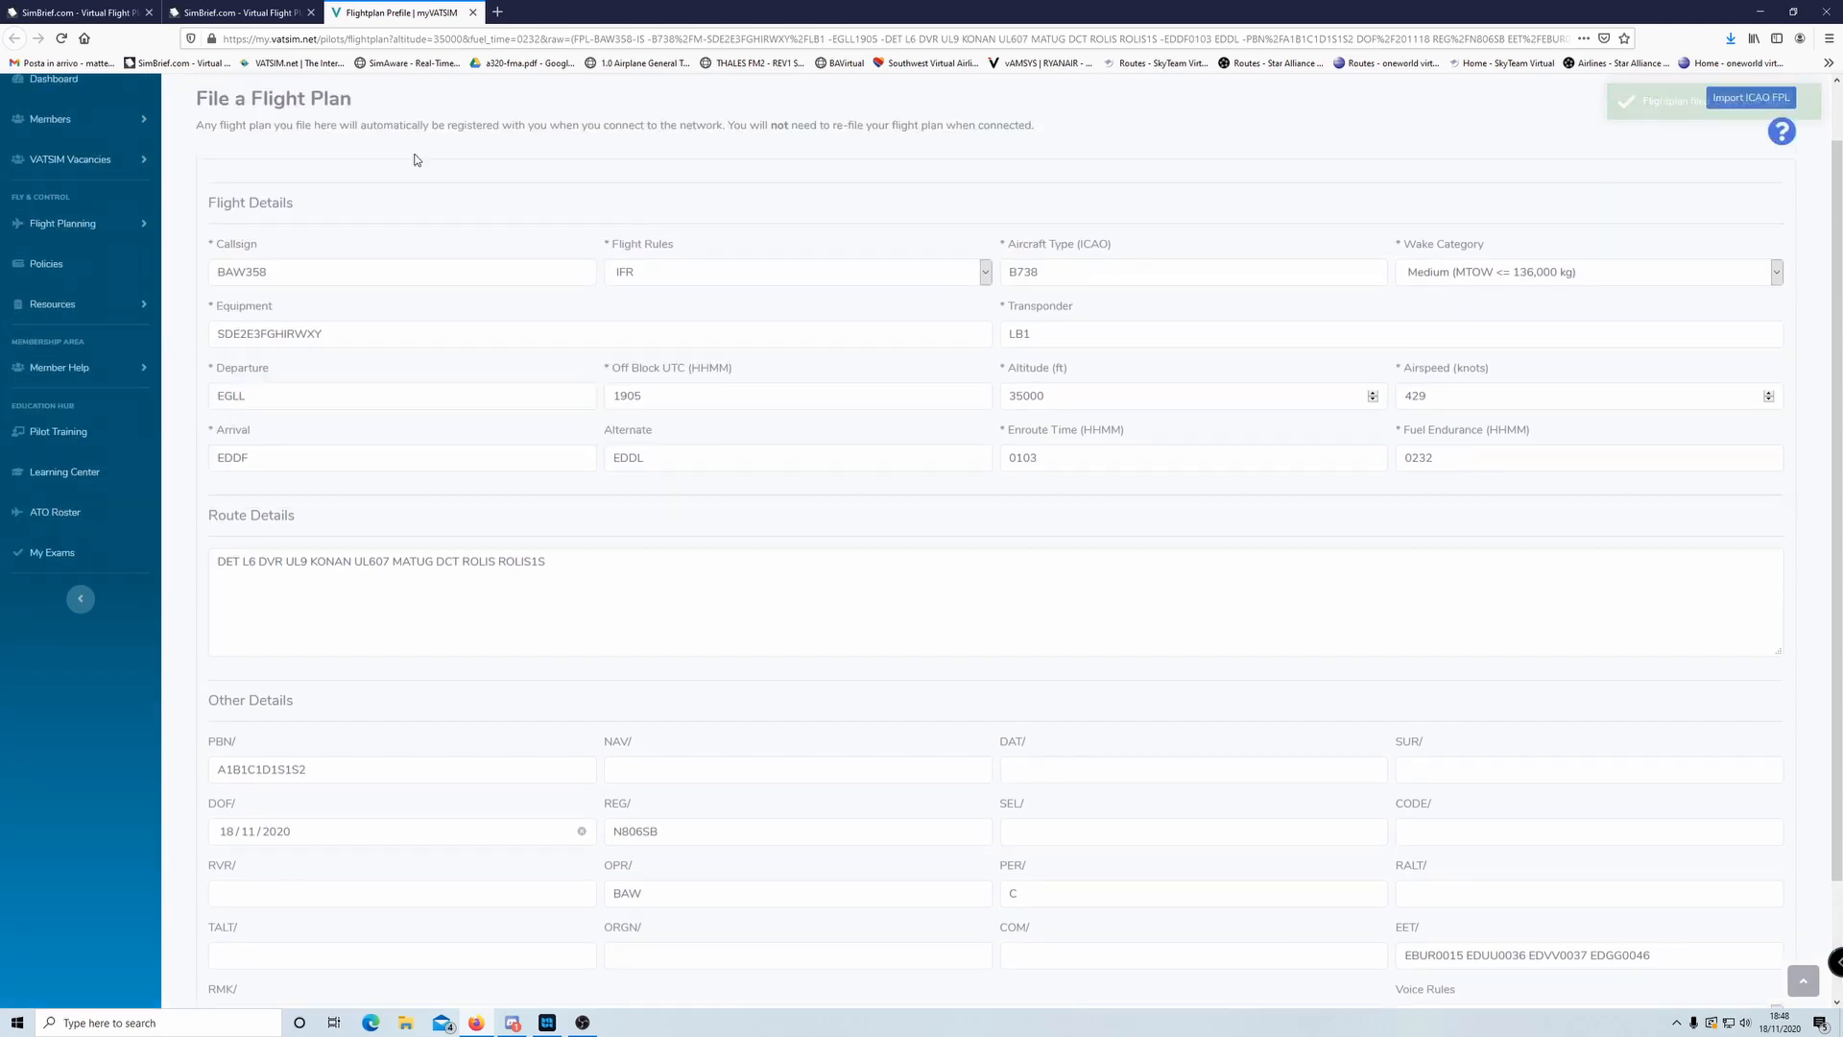
click(473, 13)
- Download the X-Plane 11 flight plan EGLLEDDF01.fms from the SimBrief briefing and save it in X-Plane 11's Output/FMS plans folder
scroll(1349, 475, up, 10)
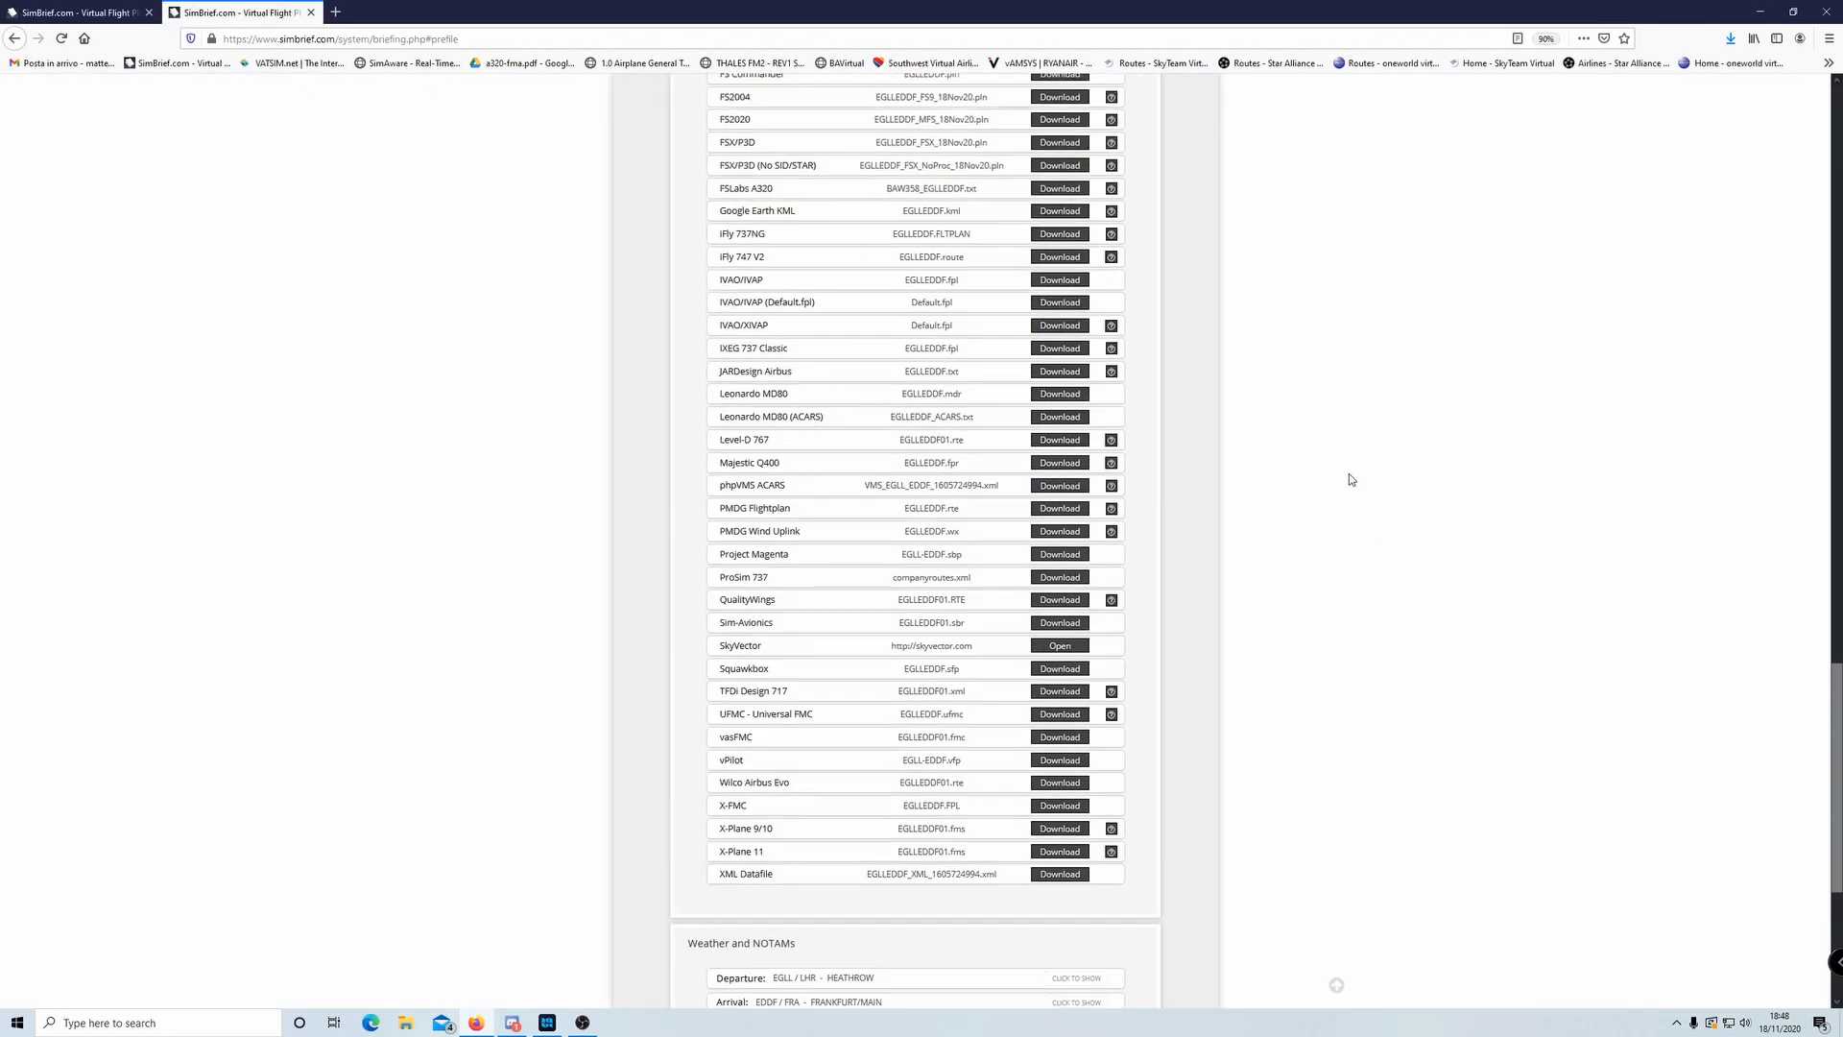
scroll(1340, 466, up, 15)
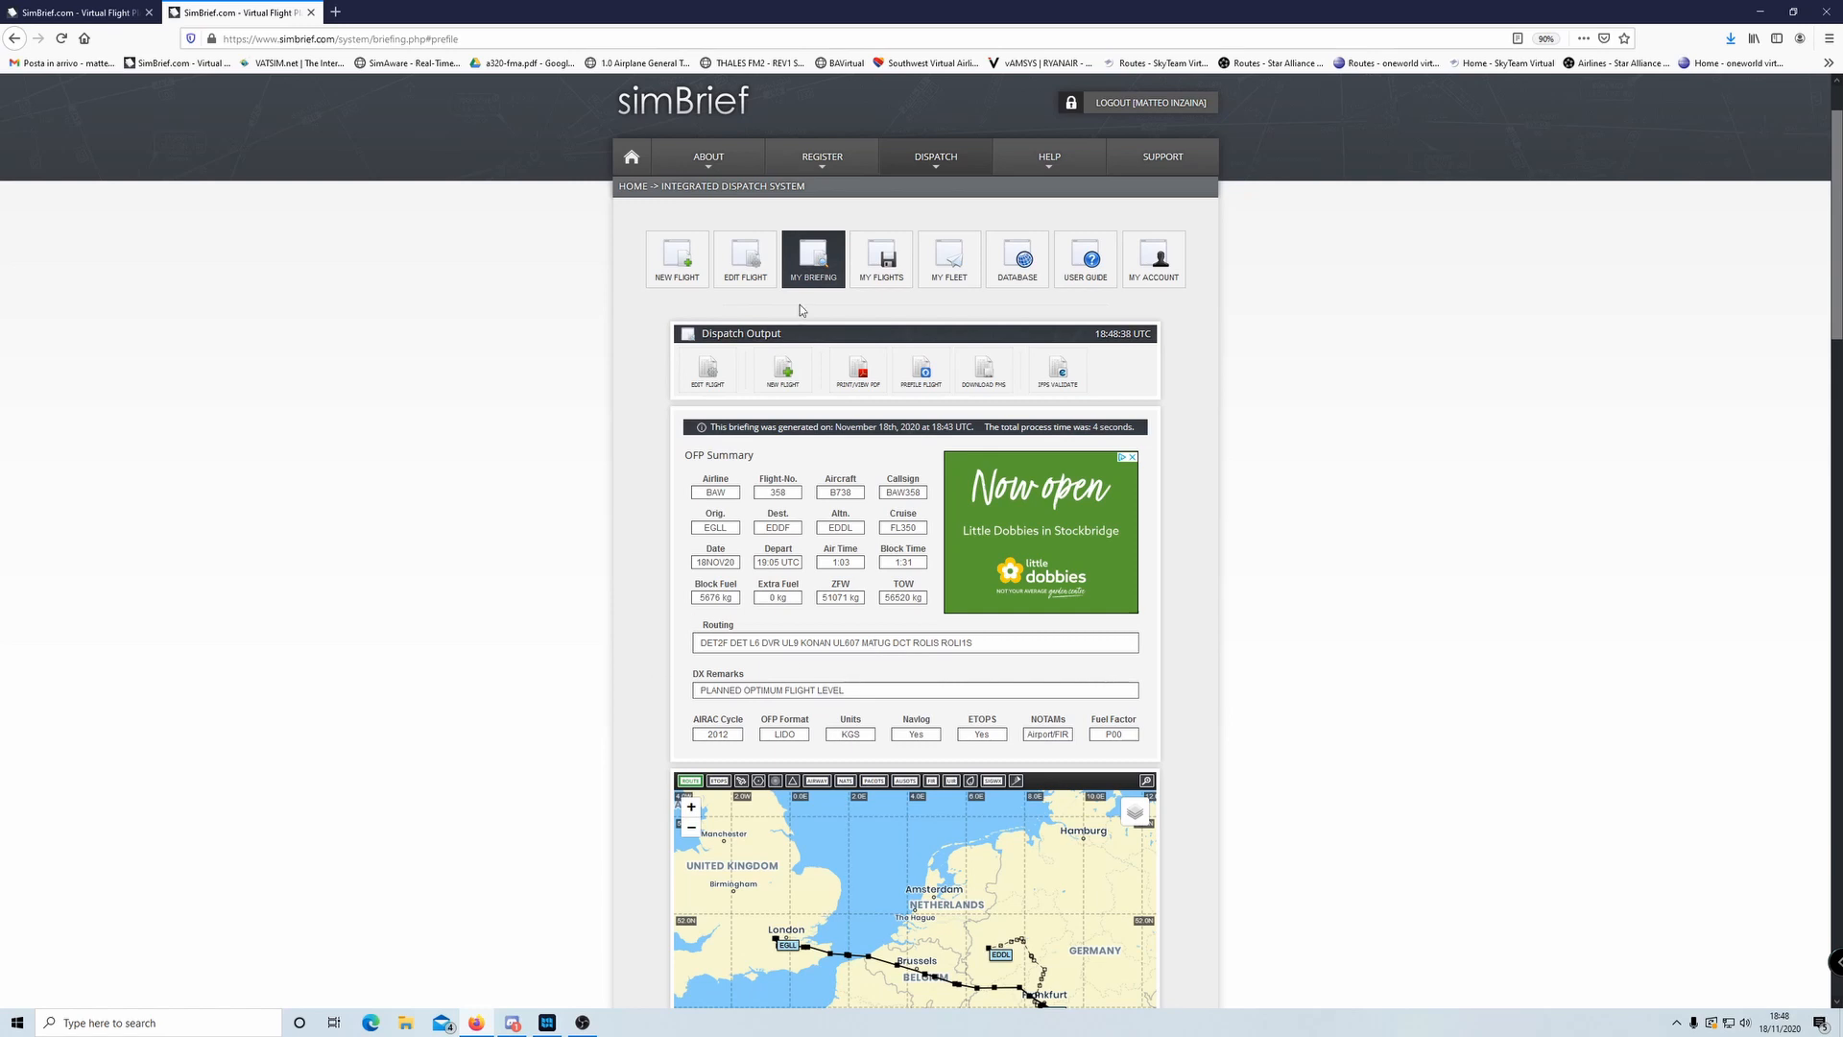
click(984, 369)
scroll(910, 657, down, 1)
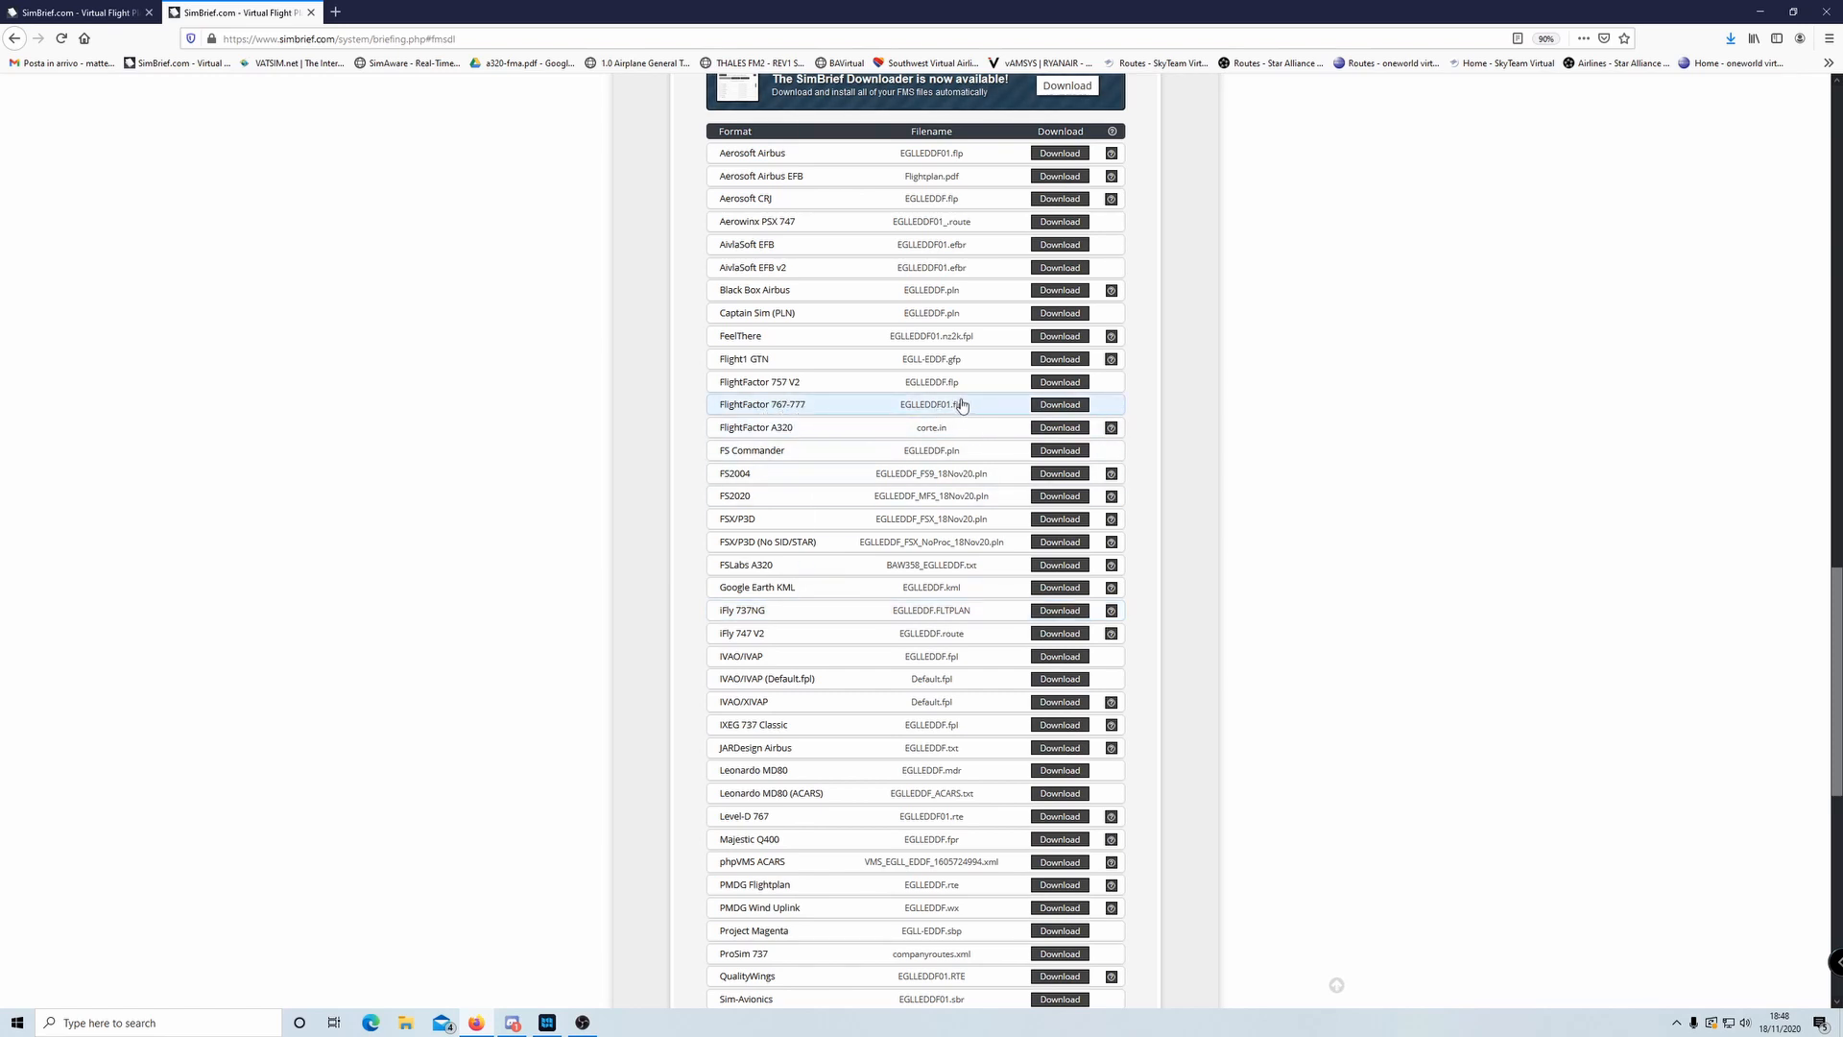
scroll(950, 441, down, 5)
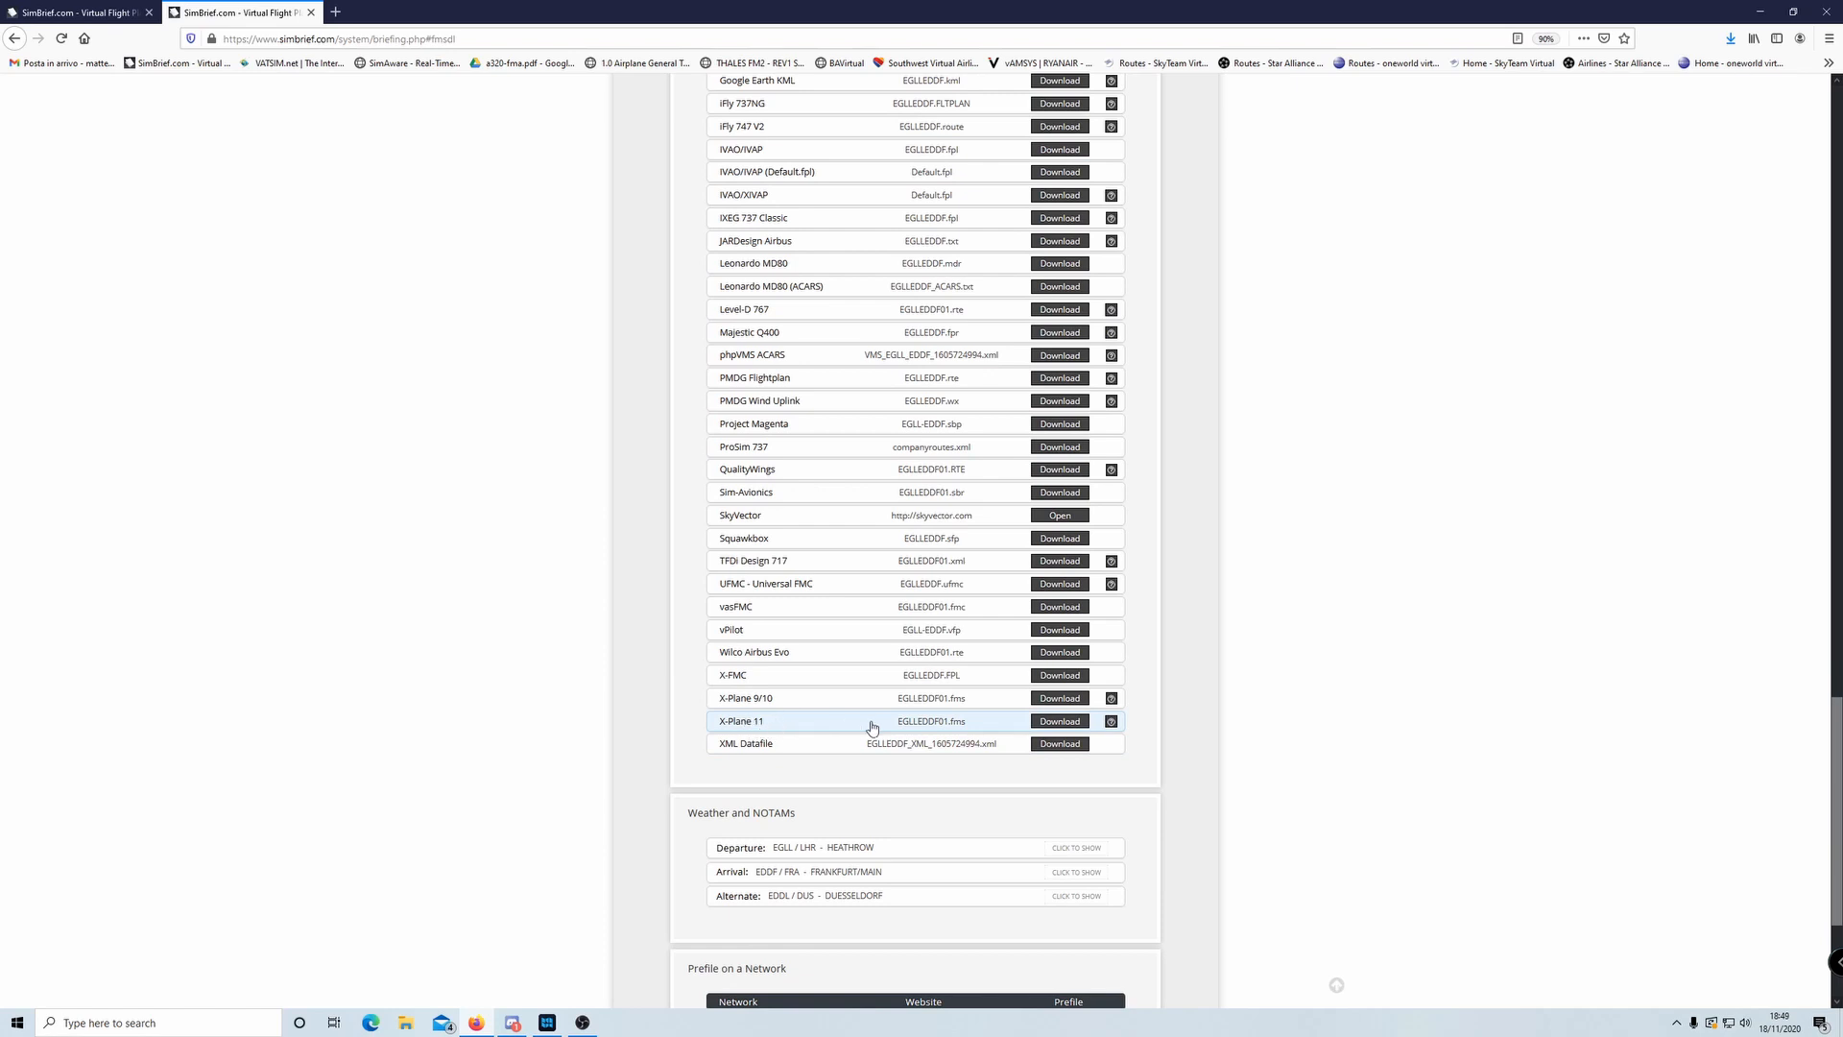
click(1059, 723)
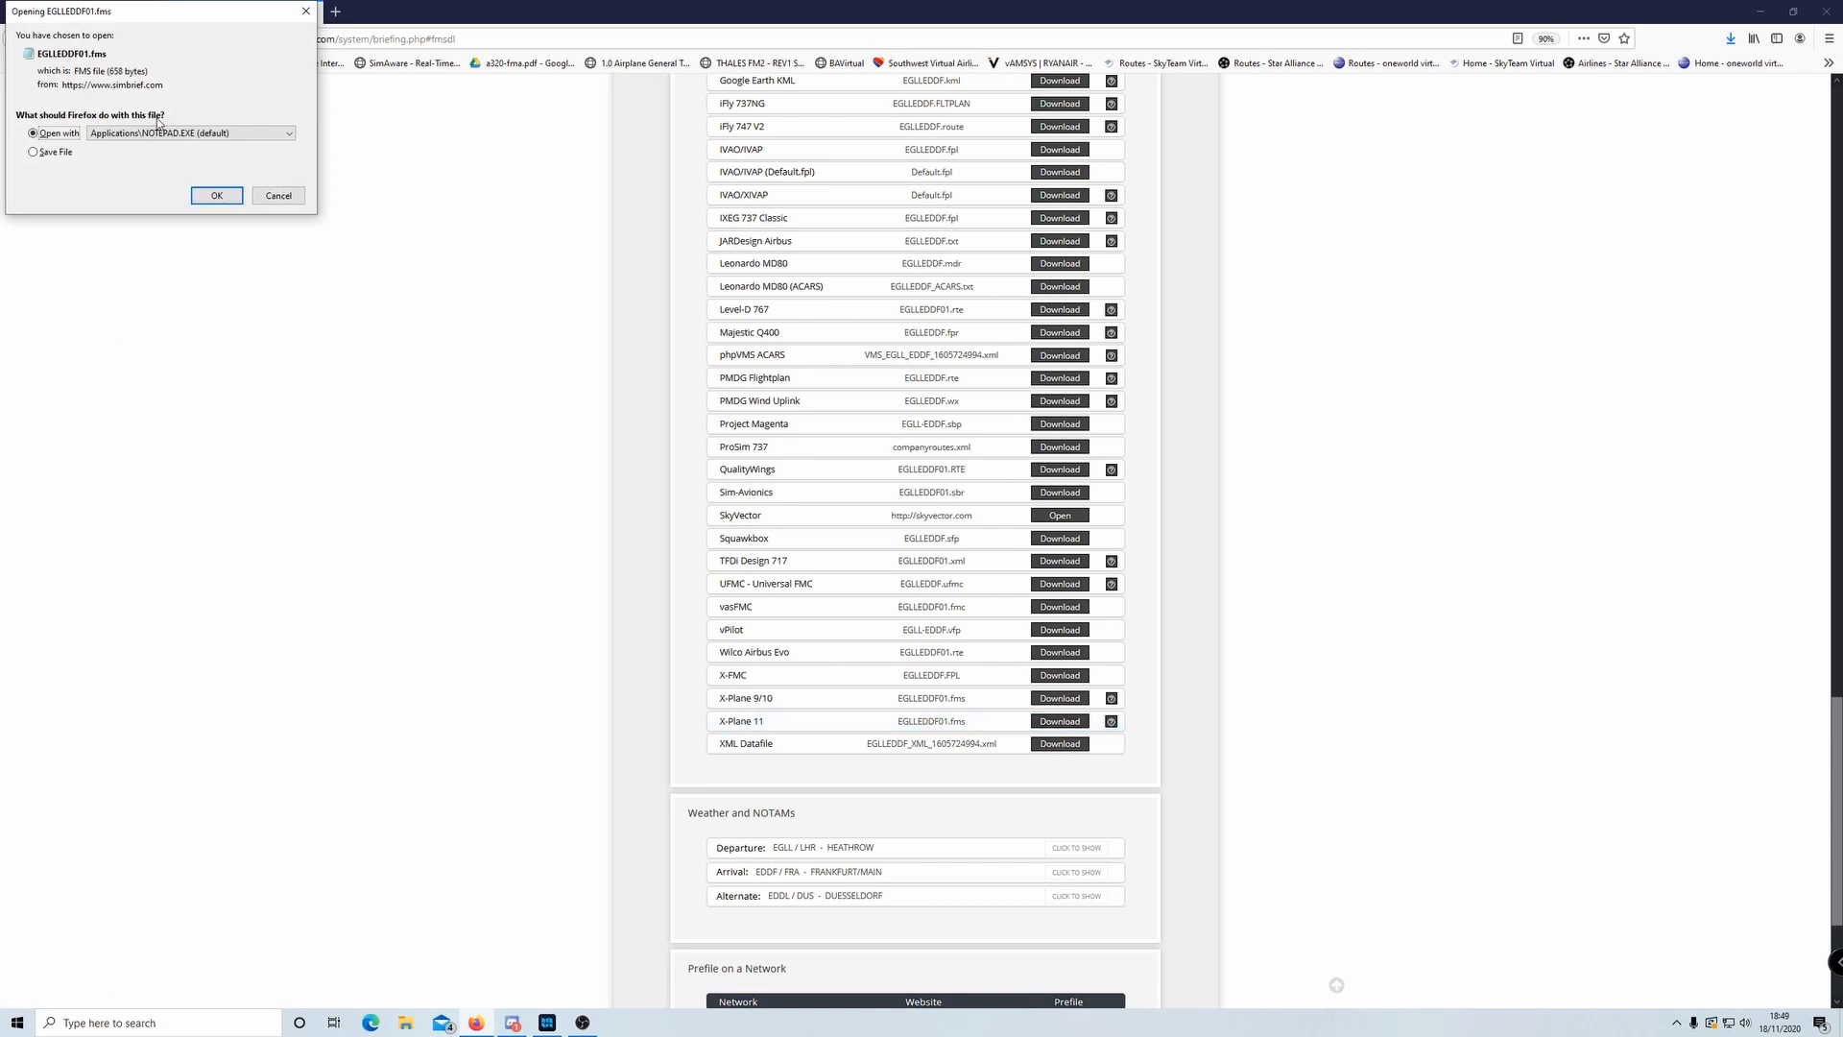
click(64, 155)
click(211, 195)
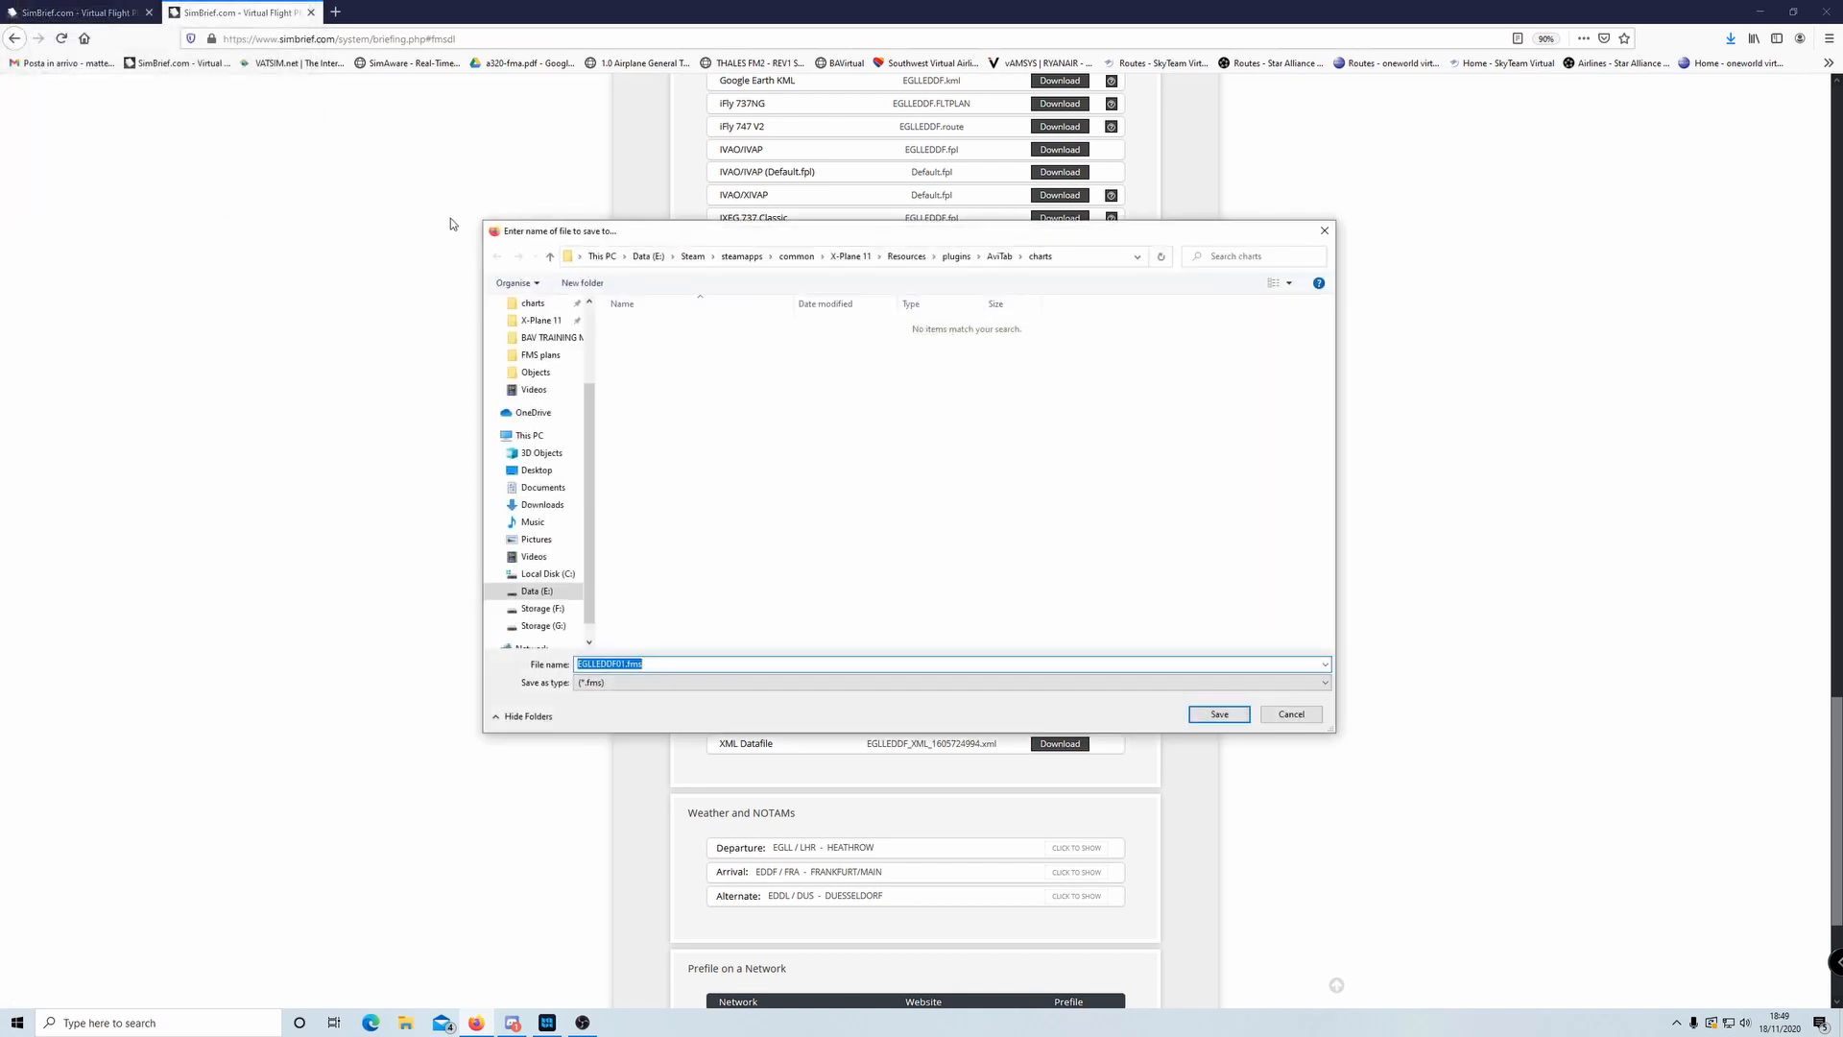
click(542, 356)
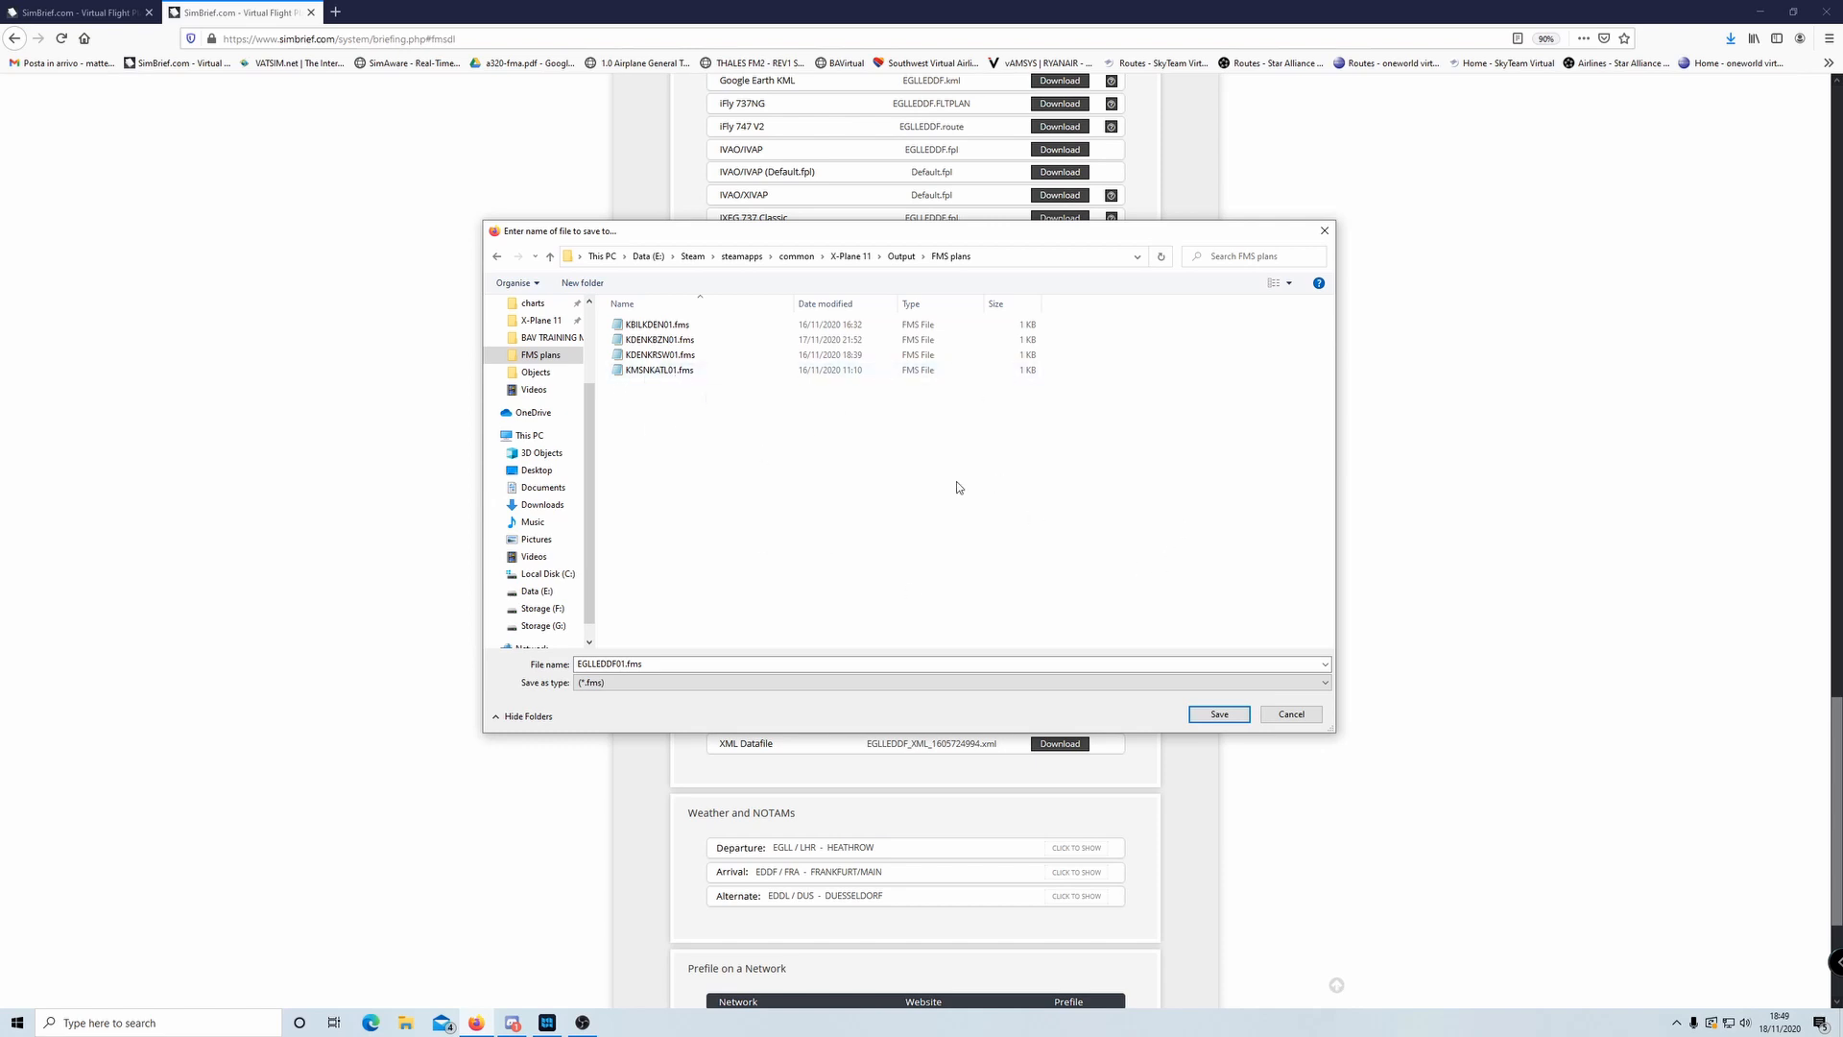
click(1230, 715)
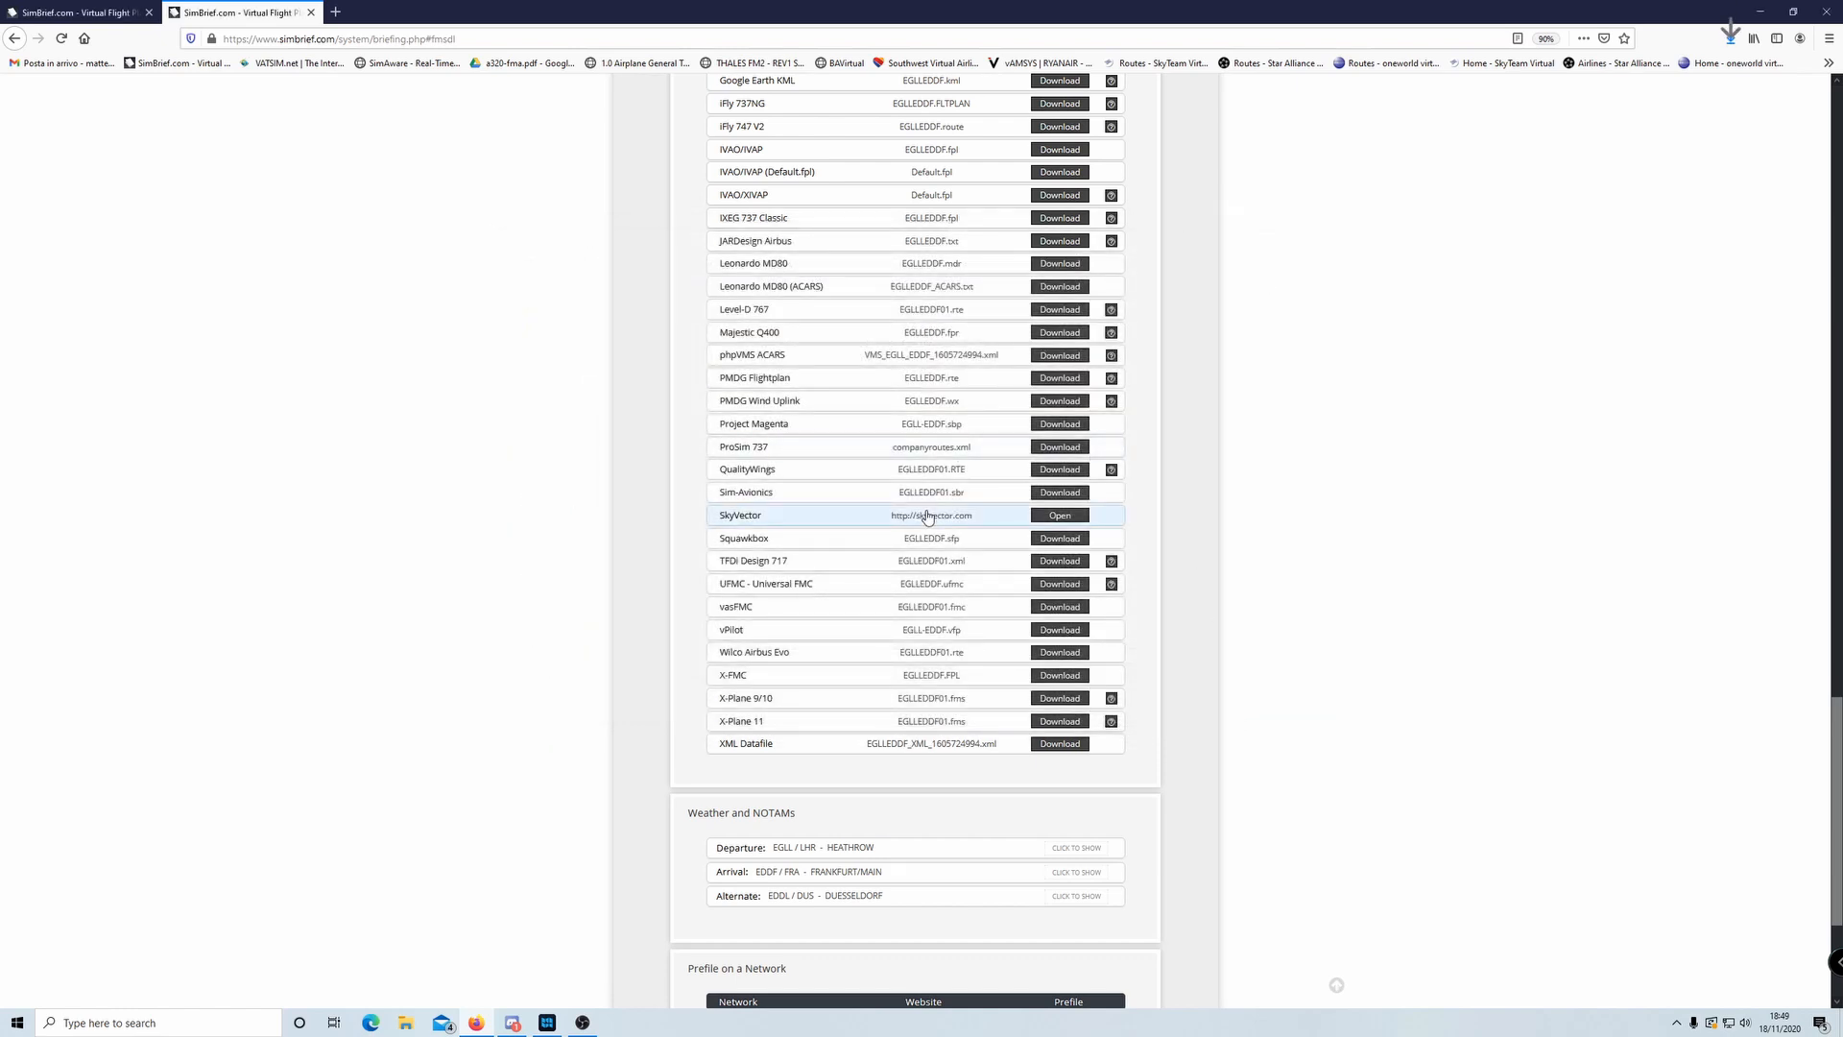
- Review the routing section of the SimBrief paperwork preview, checking the departure runway, DET2F departure and ROLIS1S arrival
scroll(1281, 510, up, 15)
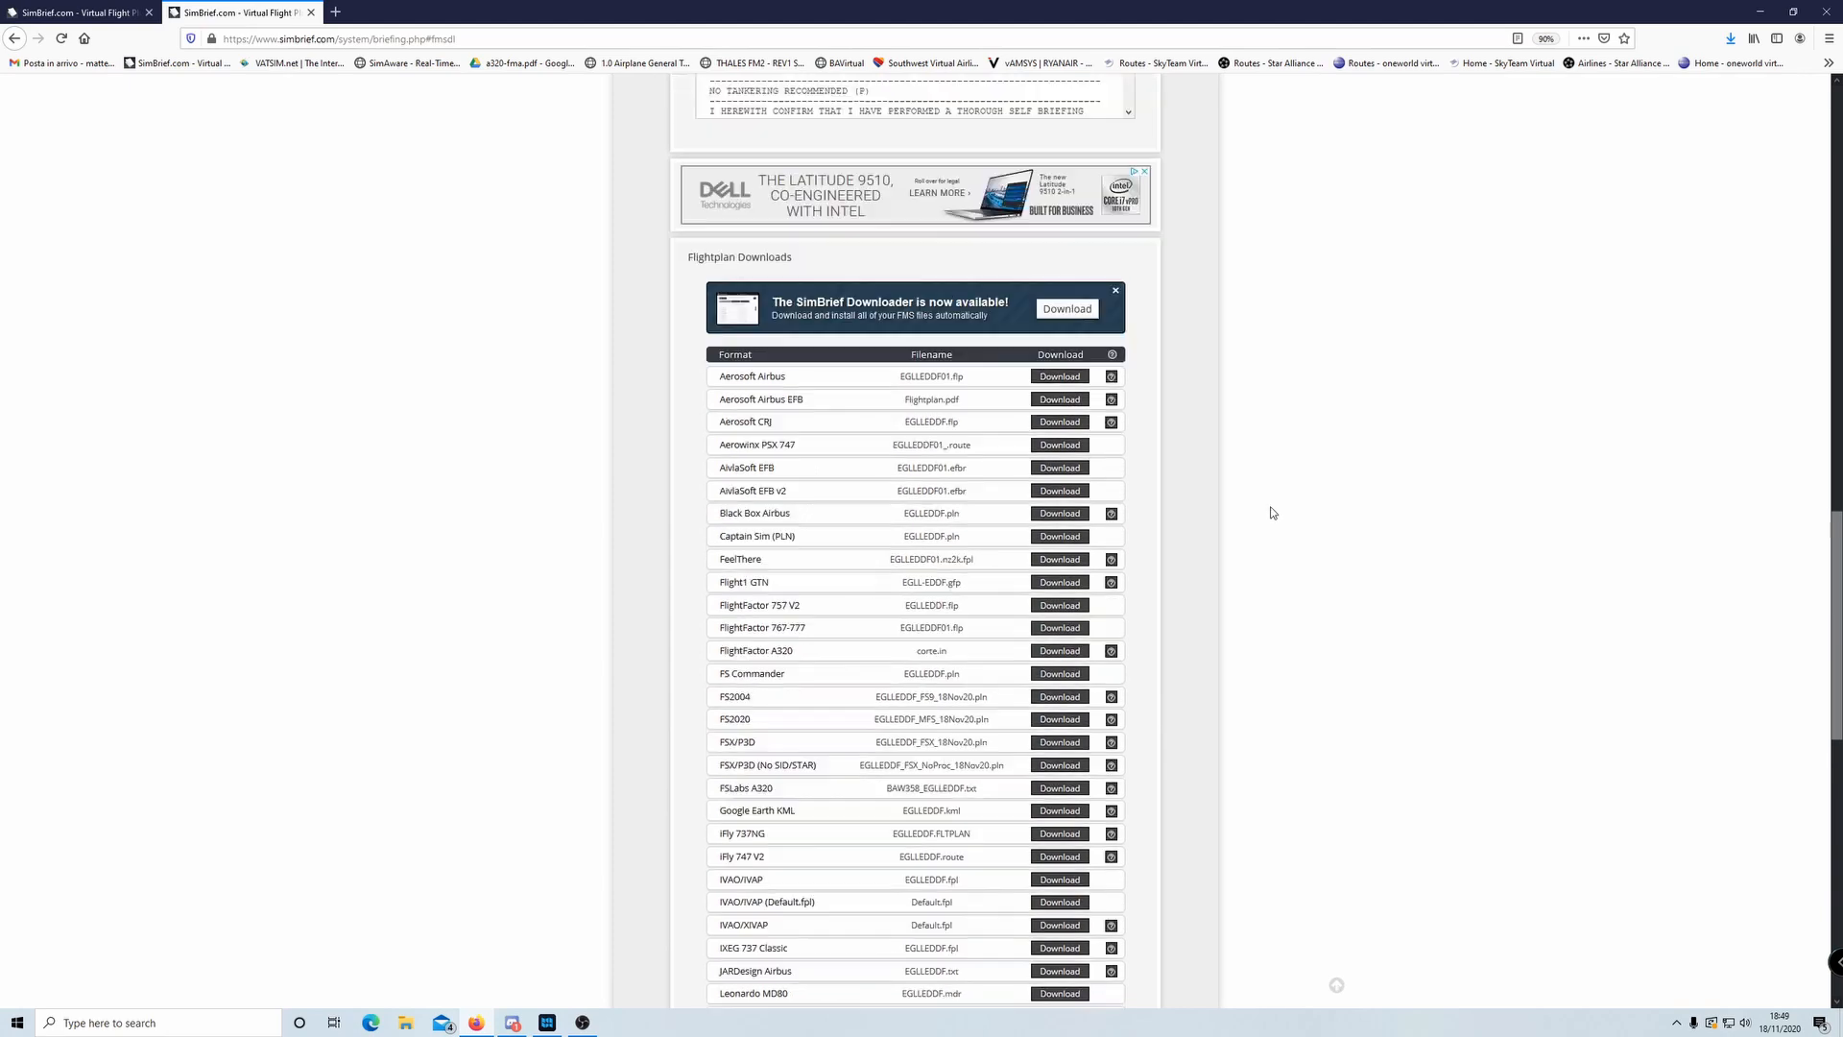
scroll(1272, 511, up, 3)
scroll(1272, 512, down, 2)
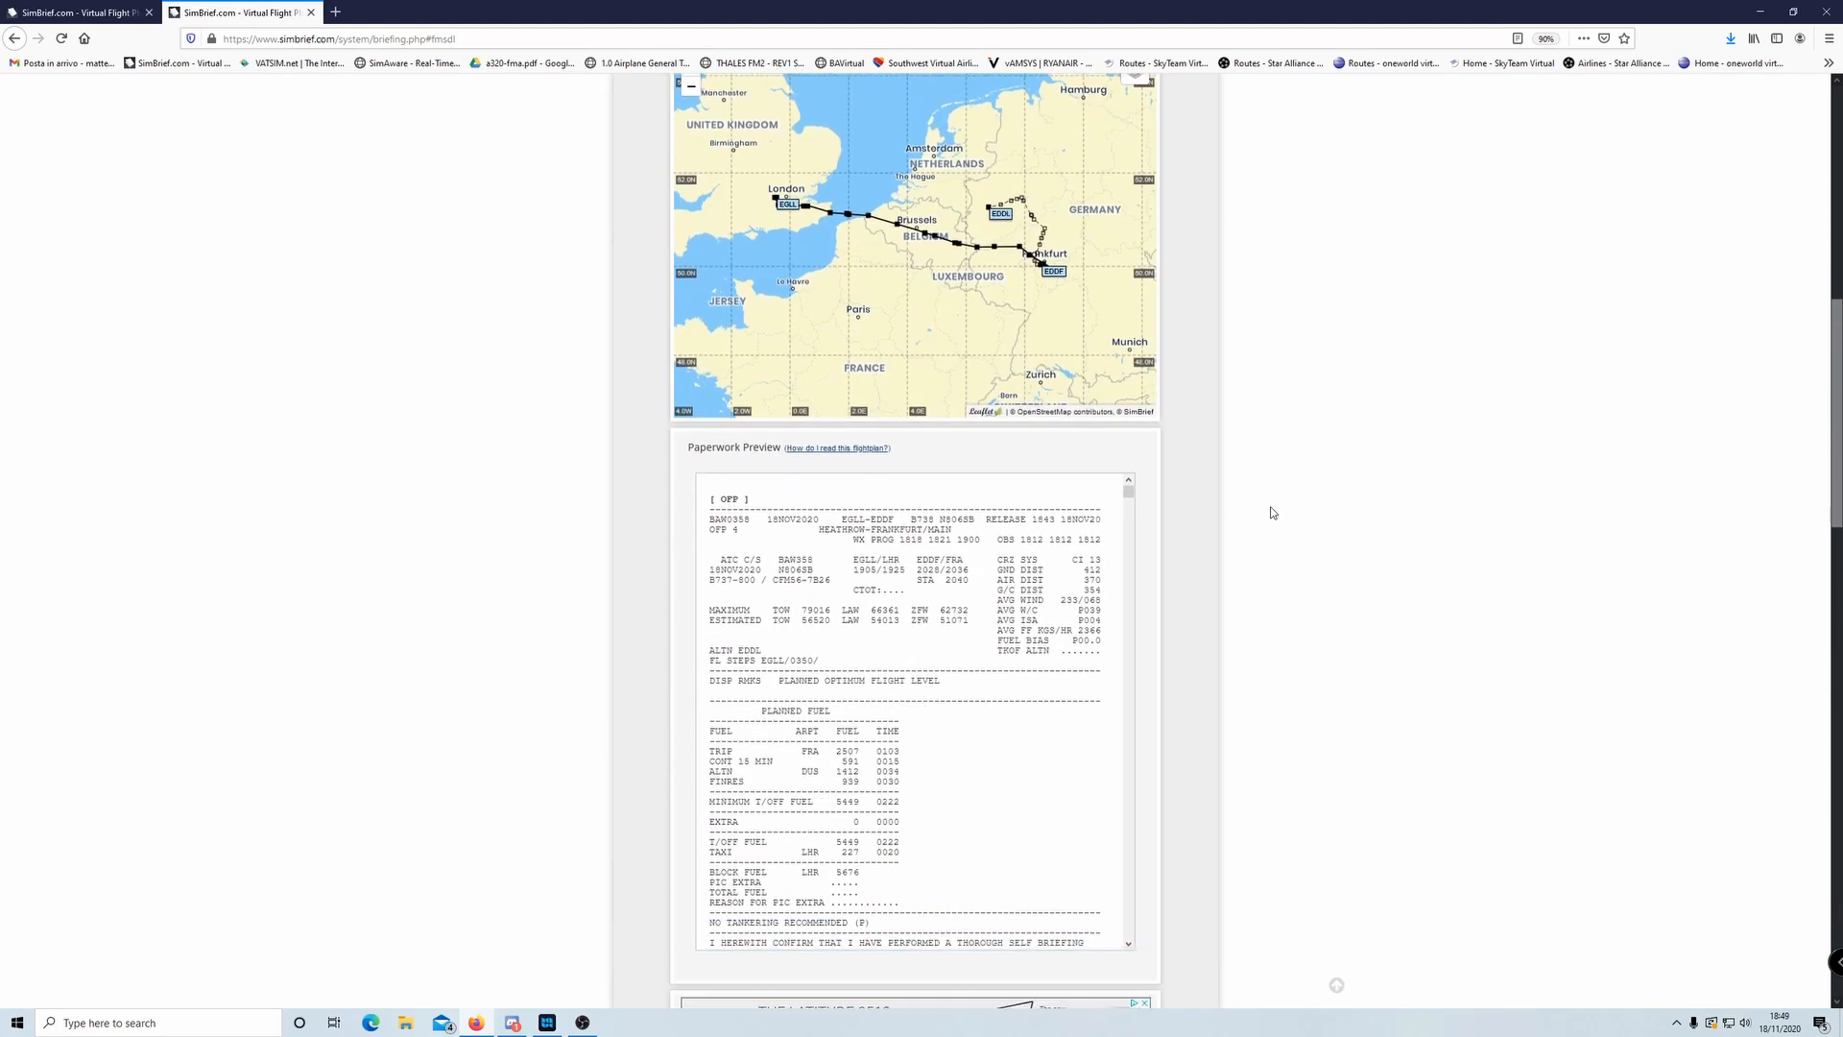
scroll(952, 706, down, 8)
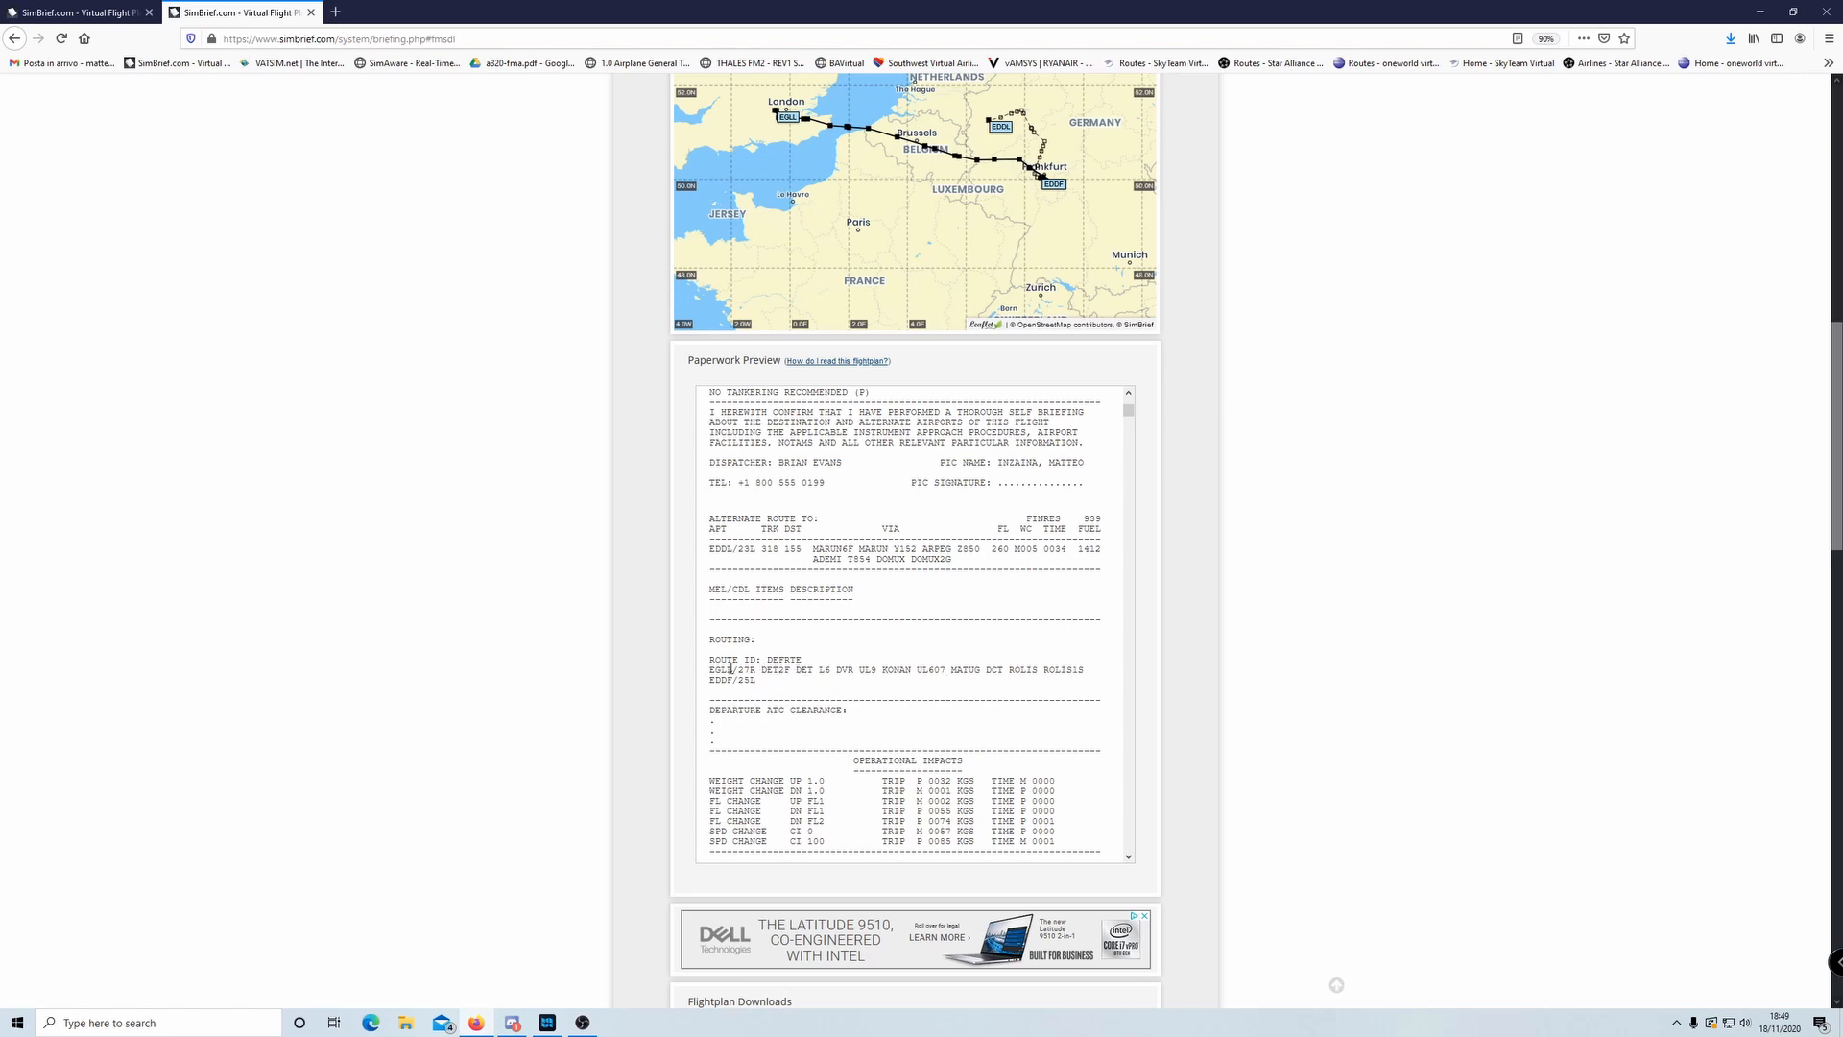
drag(711, 671, 798, 669)
double_click(767, 672)
double_click(1064, 673)
click(739, 679)
scroll(1226, 669, up, 4)
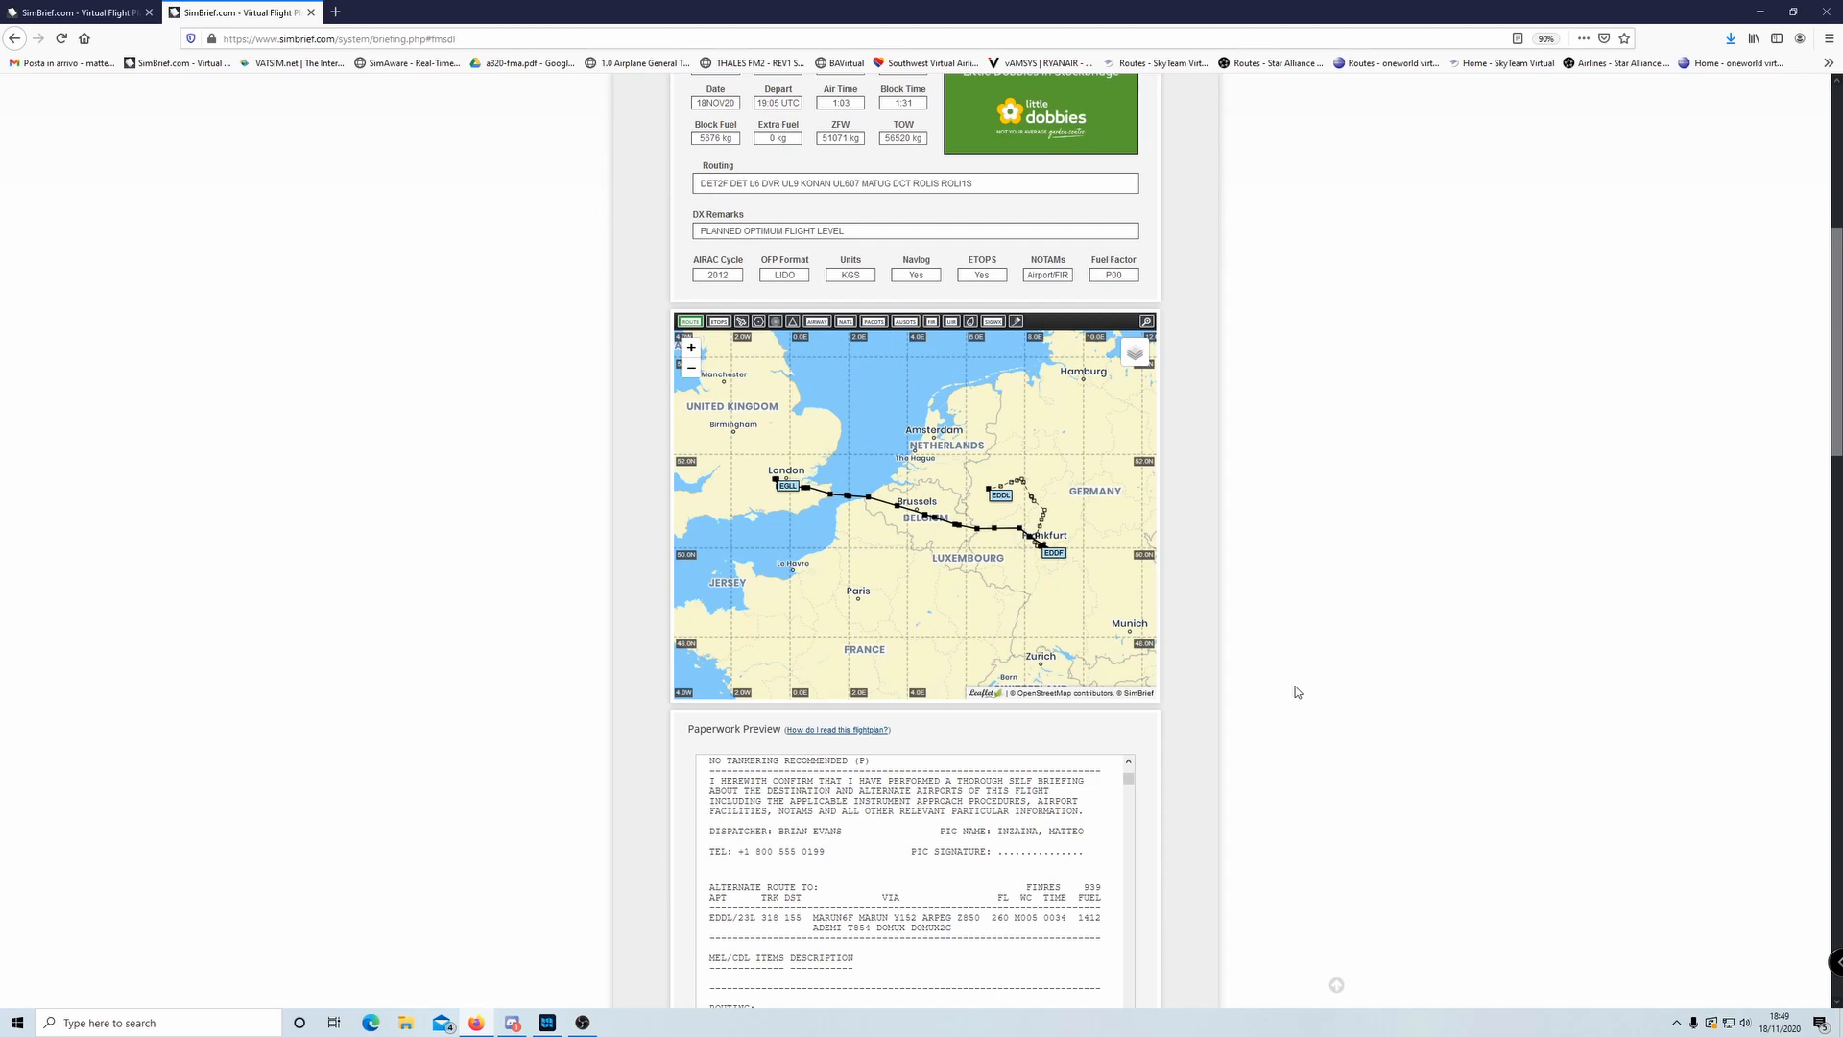
click(582, 1021)
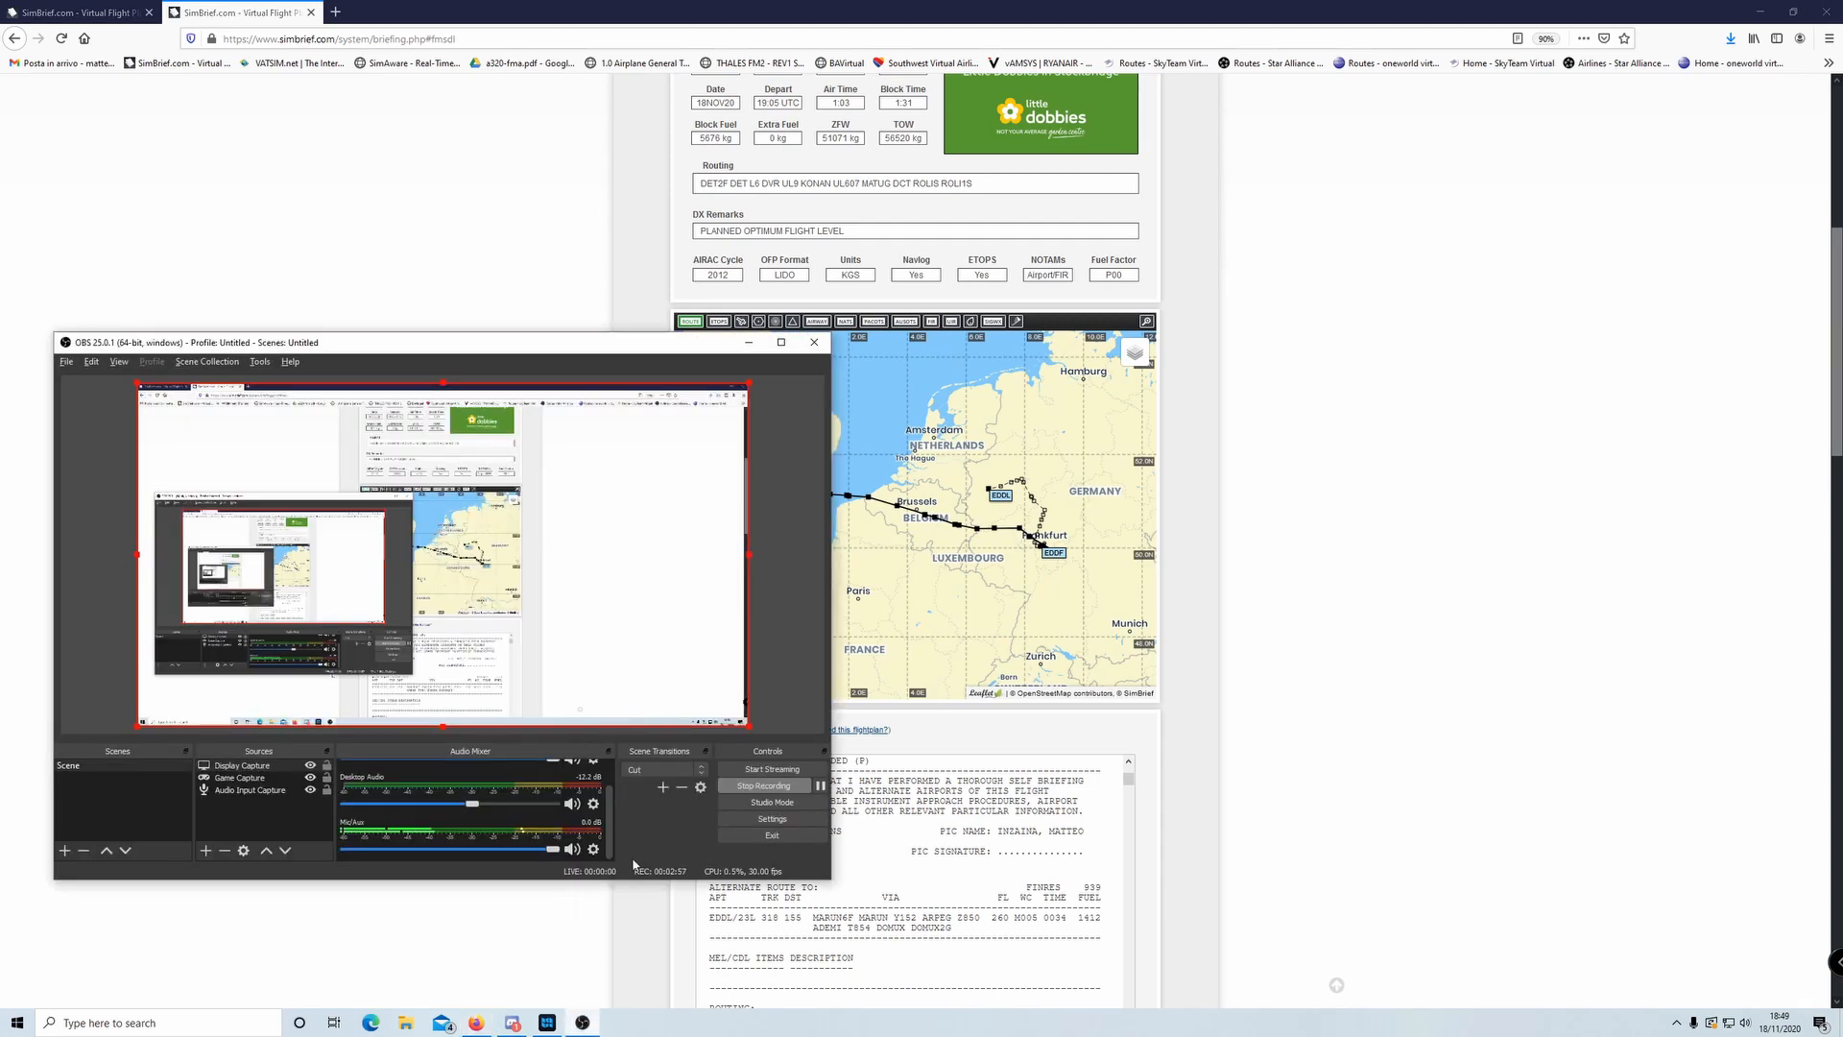
click(821, 787)
click(750, 343)
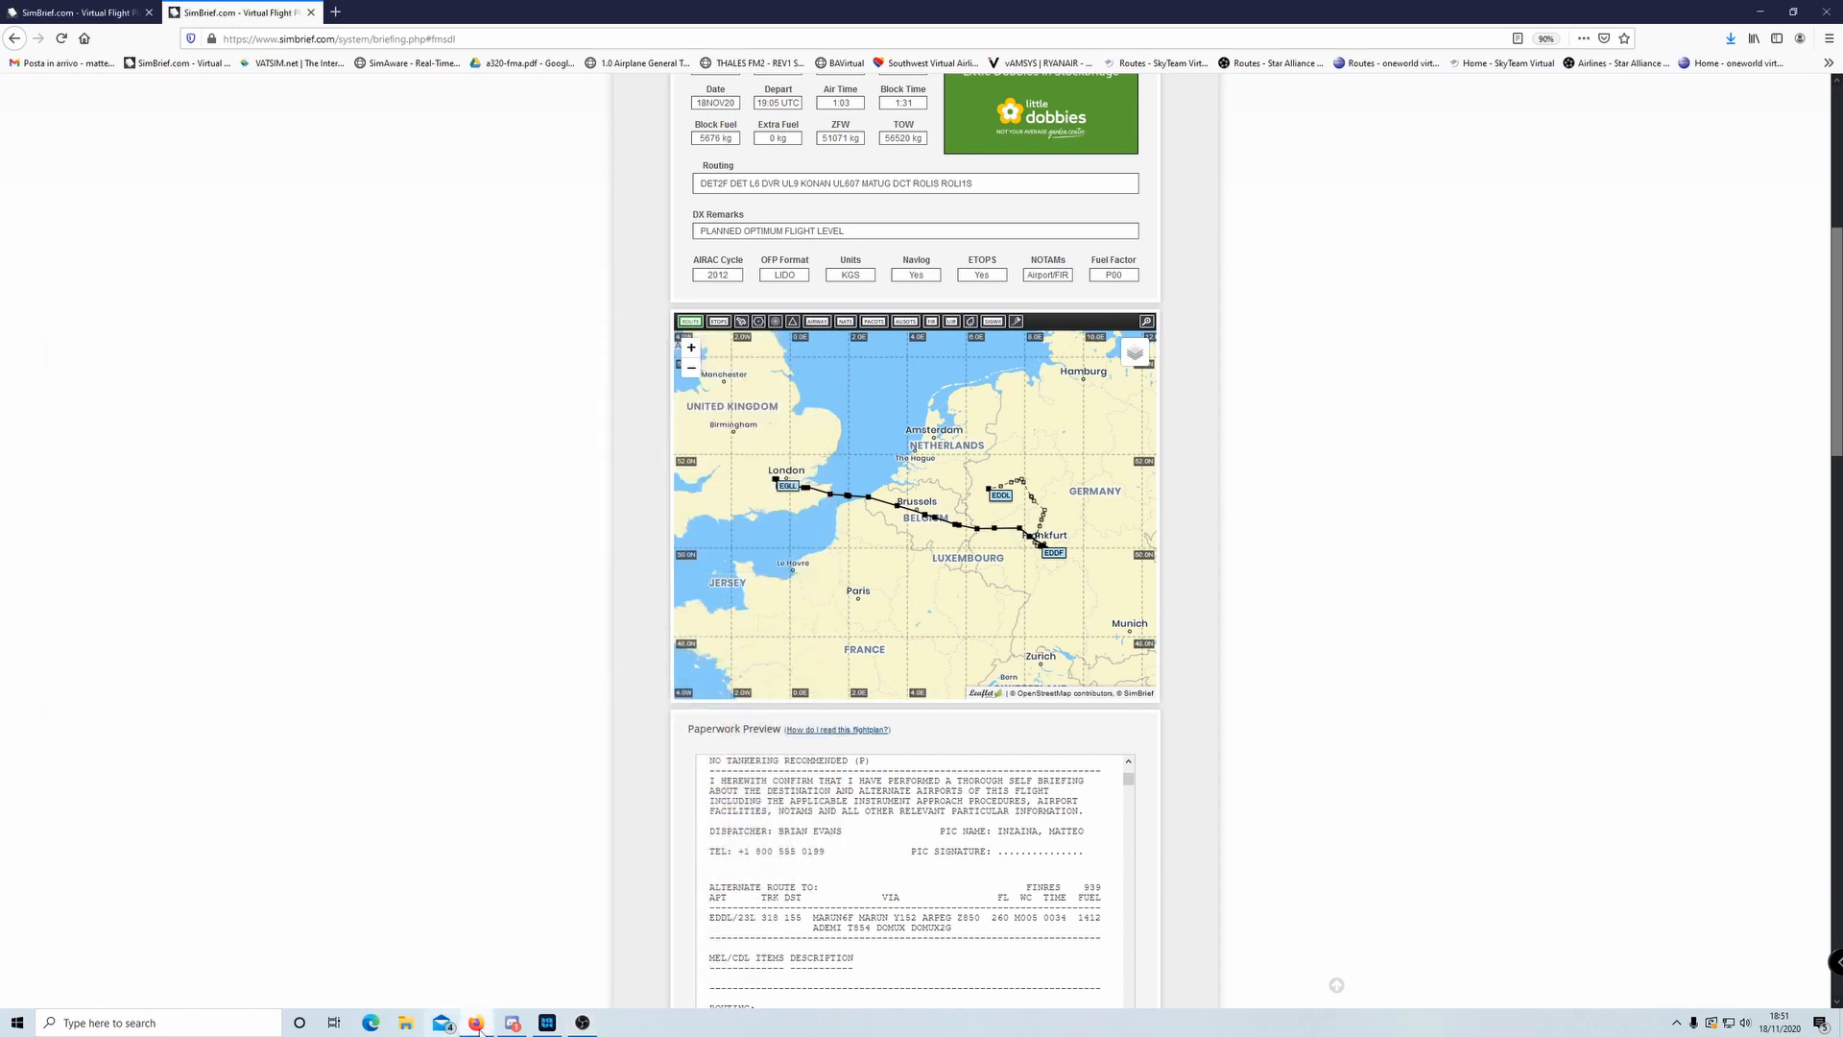
- Switch to Navigraph Charts, close the EGLL SID overview and look over the EGLL-EDDF route on the map
click(548, 1029)
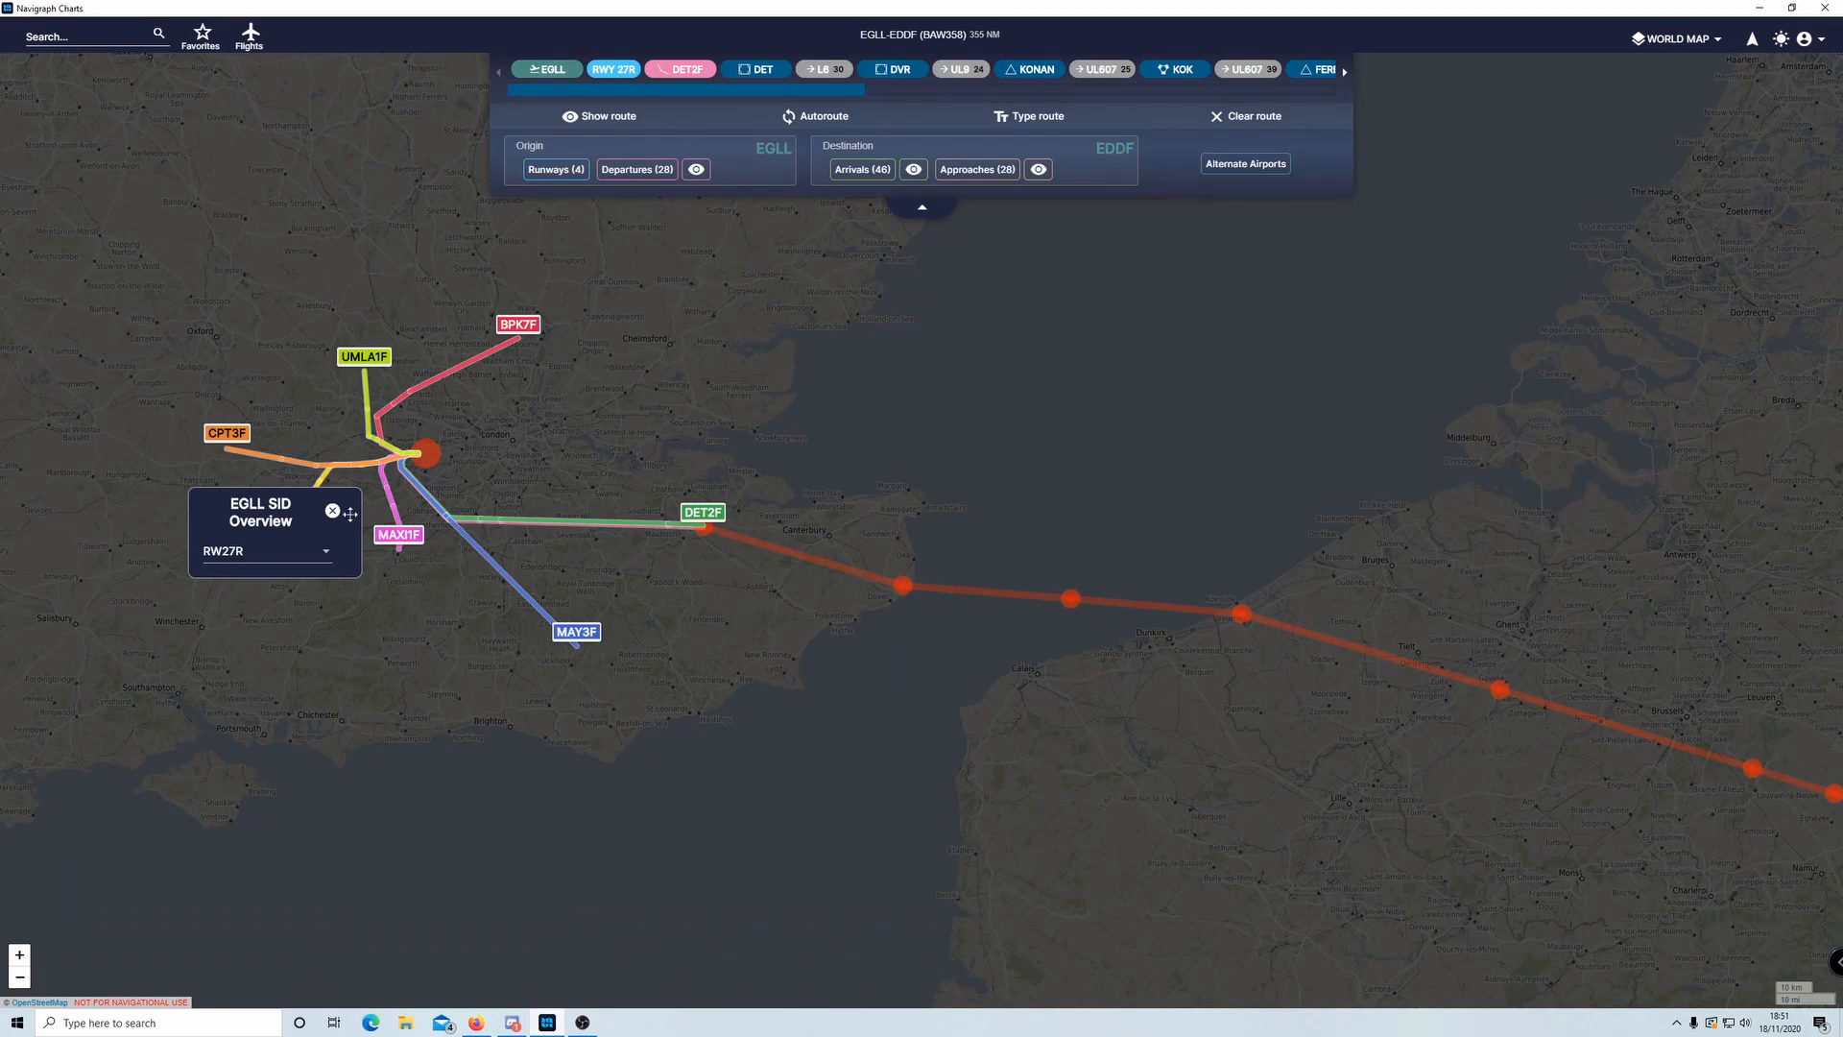
click(332, 510)
scroll(726, 690, down, 4)
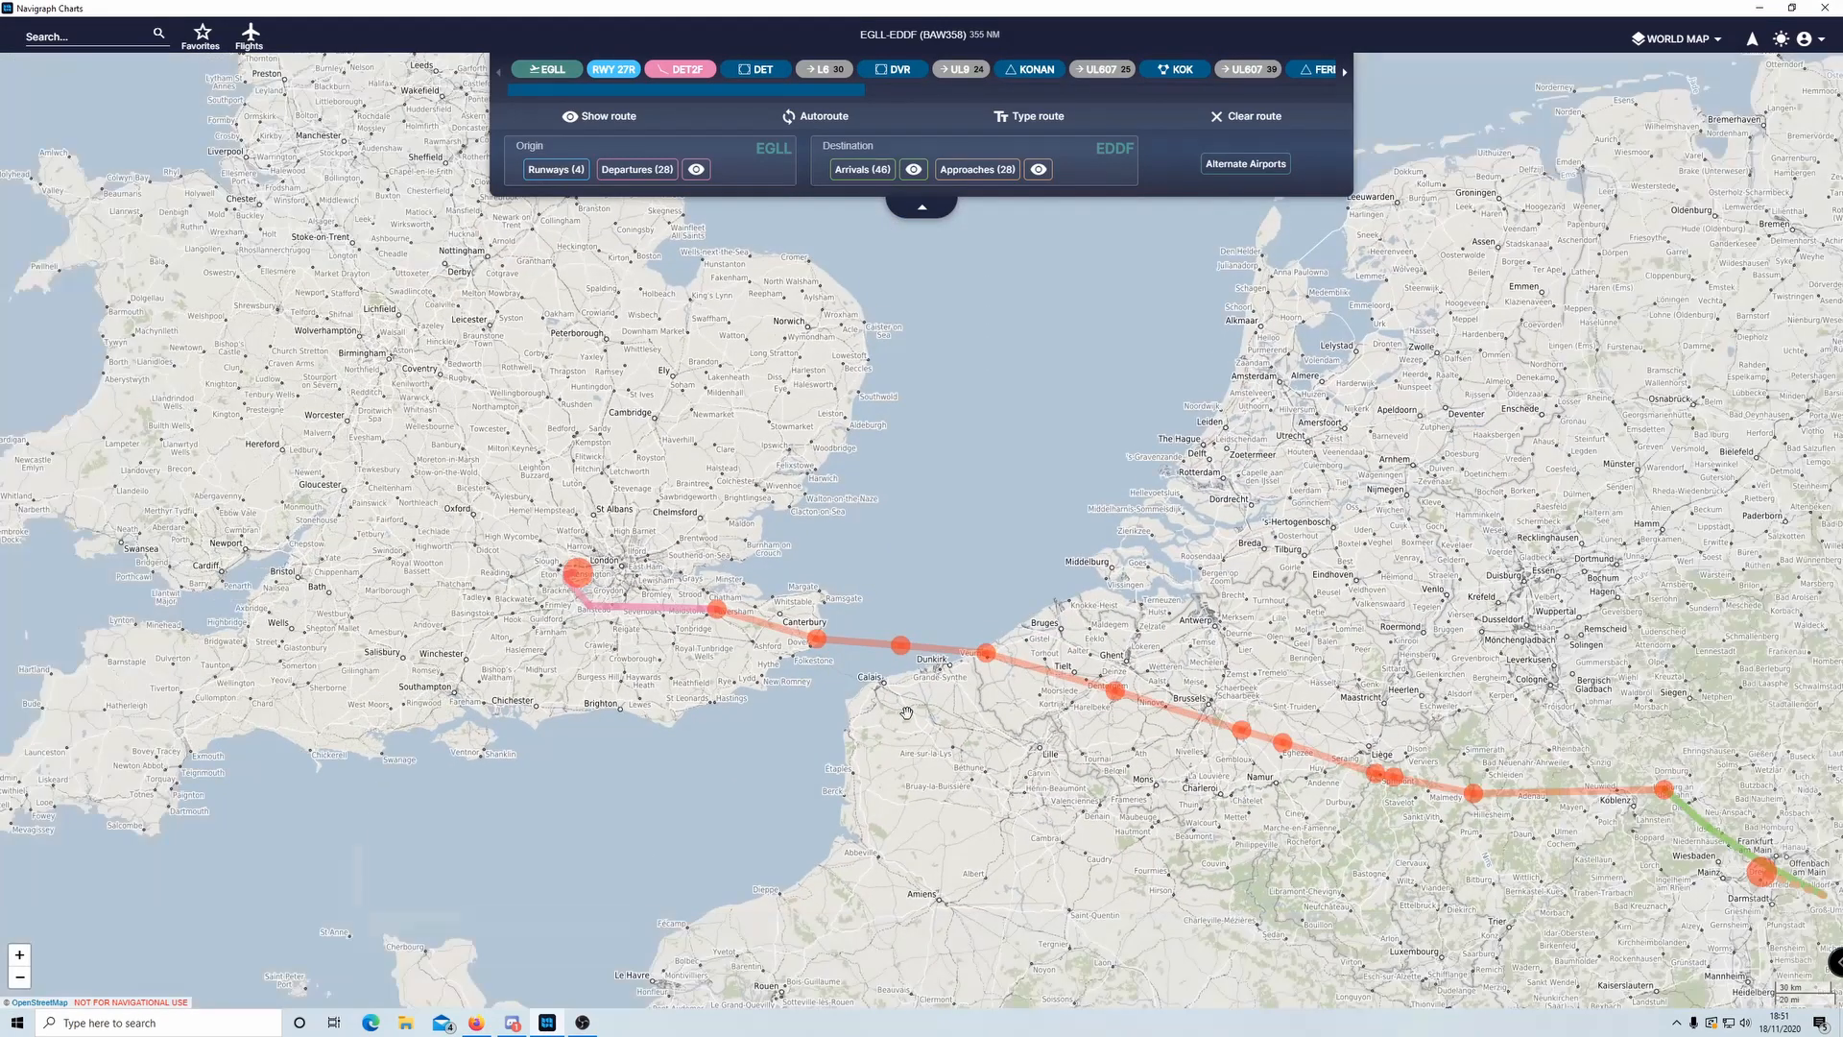
scroll(1214, 768, up, 3)
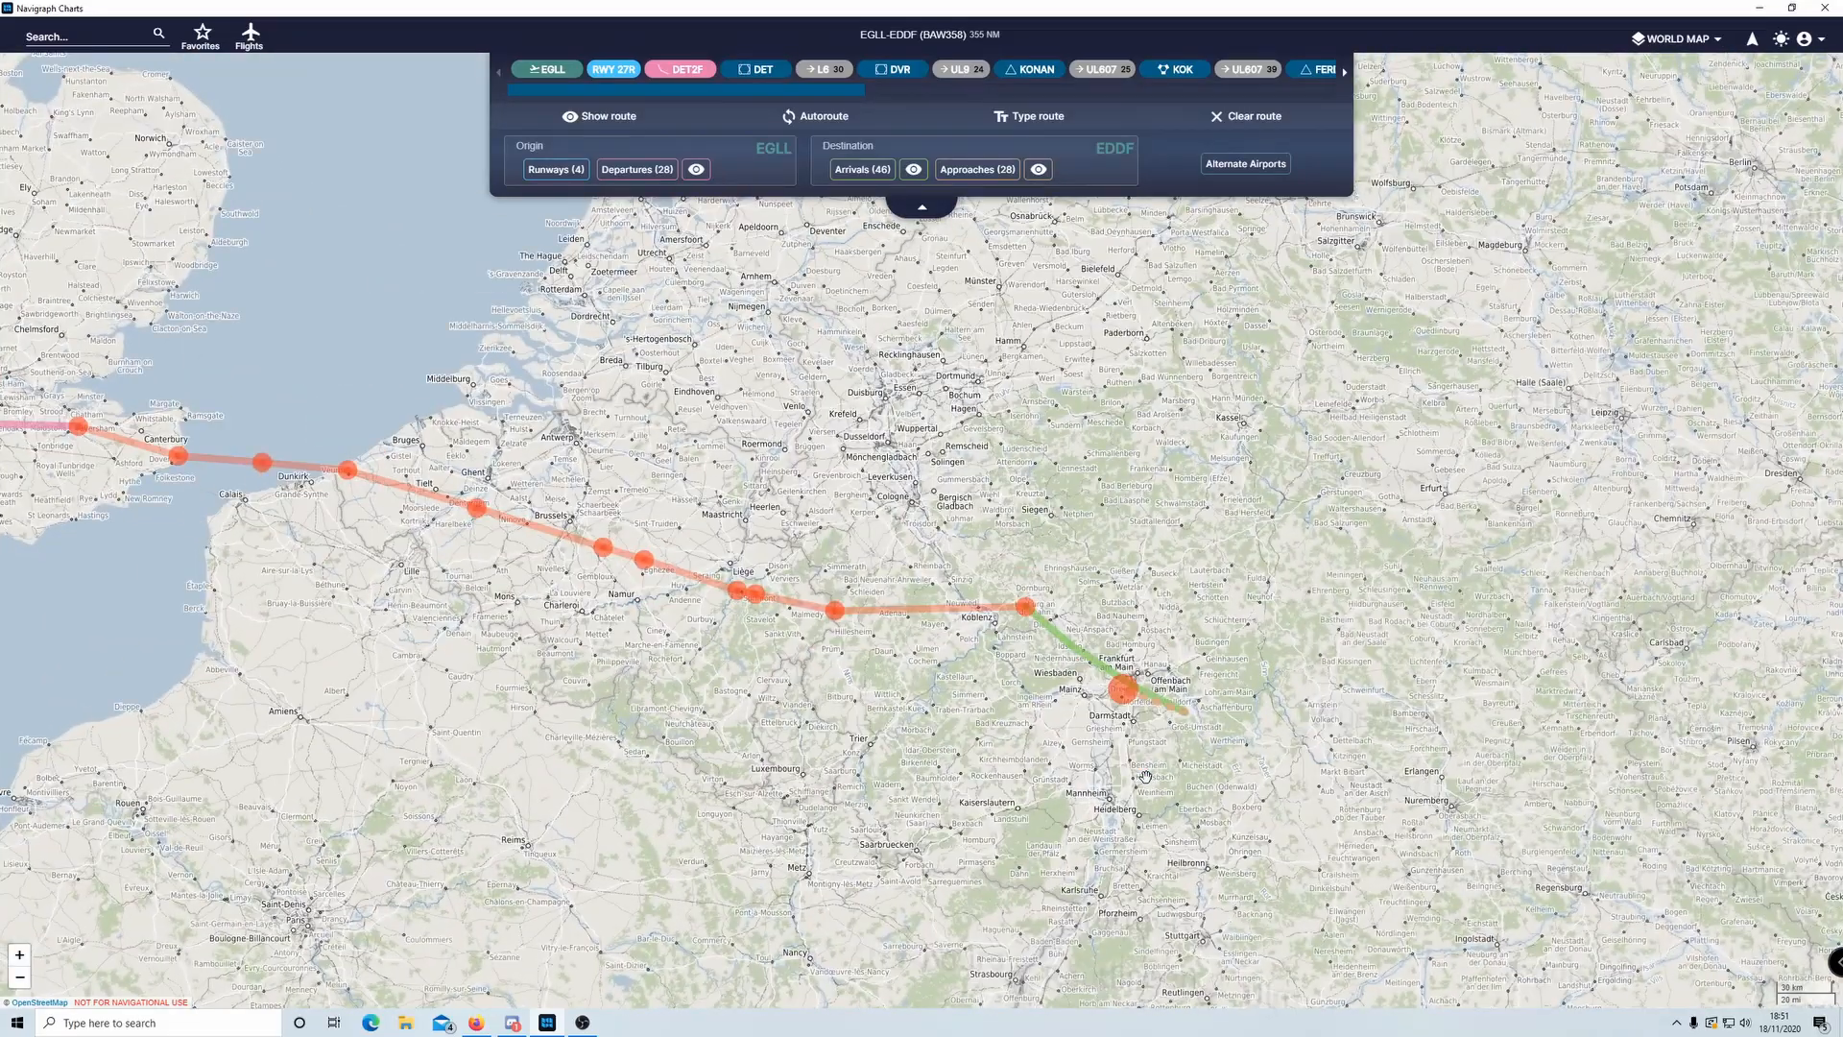
scroll(1129, 741, up, 3)
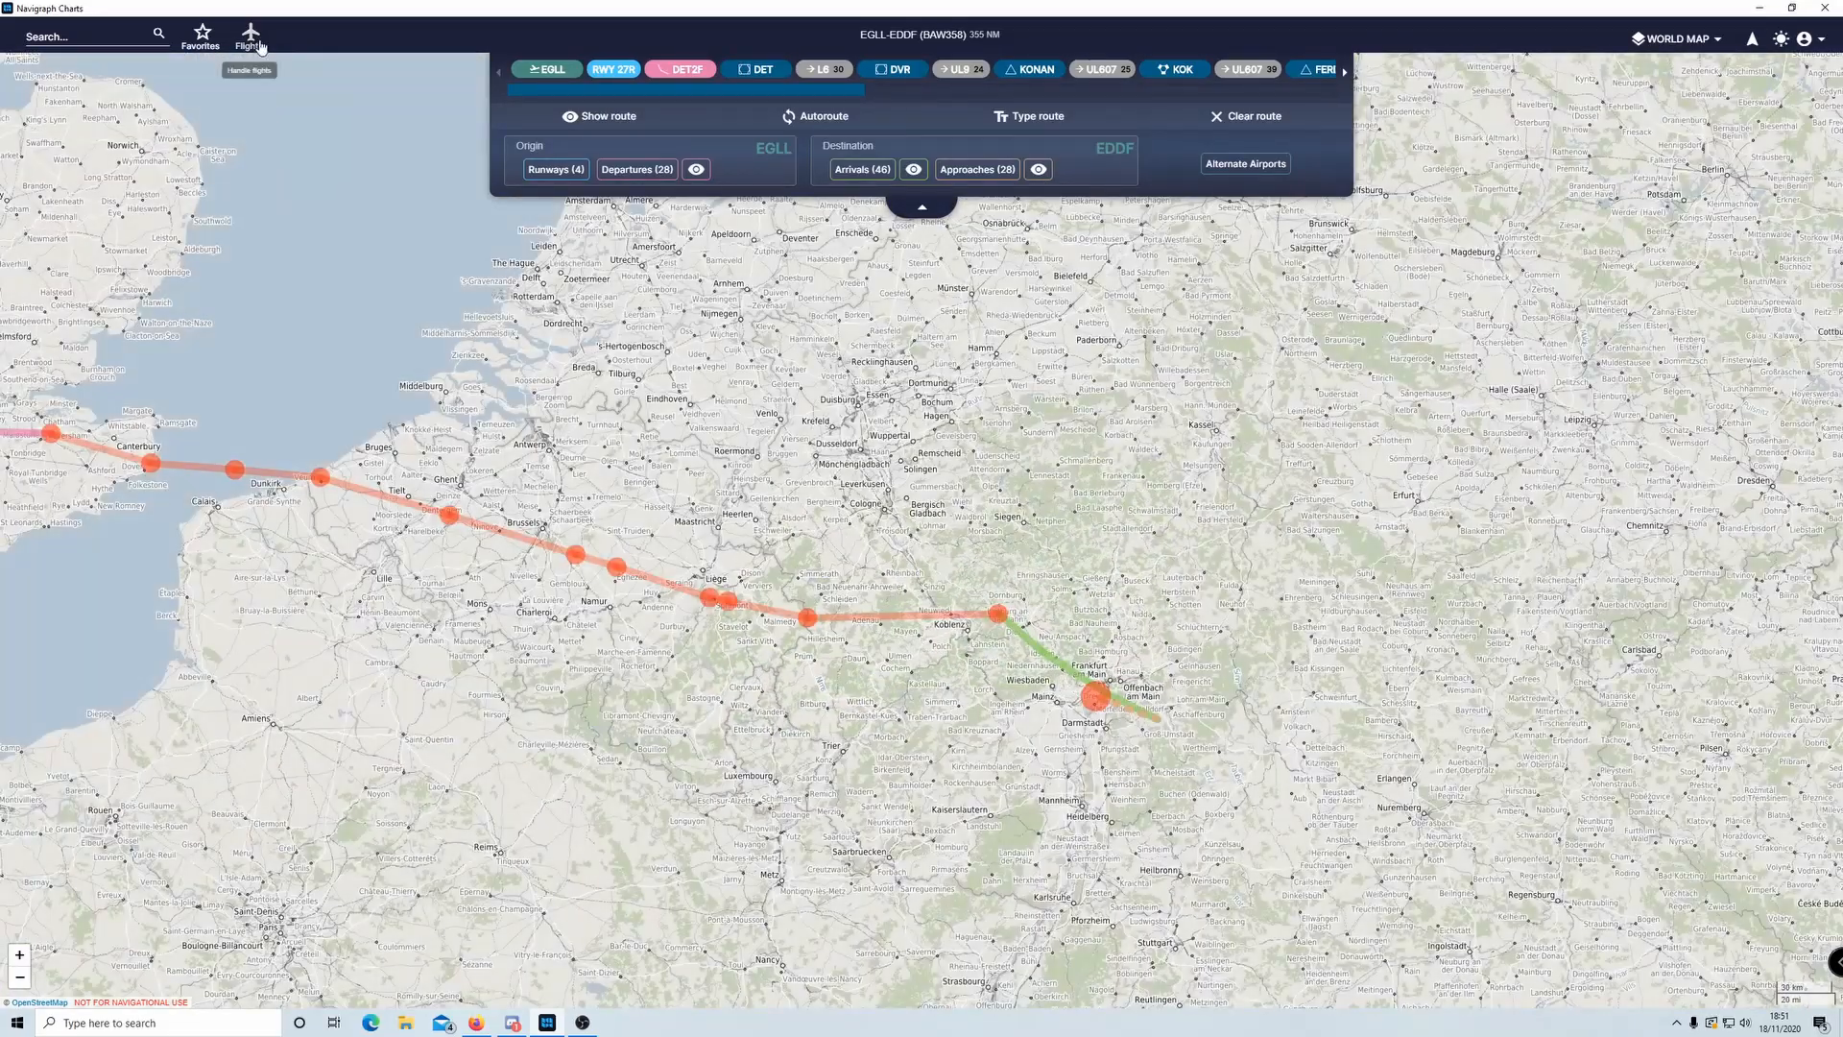
- Load the saved EGLL-EGPK (EZY358) flight and inspect the end of its route from BLACA to EGPK
click(250, 36)
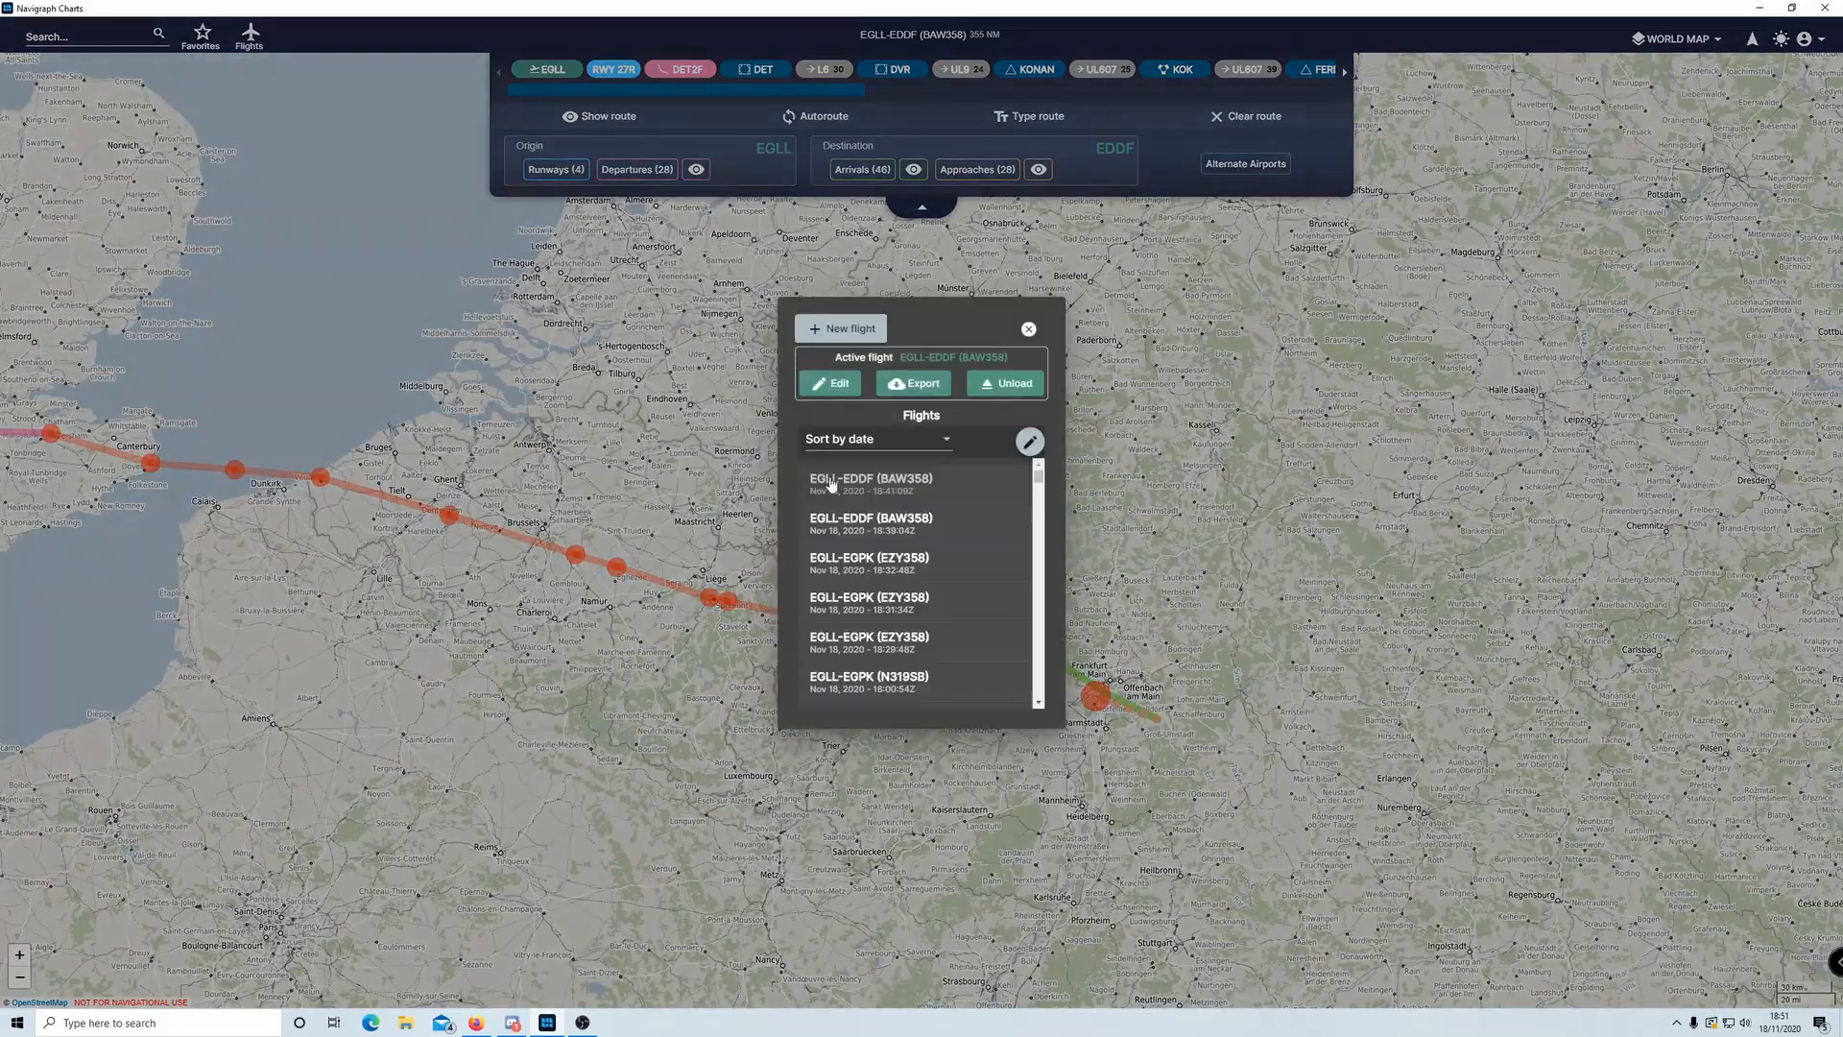
click(904, 561)
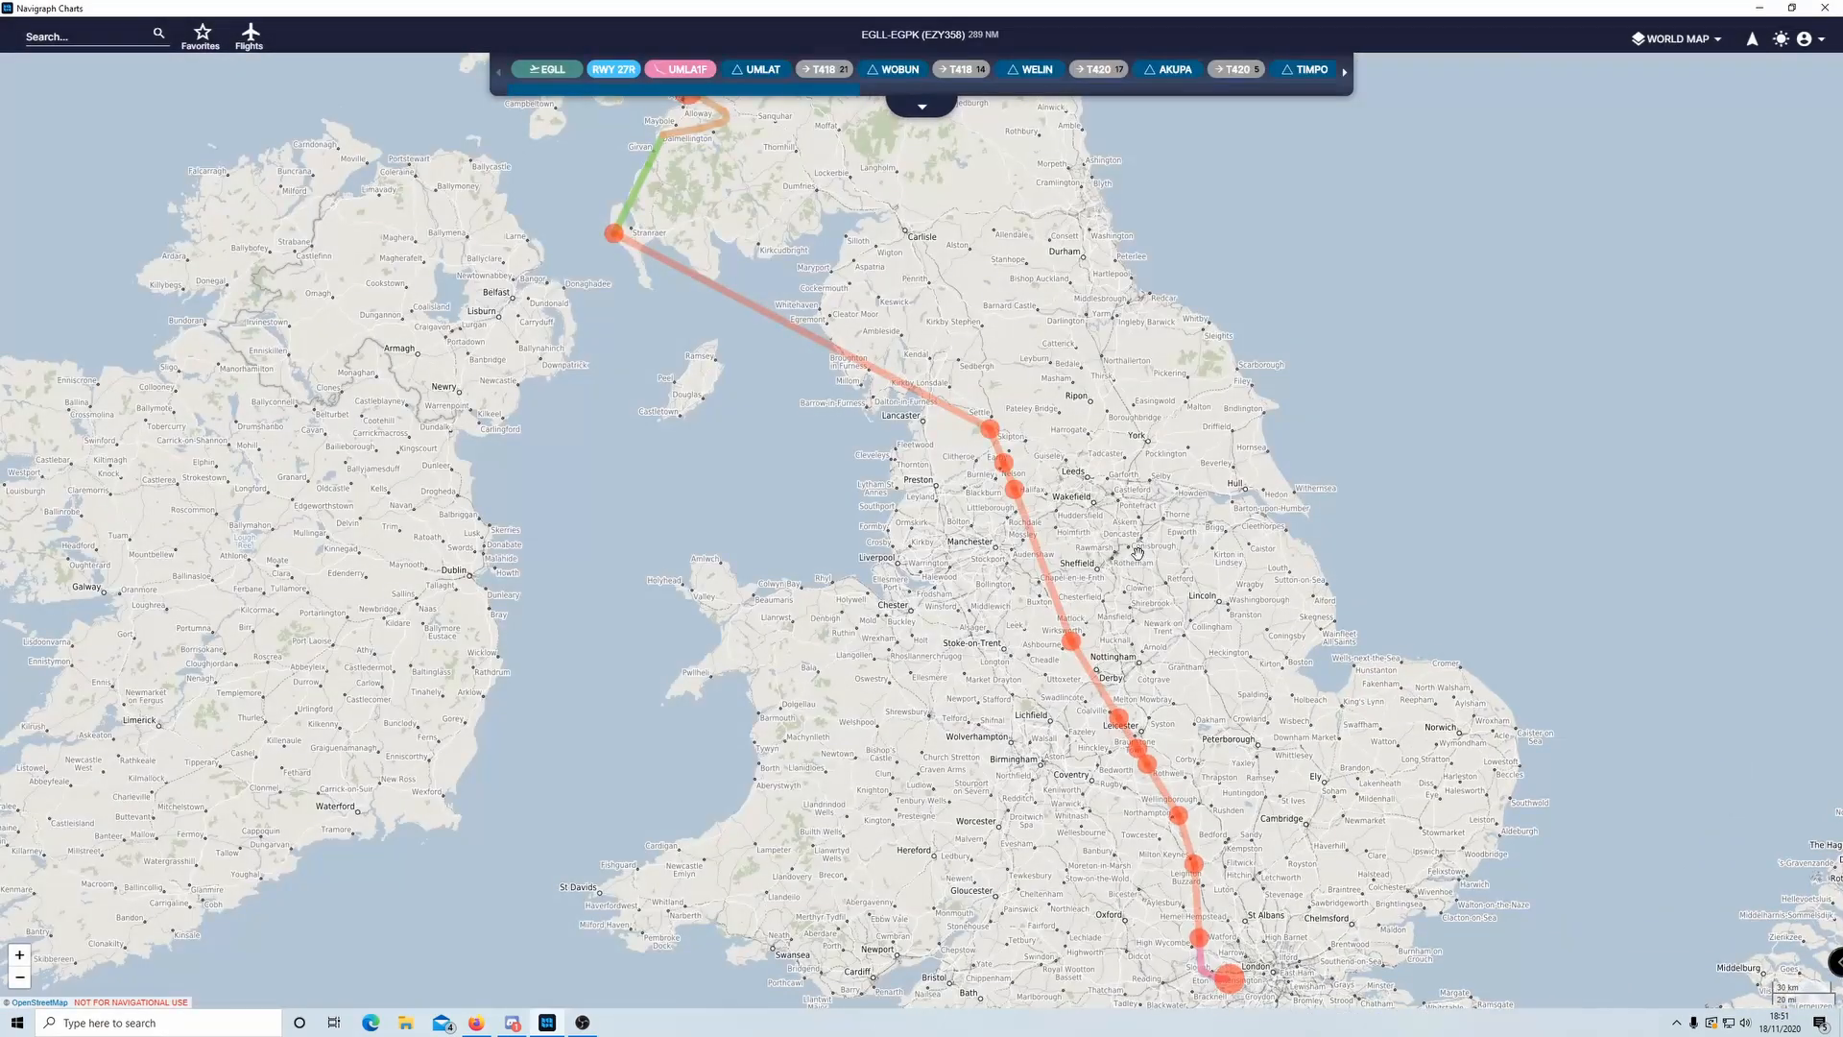
scroll(880, 517, up, 2)
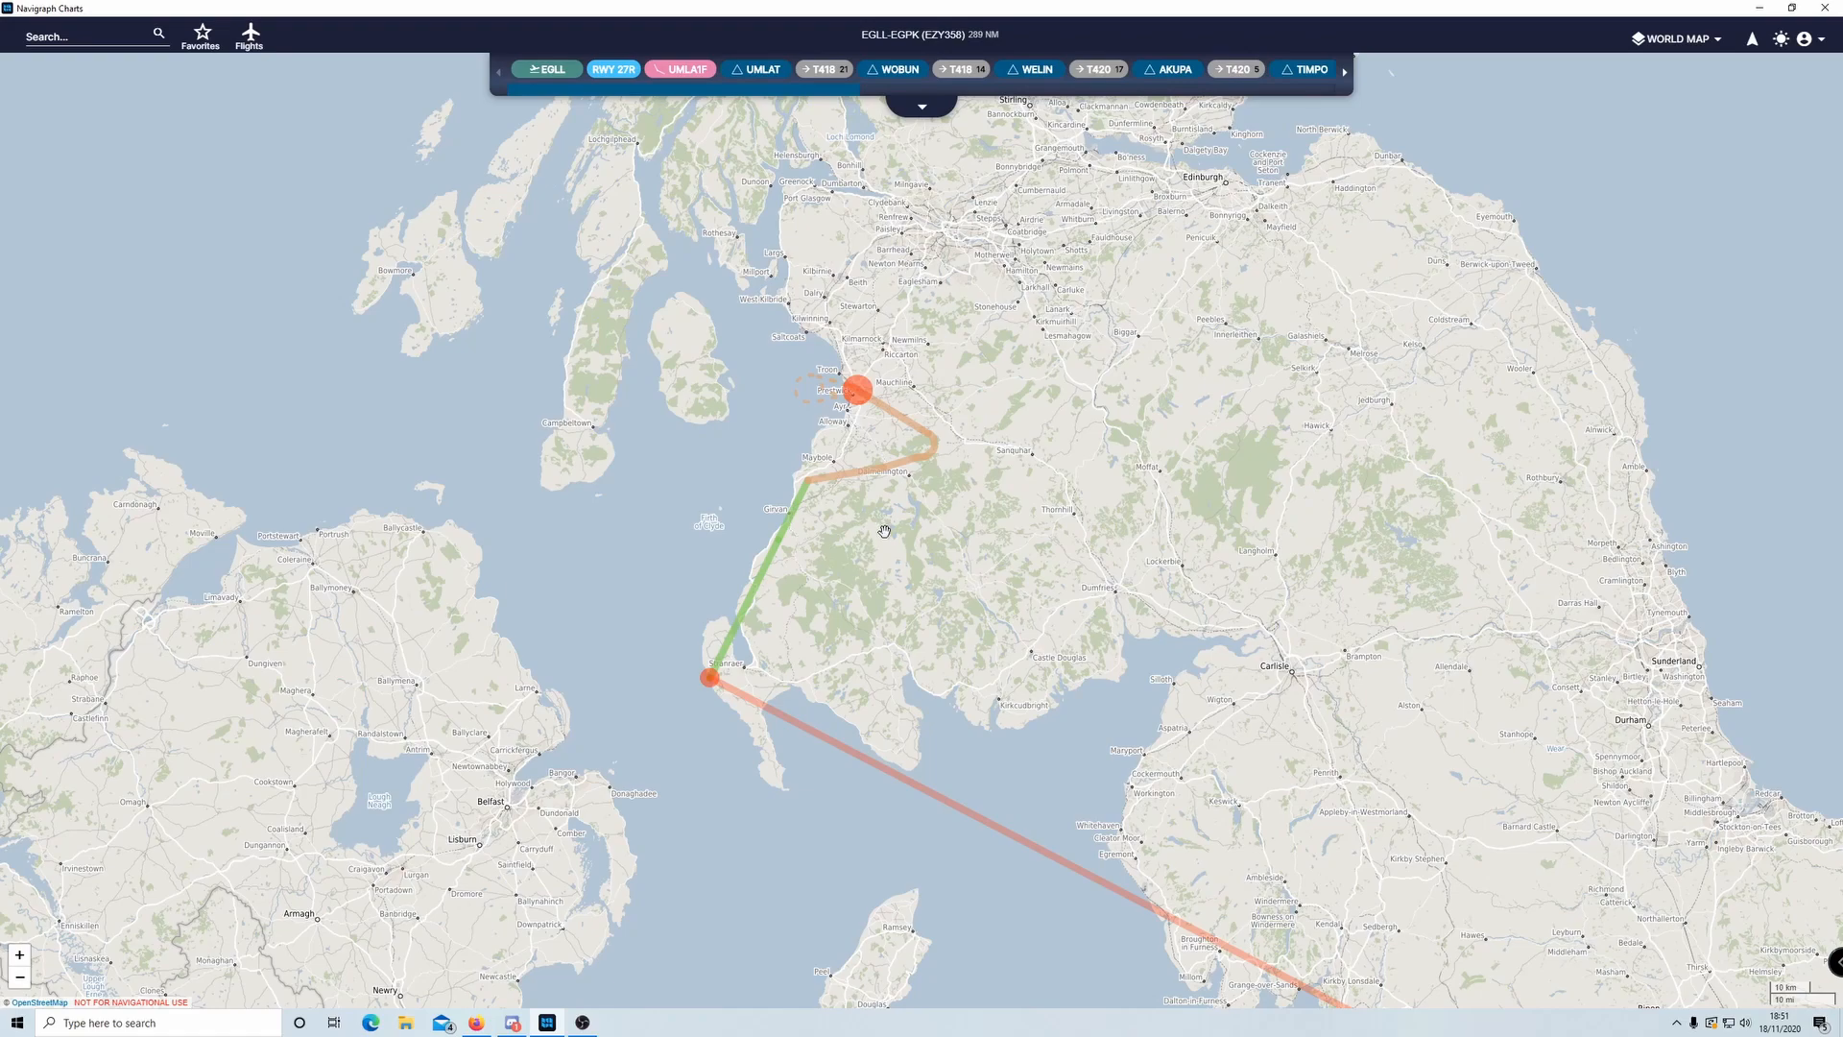
scroll(883, 622, down, 2)
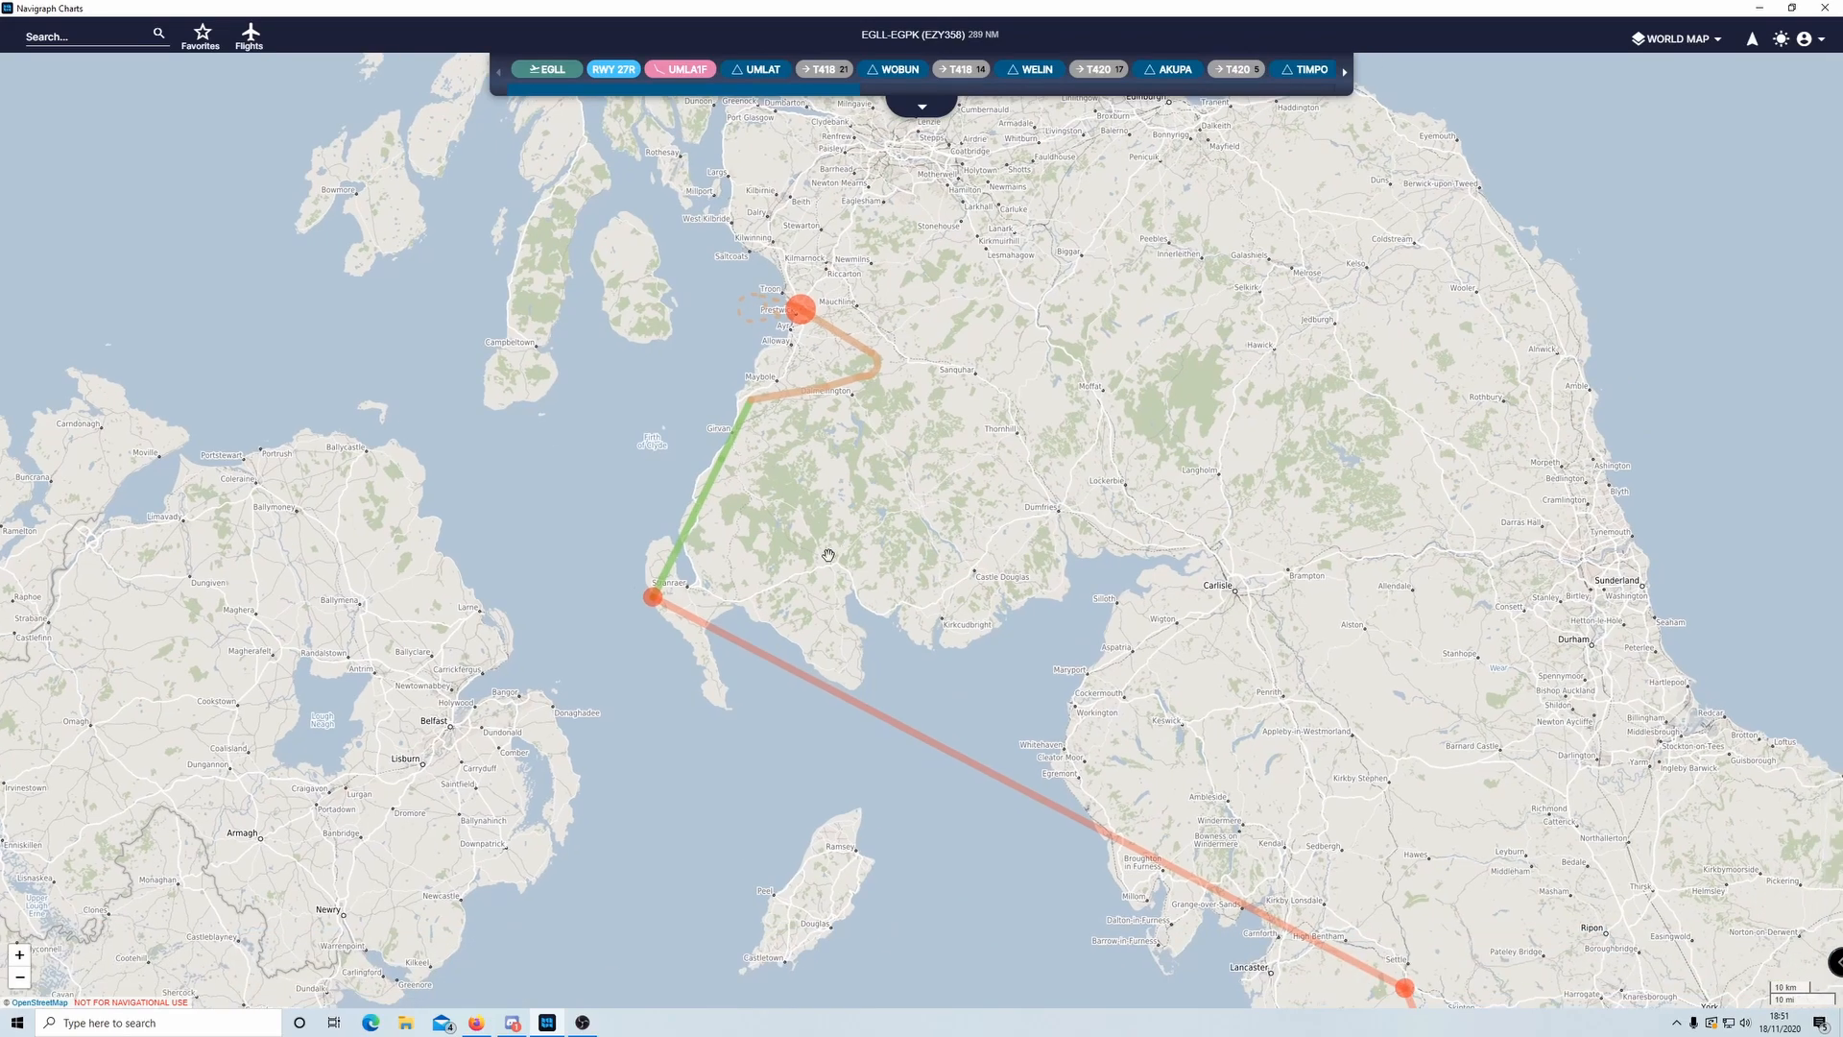
scroll(883, 622, up, 2)
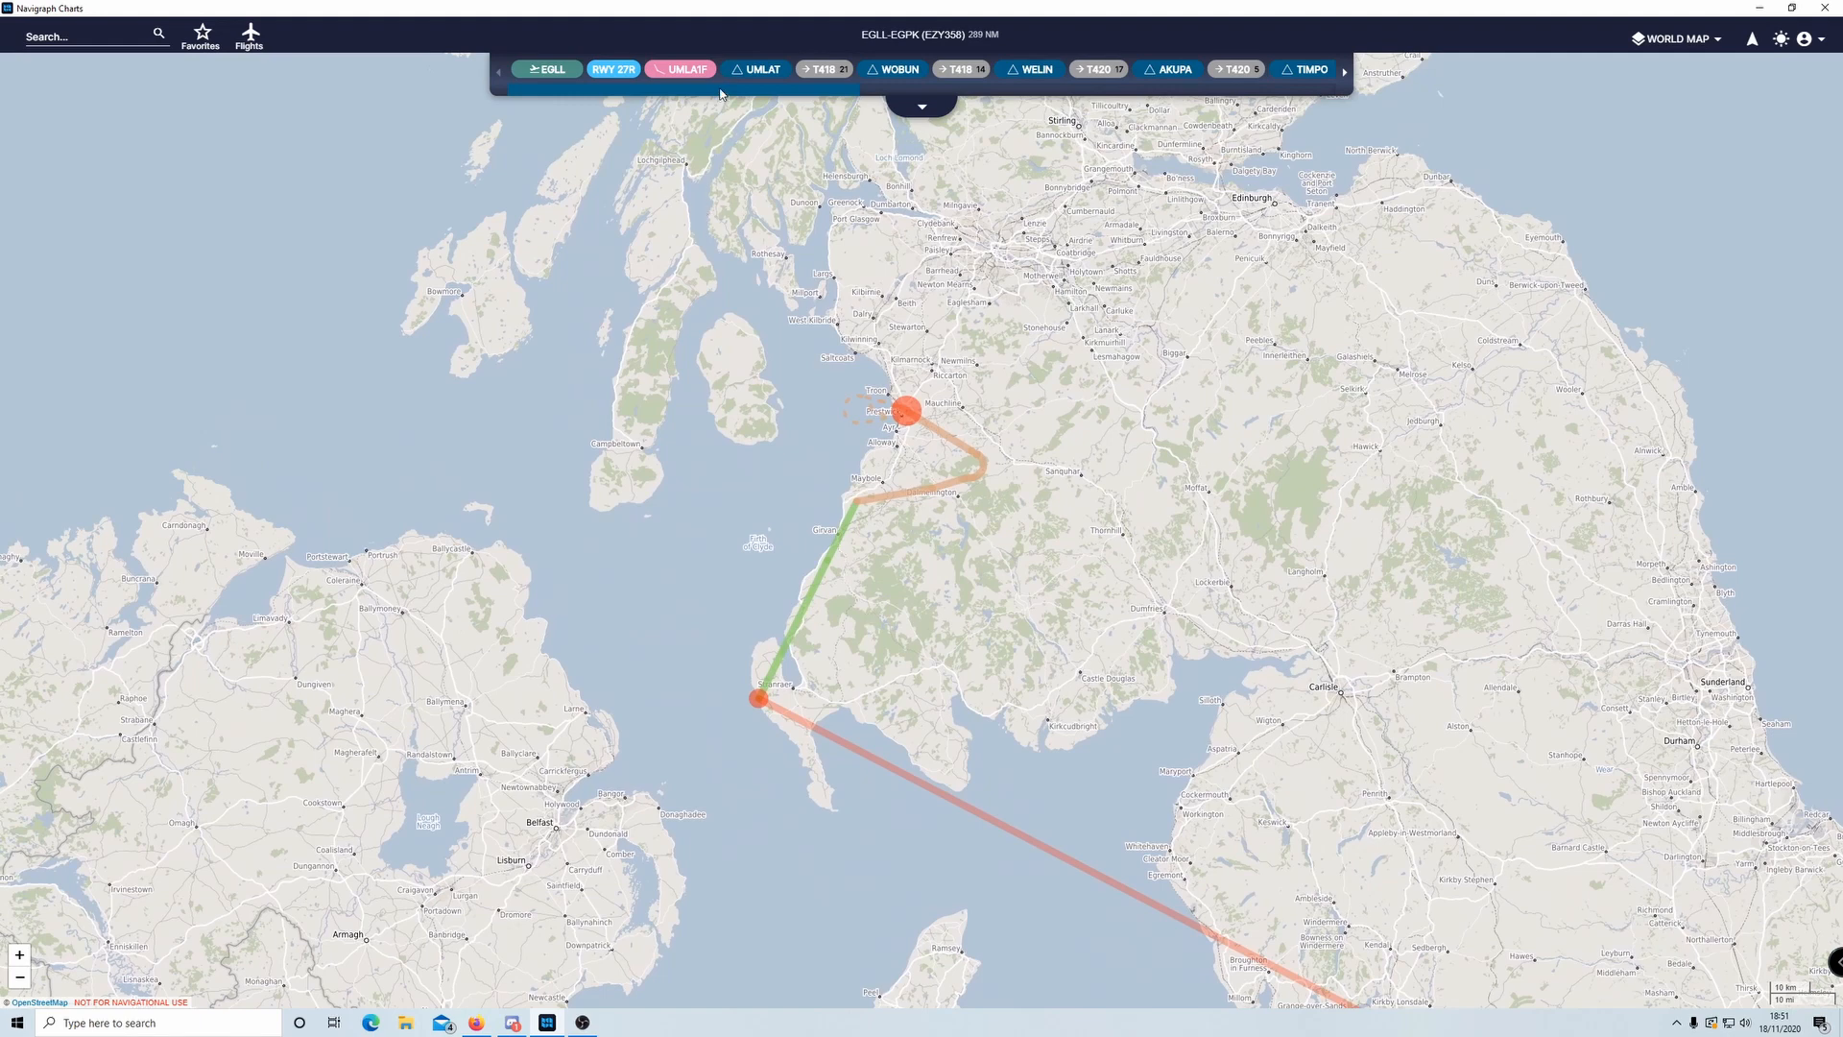
drag(720, 91, 1253, 99)
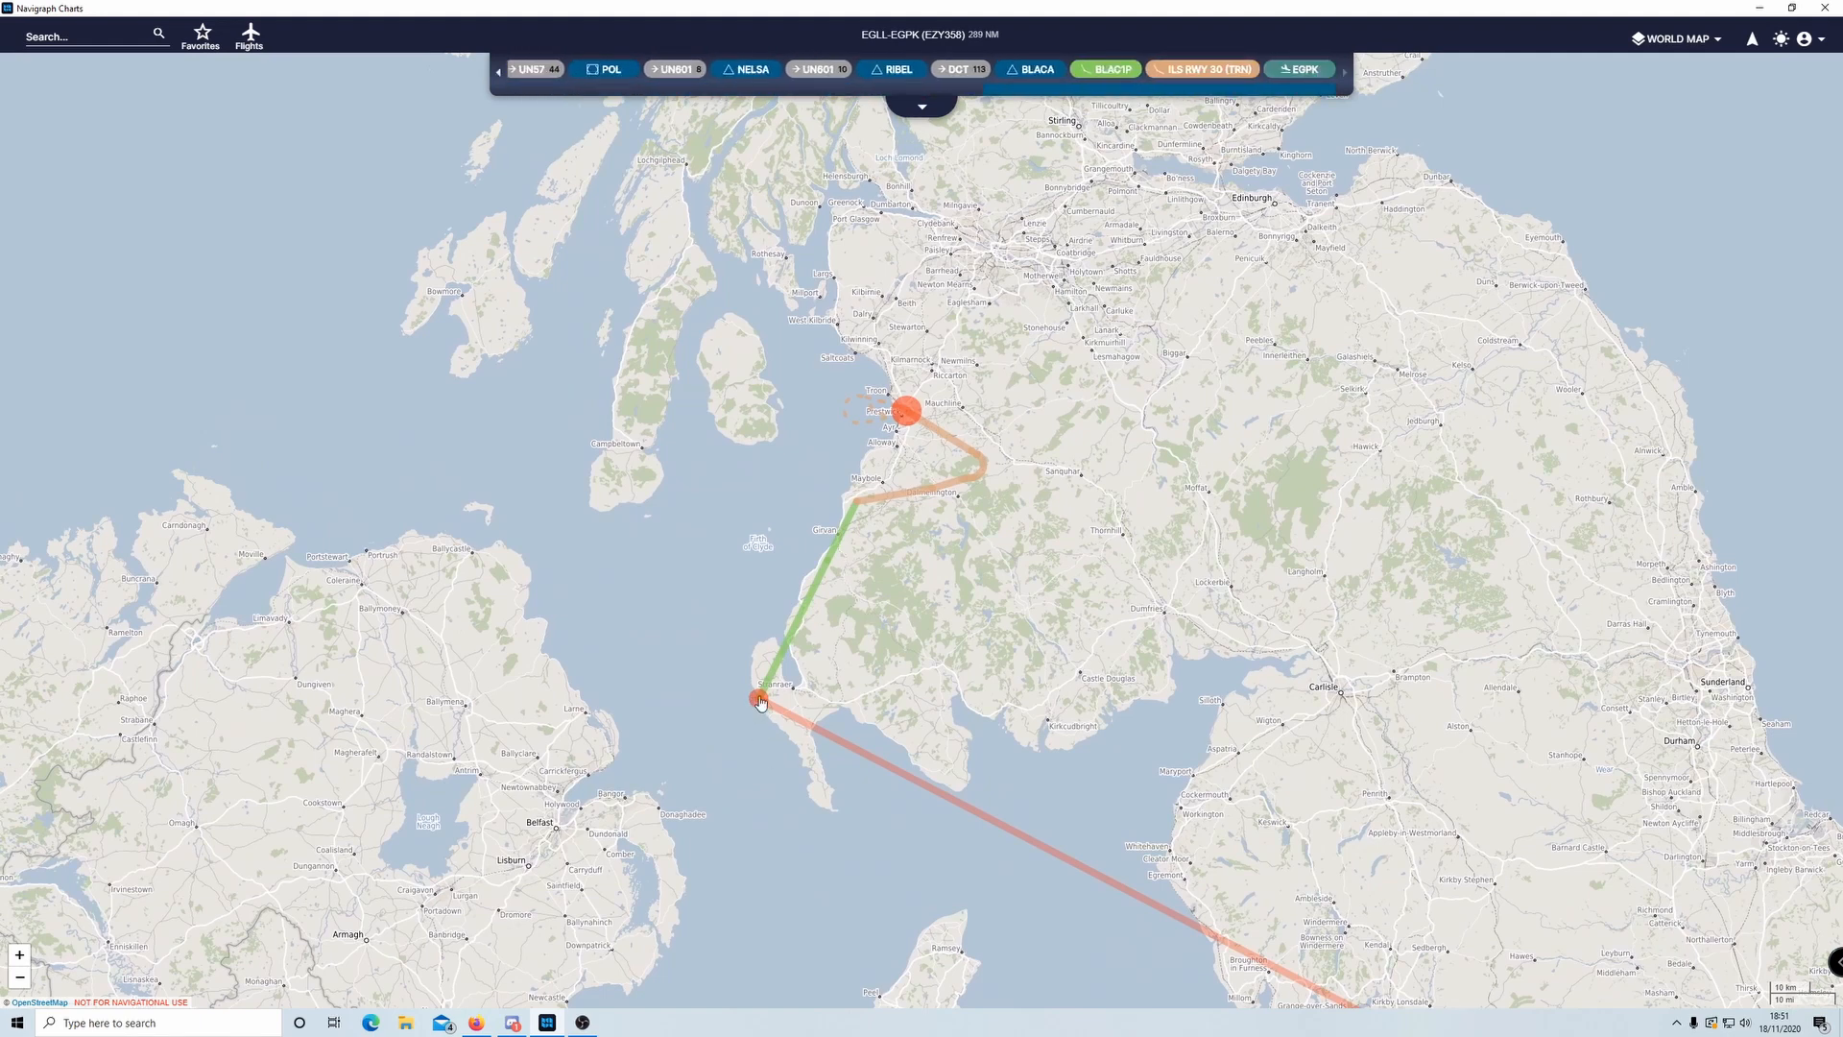
drag(891, 674, 838, 600)
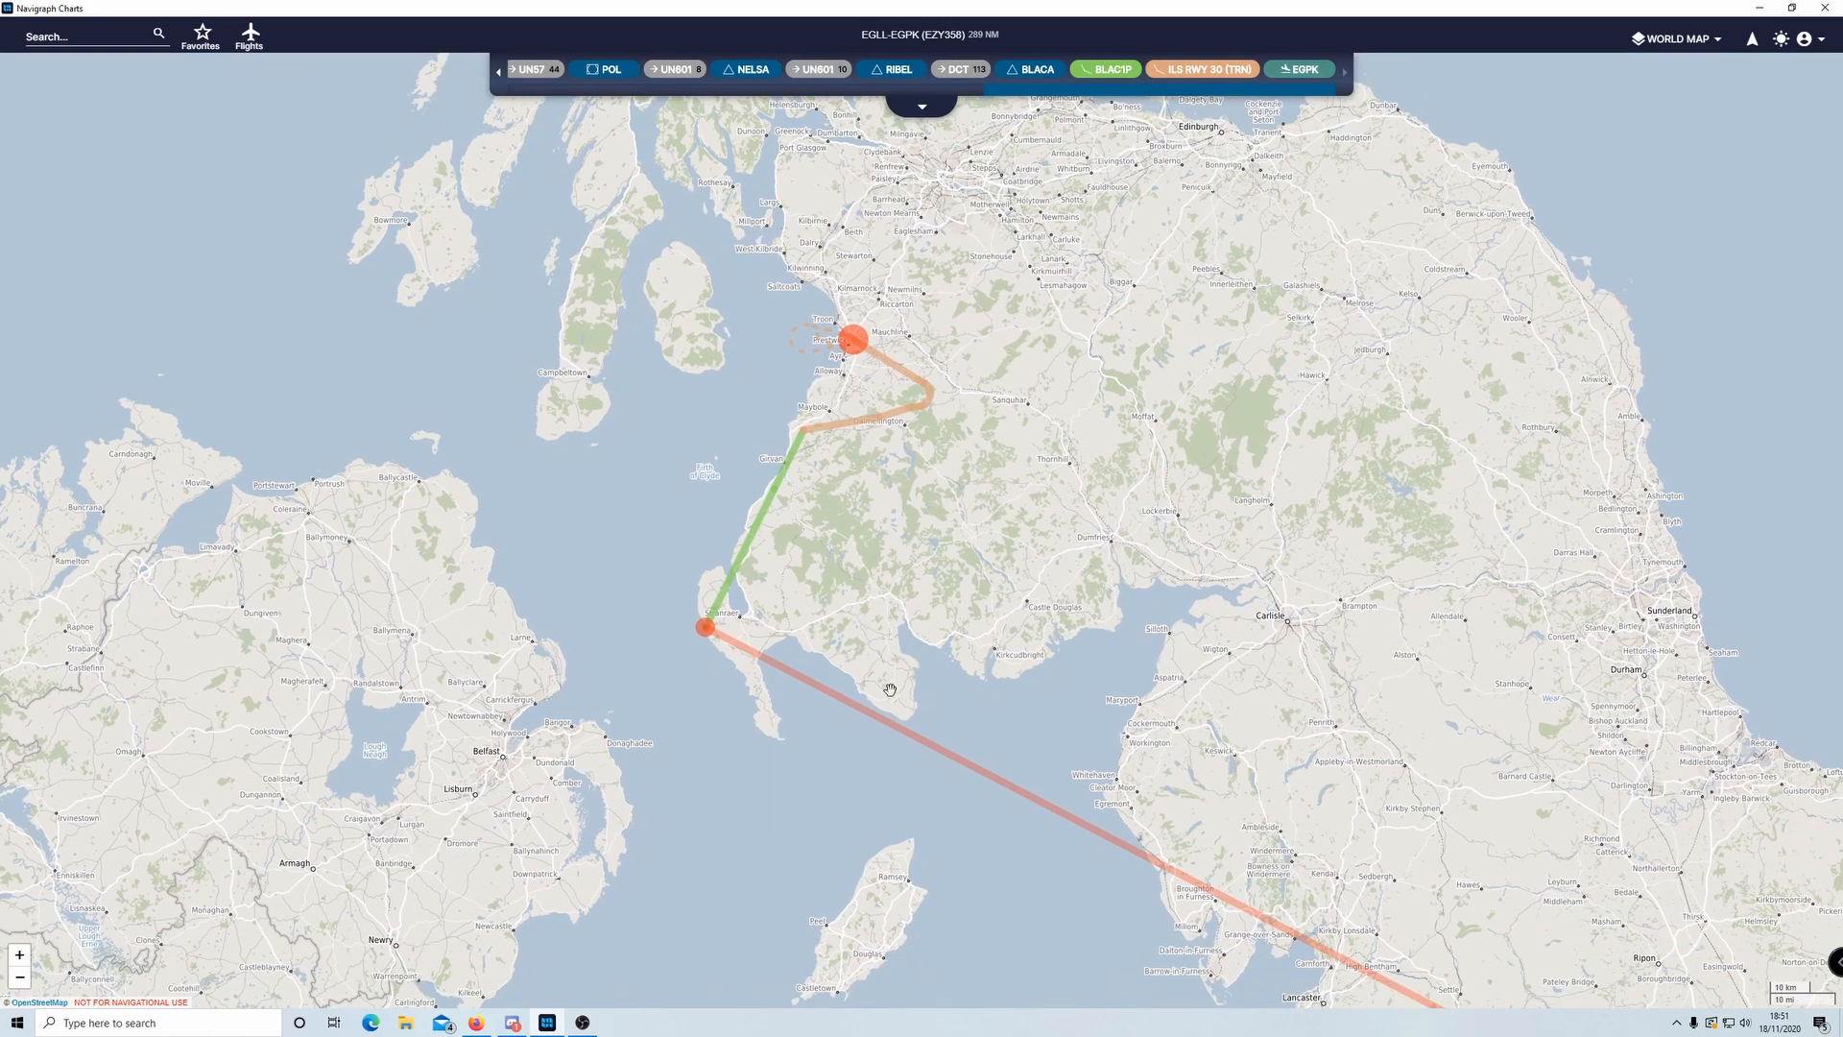
scroll(684, 667, up, 1)
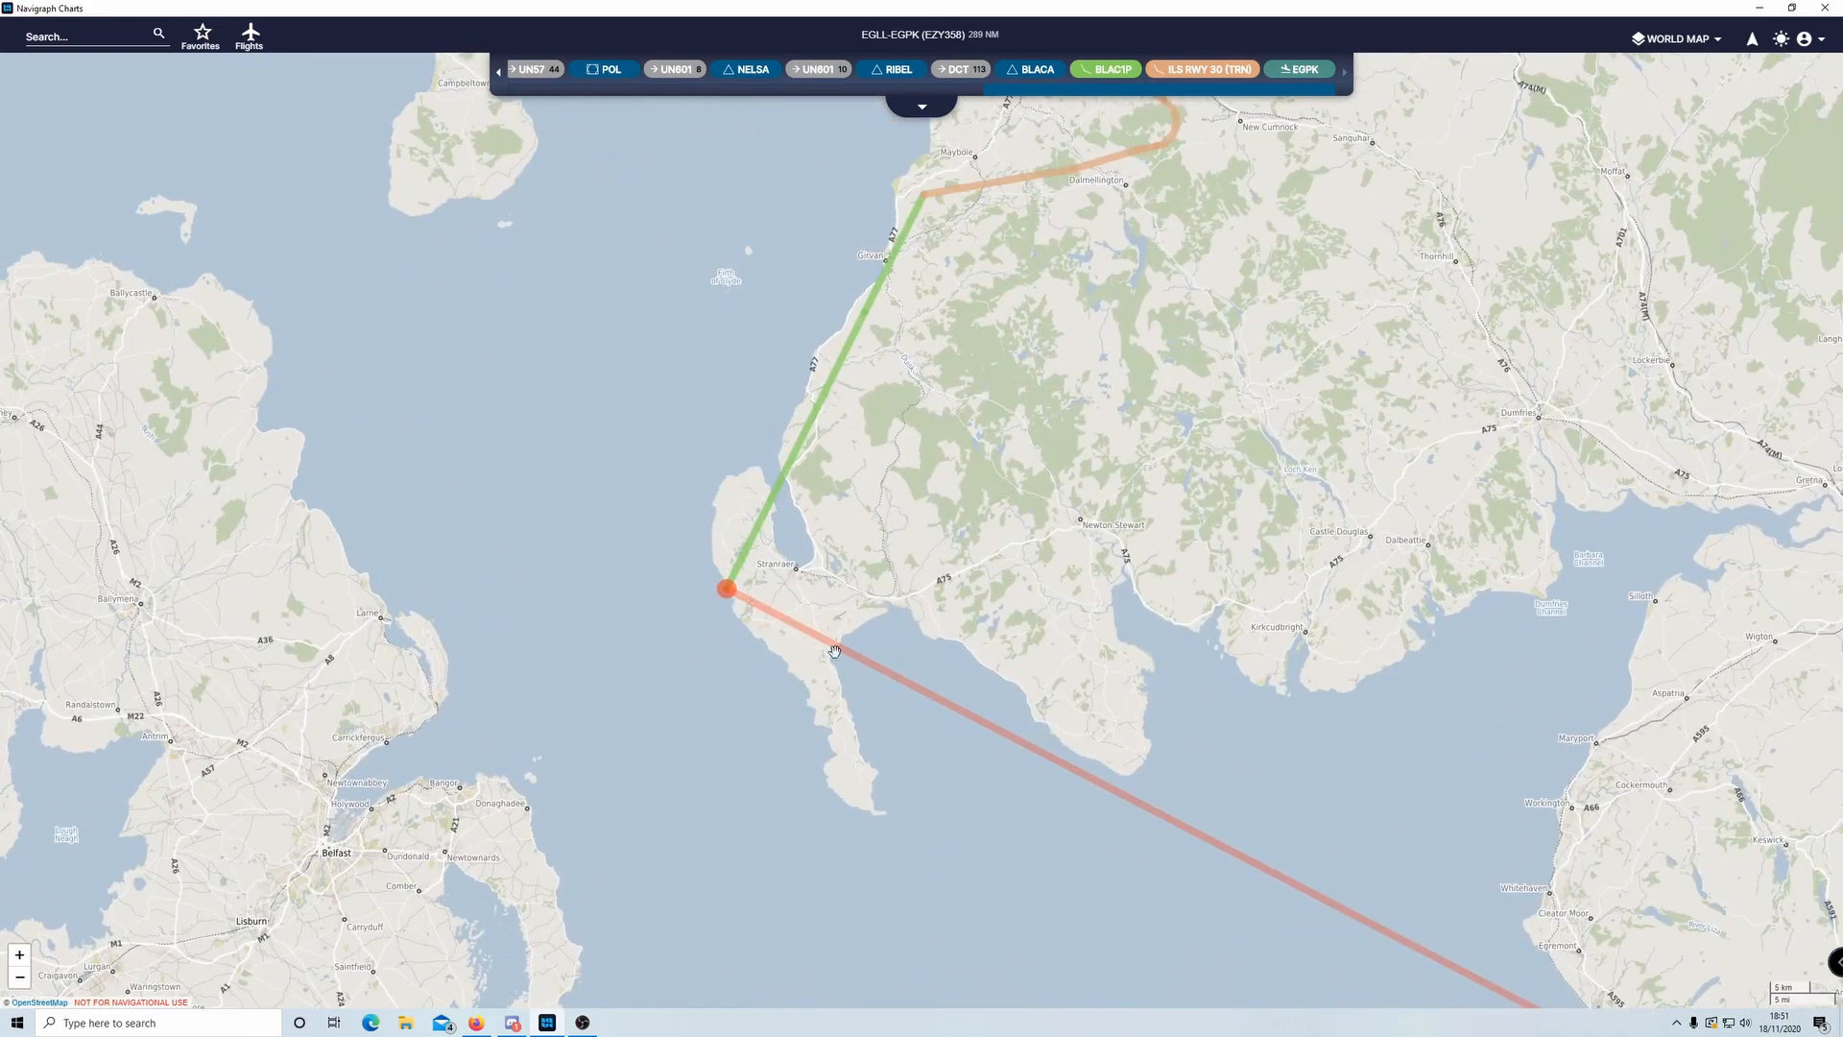
scroll(833, 678, down, 1)
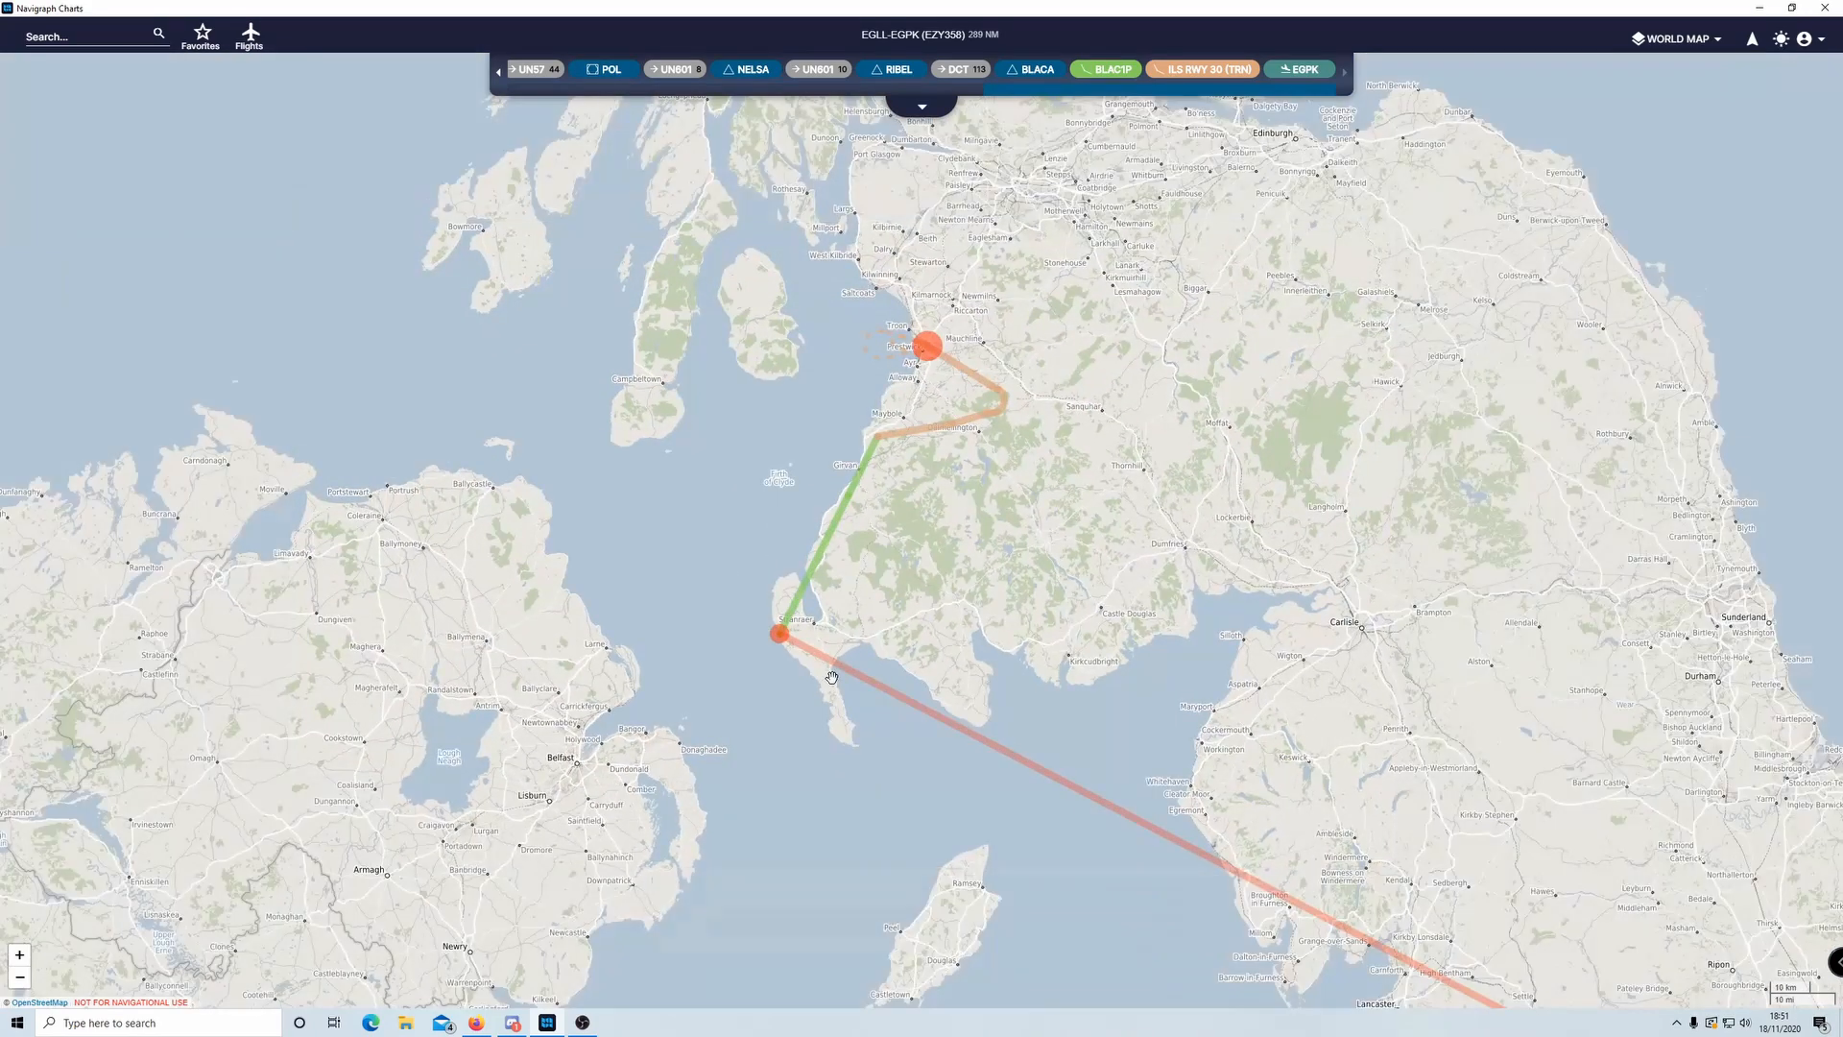
drag(848, 580, 823, 673)
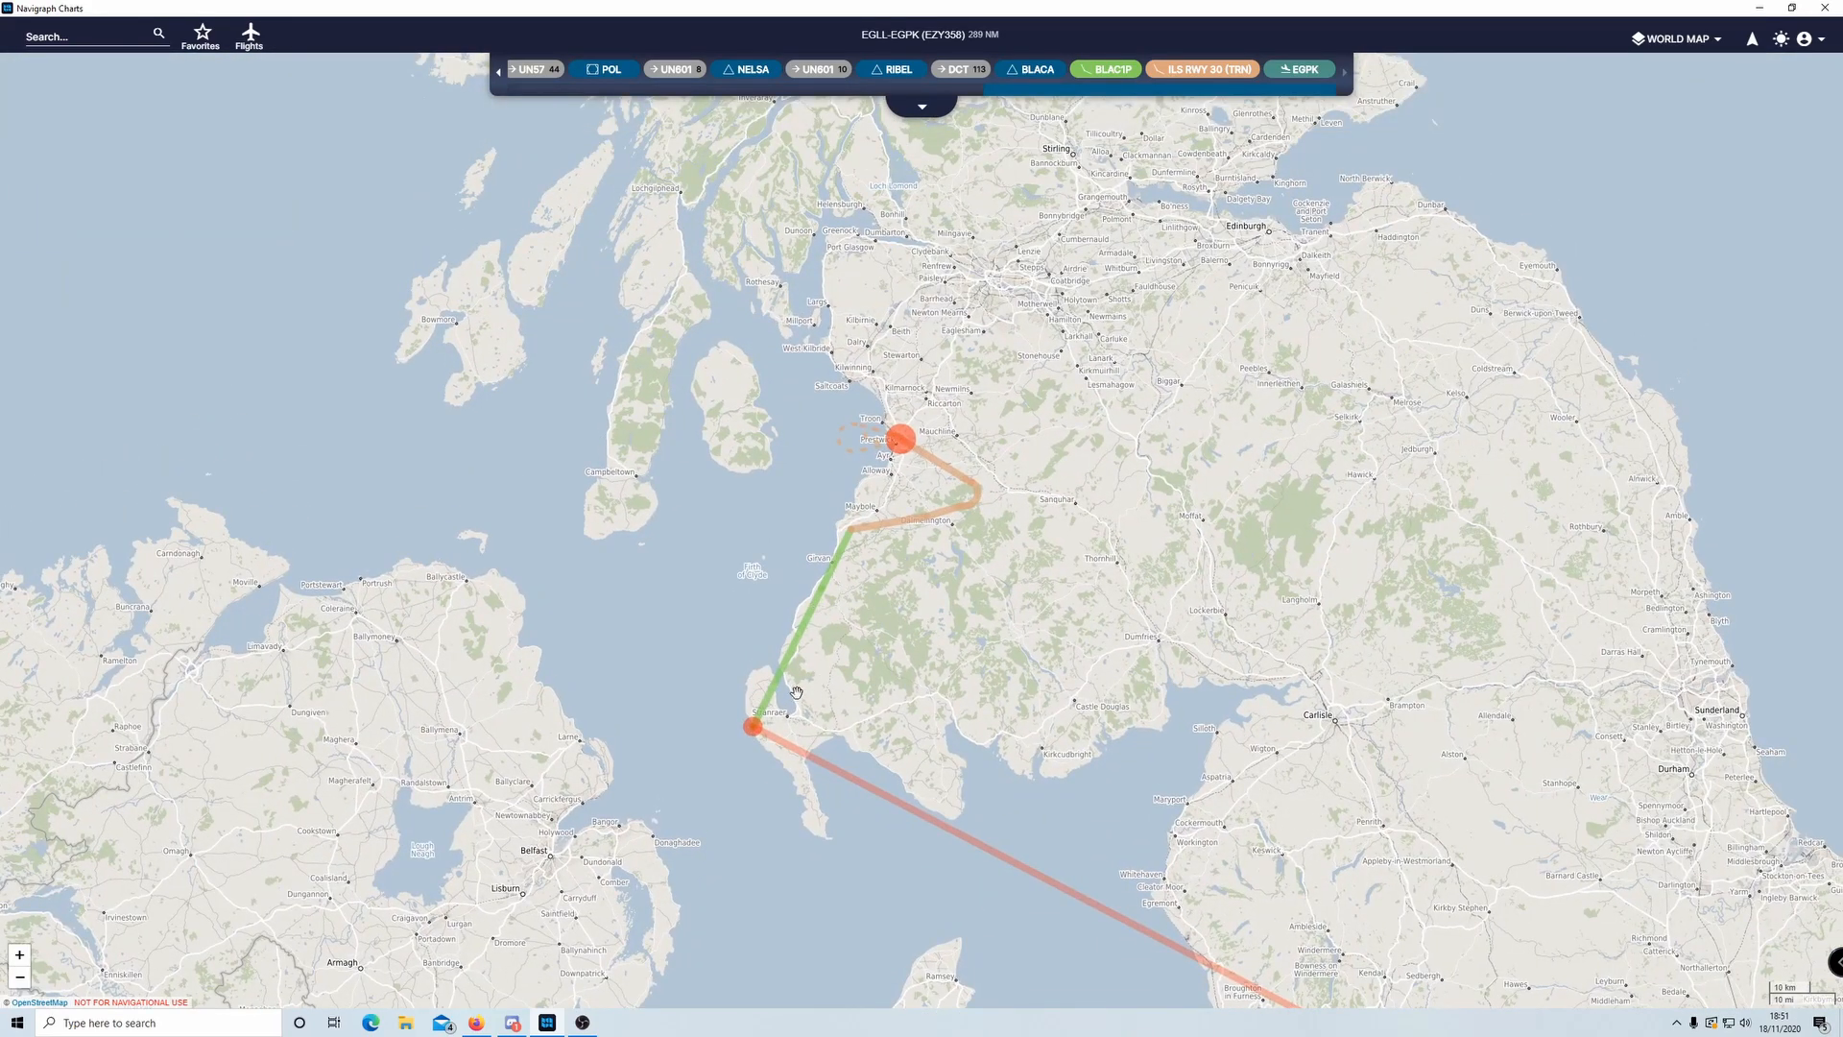
- View the BLACA 1P arrival chart for EGPK in full, then close it
click(753, 731)
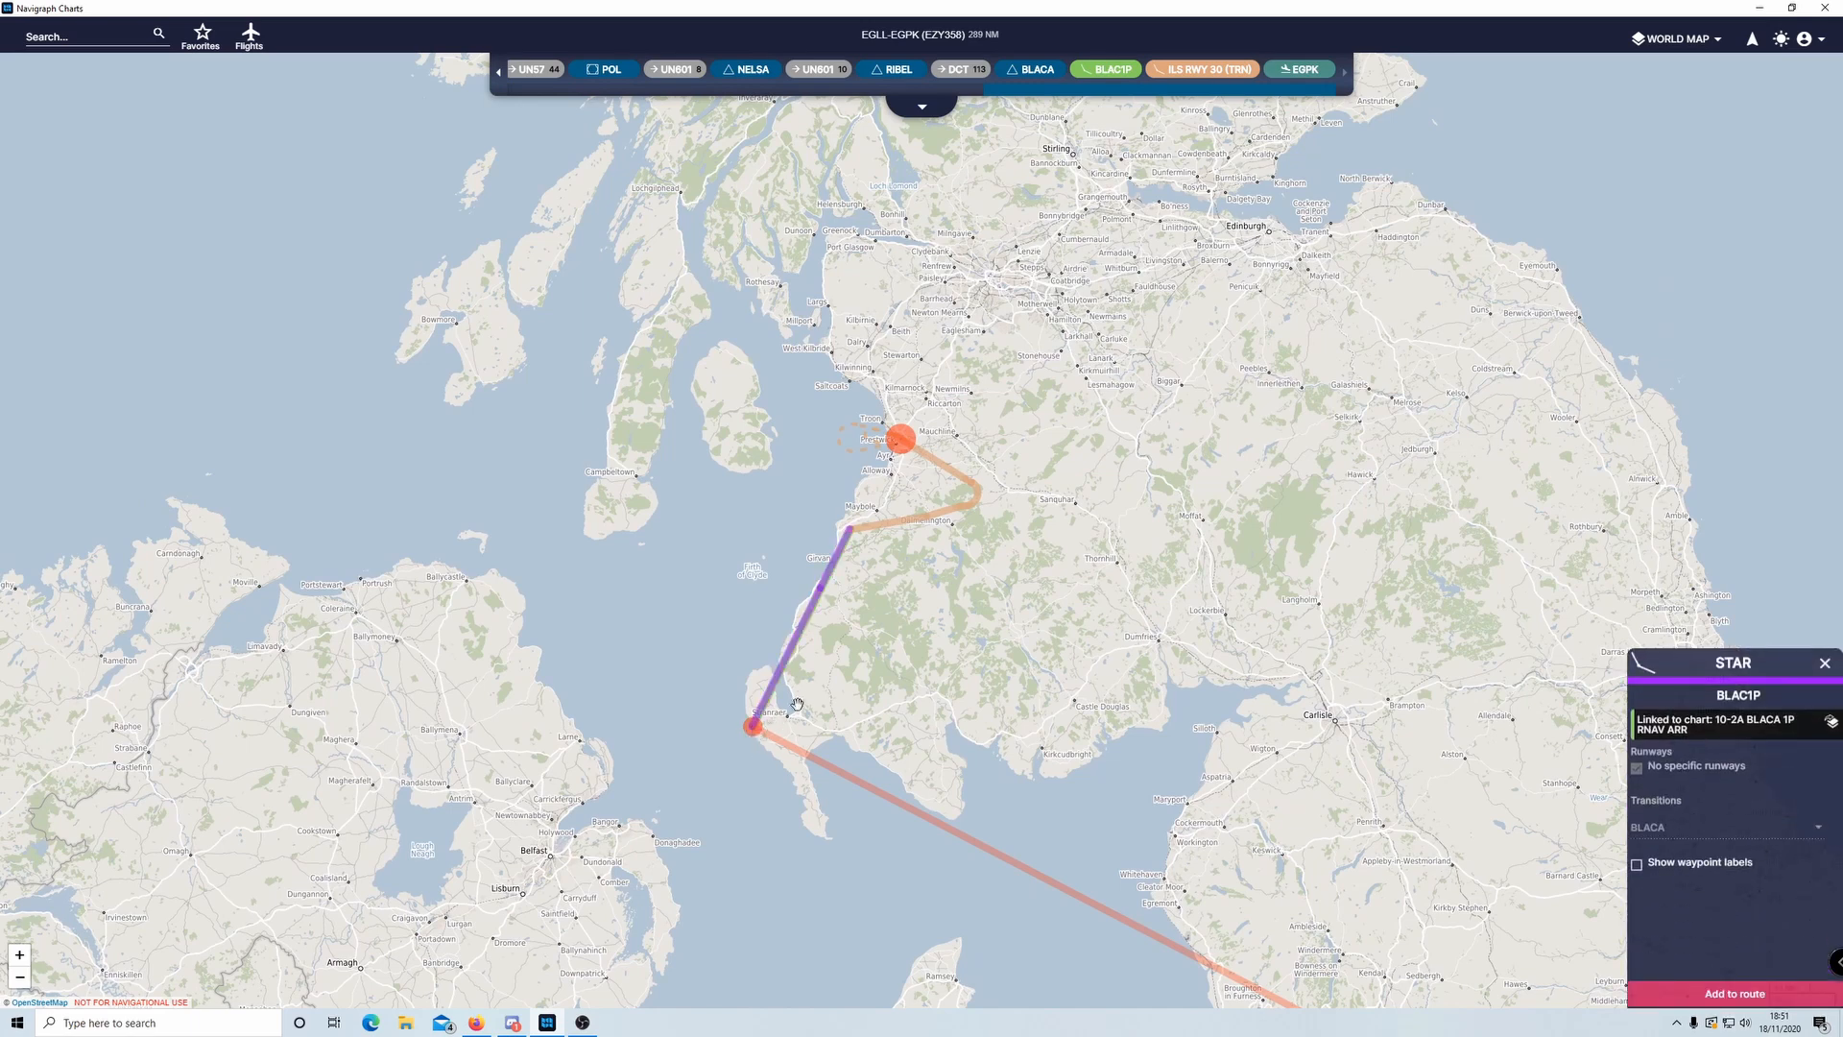
click(1111, 76)
click(1107, 140)
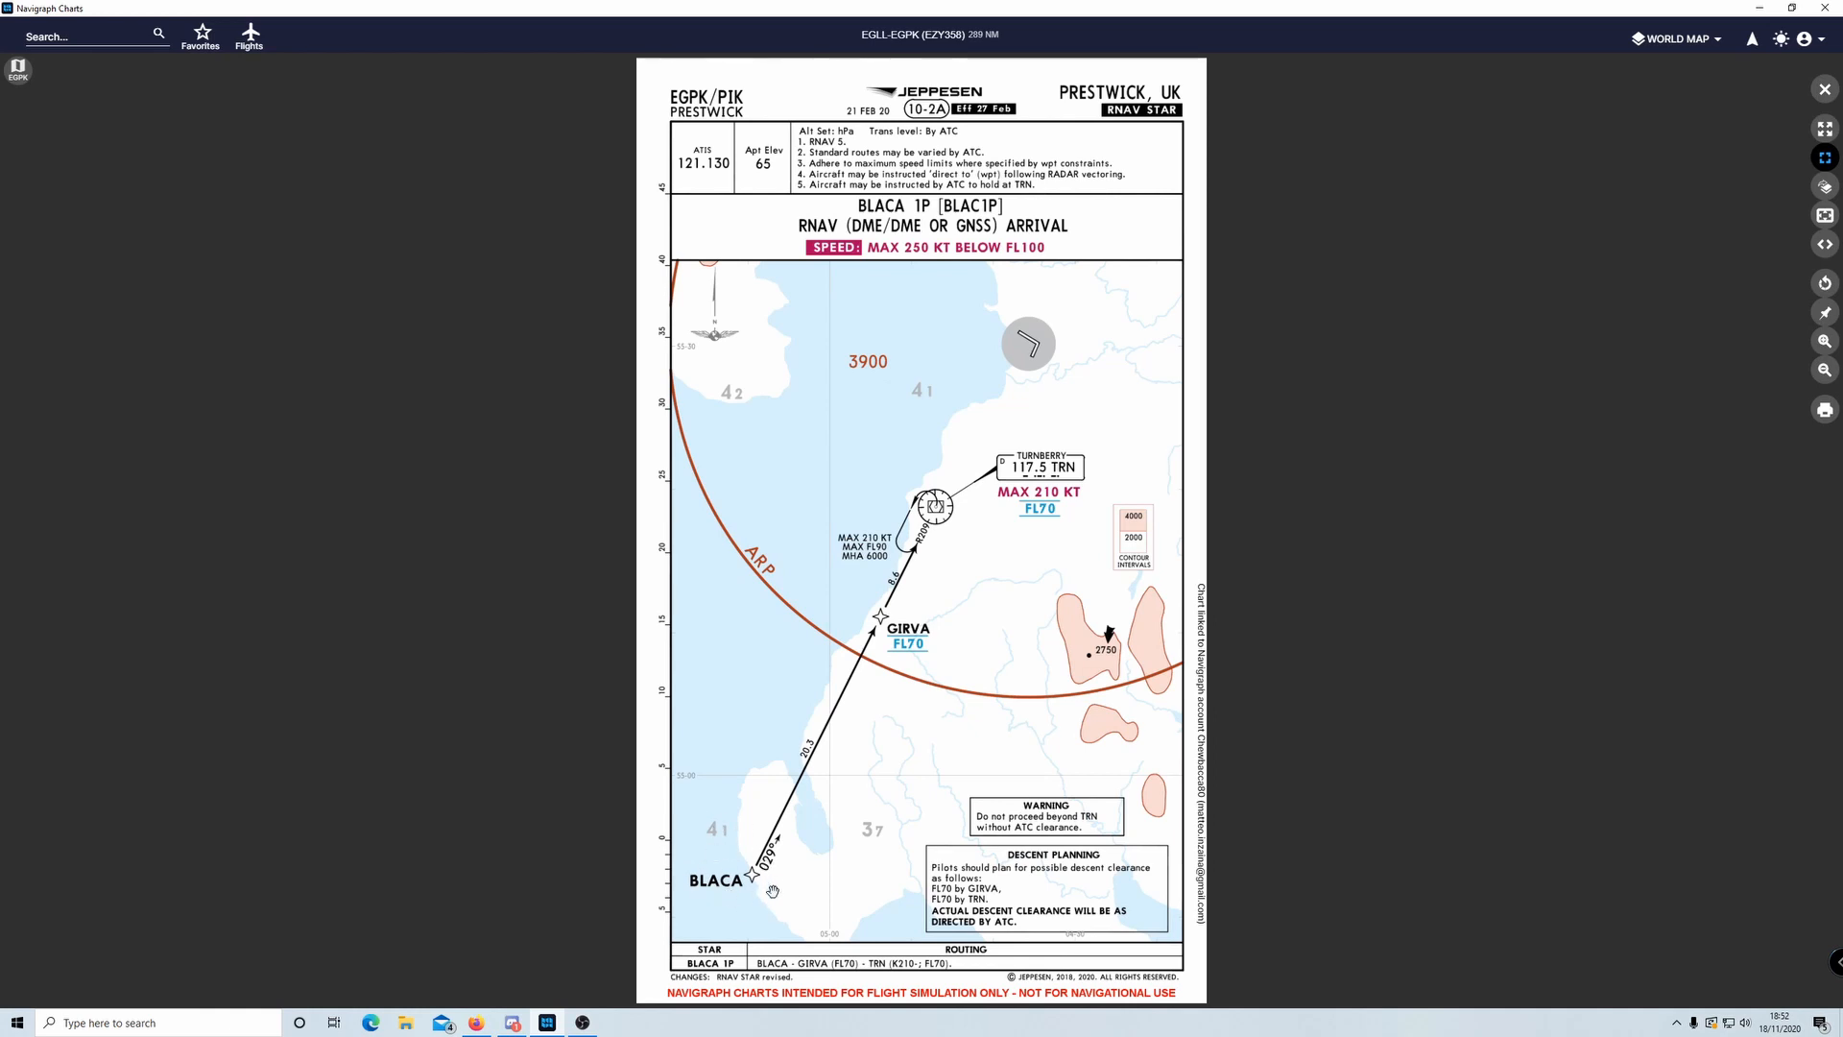
click(1826, 92)
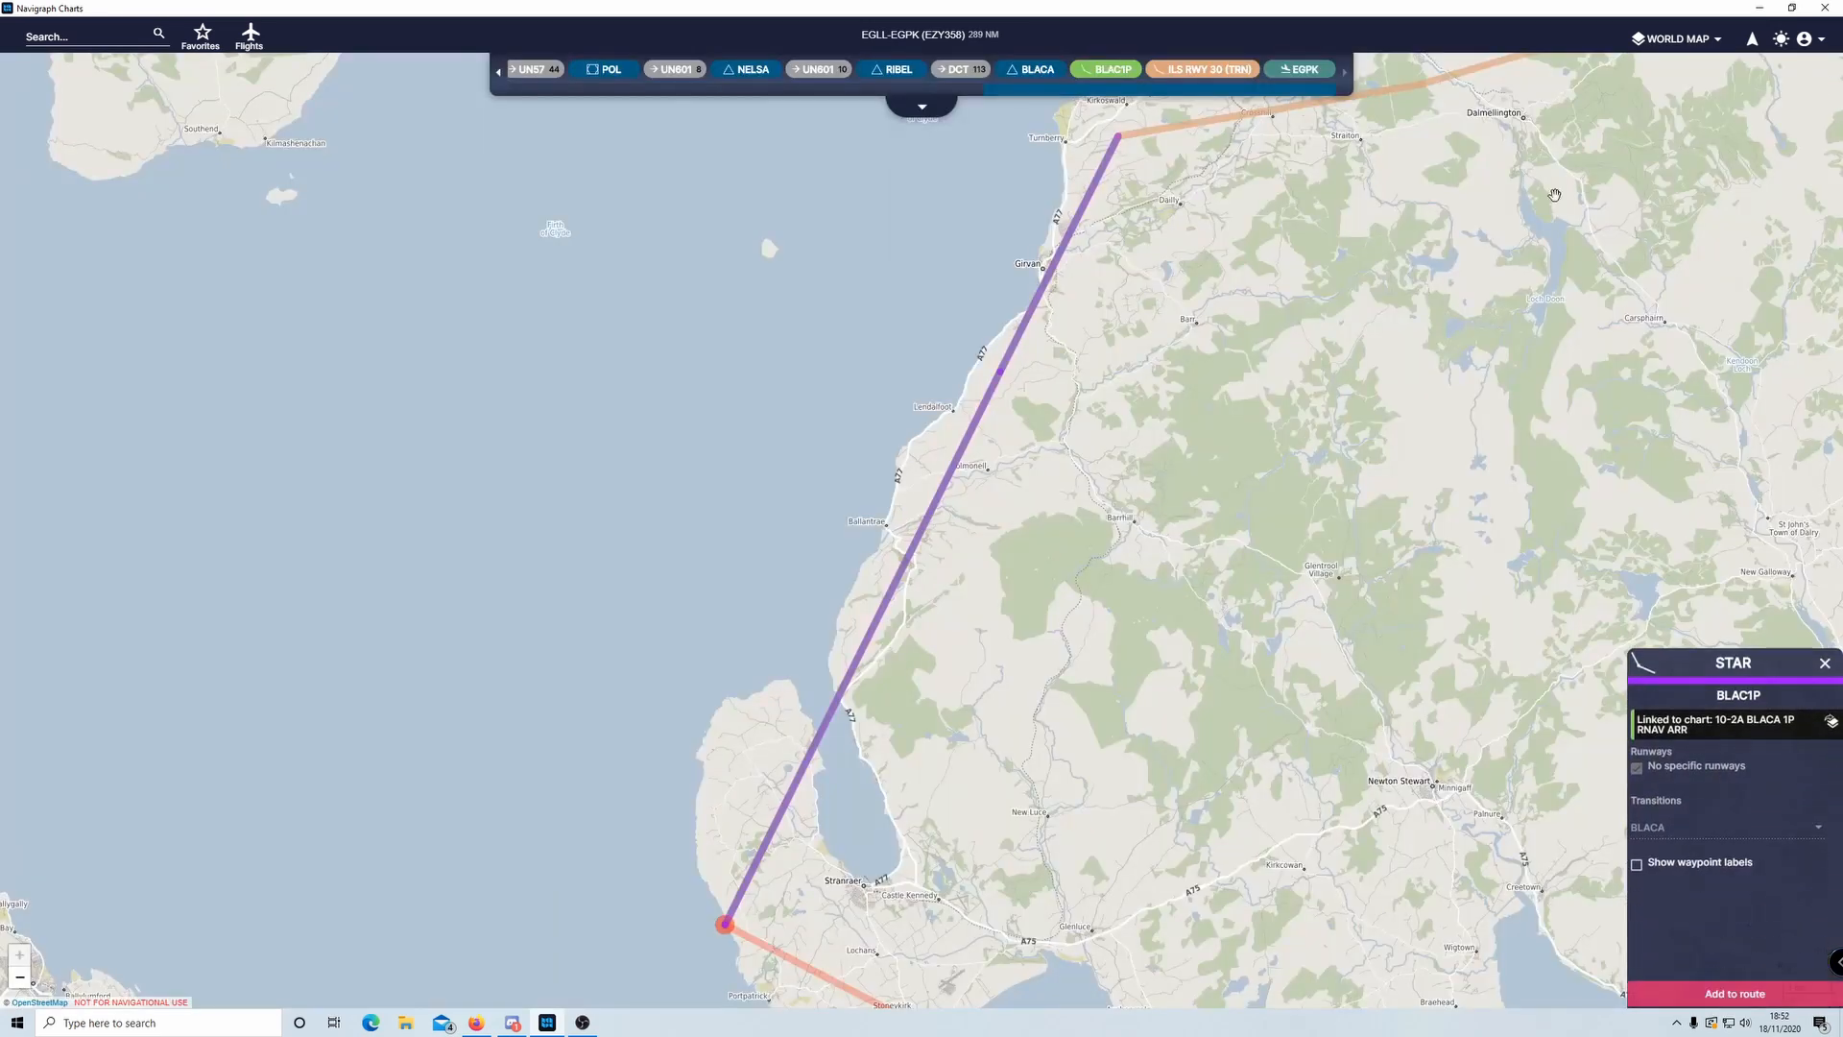
- Inspect the BLAC1P arrival segment on the map, view its linked 10-2A chart in full, and close it
scroll(1064, 493, down, 3)
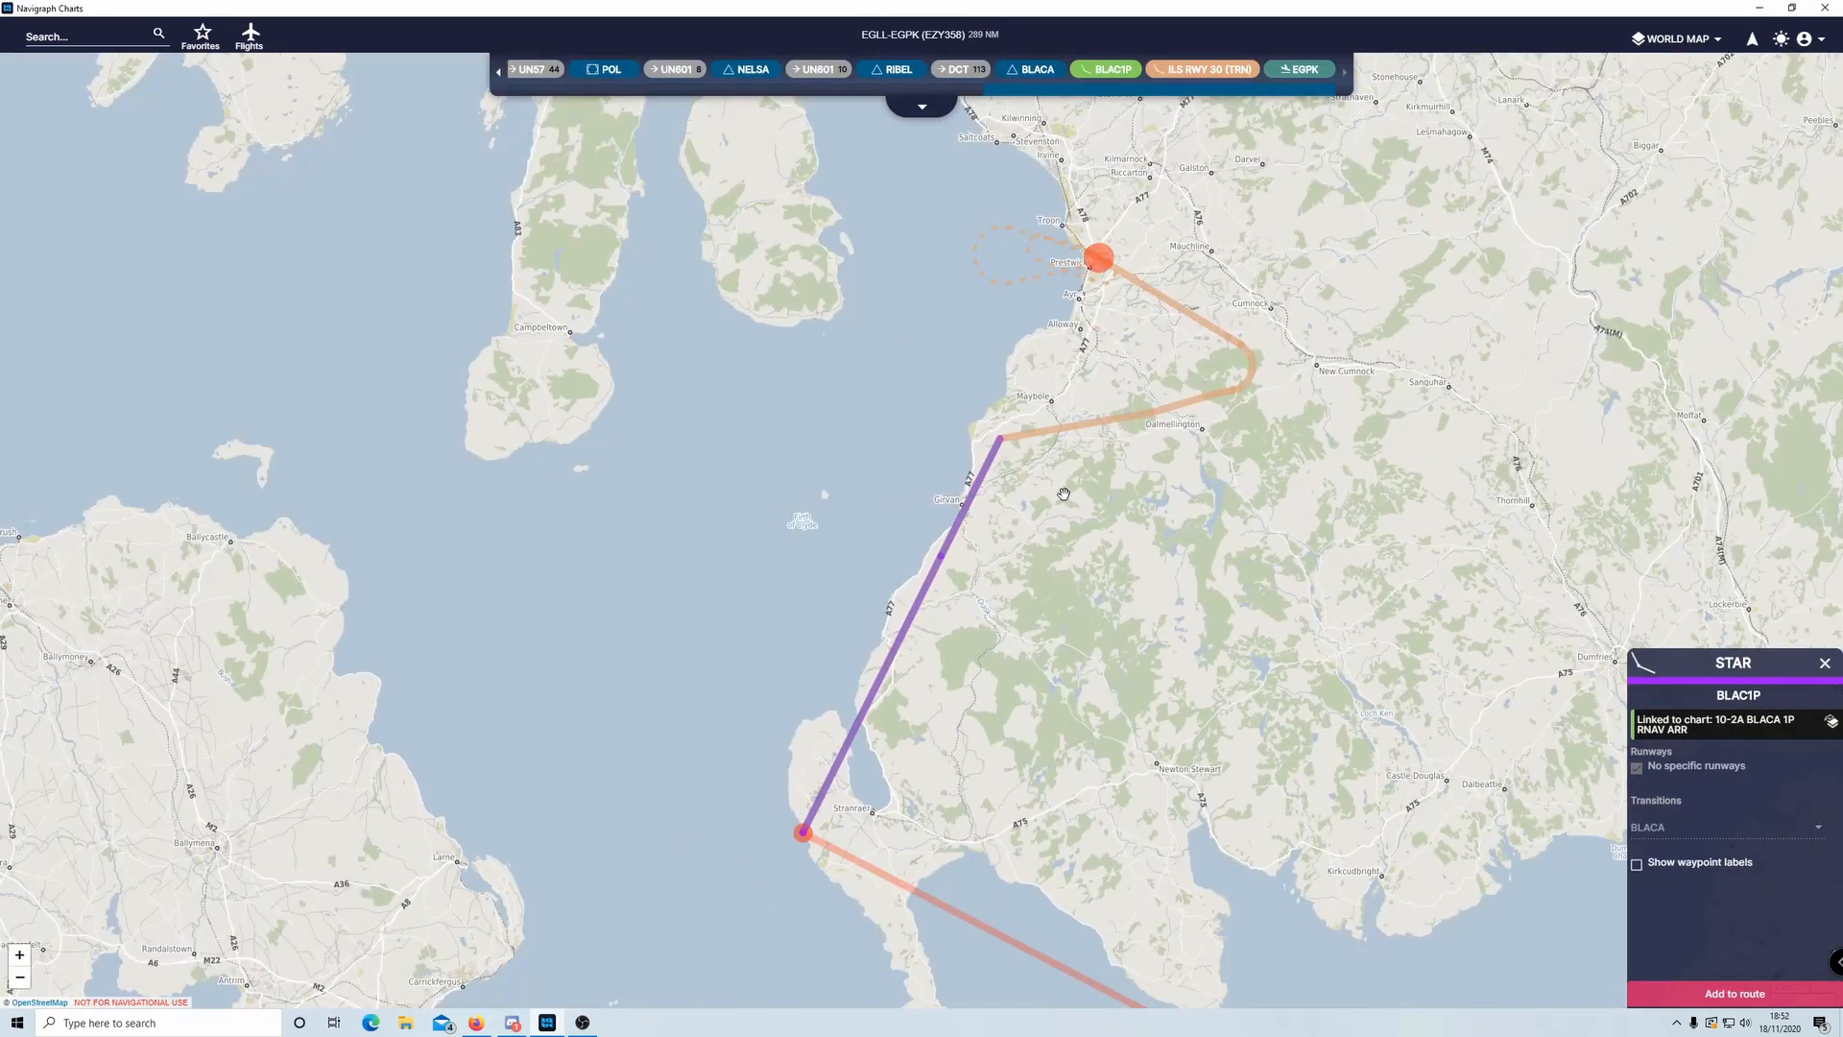
click(1111, 71)
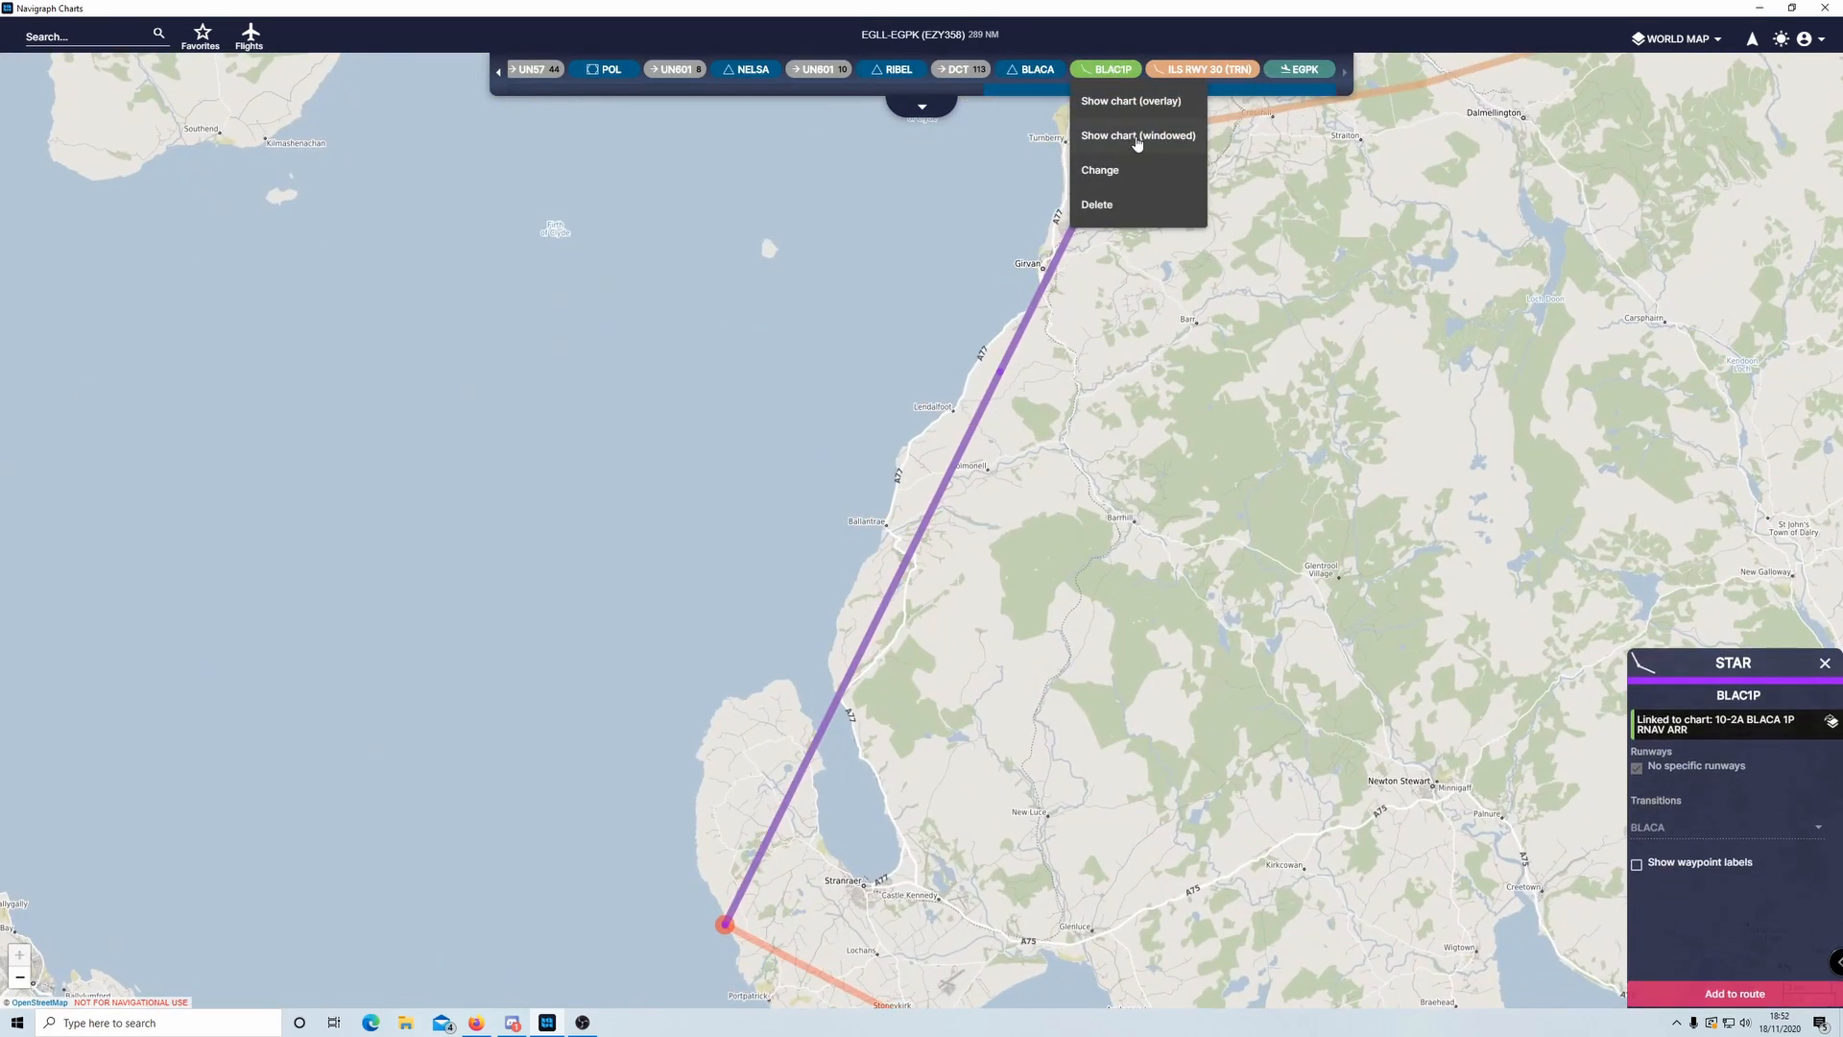
click(1081, 525)
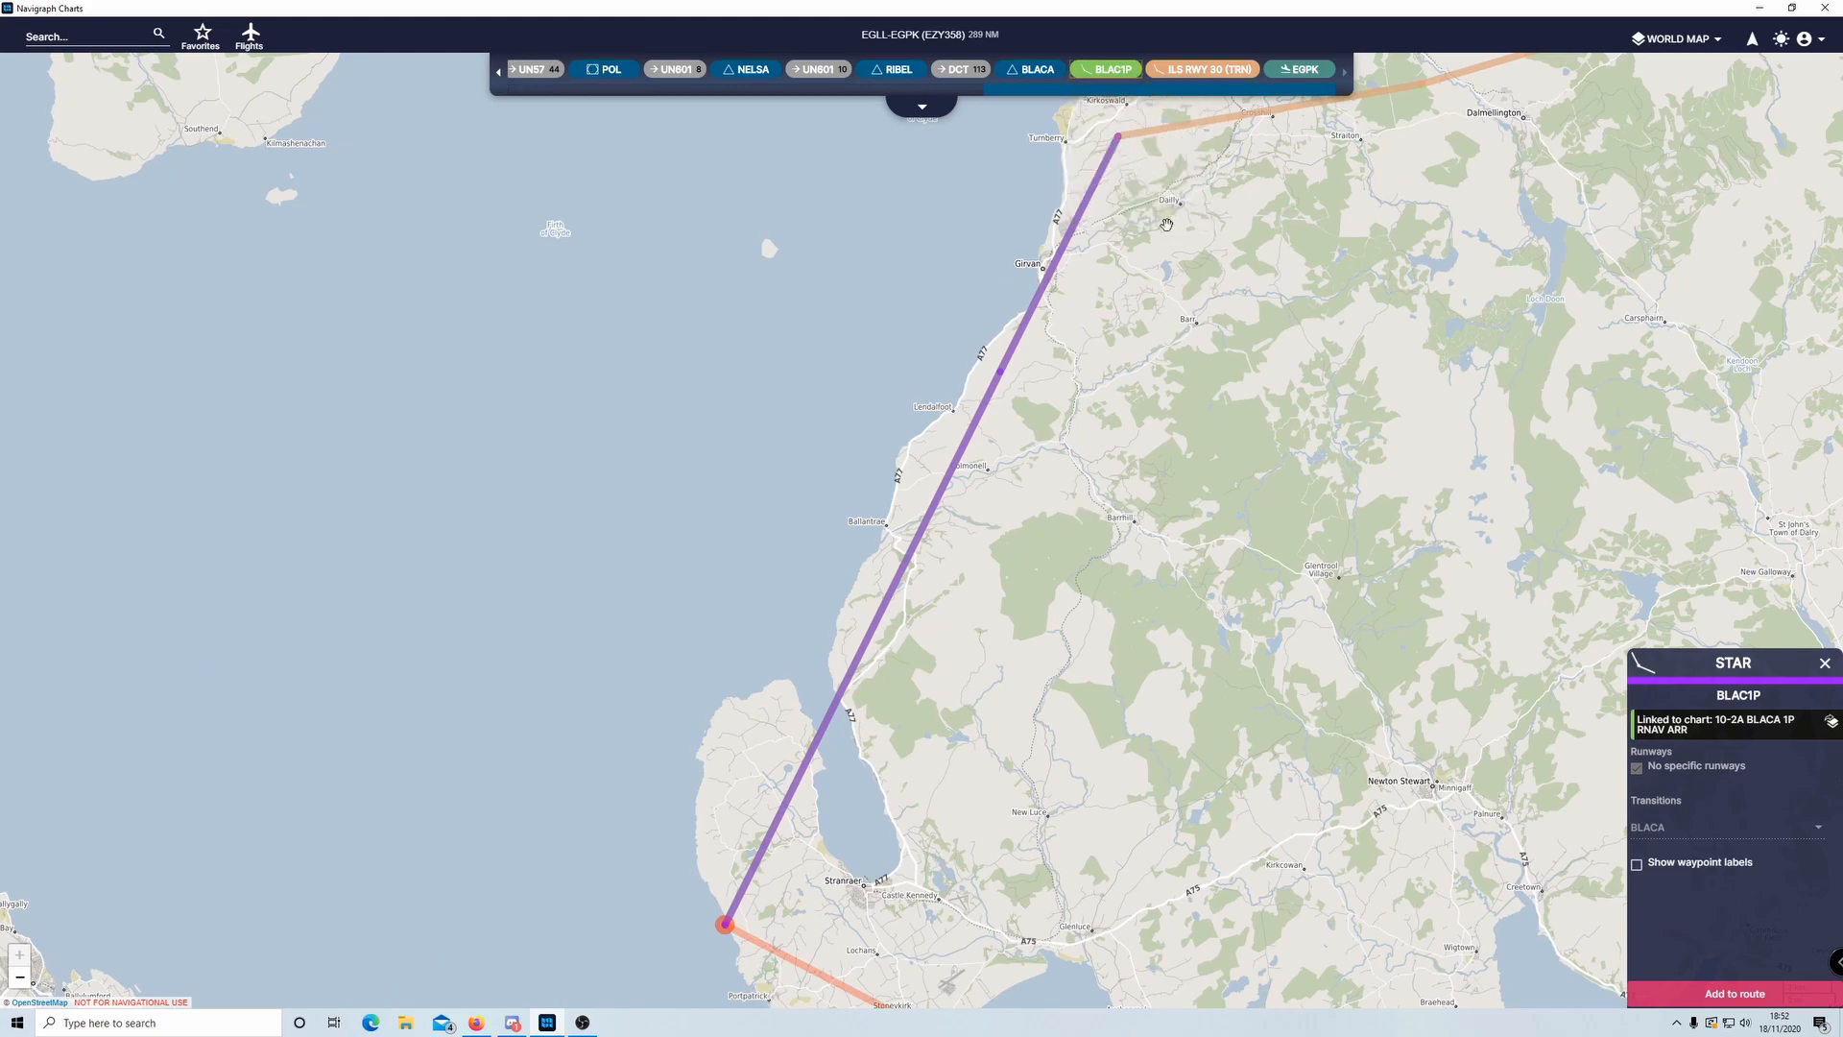
drag(1166, 224, 984, 524)
click(1110, 69)
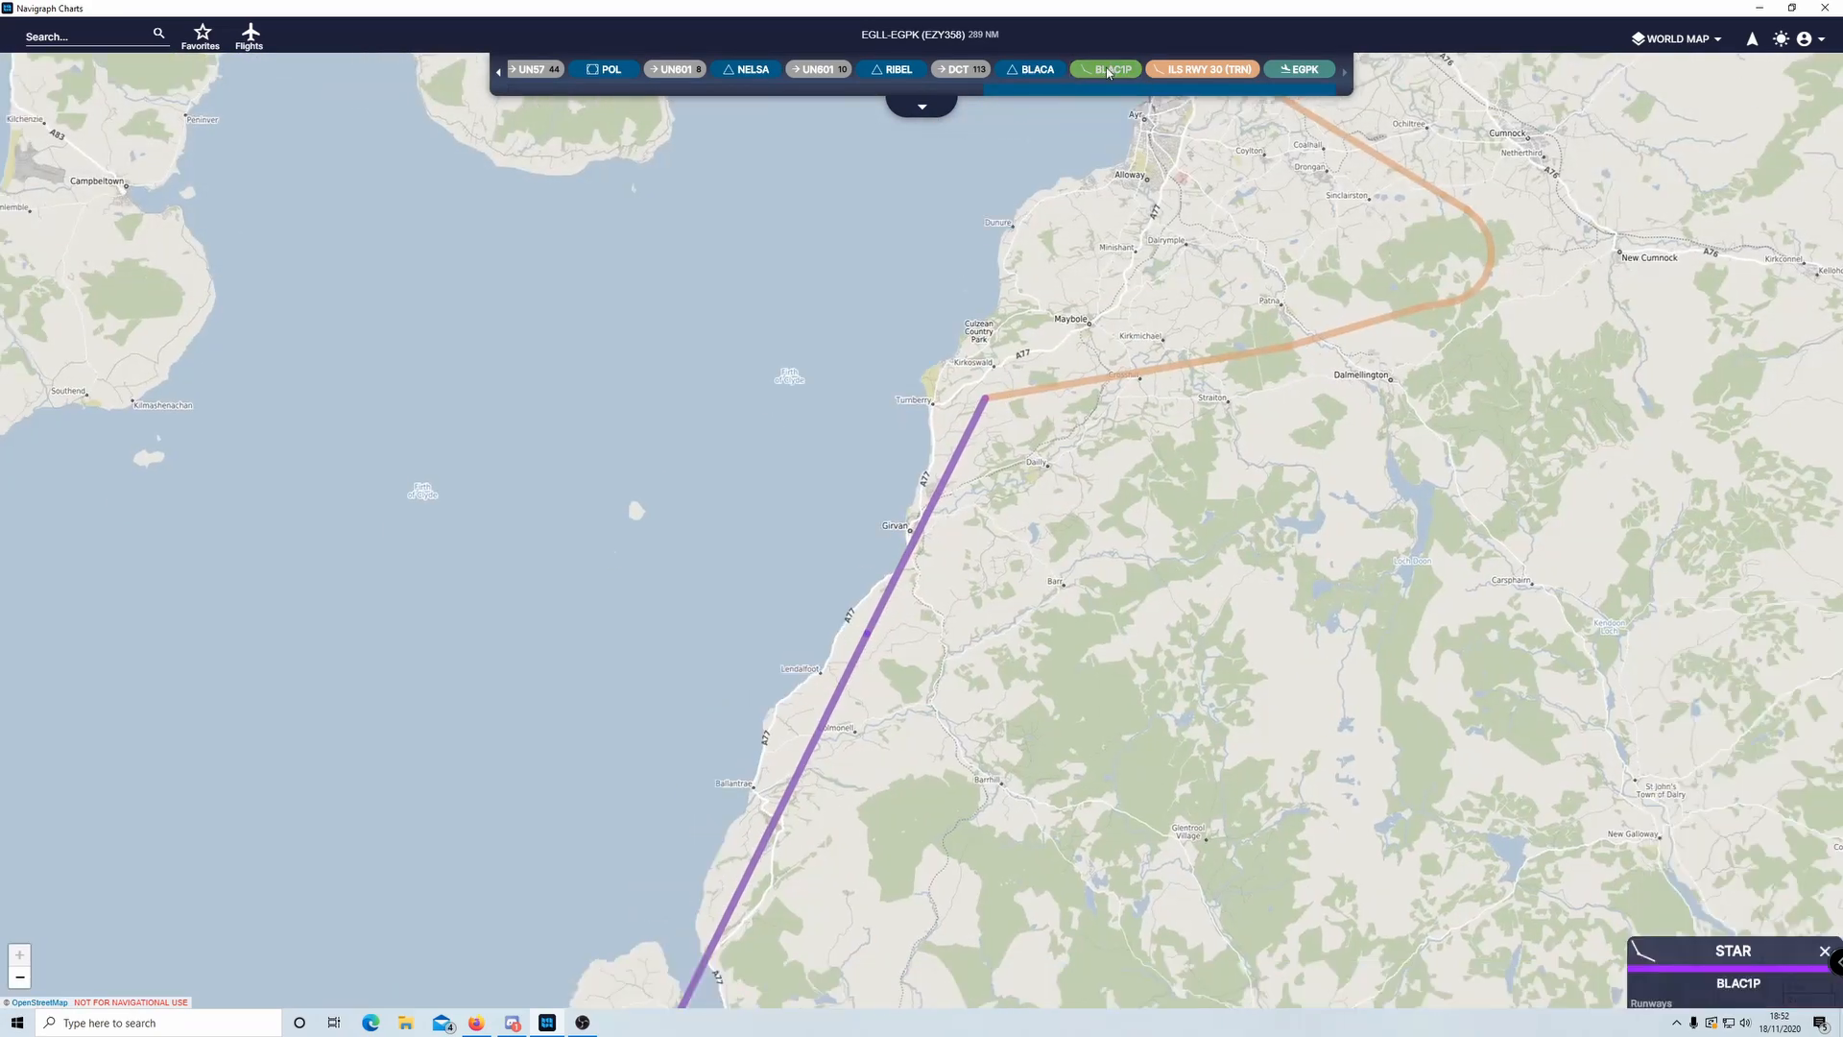
click(1141, 139)
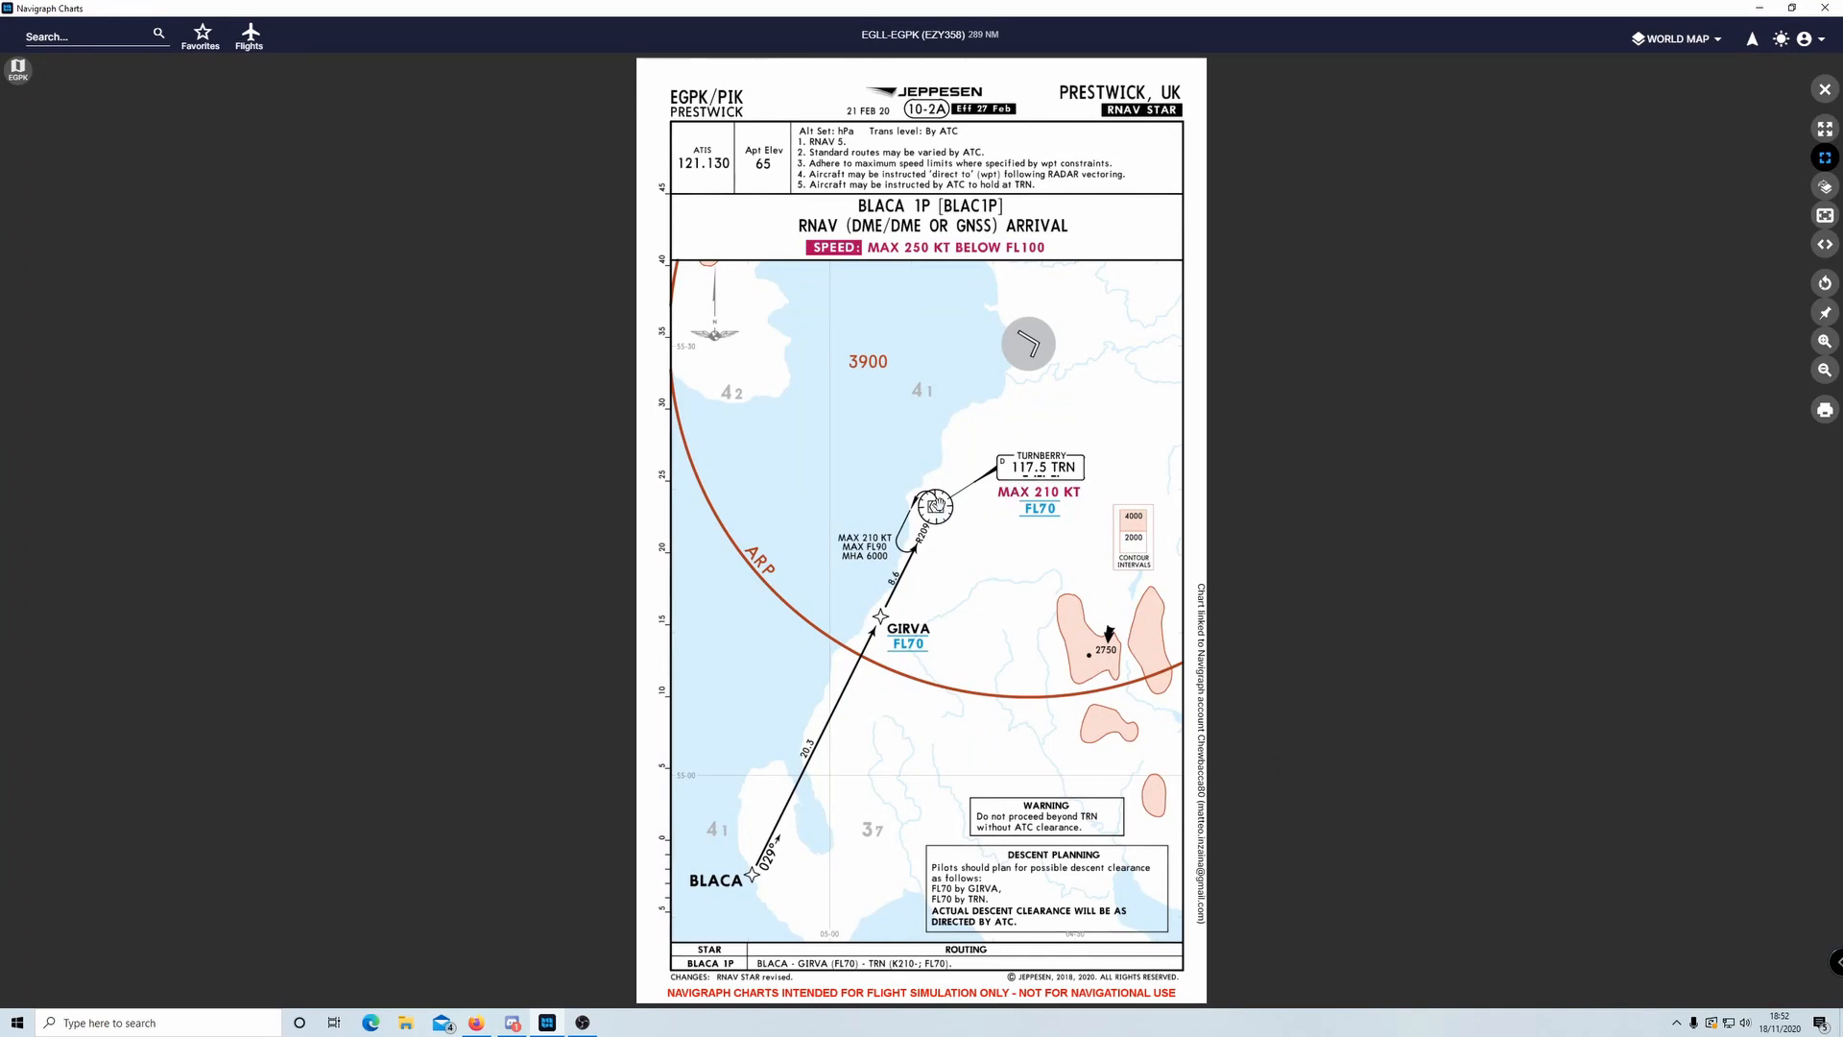
click(1825, 90)
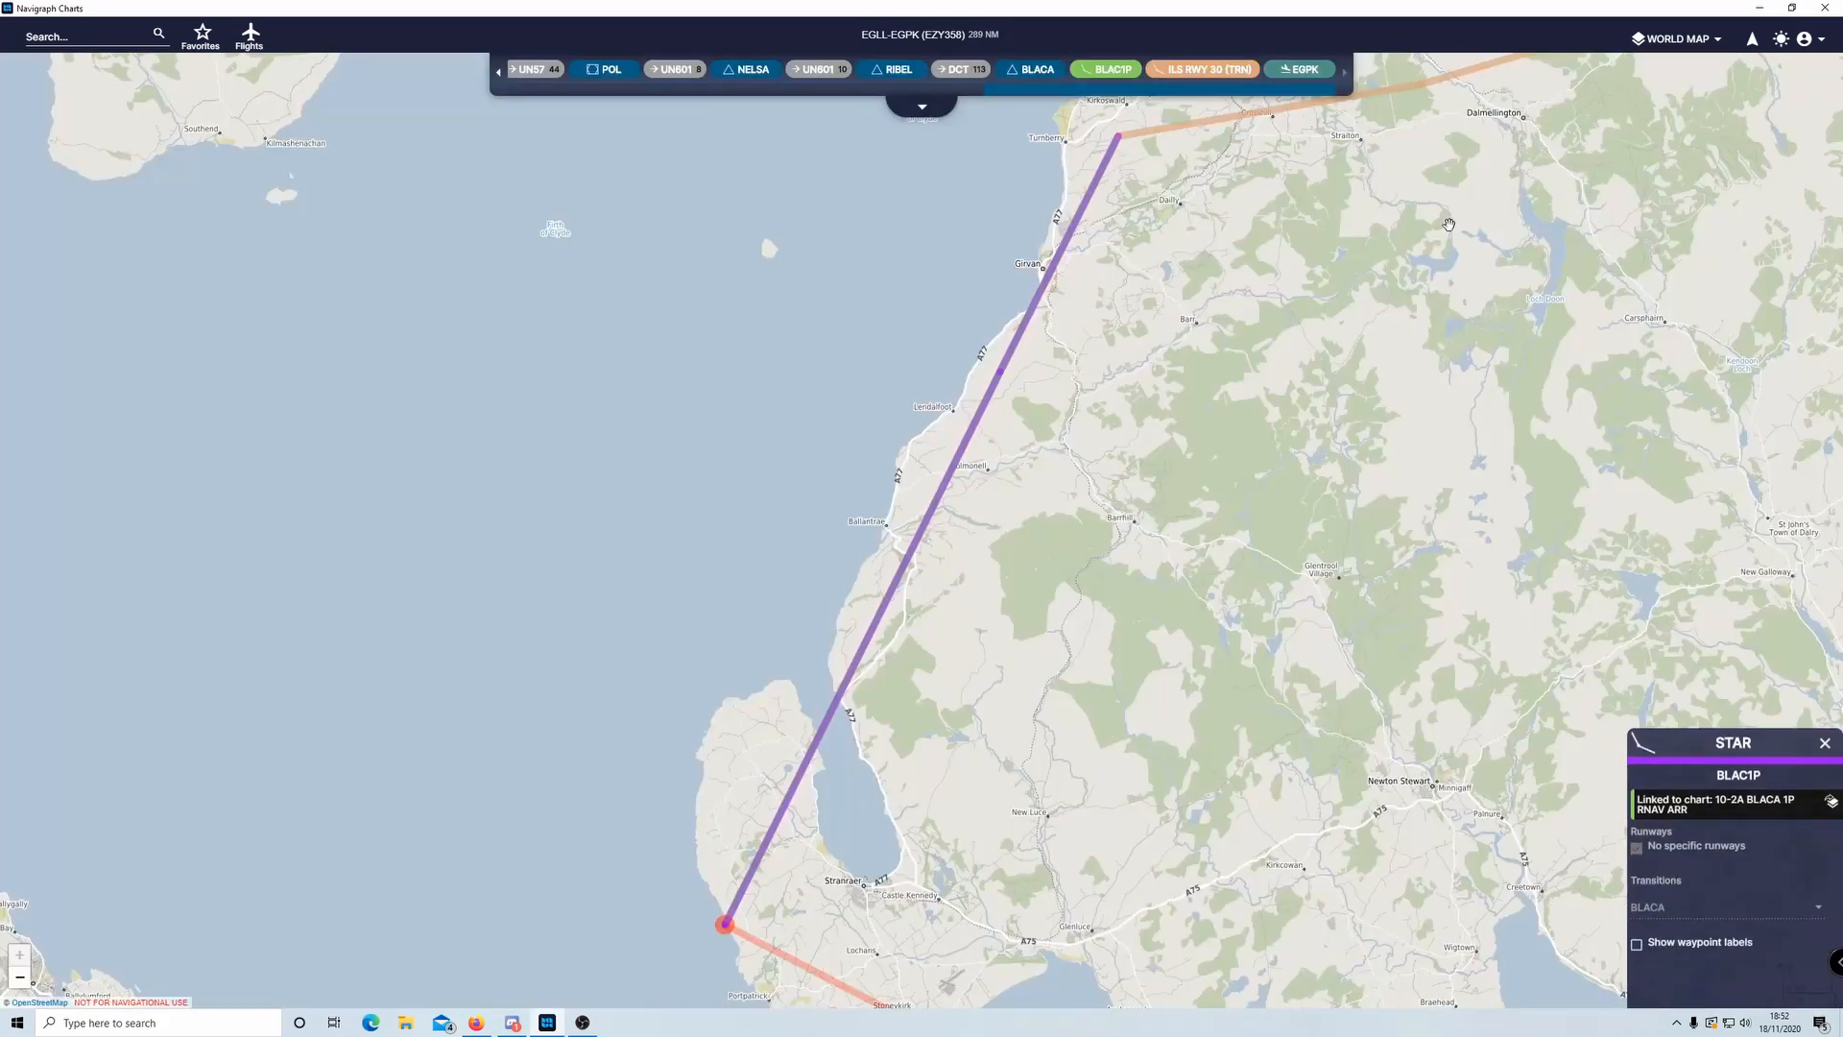
- Locate the ILS RWY 30 approach, the BLACA waypoint and the BLAC1P arrival of the route on the map
click(1208, 70)
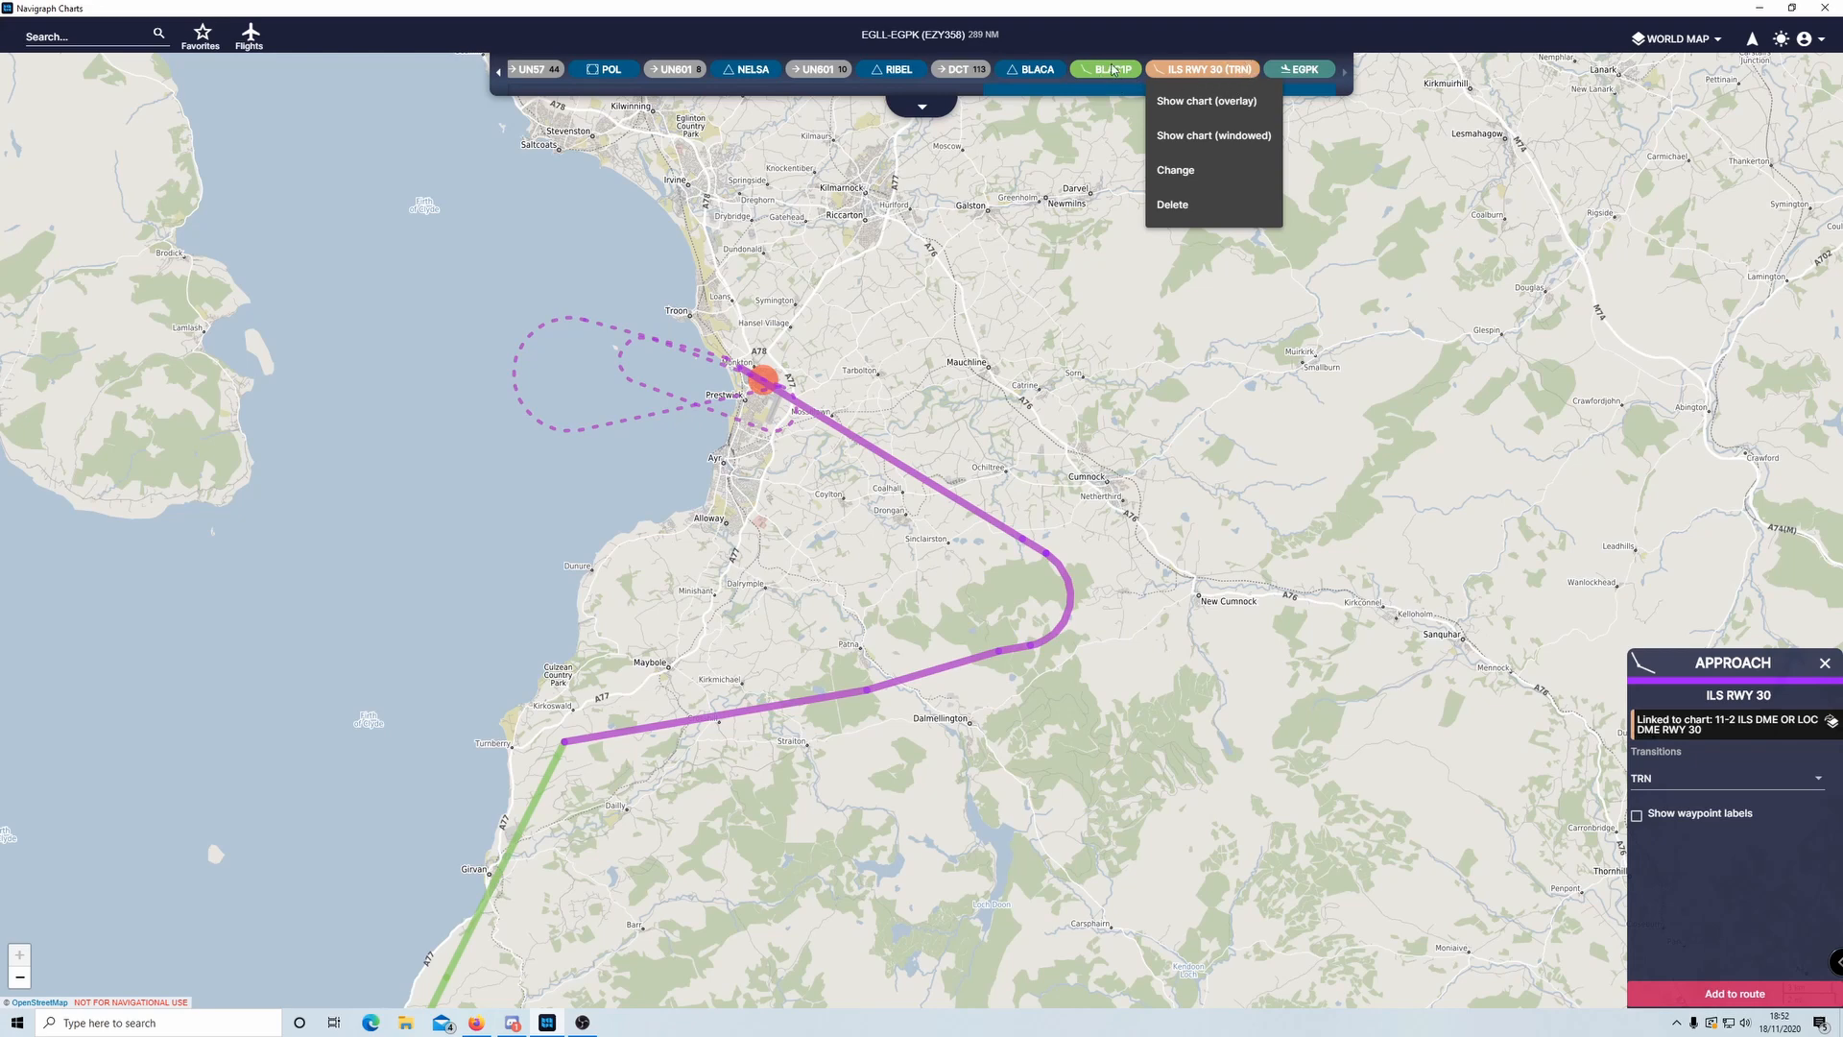
click(1035, 71)
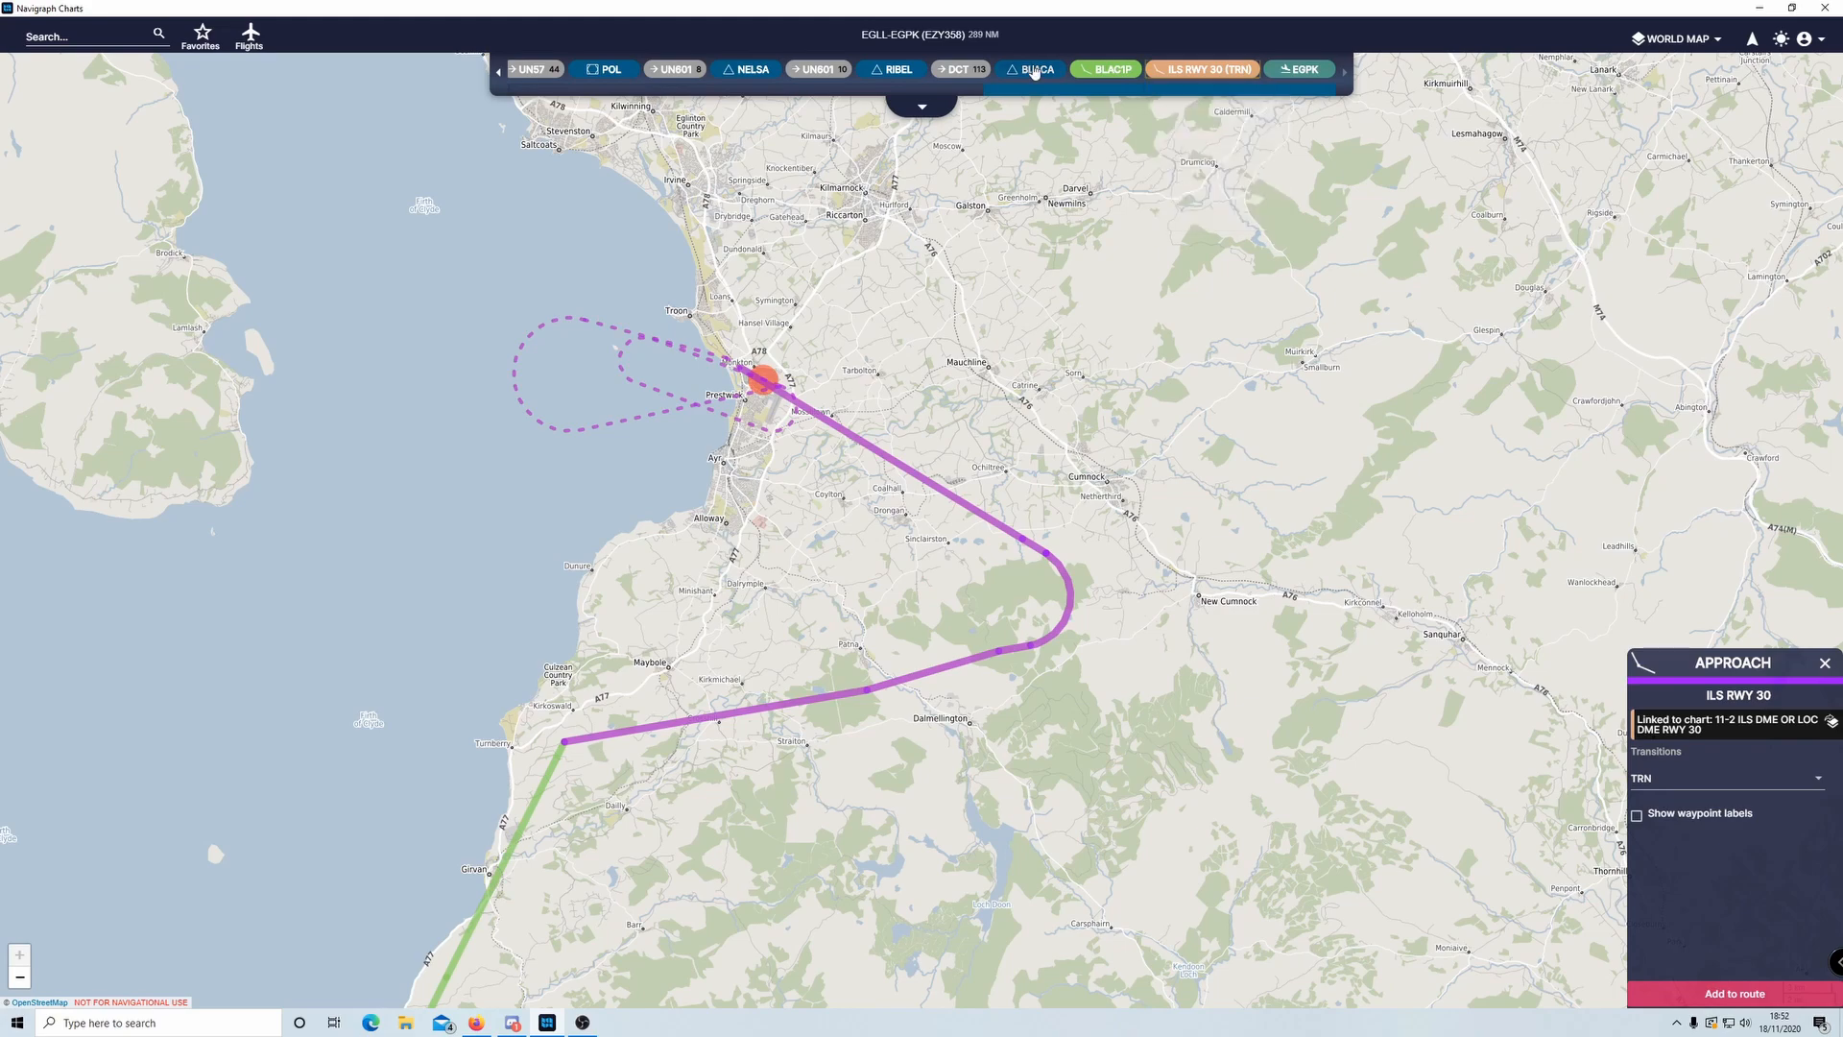
click(1036, 73)
click(1044, 75)
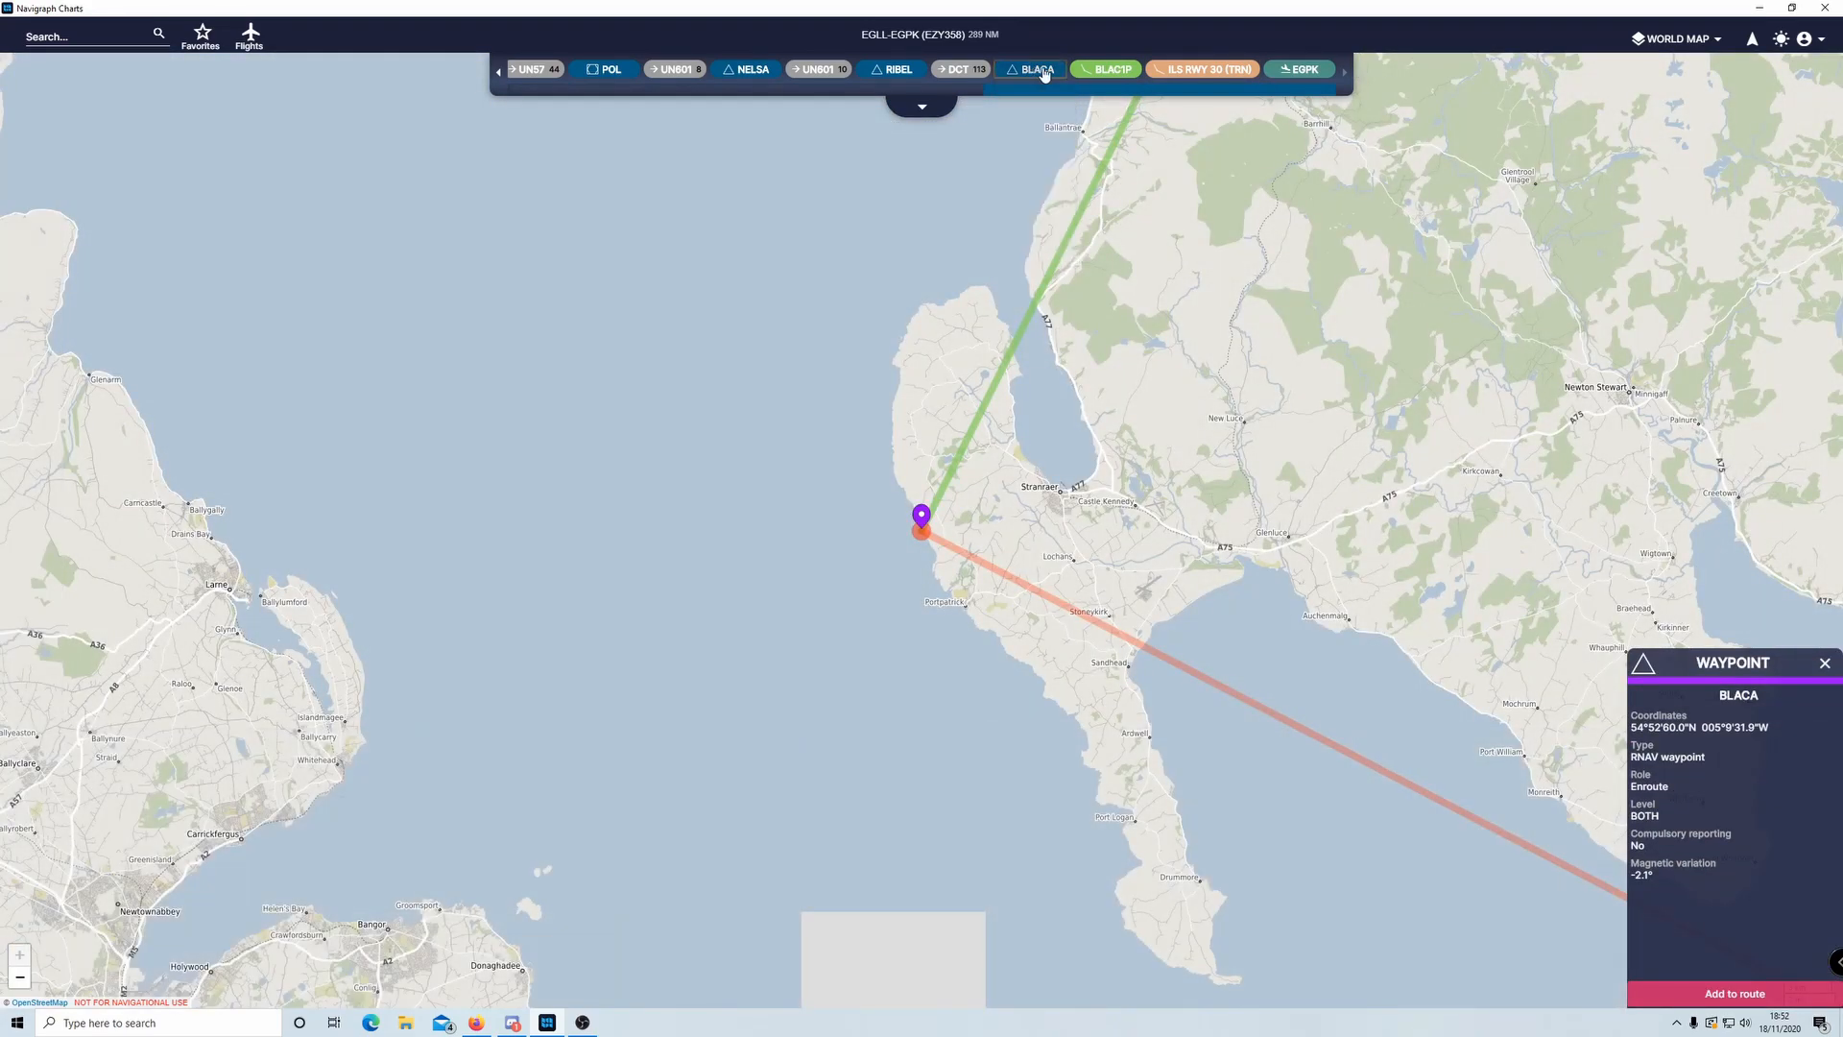
click(1112, 72)
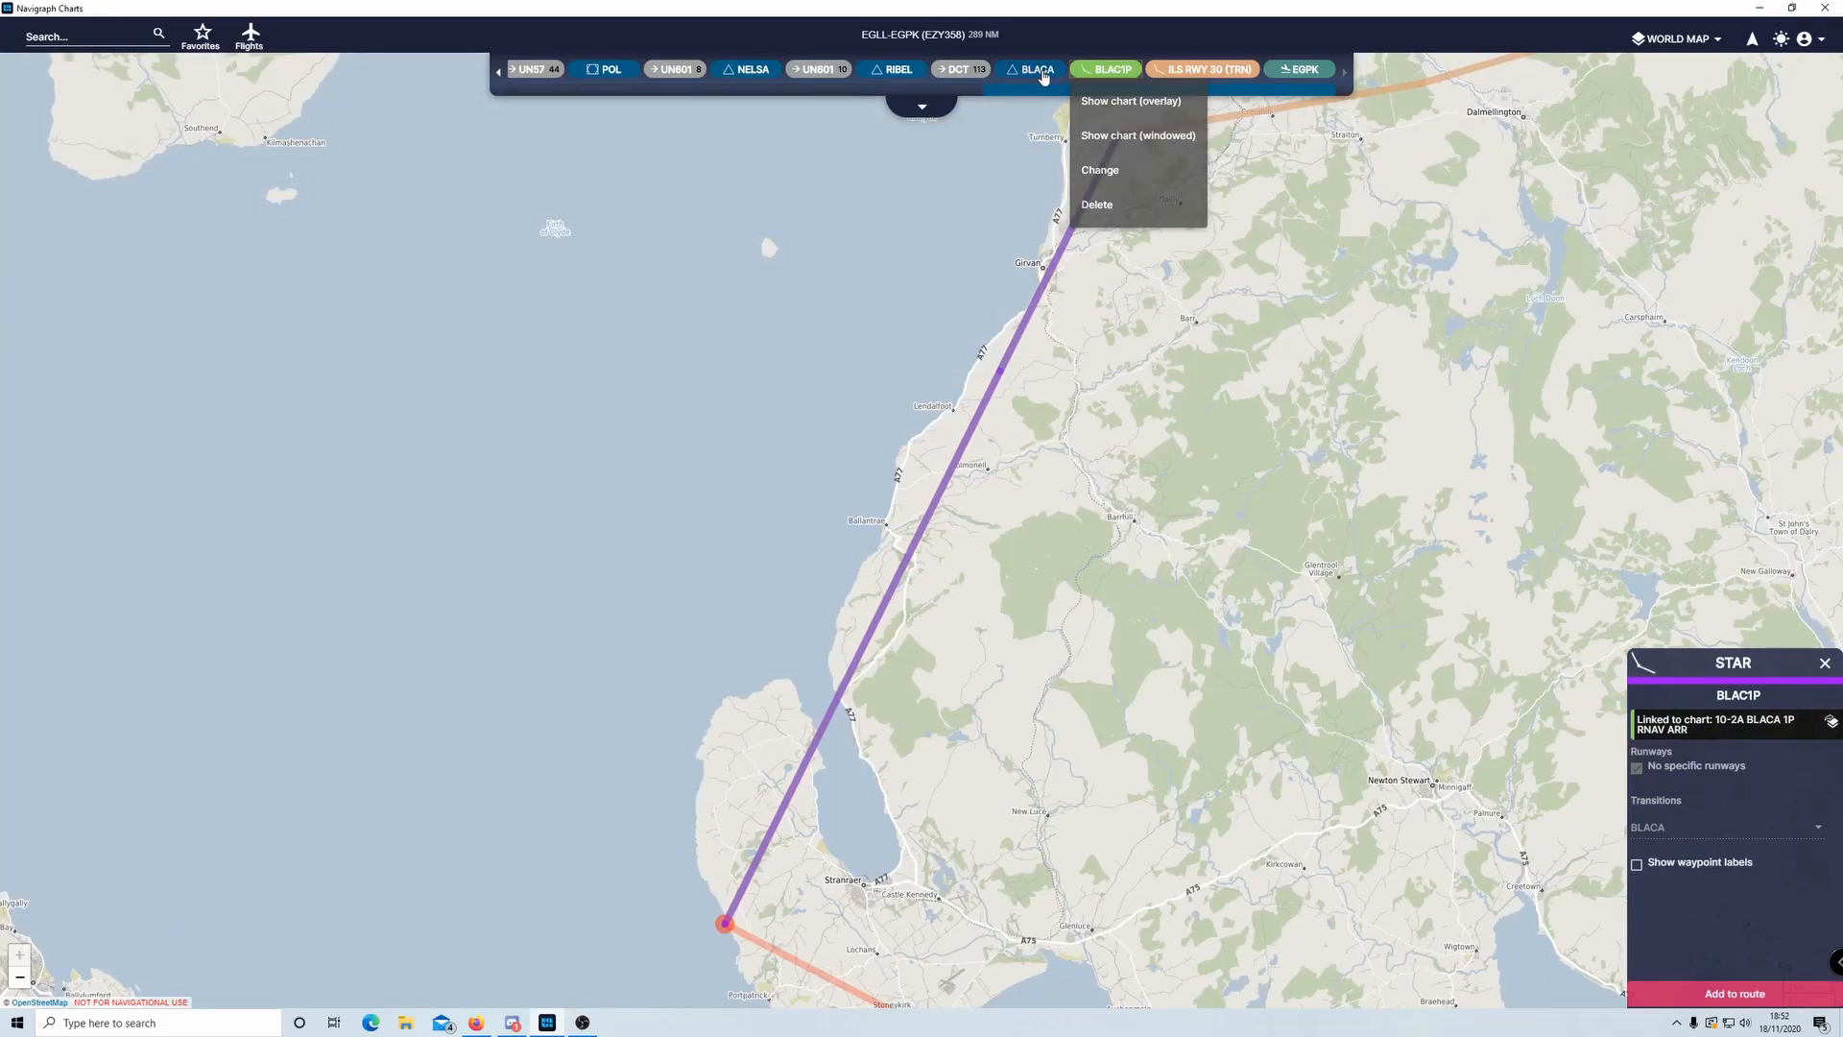
click(1043, 76)
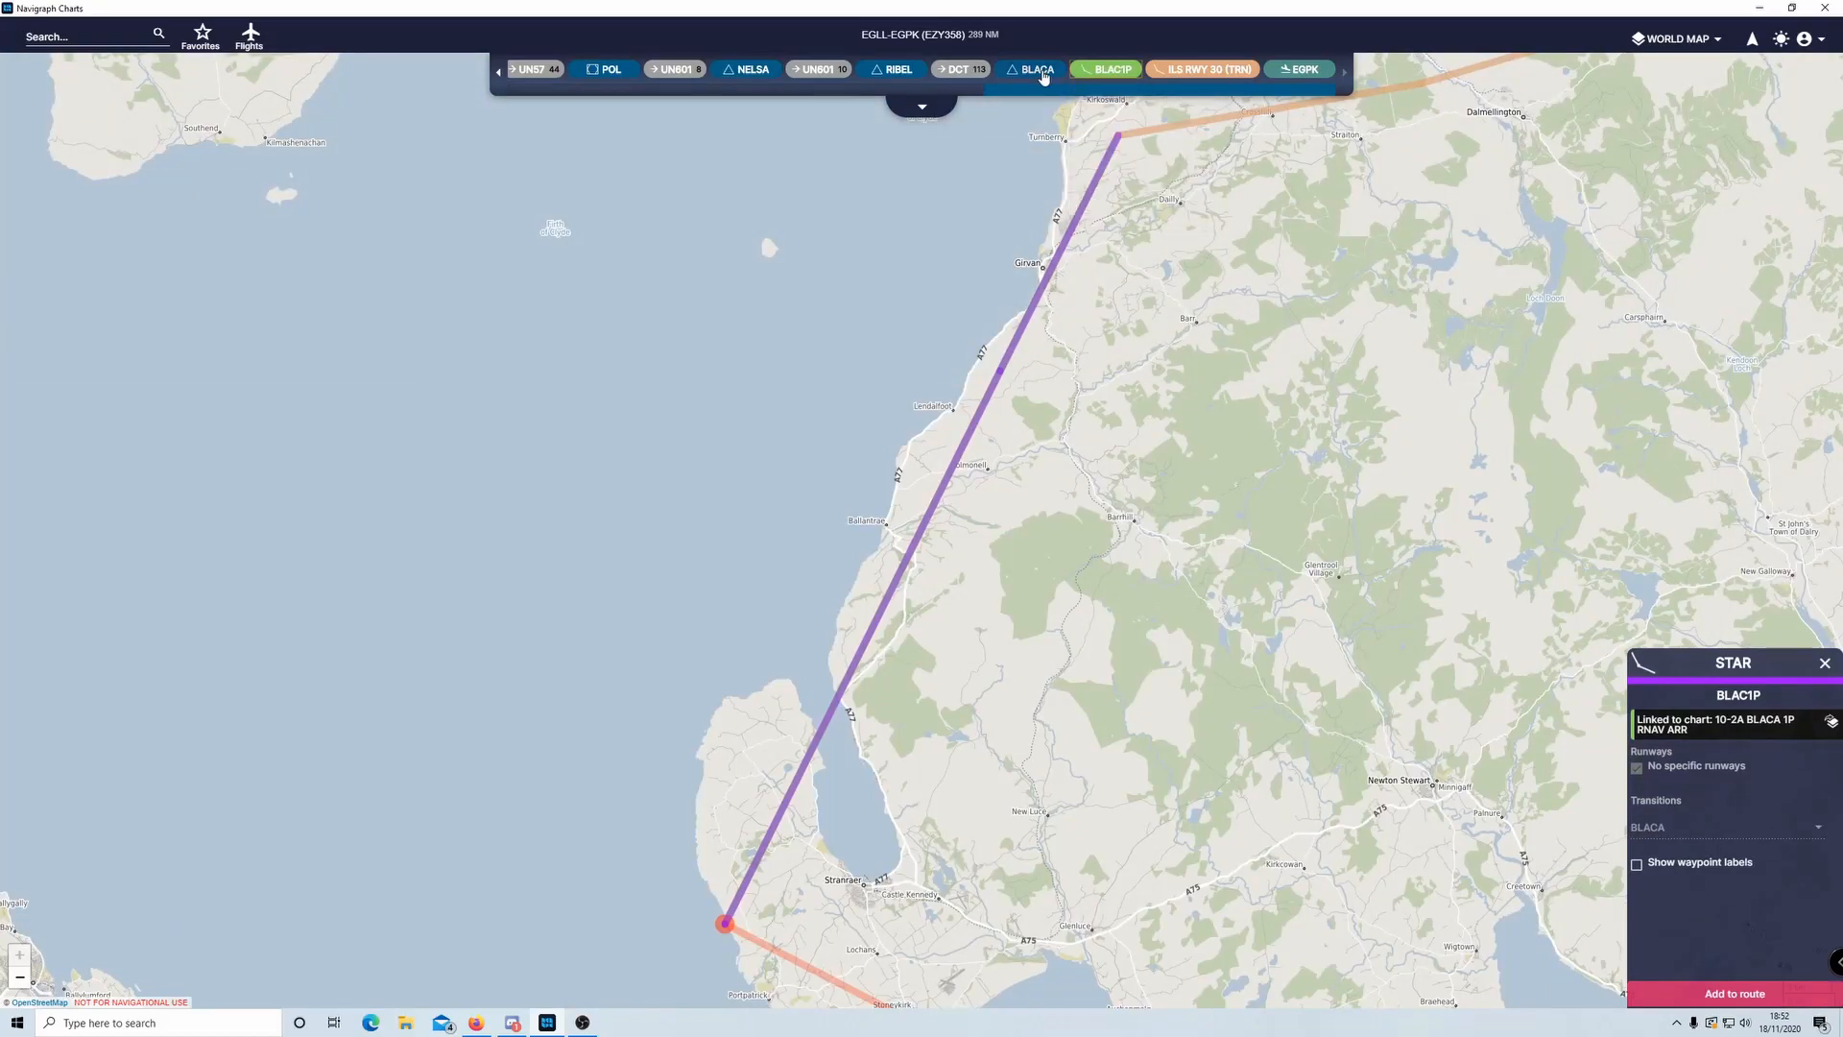
- Review the GIRVA and TRN level and speed restrictions on the full BLACA 1P arrival chart, then close it
click(1112, 72)
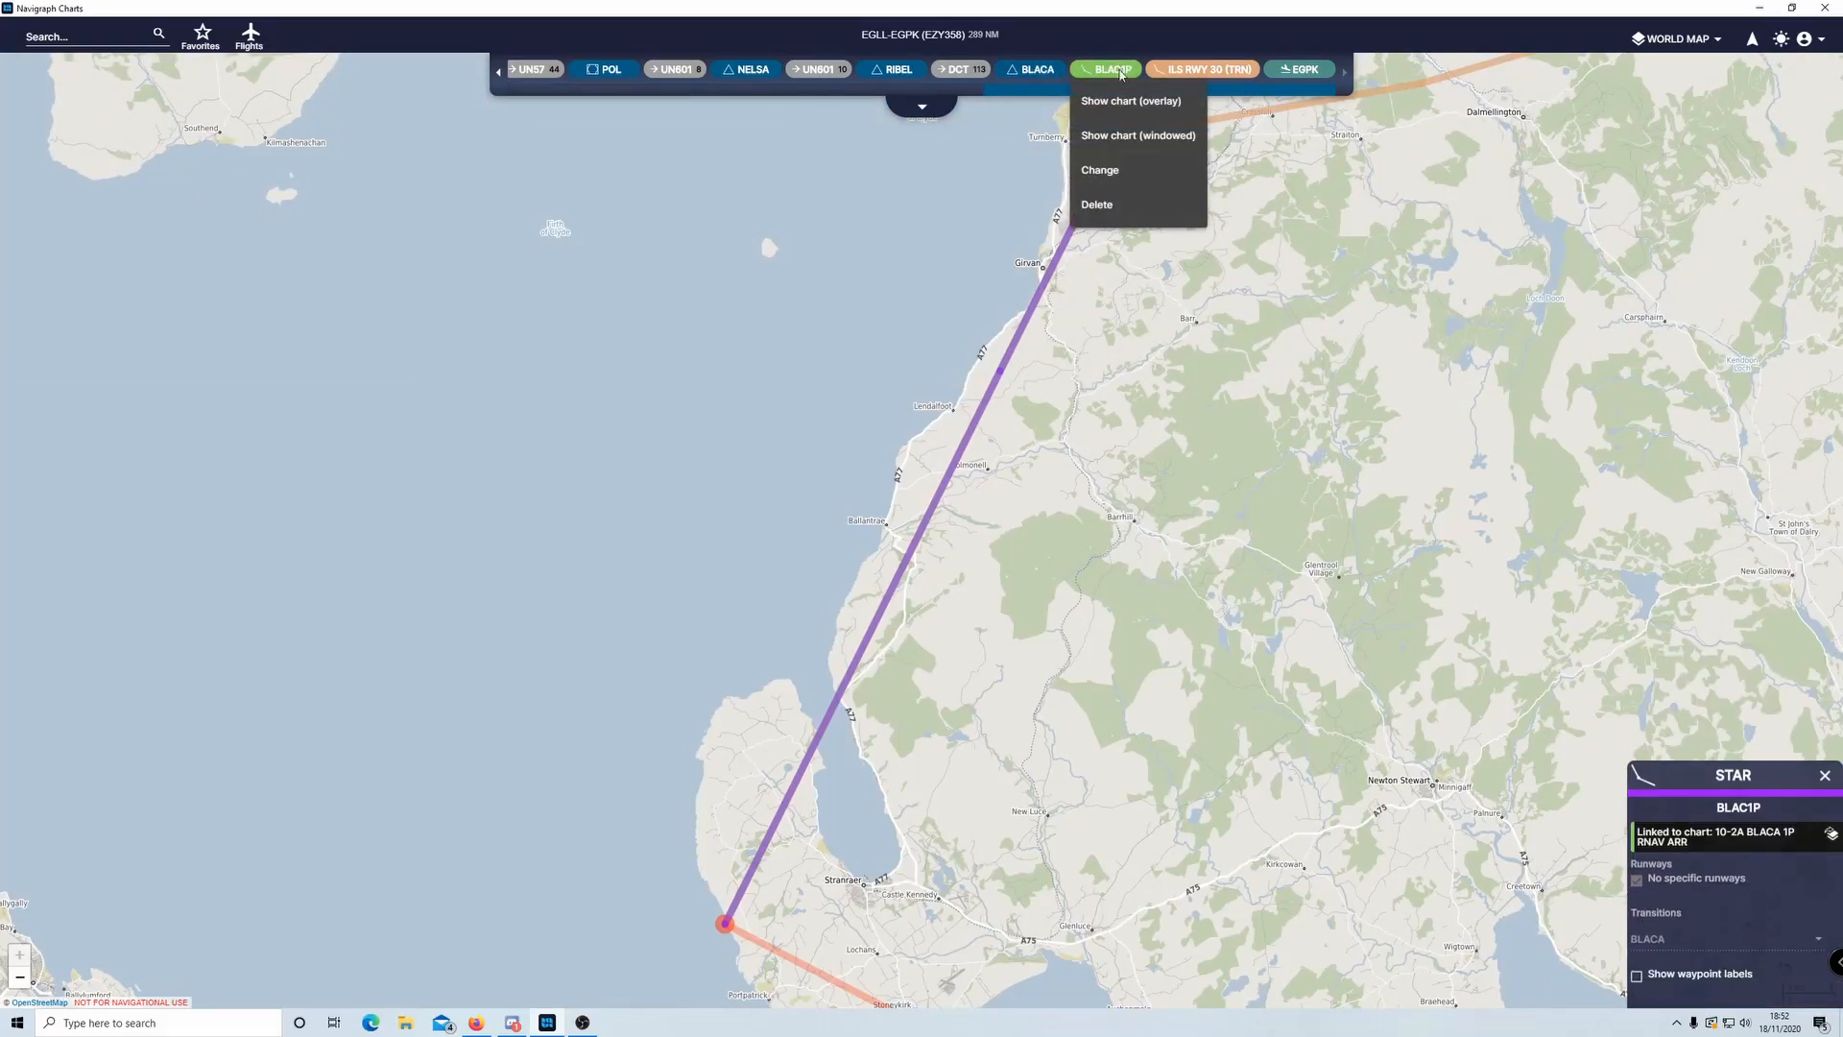
click(1121, 136)
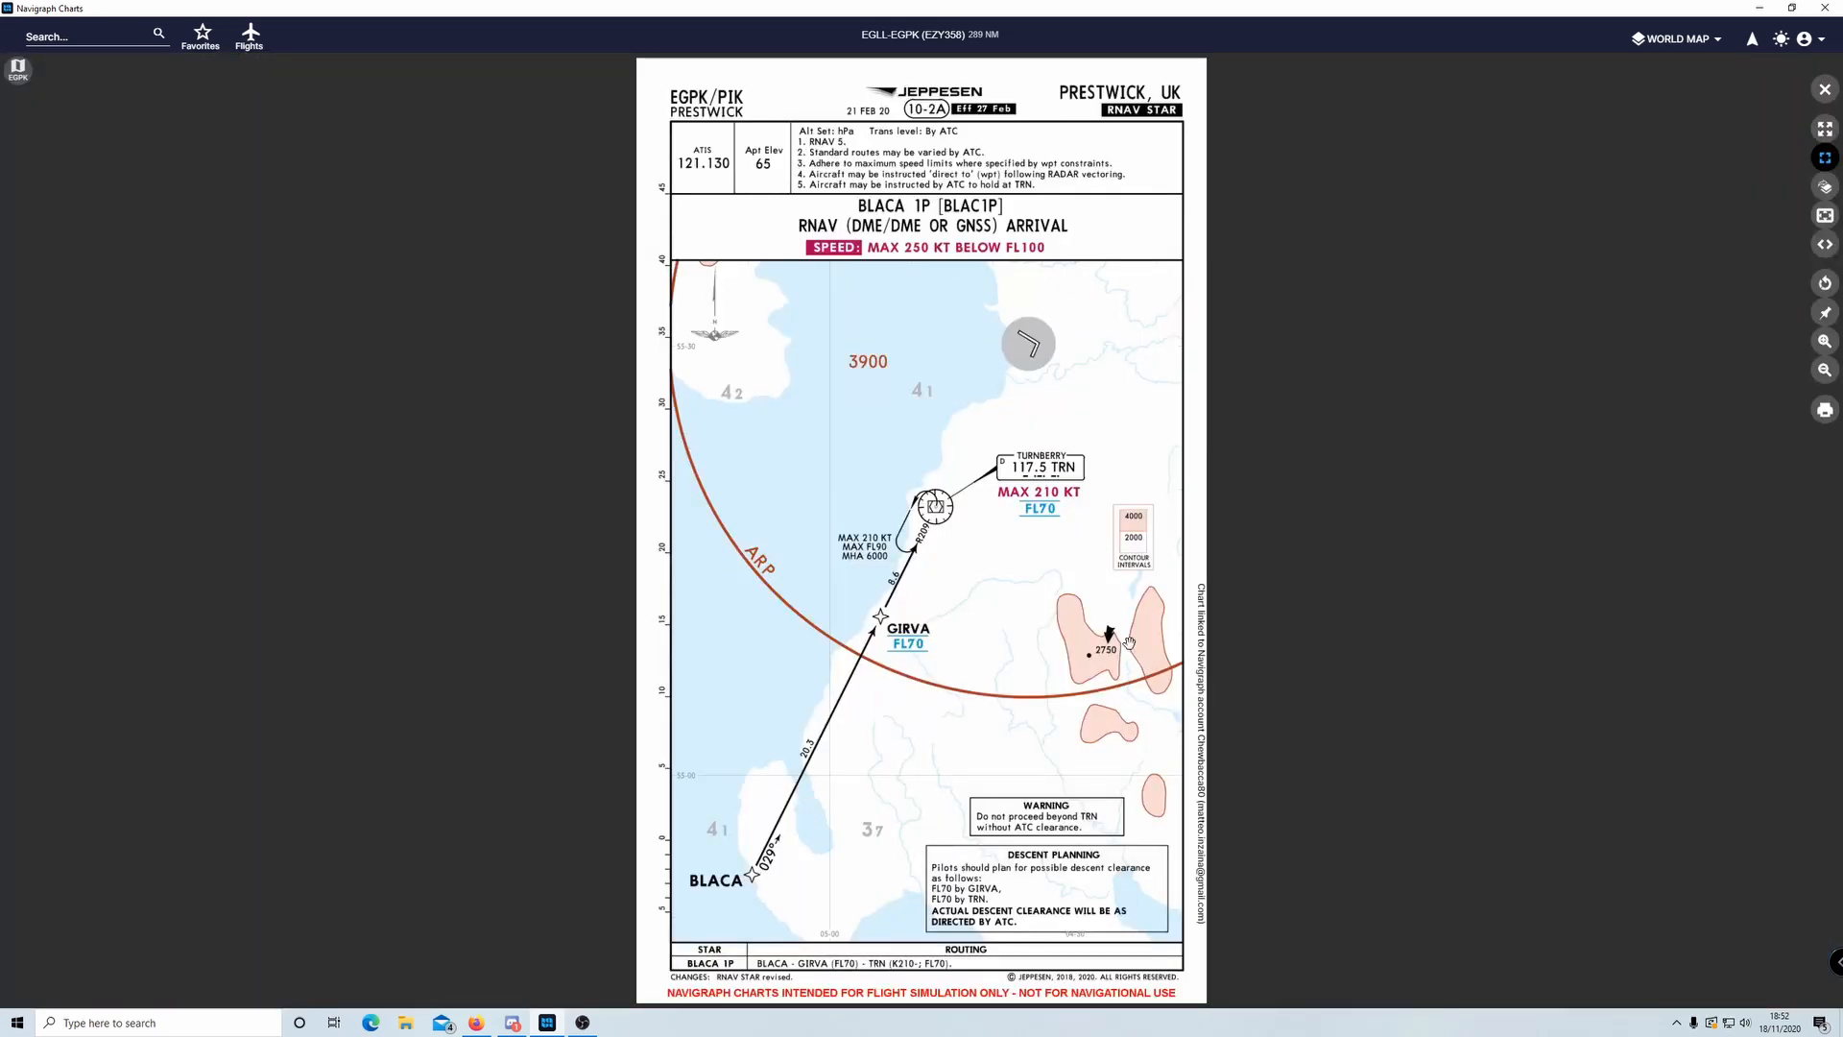
click(1825, 89)
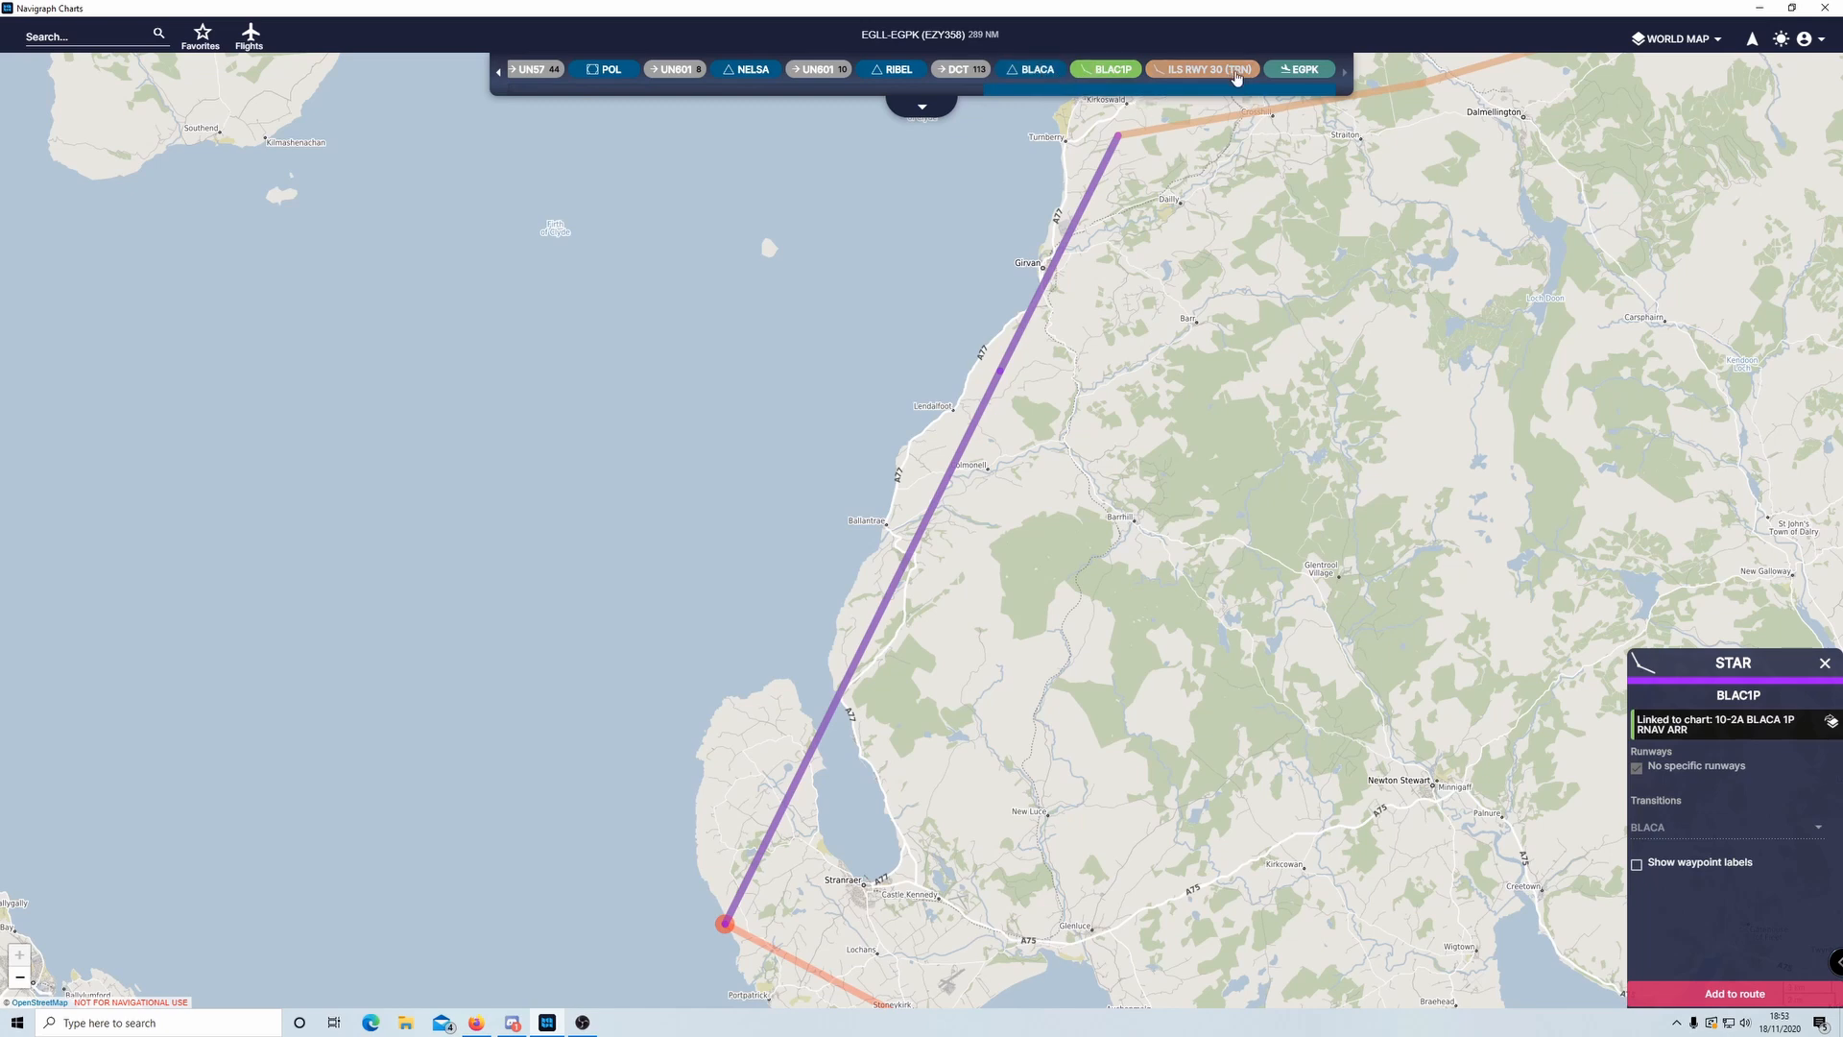
- View the 11-2 ILS DME or LOC DME Rwy 30 approach chart for EGPK in full, then close it
click(1236, 78)
click(1226, 142)
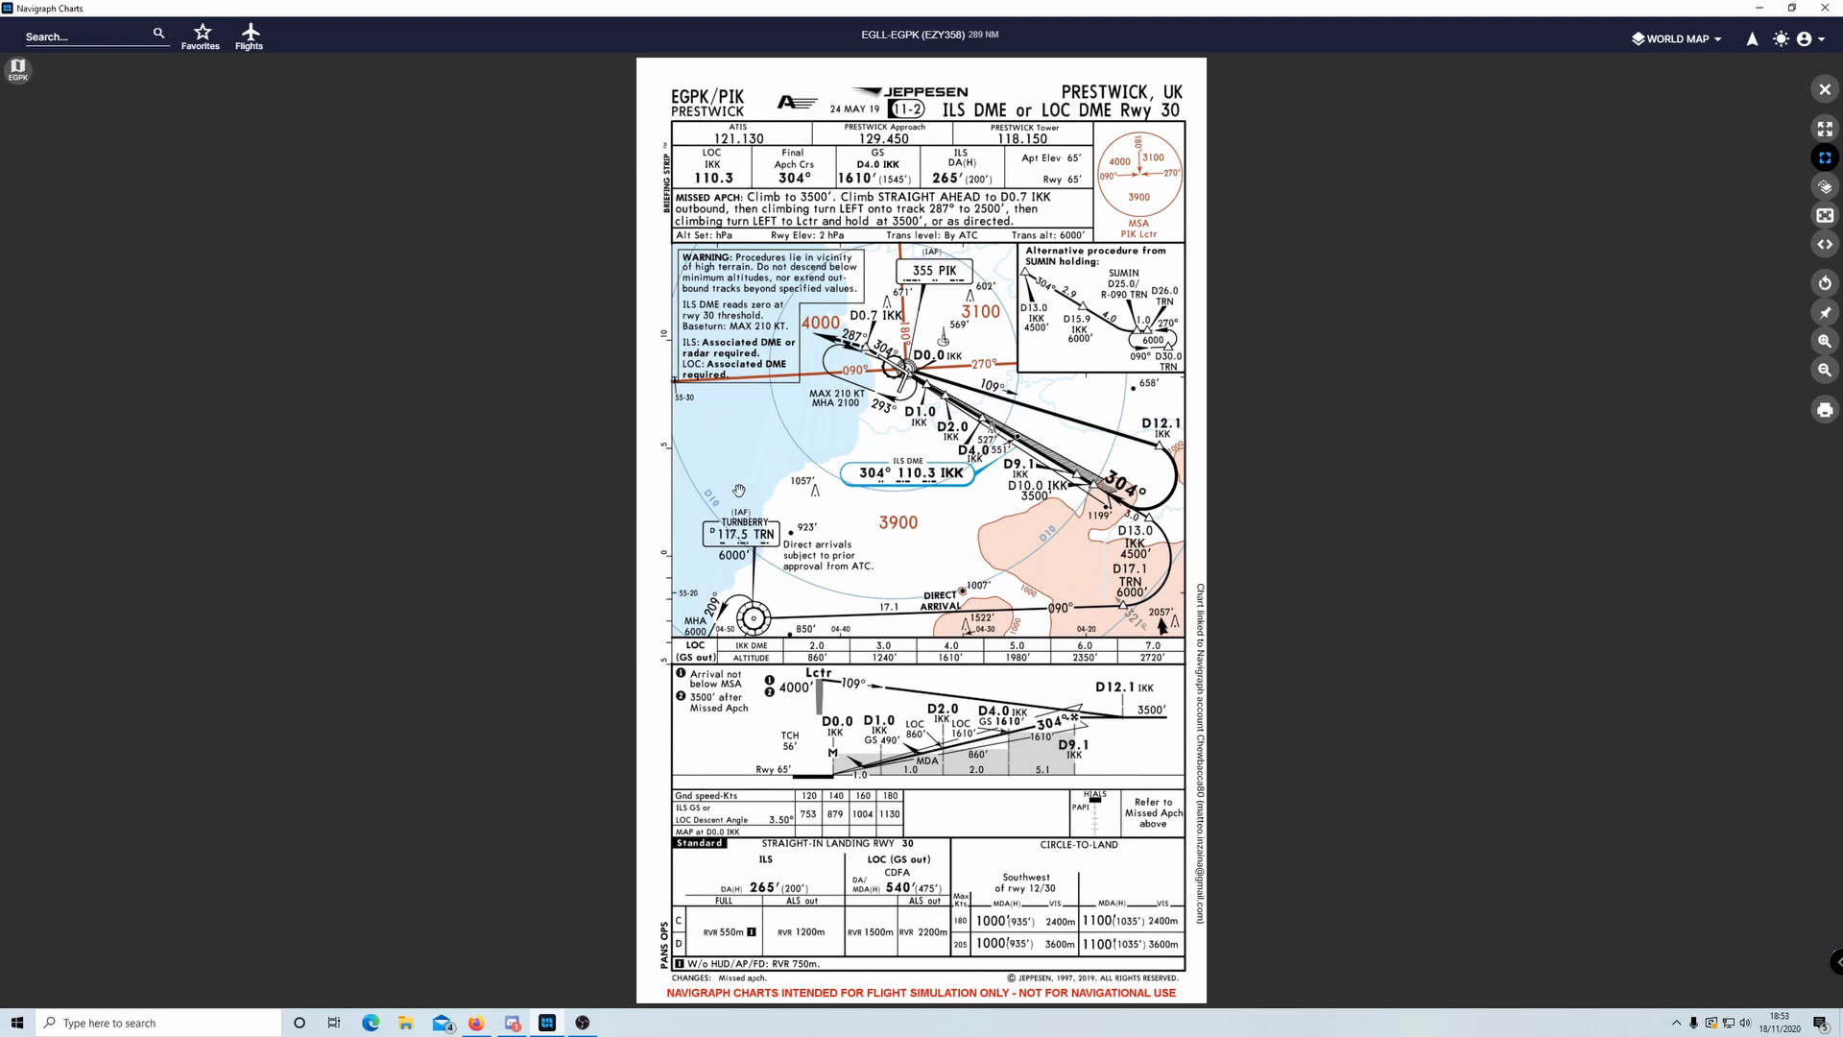
click(1825, 91)
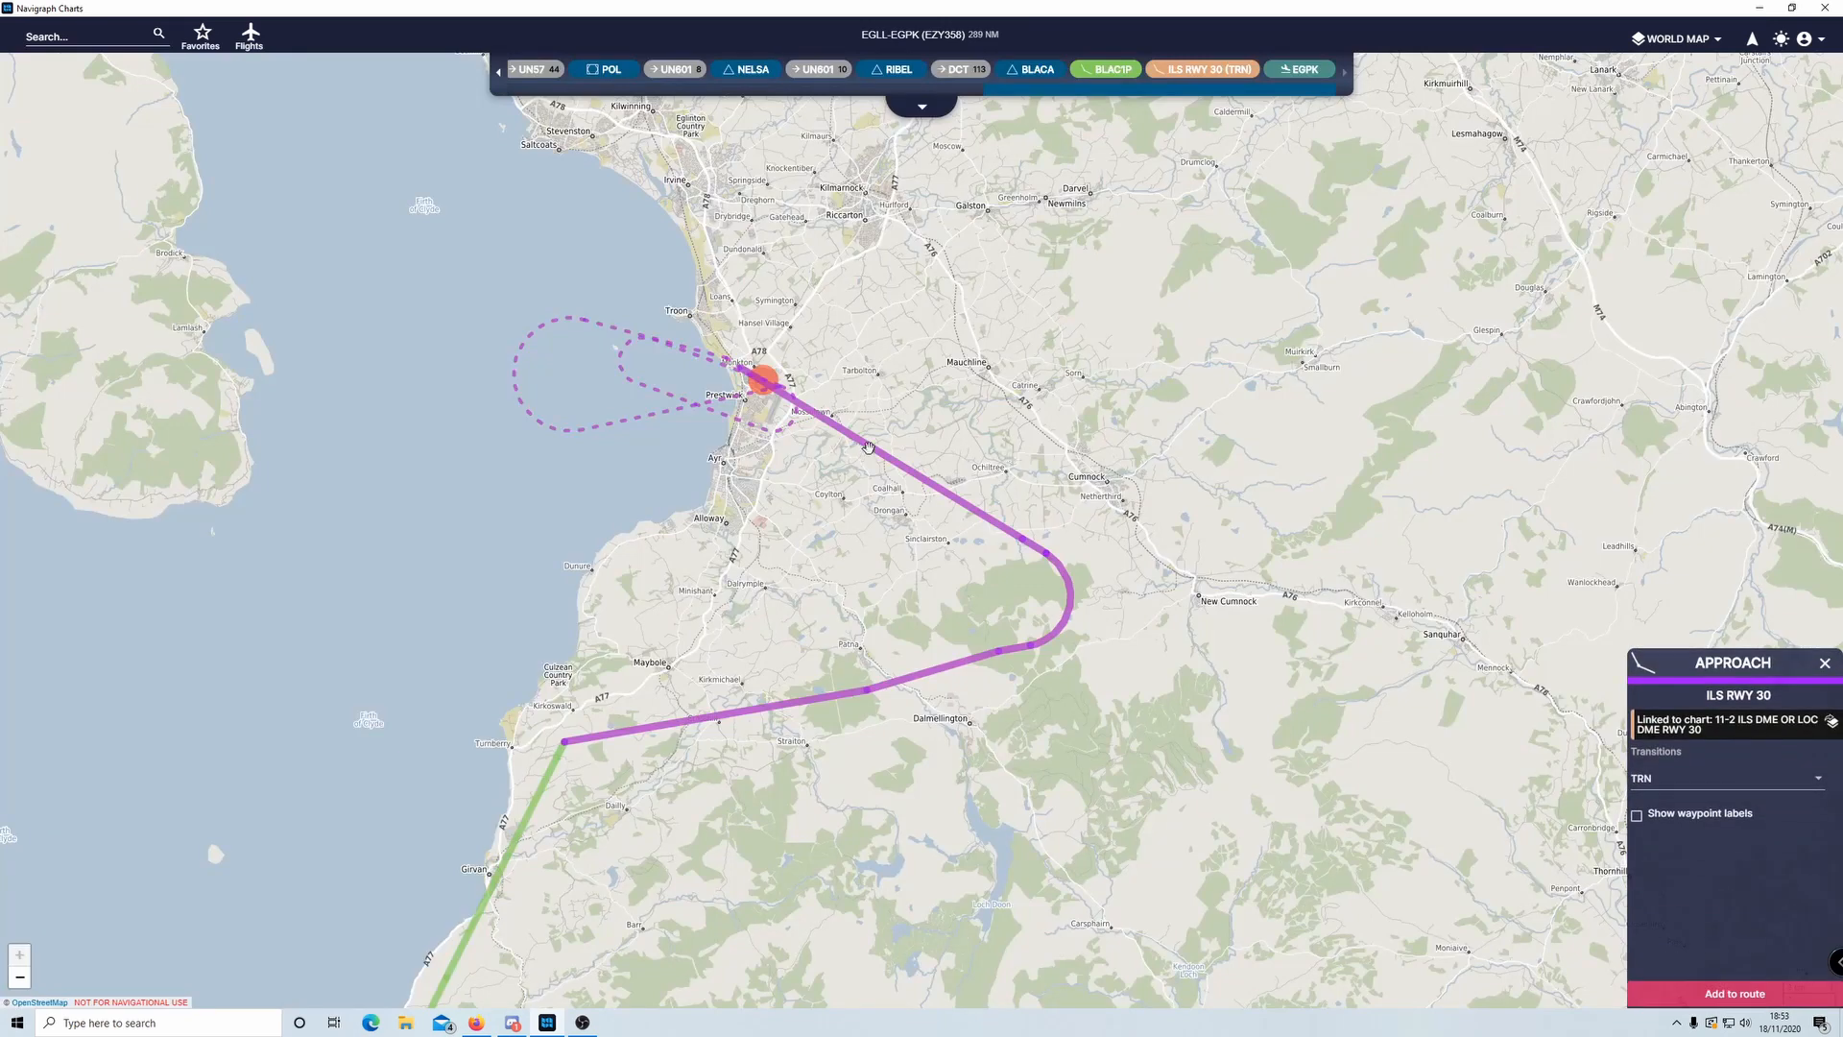
- Trace the route on the map between BLACA and EGPK, following the BLAC1P arrival into the ILS RWY 30 approach
drag(772, 576, 1019, 410)
drag(844, 513, 1000, 257)
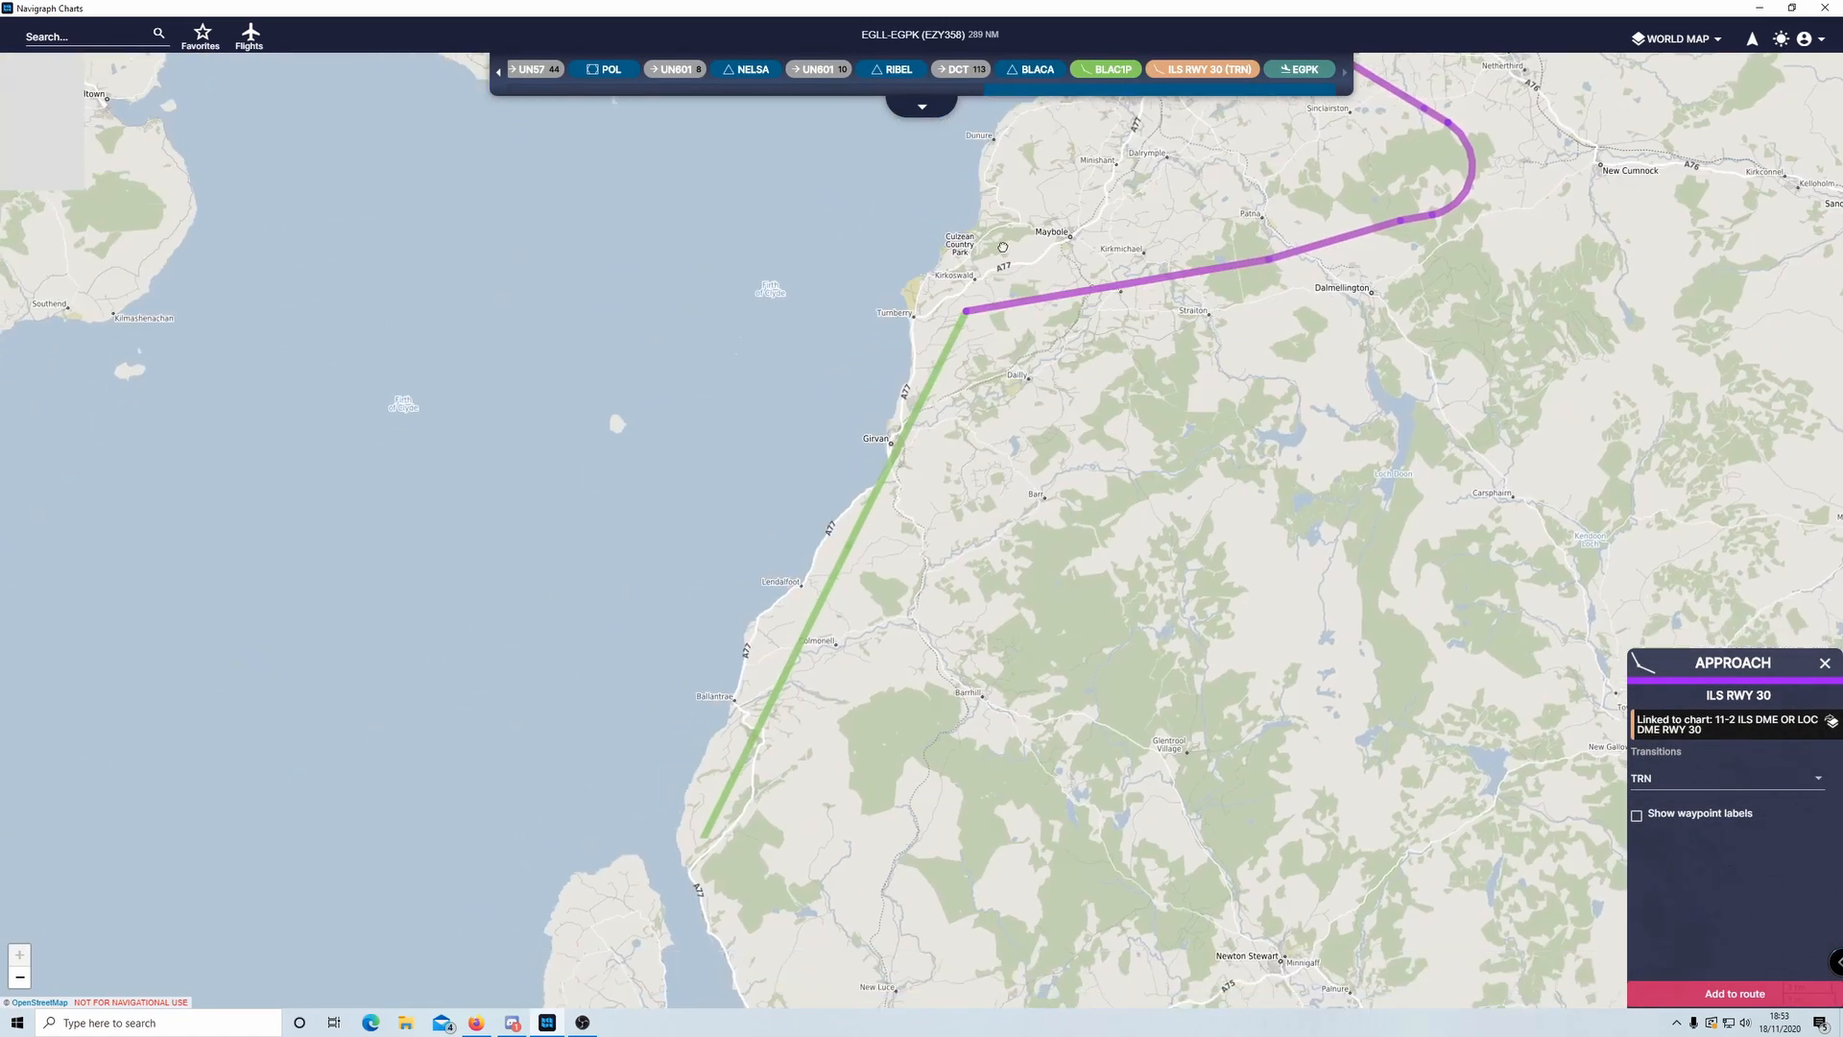
drag(879, 752, 883, 514)
scroll(794, 300, down, 1)
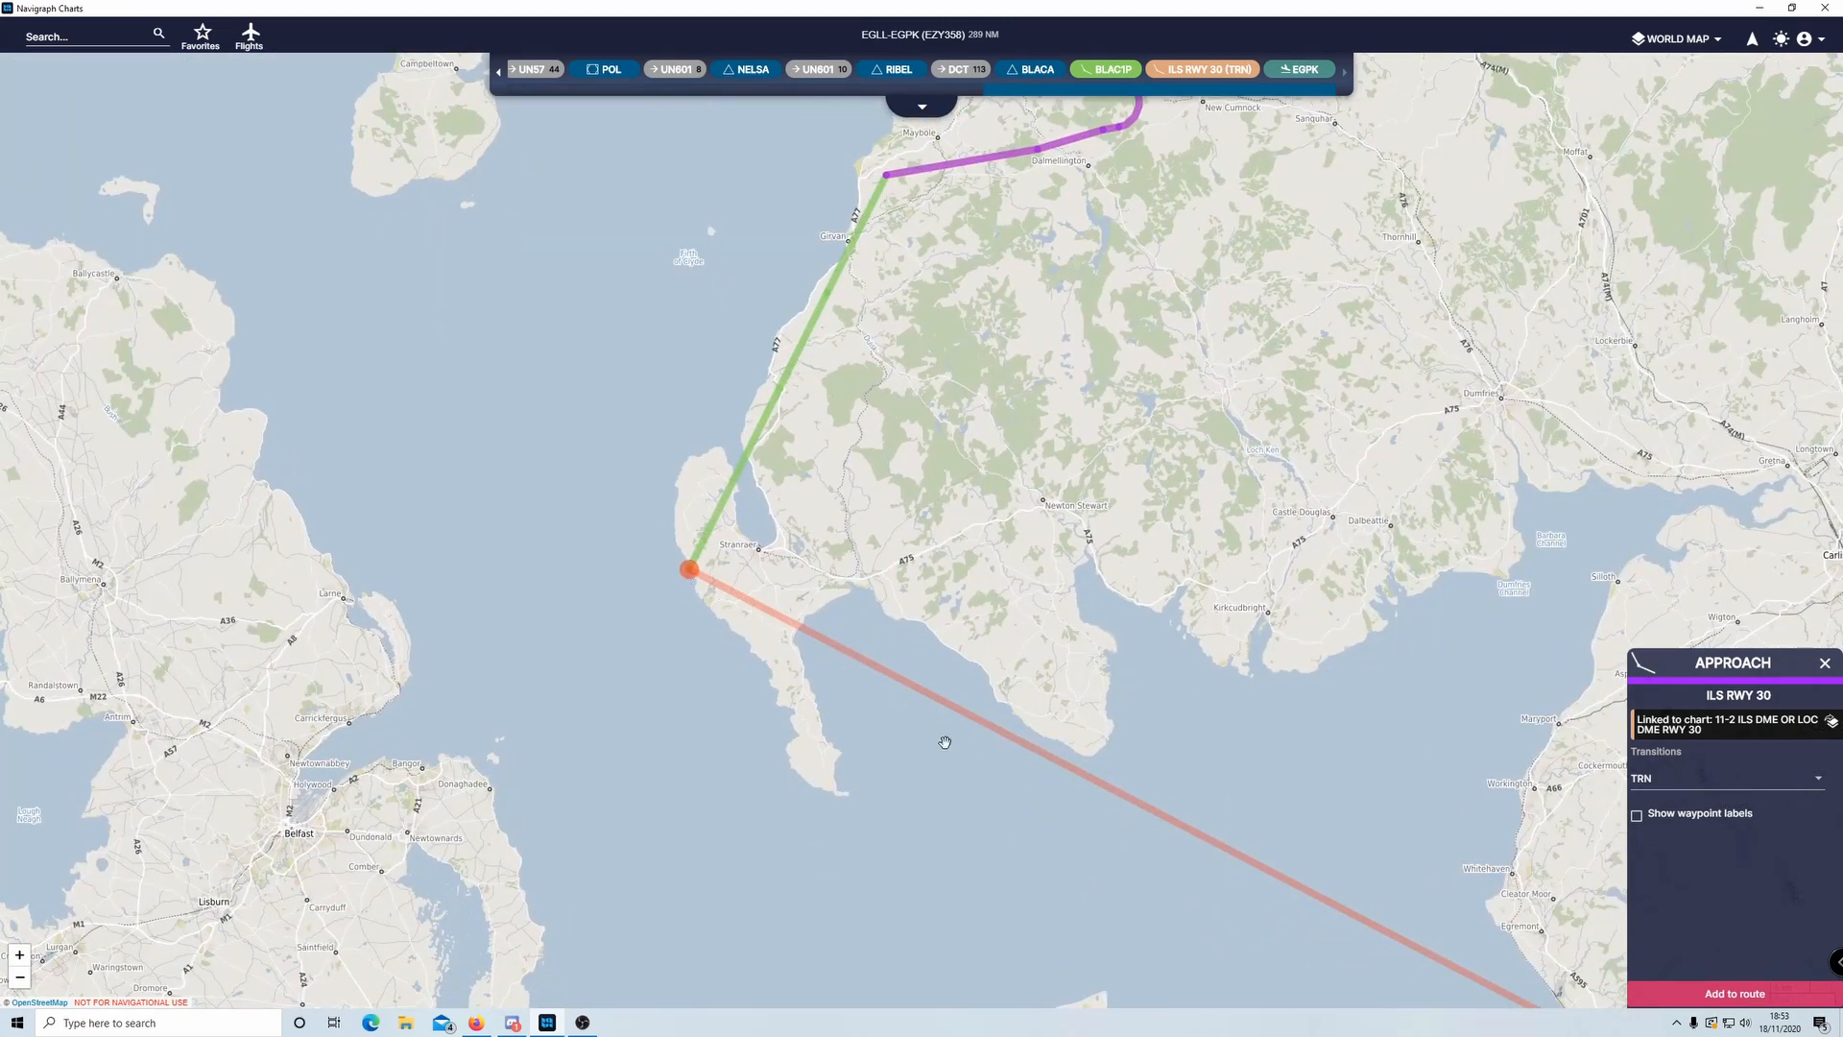
drag(792, 320, 822, 347)
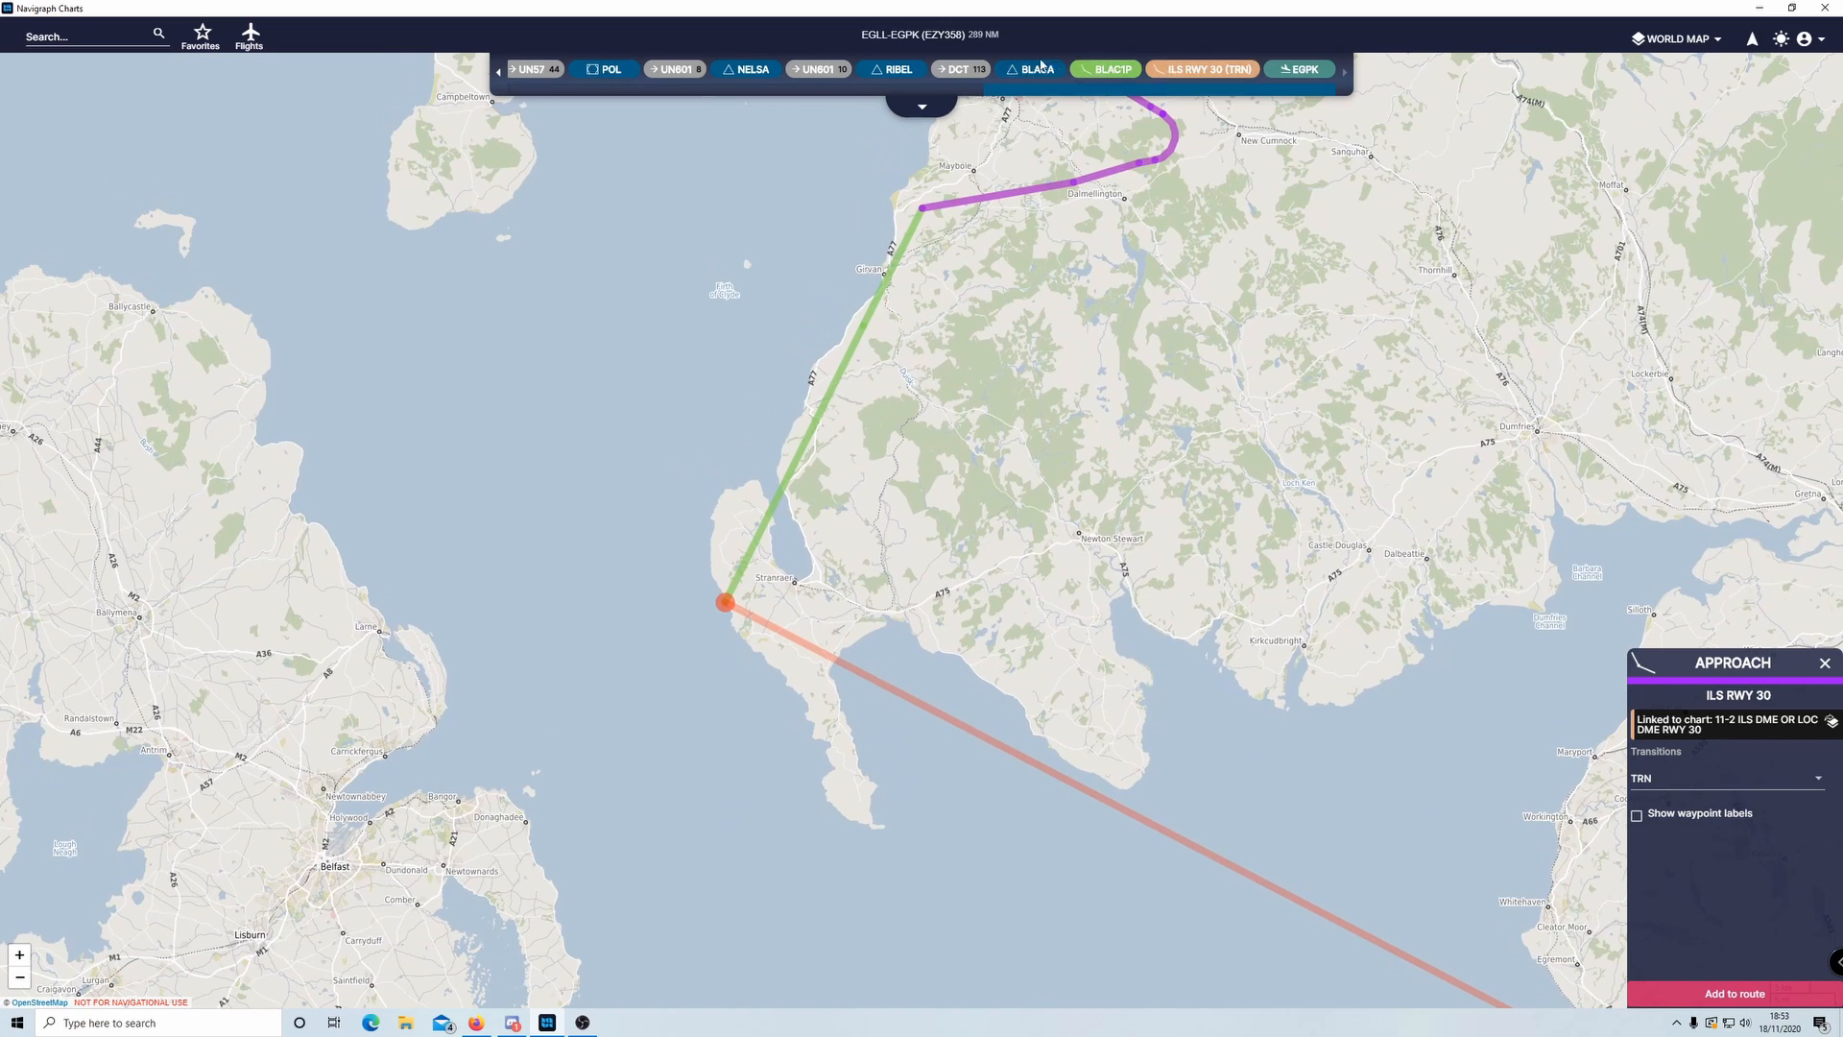
click(1114, 72)
scroll(818, 501, up, 2)
drag(1006, 336, 1039, 463)
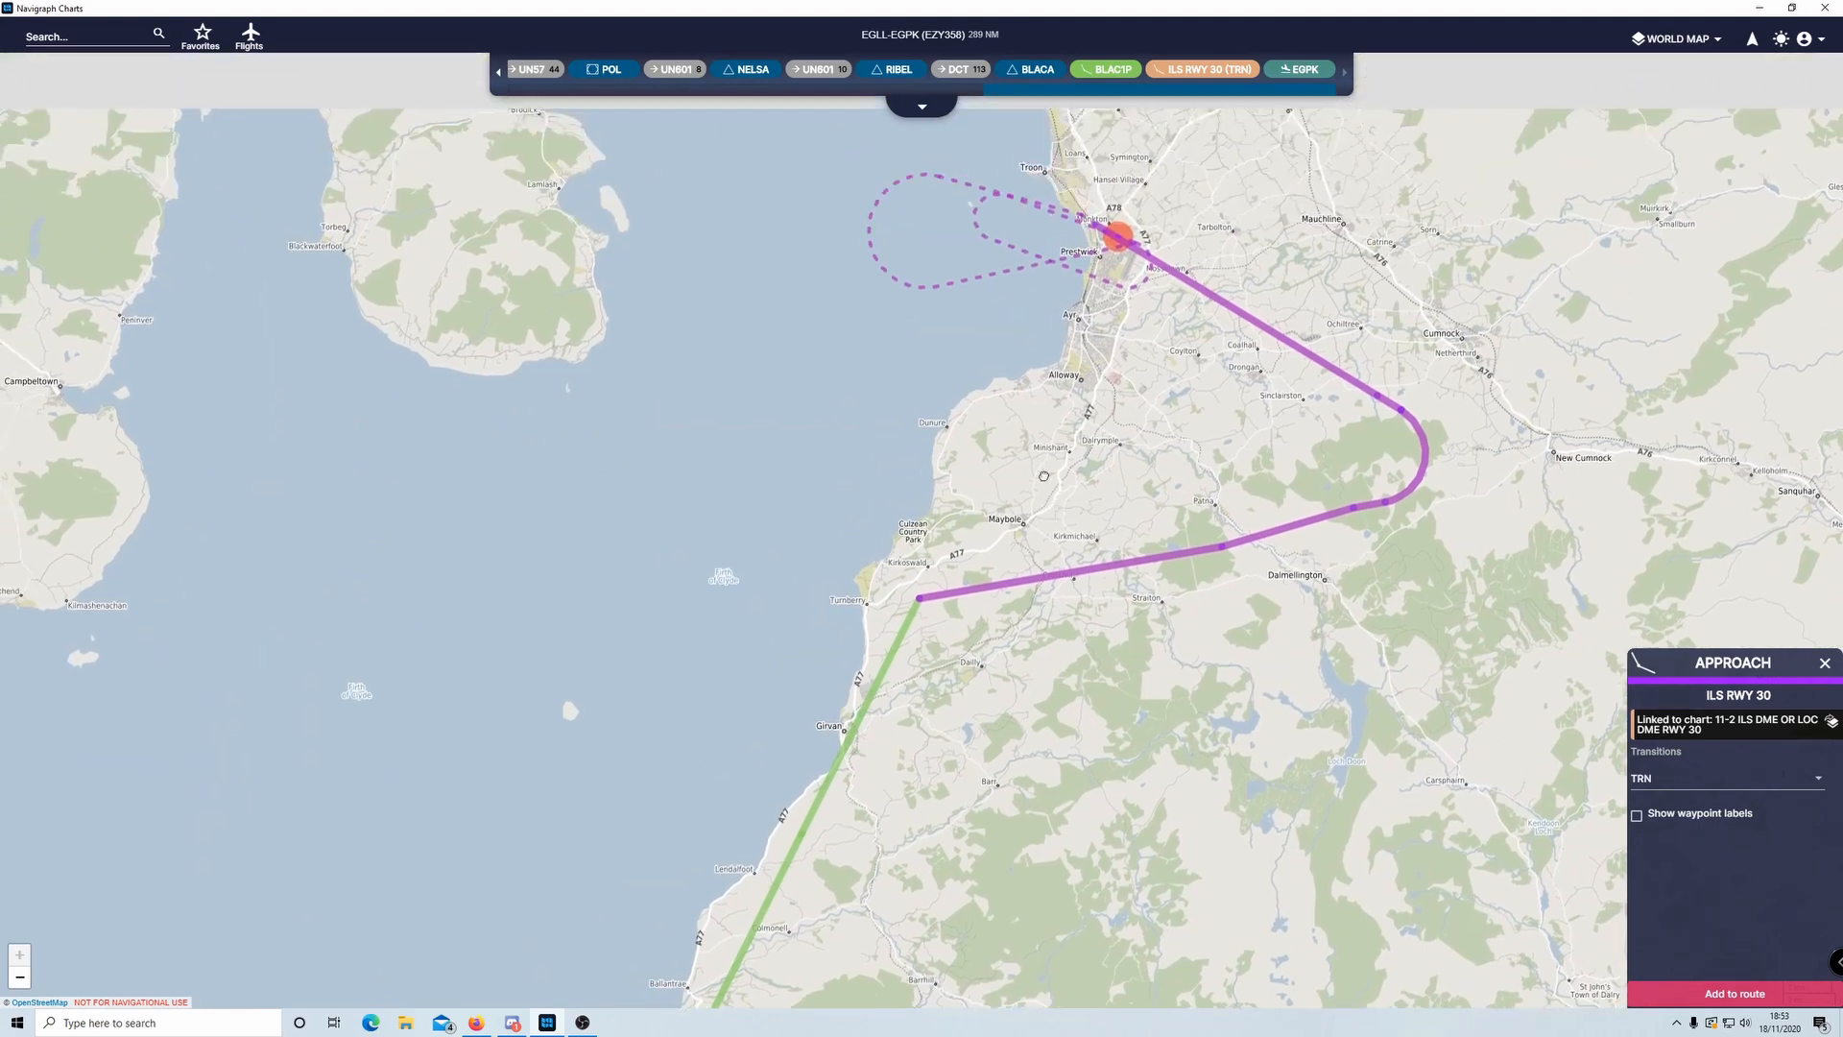
scroll(1039, 492, down, 1)
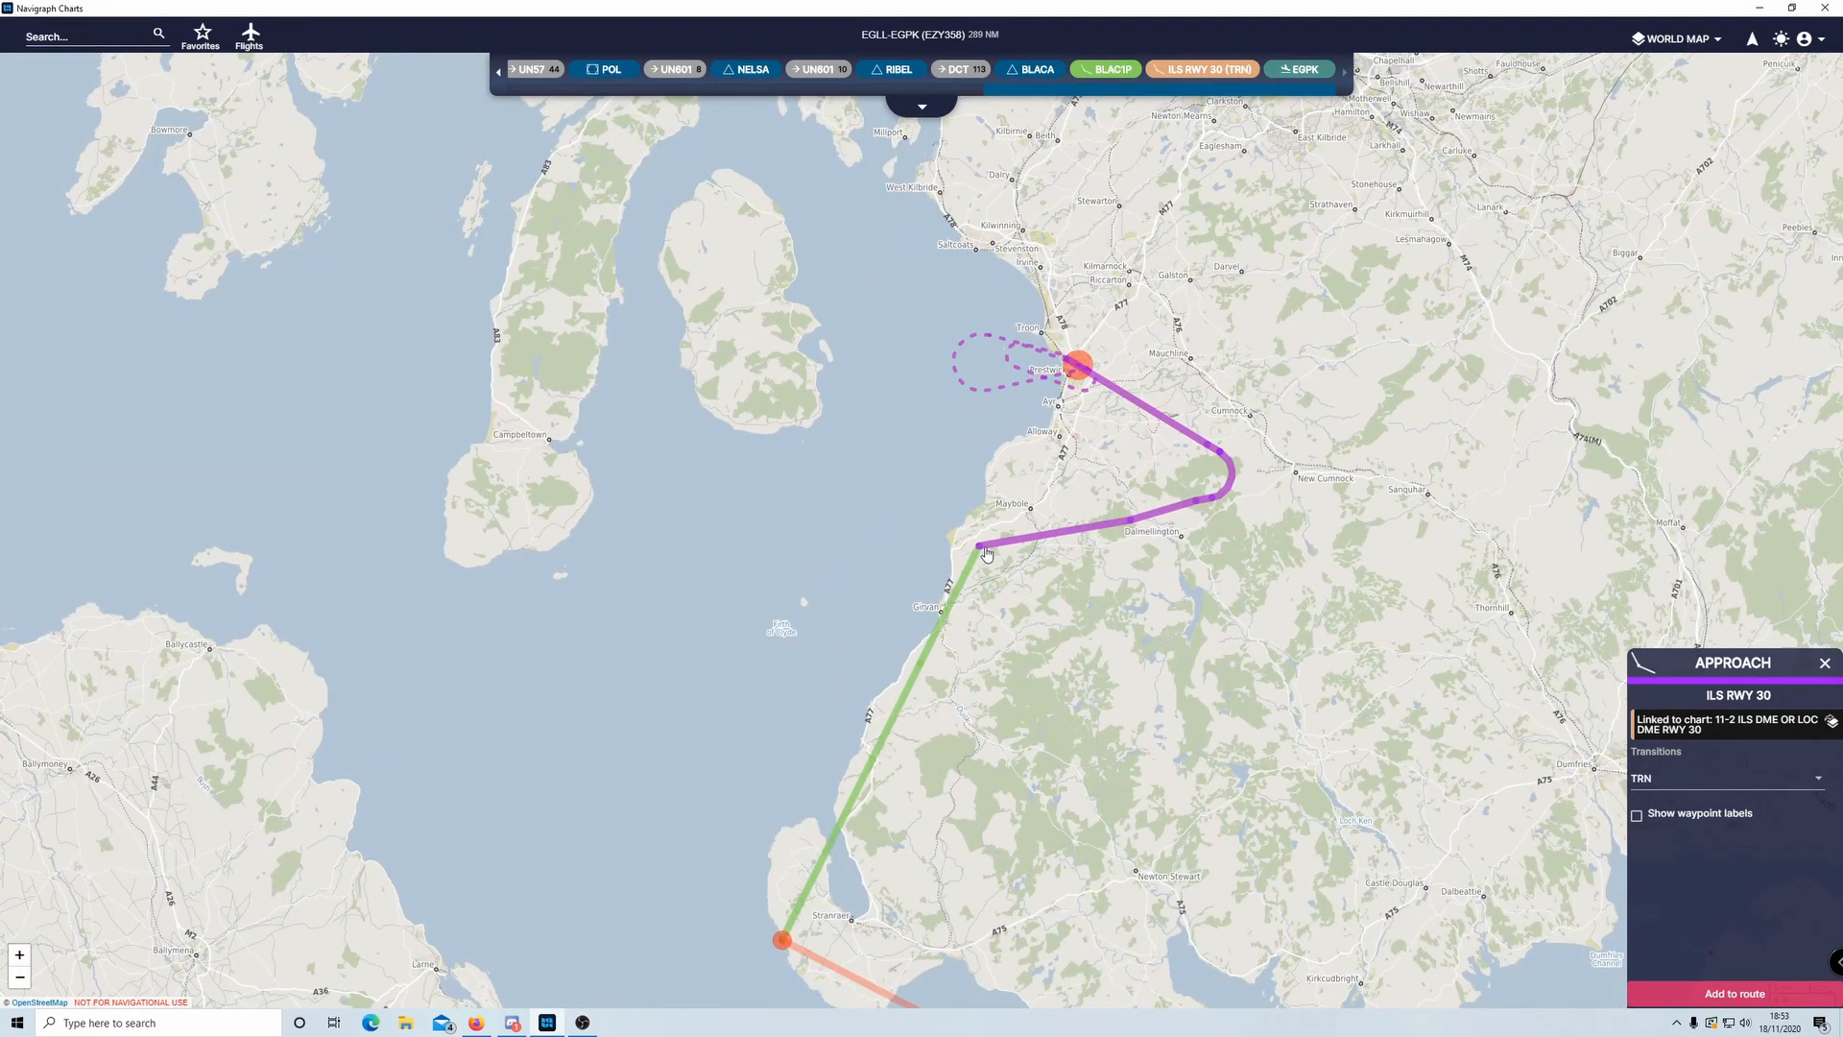
- Reopen the ILS RWY 30 approach chart to check the procedure from TRN, then close it
click(1241, 85)
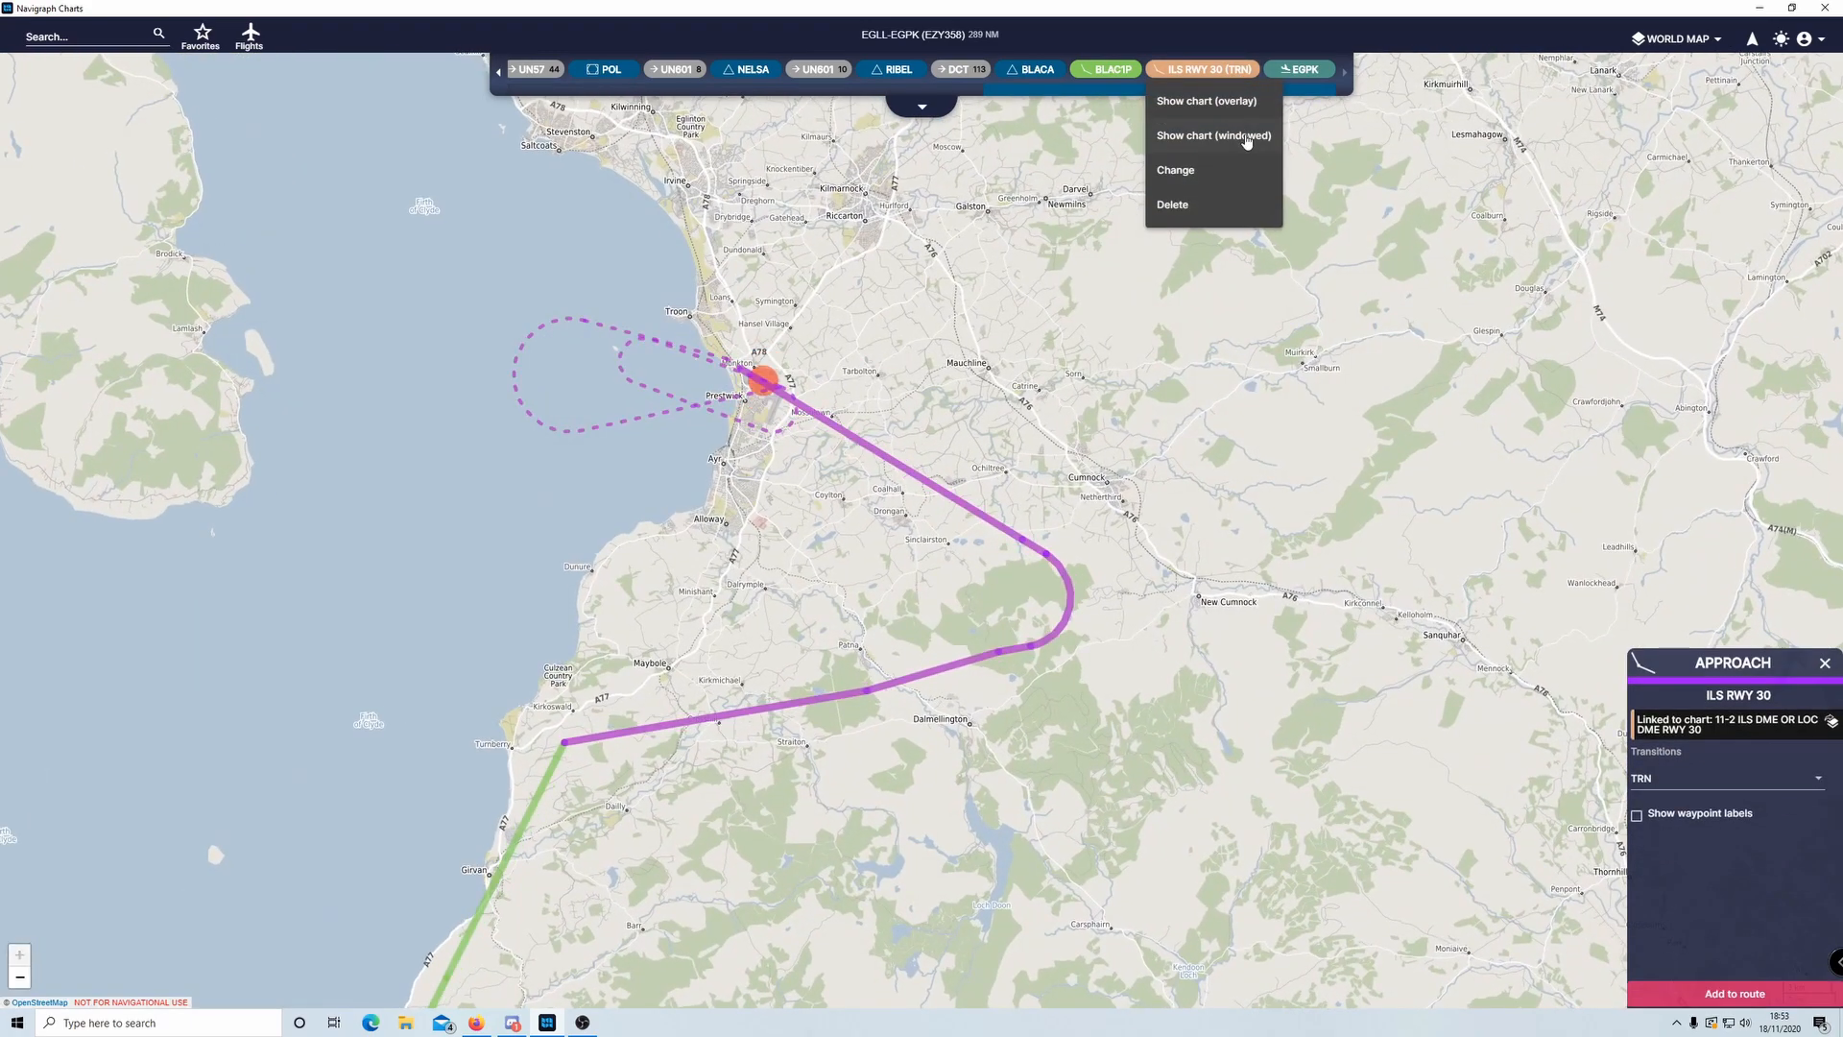
click(1240, 139)
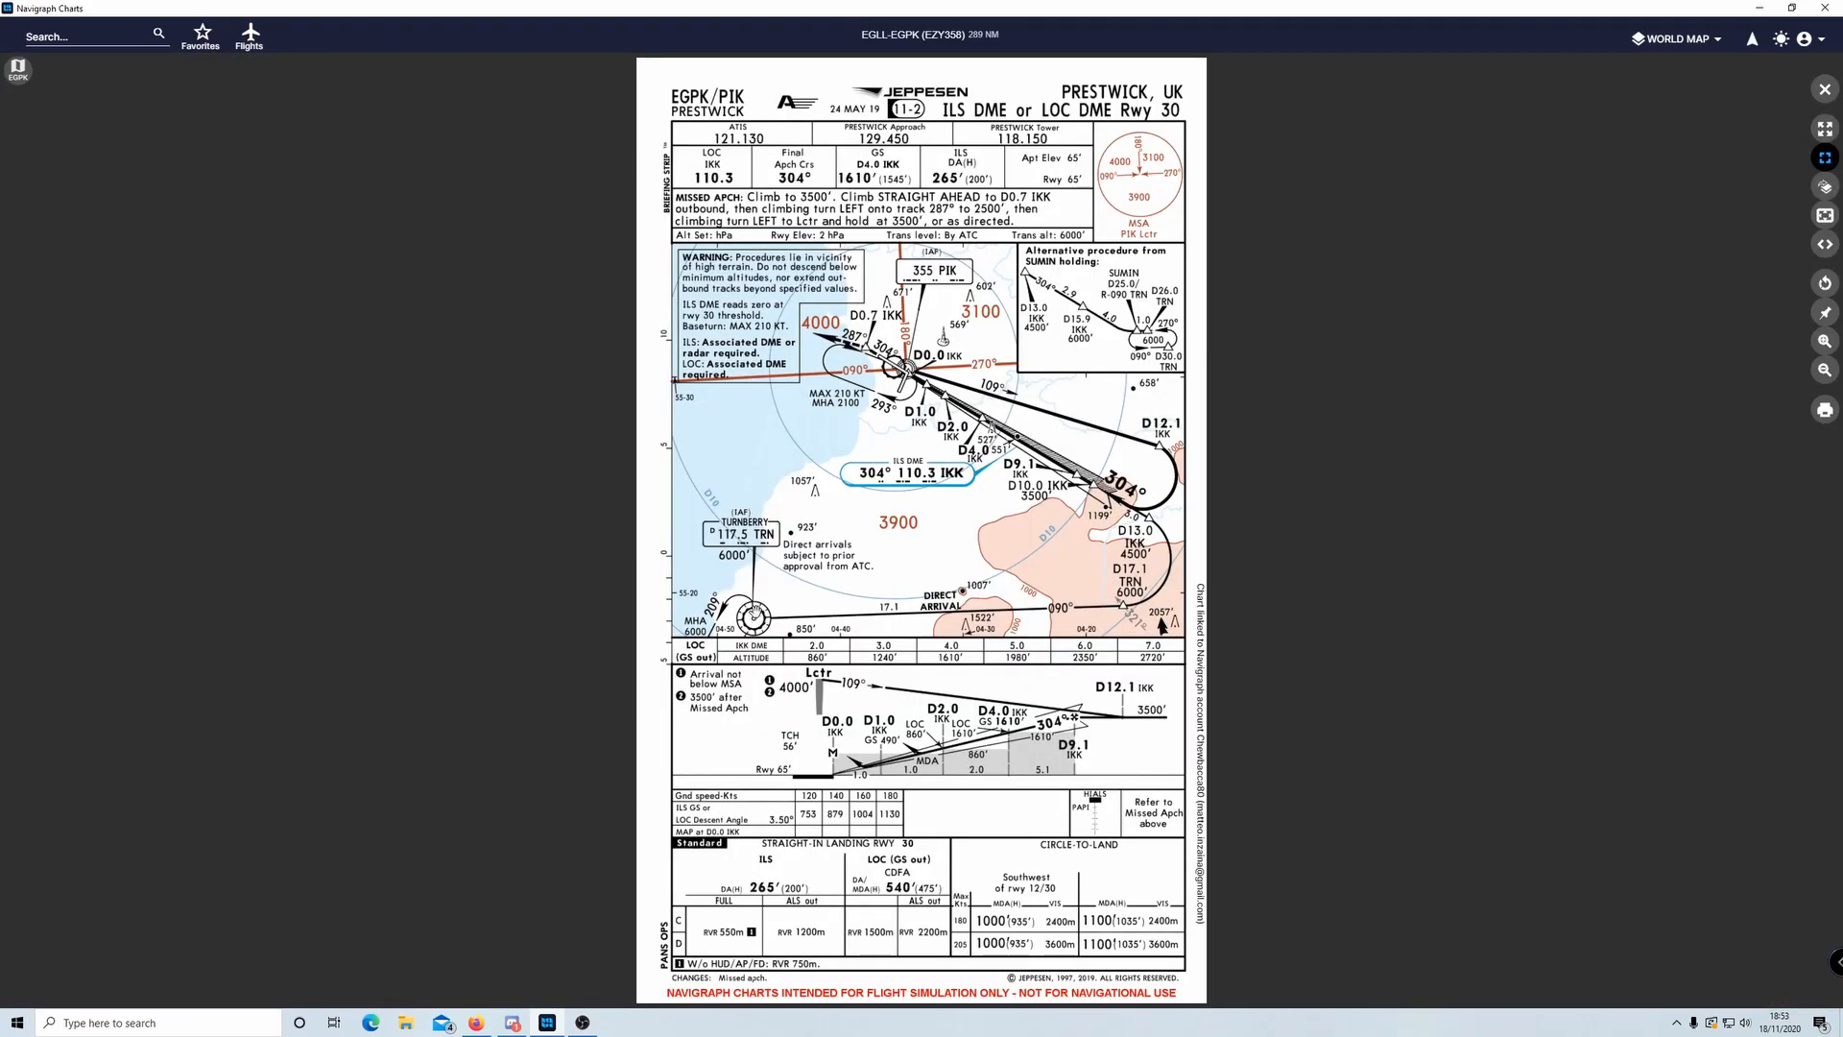
click(1824, 86)
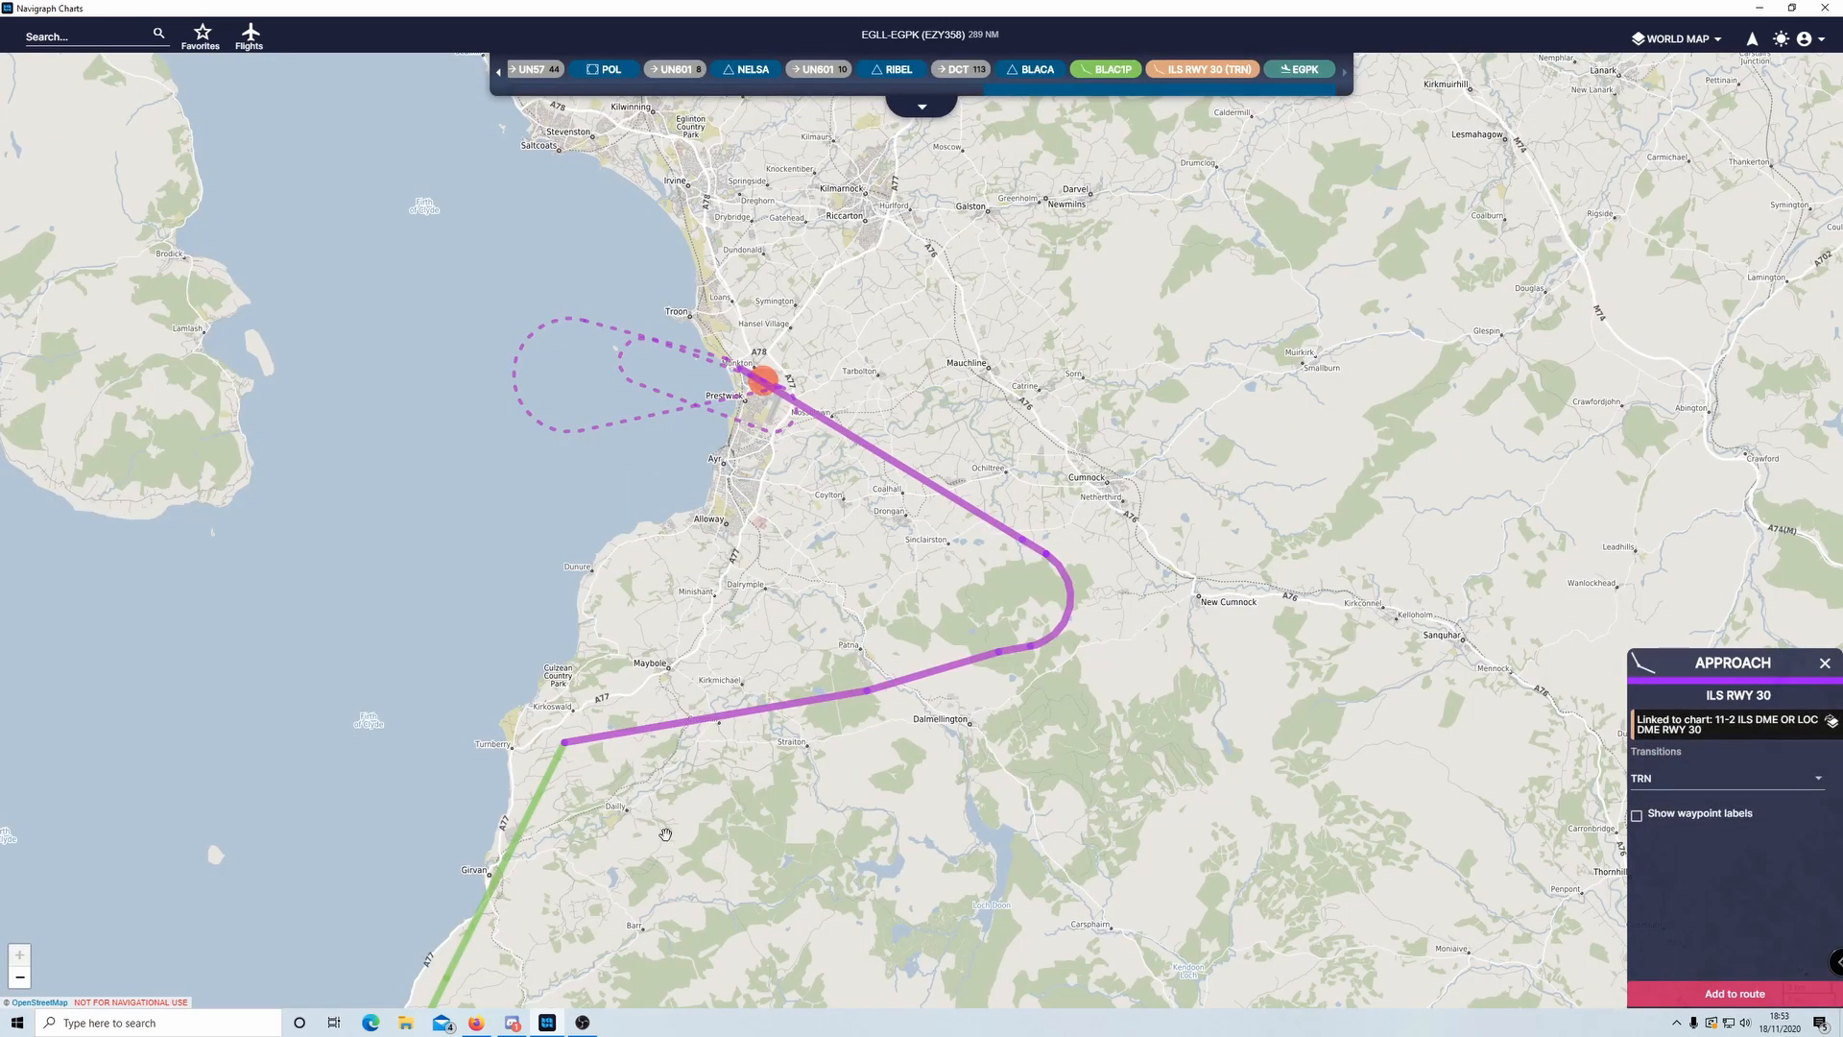
- Look over the whole arrival and approach into EGPK on the map at a wider scale
scroll(666, 834, down, 2)
click(583, 1022)
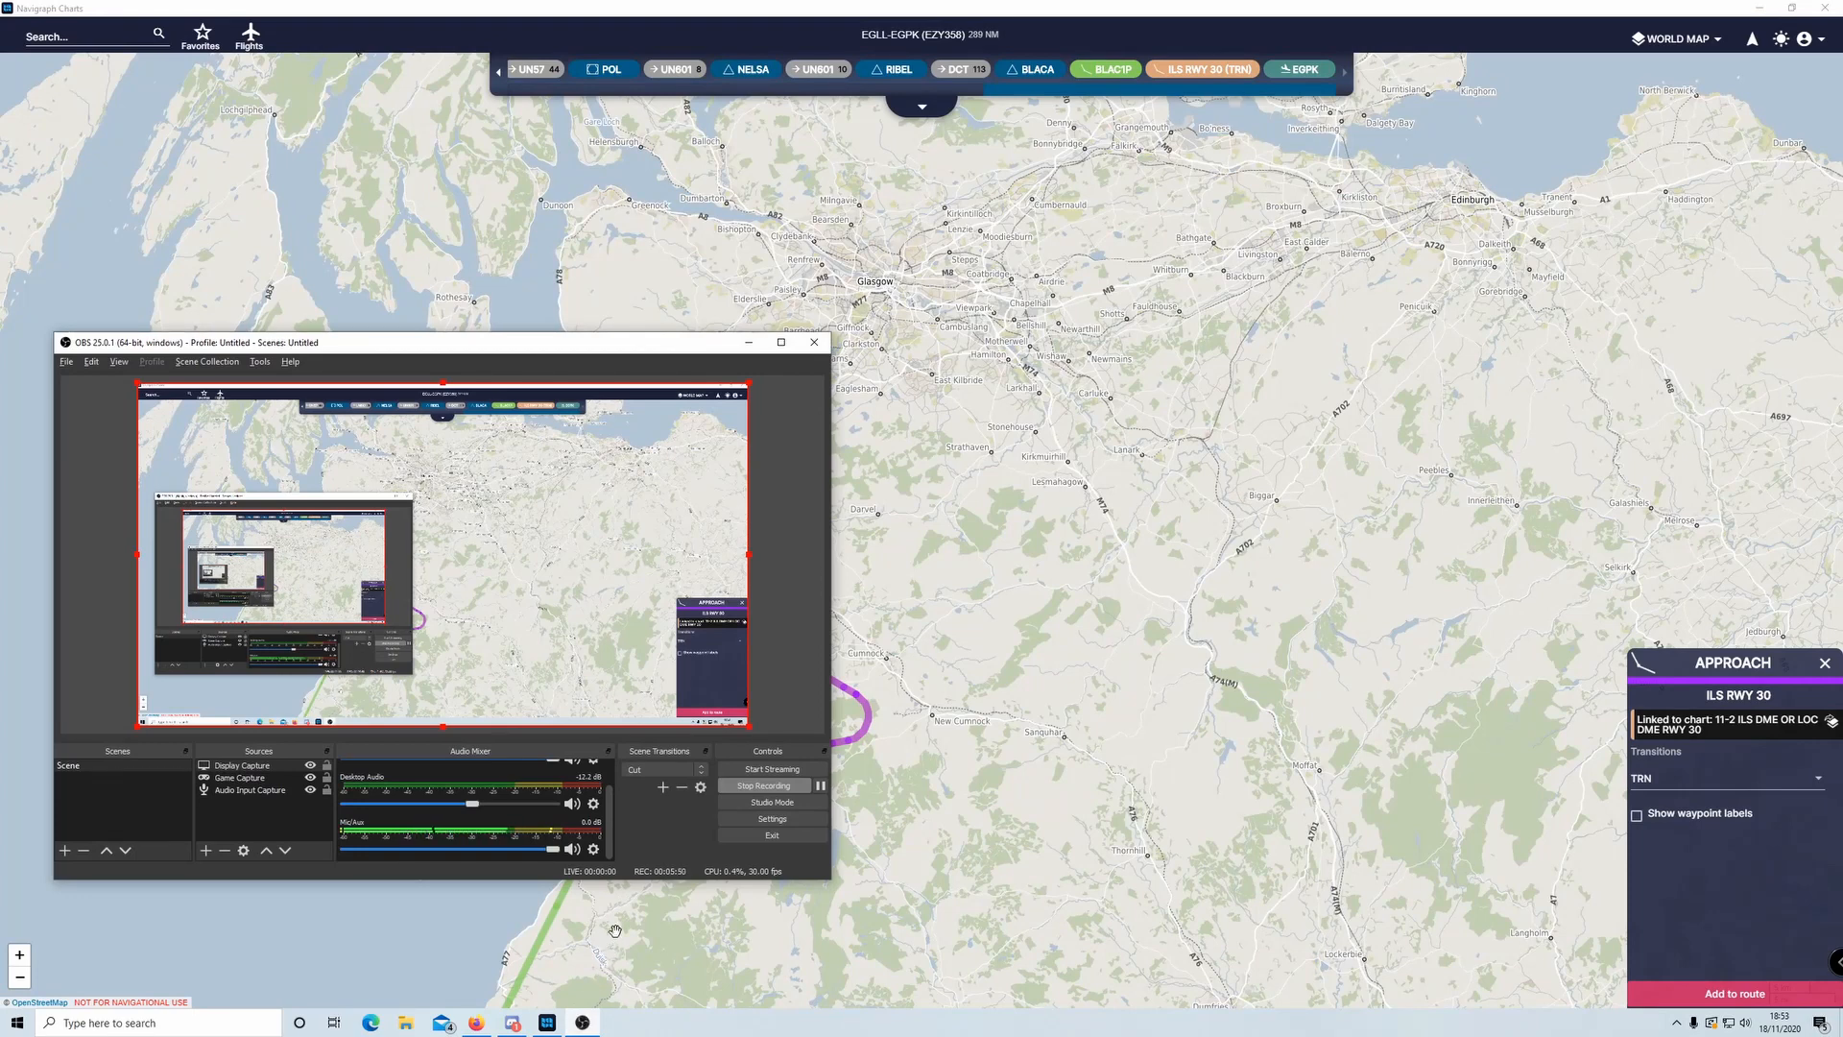
drag(970, 786, 1339, 619)
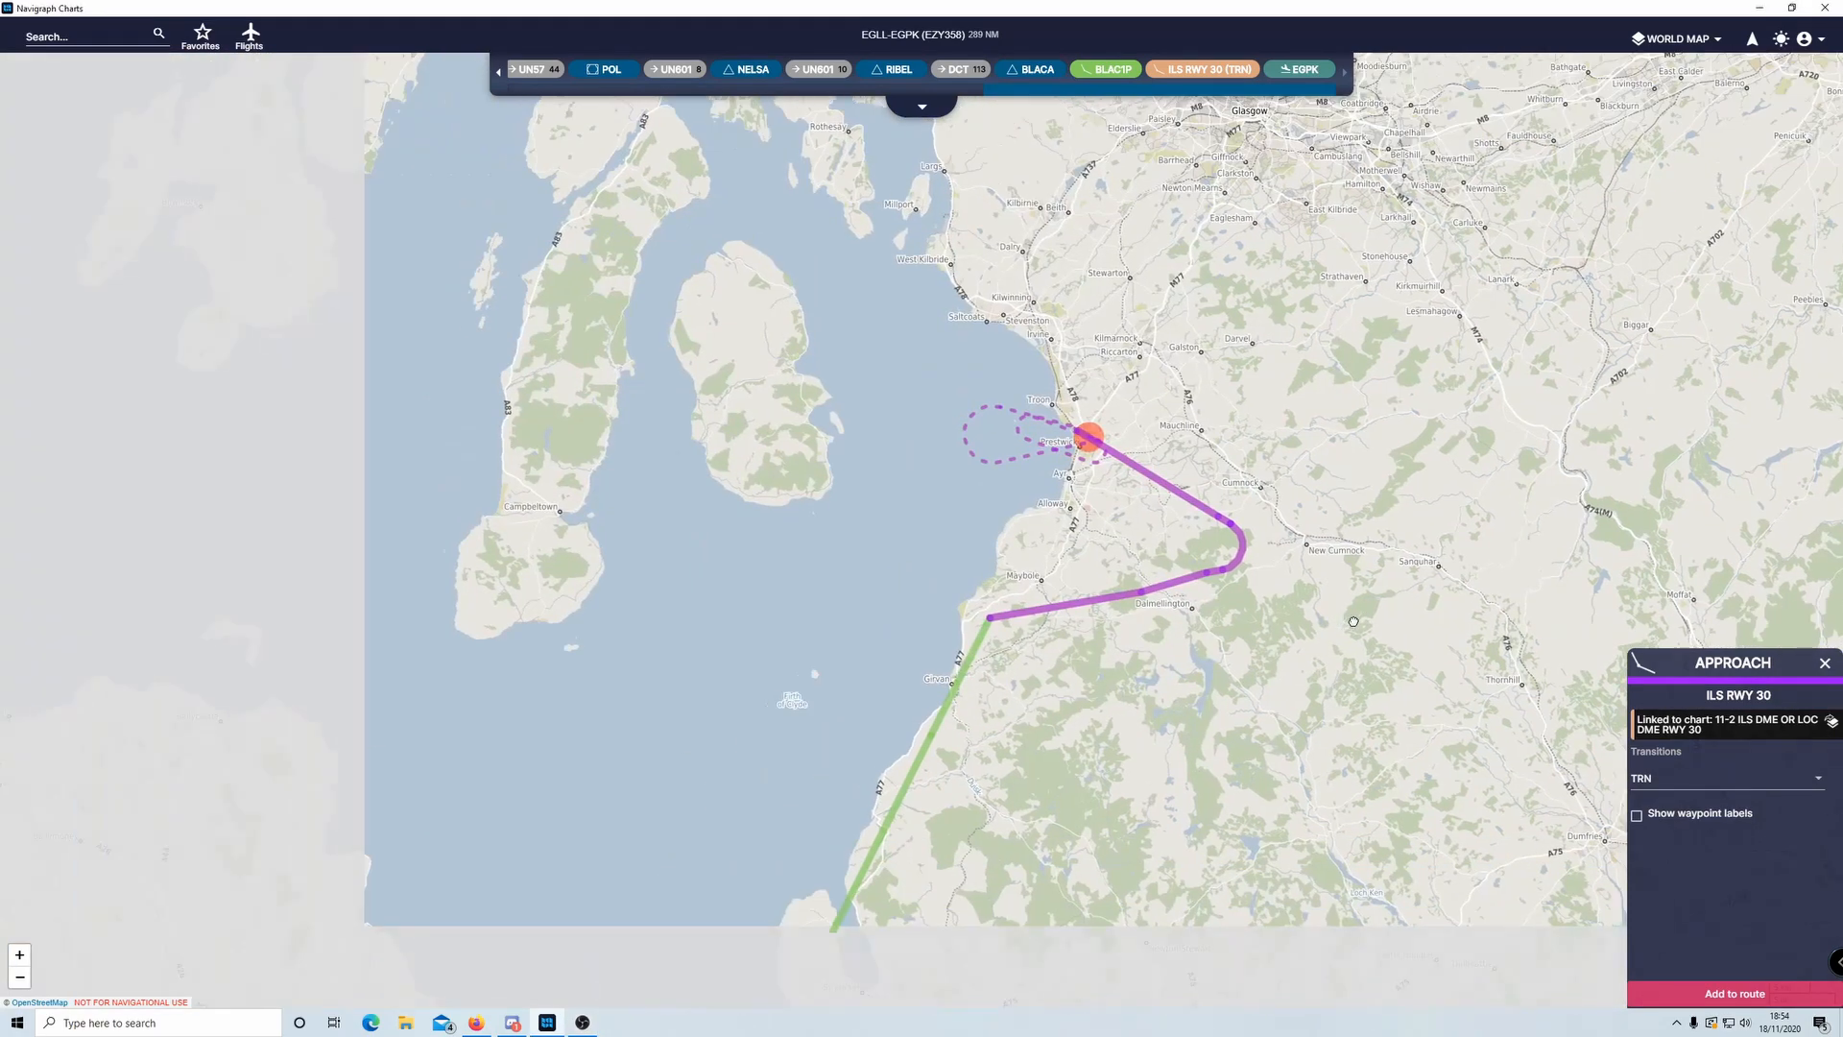
scroll(1055, 682, down, 3)
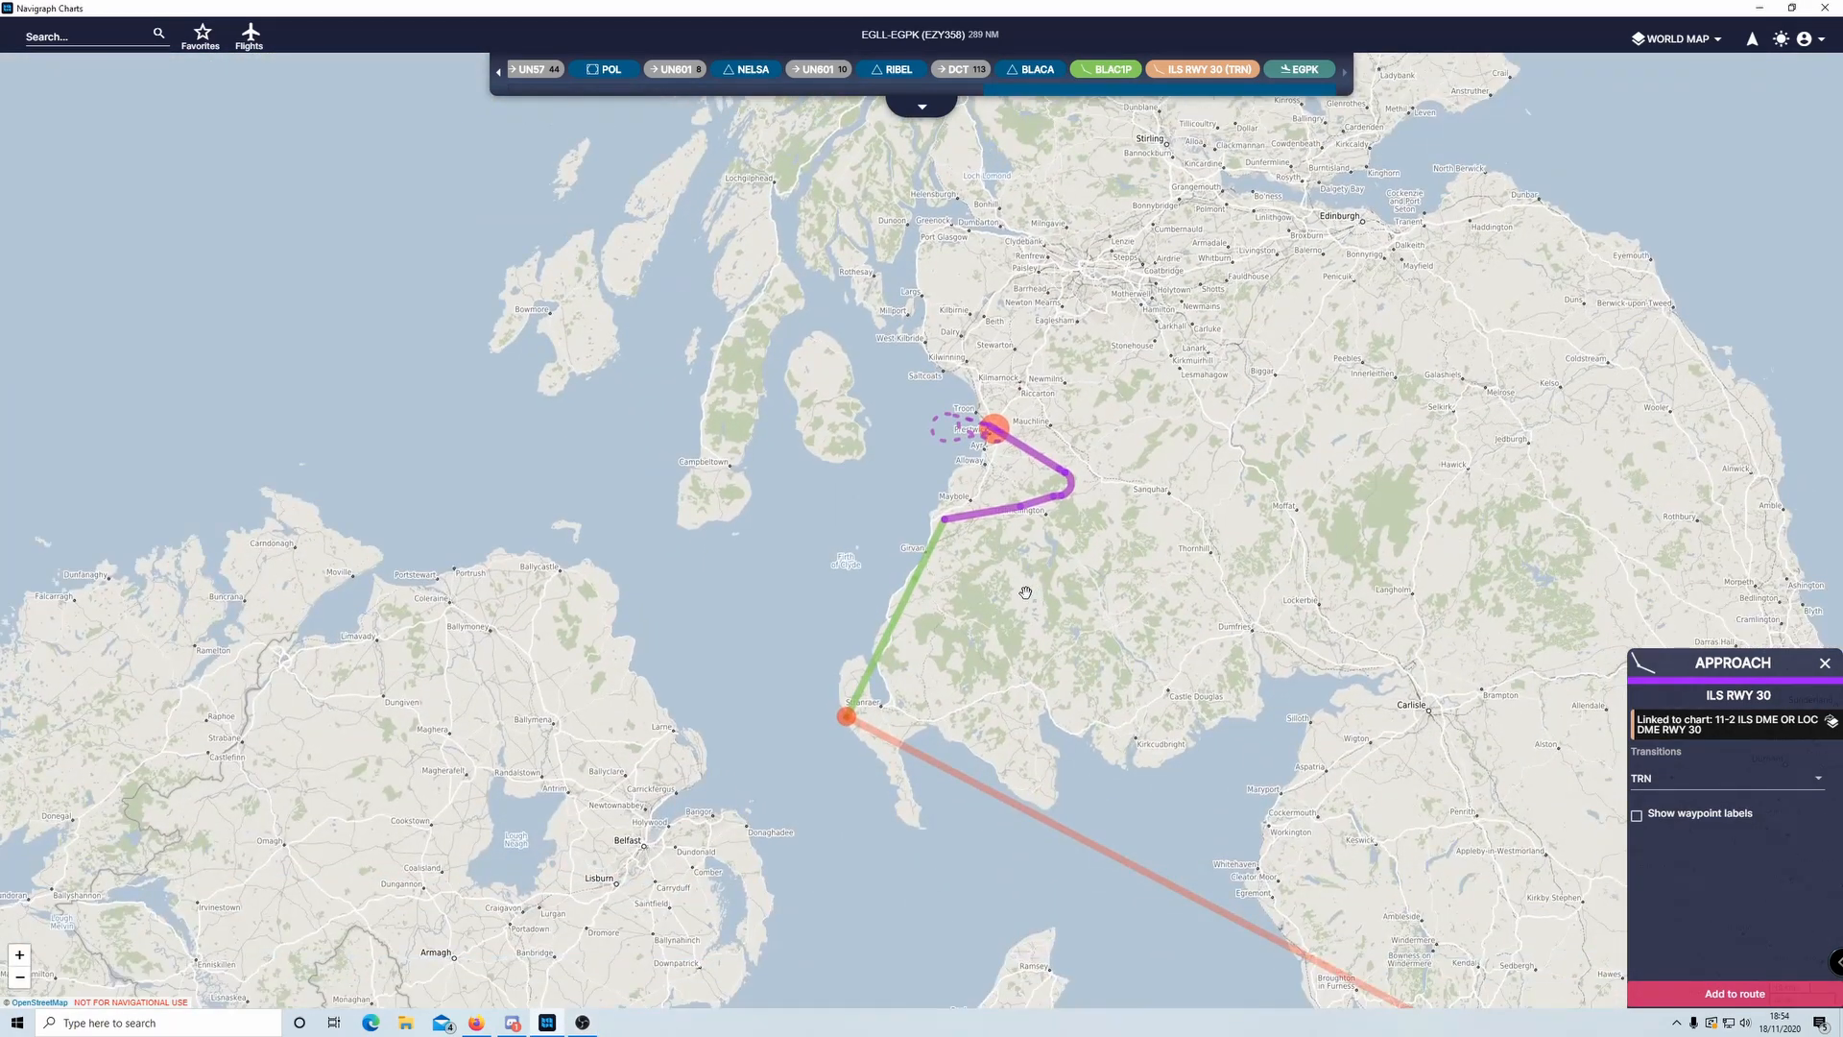